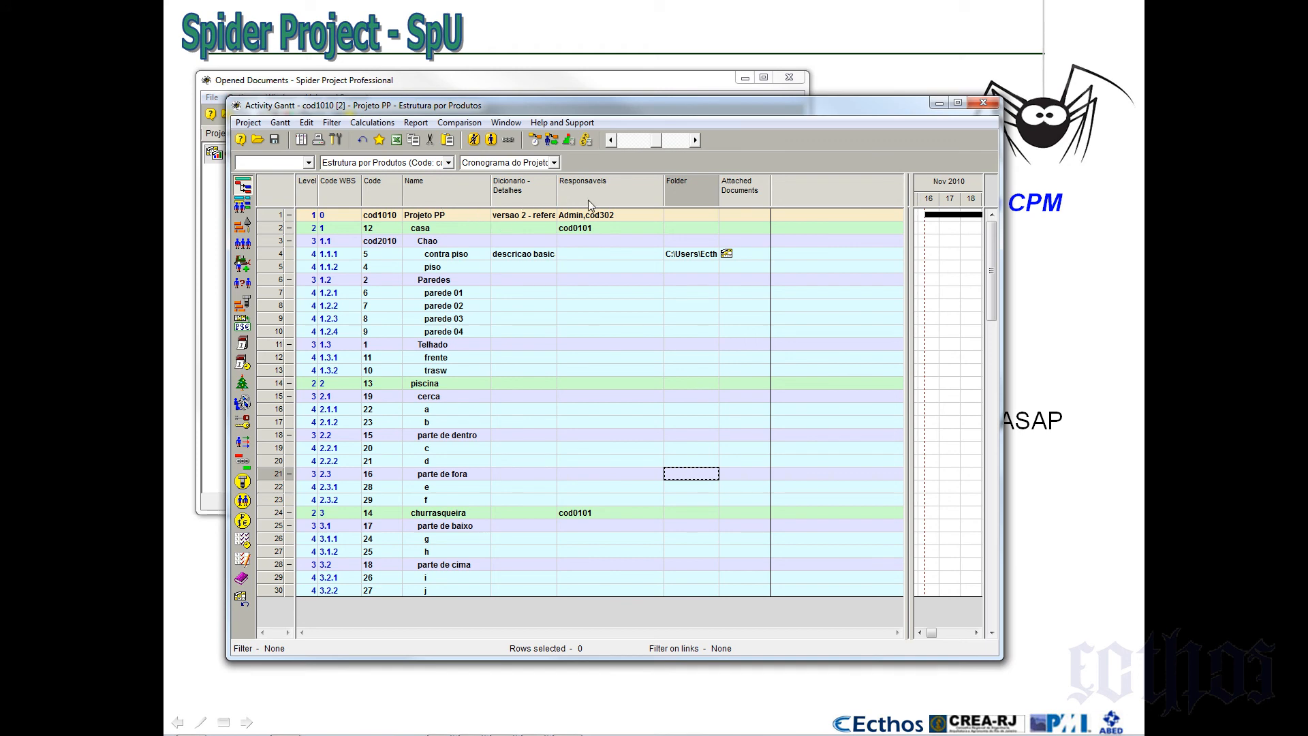
Remove the Dicionario - Detalhes, Responsaveis, Folder and Attached Documents columns, and widen the activity table over the Gantt chart area
{"action": "left_click", "coordinate": [533, 199]}
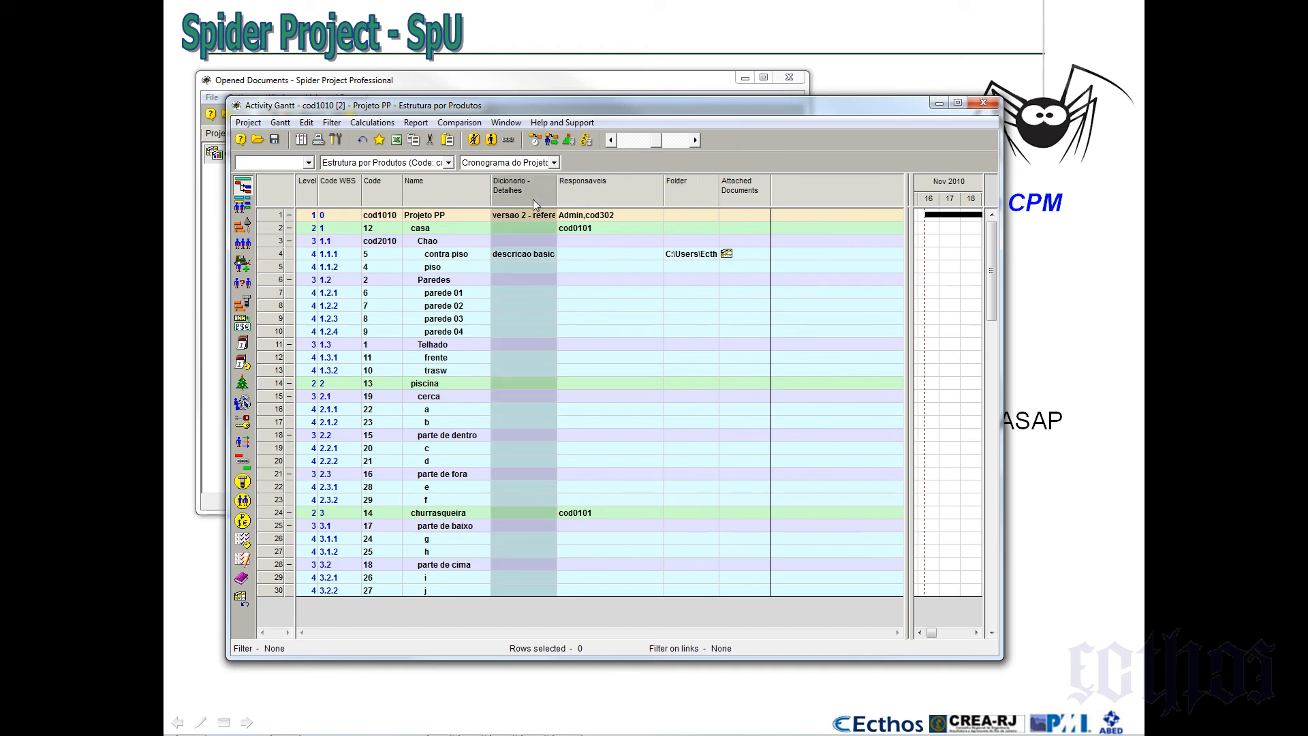
{"action": "key", "text": "Delete"}
{"action": "key", "text": "Delete"}
{"action": "key", "text": "Delete"}
{"action": "key", "text": "Delete"}
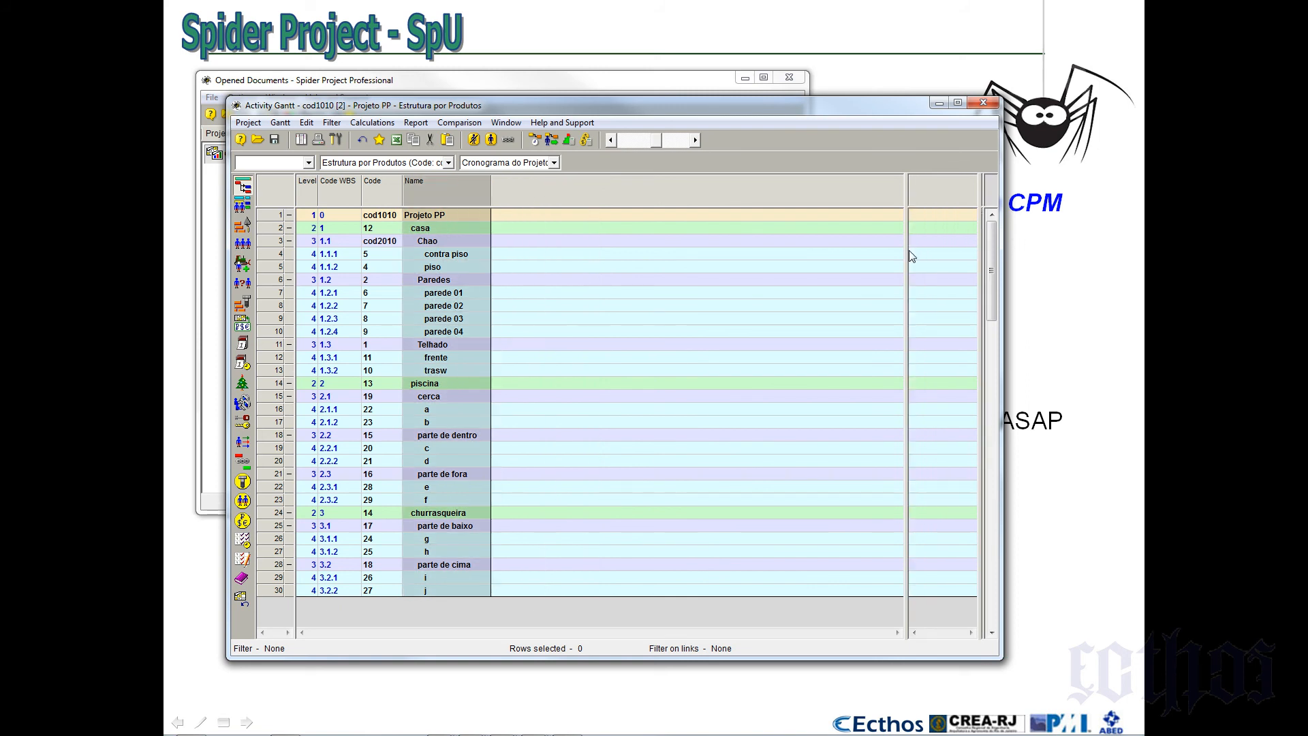
{"action": "left_click_drag", "start_coordinate": [911, 253], "coordinate": [974, 252]}
{"action": "left_click", "coordinate": [473, 272]}
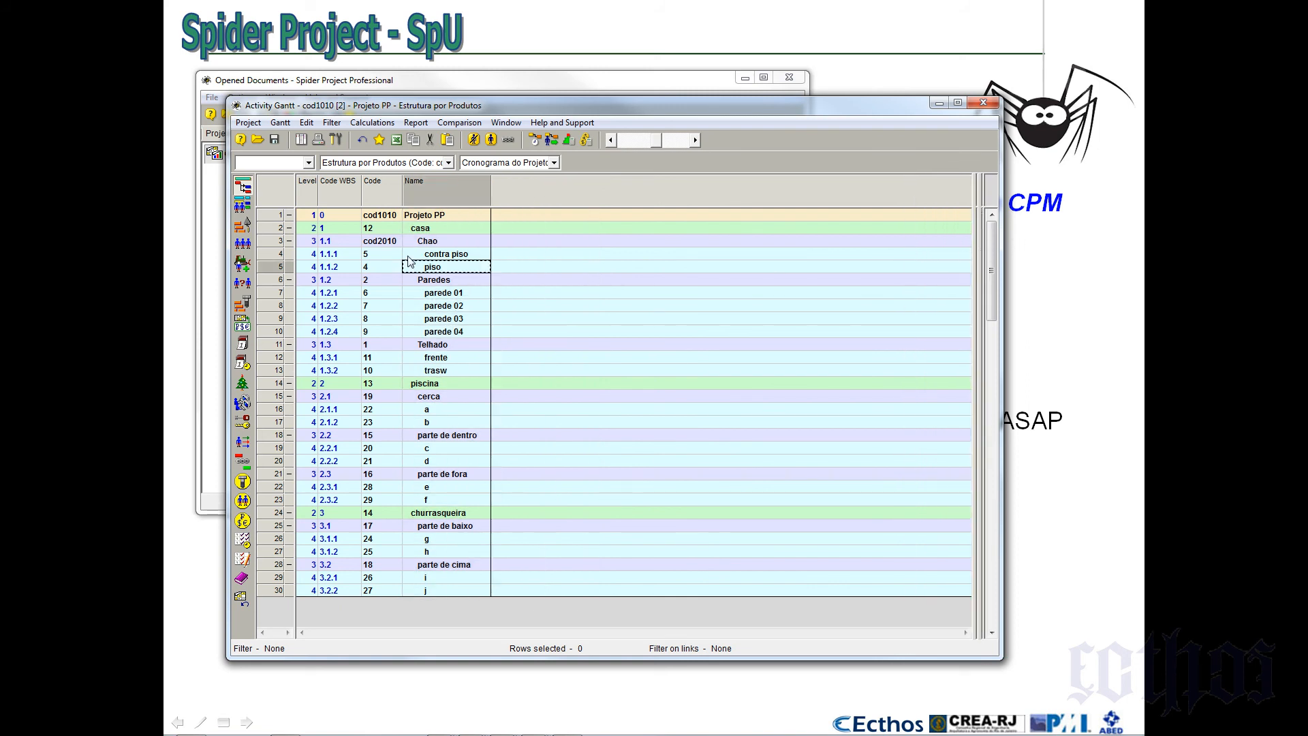
Add three new activities under the contra piso phase
{"action": "left_click", "coordinate": [272, 254]}
{"action": "right_click", "coordinate": [273, 256]}
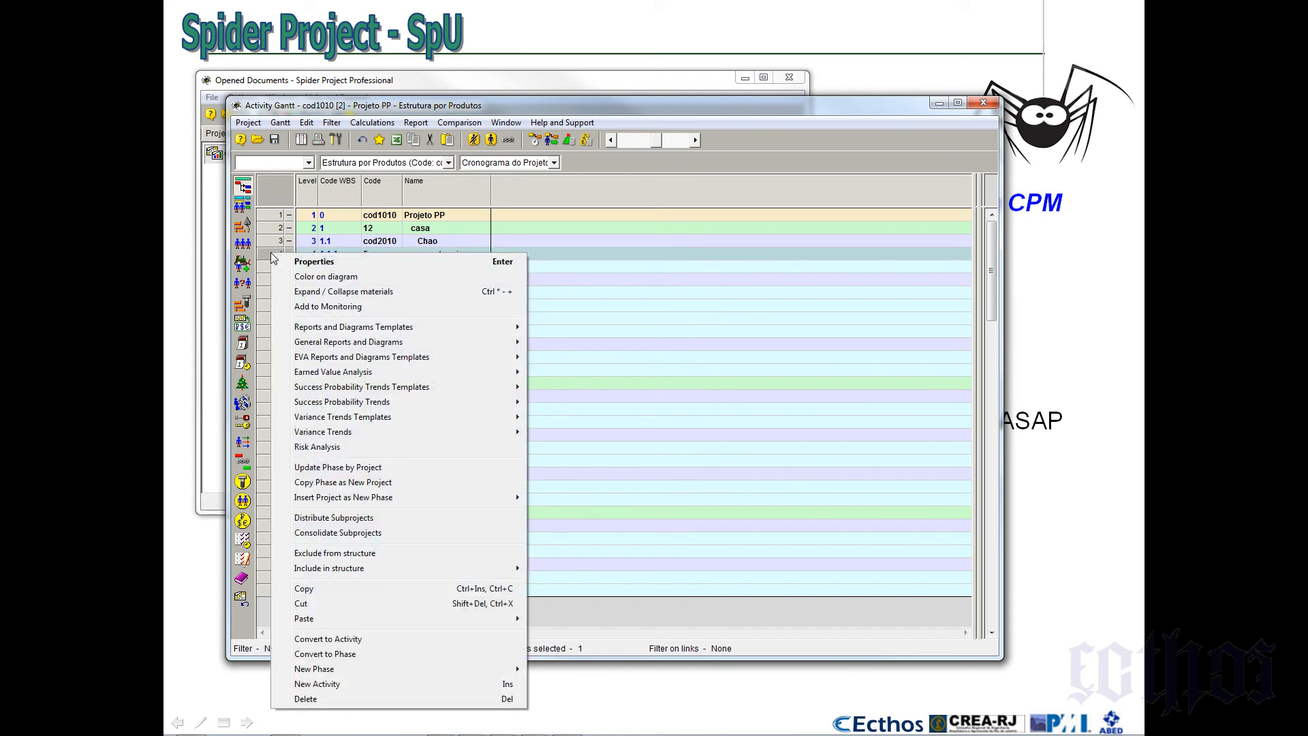
{"action": "left_click", "coordinate": [355, 685]}
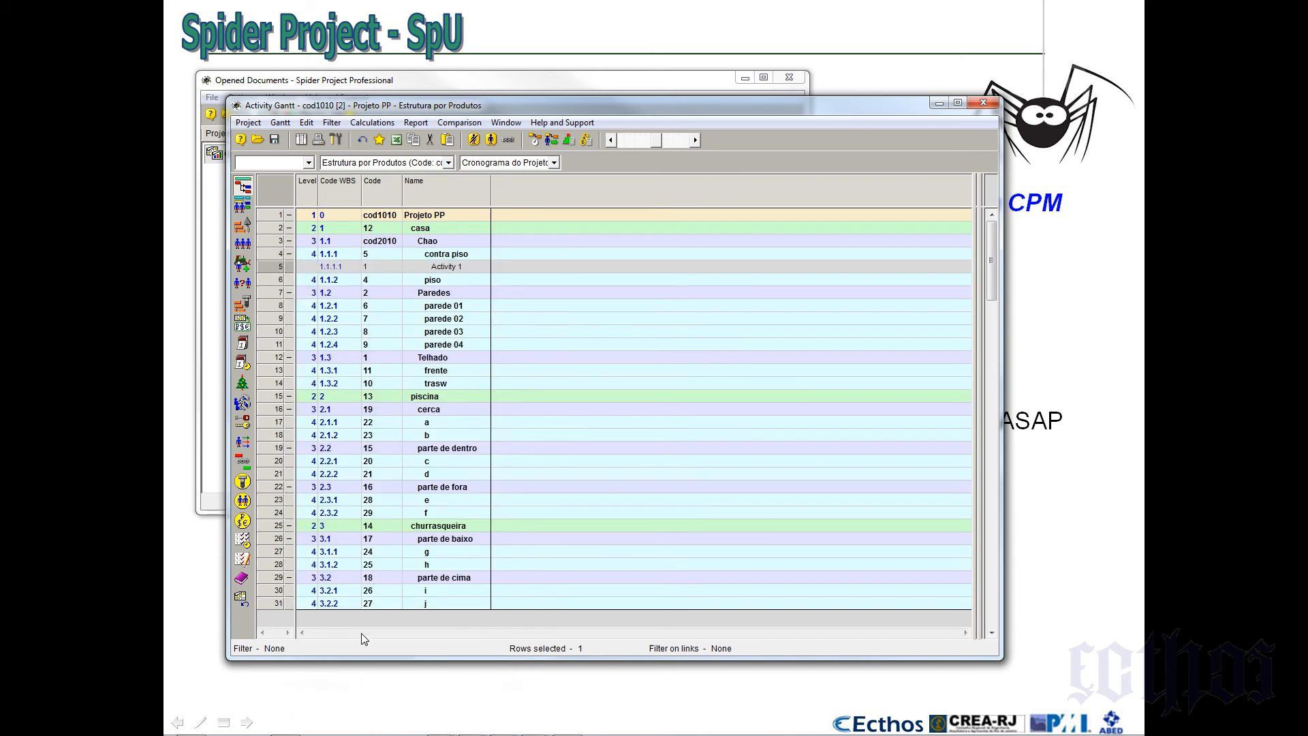
{"action": "left_click", "coordinate": [432, 270]}
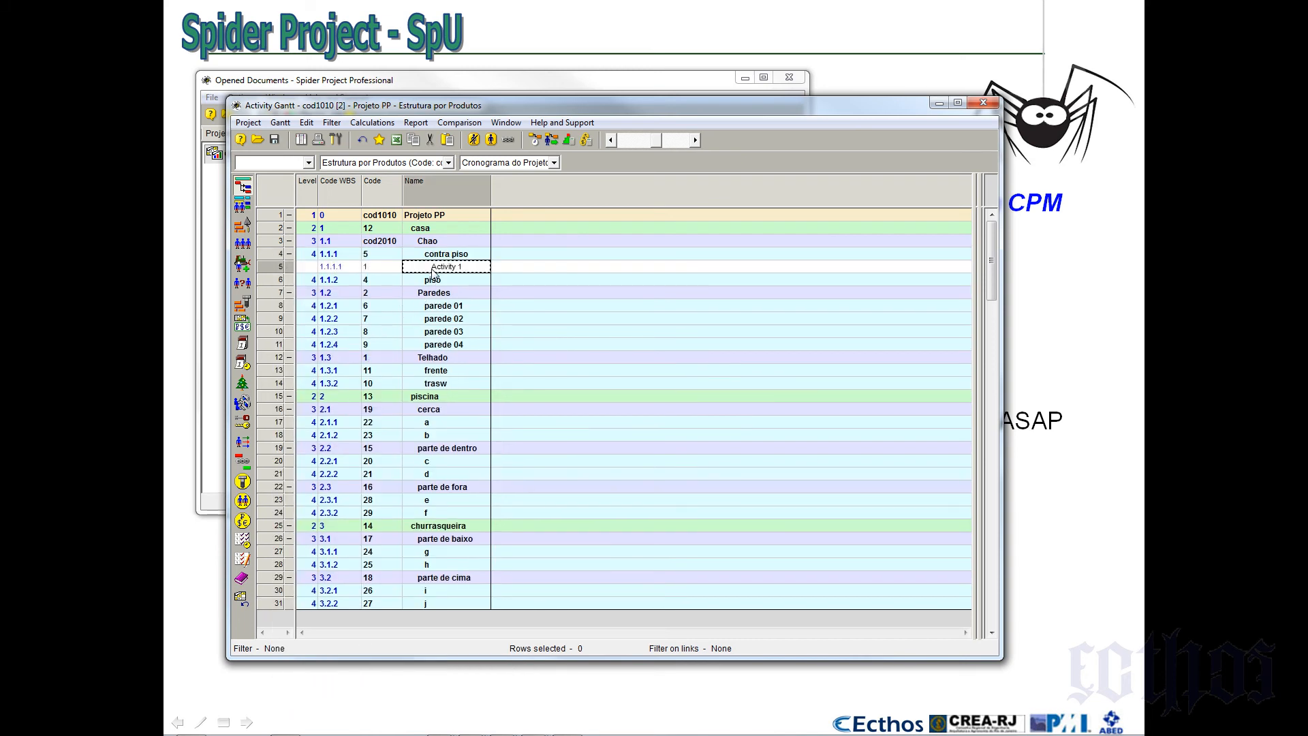
{"action": "key", "text": "Insert"}
{"action": "key", "text": "Insert"}
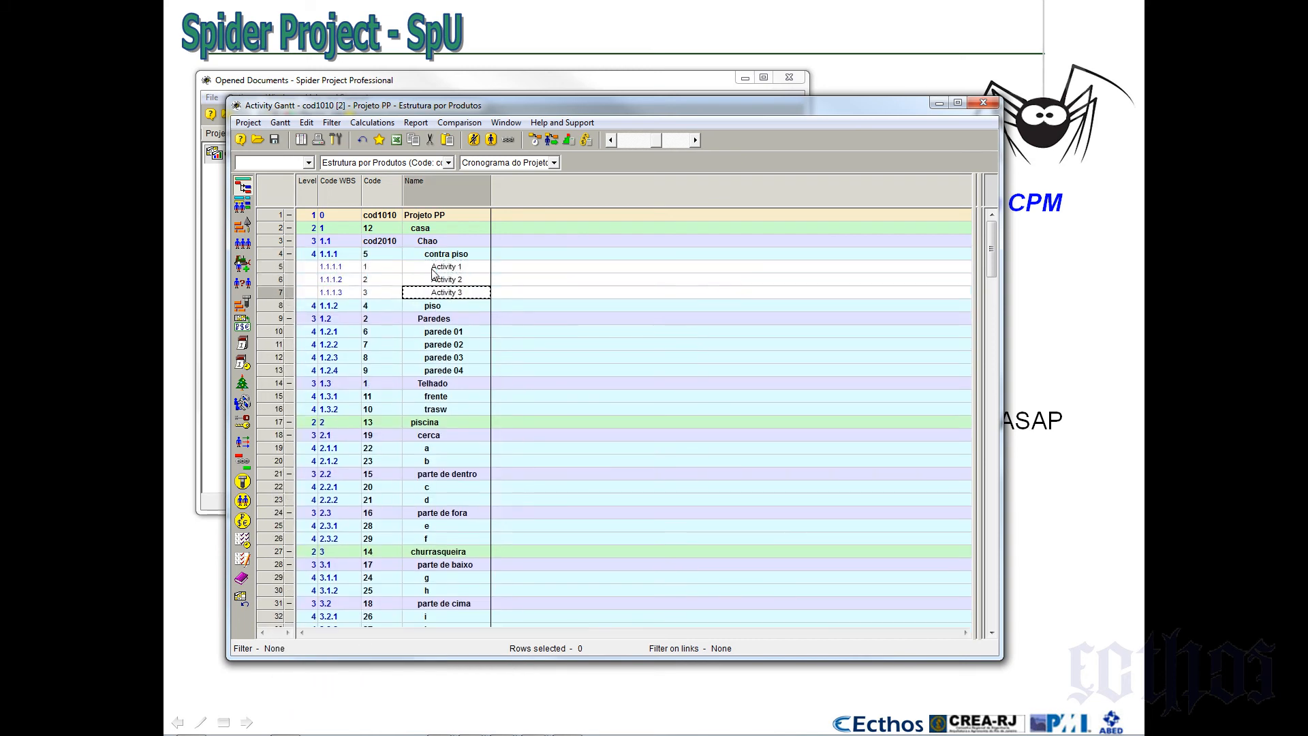
Add three new activities under the piso phase
{"action": "left_click", "coordinate": [430, 310]}
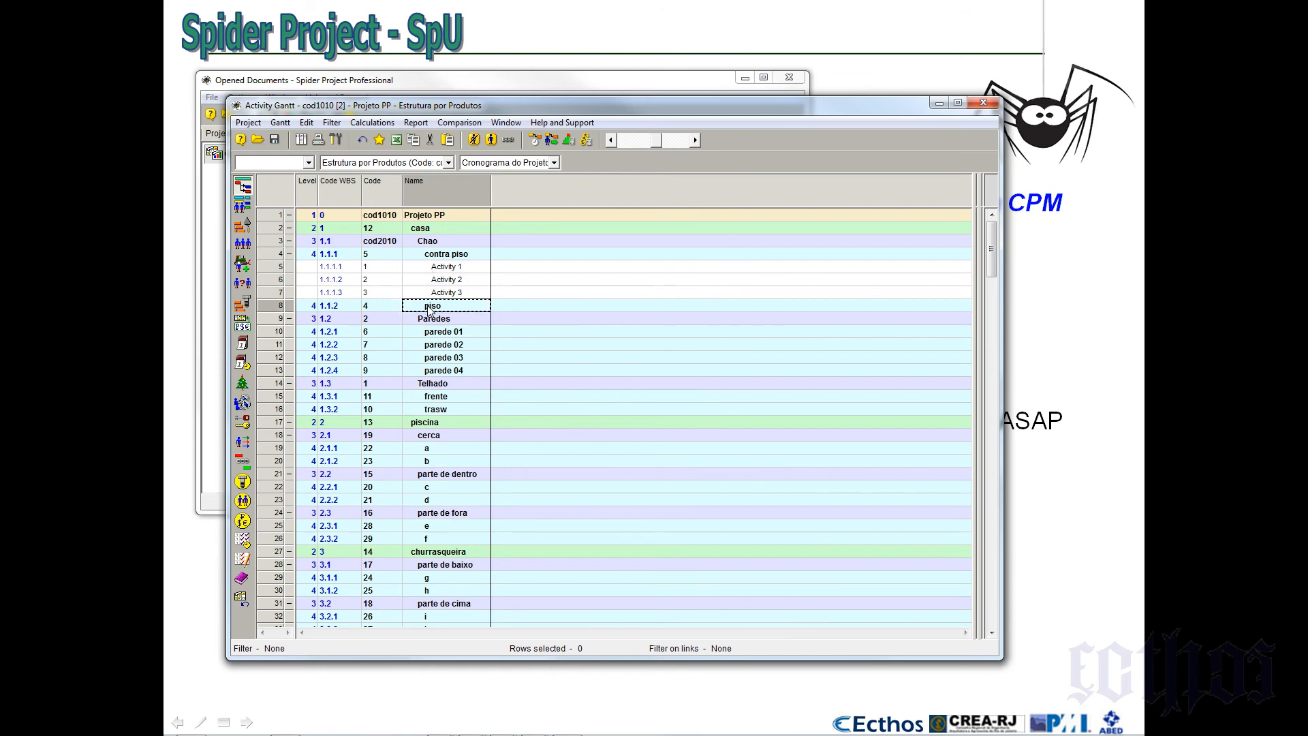
{"action": "key", "text": "Insert"}
{"action": "key", "text": "Insert"}
{"action": "key", "text": "Insert"}
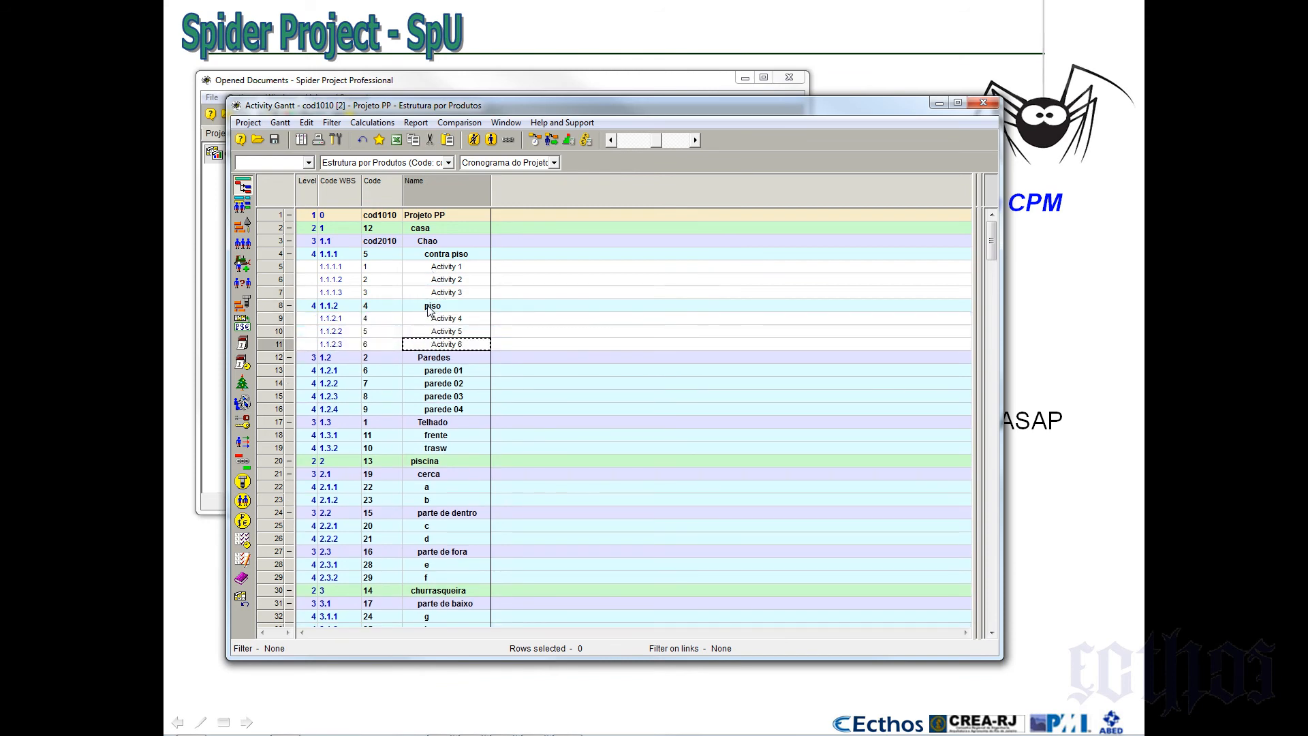
Add two new activities under each of the phases parede 01 and parede 02
{"action": "left_click", "coordinate": [435, 373]}
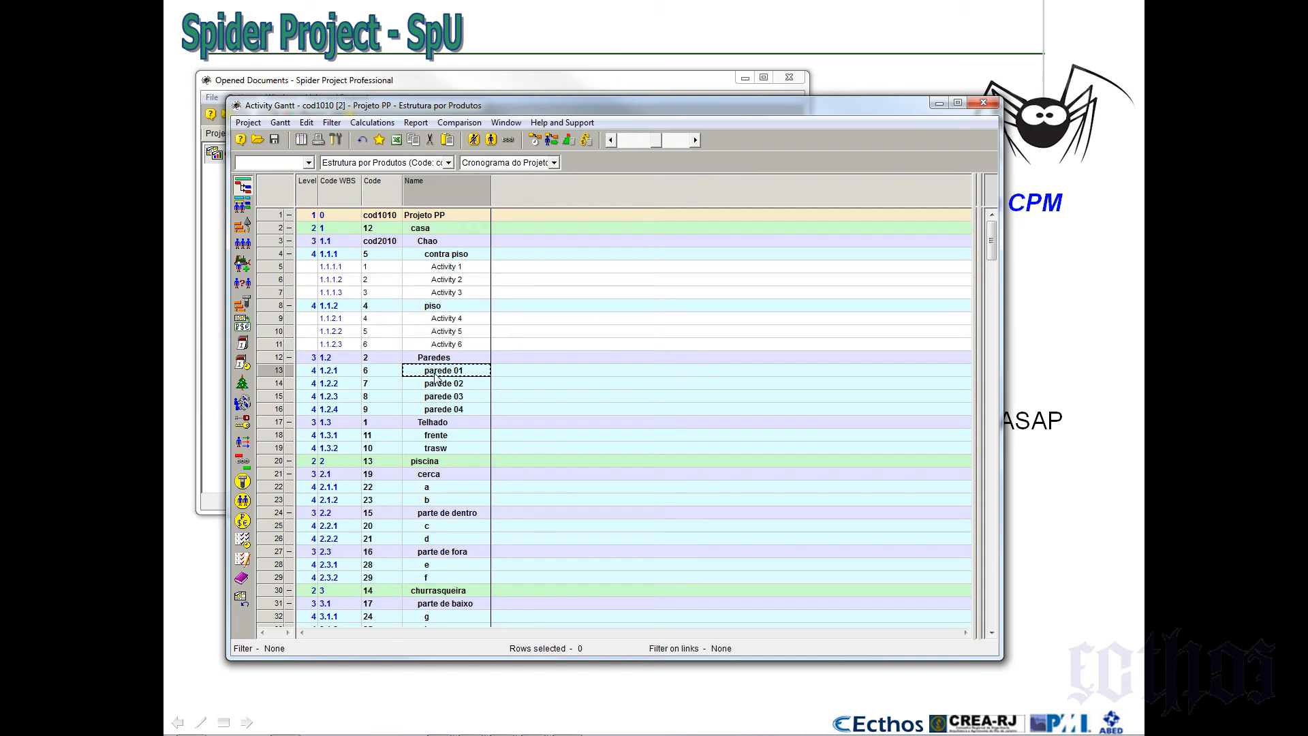
{"action": "key", "text": "Insert"}
{"action": "key", "text": "Insert"}
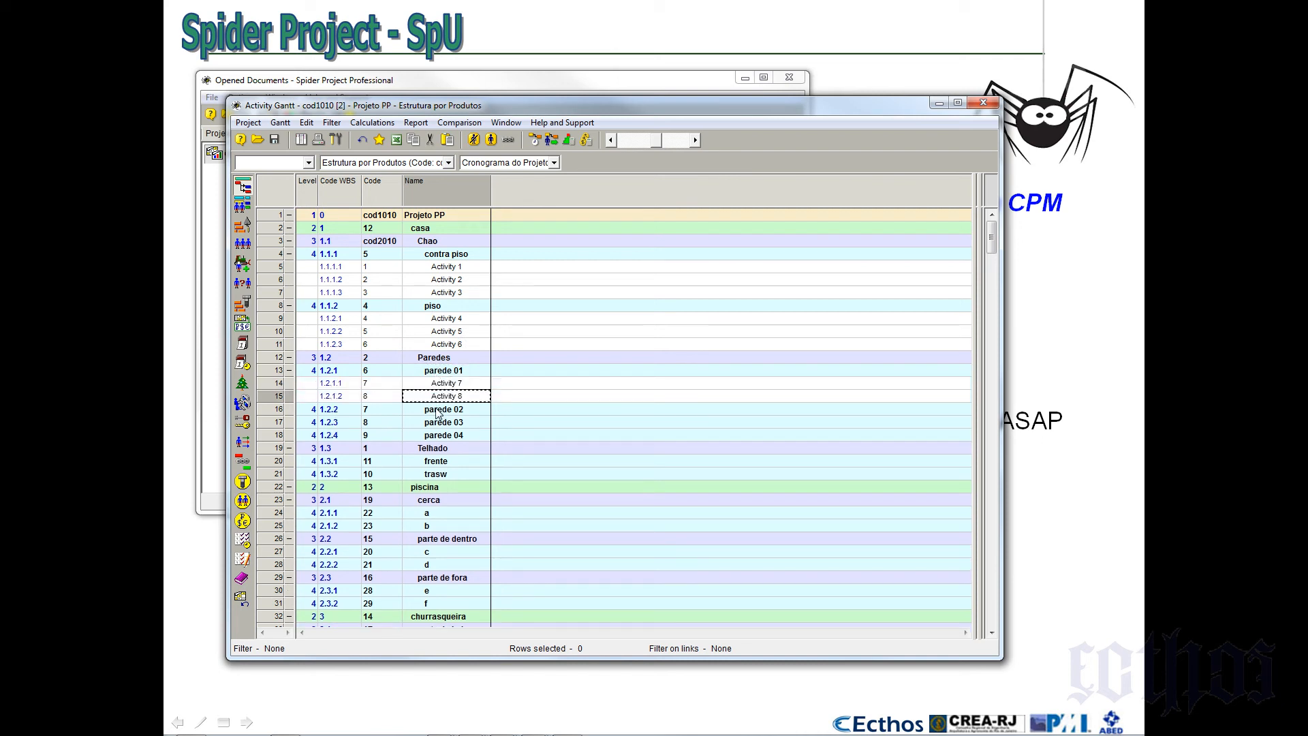
{"action": "left_click", "coordinate": [438, 412]}
{"action": "key", "text": "Insert"}
{"action": "key", "text": "Insert"}
Add two new activities under each of the phases parede 03 and parede 04
{"action": "left_click", "coordinate": [435, 449]}
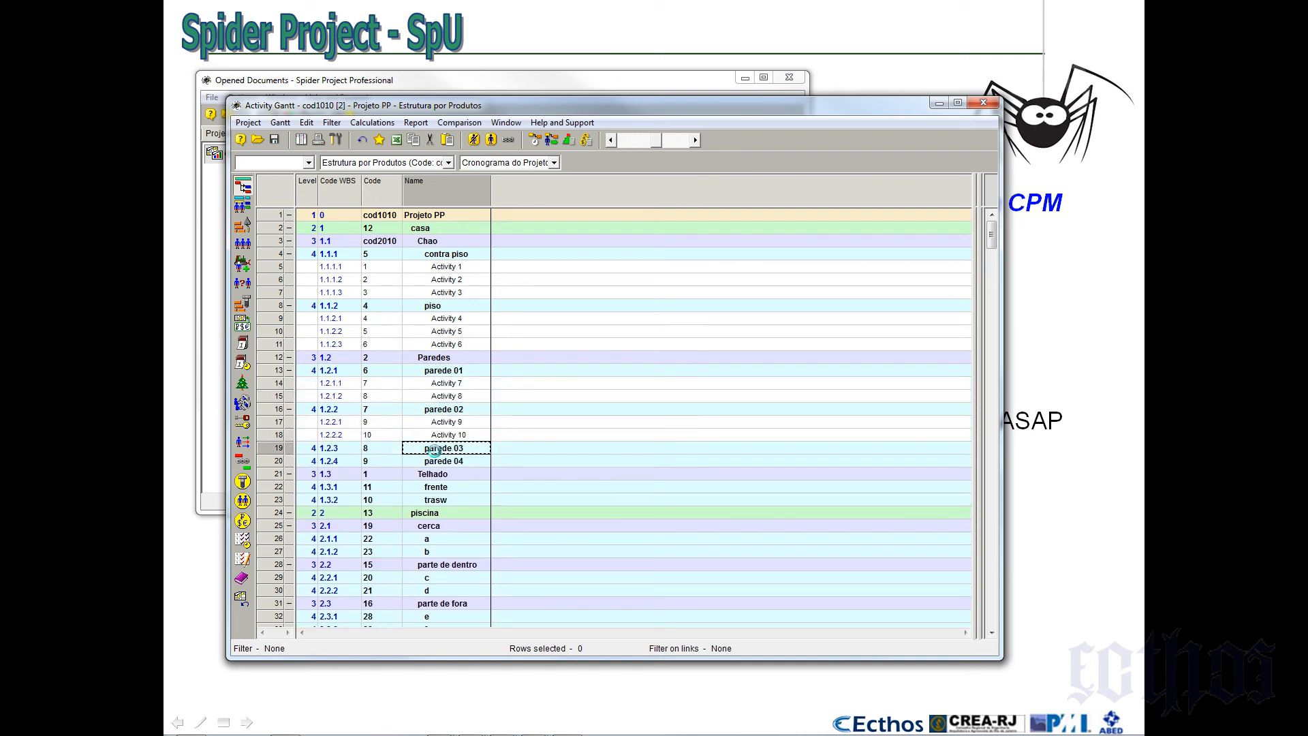
{"action": "key", "text": "Insert"}
{"action": "key", "text": "Insert"}
{"action": "left_click", "coordinate": [448, 489]}
{"action": "key", "text": "Insert"}
{"action": "key", "text": "Insert"}
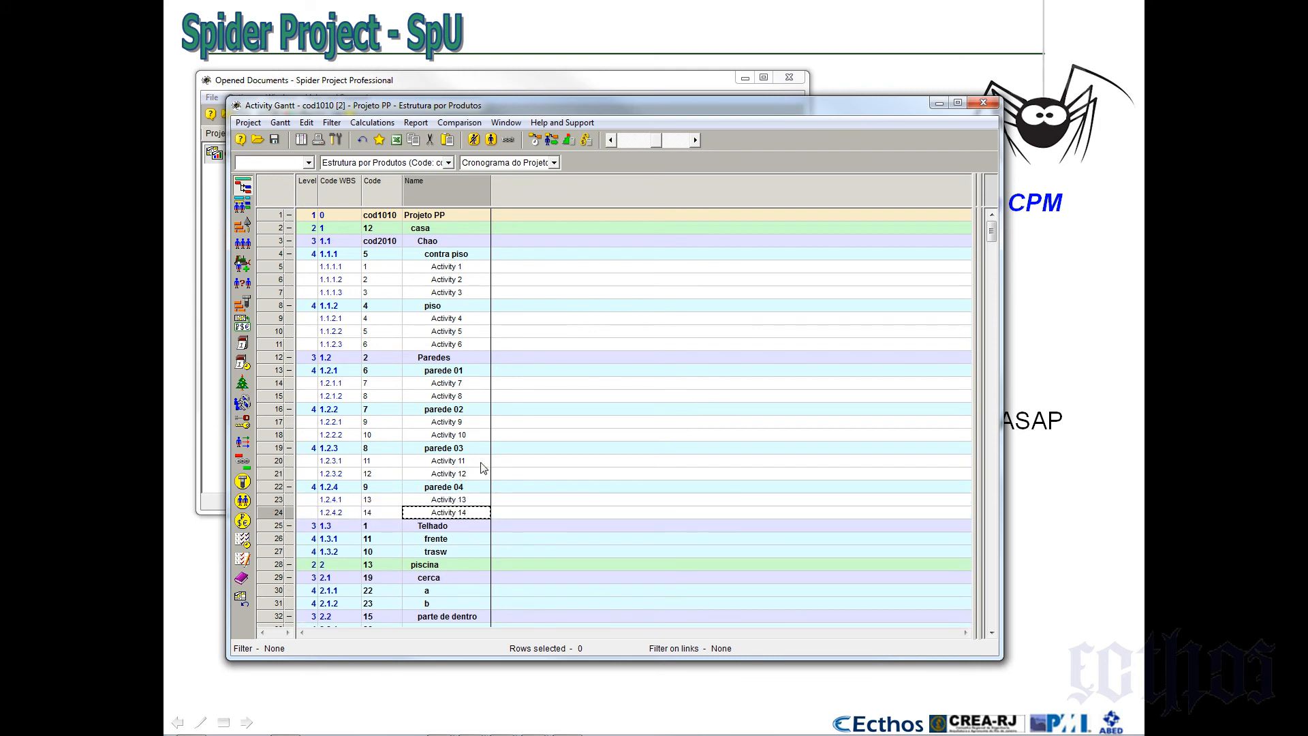
Show the standard fields Volume [Remaining] and Unit of Volume as columns after Name, slightly widening the Volume [Remaining] column
{"action": "left_click", "coordinate": [466, 269]}
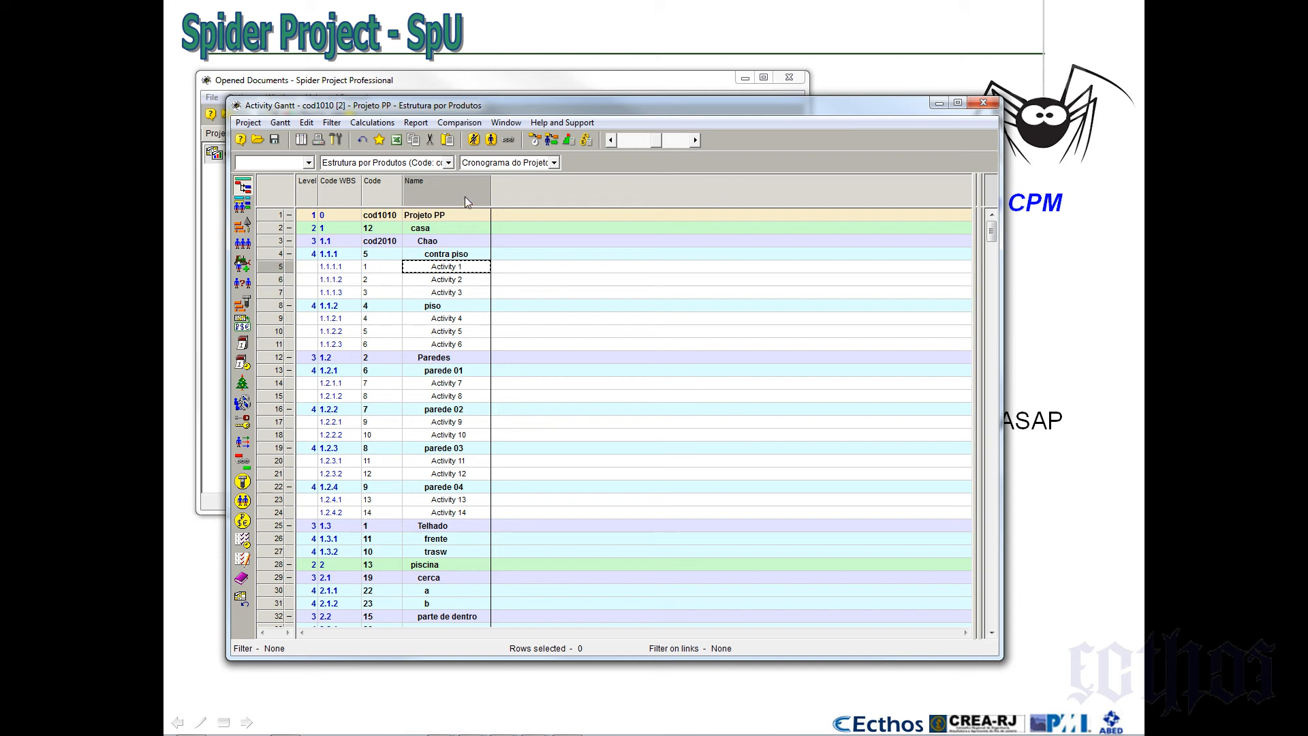
{"action": "right_click", "coordinate": [556, 188]}
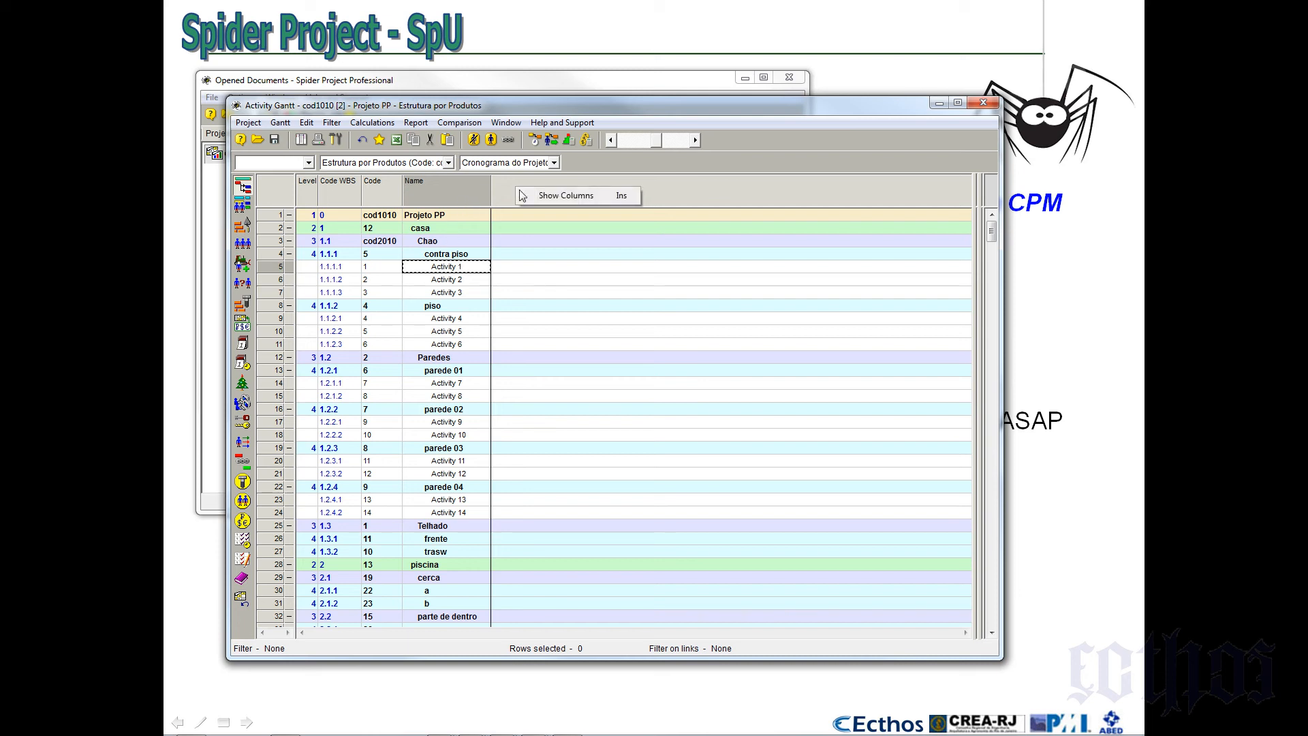
{"action": "left_click", "coordinate": [558, 196]}
{"action": "left_click_drag", "start_coordinate": [731, 222], "coordinate": [664, 198]}
{"action": "left_click_drag", "start_coordinate": [797, 242], "coordinate": [801, 428]}
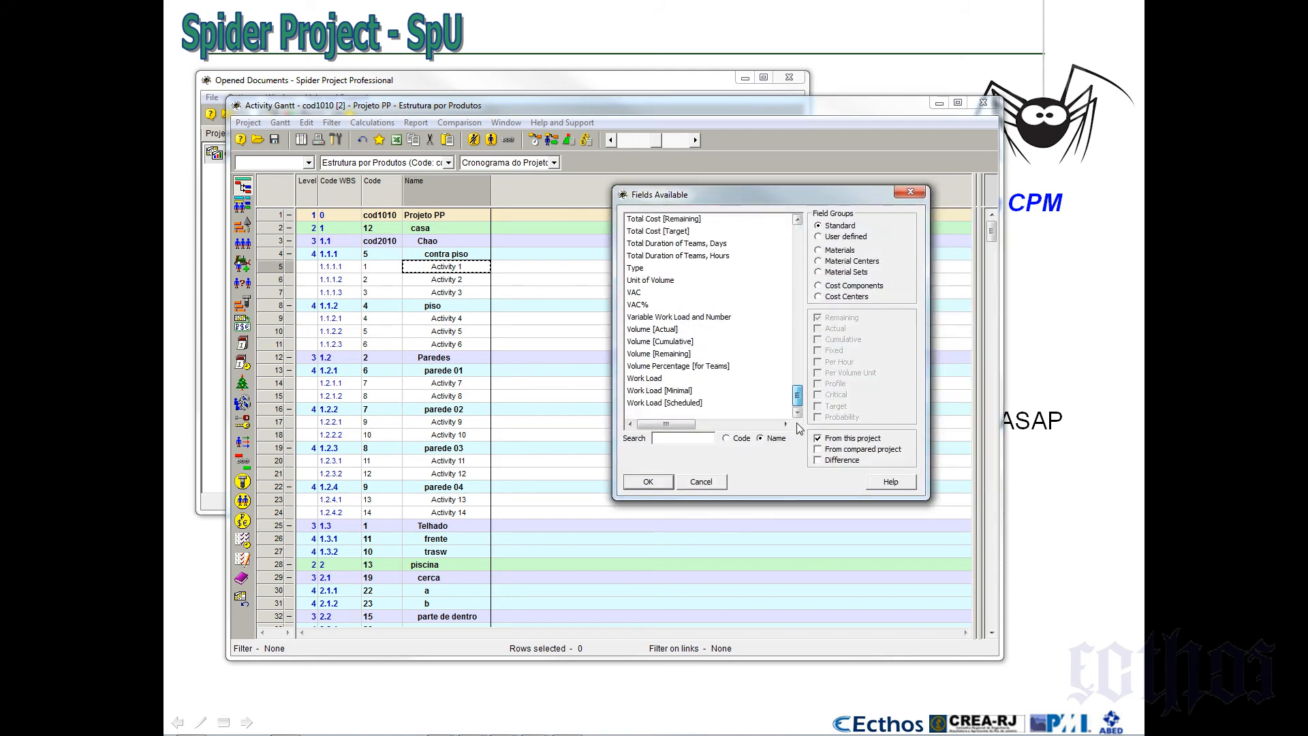
{"action": "left_click", "coordinate": [652, 354]}
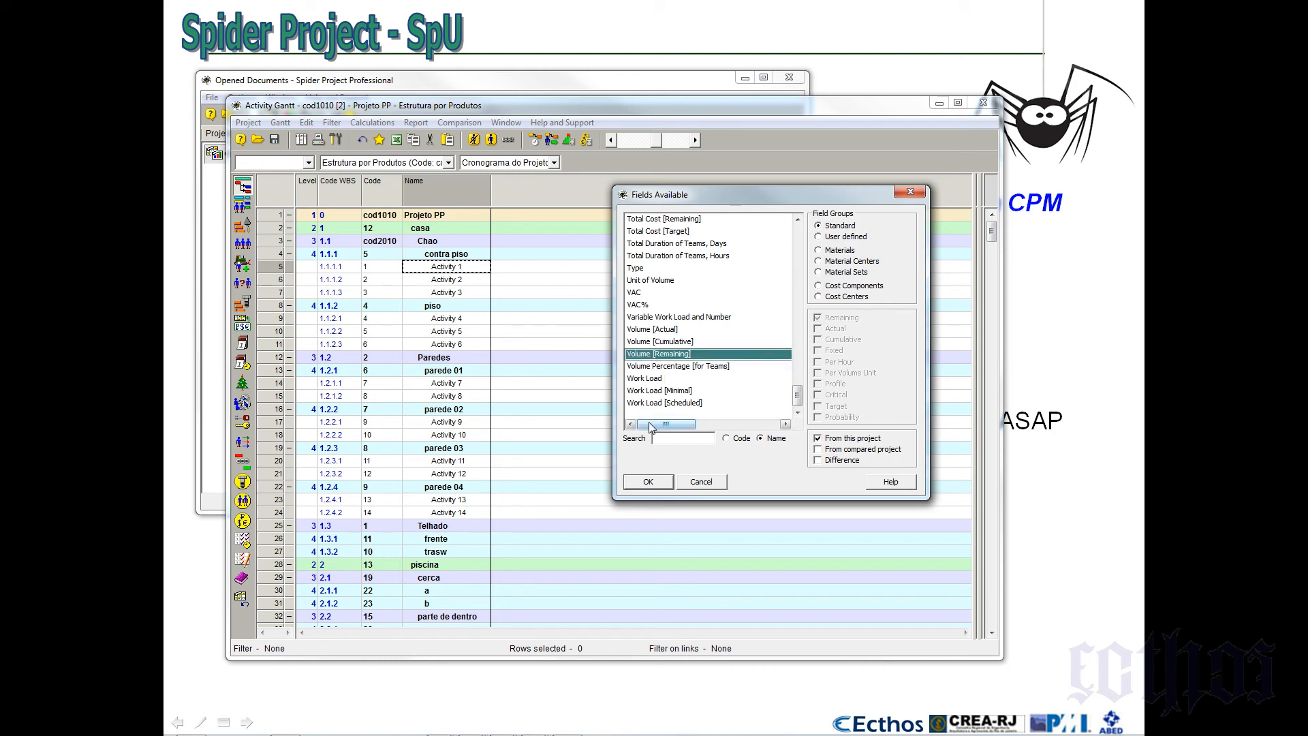
{"action": "left_click", "coordinate": [653, 279], "text": "ctrl"}
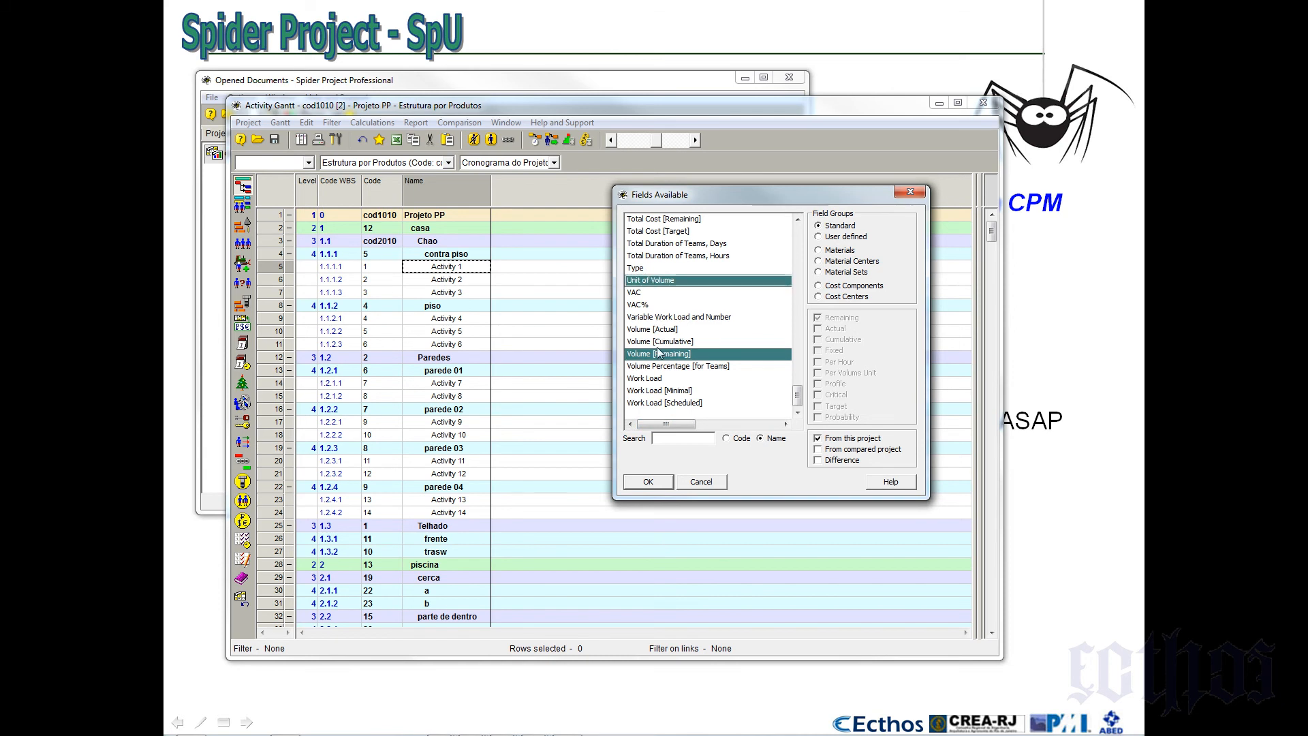
{"action": "left_click", "coordinate": [658, 483]}
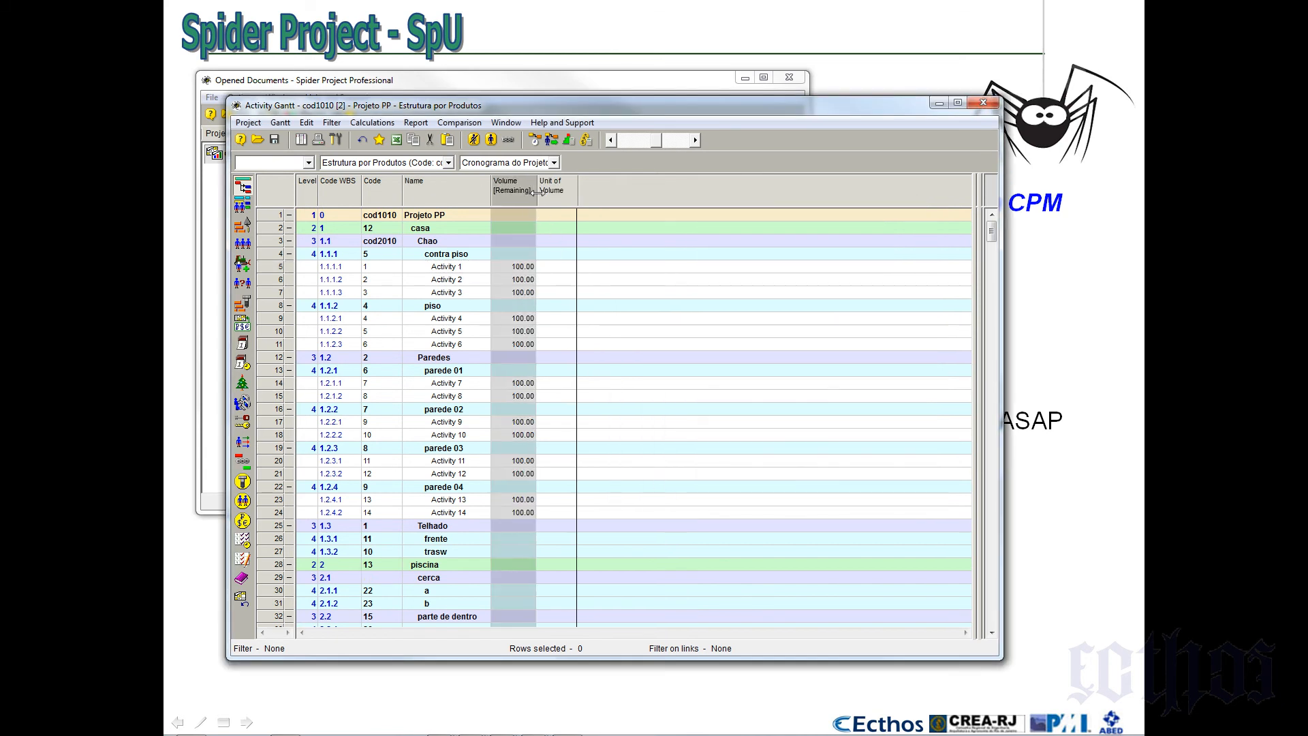
{"action": "left_click_drag", "start_coordinate": [536, 192], "coordinate": [539, 192]}
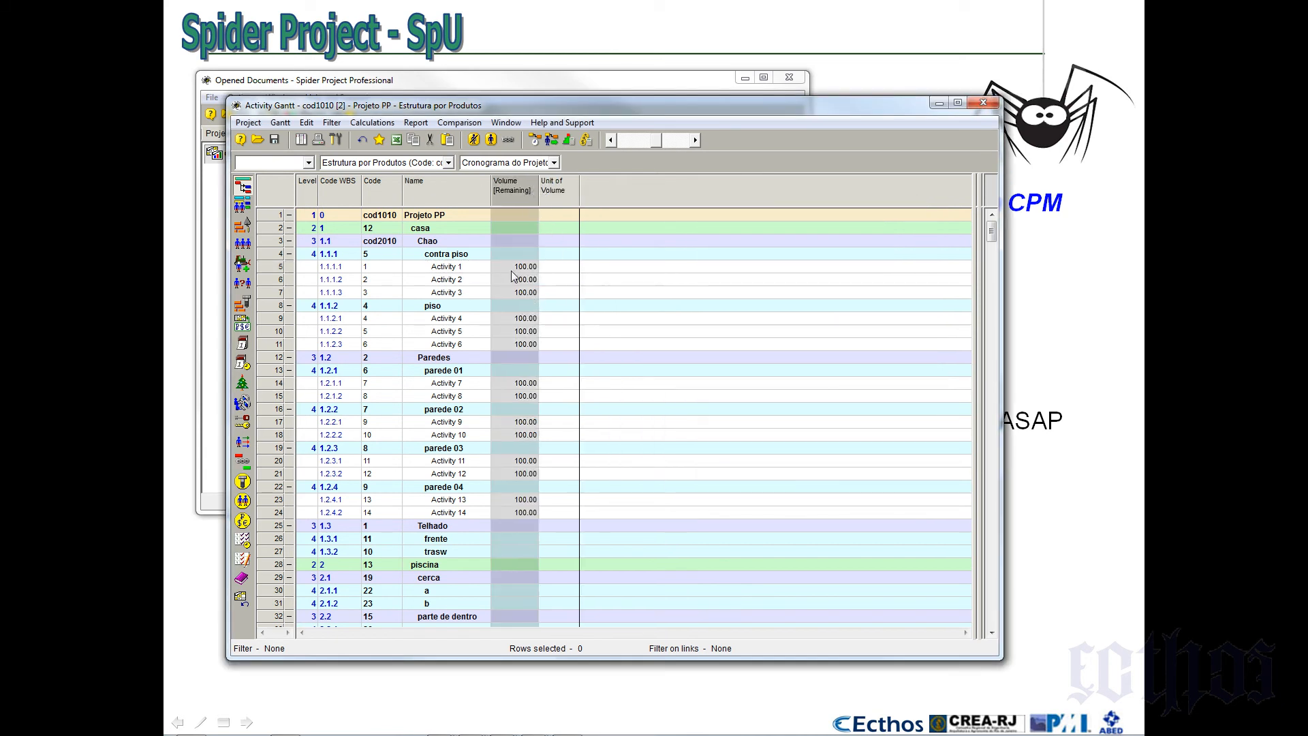
Set the remaining volume of Activity 1 to 300 with m2 as its unit of volume
{"action": "left_click", "coordinate": [468, 269]}
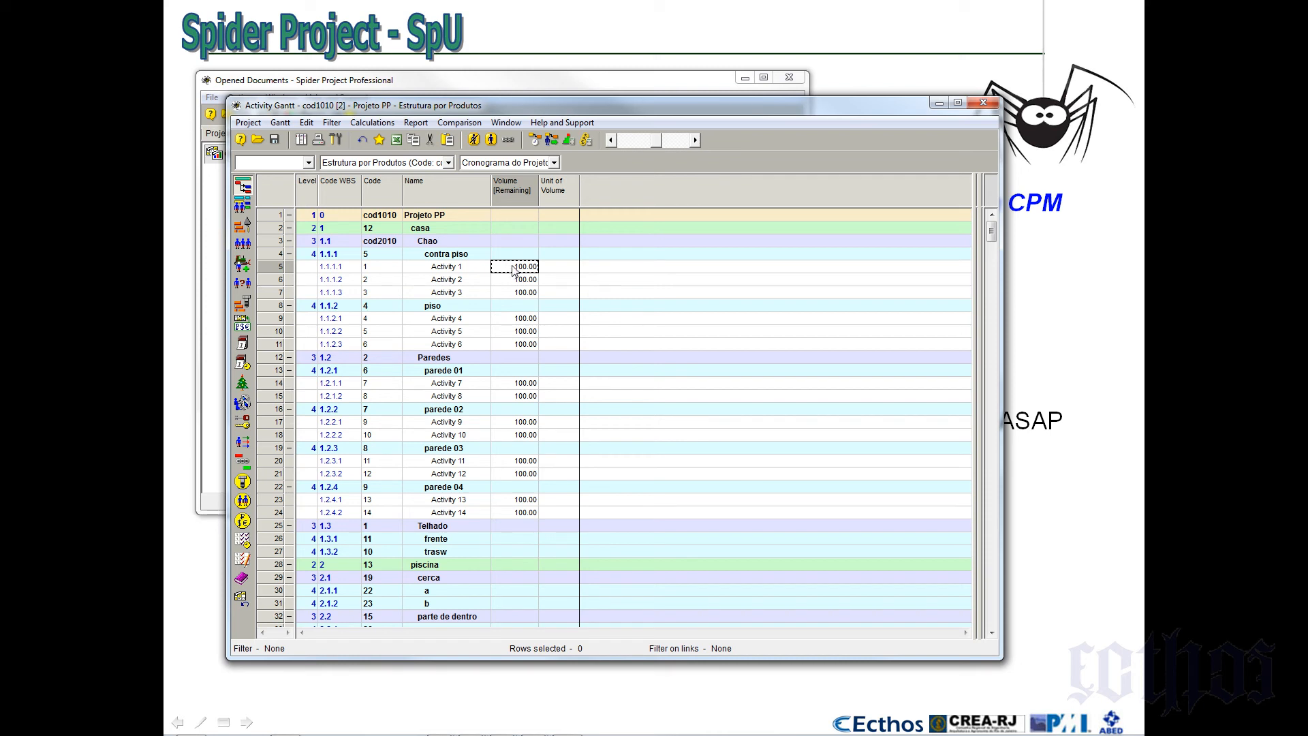
{"action": "type", "text": "300"}
{"action": "left_click", "coordinate": [551, 271]}
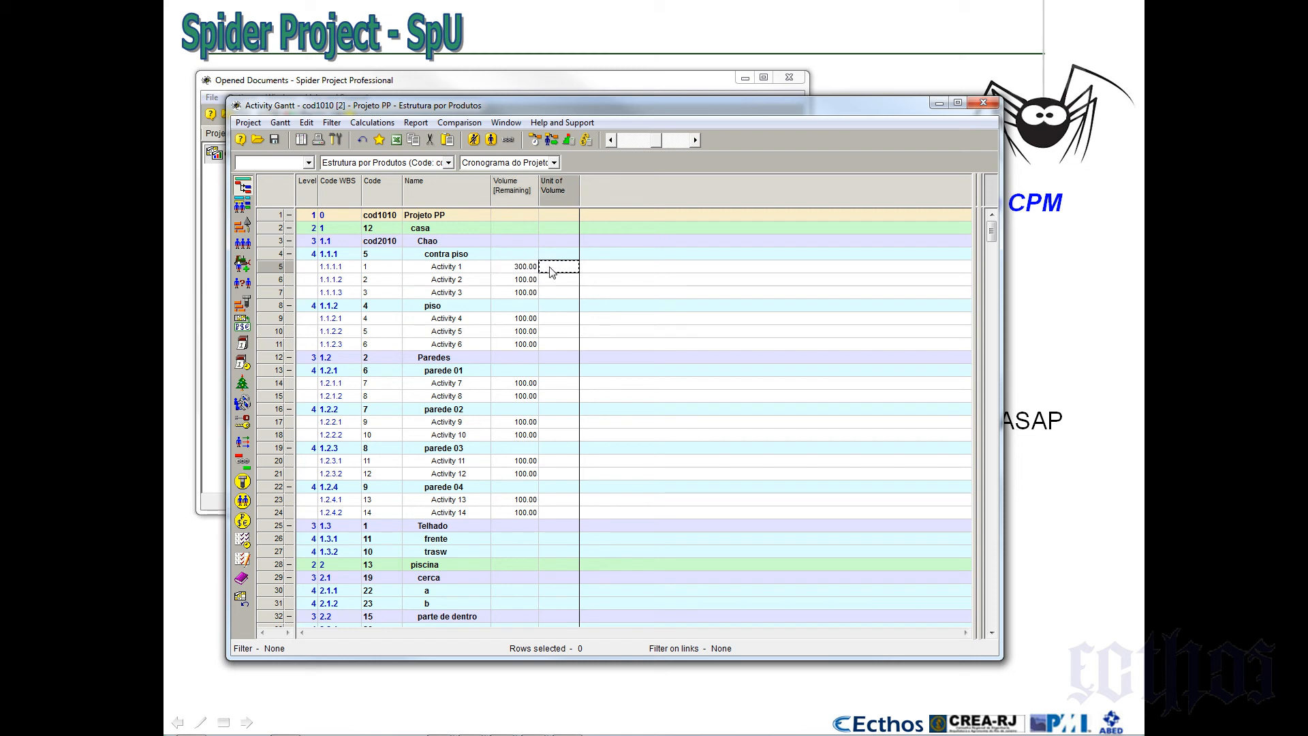
{"action": "type", "text": "m"}
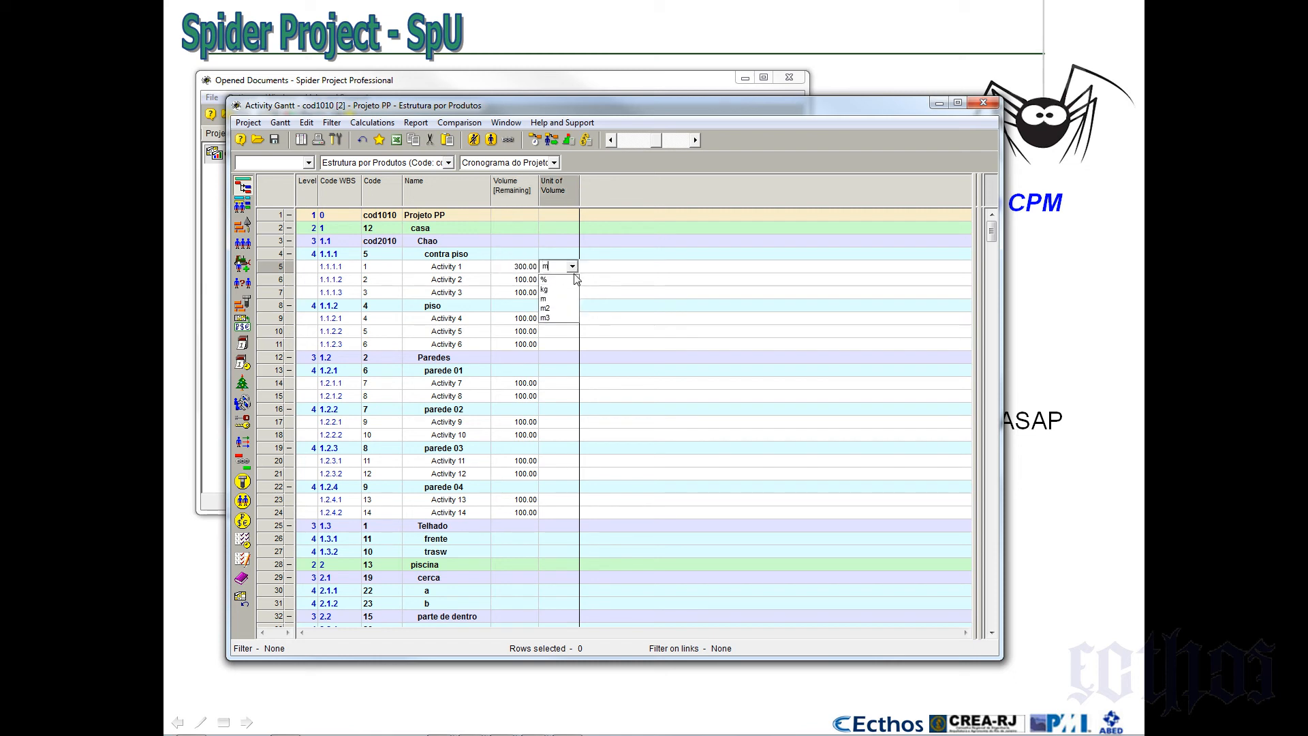
{"action": "left_click", "coordinate": [569, 308]}
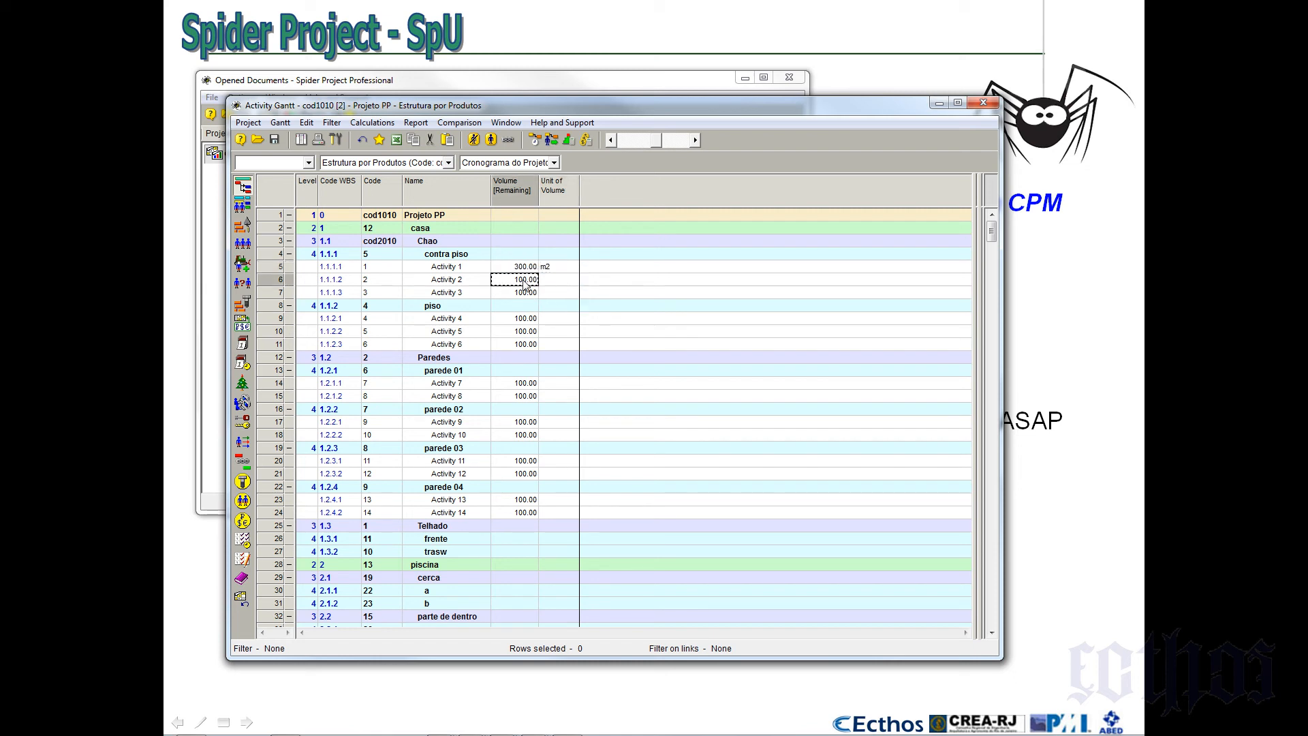
Set the remaining volume of Activity 2 to 300 with m2 as its unit of volume
{"action": "left_click", "coordinate": [479, 268]}
{"action": "left_click", "coordinate": [533, 280]}
{"action": "type", "text": "300"}
{"action": "left_click", "coordinate": [570, 281]}
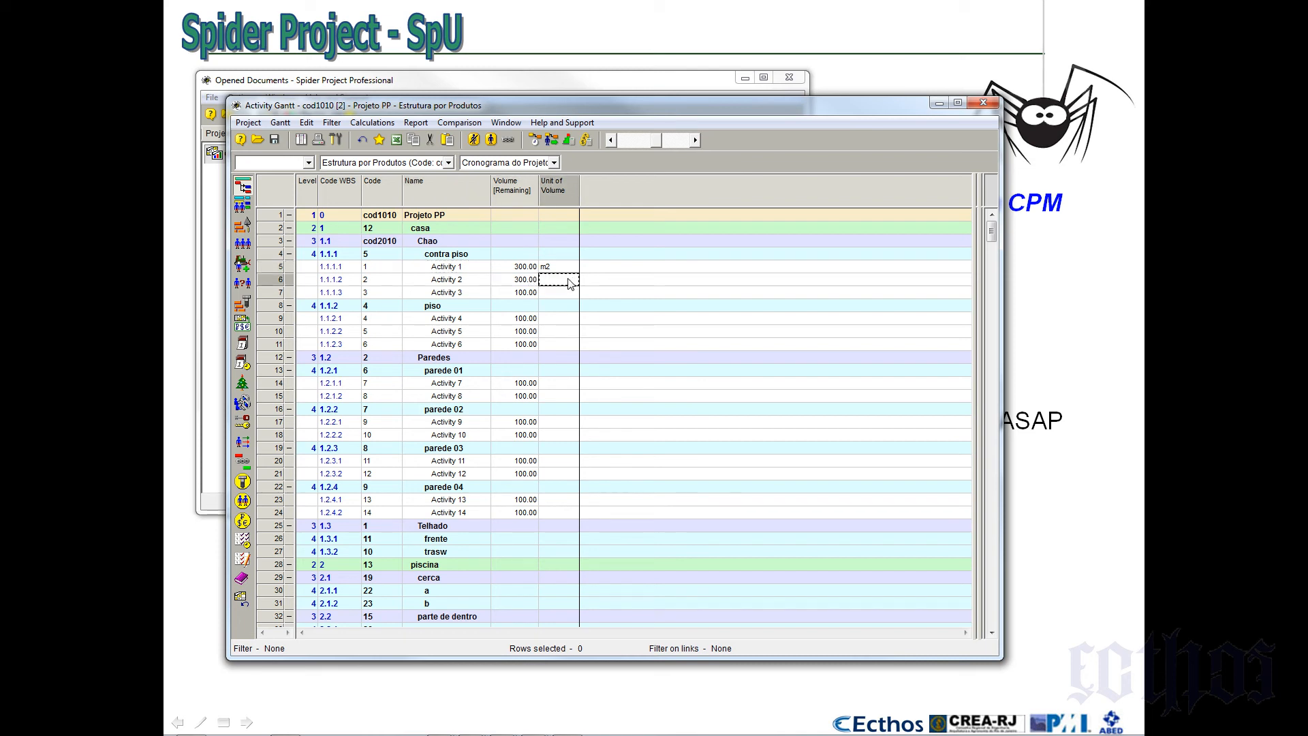
{"action": "type", "text": "me"}
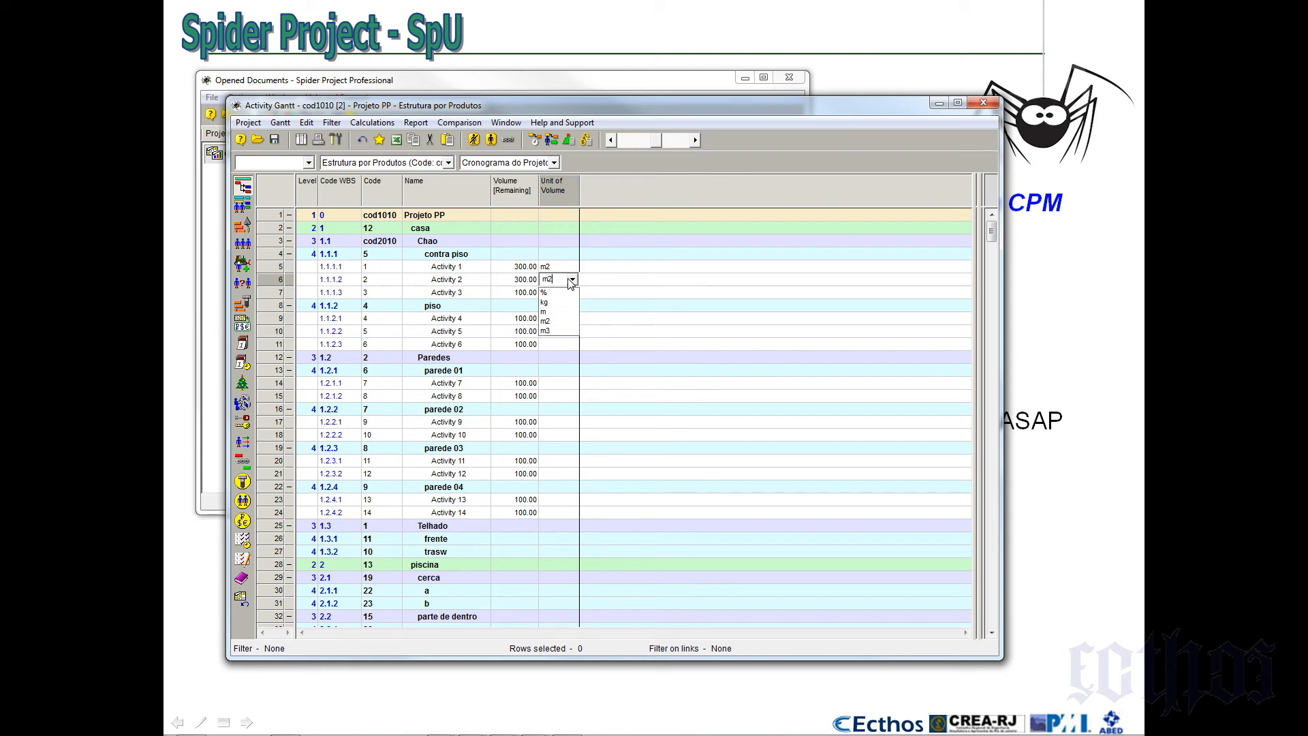
Set the remaining volume of Activity 3 to 600 with m2 as its unit of volume
{"action": "left_click", "coordinate": [527, 296]}
{"action": "left_click", "coordinate": [527, 296]}
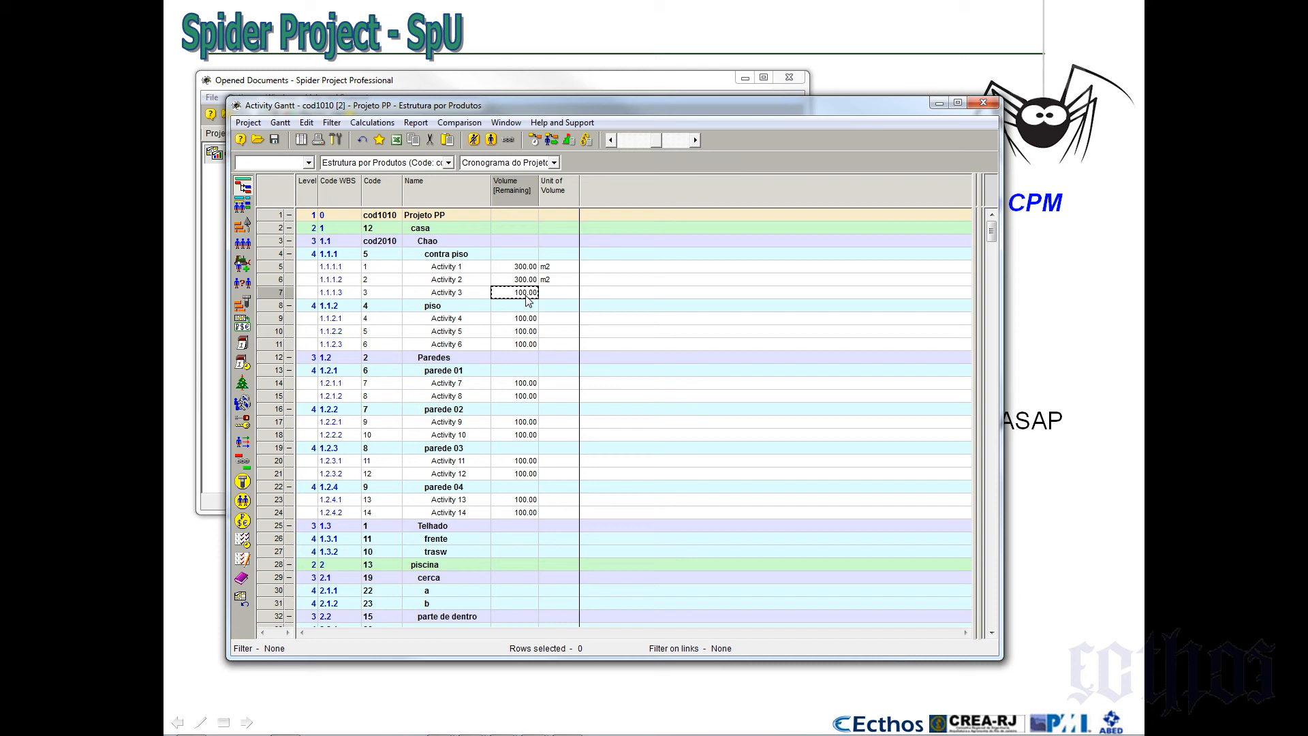
{"action": "type", "text": "600"}
{"action": "left_click", "coordinate": [467, 293]}
{"action": "left_click", "coordinate": [571, 294]}
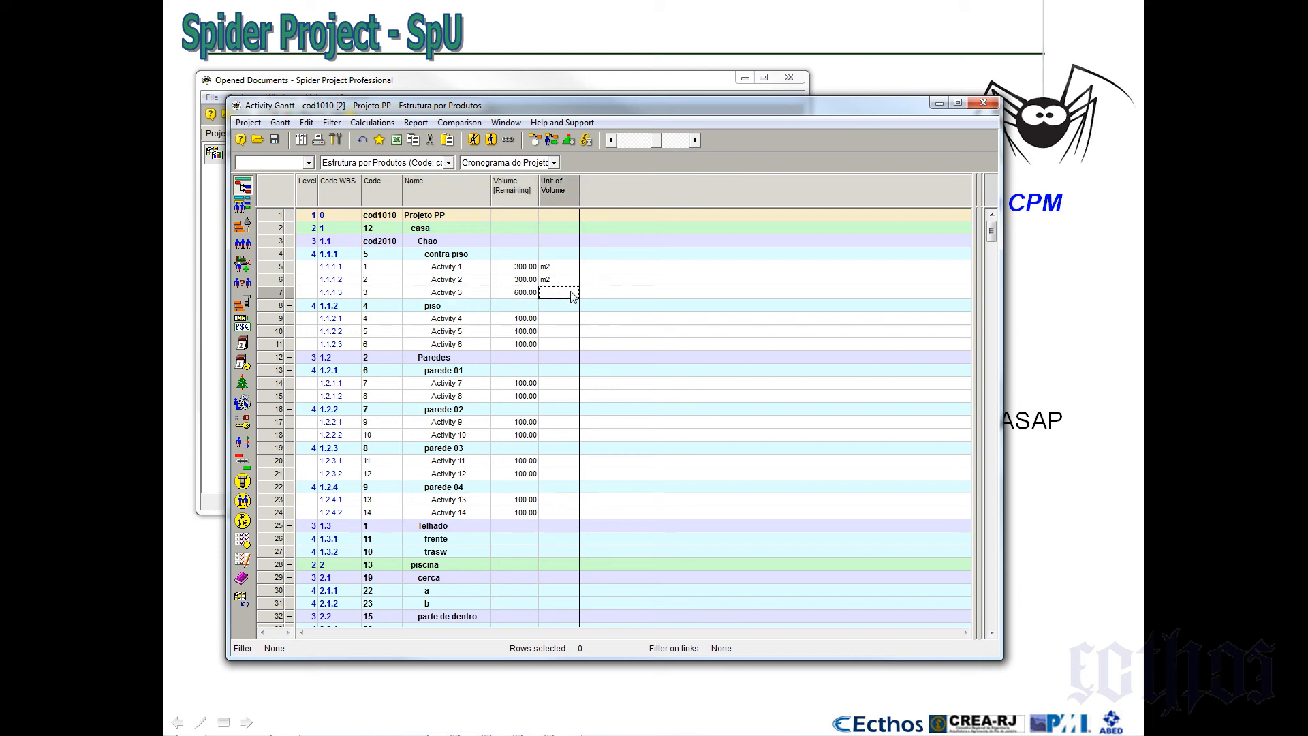
{"action": "left_click", "coordinate": [573, 294]}
{"action": "left_click", "coordinate": [545, 304]}
{"action": "left_click", "coordinate": [475, 267]}
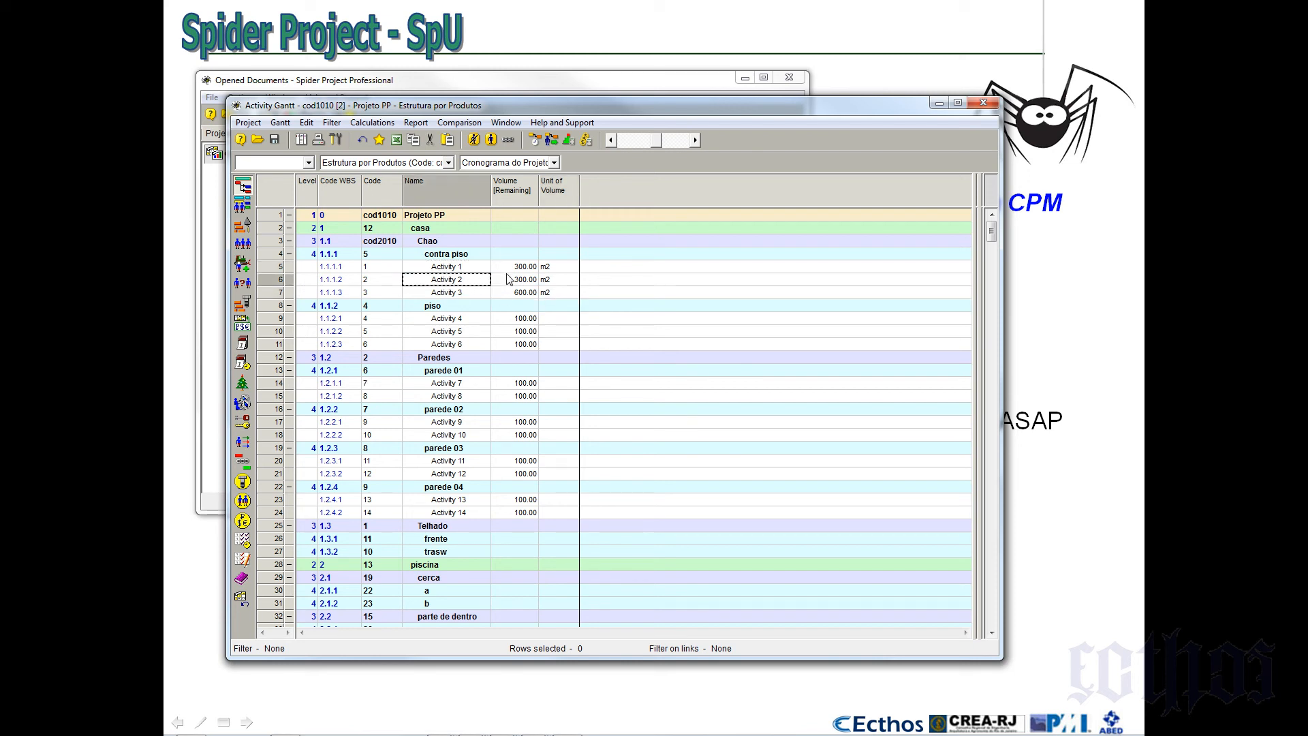
{"action": "left_click", "coordinate": [511, 268]}
{"action": "left_click", "coordinate": [511, 280]}
{"action": "left_click", "coordinate": [511, 294]}
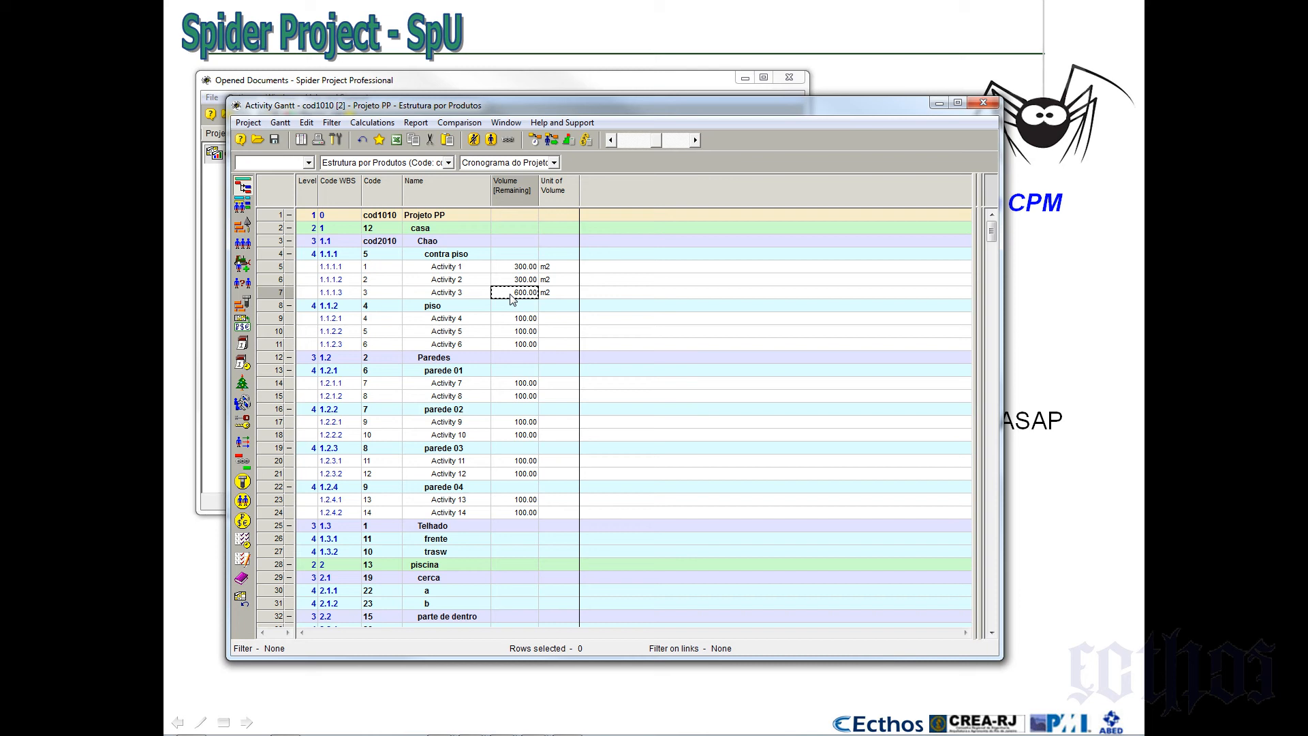
Add two new activities under each of the Telhado phases frente and trasw
{"action": "left_click", "coordinate": [469, 542]}
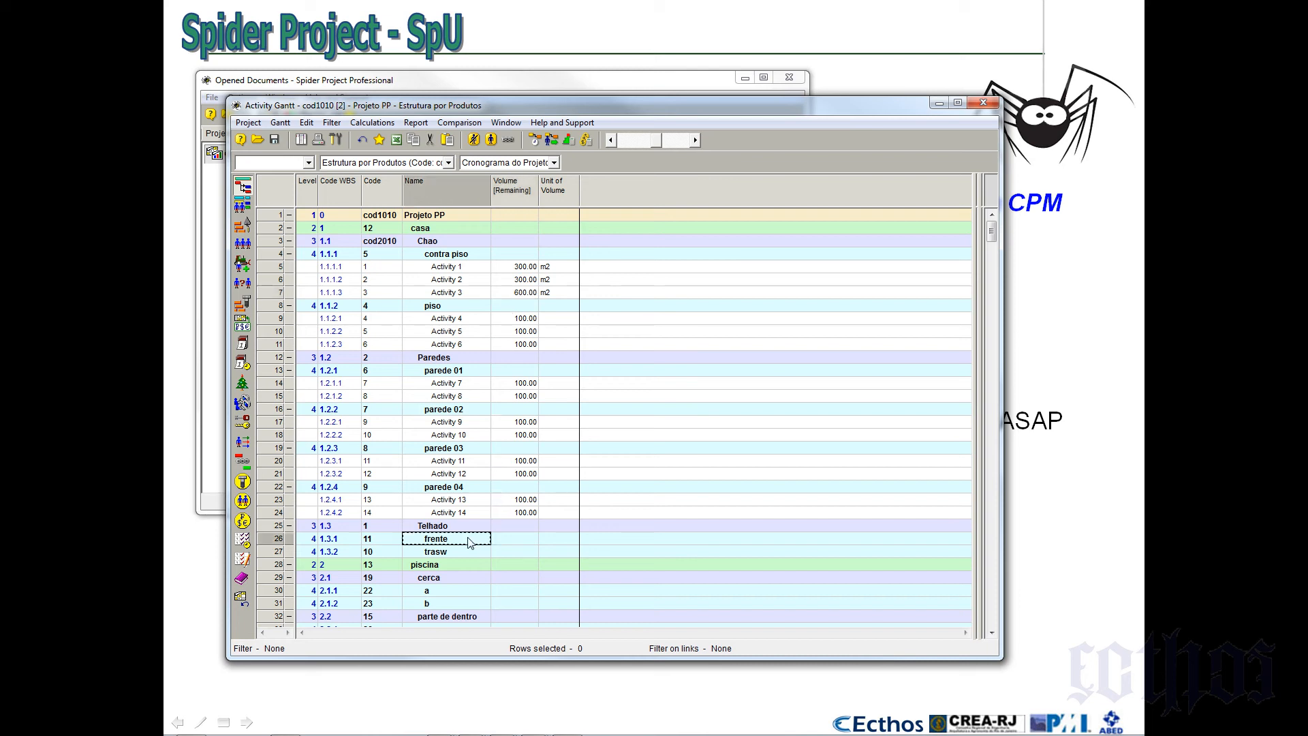
{"action": "key", "text": "Insert"}
{"action": "key", "text": "Insert"}
{"action": "left_click", "coordinate": [464, 578]}
{"action": "key", "text": "Insert"}
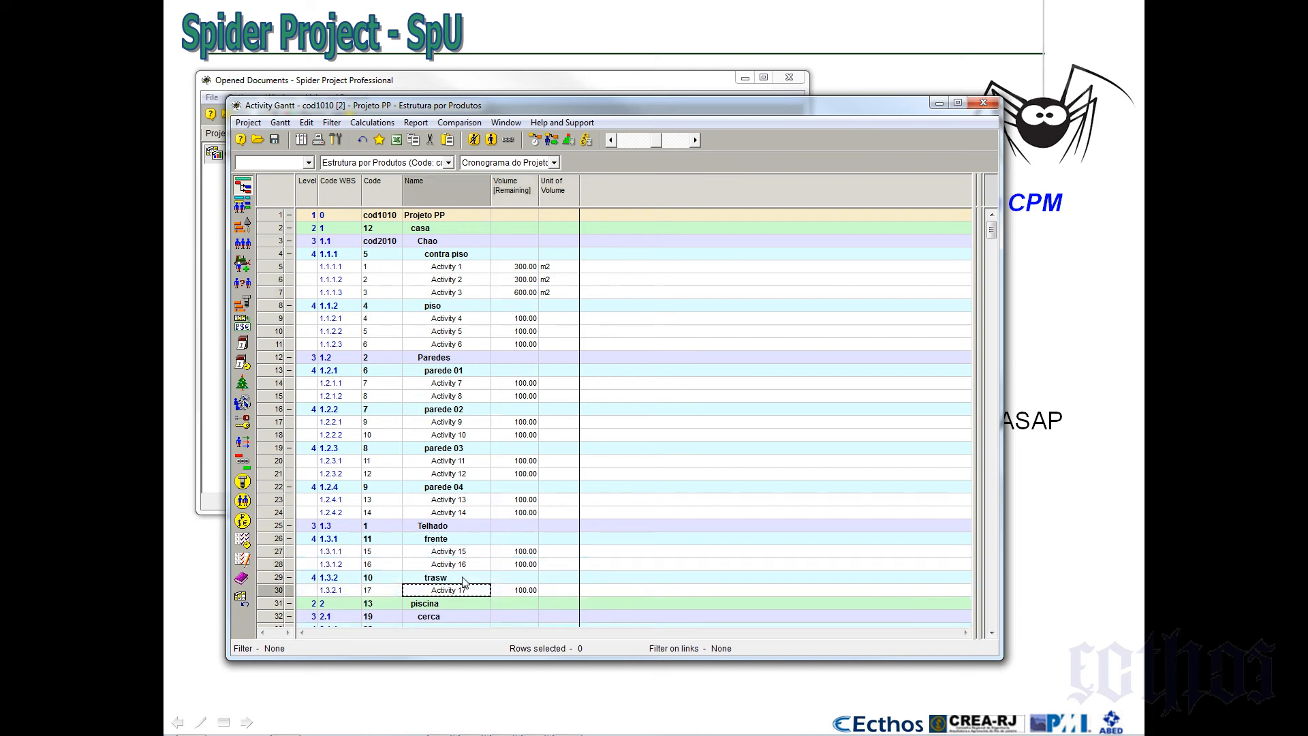
{"action": "key", "text": "Insert"}
Add three new activities under phase j of parte de cima
{"action": "scroll", "coordinate": [465, 561], "scroll_direction": "down", "scroll_amount": 5}
{"action": "scroll", "coordinate": [466, 560], "scroll_direction": "down", "scroll_amount": 2}
{"action": "left_click", "coordinate": [467, 553]}
{"action": "key", "text": "Insert"}
{"action": "key", "text": "Insert"}
{"action": "key", "text": "Insert"}
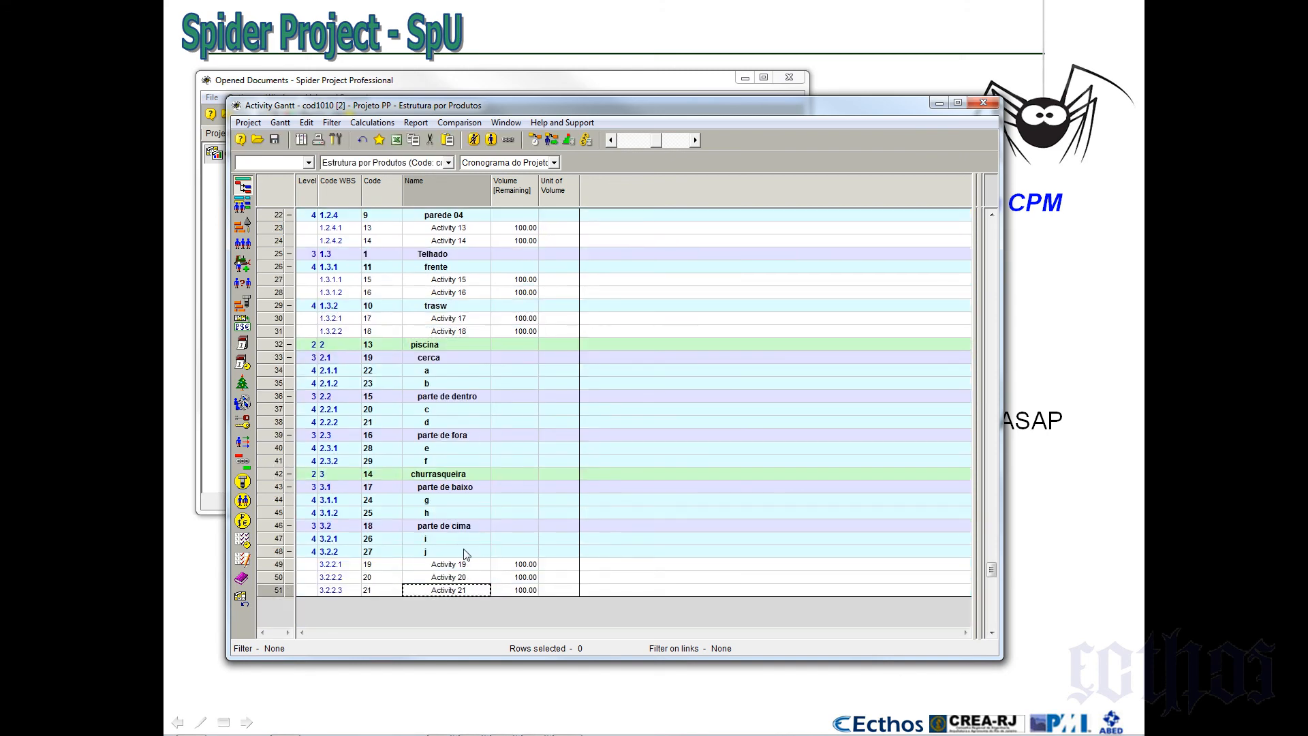
Add three new activities under each of phase i of parte de cima and phase h of parte de baixo
{"action": "left_click", "coordinate": [458, 538]}
{"action": "key", "text": "Insert"}
{"action": "key", "text": "Insert"}
{"action": "key", "text": "Insert"}
{"action": "left_click", "coordinate": [458, 514]}
{"action": "key", "text": "Insert"}
{"action": "key", "text": "Insert"}
{"action": "key", "text": "Insert"}
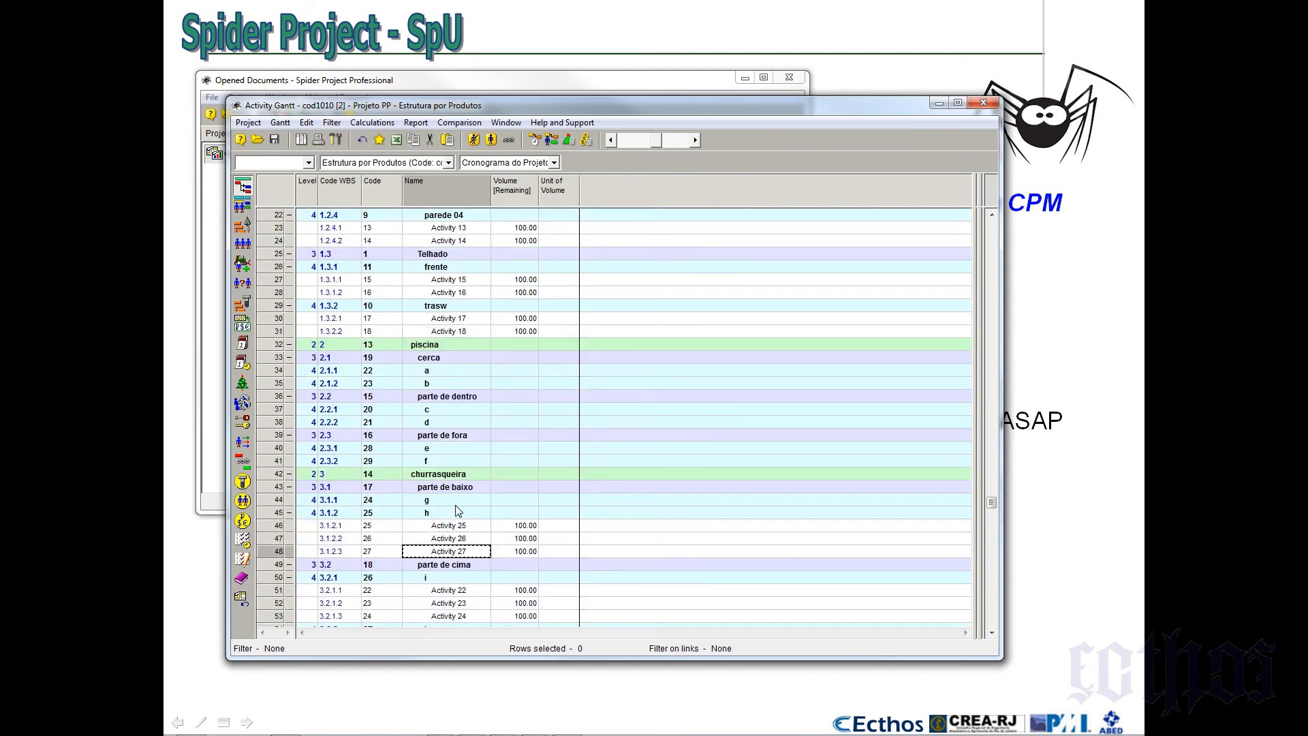
Add two new activities under each of phase g of parte de baixo and phase f of parte de fora
{"action": "left_click", "coordinate": [457, 504]}
{"action": "key", "text": "Insert"}
{"action": "key", "text": "Insert"}
{"action": "left_click", "coordinate": [462, 461]}
{"action": "key", "text": "Insert"}
{"action": "key", "text": "Insert"}
Add three new activities under phase e of parte de fora
{"action": "left_click", "coordinate": [463, 447]}
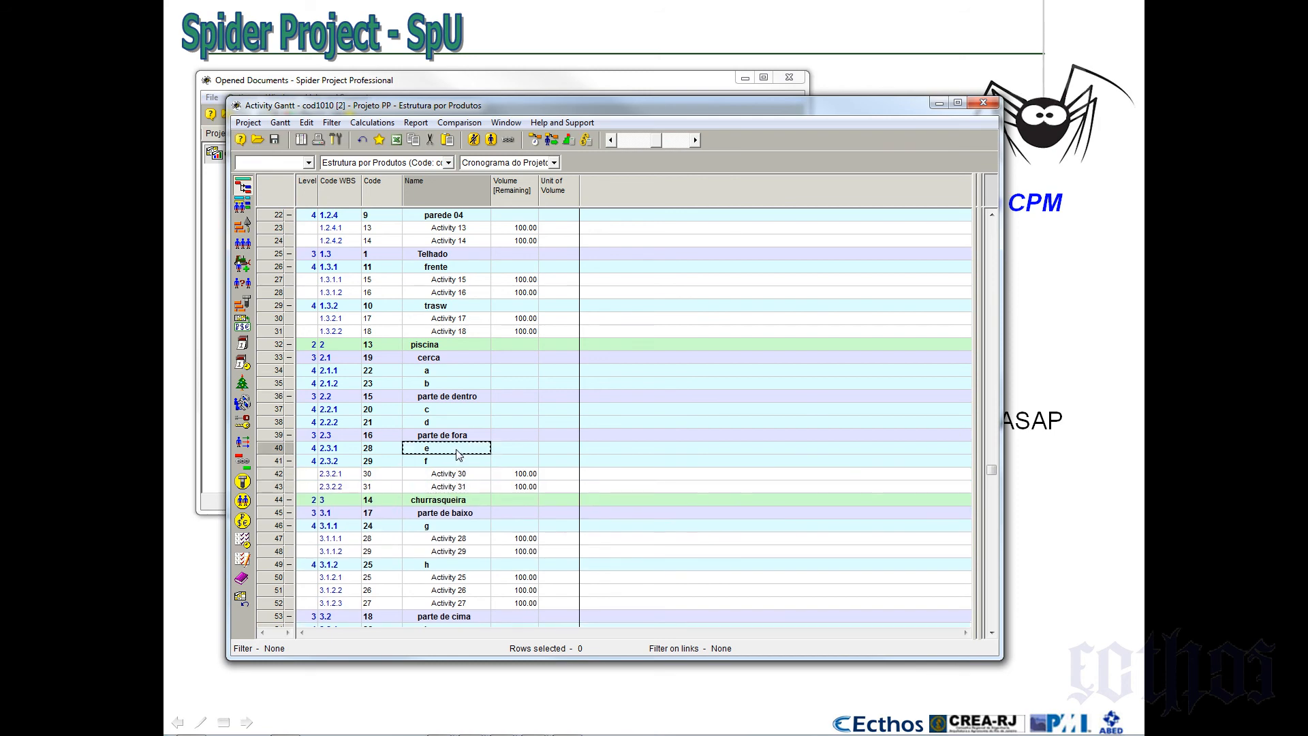
{"action": "key", "text": "Insert"}
{"action": "key", "text": "Insert"}
{"action": "key", "text": "Insert"}
Add two new activities under each of phases d and c of parte de dentro
{"action": "left_click", "coordinate": [462, 422]}
{"action": "key", "text": "Insert"}
{"action": "key", "text": "Insert"}
{"action": "left_click", "coordinate": [460, 409]}
{"action": "key", "text": "Insert"}
{"action": "key", "text": "Insert"}
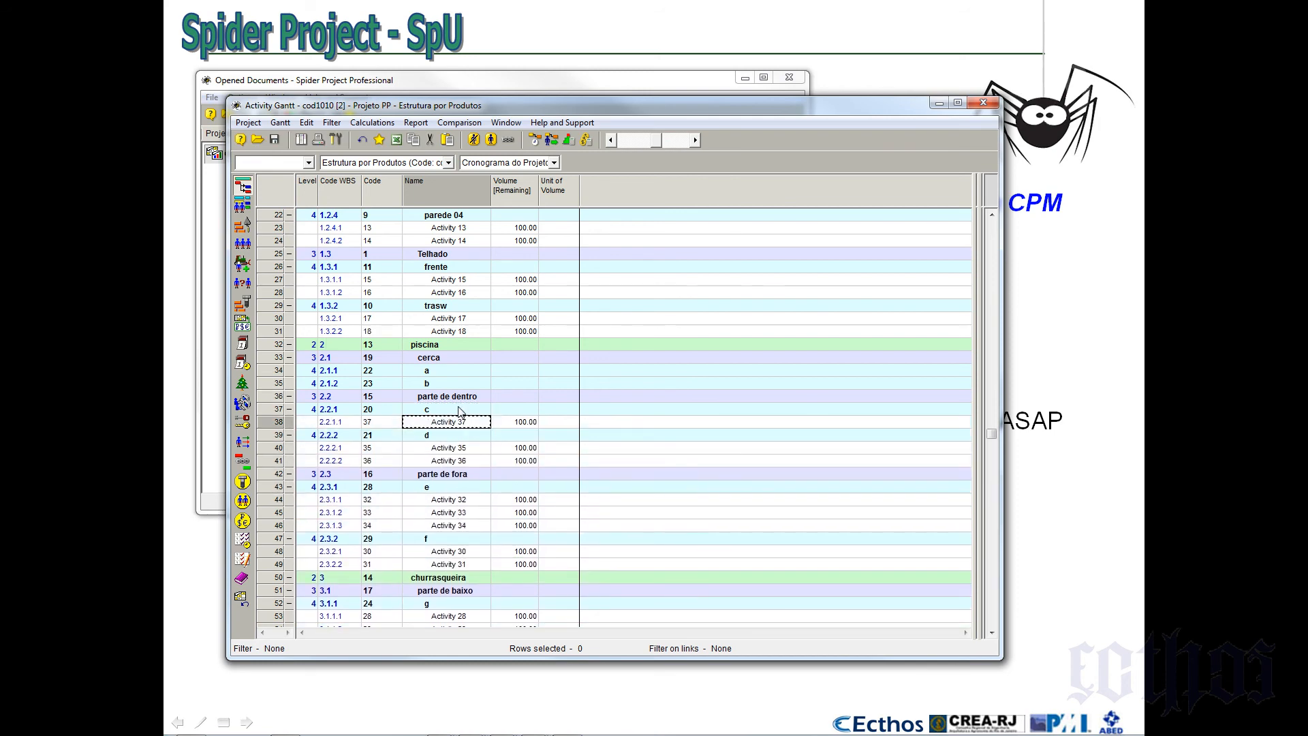
Add two new activities under each of phases b and a of cerca
{"action": "left_click", "coordinate": [459, 383]}
{"action": "key", "text": "Insert"}
{"action": "key", "text": "Insert"}
{"action": "left_click", "coordinate": [458, 372]}
{"action": "key", "text": "Insert"}
{"action": "key", "text": "Insert"}
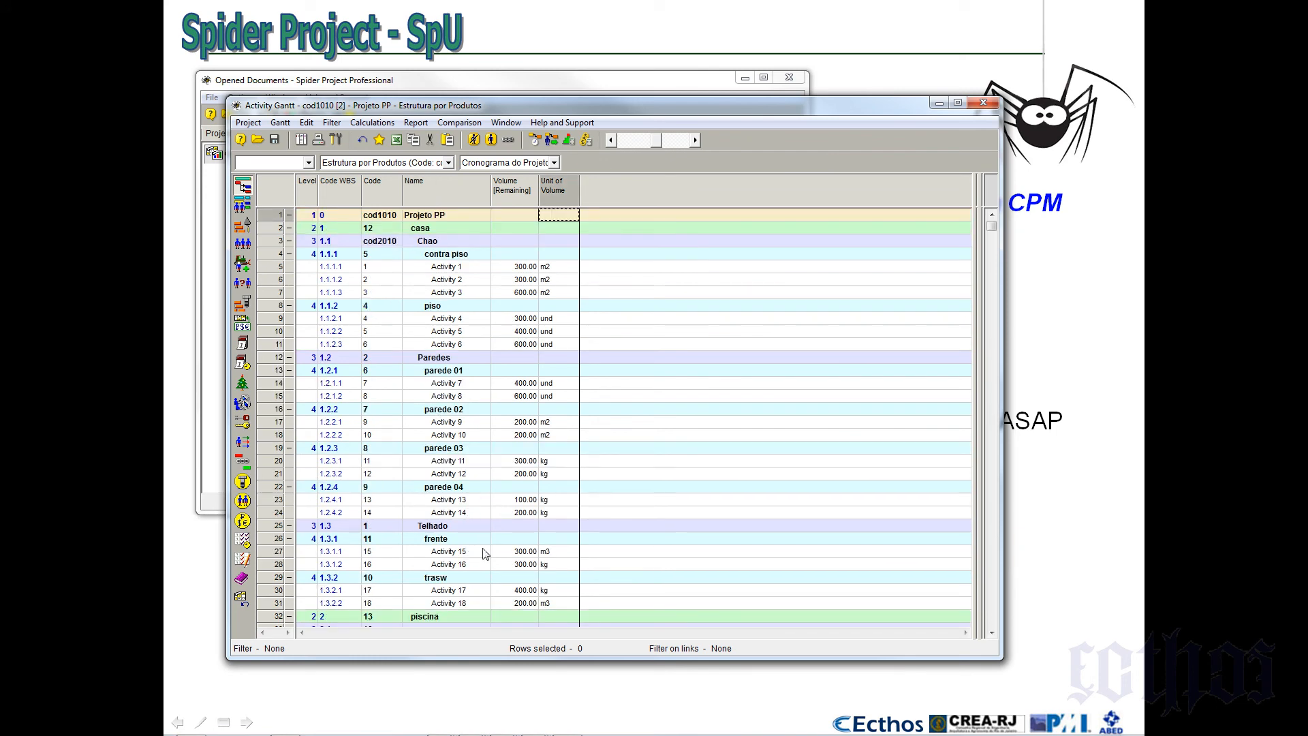
Review the volumes and units of all activities and save the project
{"action": "scroll", "coordinate": [633, 494], "scroll_direction": "down", "scroll_amount": 9}
{"action": "scroll", "coordinate": [633, 493], "scroll_direction": "down", "scroll_amount": 6}
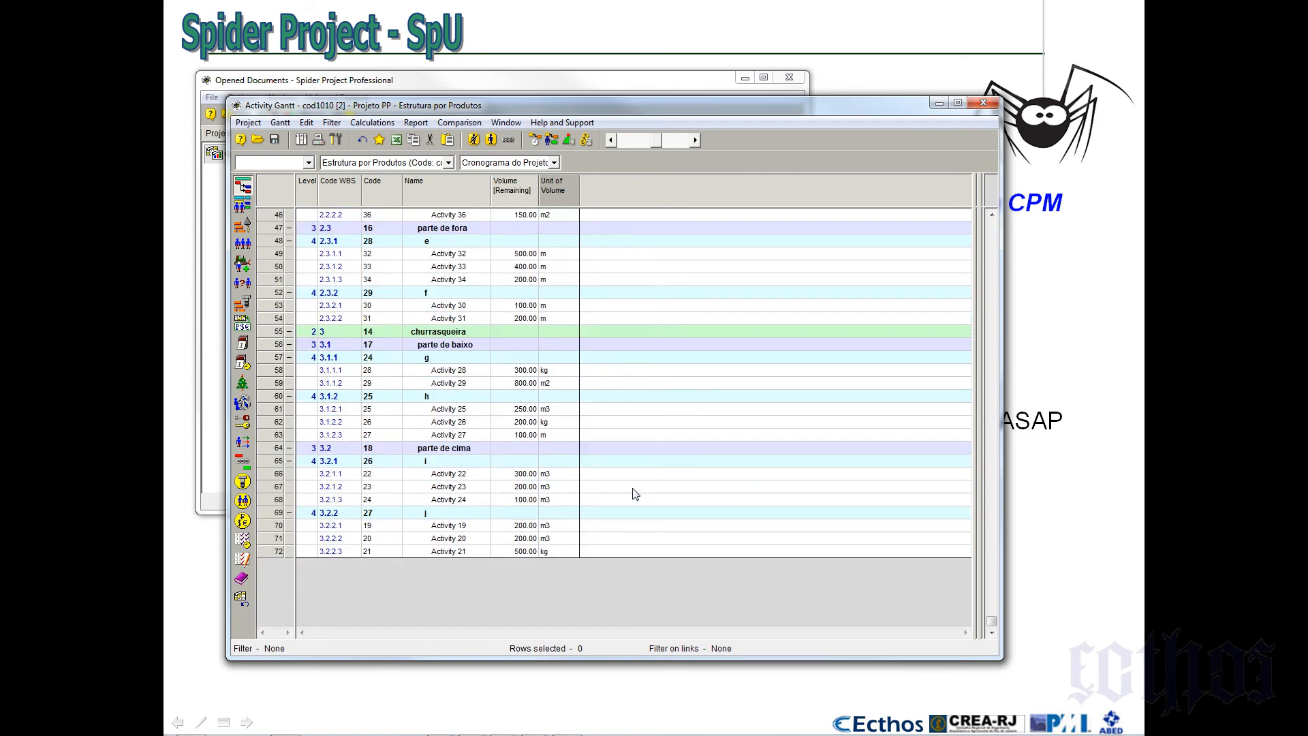
{"action": "scroll", "coordinate": [634, 493], "scroll_direction": "up", "scroll_amount": 15}
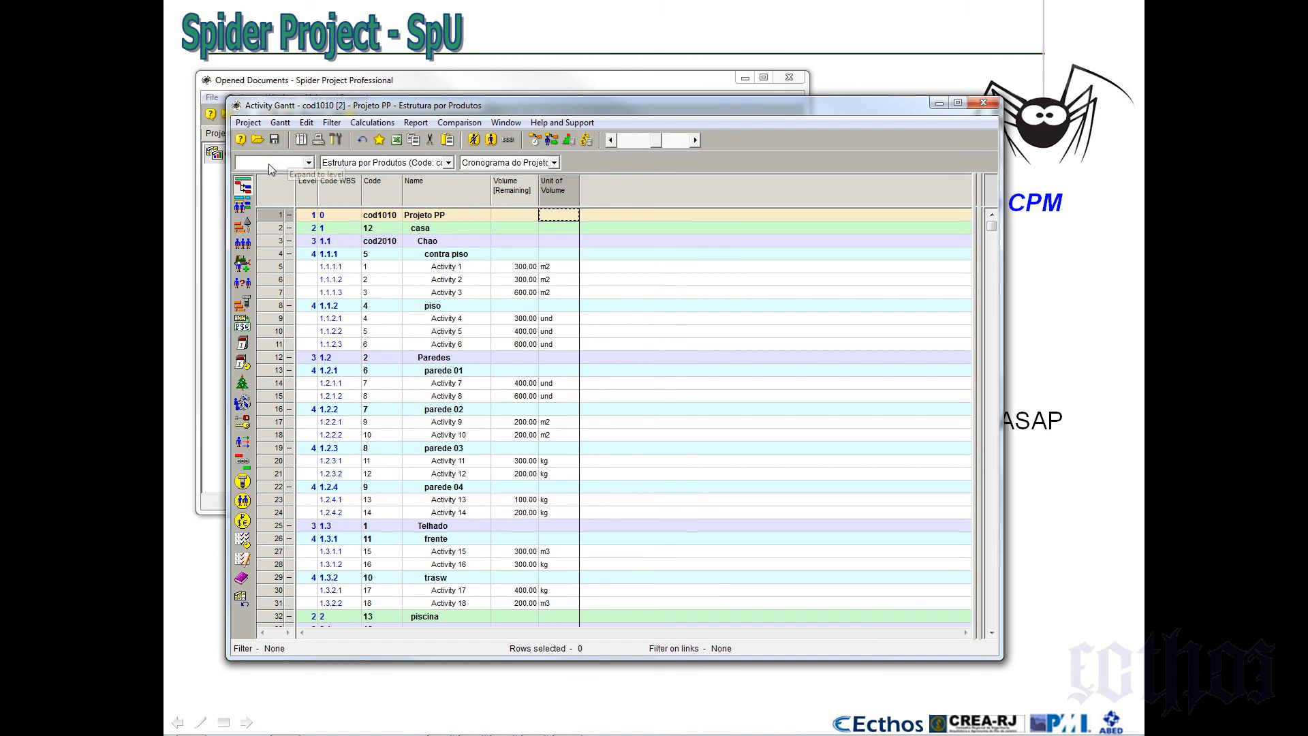
{"action": "left_click", "coordinate": [273, 141]}
{"action": "left_click", "coordinate": [553, 164]}
{"action": "left_click", "coordinate": [553, 163]}
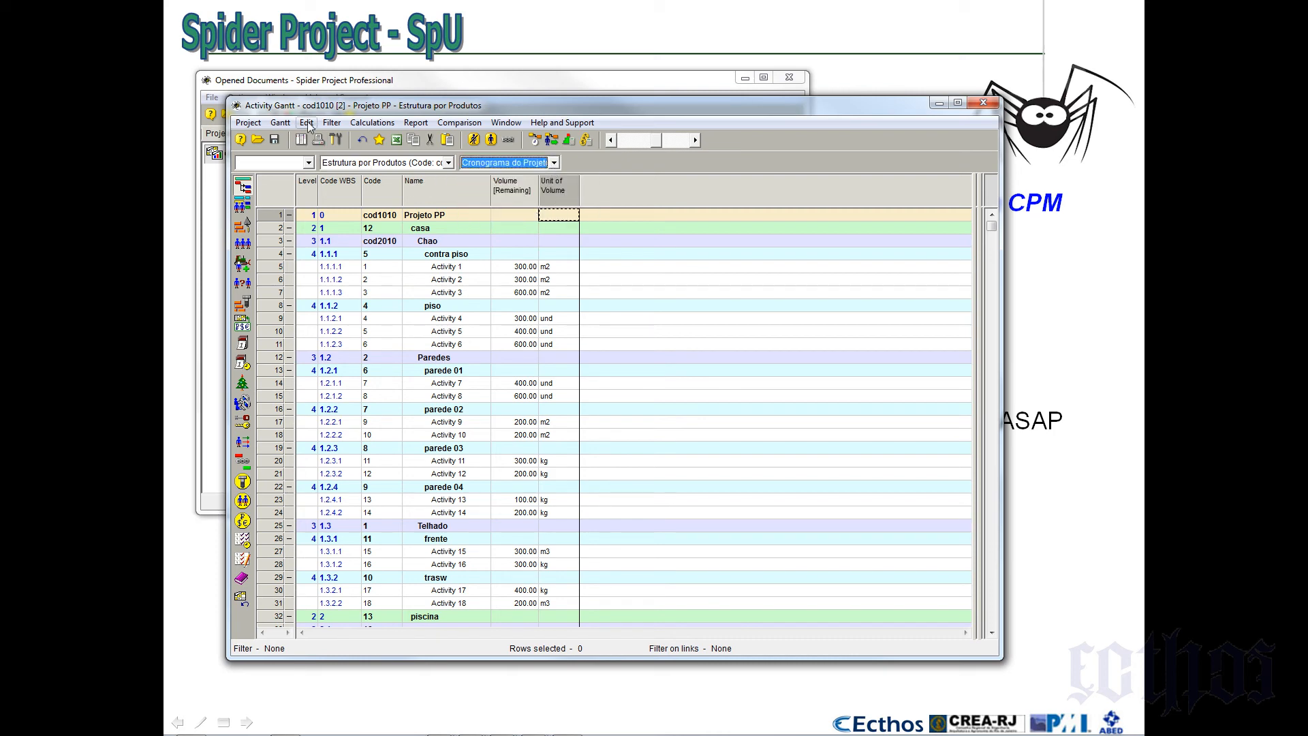
{"action": "left_click", "coordinate": [280, 123]}
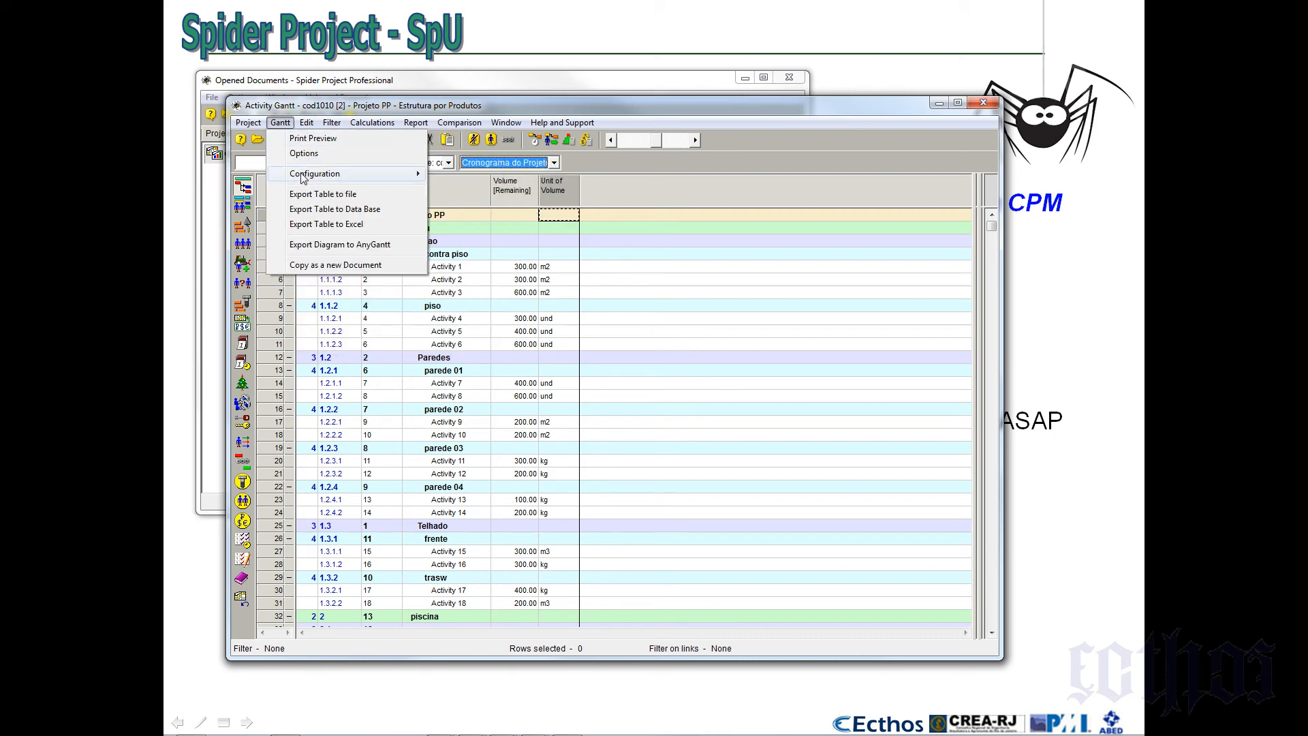
{"action": "mouse_move", "coordinate": [303, 176]}
{"action": "left_click", "coordinate": [508, 207]}
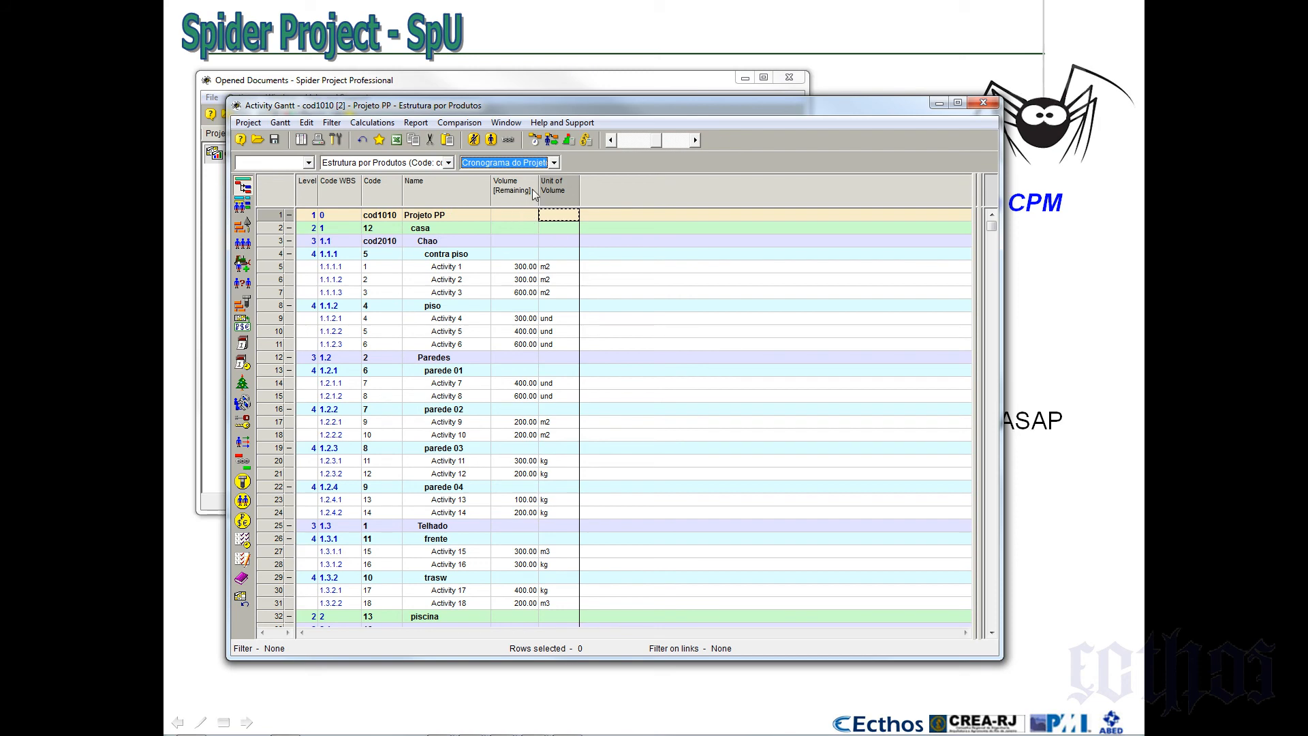
Widen the Volume [Remaining] column slightly and show the structure only down to 2 level
{"action": "left_click_drag", "start_coordinate": [538, 186], "coordinate": [584, 183]}
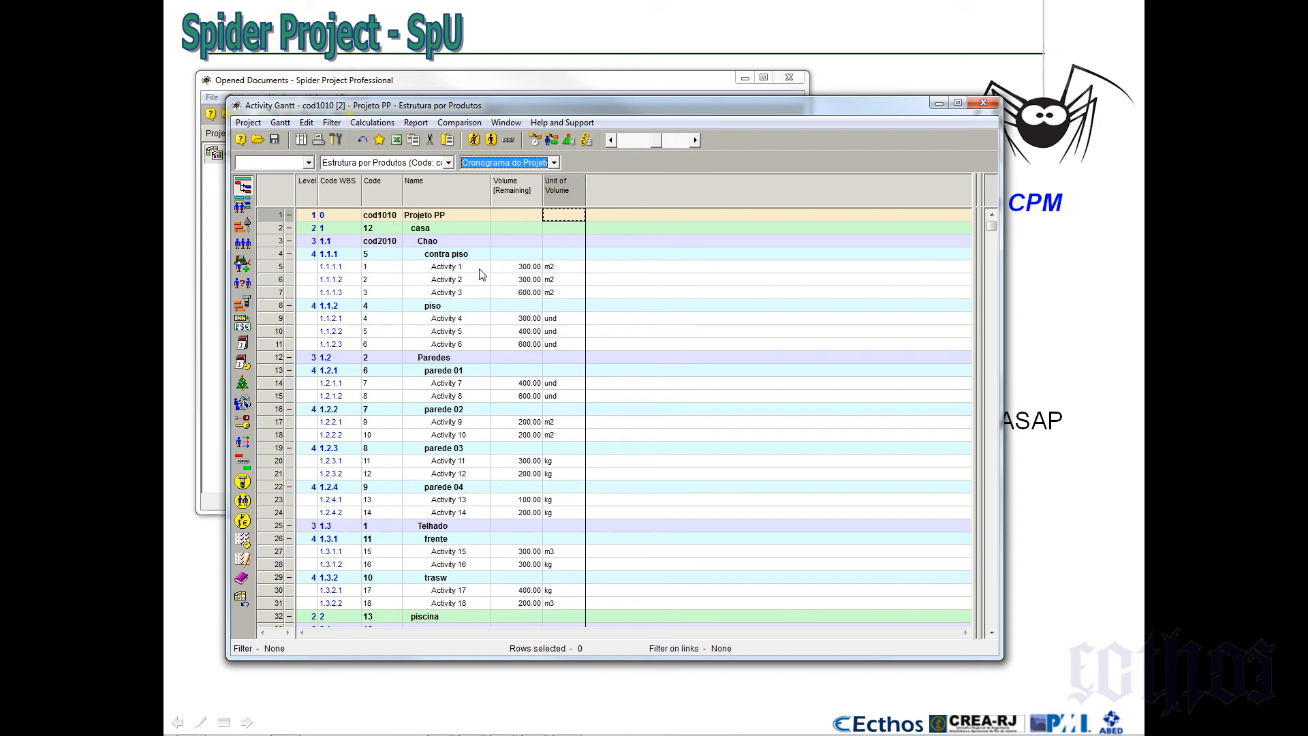
{"action": "left_click", "coordinate": [308, 162]}
{"action": "key", "text": "Down"}
{"action": "key", "text": "Down"}
{"action": "key", "text": "Return"}
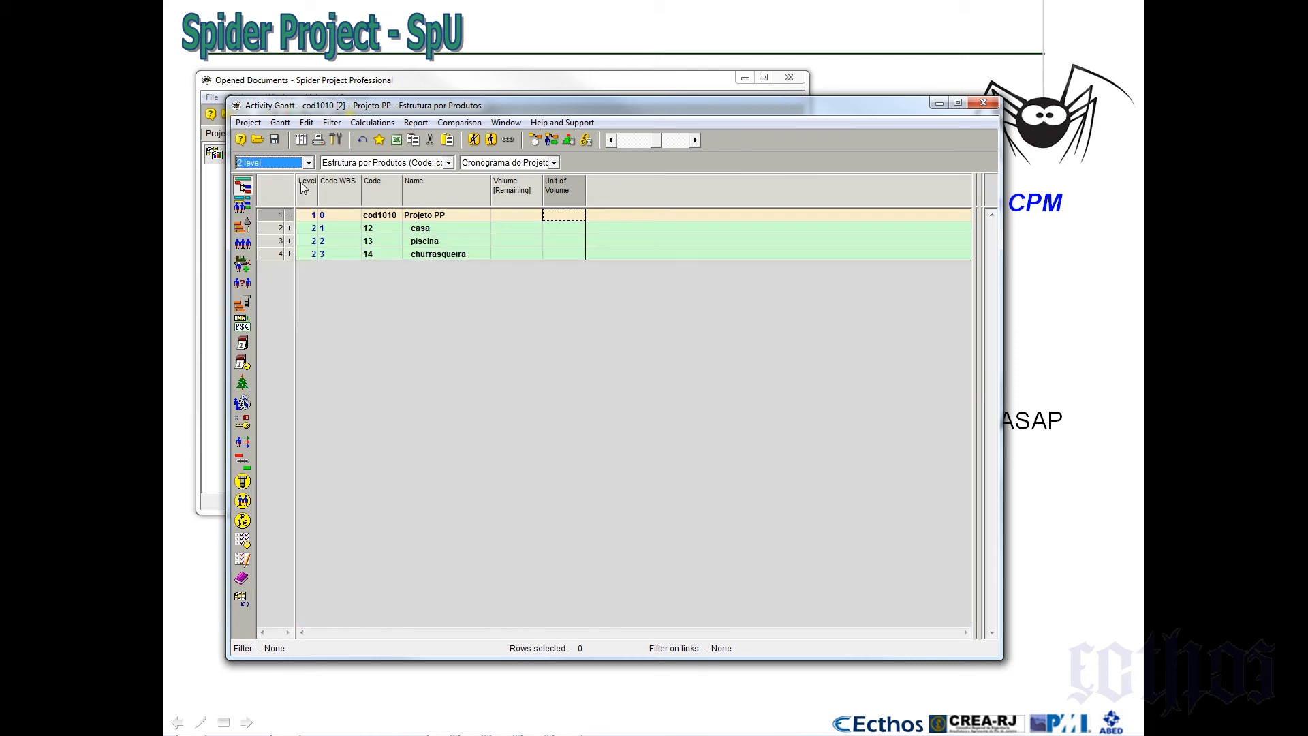
View the structure down to 3 level and then down to all Activities
{"action": "left_click", "coordinate": [308, 163]}
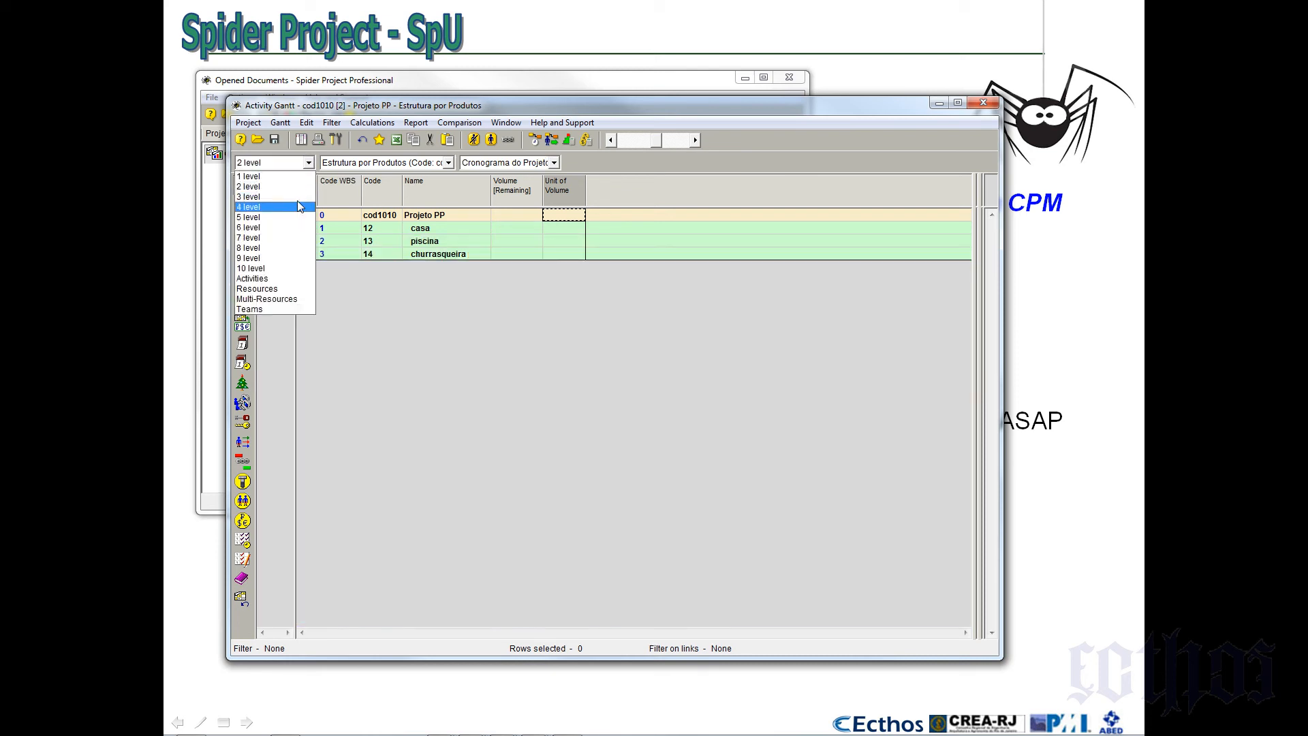
{"action": "left_click", "coordinate": [300, 191]}
{"action": "left_click", "coordinate": [308, 163]}
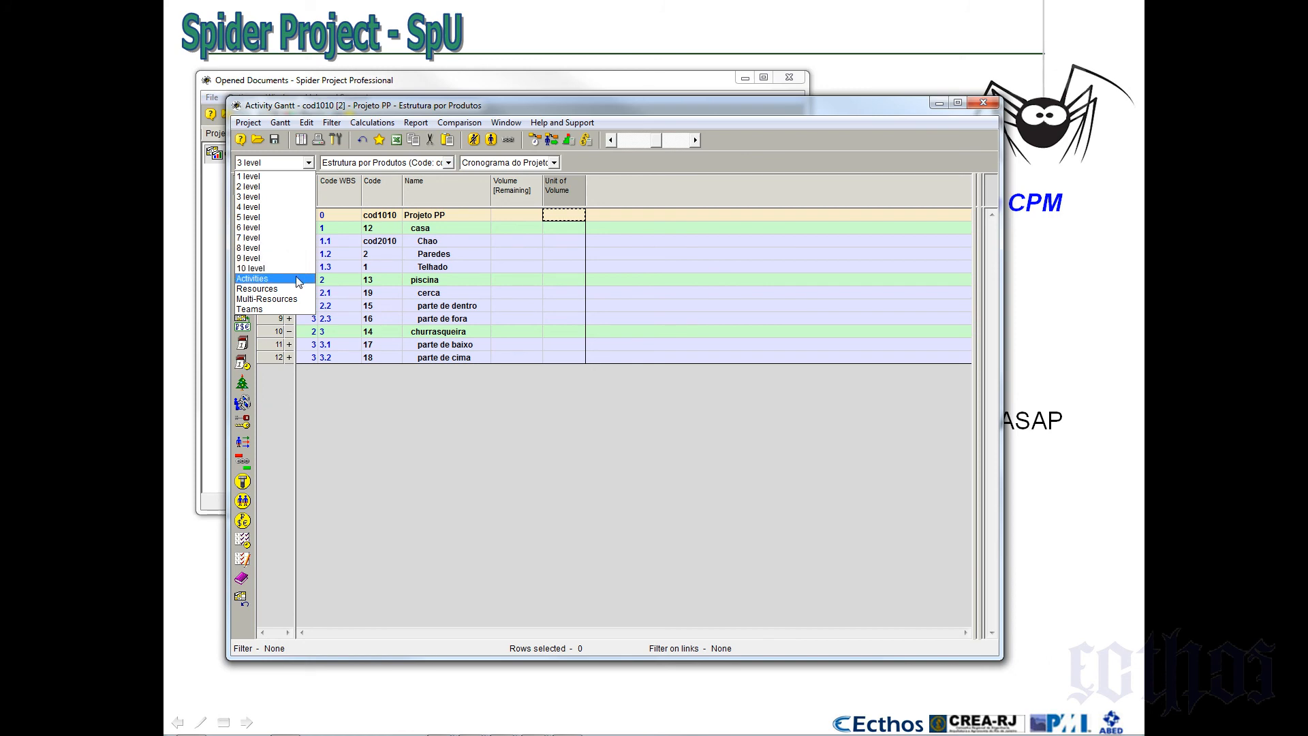
{"action": "left_click", "coordinate": [314, 285]}
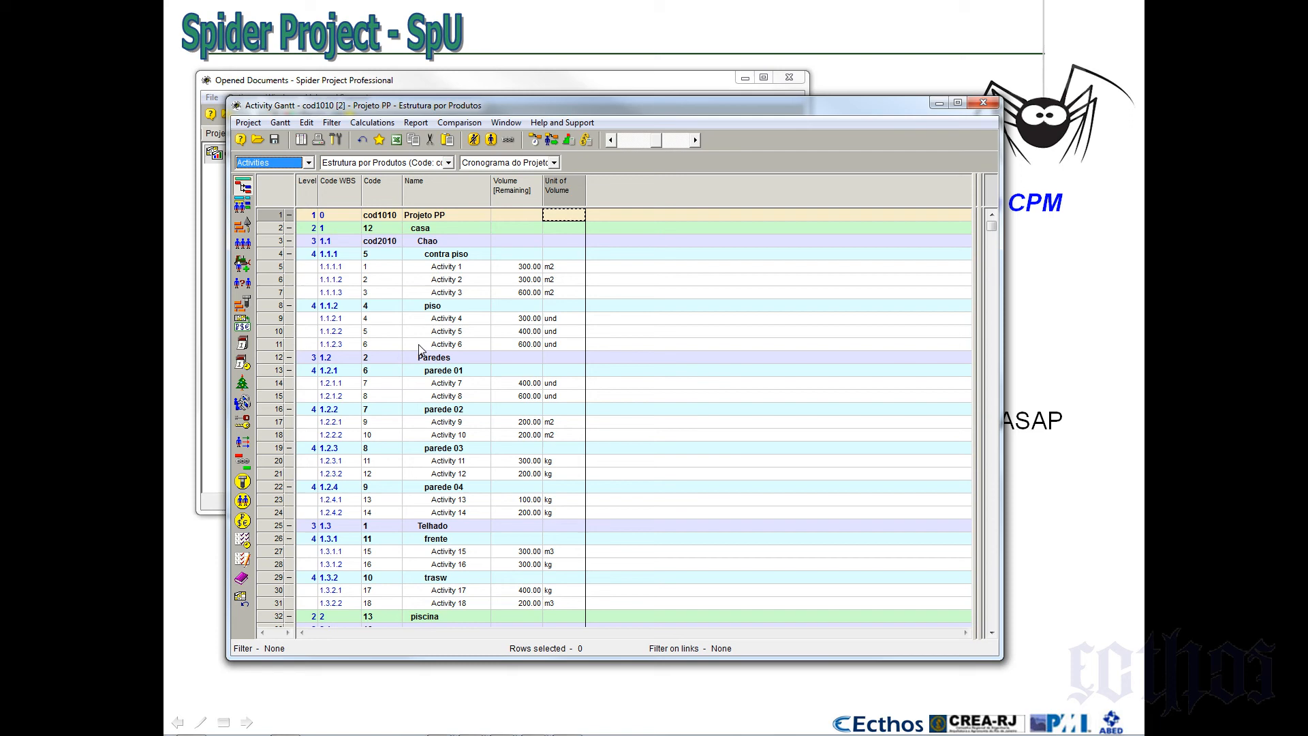
Show the structure down to 4 level and add two new activities directly under the casa phase
{"action": "left_click", "coordinate": [308, 162]}
{"action": "left_click", "coordinate": [301, 210]}
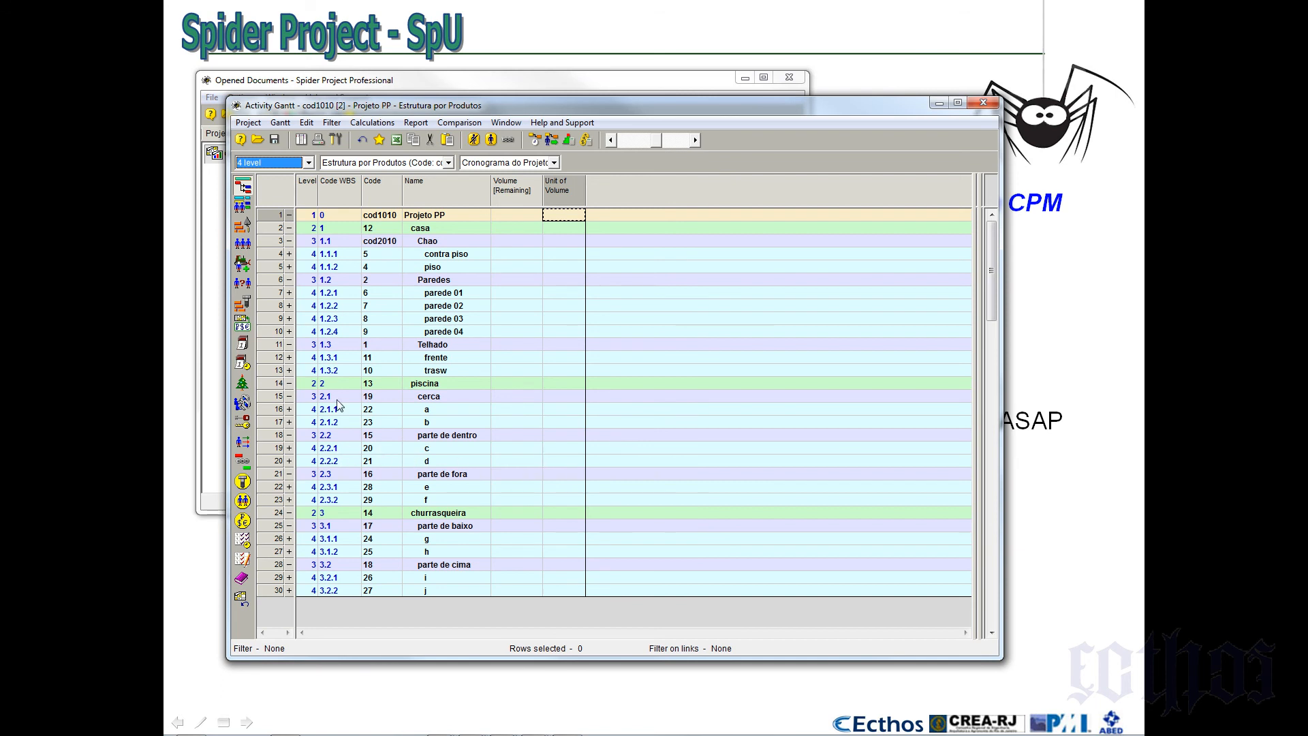
{"action": "left_click", "coordinate": [444, 242]}
{"action": "left_click", "coordinate": [444, 231]}
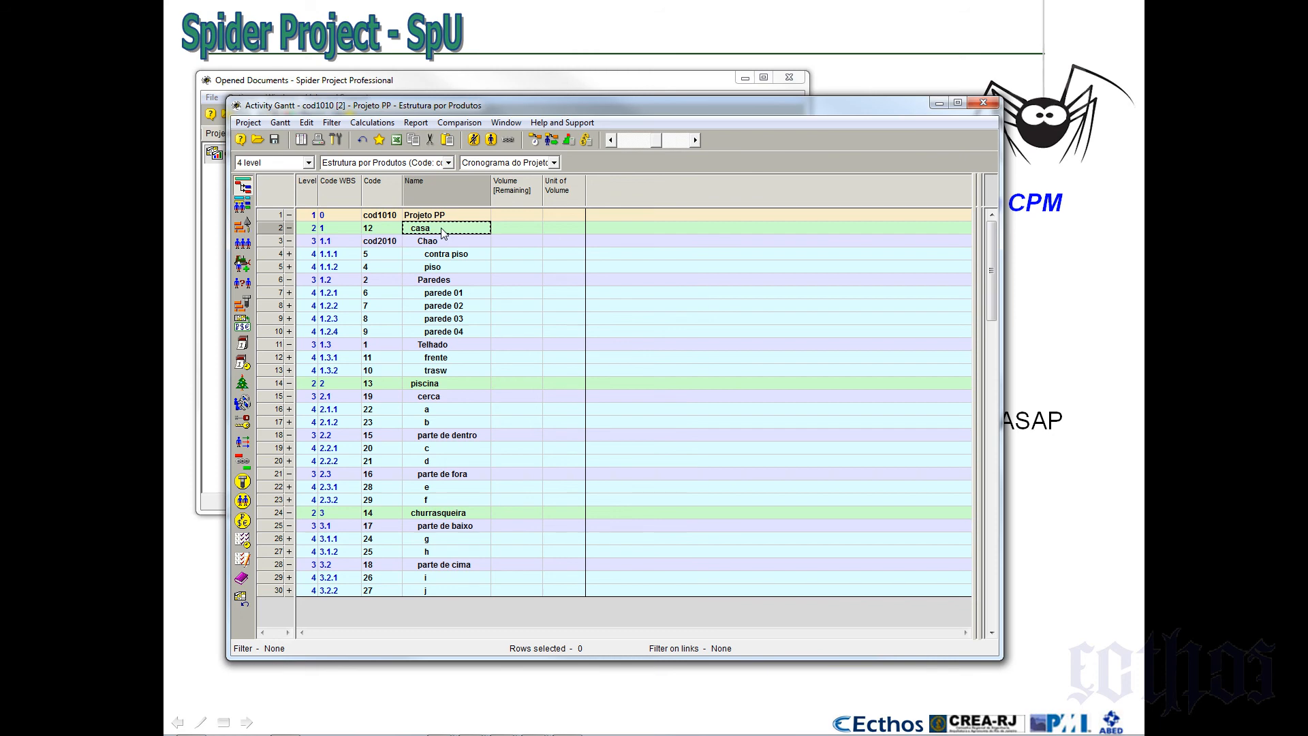
{"action": "key", "text": "Insert"}
{"action": "key", "text": "Insert"}
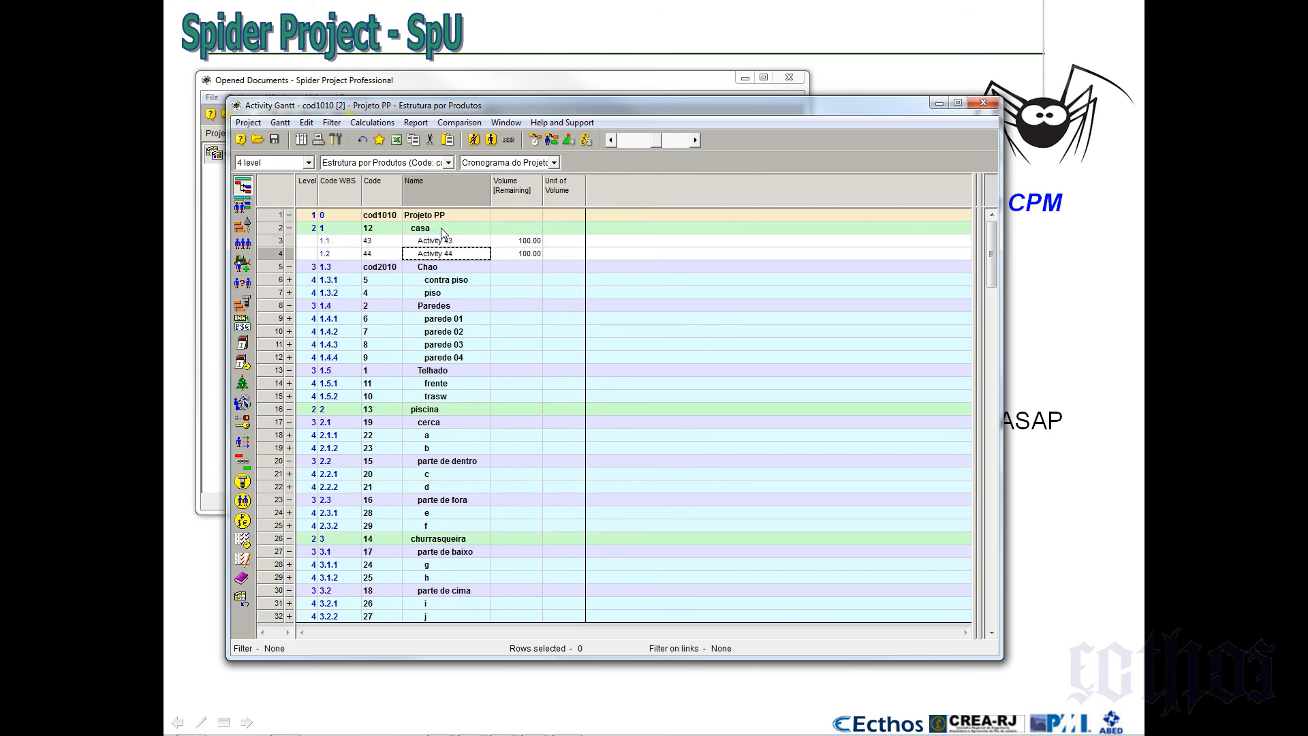
Rename the two activities directly under casa as "marco de incio" and "marco de termino"
{"action": "left_click", "coordinate": [436, 245]}
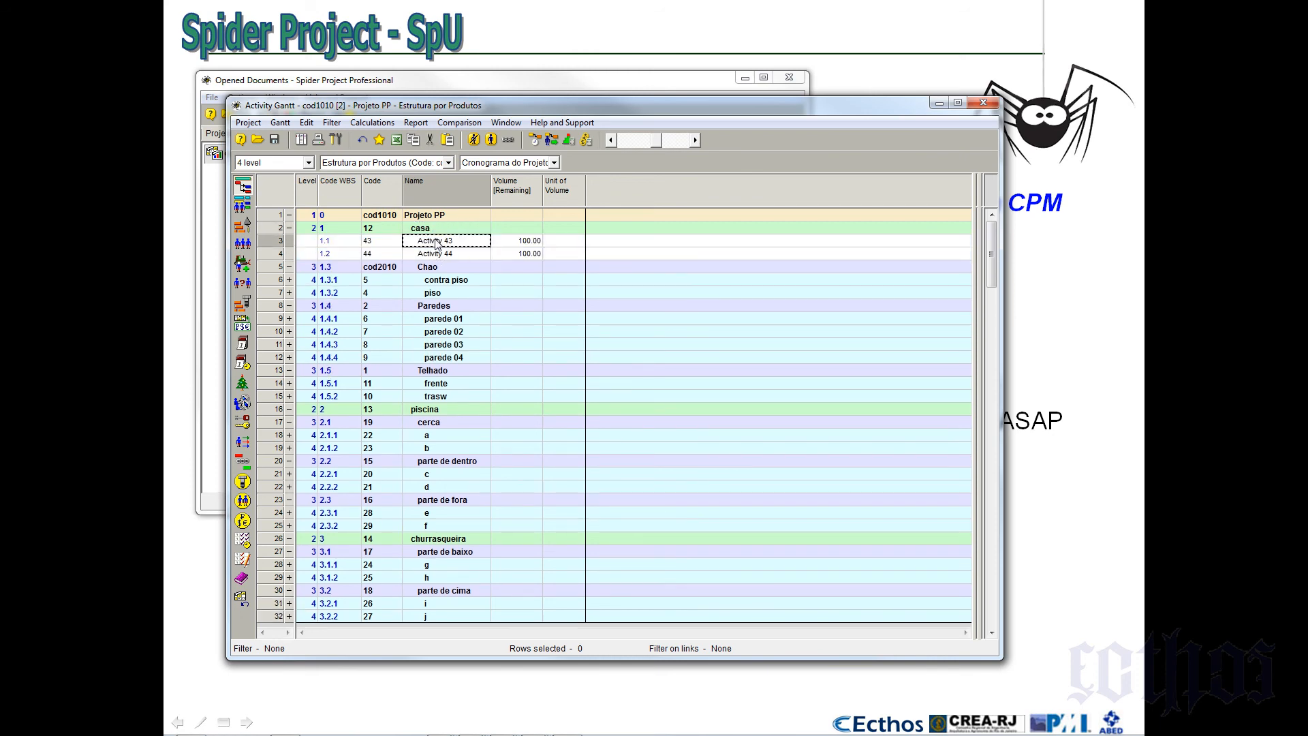
{"action": "type", "text": "marco de incio"}
{"action": "key", "text": "Return"}
{"action": "type", "text": "ma"}
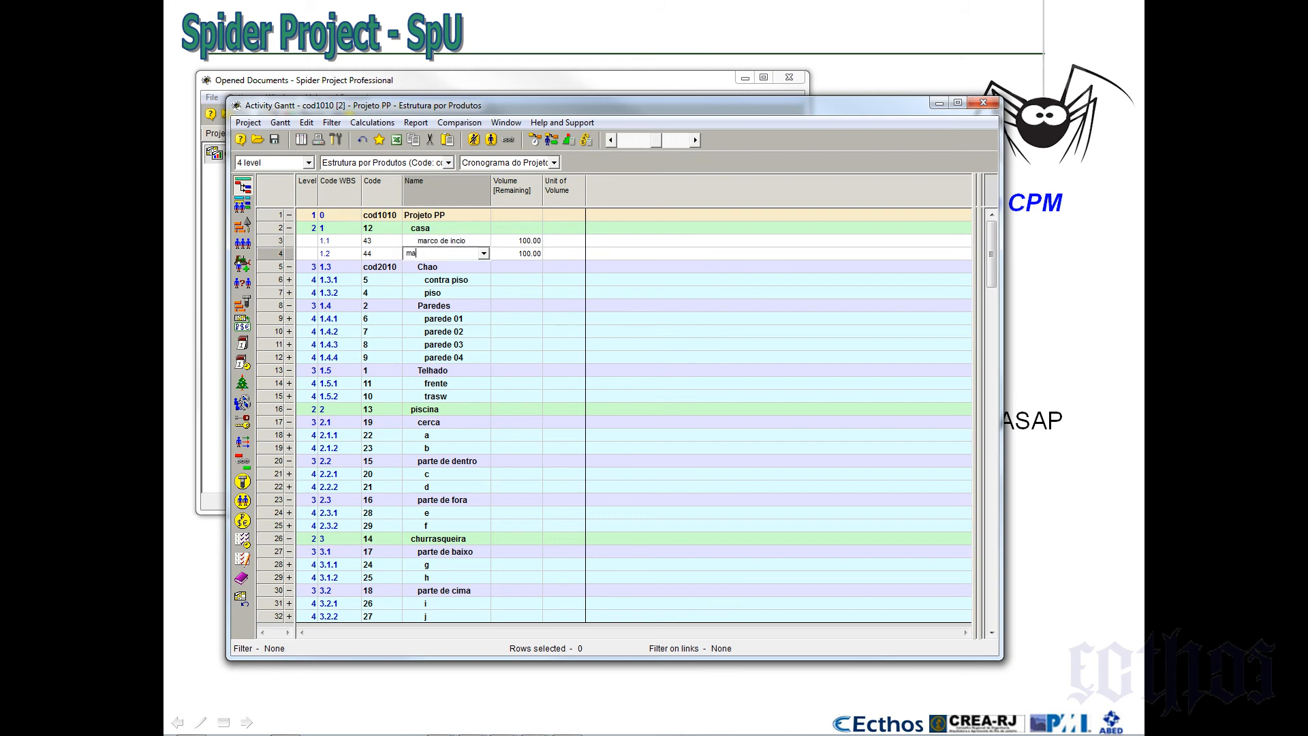
{"action": "type", "text": "rco de termino"}
{"action": "left_click", "coordinate": [447, 242]}
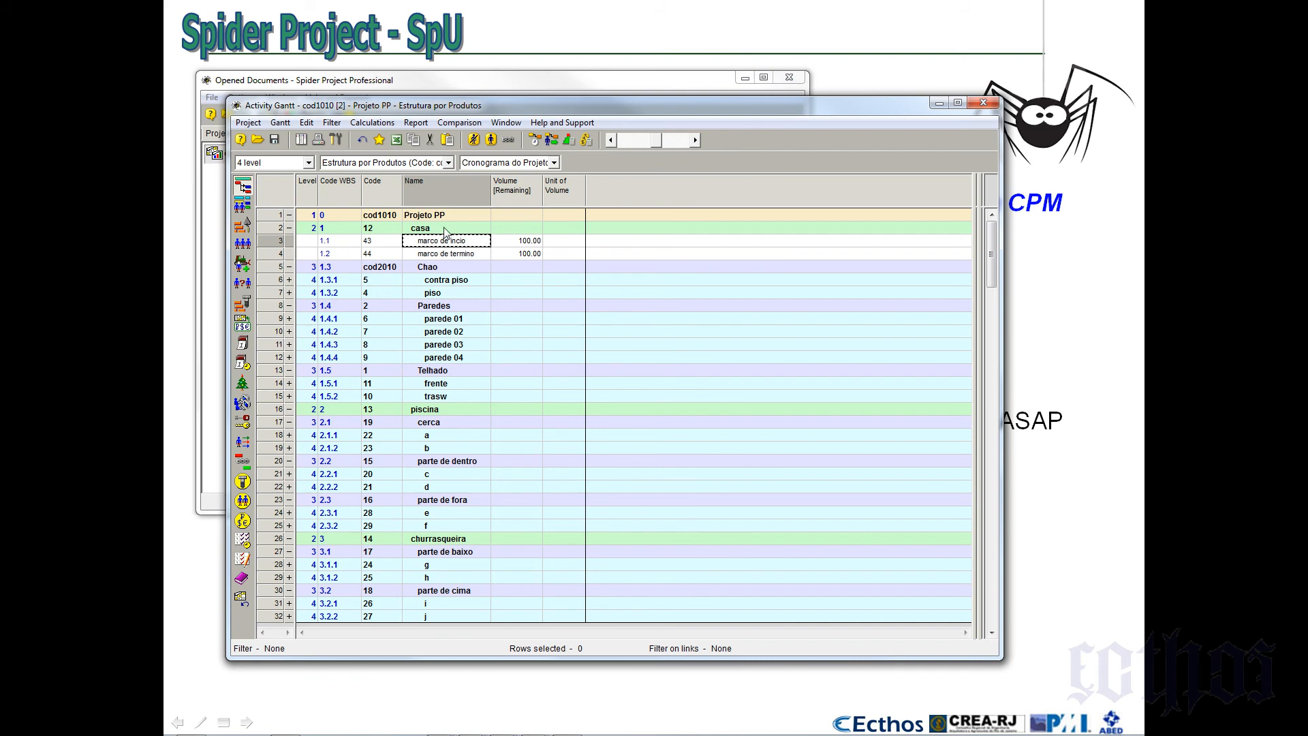
{"action": "left_click", "coordinate": [444, 229]}
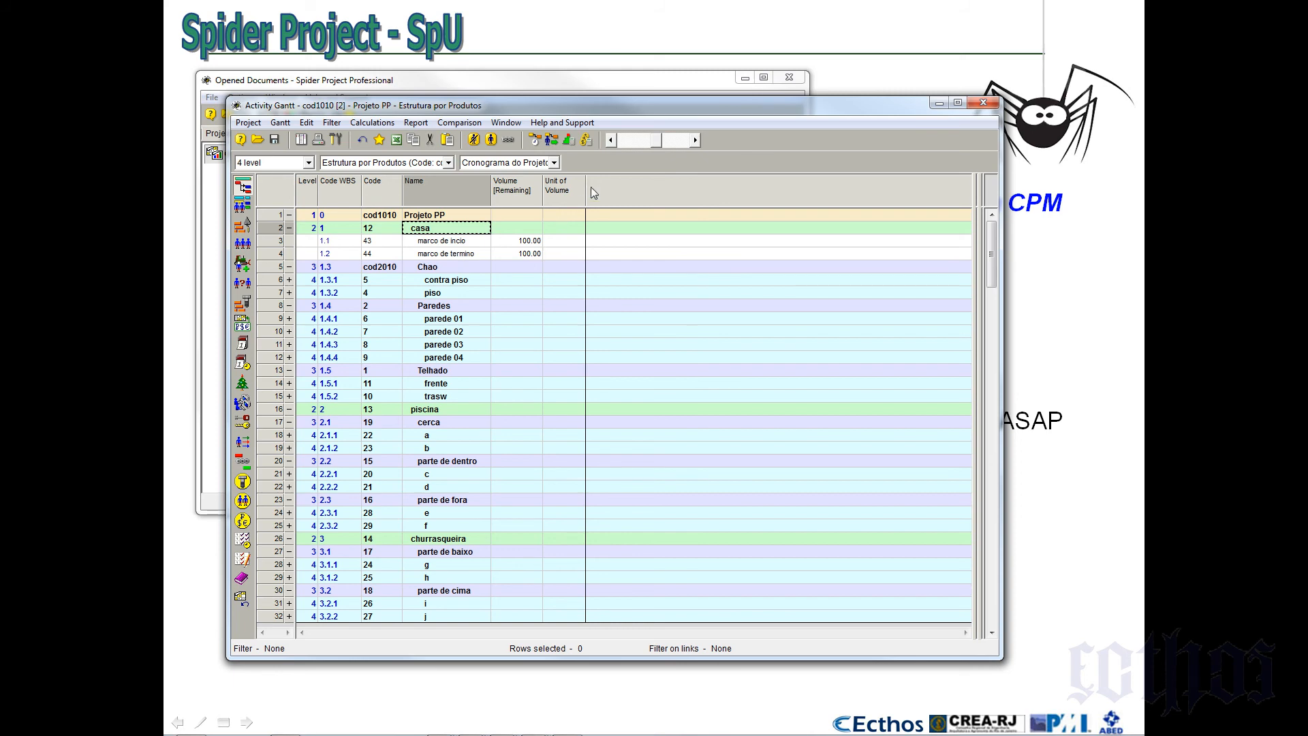
Insert the standard field DPH Type as a new column before Volume [Remaining]
{"action": "right_click", "coordinate": [516, 188]}
{"action": "left_click", "coordinate": [529, 196]}
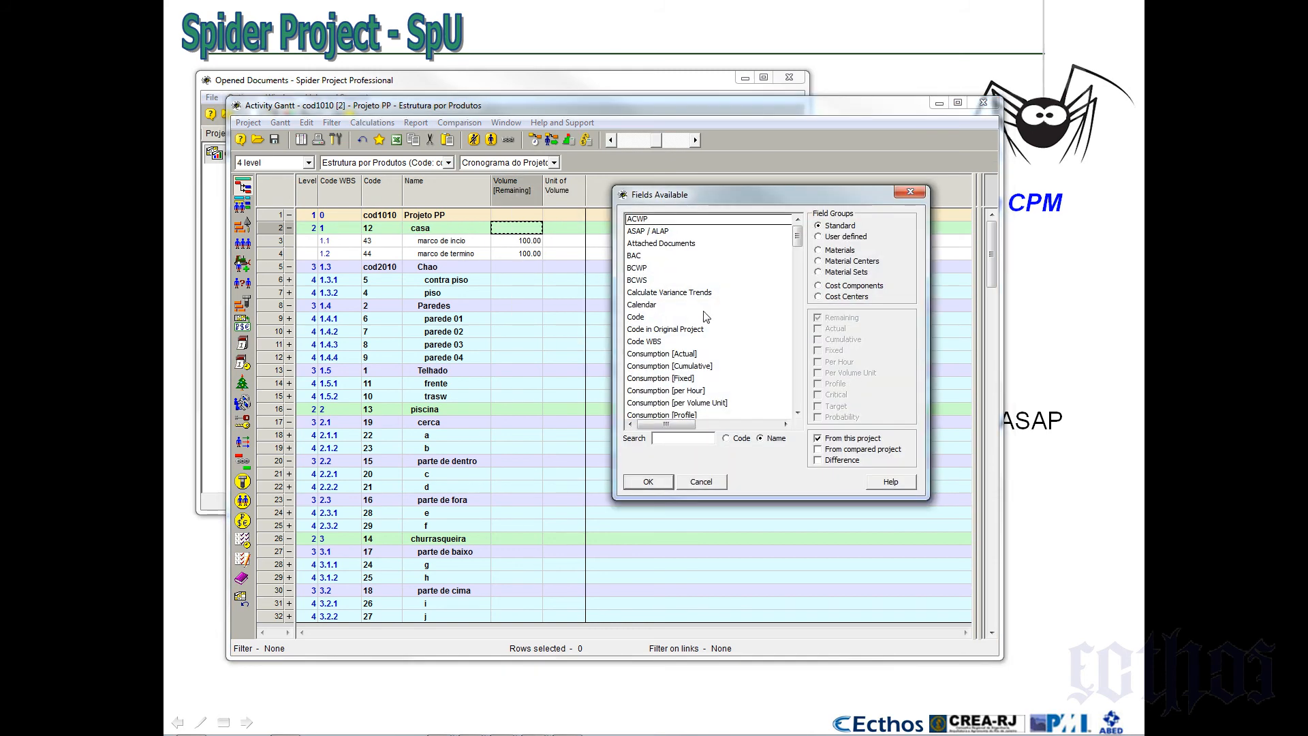
{"action": "scroll", "coordinate": [796, 363], "scroll_direction": "down", "scroll_amount": 2}
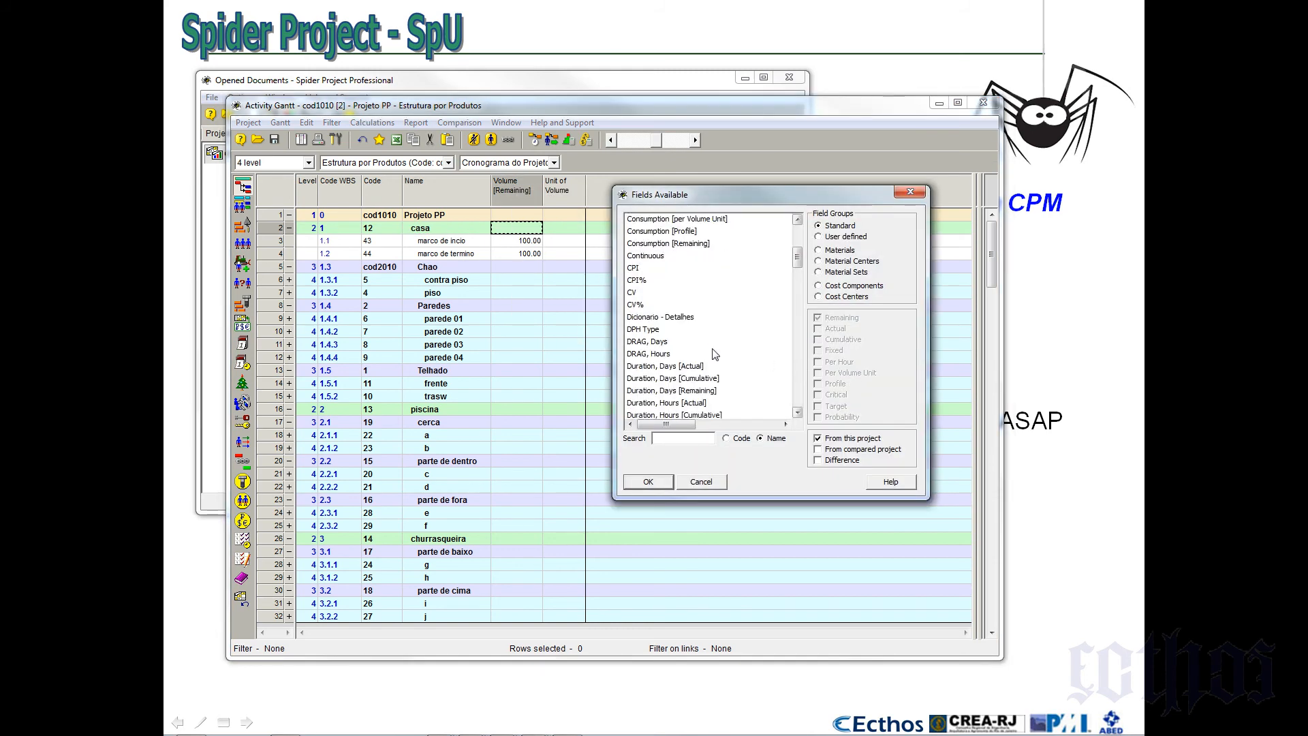
{"action": "left_click", "coordinate": [647, 329]}
{"action": "left_click", "coordinate": [647, 482]}
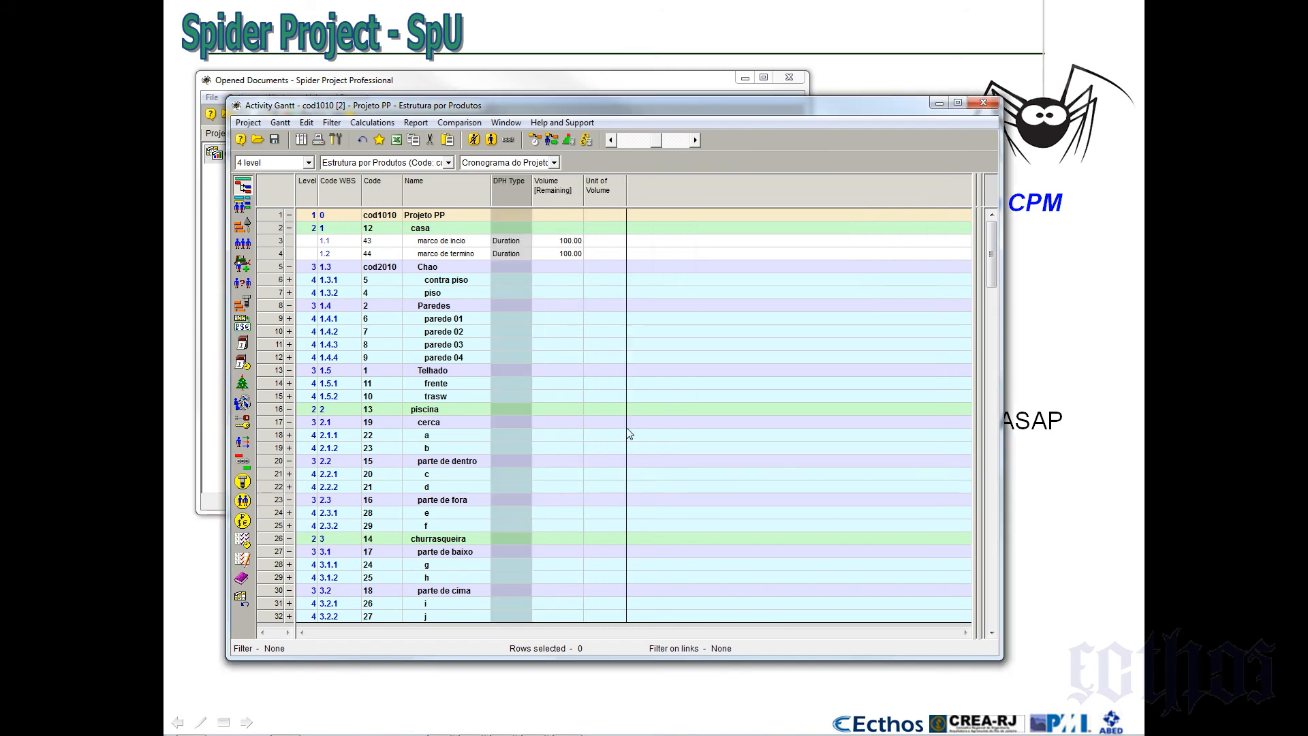
Set the DPH Type of both marco de incio and marco de termino to Milestone
{"action": "left_click", "coordinate": [522, 241]}
{"action": "left_click", "coordinate": [525, 242]}
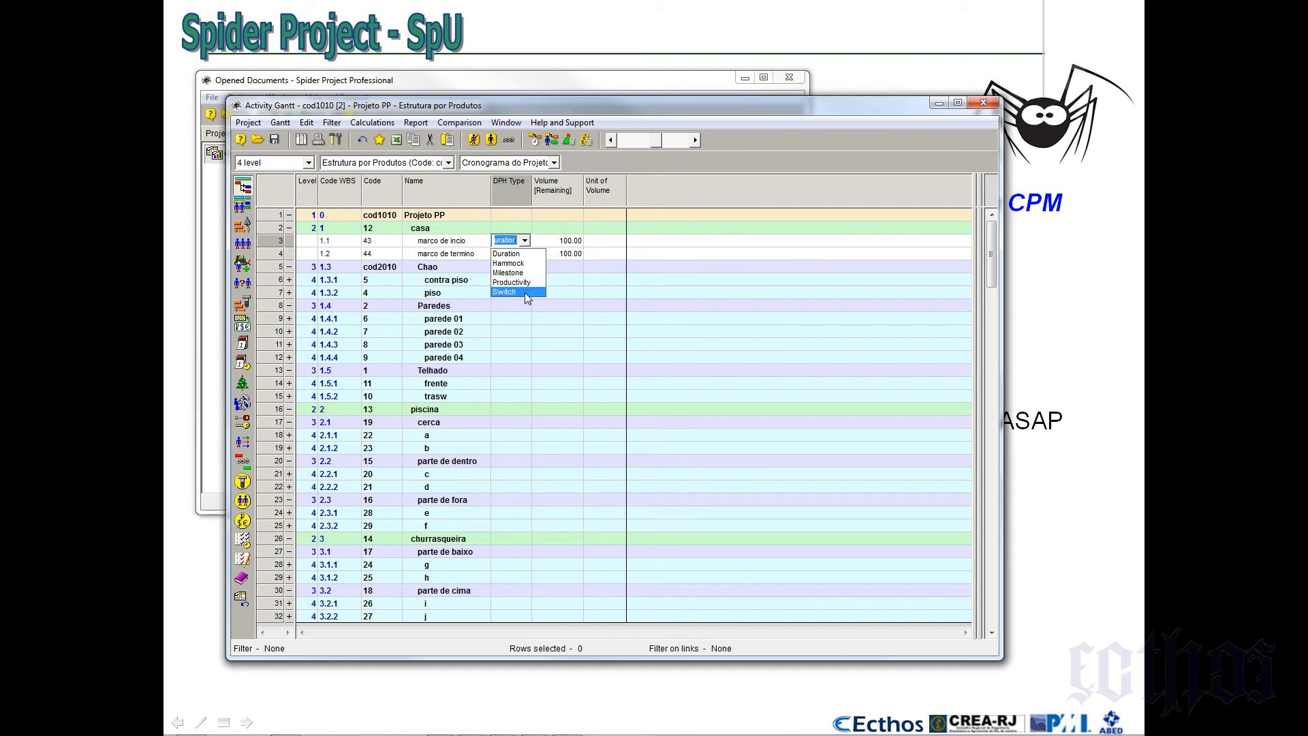
{"action": "left_click", "coordinate": [525, 273]}
{"action": "left_click", "coordinate": [524, 253]}
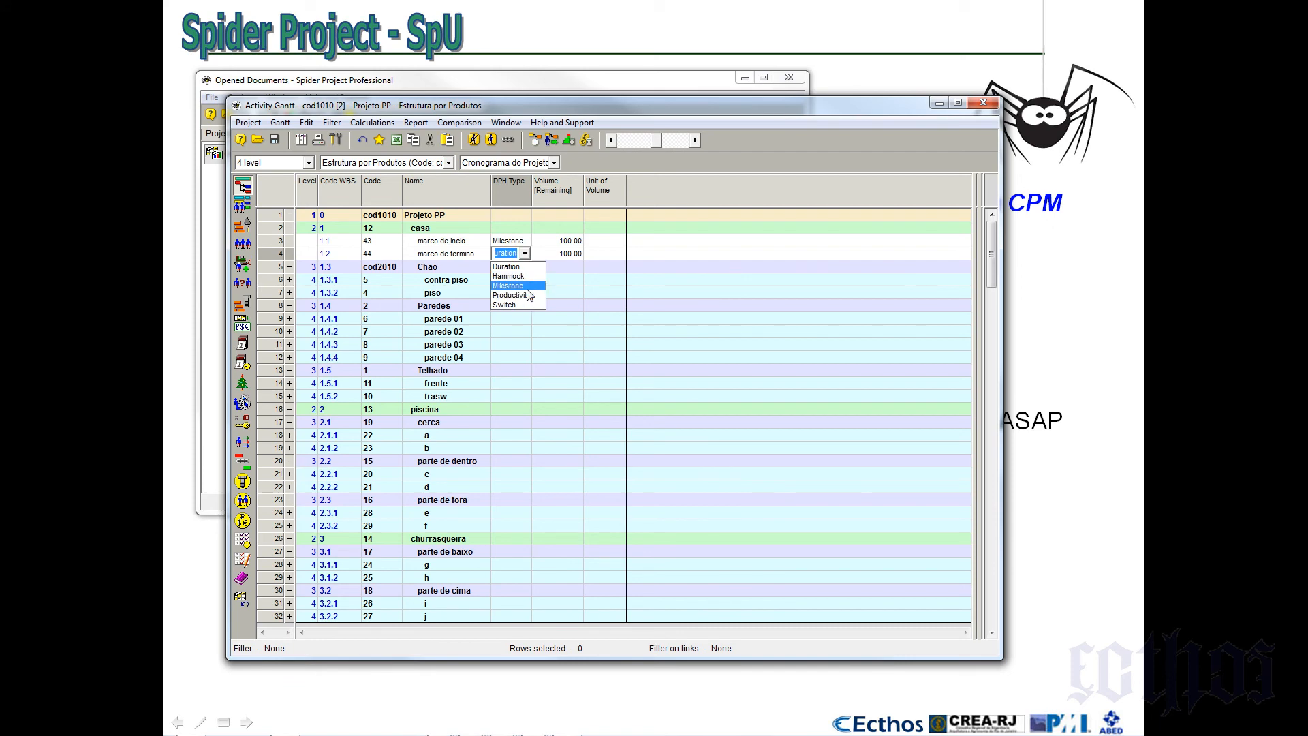
{"action": "left_click", "coordinate": [526, 286]}
{"action": "left_click", "coordinate": [525, 304]}
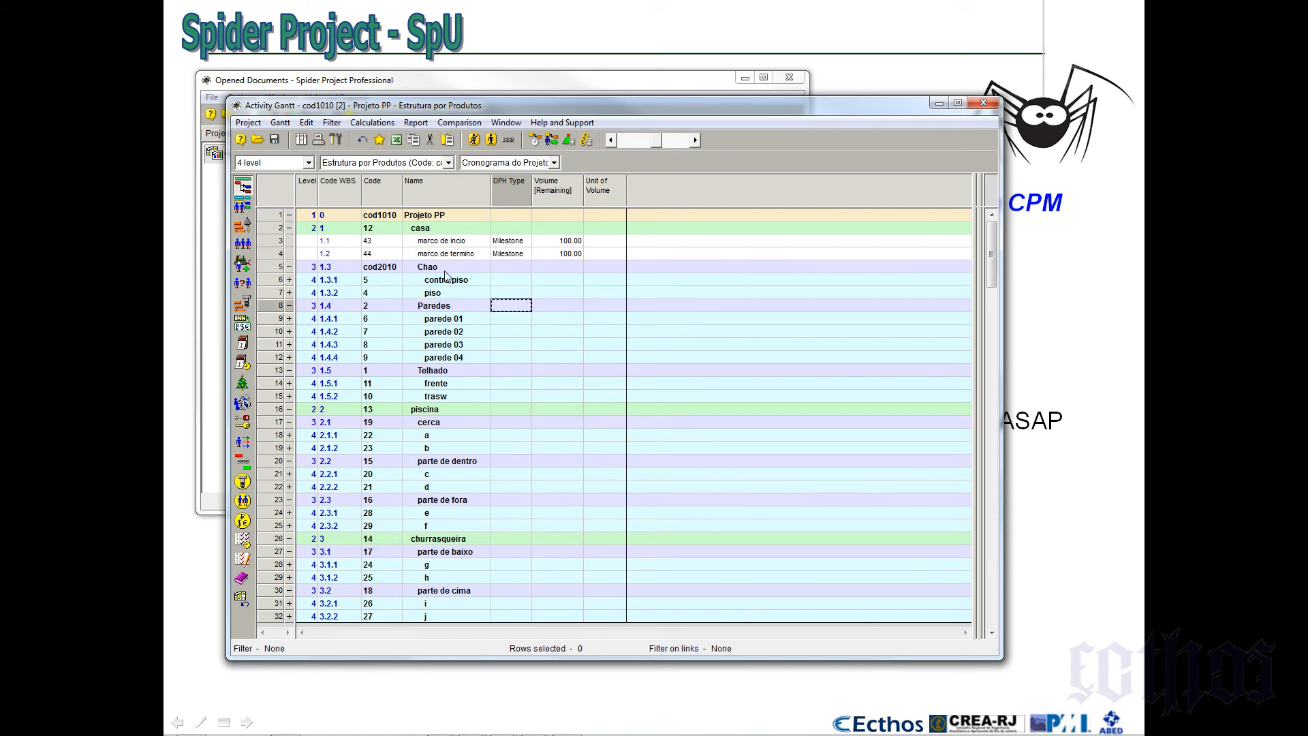
Expand the structure to Activities and examine the DPH Type options available for Activity 4 without changing it
{"action": "left_click", "coordinate": [307, 162]}
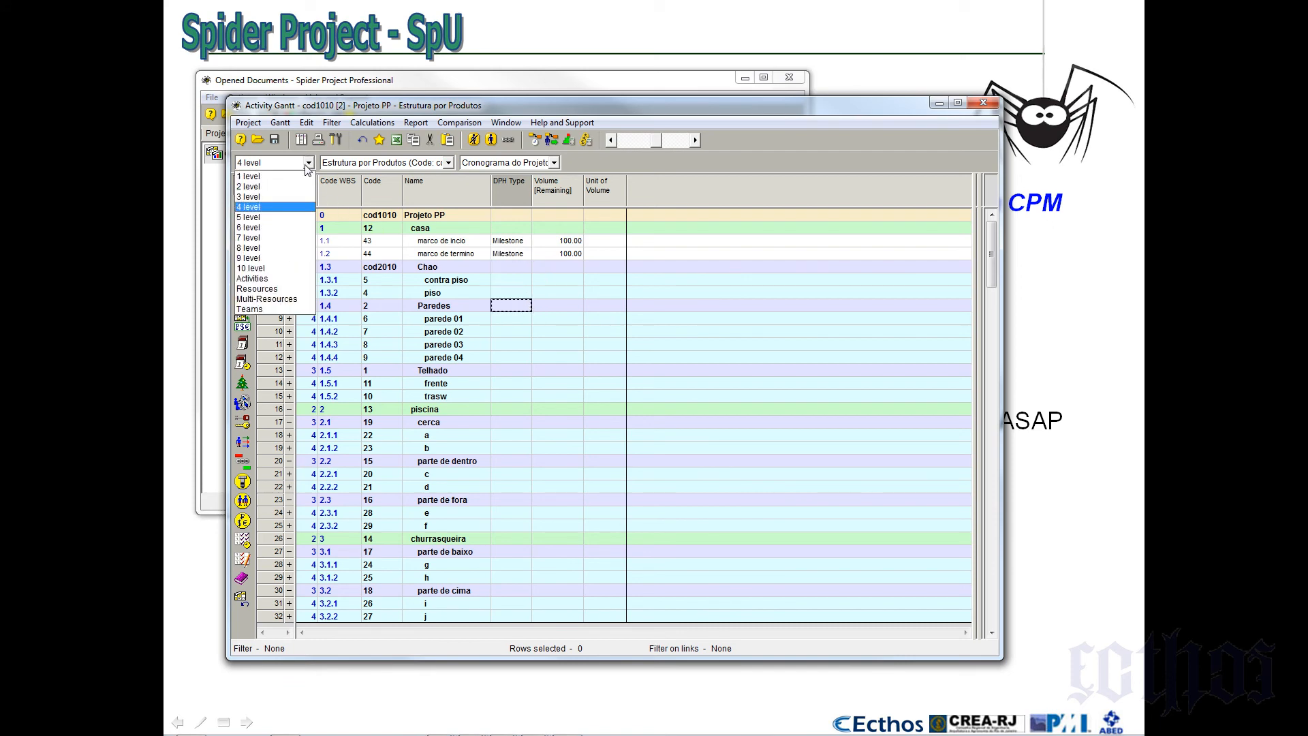
{"action": "left_click", "coordinate": [295, 278]}
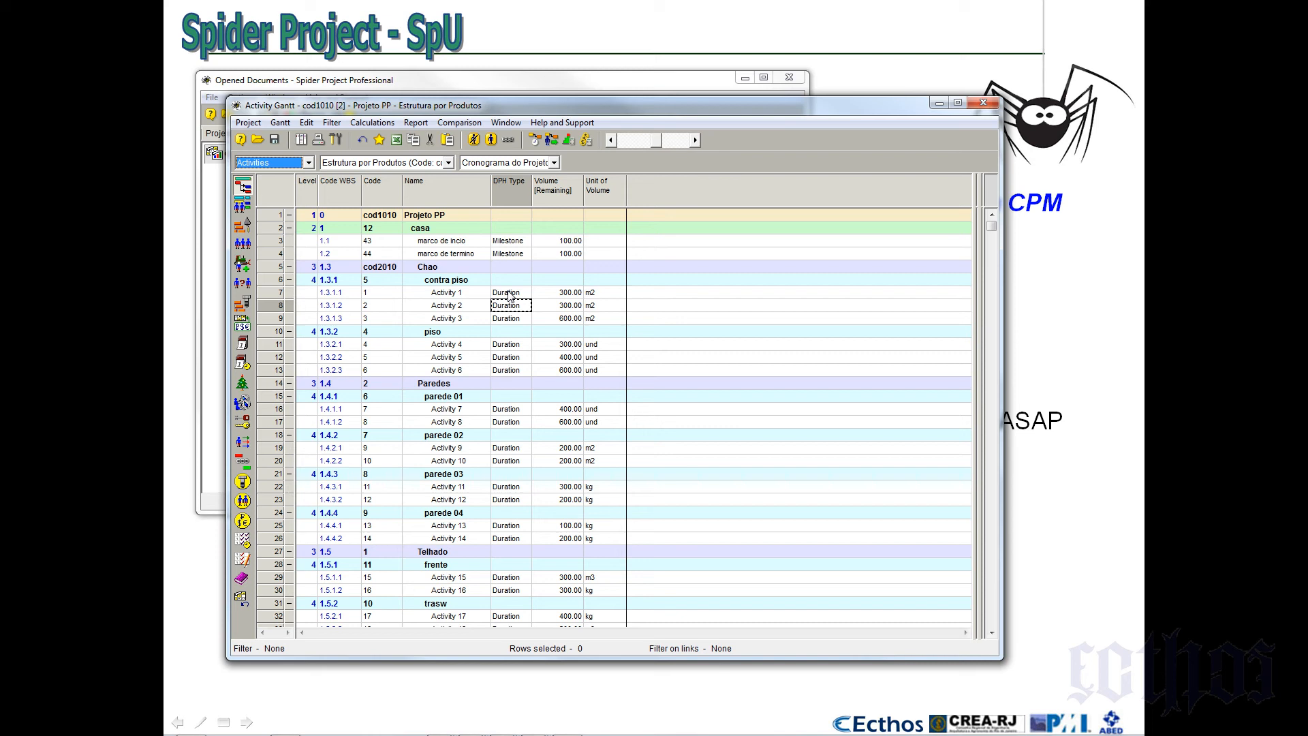
{"action": "left_click", "coordinate": [528, 344]}
{"action": "left_click", "coordinate": [525, 344]}
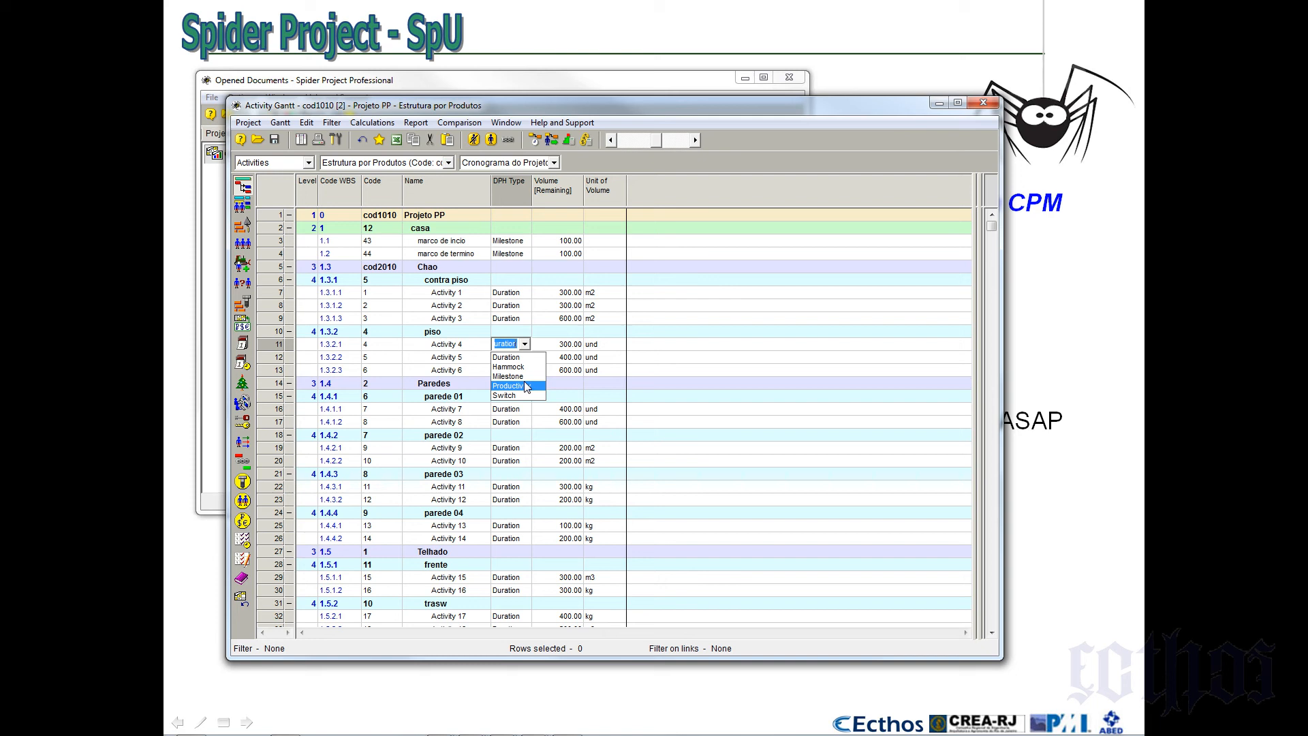
{"action": "key", "text": "Escape"}
{"action": "left_click", "coordinate": [563, 382]}
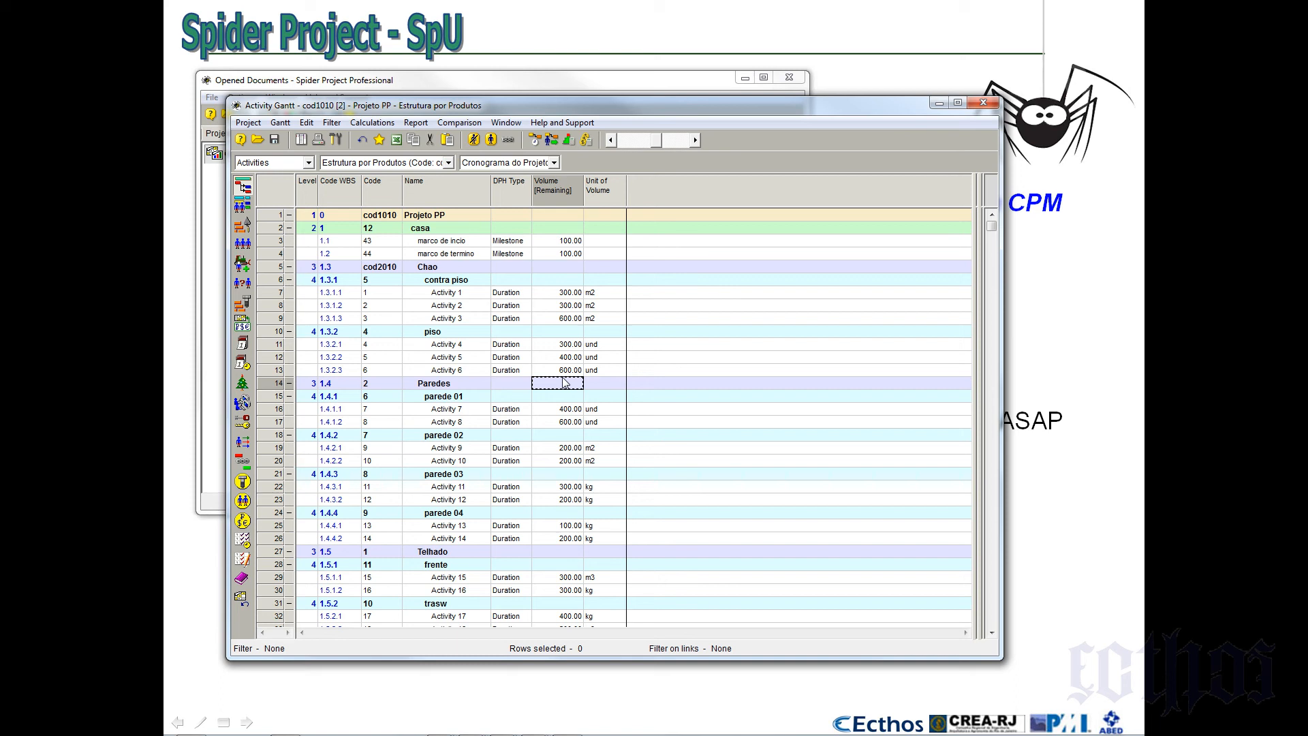
{"action": "left_click", "coordinate": [508, 242]}
{"action": "left_click", "coordinate": [508, 255]}
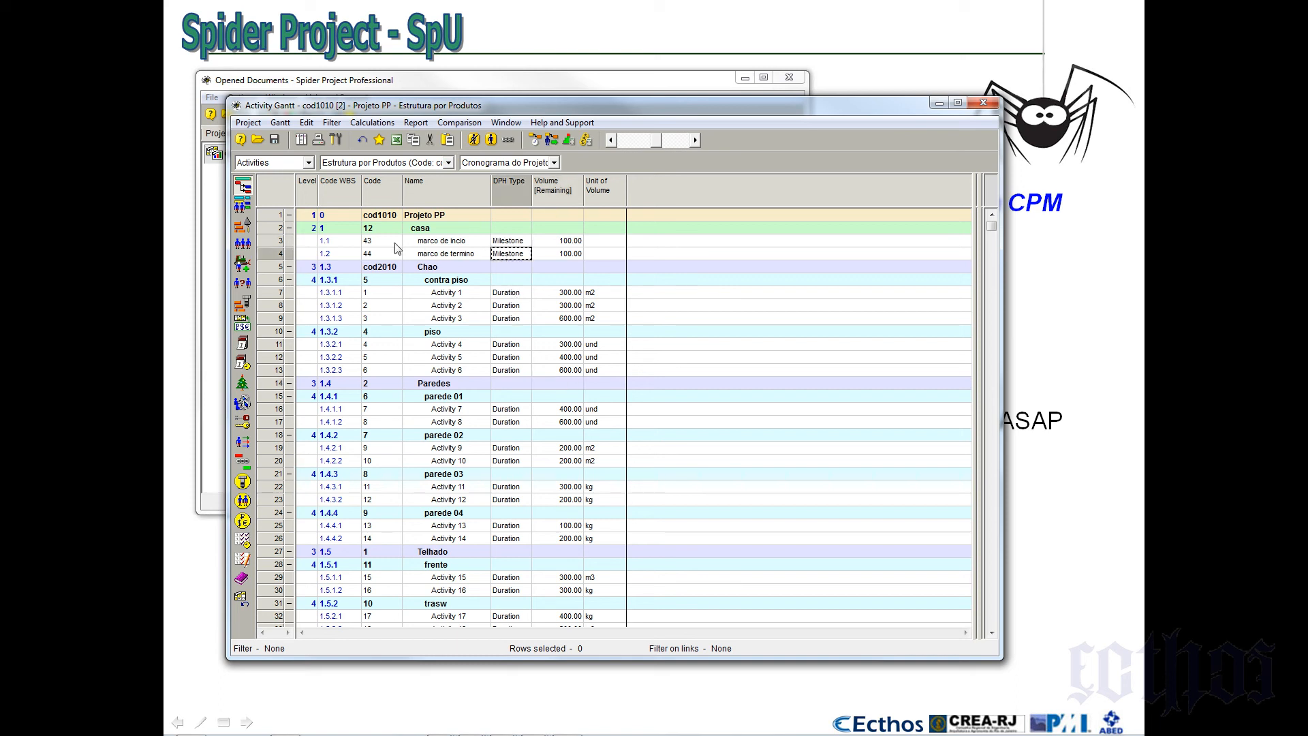
Show the structure down to 3 level and collapse the casa phase
{"action": "left_click", "coordinate": [308, 163]}
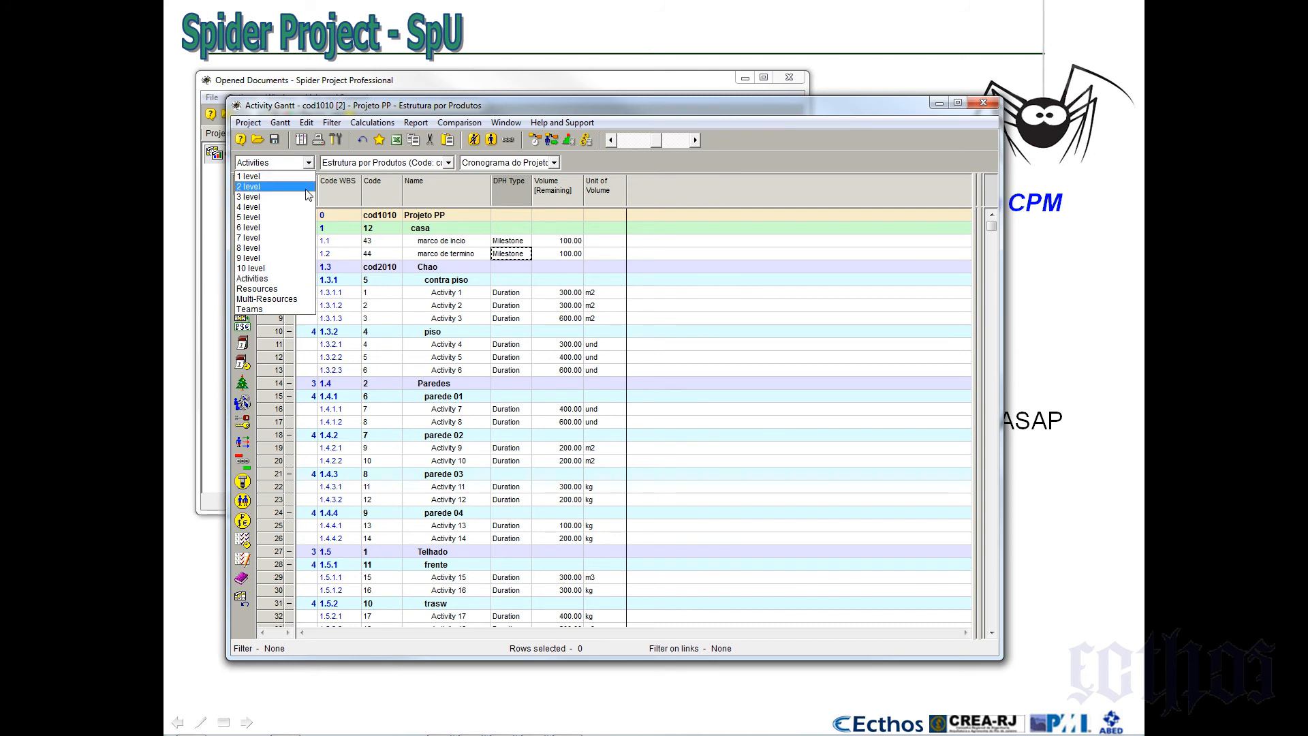
{"action": "left_click", "coordinate": [306, 196]}
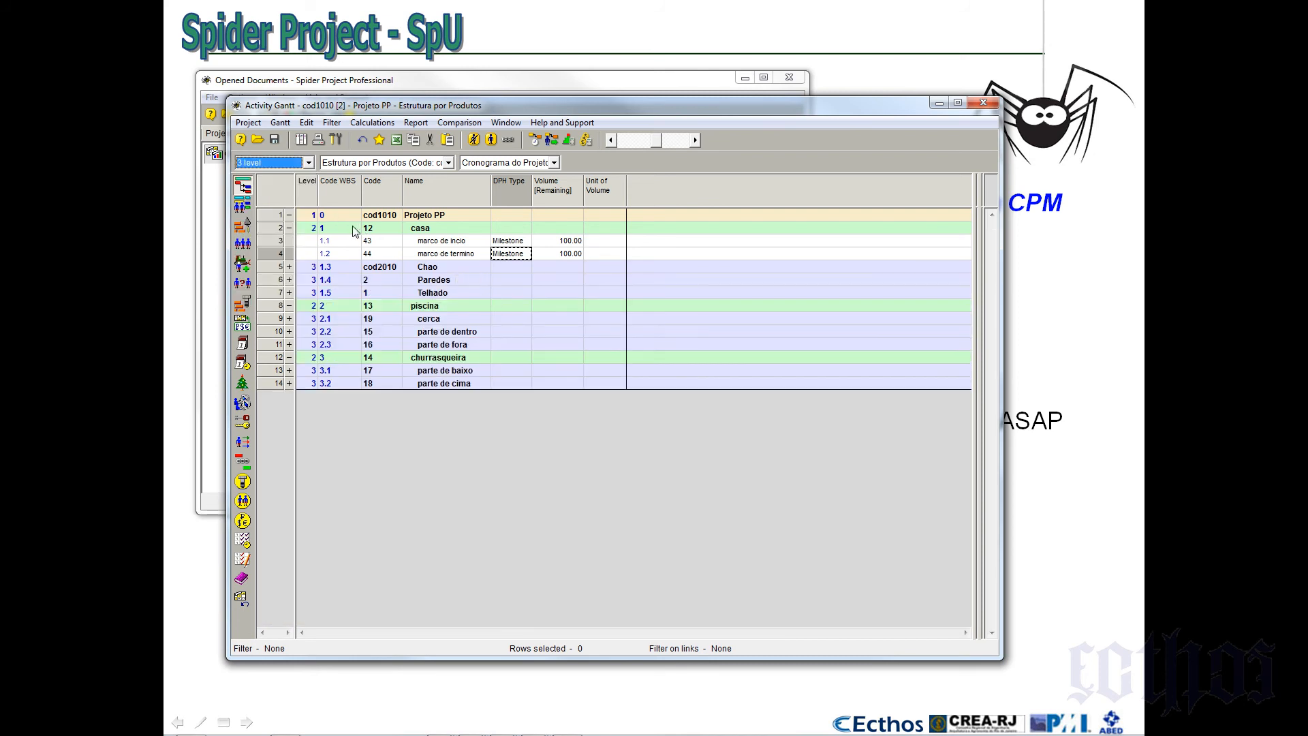
{"action": "left_click", "coordinate": [288, 228]}
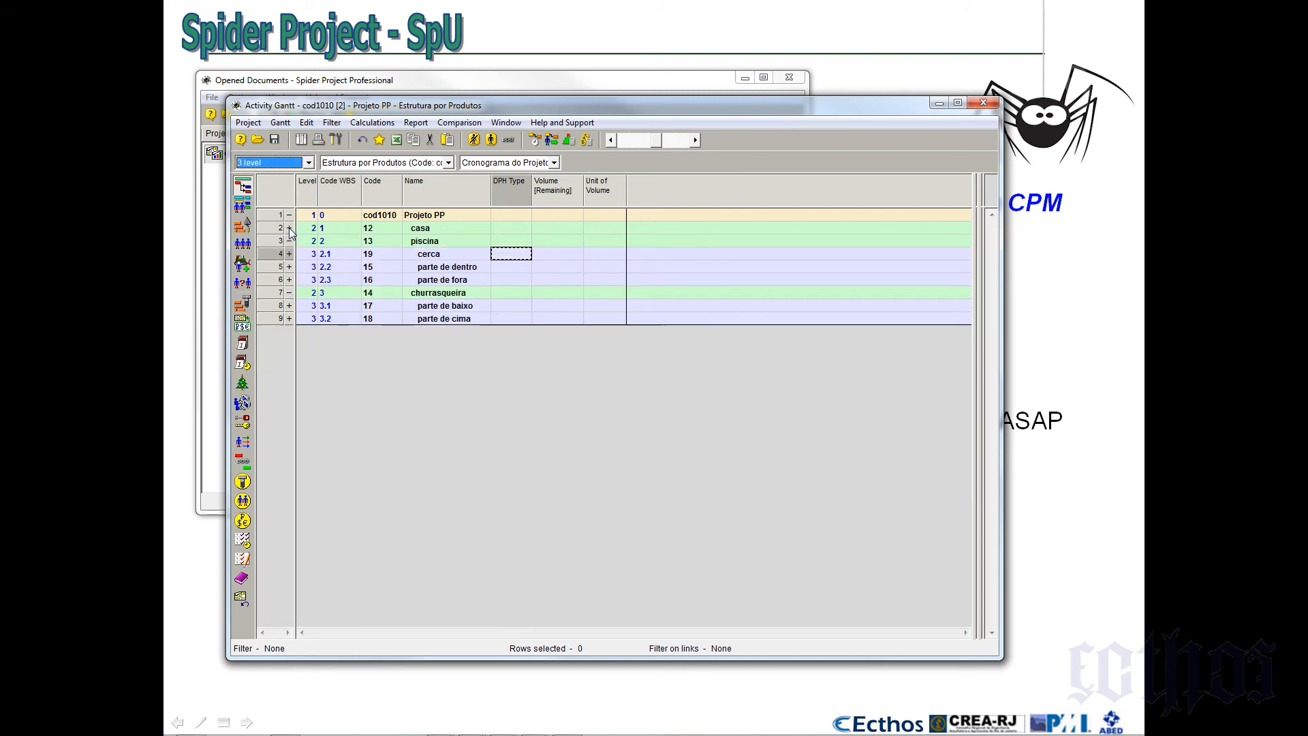
Add two new activities directly under the piscina phase
{"action": "left_click", "coordinate": [455, 242]}
{"action": "key", "text": "Insert"}
{"action": "key", "text": "Insert"}
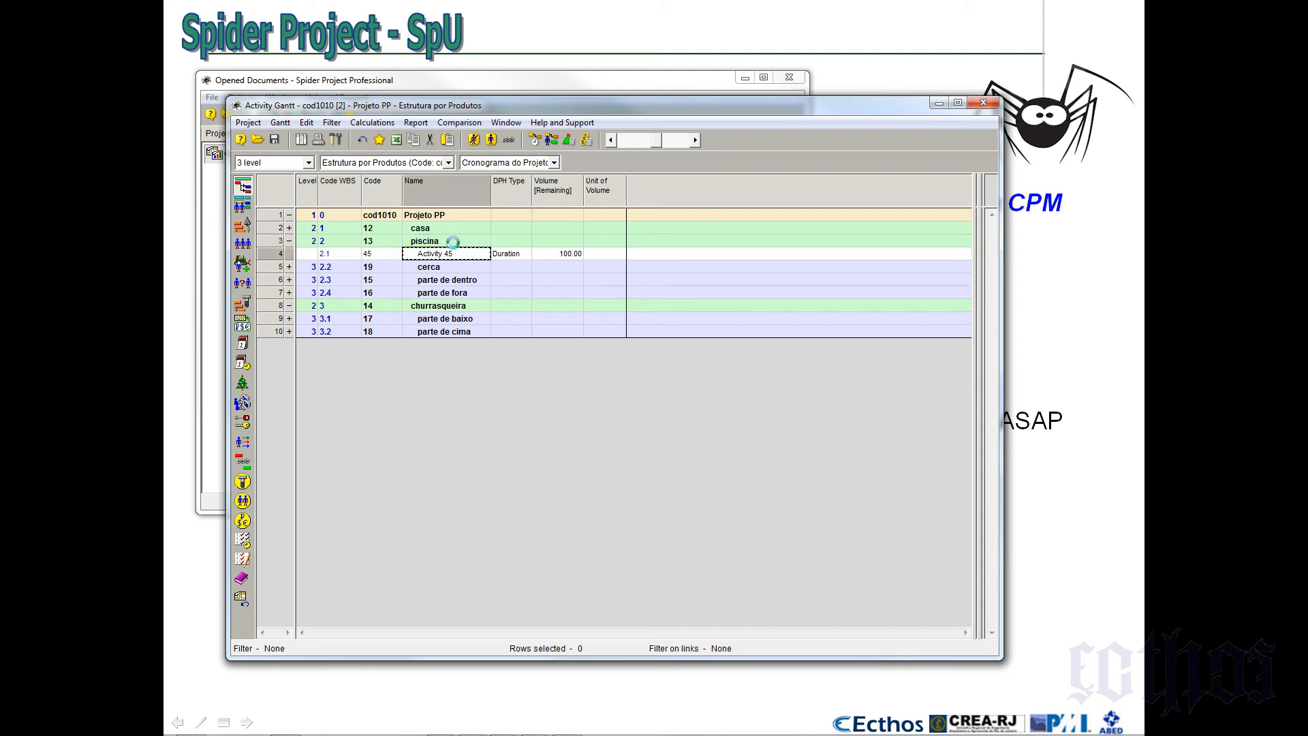
Name the two new activities under the piscina phase inicio and termino
{"action": "left_click", "coordinate": [456, 250]}
{"action": "type", "text": "inicio"}
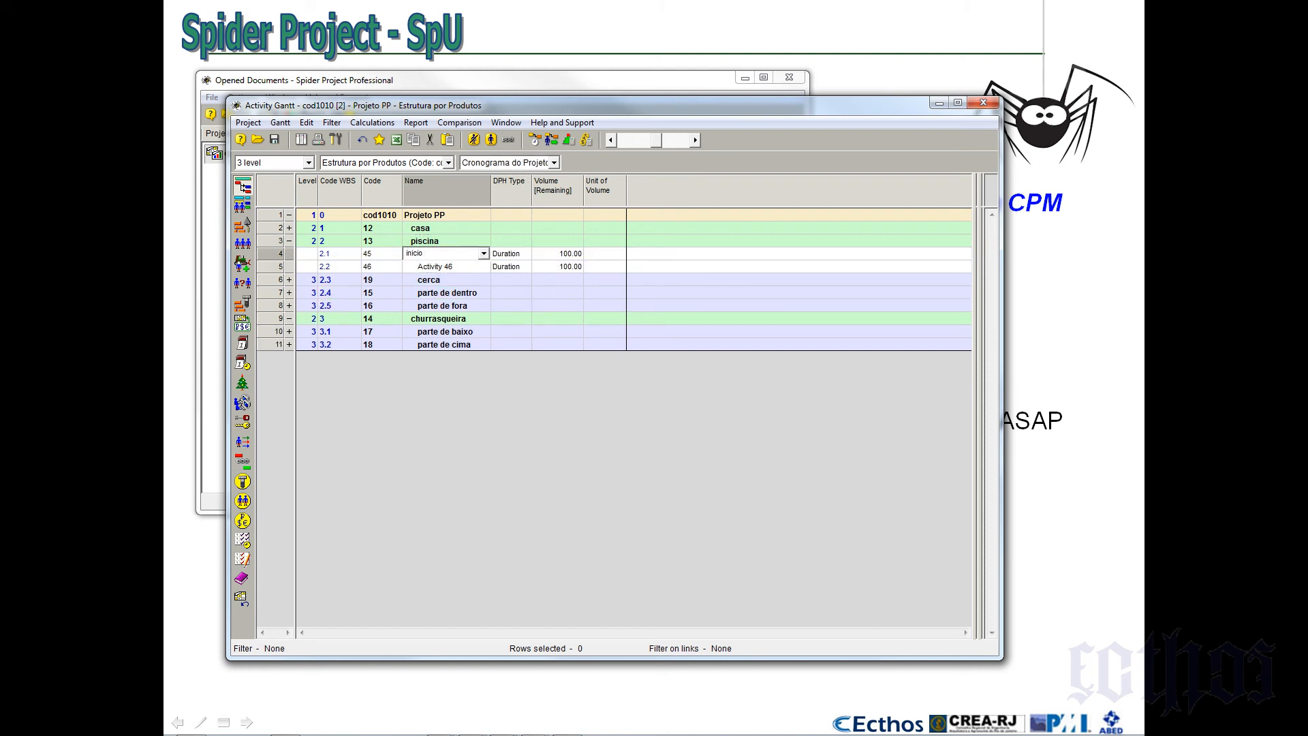
{"action": "key", "text": "Return"}
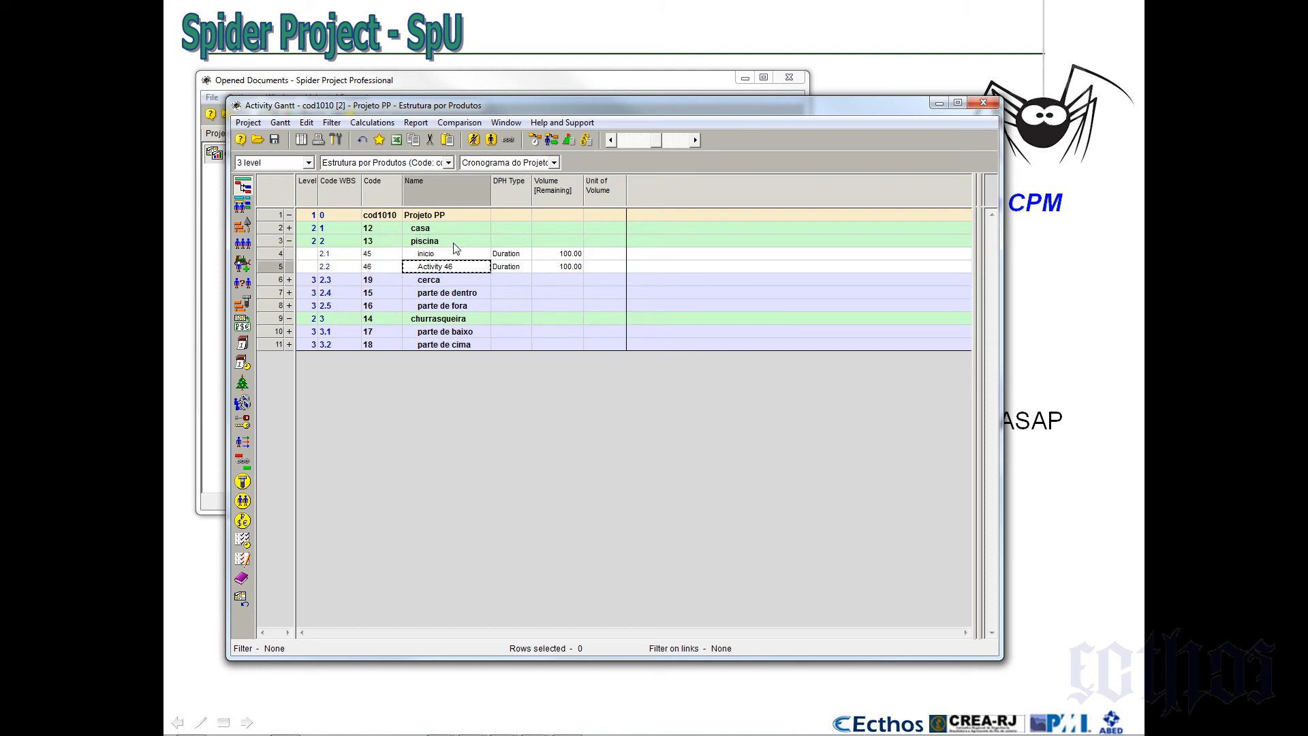
{"action": "type", "text": "termino"}
Set the DPH Type of the piscina phase's inicio and termino activities to Milestone
{"action": "left_click", "coordinate": [456, 248]}
{"action": "key", "text": "Tab"}
{"action": "type", "text": "m"}
{"action": "key", "text": "Return"}
{"action": "type", "text": "m"}
{"action": "key", "text": "Return"}
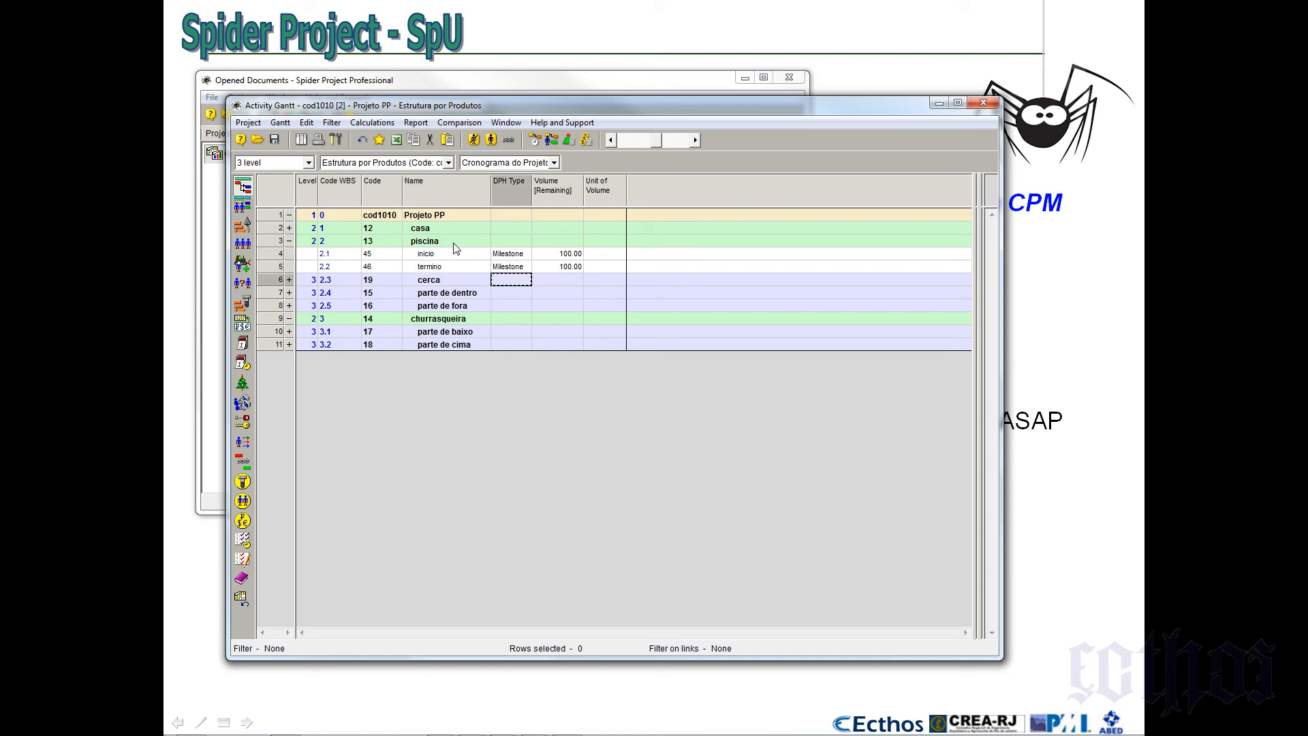
Expand the casa phase and rename its two milestones to inicio and termino
{"action": "left_click", "coordinate": [290, 229]}
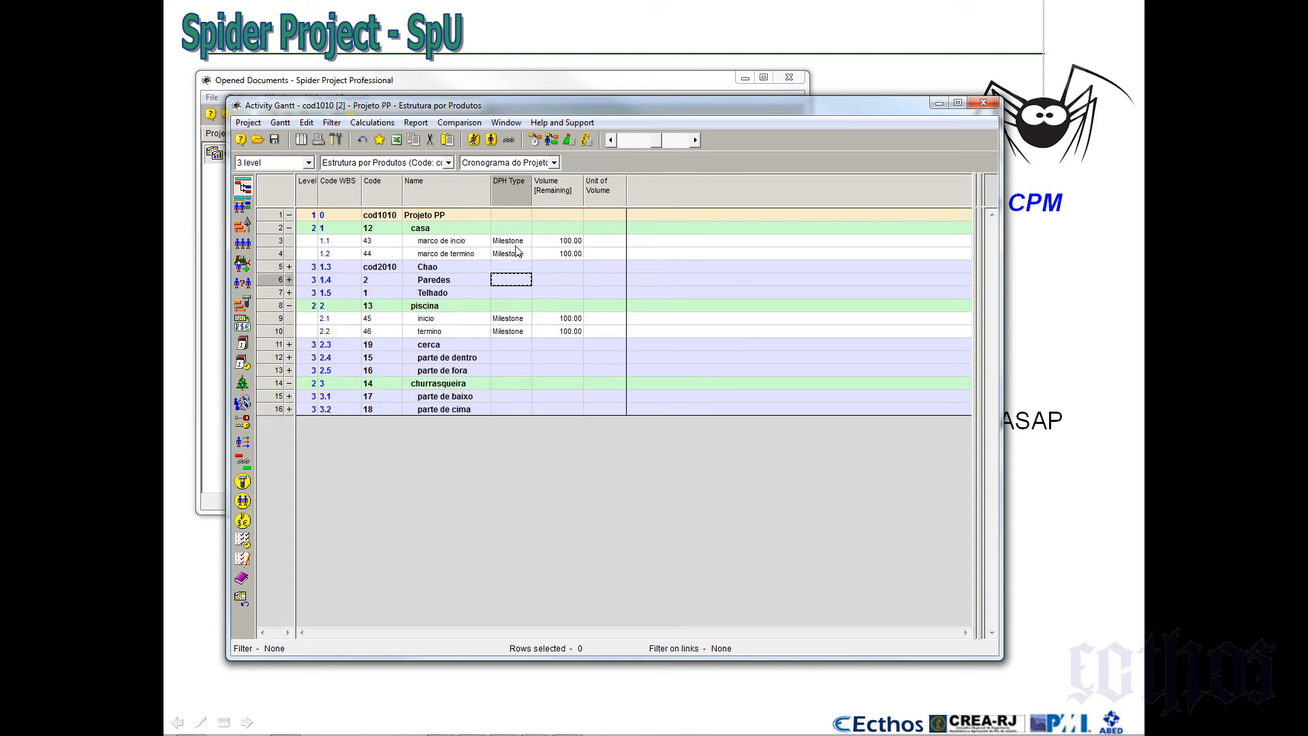
{"action": "left_click", "coordinate": [464, 246]}
{"action": "type", "text": "inicio"}
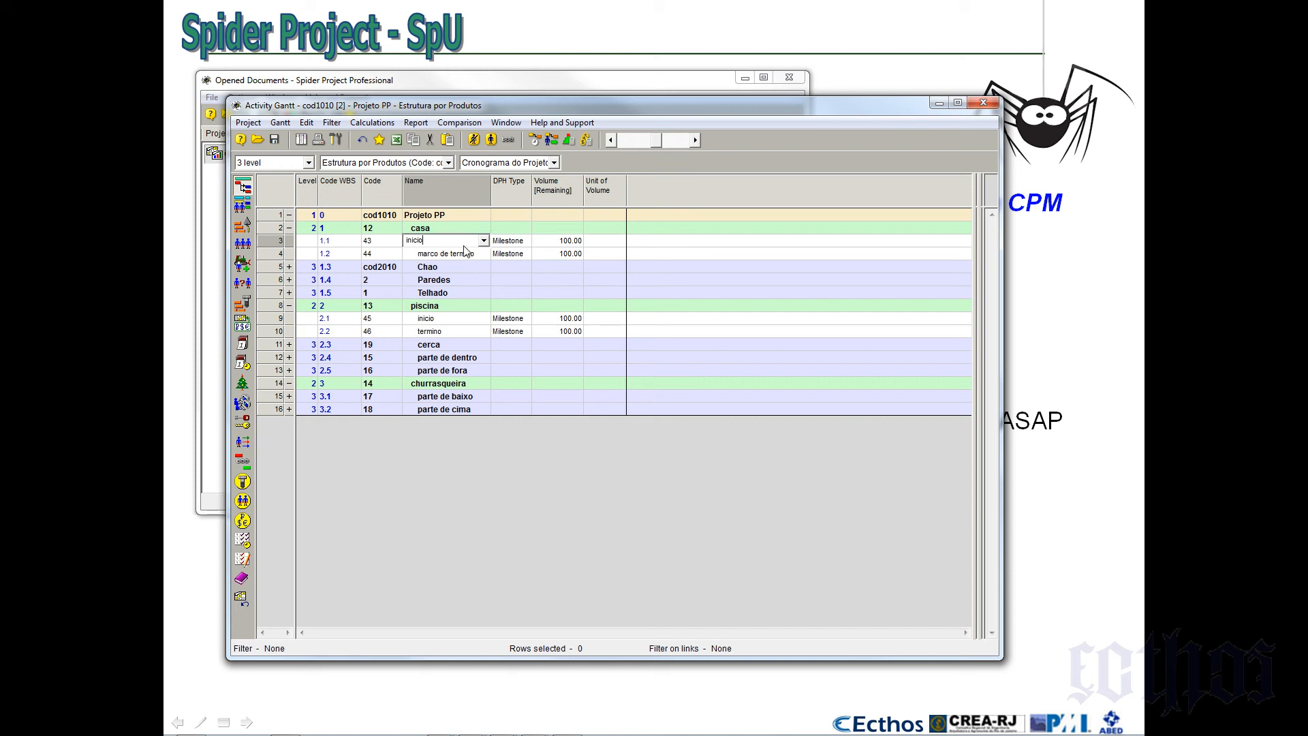
{"action": "key", "text": "Return"}
{"action": "type", "text": "ter"}
{"action": "type", "text": "m"}
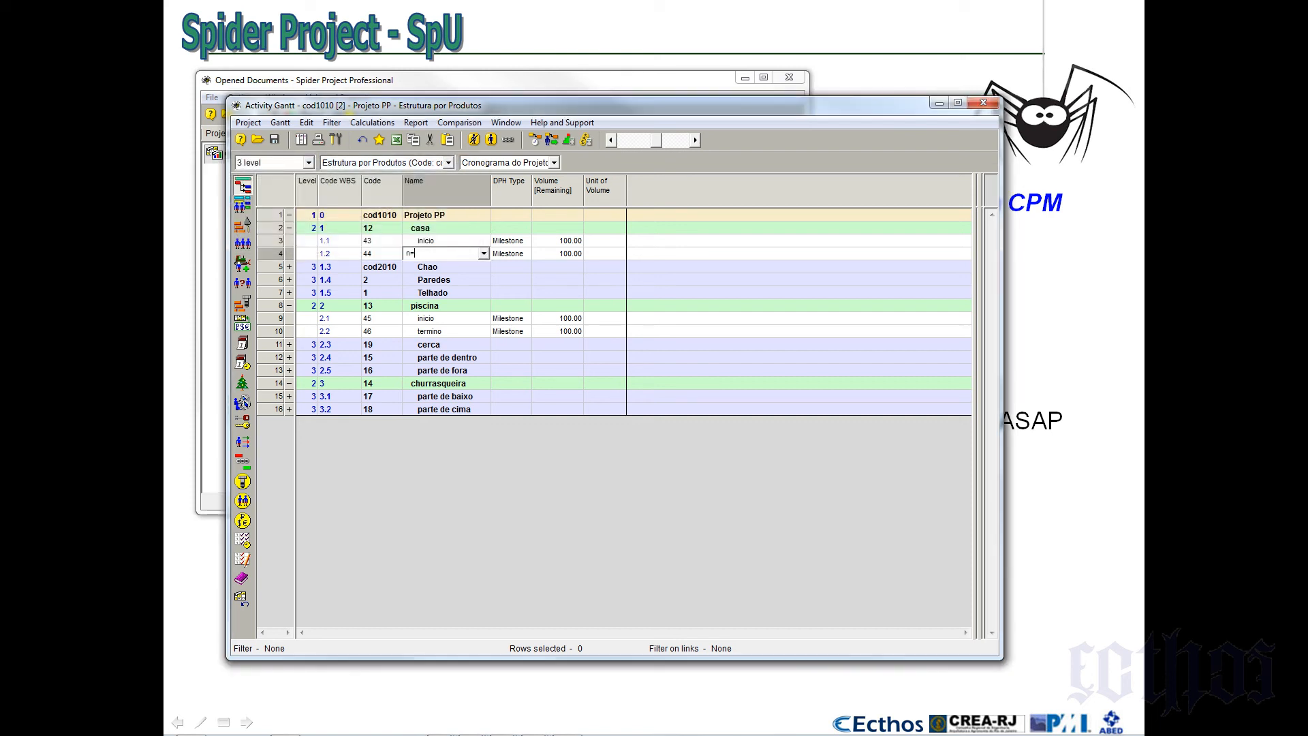
{"action": "type", "text": "ermino"}
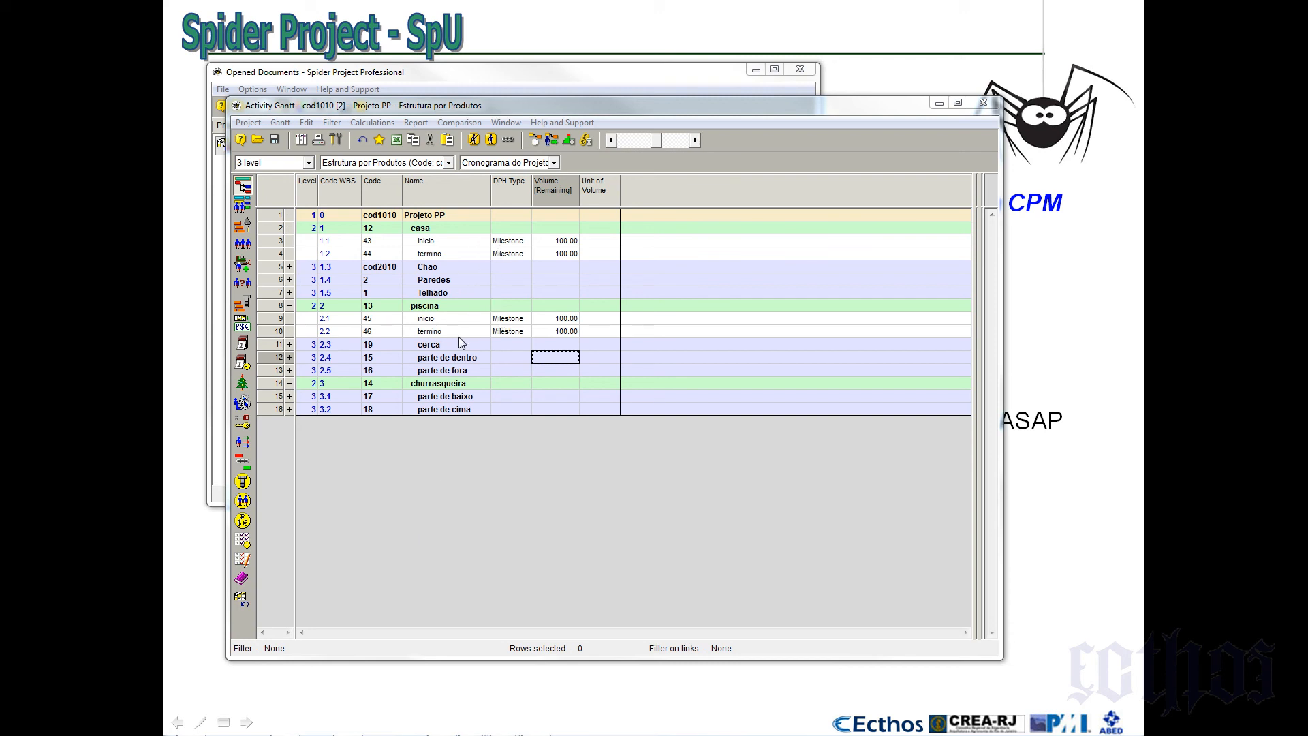
Add two activities directly under Projeto PP and name them inicio and termino
{"action": "left_click", "coordinate": [276, 219]}
{"action": "key", "text": "Insert"}
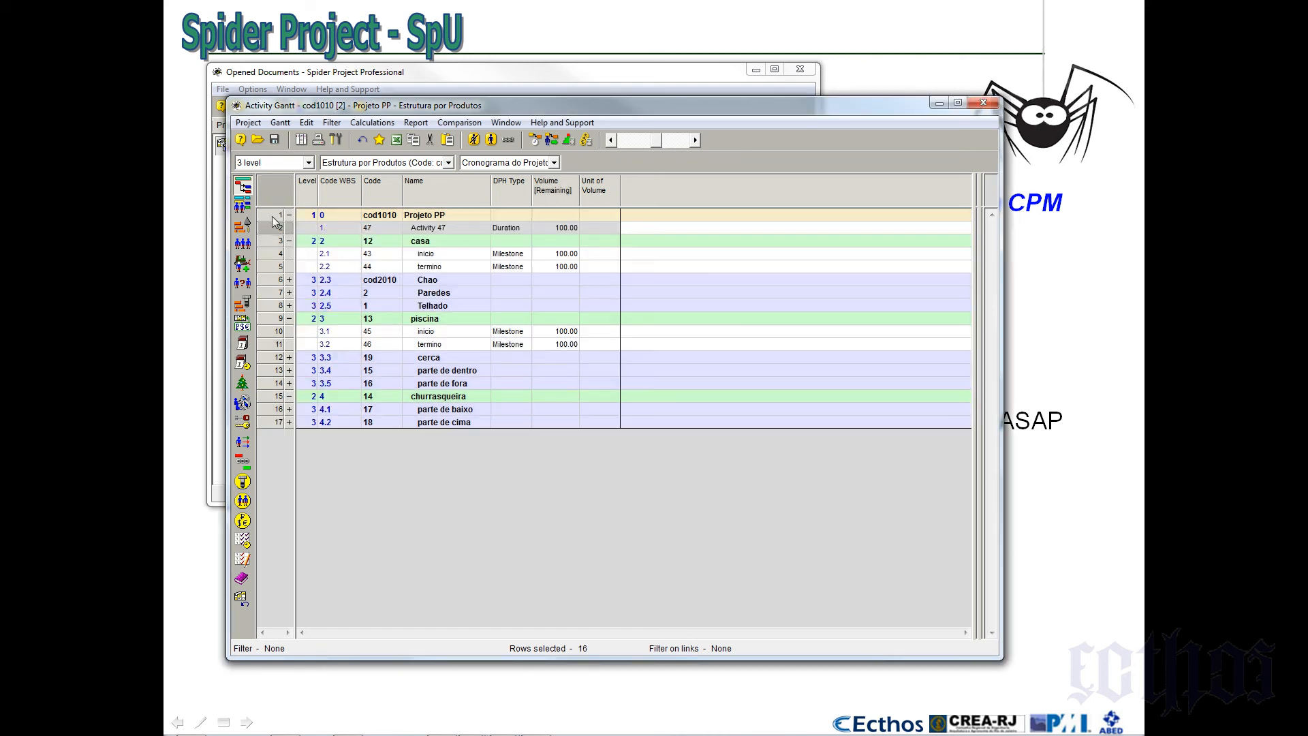
{"action": "key", "text": "Insert"}
{"action": "left_click", "coordinate": [460, 231]}
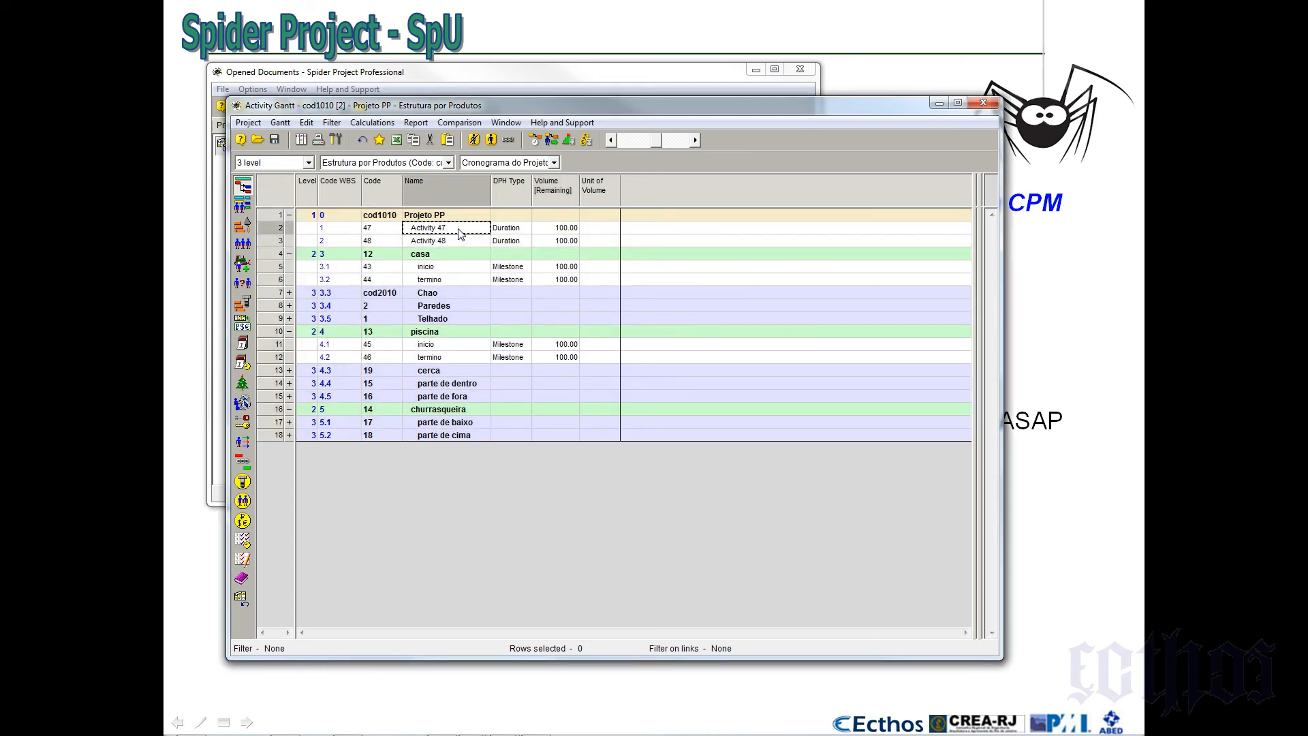
{"action": "type", "text": "inicio e"}
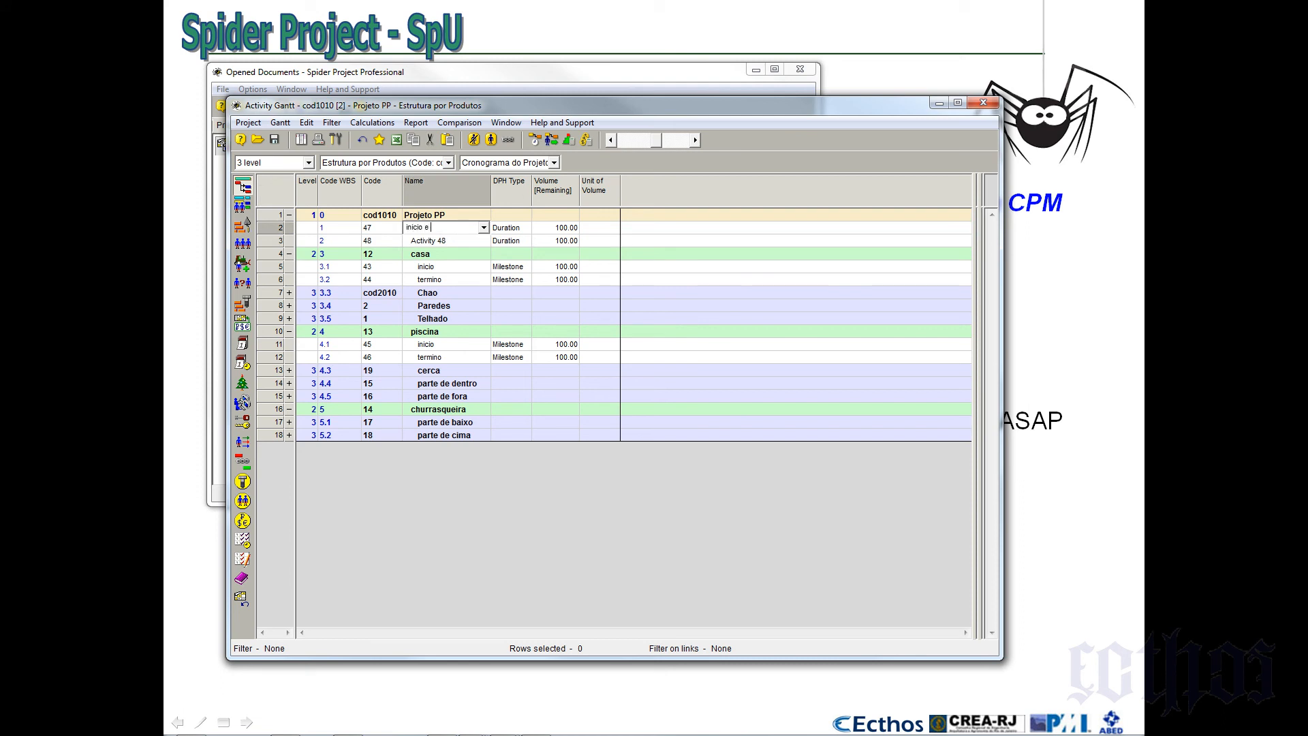
{"action": "key", "text": "BackSpace"}
{"action": "key", "text": "Return"}
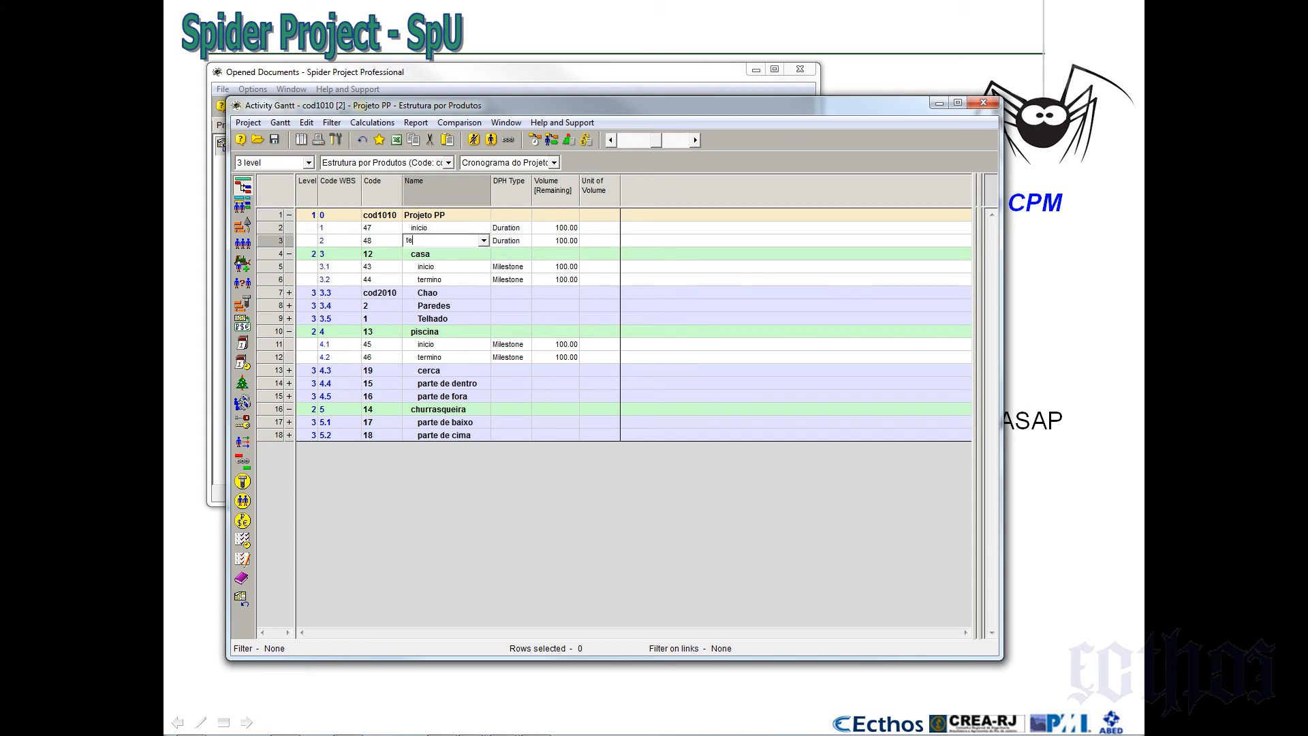
{"action": "type", "text": "termino"}
Set the DPH Type of the project-level inicio and termino activities to Milestone
{"action": "left_click", "coordinate": [501, 229]}
{"action": "type", "text": "m"}
{"action": "key", "text": "Return"}
{"action": "type", "text": "m"}
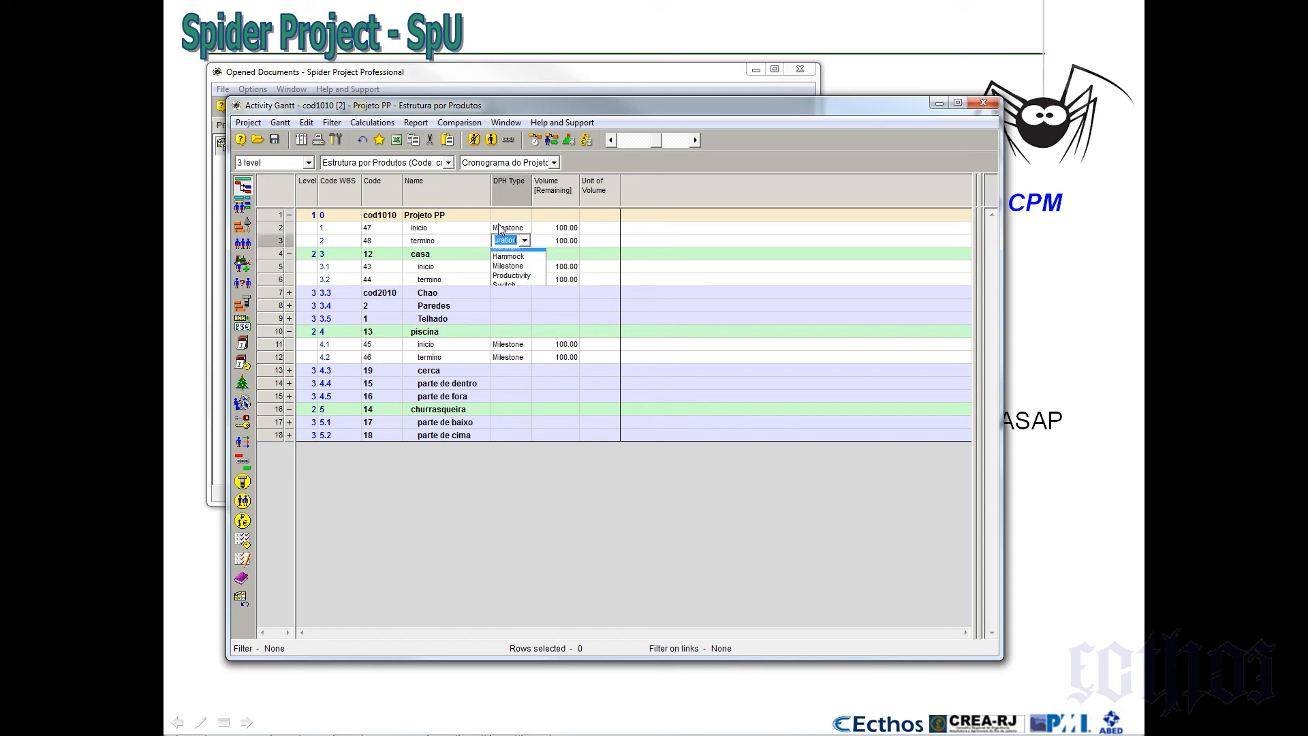
{"action": "key", "text": "Return"}
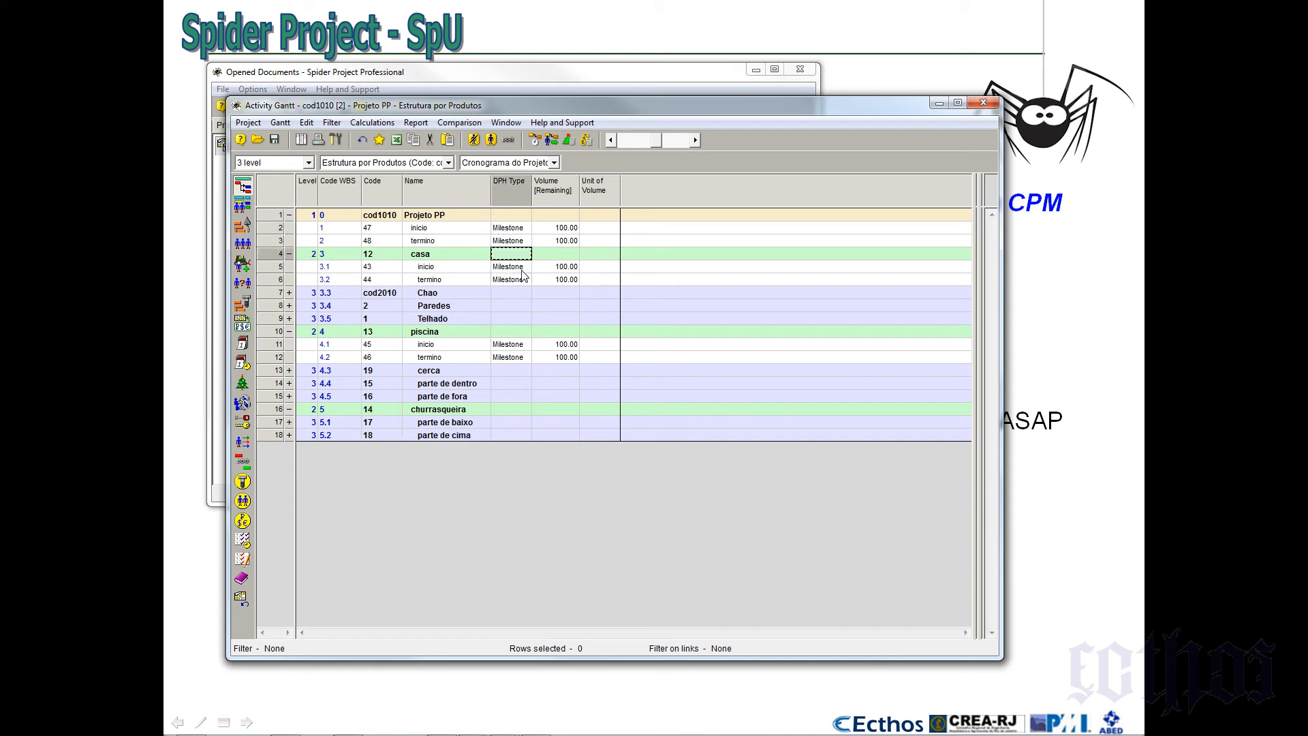
{"action": "key", "text": "Return"}
{"action": "key", "text": "Return"}
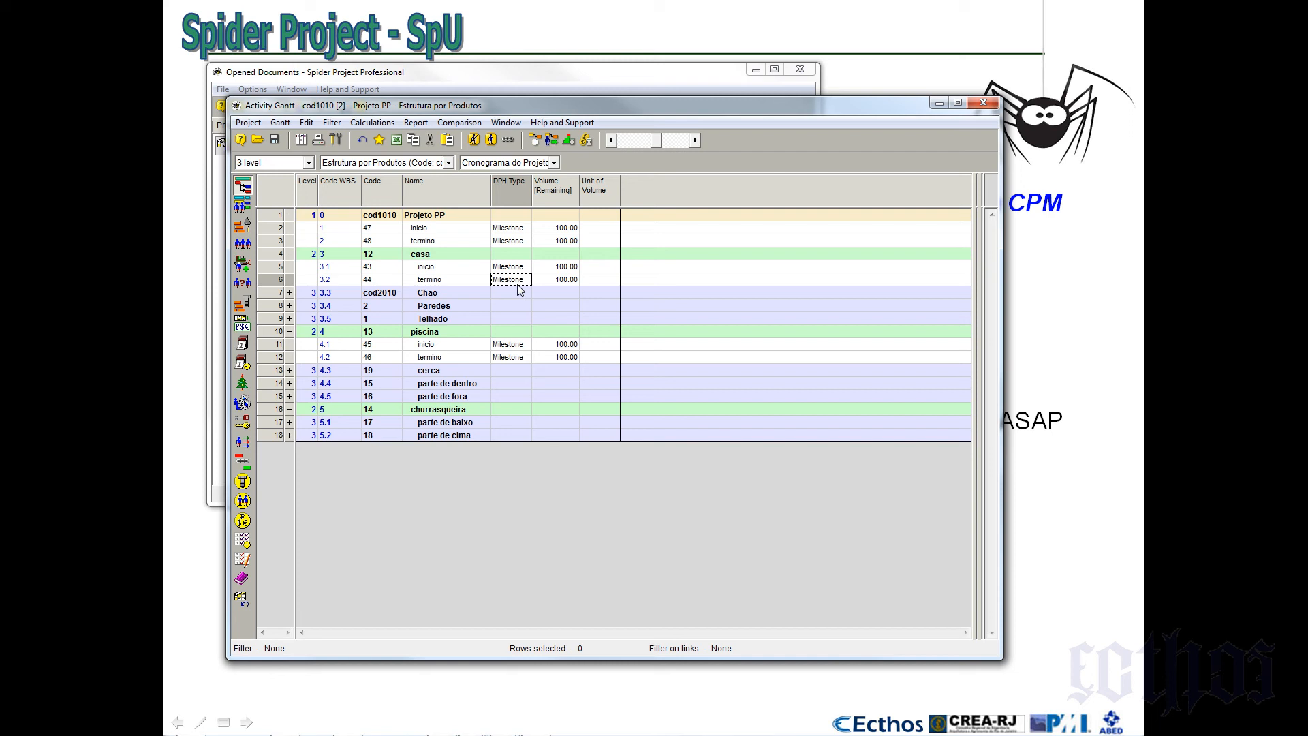
Remove the Code column from the Gantt table and save the configuration in the project as current
{"action": "left_click", "coordinate": [370, 186]}
{"action": "key", "text": "Delete"}
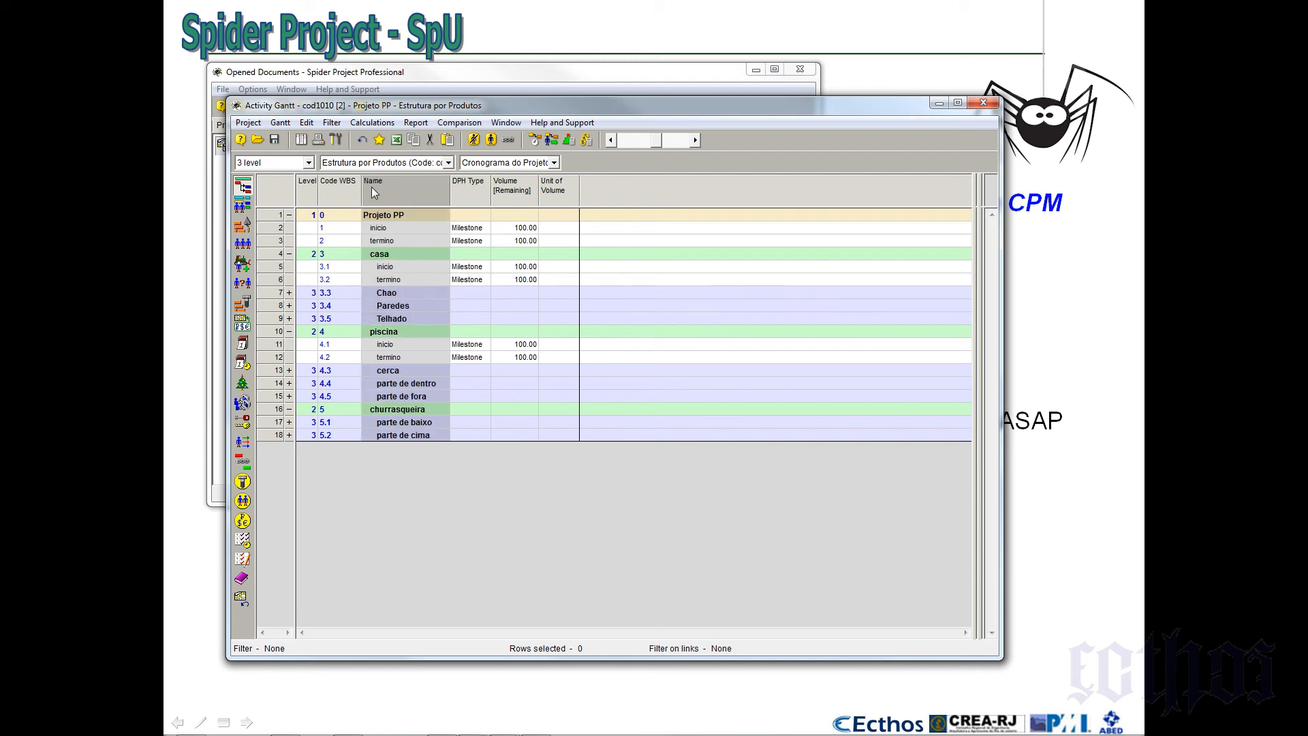
{"action": "left_click", "coordinate": [284, 125]}
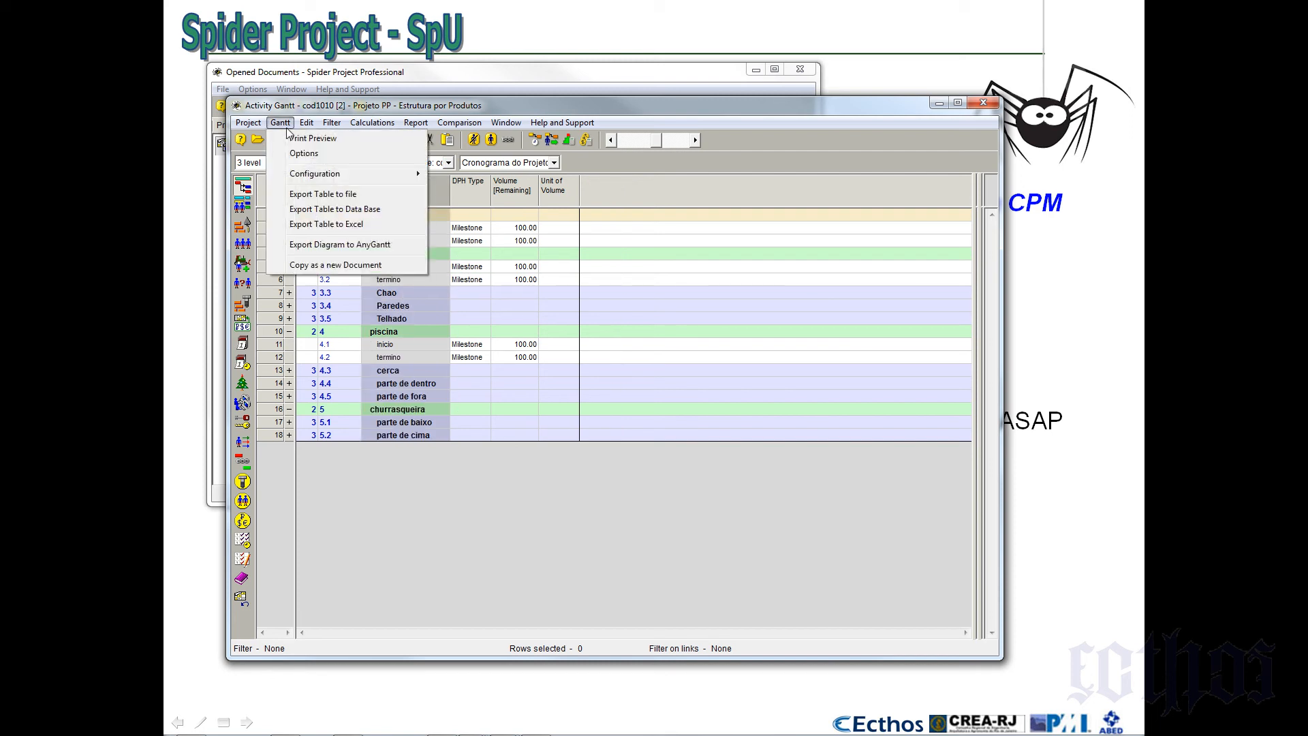
{"action": "mouse_move", "coordinate": [300, 175]}
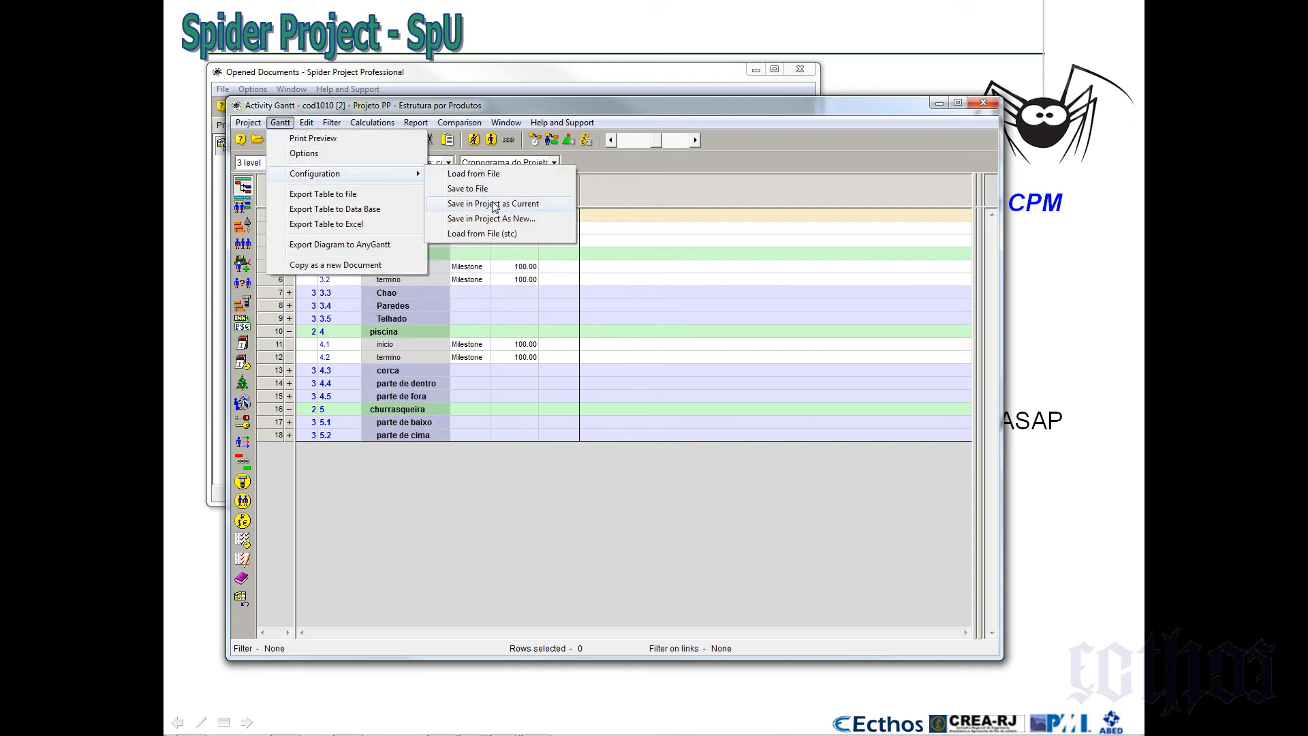
{"action": "left_click", "coordinate": [495, 204]}
{"action": "left_click", "coordinate": [534, 194]}
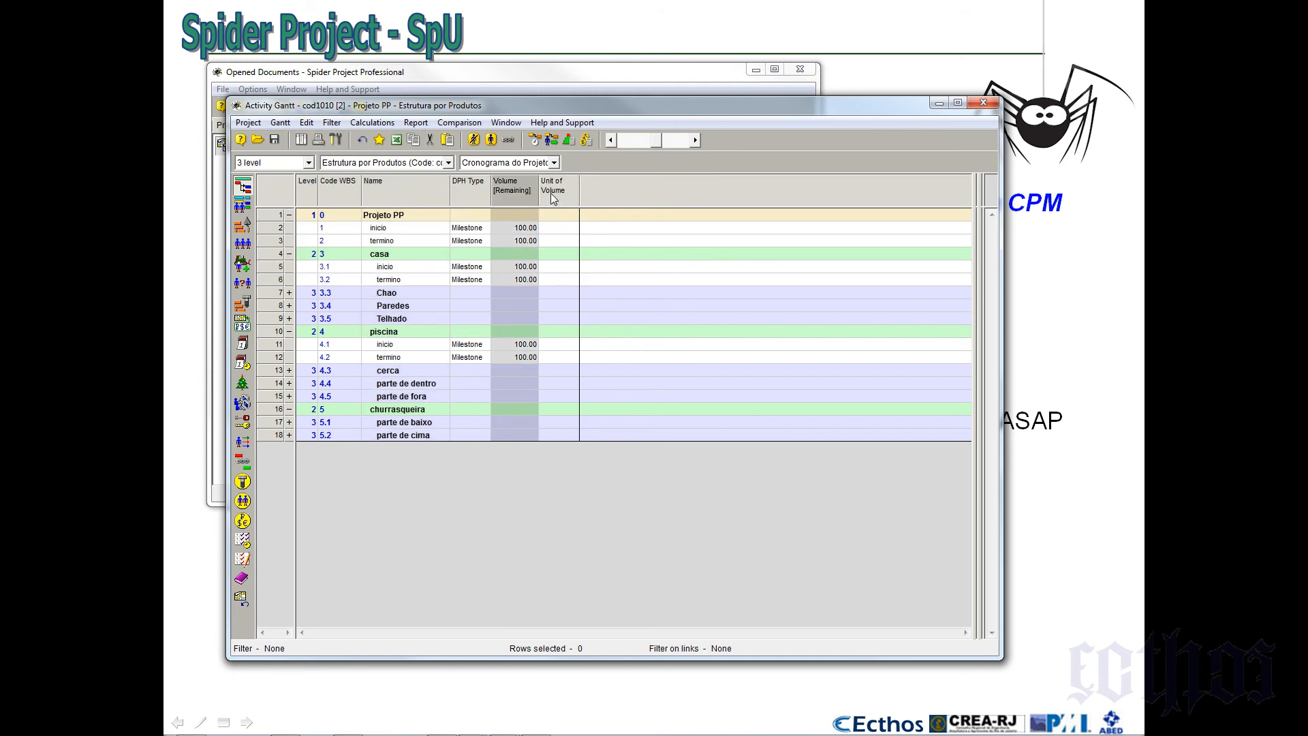
{"action": "left_click", "coordinate": [552, 197]}
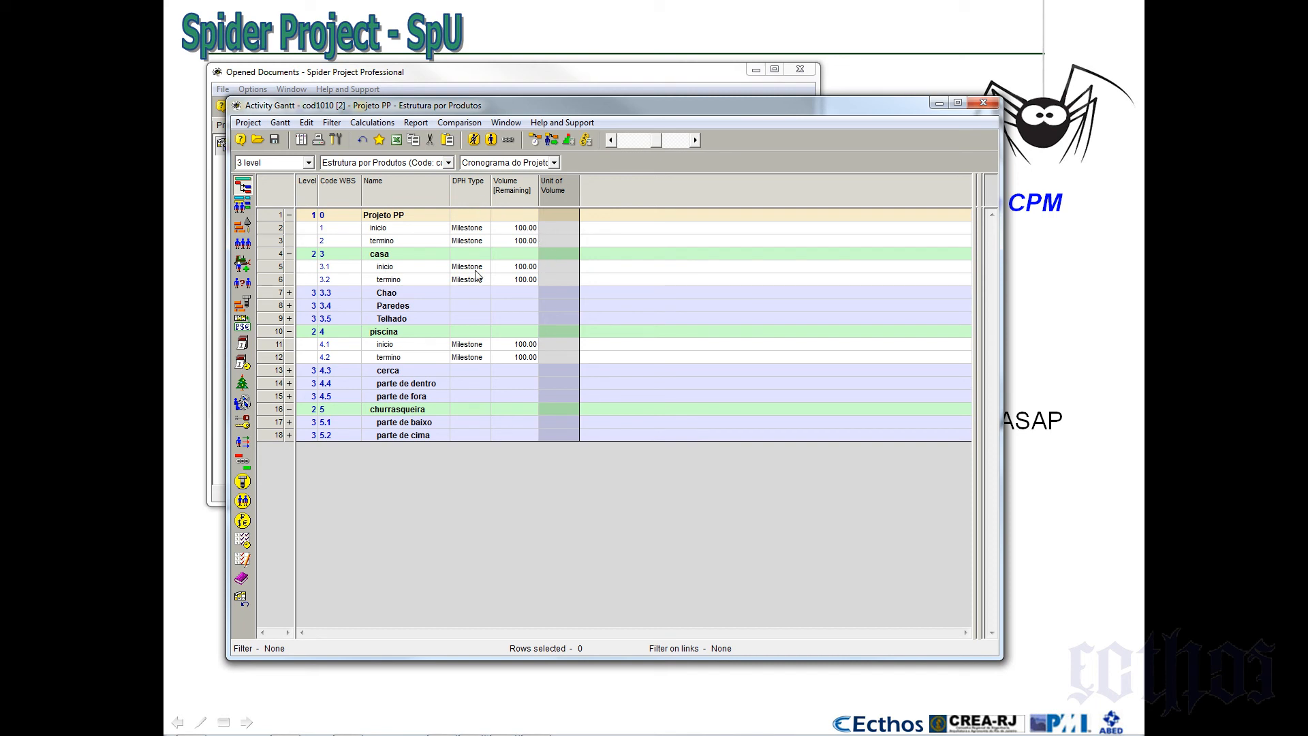
Collapse the casa, piscina and churrasqueira phases
{"action": "left_click", "coordinate": [289, 254]}
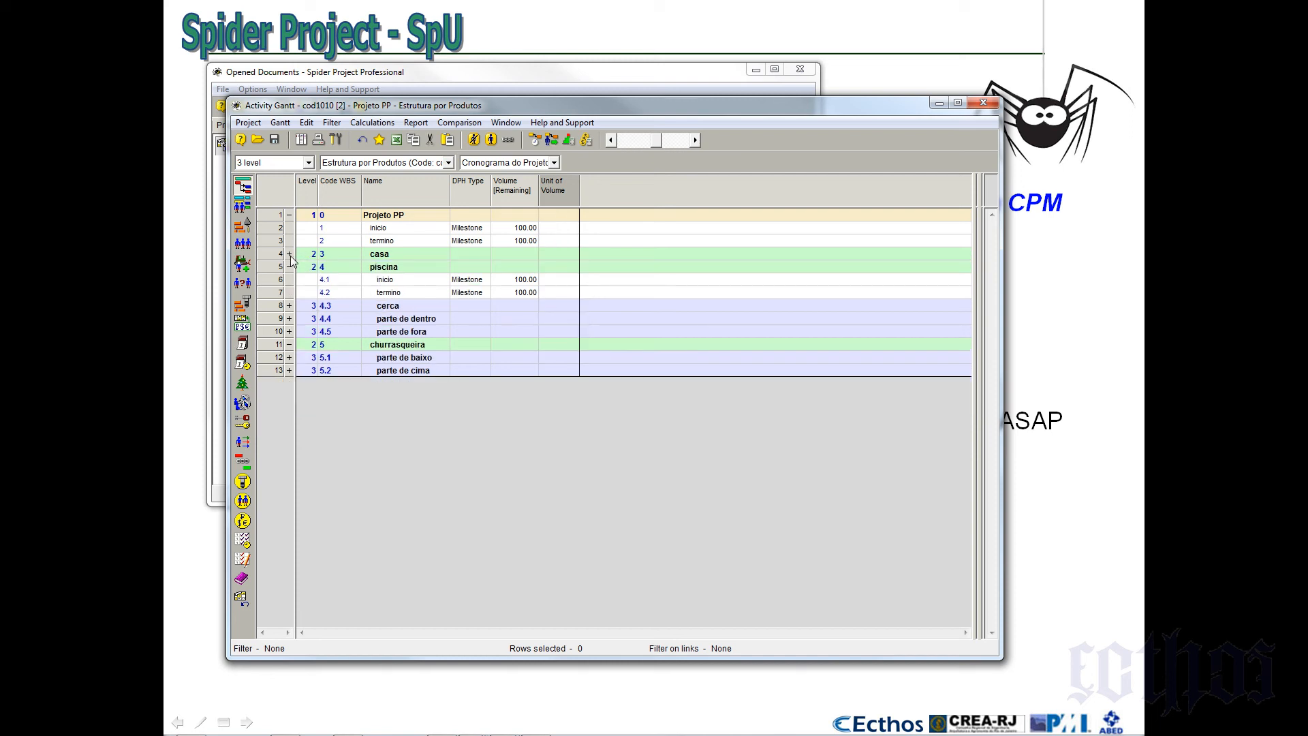
{"action": "left_click", "coordinate": [289, 267]}
{"action": "left_click", "coordinate": [288, 279]}
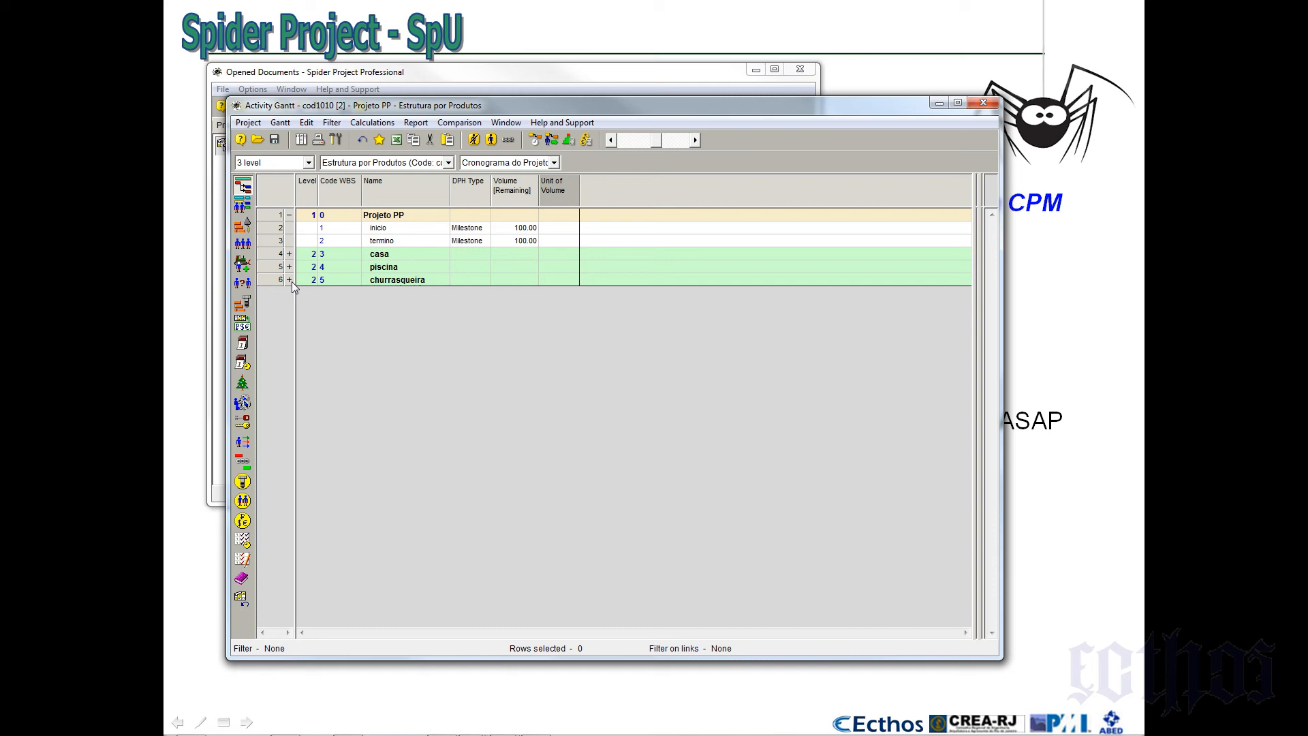
Create two new subphases under Projeto PP through the phase's properties
{"action": "right_click", "coordinate": [265, 220]}
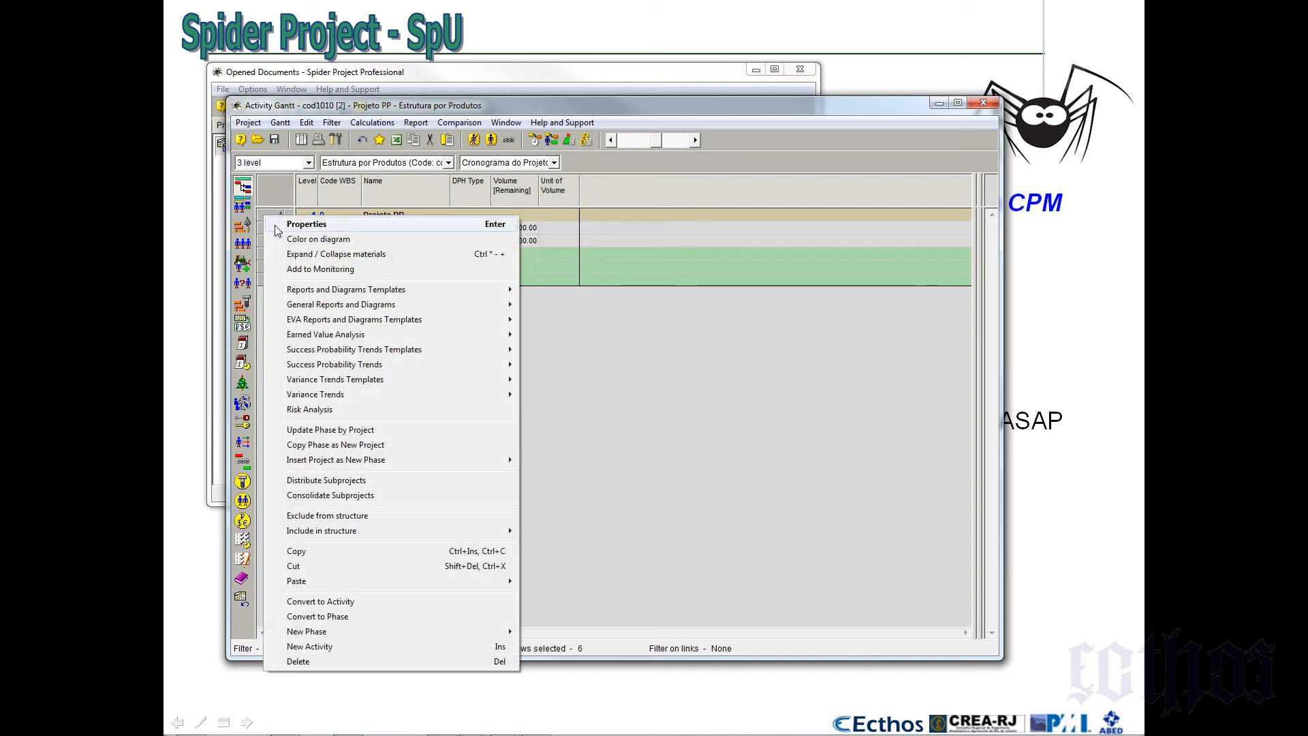
{"action": "left_click", "coordinate": [281, 228]}
{"action": "left_click", "coordinate": [802, 298]}
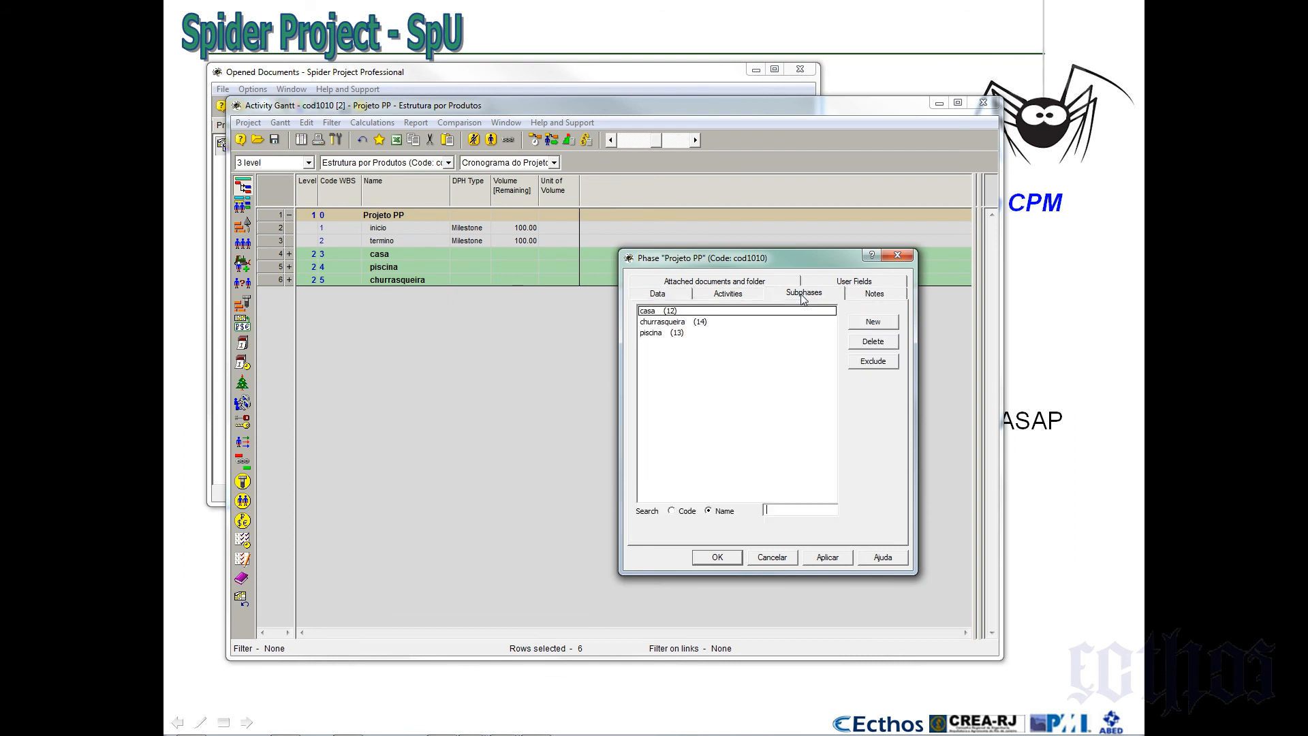
{"action": "left_click", "coordinate": [880, 323]}
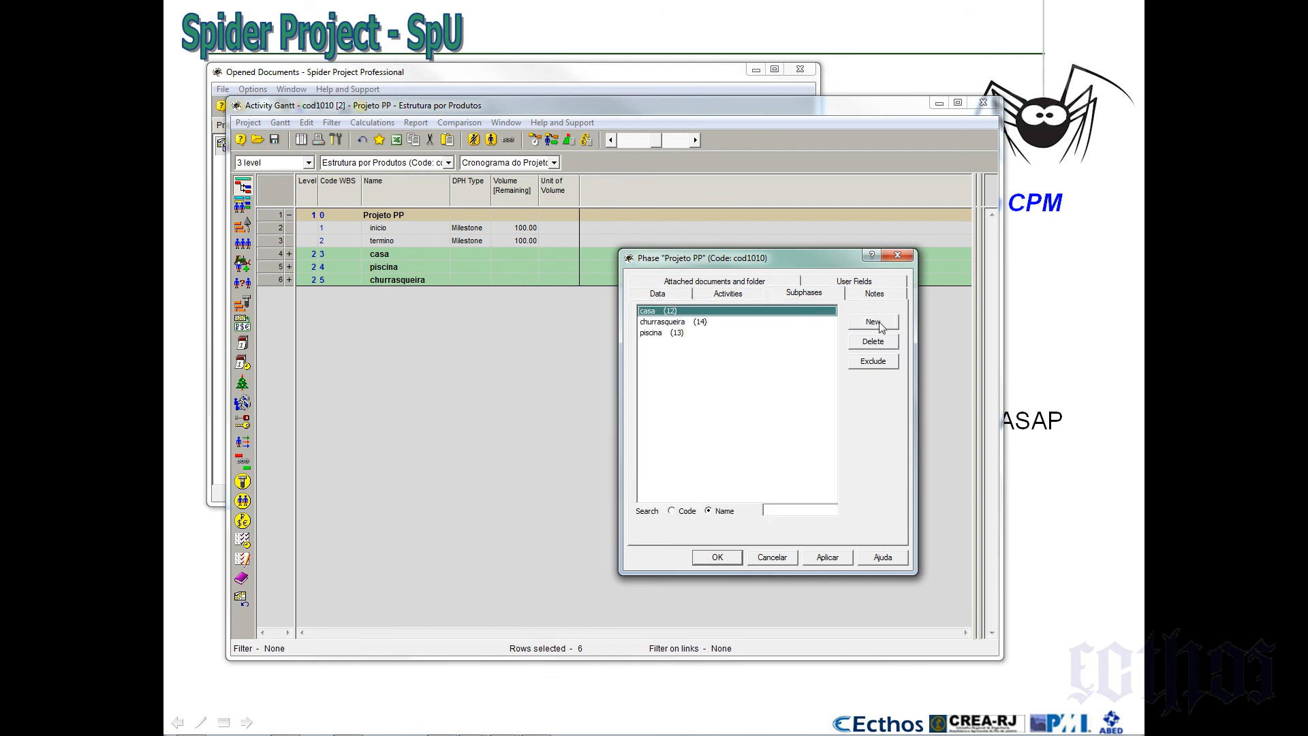
{"action": "left_click", "coordinate": [882, 326]}
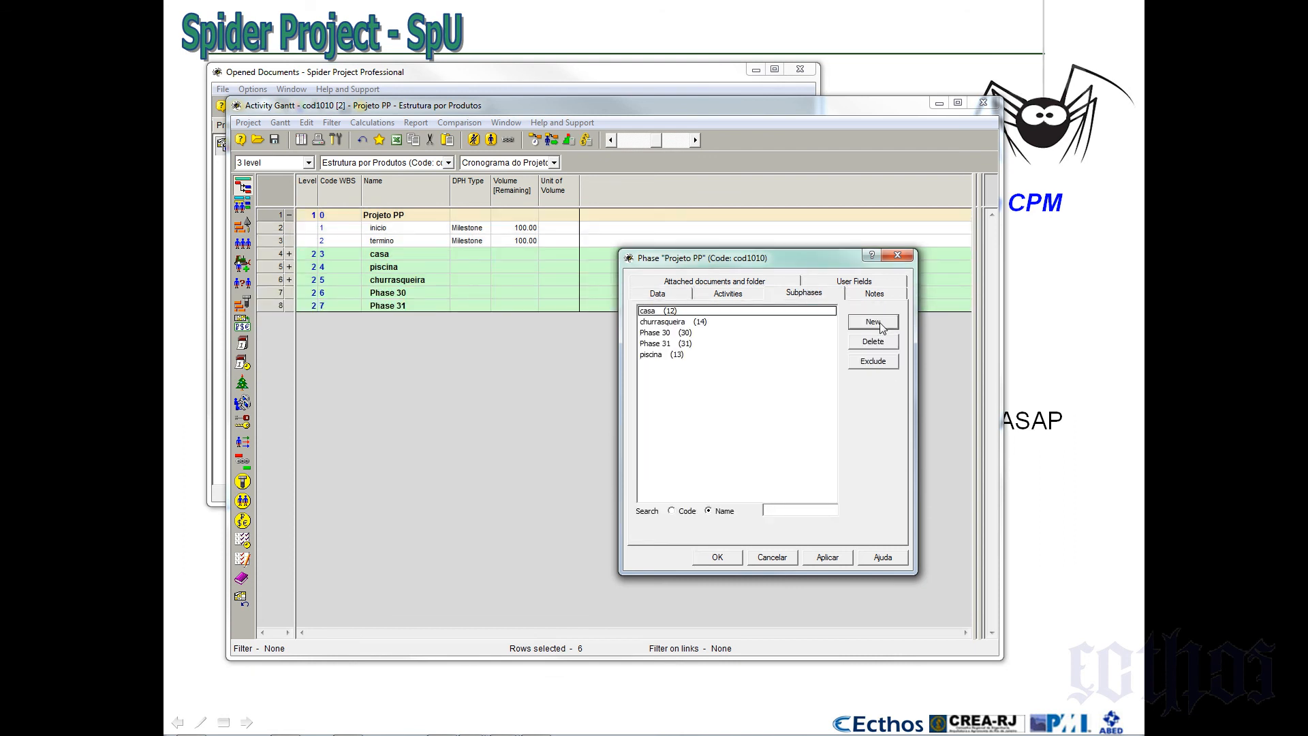
{"action": "left_click", "coordinate": [732, 562]}
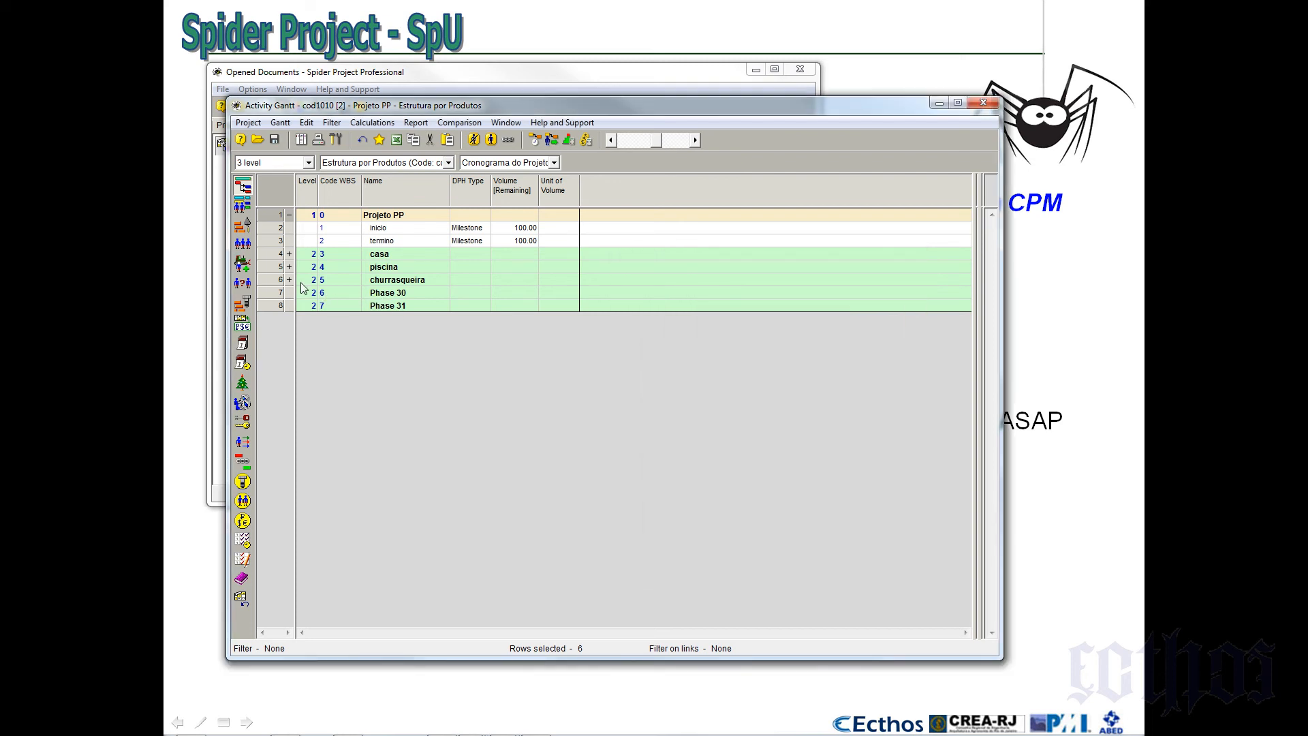
Rename the two new phases to adm and produção
{"action": "left_click", "coordinate": [396, 297]}
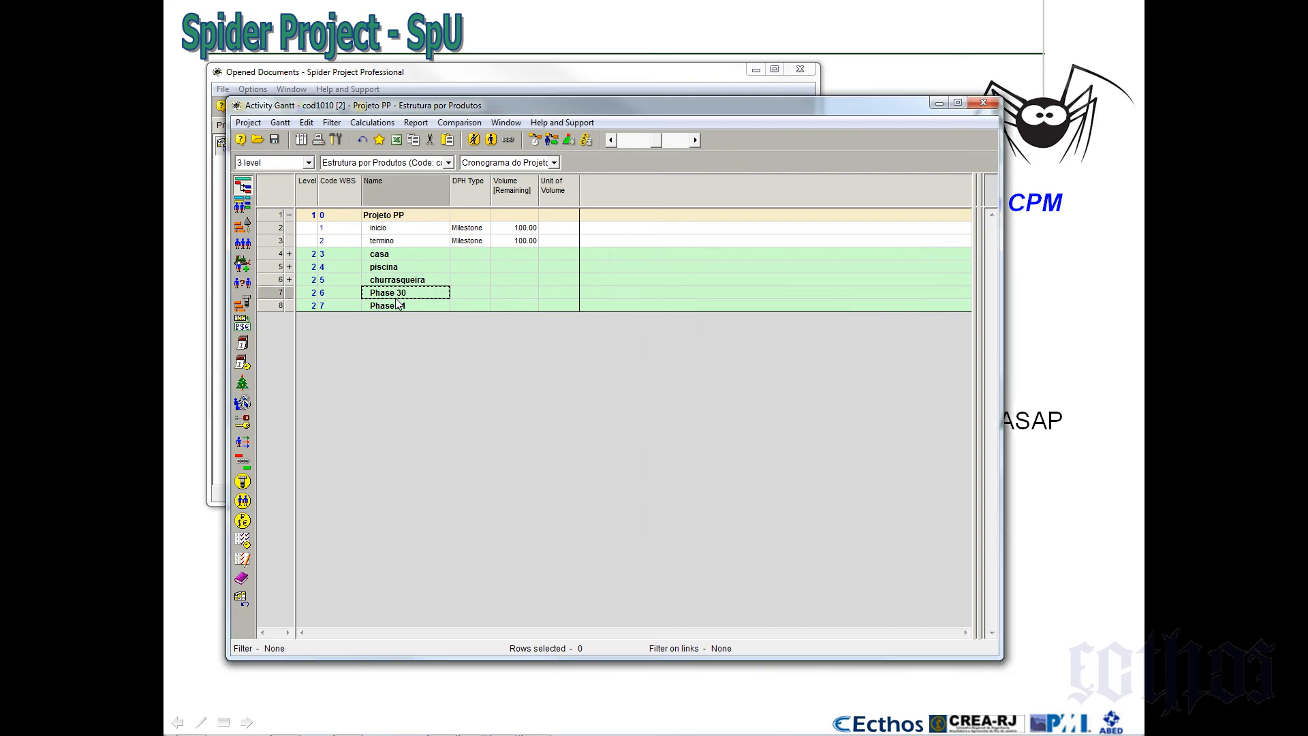
{"action": "type", "text": "adm"}
{"action": "key", "text": "Return"}
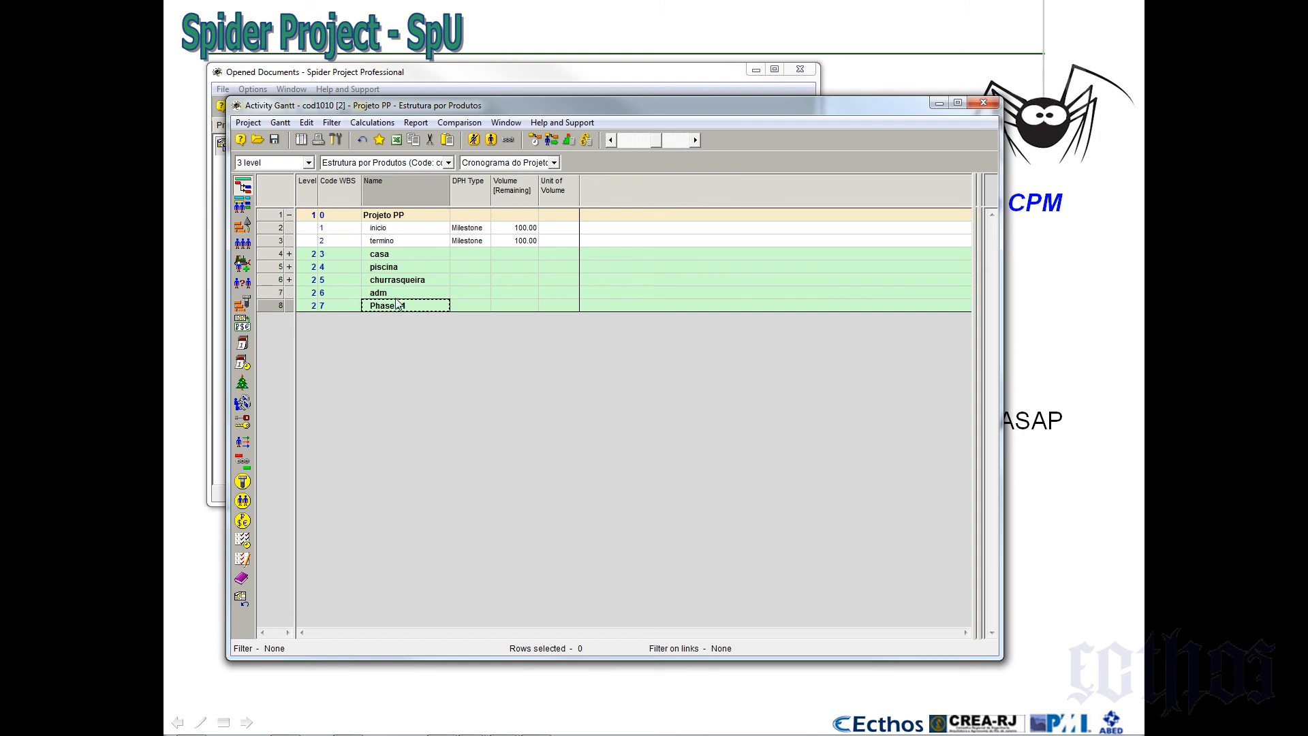
{"action": "type", "text": "produ"}
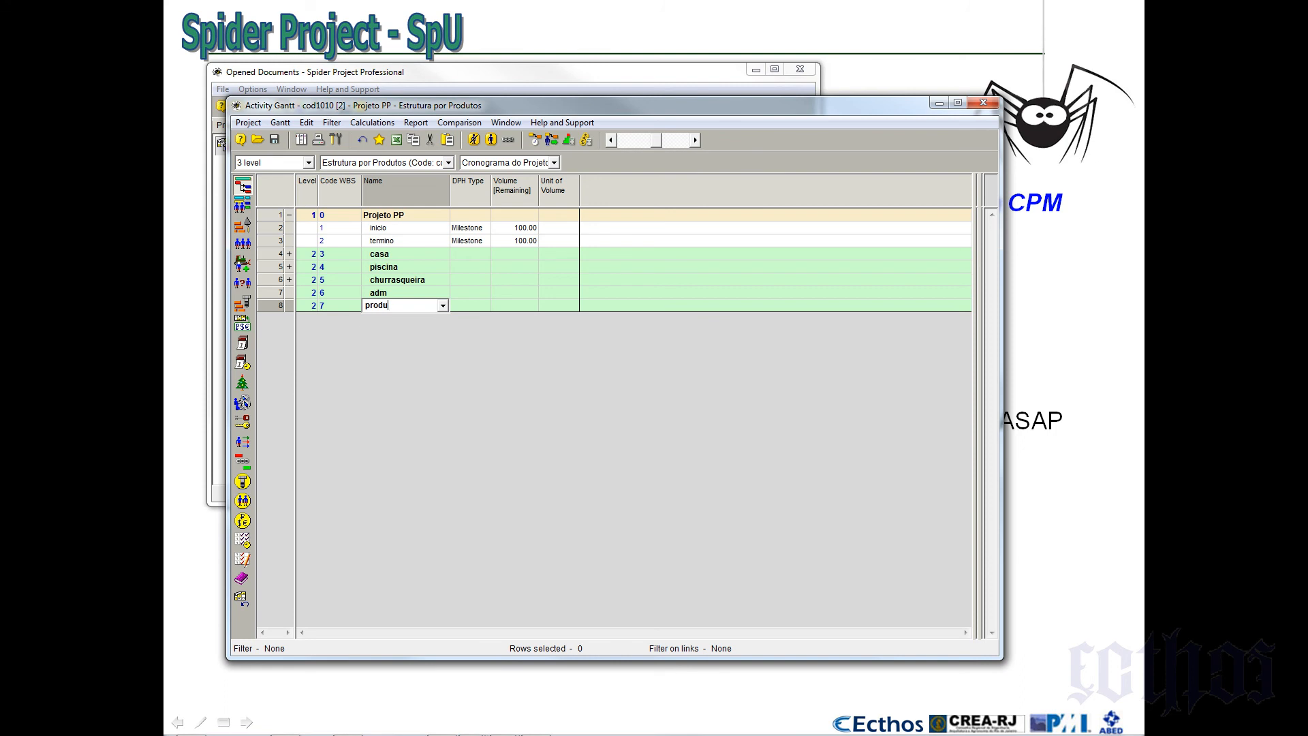
{"action": "type", "text": "ção"}
Move the casa, piscina and churrasqueira phases into the produção phase
{"action": "left_click", "coordinate": [275, 258]}
{"action": "left_click", "coordinate": [279, 282], "text": "shift"}
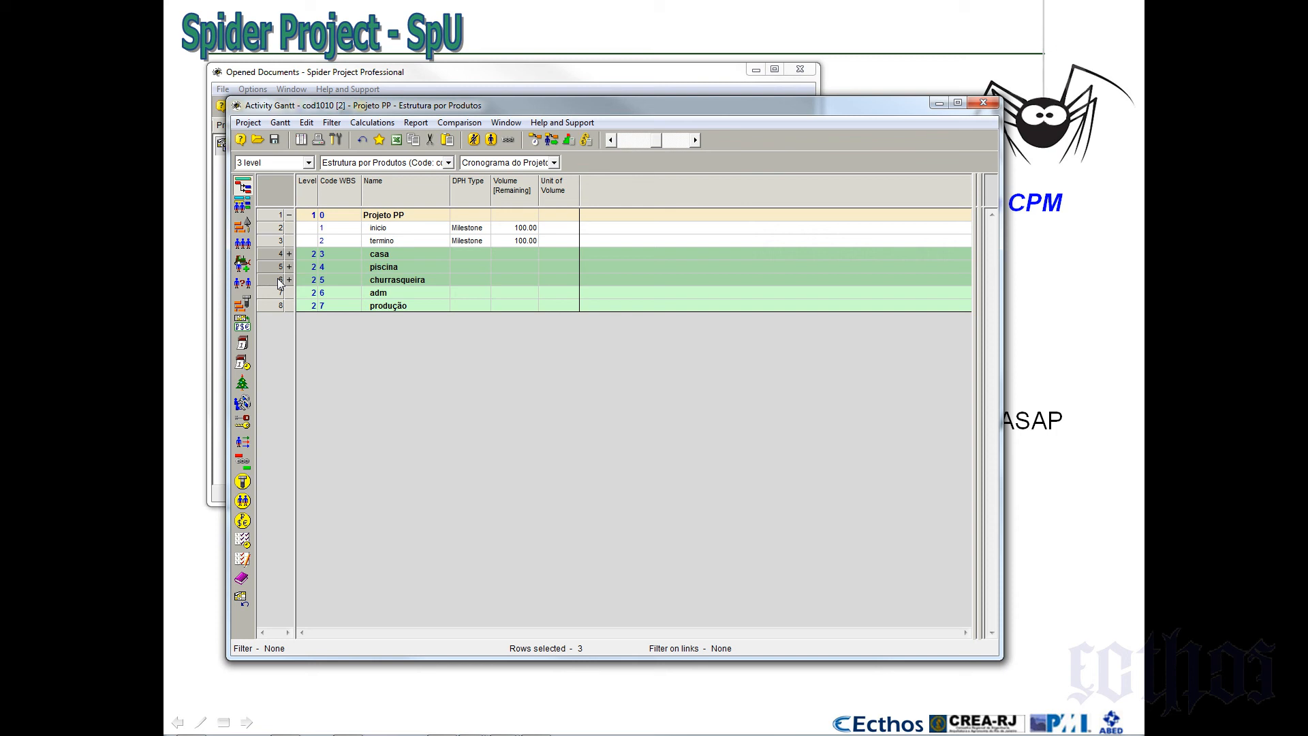
{"action": "left_click", "coordinate": [269, 306]}
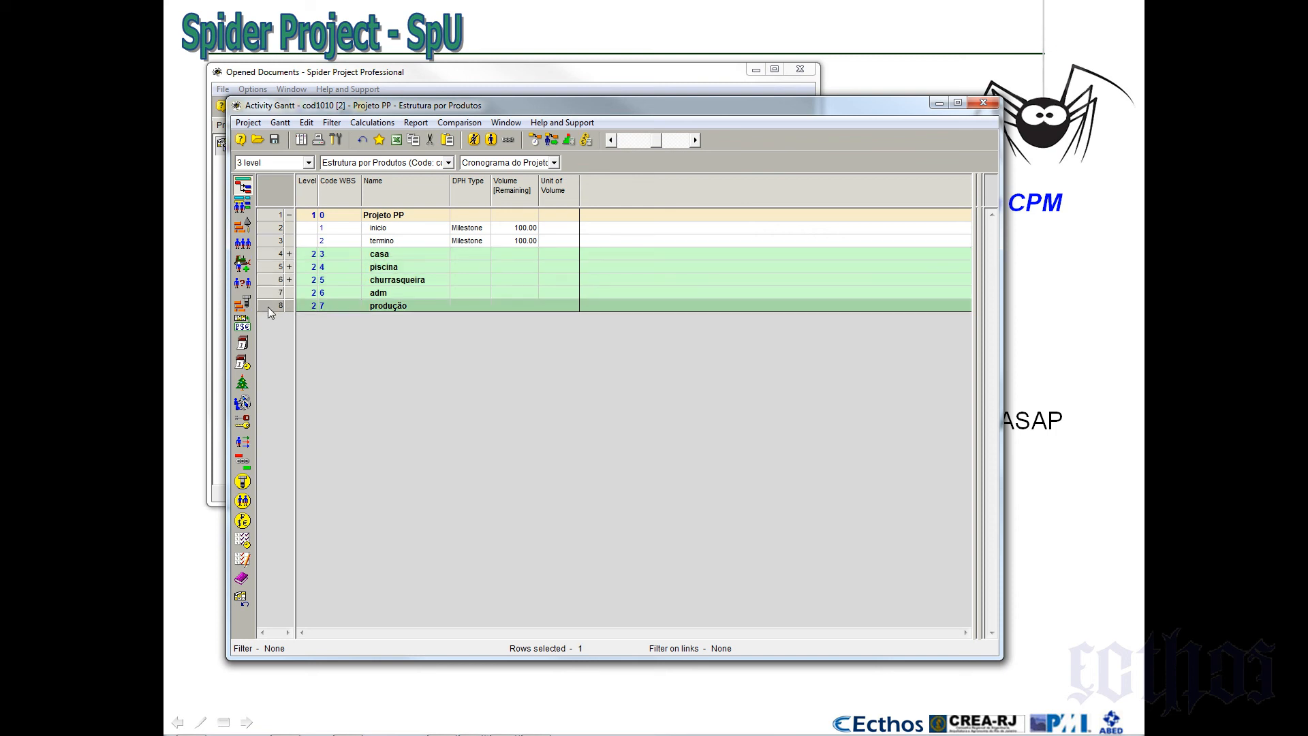
{"action": "key", "text": "ctrl+v"}
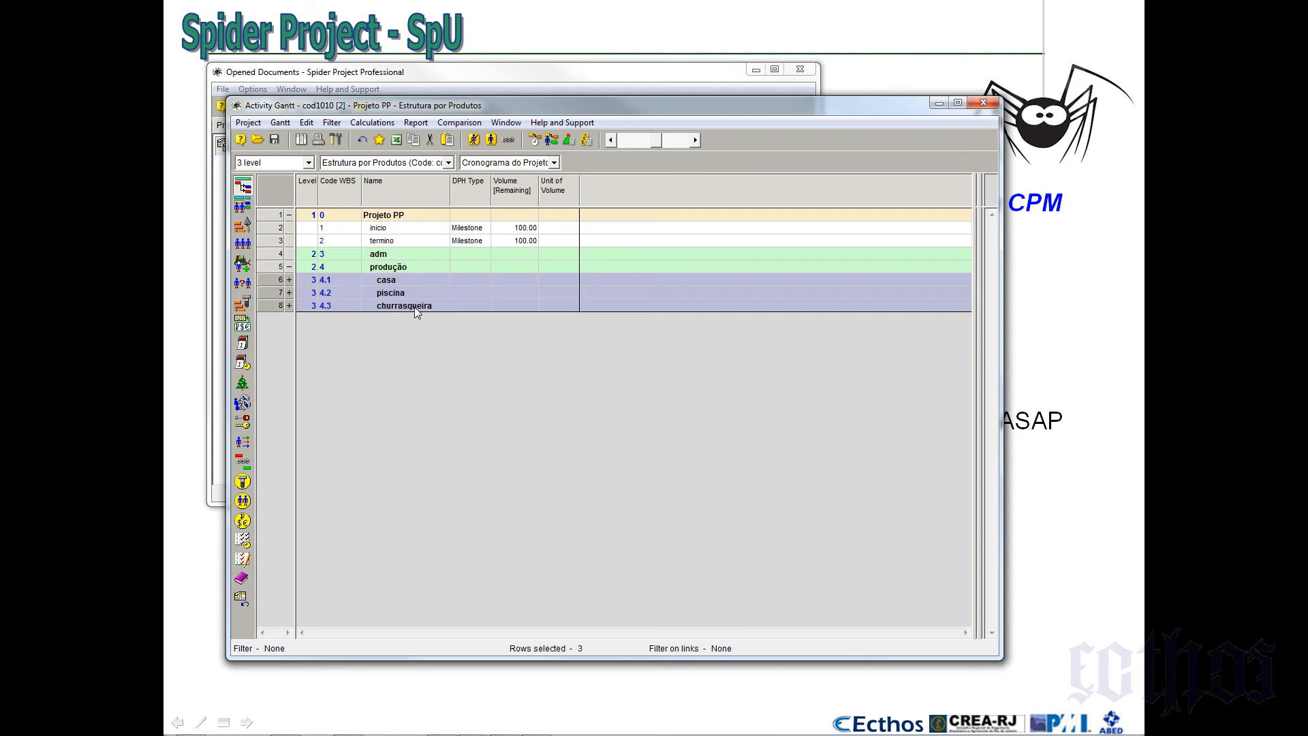
Collapse the produção phase and add four new activities under the adm phase
{"action": "left_click", "coordinate": [289, 266]}
{"action": "left_click", "coordinate": [403, 257]}
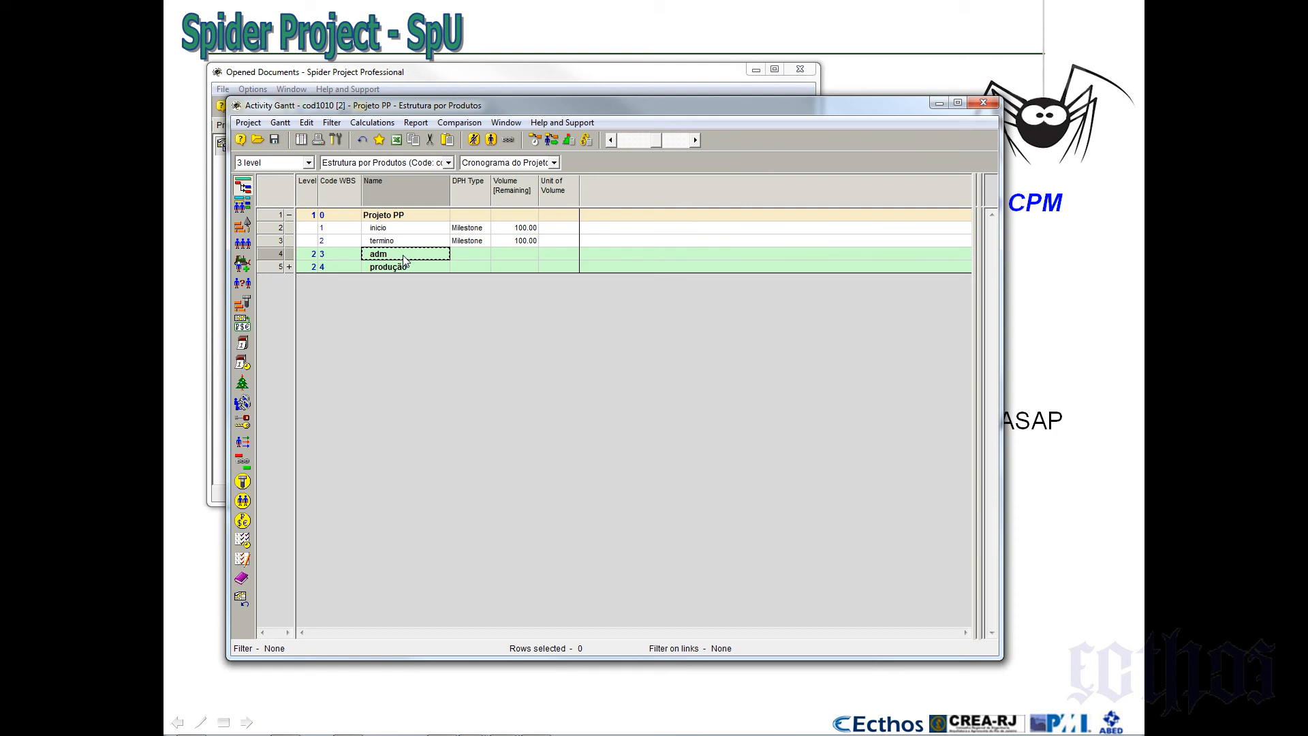
{"action": "key", "text": "Insert"}
{"action": "key", "text": "Insert"}
{"action": "key", "text": "Insert"}
{"action": "key", "text": "Insert"}
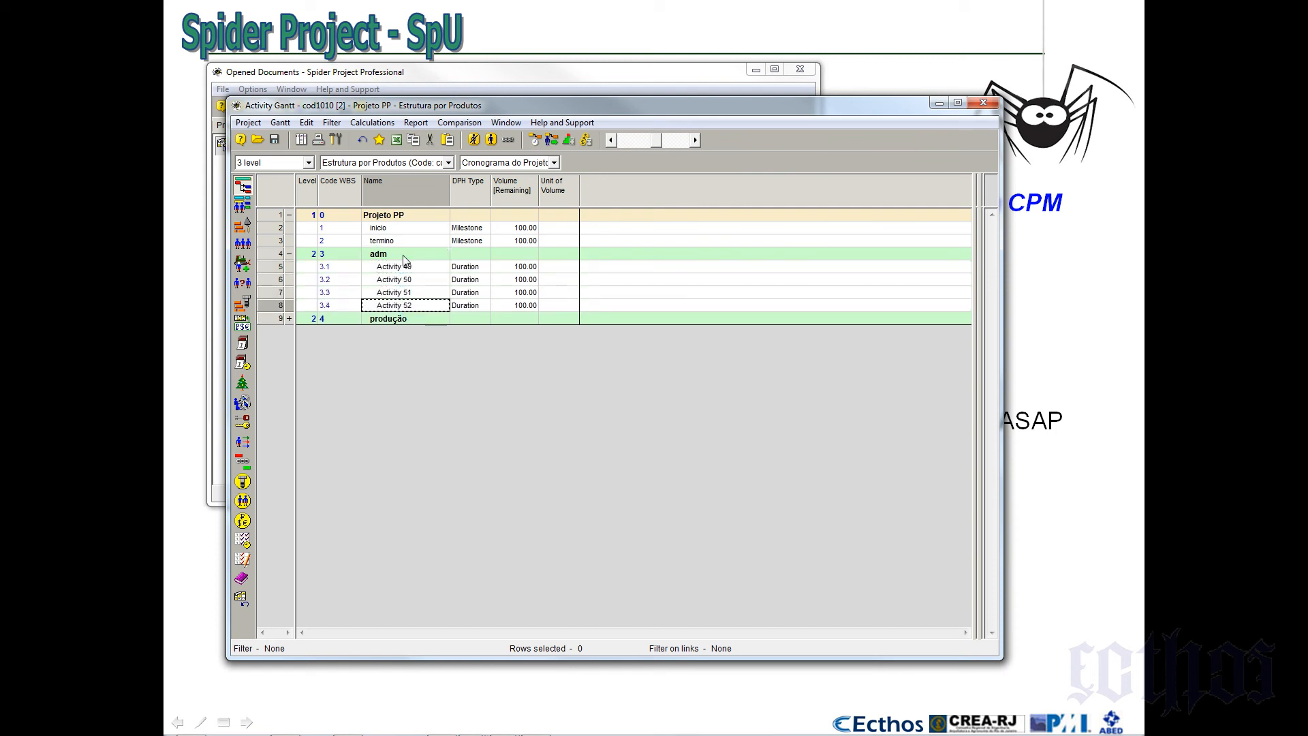
{"action": "key", "text": "Up"}
{"action": "key", "text": "Up"}
{"action": "key", "text": "Up"}
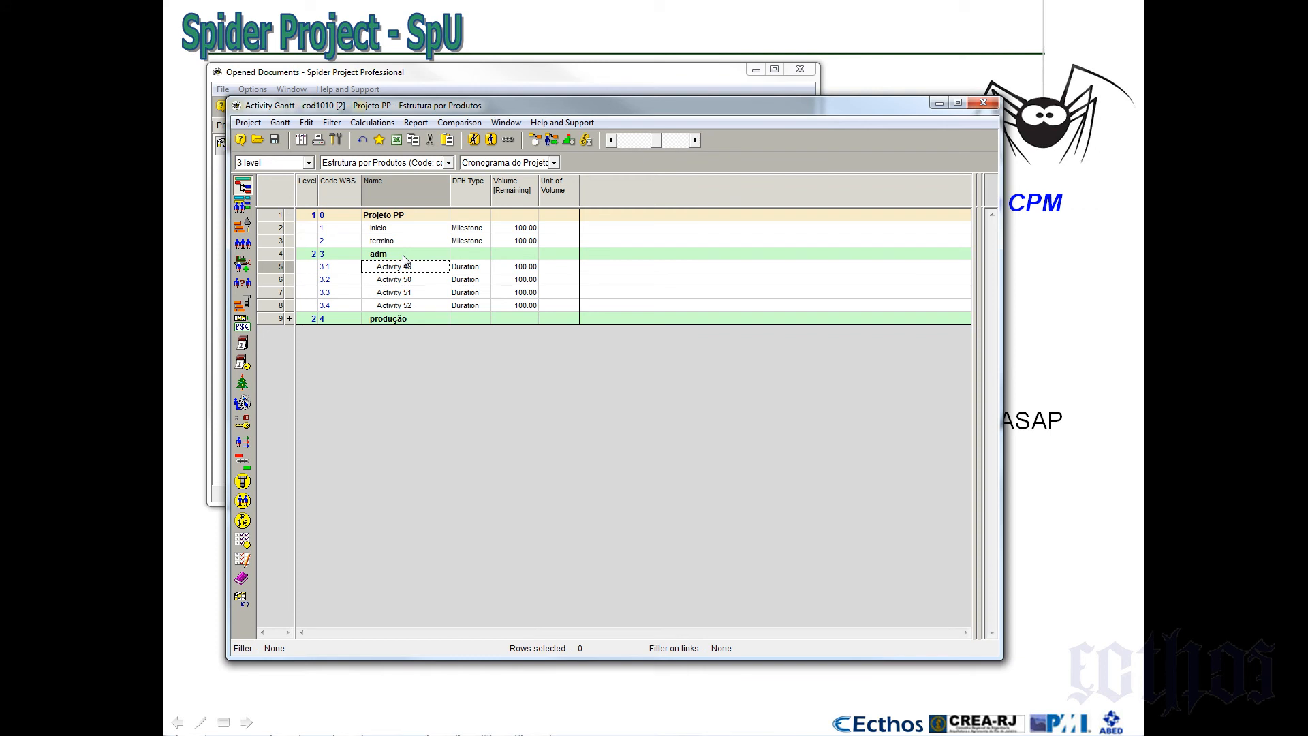
Rename the four new activities under adm to inciação, planejamento, controle and encerramento
{"action": "type", "text": "inciac"}
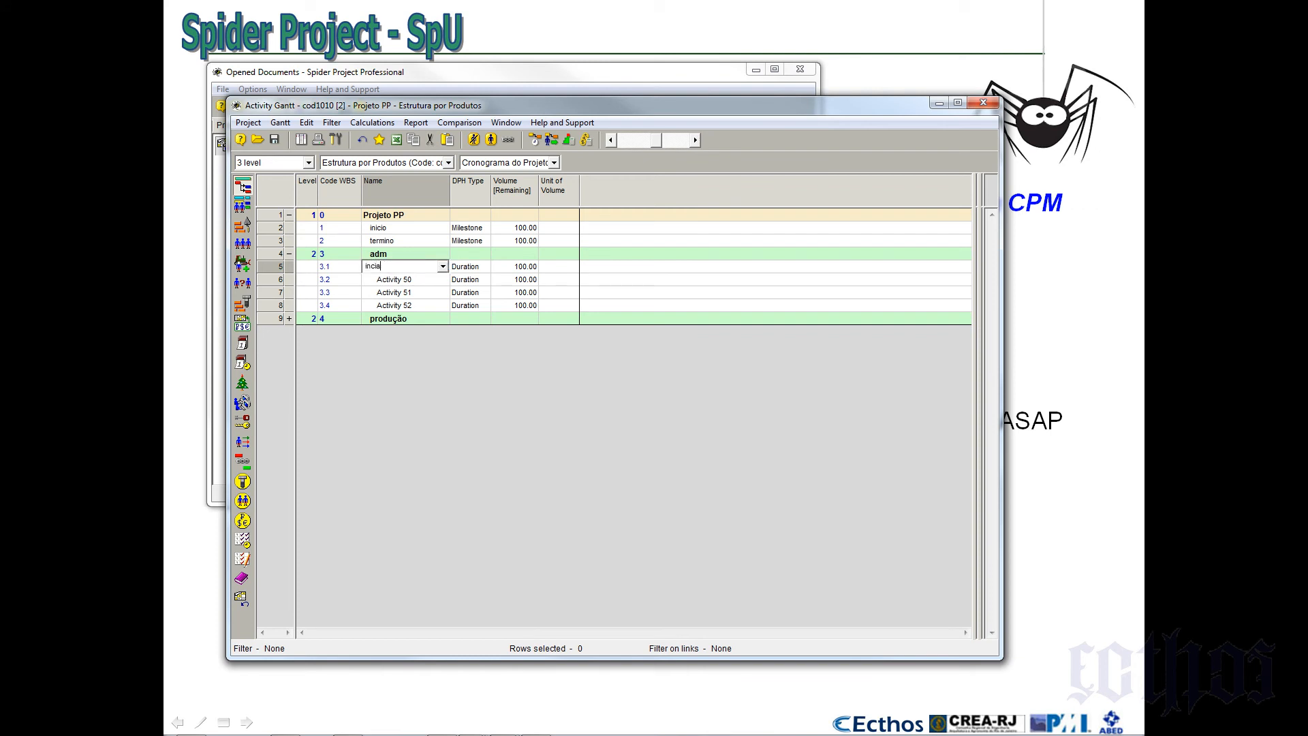
{"action": "type", "text": "ção"}
{"action": "key", "text": "Return"}
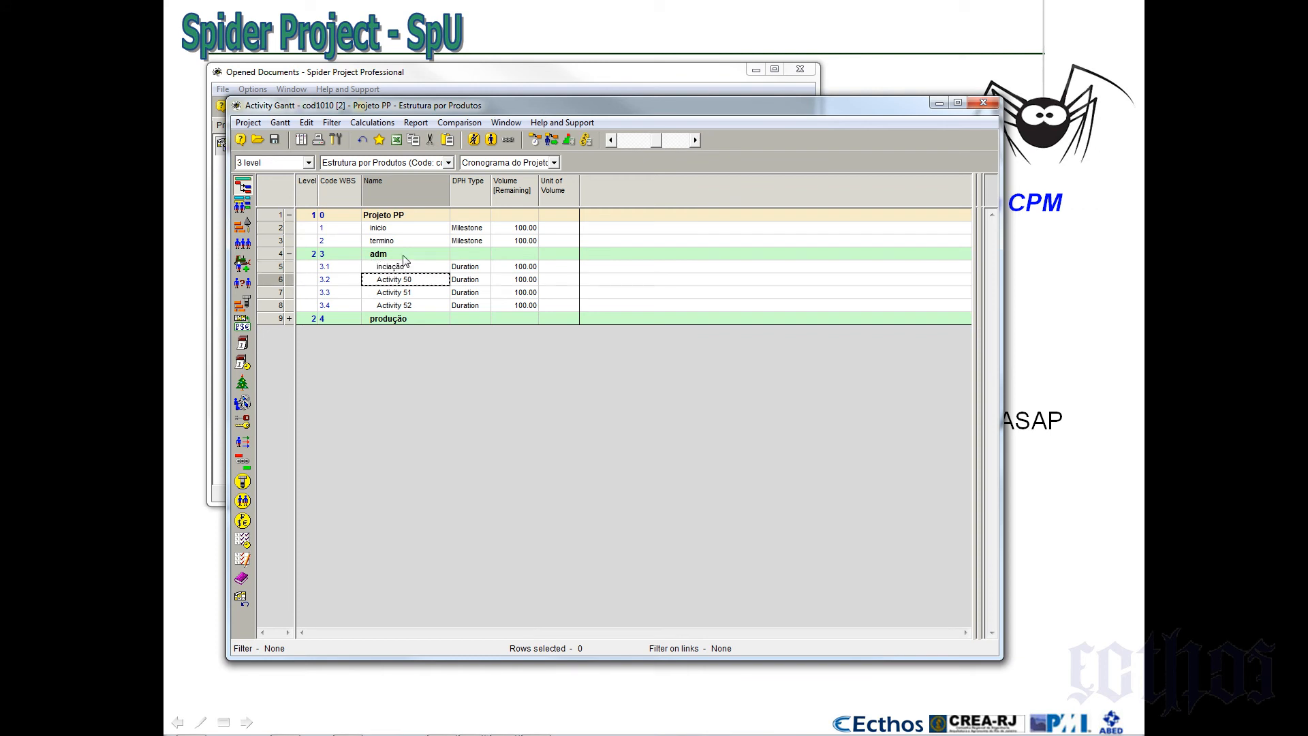
{"action": "type", "text": "planejamento"}
{"action": "key", "text": "Return"}
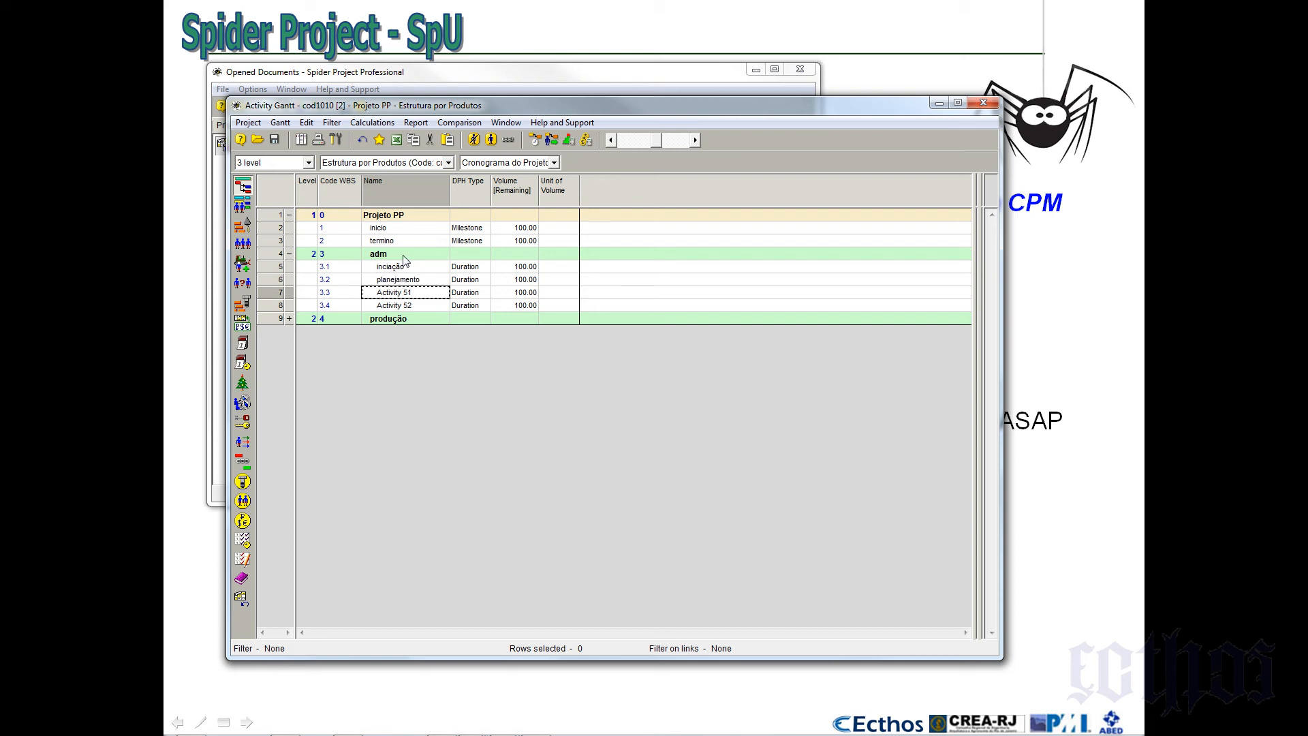
{"action": "type", "text": "contrle"}
{"action": "key", "text": "Return"}
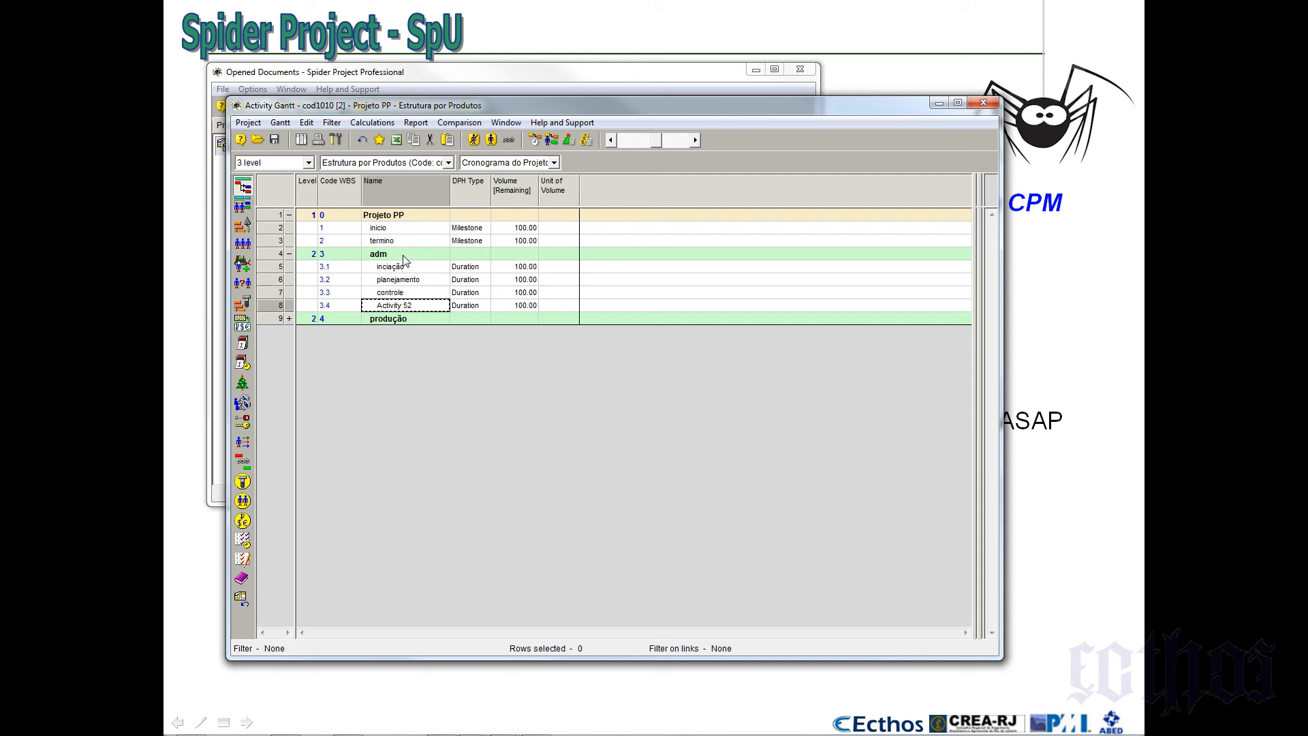
{"action": "type", "text": "encerramento"}
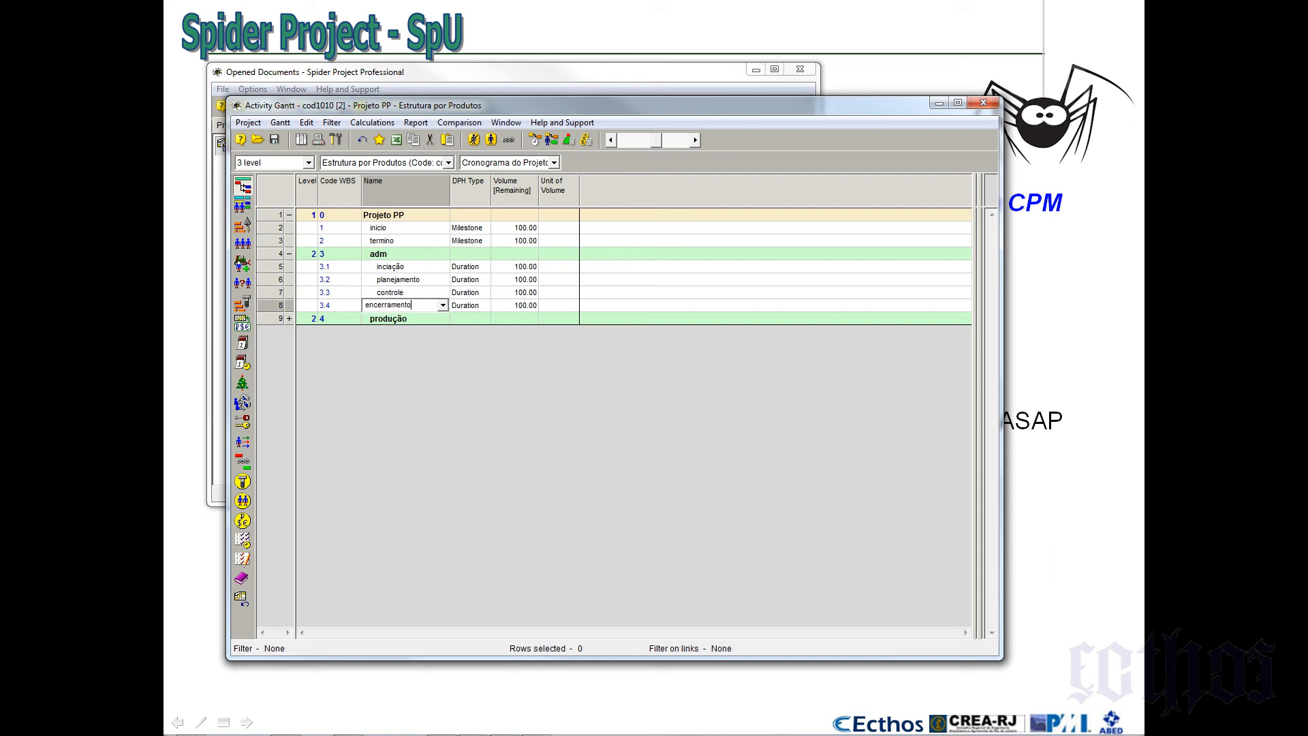
{"action": "key", "text": "Return"}
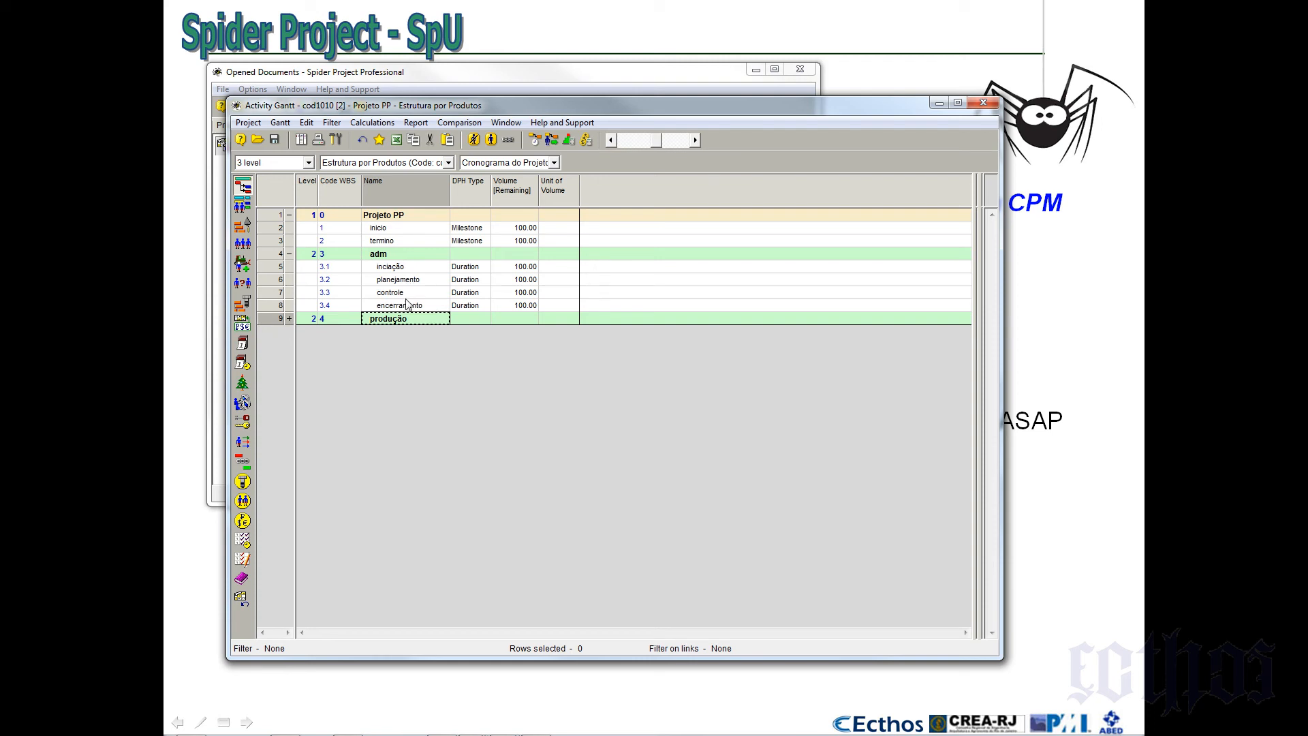
Change the DPH type of the controle activity to Hammock
{"action": "left_click", "coordinate": [410, 270]}
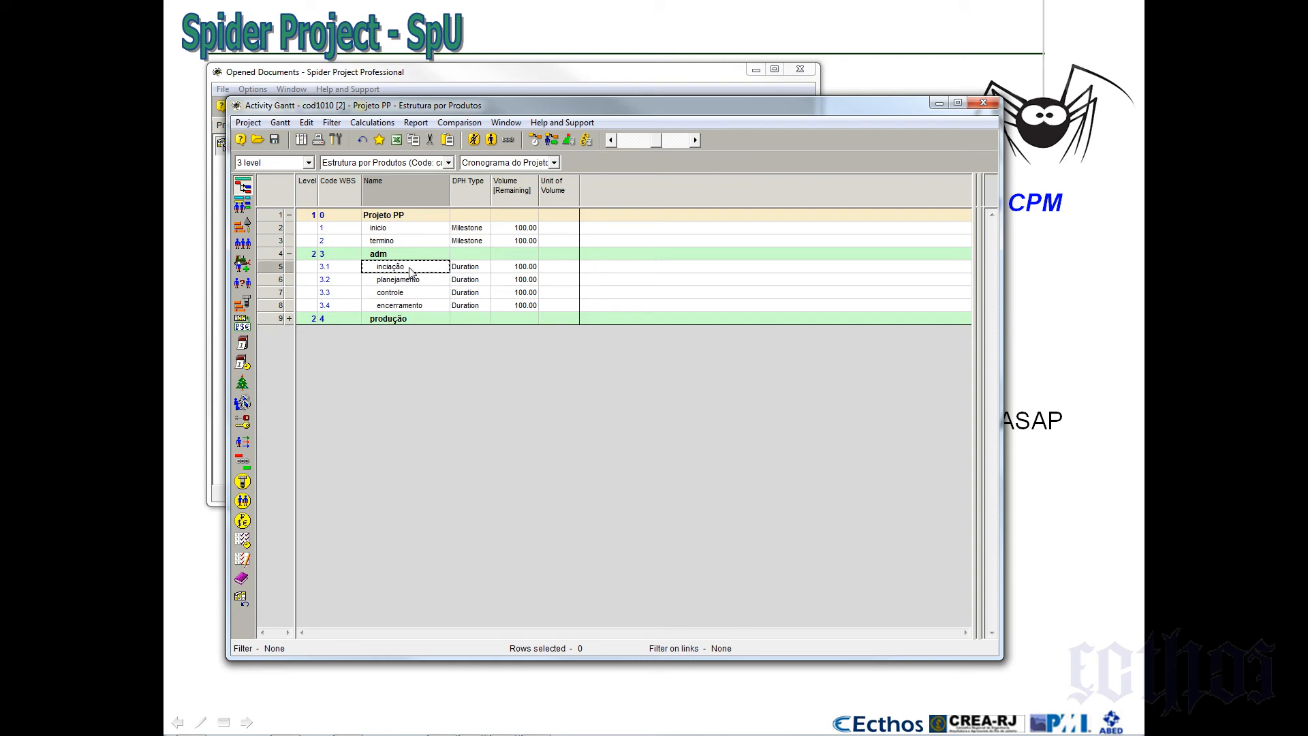
{"action": "left_click", "coordinate": [409, 282]}
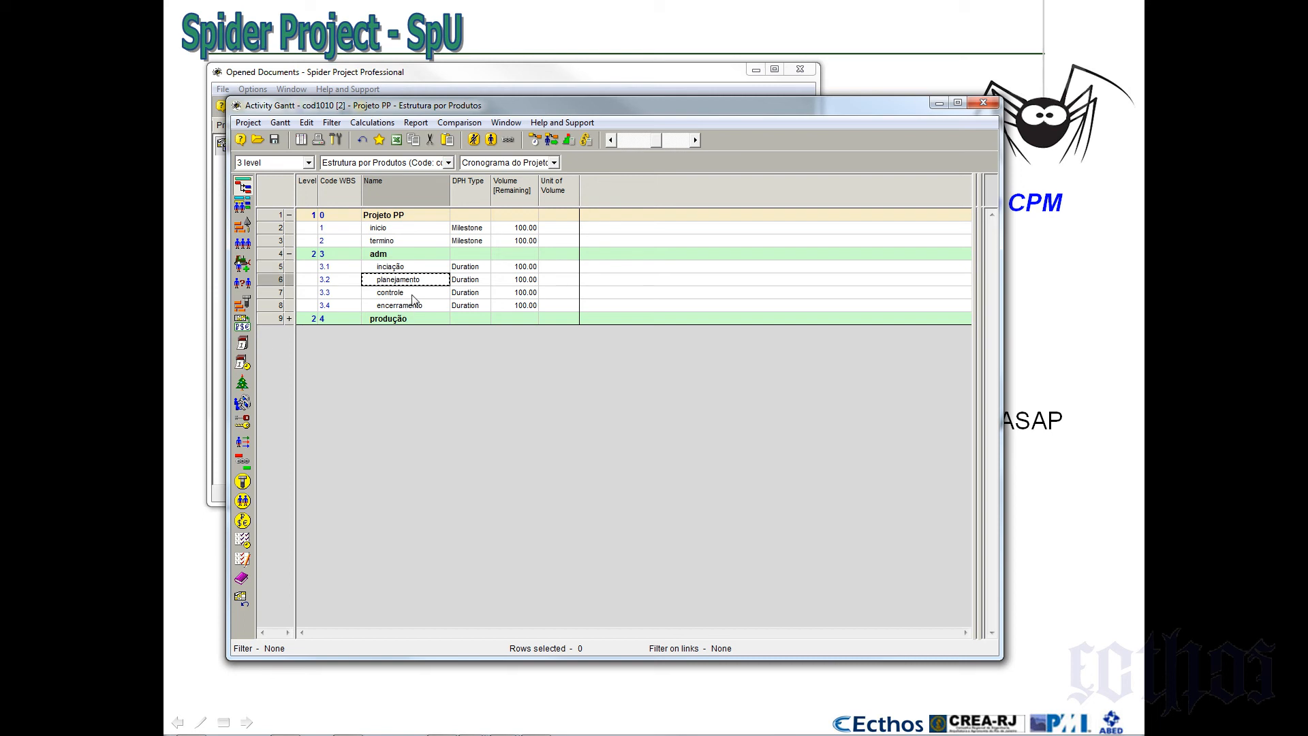
{"action": "left_click", "coordinate": [413, 295]}
{"action": "left_click", "coordinate": [461, 294]}
{"action": "left_click", "coordinate": [459, 294]}
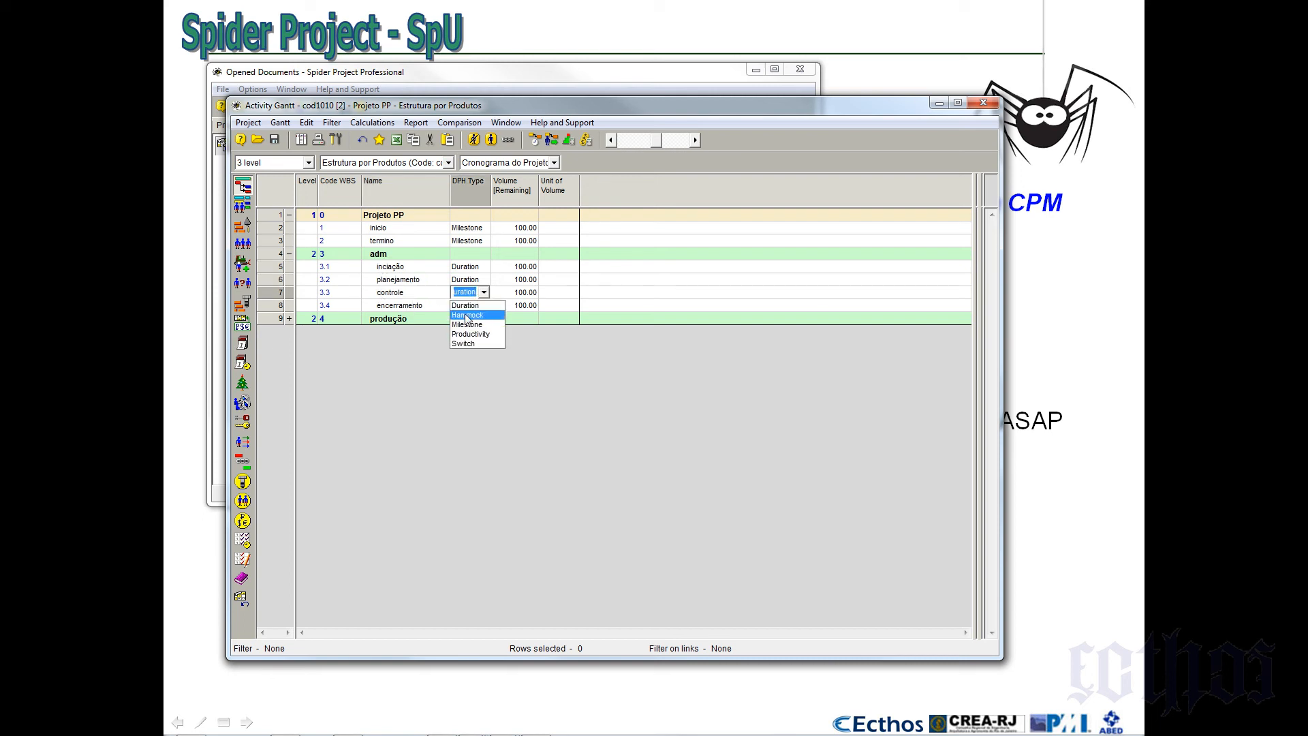
{"action": "left_click", "coordinate": [467, 318]}
{"action": "left_click", "coordinate": [403, 294]}
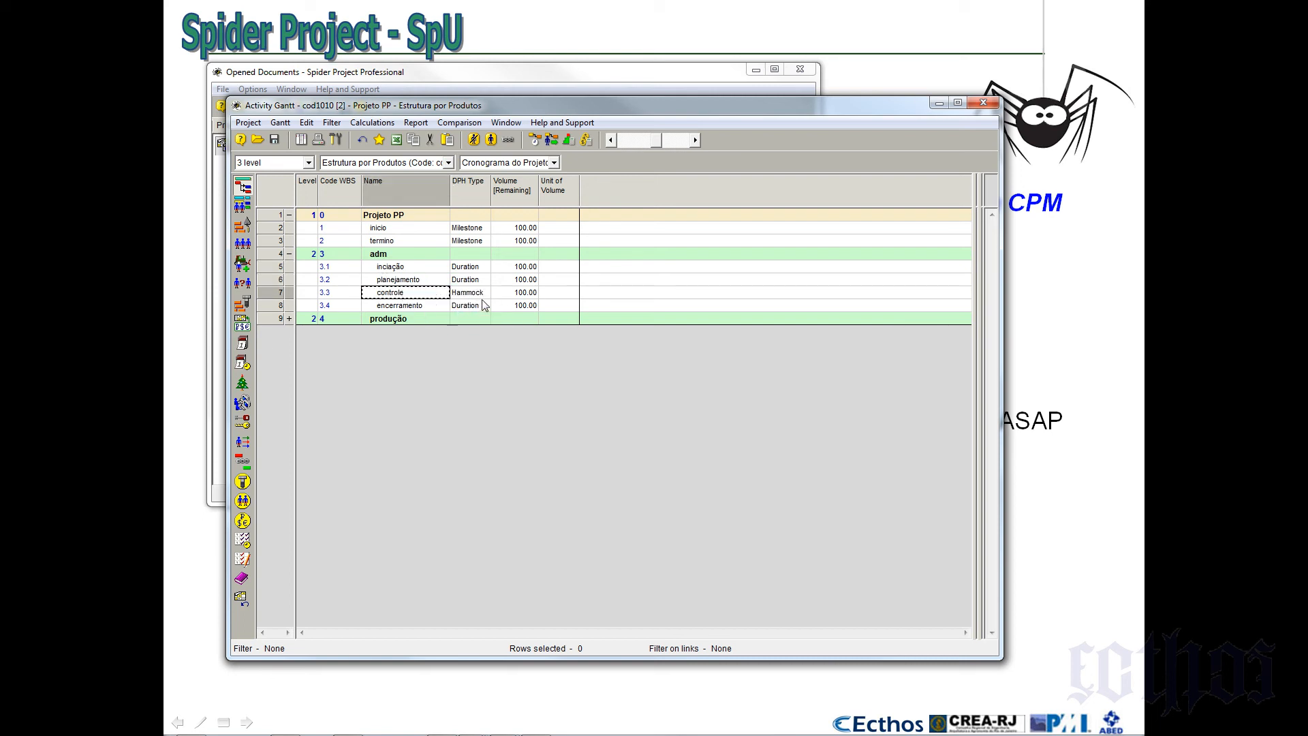
{"action": "left_click", "coordinate": [484, 294]}
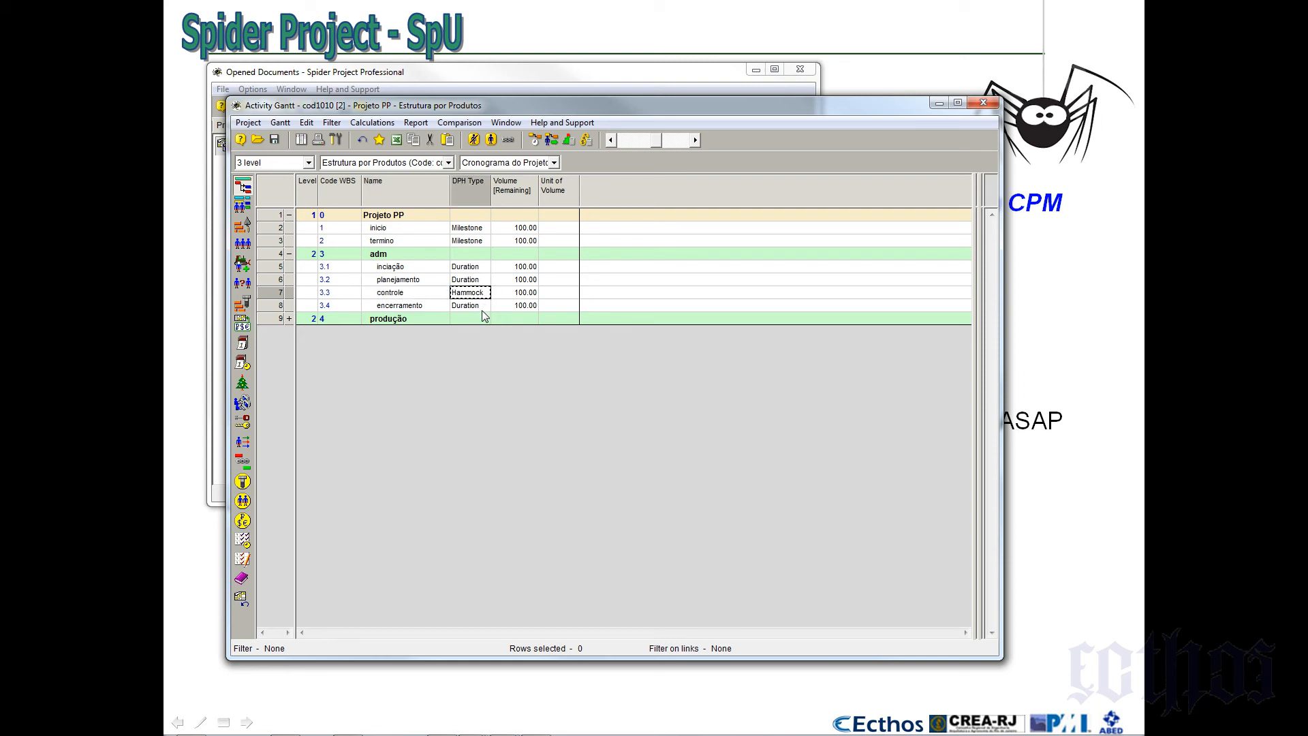
{"action": "left_click", "coordinate": [427, 294]}
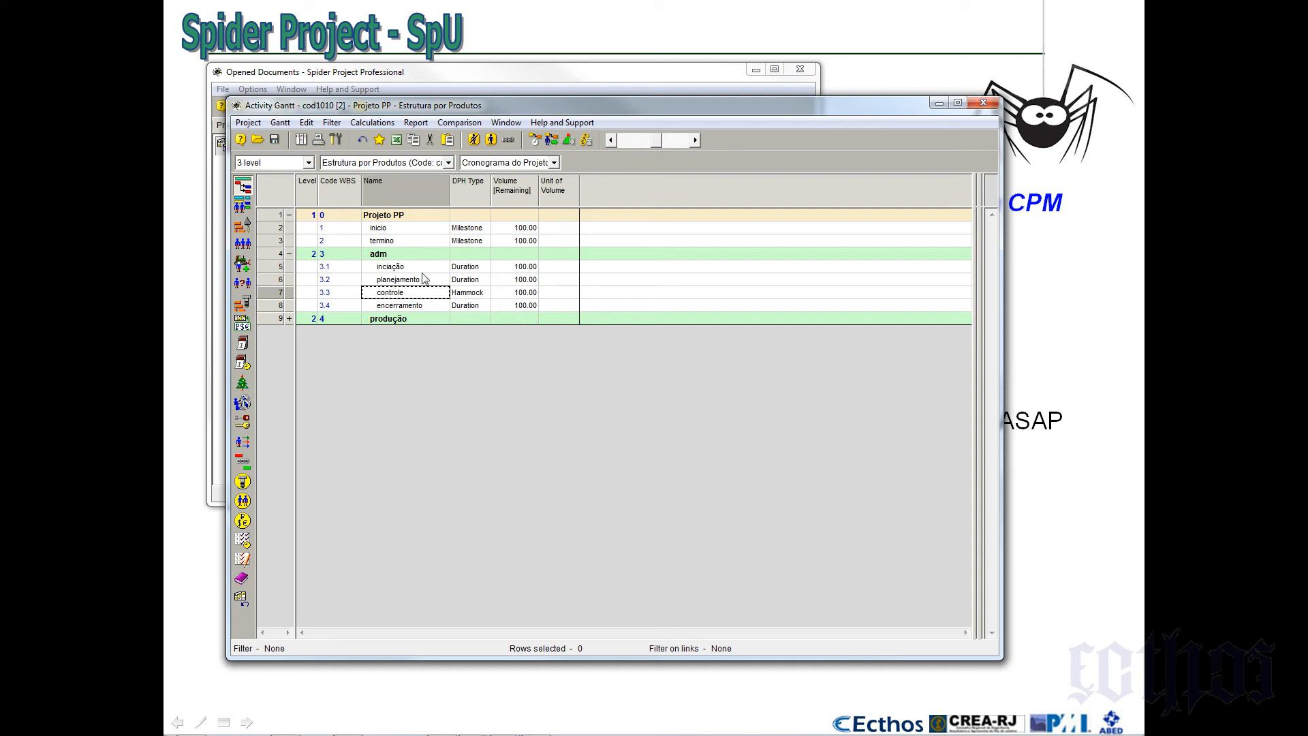
Review the four adm activities and the project's inicio and termino milestones, and expand the produção phase
{"action": "left_click", "coordinate": [422, 270]}
{"action": "left_click", "coordinate": [420, 283]}
{"action": "left_click", "coordinate": [419, 294]}
{"action": "left_click", "coordinate": [420, 308]}
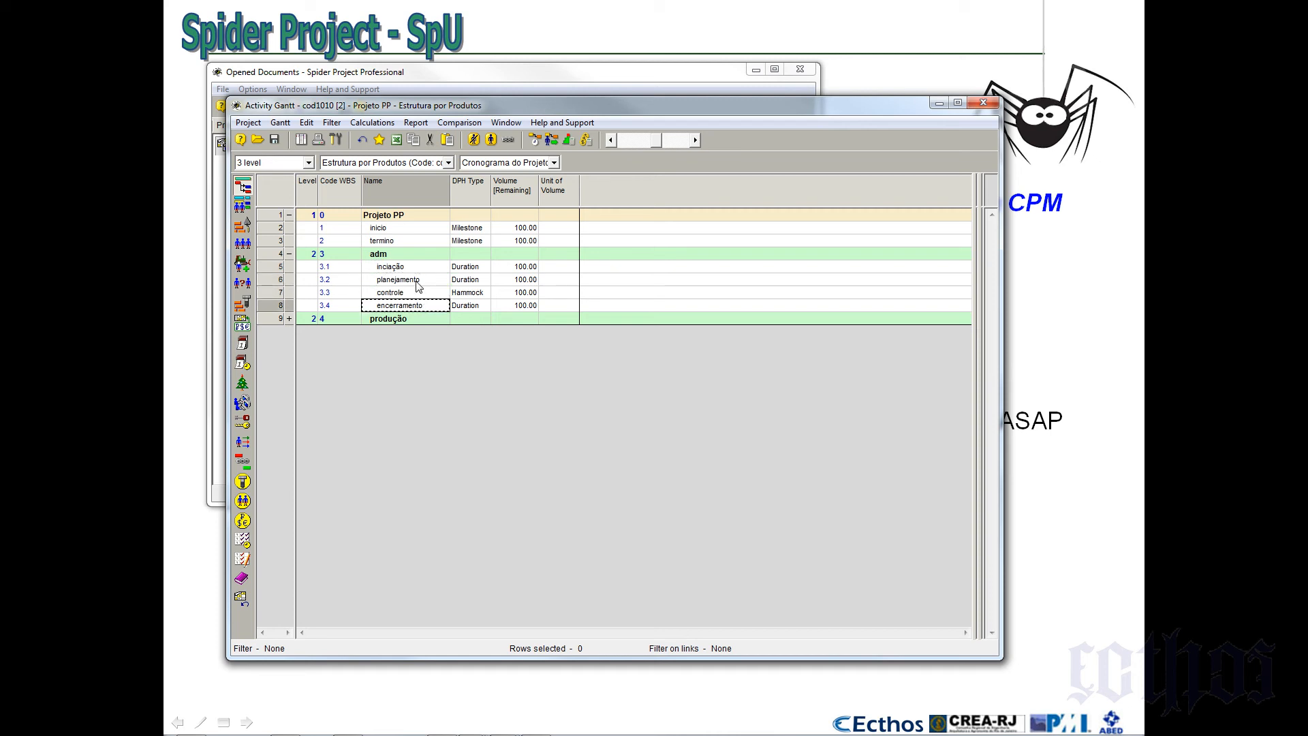
{"action": "left_click", "coordinate": [417, 269]}
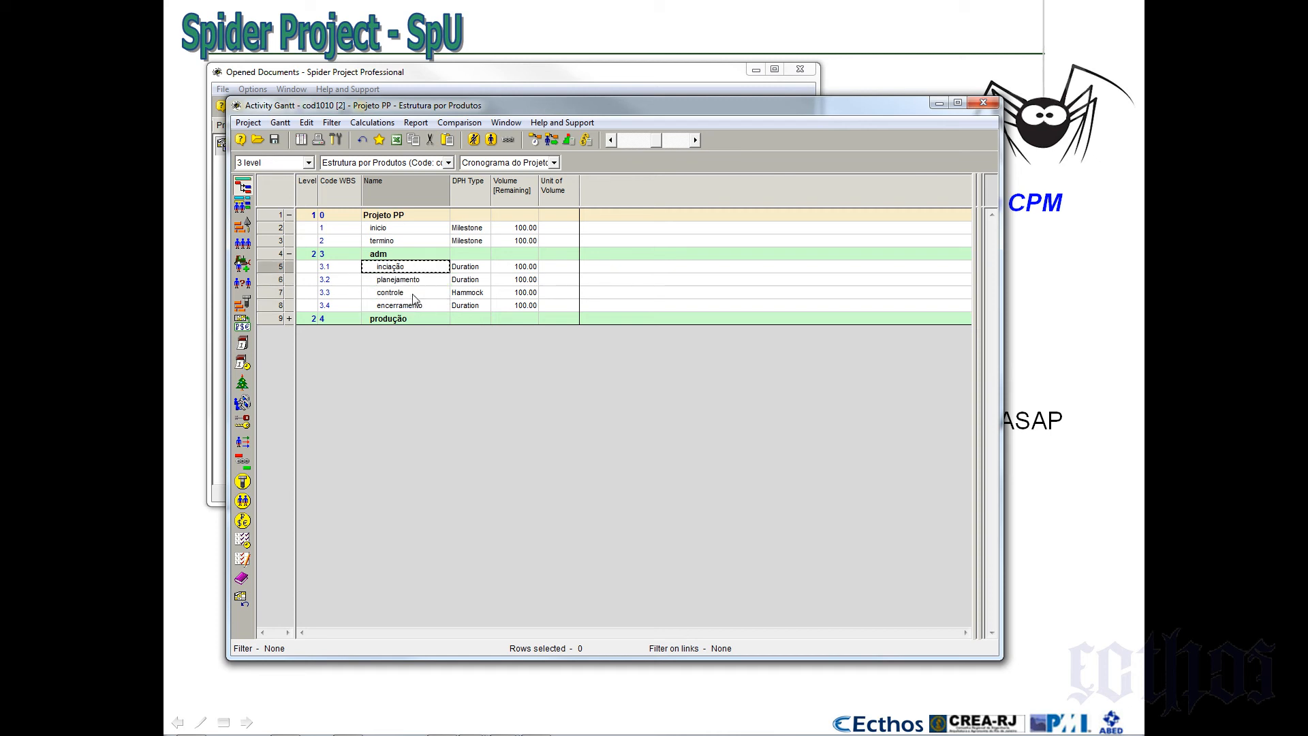
{"action": "left_click", "coordinate": [416, 306]}
{"action": "left_click", "coordinate": [410, 231]}
{"action": "left_click", "coordinate": [413, 242]}
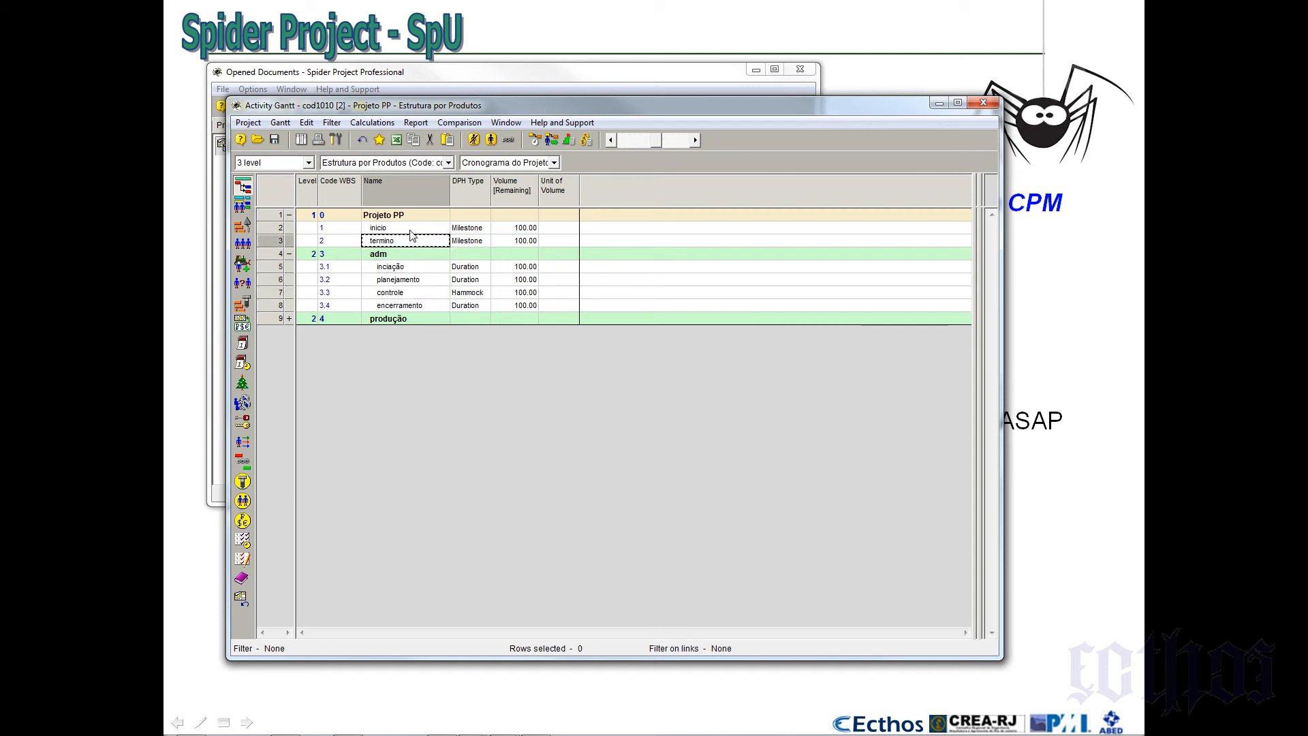
{"action": "left_click", "coordinate": [411, 230]}
{"action": "left_click", "coordinate": [412, 242]}
{"action": "left_click", "coordinate": [289, 318]}
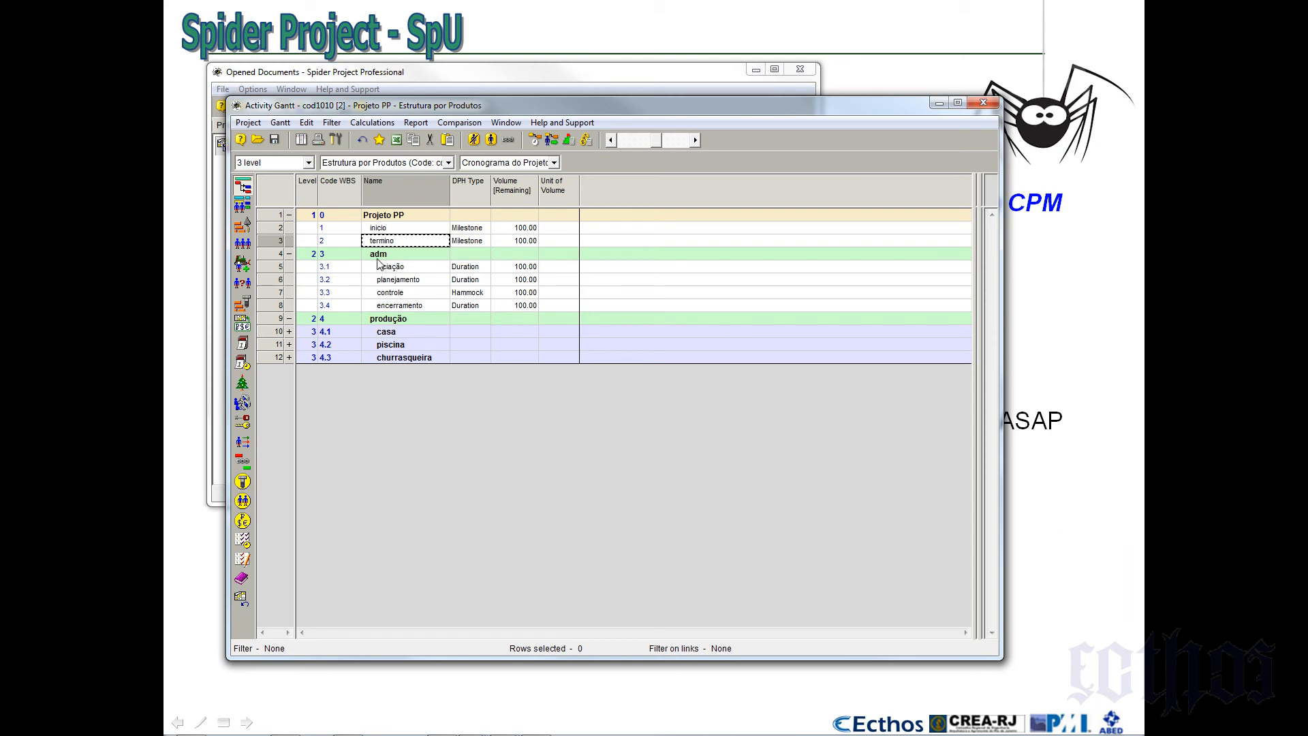
Create two new subphases under the adm phase through its properties
{"action": "left_click", "coordinate": [278, 262]}
{"action": "double_click", "coordinate": [277, 259]}
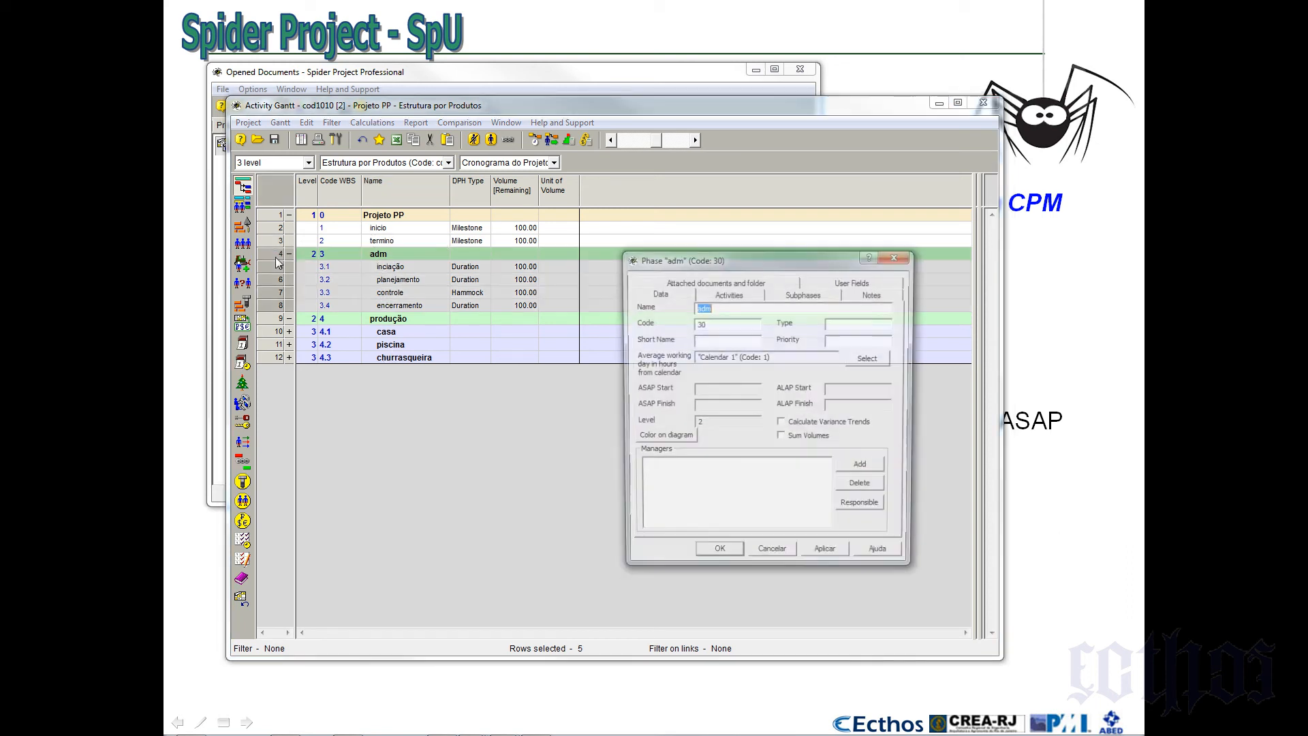
{"action": "left_click", "coordinate": [802, 294]}
{"action": "left_click", "coordinate": [867, 326]}
{"action": "left_click", "coordinate": [867, 326]}
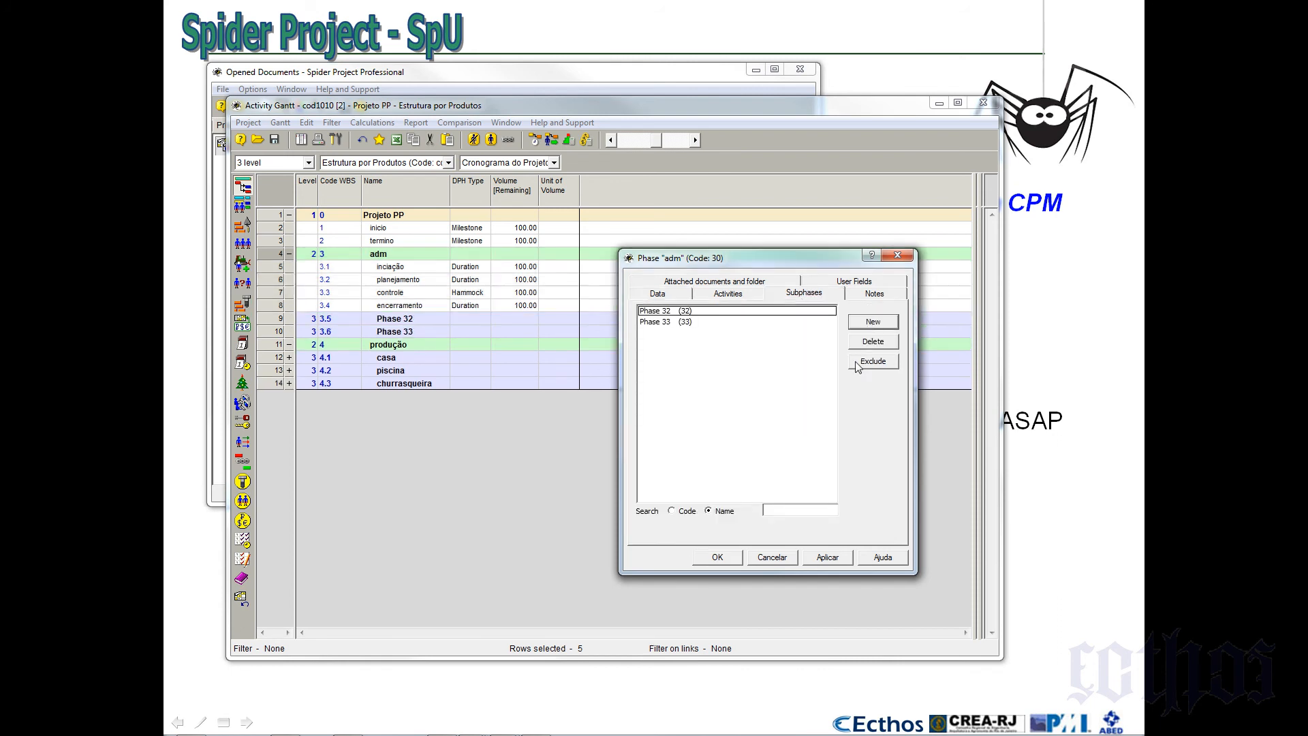
{"action": "left_click", "coordinate": [716, 557]}
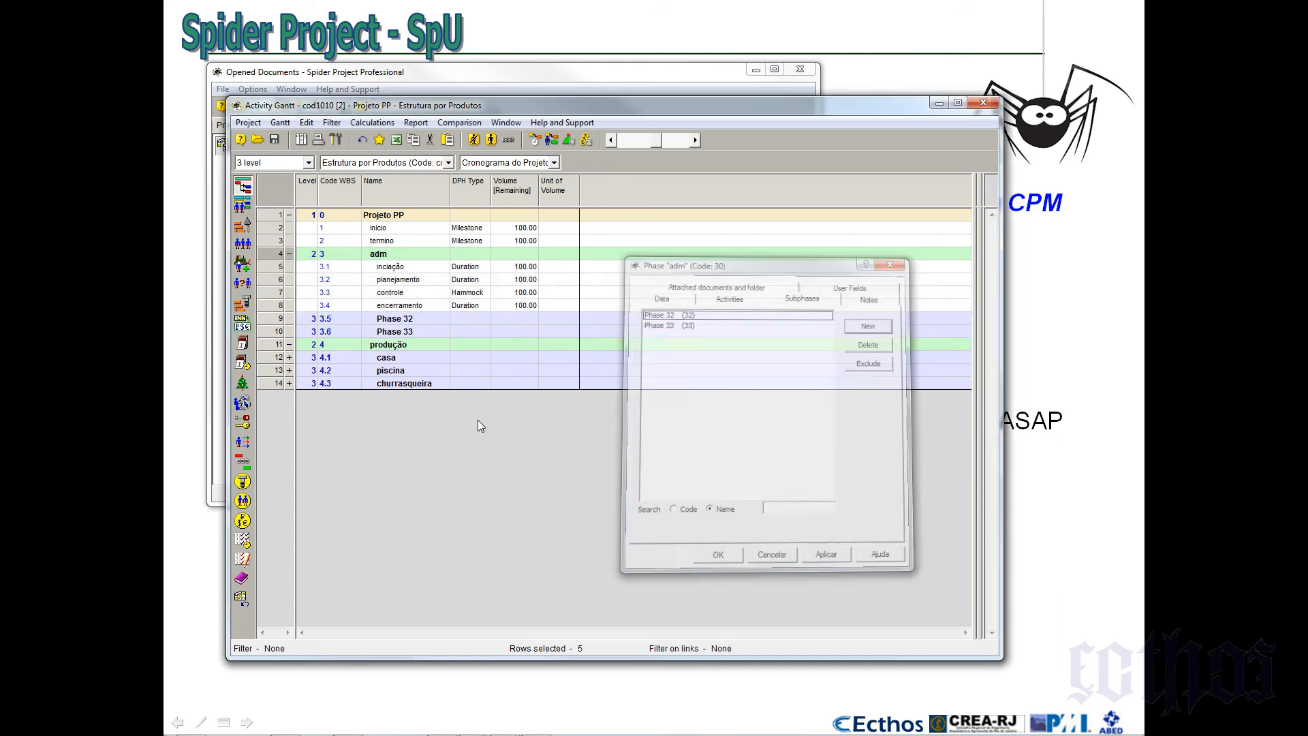
Rename the two new adm subphases to planejamento and execução
{"action": "left_click", "coordinate": [408, 322]}
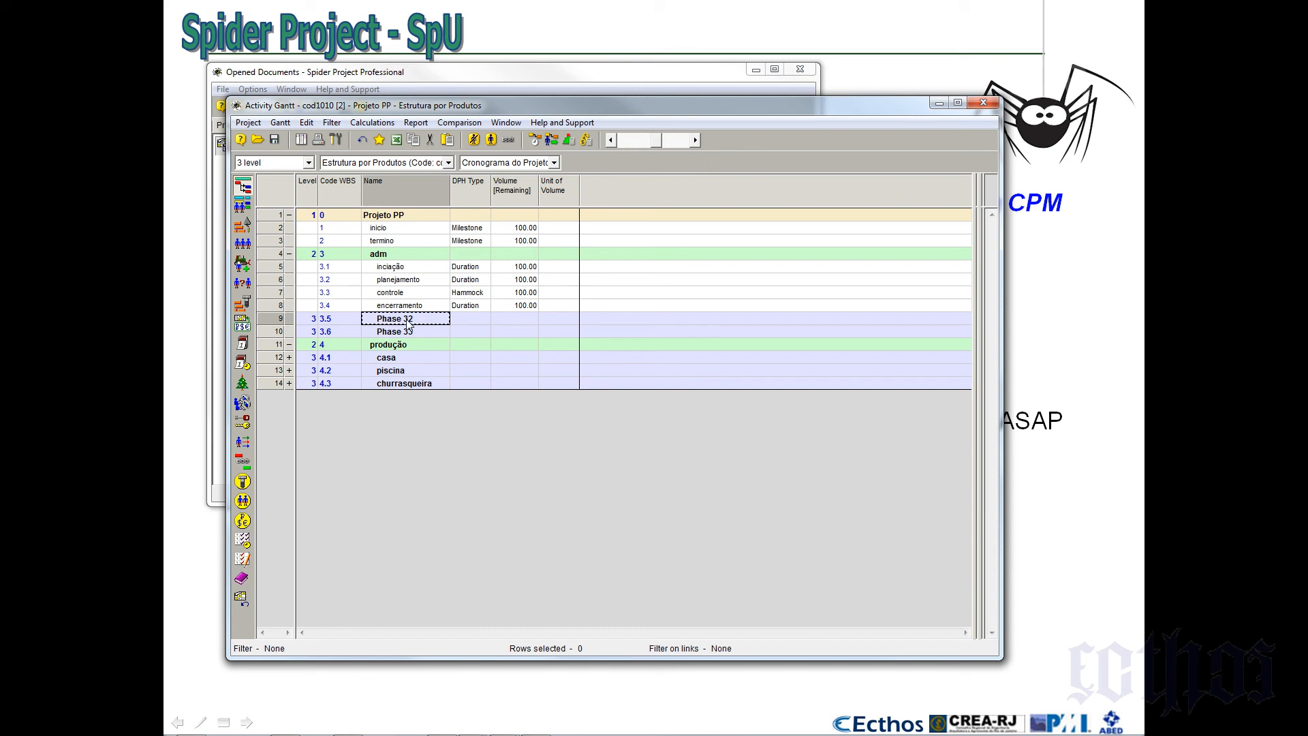
{"action": "type", "text": "primei"}
{"action": "key", "text": "BackSpace"}
{"action": "key", "text": "BackSpace"}
{"action": "key", "text": "BackSpace"}
{"action": "key", "text": "BackSpace"}
{"action": "key", "text": "BackSpace"}
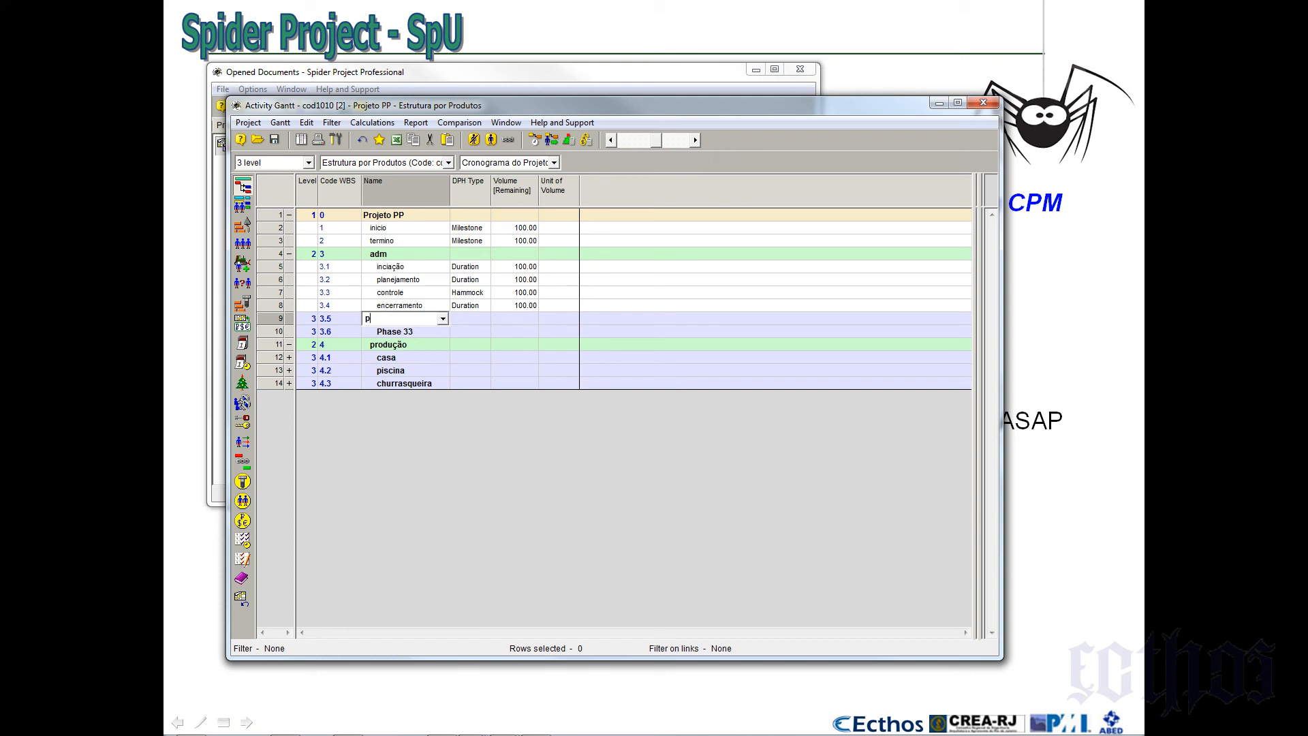
{"action": "type", "text": "lanejamento"}
{"action": "key", "text": "Return"}
{"action": "type", "text": "execução"}
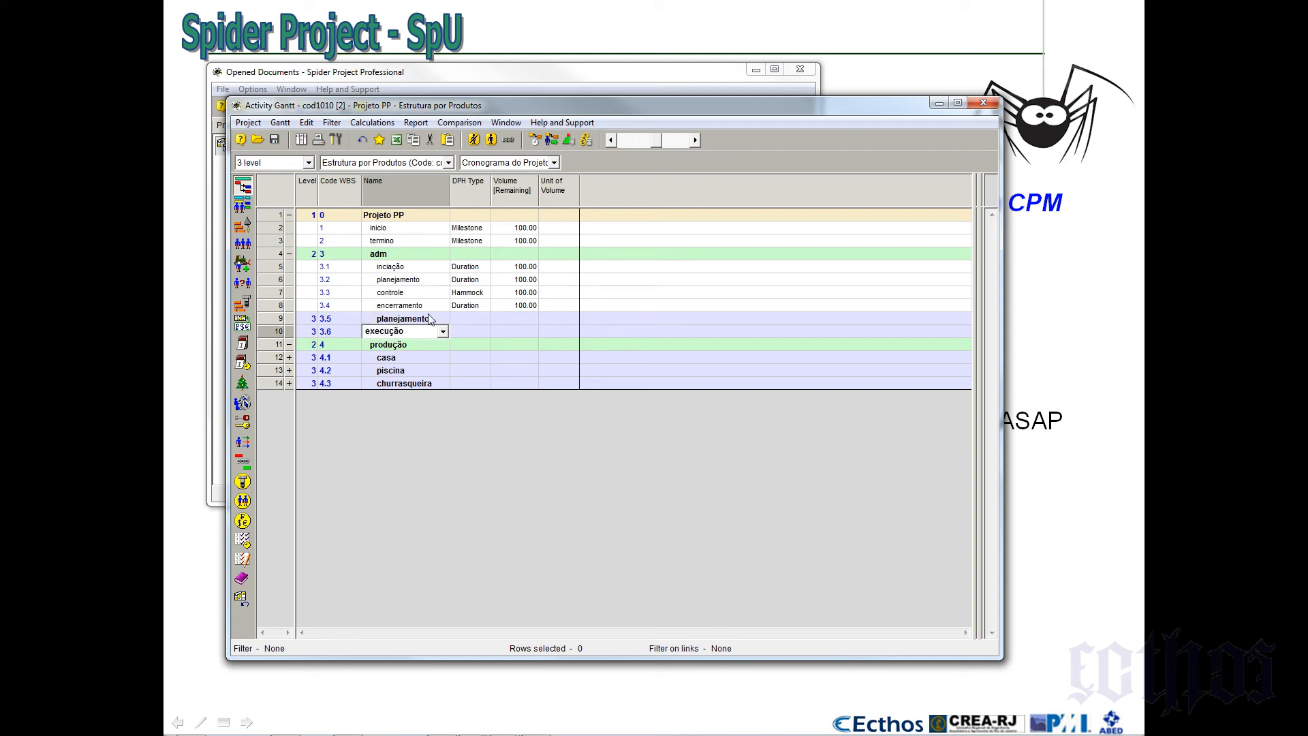
{"action": "left_click", "coordinate": [402, 293]}
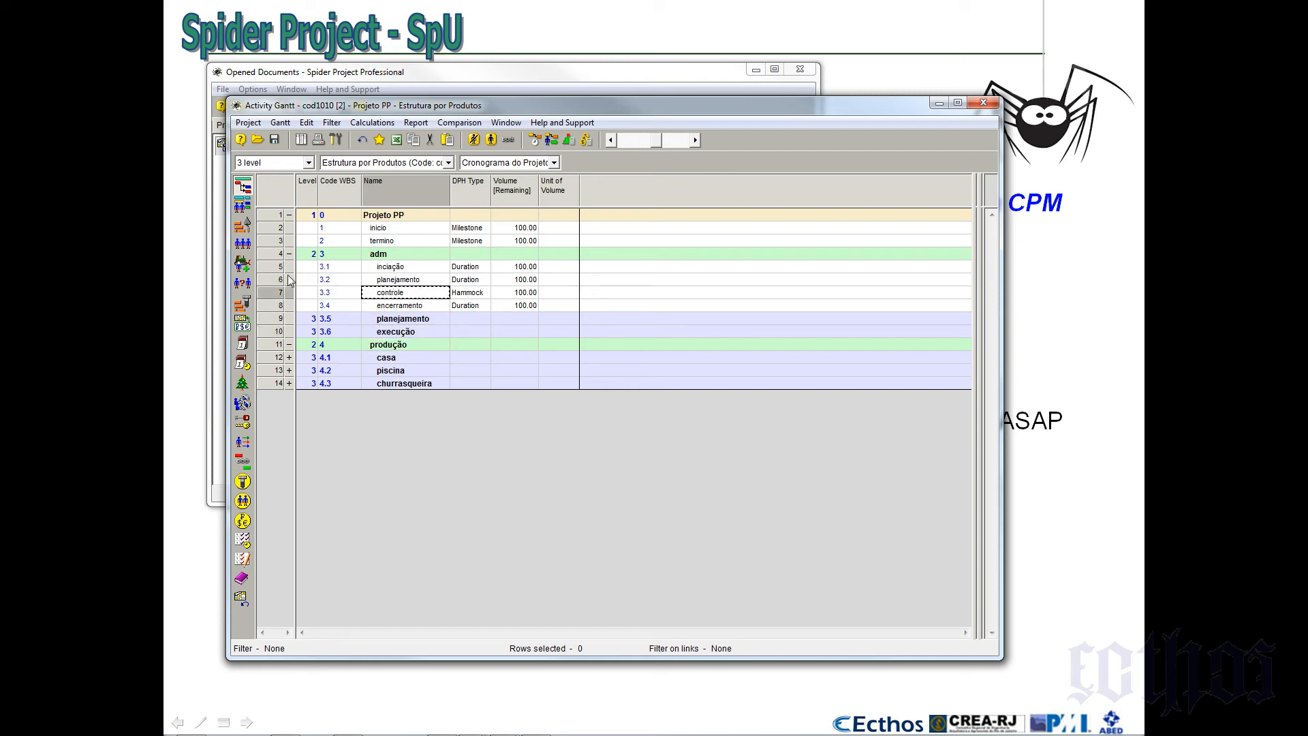
Move the inciação and planejamento activities into the planejamento subphase of adm
{"action": "left_click_drag", "start_coordinate": [279, 268], "coordinate": [276, 285]}
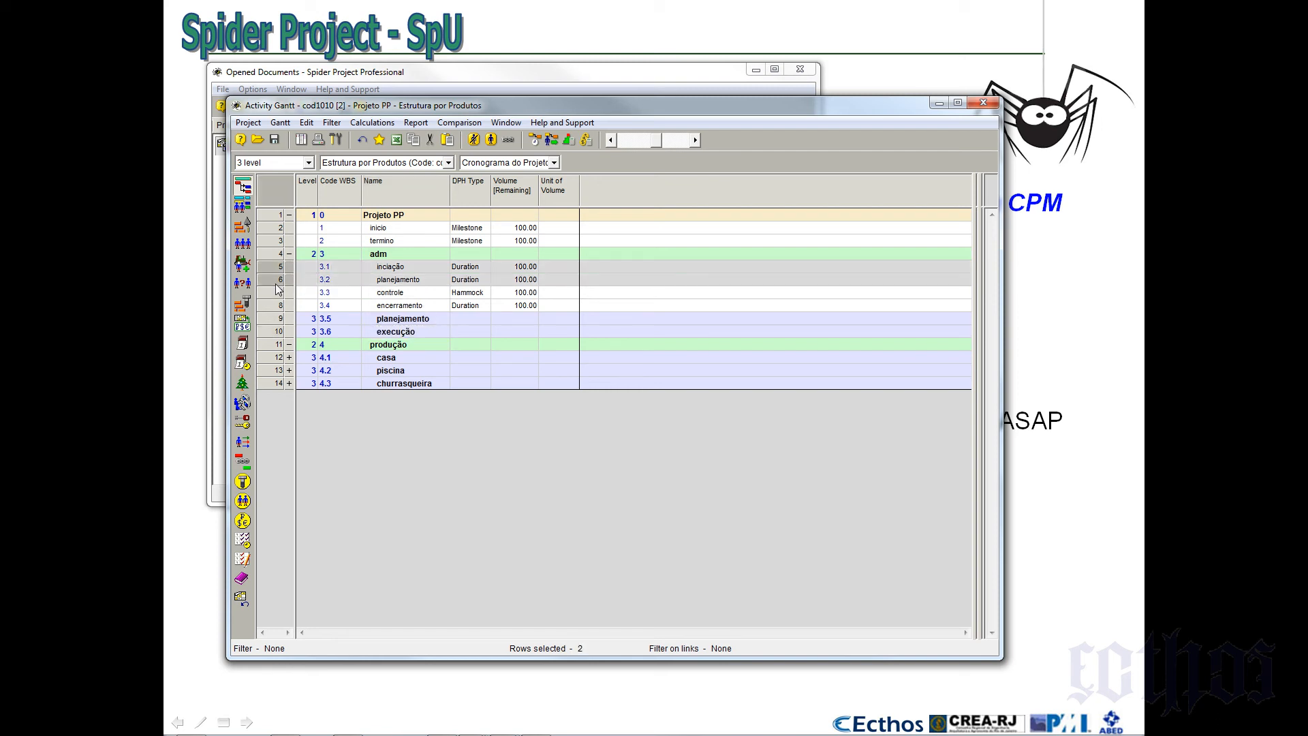
{"action": "left_click", "coordinate": [279, 322]}
{"action": "key", "text": "ctrl+v"}
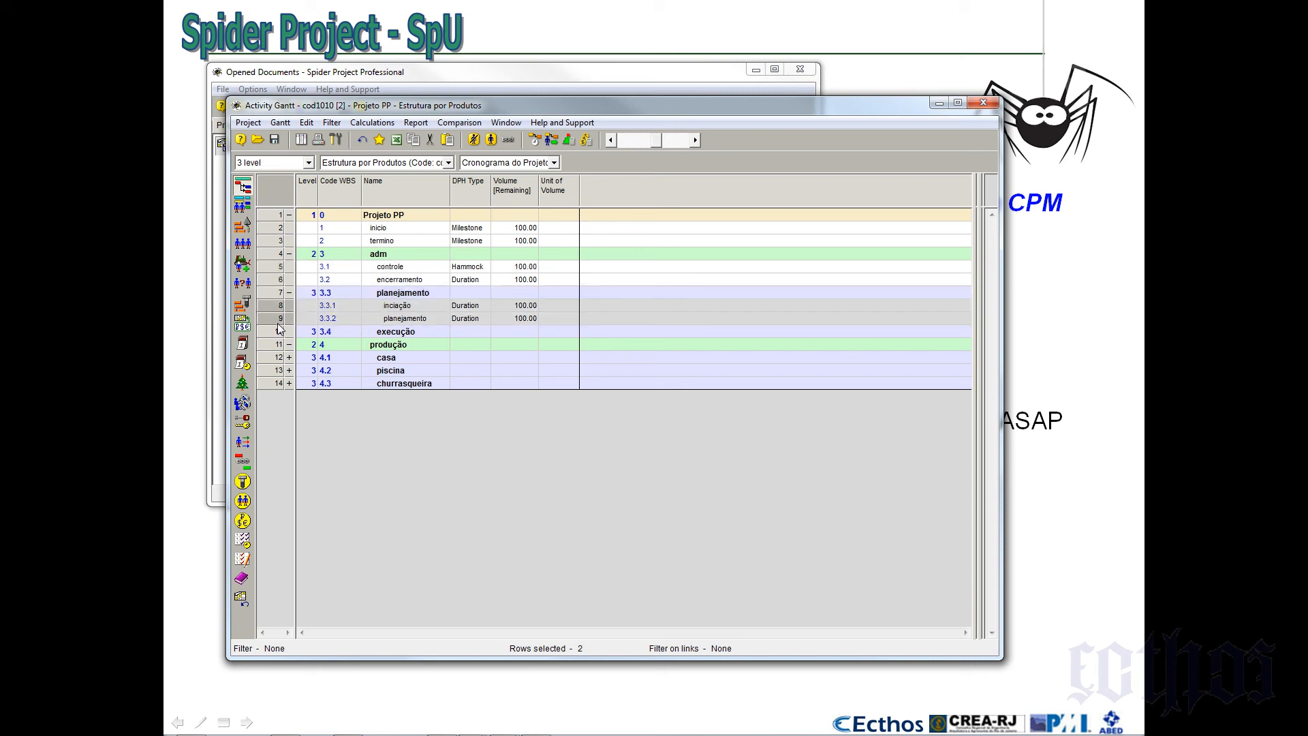
Move the controle and encerramento activities into the execução subphase, and collapse both adm subphases
{"action": "left_click", "coordinate": [270, 268]}
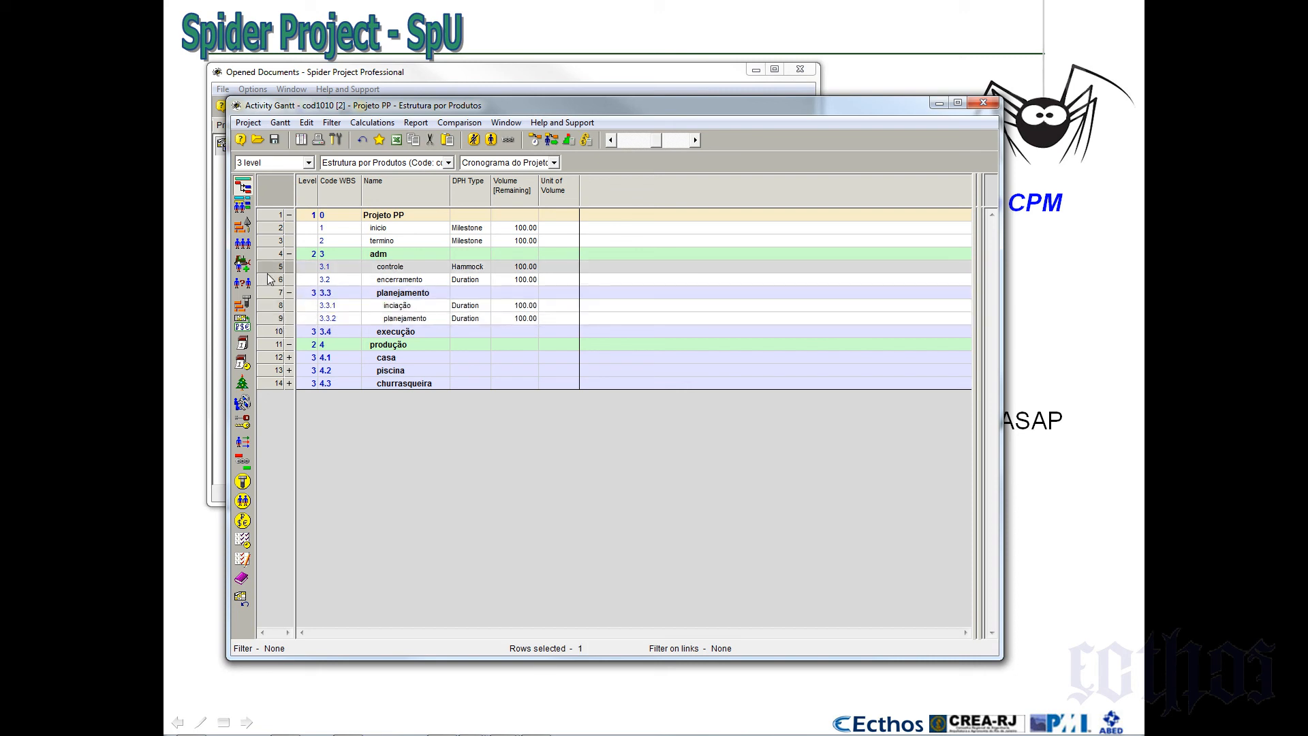
{"action": "left_click", "coordinate": [271, 280]}
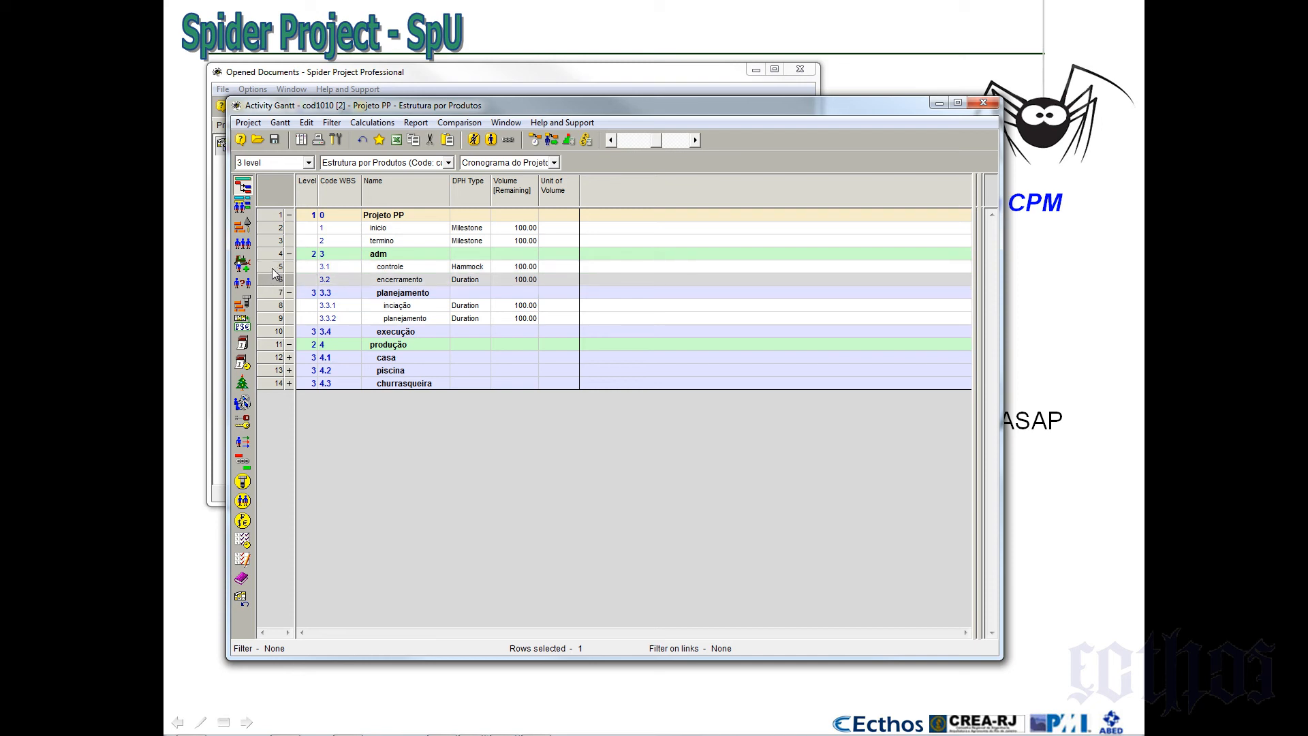
{"action": "left_click", "coordinate": [273, 269]}
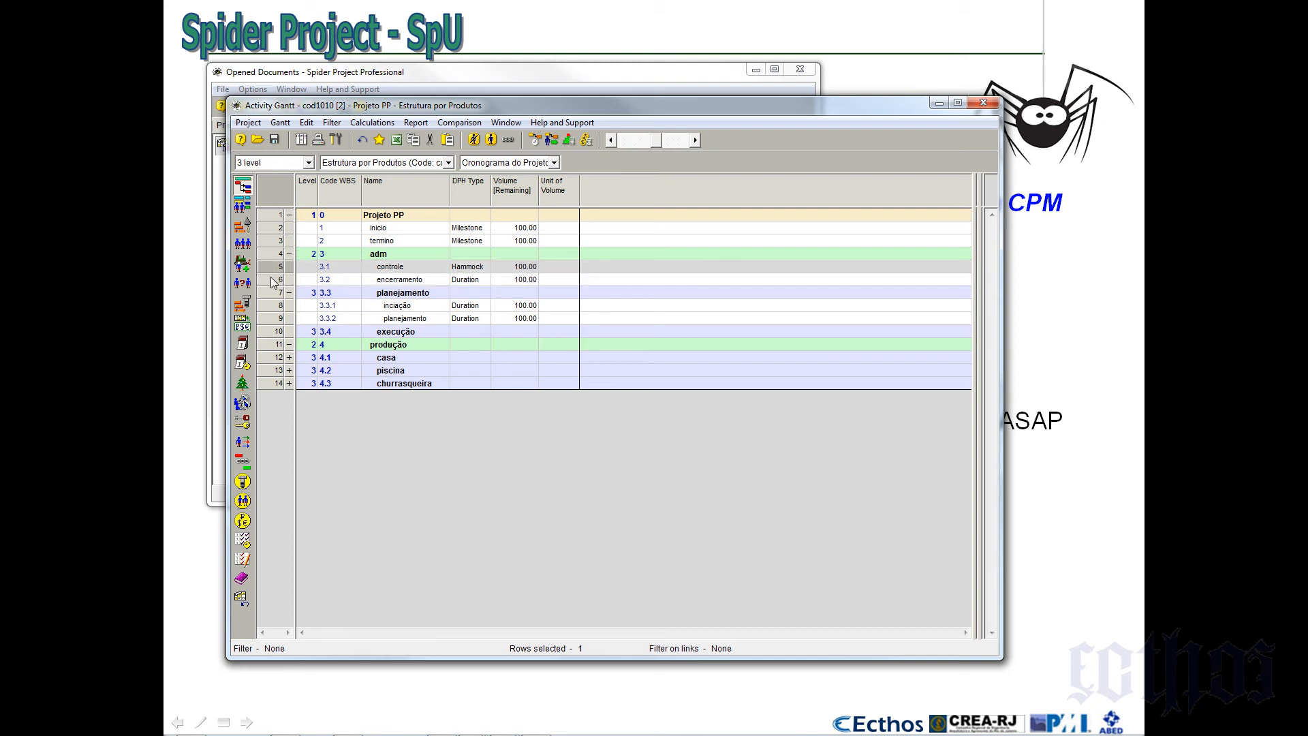
{"action": "left_click", "coordinate": [271, 279], "text": "shift"}
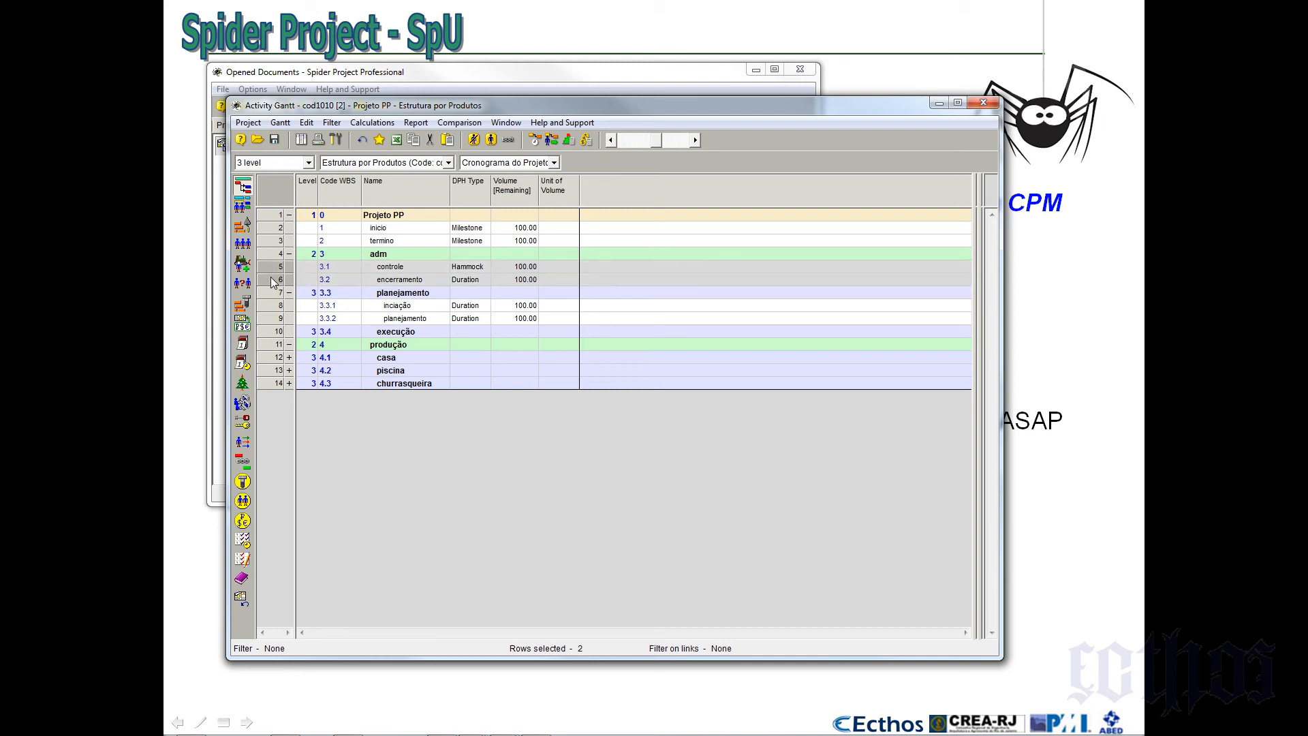
{"action": "left_click", "coordinate": [278, 333]}
{"action": "key", "text": "ctrl+v"}
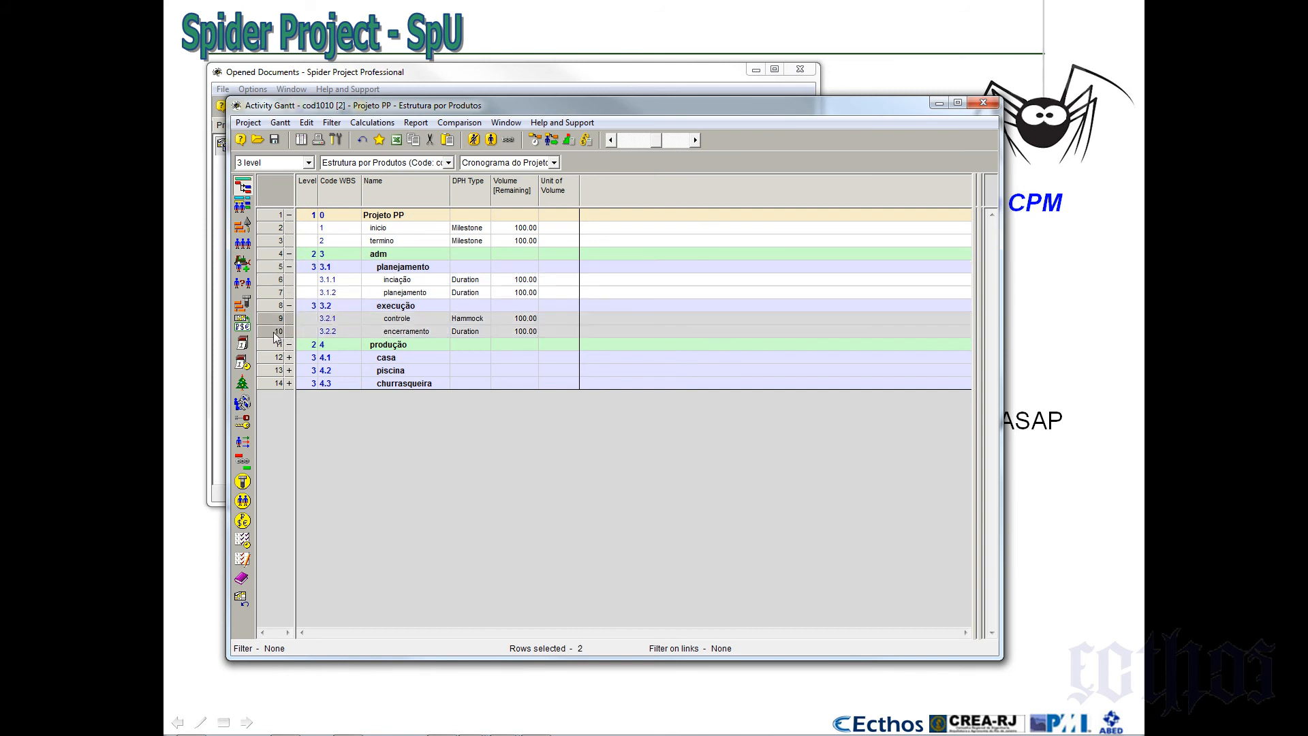
{"action": "left_click", "coordinate": [289, 306]}
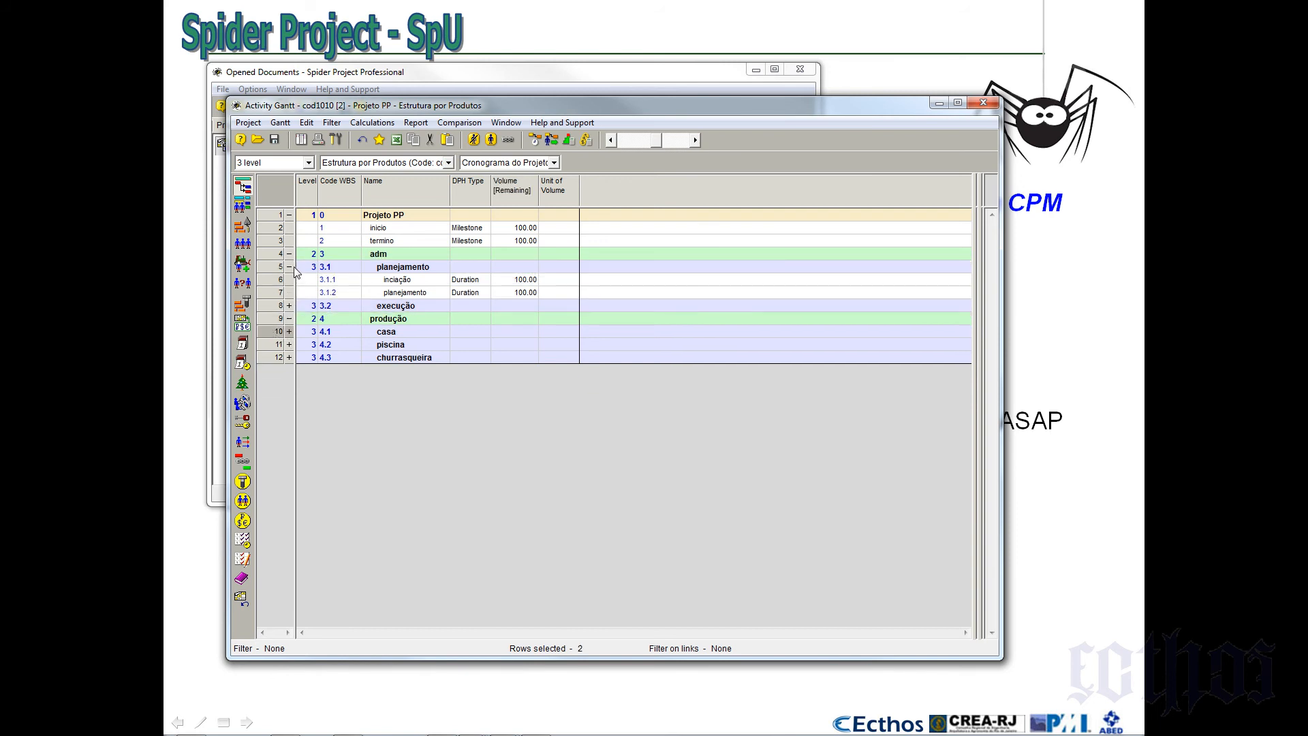
{"action": "left_click", "coordinate": [288, 266]}
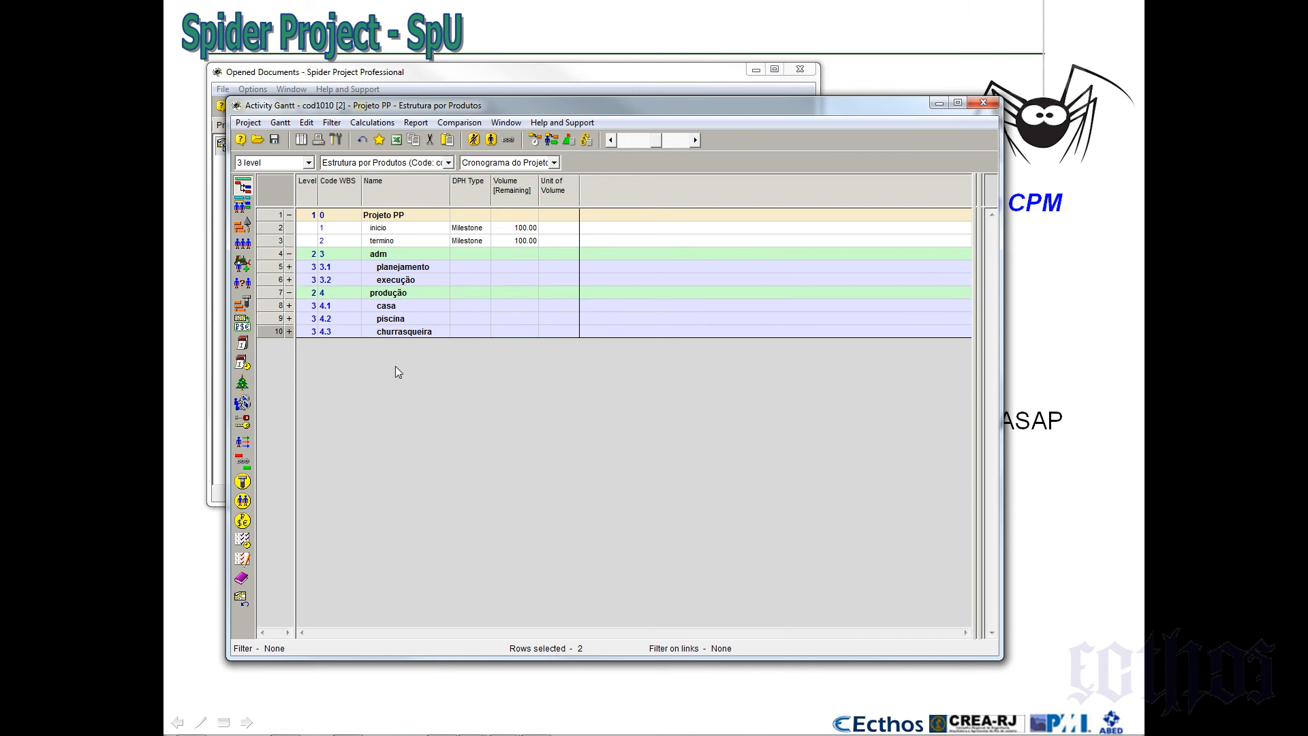
Expand the churrasqueira, piscina and casa subphases of produção, plus Chao and its contra piso level within casa
{"action": "left_click", "coordinate": [289, 332]}
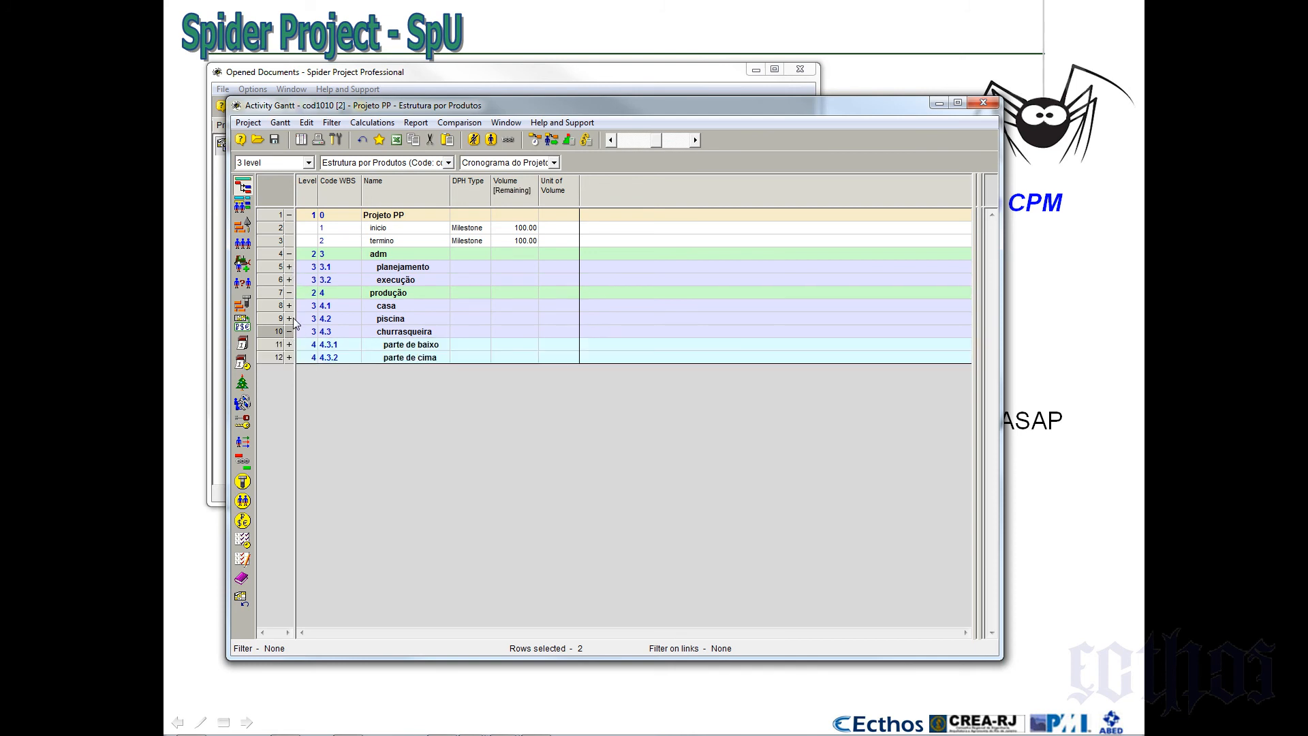
{"action": "left_click", "coordinate": [289, 318]}
{"action": "left_click", "coordinate": [289, 305]}
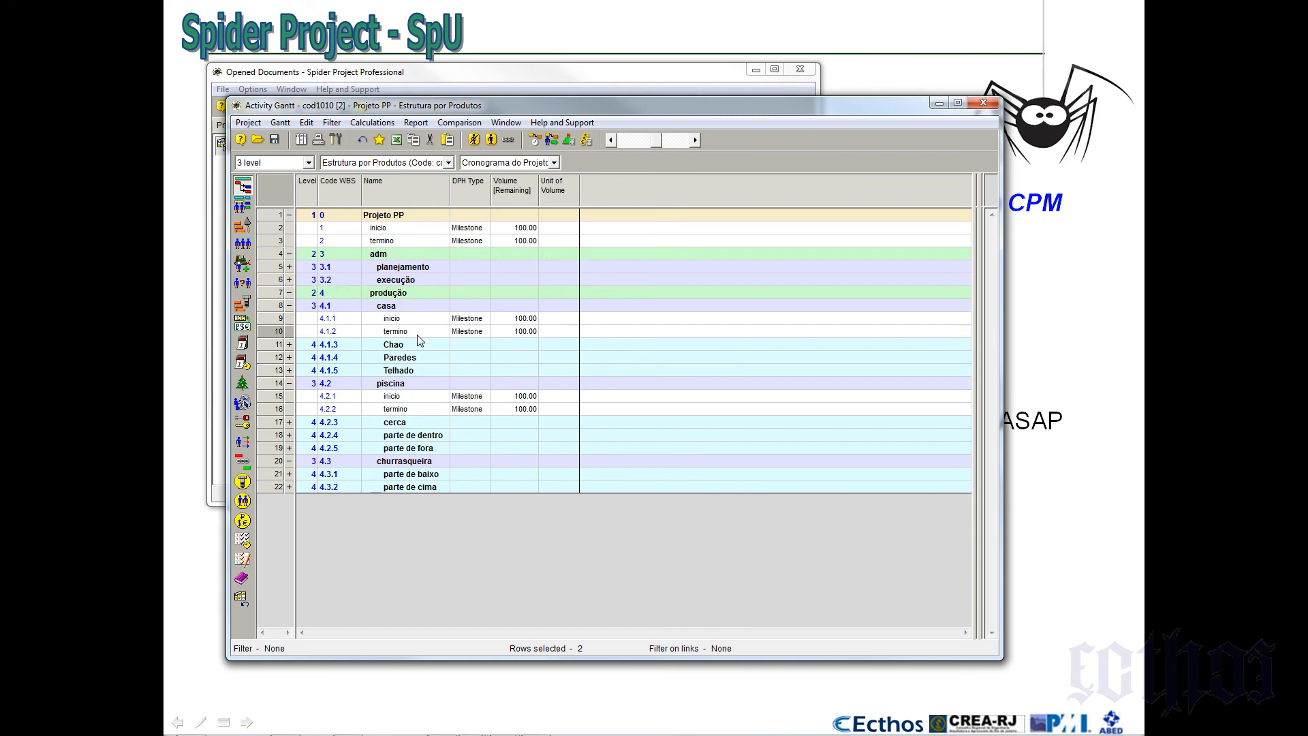
{"action": "left_click", "coordinate": [289, 344]}
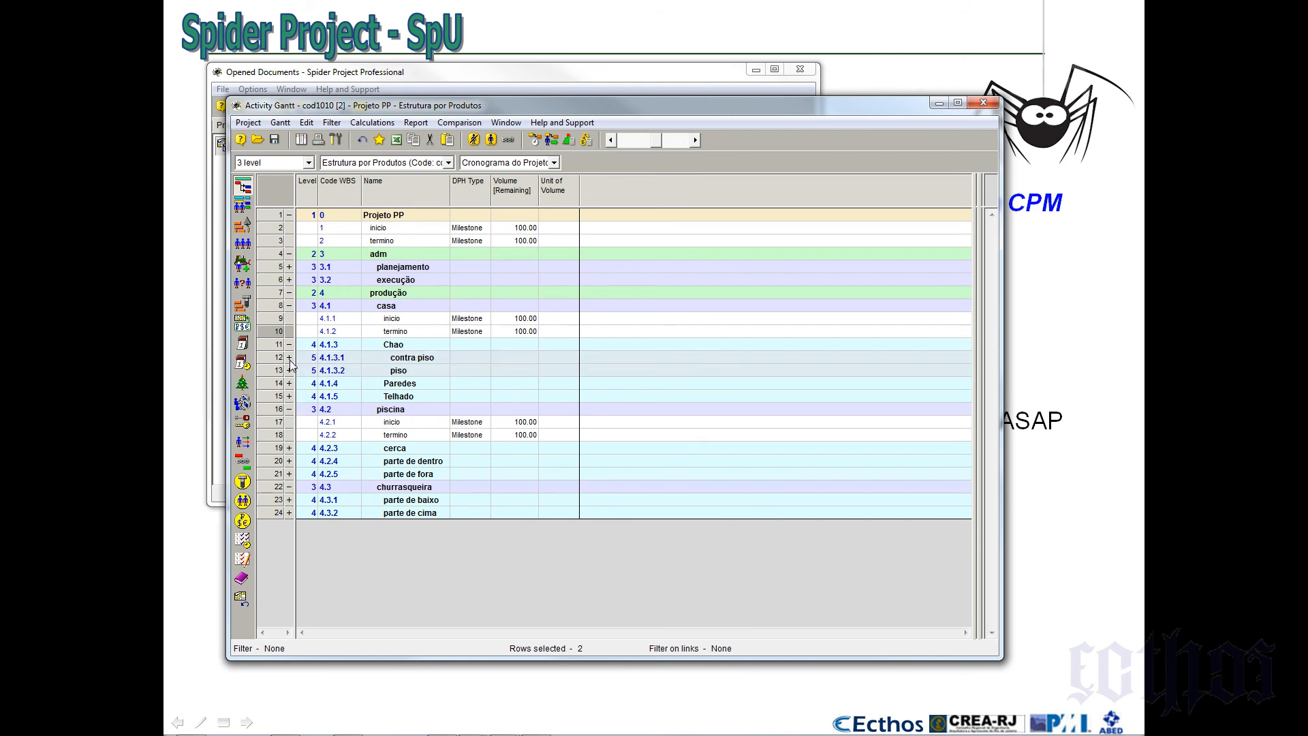
{"action": "left_click", "coordinate": [289, 358]}
Rename Activity 1 under contra piso to "qebrar piso"
{"action": "left_click", "coordinate": [413, 373]}
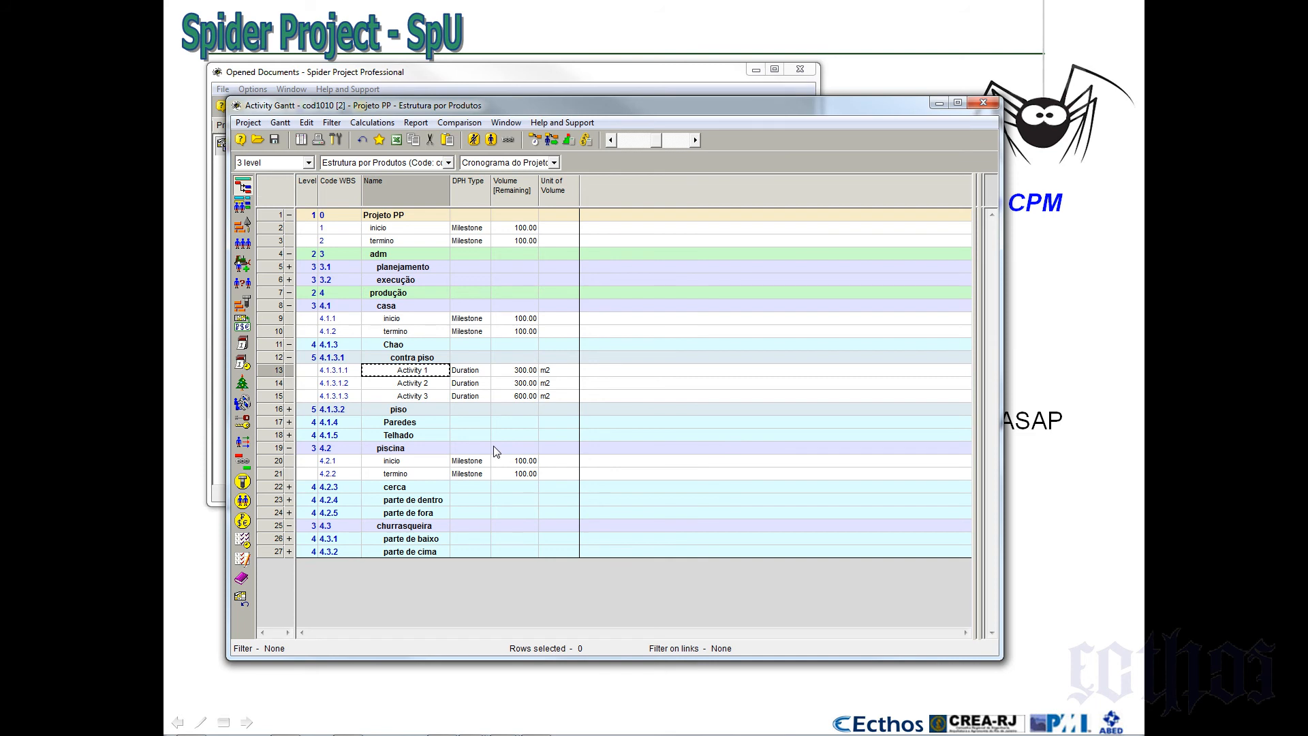
{"action": "type", "text": "colocar"}
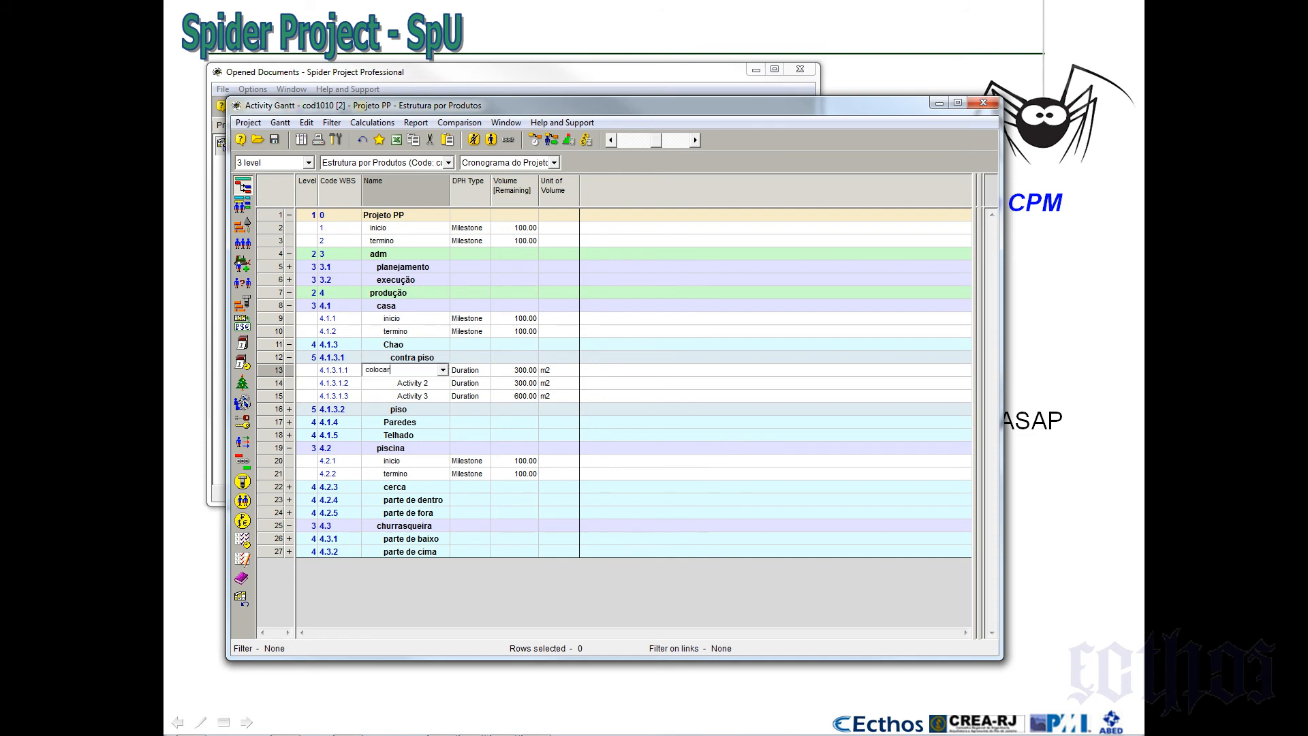
{"action": "key", "text": "Return"}
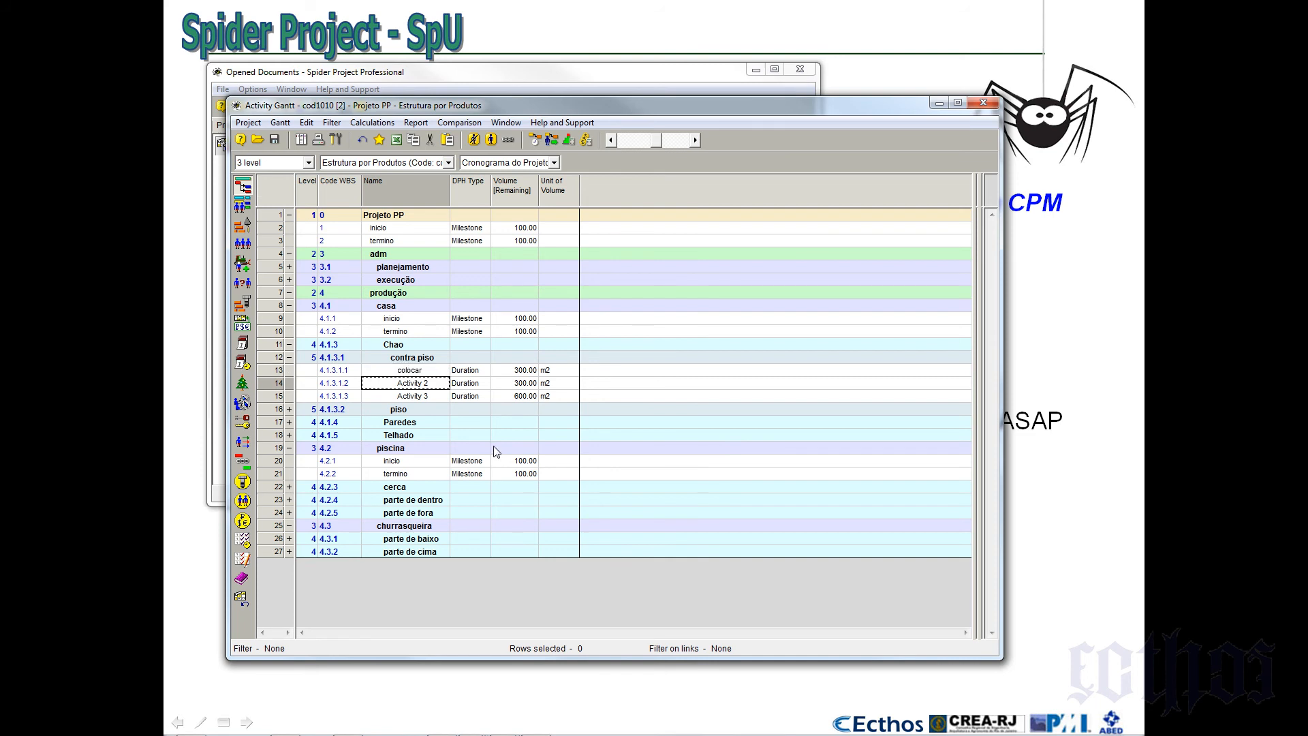
{"action": "key", "text": "Up"}
{"action": "type", "text": "qeb"}
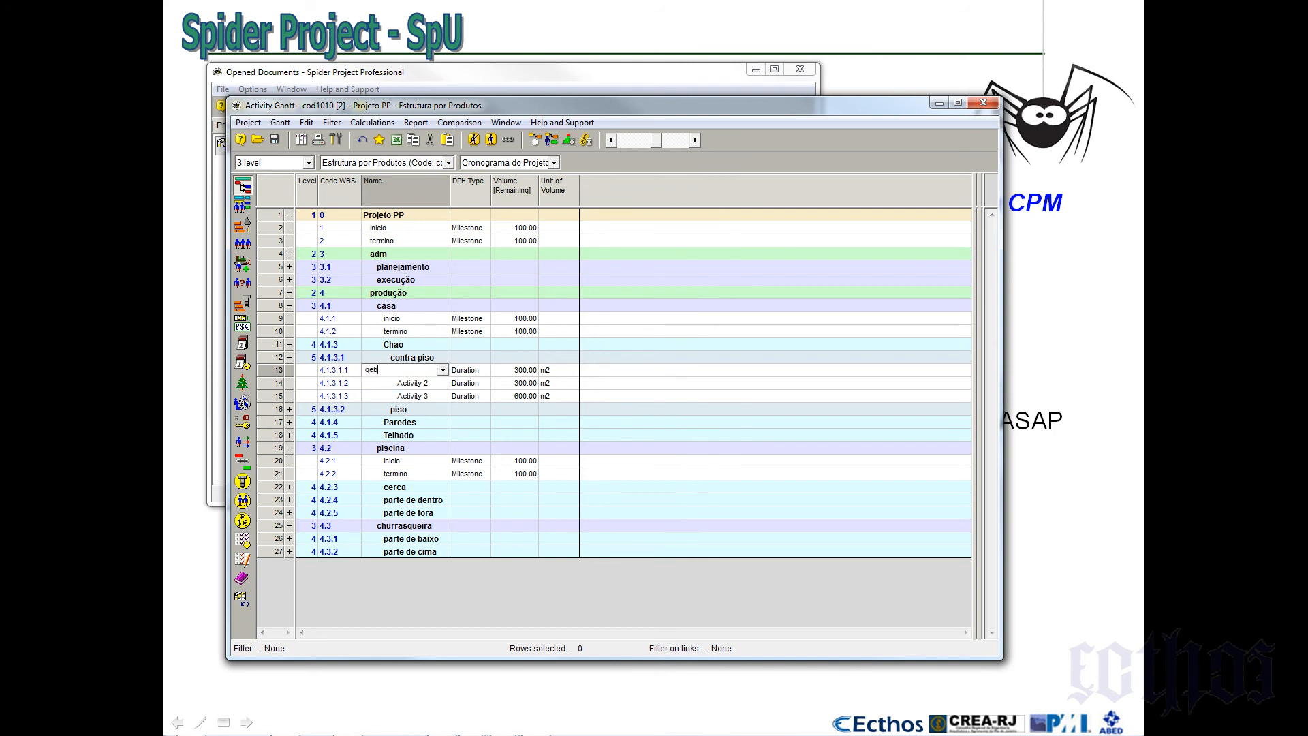
{"action": "type", "text": "rar piso"}
{"action": "key", "text": "Return"}
Rename Activity 2 and Activity 3 under contra piso to "limpar local" and "colocar contra piso"
{"action": "type", "text": "l"}
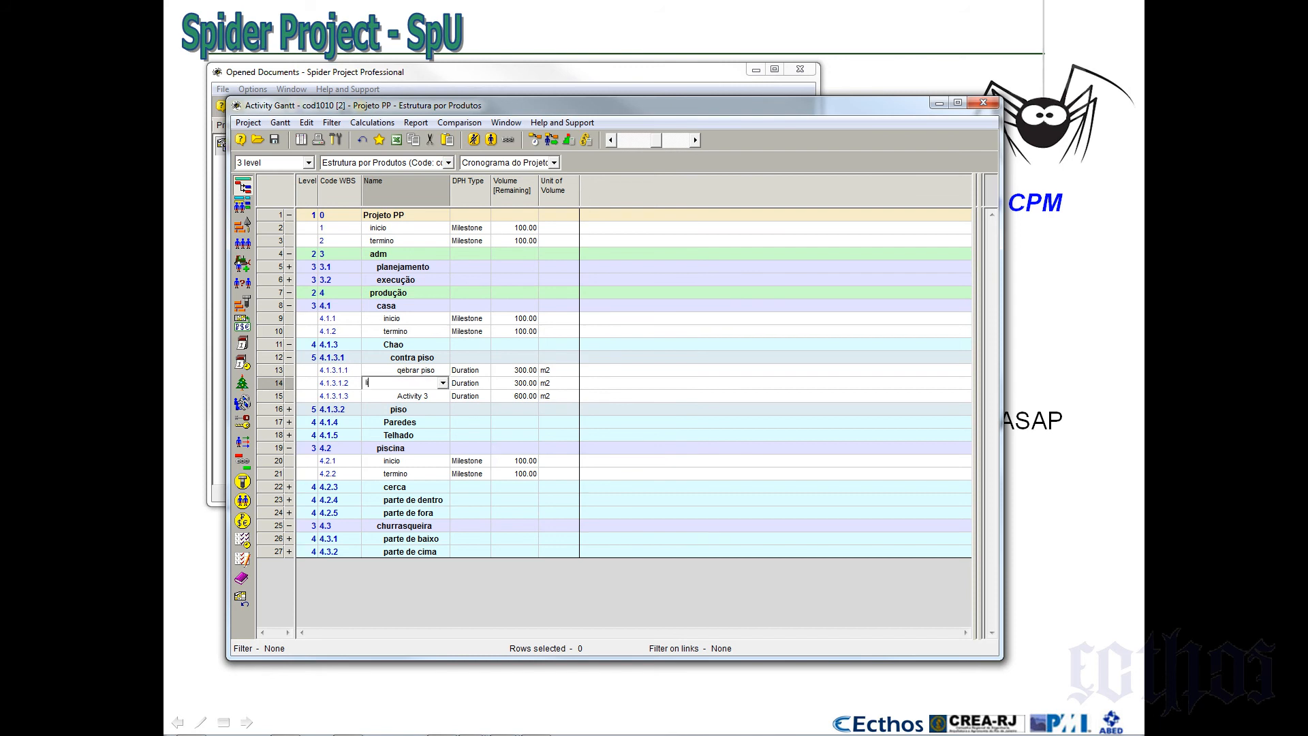
{"action": "type", "text": "impar local"}
{"action": "key", "text": "Return"}
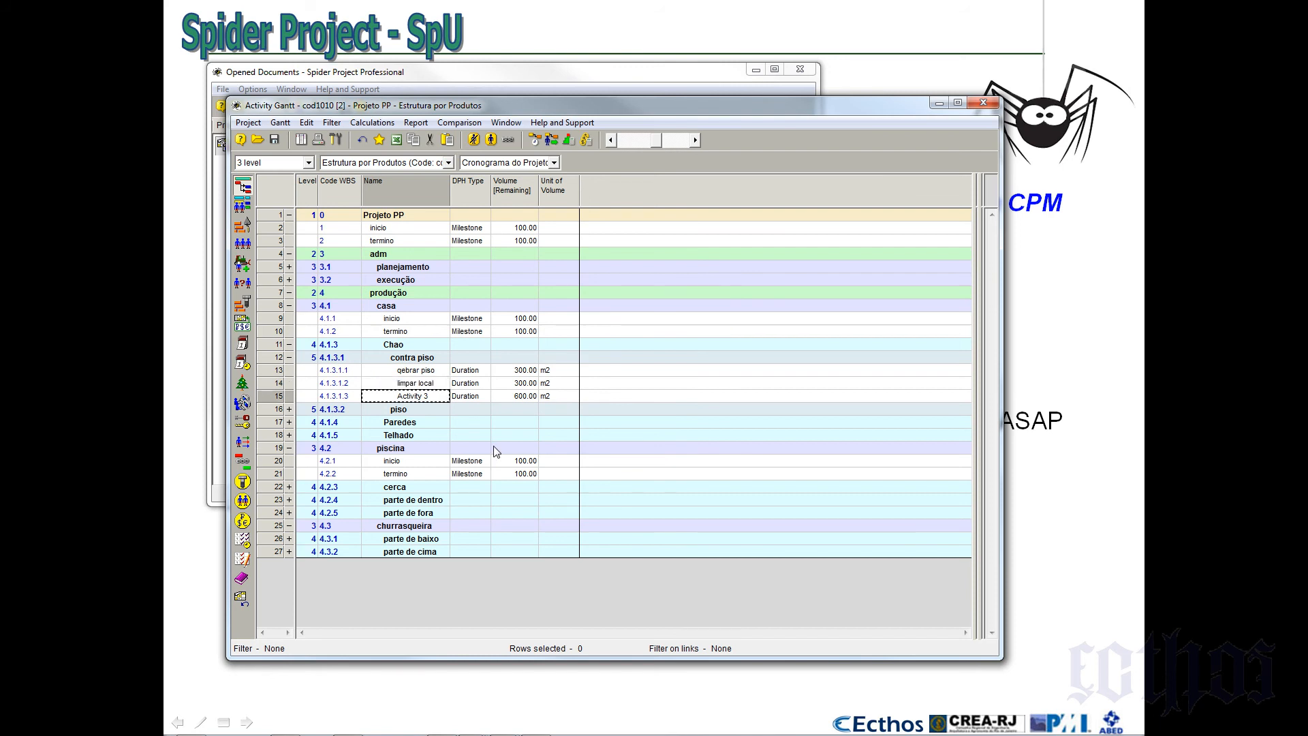
{"action": "type", "text": "colocar contra piso"}
{"action": "left_click", "coordinate": [416, 424]}
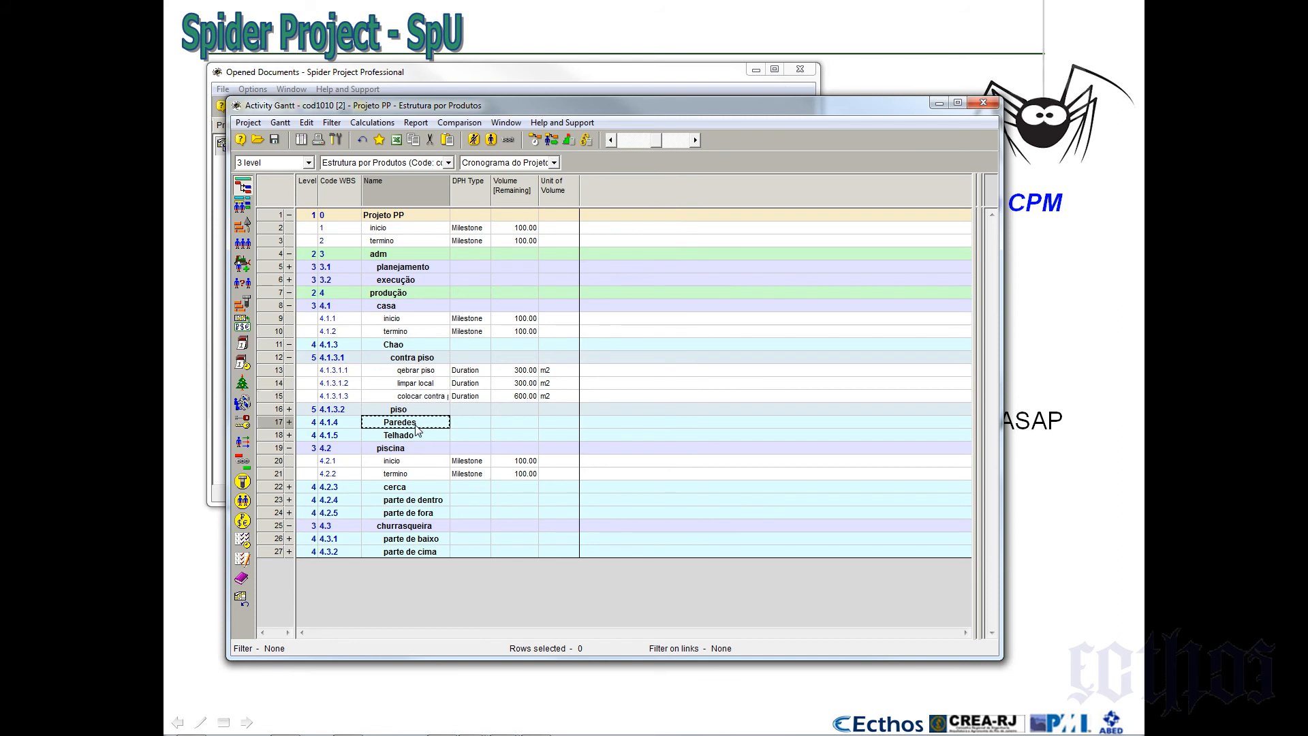
{"action": "left_click", "coordinate": [427, 361]}
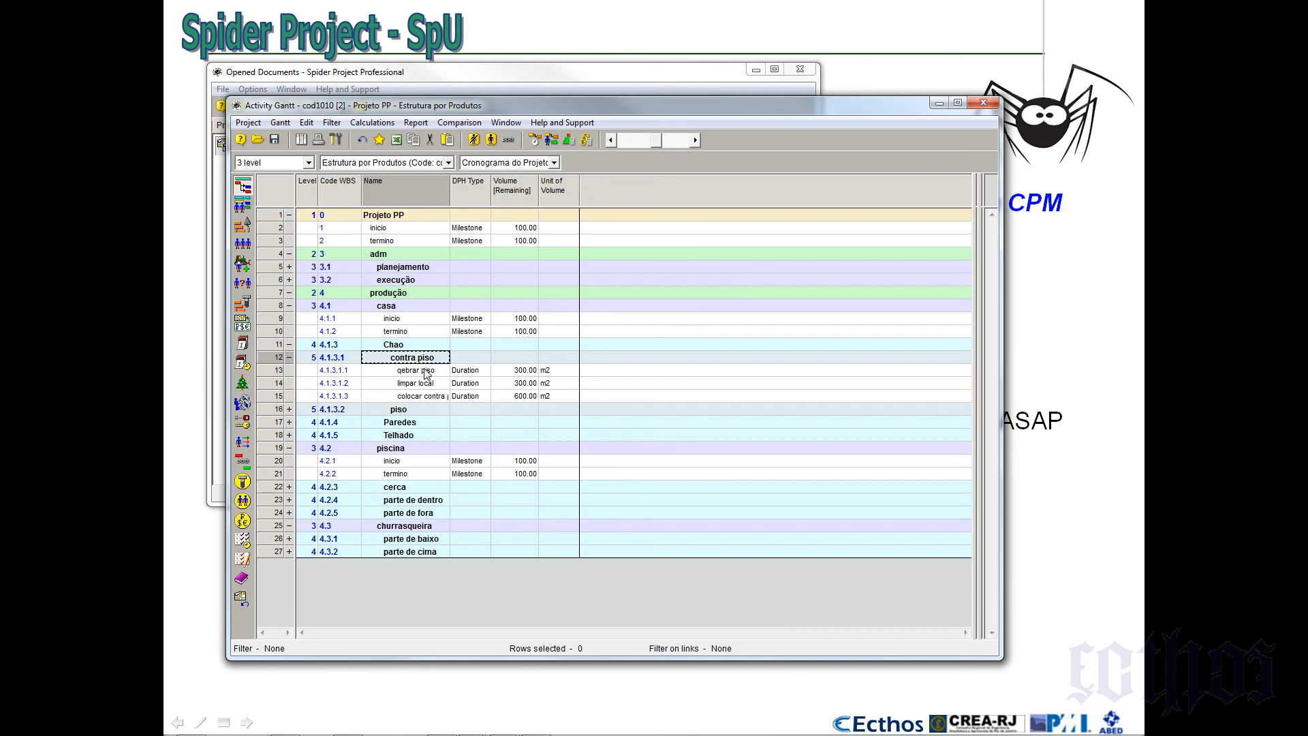
{"action": "left_click", "coordinate": [428, 370]}
{"action": "left_click", "coordinate": [420, 397]}
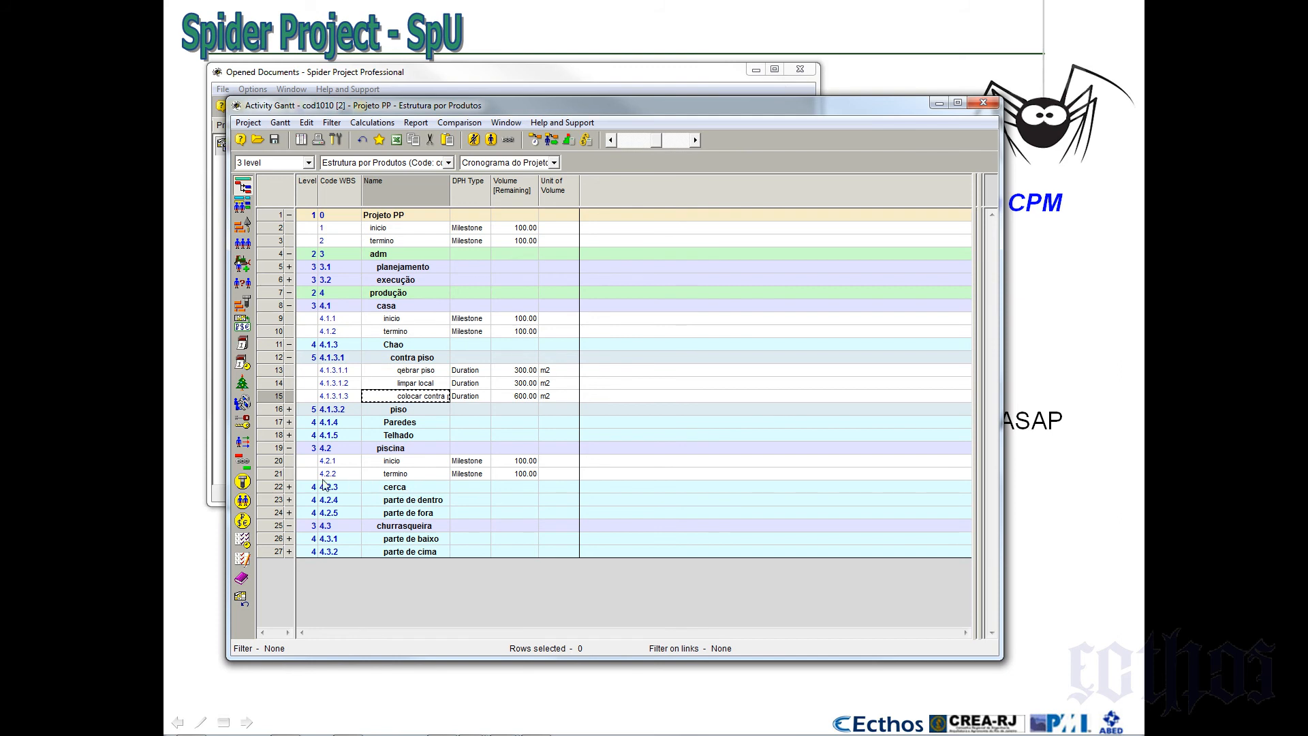
Insert a new activity named "cerca concluida" directly under the cerca phase of piscina
{"action": "left_click", "coordinate": [289, 487]}
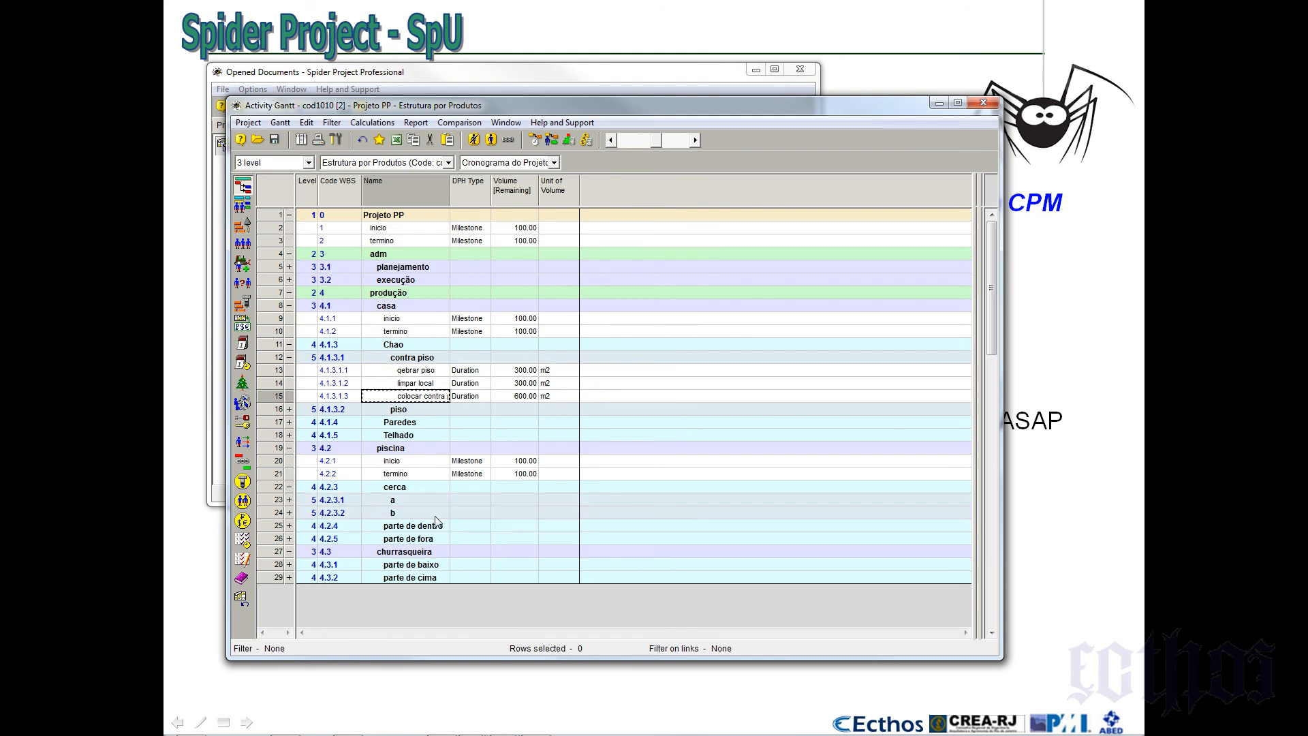
{"action": "left_click", "coordinate": [436, 514]}
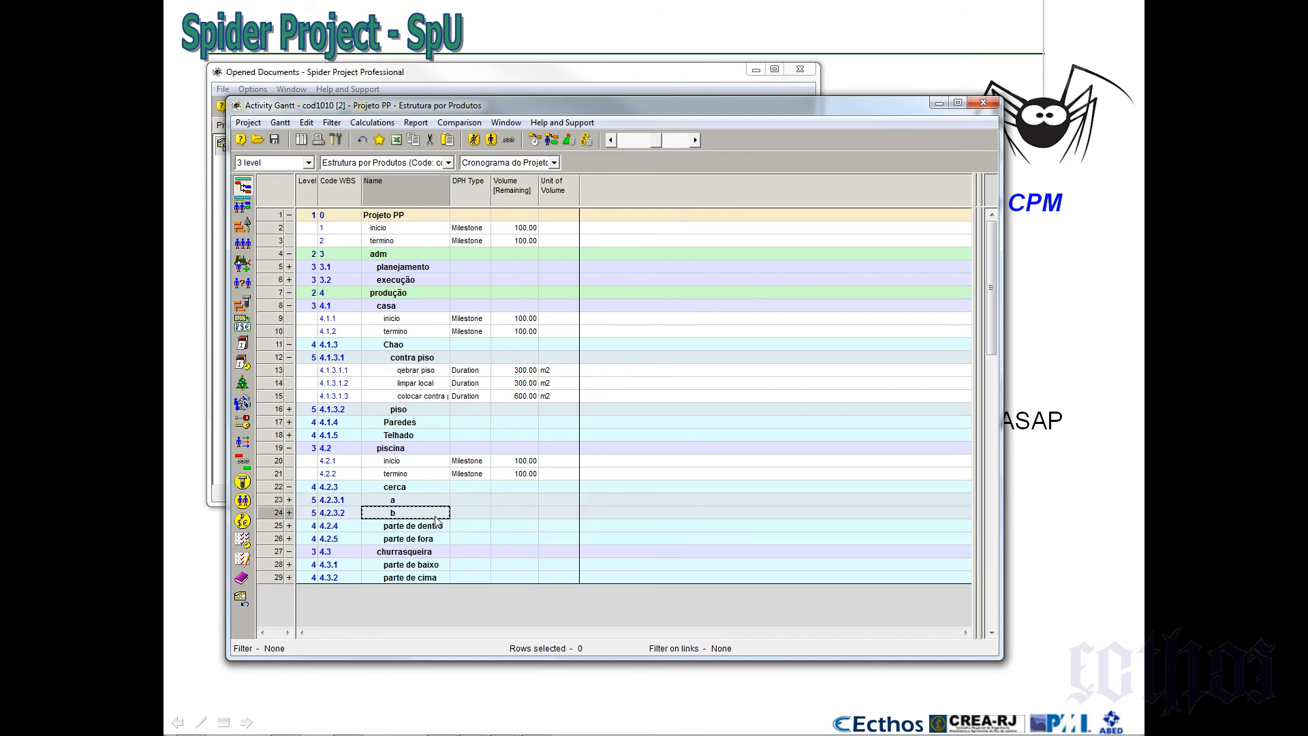
{"action": "left_click", "coordinate": [289, 513]}
{"action": "left_click", "coordinate": [289, 513]}
{"action": "left_click", "coordinate": [414, 490]}
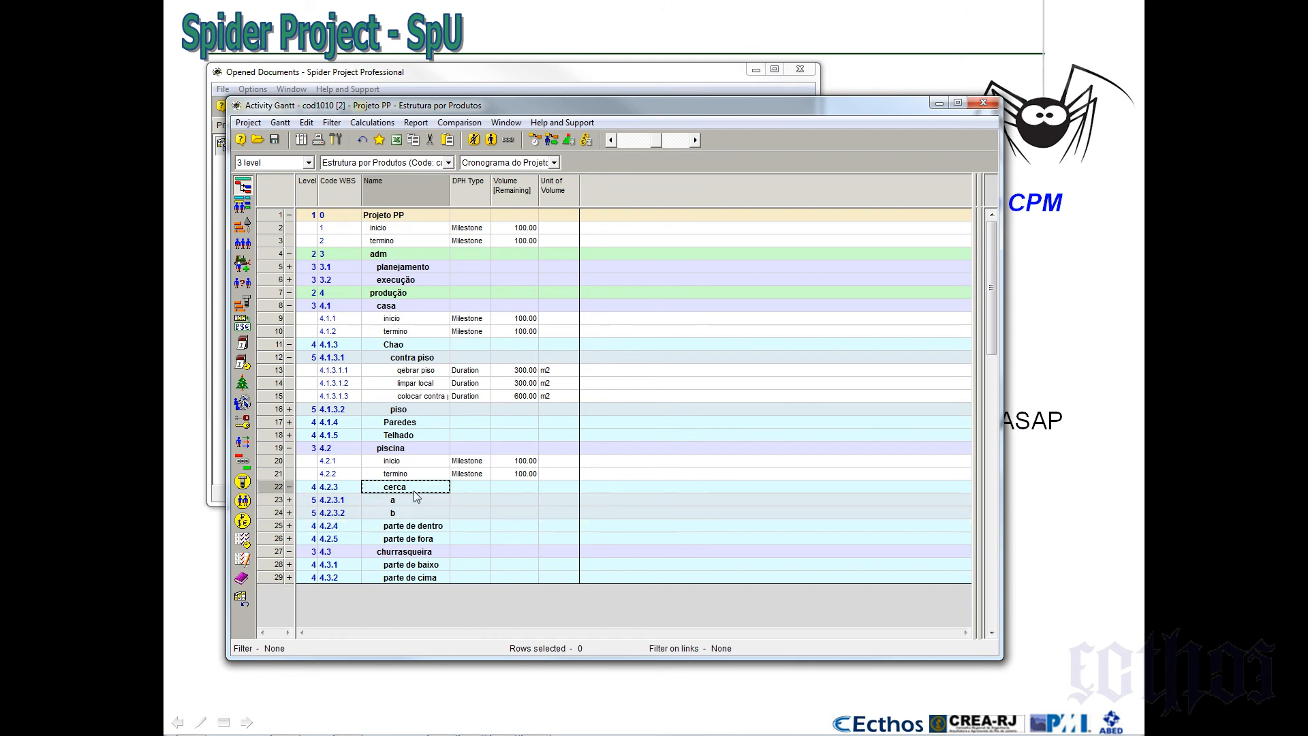
{"action": "key", "text": "Insert"}
{"action": "type", "text": "ce"}
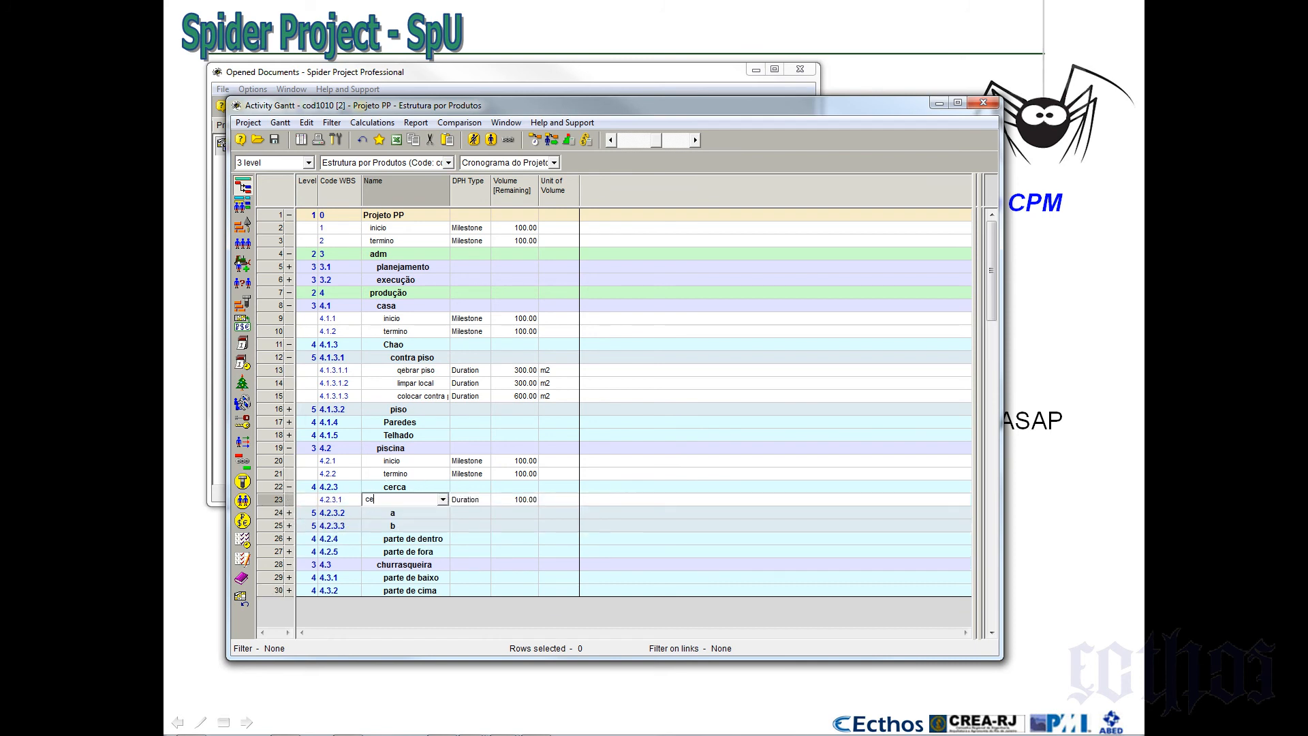
{"action": "type", "text": "rca concluida"}
Set the DPH type of cerca concluida to Milestone and save the project
{"action": "key", "text": "Tab"}
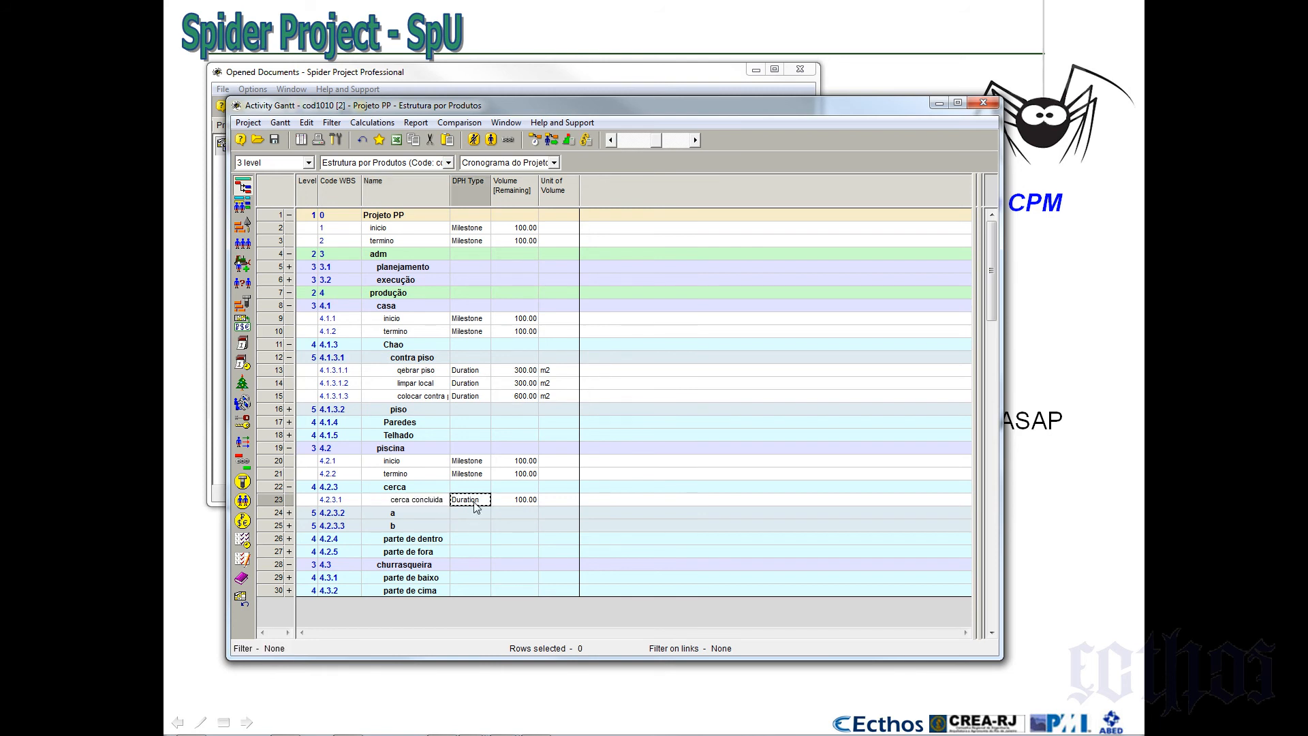
{"action": "type", "text": "m"}
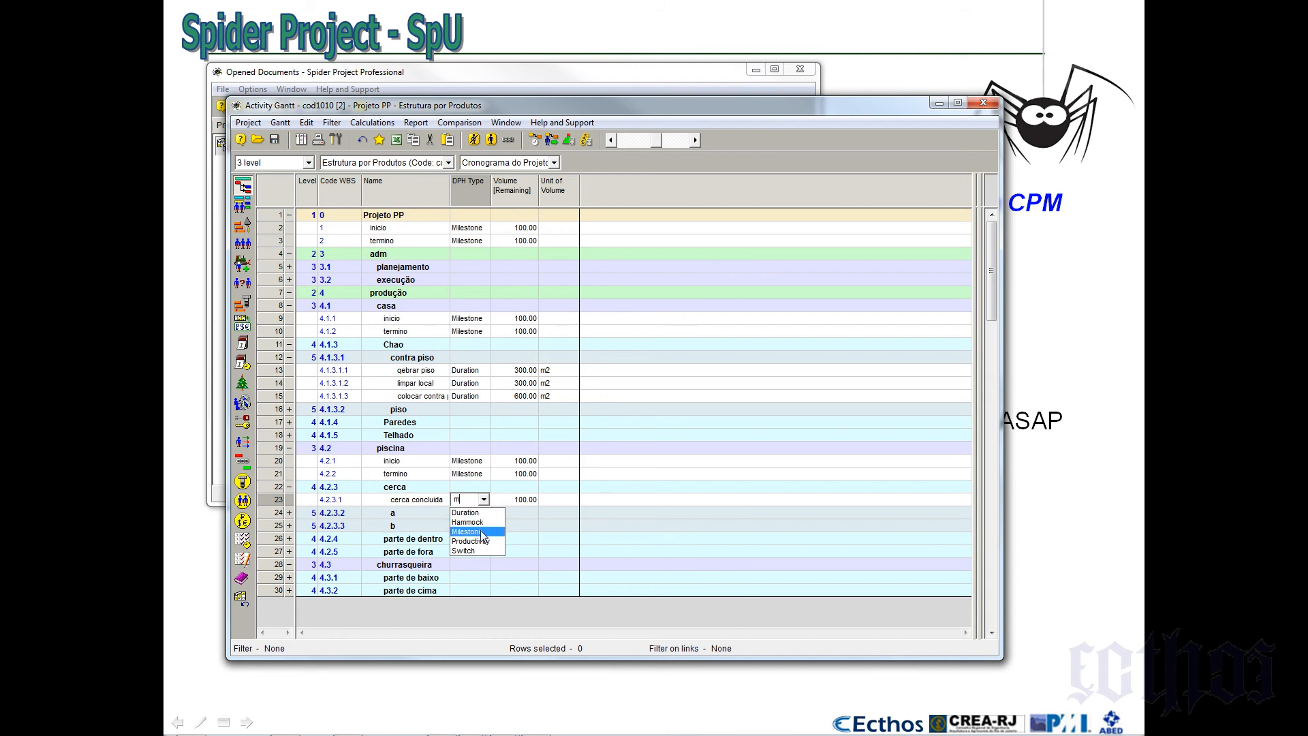
{"action": "left_click", "coordinate": [467, 531]}
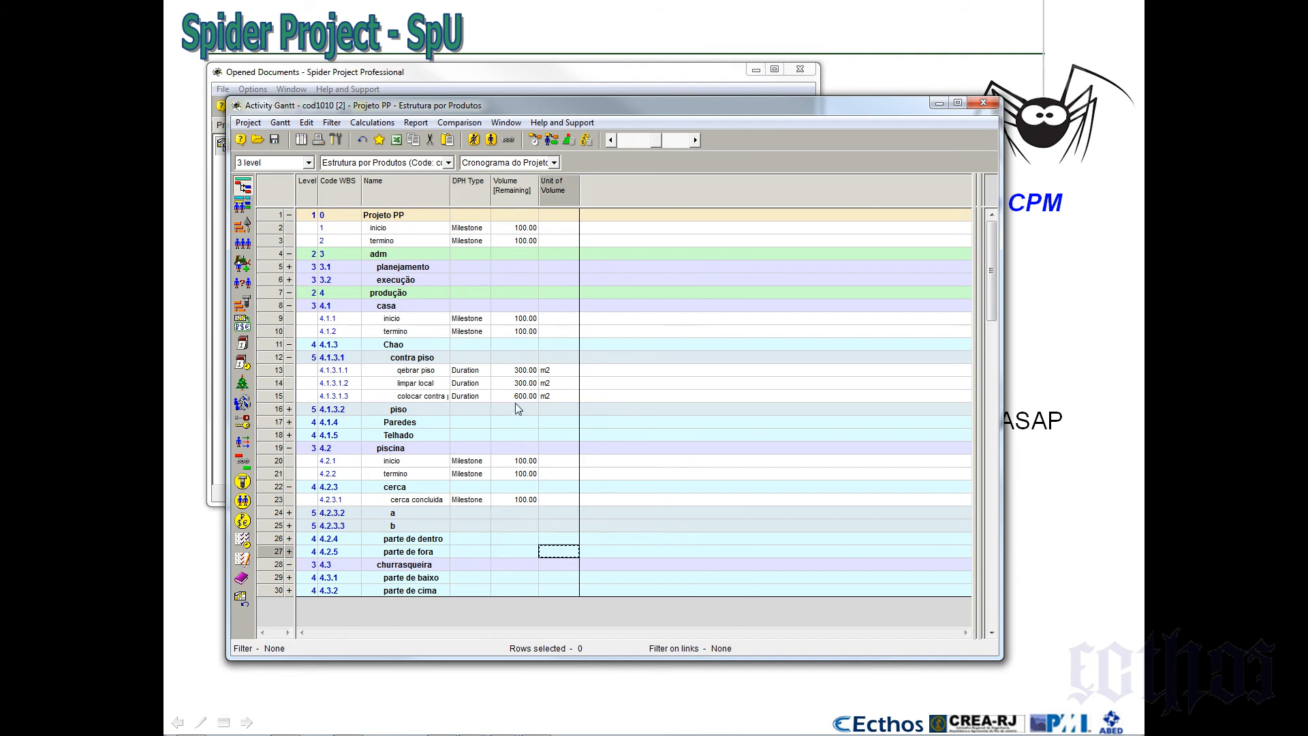
{"action": "key", "text": "ctrl+s"}
Expand both adm subphases and set the unit of volume of the inciação activity to %
{"action": "left_click", "coordinate": [289, 266]}
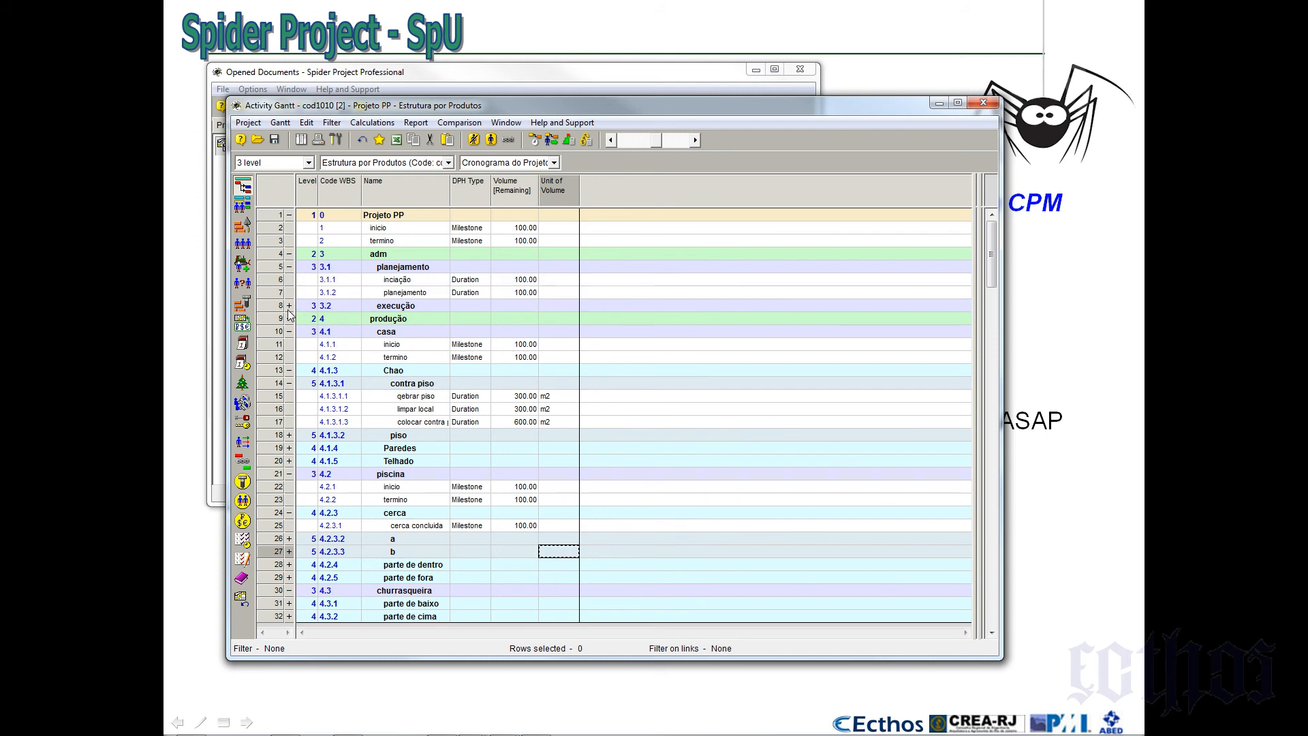
{"action": "left_click", "coordinate": [288, 305]}
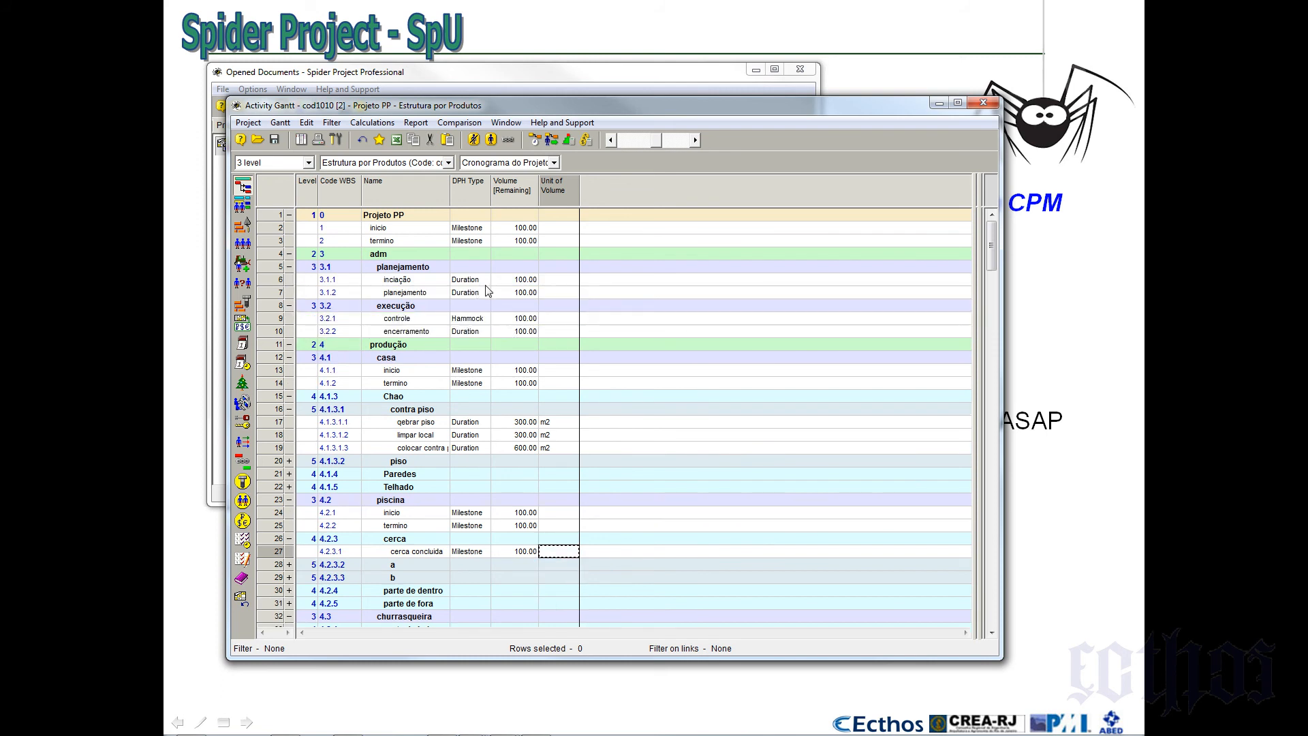
{"action": "left_click", "coordinate": [556, 282]}
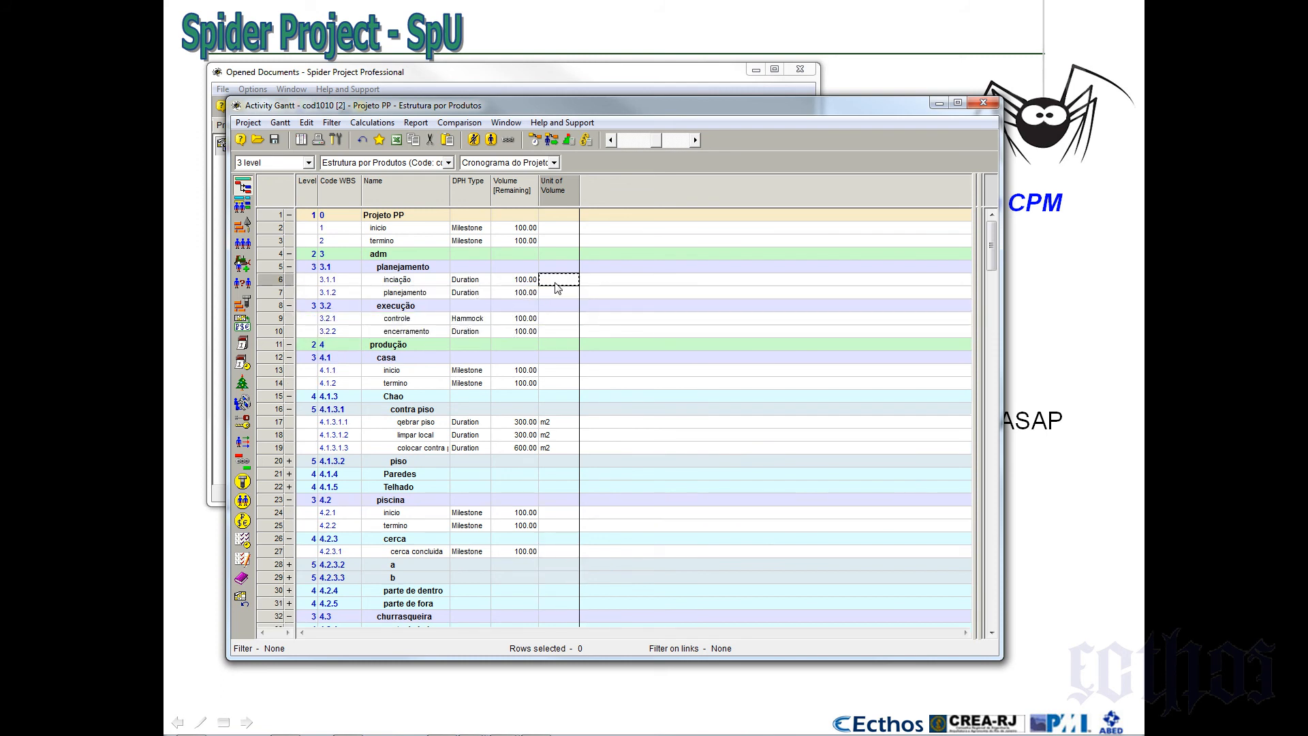
{"action": "type", "text": "%"}
{"action": "left_click", "coordinate": [473, 302]}
Copy the % unit of volume from inciação to the planejamento, controle and encerramento activities
{"action": "key", "text": "ctrl+c"}
{"action": "left_click", "coordinate": [562, 291]}
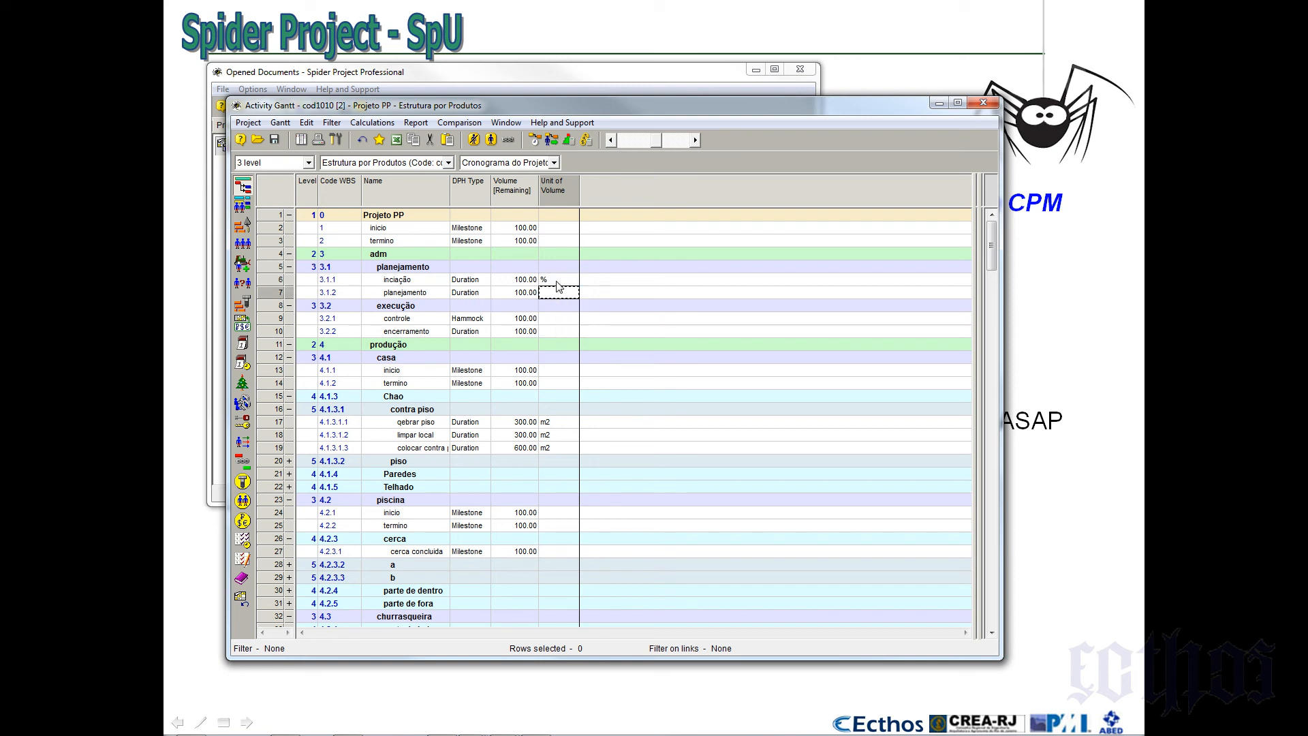
{"action": "left_click", "coordinate": [557, 281]}
{"action": "key", "text": "Down"}
{"action": "key", "text": "ctrl+v"}
{"action": "key", "text": "Down"}
{"action": "key", "text": "Down"}
{"action": "key", "text": "ctrl+v"}
{"action": "key", "text": "Down"}
{"action": "key", "text": "ctrl+v"}
{"action": "key", "text": "Down"}
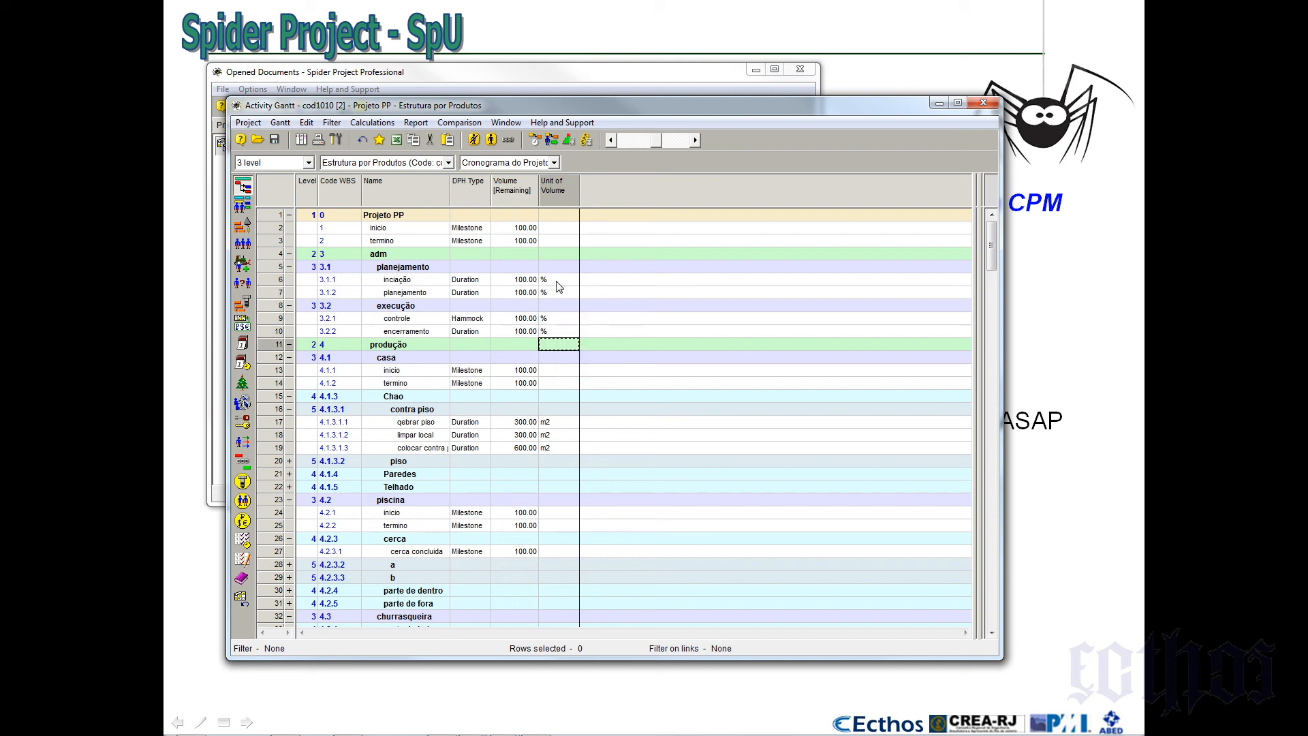
{"action": "left_click", "coordinate": [535, 358]}
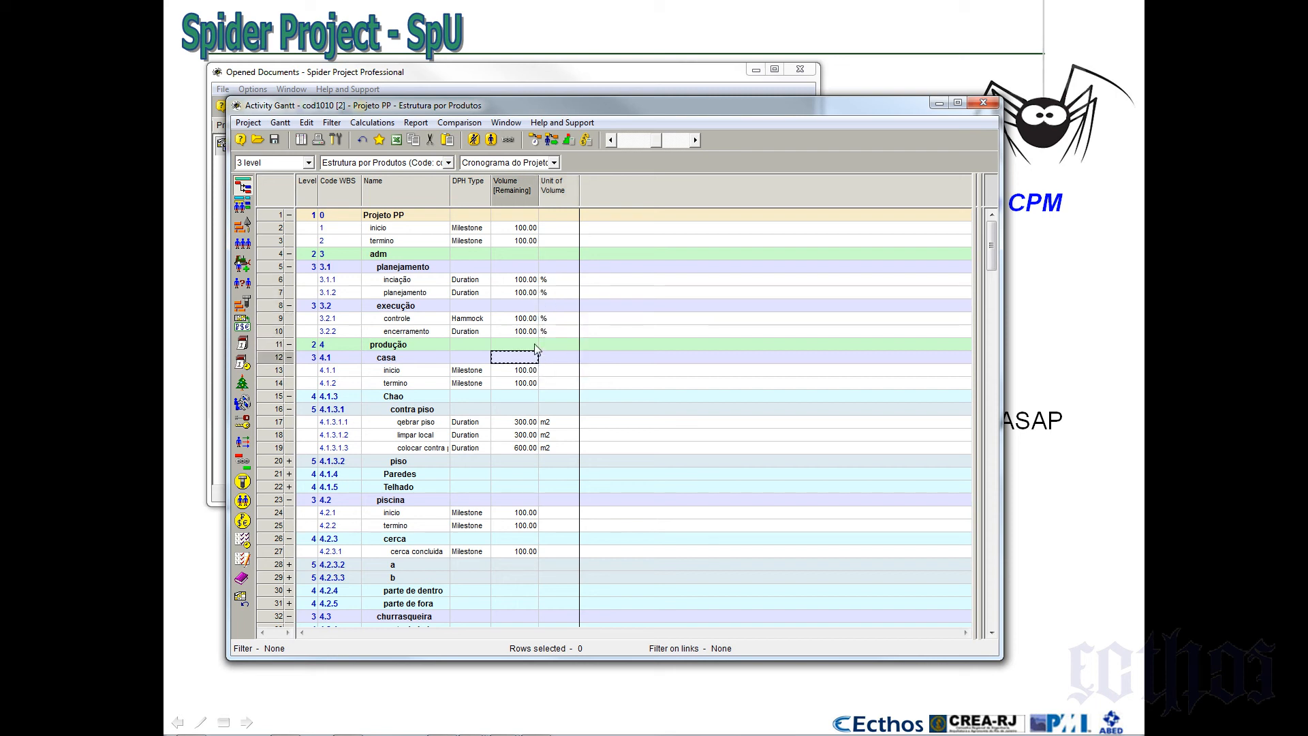
{"action": "left_click", "coordinate": [529, 320]}
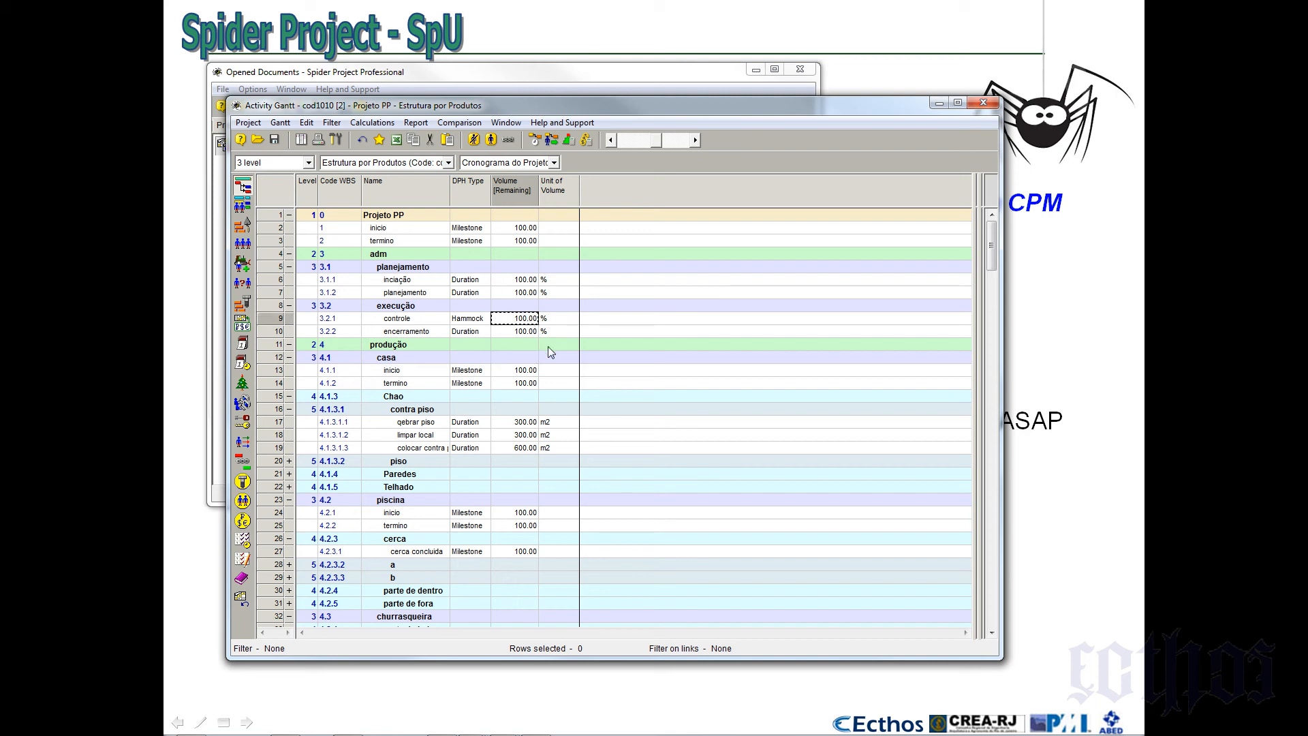
{"action": "left_click", "coordinate": [471, 320]}
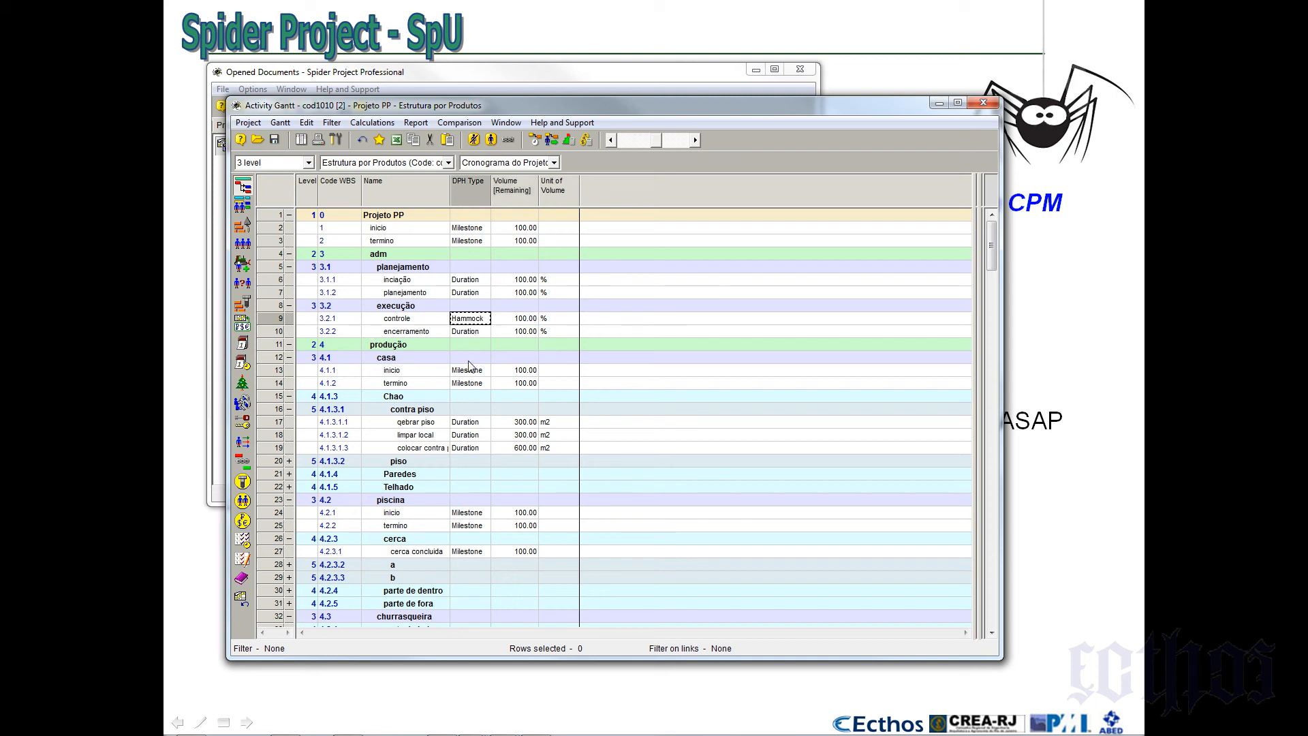
{"action": "left_click", "coordinate": [554, 163]}
{"action": "left_click", "coordinate": [531, 217]}
{"action": "left_click", "coordinate": [499, 334]}
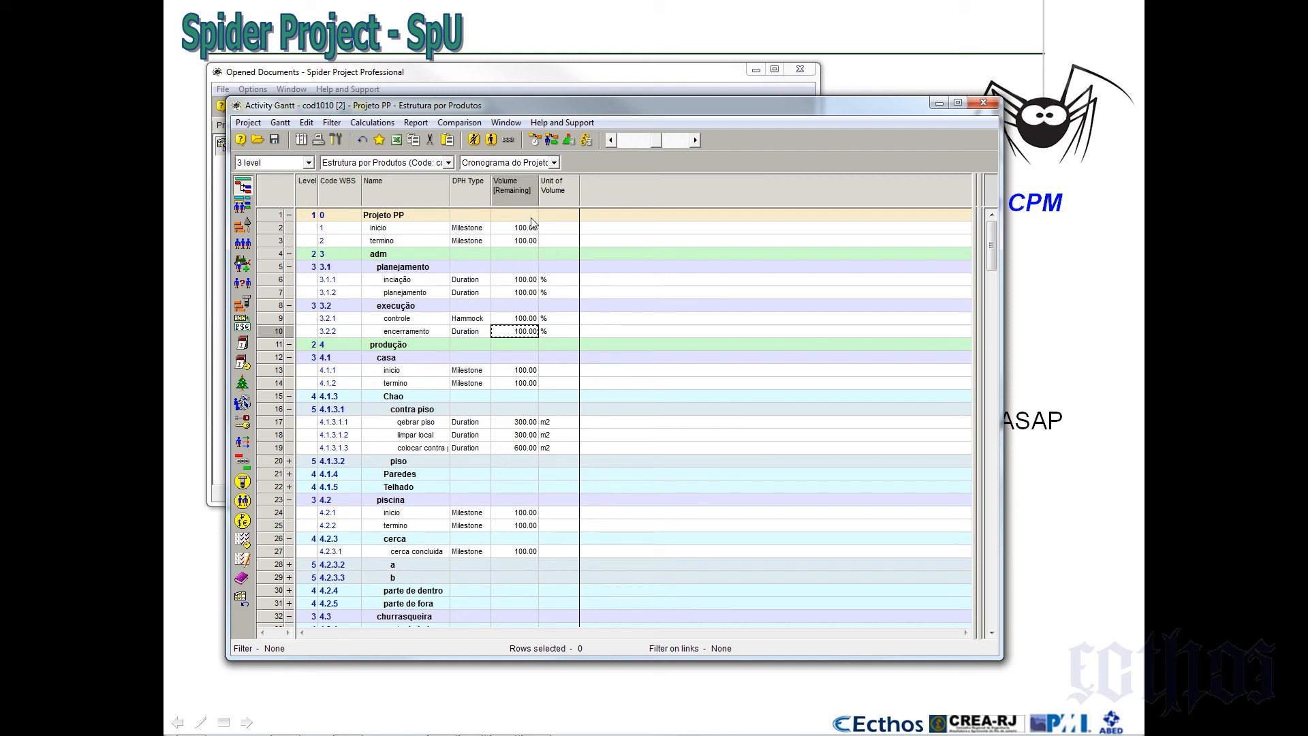
{"action": "right_click", "coordinate": [566, 189]}
{"action": "left_click", "coordinate": [674, 194]}
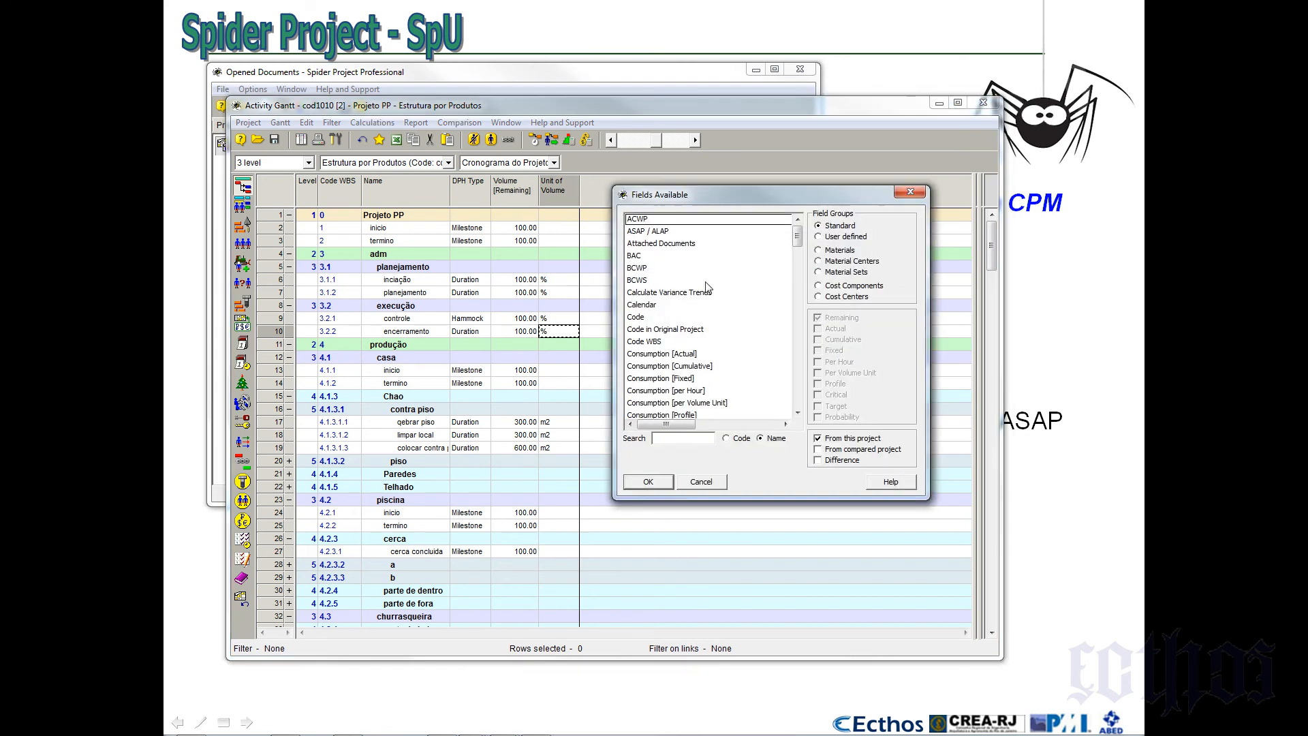
{"action": "left_click", "coordinate": [833, 237]}
{"action": "left_click", "coordinate": [652, 218]}
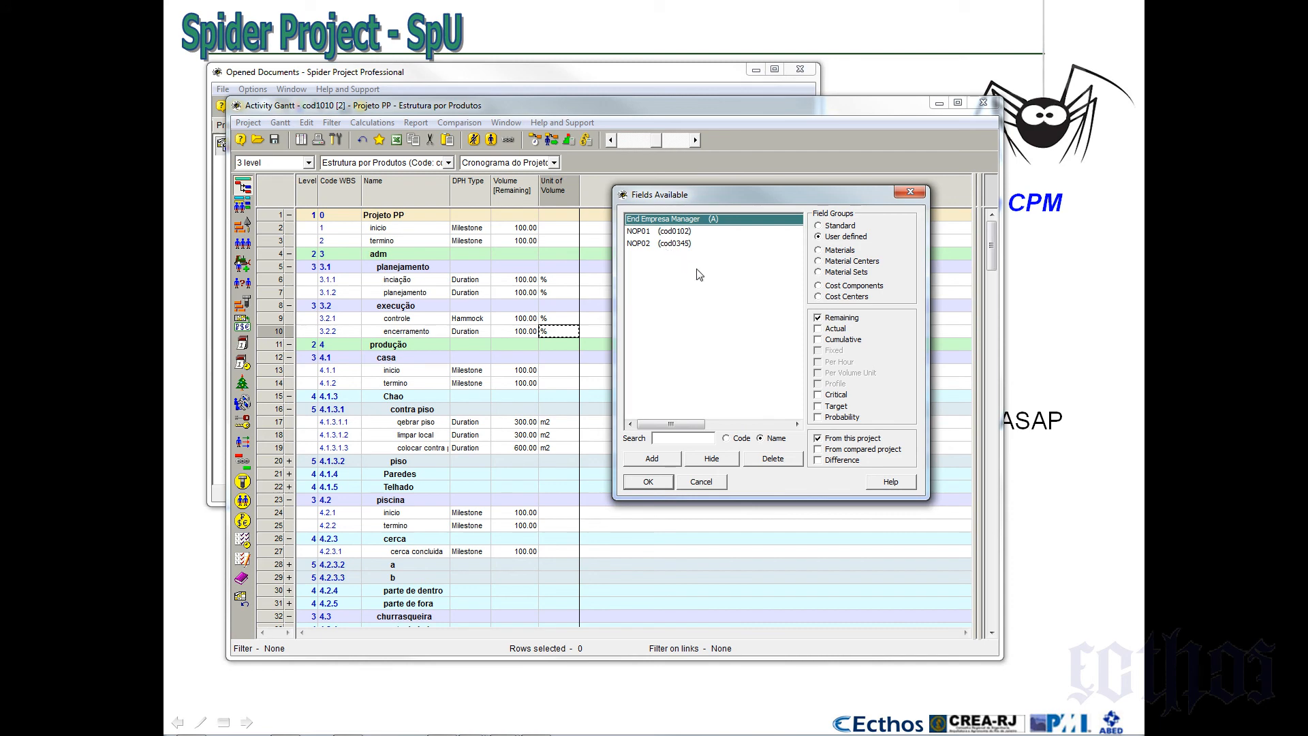
{"action": "left_click", "coordinate": [835, 230]}
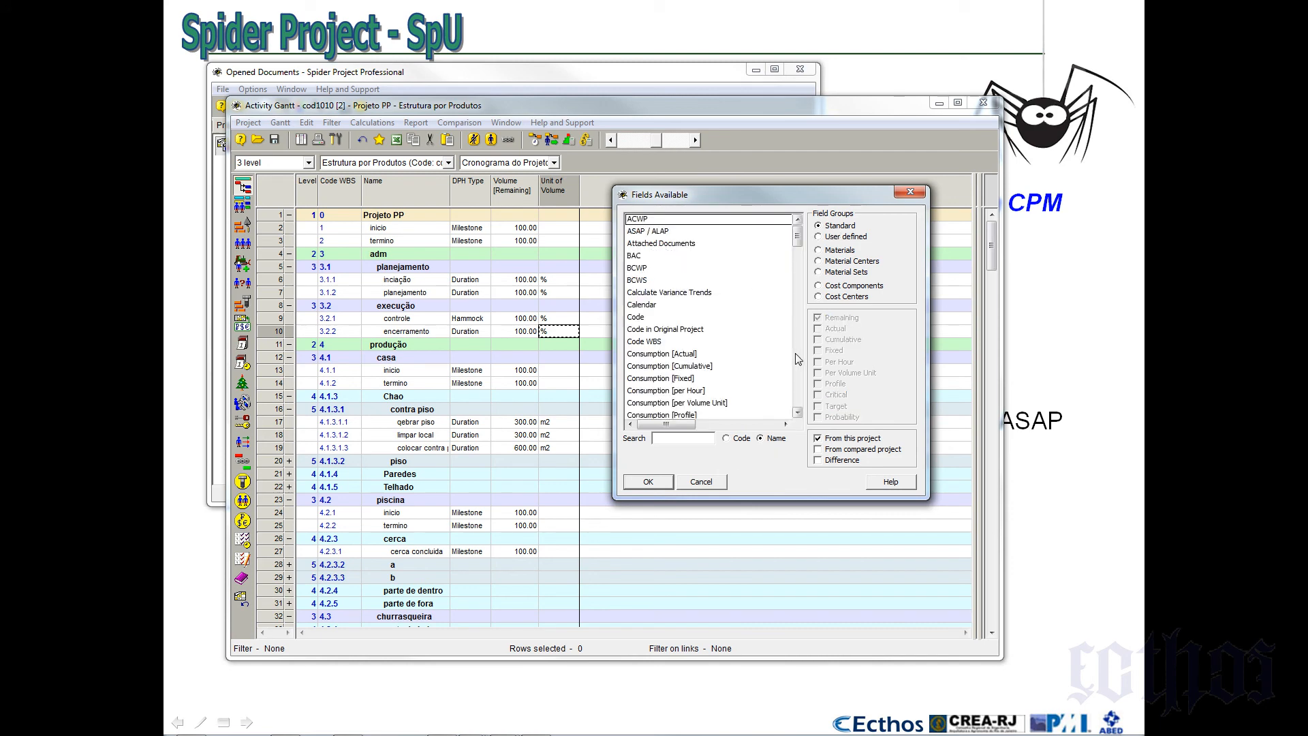
{"action": "left_click", "coordinate": [701, 481]}
{"action": "right_click", "coordinate": [611, 198]}
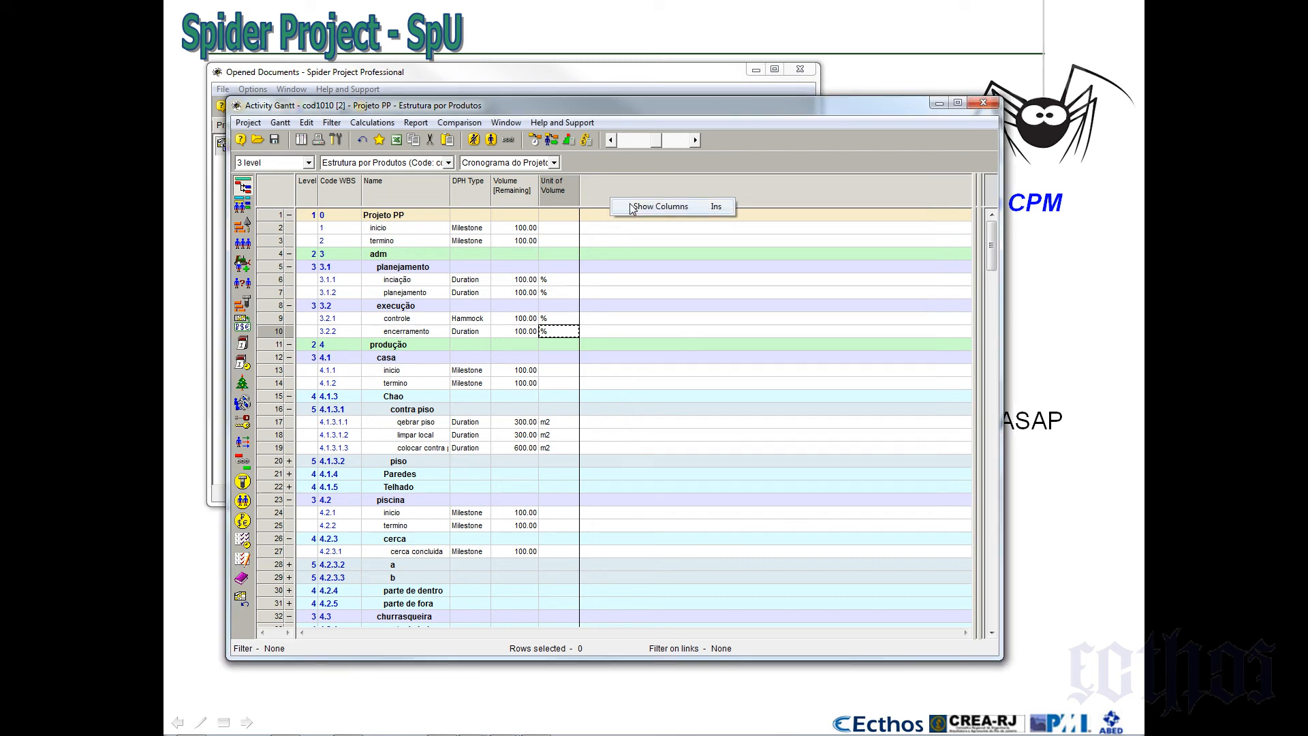
Add a user-defined text field named "resp local de prod" and place its column after Unit of Volume
{"action": "right_click", "coordinate": [573, 192]}
{"action": "left_click", "coordinate": [750, 333]}
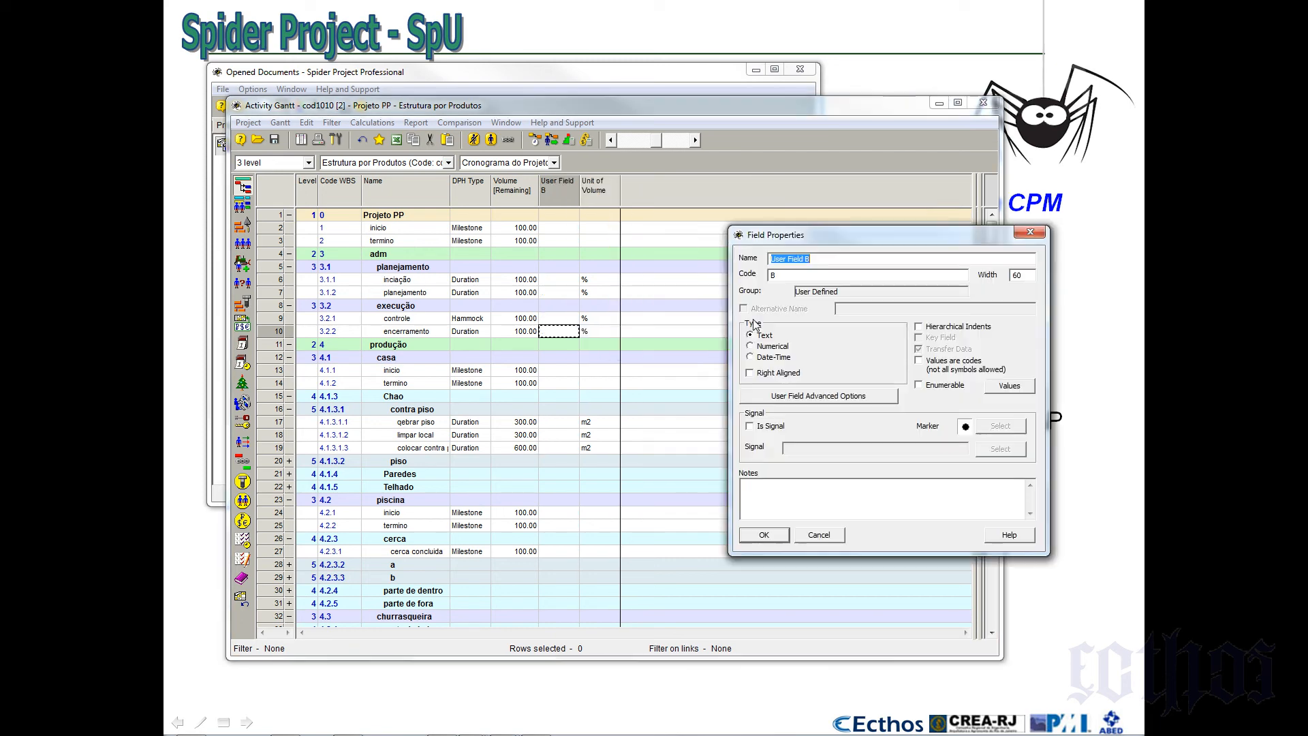
{"action": "type", "text": "resp local de prod"}
{"action": "left_click", "coordinate": [764, 534]}
{"action": "left_click_drag", "start_coordinate": [552, 189], "coordinate": [619, 191]}
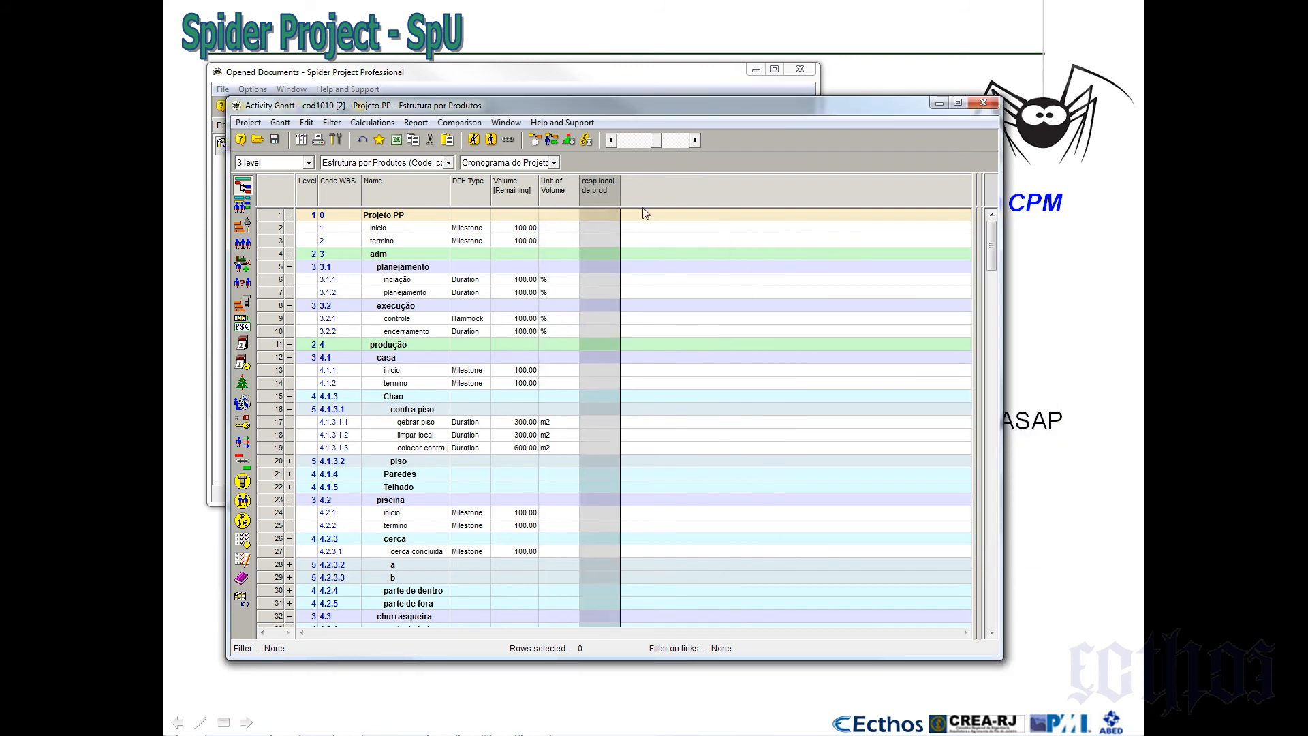
{"action": "left_click", "coordinate": [607, 280]}
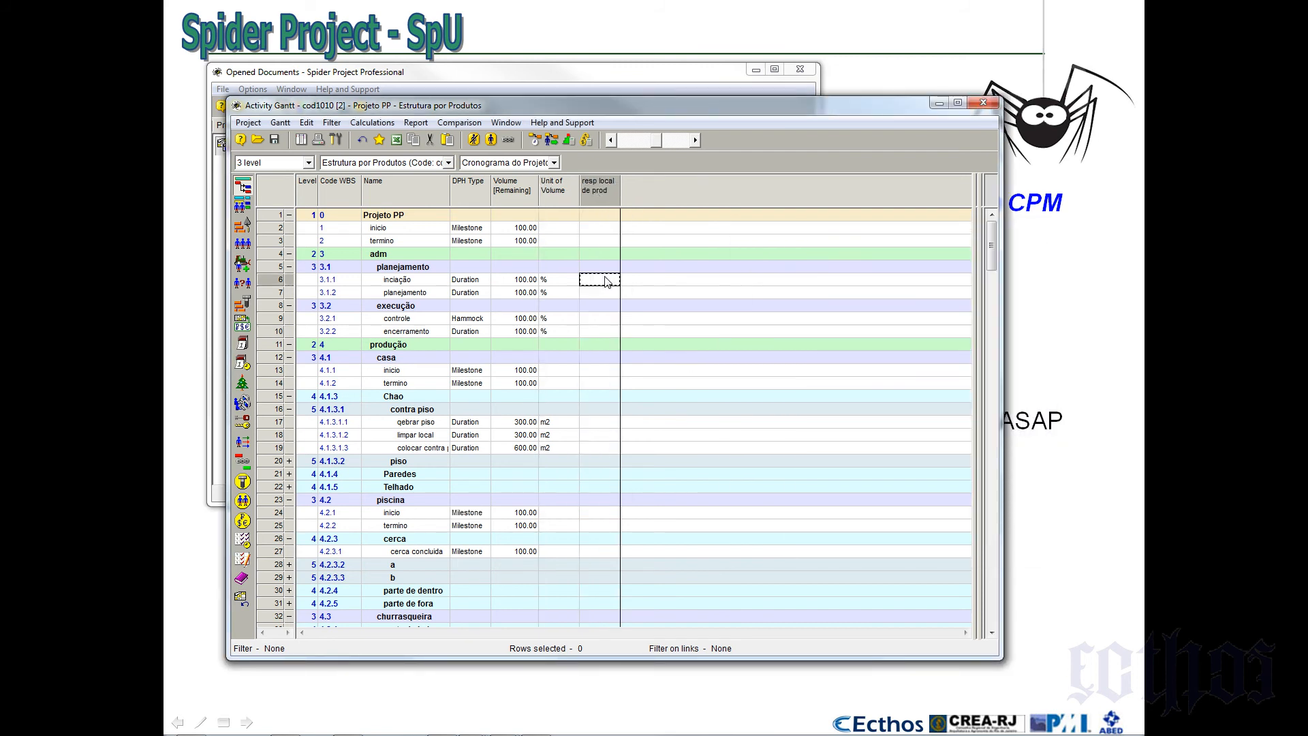
Enter the local production responsible's name for the inciação and planejamento activities under adm
{"action": "left_click", "coordinate": [606, 280]}
{"action": "type", "text": "reafel"}
{"action": "left_click", "coordinate": [606, 293]}
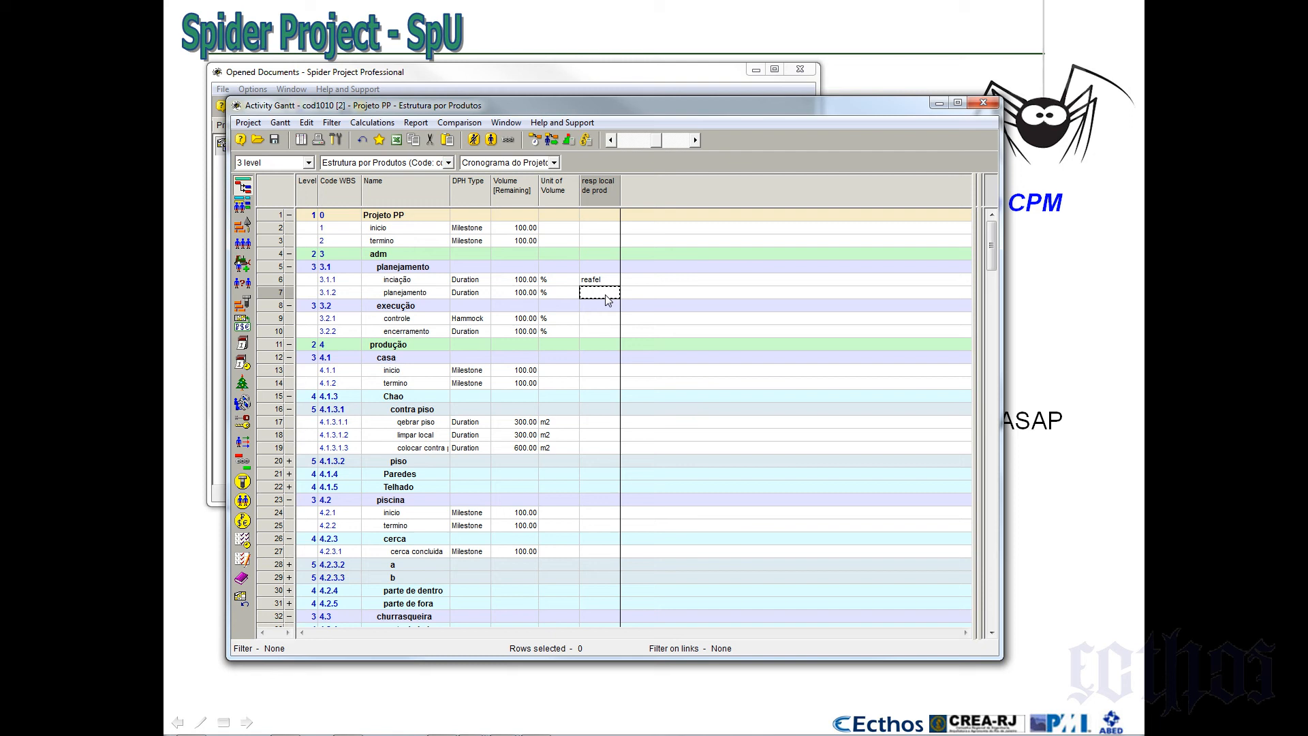
{"action": "left_click", "coordinate": [606, 294]}
{"action": "type", "text": "pedro"}
{"action": "key", "text": "Return"}
Save the Gantt layout in the project as the current configuration
{"action": "left_click", "coordinate": [280, 123]}
{"action": "mouse_move", "coordinate": [355, 173]}
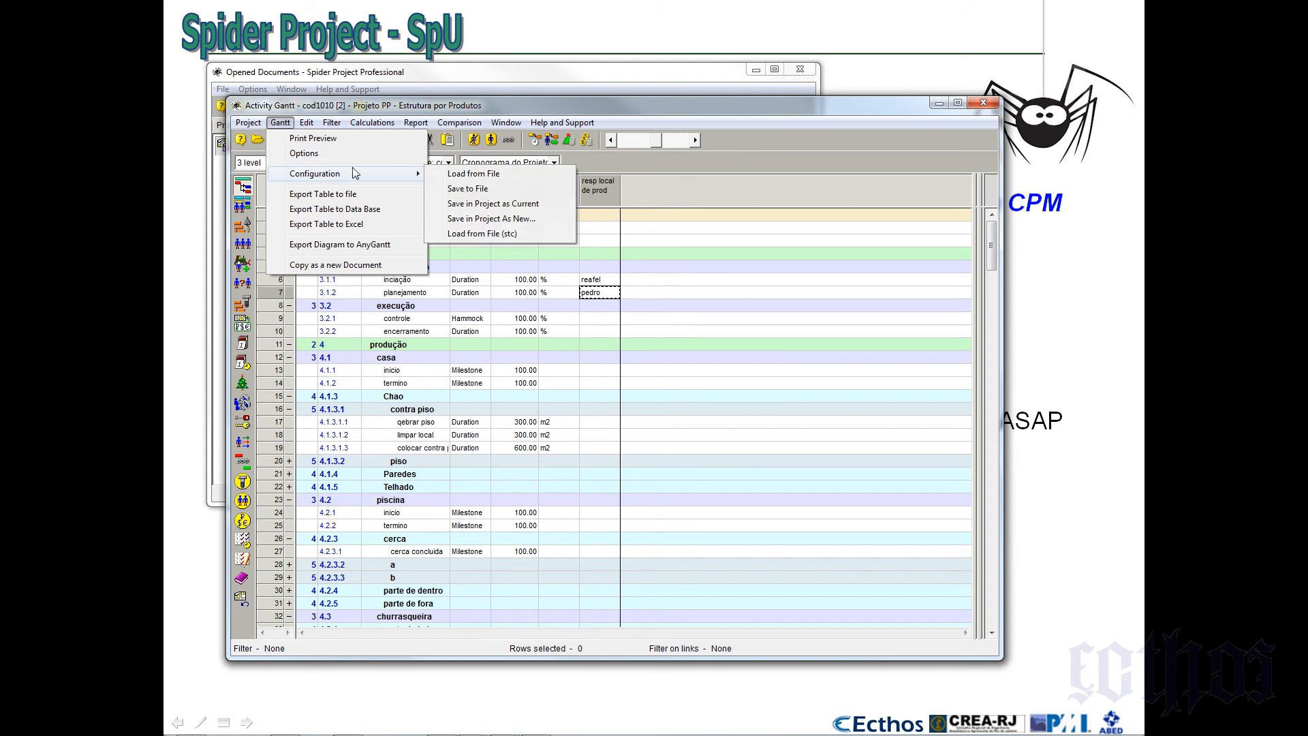
{"action": "left_click", "coordinate": [516, 204]}
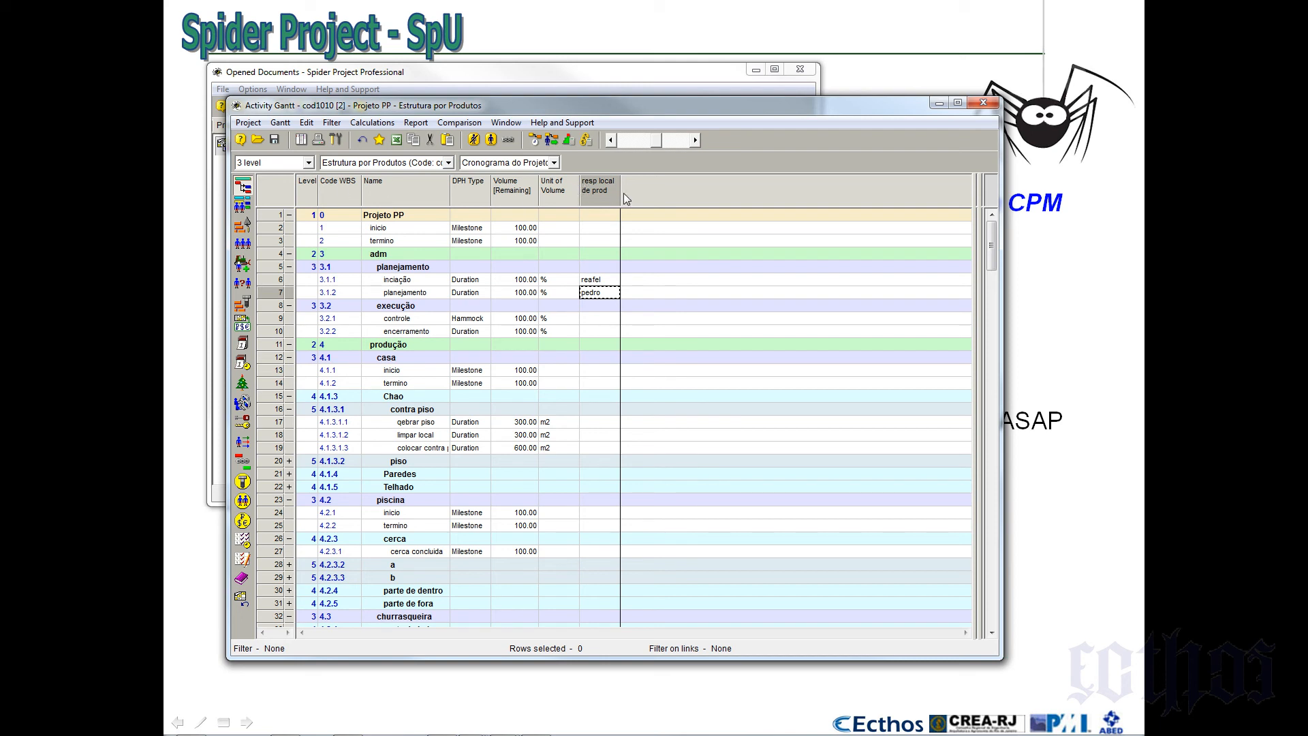
Expand the structure to the Activities level and filter activities whose DPH Type is equal to Milestone
{"action": "left_click", "coordinate": [309, 163]}
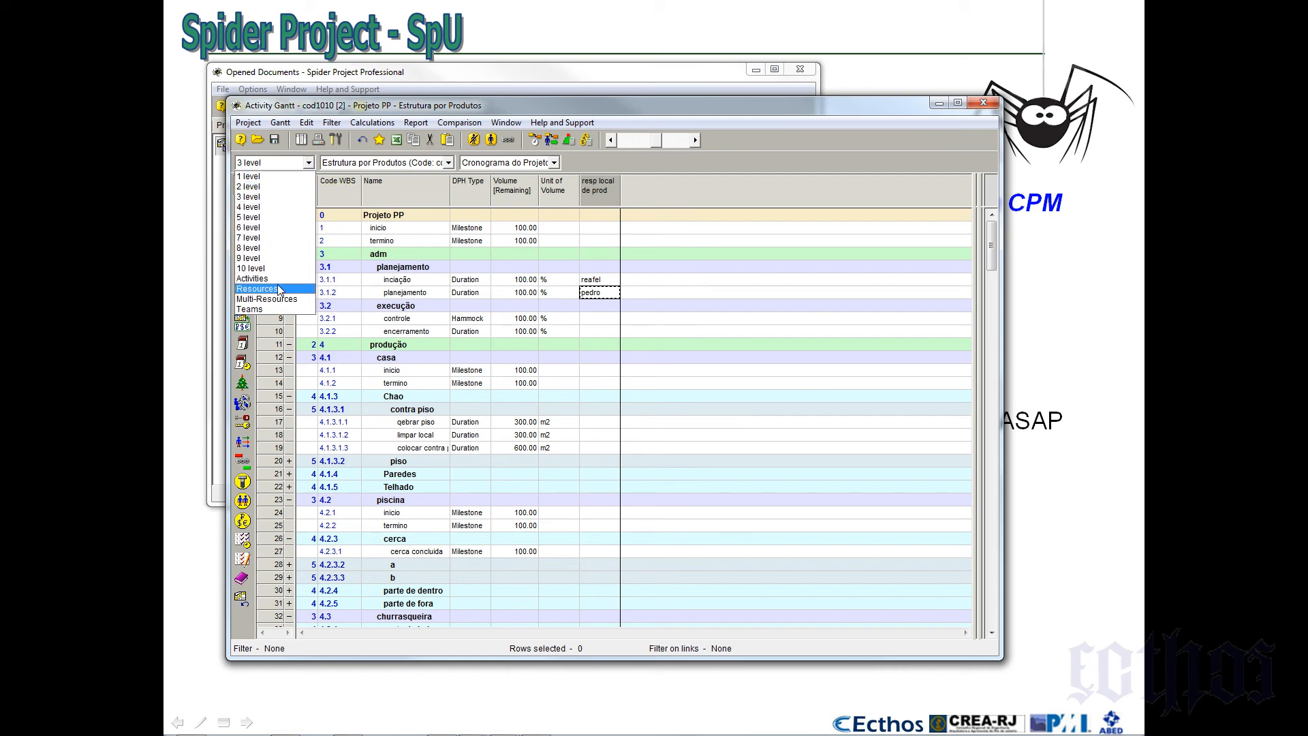
{"action": "left_click", "coordinate": [277, 280]}
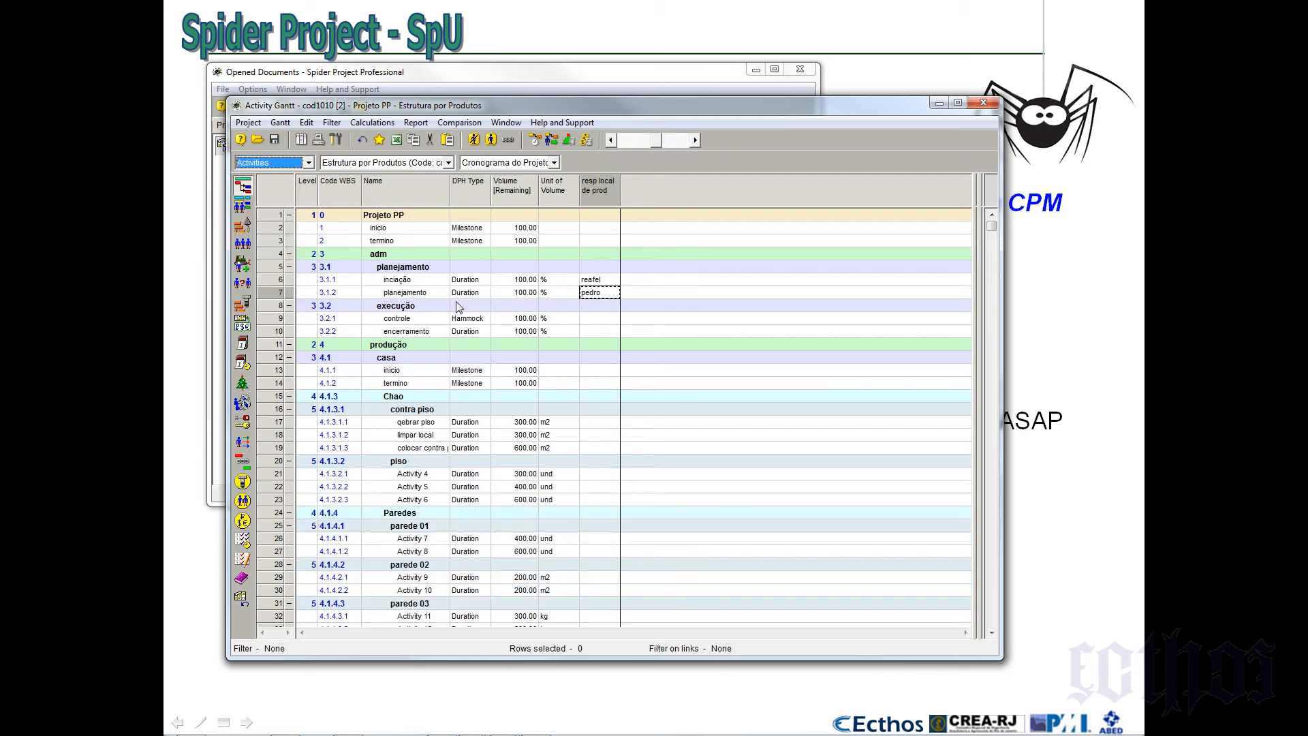
{"action": "right_click", "coordinate": [468, 186]}
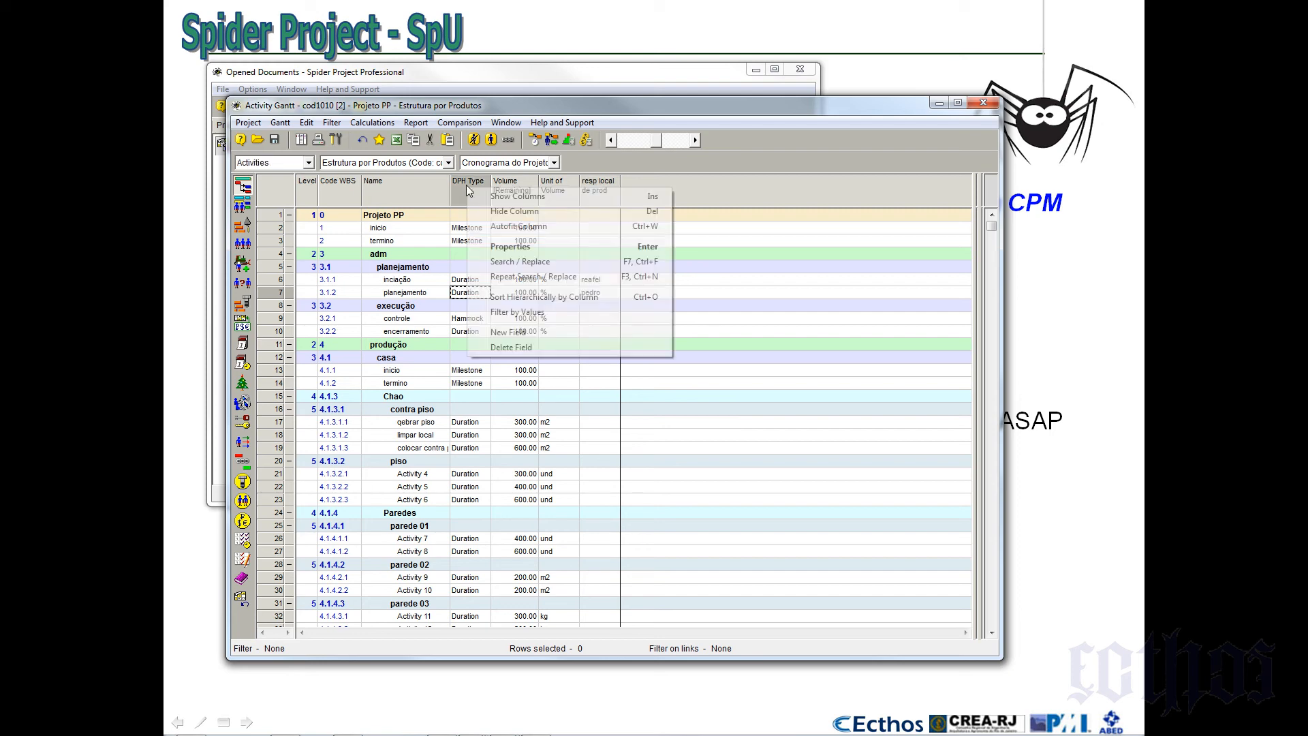
{"action": "left_click", "coordinate": [539, 312]}
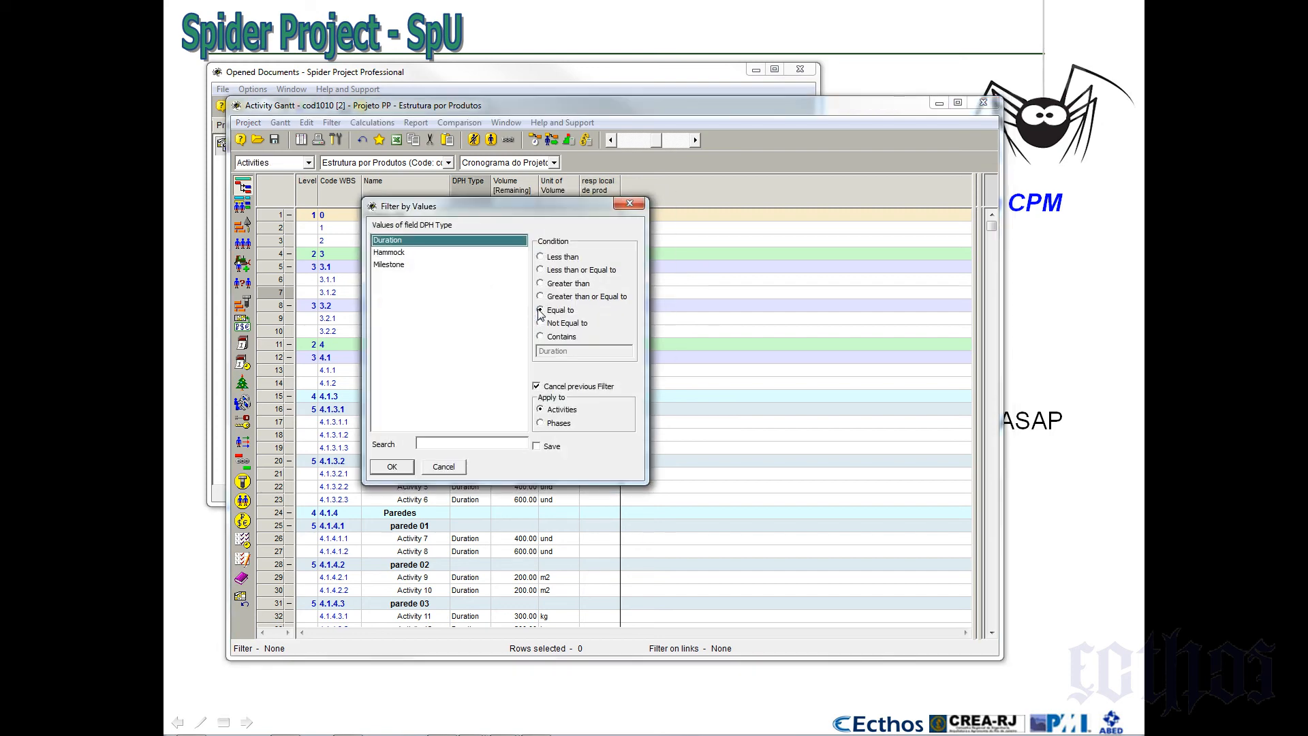
{"action": "left_click", "coordinate": [388, 266]}
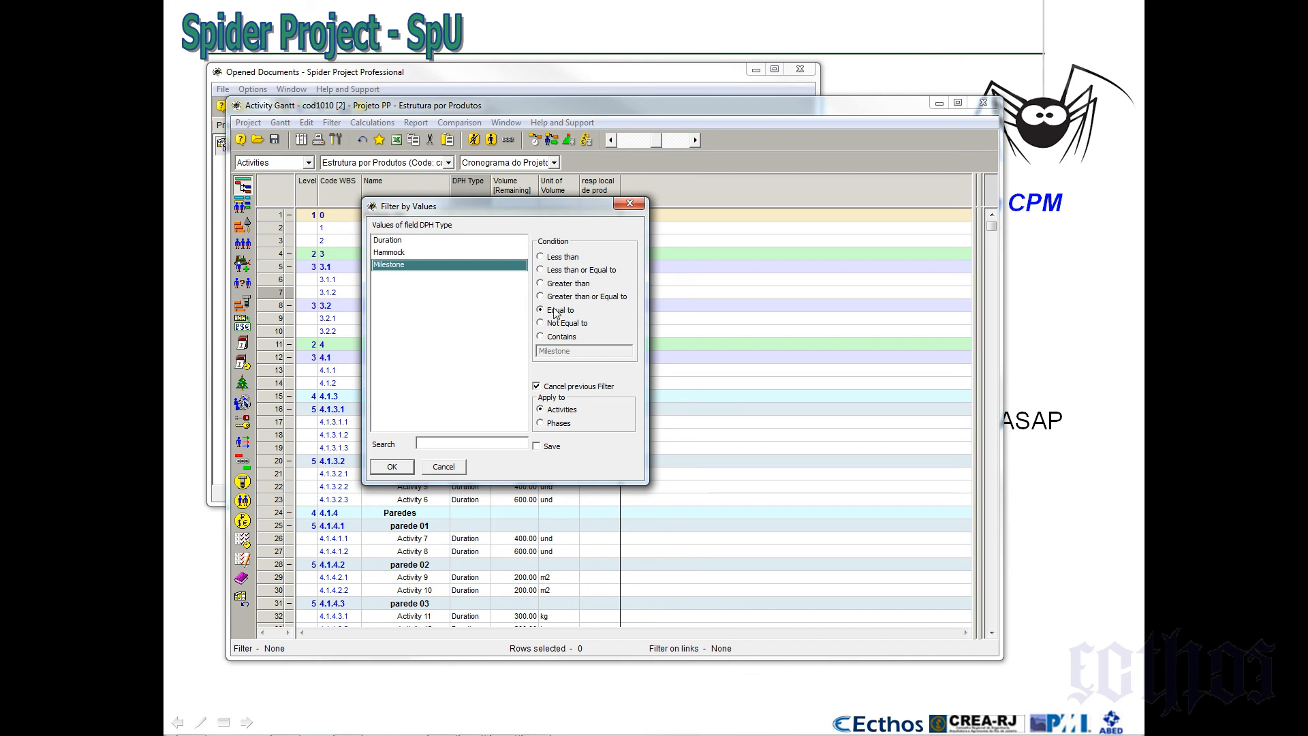
{"action": "left_click", "coordinate": [393, 468]}
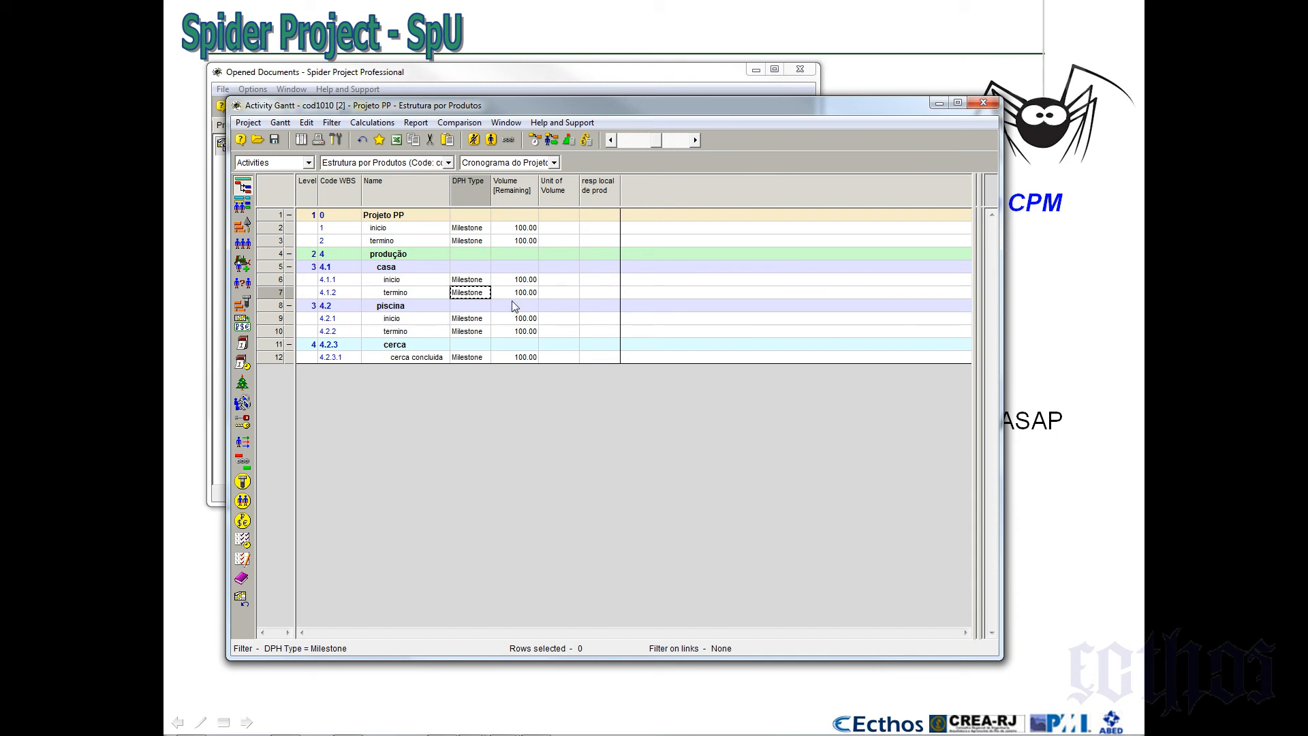
Save the view in the project as a new configuration with code Cod0212 and name Cronograma de Marcos
{"action": "left_click", "coordinate": [289, 125]}
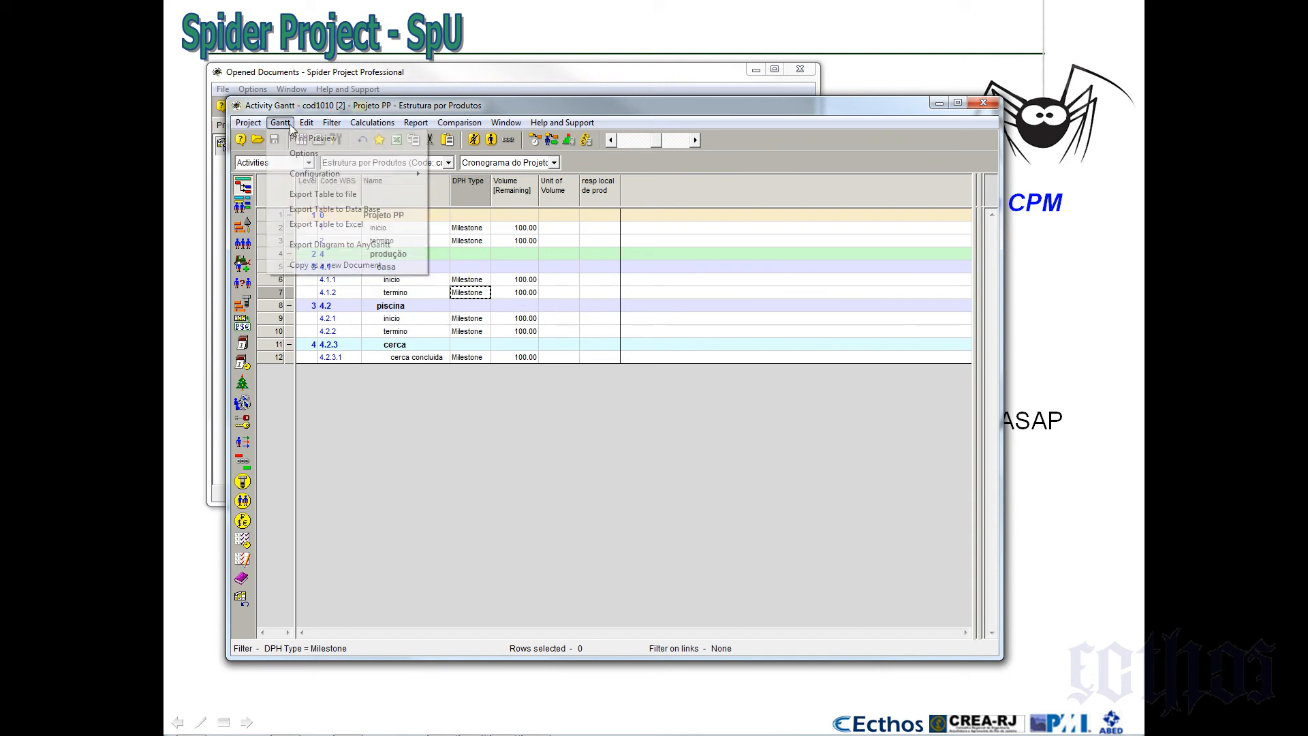
{"action": "mouse_move", "coordinate": [416, 174]}
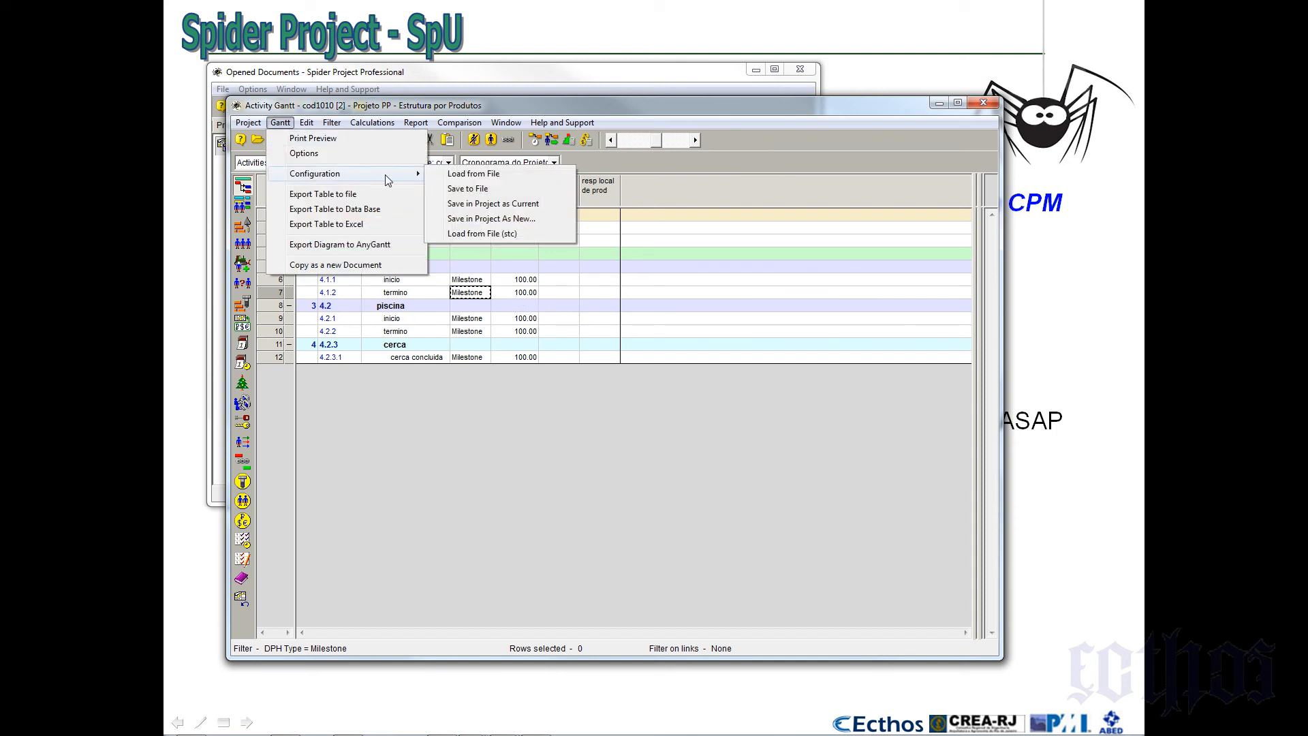
{"action": "left_click", "coordinate": [495, 219]}
{"action": "type", "text": "C"}
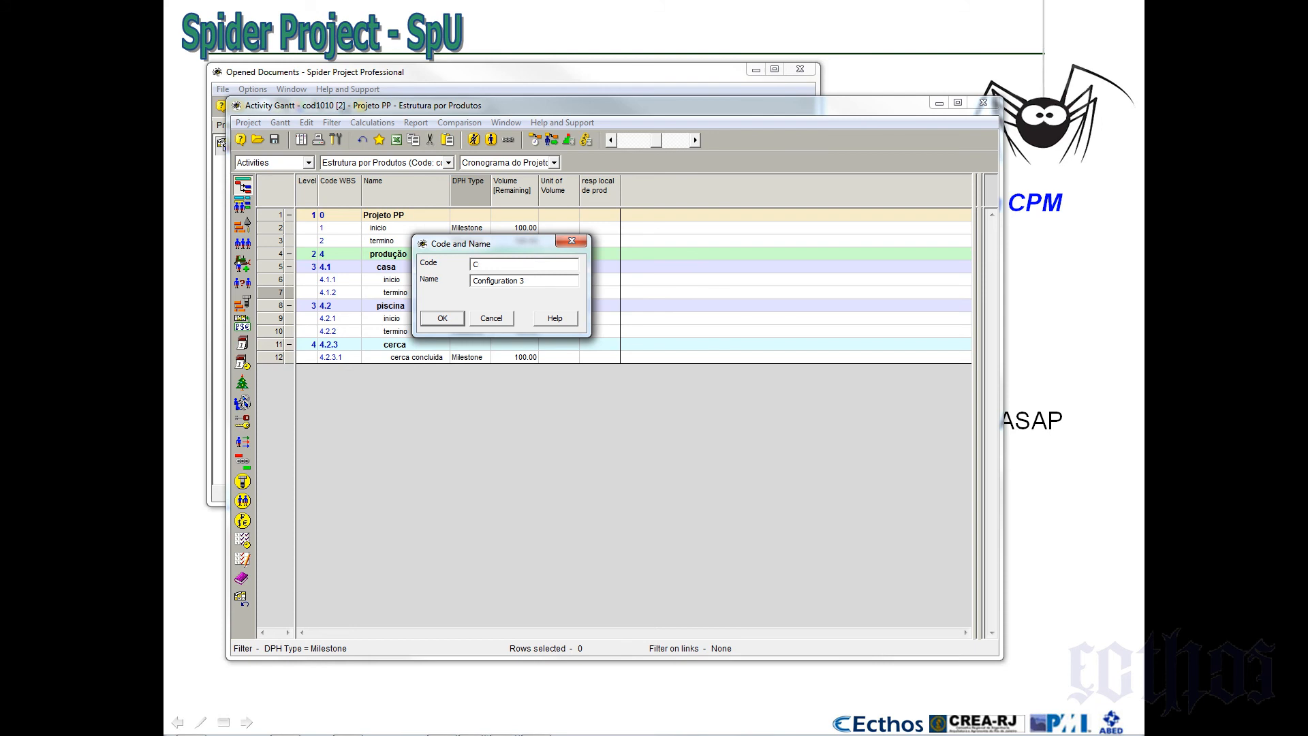
{"action": "type", "text": "od0212"}
{"action": "key", "text": "Tab"}
{"action": "type", "text": "Cronograma de Marcos"}
{"action": "left_click", "coordinate": [442, 319]}
{"action": "left_click", "coordinate": [514, 318]}
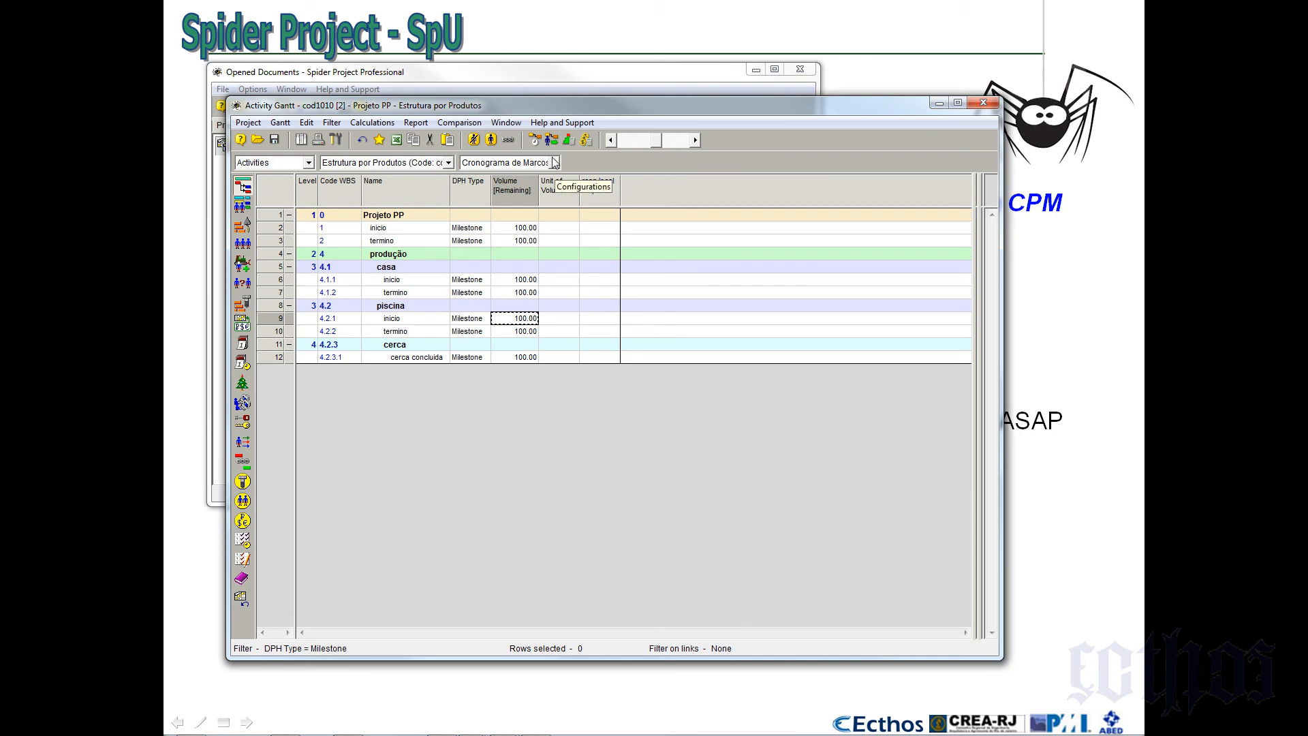
Switch to Cronograma do Projeto - parte 1 and back to Cronograma de Marcos to compare the configurations' contents
{"action": "left_click", "coordinate": [280, 122]}
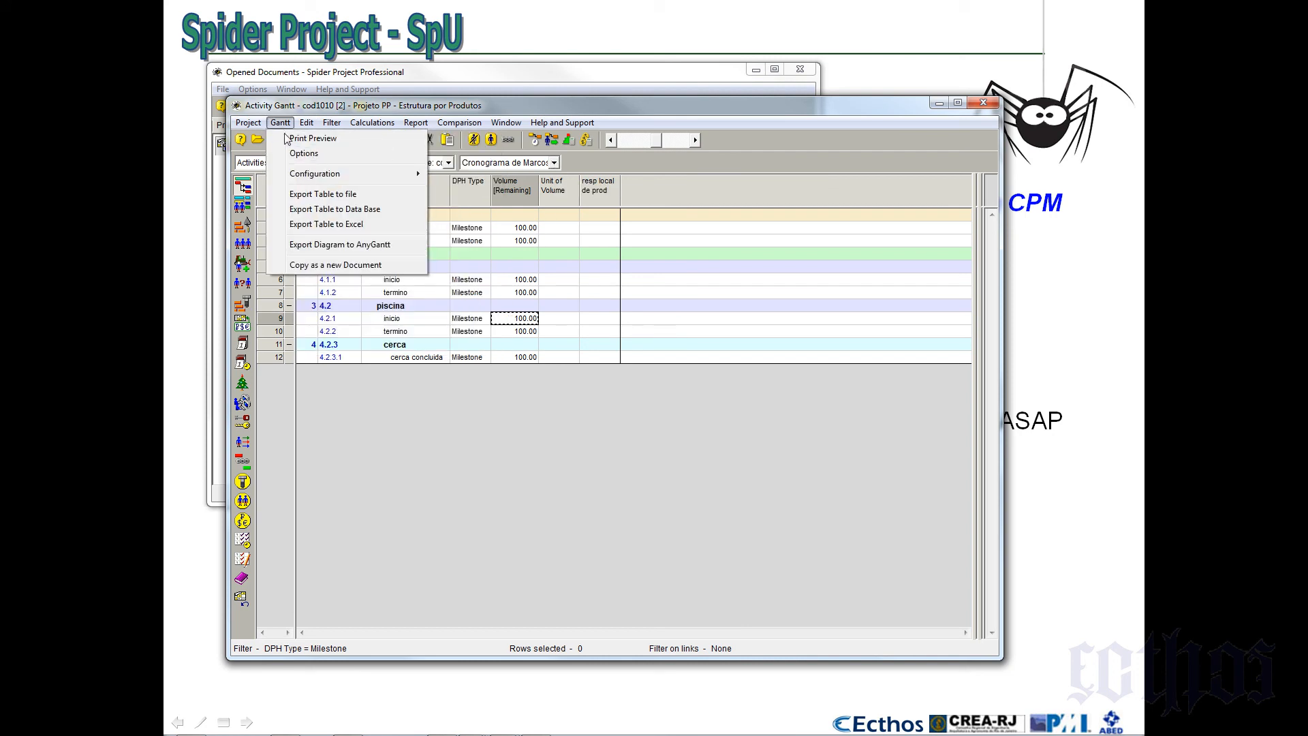
{"action": "left_click", "coordinate": [569, 253]}
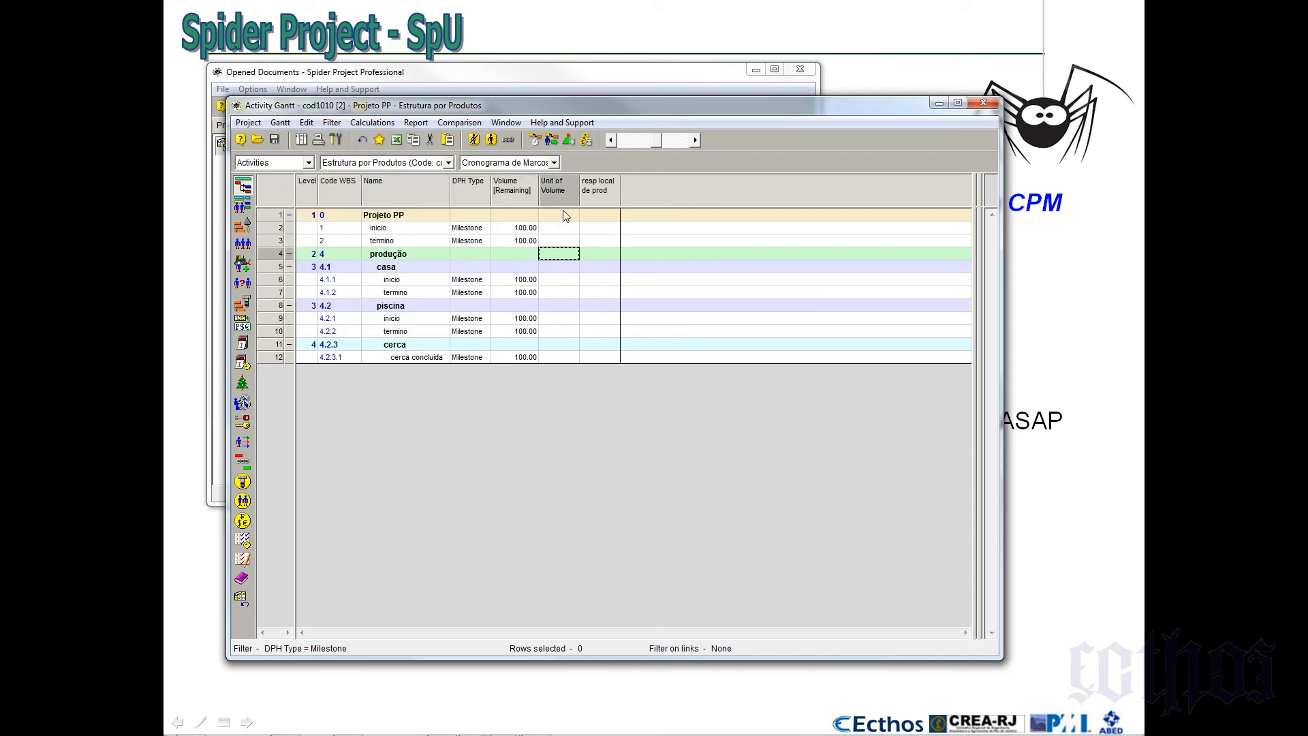
{"action": "left_click", "coordinate": [554, 162]}
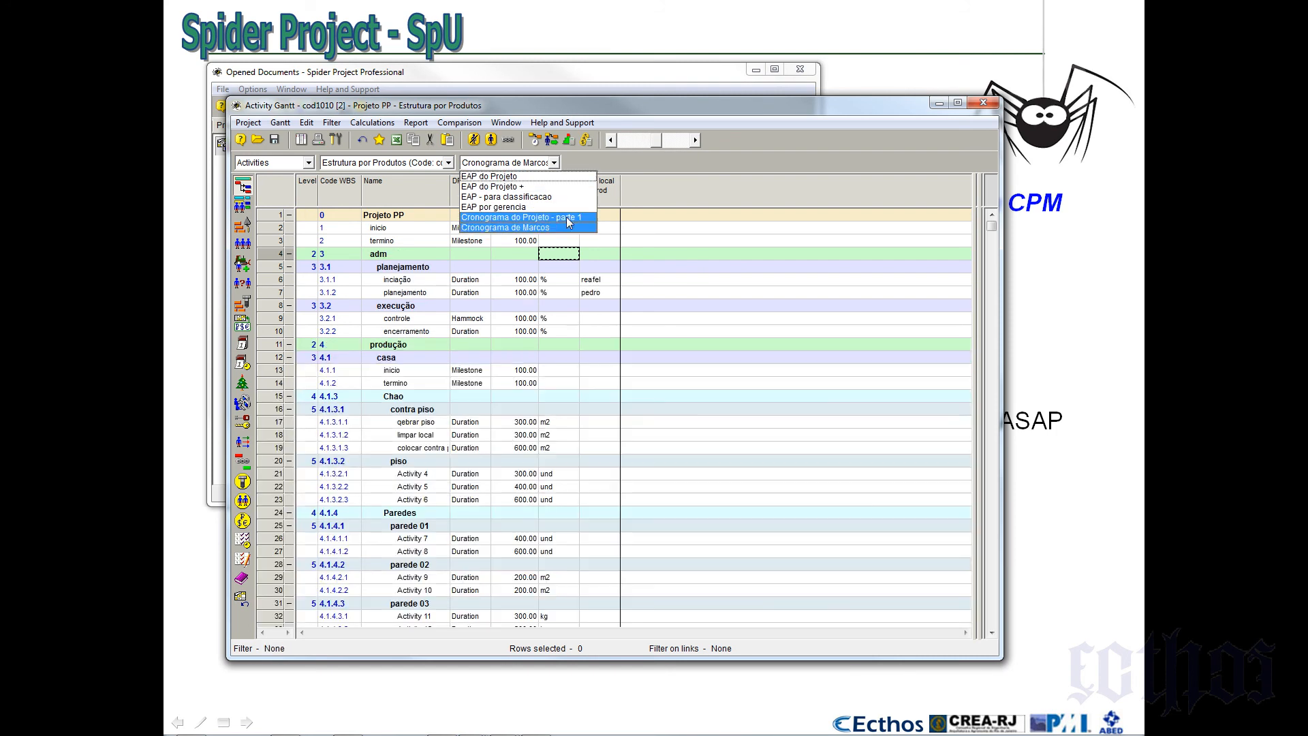
{"action": "left_click", "coordinate": [566, 216]}
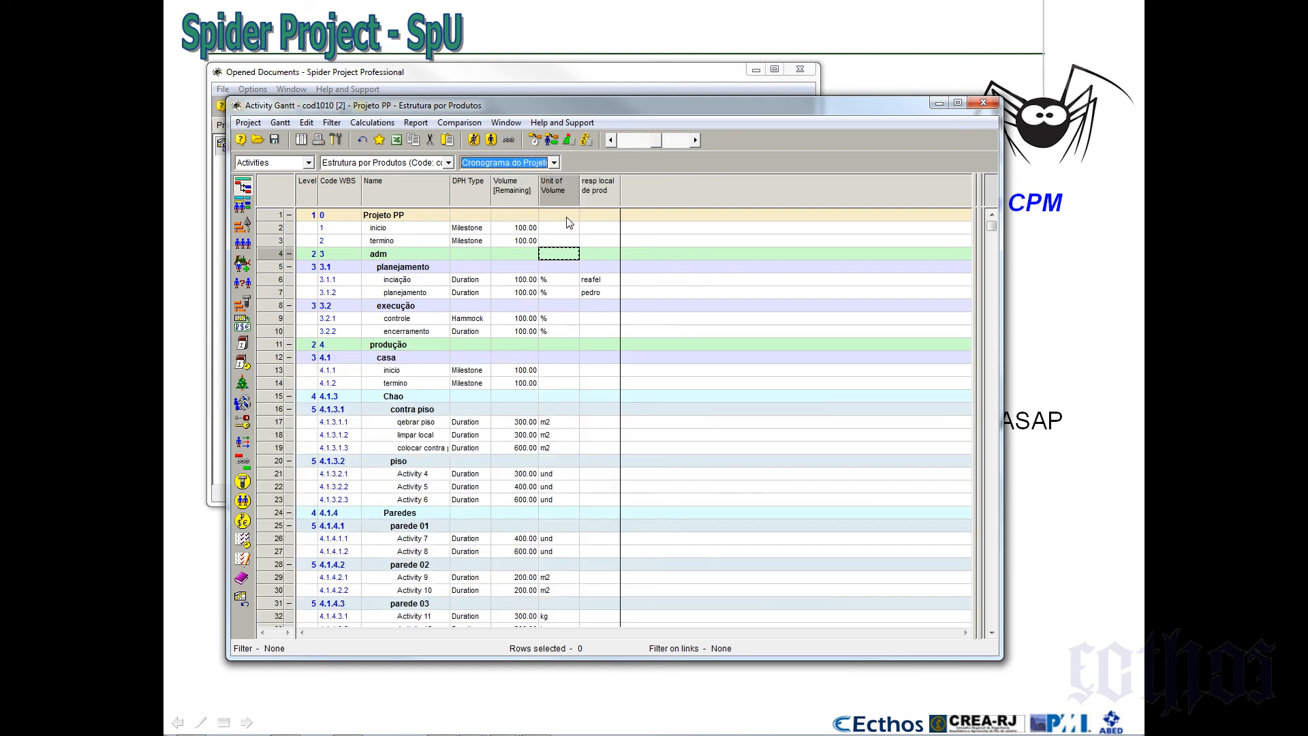
{"action": "left_click", "coordinate": [554, 162]}
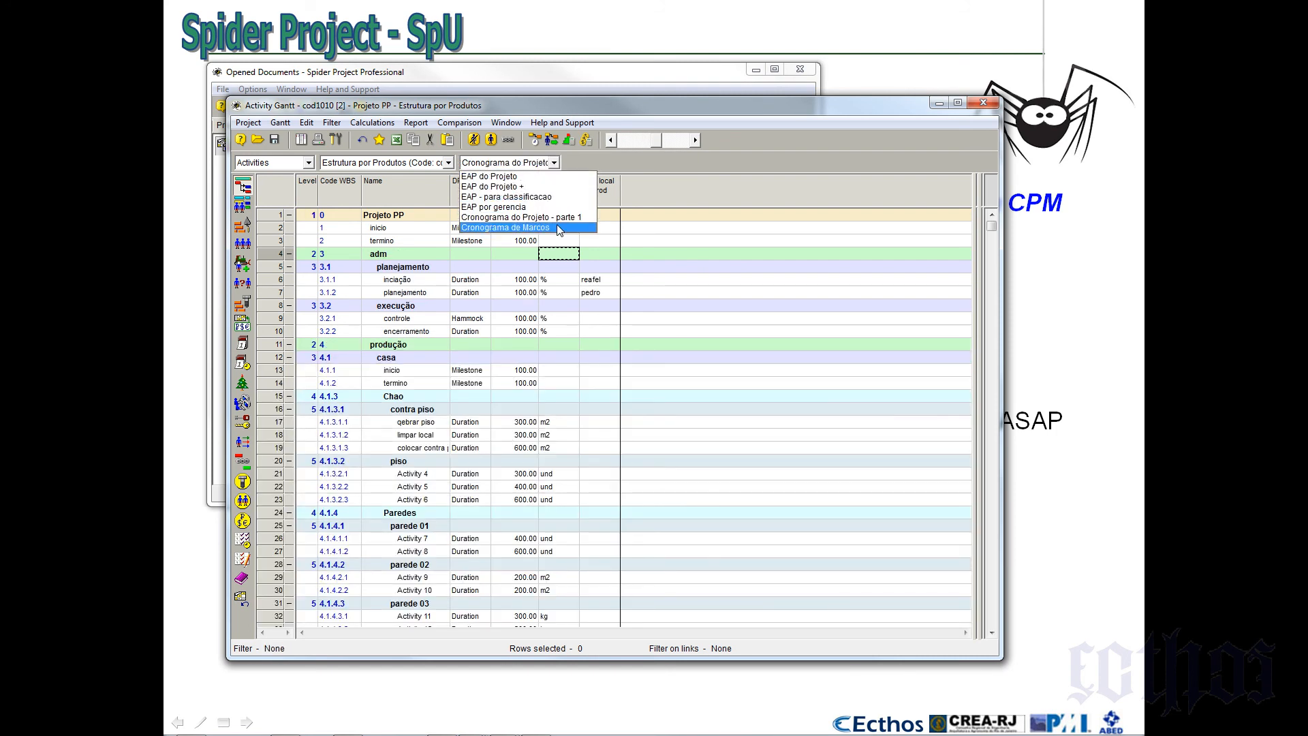
{"action": "left_click", "coordinate": [558, 227]}
{"action": "left_click", "coordinate": [555, 163]}
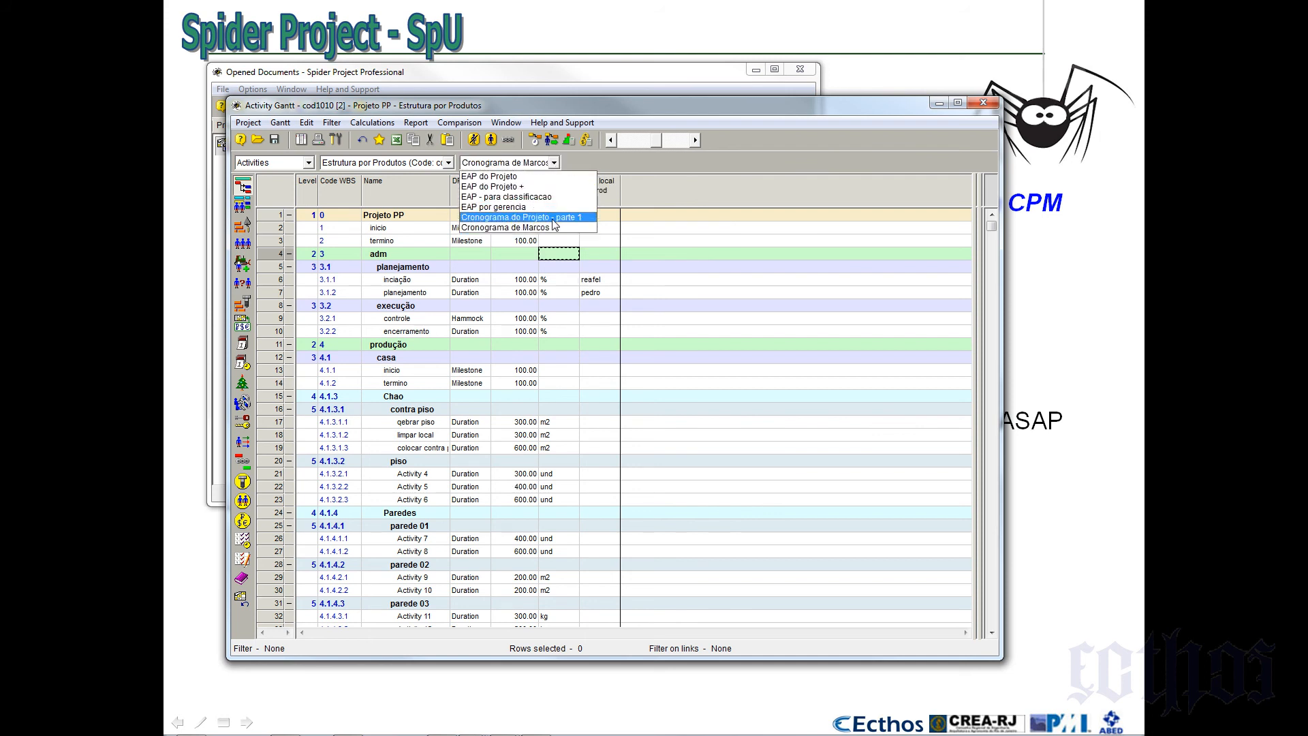
{"action": "left_click", "coordinate": [555, 226]}
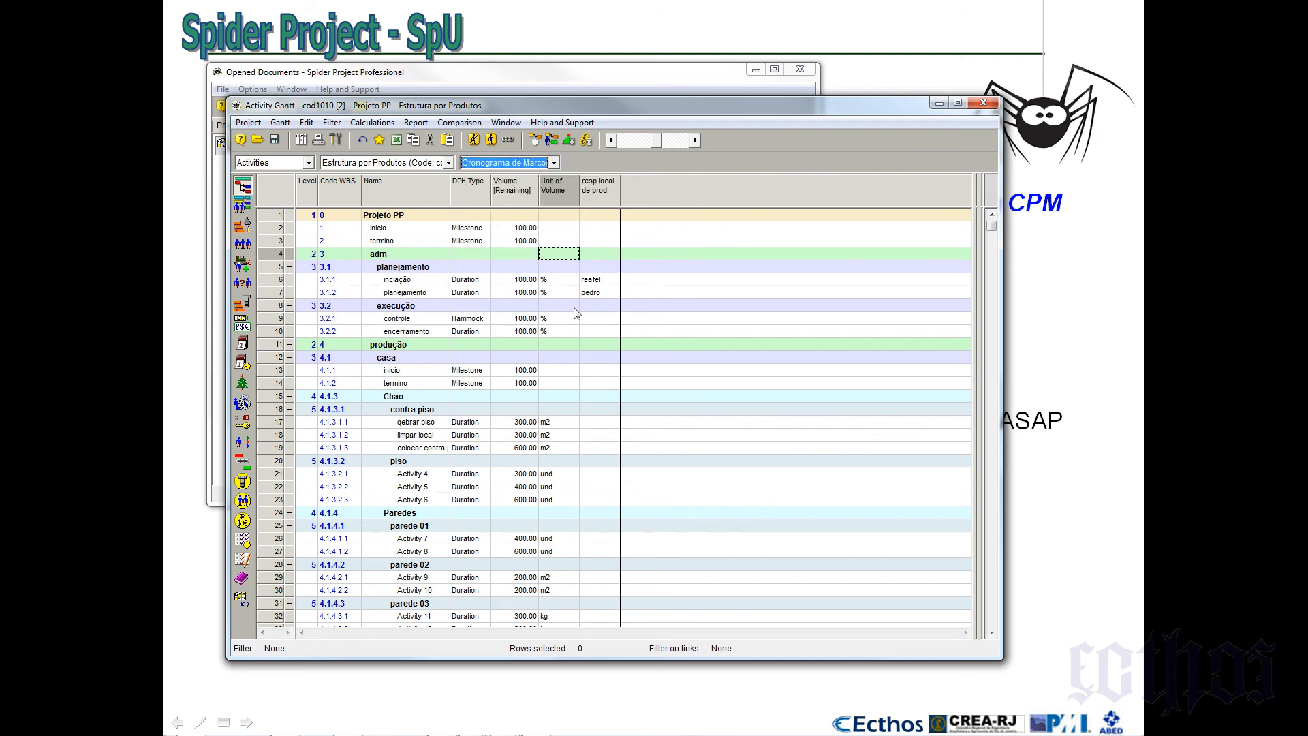
Create a filter named "somente os marcos" with code codfil0454, based on the DPH Type field
{"action": "left_click", "coordinate": [332, 124]}
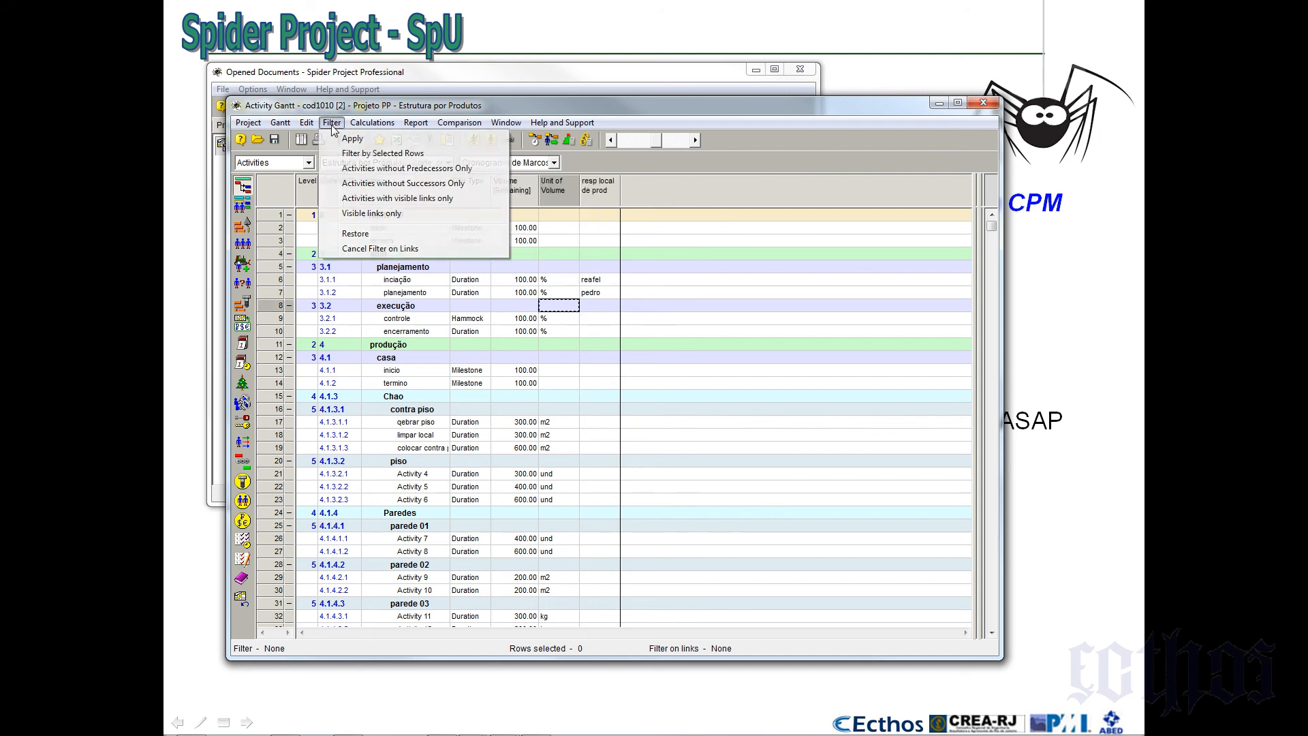
{"action": "left_click", "coordinate": [367, 139]}
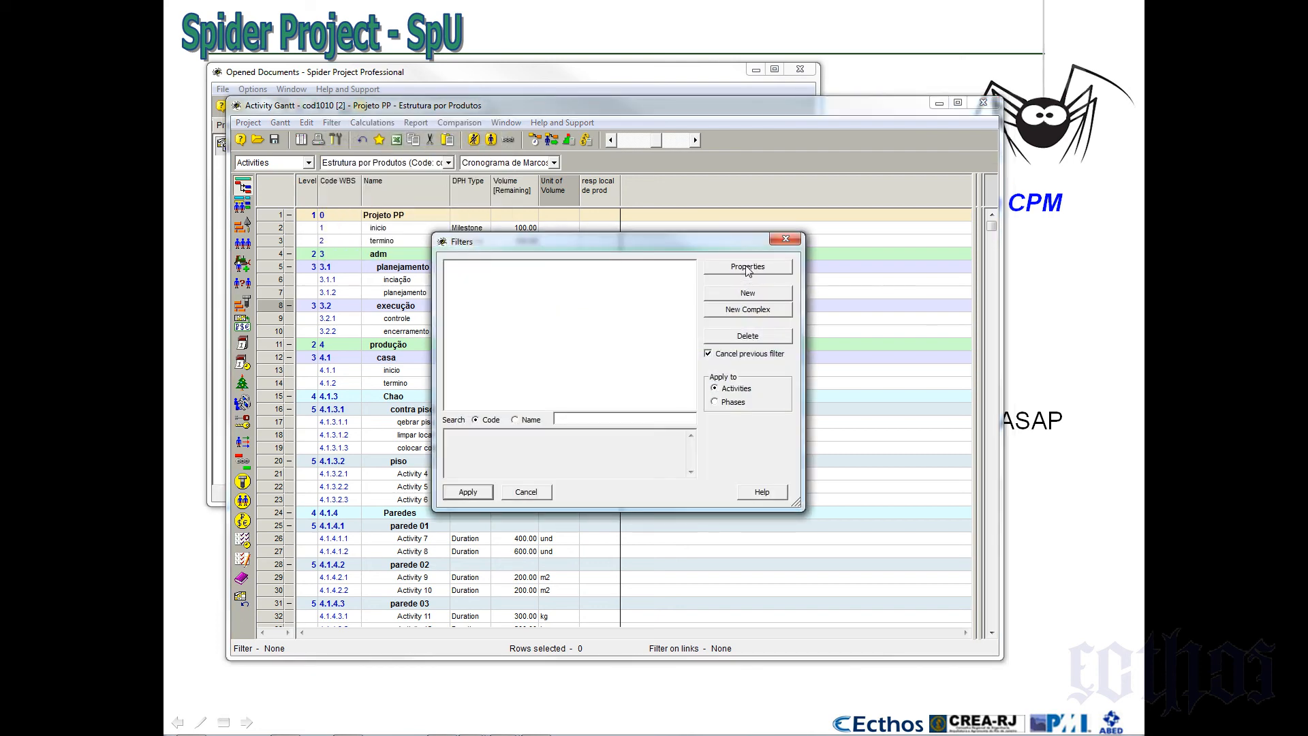
{"action": "left_click", "coordinate": [747, 294]}
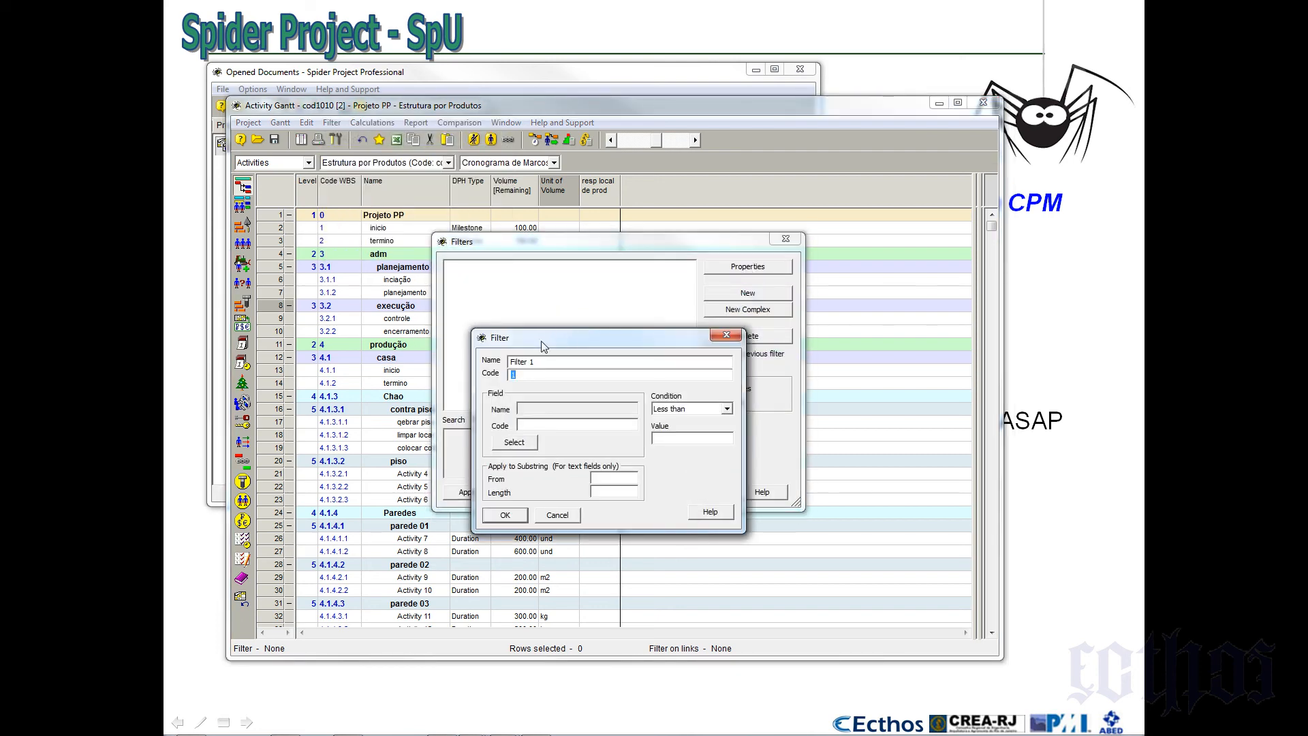
{"action": "left_click_drag", "start_coordinate": [509, 361], "coordinate": [505, 361]}
{"action": "type", "text": "somente os marcos"}
{"action": "key", "text": "Tab"}
{"action": "type", "text": "cod"}
{"action": "left_click", "coordinate": [527, 442]}
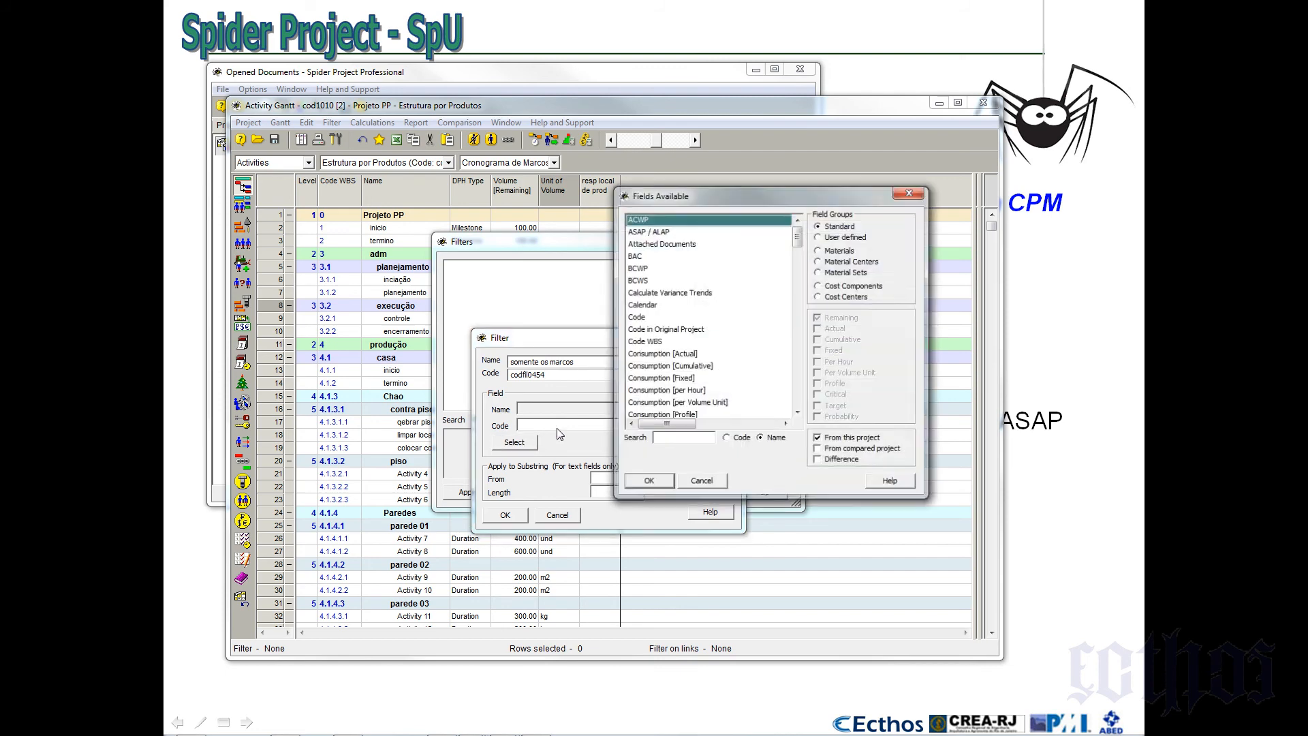
{"action": "scroll", "coordinate": [657, 351], "scroll_direction": "down", "scroll_amount": 5}
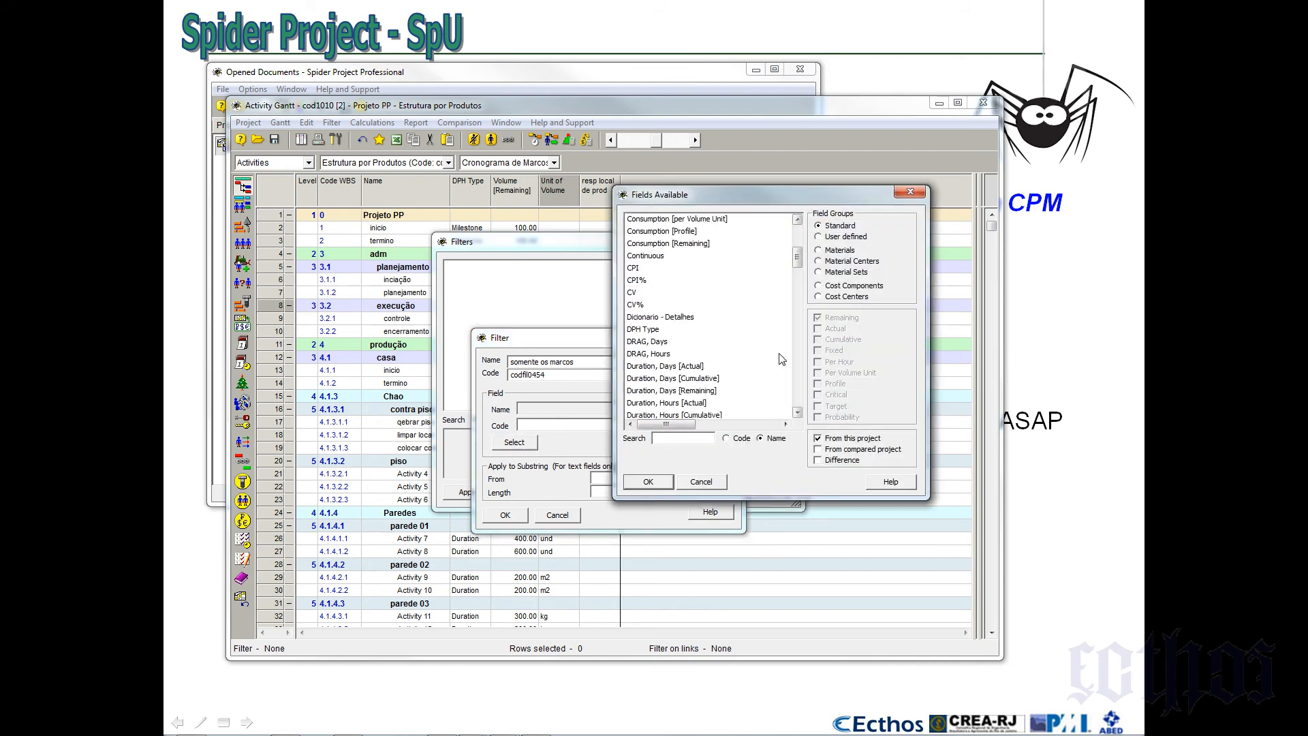
{"action": "left_click", "coordinate": [643, 329]}
{"action": "left_click", "coordinate": [648, 481]}
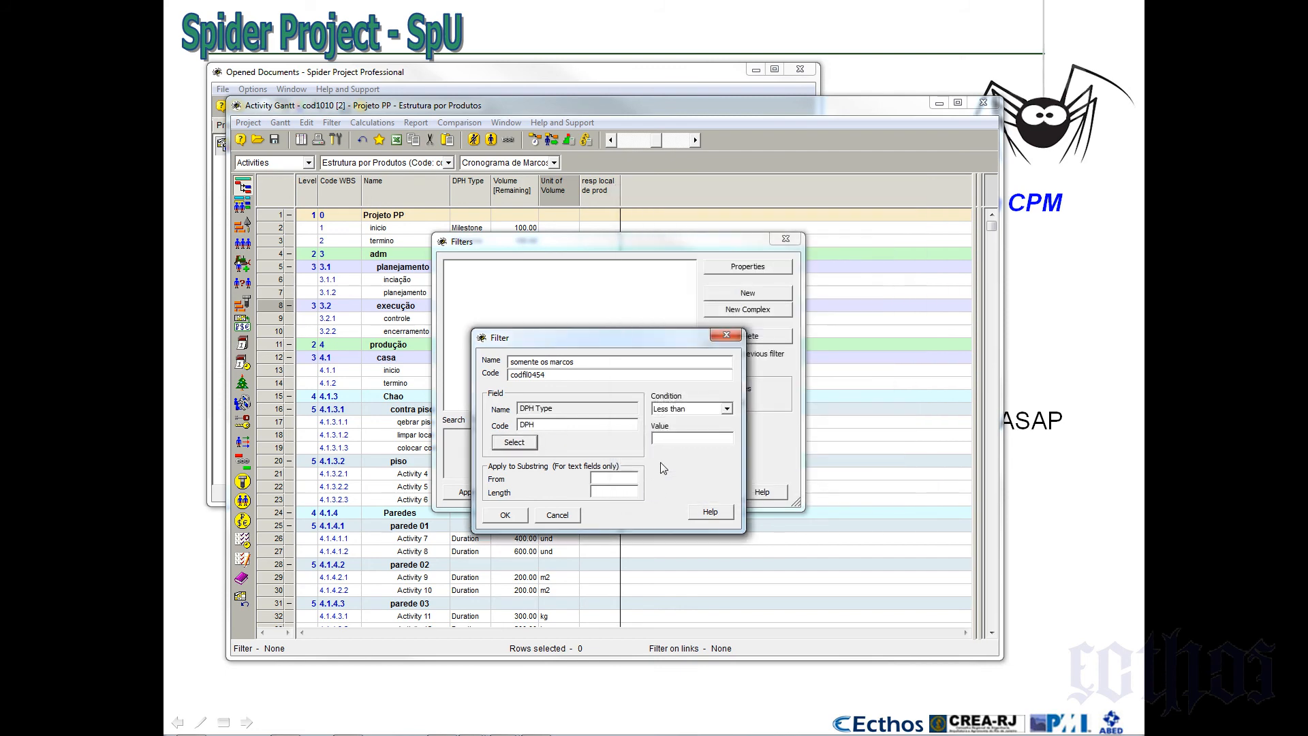
Set the filter condition to Equal to with the milestone value, save the filter and apply it to the activities
{"action": "left_click", "coordinate": [726, 408]}
{"action": "left_click", "coordinate": [703, 451]}
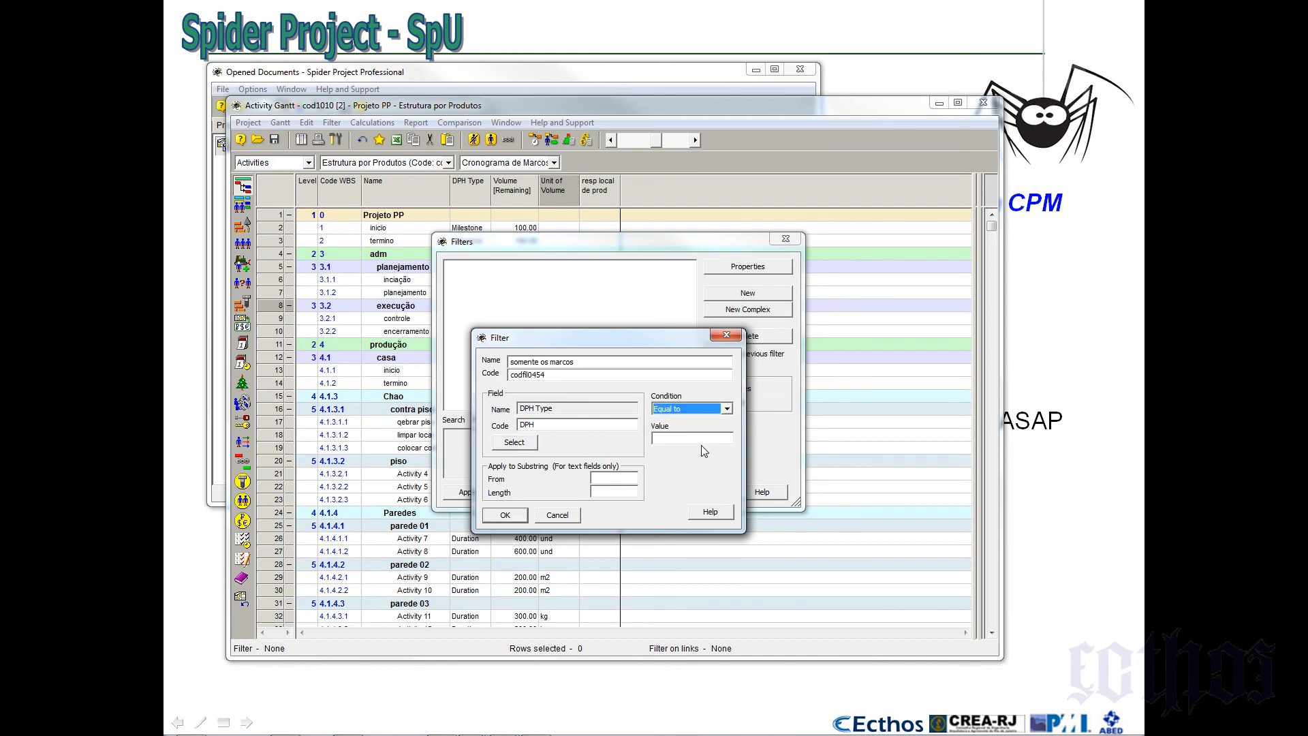
{"action": "left_click", "coordinate": [696, 437]}
{"action": "left_click", "coordinate": [500, 515]}
{"action": "left_click", "coordinate": [468, 492]}
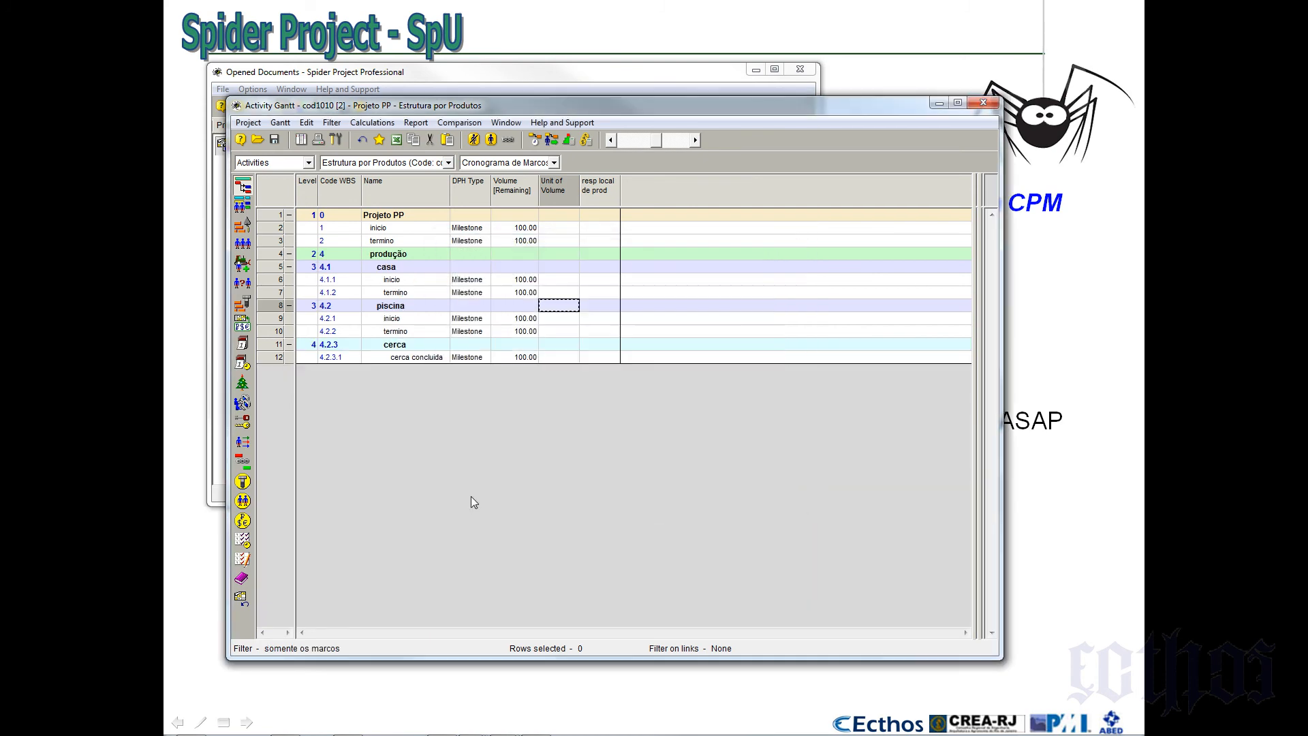
Save the filtered view as the current Cronograma de Marcos configuration in the project
{"action": "left_click", "coordinate": [287, 124]}
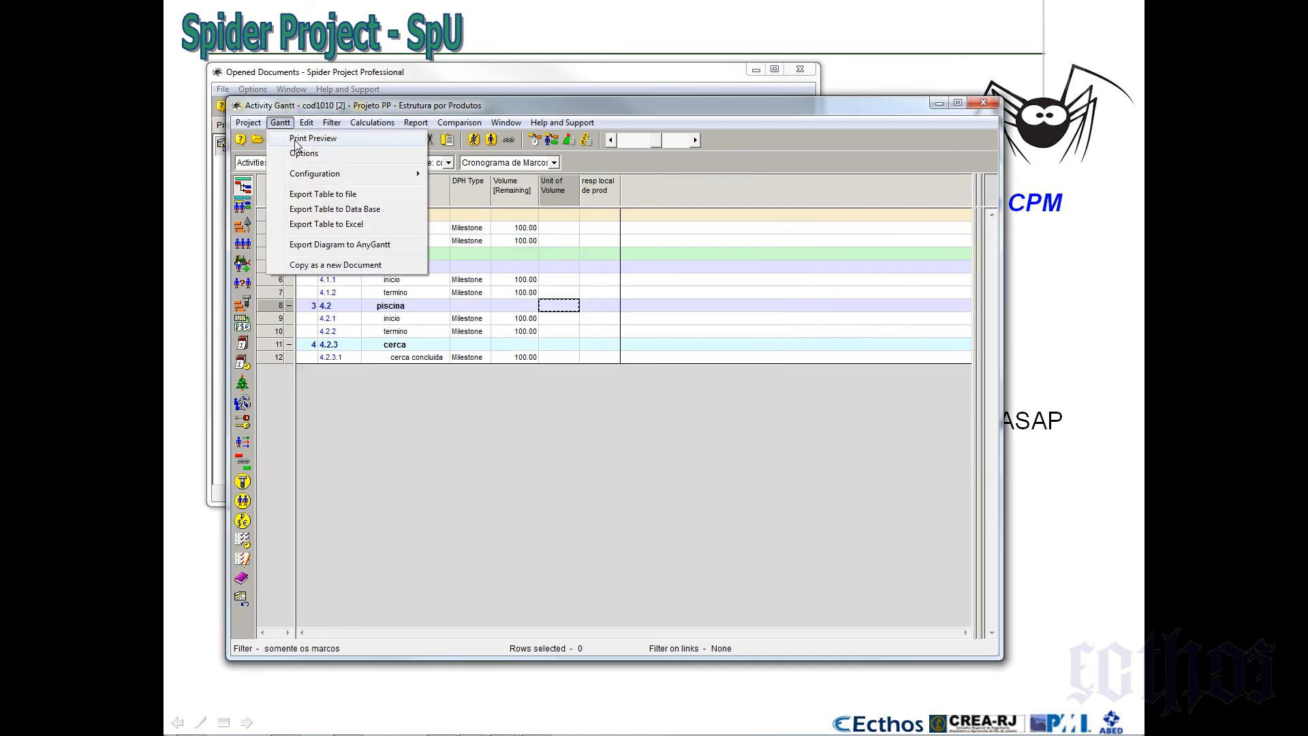
{"action": "mouse_move", "coordinate": [300, 175]}
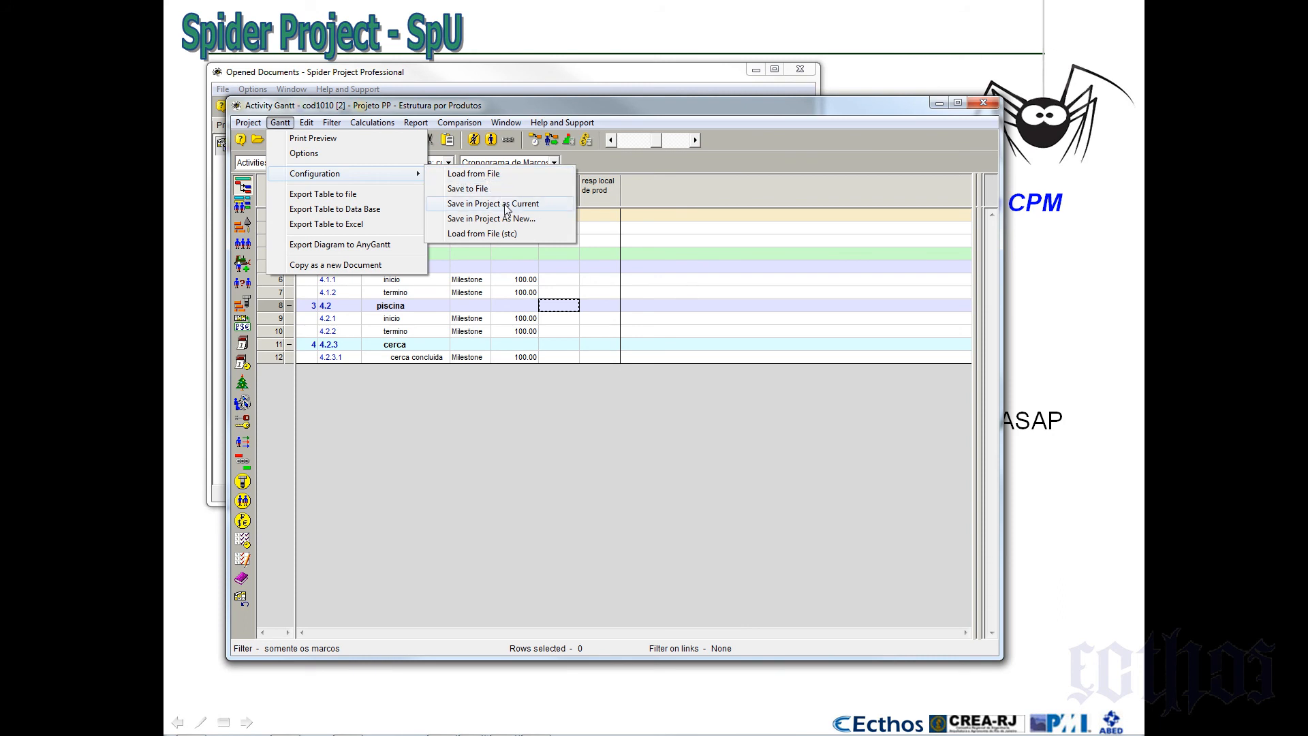
{"action": "left_click", "coordinate": [507, 203]}
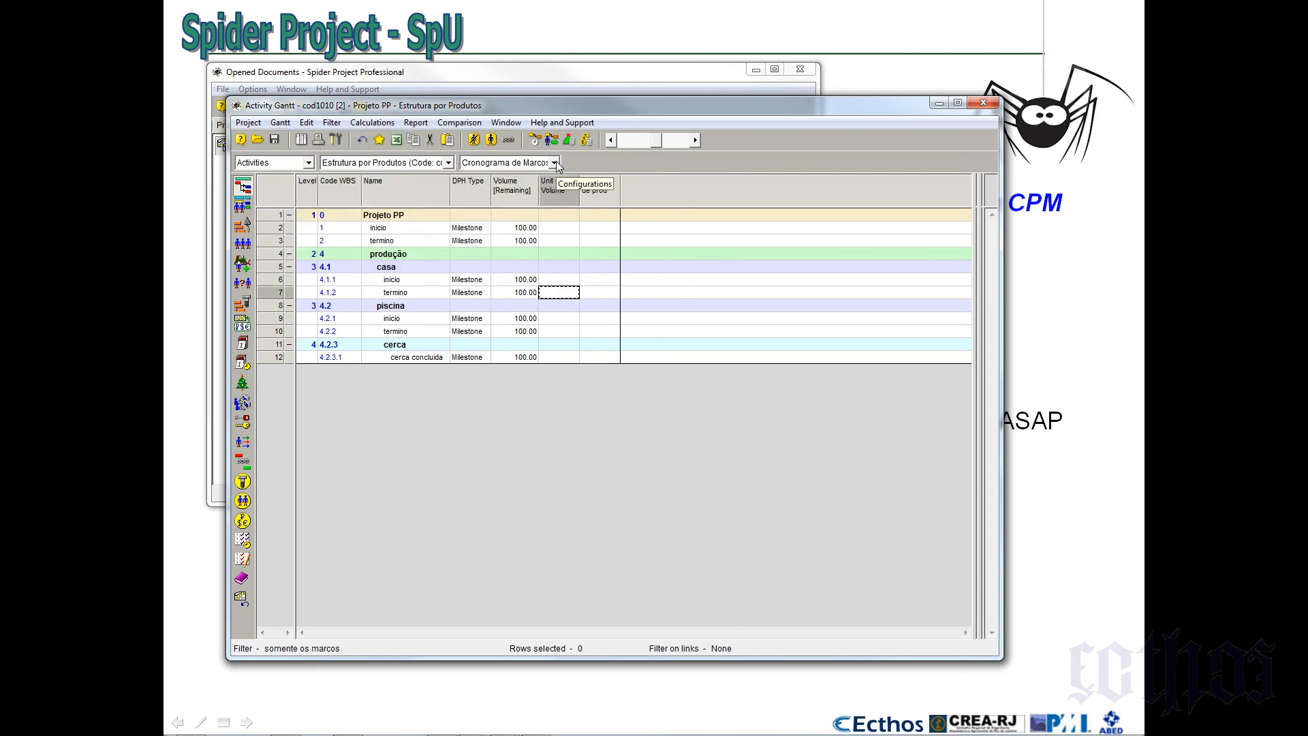
Alternate between Cronograma do Projeto - parte 1 and Cronograma de Marcos to check the saved filter, ending on Cronograma do Projeto - parte 1
{"action": "left_click", "coordinate": [555, 163]}
{"action": "left_click", "coordinate": [518, 222]}
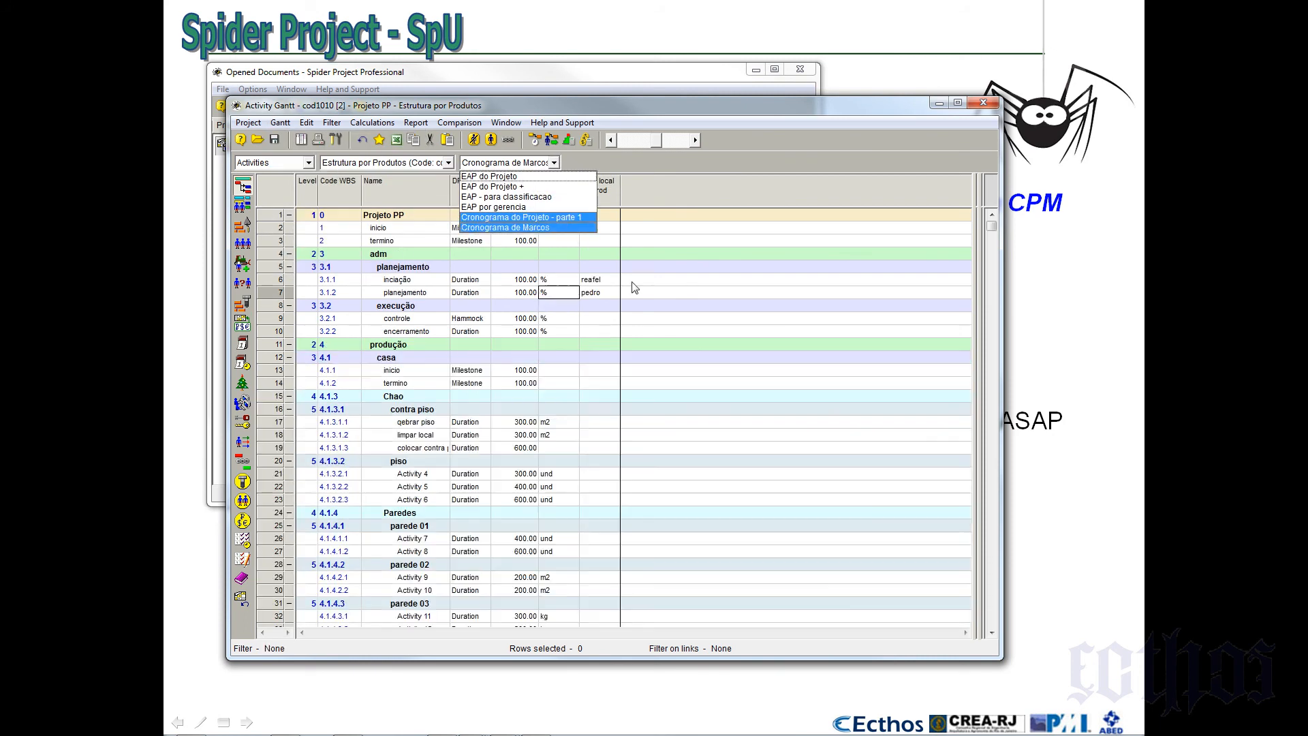
{"action": "left_click", "coordinate": [553, 163]}
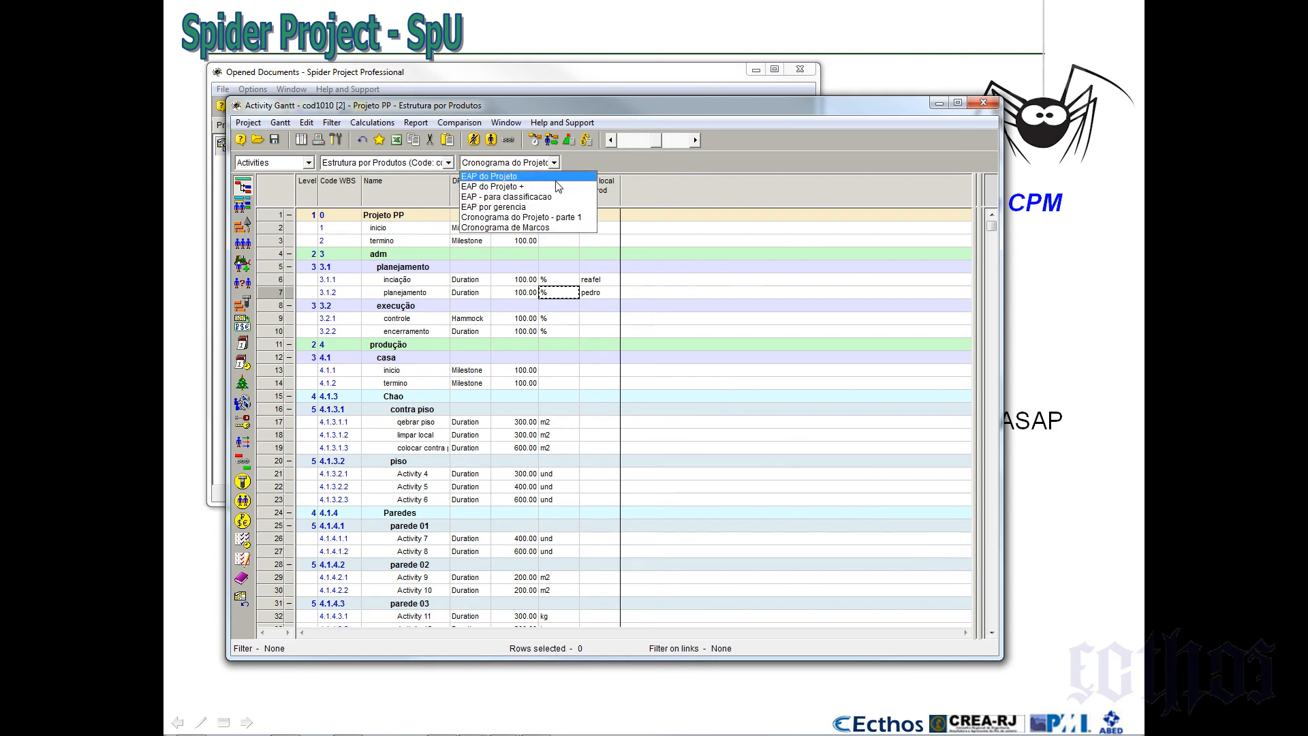
{"action": "left_click", "coordinate": [560, 227]}
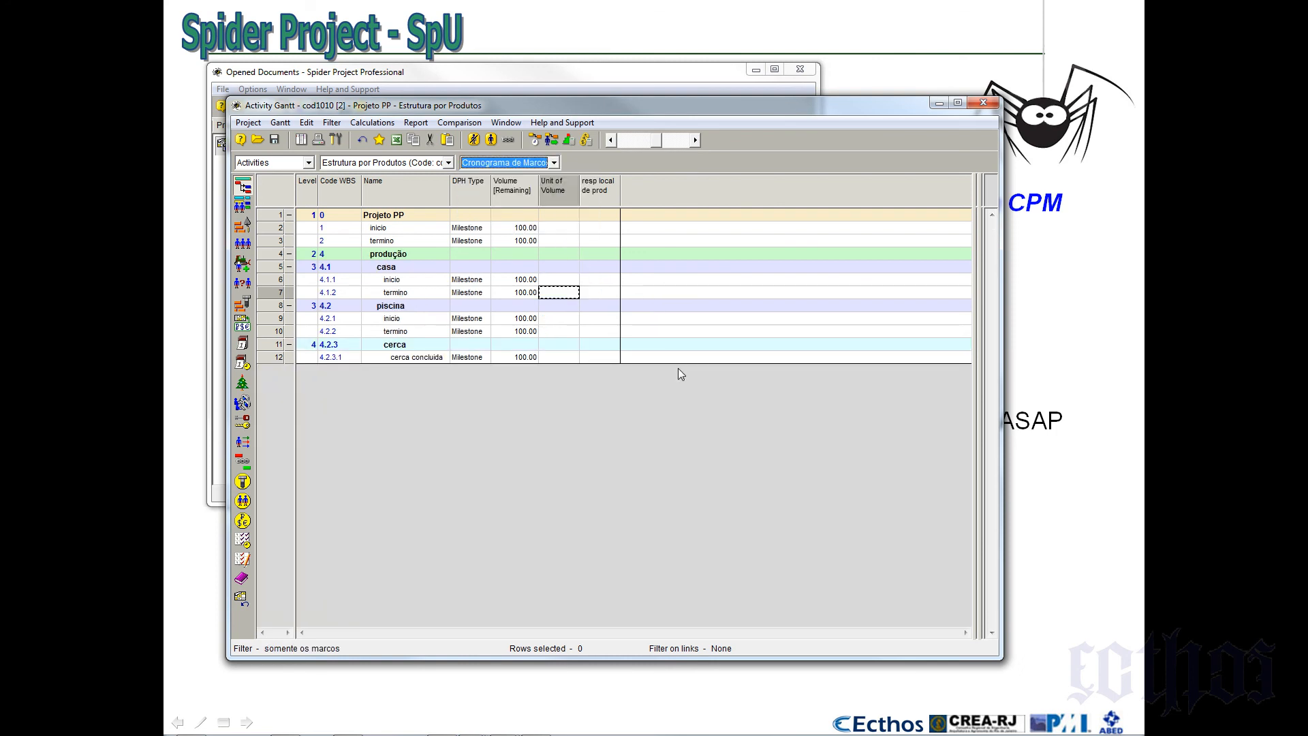
{"action": "left_click", "coordinate": [555, 162]}
{"action": "left_click", "coordinate": [565, 217]}
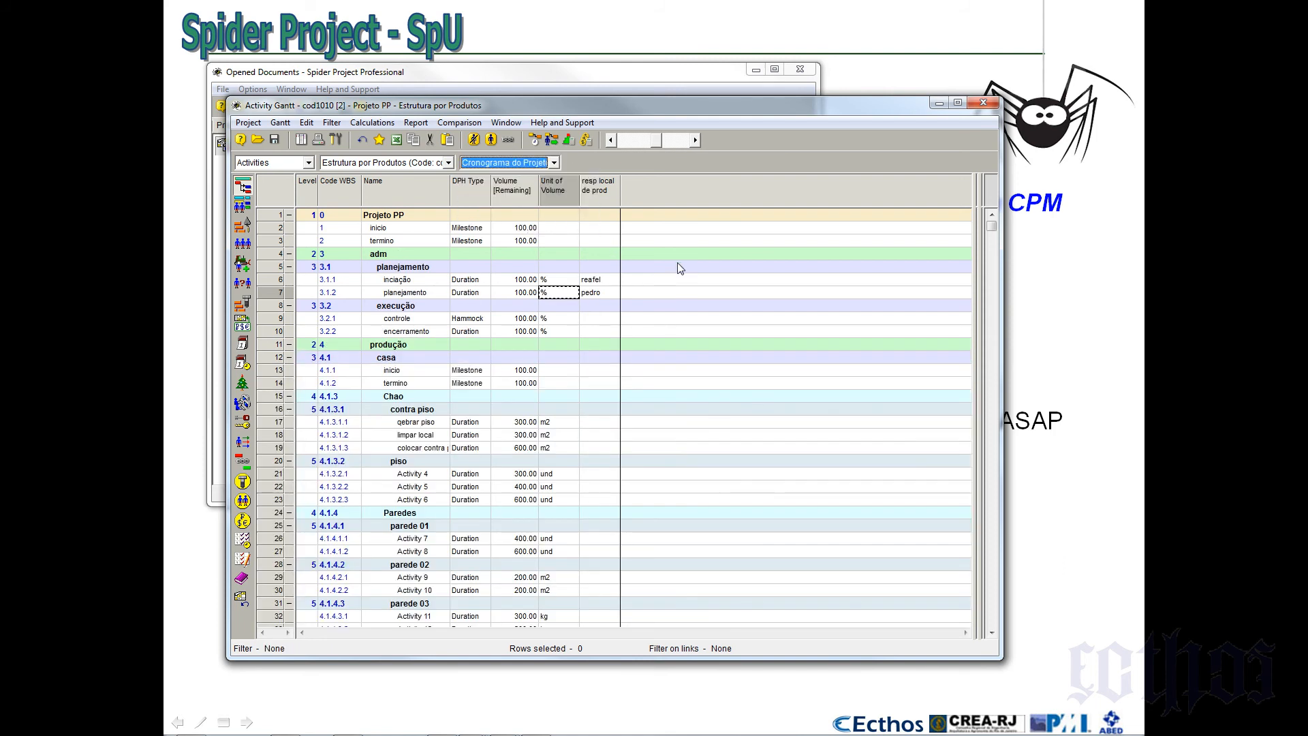
Compare the Cronograma de Marcos configuration with the full schedule, ending on Cronograma do Projeto - parte 1
{"action": "left_click", "coordinate": [554, 162]}
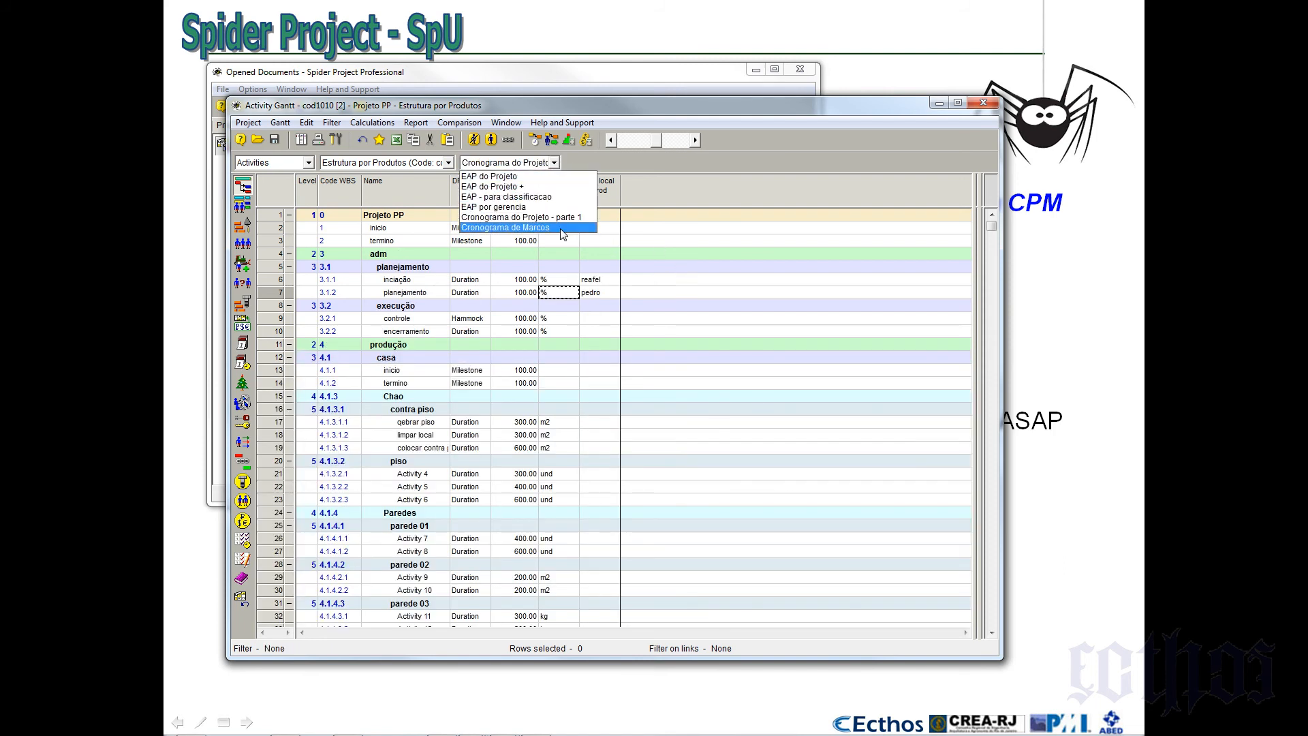
{"action": "left_click", "coordinate": [560, 227]}
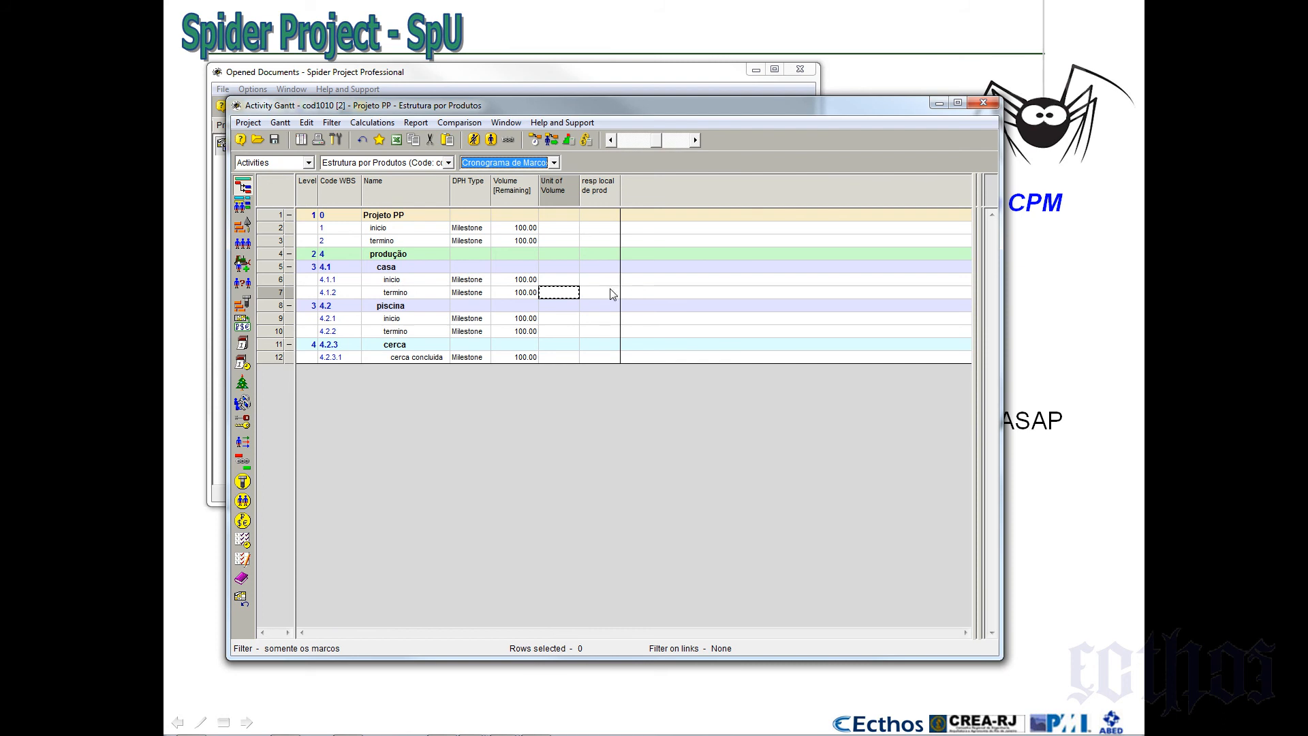
{"action": "left_click", "coordinate": [555, 163]}
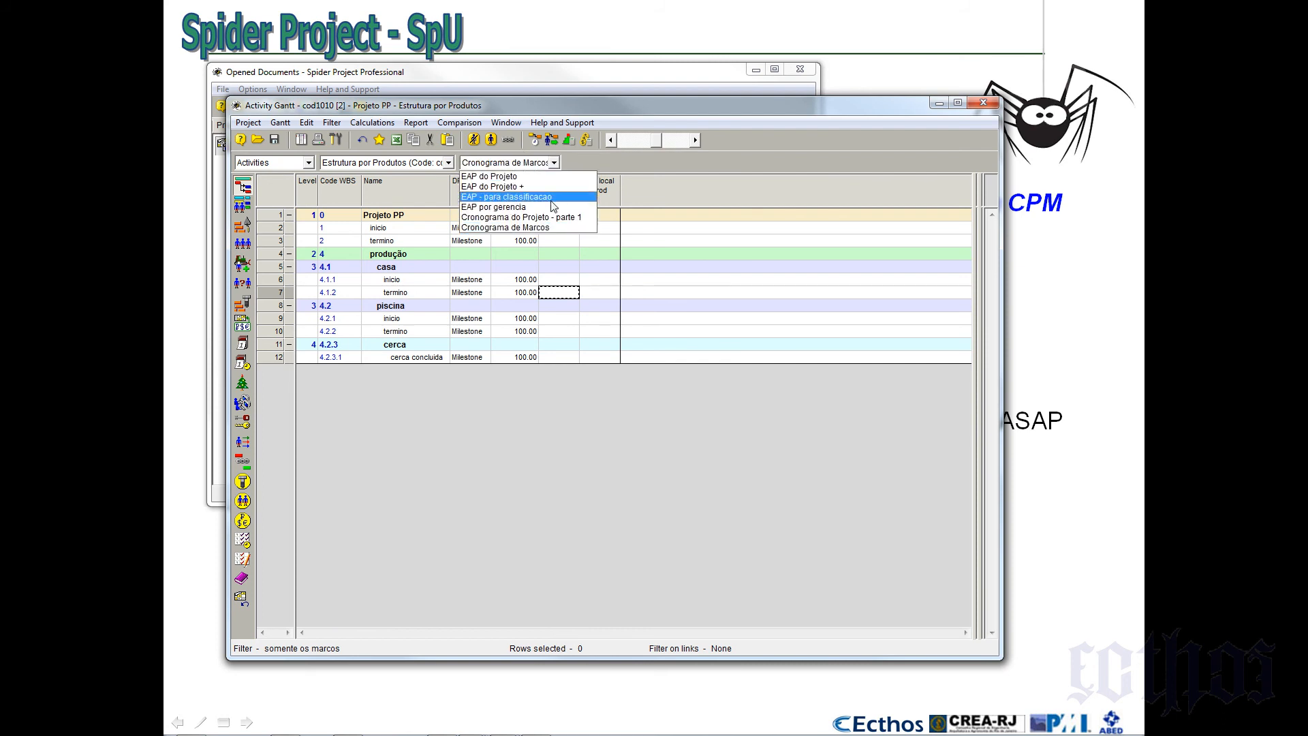
{"action": "left_click", "coordinate": [552, 217]}
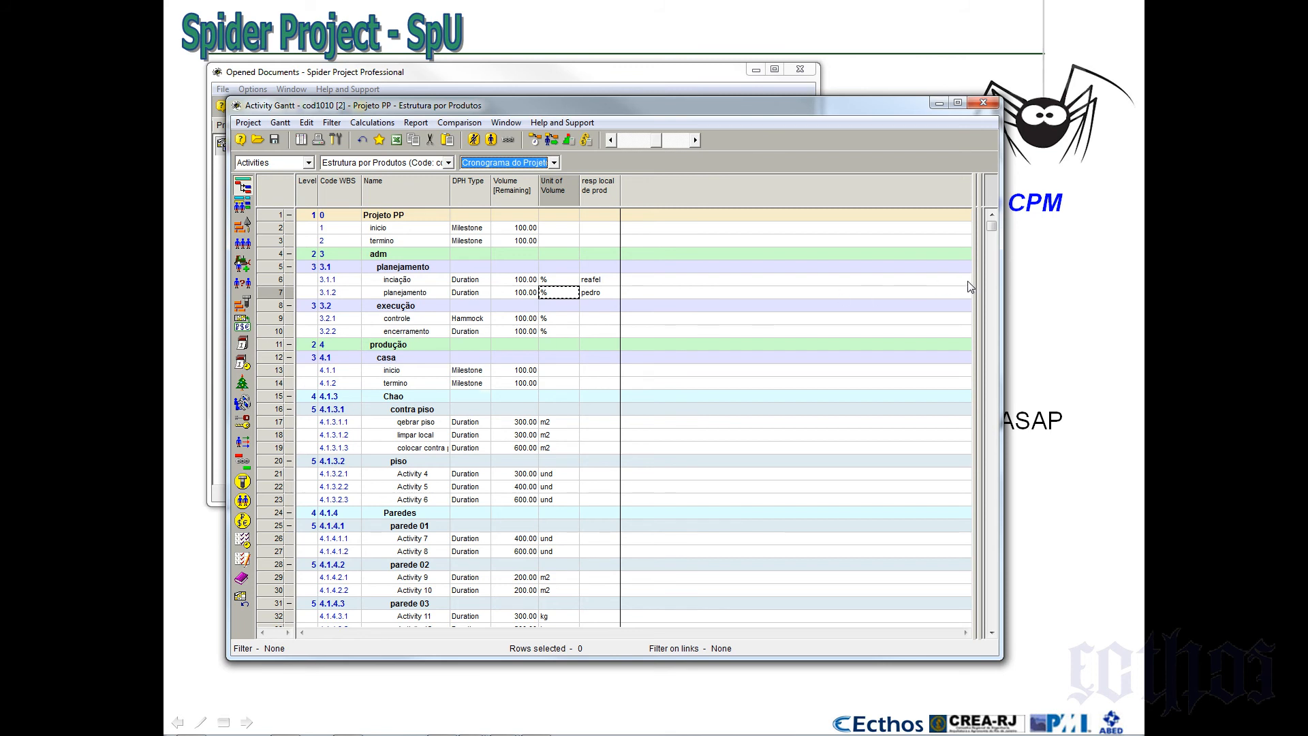
Reveal the Gantt chart beside the table and link gebrar piso to limpar local and limpar local to colocar contra piso
{"action": "left_click_drag", "start_coordinate": [972, 280], "coordinate": [620, 280]}
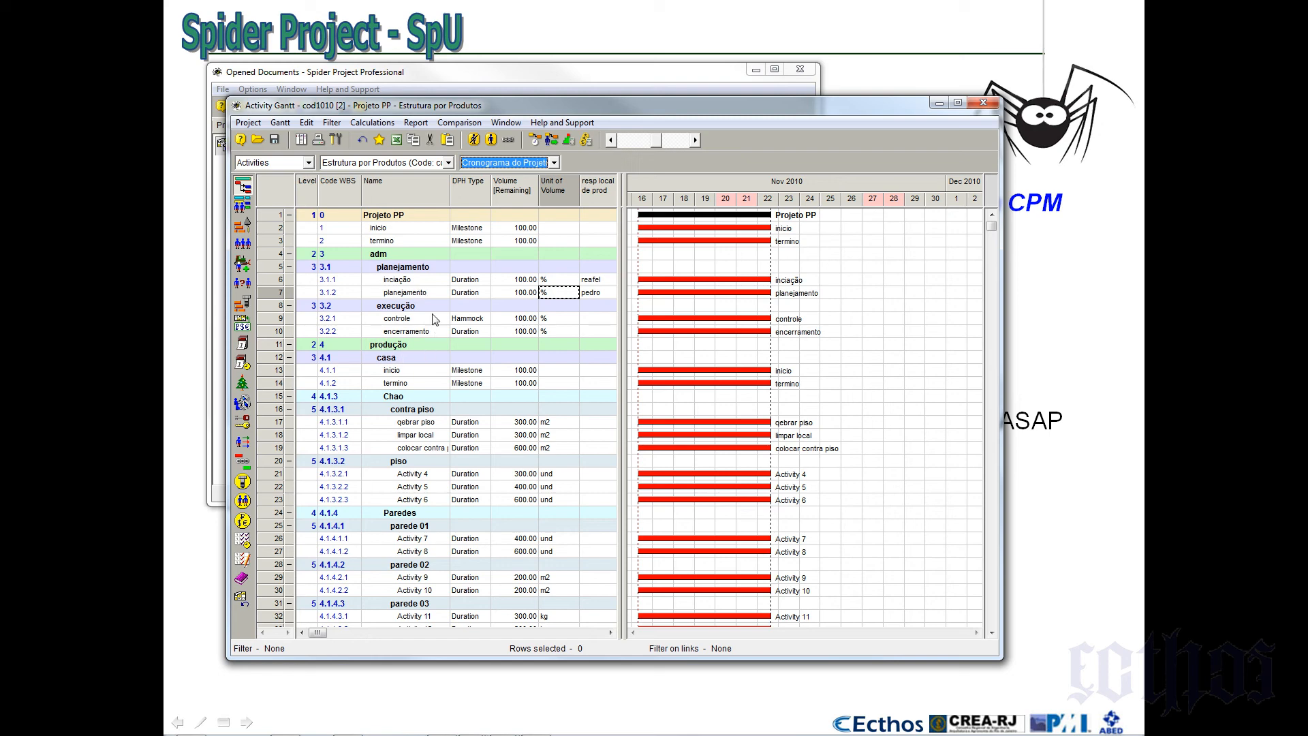
{"action": "left_click", "coordinate": [431, 422]}
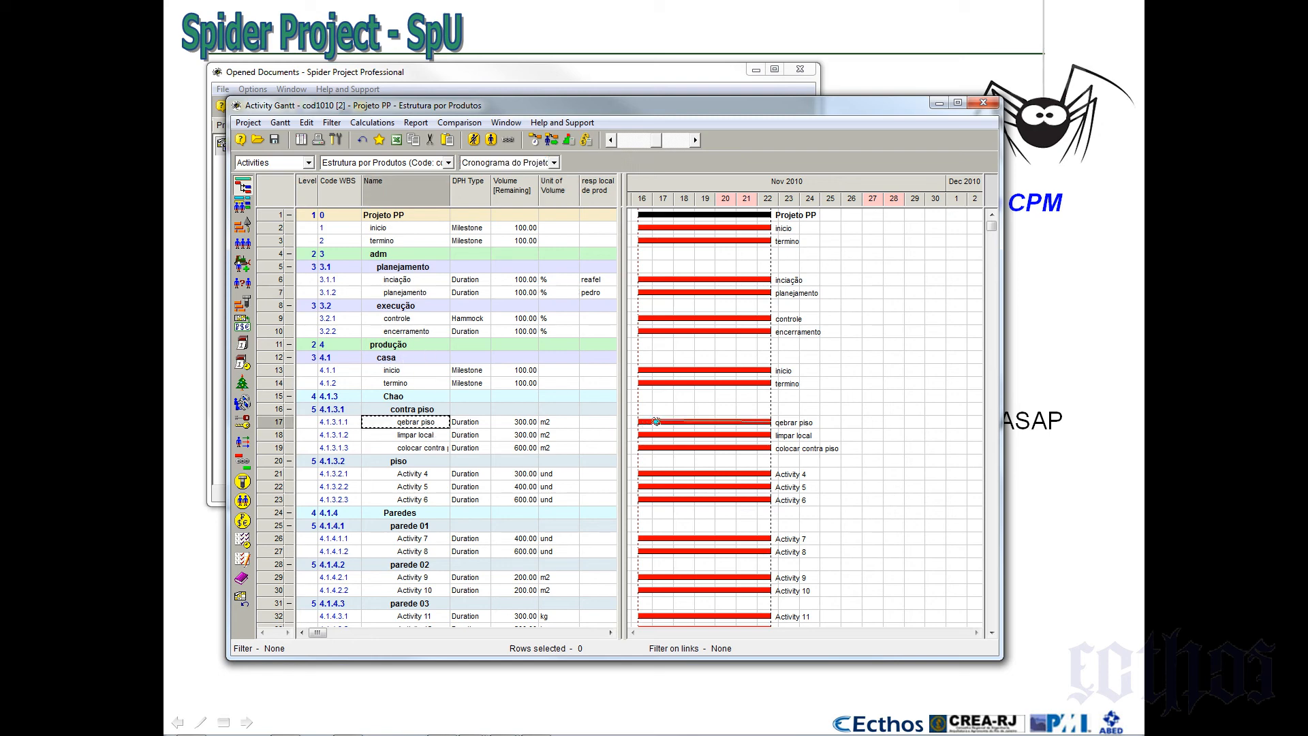
{"action": "left_click_drag", "start_coordinate": [656, 422], "coordinate": [668, 449]}
Link Activity 4, Activity 5 and Activity 6 under piso as a chain
{"action": "left_click", "coordinate": [276, 475]}
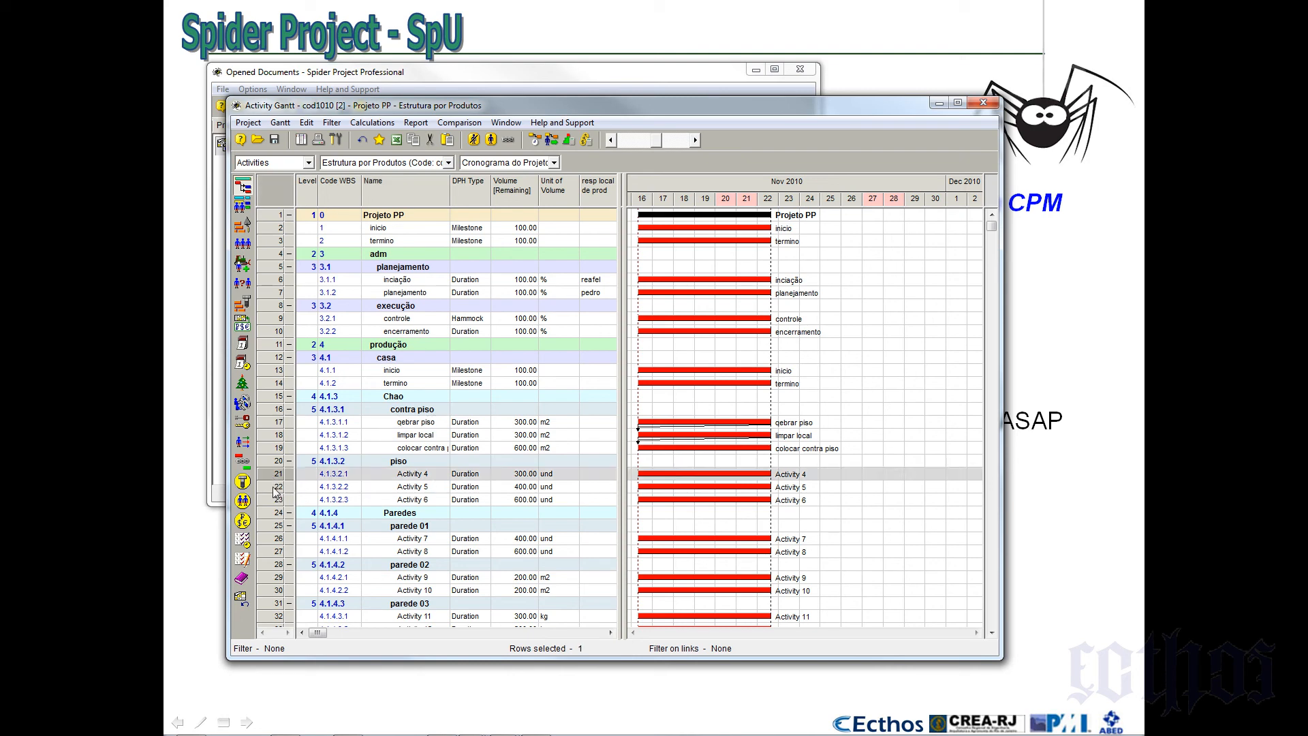
{"action": "left_click_drag", "start_coordinate": [275, 488], "coordinate": [276, 499]}
{"action": "right_click", "coordinate": [276, 499]}
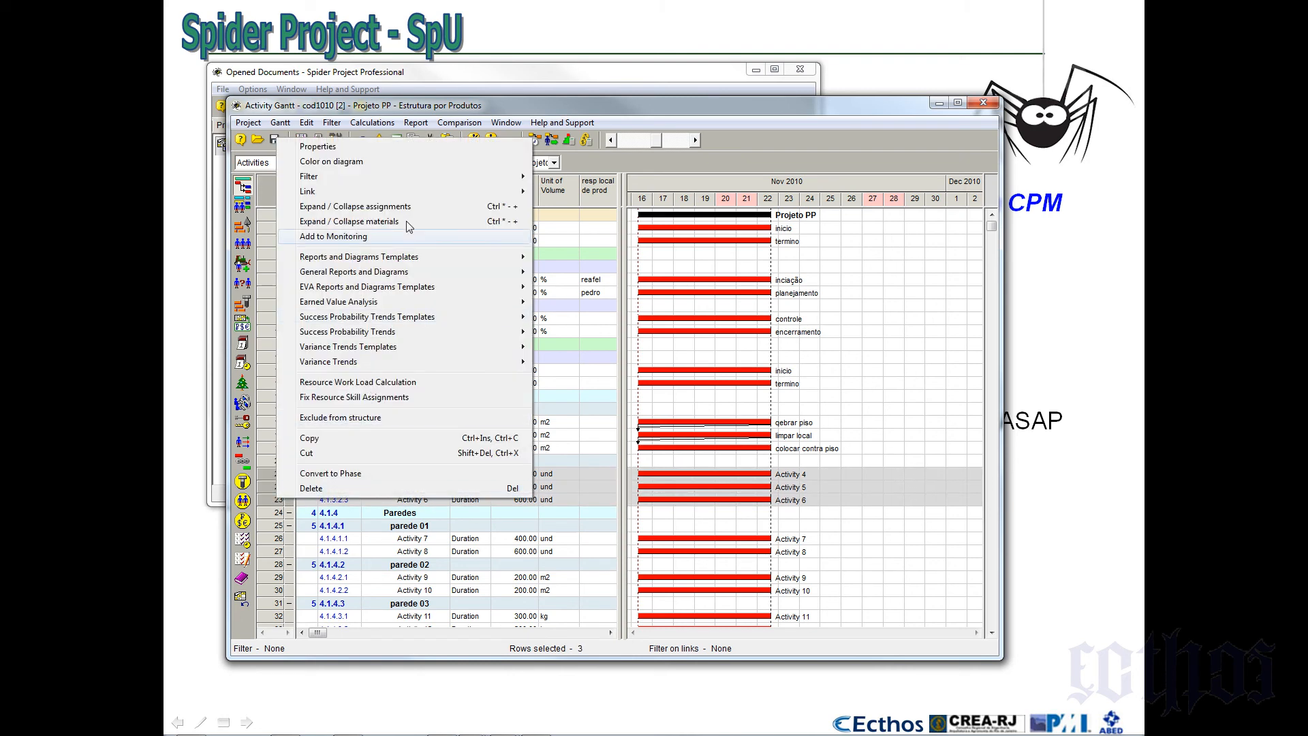
{"action": "mouse_move", "coordinate": [391, 191]}
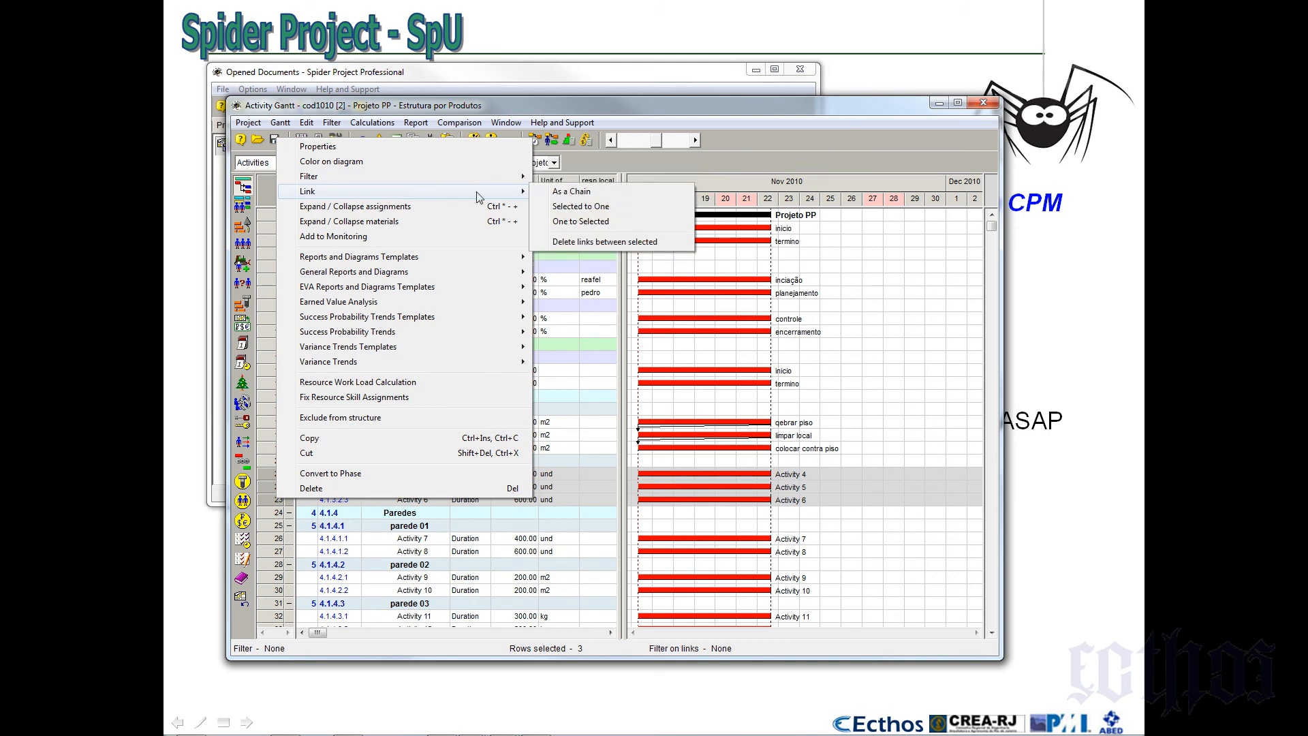
{"action": "left_click", "coordinate": [572, 193]}
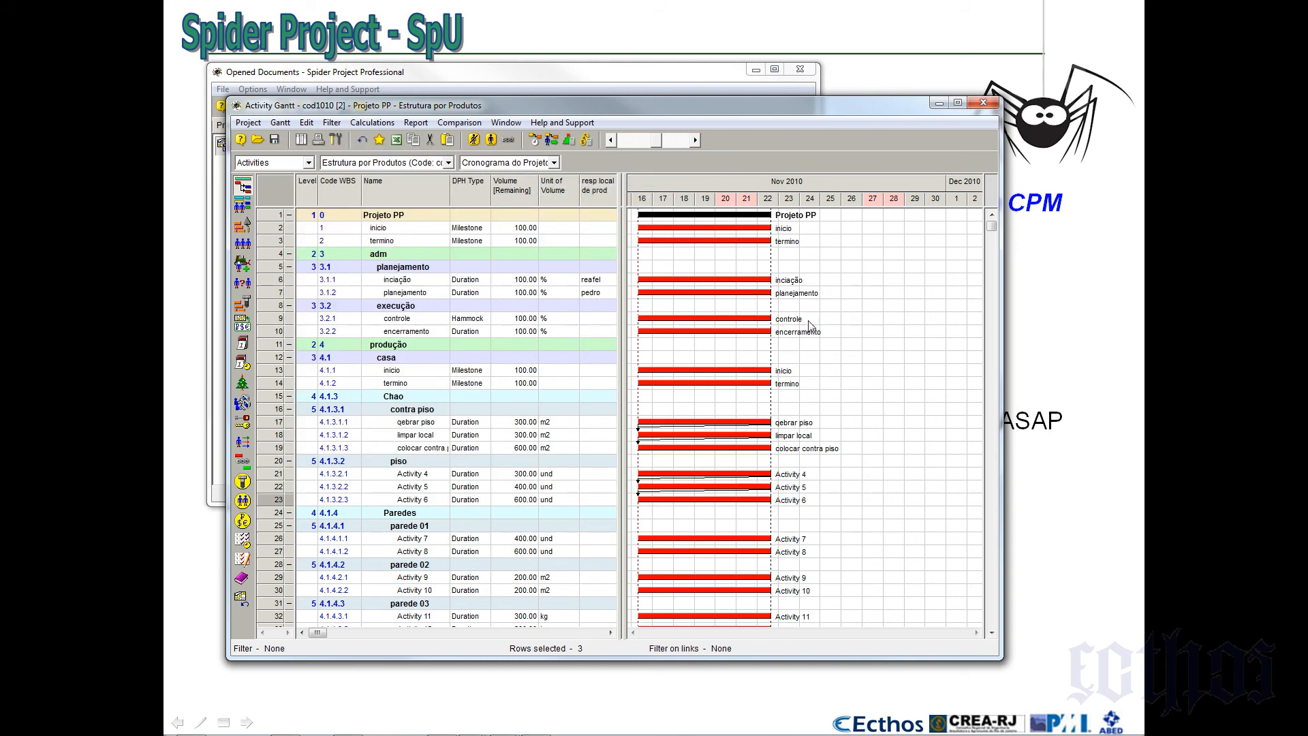
Try to schedule the project forward, decline further warnings, and examine the enlarged scheduling report before closing it
{"action": "left_click", "coordinate": [533, 144]}
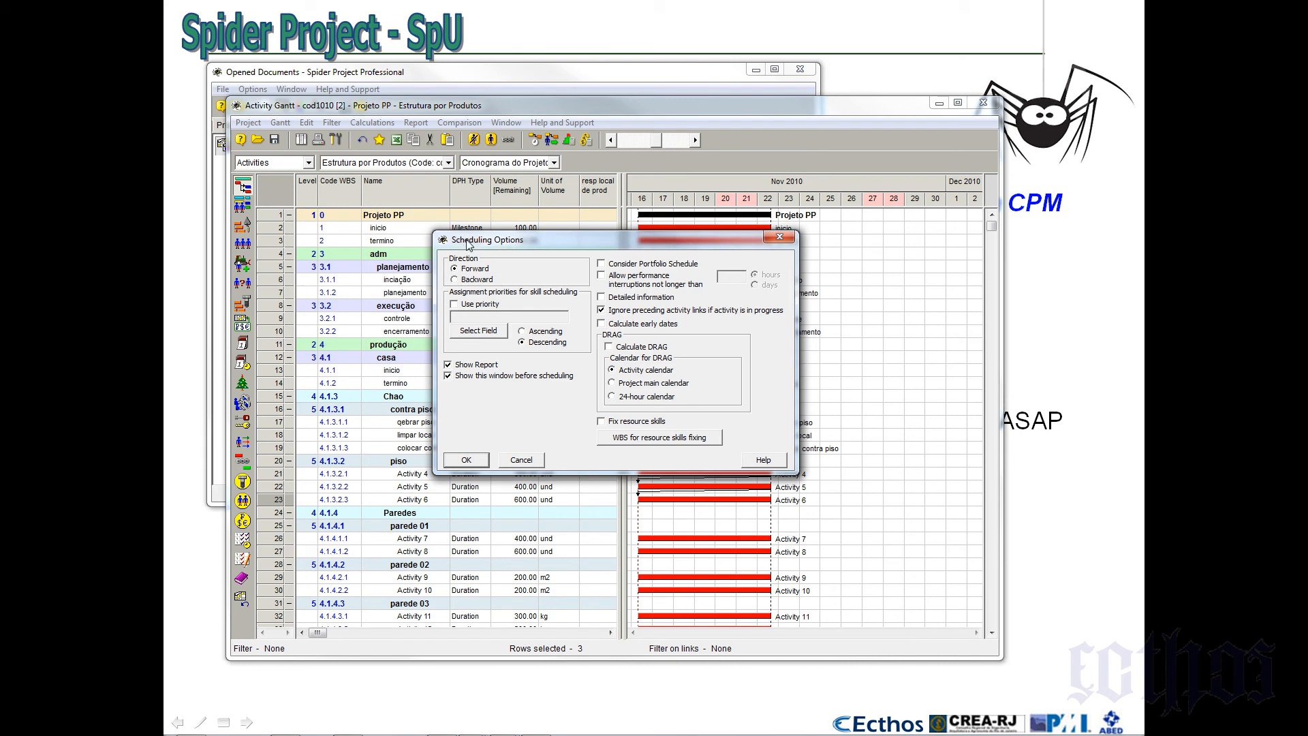
{"action": "left_click_drag", "start_coordinate": [469, 244], "coordinate": [507, 222]}
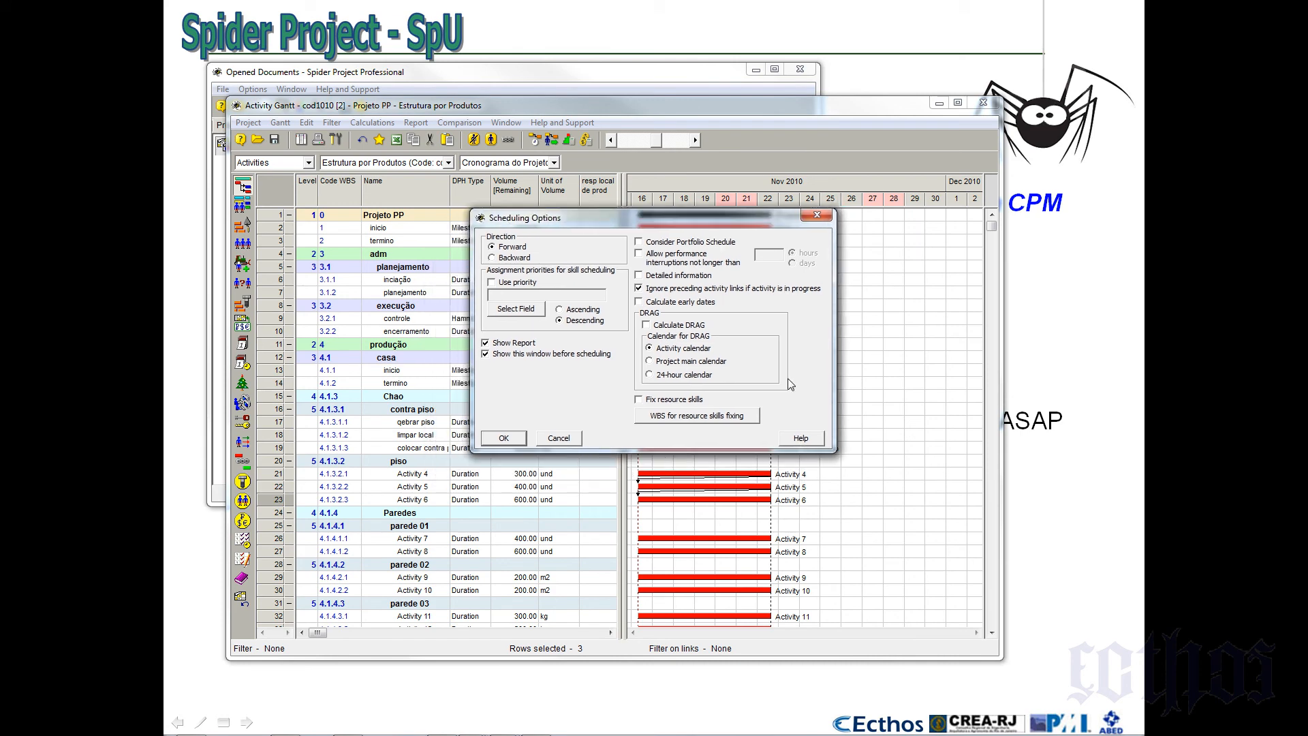
{"action": "left_click", "coordinate": [510, 440]}
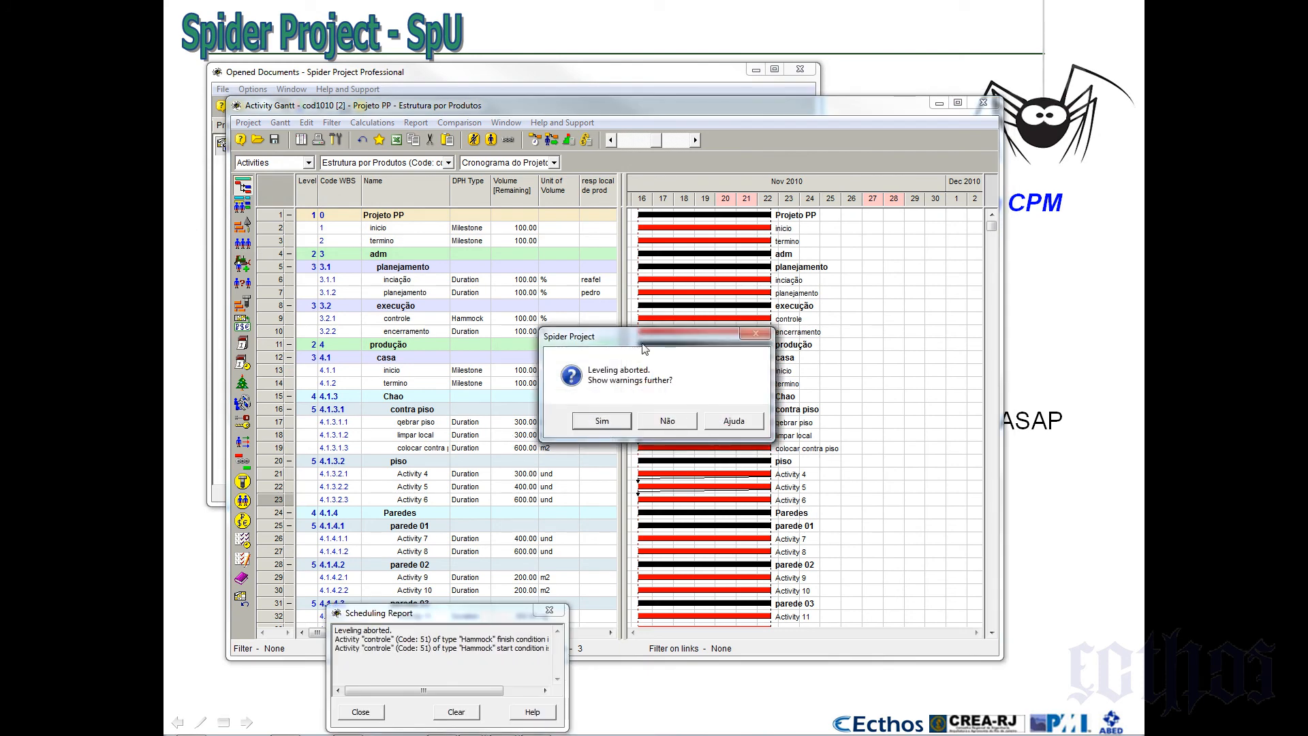
{"action": "left_click", "coordinate": [663, 421]}
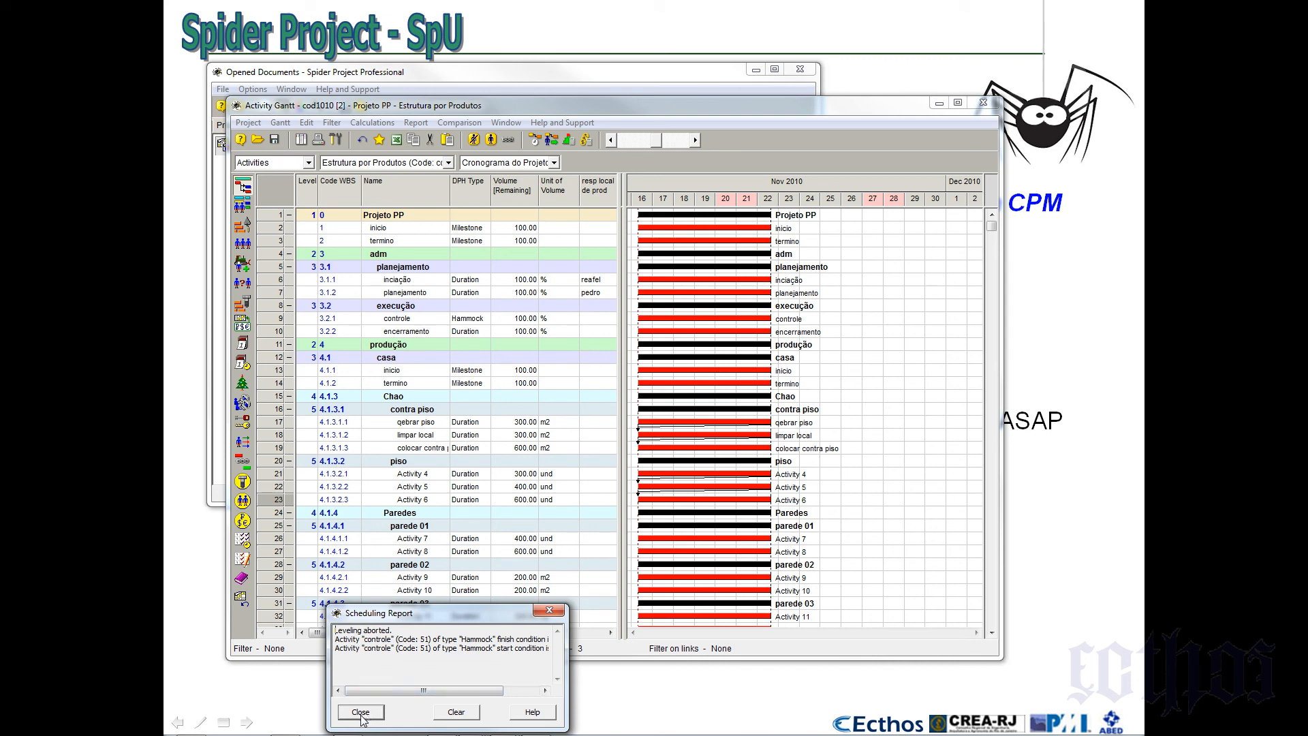
{"action": "left_click_drag", "start_coordinate": [568, 604], "coordinate": [838, 459]}
{"action": "left_click_drag", "start_coordinate": [473, 490], "coordinate": [594, 488]}
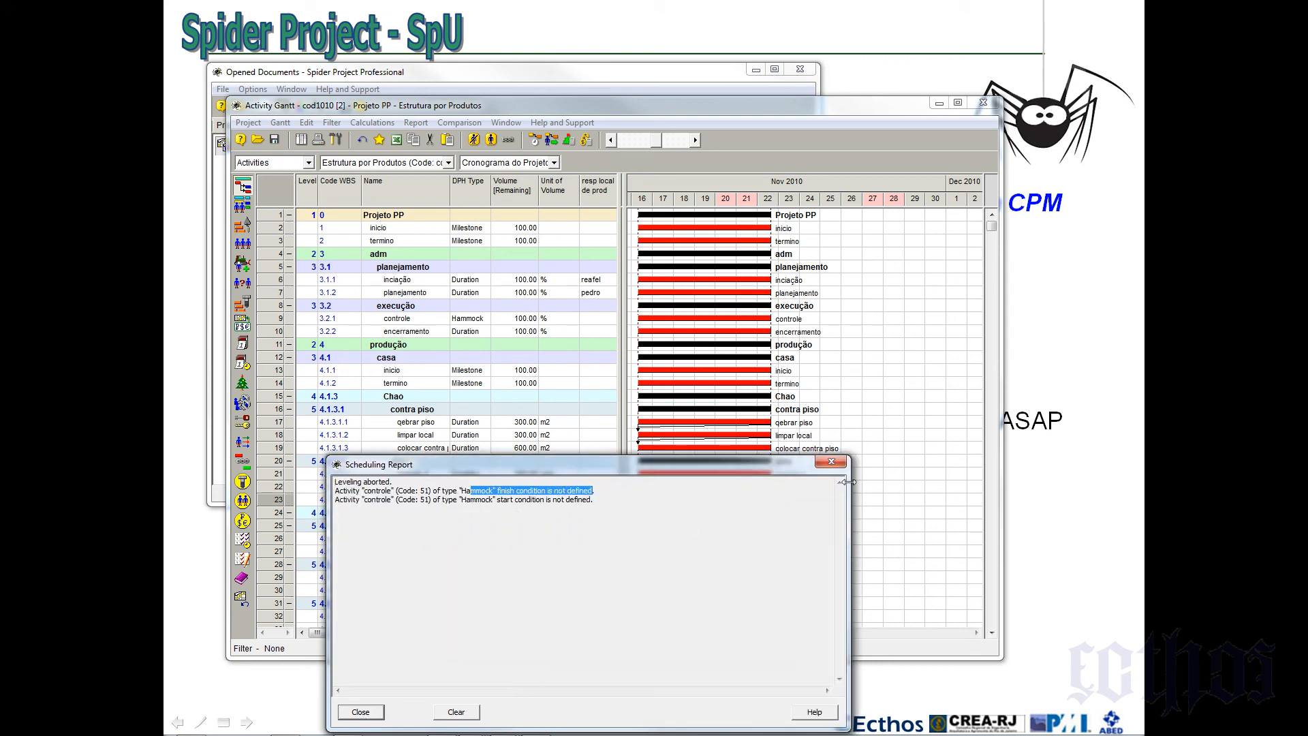
{"action": "left_click", "coordinate": [831, 462]}
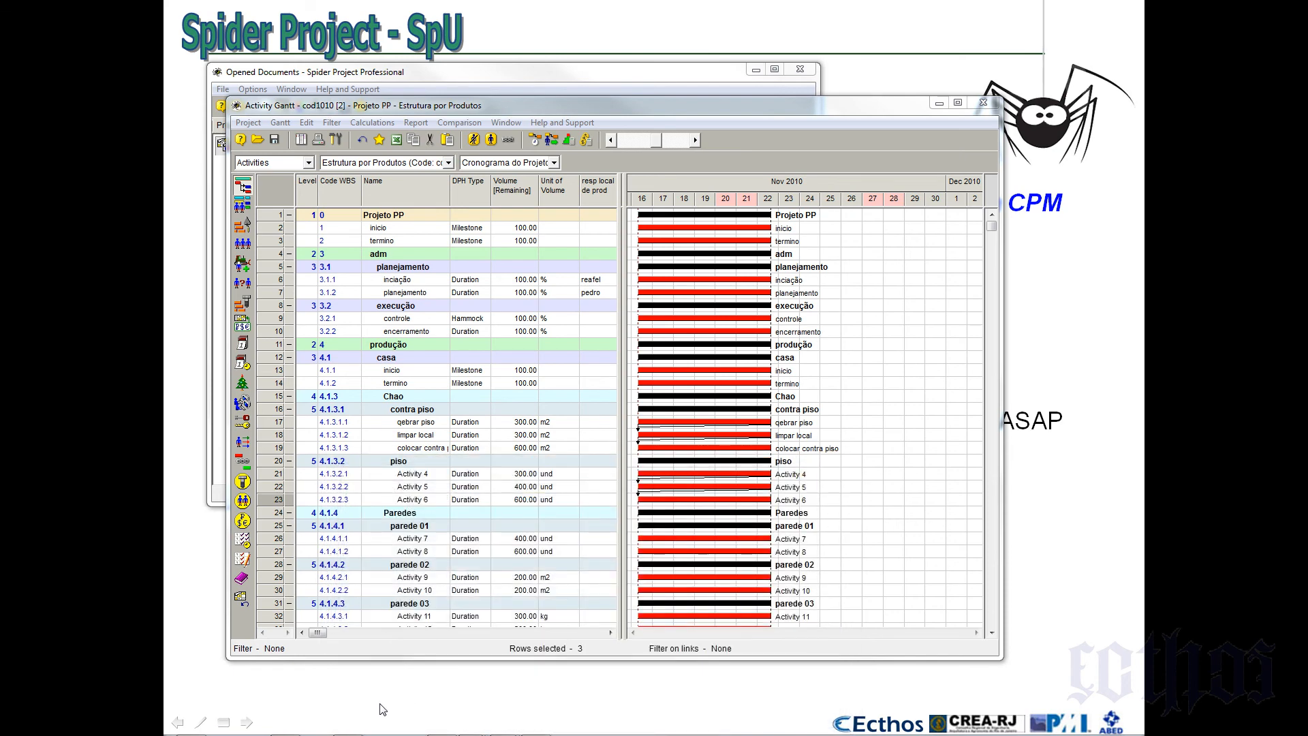
Set the DPH Type of the controle activity to Duration and schedule the project forward, closing the report
{"action": "left_click", "coordinate": [470, 319]}
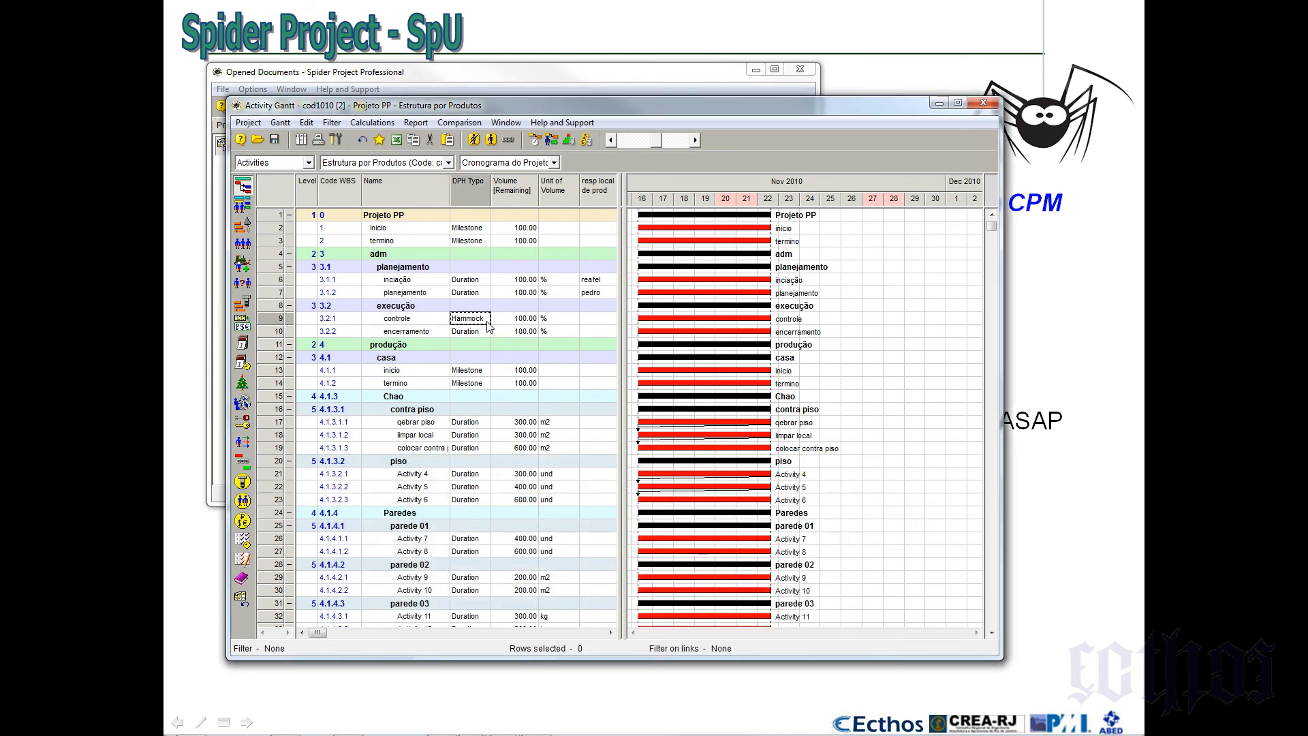
{"action": "left_click", "coordinate": [487, 323]}
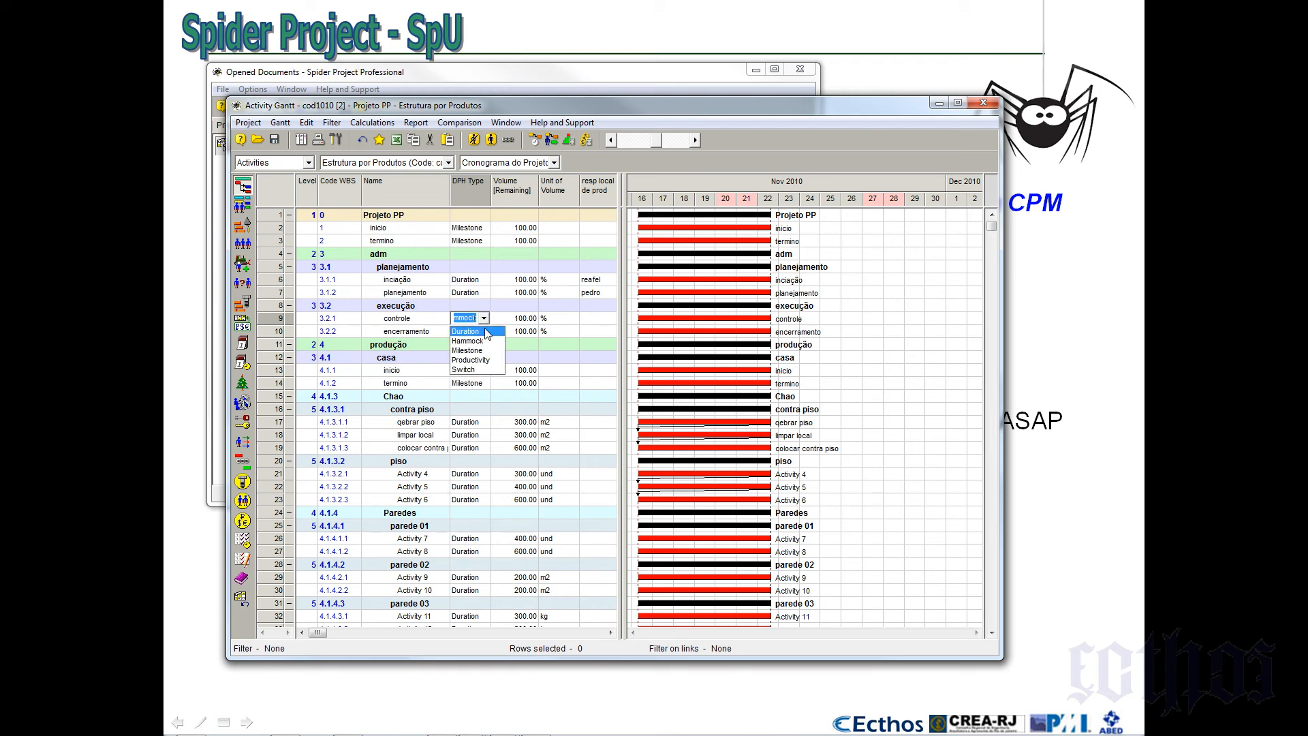
{"action": "left_click", "coordinate": [487, 331]}
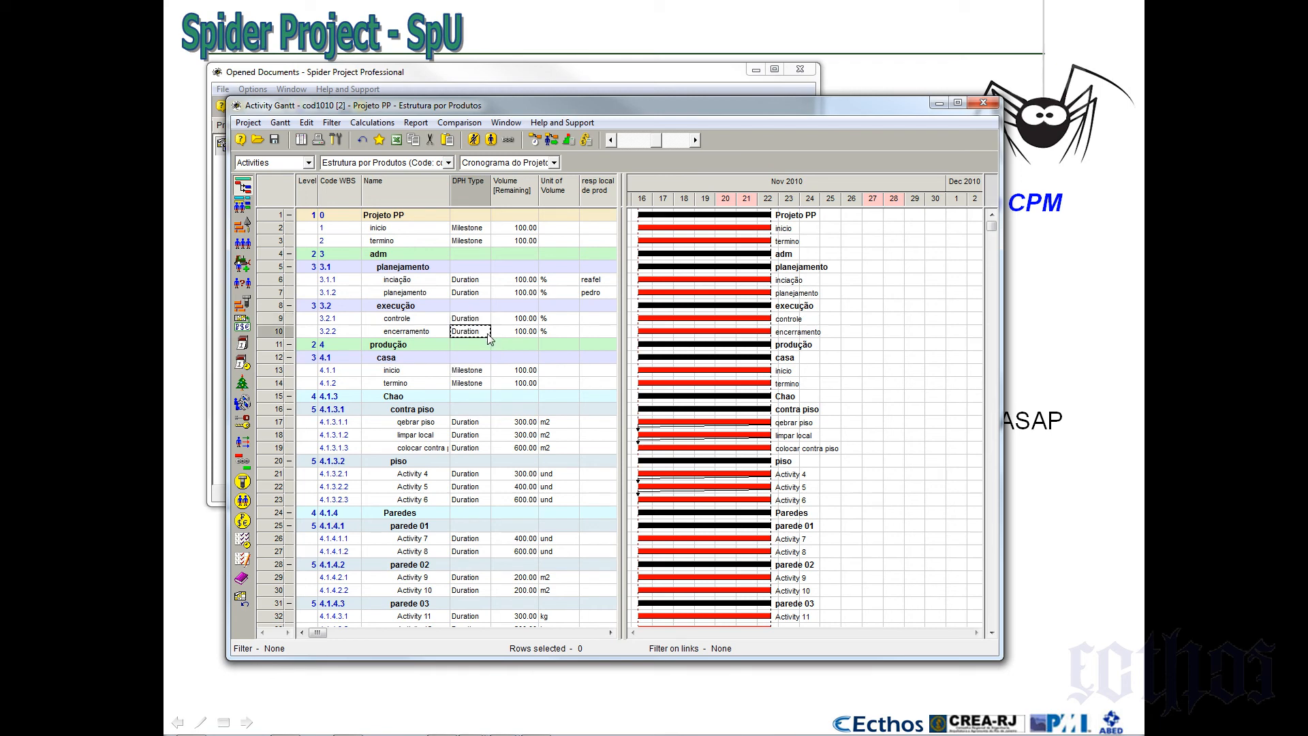
{"action": "left_click", "coordinate": [535, 141]}
{"action": "left_click", "coordinate": [493, 438]}
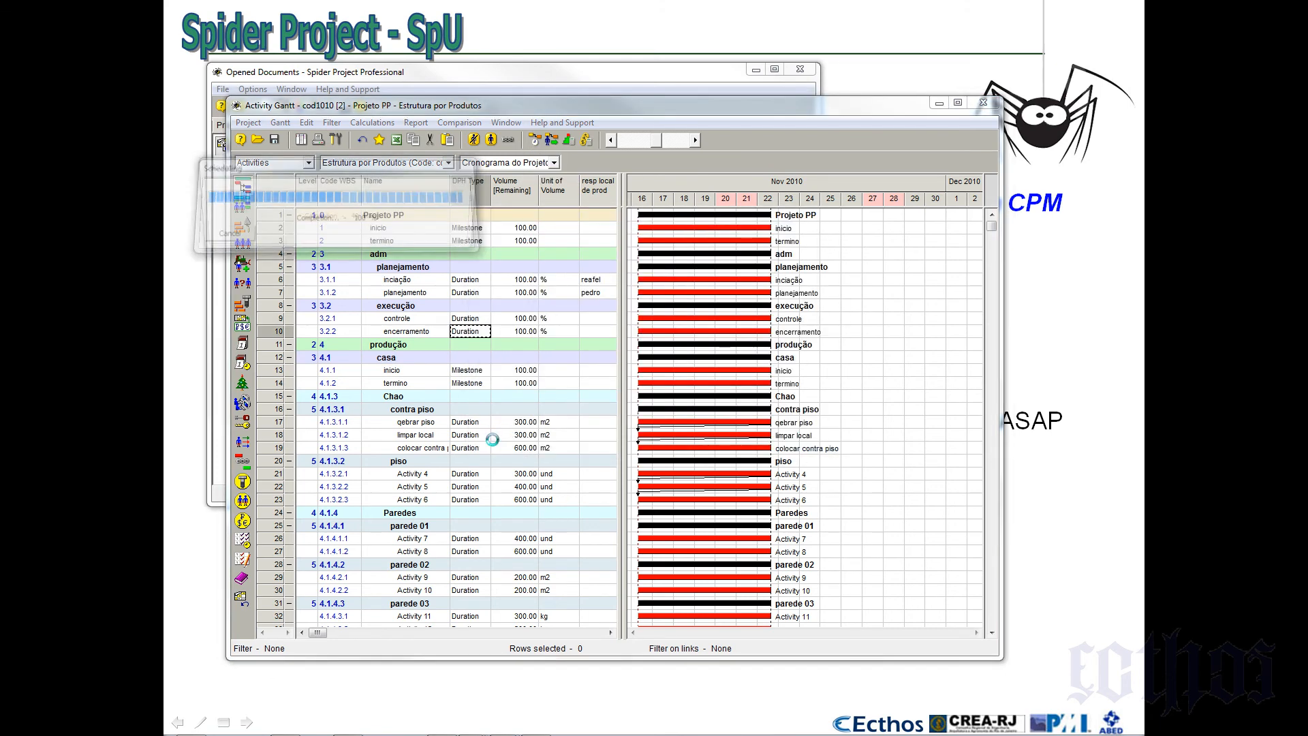
{"action": "left_click", "coordinate": [831, 461]}
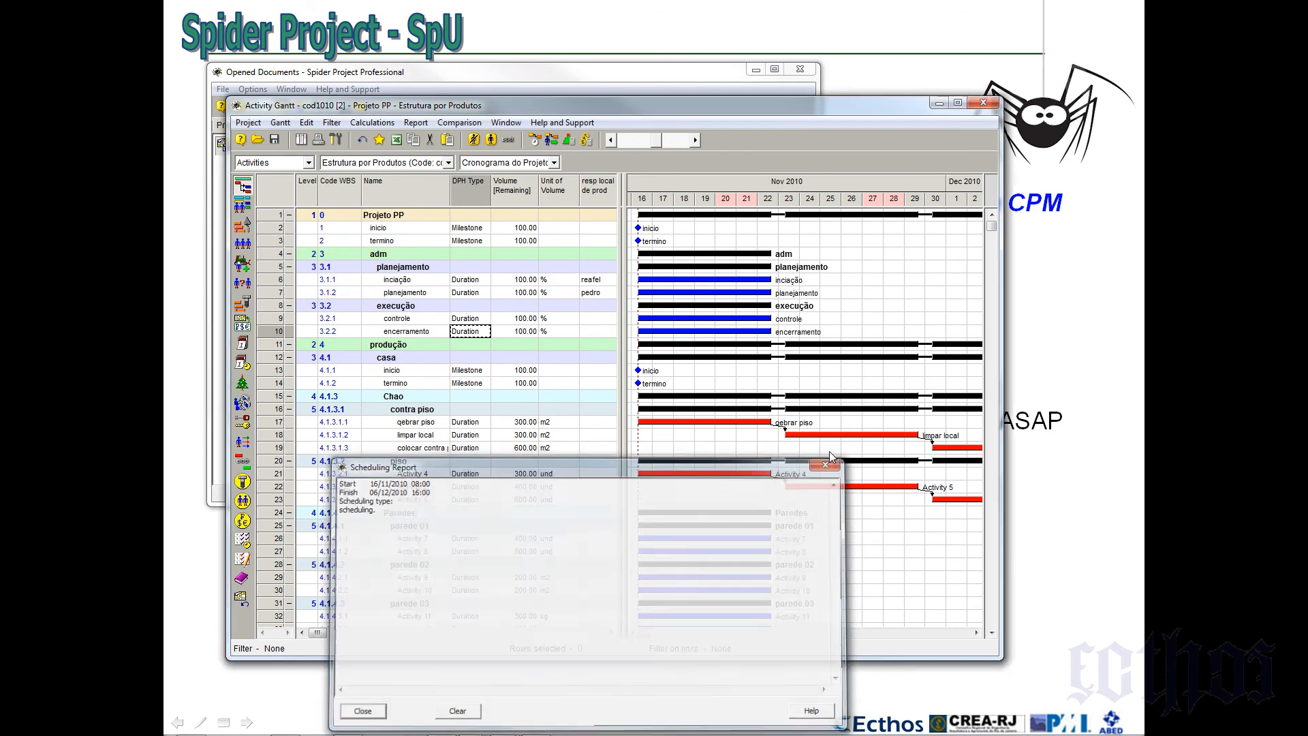
Show the Gantt chart in weeks and link casa's inicio milestone to gebrar piso and colocar contra piso to Activity 4
{"action": "left_click_drag", "start_coordinate": [659, 145], "coordinate": [651, 141]}
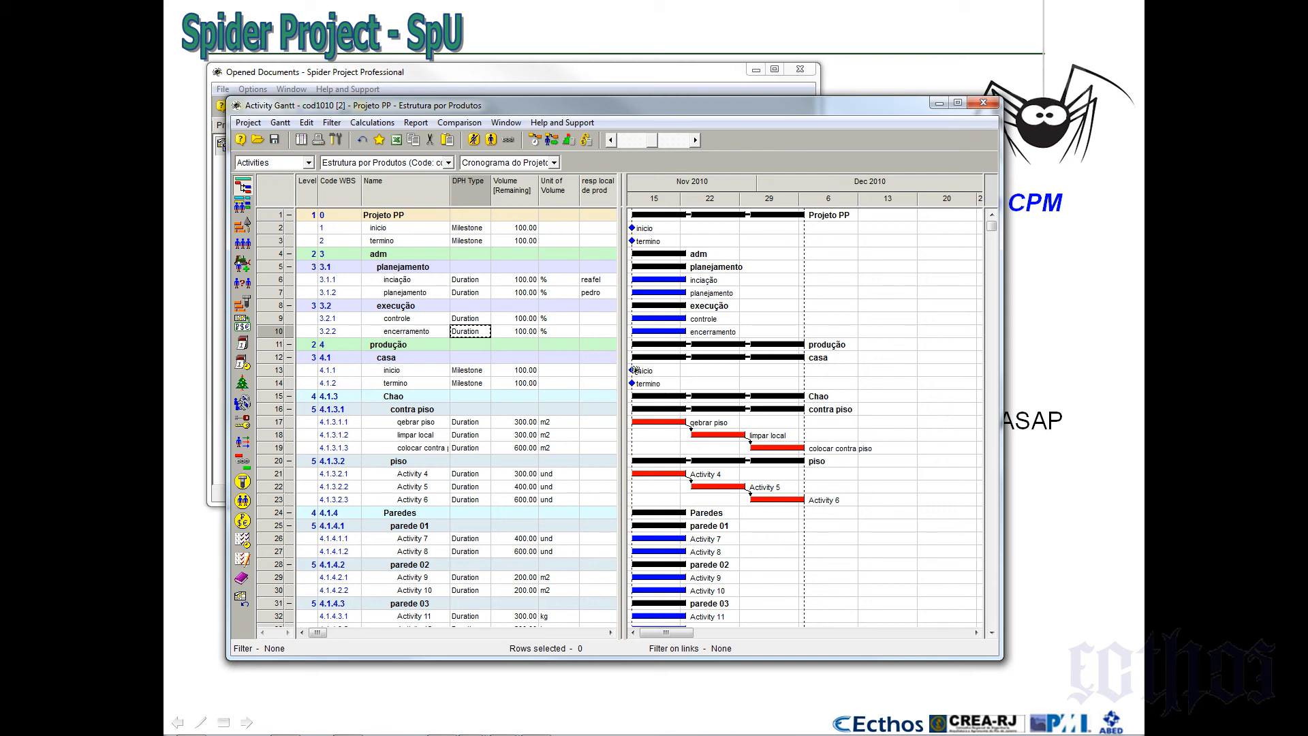
{"action": "left_click_drag", "start_coordinate": [632, 370], "coordinate": [656, 422]}
{"action": "left_click_drag", "start_coordinate": [785, 449], "coordinate": [637, 473]}
Reschedule the project with the new casa links, close the report, and fit the whole project into the Gantt chart
{"action": "left_click", "coordinate": [535, 142]}
{"action": "left_click", "coordinate": [514, 437]}
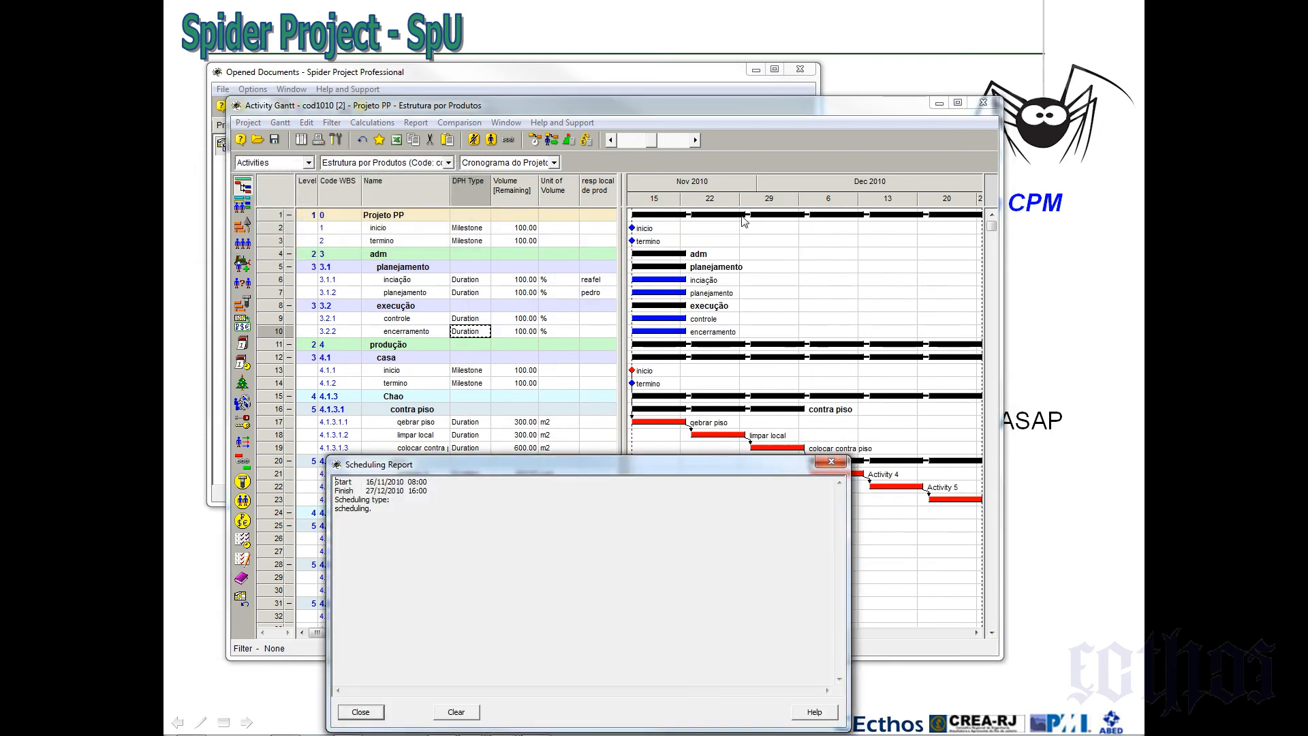
{"action": "left_click", "coordinate": [360, 711]}
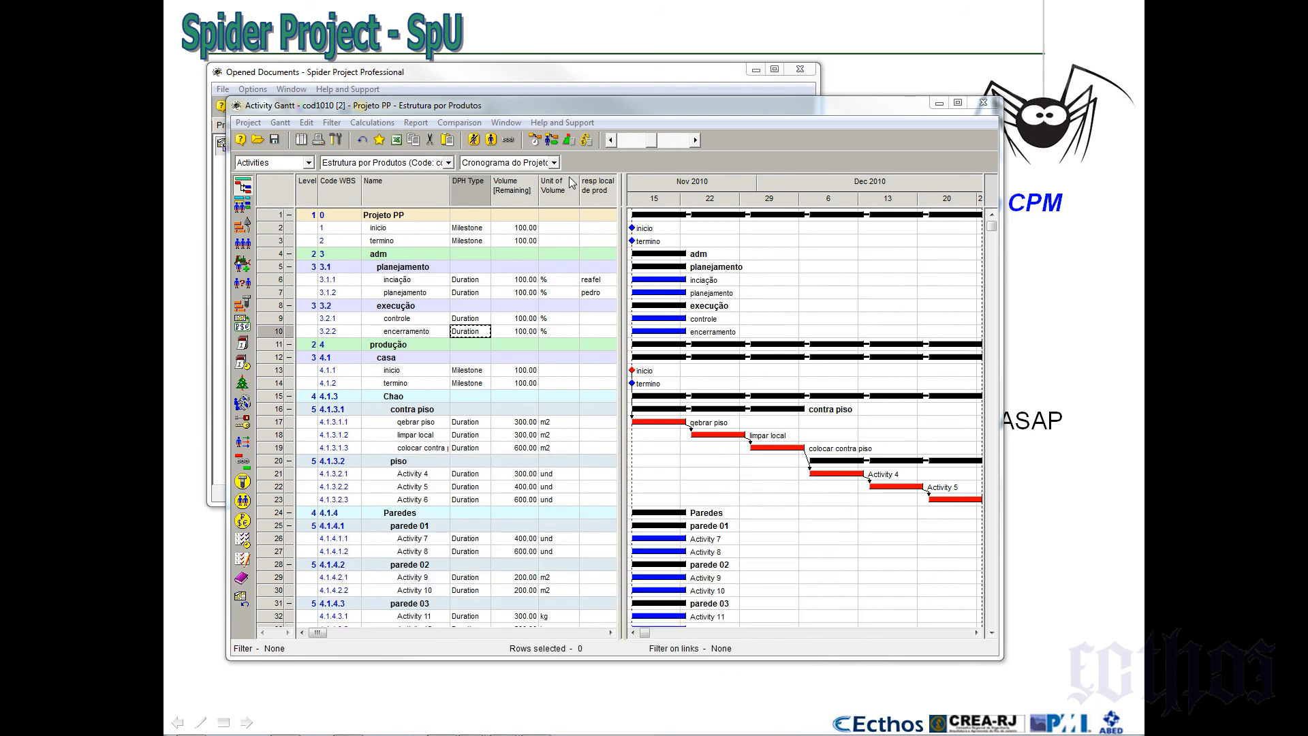
{"action": "left_click", "coordinate": [585, 141]}
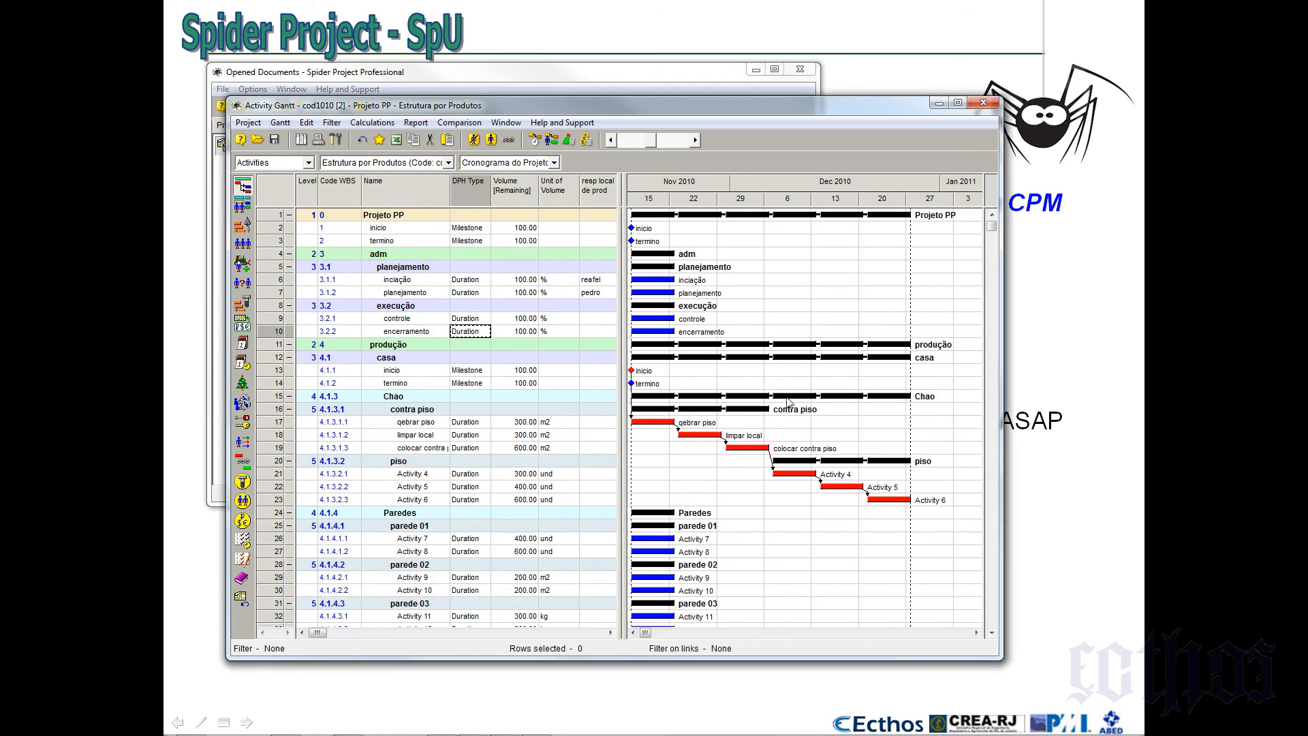
Link Activities 7 to 12 under parede 01, parede 02 and parede 03 as a chain
{"action": "left_click", "coordinate": [547, 486]}
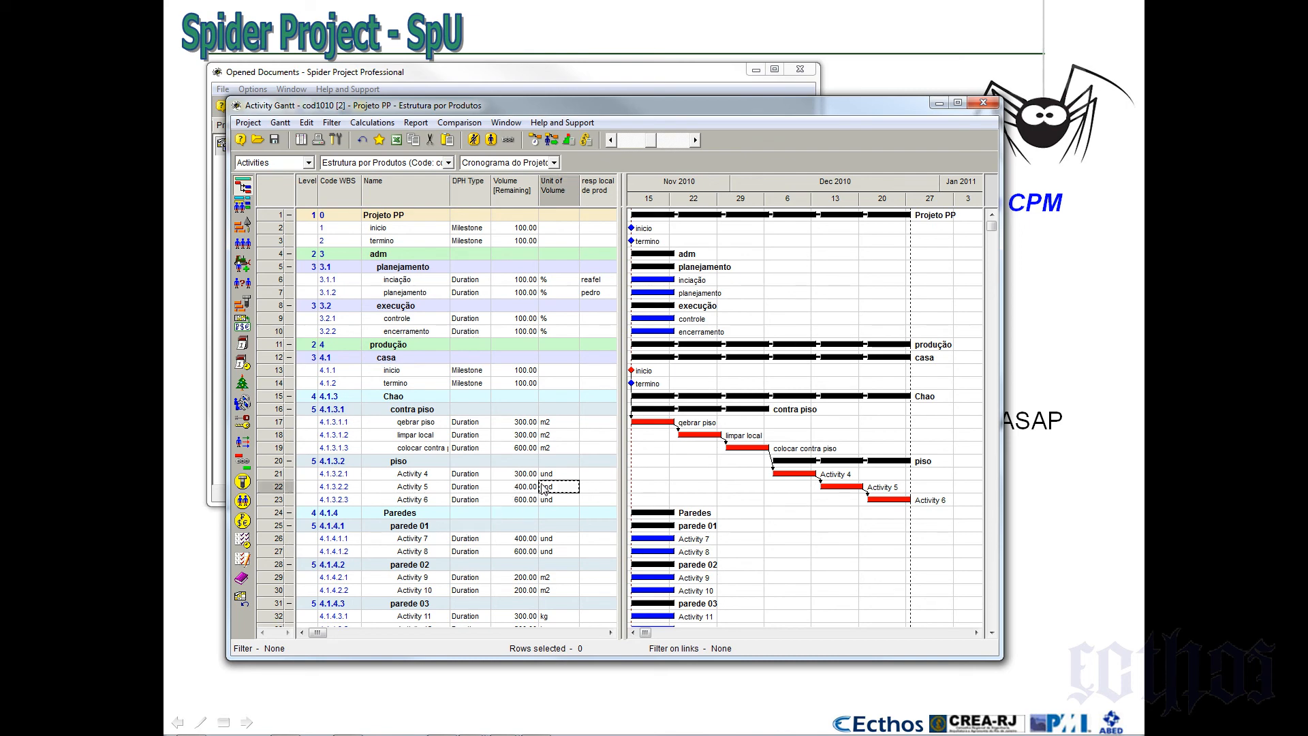
{"action": "scroll", "coordinate": [547, 487], "scroll_direction": "down", "scroll_amount": 4}
{"action": "left_click_drag", "start_coordinate": [279, 385], "coordinate": [279, 398]}
{"action": "left_click", "coordinate": [274, 423], "text": "ctrl"}
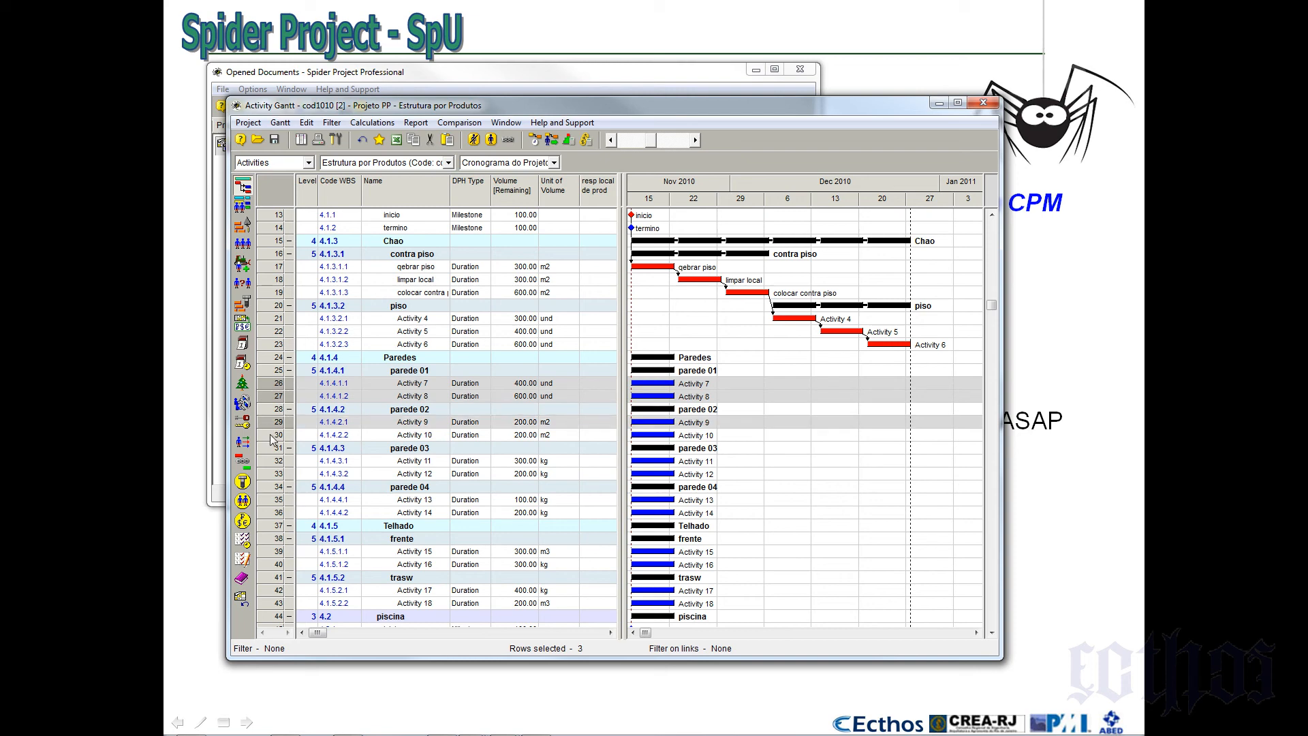
{"action": "left_click", "coordinate": [273, 435], "text": "ctrl"}
{"action": "left_click", "coordinate": [273, 461], "text": "ctrl"}
{"action": "left_click", "coordinate": [273, 474], "text": "ctrl"}
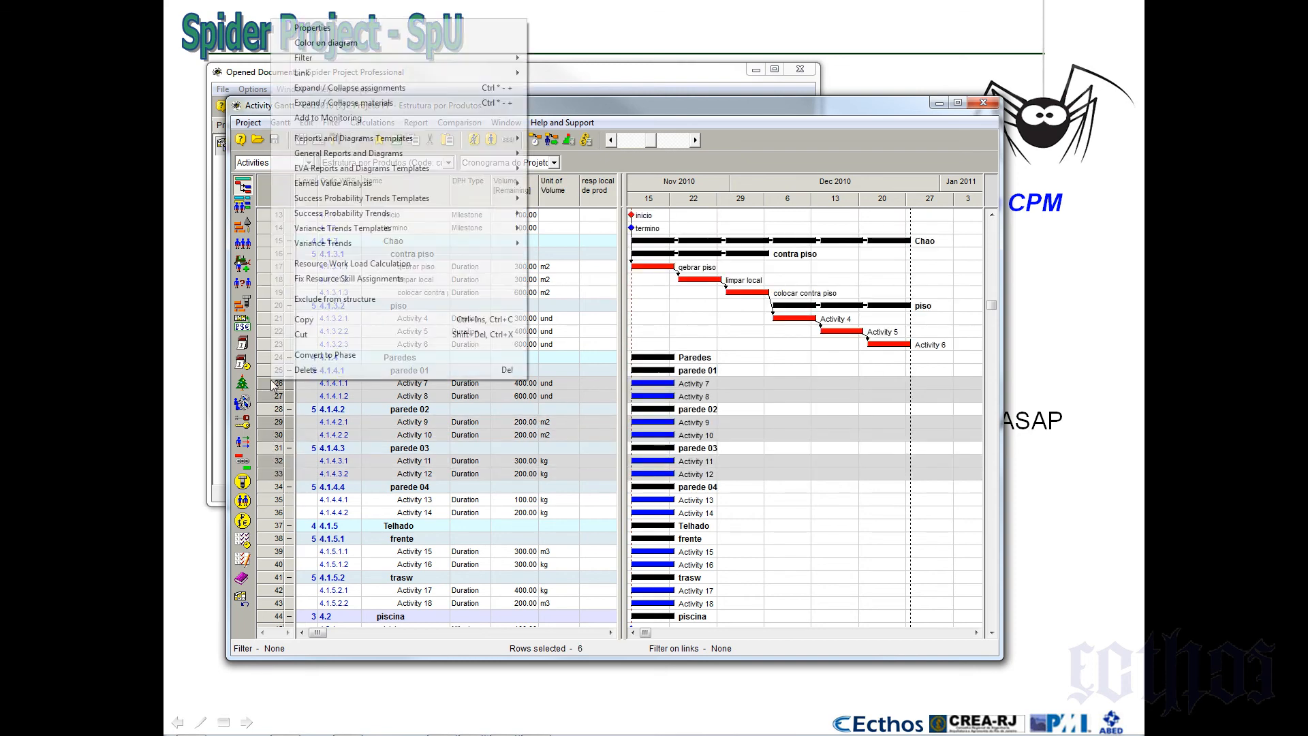
{"action": "right_click", "coordinate": [272, 383]}
{"action": "mouse_move", "coordinate": [386, 73]}
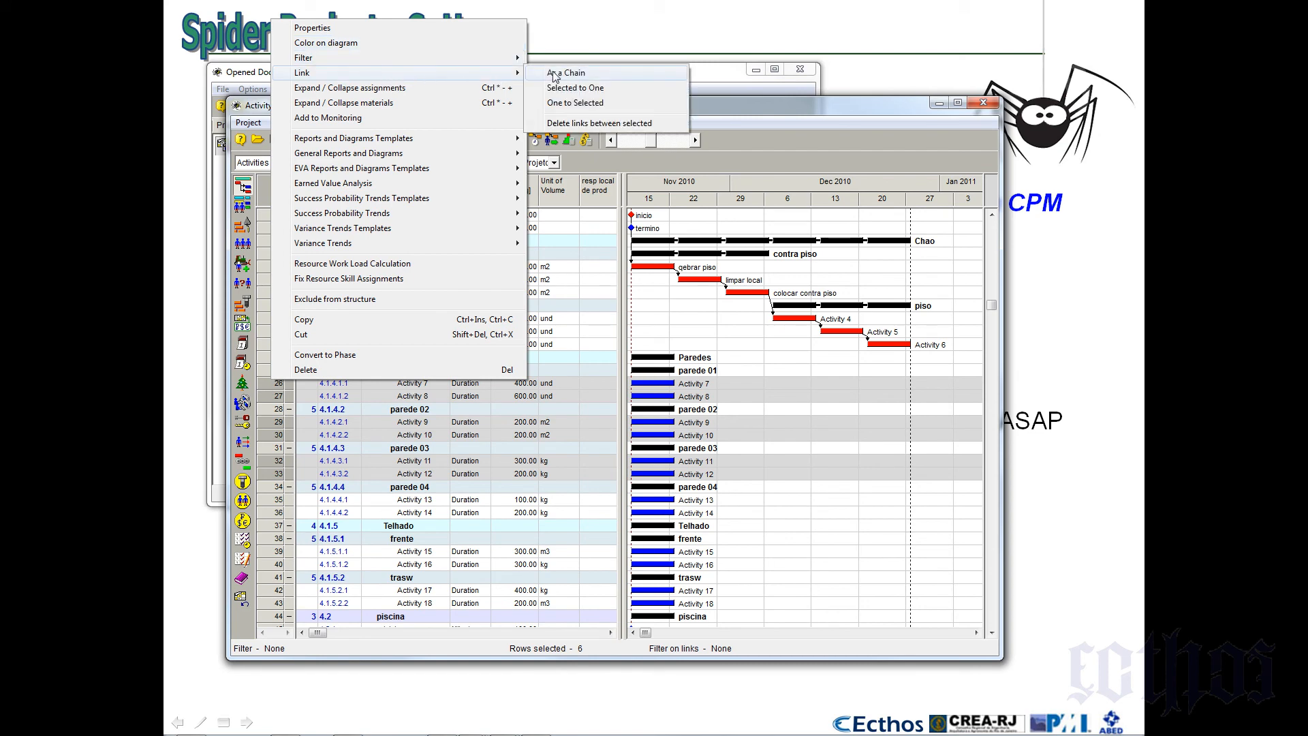
{"action": "left_click", "coordinate": [554, 74]}
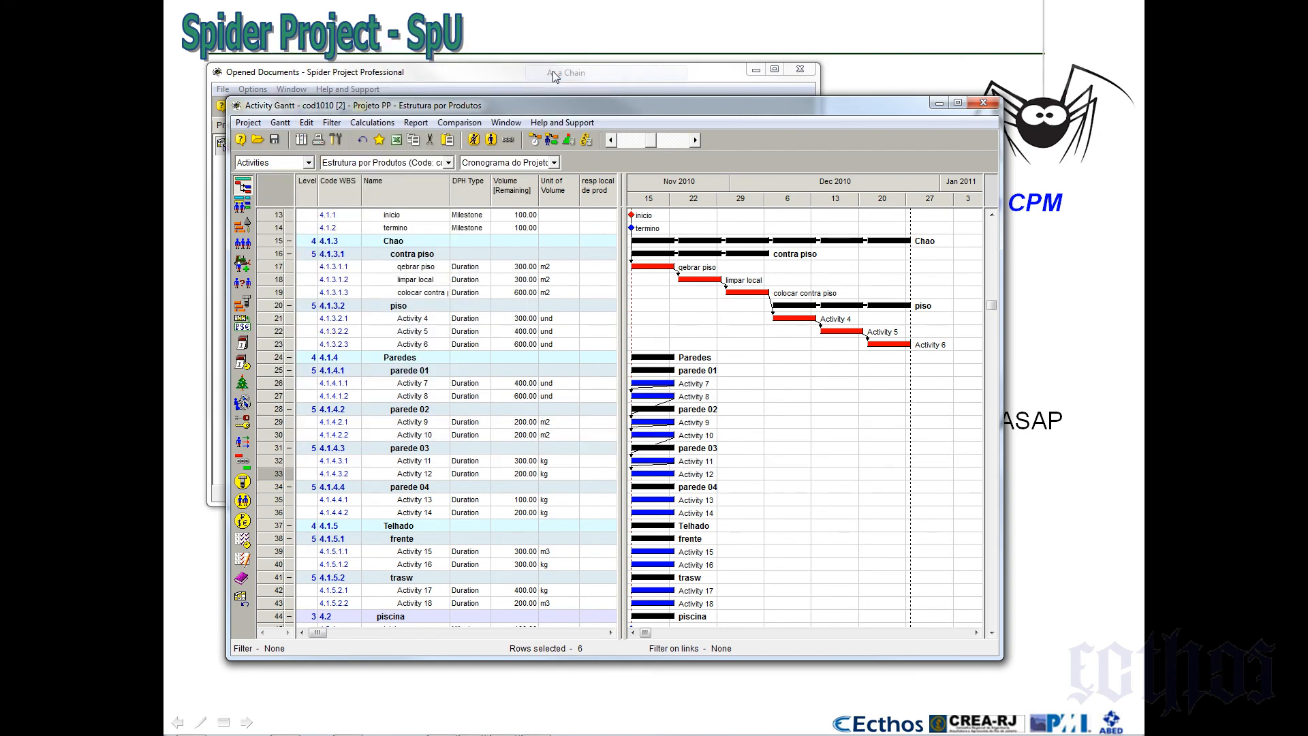
Reschedule the project with the chained wall activities and close the scheduling report
{"action": "left_click", "coordinate": [537, 139]}
{"action": "left_click", "coordinate": [516, 427]}
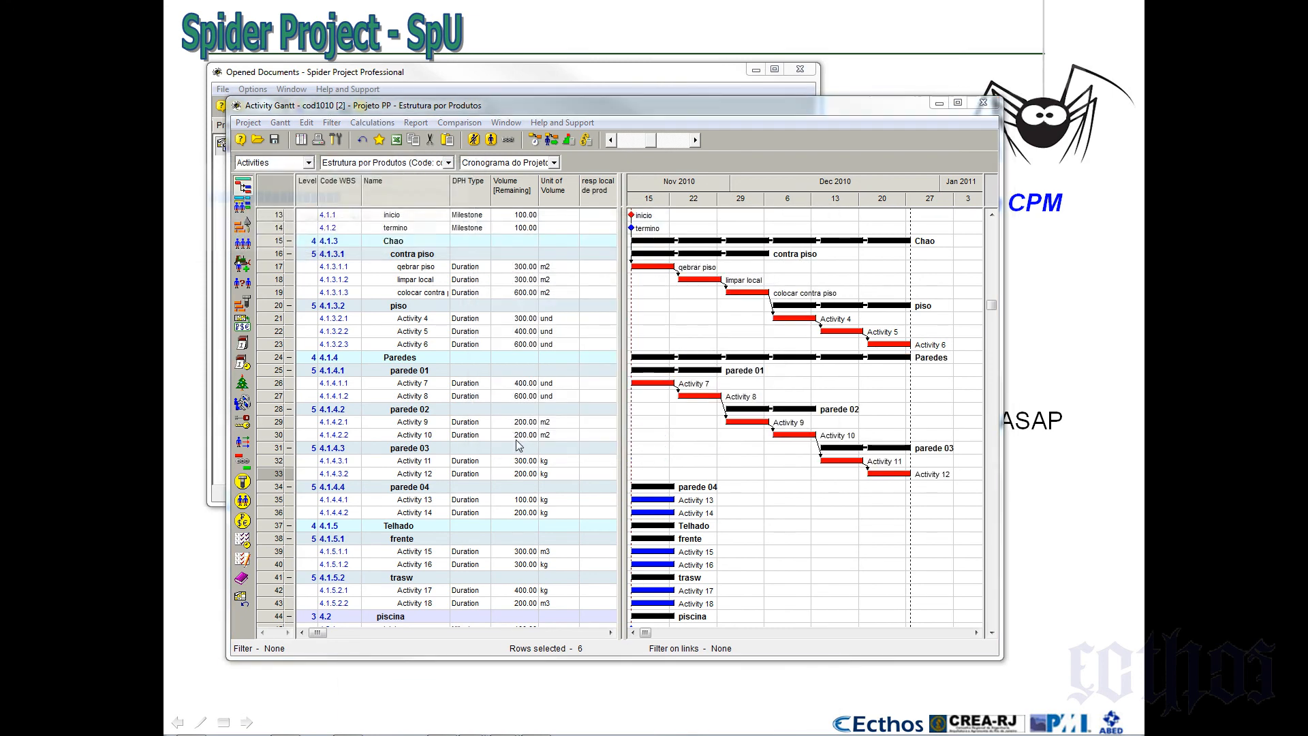
{"action": "left_click", "coordinate": [831, 461]}
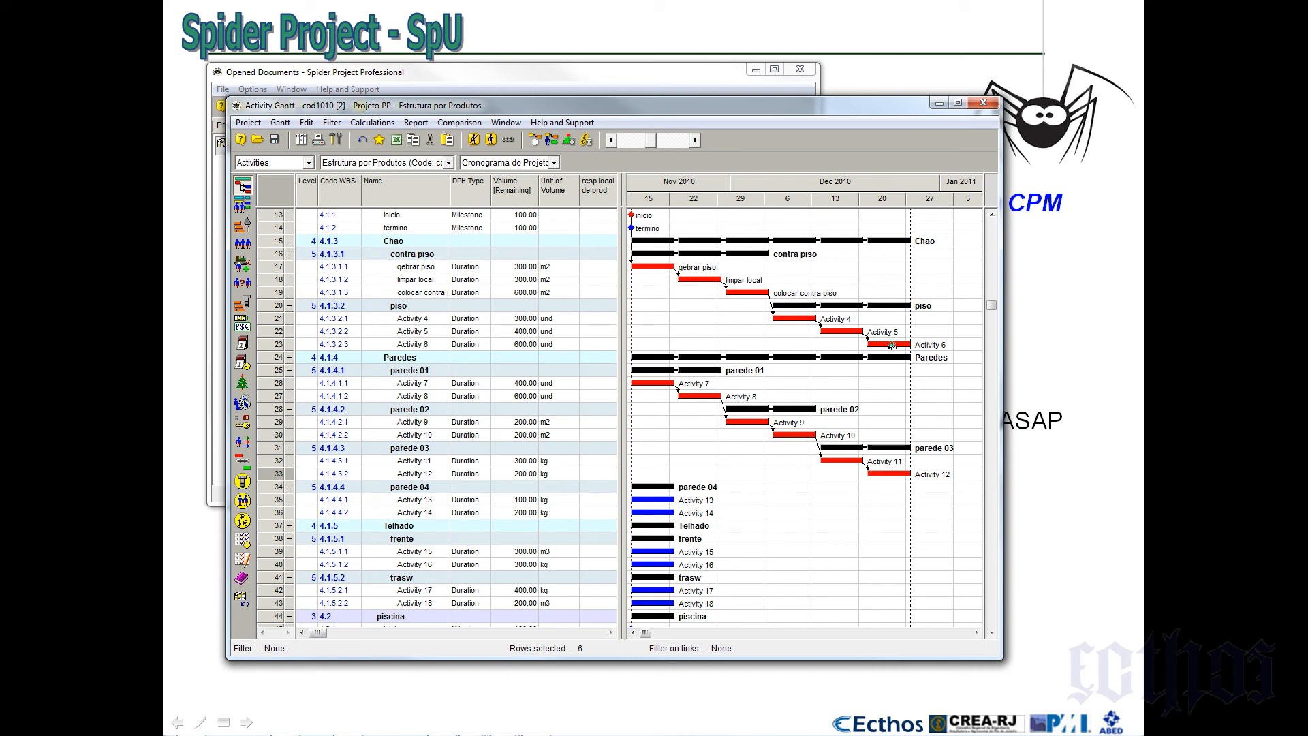
Link Activity 6 to Activity 7, Activity 12 to Activity 13, and Activity 13 to Activity 14
{"action": "left_click_drag", "start_coordinate": [694, 385], "coordinate": [663, 384]}
{"action": "left_click_drag", "start_coordinate": [662, 385], "coordinate": [662, 386]}
{"action": "left_click_drag", "start_coordinate": [882, 475], "coordinate": [661, 499]}
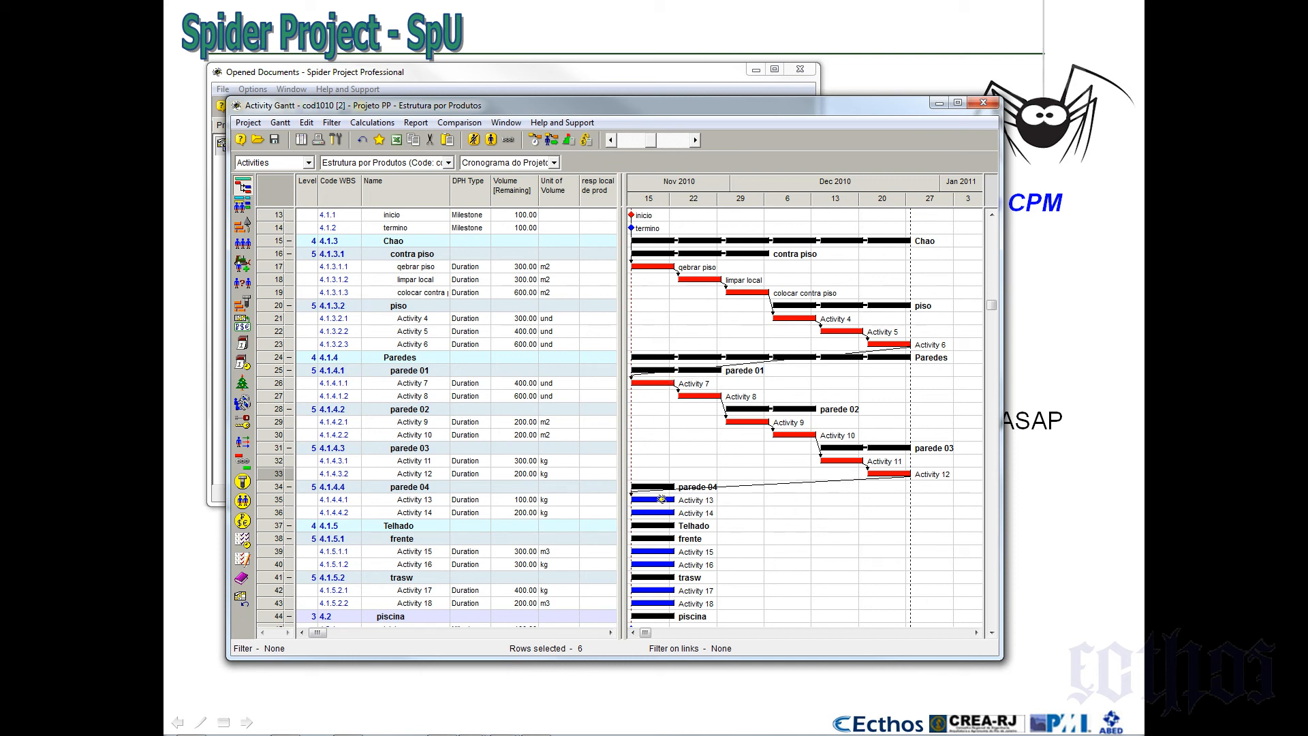
Reschedule the project with the links through parede 04 and compress the Gantt time scale to show the full sequence
{"action": "left_click", "coordinate": [533, 145]}
{"action": "key", "text": "Return"}
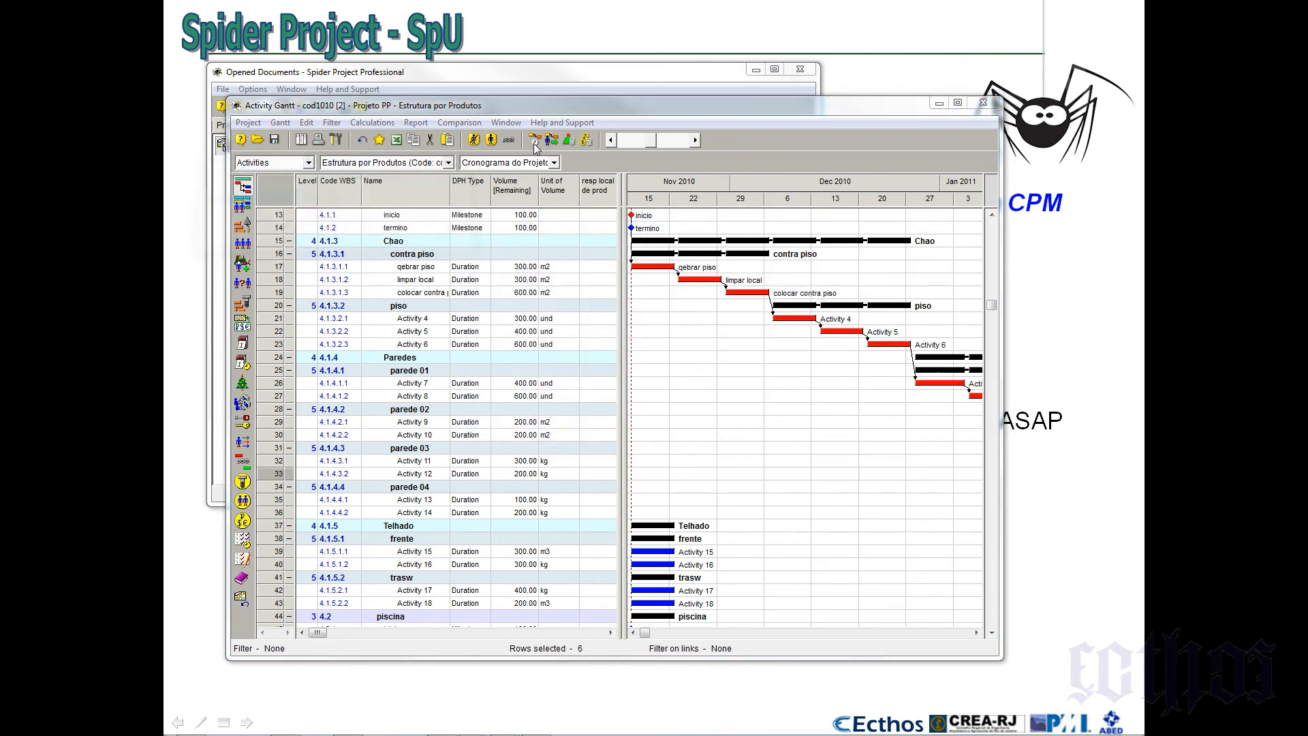
{"action": "left_click", "coordinate": [638, 140]}
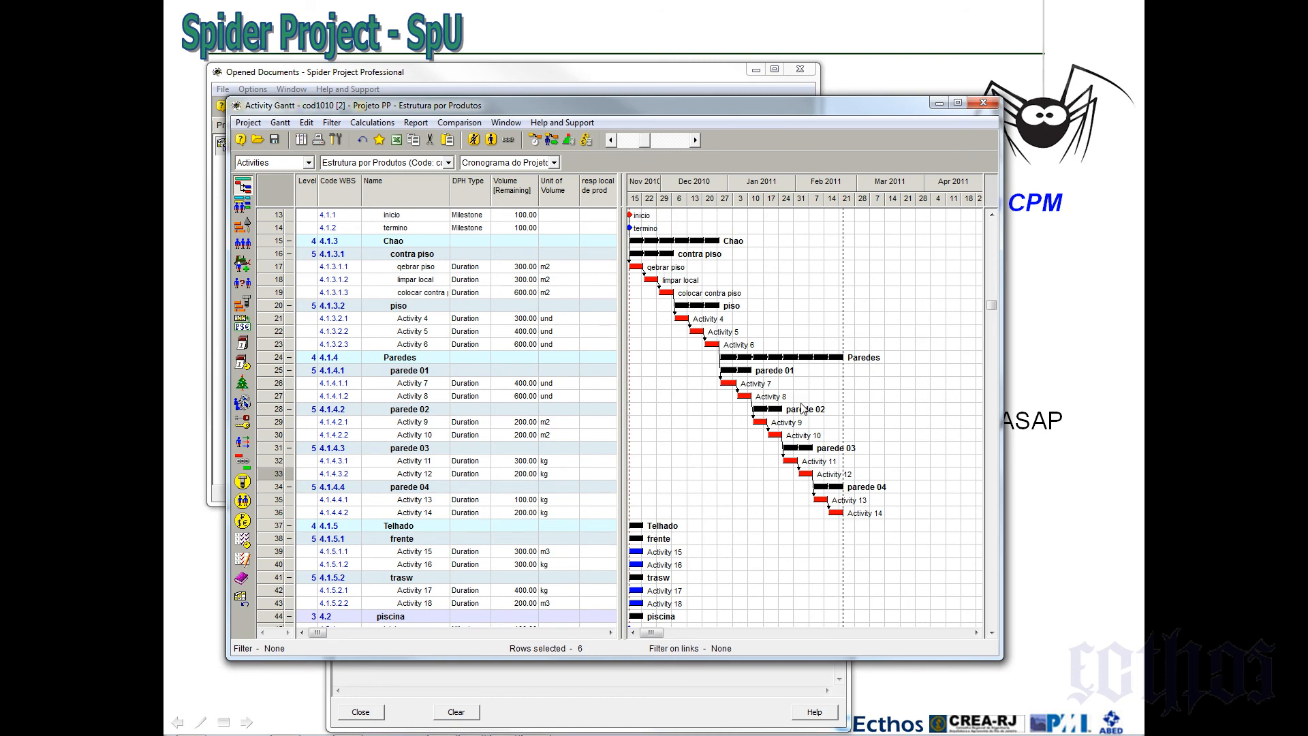
Link the project's inicio milestone, inciação, planejamento and casa's inicio milestone as a chain, and reschedule the project
{"action": "left_click", "coordinate": [992, 271]}
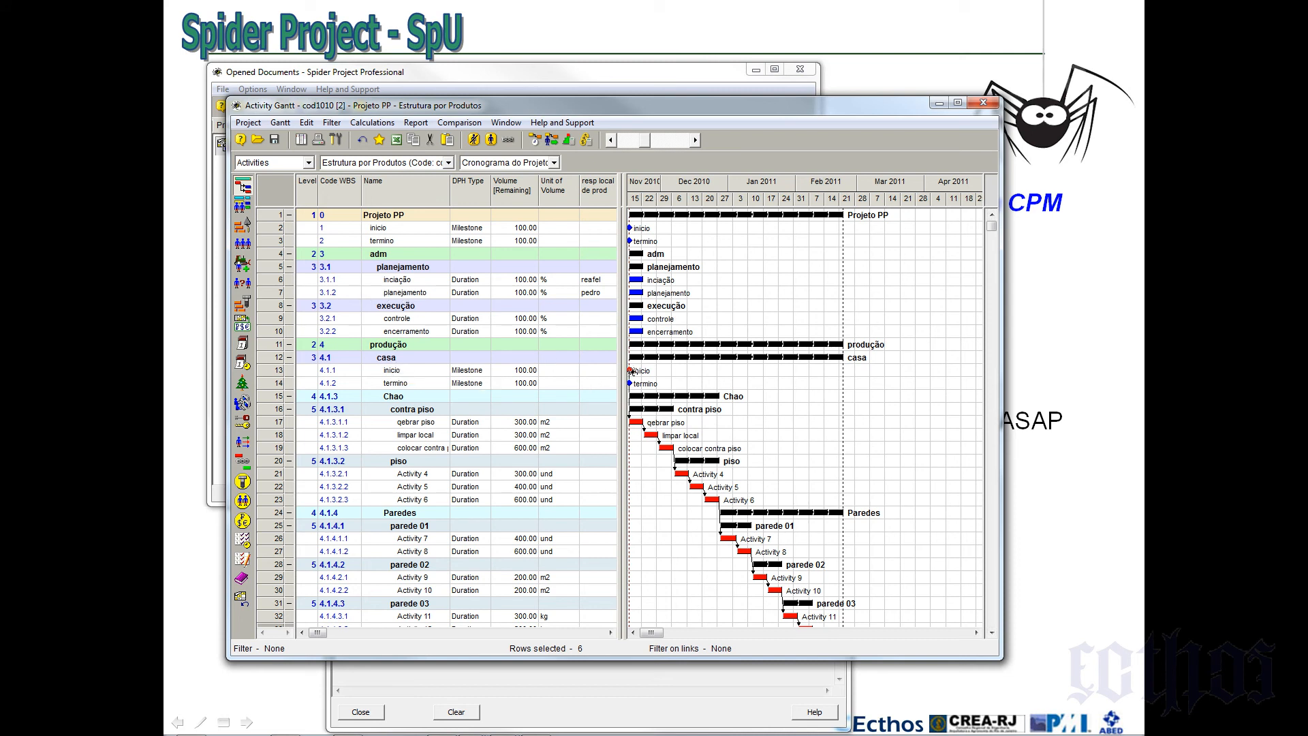
{"action": "left_click", "coordinate": [421, 374]}
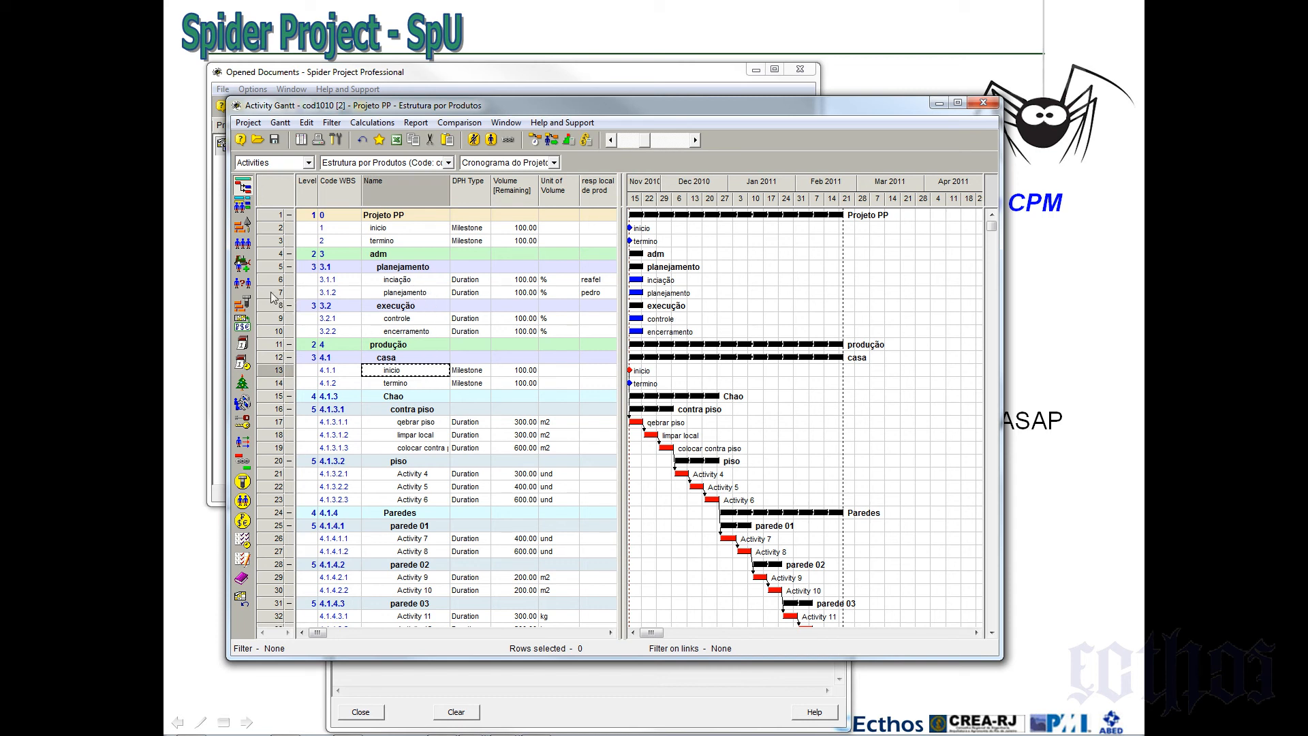
{"action": "left_click", "coordinate": [276, 231]}
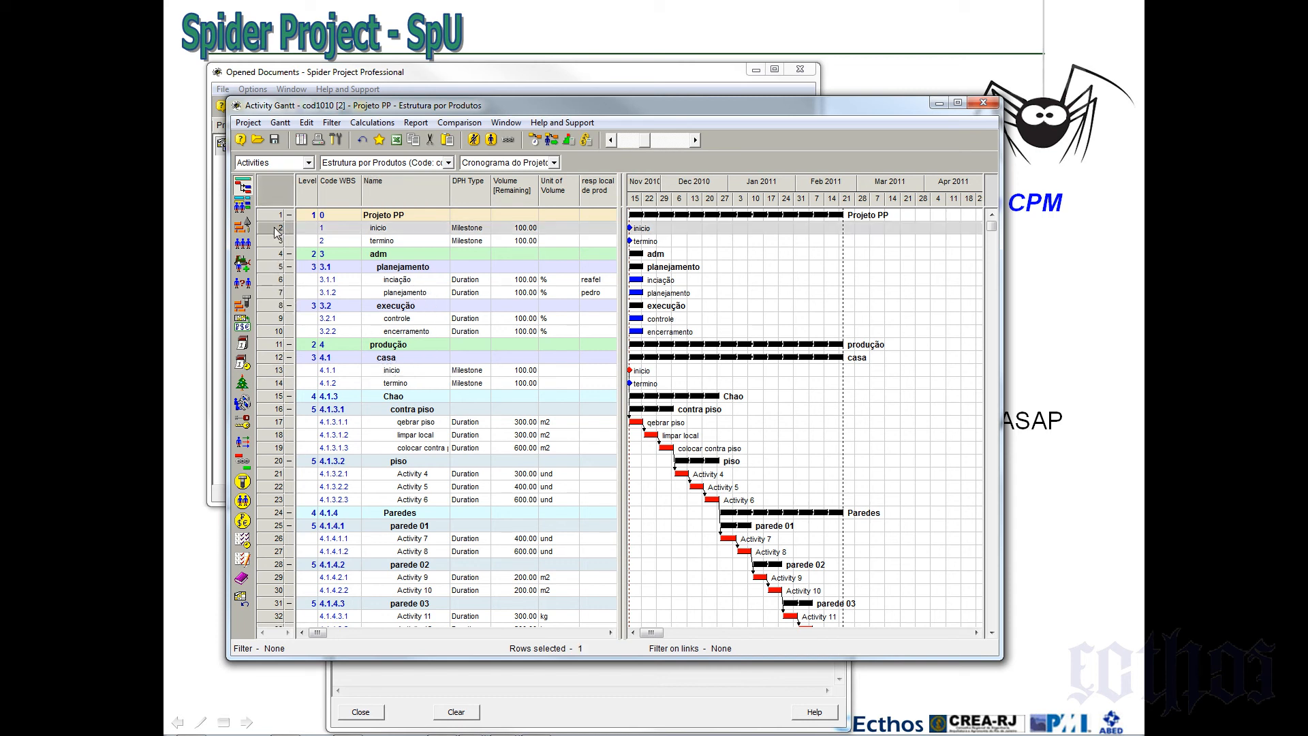
{"action": "left_click", "coordinate": [271, 281], "text": "ctrl"}
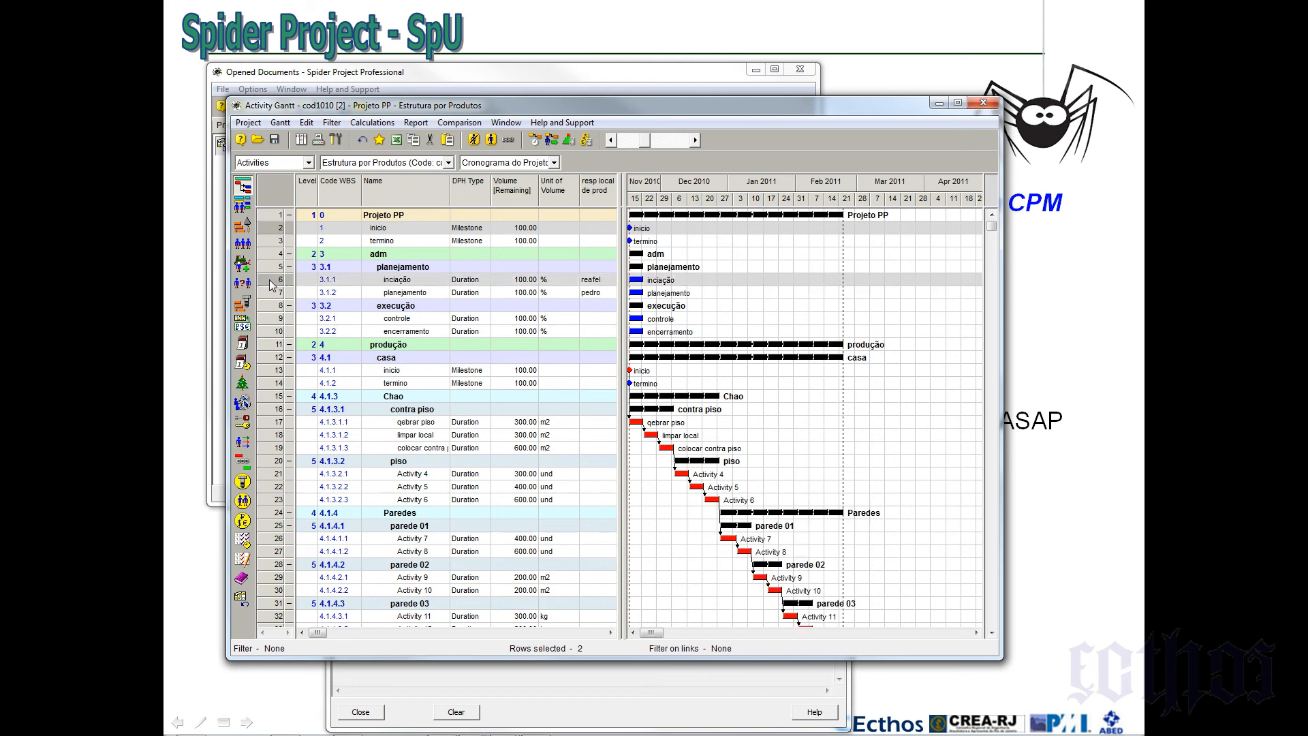
{"action": "left_click", "coordinate": [273, 293], "text": "ctrl"}
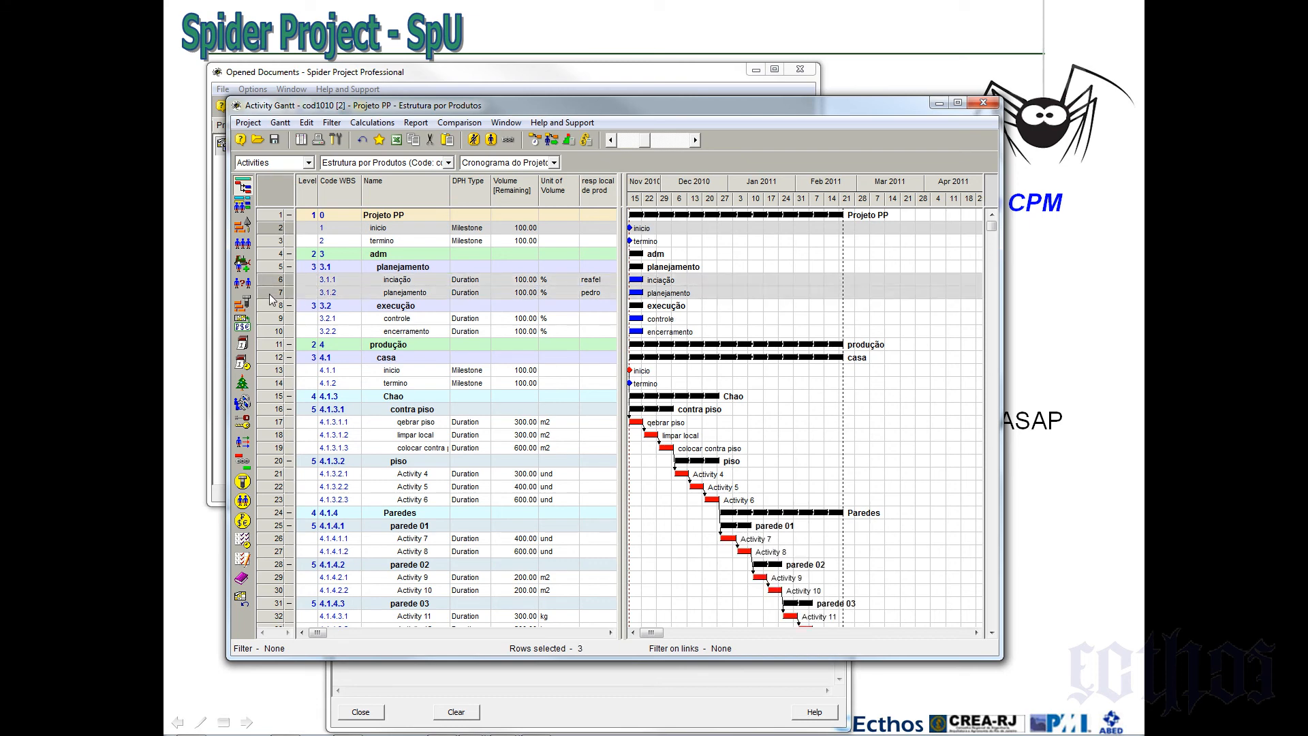
{"action": "left_click", "coordinate": [272, 372], "text": "ctrl"}
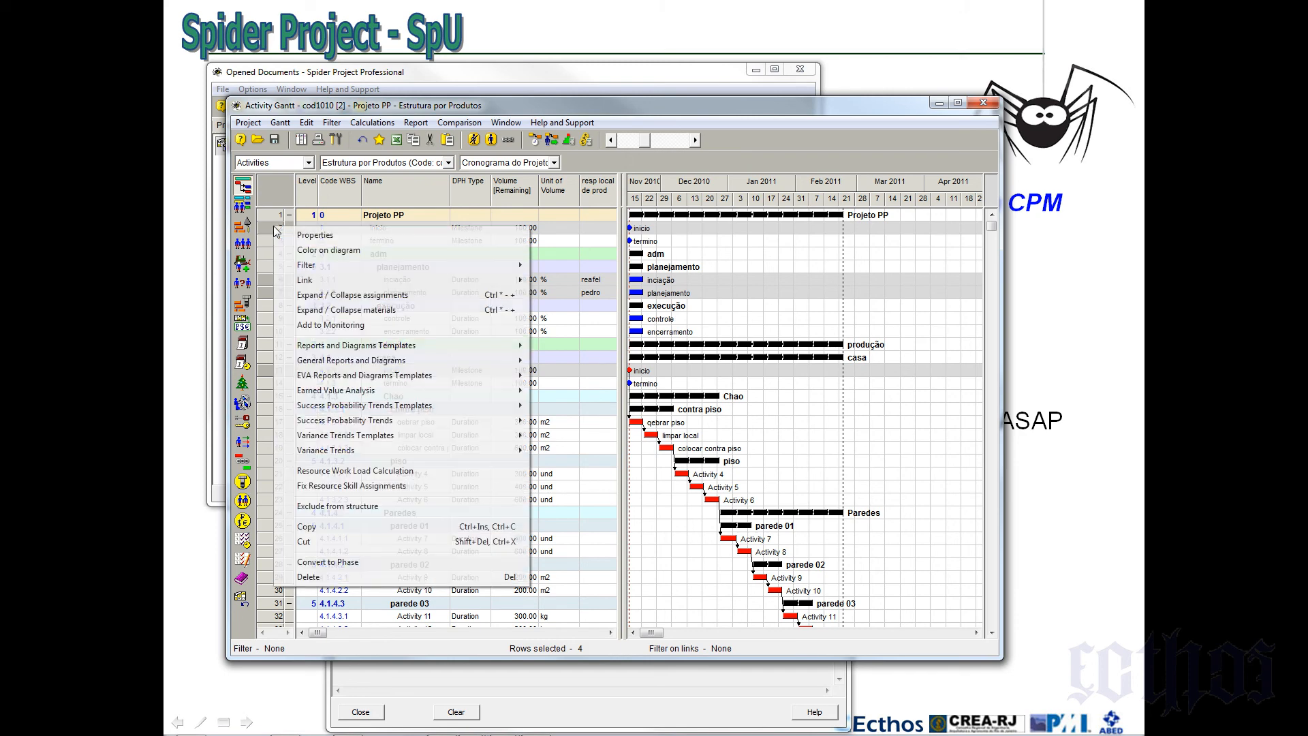
{"action": "right_click", "coordinate": [275, 229]}
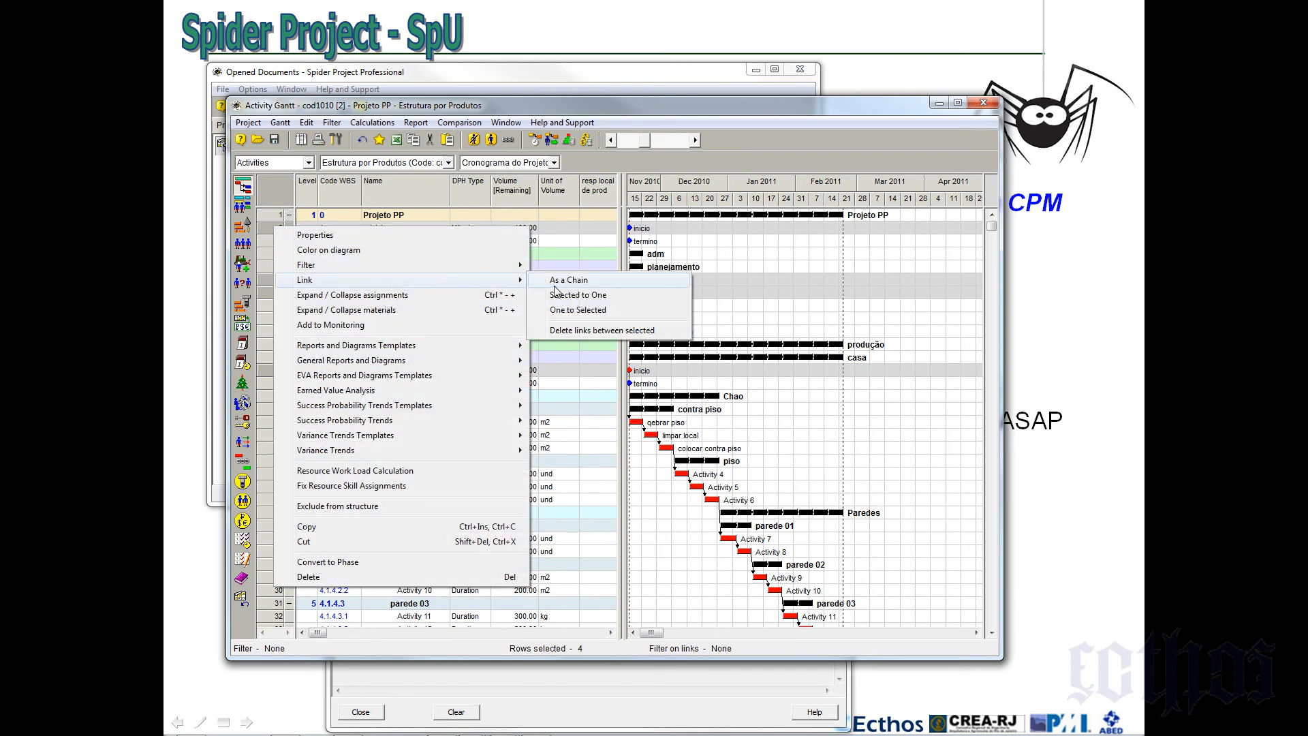
{"action": "left_click", "coordinate": [553, 286]}
{"action": "left_click", "coordinate": [535, 139]}
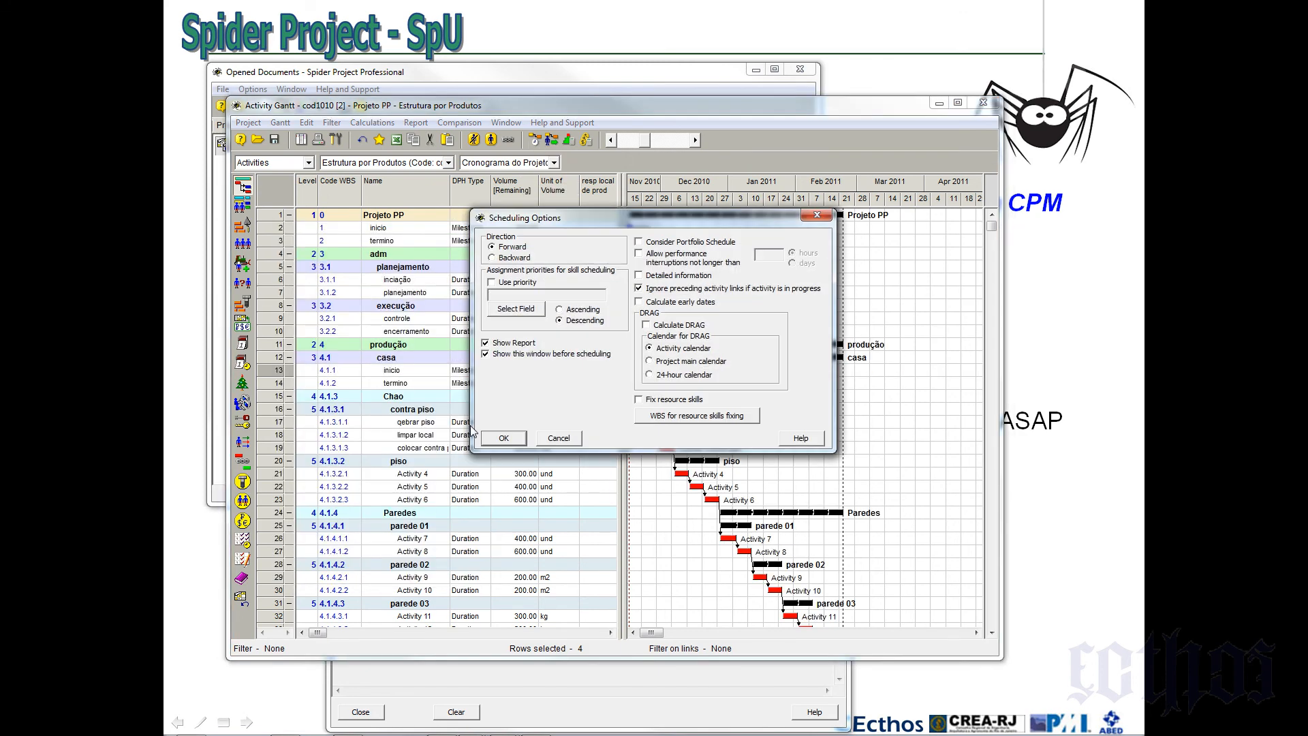
{"action": "left_click", "coordinate": [504, 439]}
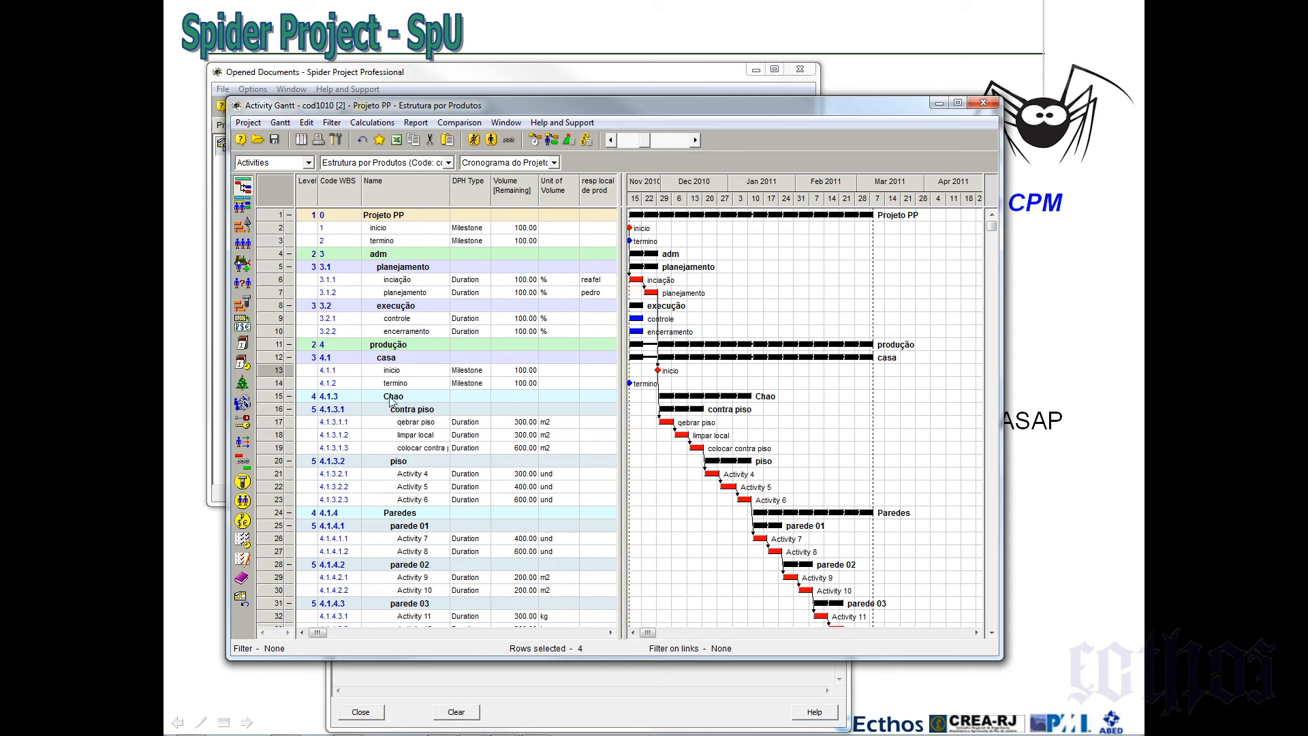
Collapse Chao and Paredes, link Activities 15 to 18 under Telhado as a chain, and reschedule the project
{"action": "left_click", "coordinate": [289, 397]}
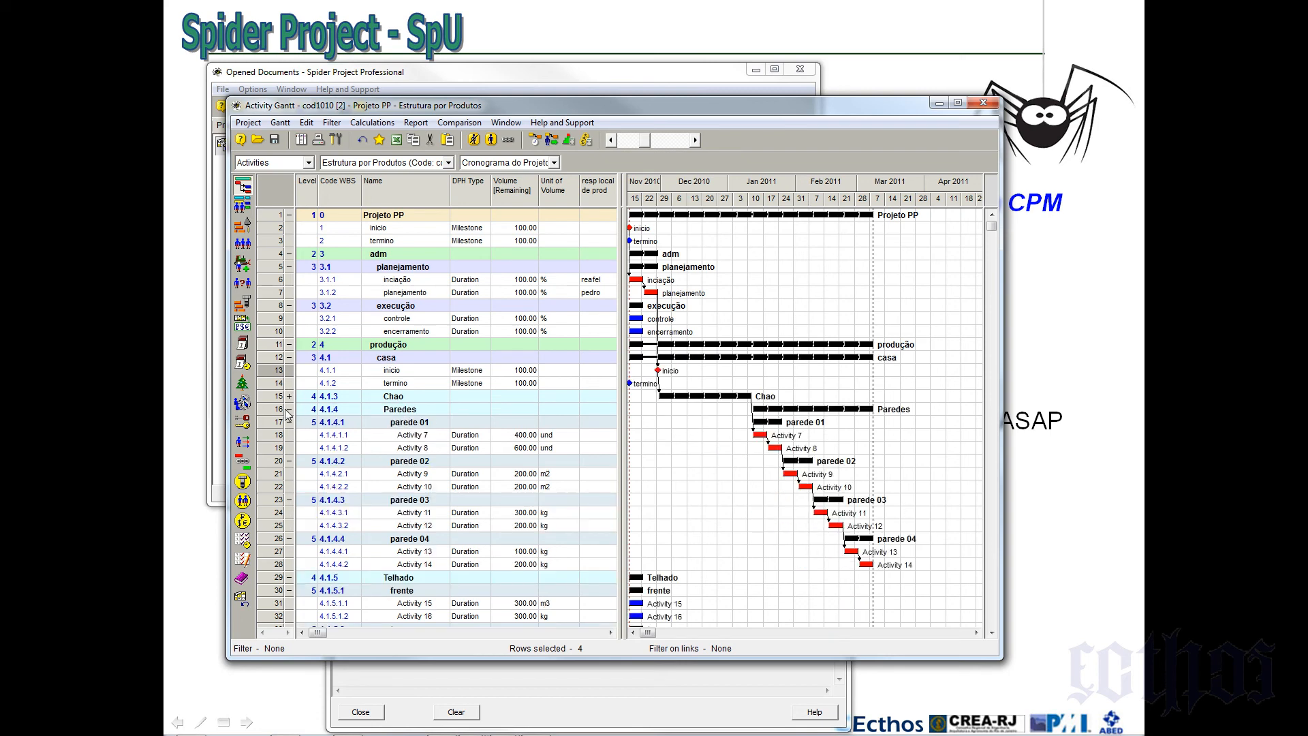
{"action": "left_click", "coordinate": [288, 410]}
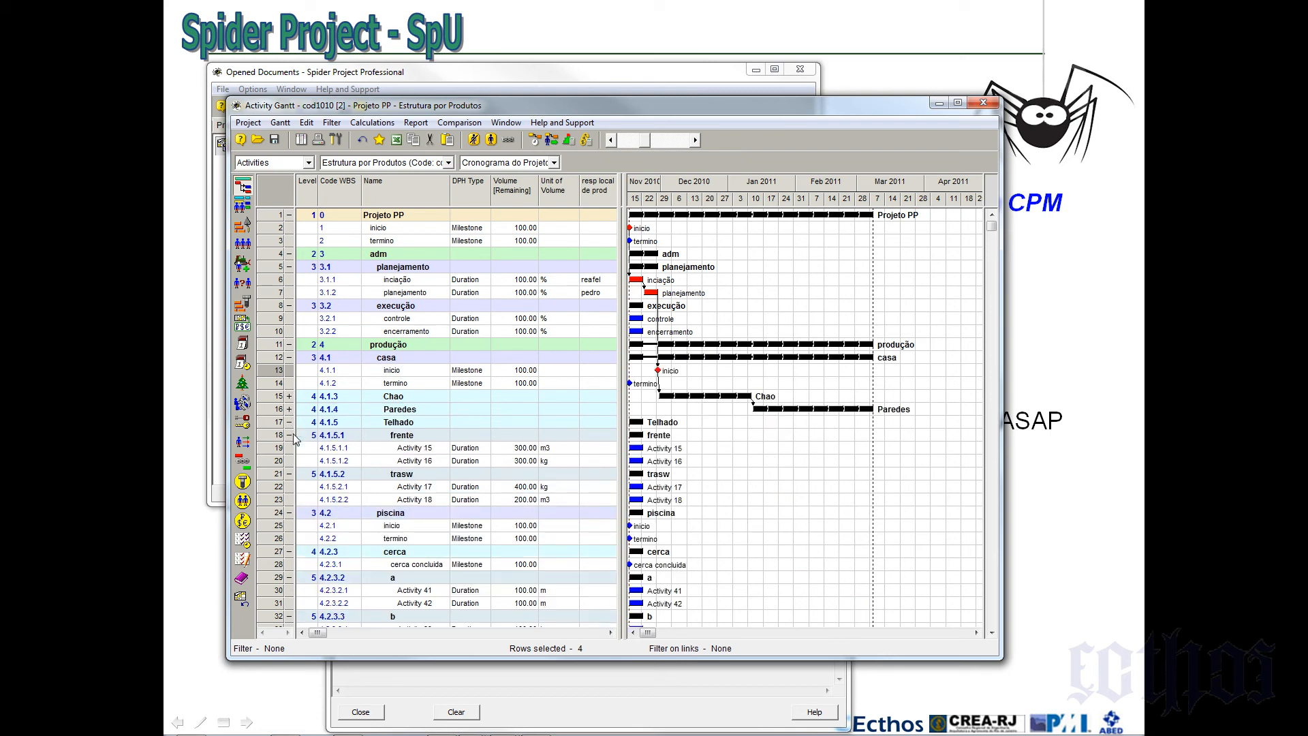
{"action": "left_click_drag", "start_coordinate": [280, 449], "coordinate": [274, 503]}
{"action": "right_click", "coordinate": [274, 503]}
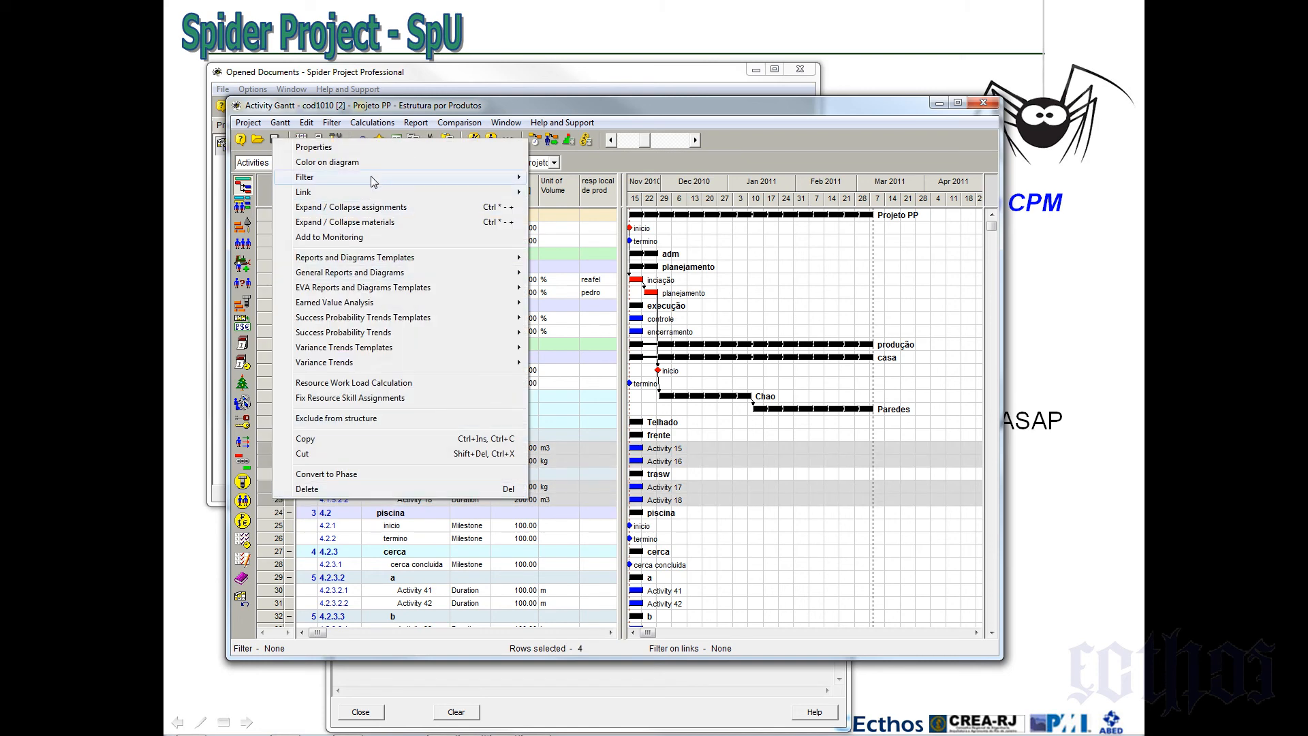
{"action": "left_click", "coordinate": [567, 191]}
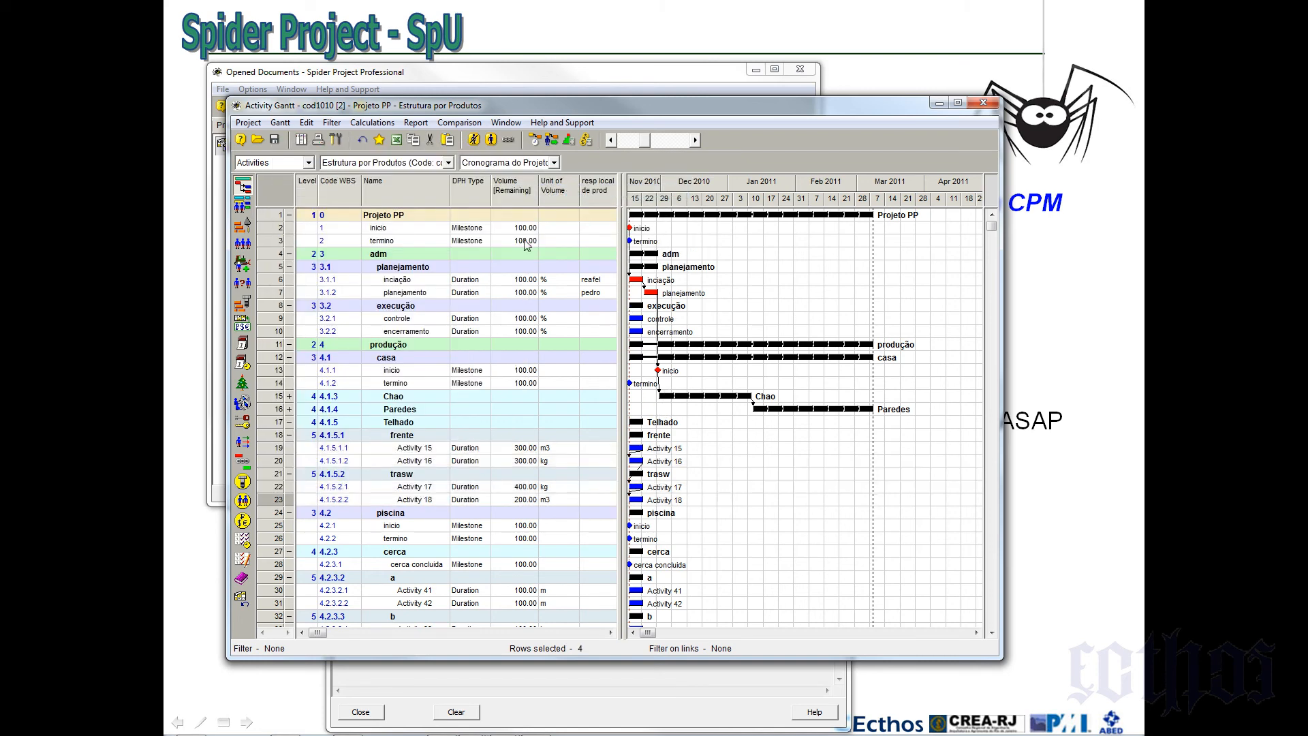
{"action": "left_click", "coordinate": [538, 140]}
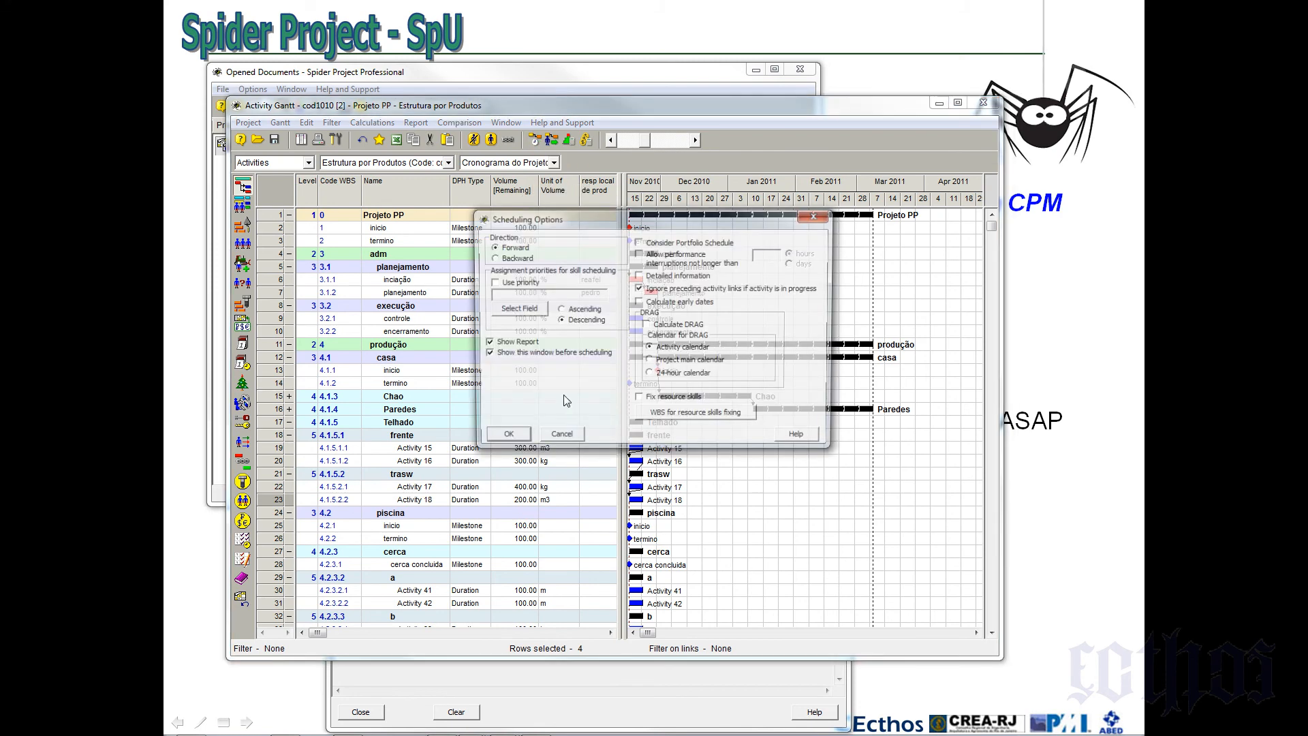
{"action": "left_click", "coordinate": [508, 433]}
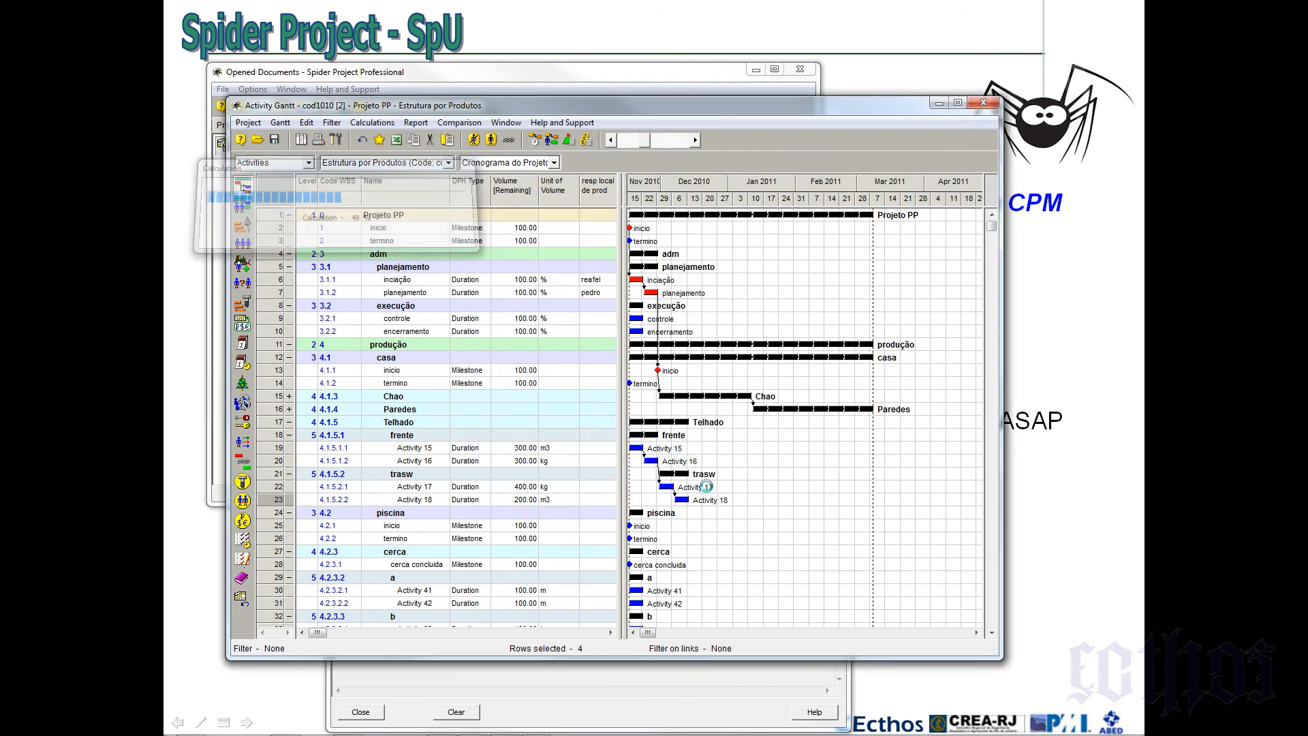
Expand Paredes, link Activity 14 to Activity 15 on the Gantt chart, and reschedule the project
{"action": "left_click", "coordinate": [289, 408]}
{"action": "left_click_drag", "start_coordinate": [869, 563], "coordinate": [636, 603]}
{"action": "left_click", "coordinate": [534, 142]}
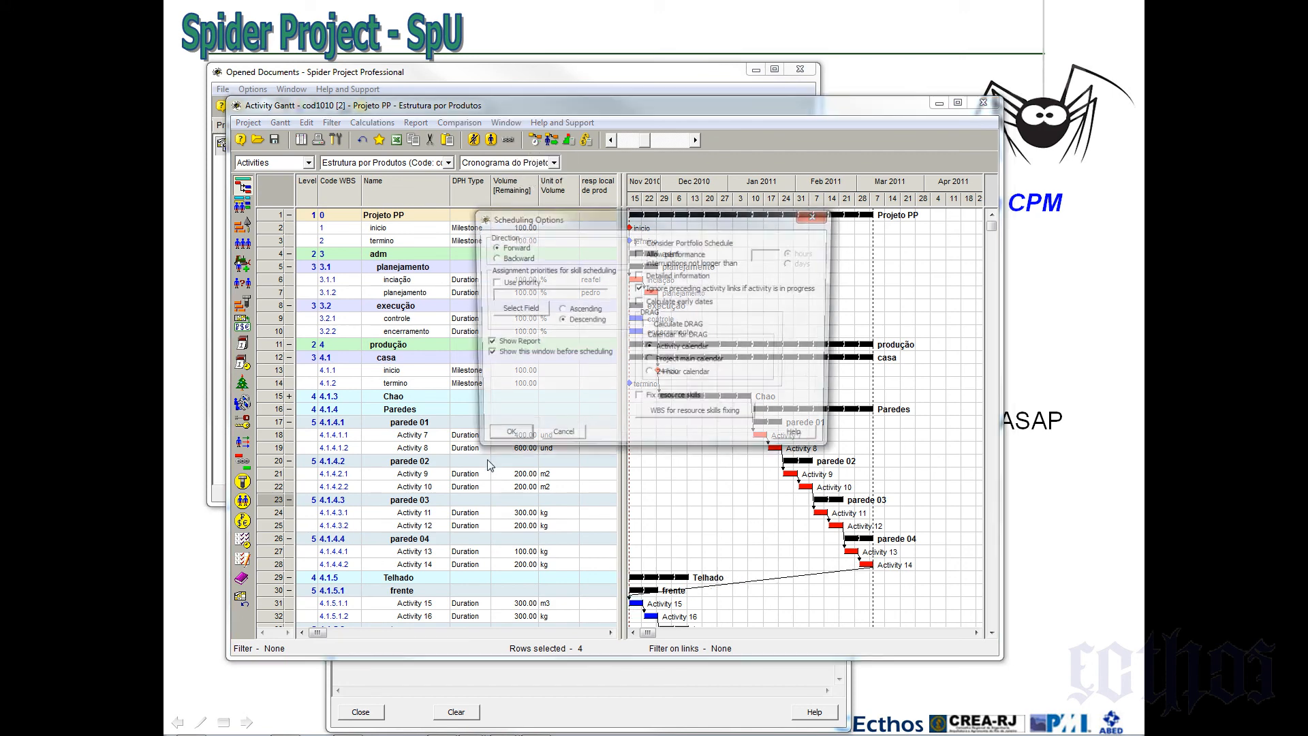
{"action": "left_click", "coordinate": [511, 431]}
Link Activity 18 under trasw to casa's termino milestone and reschedule the project
{"action": "scroll", "coordinate": [848, 417], "scroll_direction": "down", "scroll_amount": 4}
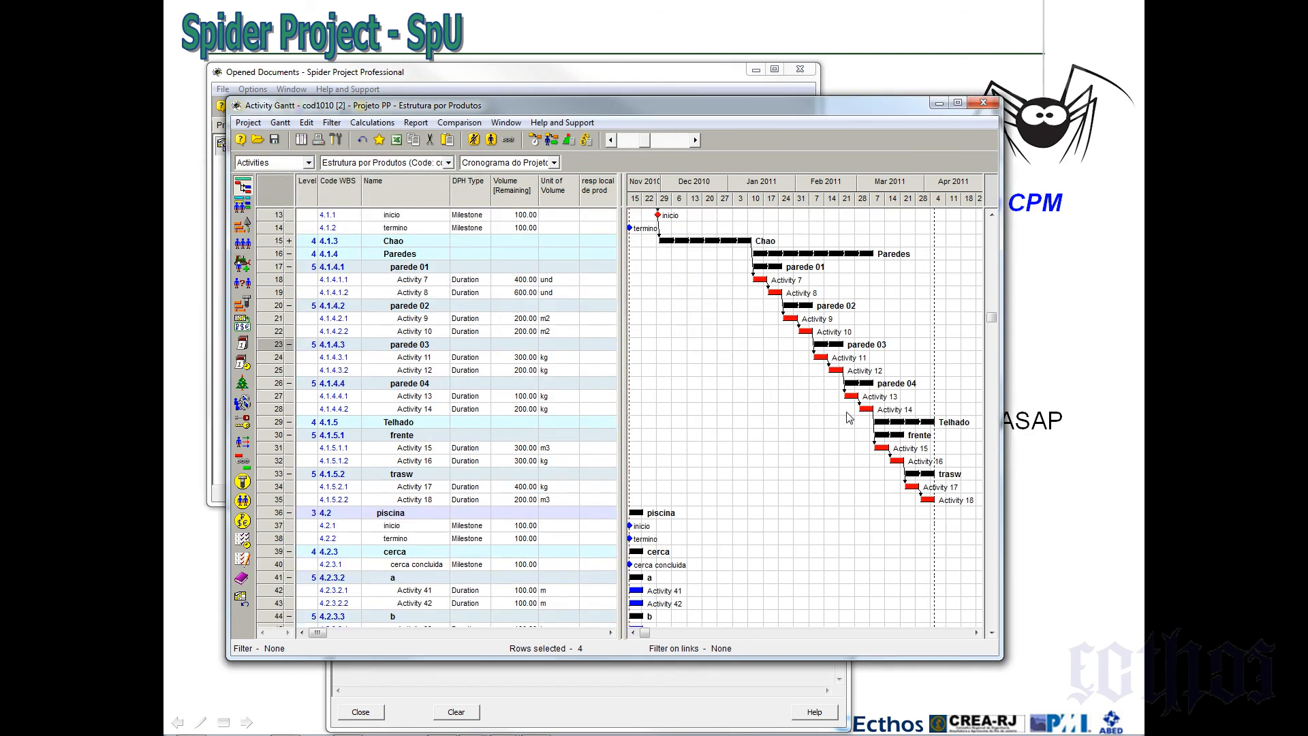
{"action": "scroll", "coordinate": [850, 418], "scroll_direction": "down", "scroll_amount": 1}
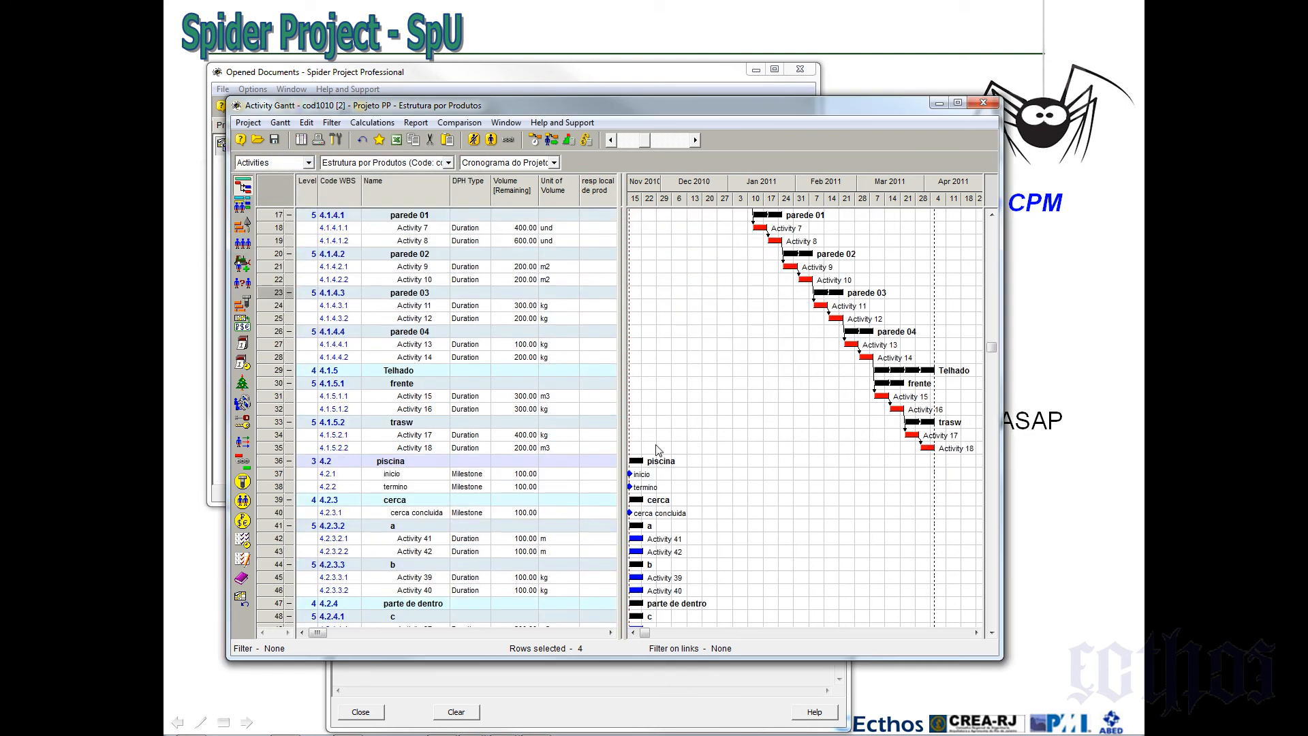
{"action": "scroll", "coordinate": [379, 489], "scroll_direction": "up", "scroll_amount": 1}
{"action": "left_click", "coordinate": [276, 500]}
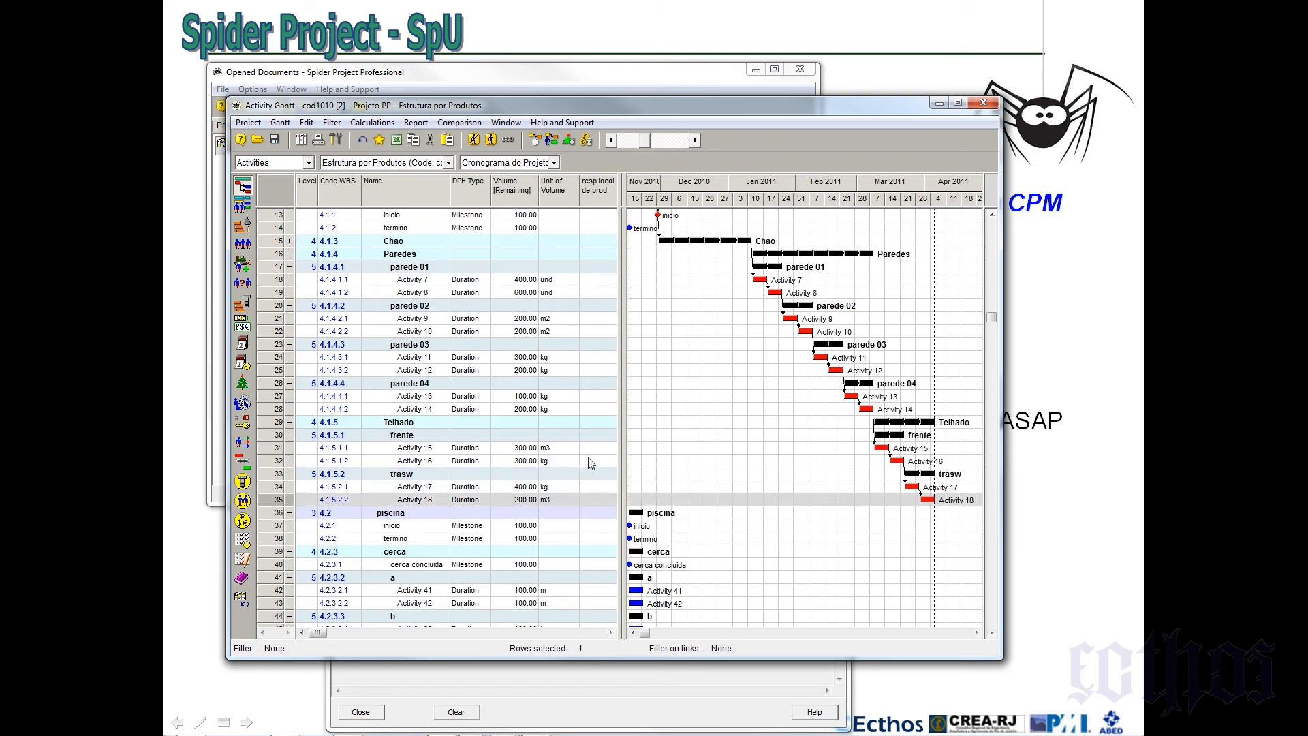
{"action": "scroll", "coordinate": [590, 463], "scroll_direction": "up", "scroll_amount": 3}
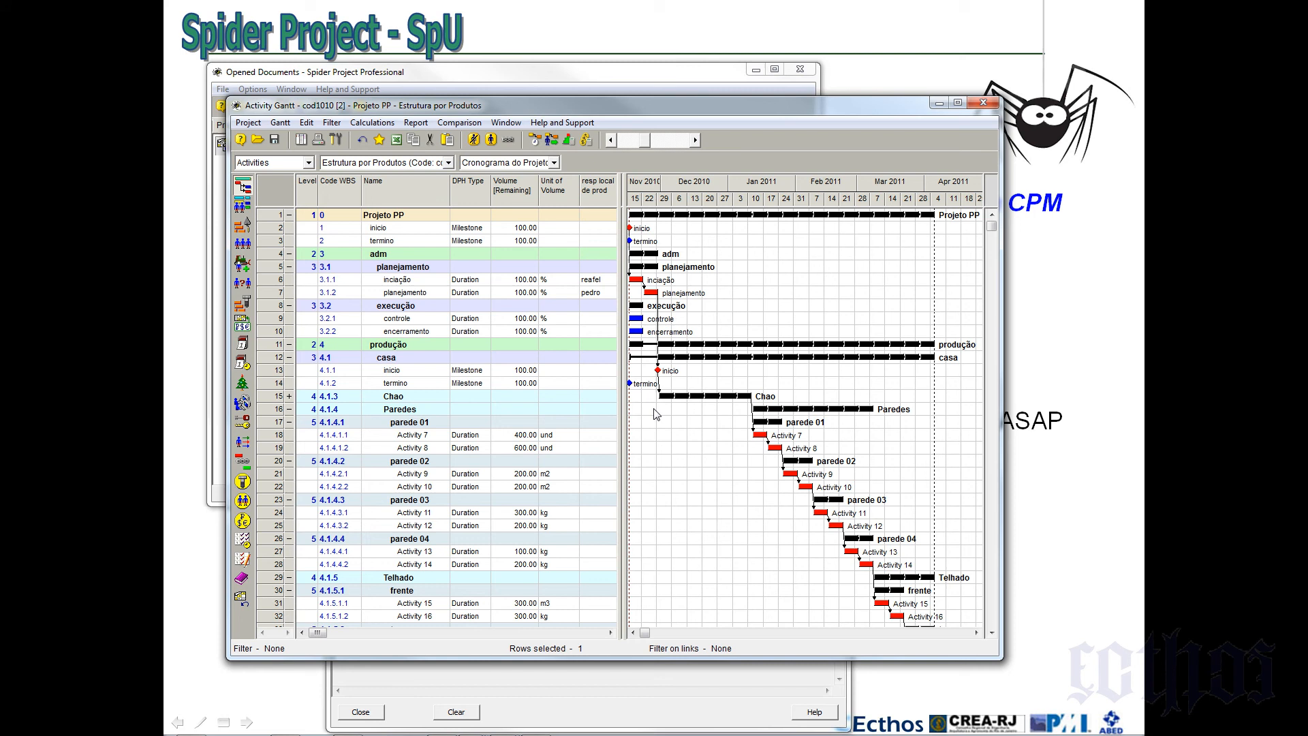
{"action": "left_click", "coordinate": [273, 385], "text": "ctrl"}
{"action": "right_click", "coordinate": [274, 389]}
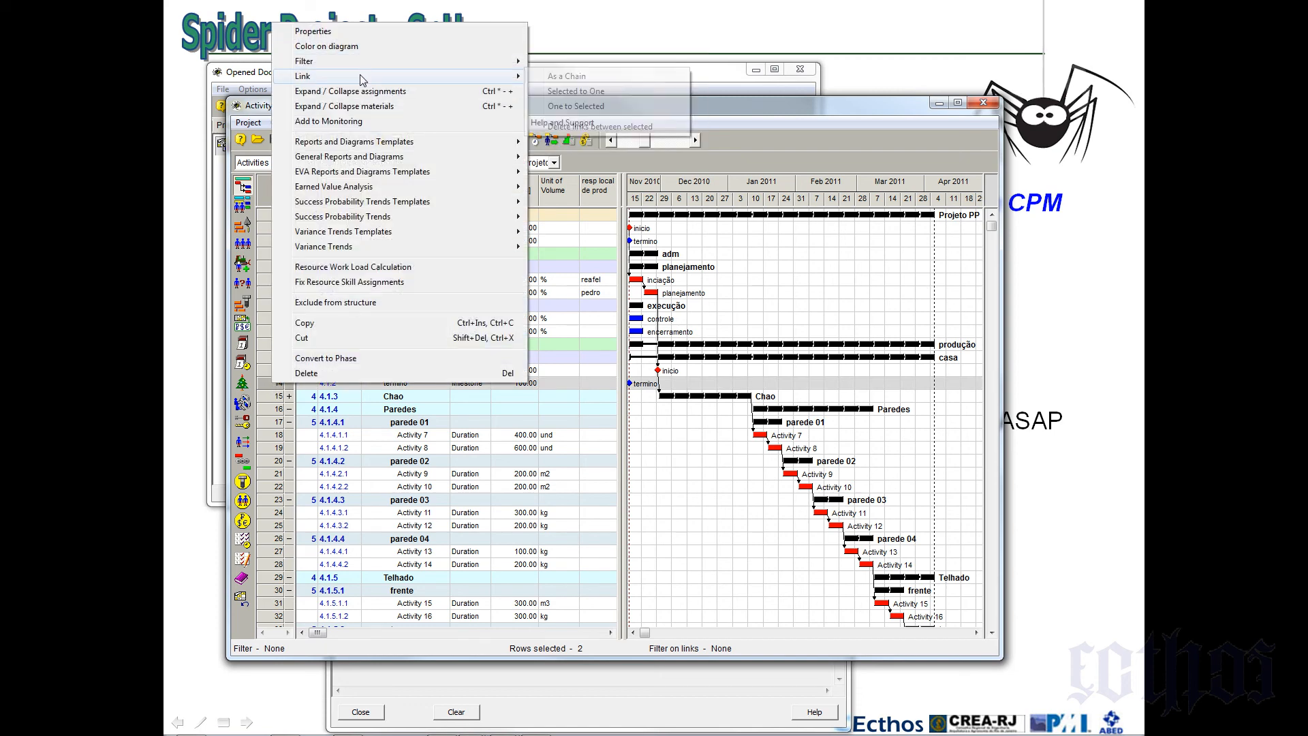
{"action": "left_click", "coordinate": [555, 91]}
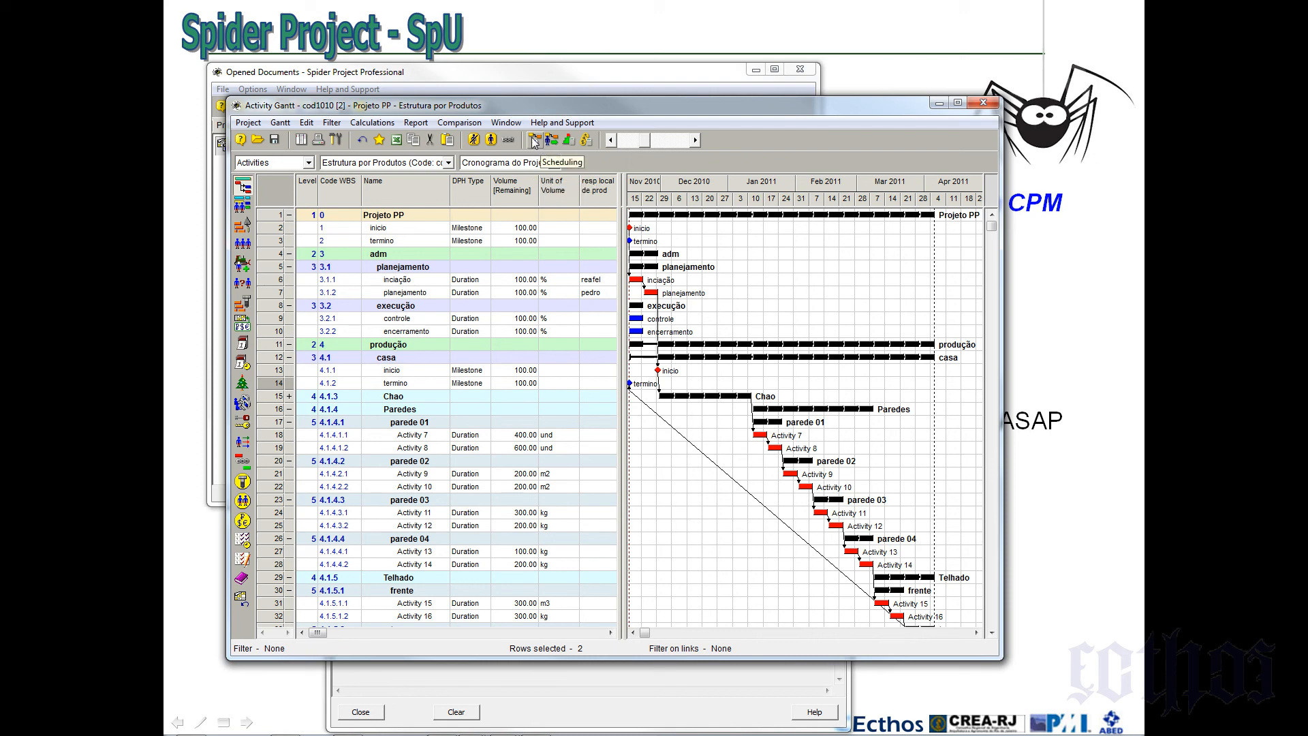
{"action": "left_click", "coordinate": [534, 141]}
{"action": "left_click", "coordinate": [511, 436]}
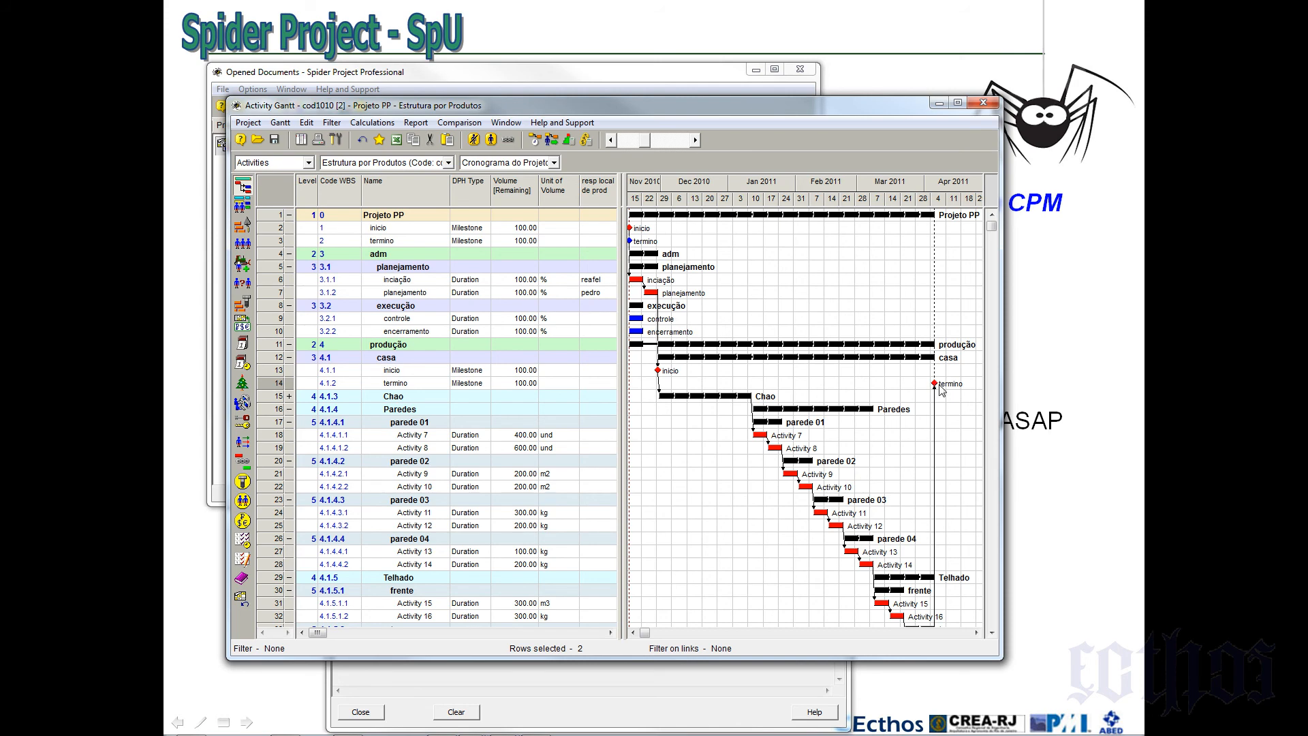
{"action": "scroll", "coordinate": [941, 390], "scroll_direction": "down", "scroll_amount": 4}
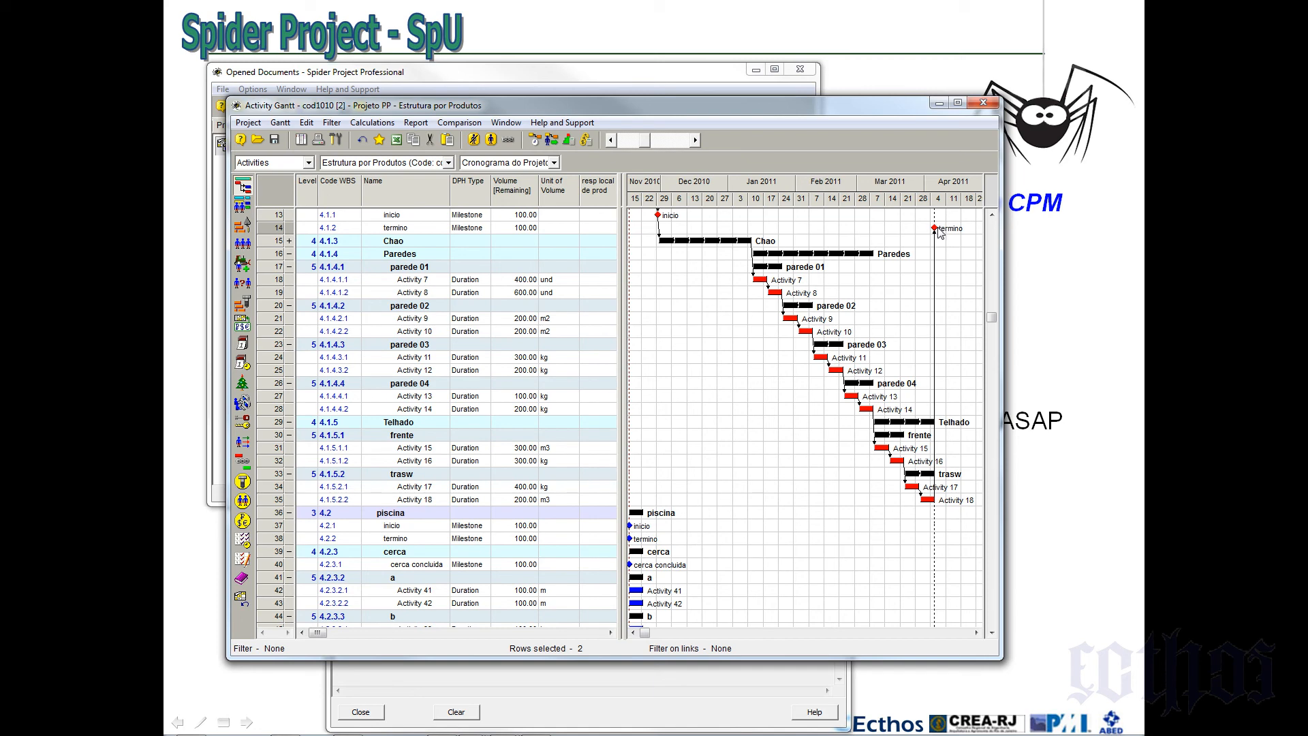
{"action": "scroll", "coordinate": [889, 282], "scroll_direction": "down", "scroll_amount": 5}
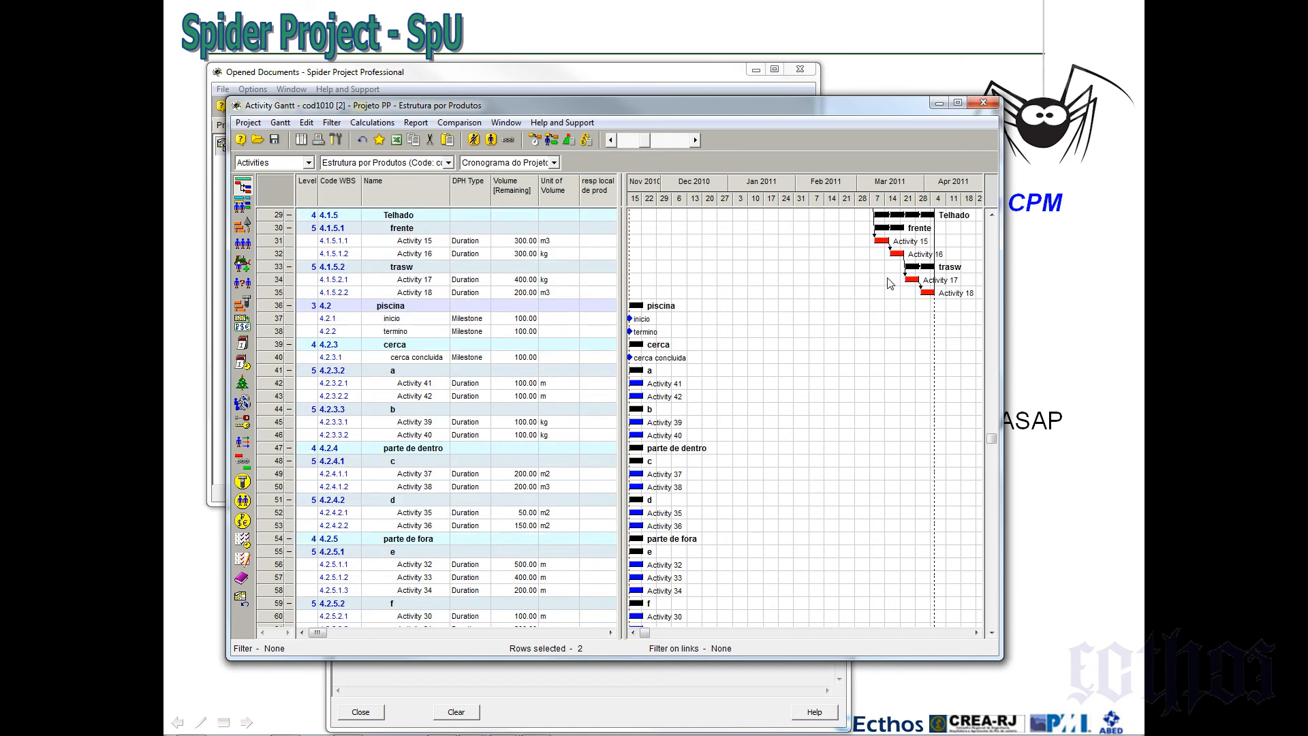
{"action": "left_click", "coordinate": [278, 382]}
{"action": "left_click", "coordinate": [278, 395], "text": "ctrl"}
{"action": "left_click", "coordinate": [278, 421], "text": "ctrl"}
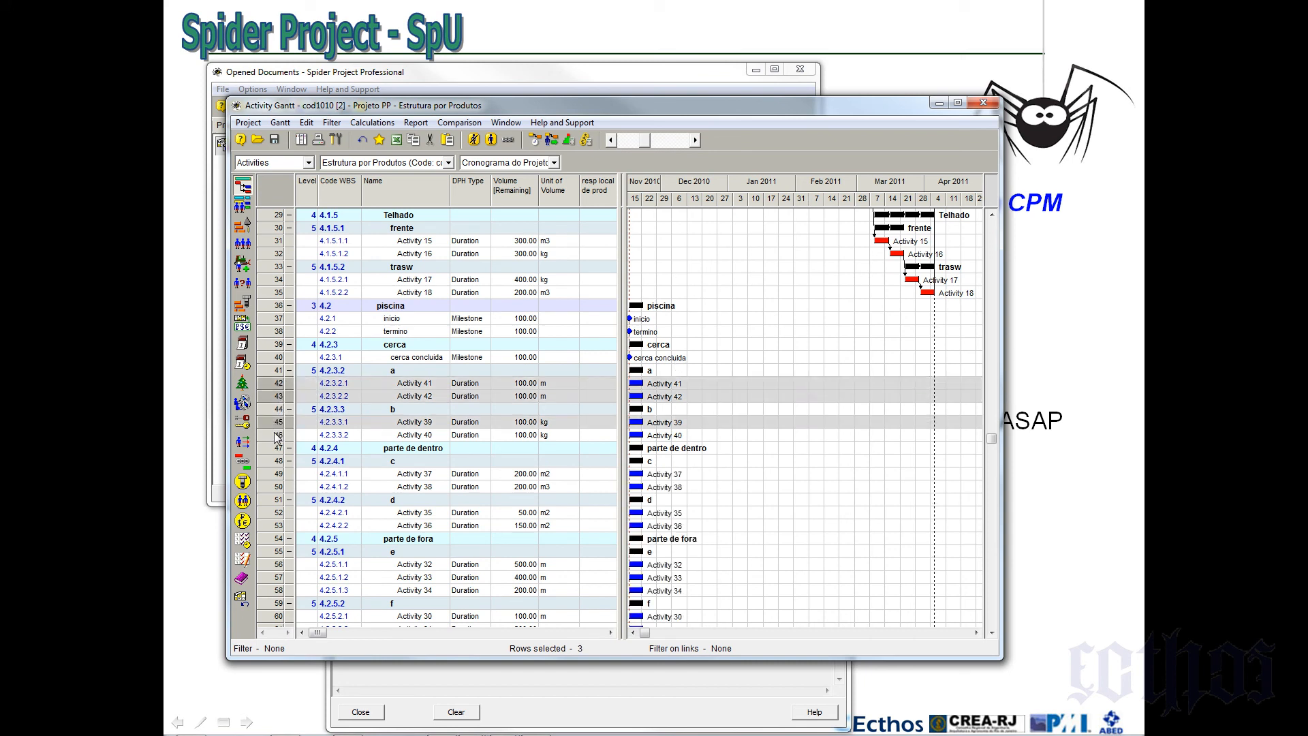
{"action": "left_click", "coordinate": [278, 434], "text": "ctrl"}
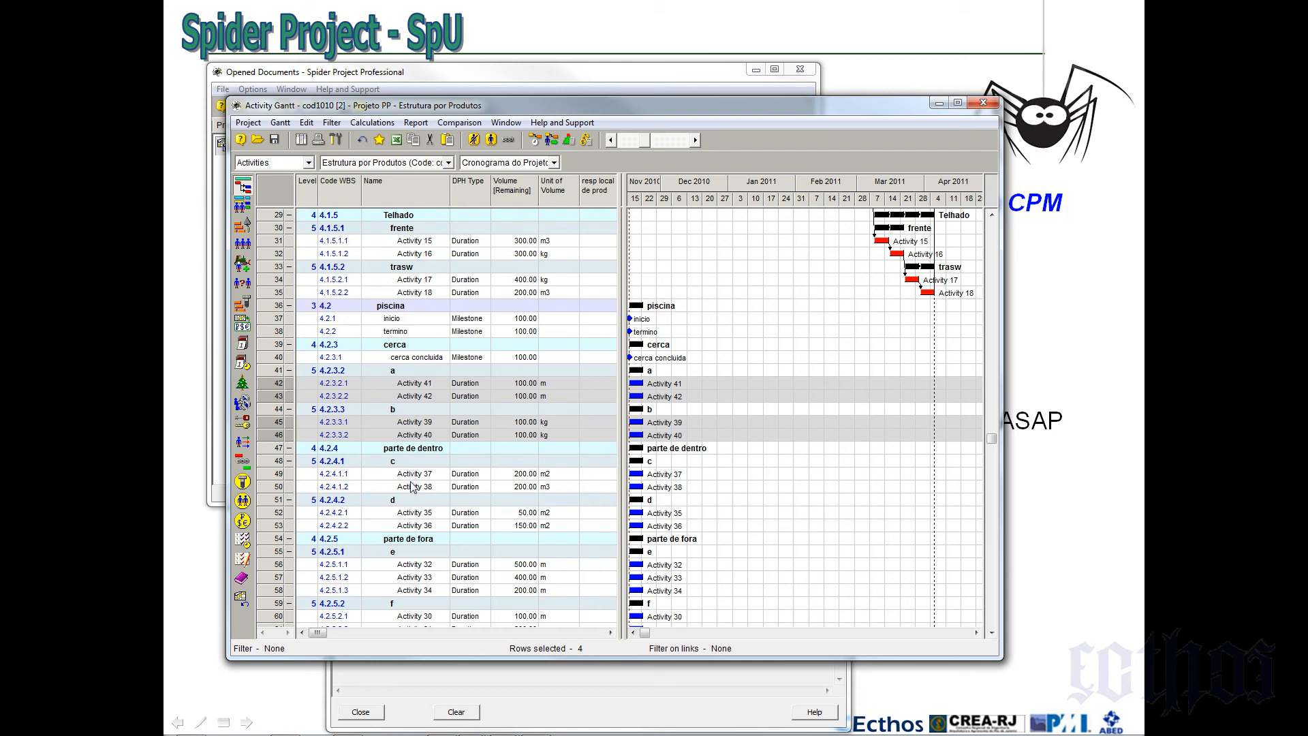
Link all activities under parte de dentro and parte de fora, from Activity 37 through Activity 31, as a chain and reschedule the project
{"action": "scroll", "coordinate": [423, 475], "scroll_direction": "down", "scroll_amount": 3}
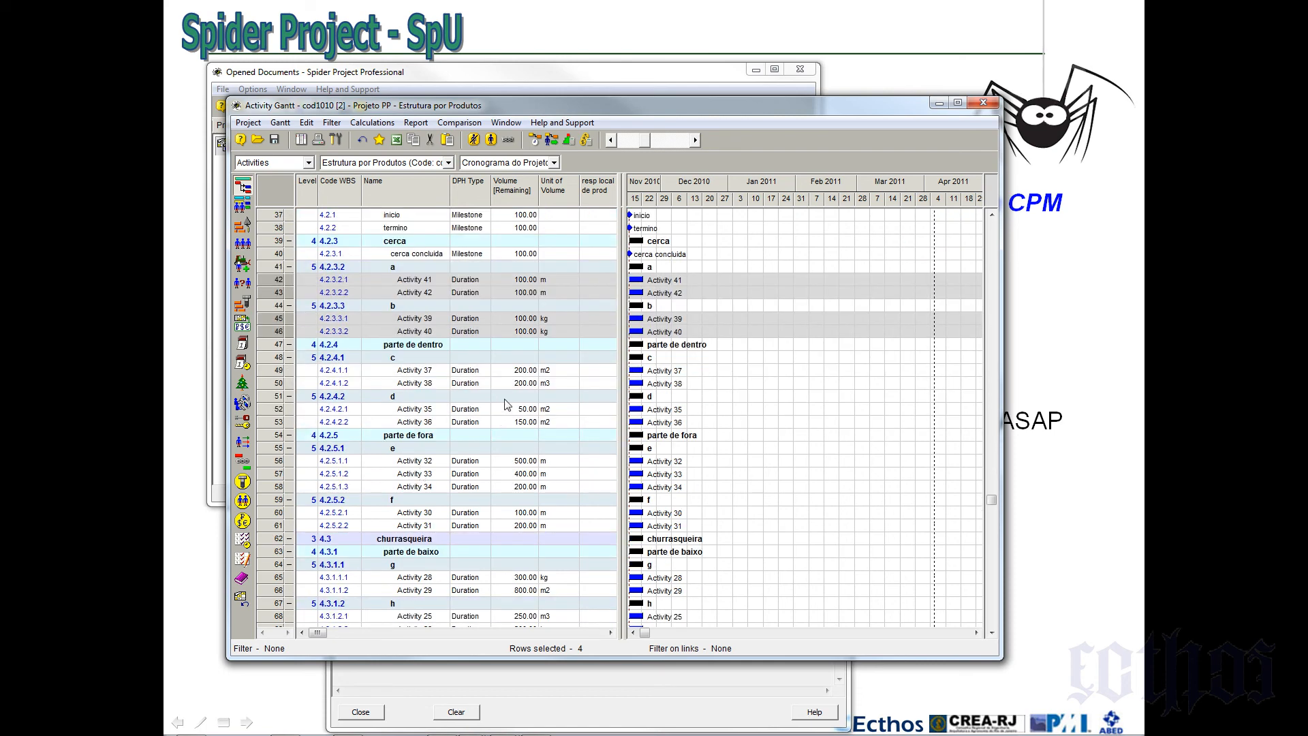
{"action": "left_click_drag", "start_coordinate": [271, 374], "coordinate": [272, 525]}
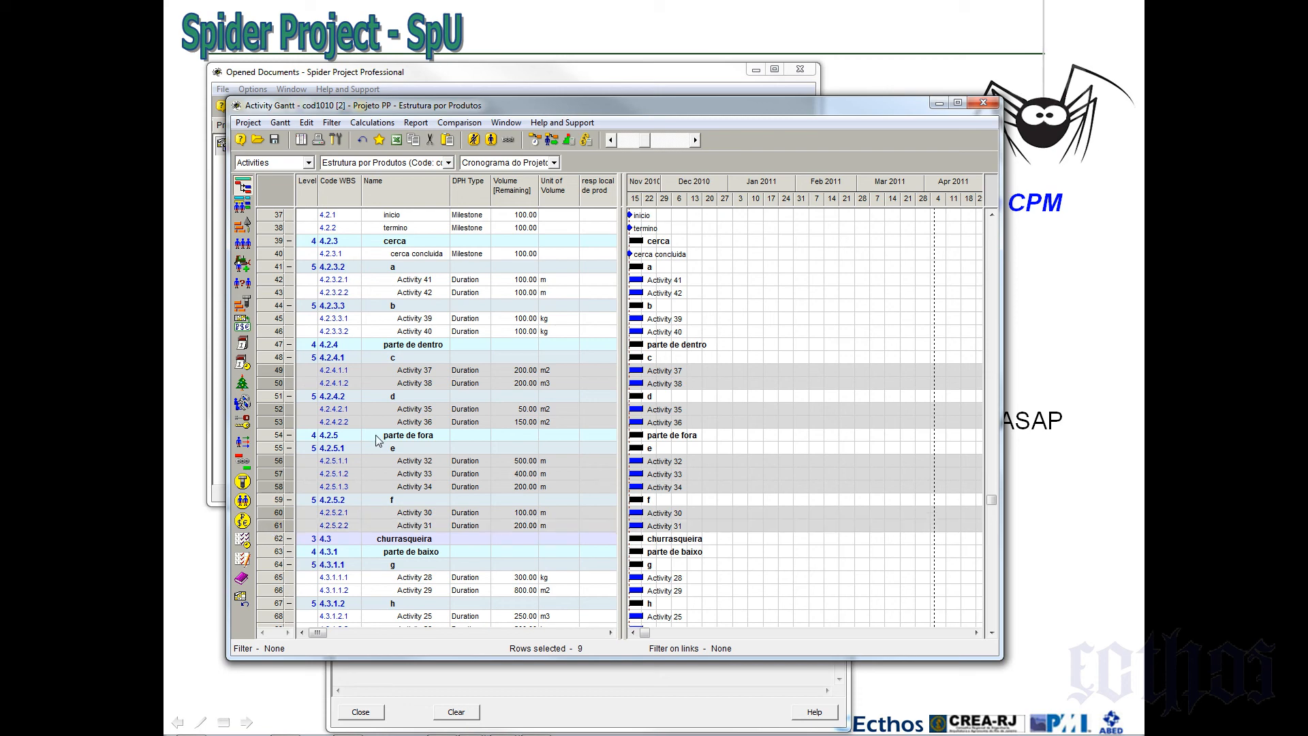
{"action": "right_click", "coordinate": [271, 373]}
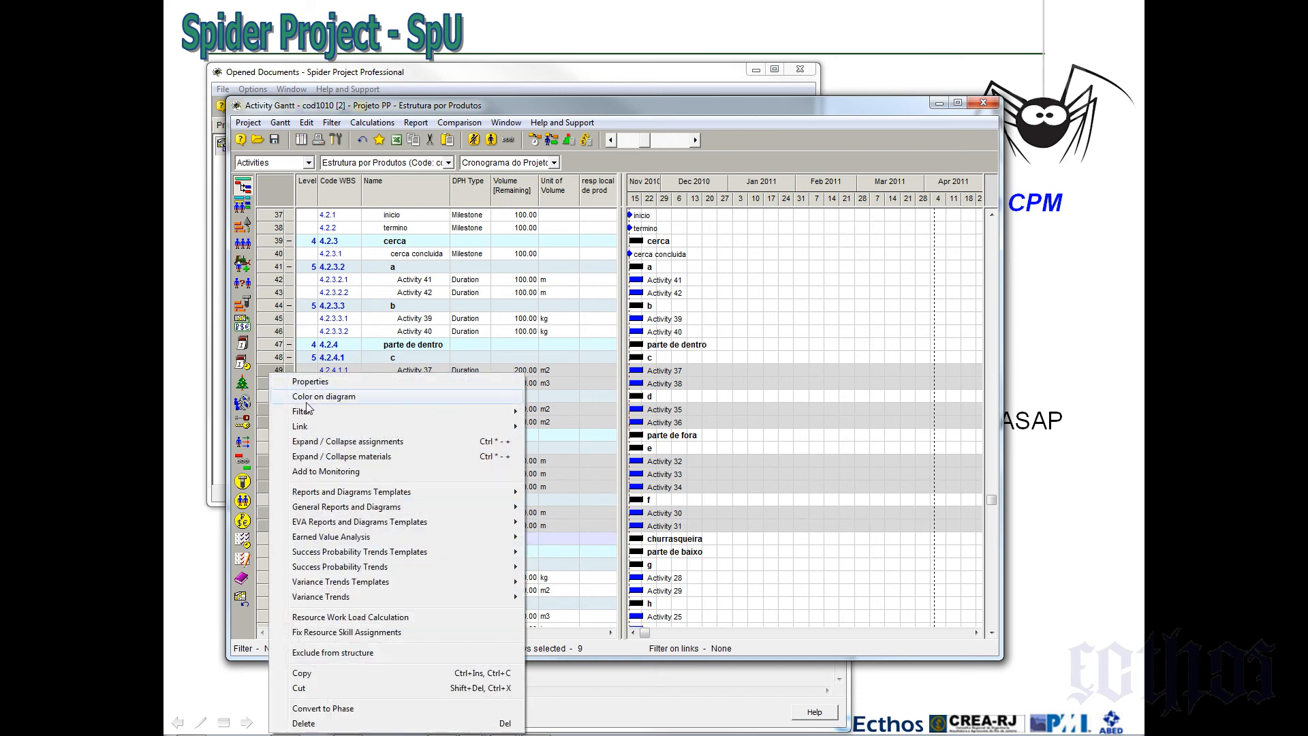
{"action": "mouse_move", "coordinate": [316, 427]}
{"action": "left_click", "coordinate": [555, 430]}
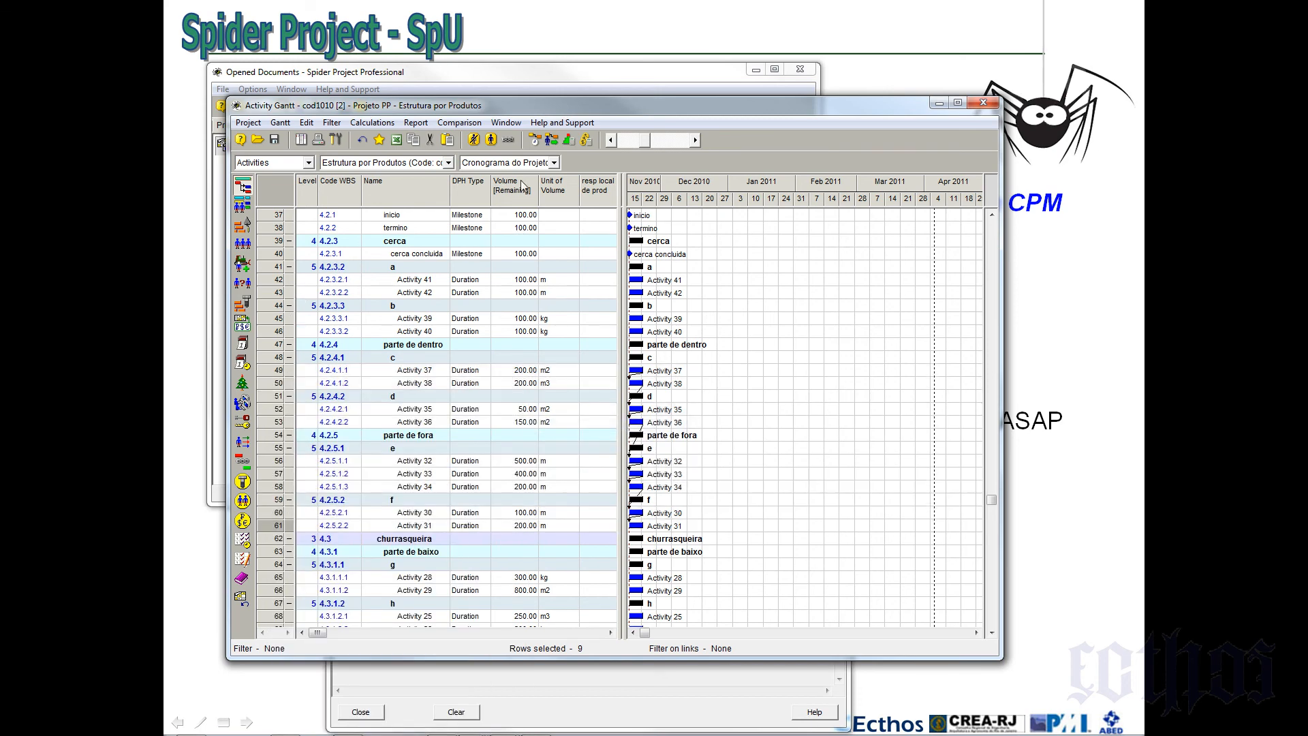
{"action": "left_click", "coordinate": [535, 141]}
{"action": "left_click", "coordinate": [509, 437]}
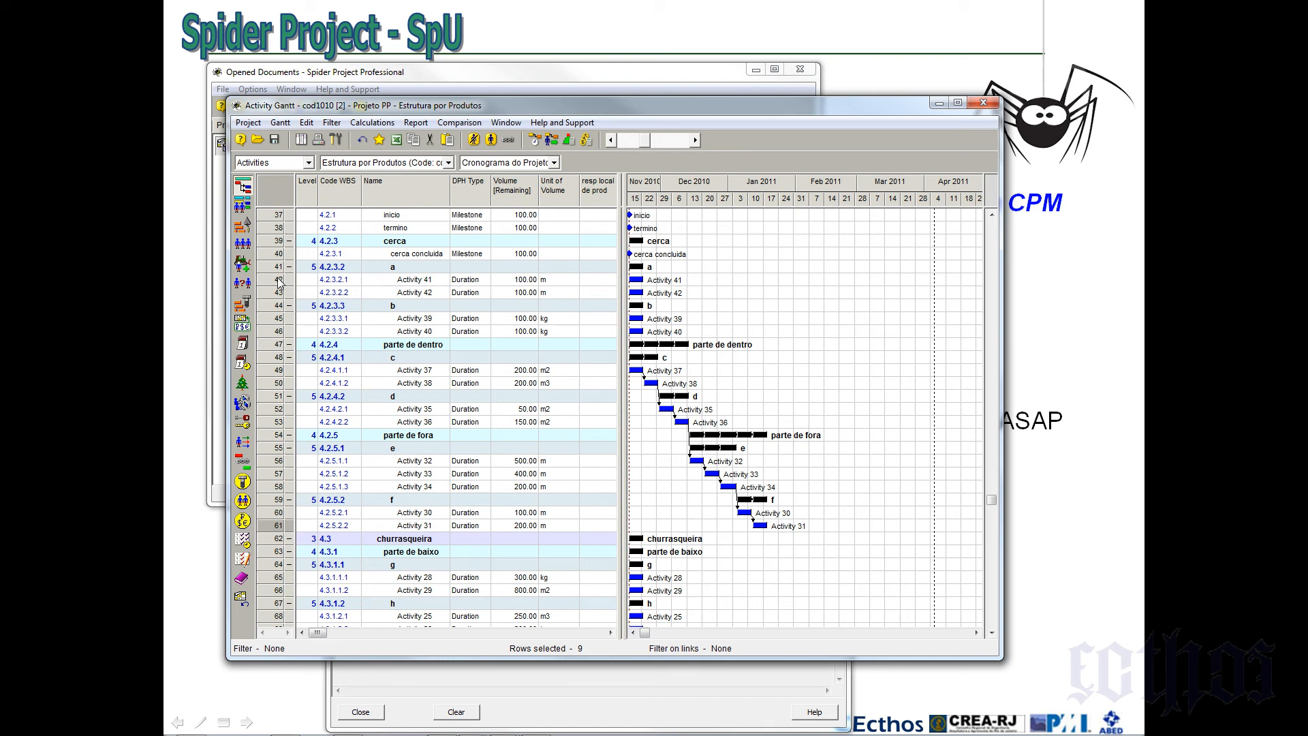
Link Activities 41, 42, 39 and 40 under cerca as a chain
{"action": "left_click_drag", "start_coordinate": [278, 282], "coordinate": [277, 337]}
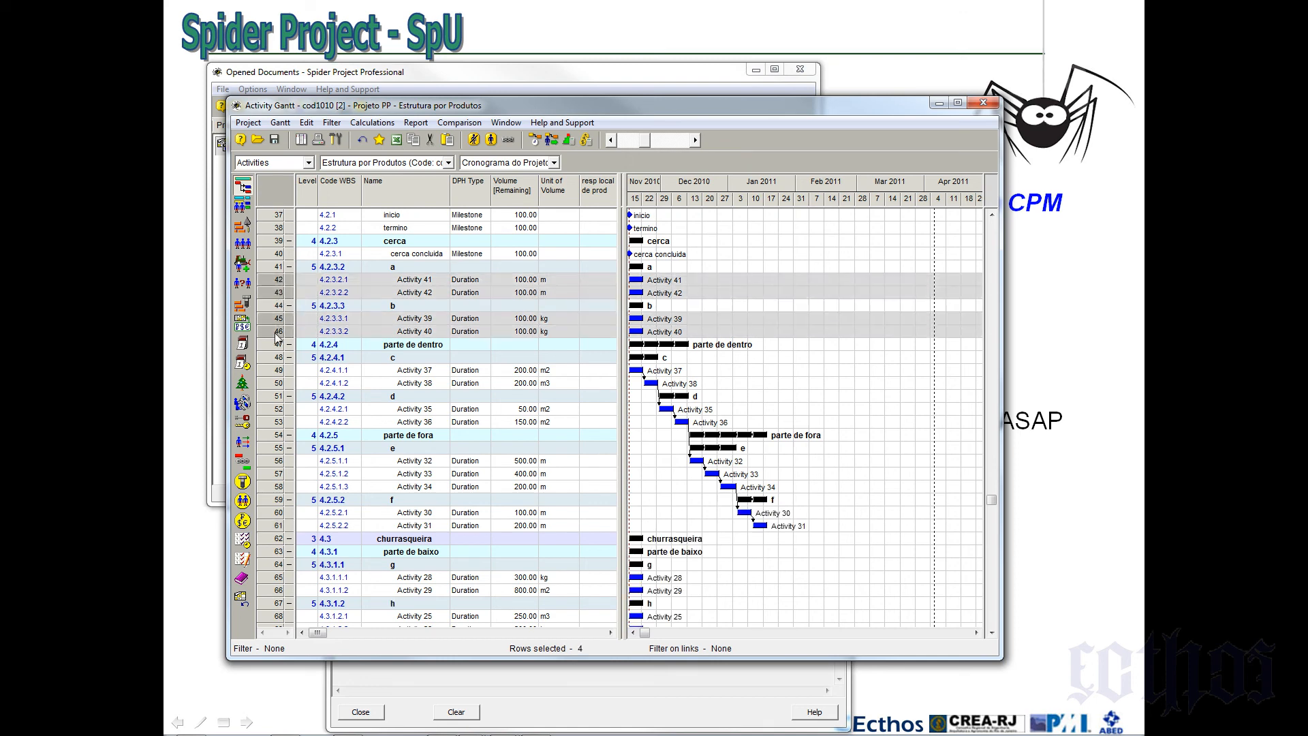
{"action": "right_click", "coordinate": [278, 337]}
{"action": "mouse_move", "coordinate": [321, 387]}
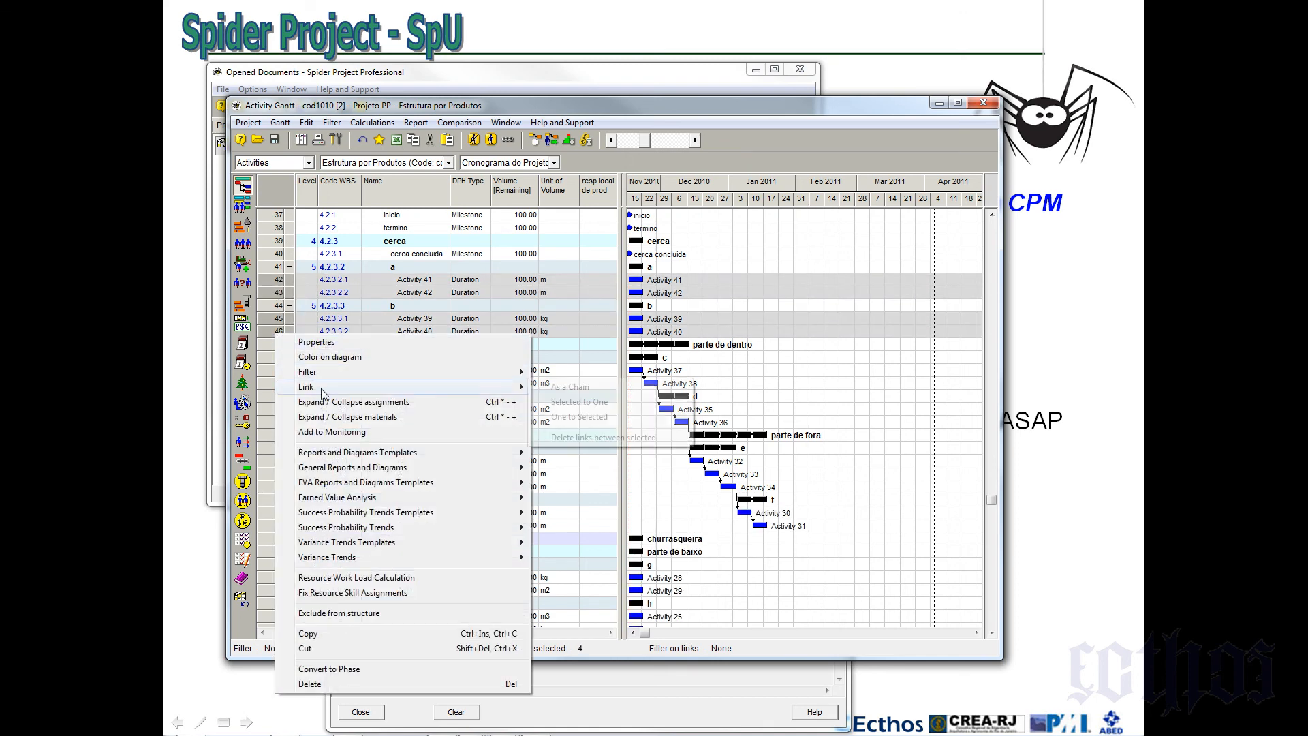
{"action": "left_click", "coordinate": [576, 387]}
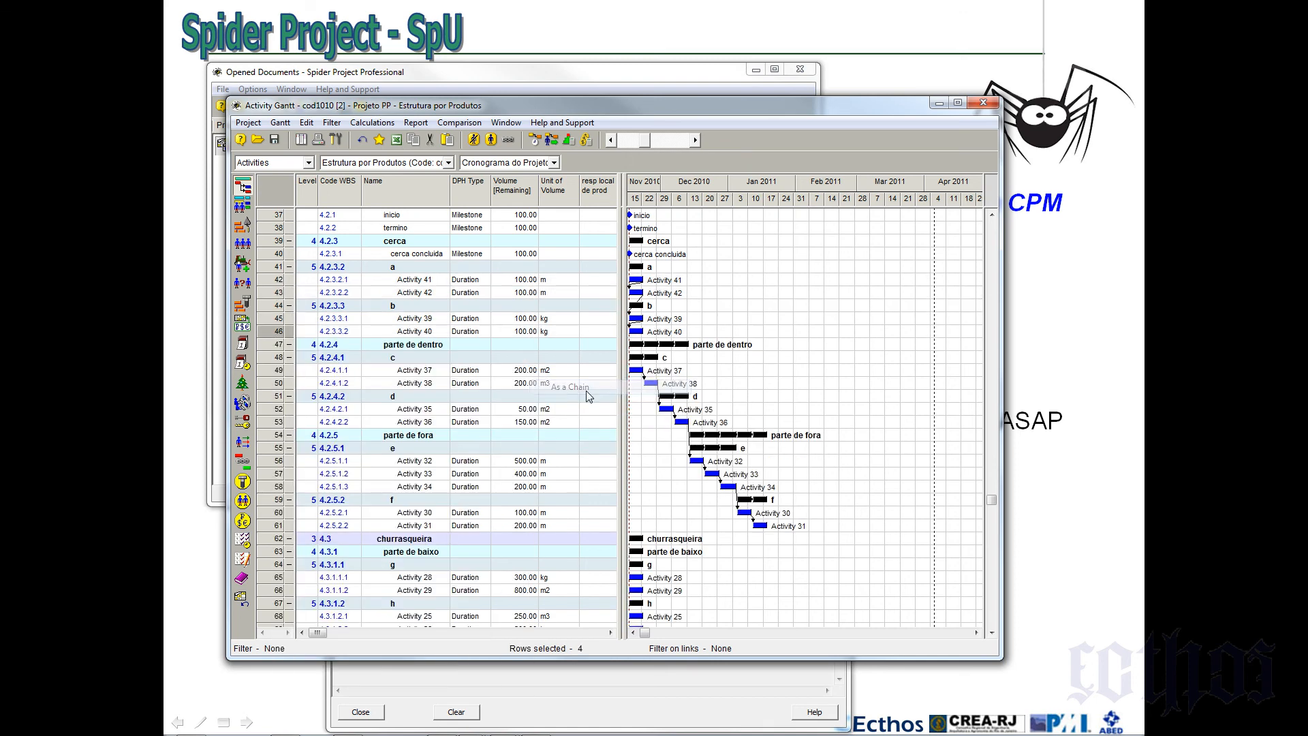
Reschedule the project with the new cerca activity chain
{"action": "left_click", "coordinate": [534, 140]}
{"action": "left_click", "coordinate": [498, 440]}
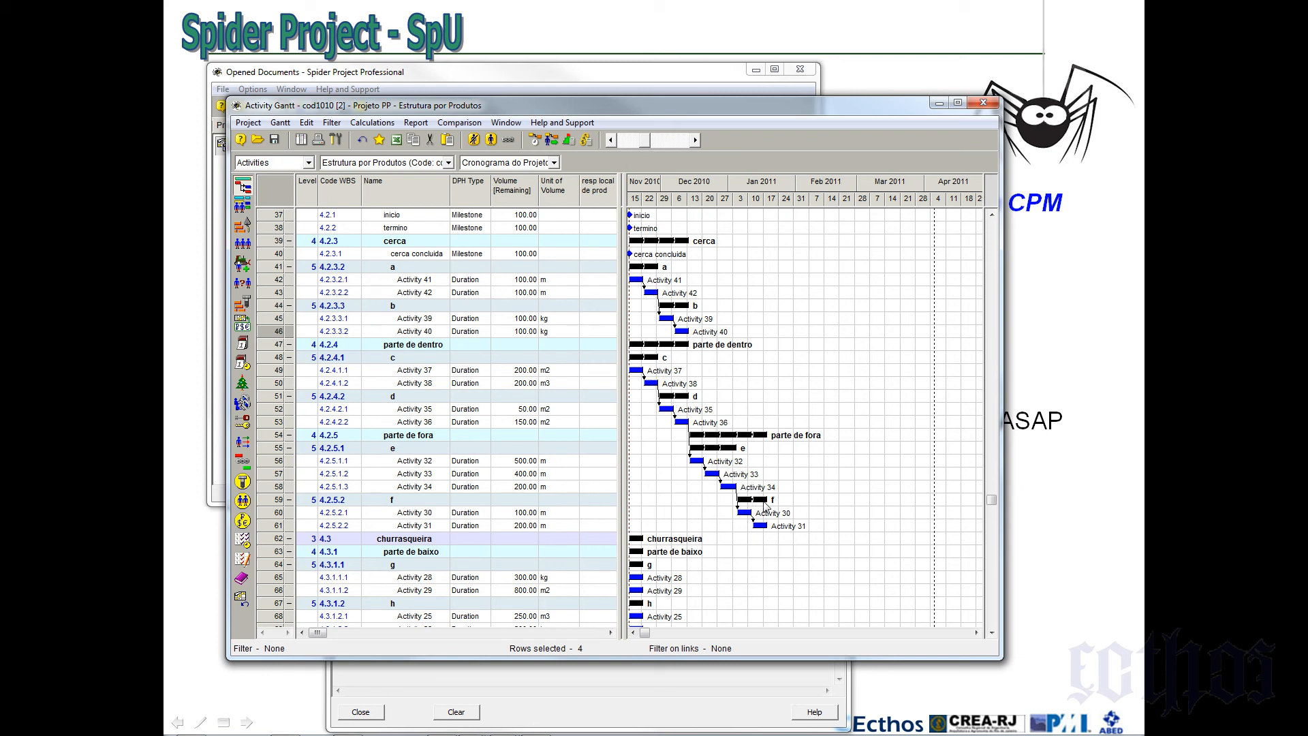
Try to link Activity 37, found by its code, to the selected Activities 41 and 37 with One to Selected
{"action": "left_click", "coordinate": [277, 282]}
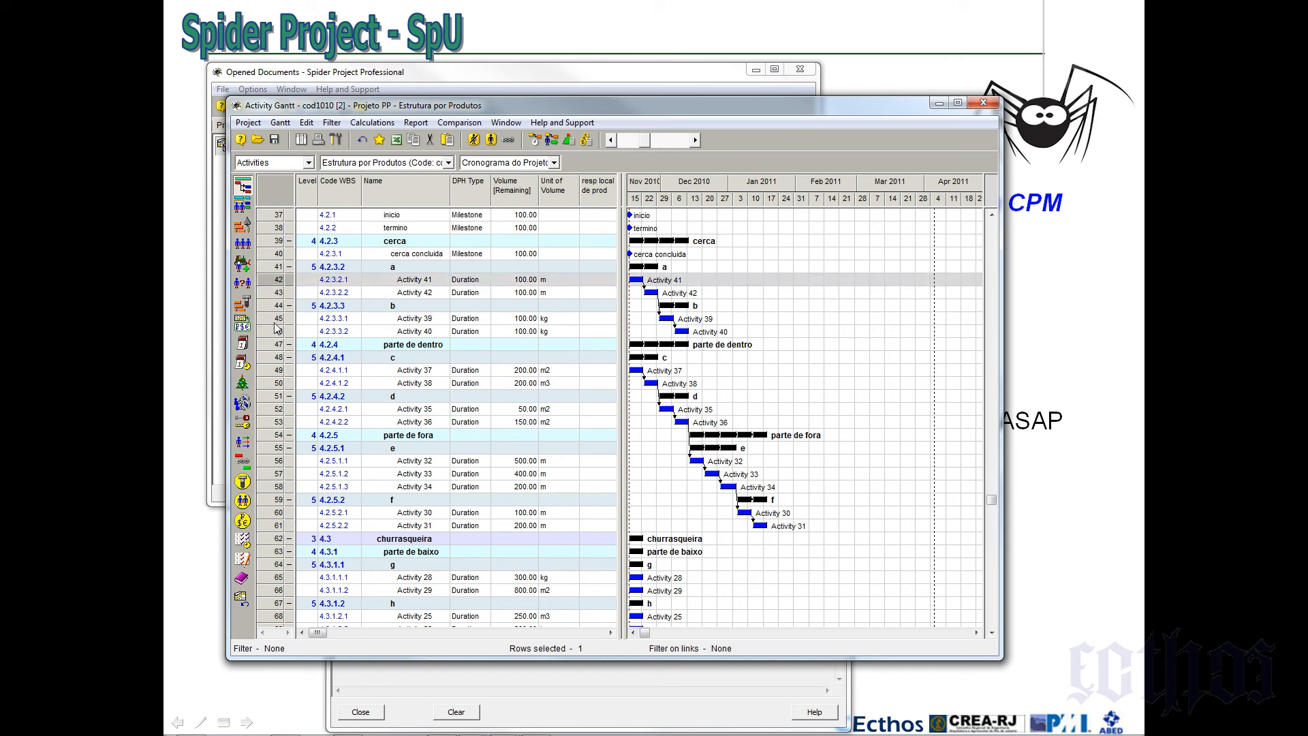
{"action": "left_click", "coordinate": [270, 375], "text": "ctrl"}
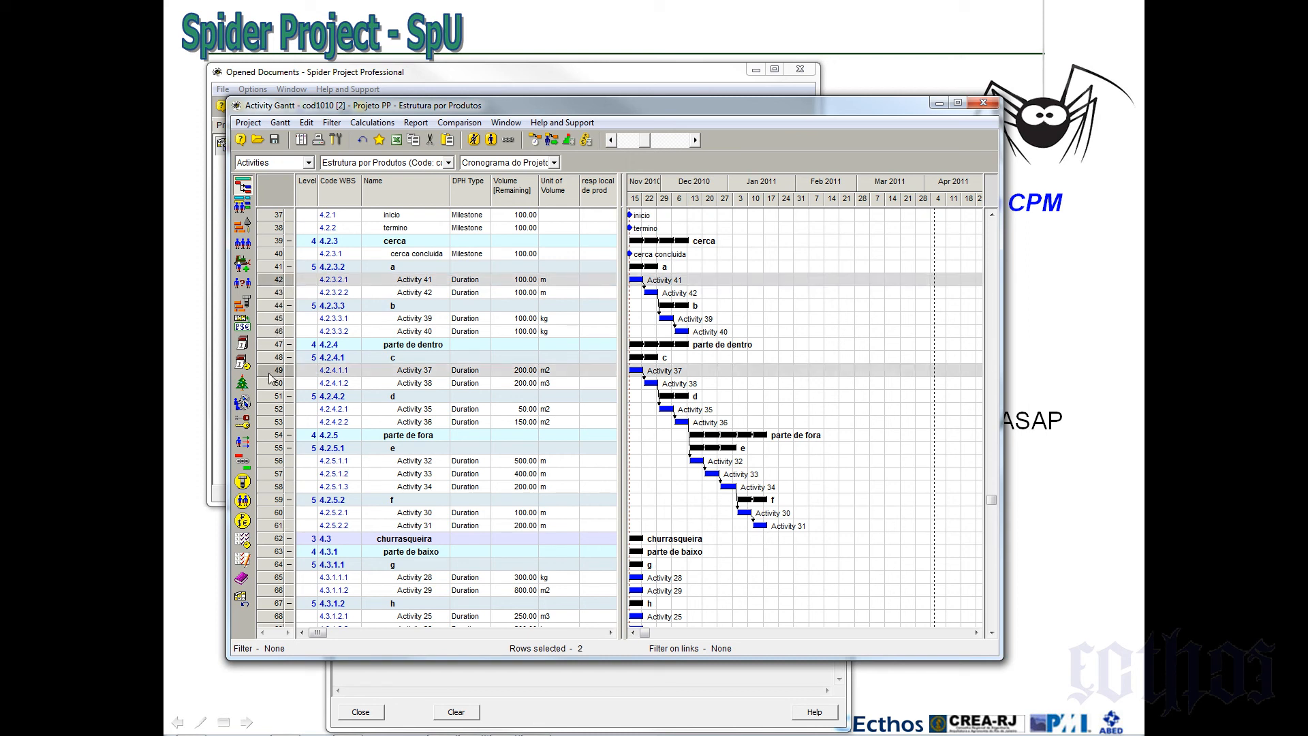
{"action": "right_click", "coordinate": [270, 377]}
{"action": "mouse_move", "coordinate": [319, 431]}
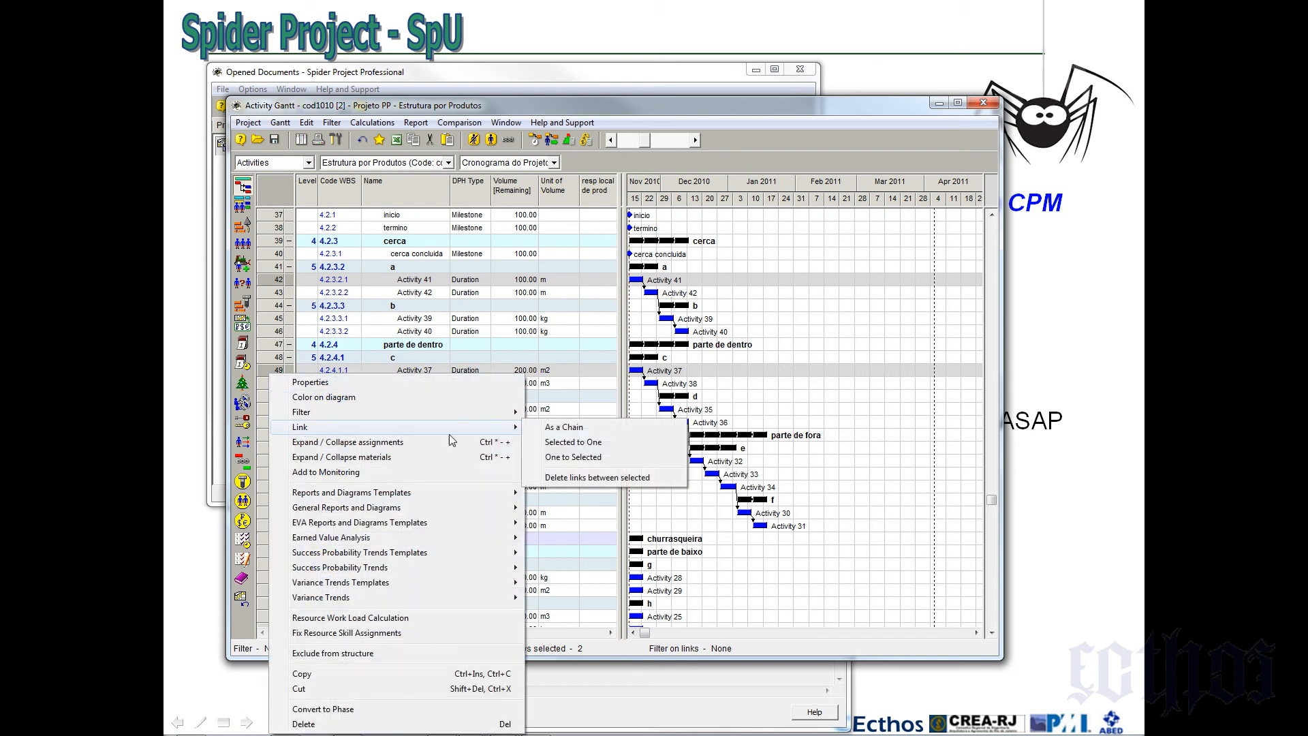
{"action": "left_click", "coordinate": [574, 458]}
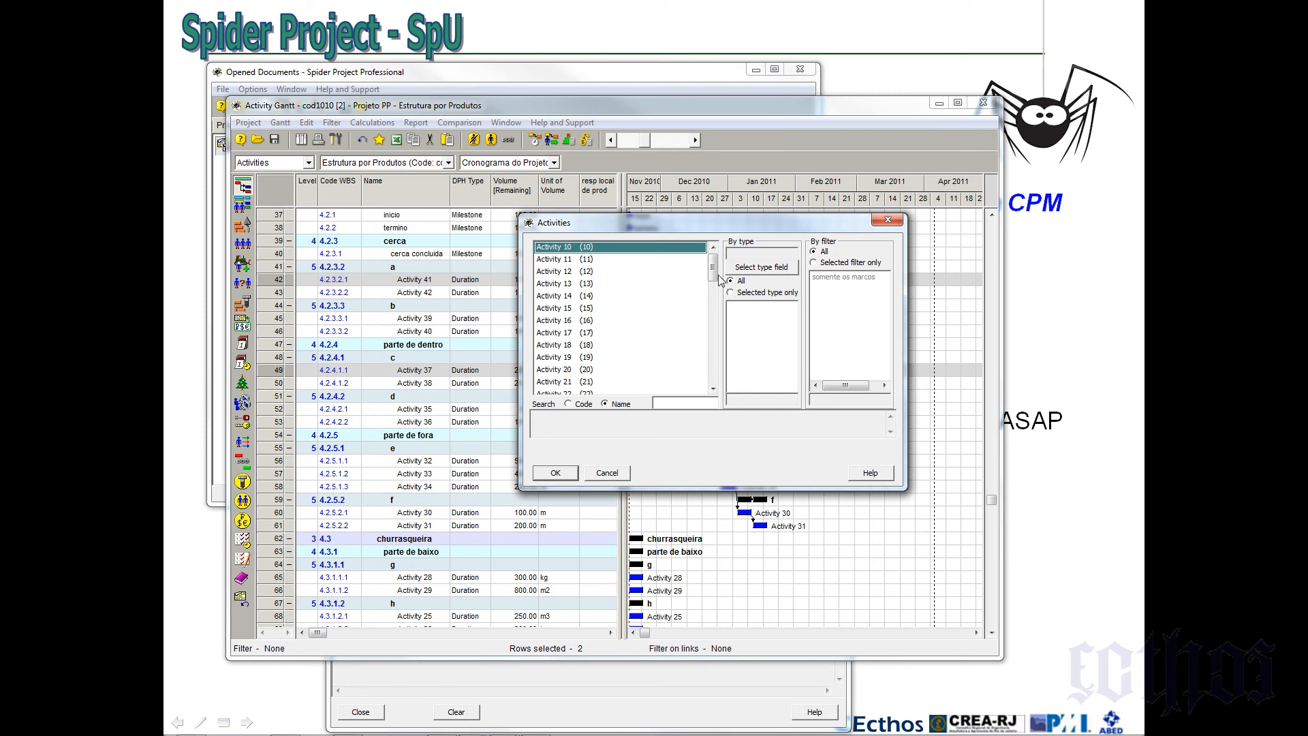
{"action": "left_click_drag", "start_coordinate": [674, 227], "coordinate": [443, 235]}
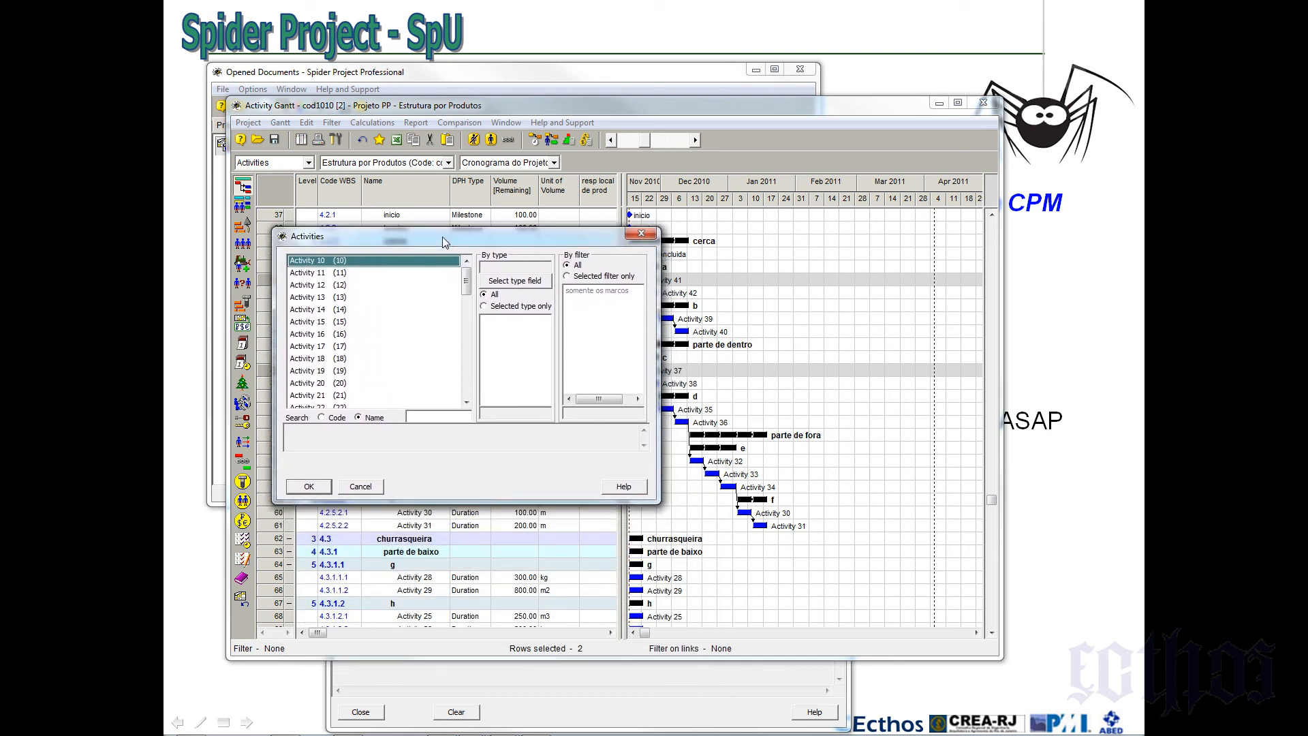
{"action": "left_click", "coordinate": [322, 417]}
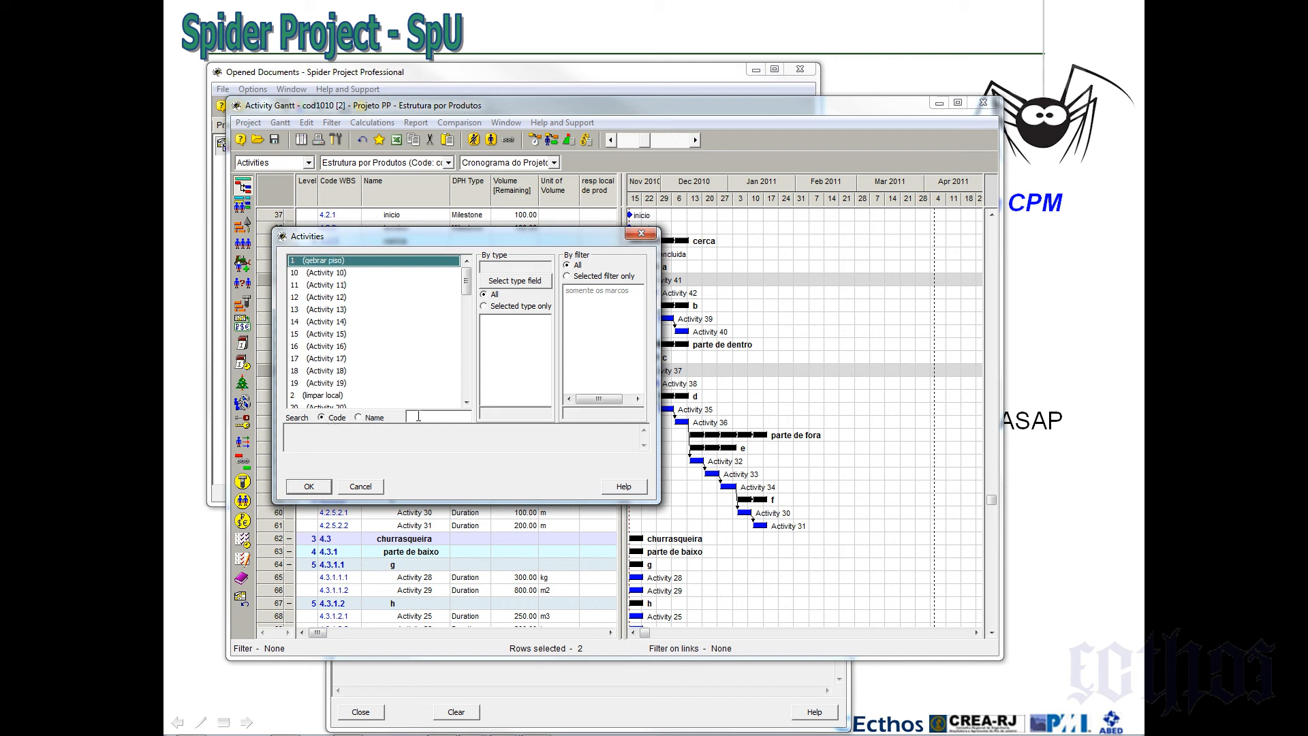
{"action": "type", "text": "37"}
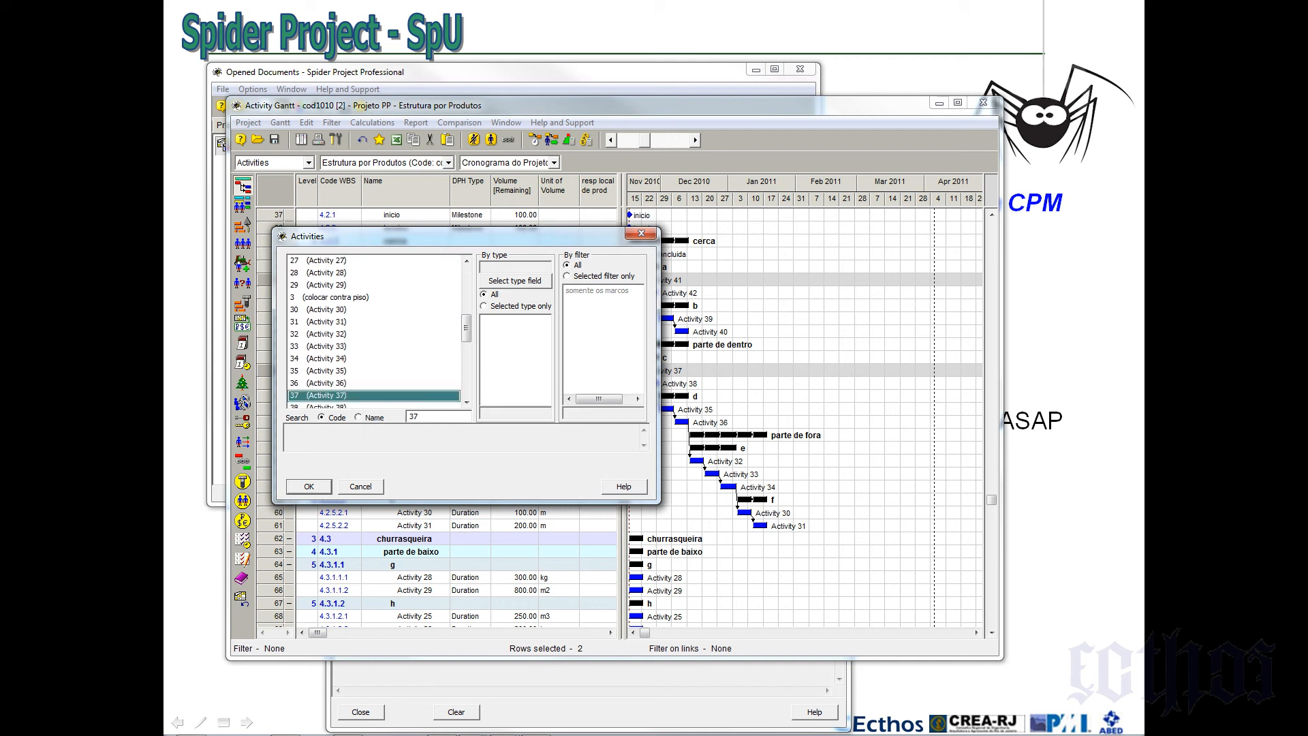
{"action": "left_click", "coordinate": [309, 486]}
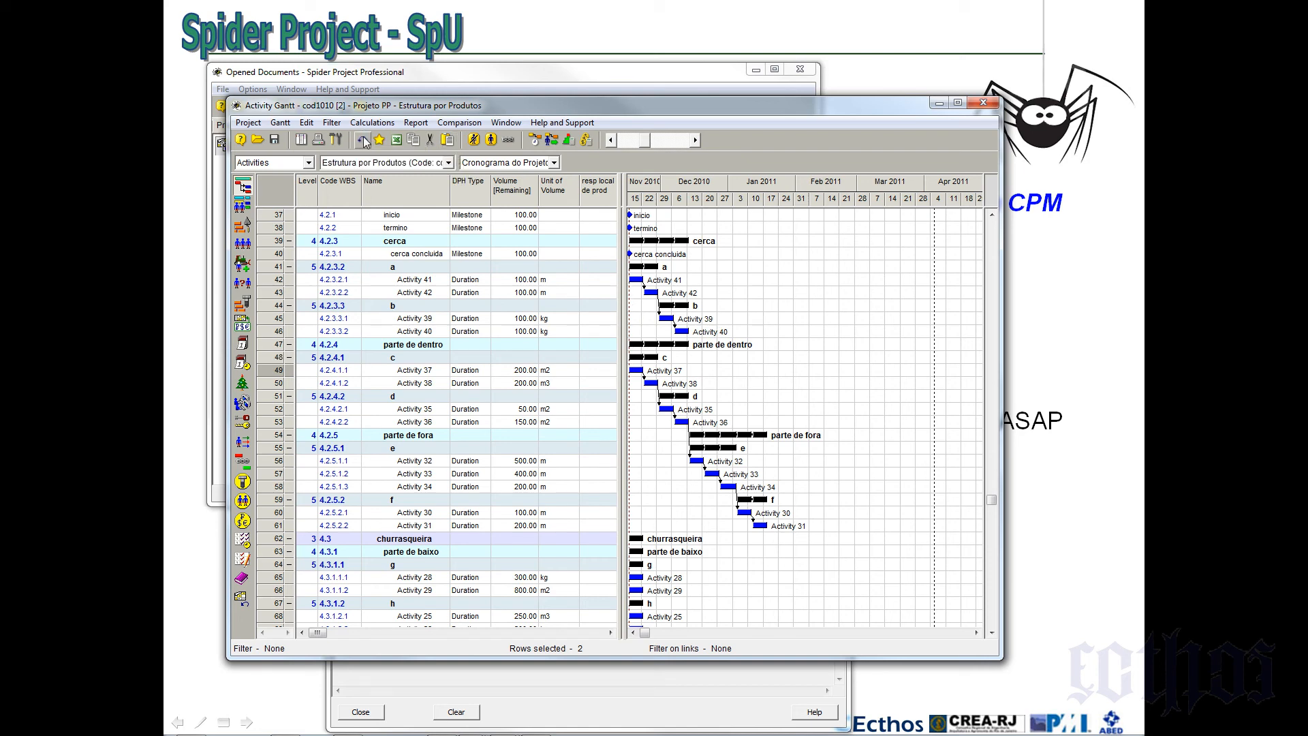
Try the One to Selected link from code 37 to Activities 41 and 37 again and reschedule the project
{"action": "left_click", "coordinate": [271, 280]}
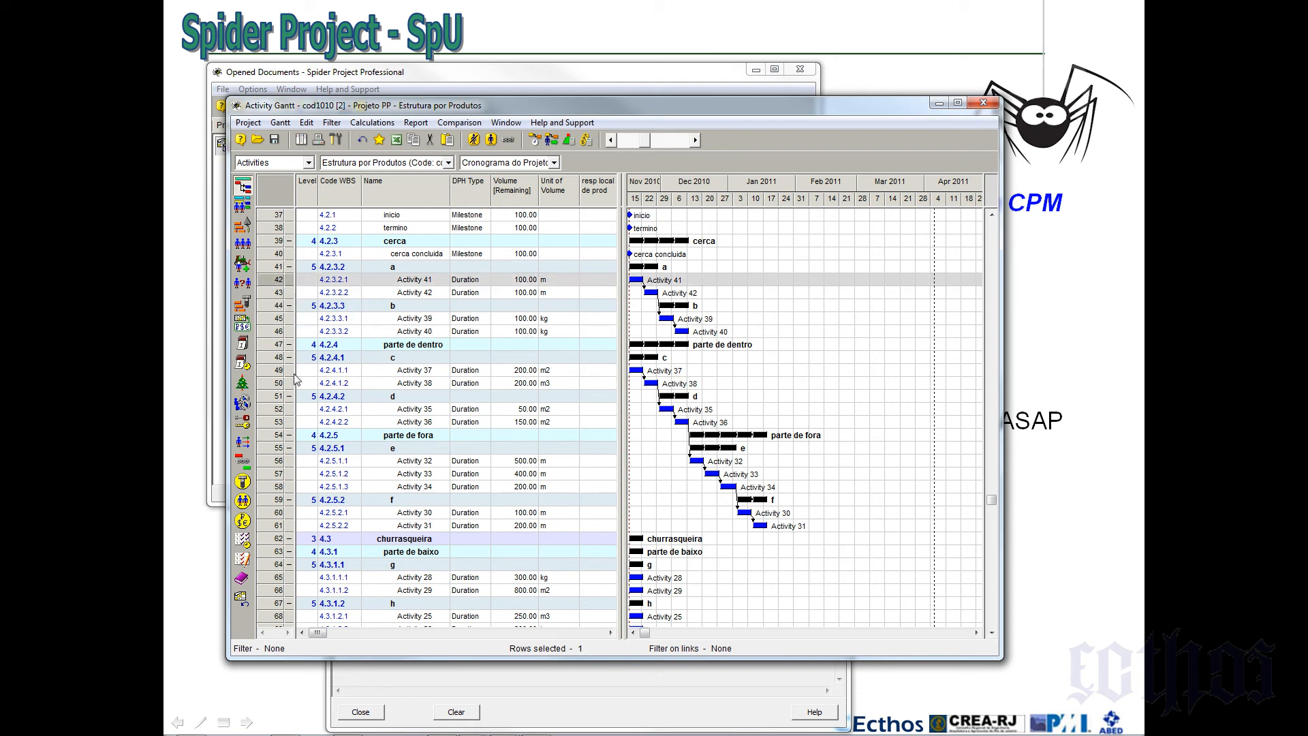
{"action": "left_click", "coordinate": [270, 372], "text": "ctrl"}
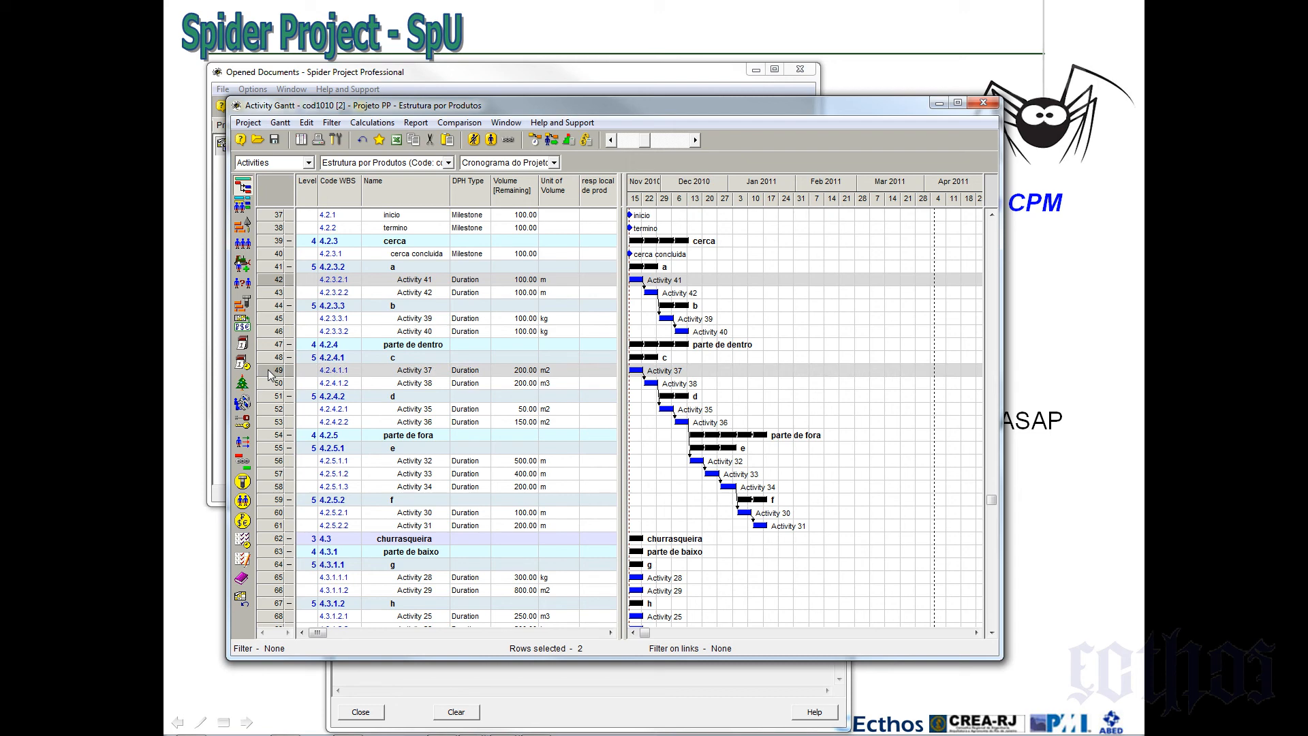
{"action": "right_click", "coordinate": [270, 374]}
{"action": "mouse_move", "coordinate": [325, 427]}
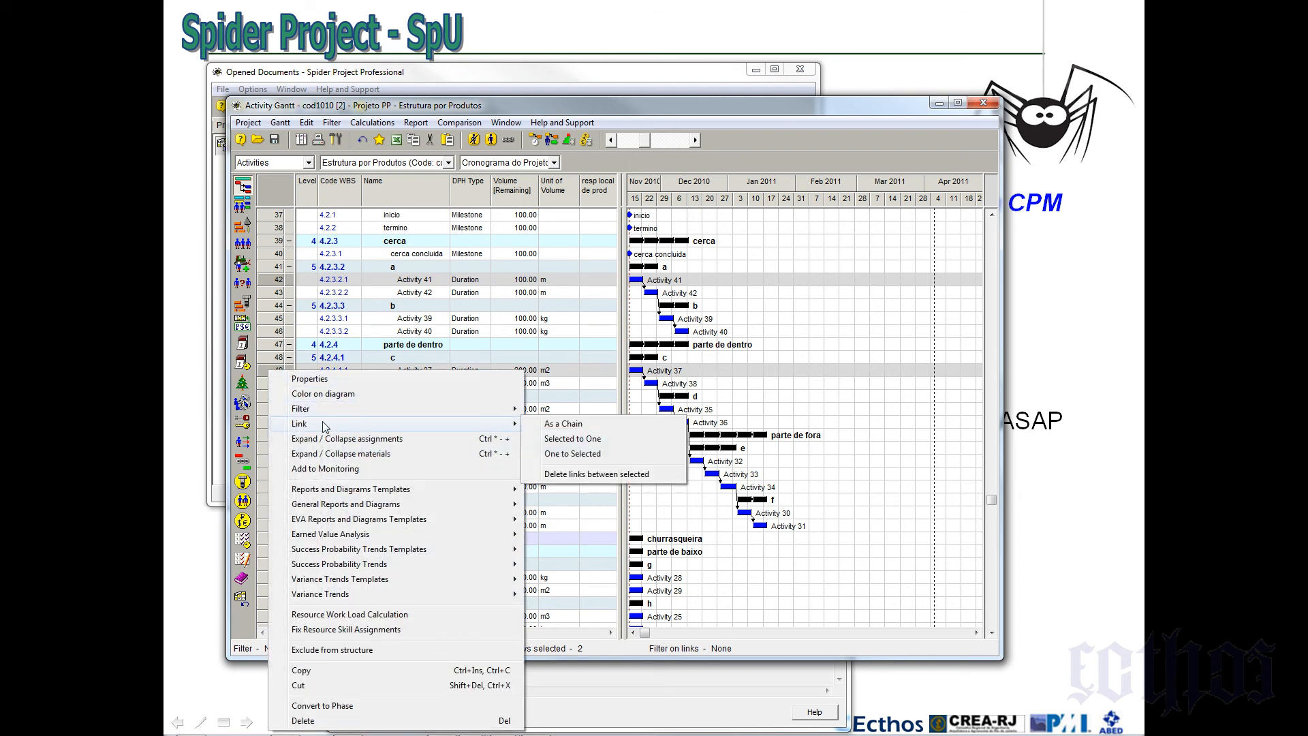
{"action": "left_click", "coordinate": [558, 454]}
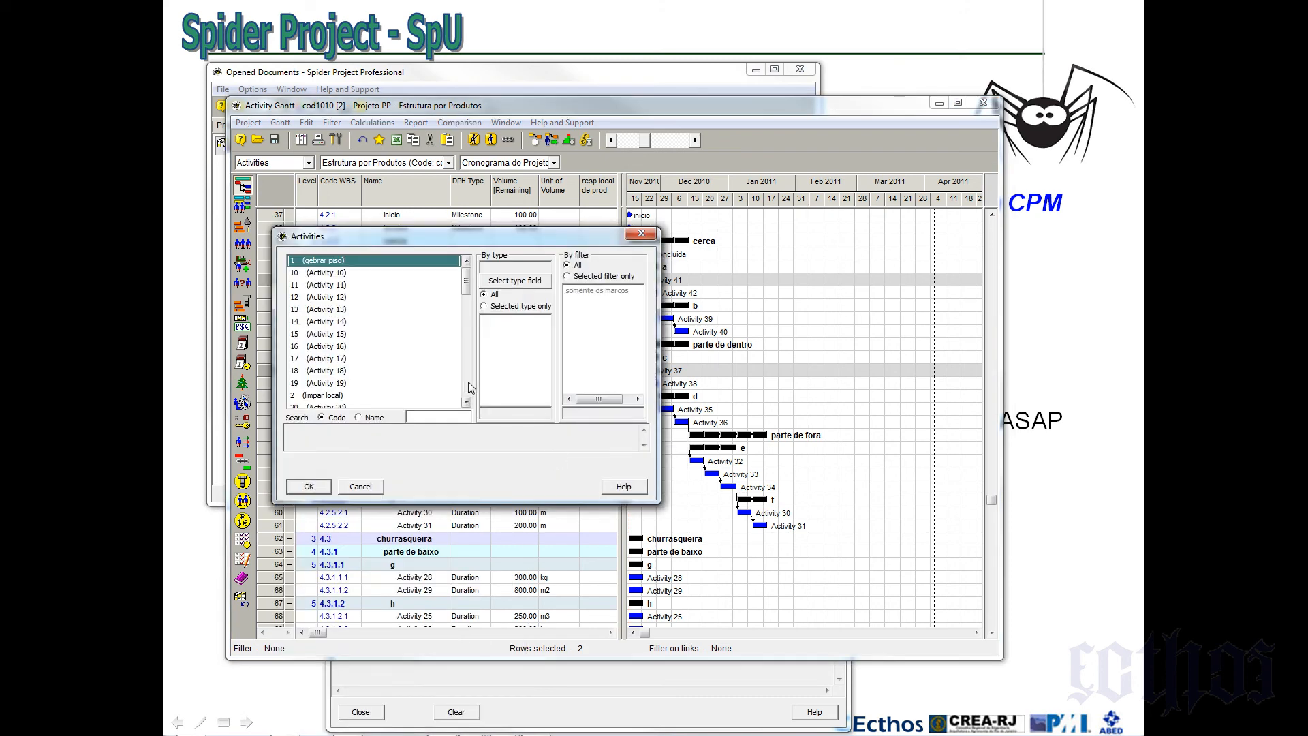
{"action": "left_click", "coordinate": [450, 413]}
{"action": "type", "text": "37"}
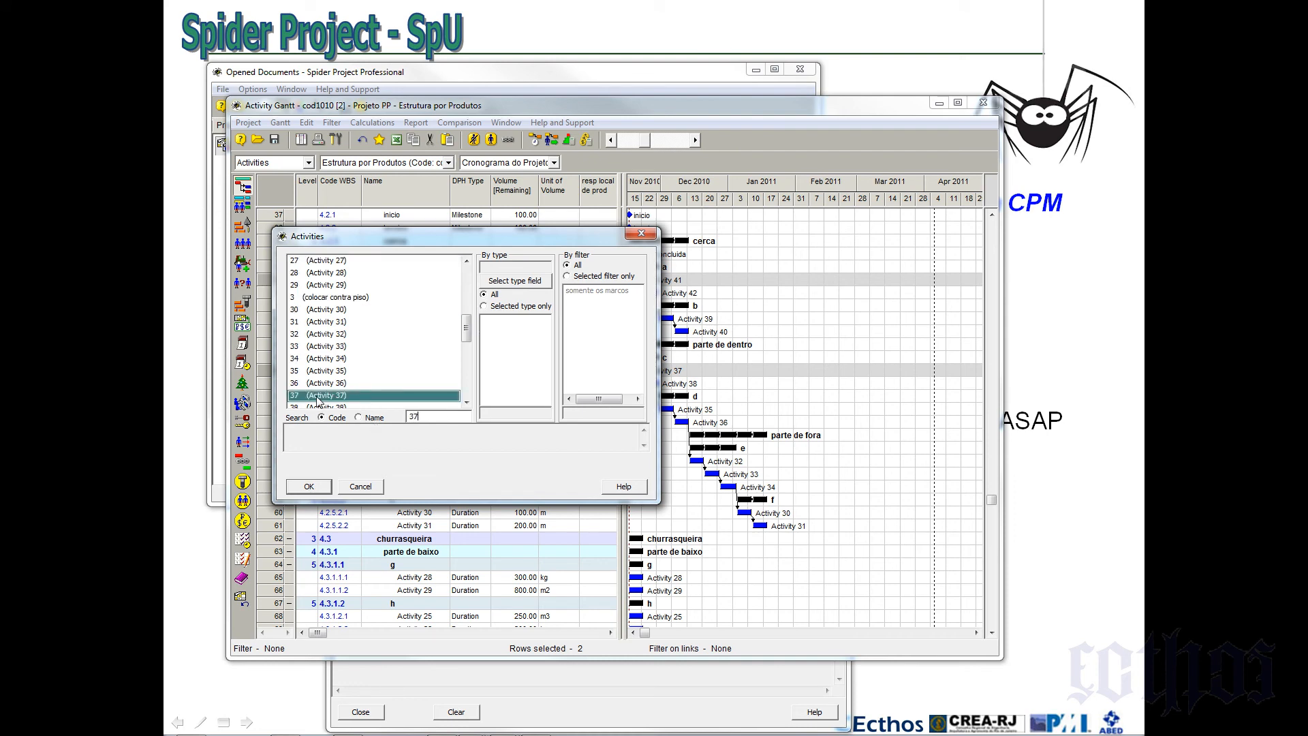
{"action": "left_click", "coordinate": [308, 486]}
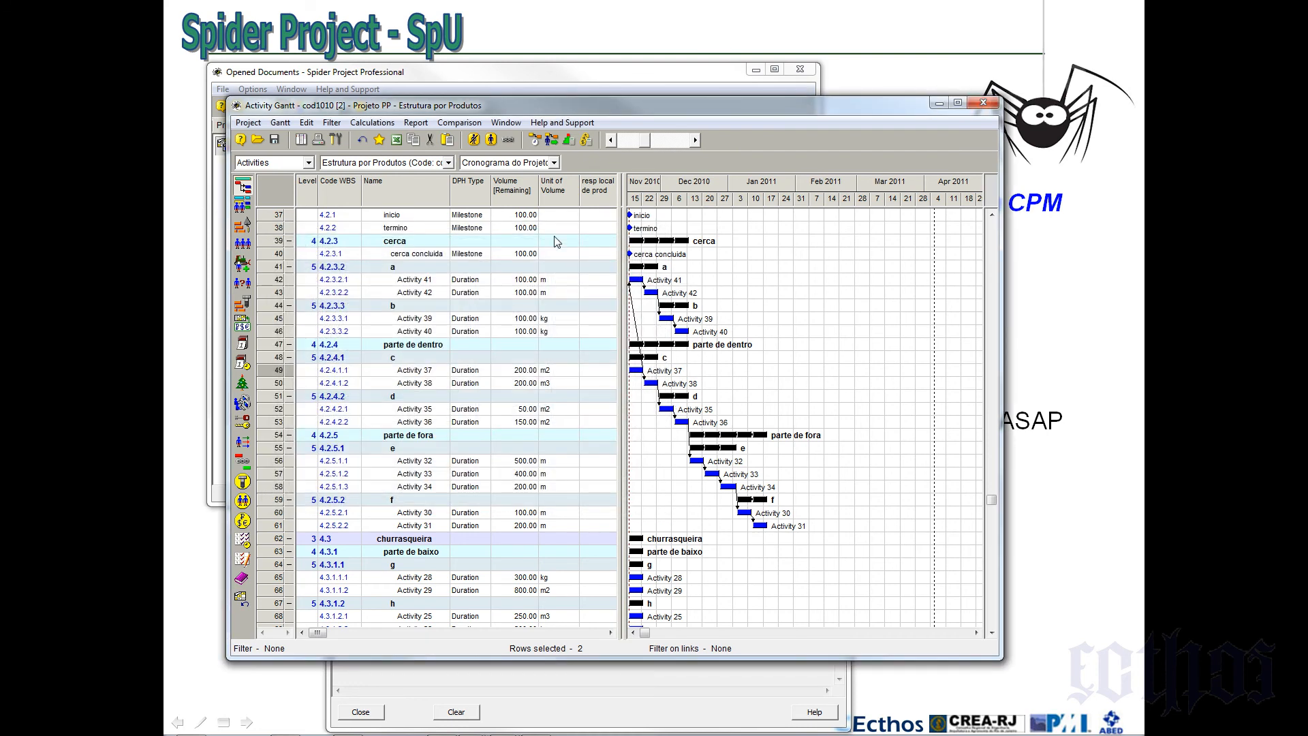
{"action": "left_click", "coordinate": [535, 140]}
{"action": "key", "text": "Return"}
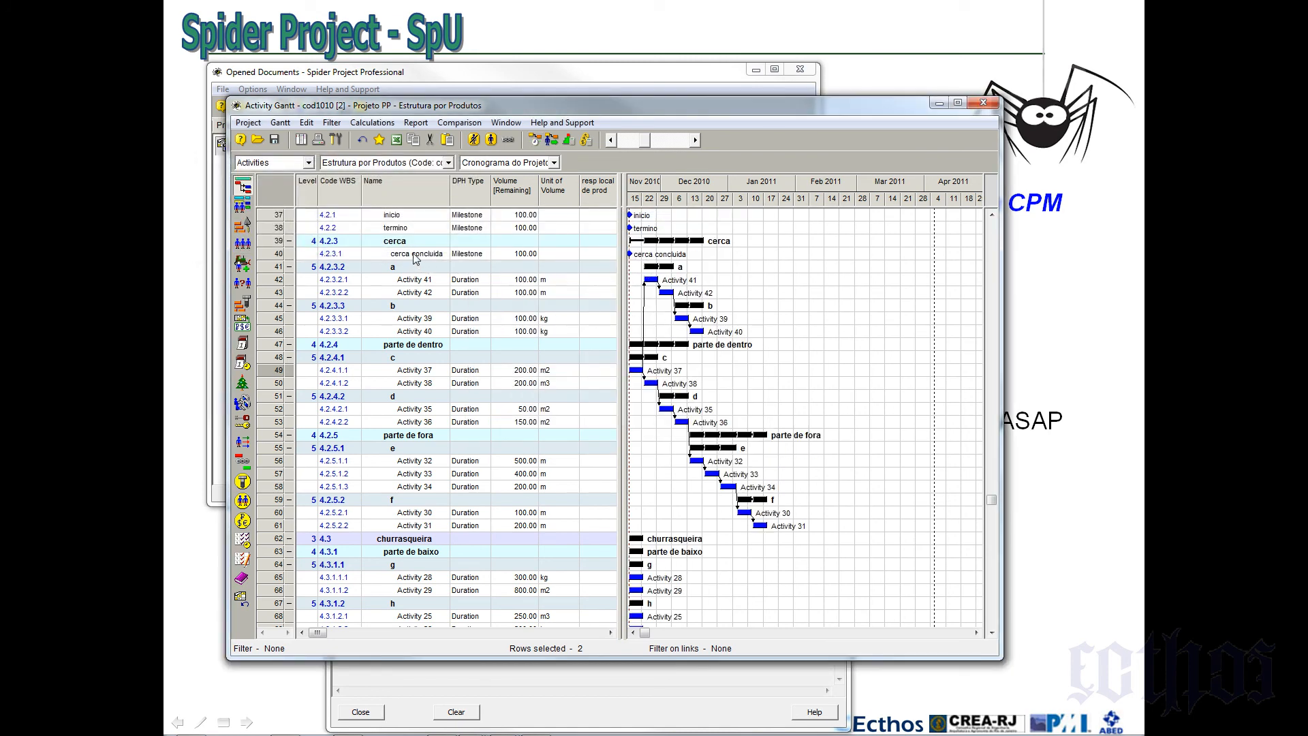
Widen the Level column and show the Code field as a column in front of it
{"action": "left_click", "coordinate": [376, 216]}
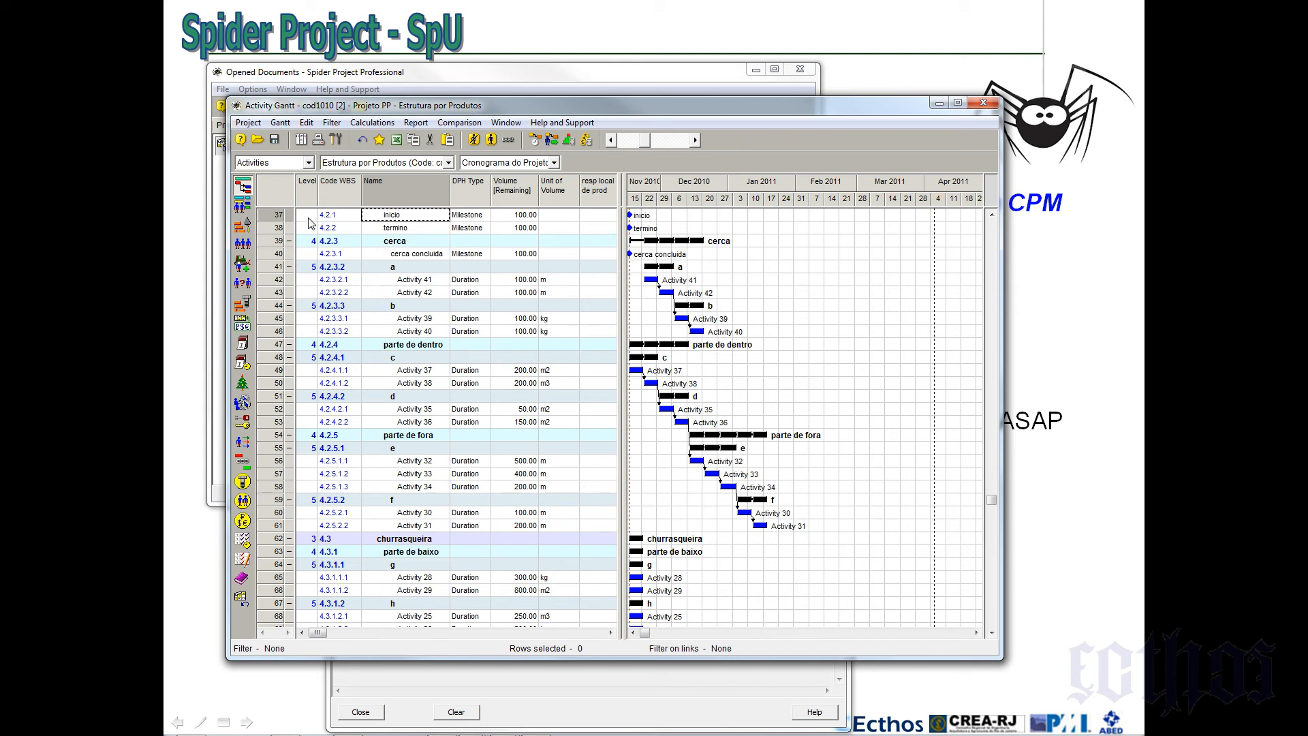
{"action": "left_click", "coordinate": [277, 216]}
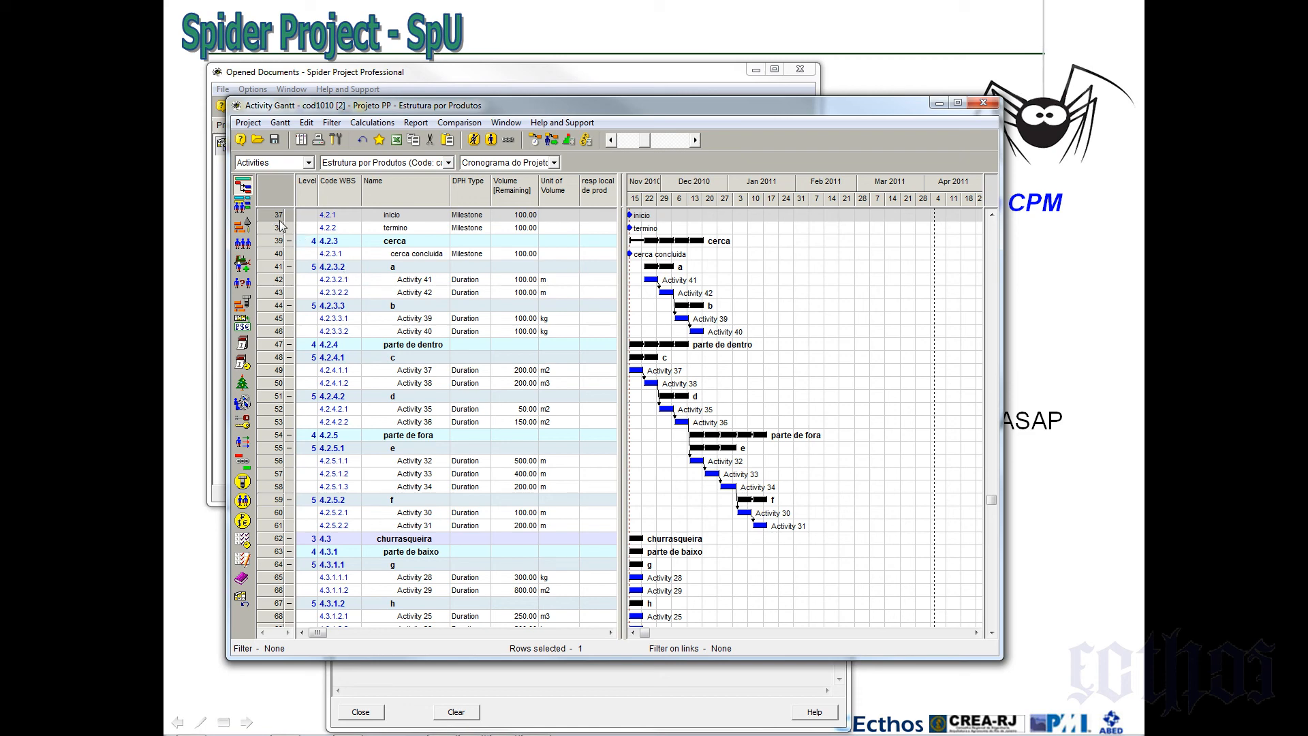
{"action": "left_click_drag", "start_coordinate": [317, 194], "coordinate": [328, 193]}
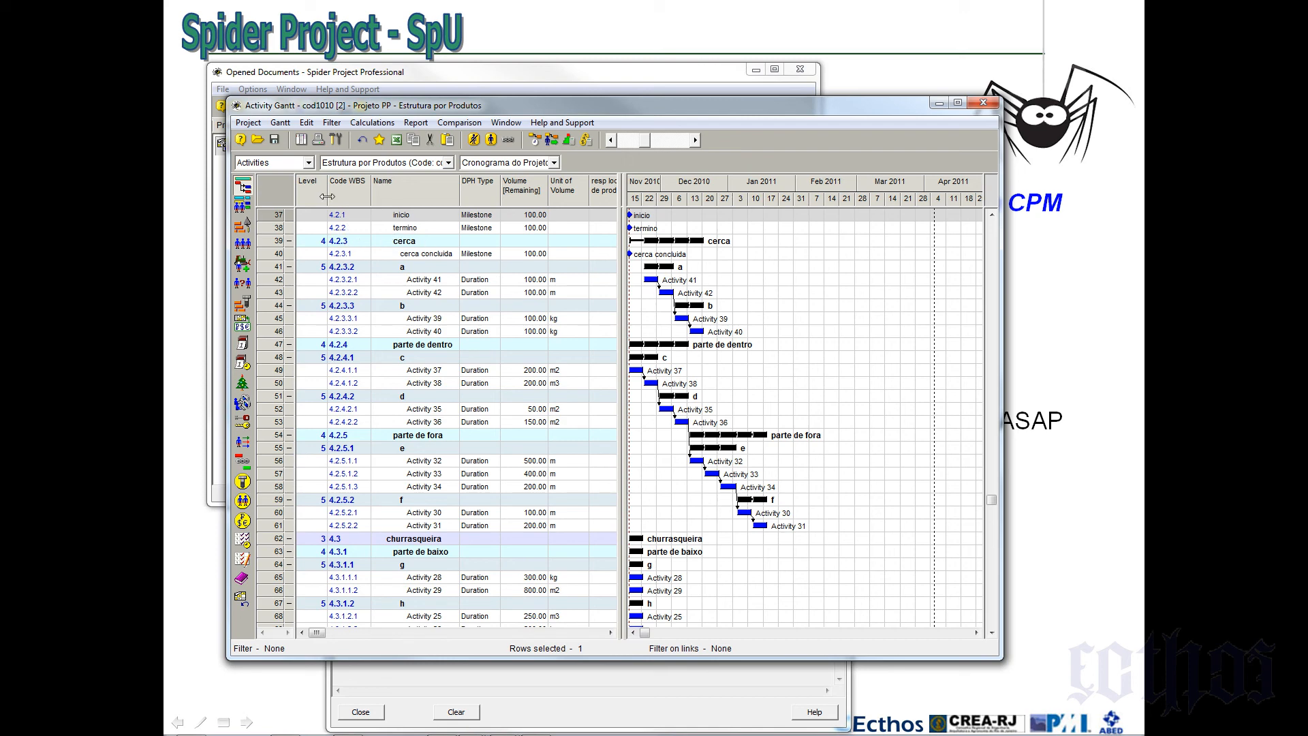
{"action": "left_click_drag", "start_coordinate": [327, 196], "coordinate": [329, 197]}
{"action": "right_click", "coordinate": [322, 194]}
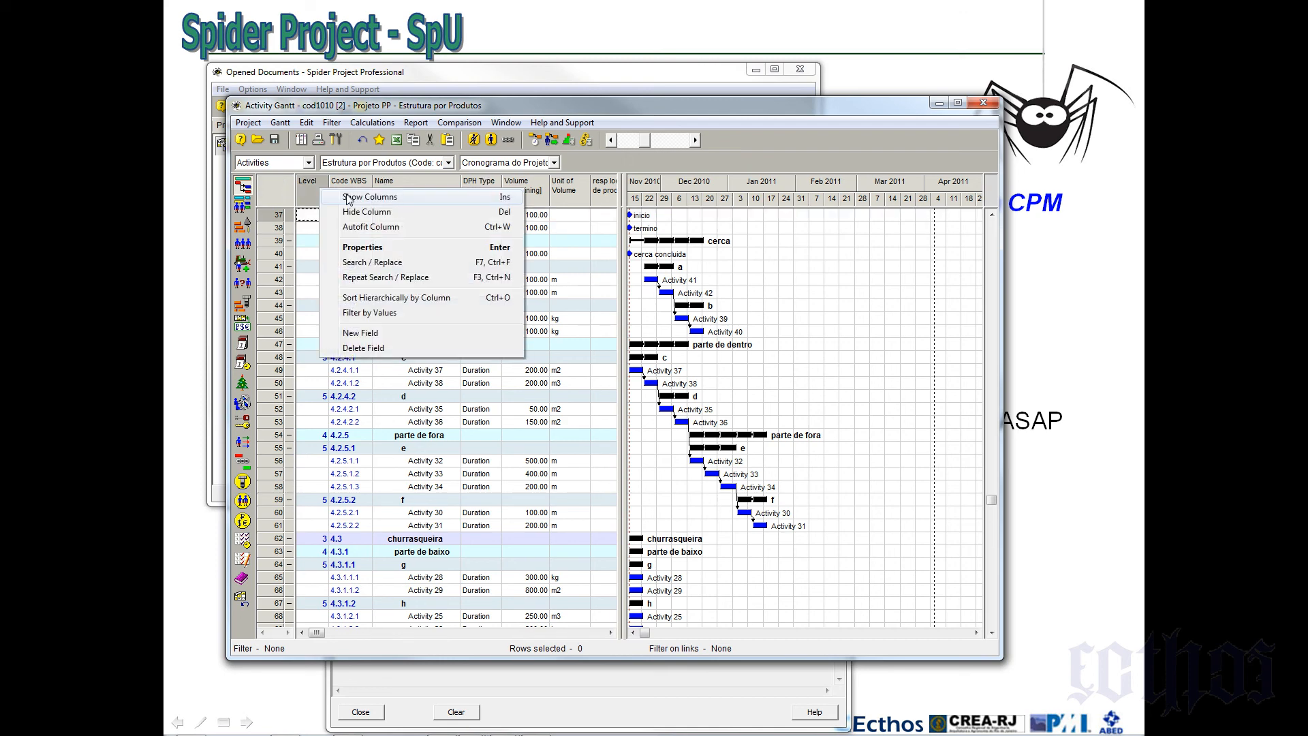
{"action": "left_click", "coordinate": [348, 197]}
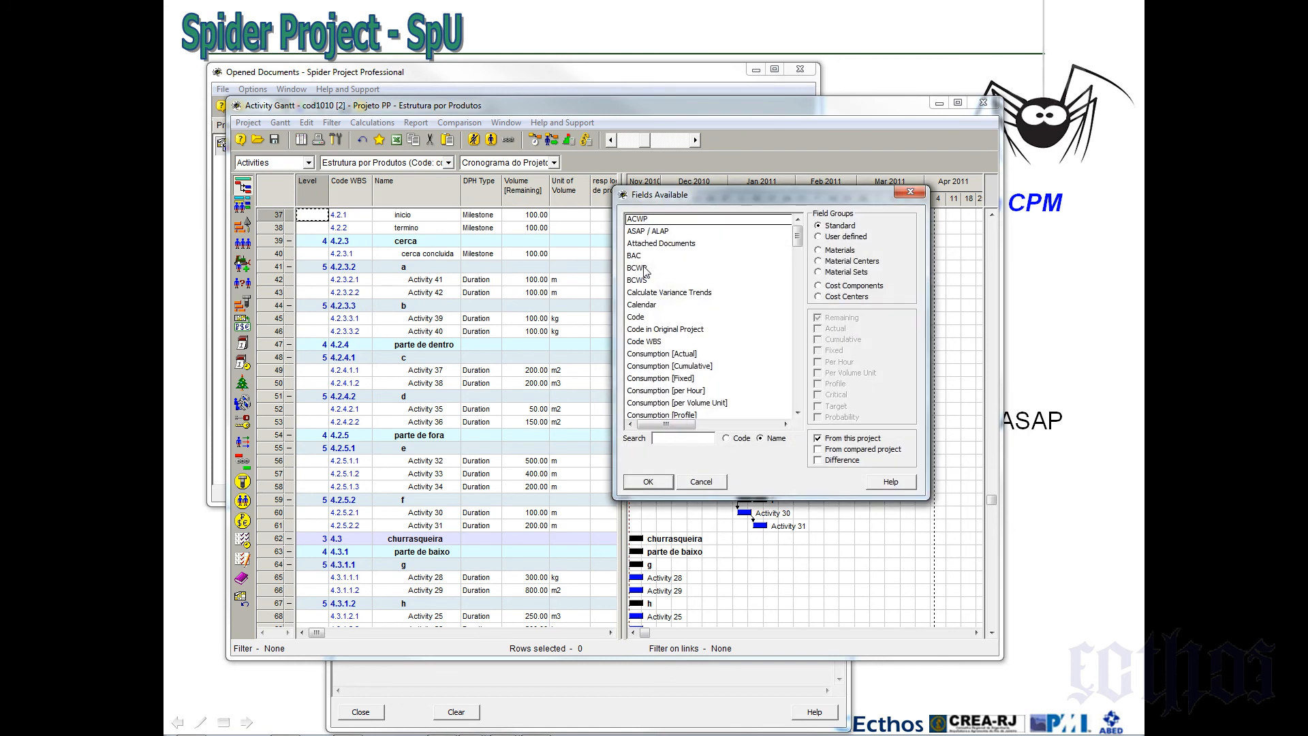
{"action": "left_click", "coordinate": [647, 317]}
{"action": "left_click", "coordinate": [648, 482]}
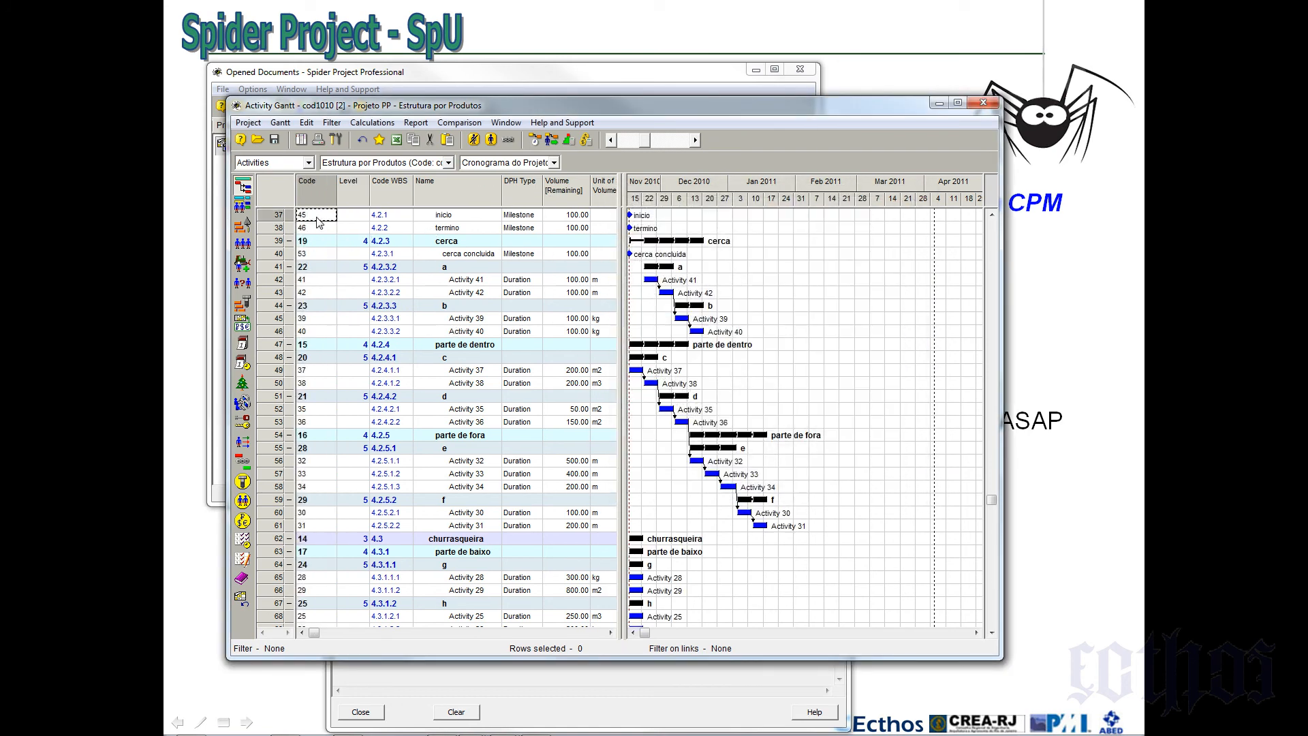
Link the inicio milestone, code 45, to Activities 41 and 37 with One to Selected and reschedule the project
{"action": "left_click", "coordinate": [276, 217]}
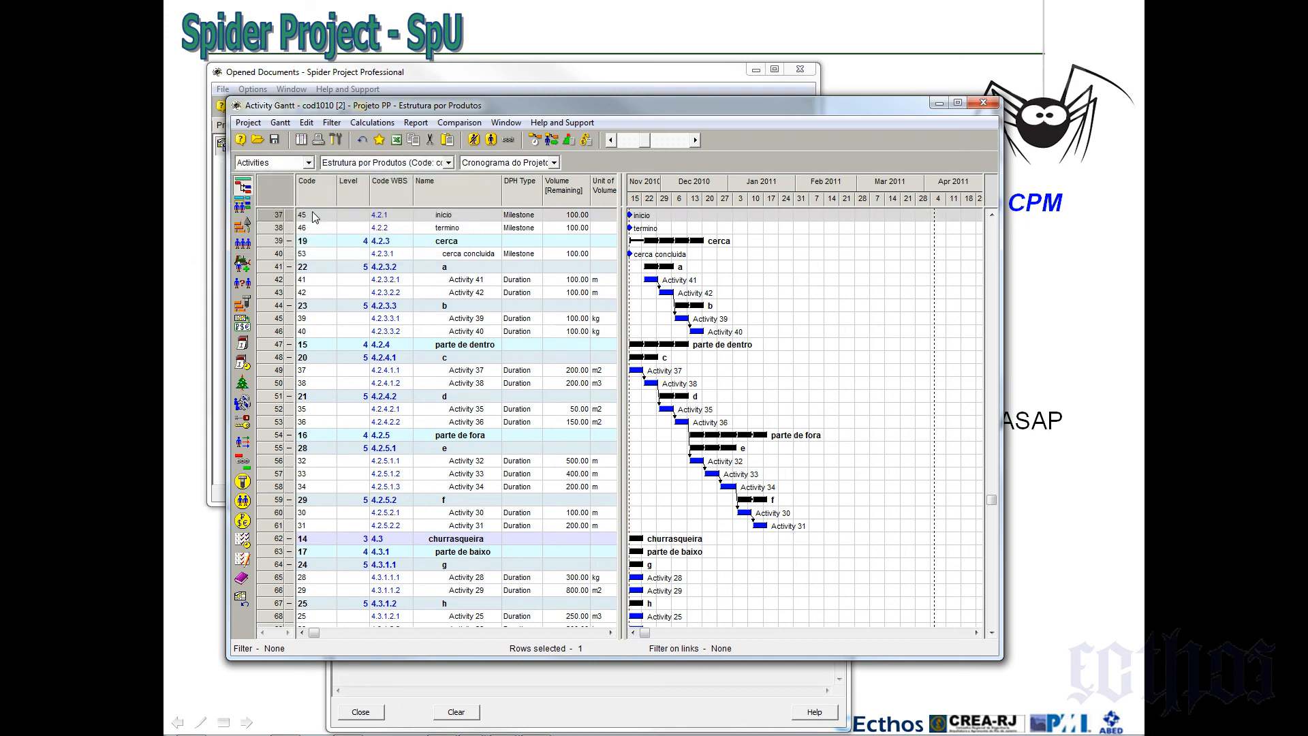
{"action": "left_click", "coordinate": [316, 217]}
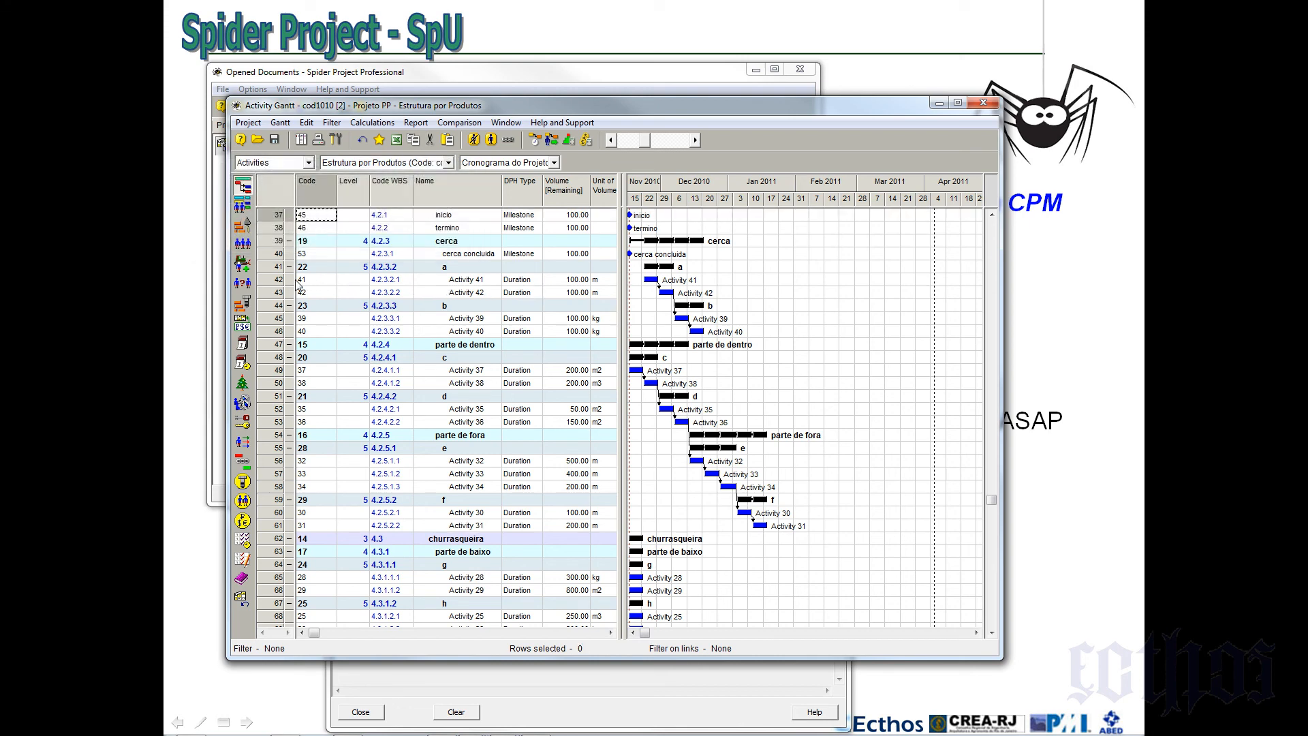
{"action": "left_click", "coordinate": [272, 282]}
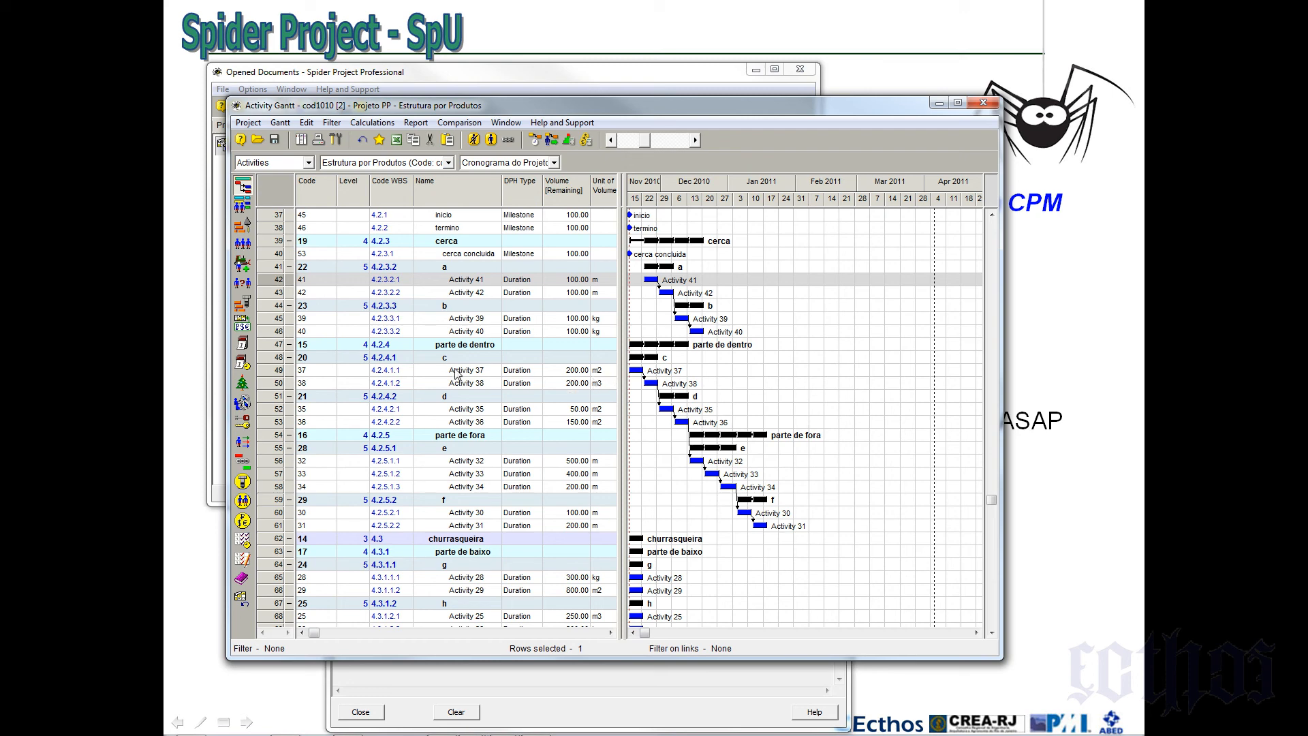
{"action": "left_click", "coordinate": [273, 373], "text": "ctrl"}
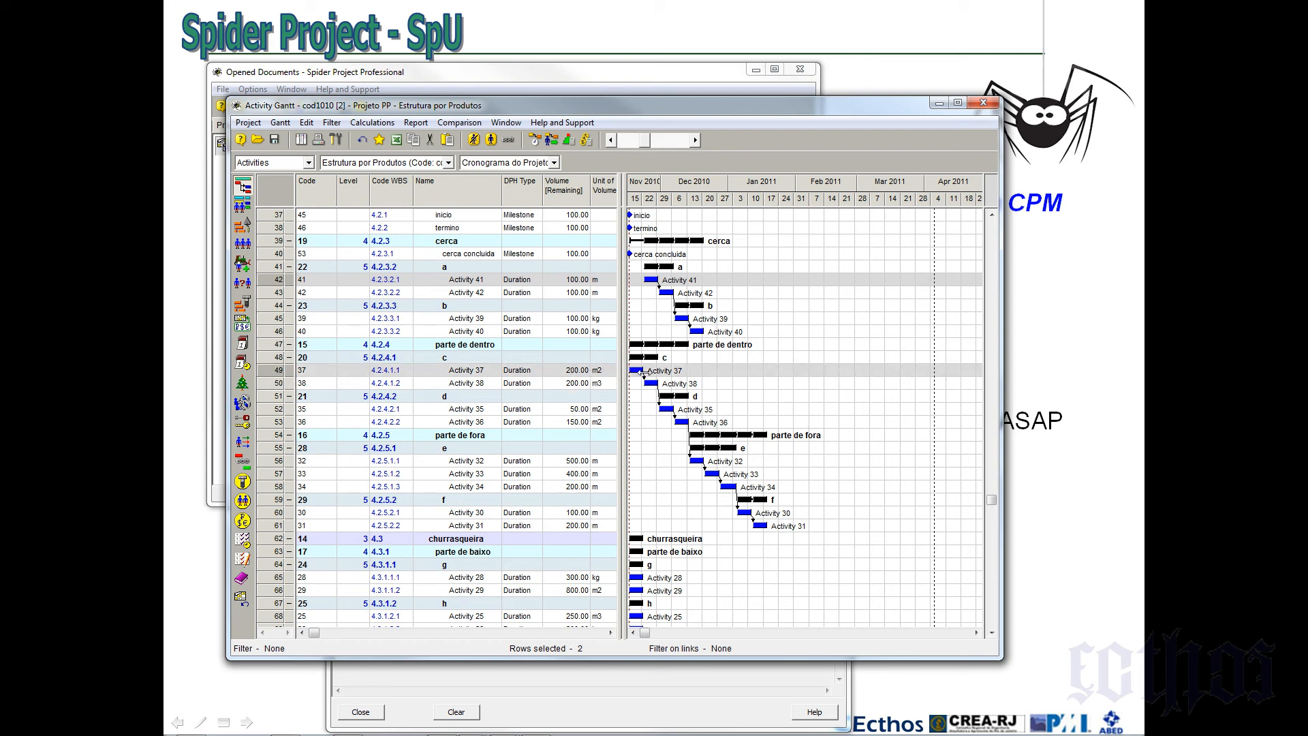
{"action": "right_click", "coordinate": [277, 283]}
{"action": "mouse_move", "coordinate": [504, 334]}
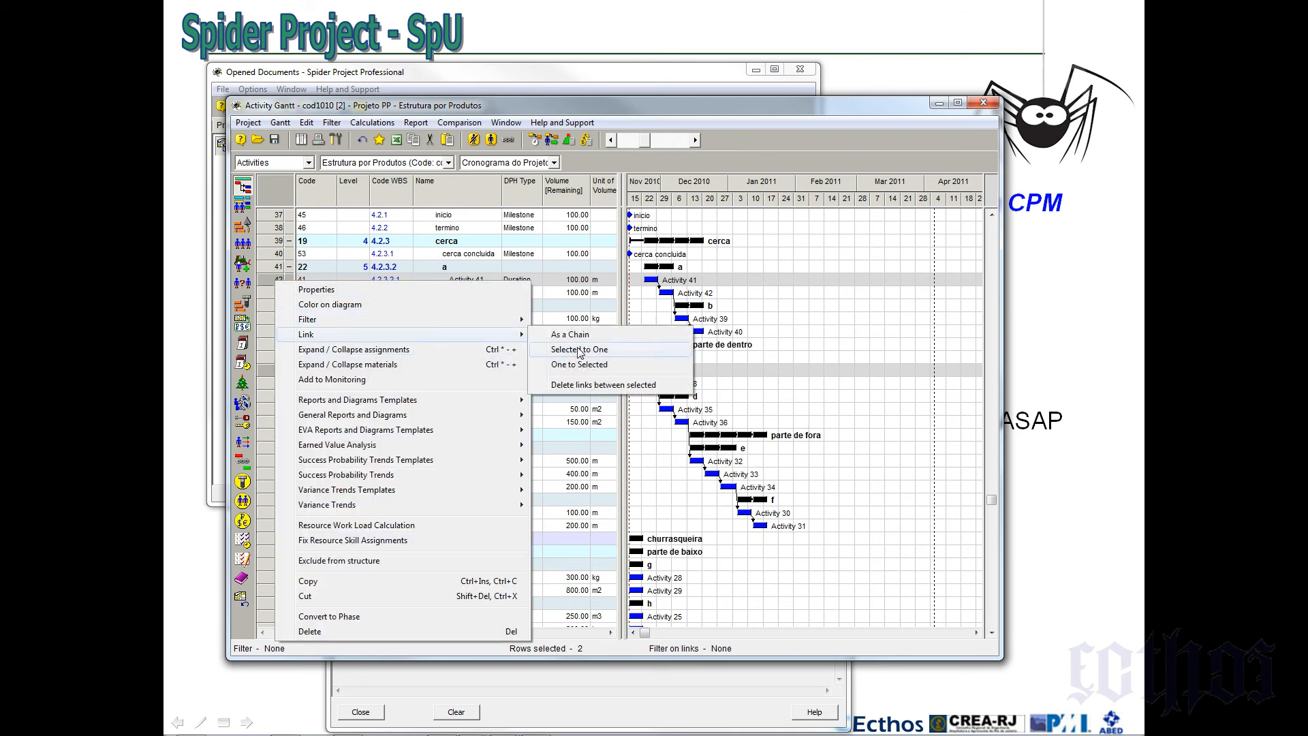
{"action": "left_click", "coordinate": [590, 368]}
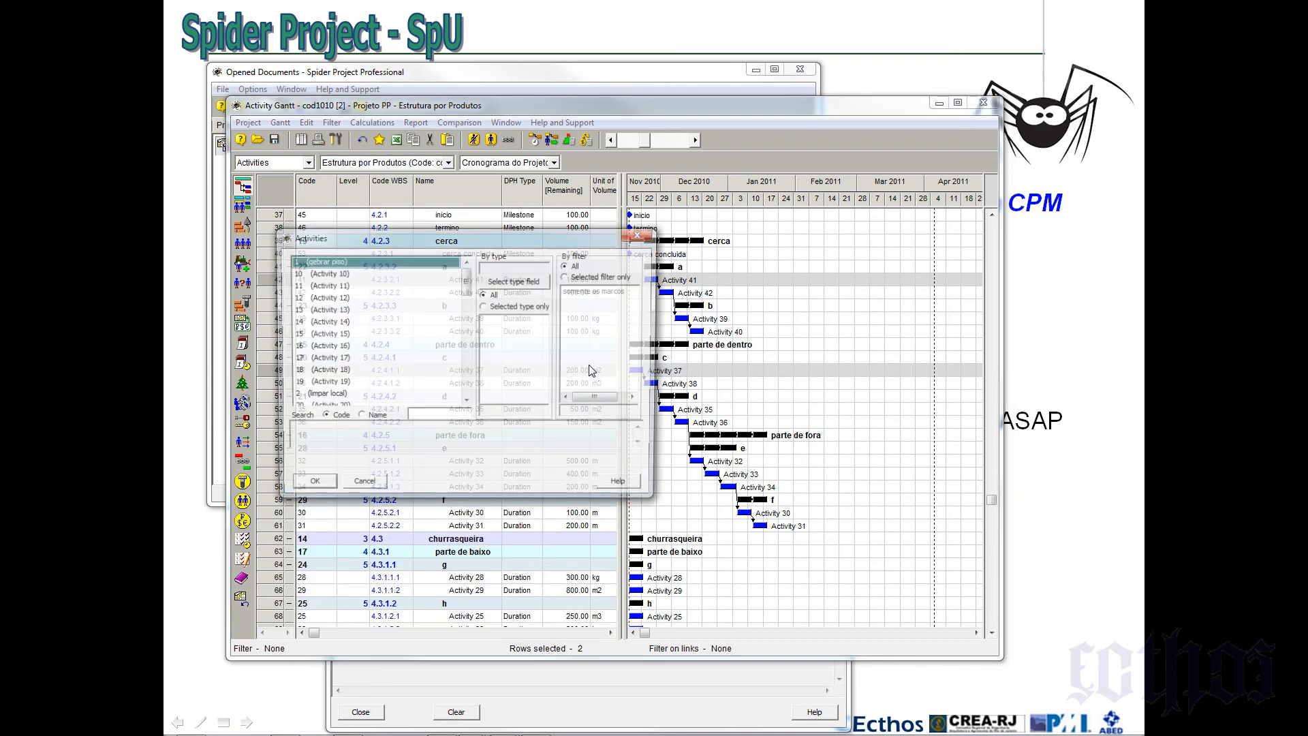
{"action": "mouse_move", "coordinate": [432, 236]}
{"action": "left_mouse_down"}
{"action": "mouse_move", "coordinate": [445, 284]}
{"action": "mouse_move", "coordinate": [444, 232]}
{"action": "left_mouse_up"}
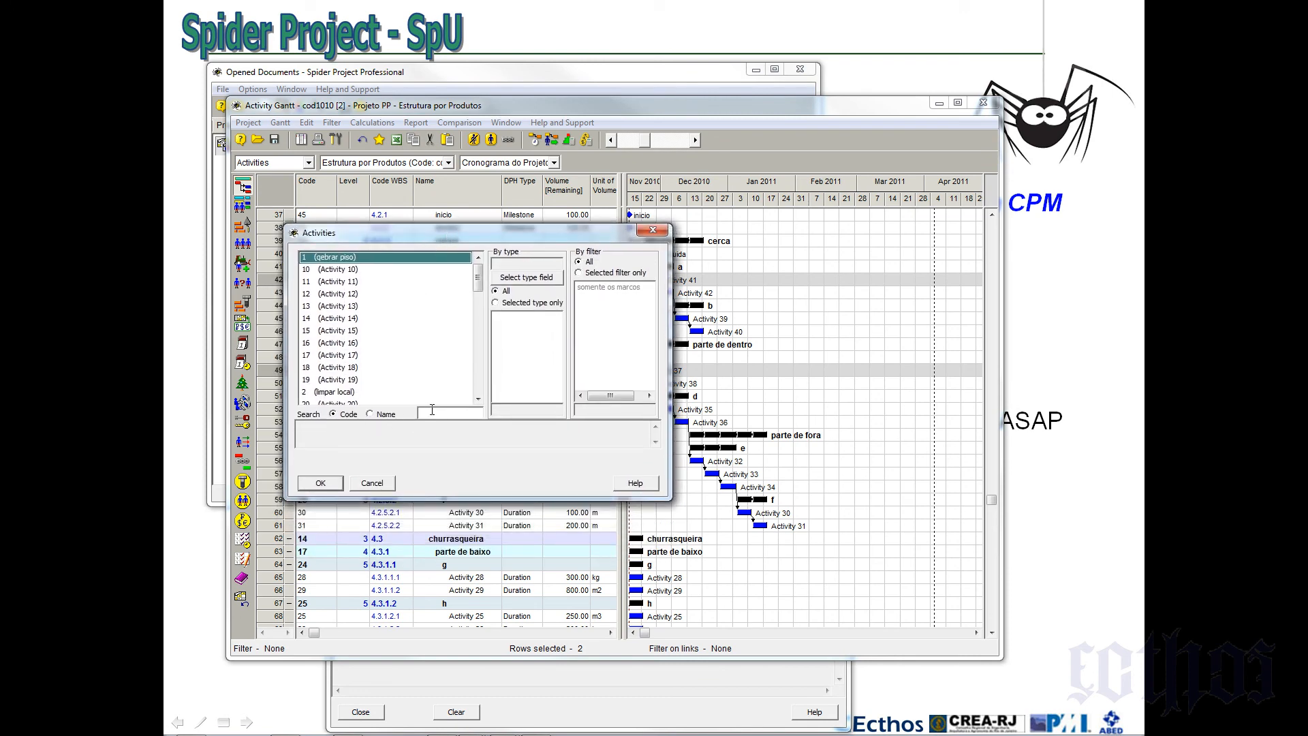
{"action": "type", "text": "45"}
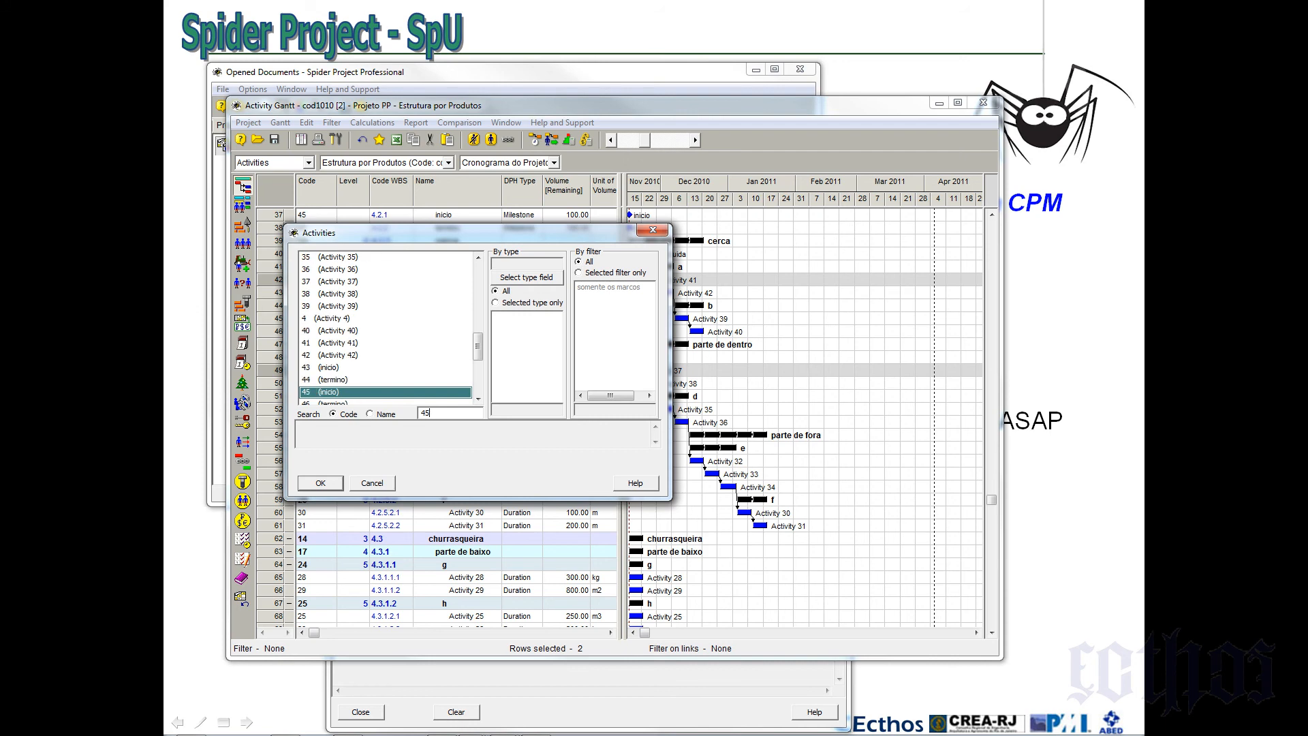
{"action": "left_click", "coordinate": [326, 483]}
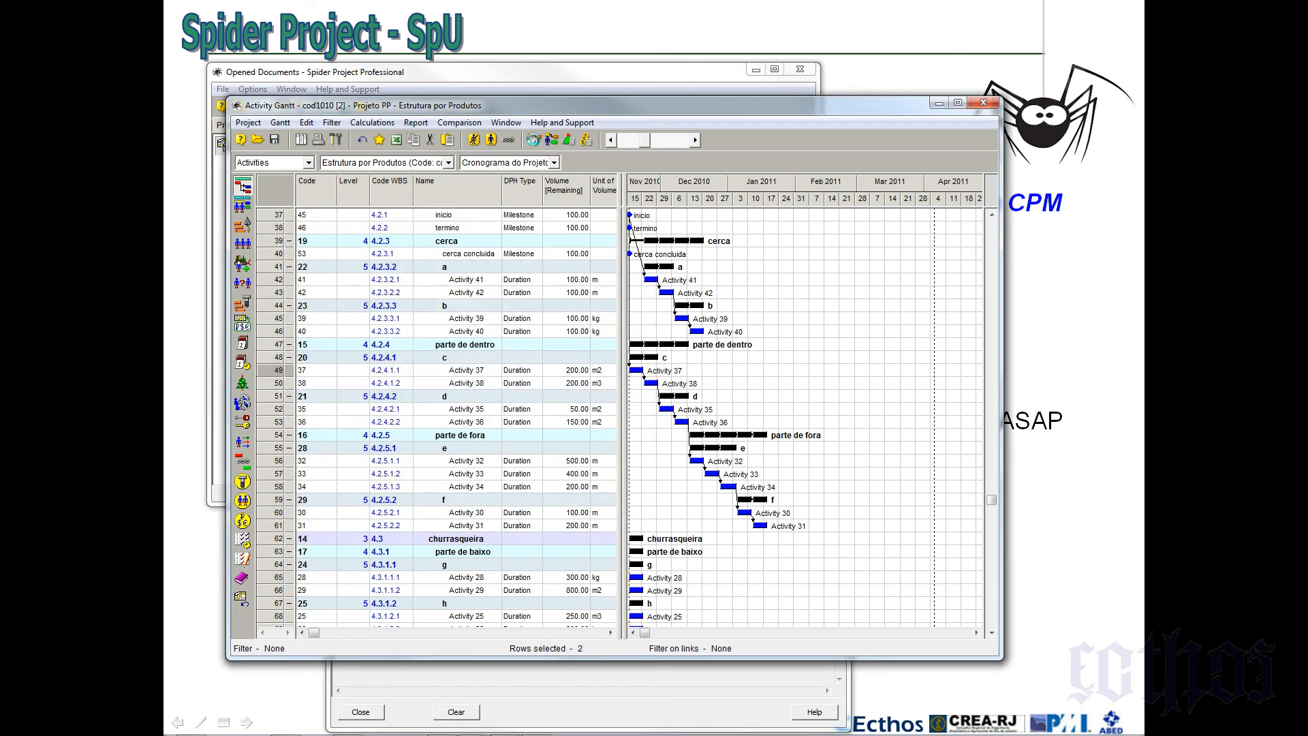
{"action": "left_click", "coordinate": [534, 141]}
{"action": "key", "text": "Return"}
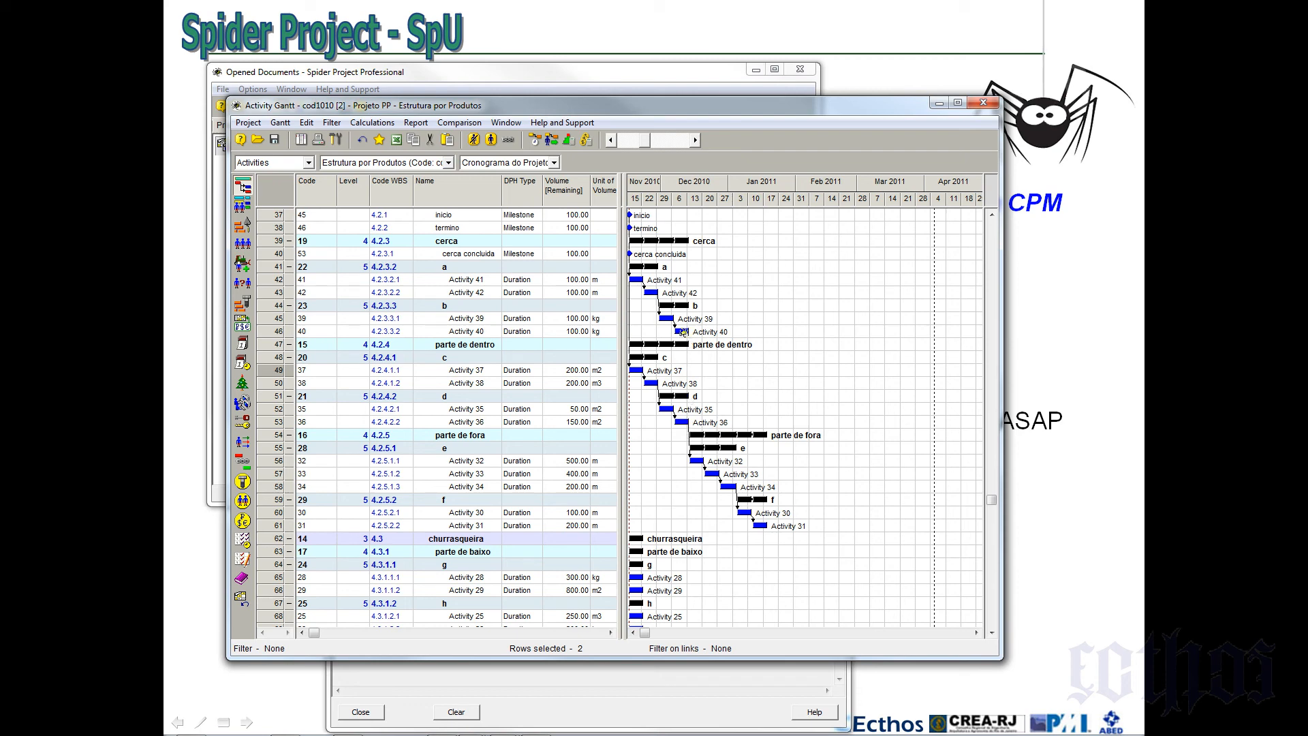
Link Activity 40 to the cerca concluida milestone on the Gantt chart and reschedule the project
{"action": "left_click_drag", "start_coordinate": [683, 332], "coordinate": [631, 254]}
{"action": "left_click", "coordinate": [543, 141]}
{"action": "left_click", "coordinate": [505, 443]}
Link Activity 31 and the cerca concluida milestone to the termino milestone, code 46, with Selected to One and reschedule the project
{"action": "left_click", "coordinate": [275, 526]}
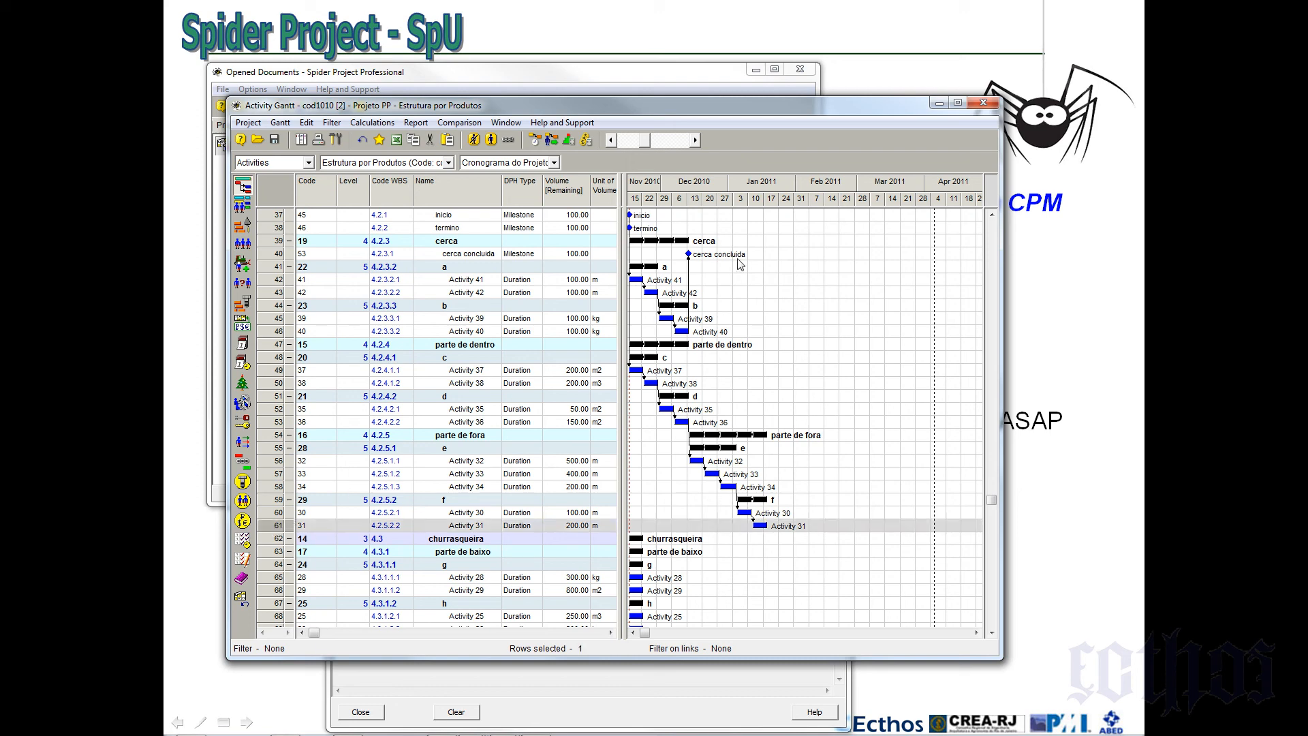
{"action": "left_click", "coordinate": [274, 255], "text": "ctrl"}
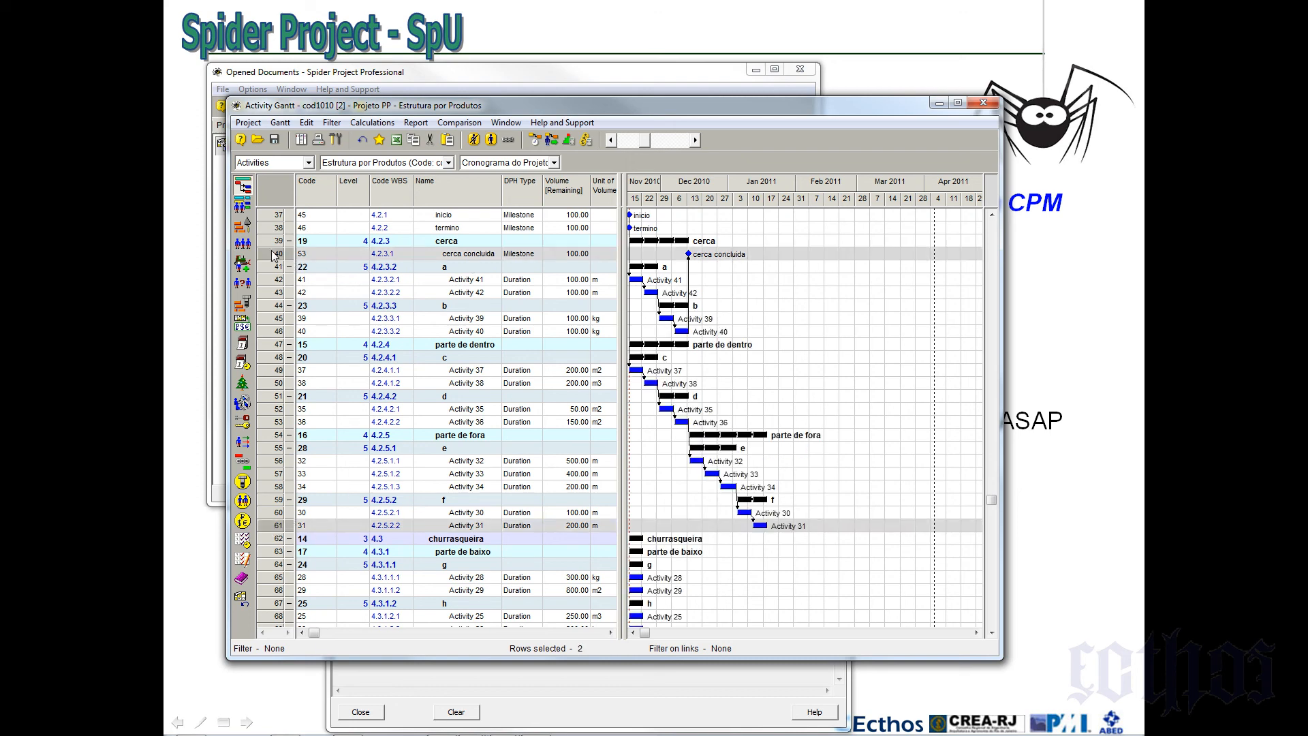
{"action": "right_click", "coordinate": [278, 259]}
{"action": "mouse_move", "coordinate": [361, 310]}
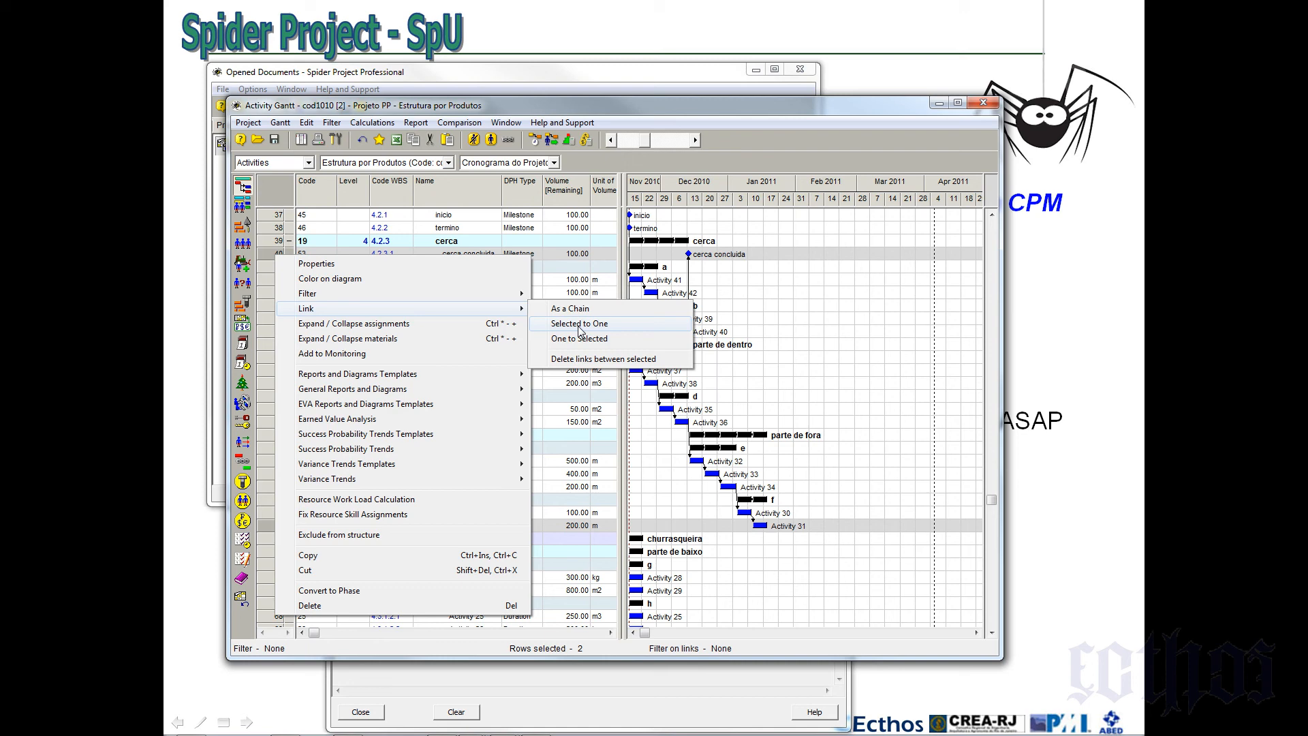
{"action": "left_click", "coordinate": [578, 326]}
{"action": "left_click_drag", "start_coordinate": [511, 233], "coordinate": [516, 266]}
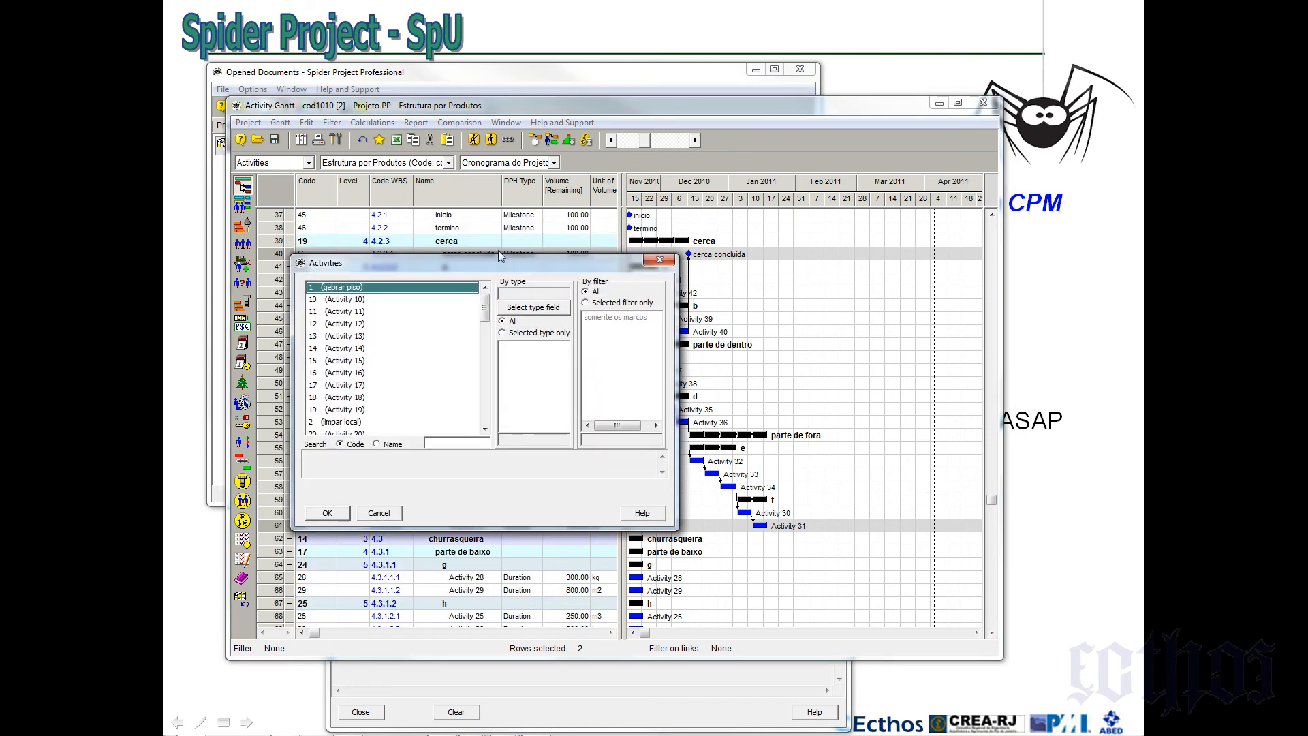
{"action": "left_click", "coordinate": [463, 443]}
{"action": "type", "text": "46"}
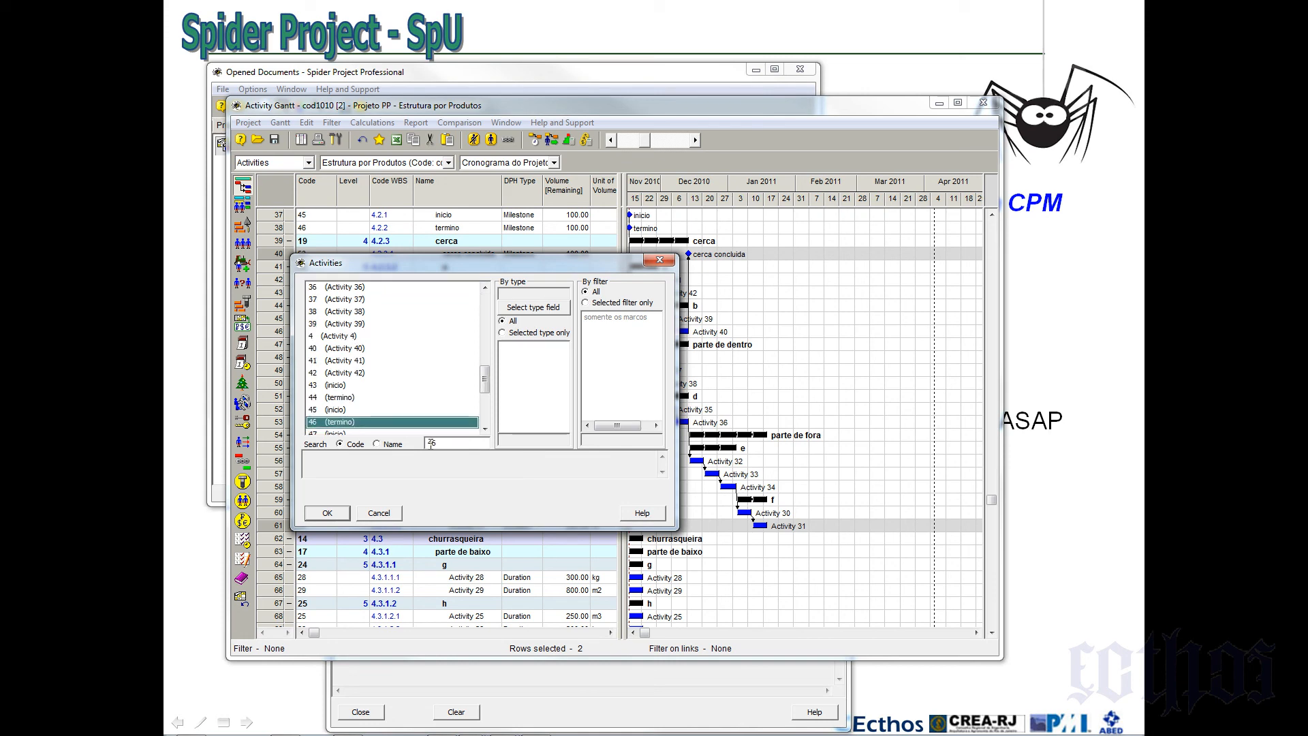
{"action": "left_click", "coordinate": [327, 514]}
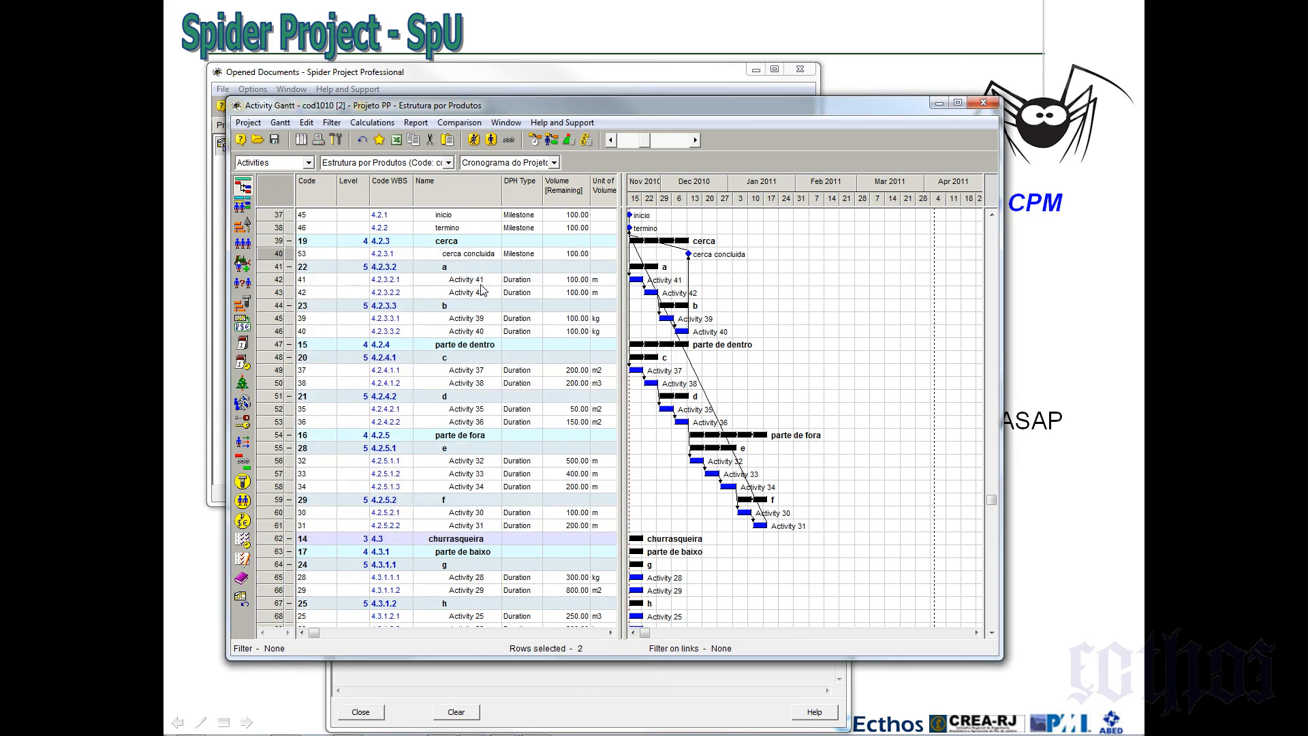
{"action": "left_click", "coordinate": [536, 141]}
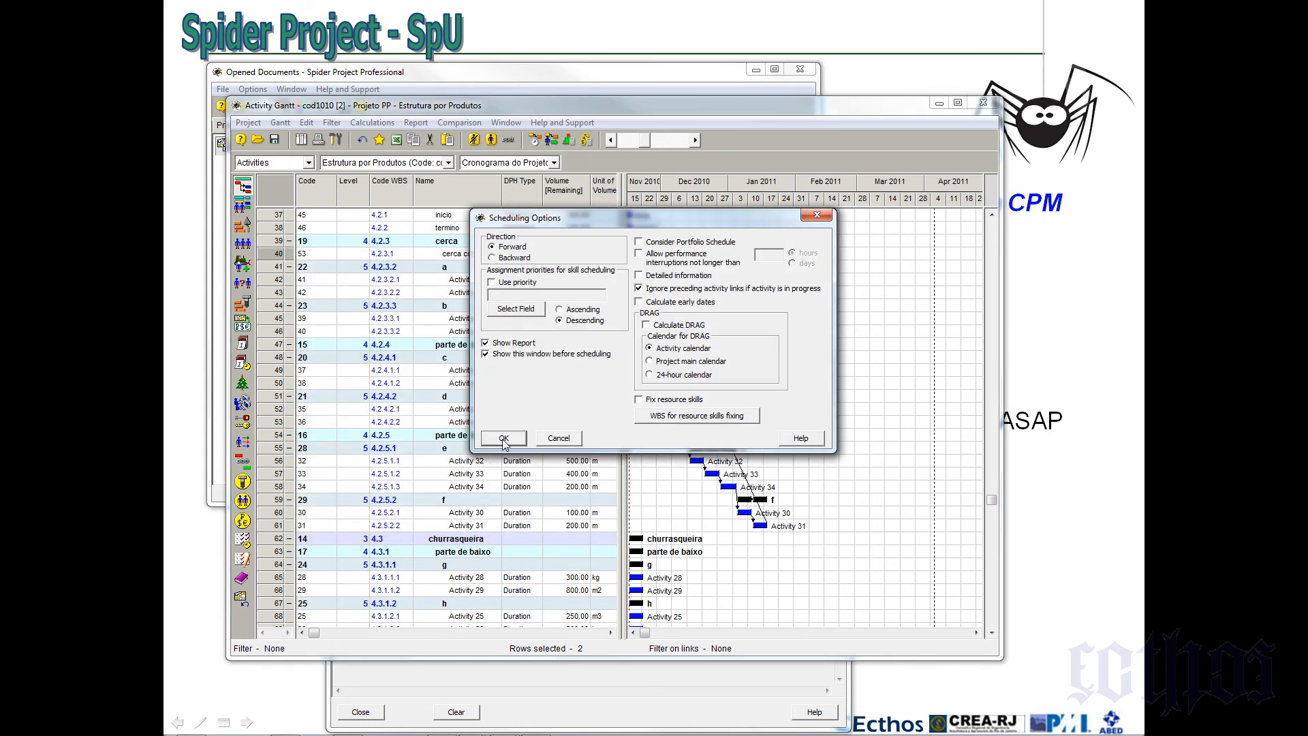
{"action": "left_click", "coordinate": [505, 441]}
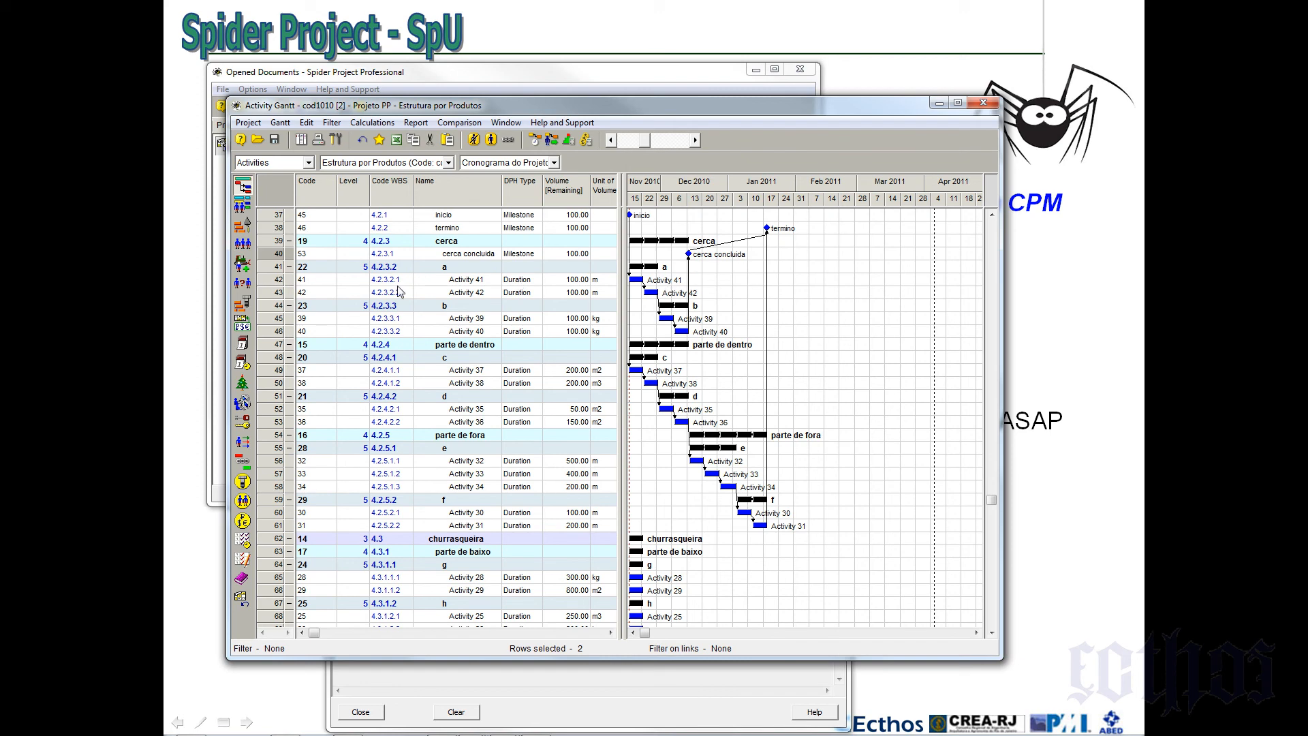
Collapse the cerca, parte de dentro and parte de fora phases under piscina
{"action": "left_click", "coordinate": [289, 241]}
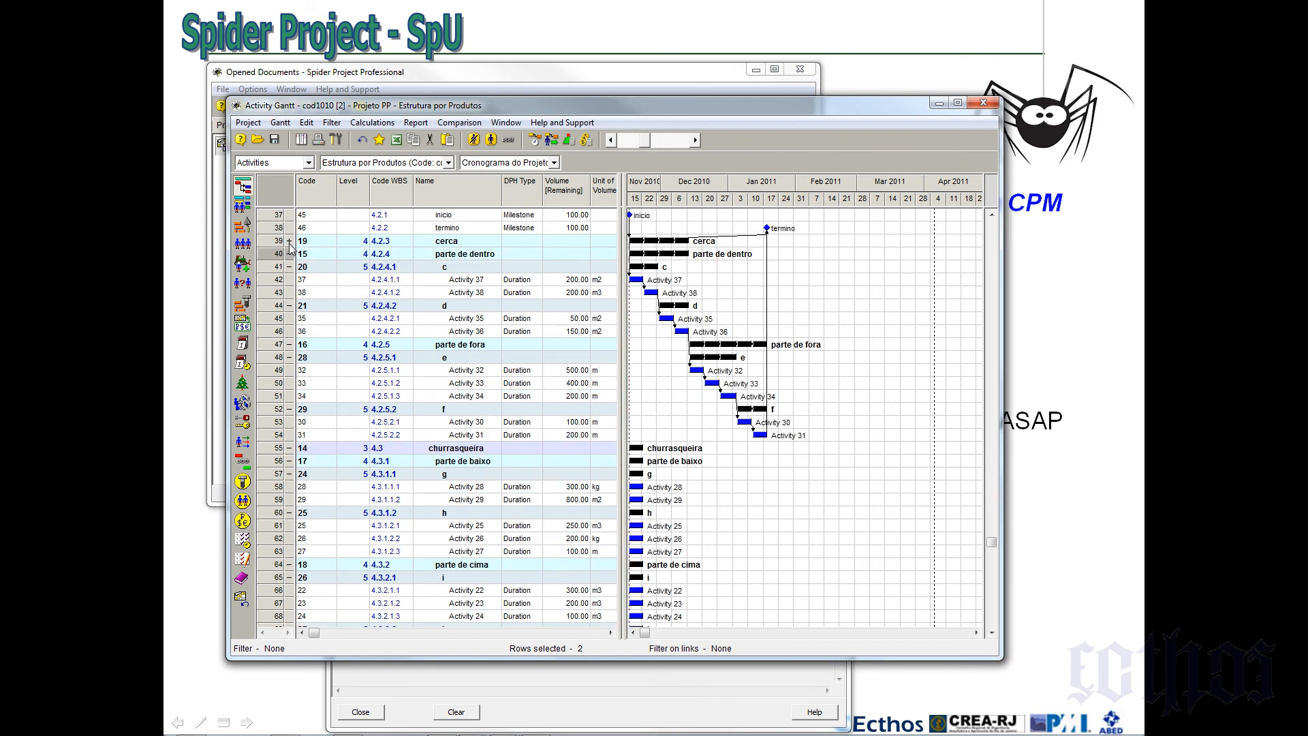
{"action": "left_click", "coordinate": [289, 254]}
{"action": "left_click", "coordinate": [289, 267]}
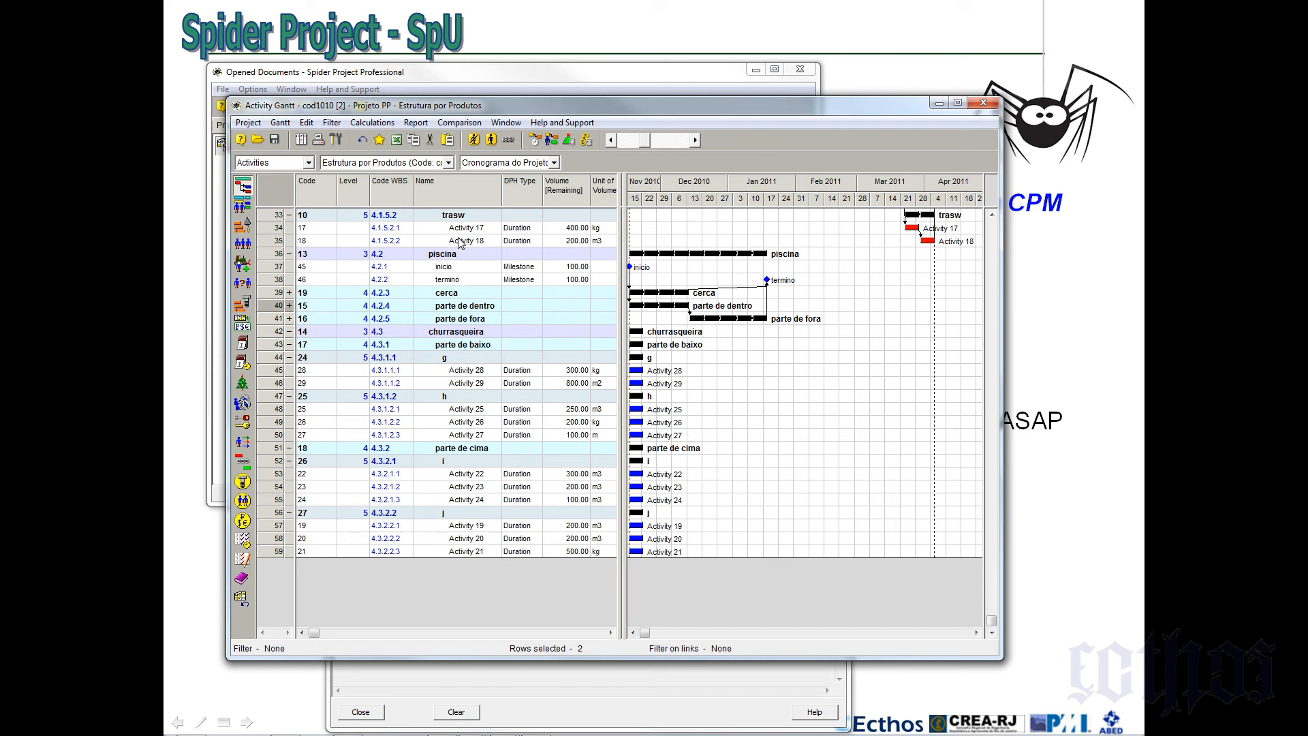
{"action": "scroll", "coordinate": [470, 245], "scroll_direction": "up", "scroll_amount": 10}
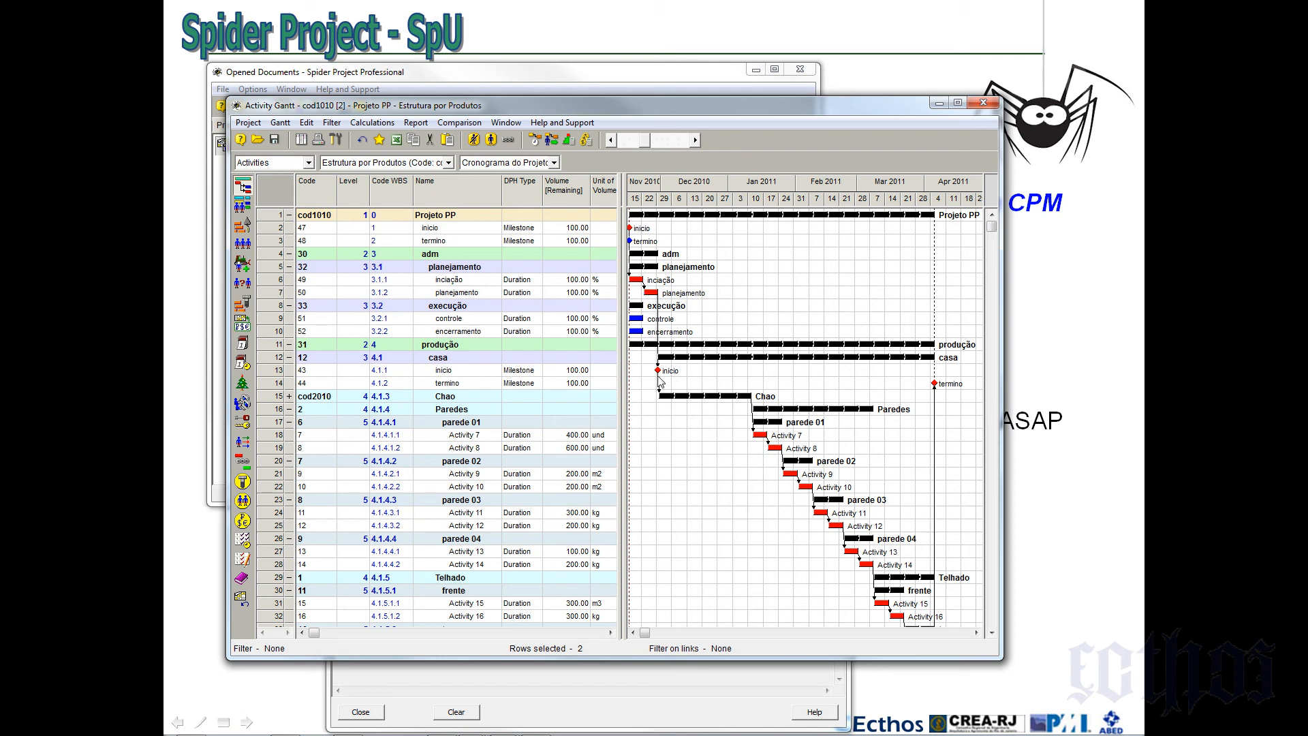
{"action": "scroll", "coordinate": [660, 373], "scroll_direction": "down", "scroll_amount": 8}
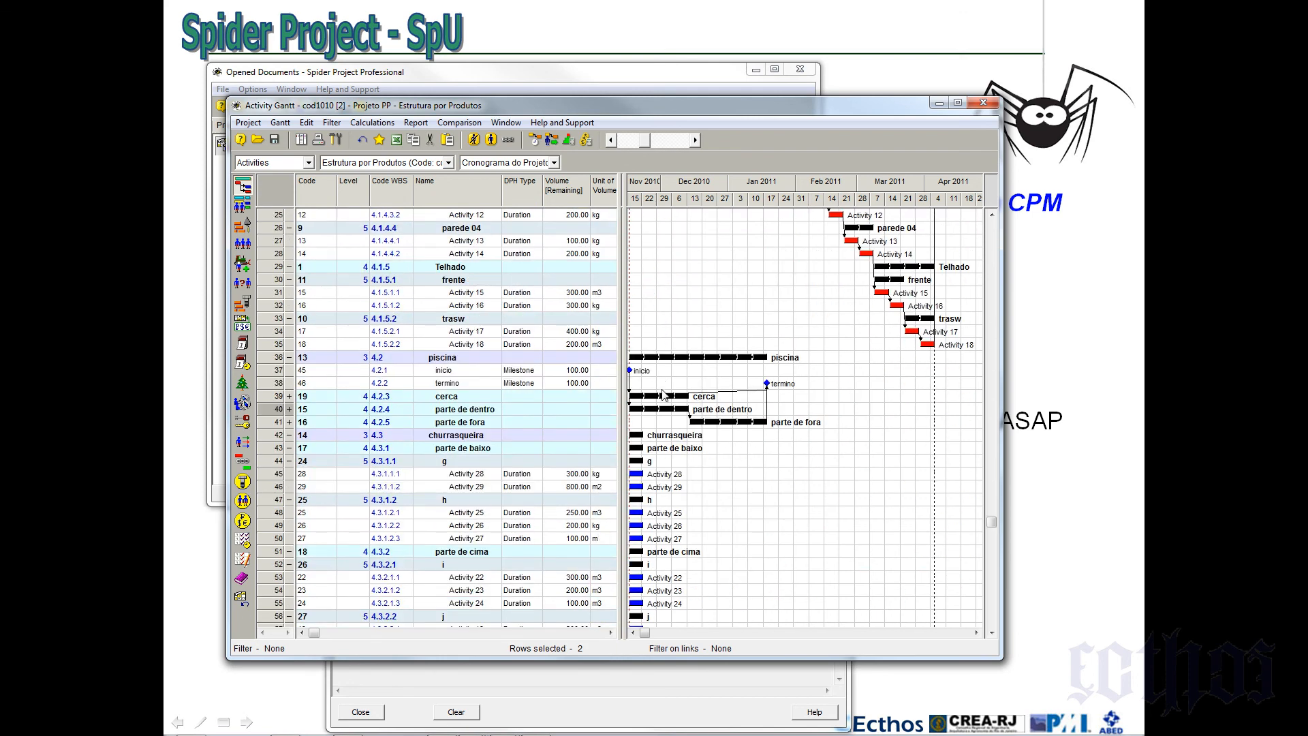
{"action": "scroll", "coordinate": [934, 282], "scroll_direction": "up", "scroll_amount": 5}
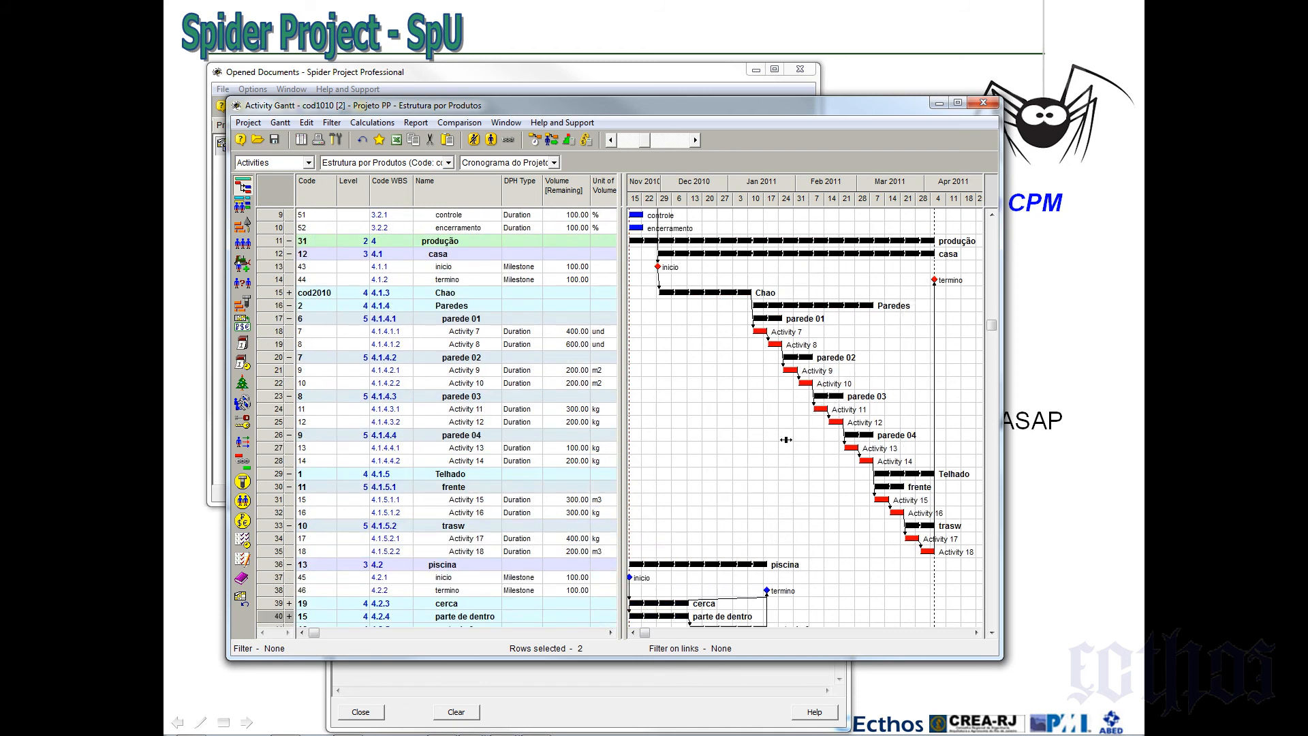
{"action": "left_click_drag", "start_coordinate": [934, 280], "coordinate": [674, 525]}
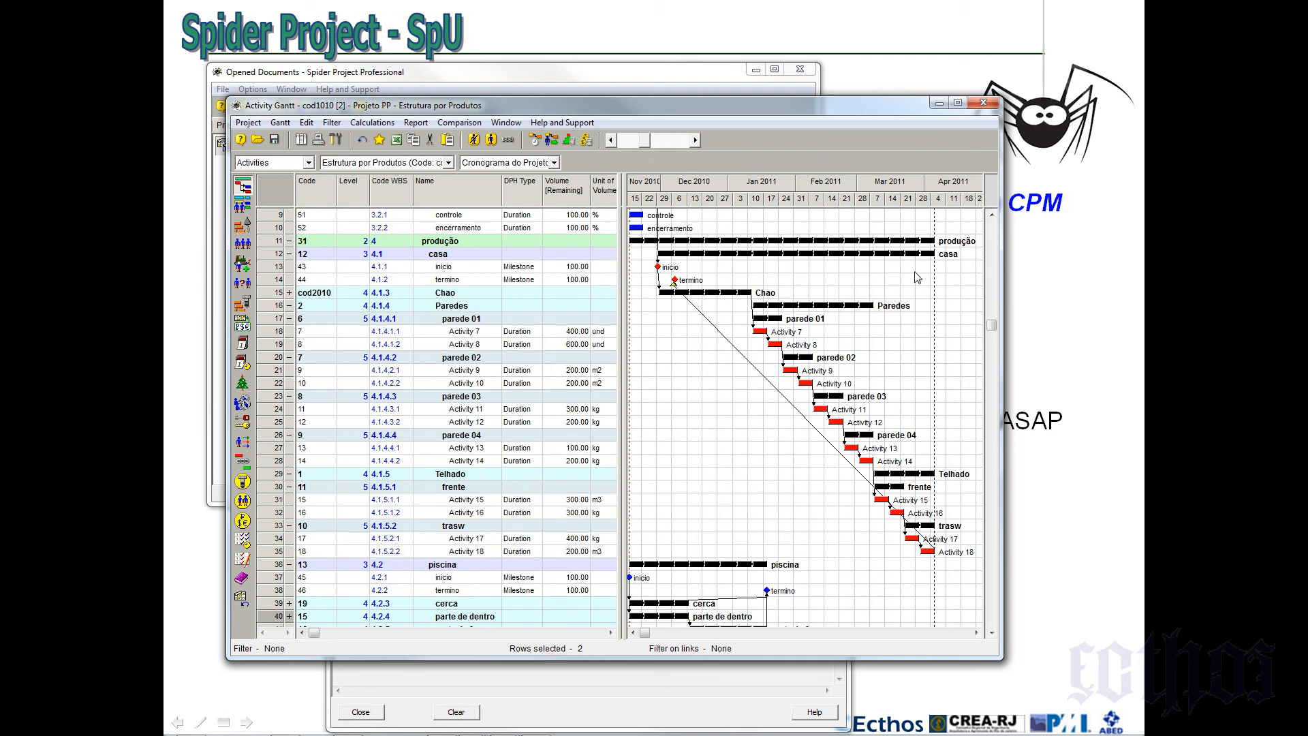
{"action": "key", "text": "ctrl+z"}
Link the planejamento activity to piscina's inicio milestone on the Gantt chart and reschedule the project
{"action": "left_click_drag", "start_coordinate": [935, 280], "coordinate": [631, 576]}
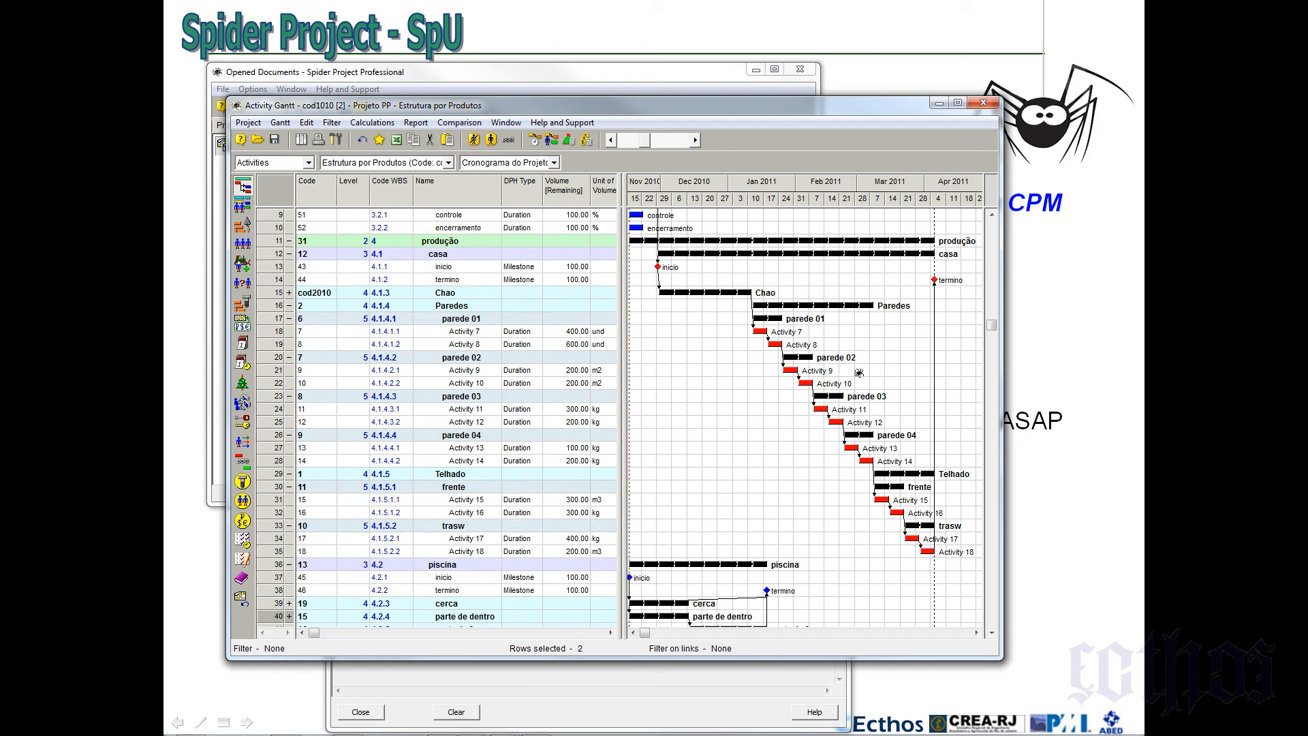
{"action": "scroll", "coordinate": [696, 251], "scroll_direction": "up", "scroll_amount": 2}
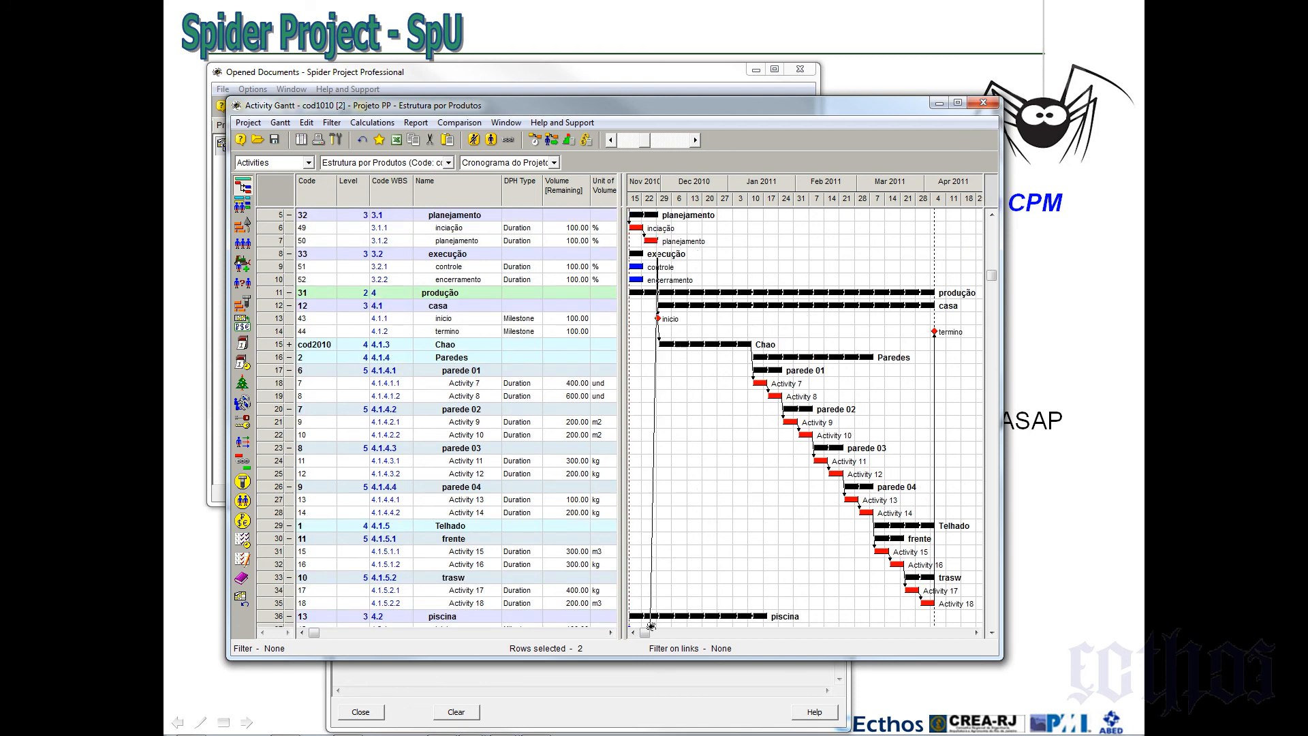
{"action": "scroll", "coordinate": [656, 489], "scroll_direction": "down", "scroll_amount": 10}
{"action": "left_click_drag", "start_coordinate": [655, 489], "coordinate": [629, 268]}
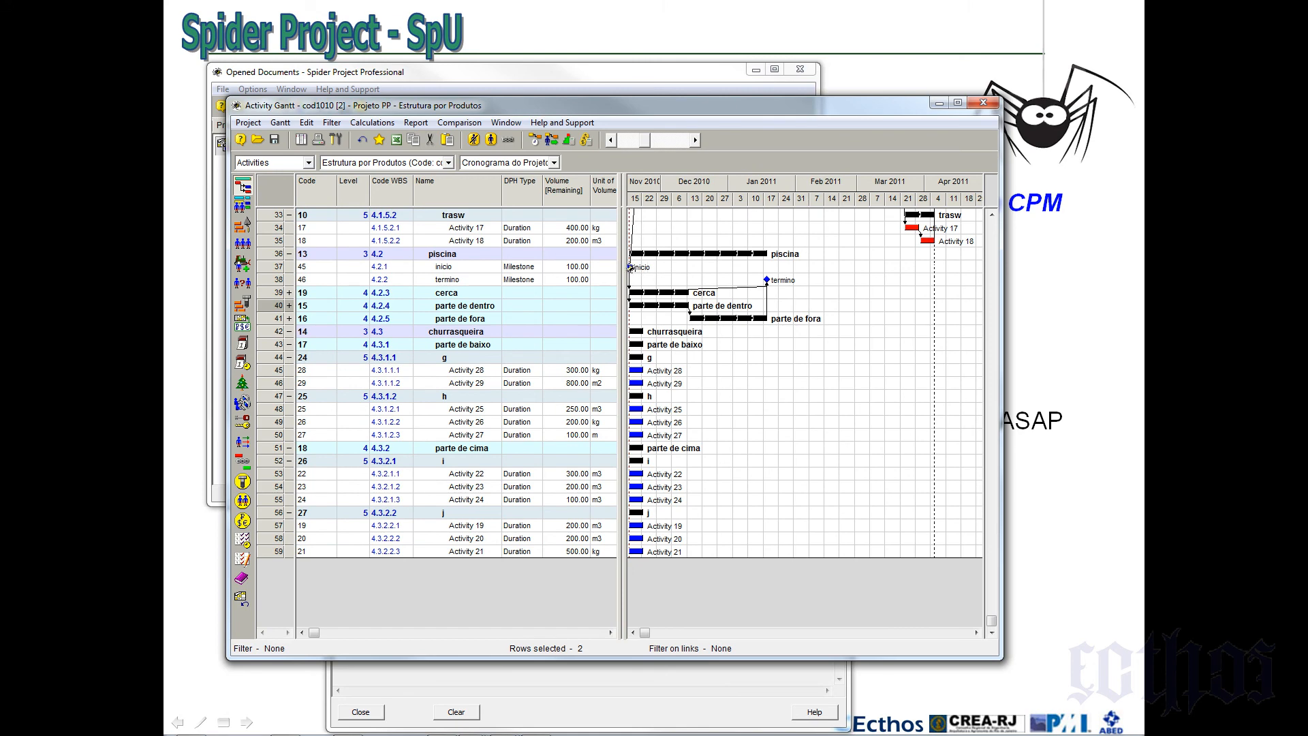
{"action": "left_click", "coordinate": [549, 140]}
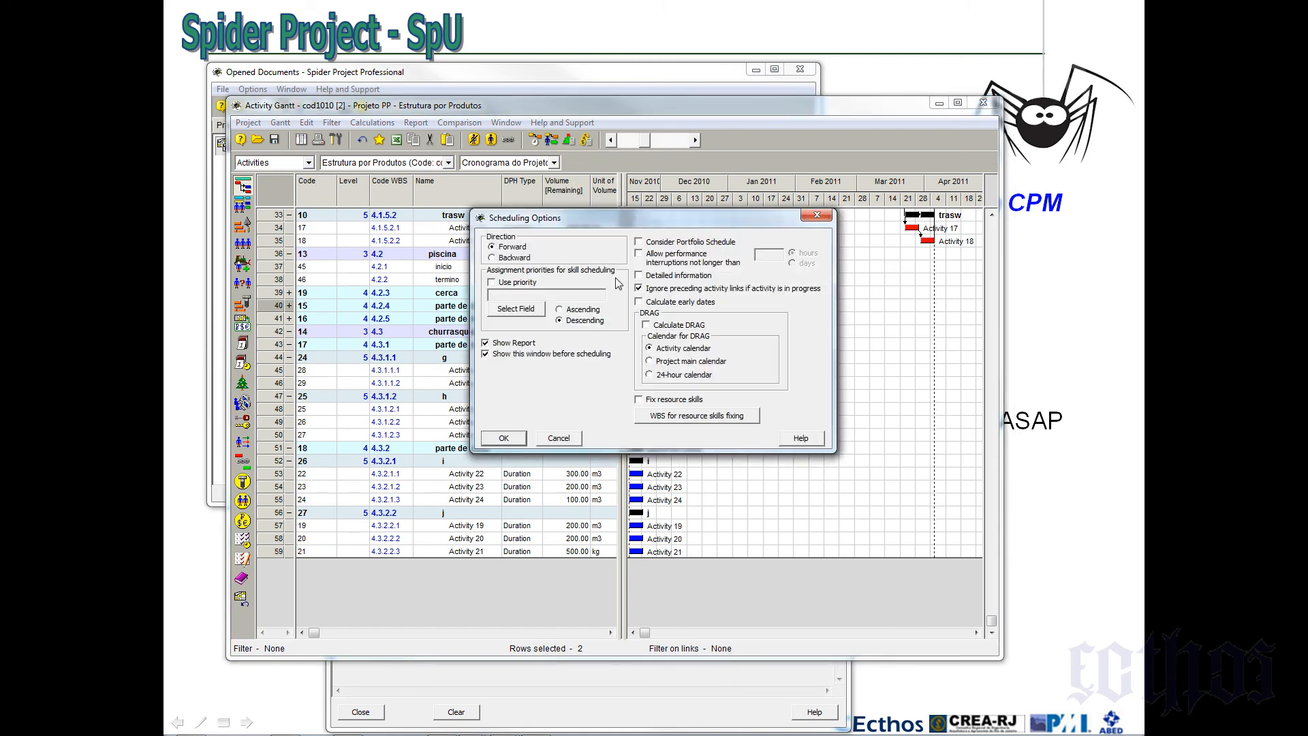
{"action": "left_click", "coordinate": [508, 436]}
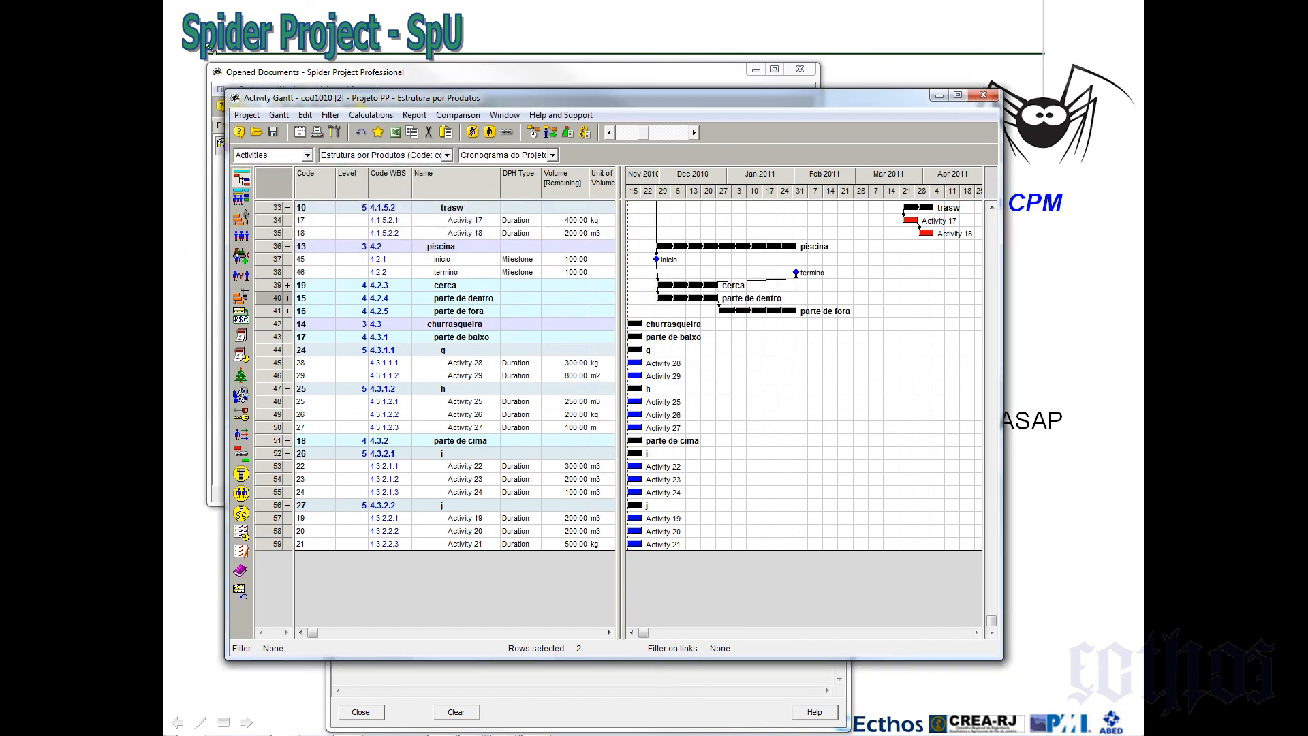
Enlarge the Activity Gantt window and collapse the casa and piscina phases
{"action": "left_click_drag", "start_coordinate": [210, 50], "coordinate": [190, 14]}
{"action": "left_click_drag", "start_coordinate": [1000, 658], "coordinate": [1098, 713]}
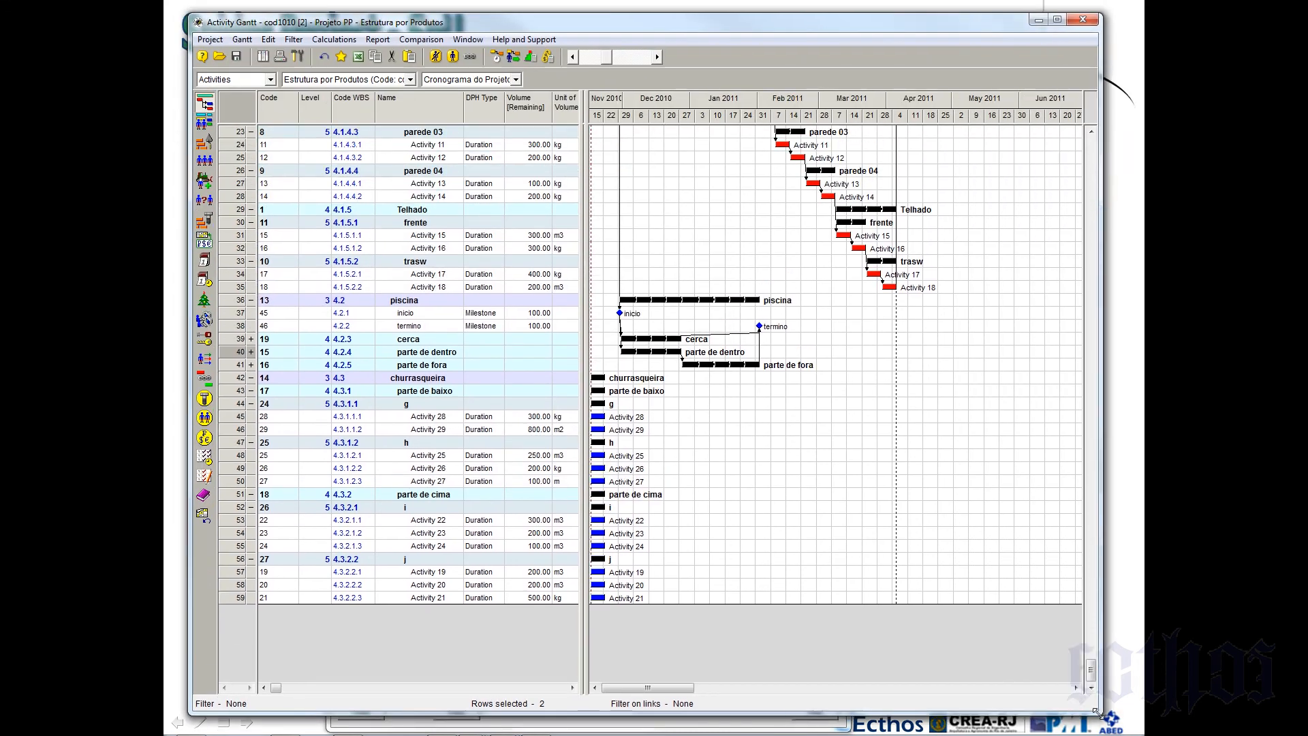
{"action": "scroll", "coordinate": [965, 524], "scroll_direction": "up", "scroll_amount": 5}
{"action": "scroll", "coordinate": [966, 525], "scroll_direction": "up", "scroll_amount": 2}
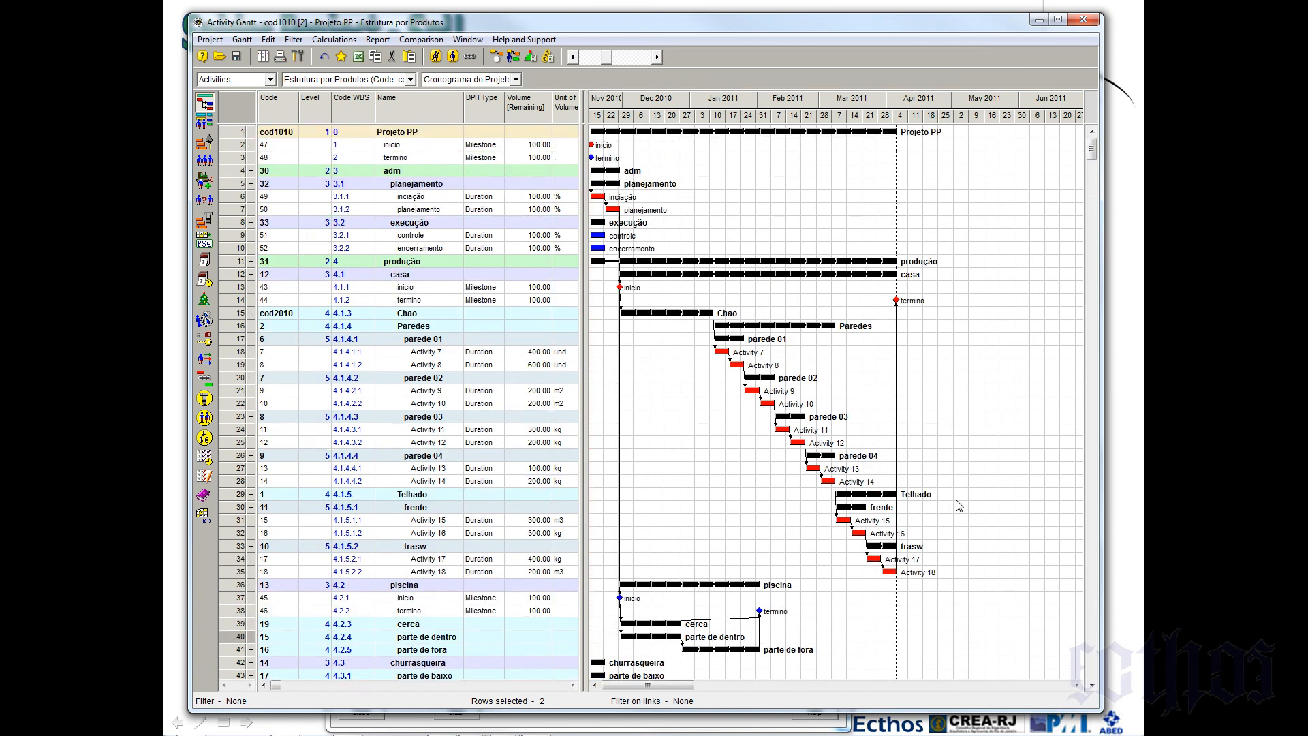
{"action": "left_click", "coordinate": [251, 274]}
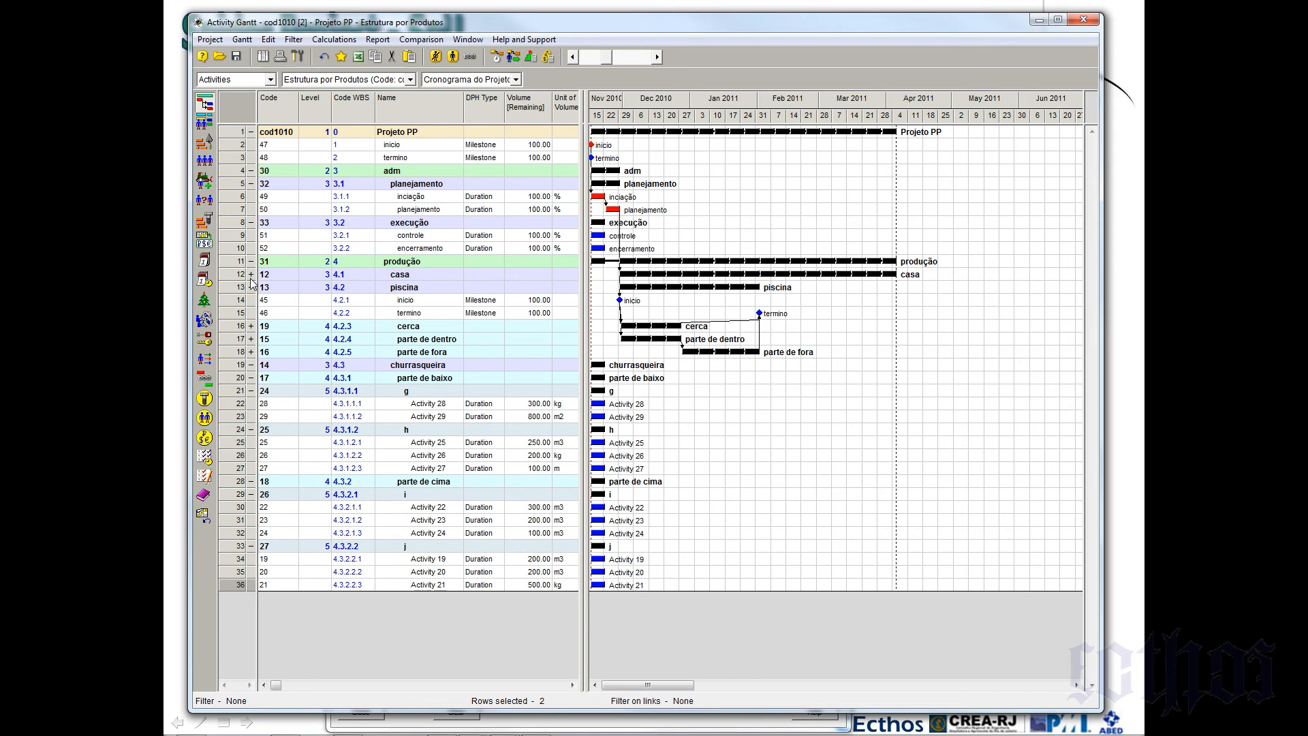
{"action": "left_click", "coordinate": [251, 287]}
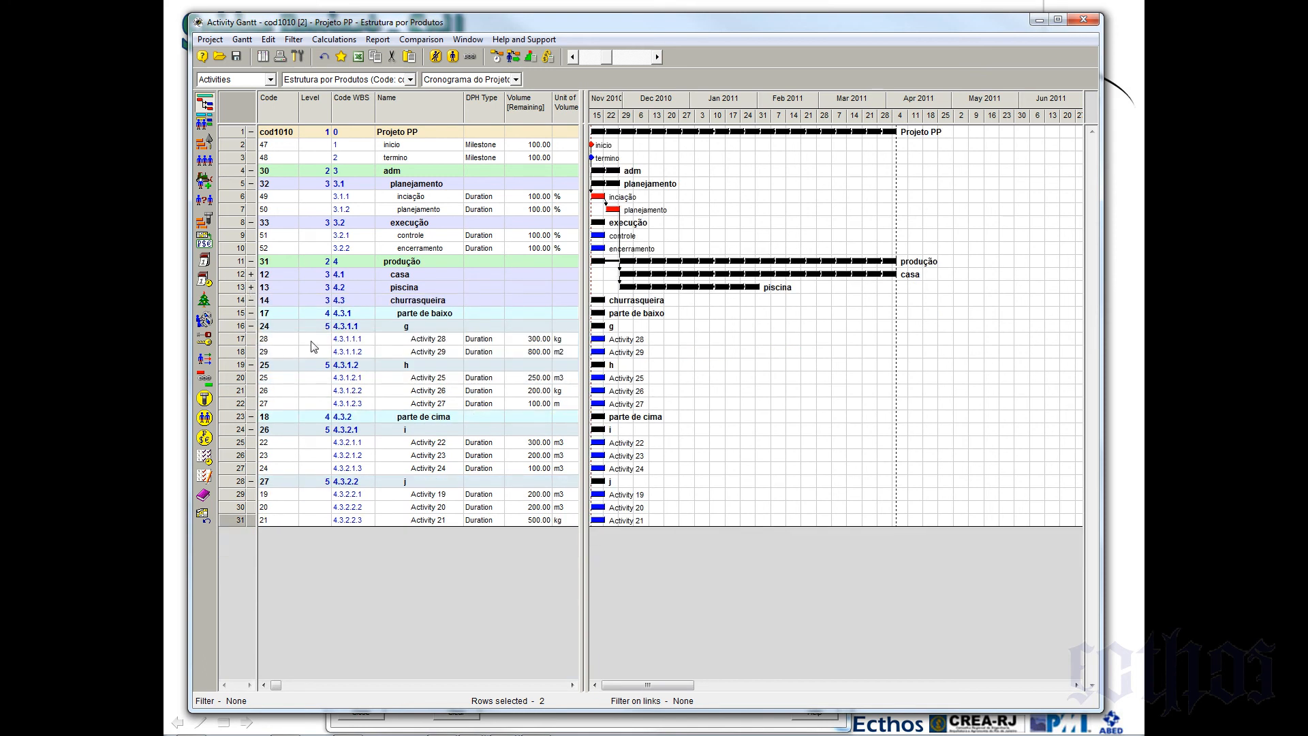
Link all eleven activities under churrasqueira, from Activity 28 to Activity 21, as a chain and reschedule the project
{"action": "left_click", "coordinate": [242, 338]}
{"action": "left_click", "coordinate": [242, 352], "text": "shift"}
{"action": "left_click_drag", "start_coordinate": [239, 380], "coordinate": [240, 521]}
{"action": "right_click", "coordinate": [239, 522]}
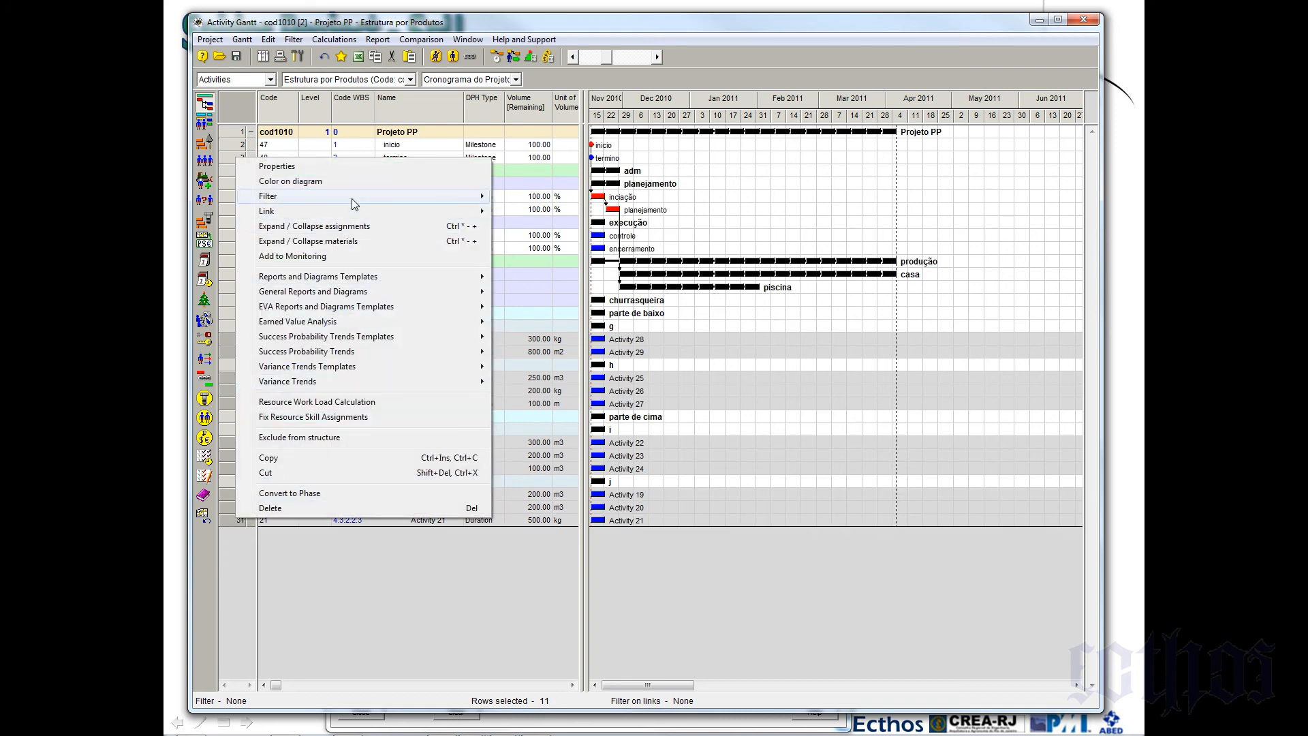
{"action": "left_click", "coordinate": [528, 210]}
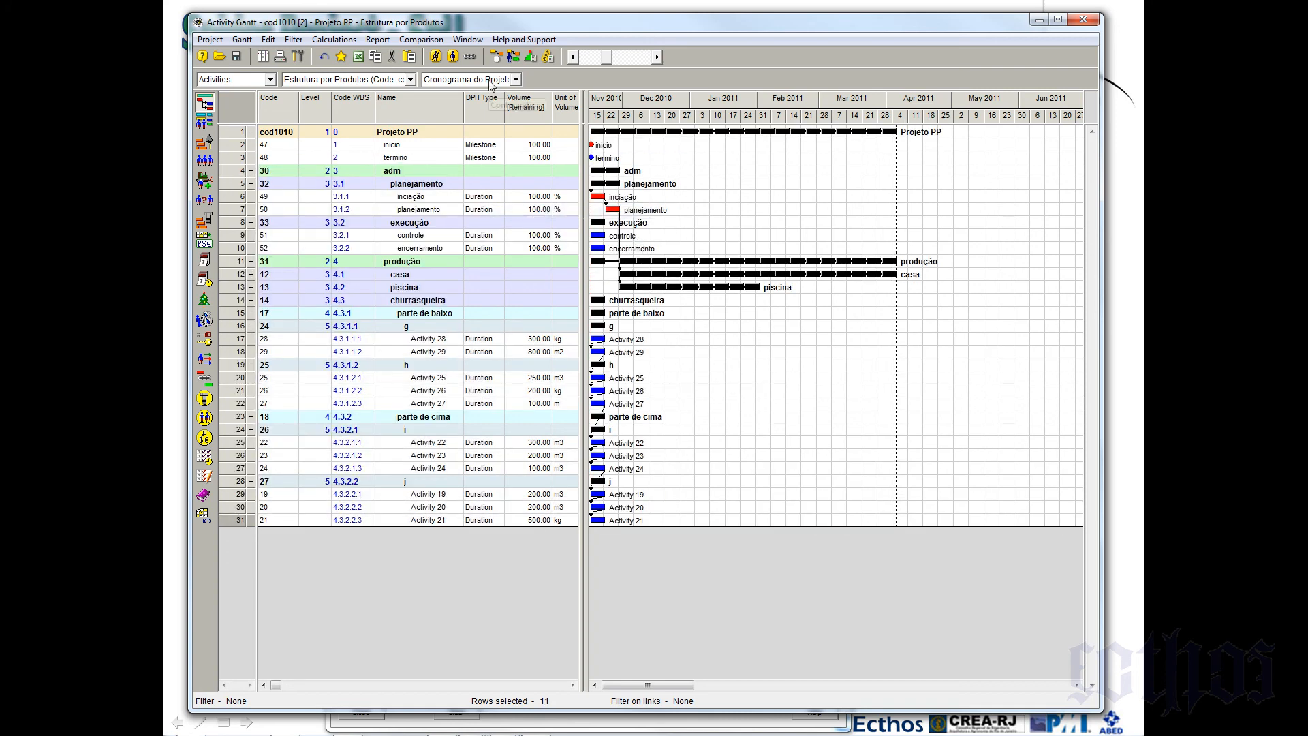
{"action": "left_click", "coordinate": [496, 57]}
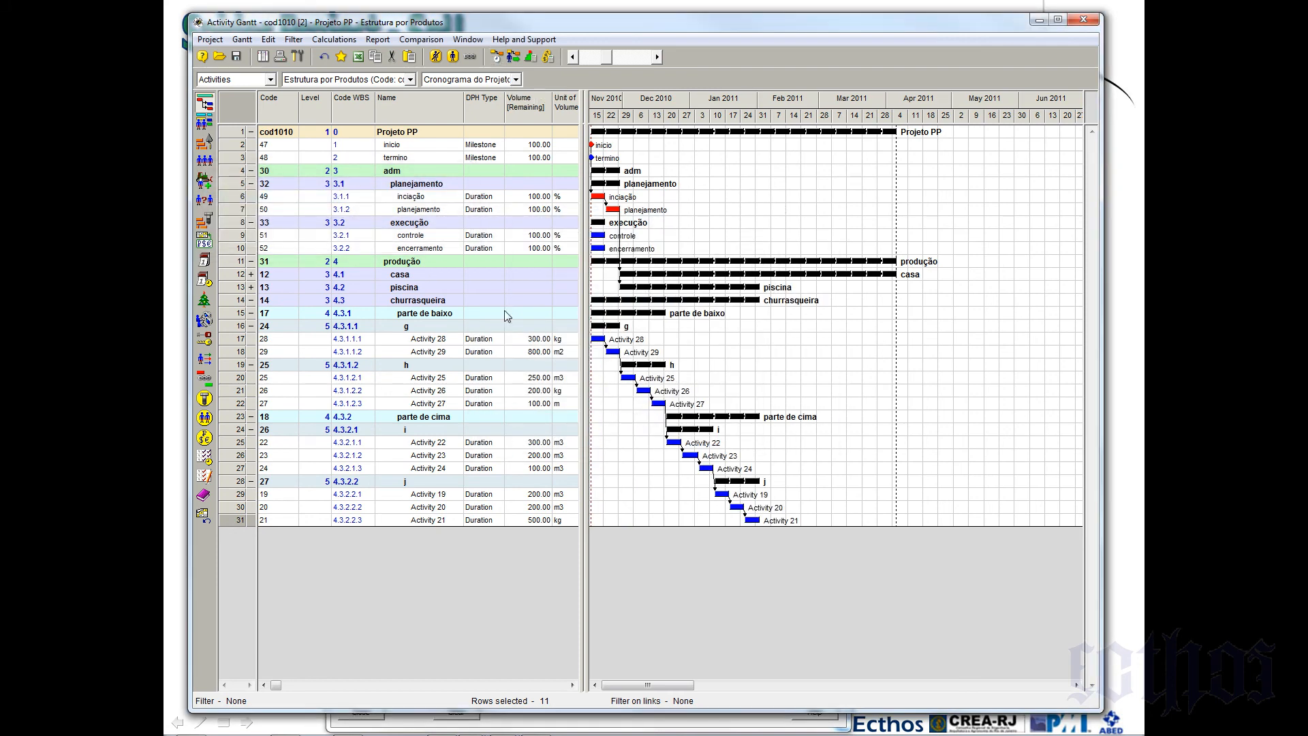
Link the planejamento activity to Activity 28 on the Gantt chart and reschedule the project
{"action": "left_click", "coordinate": [434, 291]}
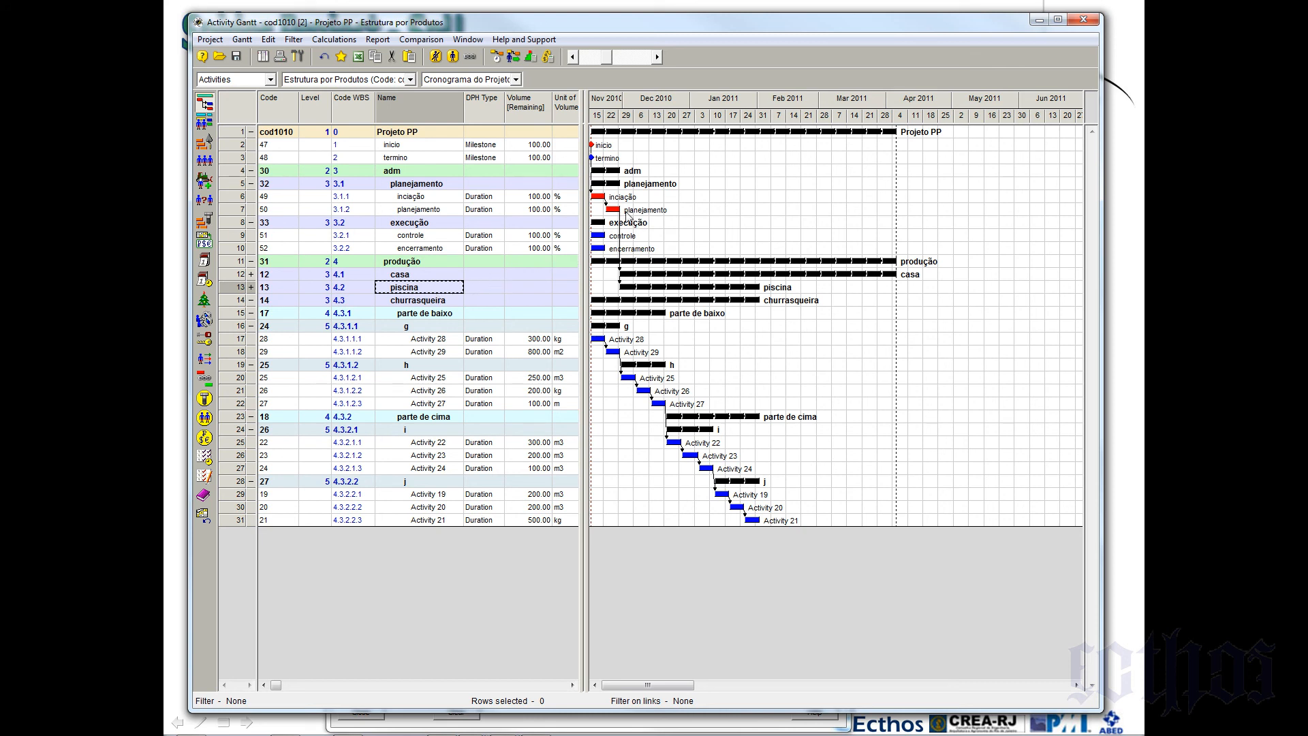
{"action": "left_click_drag", "start_coordinate": [615, 211], "coordinate": [598, 340]}
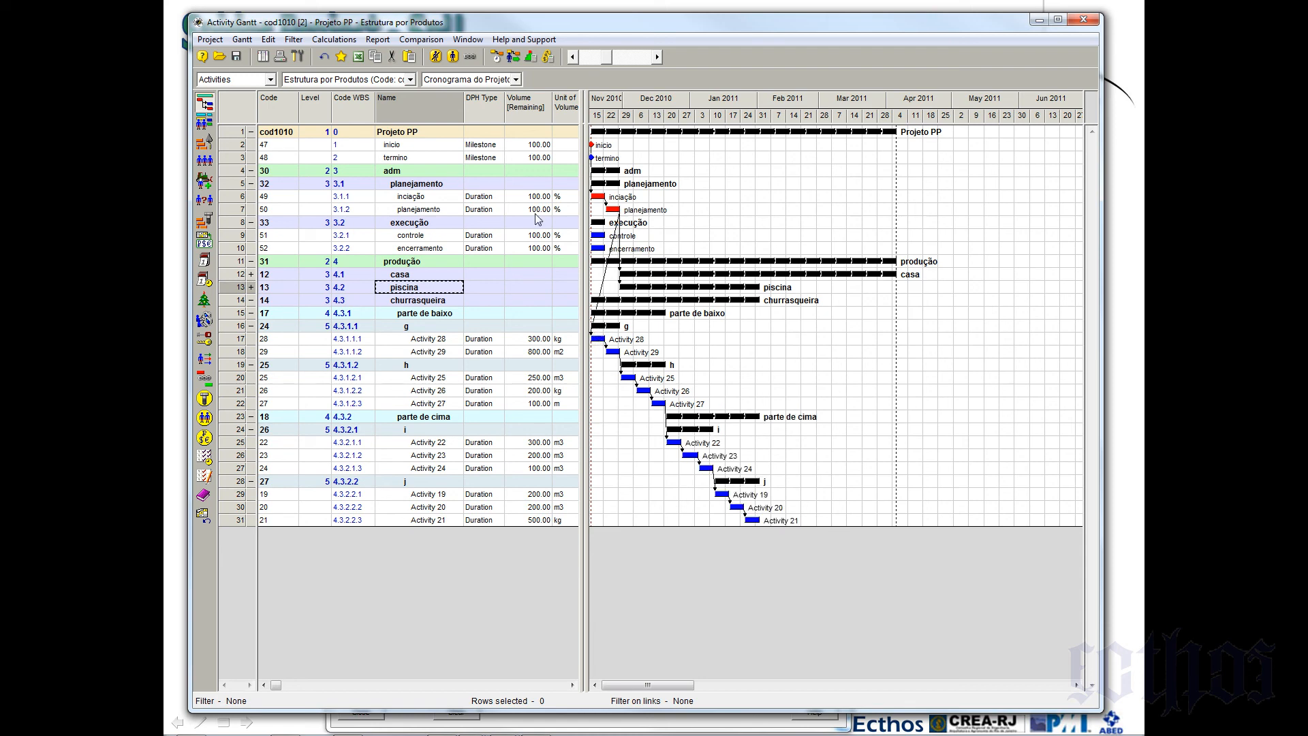
{"action": "left_click", "coordinate": [513, 60]}
{"action": "key", "text": "Return"}
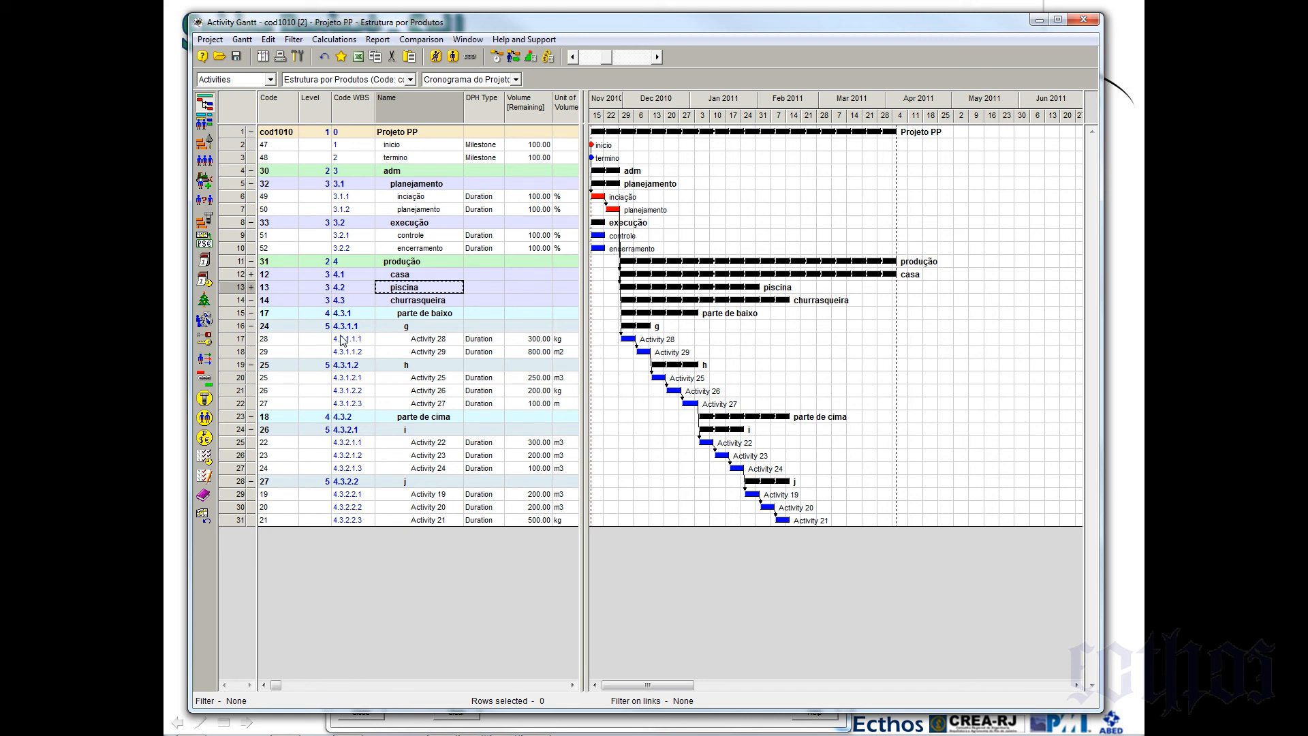
{"action": "left_click", "coordinate": [251, 287]}
{"action": "left_click", "coordinate": [251, 287]}
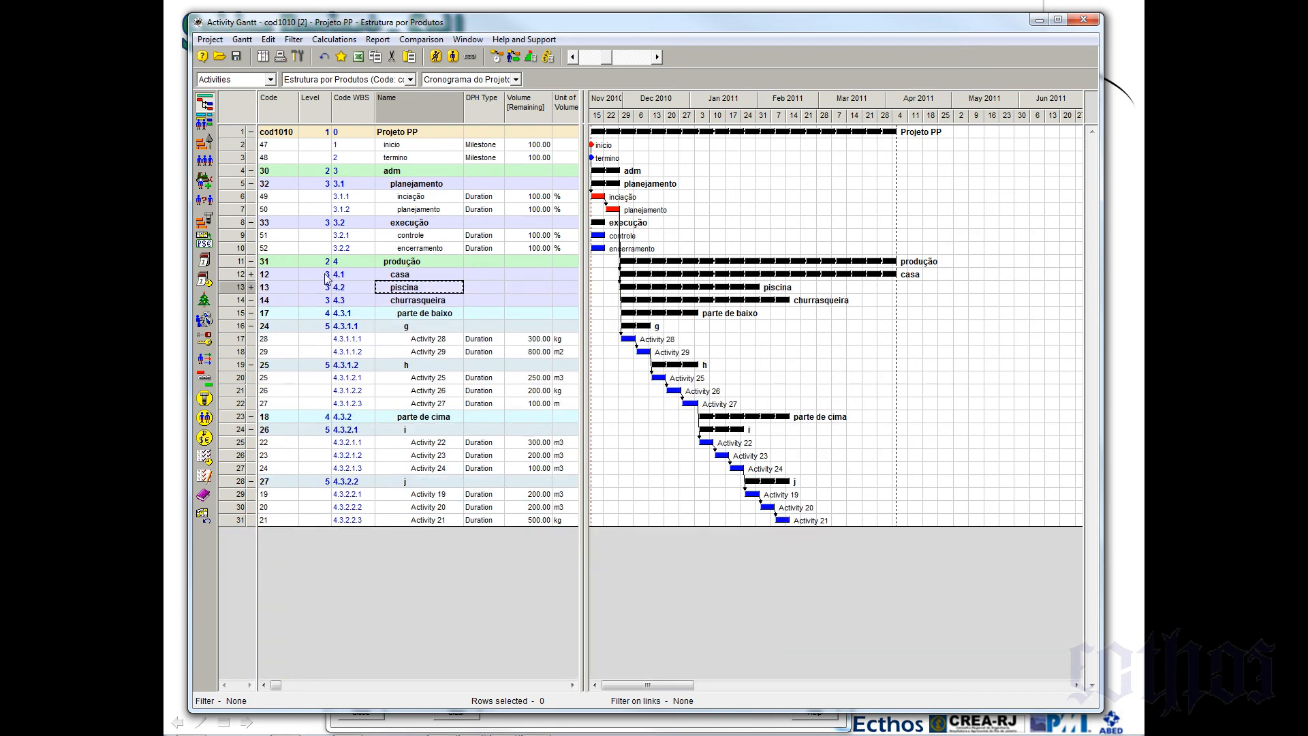
Insert two activities under the produção phase and name the second one marcos de termino de produção
{"action": "left_click", "coordinate": [412, 263]}
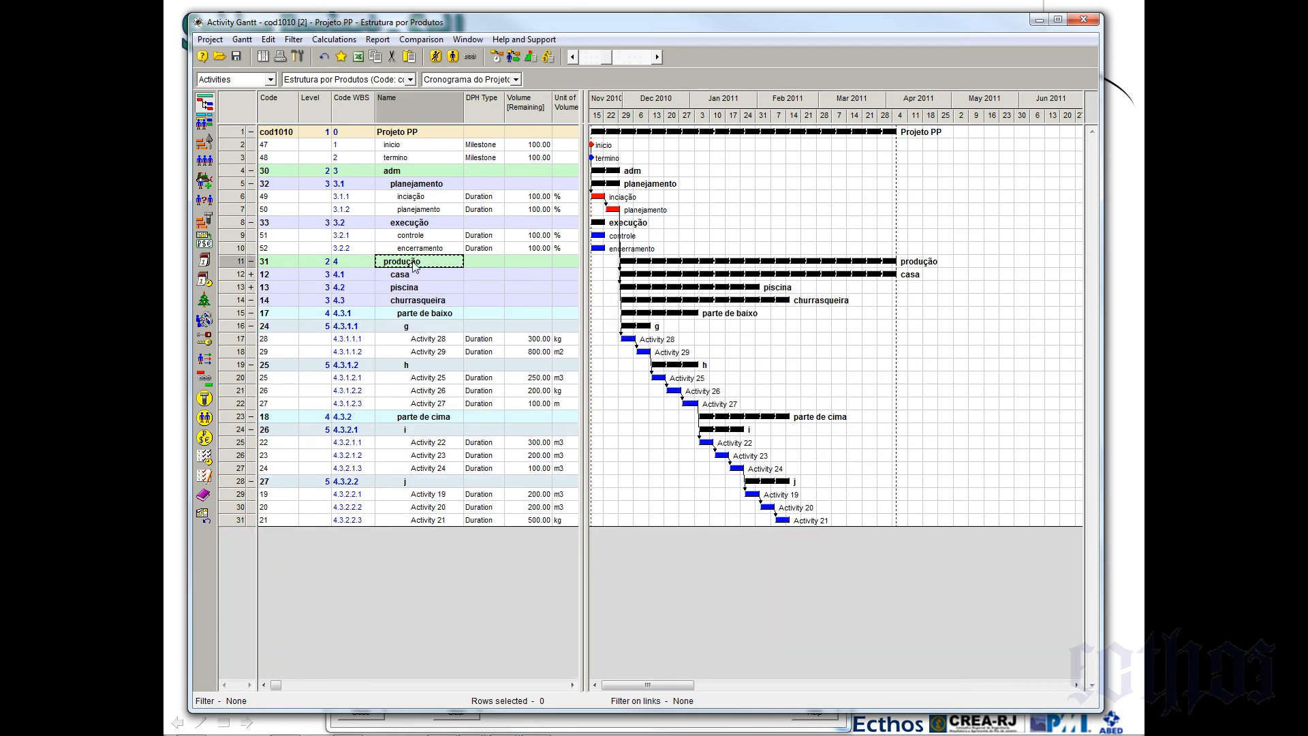
{"action": "key", "text": "Insert"}
{"action": "key", "text": "Insert"}
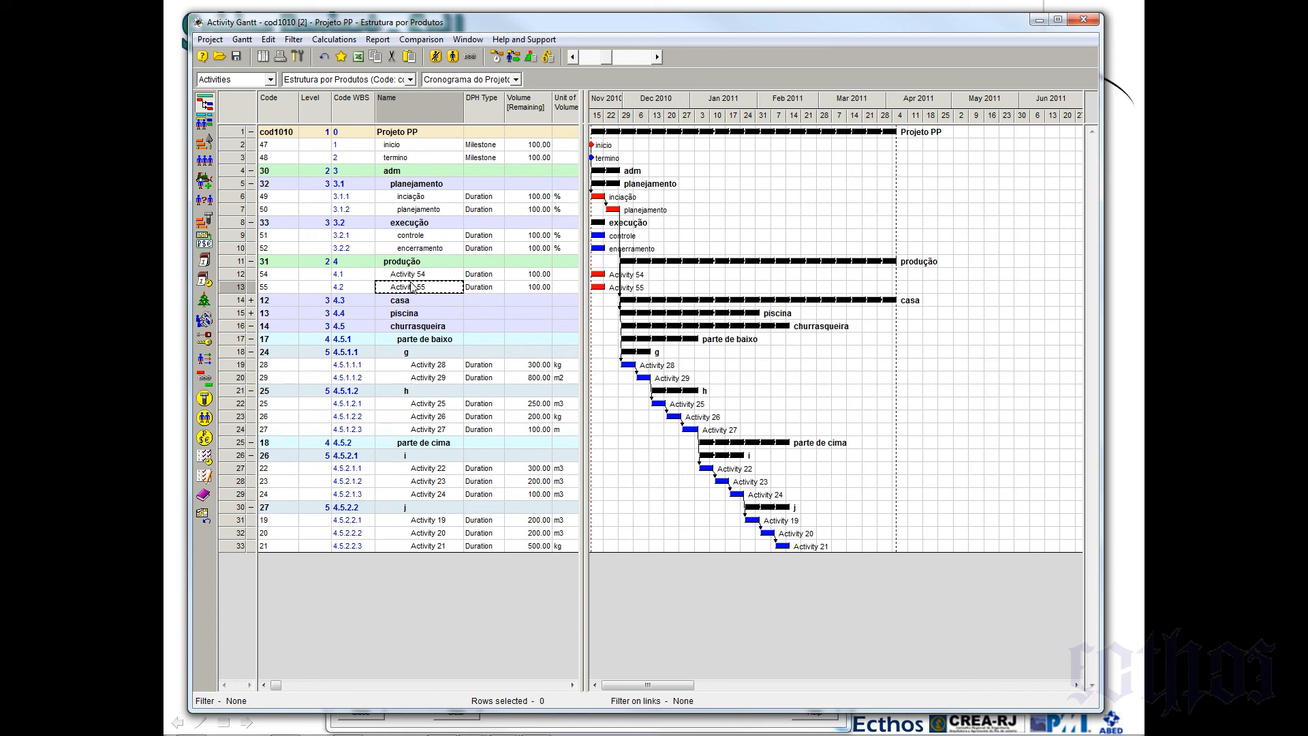
{"action": "type", "text": "marcos de ter"}
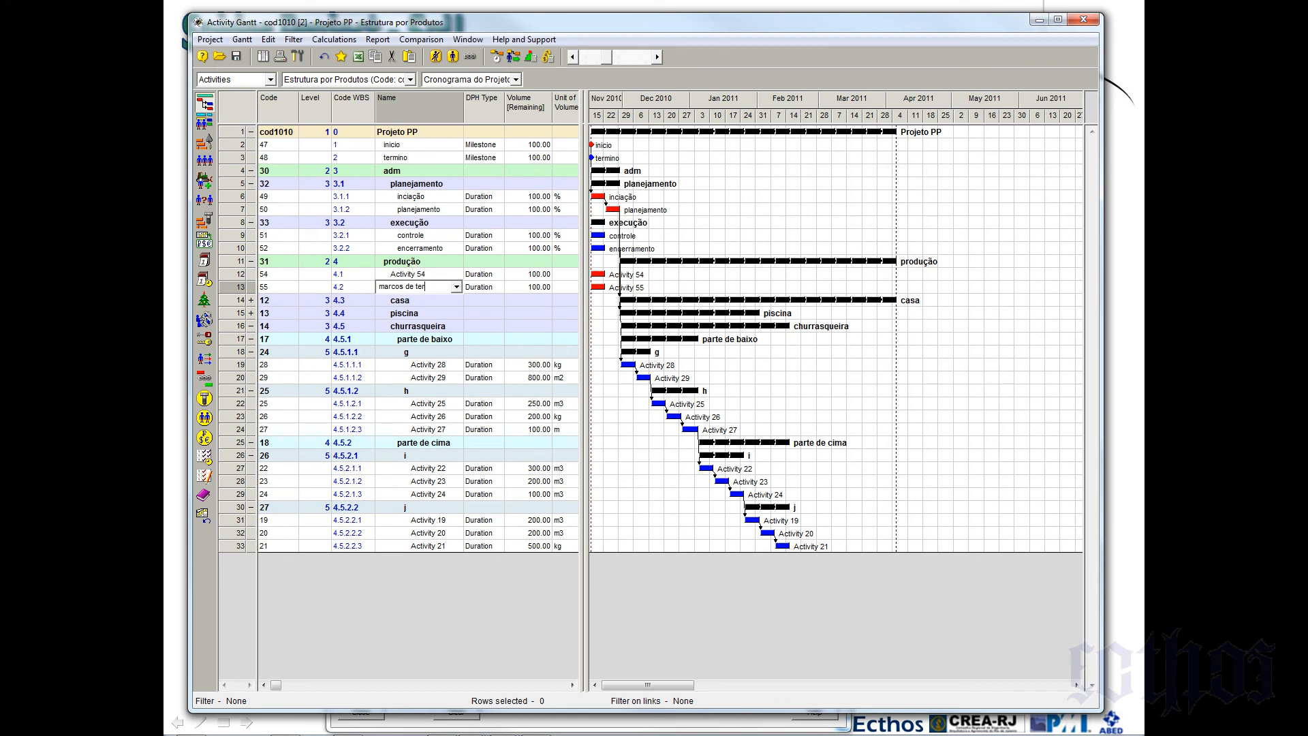
{"action": "type", "text": "mino de pordução"}
{"action": "left_click", "coordinate": [420, 287]}
{"action": "type", "text": "r"}
Try to change the DPH Type of marcos de termino de produção, and select the Activity 54 row
{"action": "left_click", "coordinate": [489, 289]}
{"action": "left_click", "coordinate": [489, 289]}
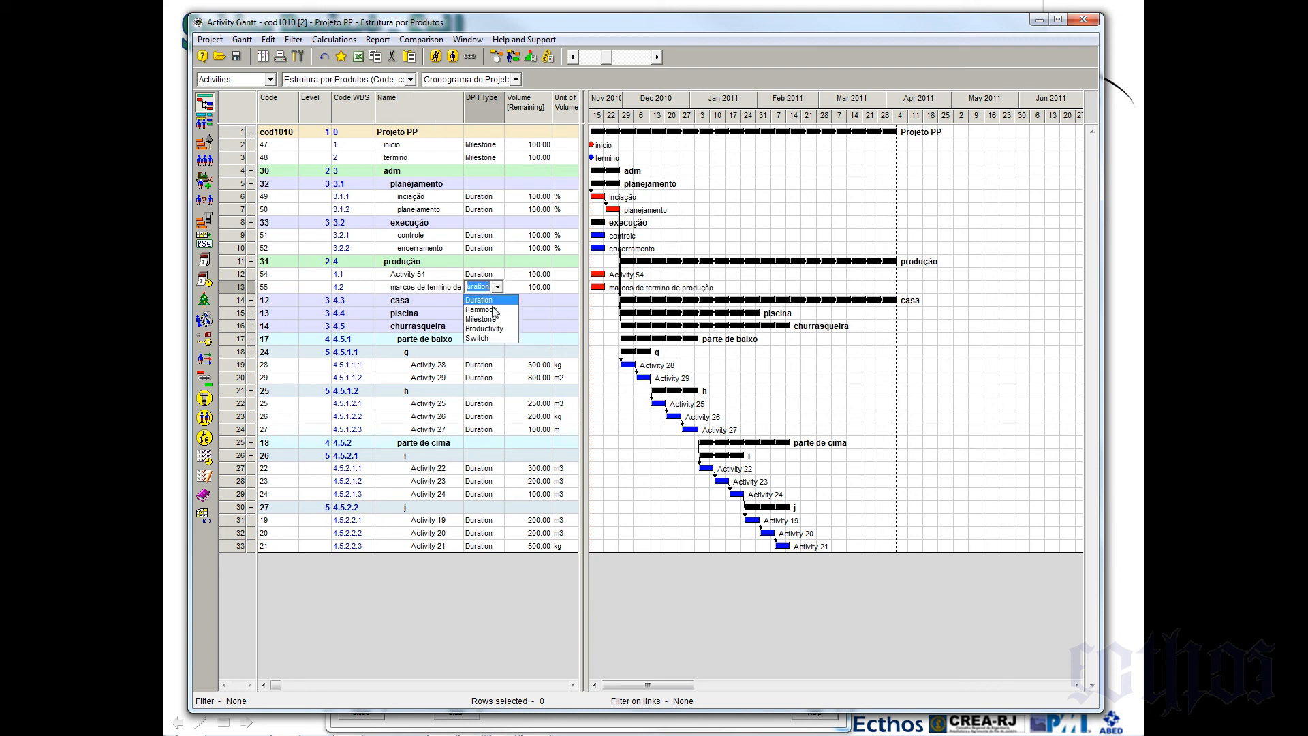
{"action": "left_click", "coordinate": [495, 312]}
{"action": "left_click", "coordinate": [422, 275]}
{"action": "left_click", "coordinate": [235, 275]}
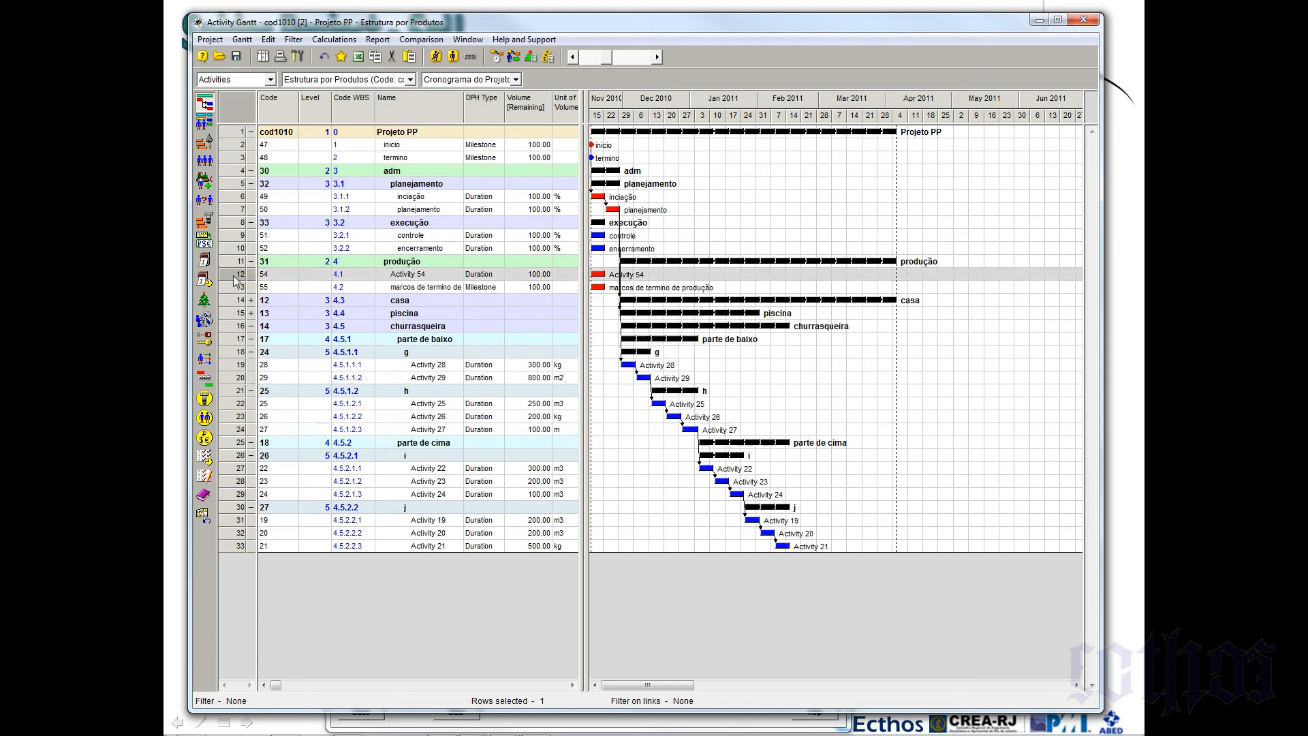
Delete Activity 54 from the produção phase
{"action": "key", "text": "Delete"}
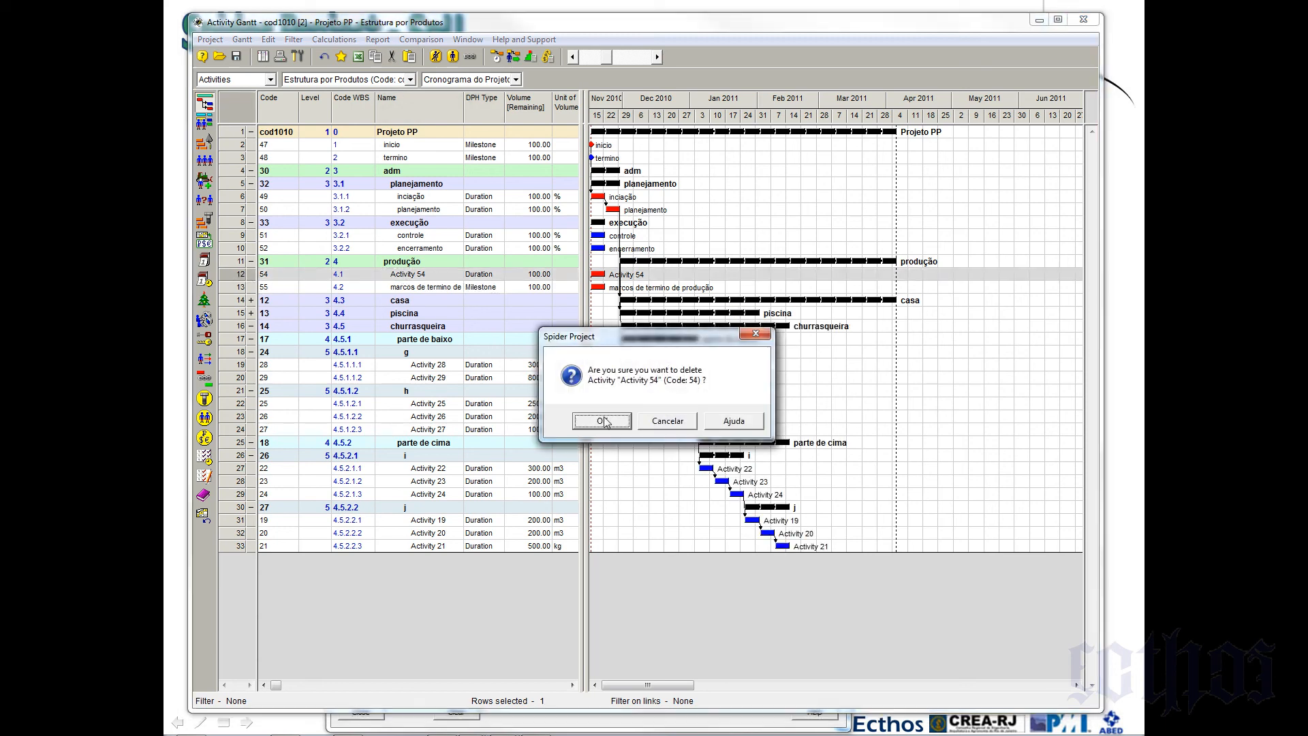
{"action": "left_click", "coordinate": [605, 418]}
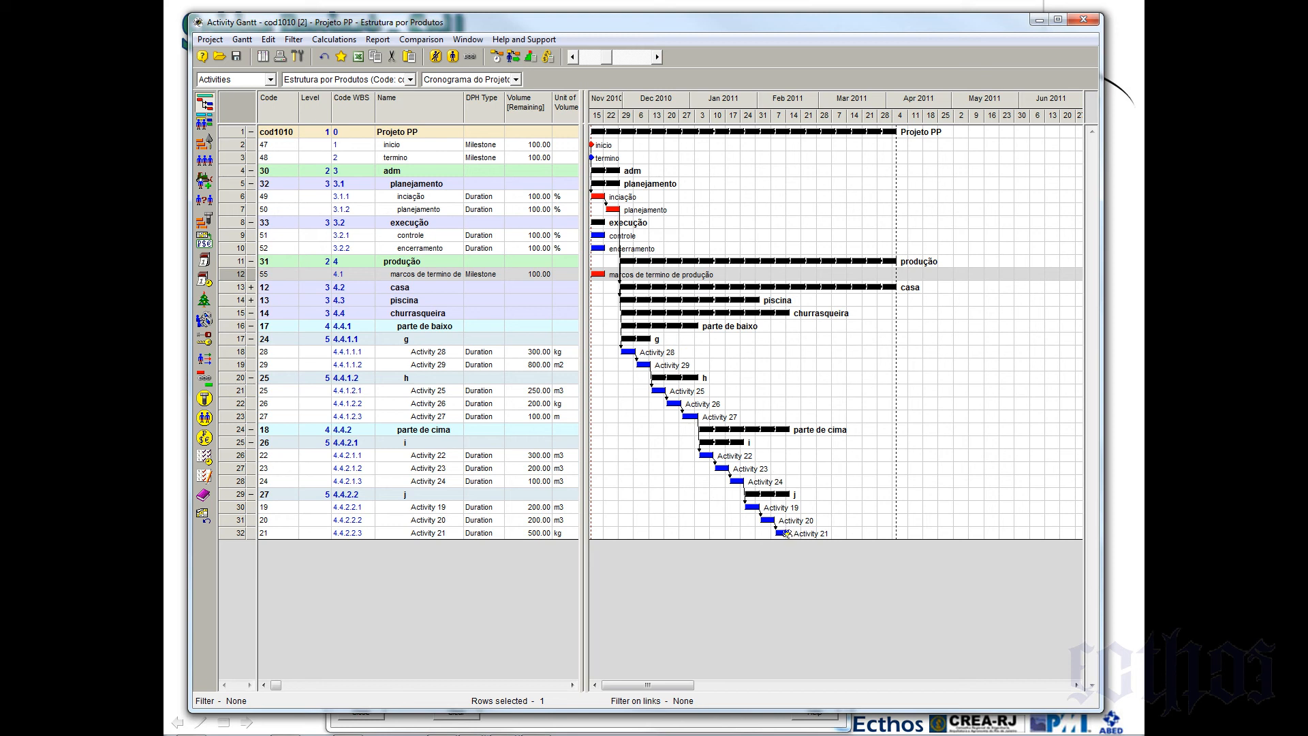
Link Activity 21 as predecessor of the marcos de termino de produção milestone and recalculate the schedule
{"action": "left_click_drag", "start_coordinate": [785, 533], "coordinate": [601, 272]}
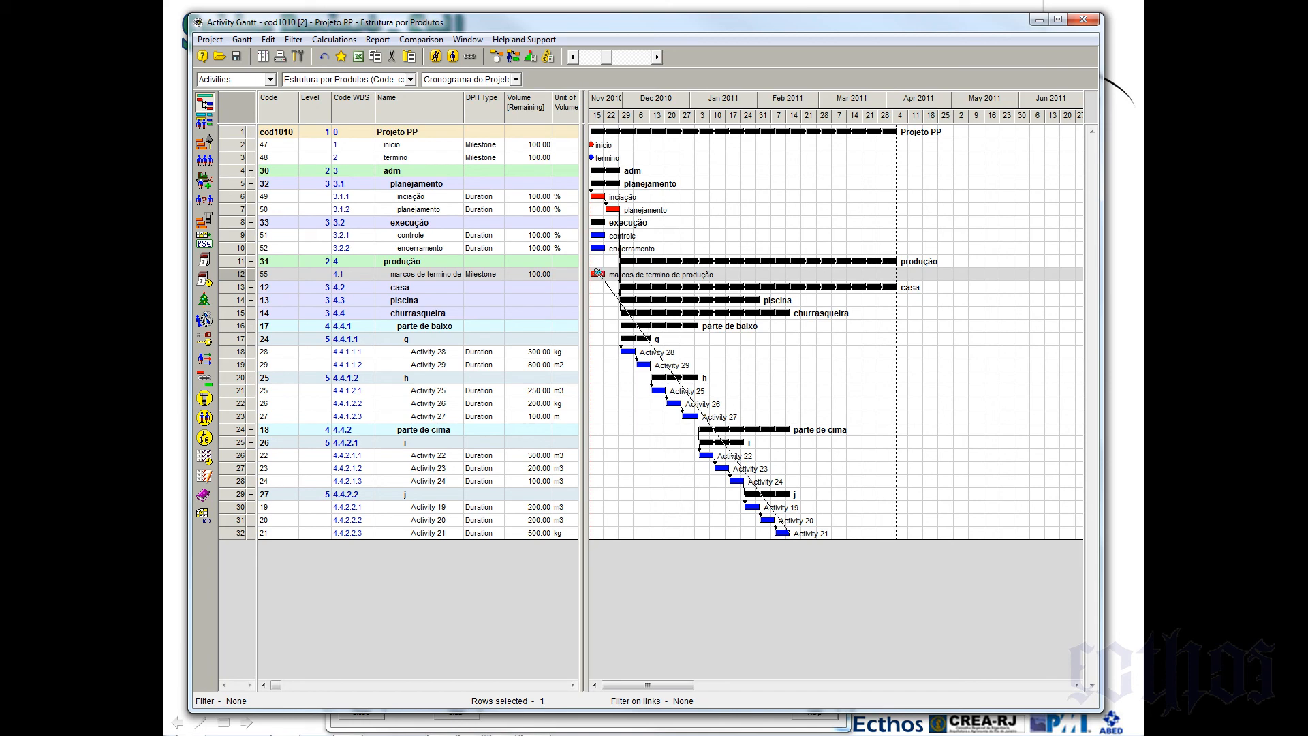
{"action": "left_click", "coordinate": [496, 57]}
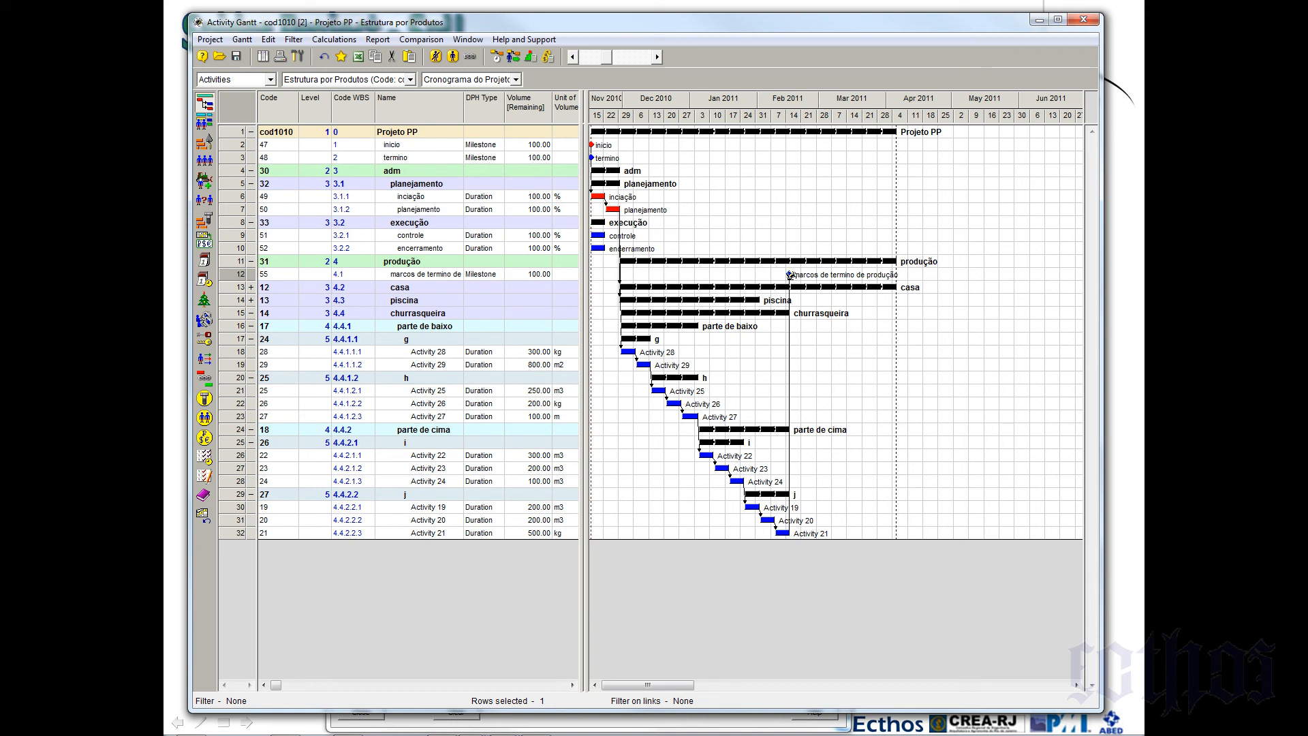
Link the piscina phase's termino milestone to marcos de termino de produção and recalculate the schedule
{"action": "left_click", "coordinate": [251, 313]}
{"action": "left_click", "coordinate": [251, 301]}
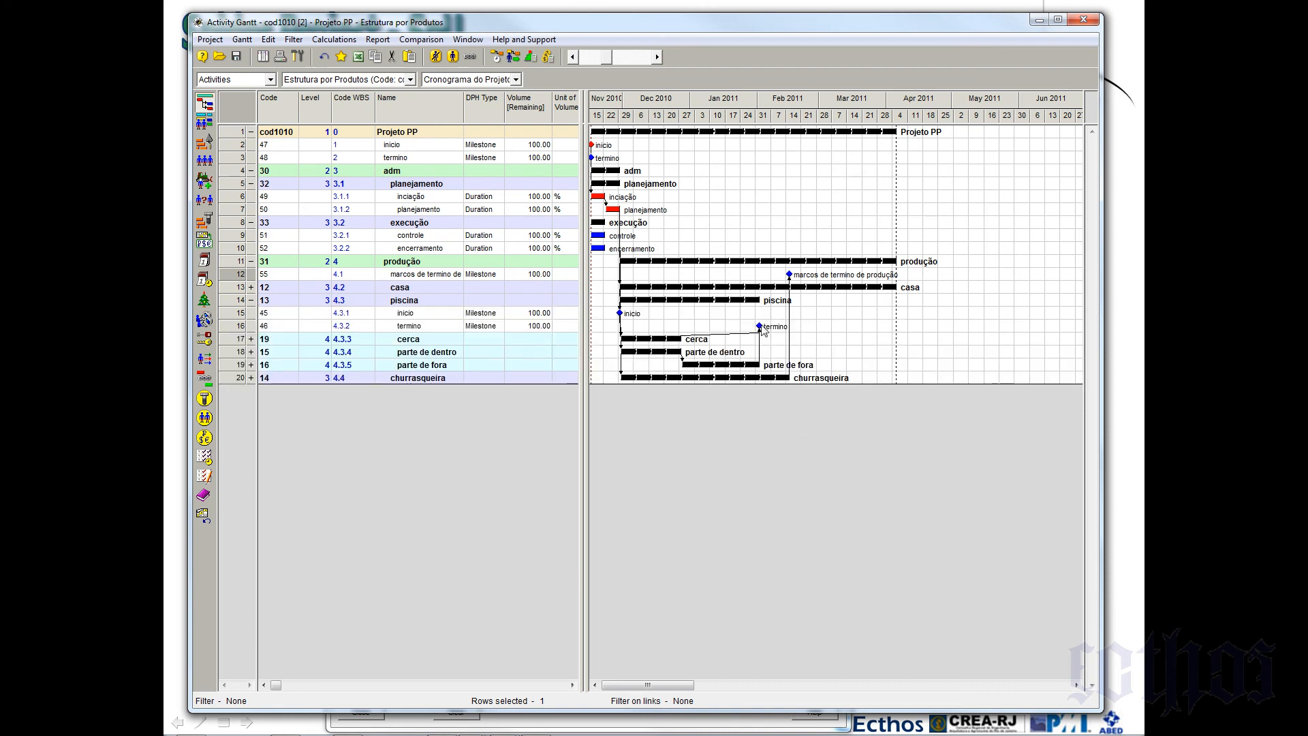
{"action": "left_click_drag", "start_coordinate": [760, 327], "coordinate": [789, 274]}
{"action": "left_click", "coordinate": [512, 58]}
Link the casa phase's termino milestone to marcos de termino de produção and recalculate the schedule
{"action": "left_click", "coordinate": [251, 299]}
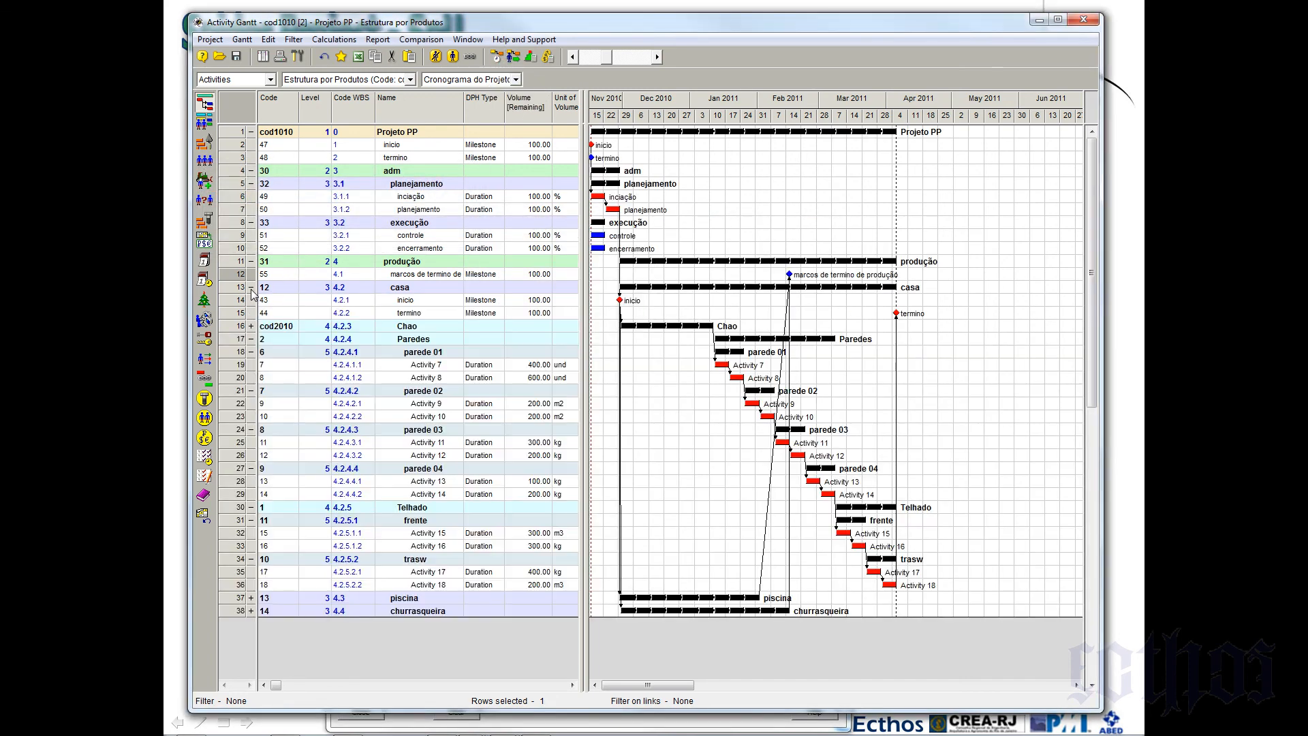
{"action": "left_click", "coordinate": [251, 287]}
{"action": "left_click_drag", "start_coordinate": [895, 313], "coordinate": [790, 275]}
{"action": "left_click", "coordinate": [497, 57]}
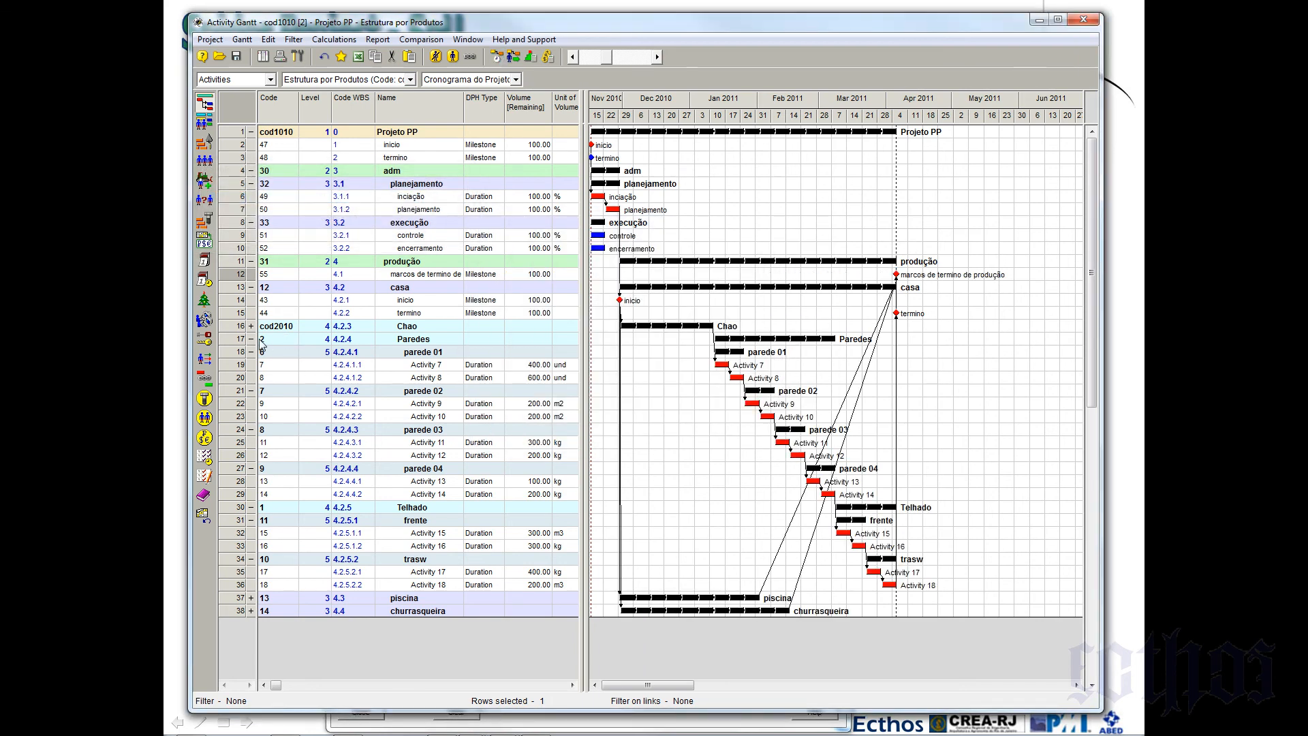
Collapse the Paredes and Telhado phases and the casa phase that contains them
{"action": "left_click", "coordinate": [251, 339]}
{"action": "left_click", "coordinate": [251, 351]}
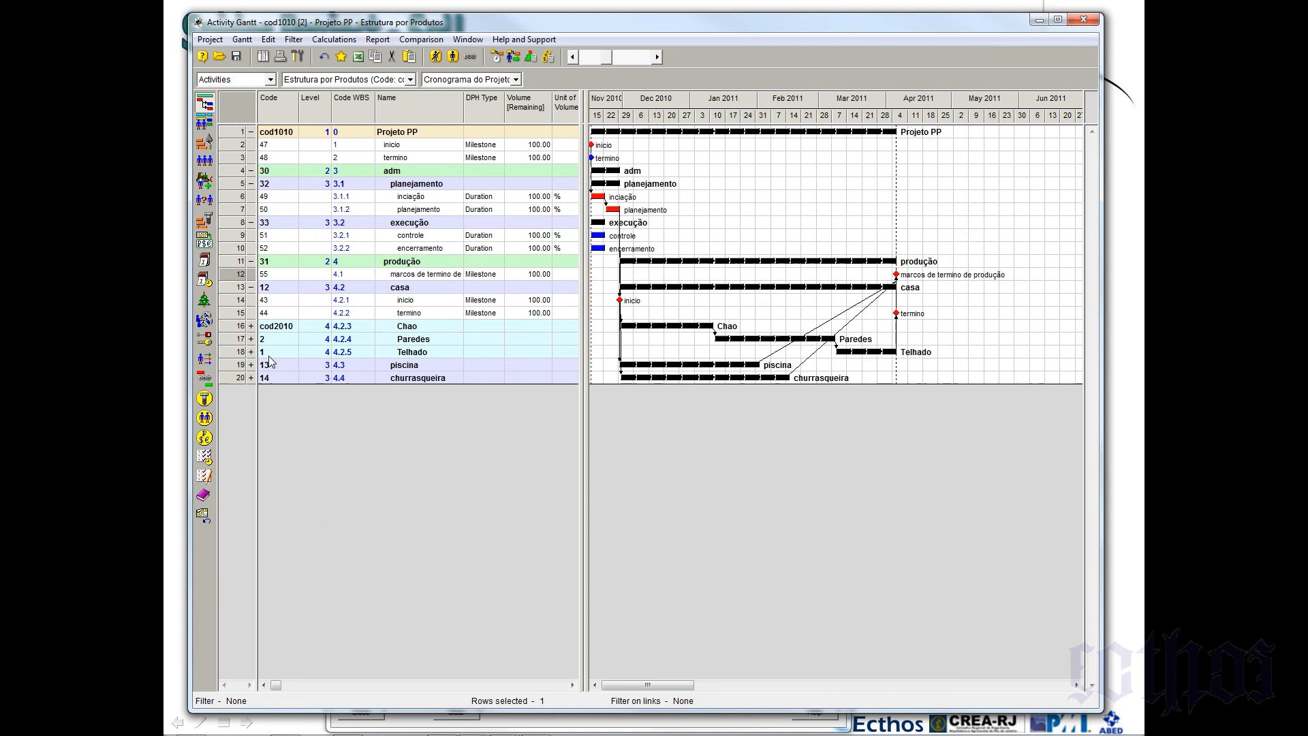
{"action": "left_click", "coordinate": [251, 287]}
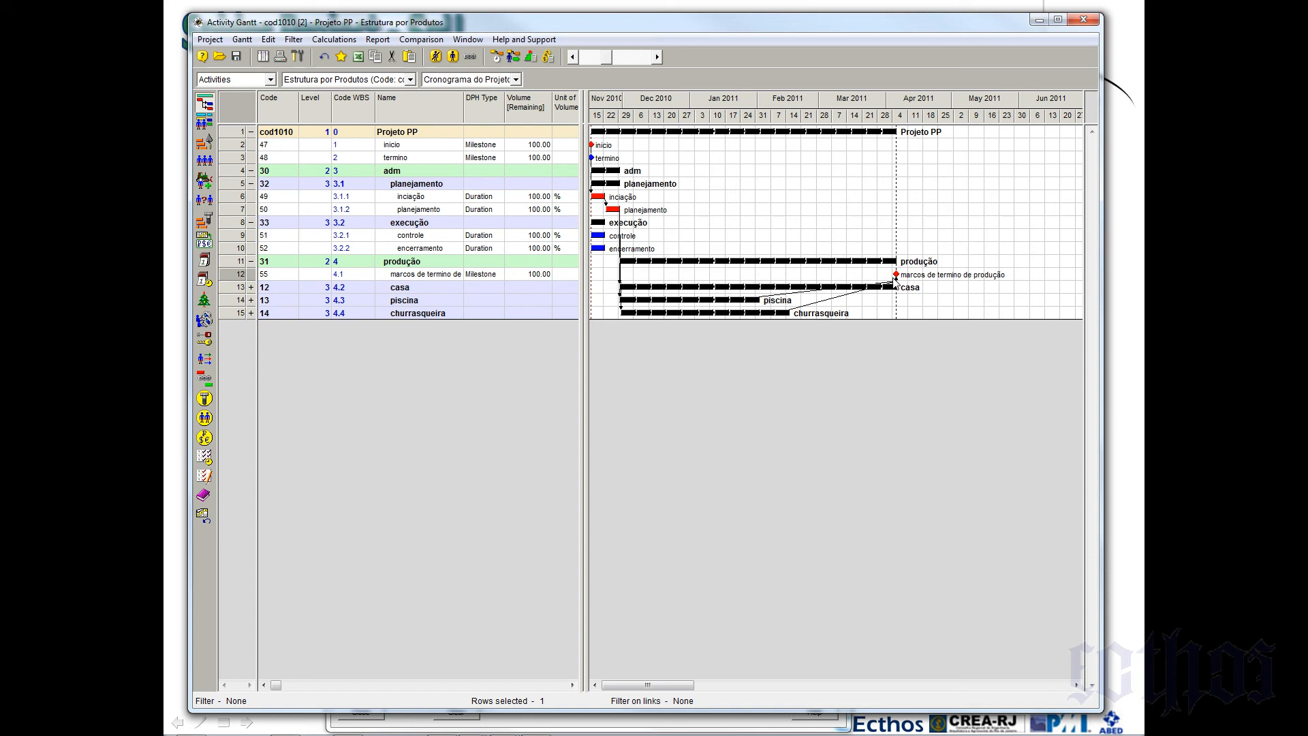
Link marcos de termino de produção to encerramento and encerramento to the project's termino milestone, then recalculate the schedule
{"action": "left_click_drag", "start_coordinate": [897, 273], "coordinate": [601, 248]}
{"action": "left_click_drag", "start_coordinate": [602, 248], "coordinate": [603, 248]}
{"action": "left_click_drag", "start_coordinate": [601, 248], "coordinate": [592, 157]}
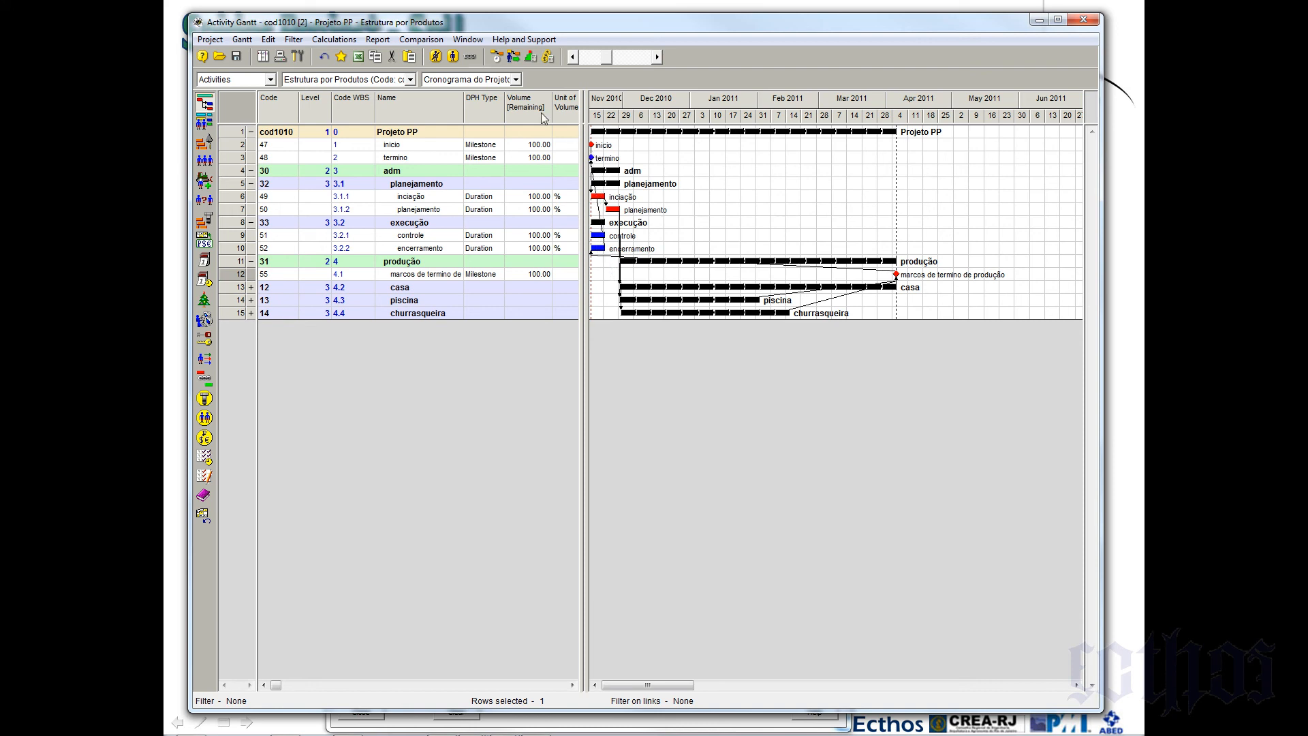
{"action": "left_click", "coordinate": [497, 57]}
{"action": "key", "text": "Return"}
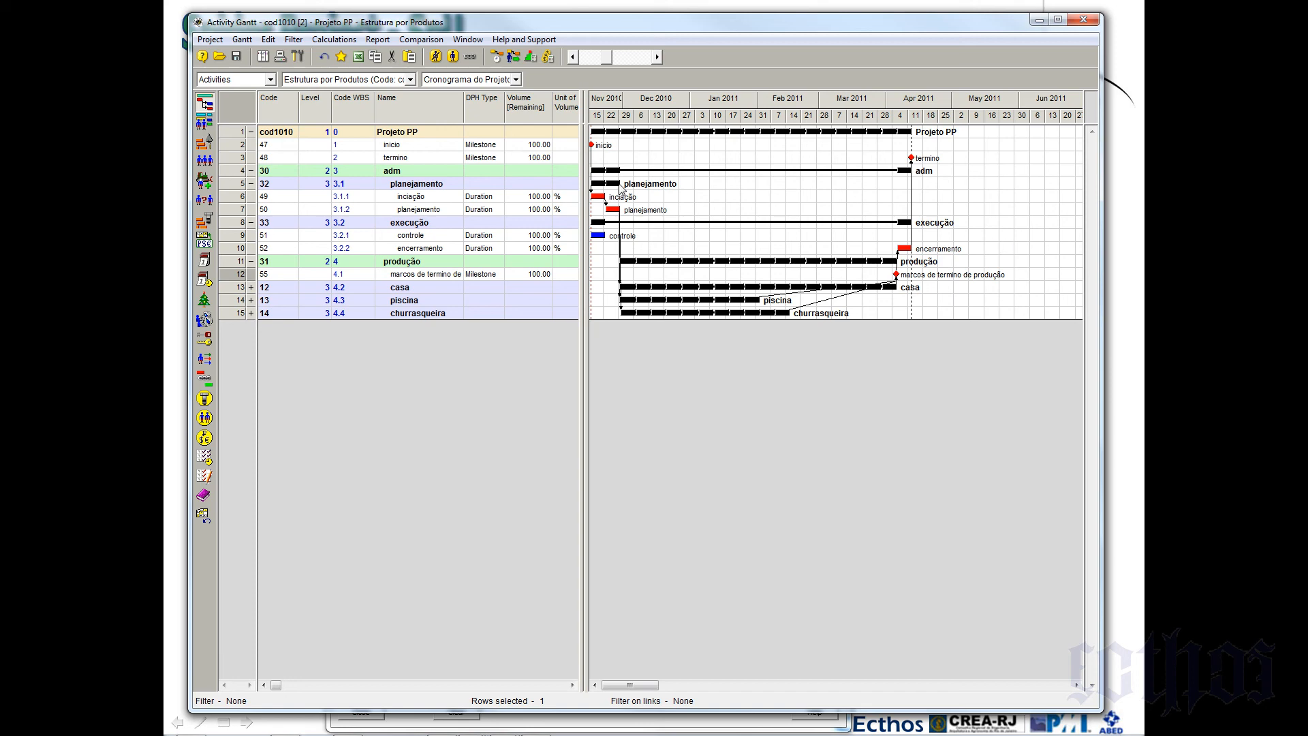
Expand the churrasqueira, piscina and casa phases and show the whole project structure down to the Activities level
{"action": "left_click", "coordinate": [251, 312]}
{"action": "left_click", "coordinate": [251, 299]}
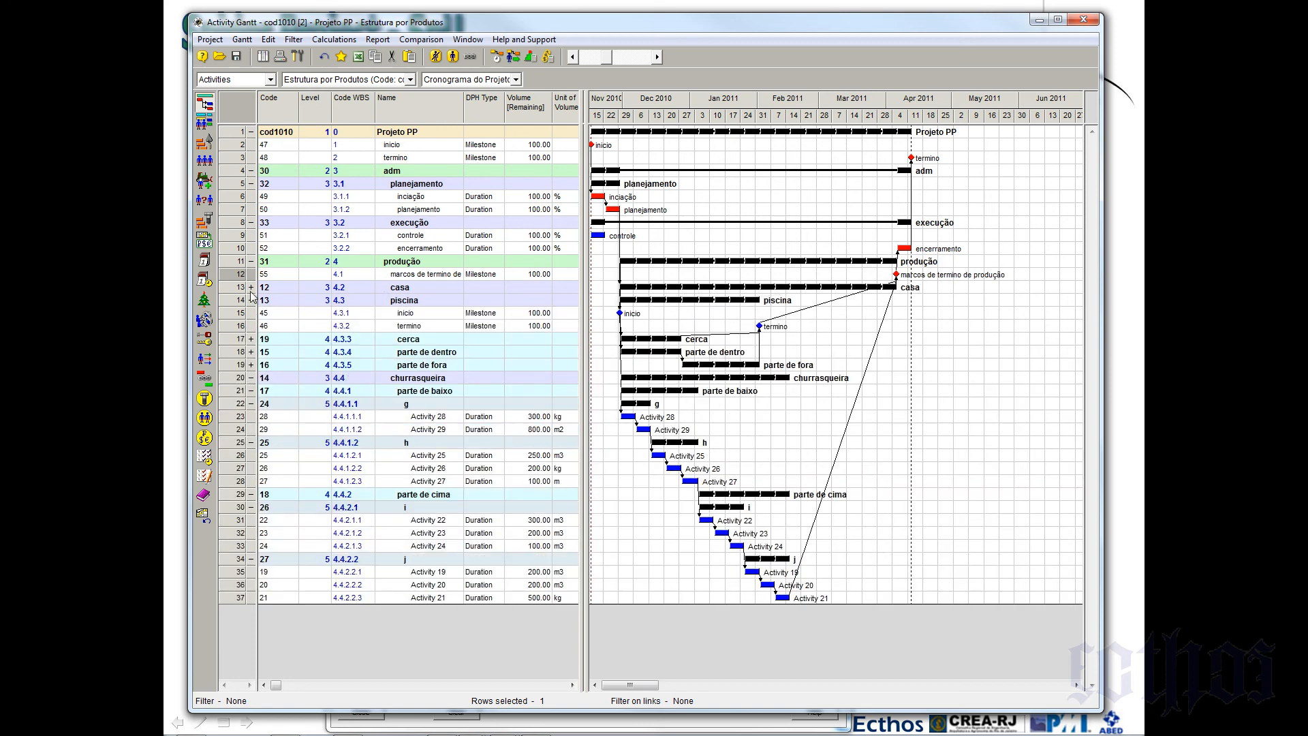
{"action": "left_click", "coordinate": [251, 287]}
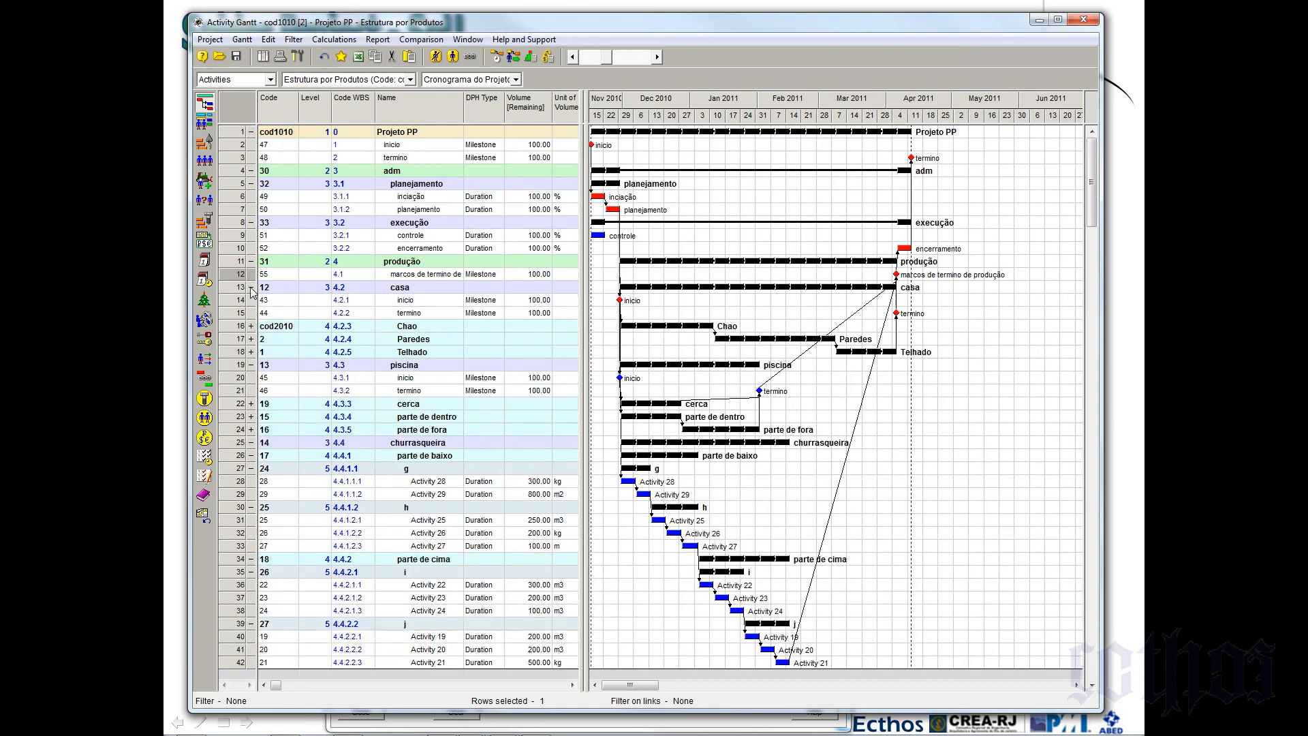
{"action": "left_click", "coordinate": [270, 79]}
{"action": "left_click", "coordinate": [247, 198]}
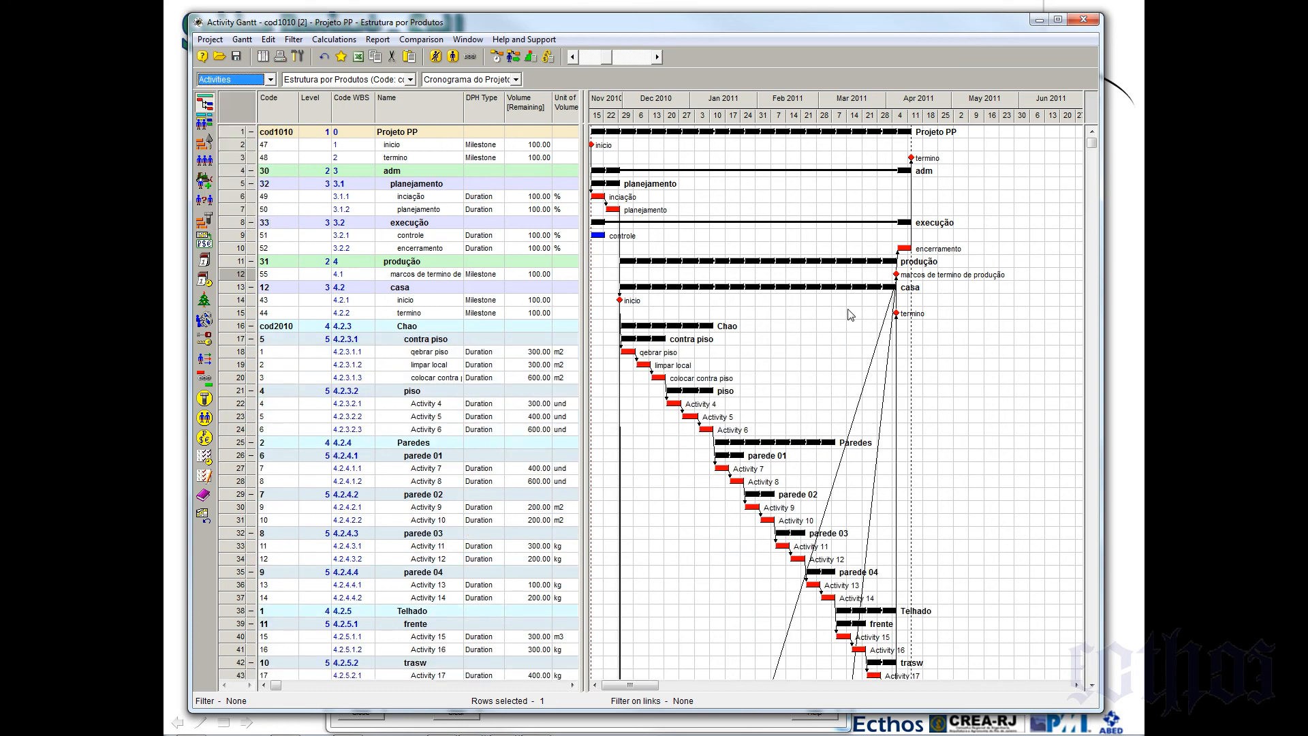
{"action": "left_click", "coordinate": [433, 328]}
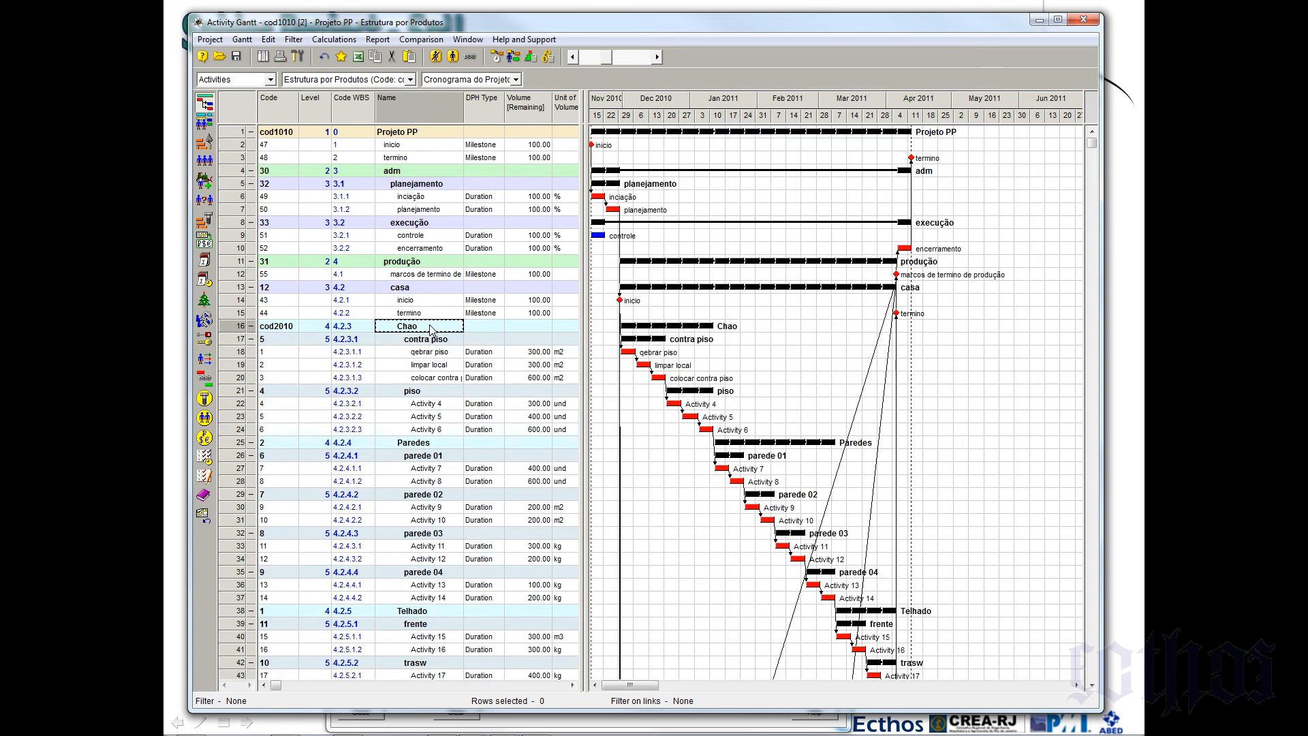
{"action": "left_click", "coordinate": [435, 290]}
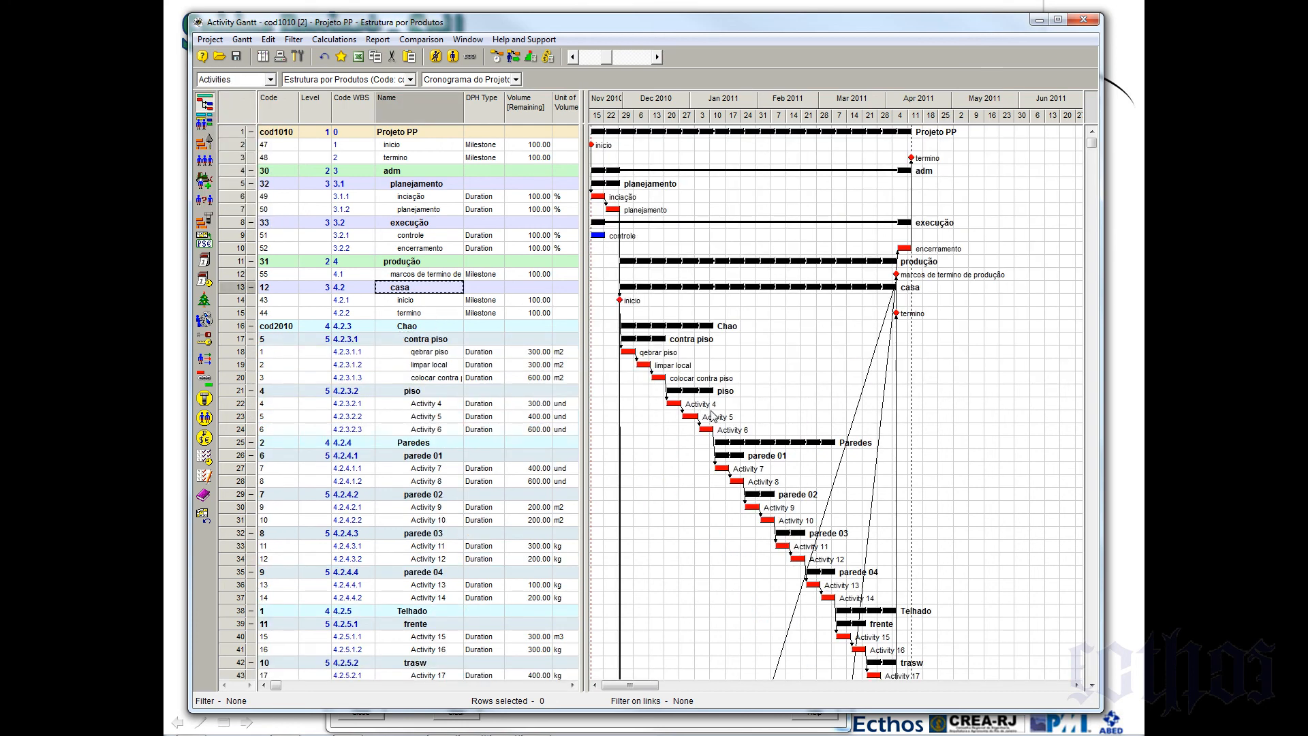
{"action": "left_click", "coordinate": [491, 238]}
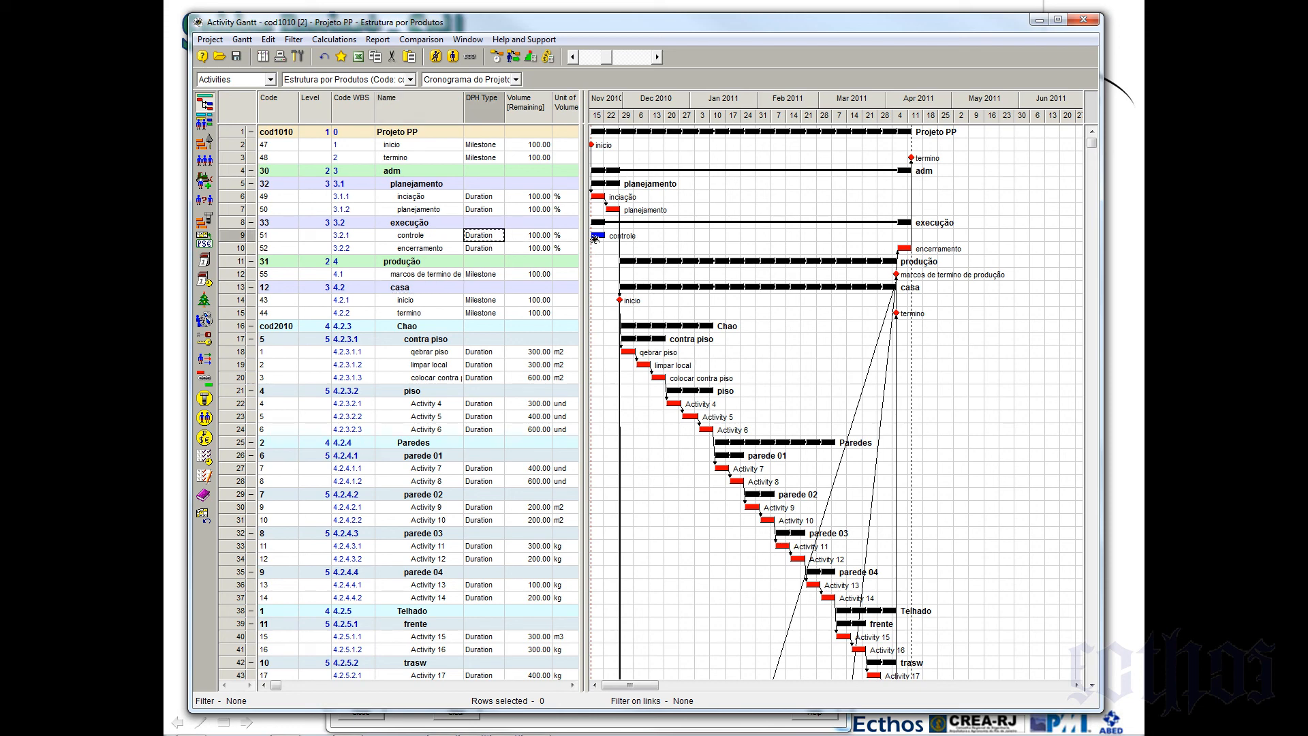
Filter the Gantt by Activities without Predecessors Only and check the inicio and controle rows
{"action": "left_click", "coordinate": [293, 41]}
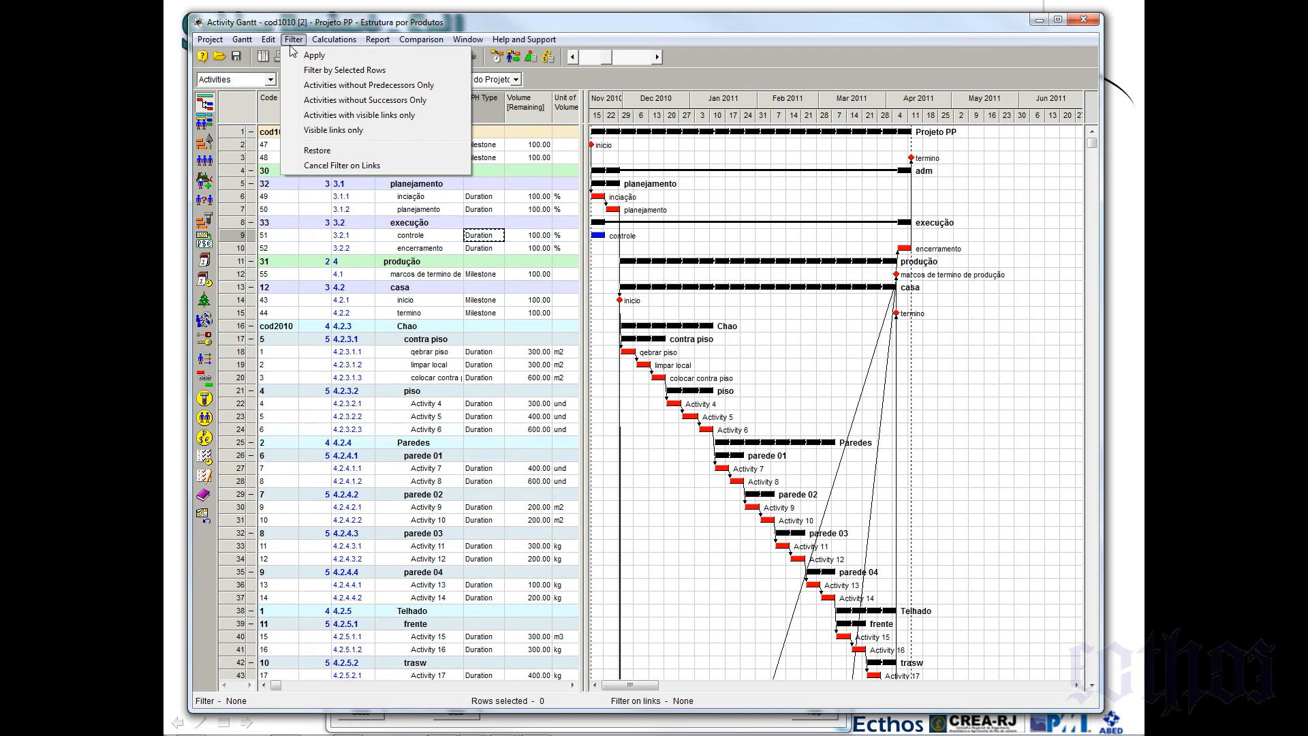
{"action": "left_click", "coordinate": [310, 86]}
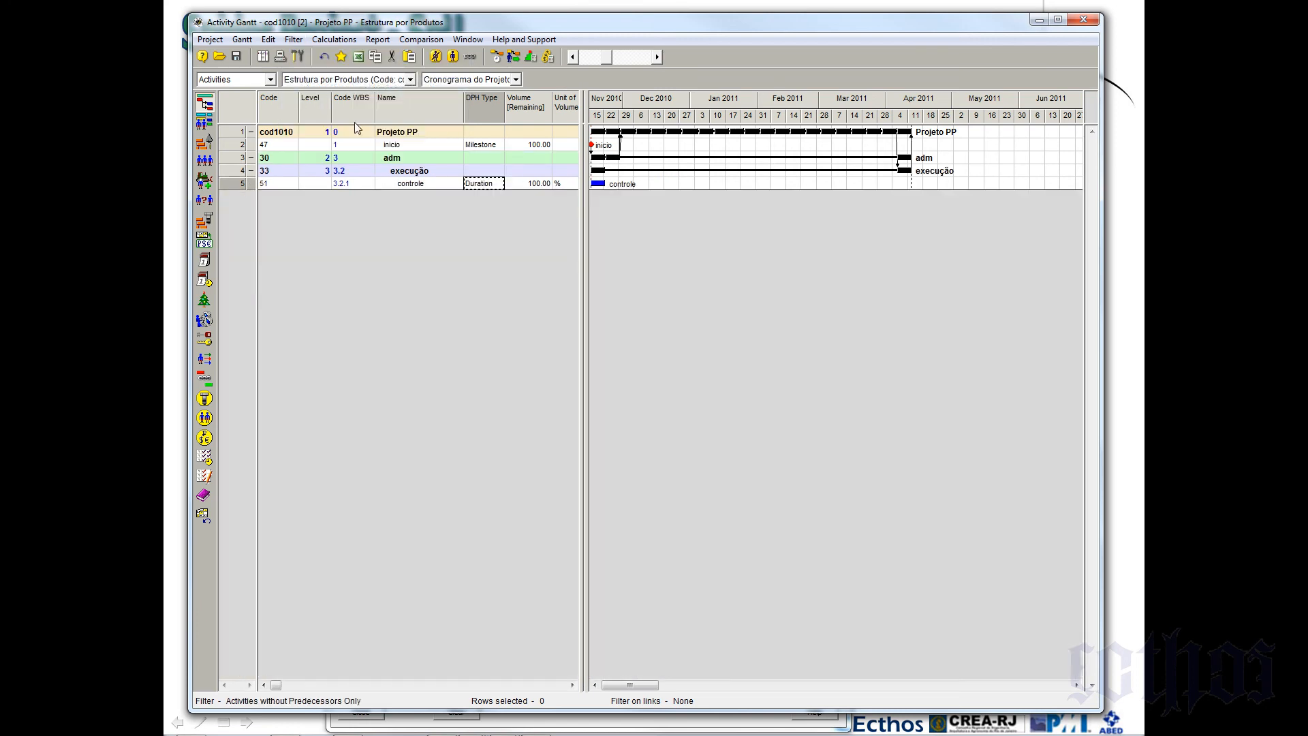
{"action": "left_click", "coordinate": [404, 149]}
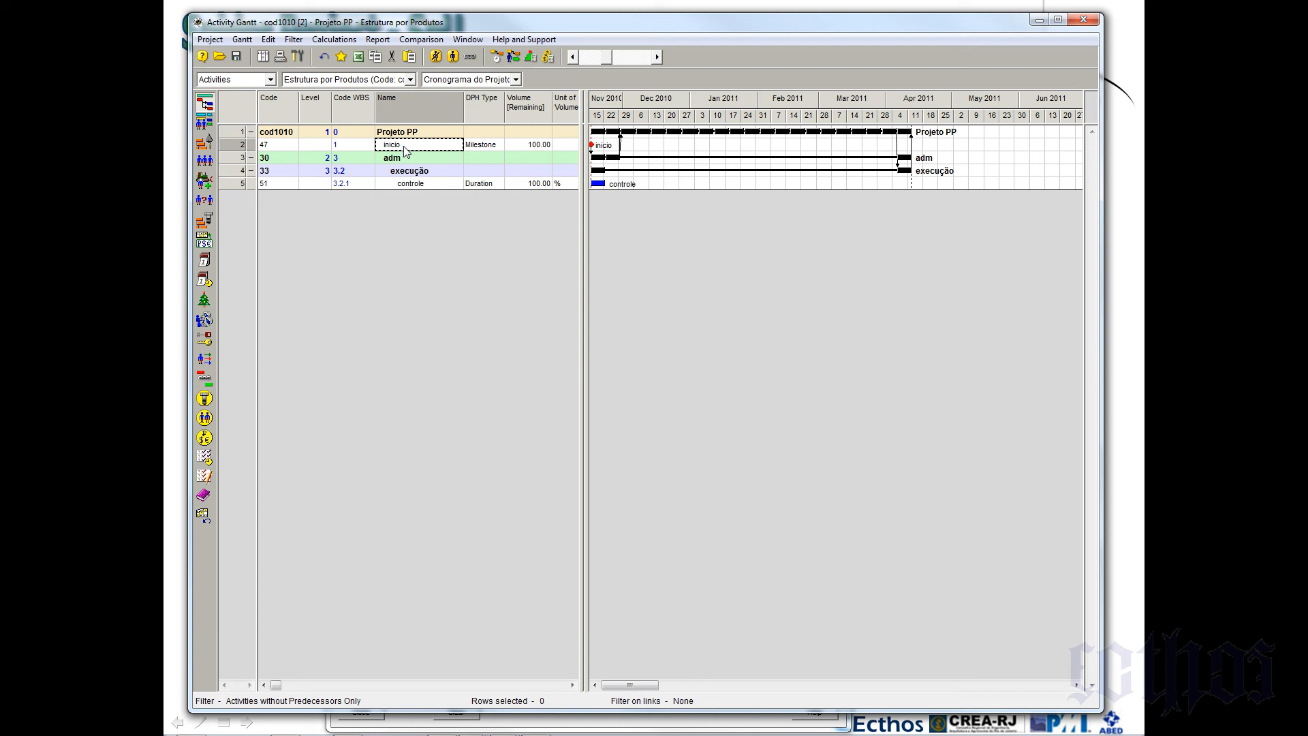
{"action": "left_click", "coordinate": [413, 184]}
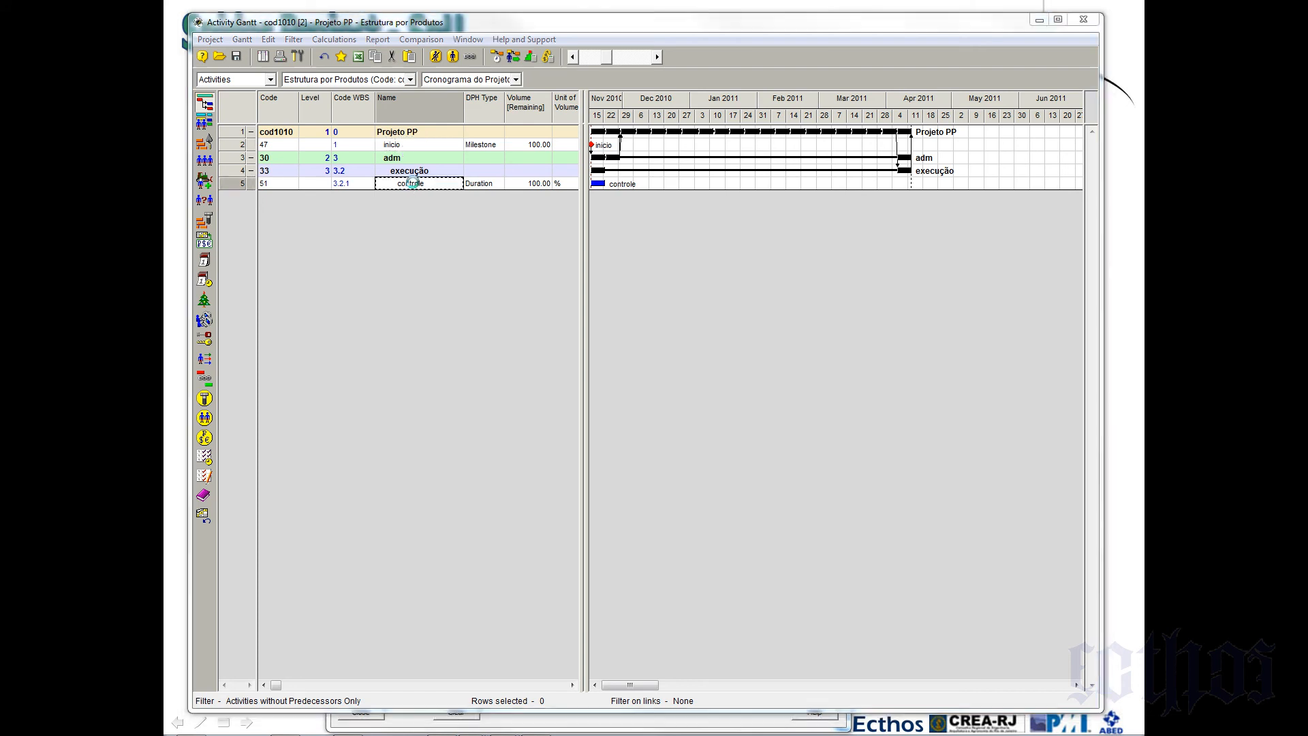
Filter the Gantt by Activities without Successors Only and check the termino and controle rows
{"action": "left_click", "coordinate": [308, 41]}
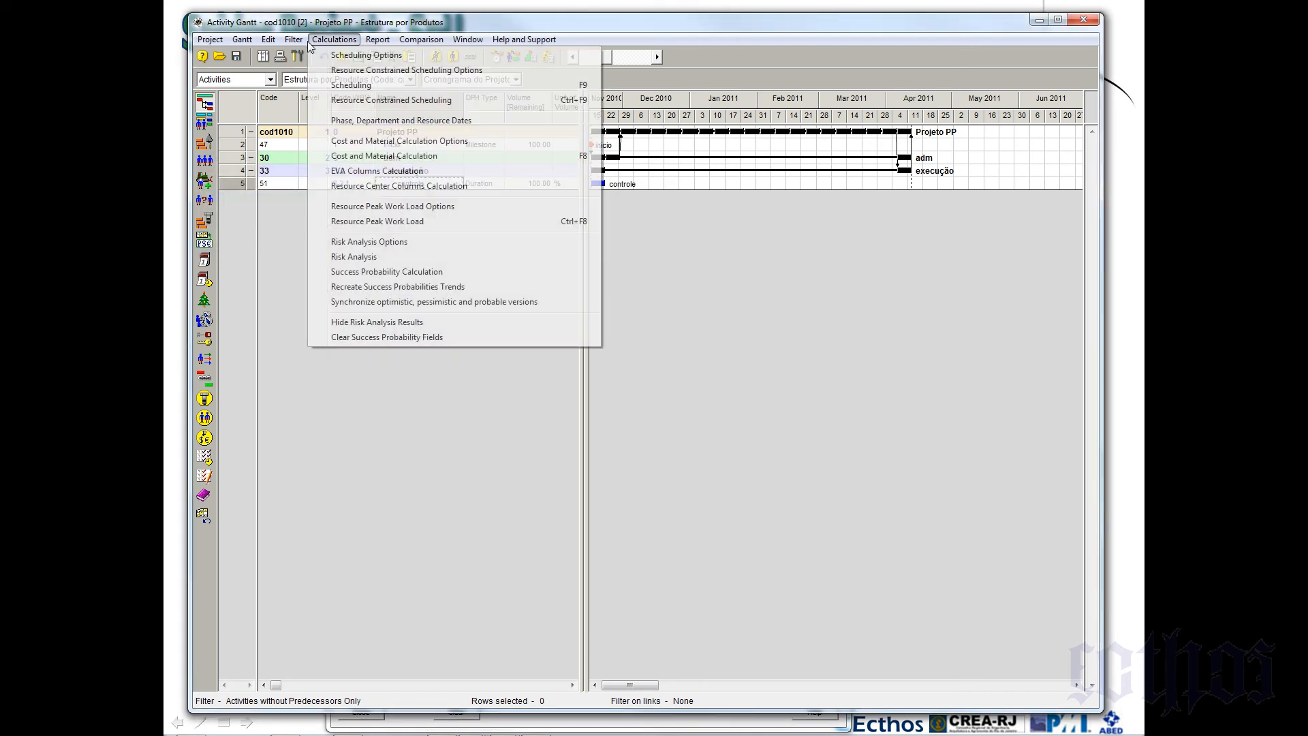
{"action": "mouse_move", "coordinate": [302, 42]}
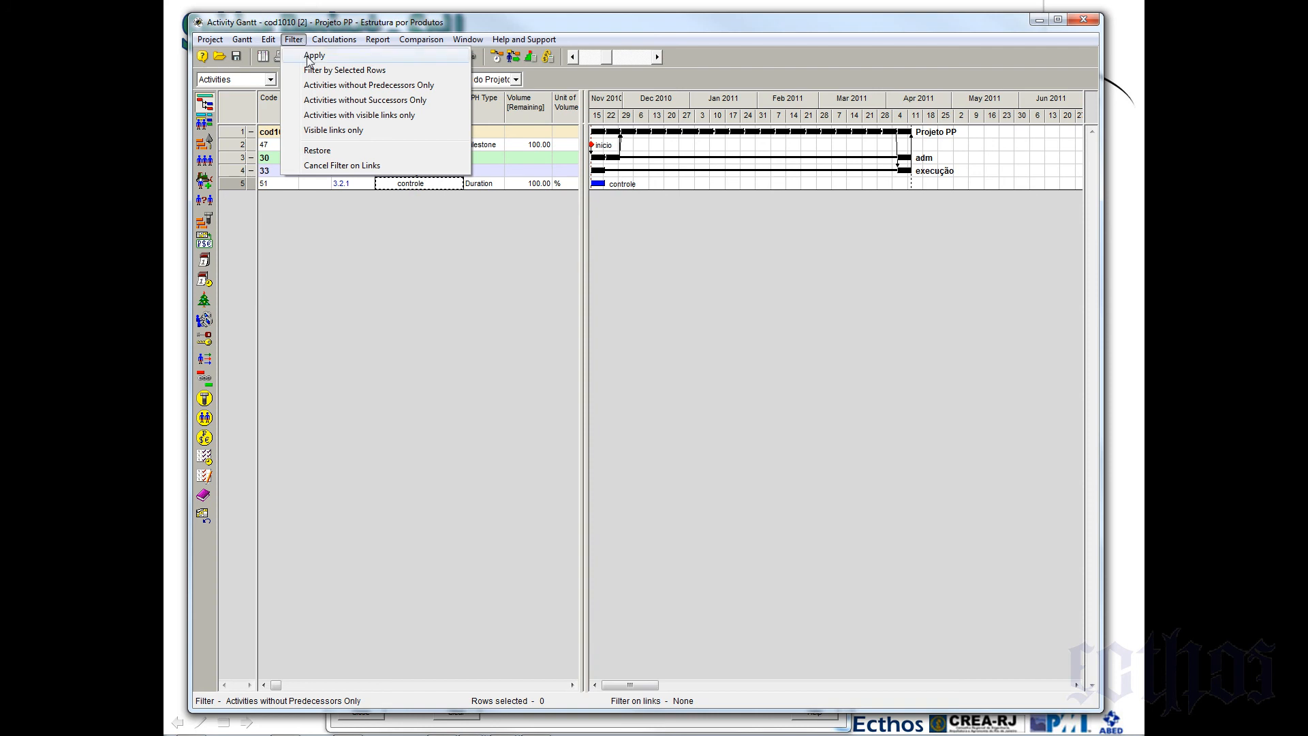
{"action": "left_click", "coordinate": [326, 101]}
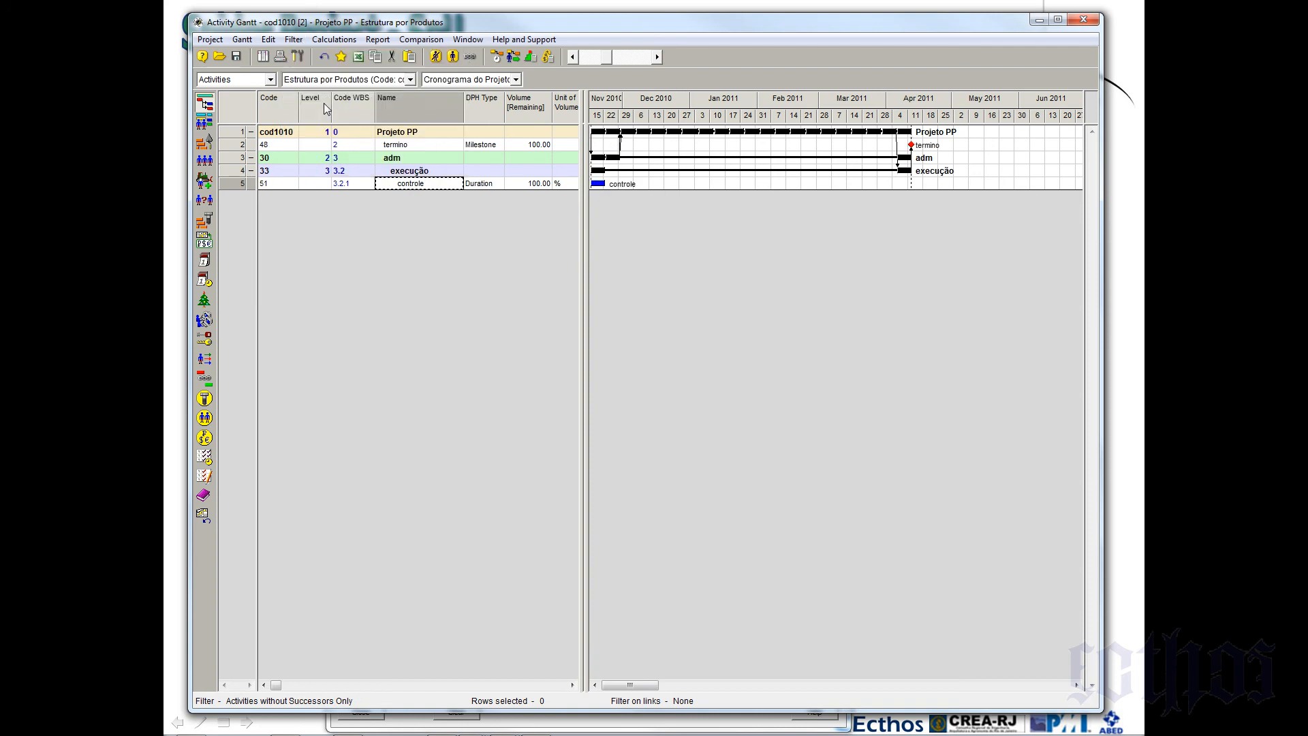
{"action": "left_click", "coordinate": [389, 145]}
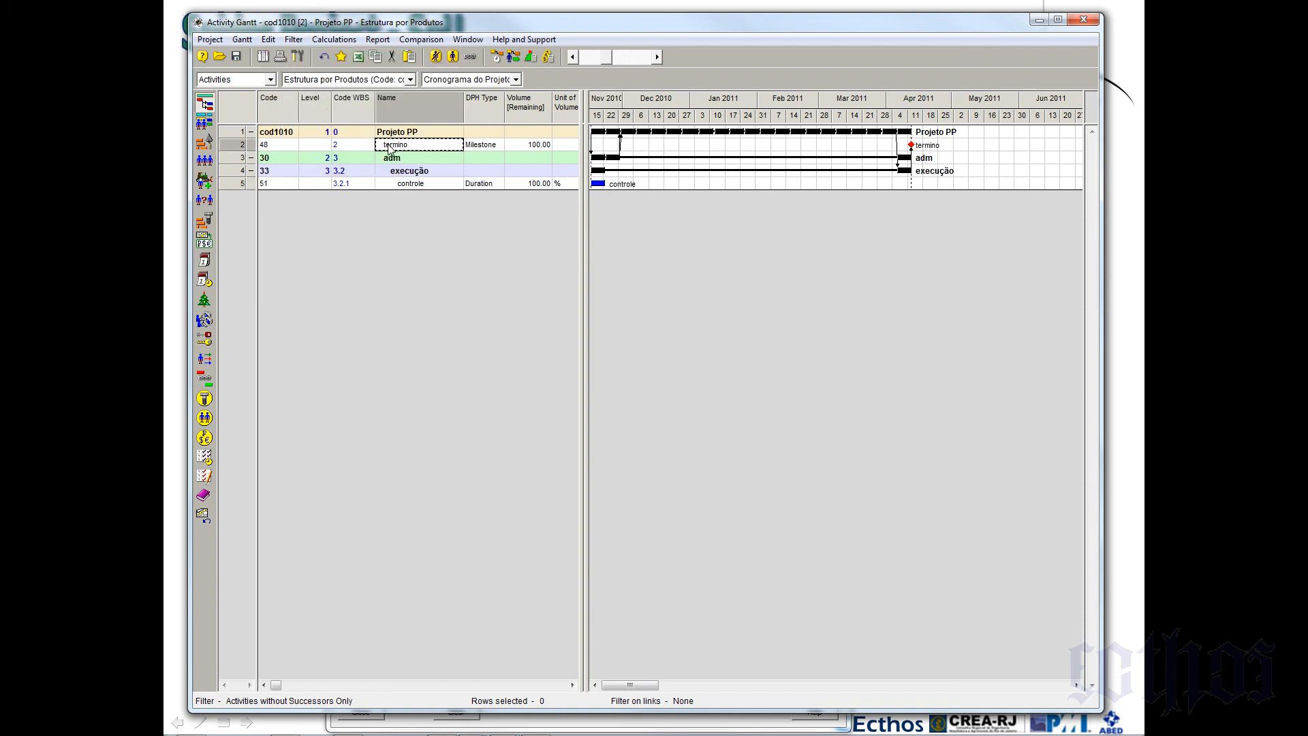
{"action": "left_click", "coordinate": [406, 184]}
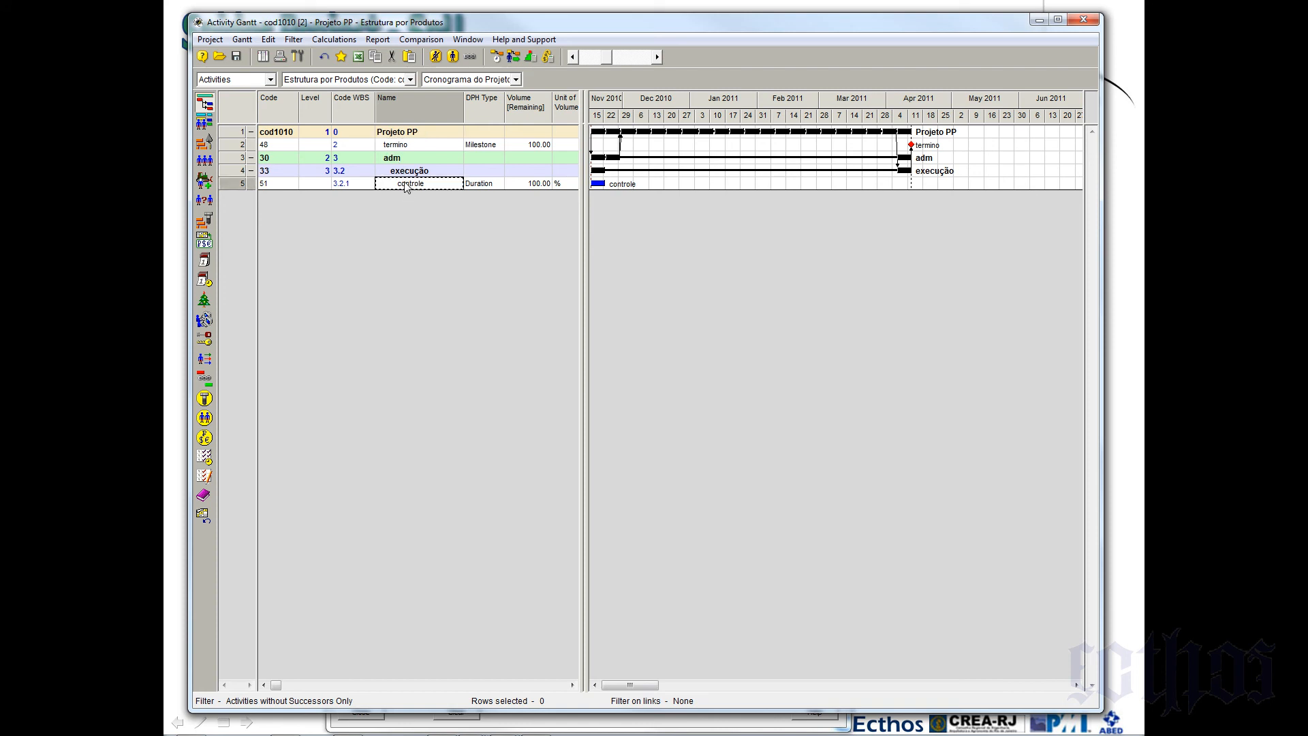
Remove the activity filter to restore the full project list
{"action": "left_click", "coordinate": [291, 40]}
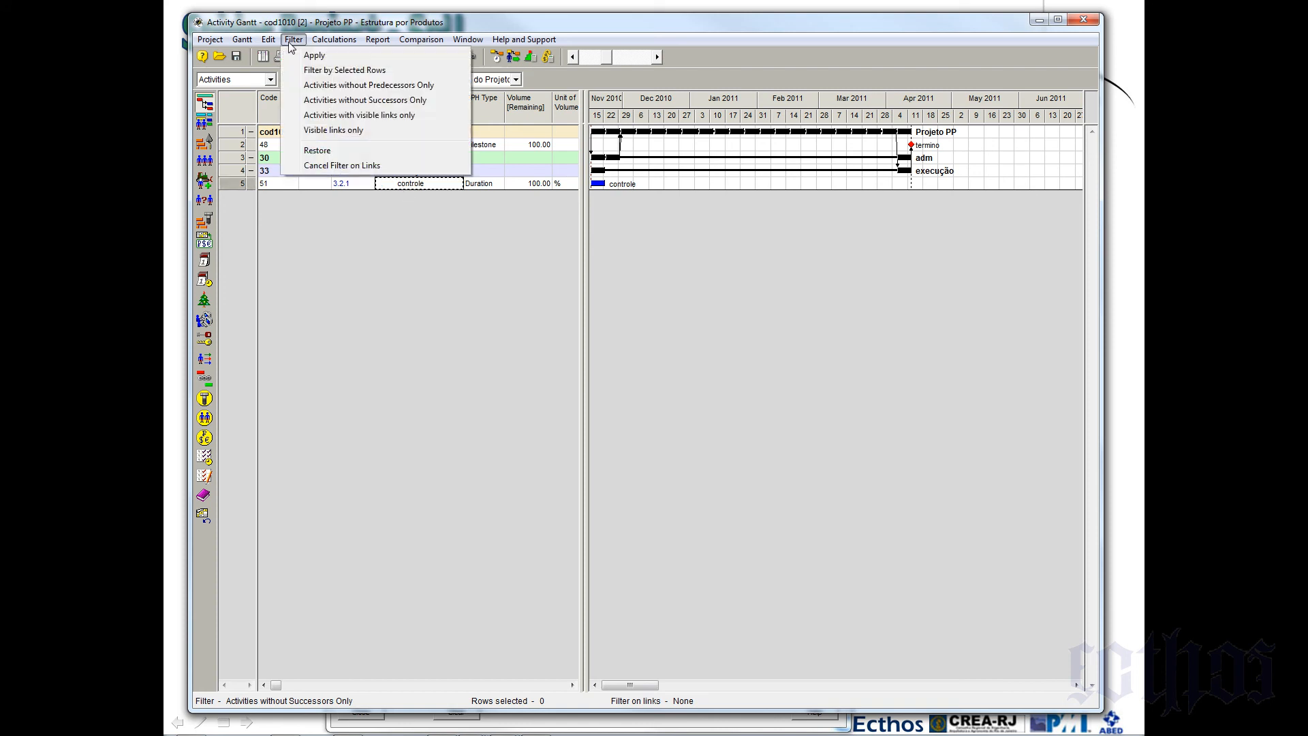
{"action": "left_click", "coordinate": [317, 151]}
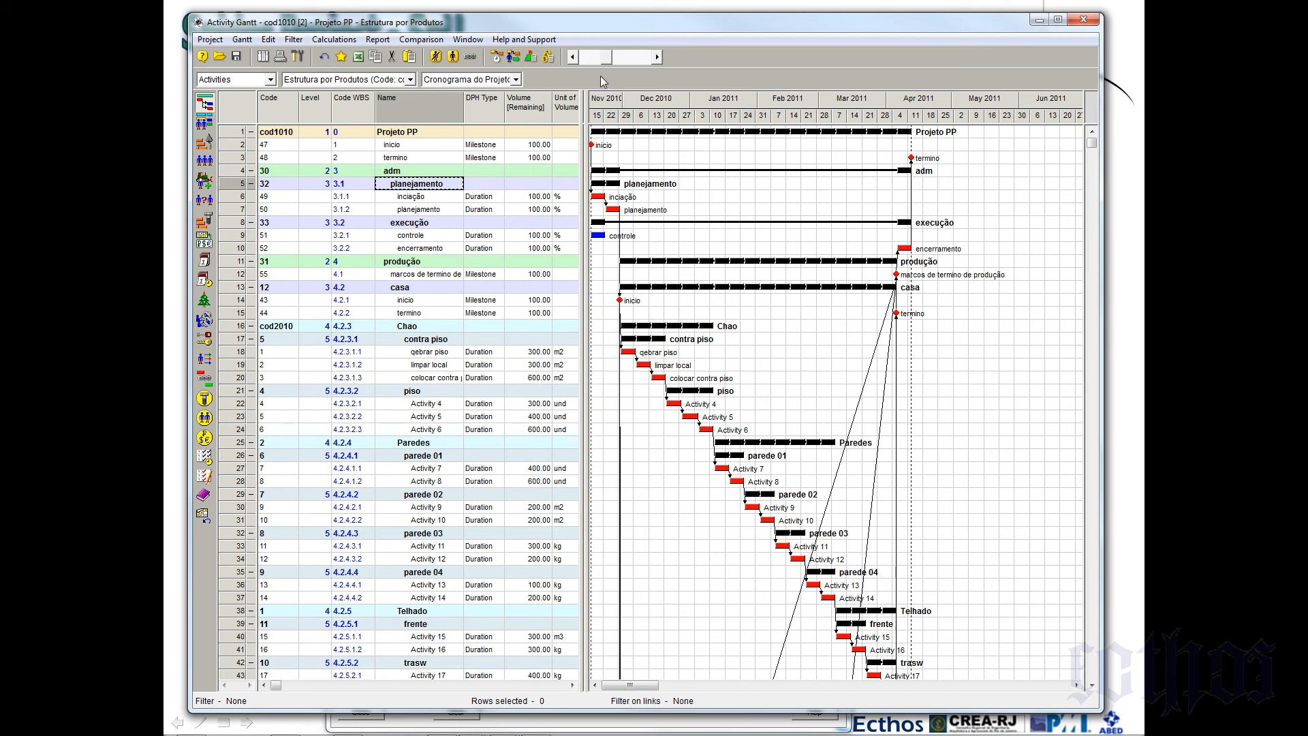
{"action": "left_click", "coordinate": [414, 236]}
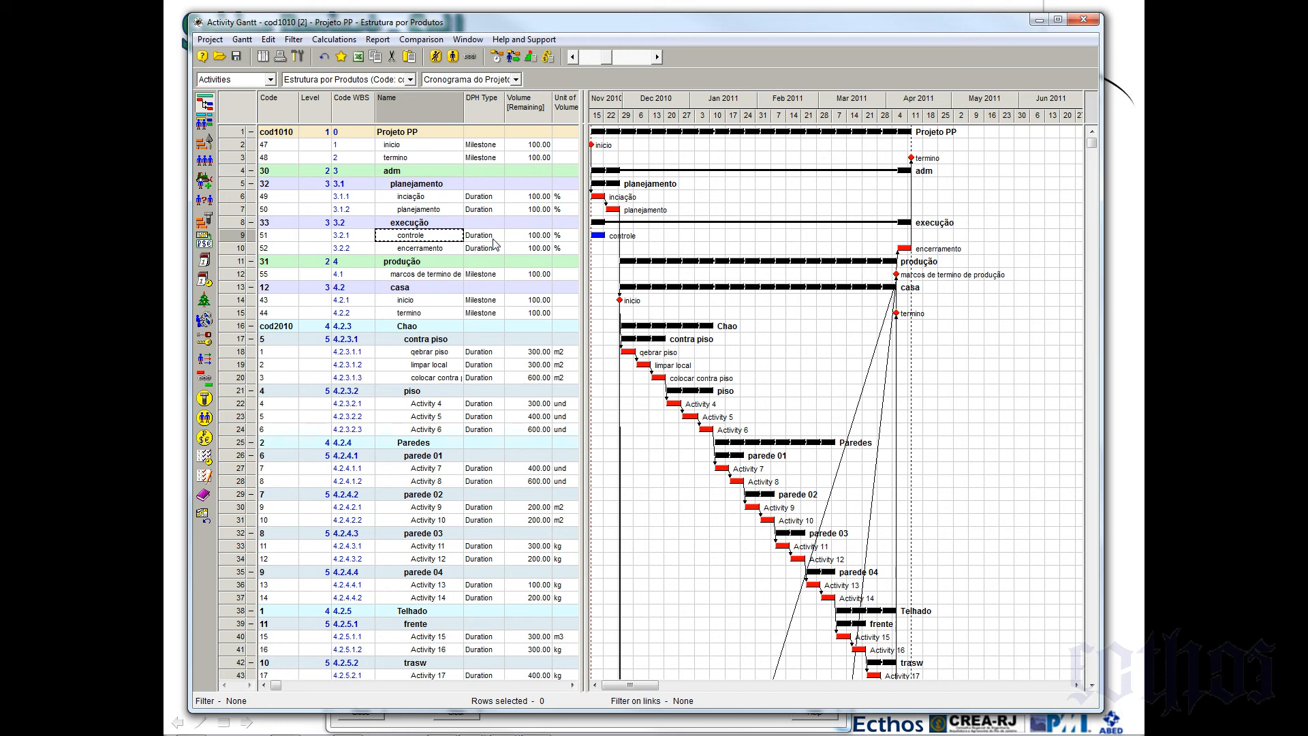
{"action": "left_click", "coordinate": [251, 261]}
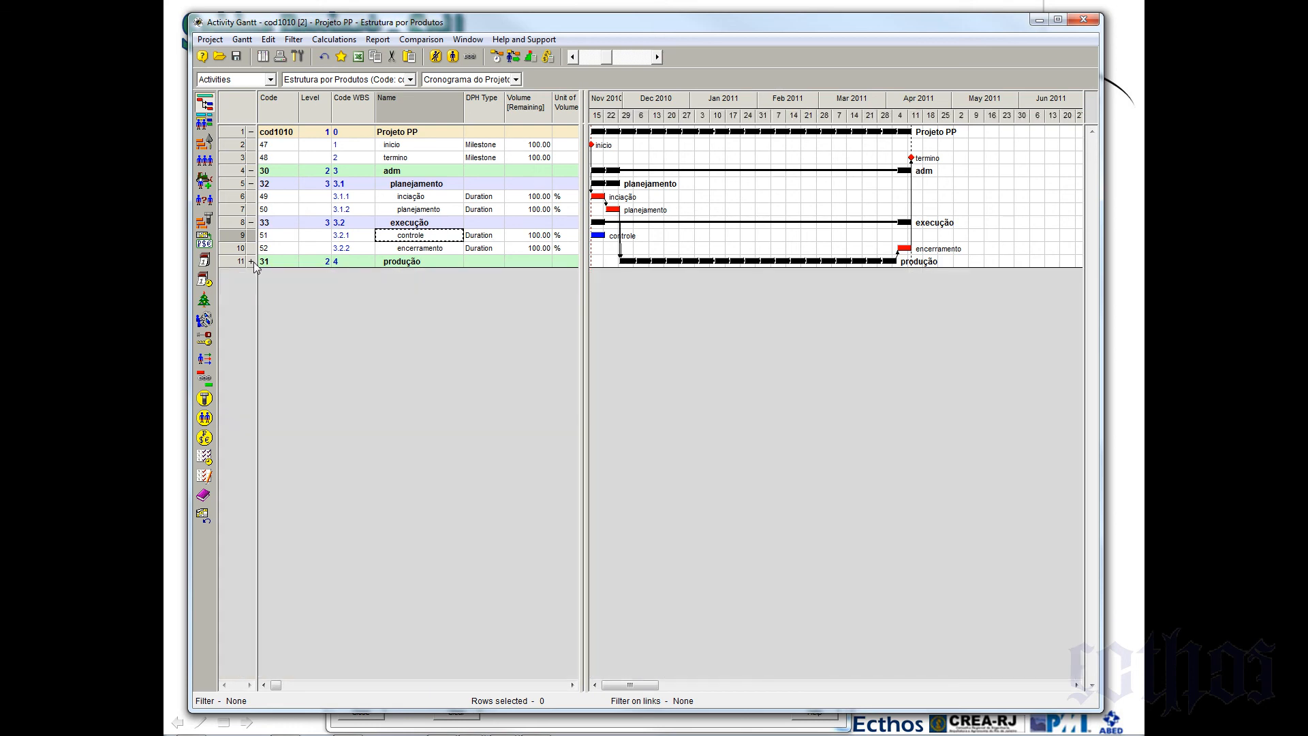
{"action": "left_click", "coordinate": [251, 261]}
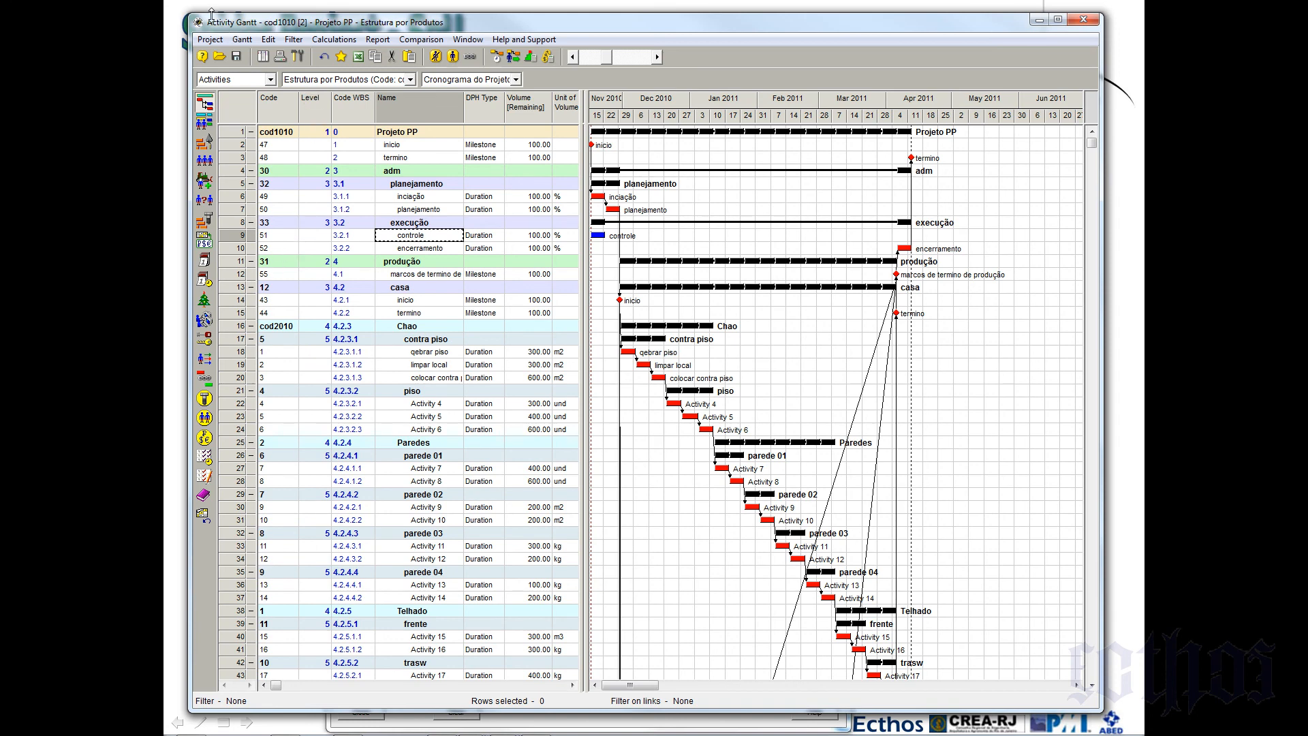
Shrink the Activity Gantt window out of the way, then open the project's Activity Network diagram in an enlarged window
{"action": "left_click_drag", "start_coordinate": [192, 13], "coordinate": [687, 470]}
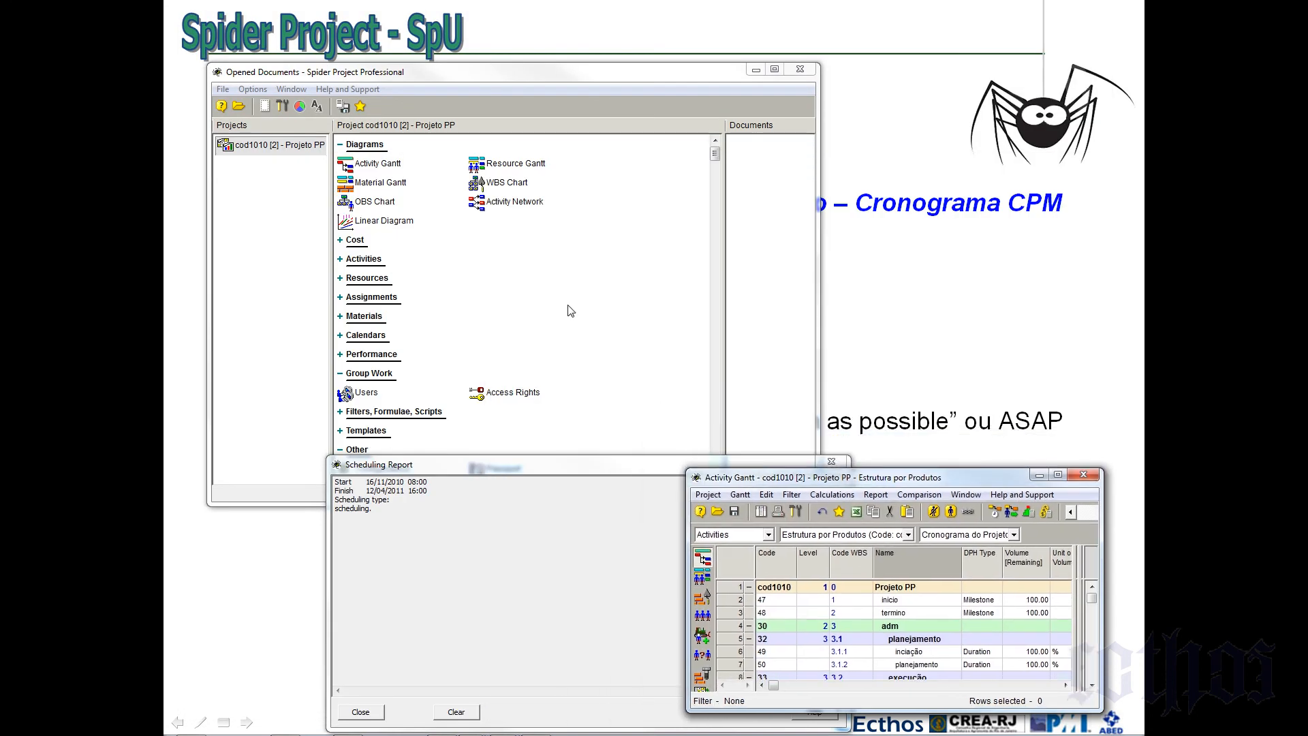
{"action": "left_click", "coordinate": [513, 204]}
{"action": "right_click", "coordinate": [513, 204]}
{"action": "left_click", "coordinate": [534, 215]}
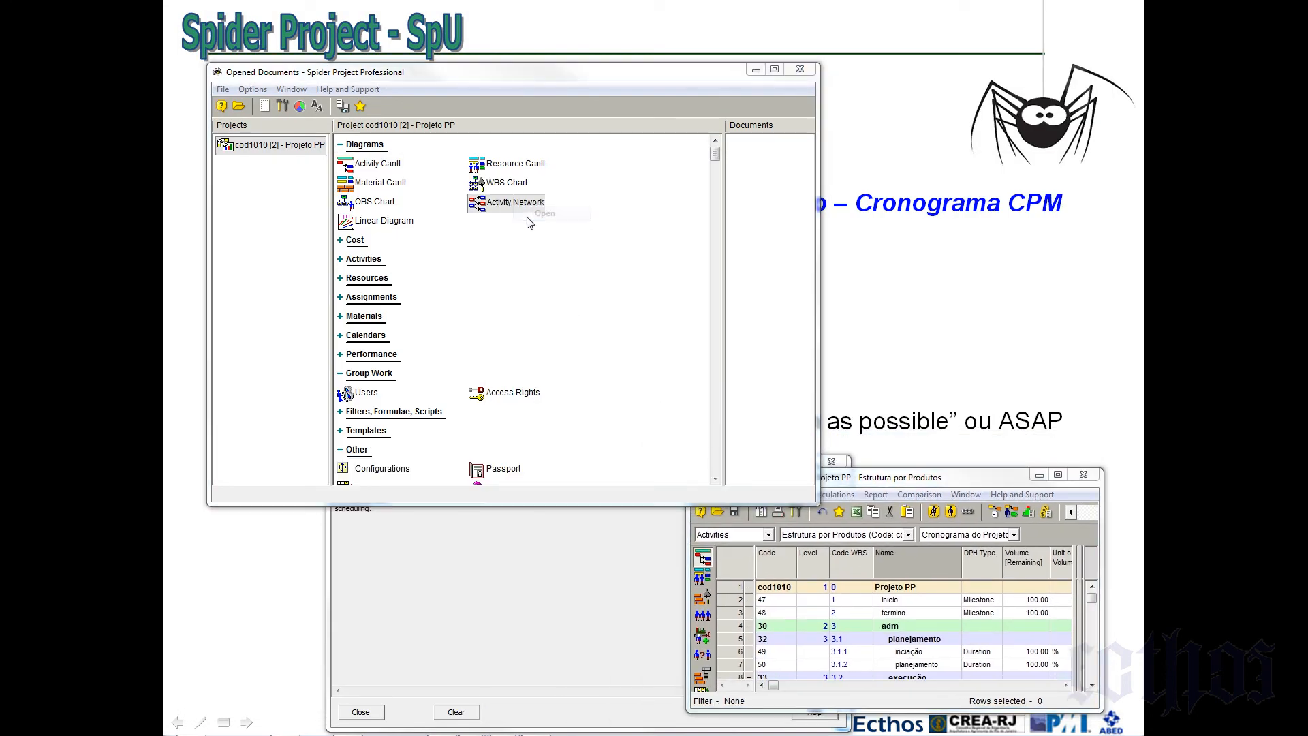
{"action": "left_click_drag", "start_coordinate": [1, 187], "coordinate": [857, 35]}
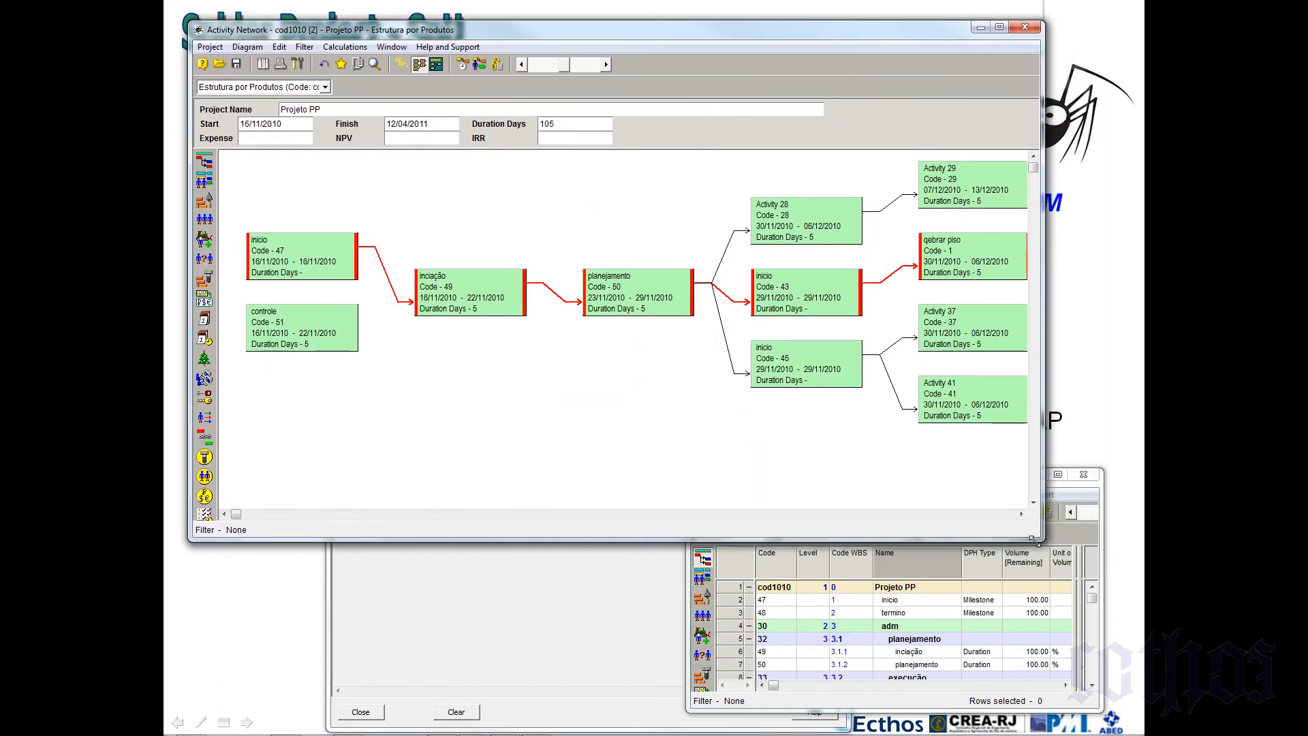
{"action": "left_click_drag", "start_coordinate": [1041, 540], "coordinate": [1120, 643]}
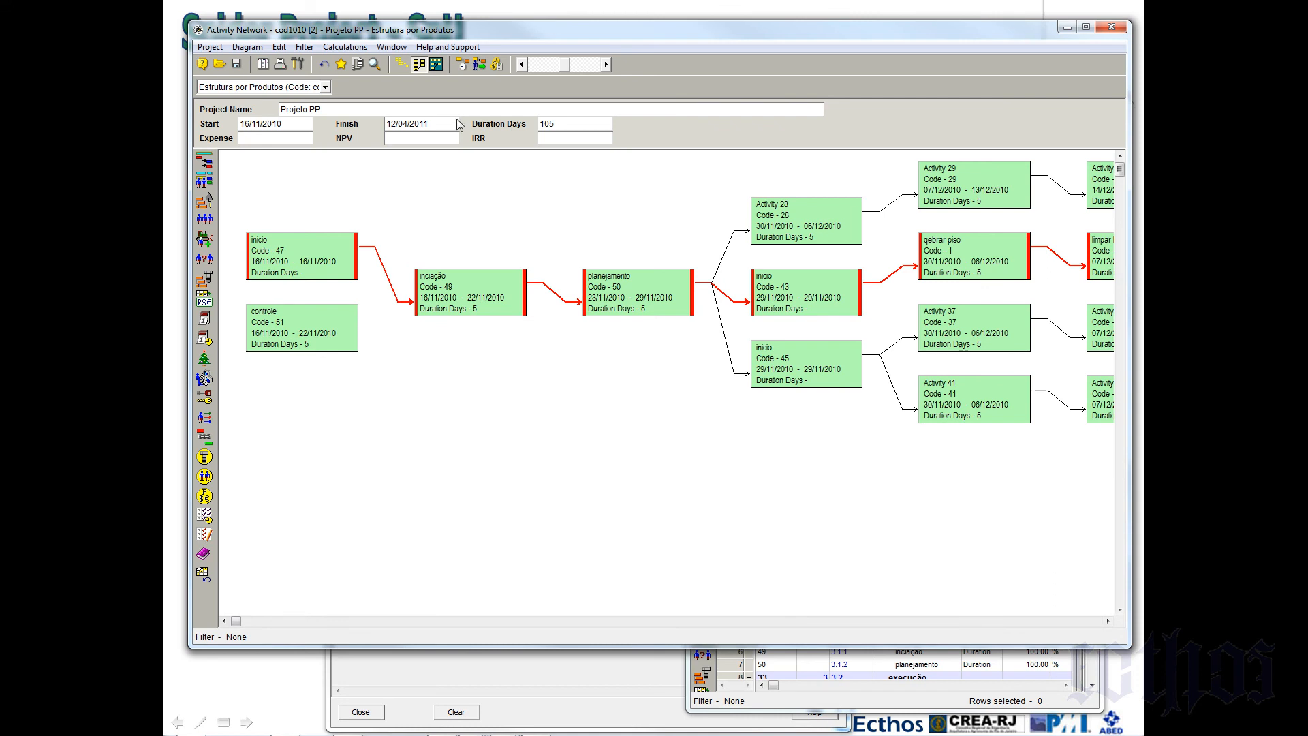
Zoom out the activity network and compare the layout disposed by WBS with the compact activities-only layout
{"action": "left_click_drag", "start_coordinate": [563, 64], "coordinate": [533, 71]}
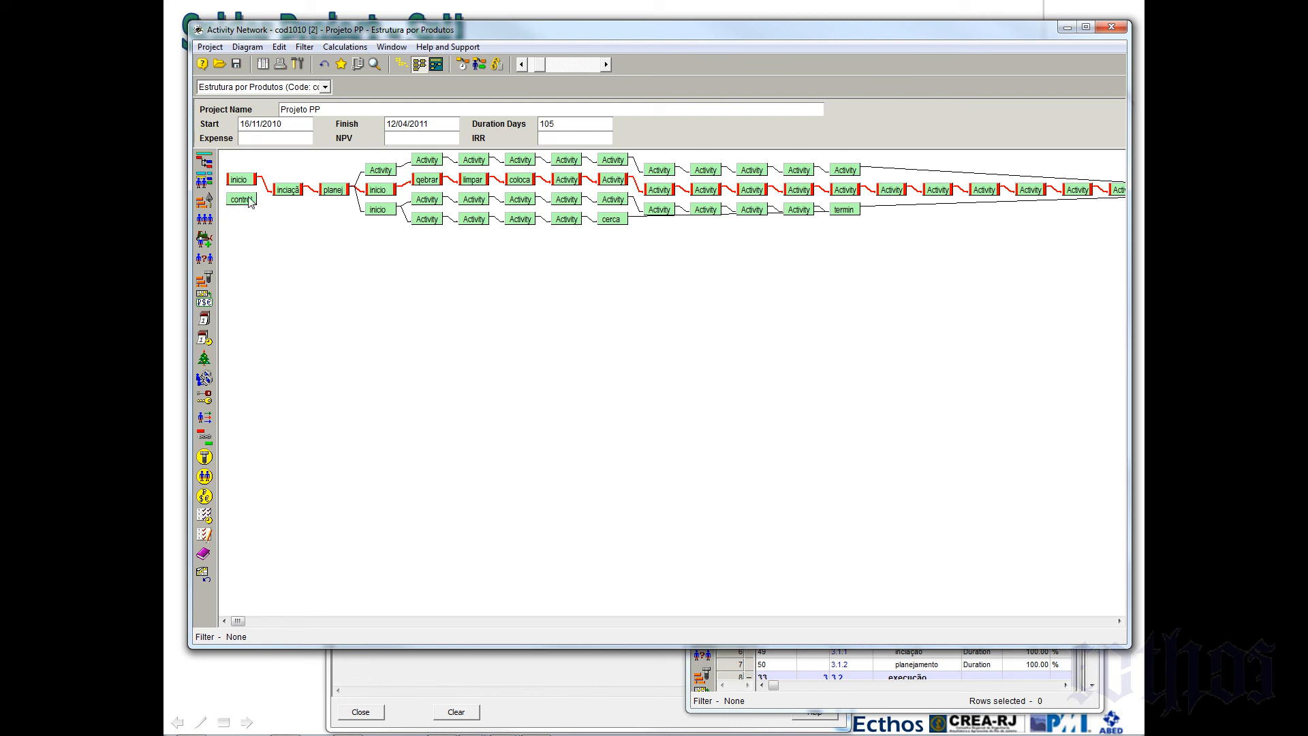
{"action": "left_click_drag", "start_coordinate": [250, 197], "coordinate": [667, 523]}
{"action": "left_click", "coordinate": [400, 66]}
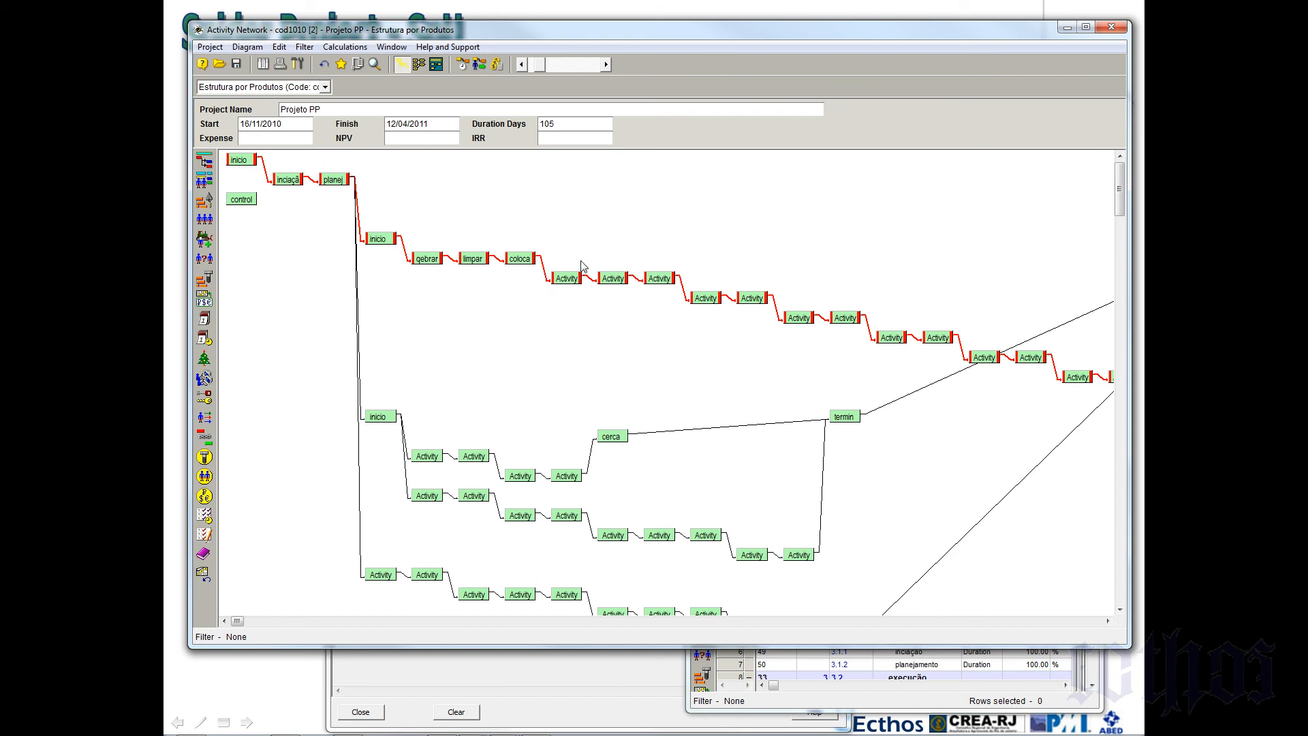
{"action": "left_click", "coordinate": [420, 64]}
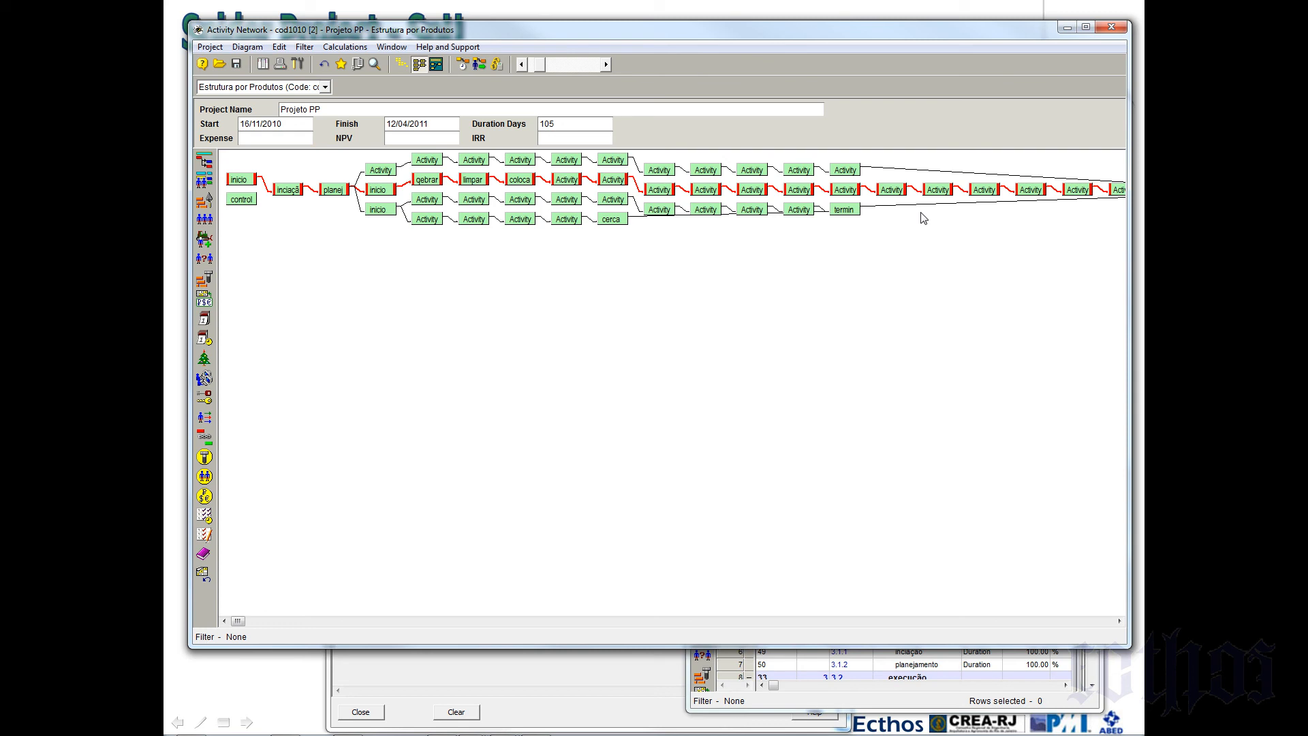
Show the WBS phases in the network, reposition the Chao and Paredes phase boxes, and view the Chao properties
{"action": "left_click", "coordinate": [437, 64]}
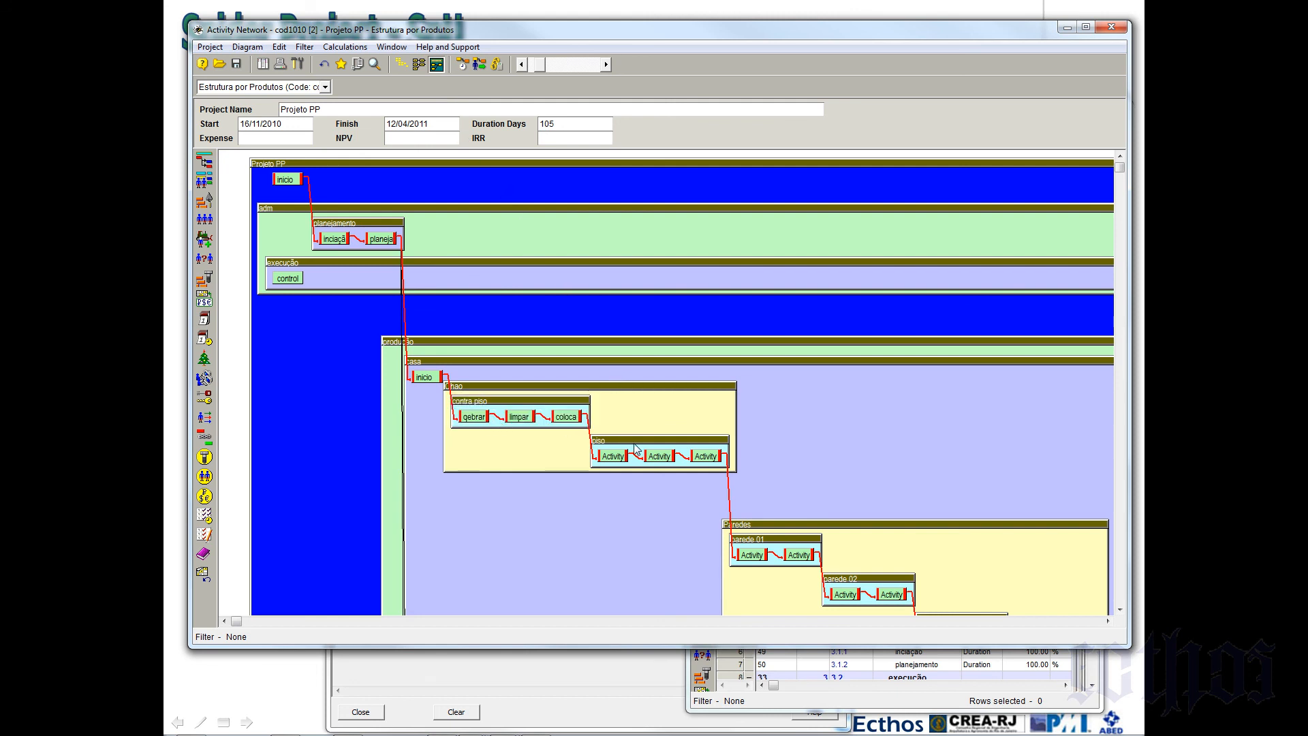
{"action": "left_click_drag", "start_coordinate": [636, 437], "coordinate": [647, 390]}
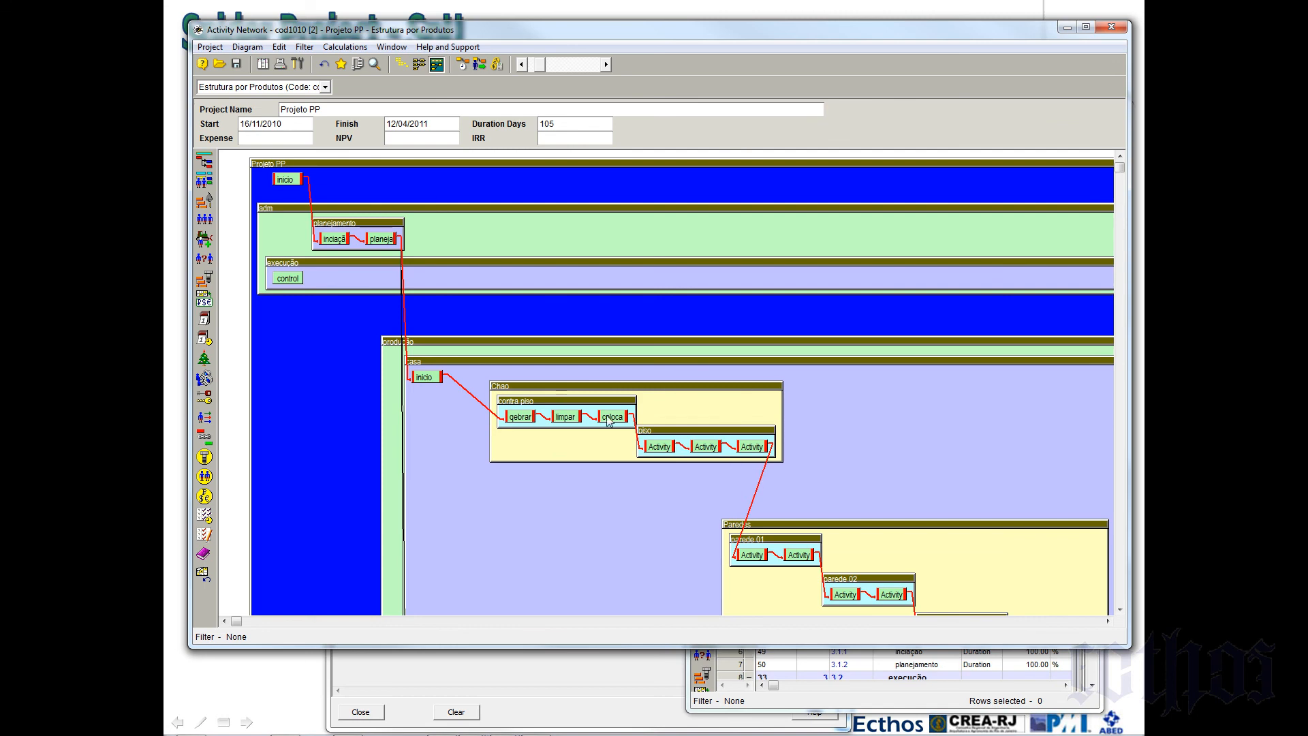
{"action": "double_click", "coordinate": [496, 391]}
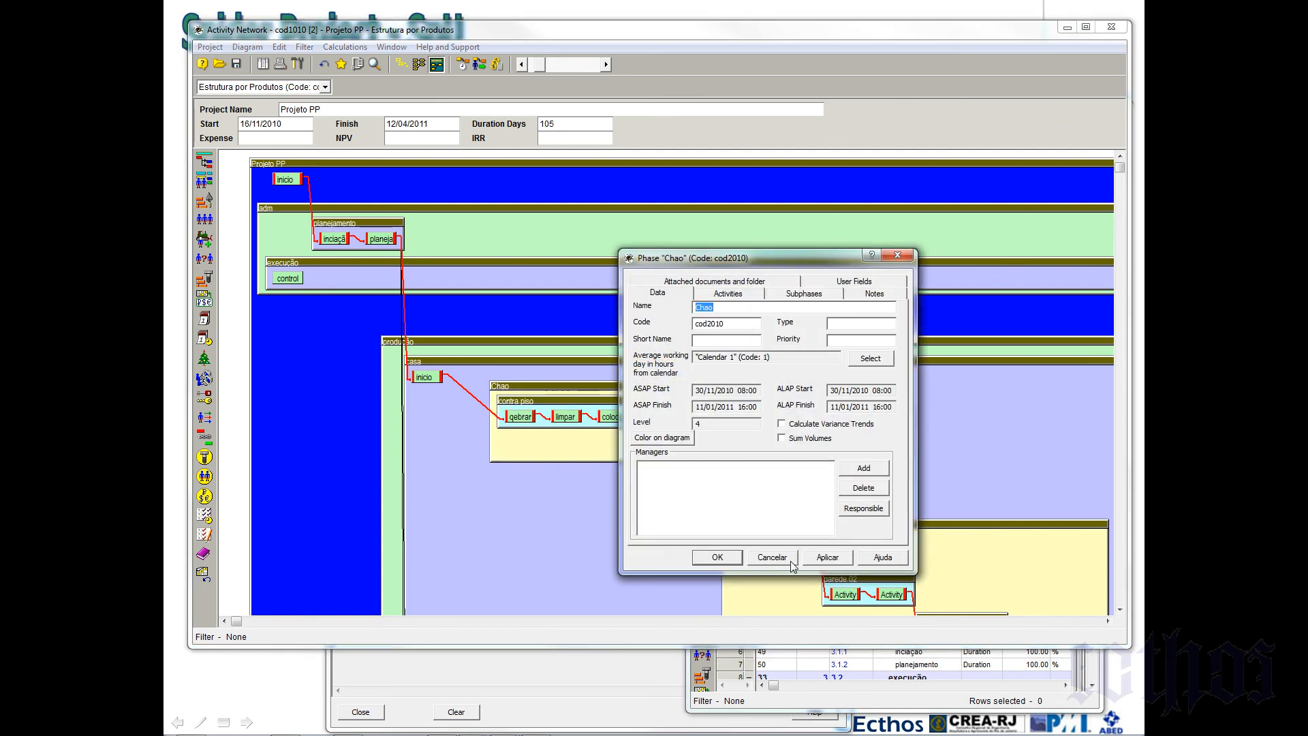
{"action": "left_click", "coordinate": [790, 561]}
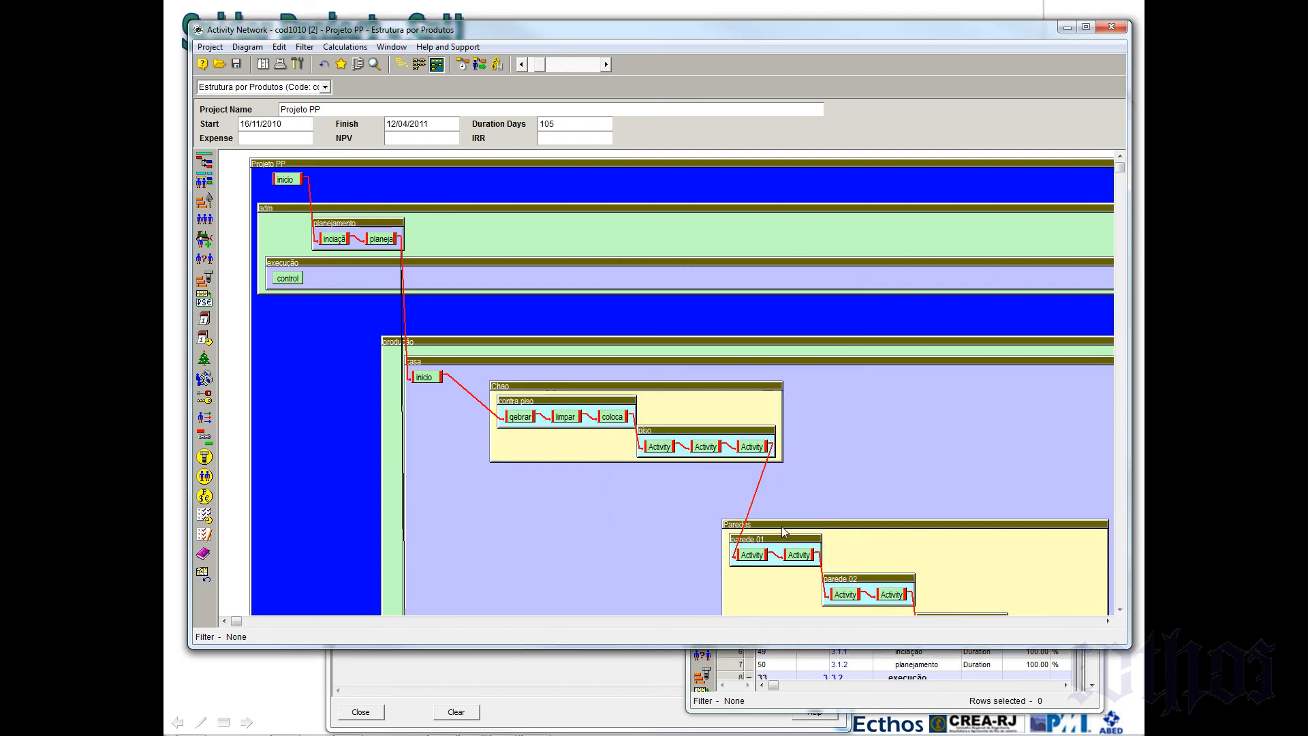
{"action": "left_click_drag", "start_coordinate": [784, 532], "coordinate": [737, 494]}
{"action": "scroll", "coordinate": [747, 506], "scroll_direction": "down", "scroll_amount": 2}
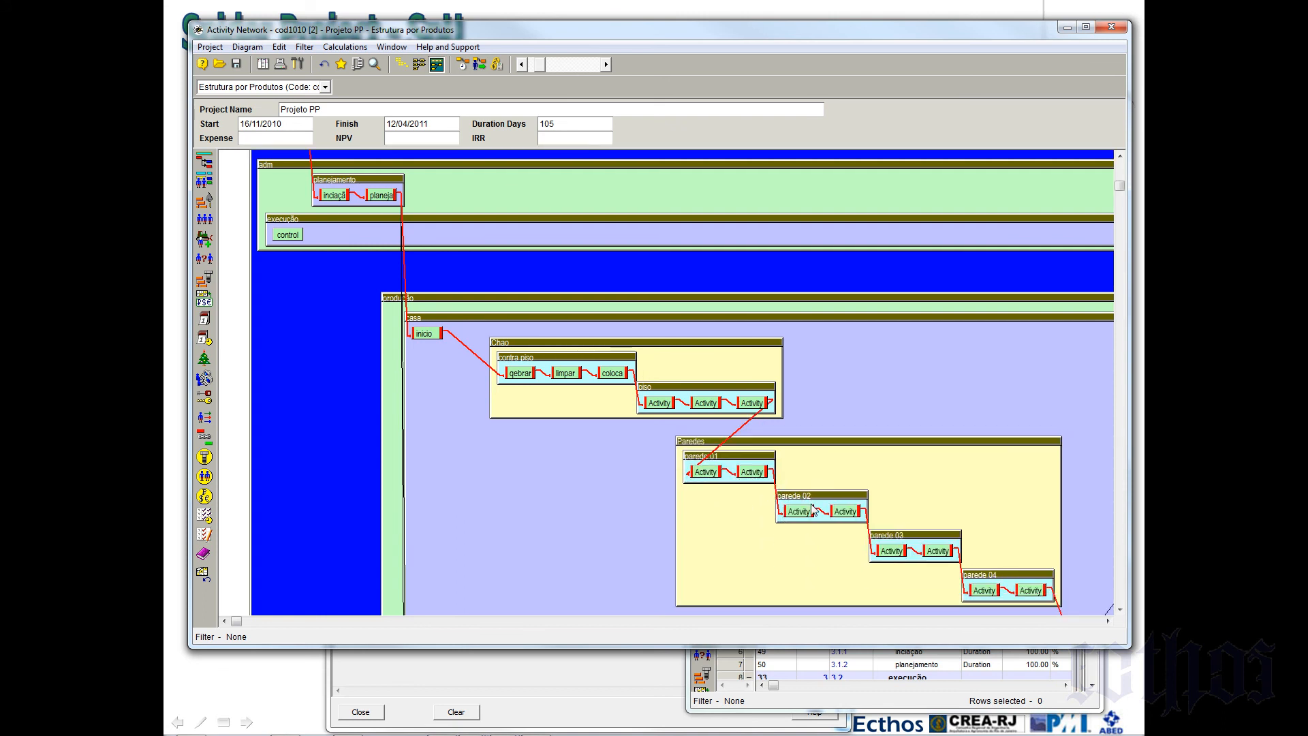
Follow the critical path through the casa phase up to Telhado and the final milestones, and collapse the casa phase
{"action": "left_click", "coordinate": [1107, 621]}
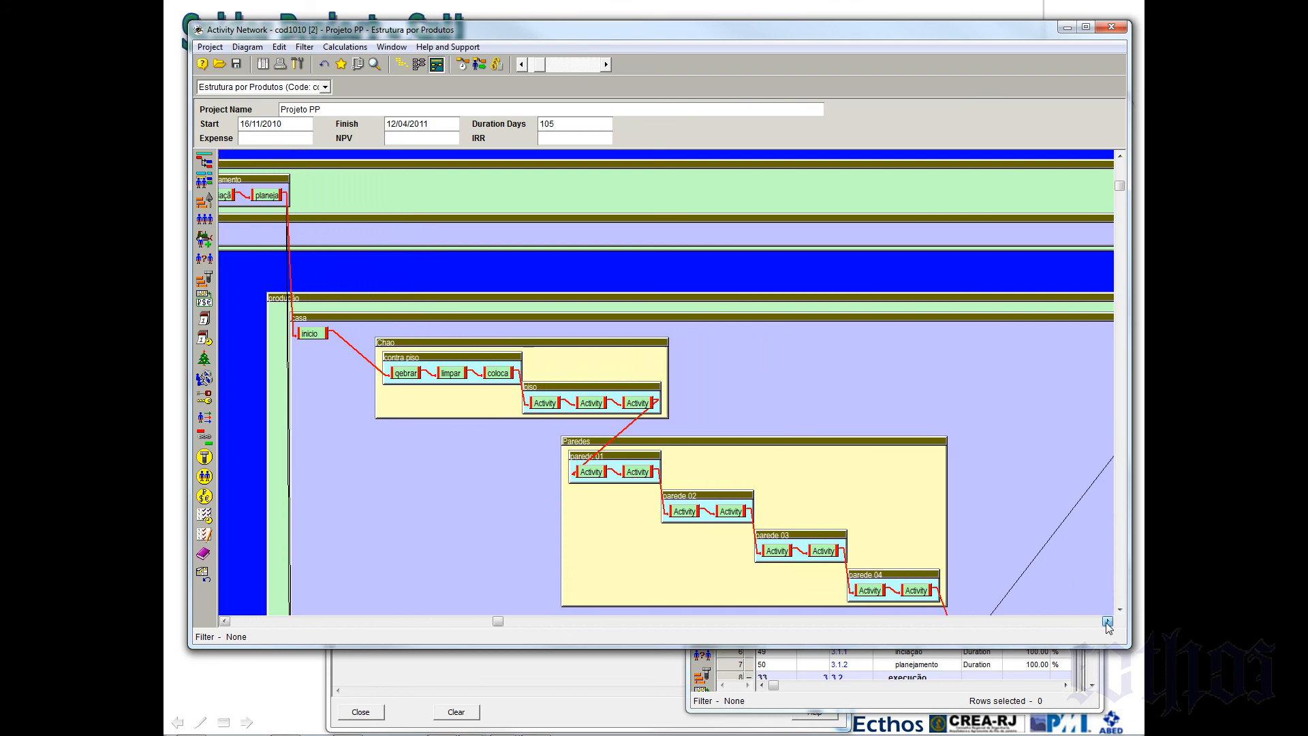
{"action": "scroll", "coordinate": [1062, 557], "scroll_direction": "down", "scroll_amount": 3}
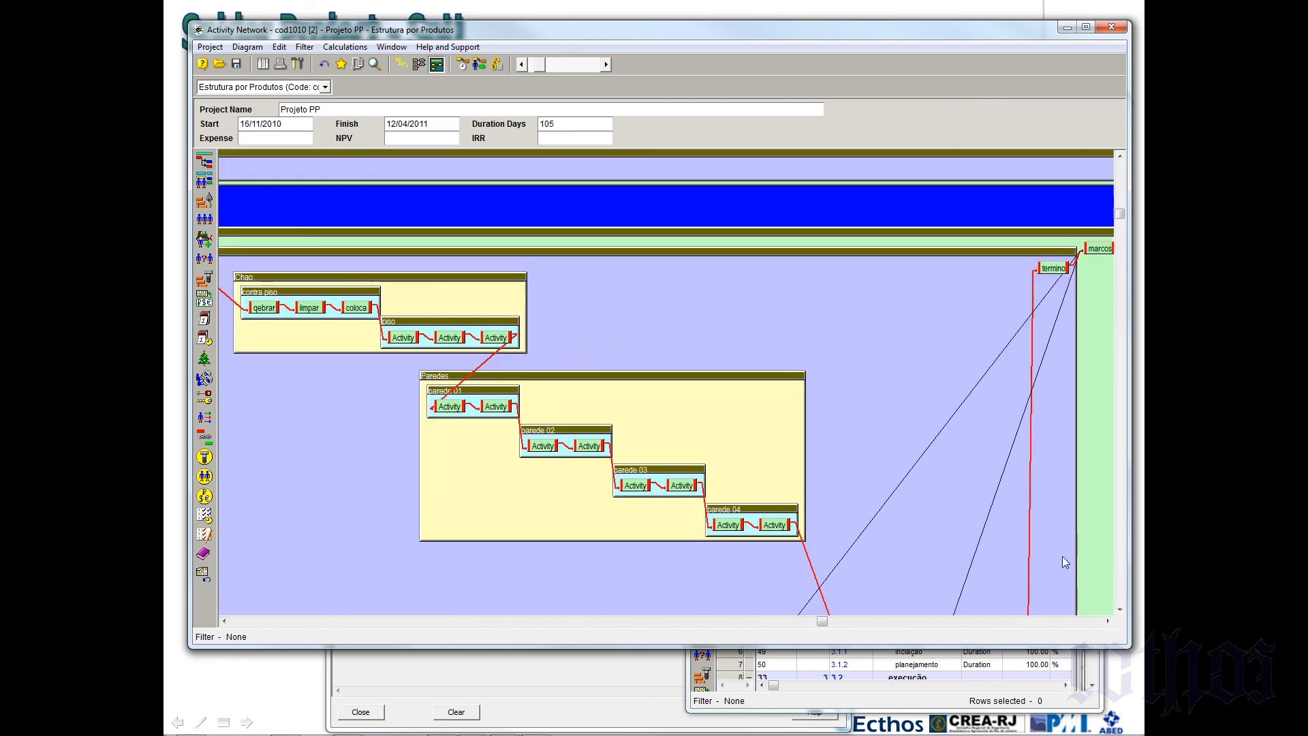
{"action": "scroll", "coordinate": [1062, 552], "scroll_direction": "down", "scroll_amount": 10}
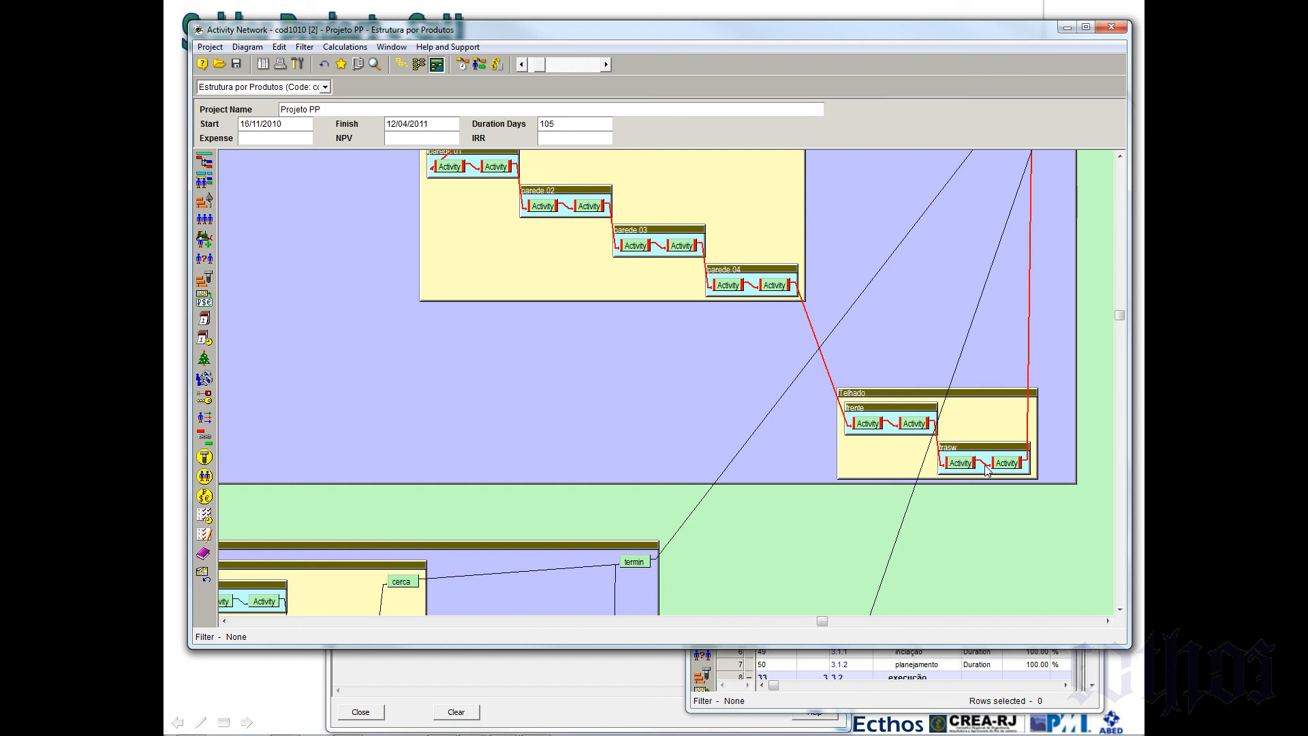
{"action": "scroll", "coordinate": [986, 470], "scroll_direction": "up", "scroll_amount": 12}
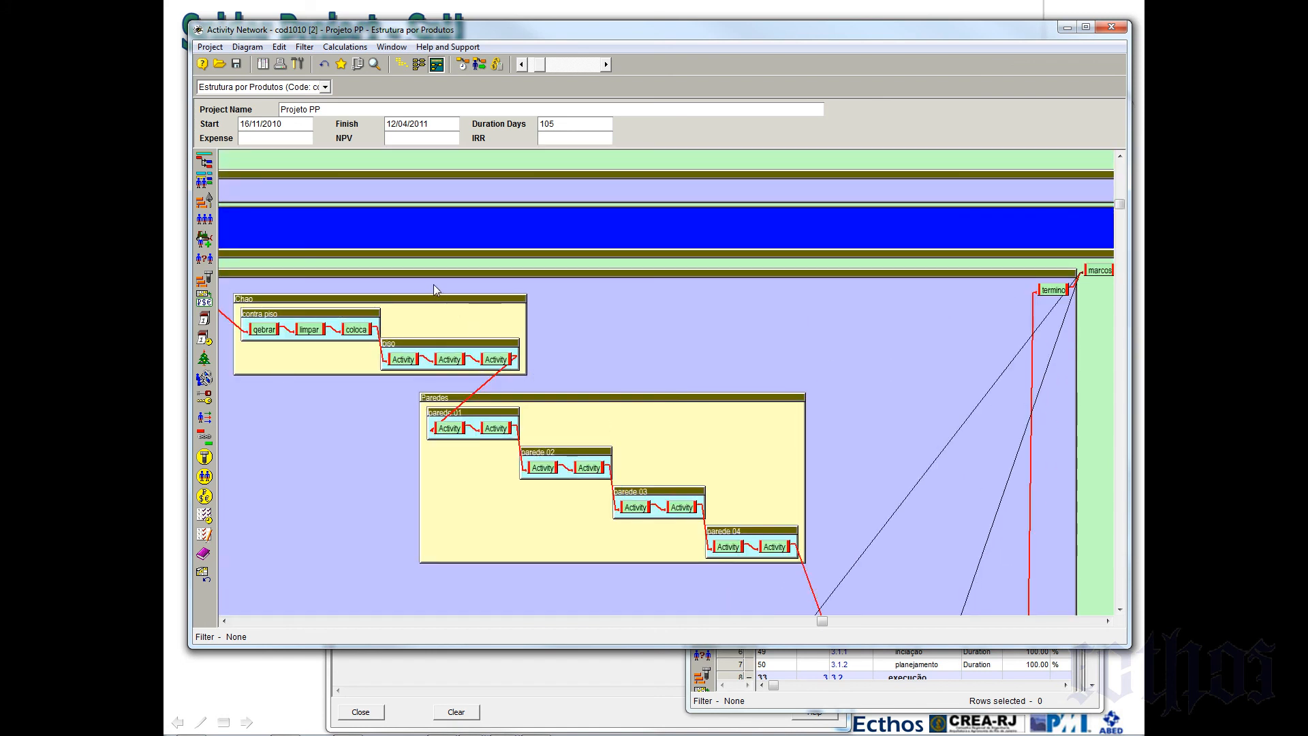
{"action": "left_click", "coordinate": [225, 620]}
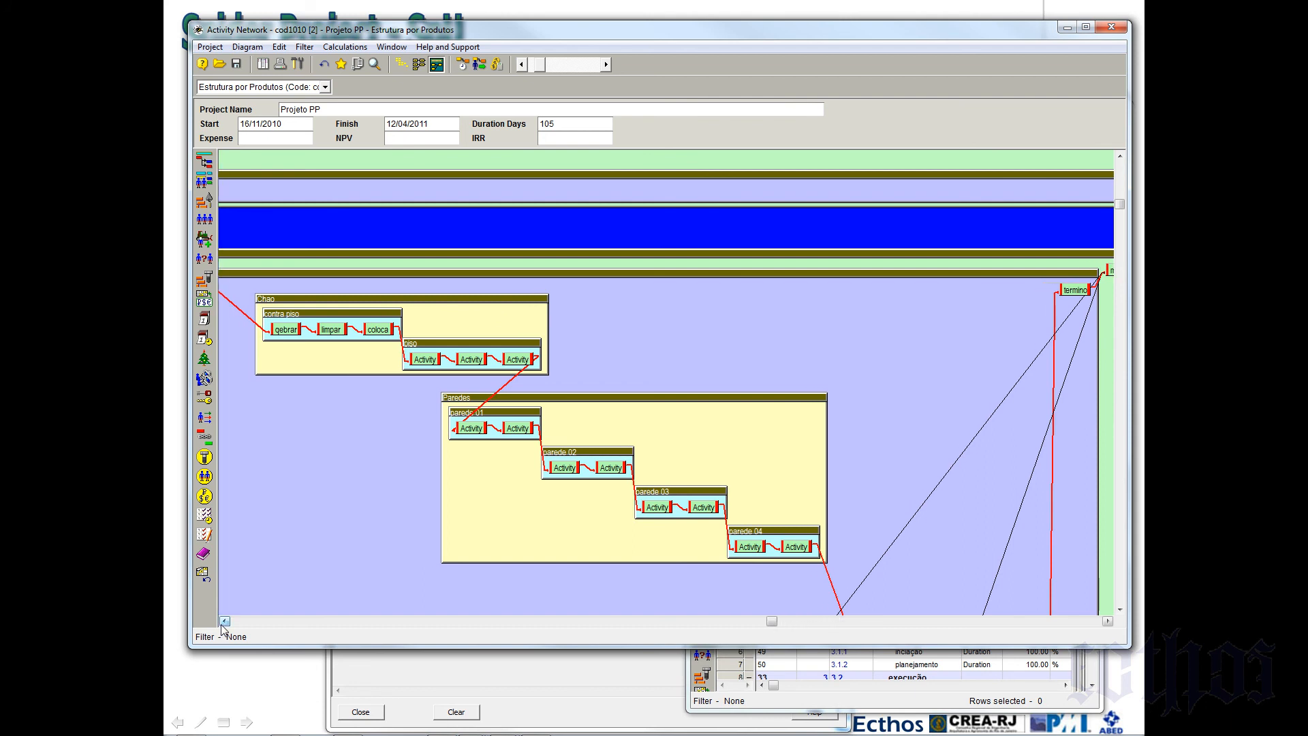
{"action": "left_click", "coordinate": [224, 620]}
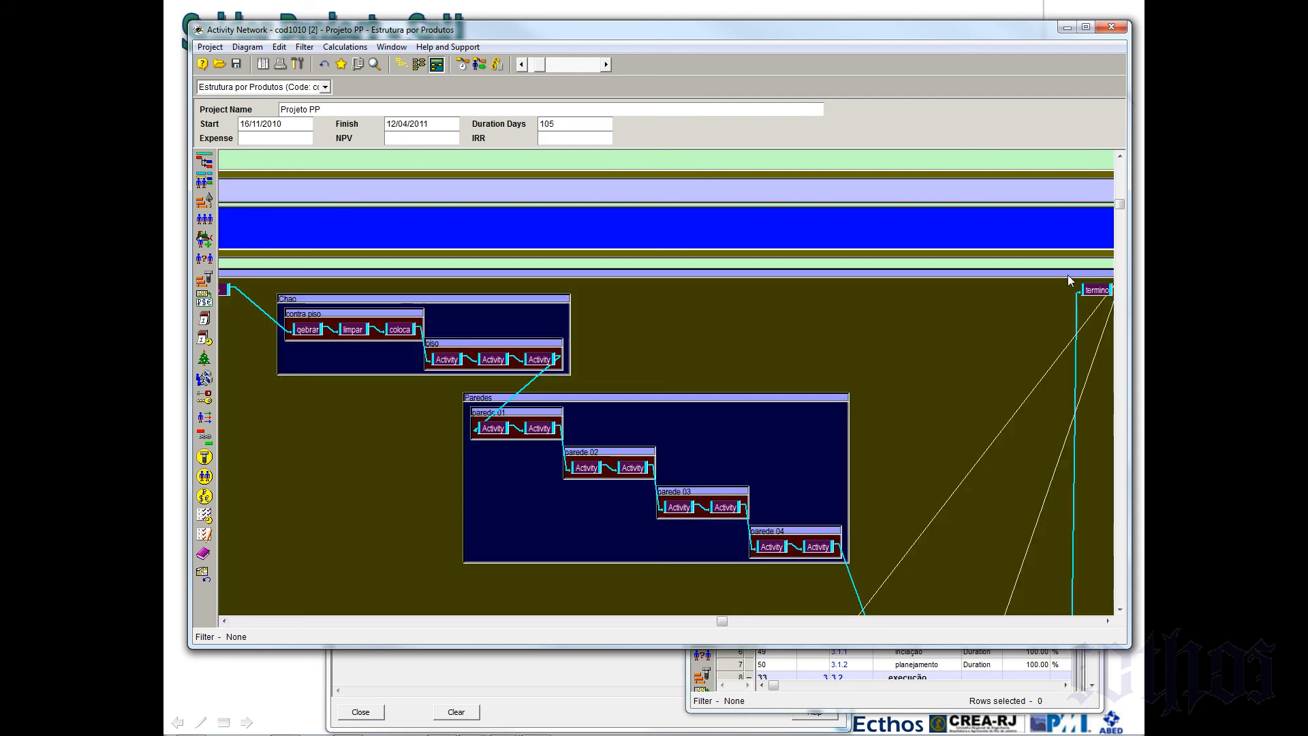
{"action": "right_click", "coordinate": [1071, 280]}
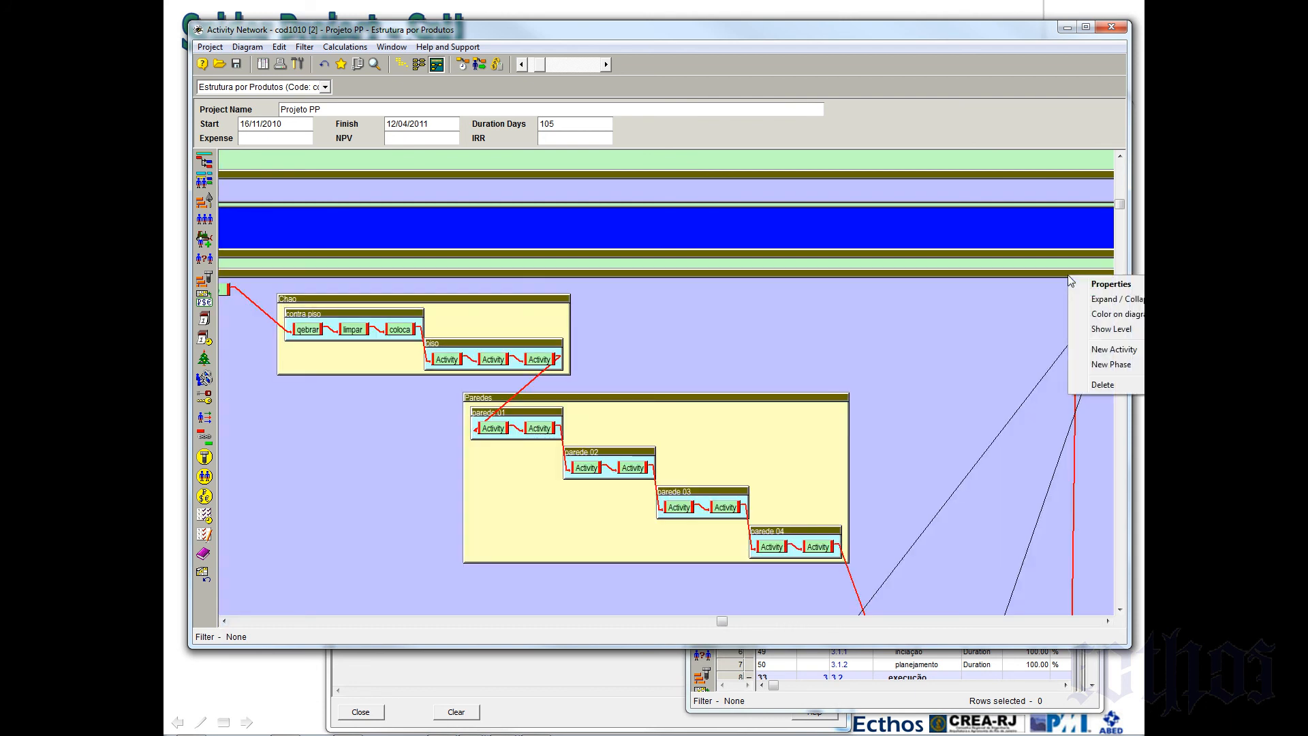
{"action": "left_click", "coordinate": [1093, 299]}
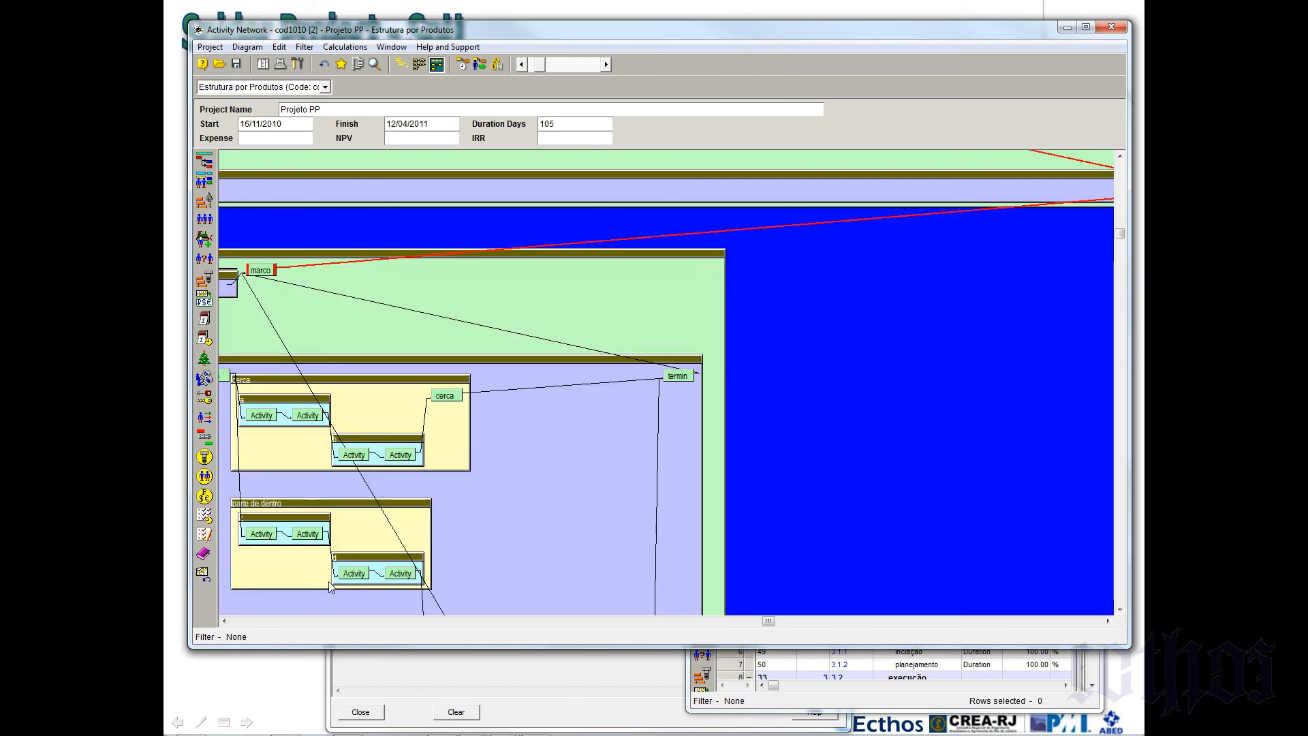
Collapse the piscina and churrasqueira phases inside produção
{"action": "left_click", "coordinate": [268, 621]}
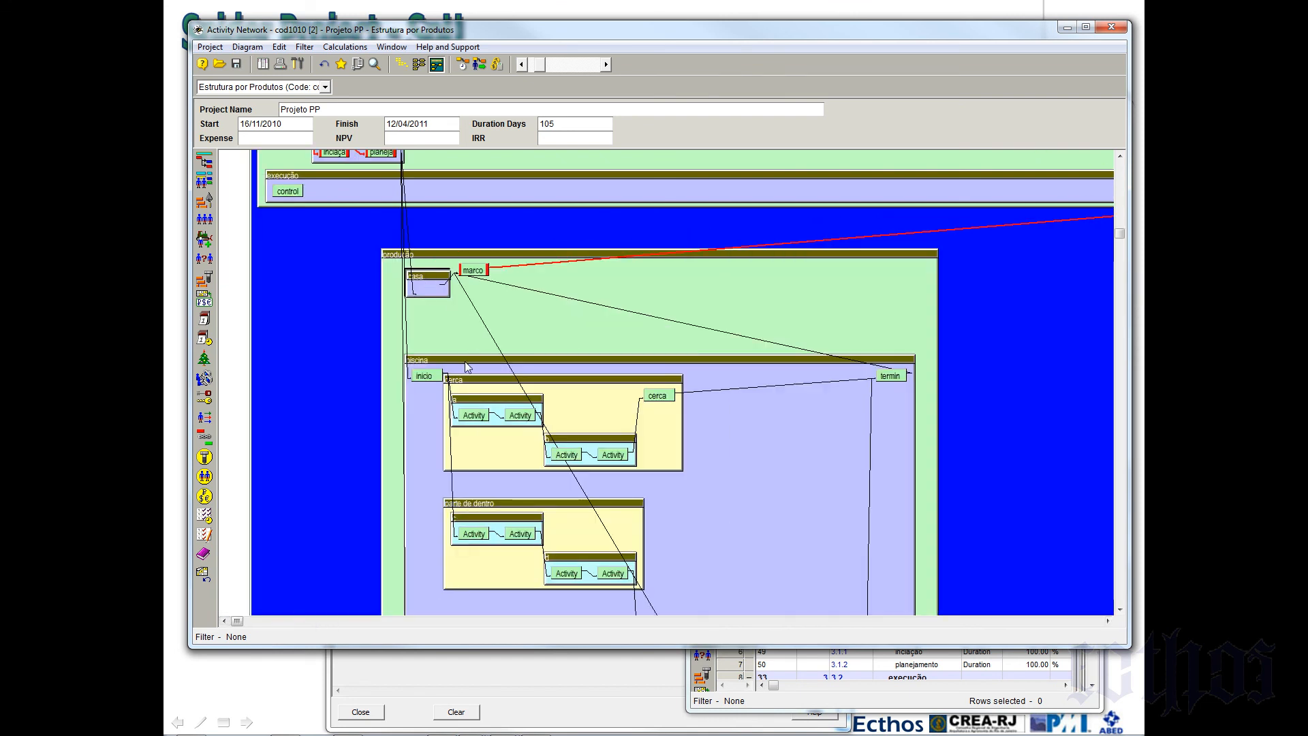
{"action": "right_click", "coordinate": [466, 361]}
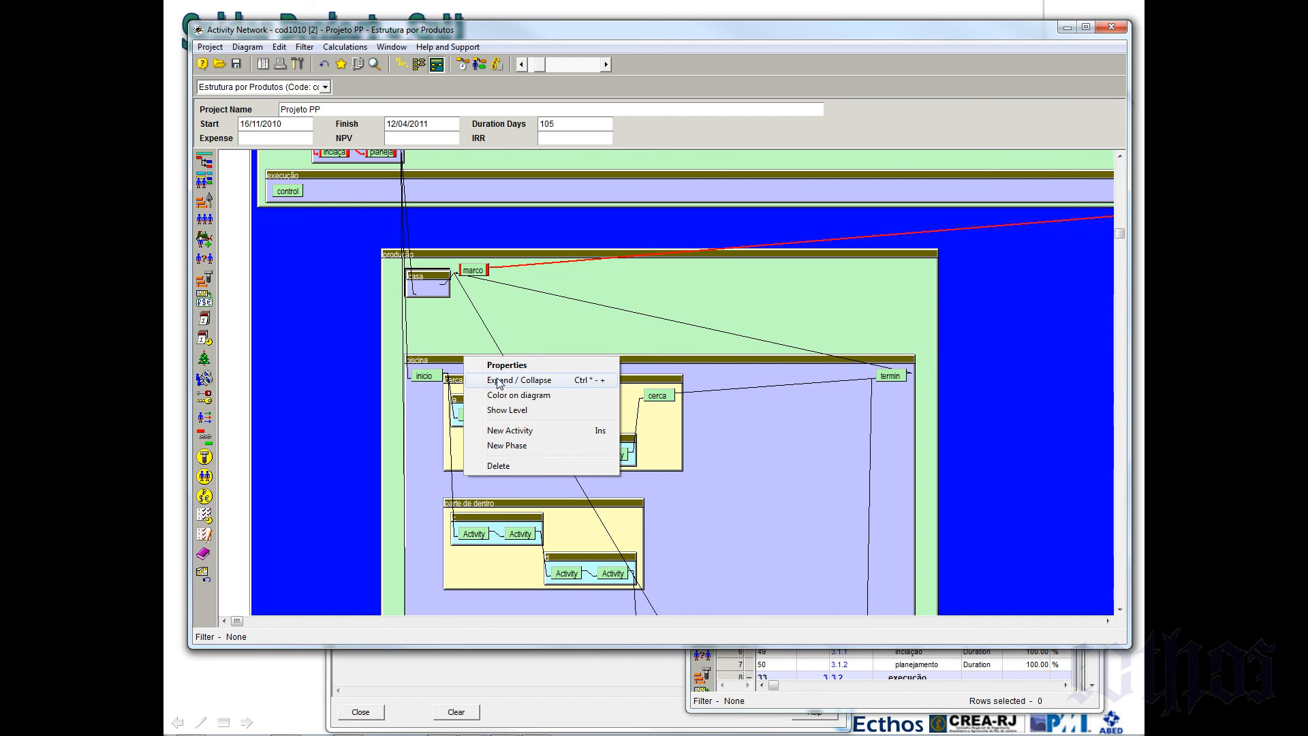
{"action": "left_click", "coordinate": [500, 380]}
{"action": "right_click", "coordinate": [478, 472]}
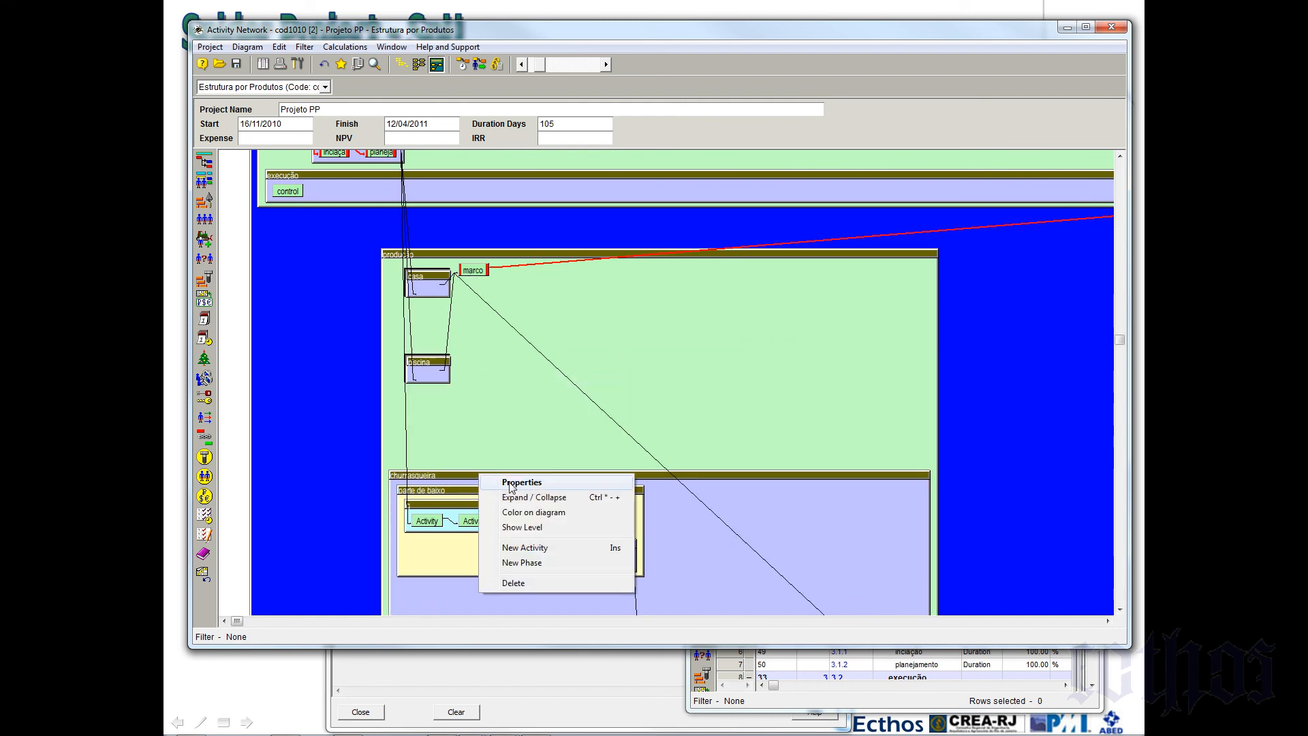
{"action": "left_click", "coordinate": [523, 502]}
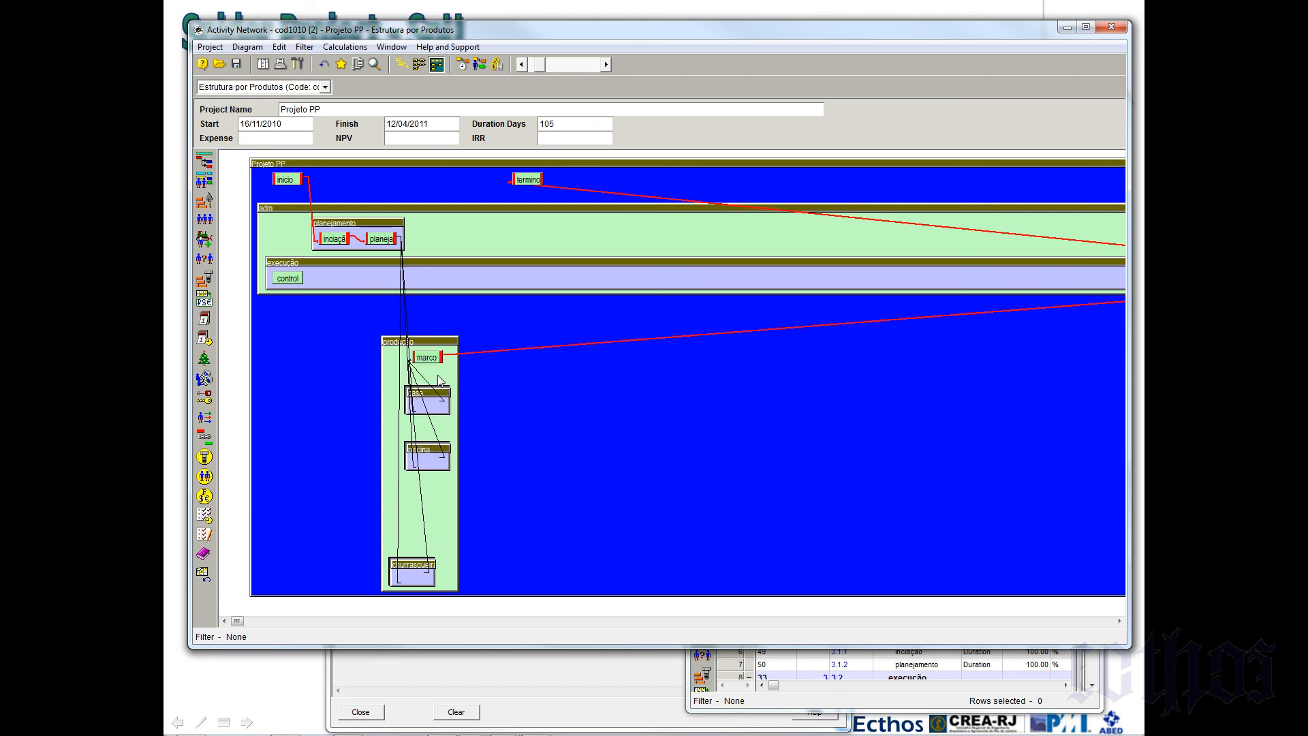
Restore the expanded WBS view and return the network to the compact layout without phases
{"action": "left_click", "coordinate": [419, 64]}
{"action": "left_click", "coordinate": [434, 68]}
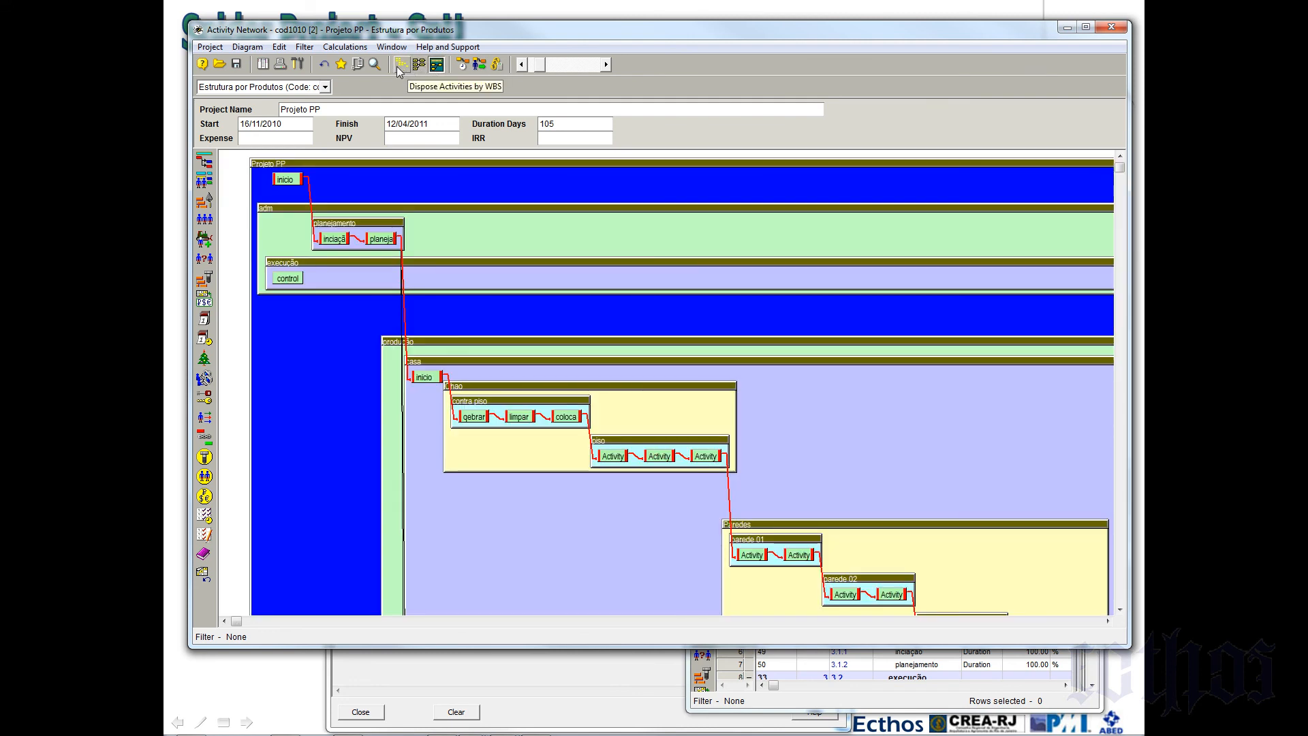
{"action": "left_click", "coordinate": [419, 66]}
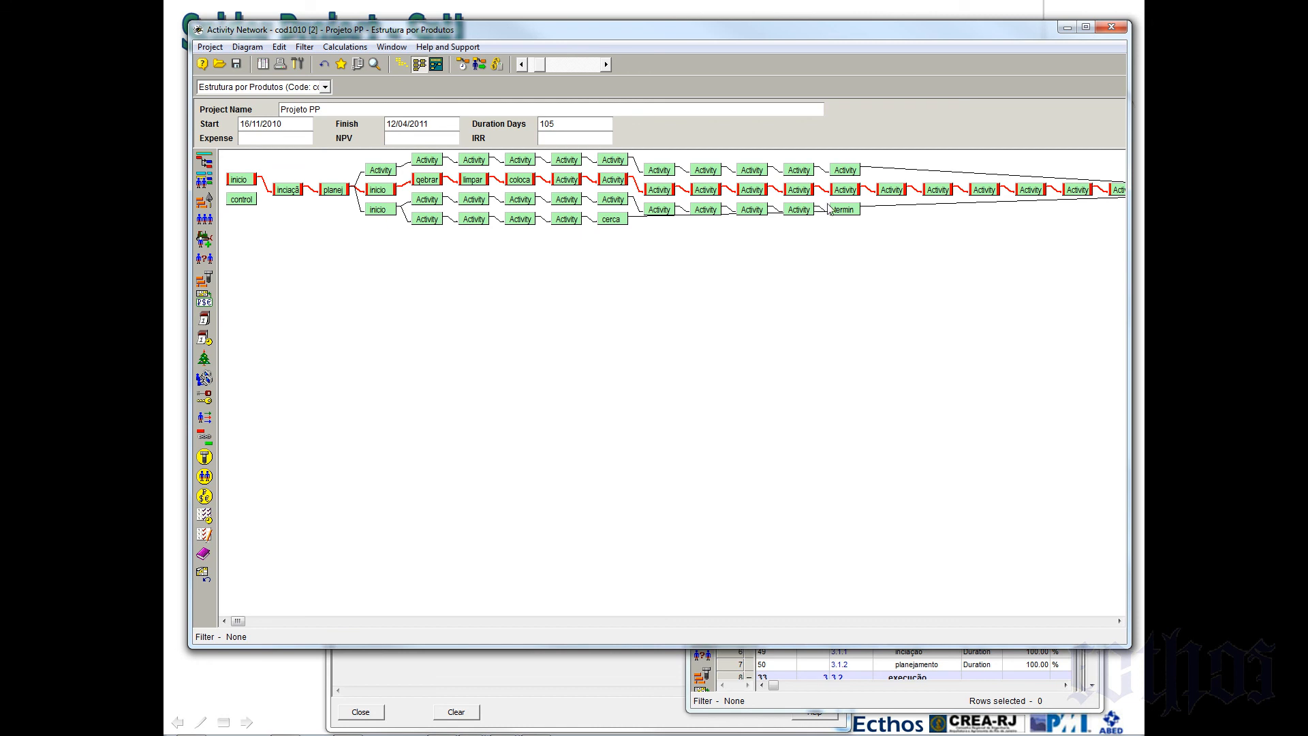
Review the network's activity box template and the Activity Network options without changing them
{"action": "left_click", "coordinate": [262, 49]}
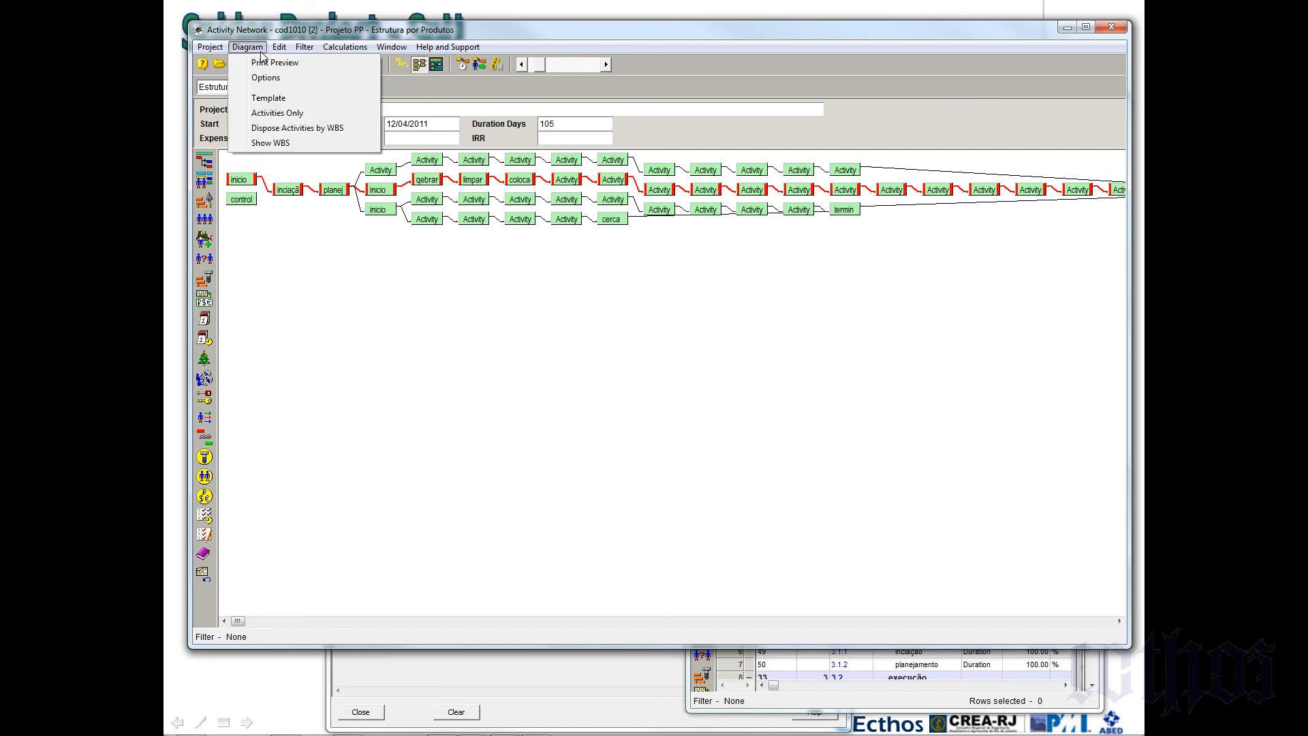
{"action": "left_click", "coordinate": [268, 97]}
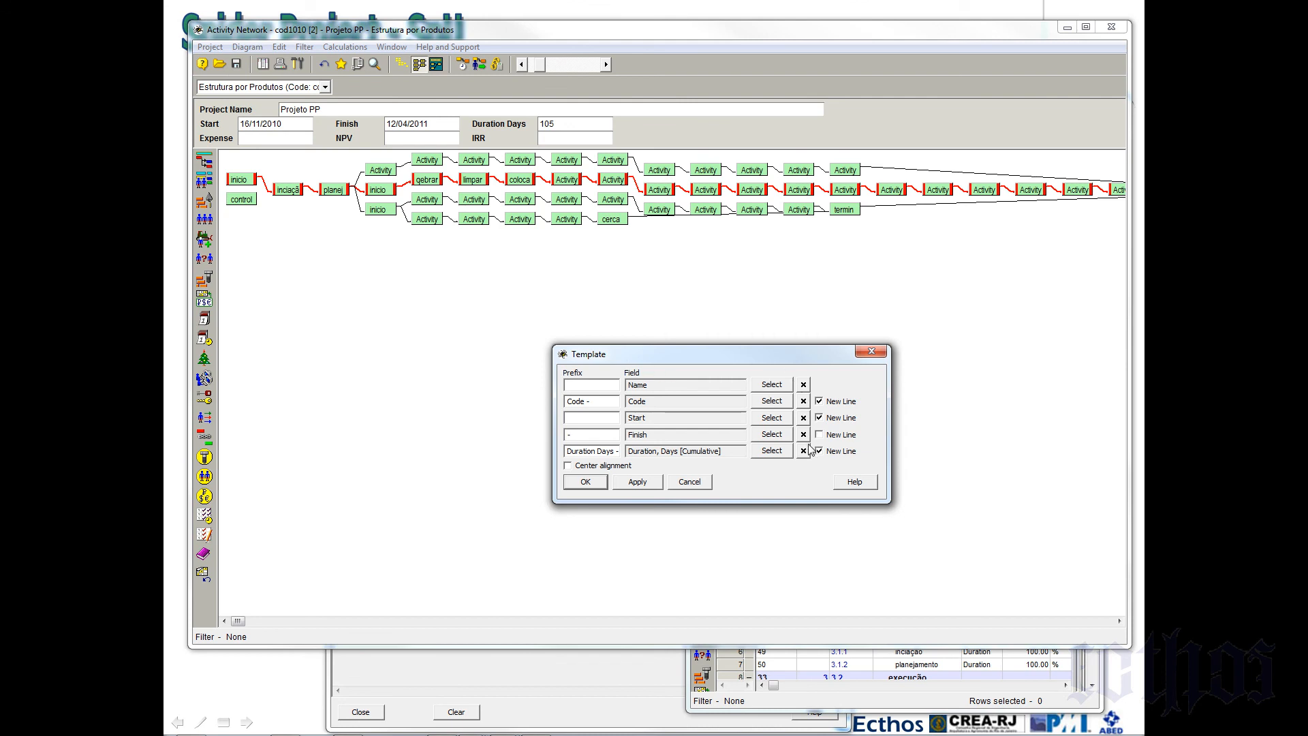
{"action": "left_click", "coordinate": [689, 486]}
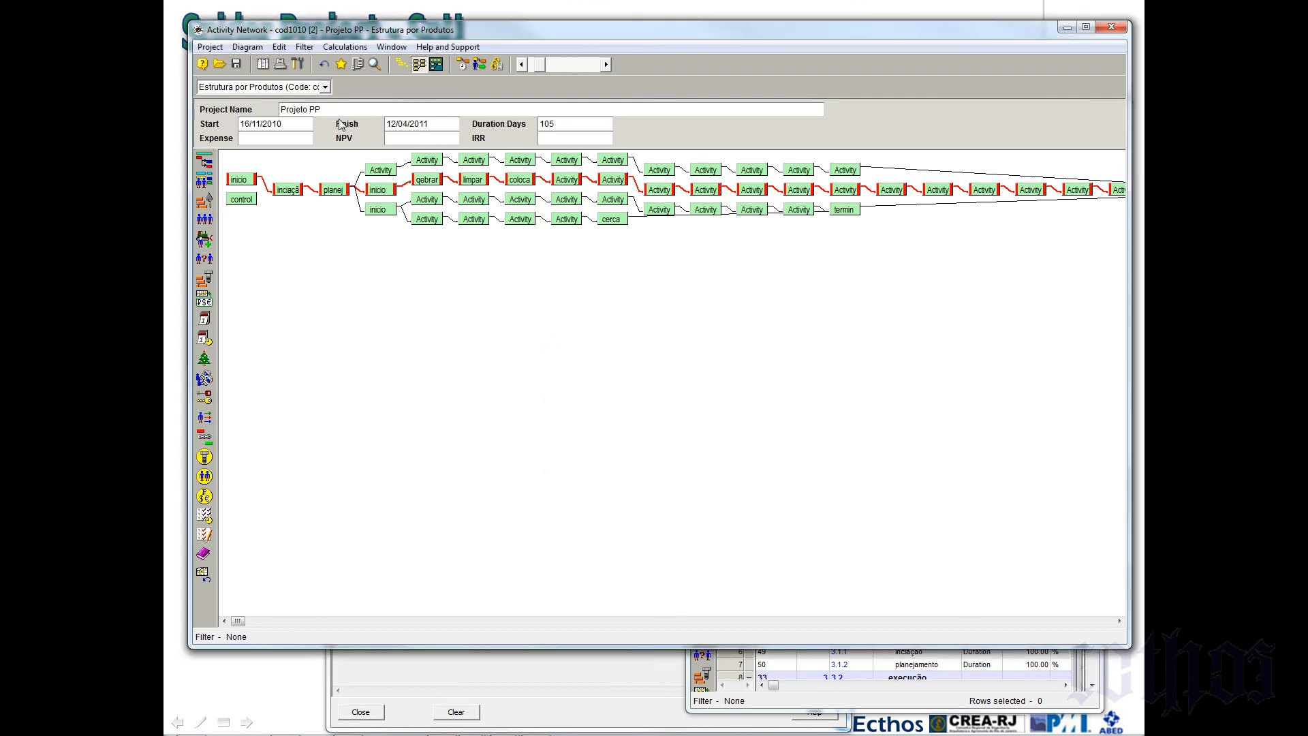
{"action": "left_click", "coordinate": [247, 47]}
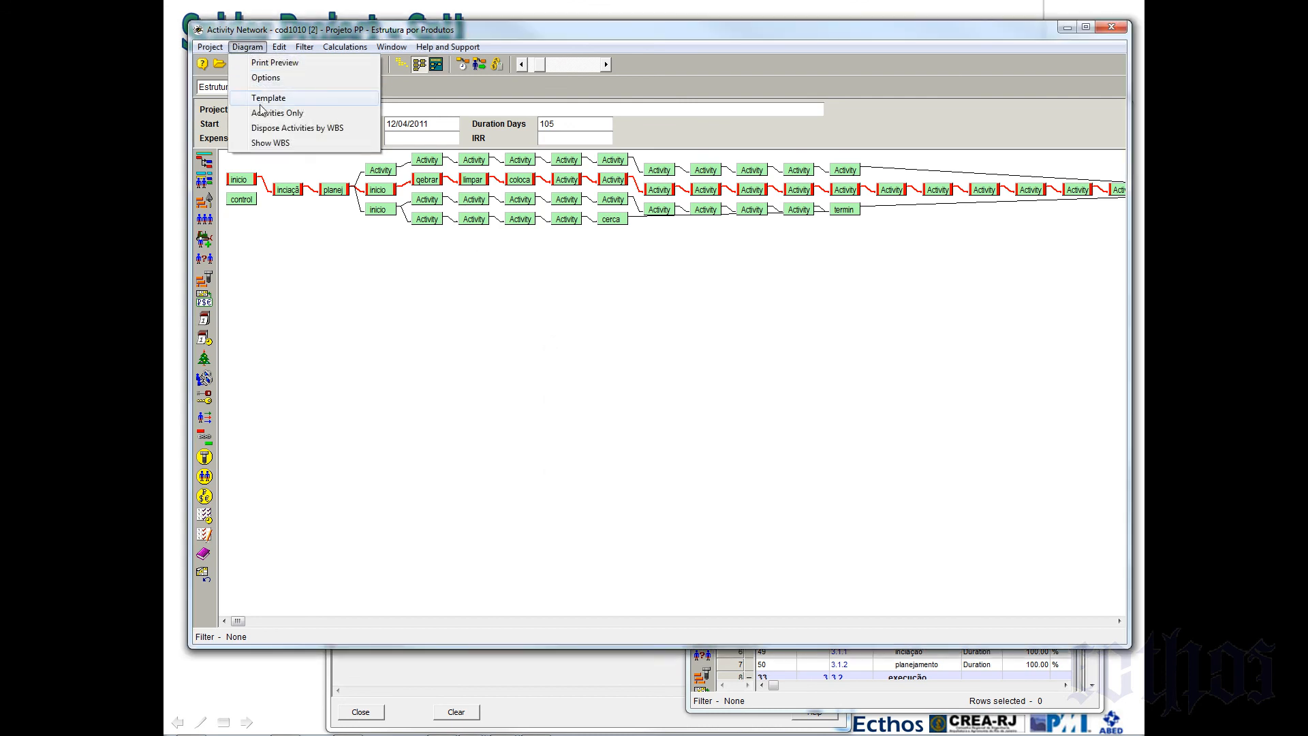
{"action": "left_click", "coordinate": [266, 77]}
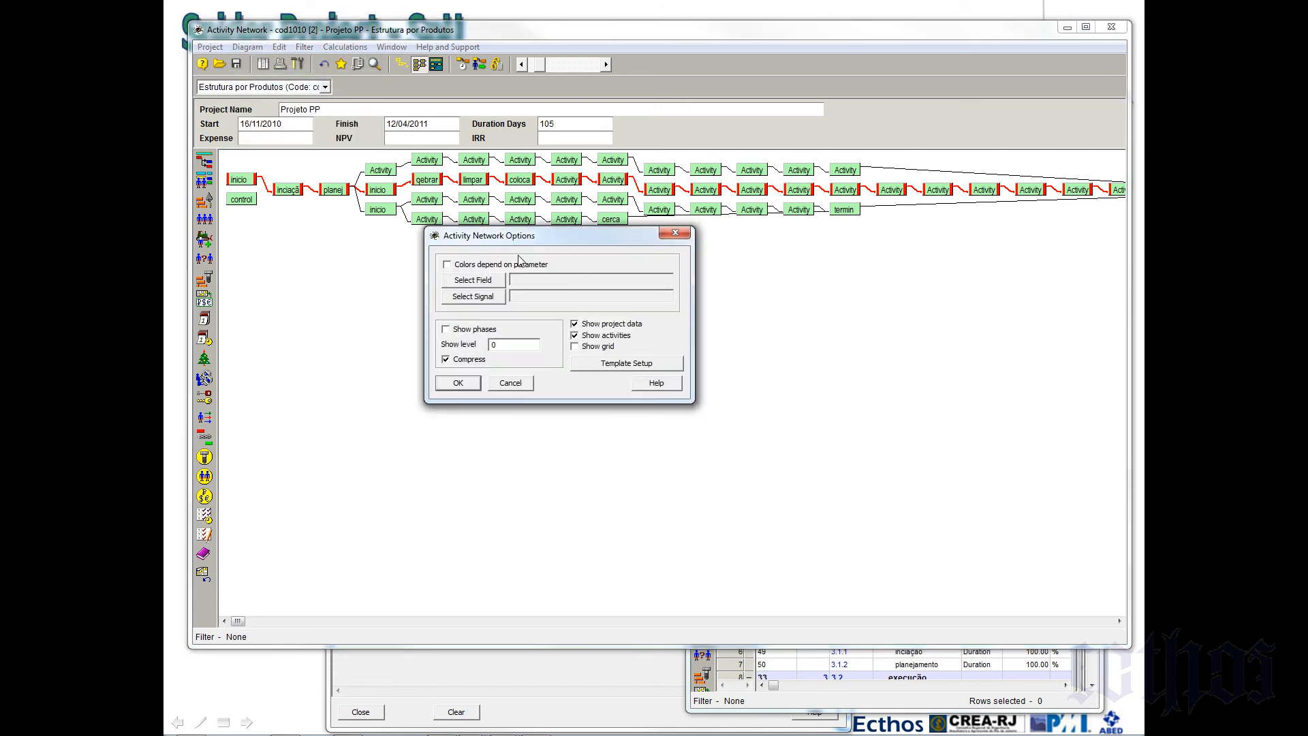
{"action": "left_click", "coordinate": [674, 233]}
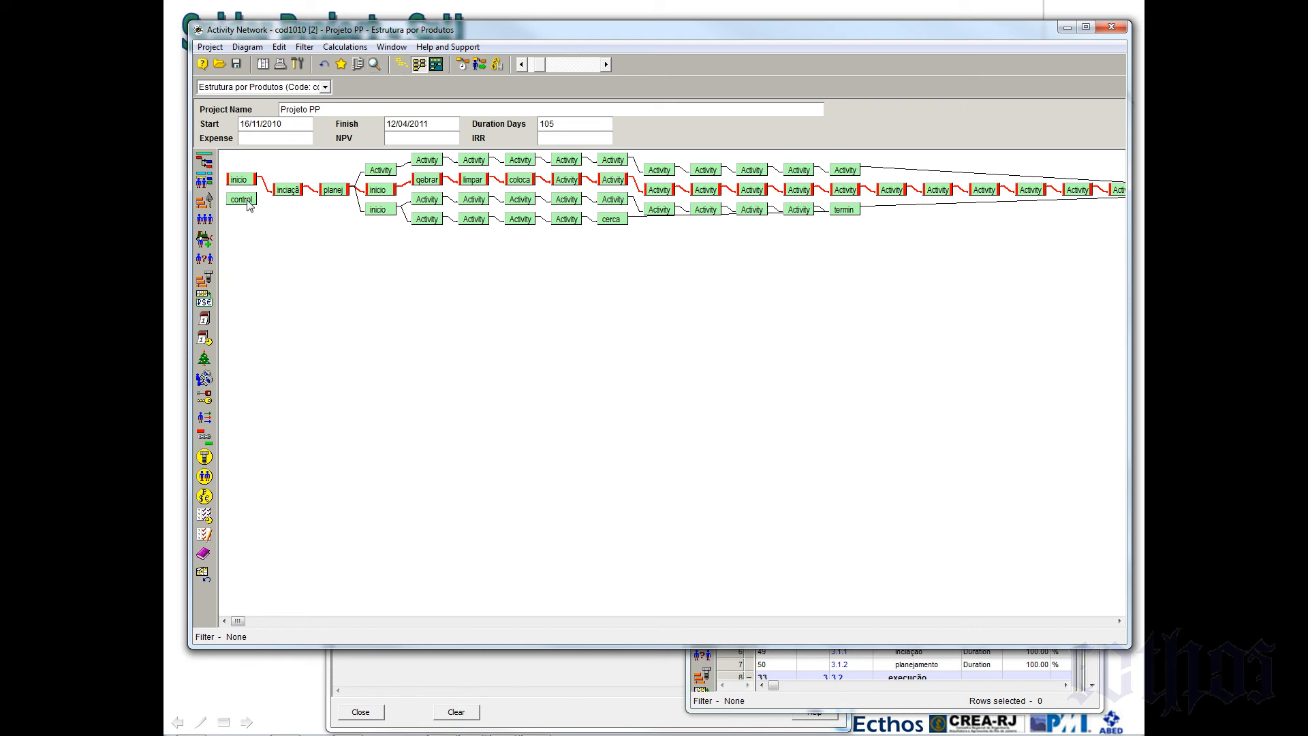
Close the Activity Network diagram and enlarge the Activity Gantt window to show the full schedule
{"action": "left_click_drag", "start_coordinate": [246, 200], "coordinate": [755, 388]}
{"action": "left_click", "coordinate": [1113, 27]}
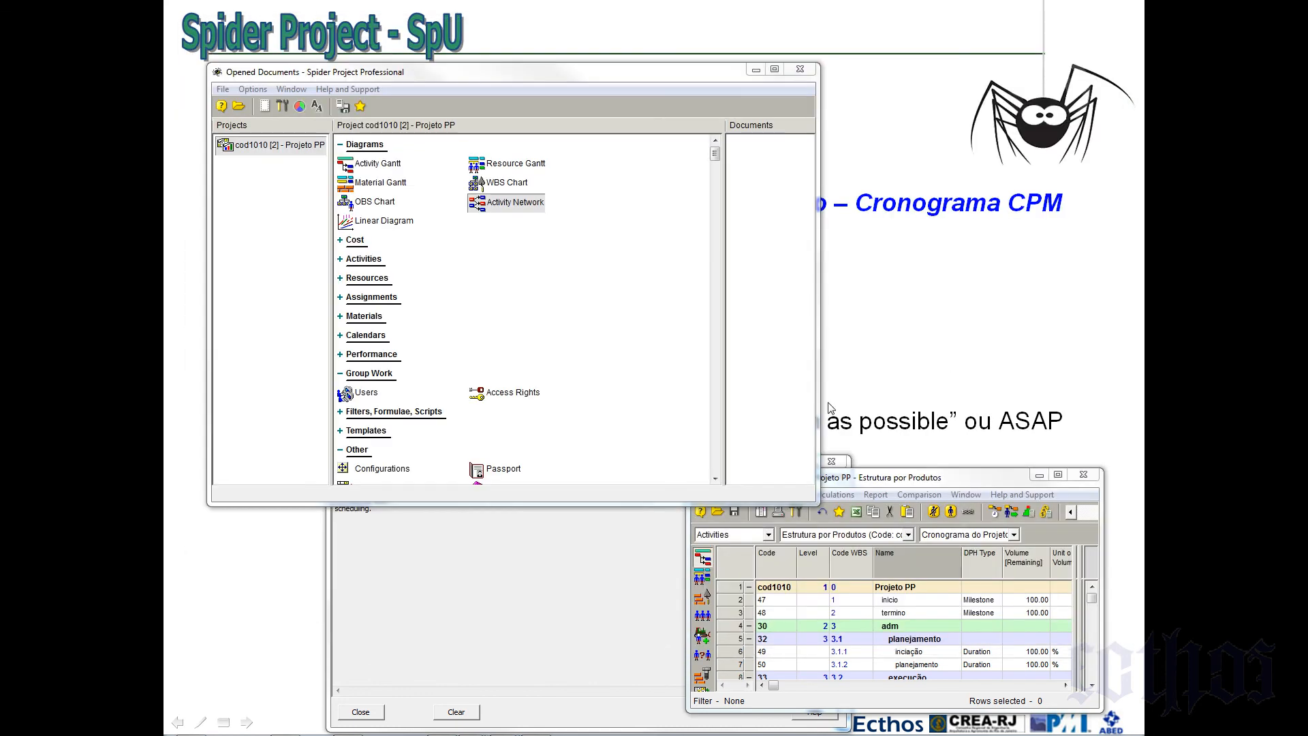
{"action": "left_click", "coordinate": [863, 485]}
{"action": "left_click_drag", "start_coordinate": [687, 469], "coordinate": [199, 52]}
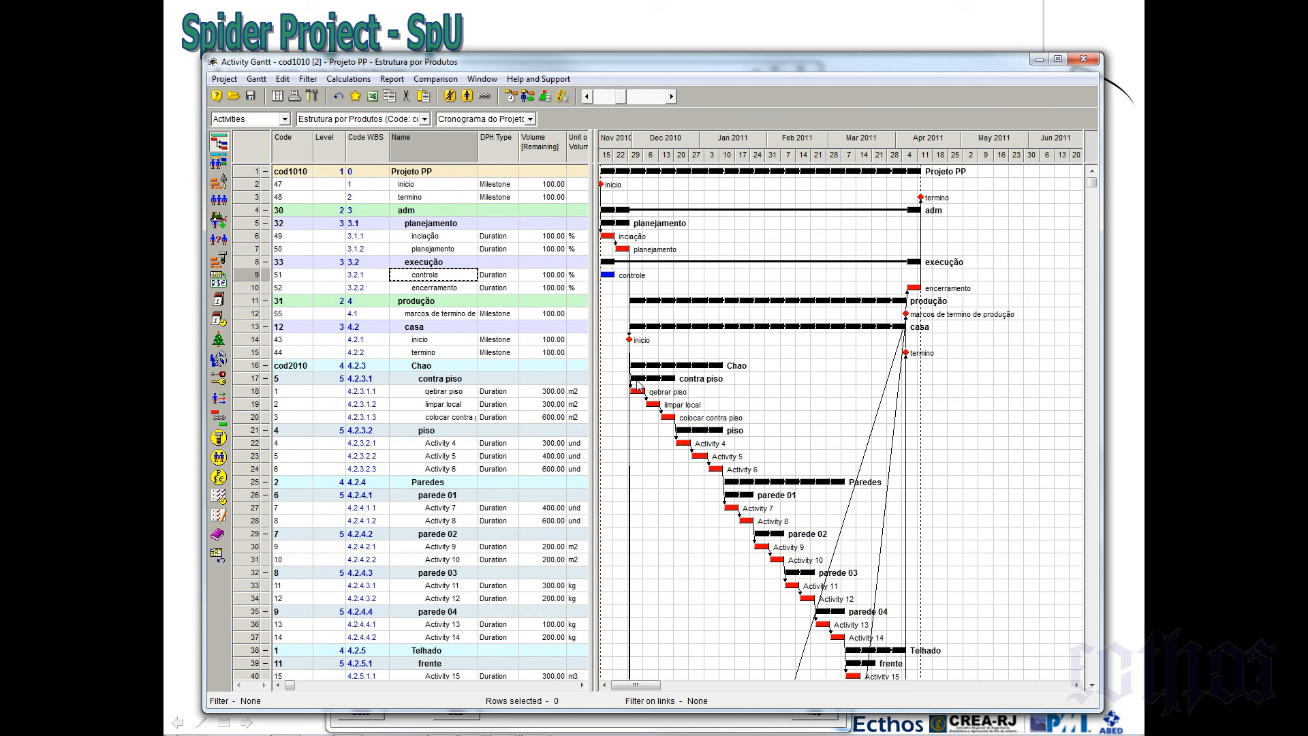
Set the controle activity's DPH type to Hammock and link the casa inicio and marcos de termino de produção milestones to it
{"action": "double_click", "coordinate": [510, 275]}
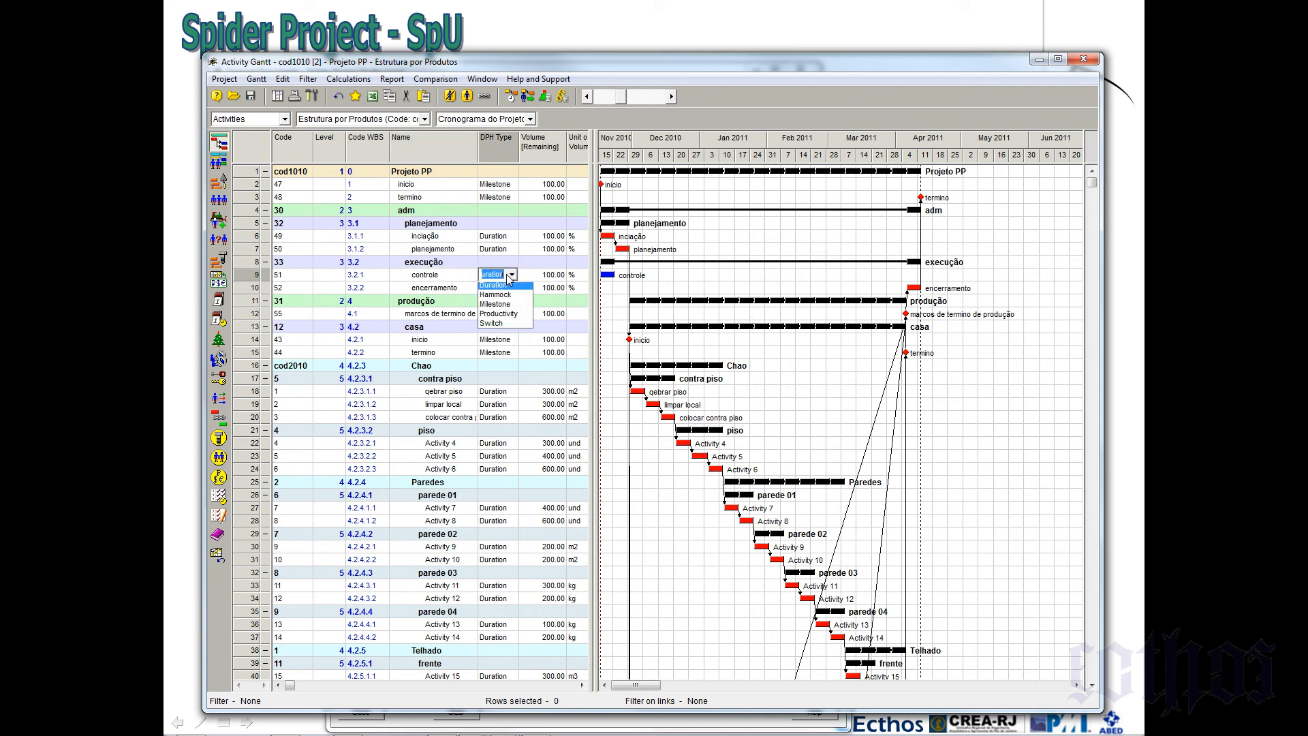
{"action": "left_click", "coordinate": [503, 298]}
{"action": "left_click", "coordinate": [504, 317]}
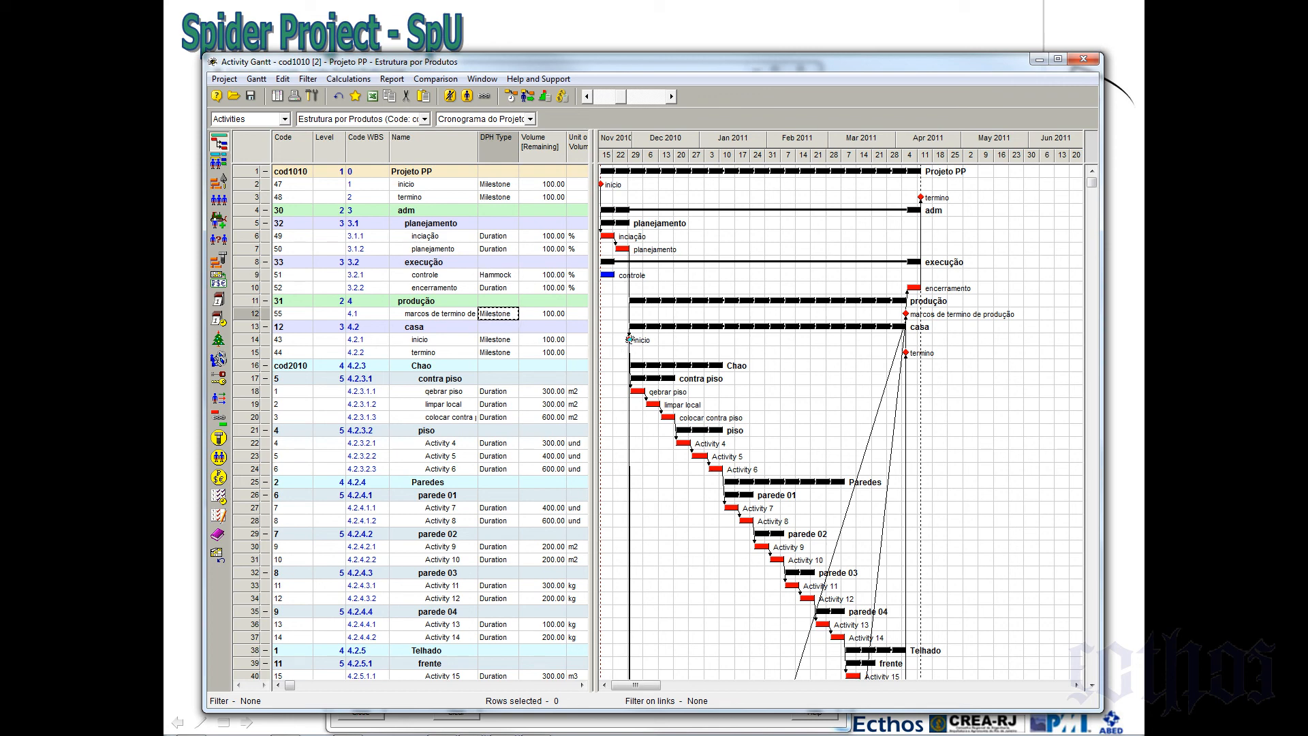
{"action": "left_click_drag", "start_coordinate": [629, 338], "coordinate": [605, 275]}
{"action": "mouse_move", "coordinate": [907, 314]}
{"action": "left_mouse_down"}
{"action": "mouse_move", "coordinate": [681, 301]}
{"action": "mouse_move", "coordinate": [605, 275]}
{"action": "left_mouse_up"}
Open the controle activity's properties and review its preceding links from inicio and marcos de termino de produção
{"action": "double_click", "coordinate": [249, 275]}
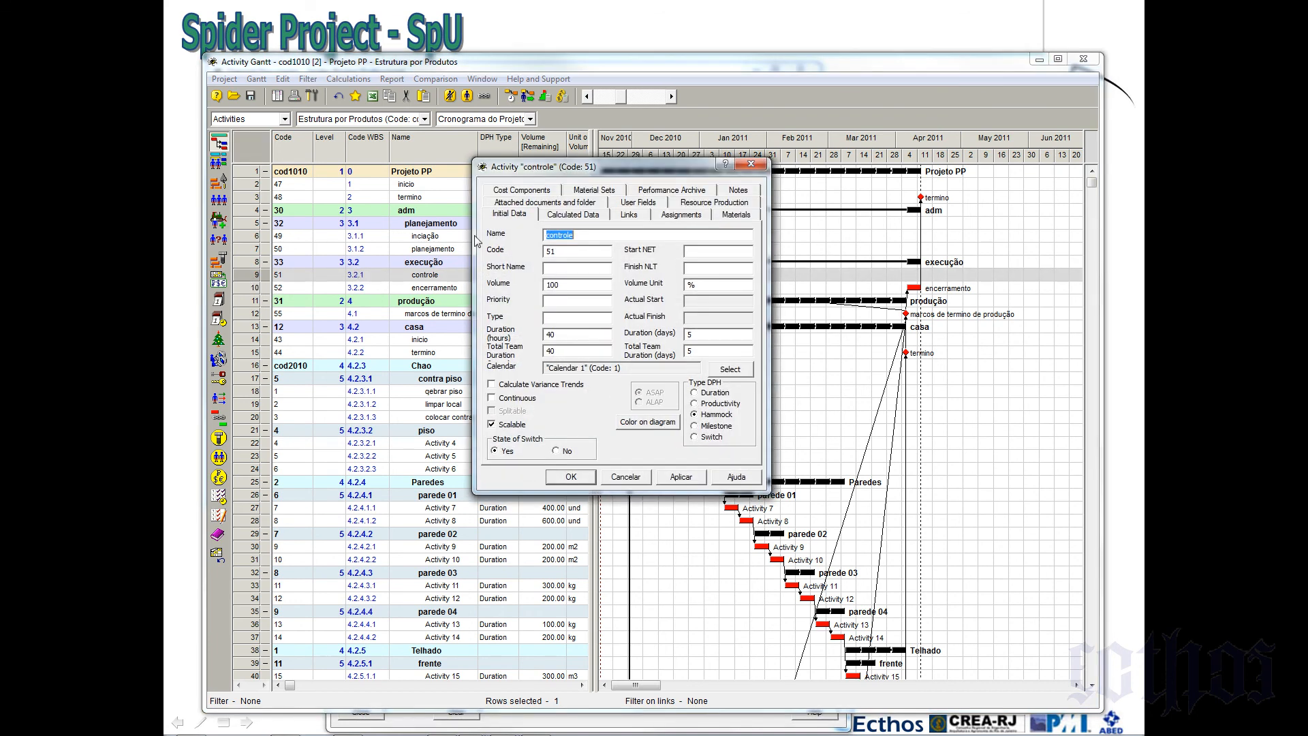
{"action": "left_click_drag", "start_coordinate": [648, 169], "coordinate": [680, 179]}
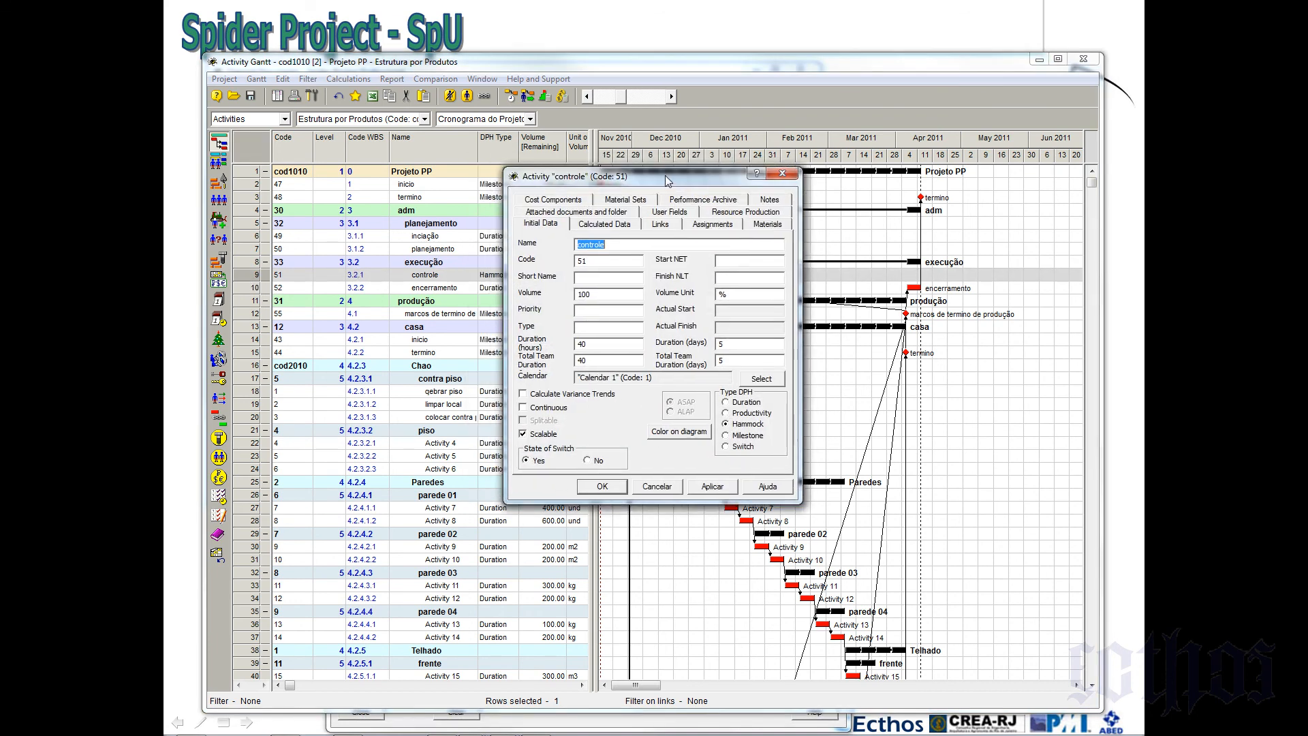
{"action": "left_click", "coordinate": [661, 225]}
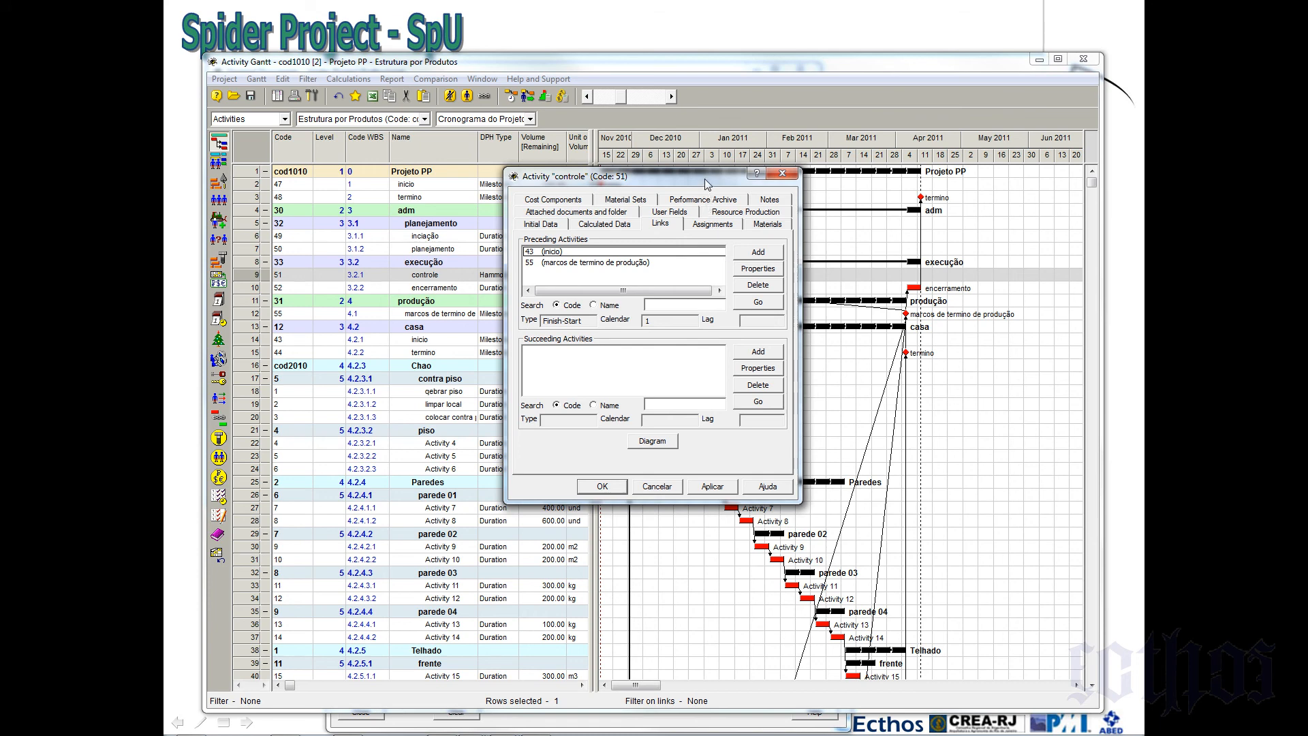
{"action": "left_click_drag", "start_coordinate": [707, 182], "coordinate": [812, 199]}
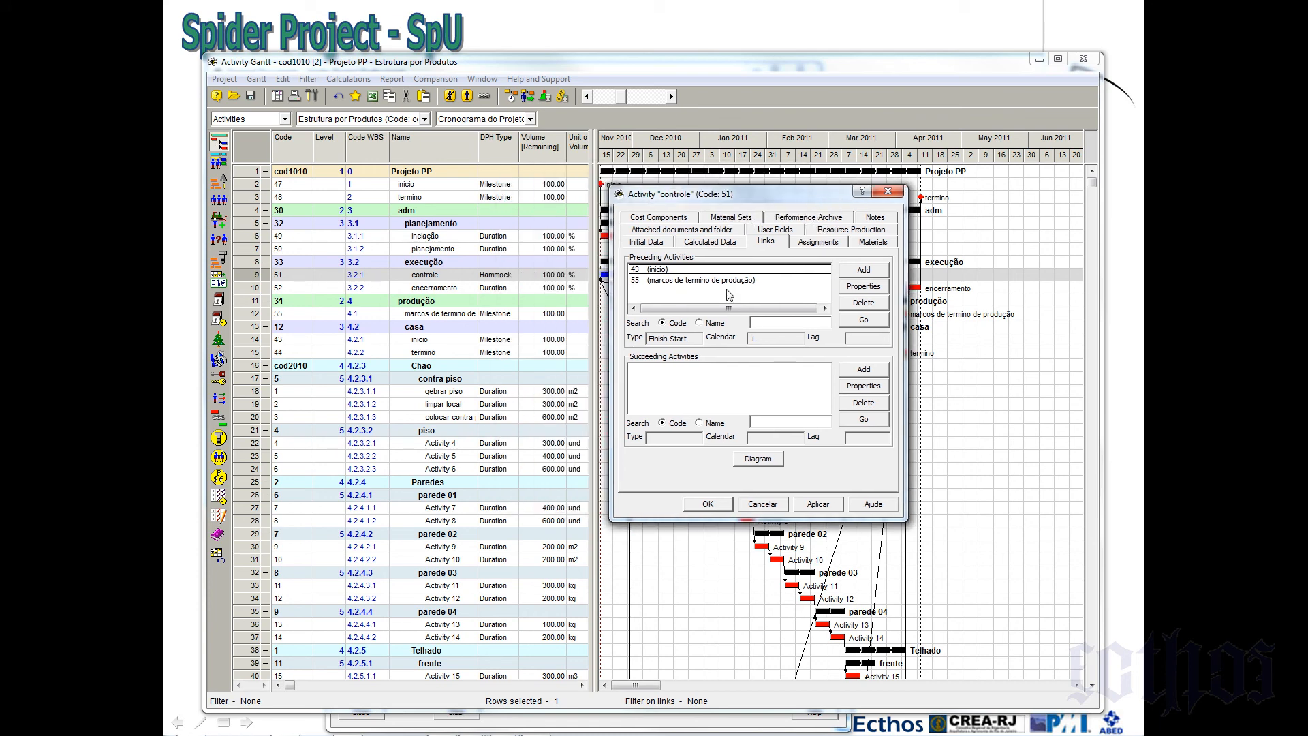
{"action": "left_click", "coordinate": [681, 273]}
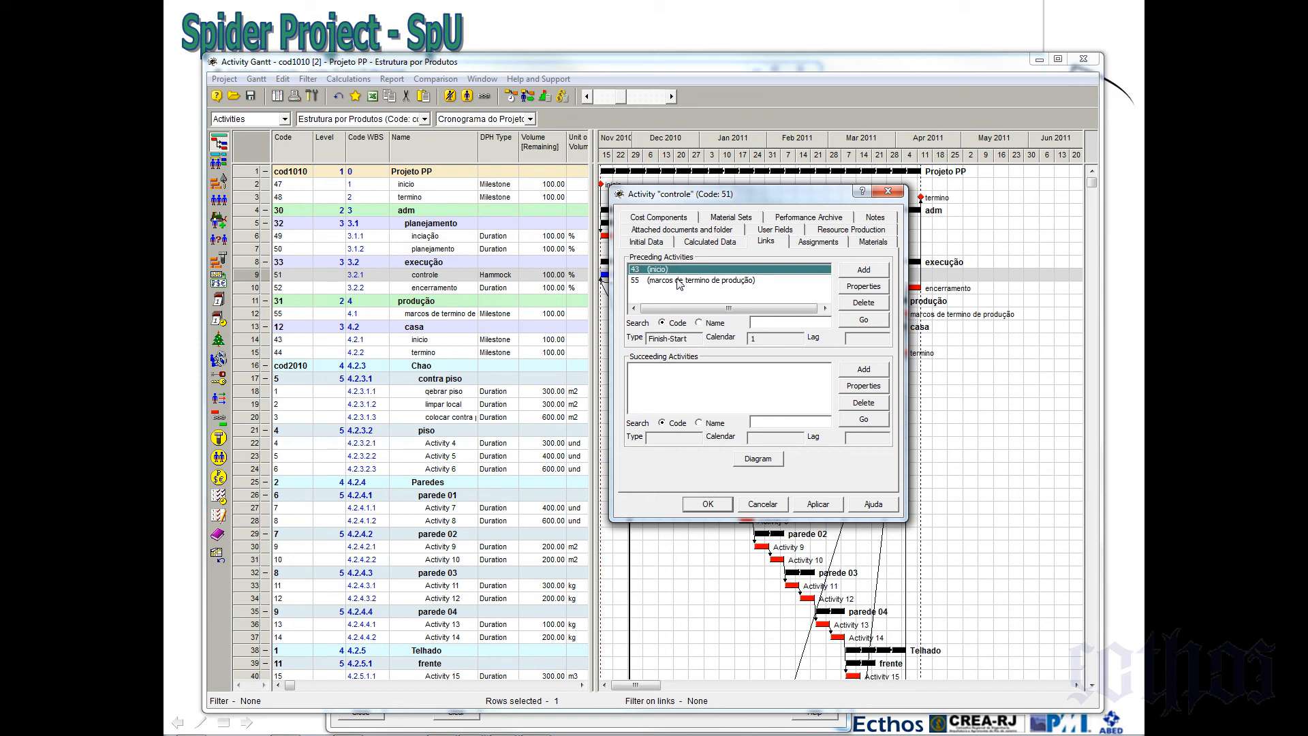
{"action": "left_click", "coordinate": [679, 280], "text": "shift"}
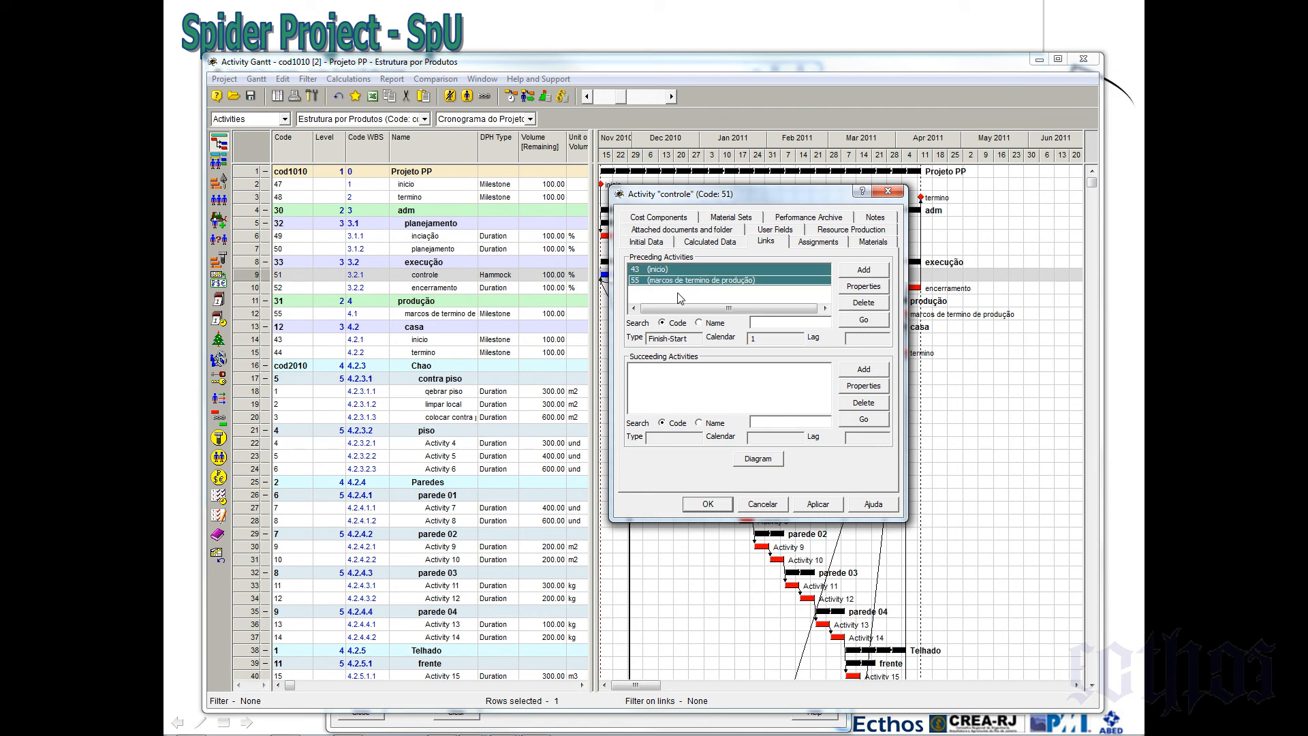
{"action": "left_click", "coordinate": [678, 269]}
{"action": "left_click", "coordinate": [681, 280]}
{"action": "left_click", "coordinate": [684, 270]}
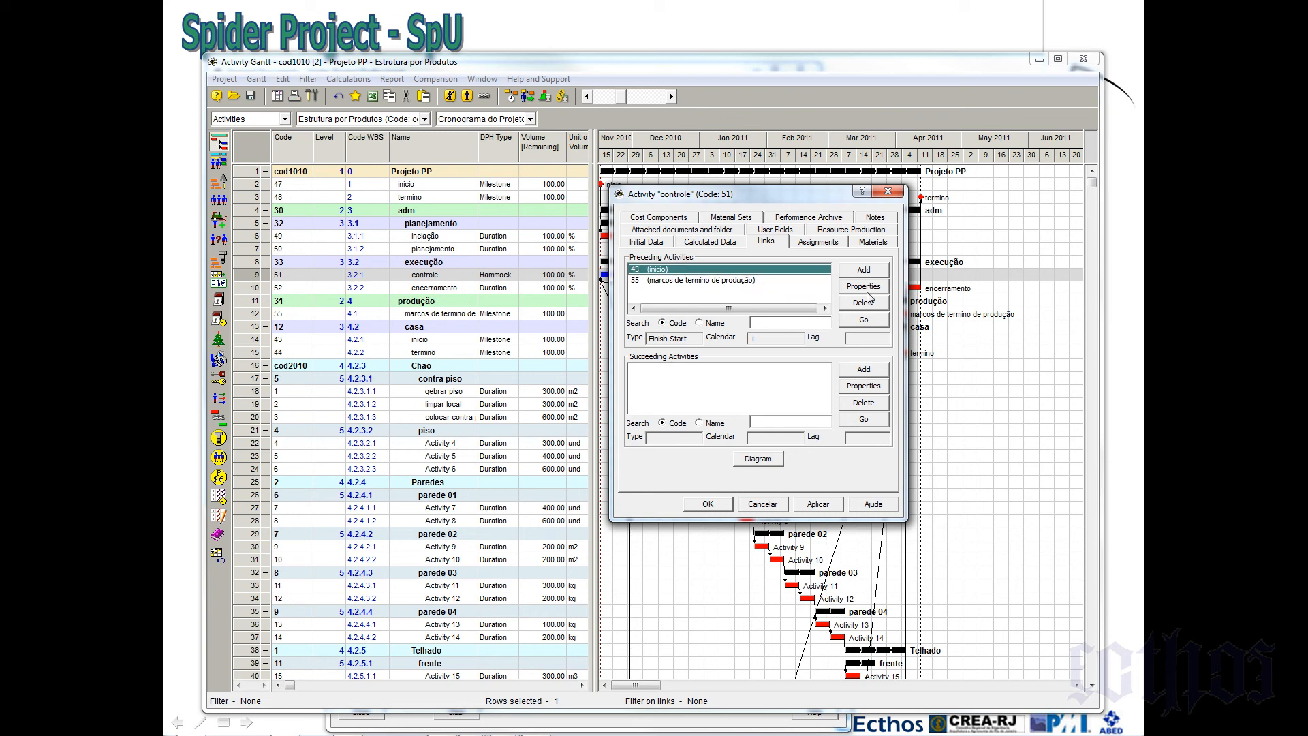
Set the link from the inicio milestone to controle to the Start-Start type
{"action": "left_click", "coordinate": [863, 286]}
{"action": "left_click_drag", "start_coordinate": [583, 279], "coordinate": [997, 265]}
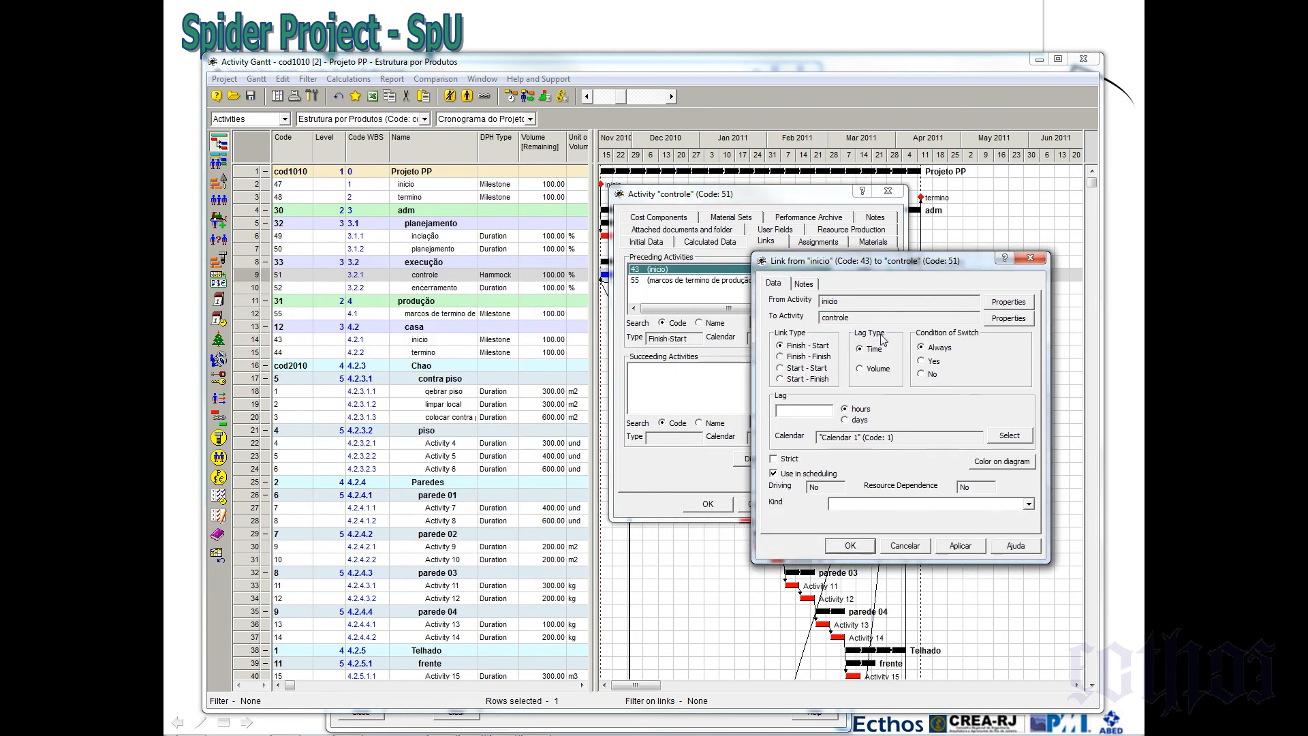
{"action": "left_click", "coordinate": [842, 301]}
{"action": "left_click", "coordinate": [850, 545]}
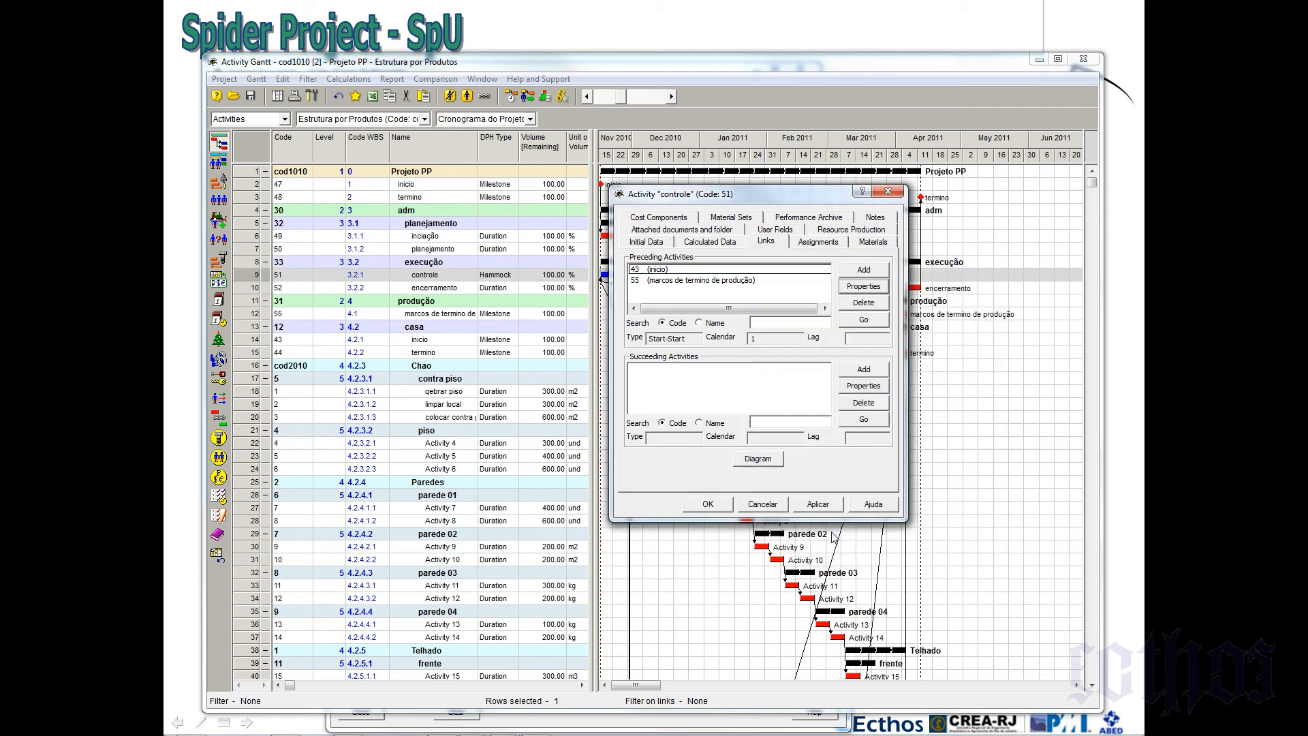
Set the link from marcos de termino de produção to controle to the Finish-Finish type
{"action": "left_click", "coordinate": [679, 284]}
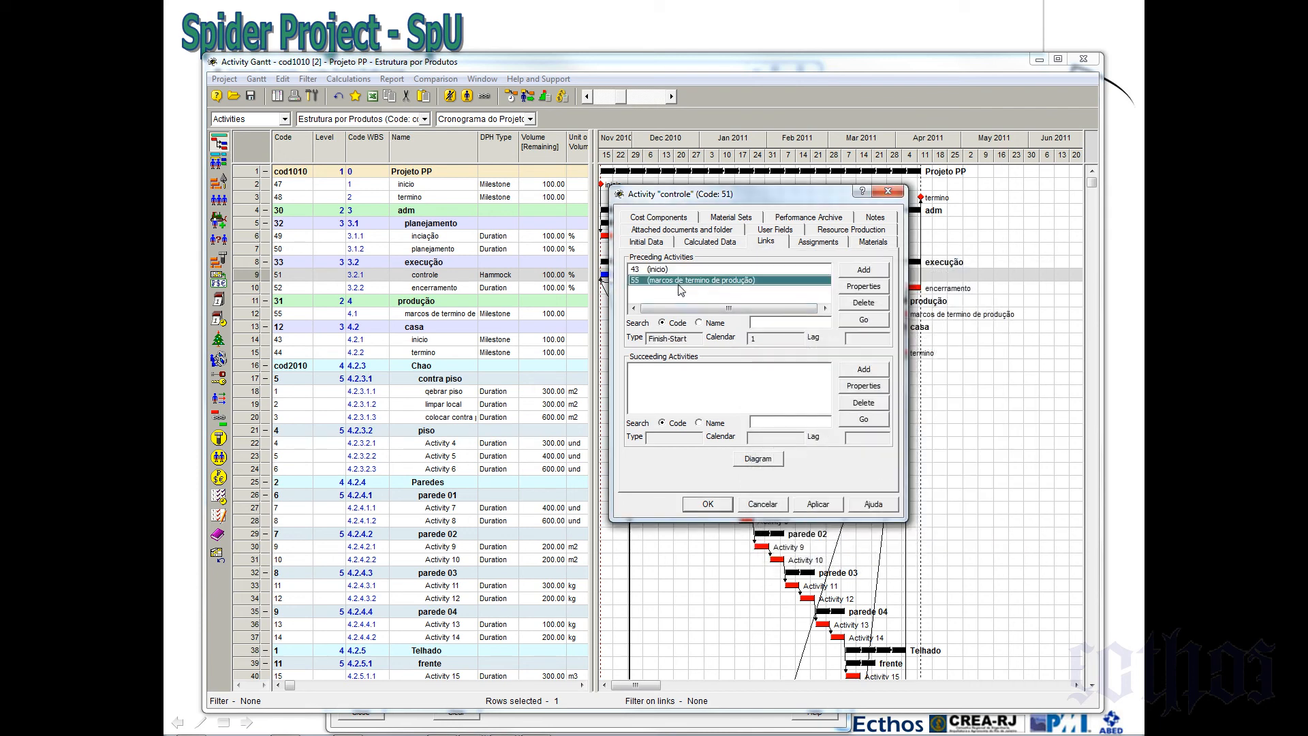
{"action": "left_click", "coordinate": [863, 286]}
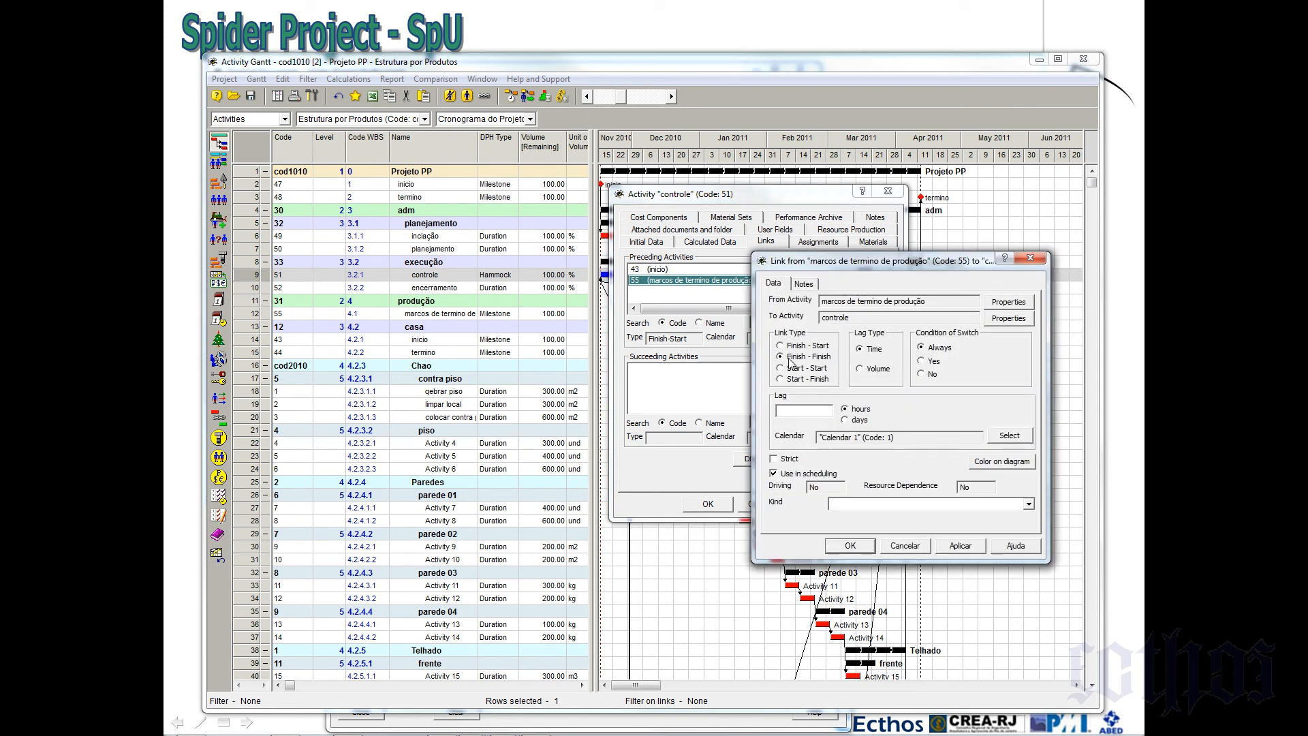
{"action": "left_click", "coordinate": [850, 545]}
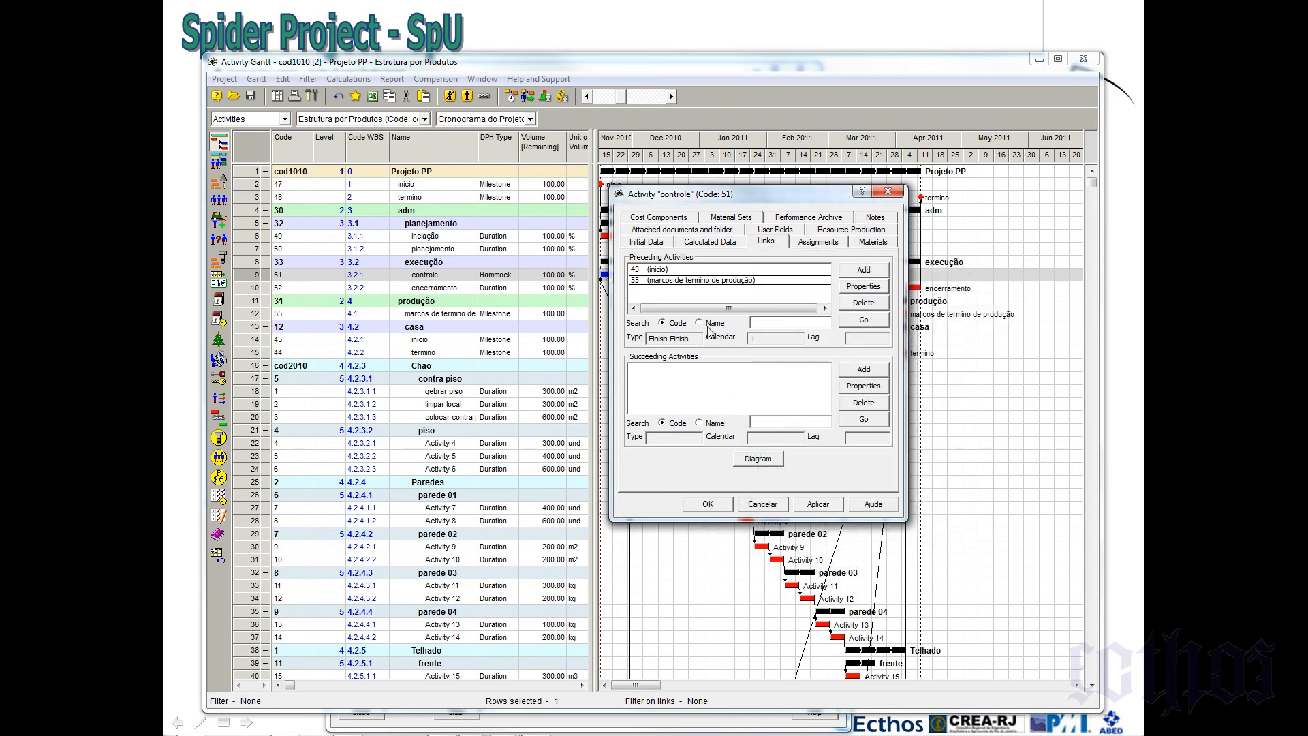
Check the link types of both preceding activities and accept the controle activity's changes
{"action": "left_click", "coordinate": [681, 270]}
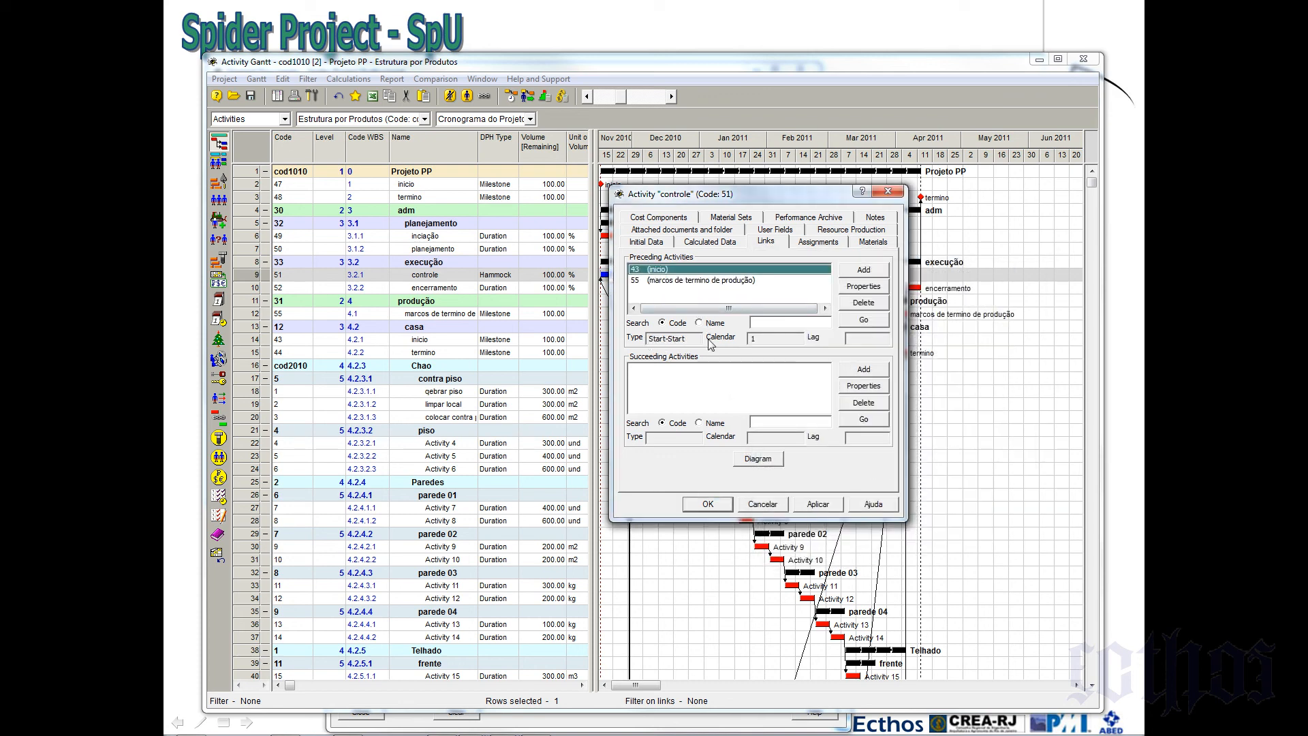
{"action": "left_click_drag", "start_coordinate": [689, 339], "coordinate": [631, 352]}
{"action": "left_click", "coordinate": [684, 280], "text": "shift"}
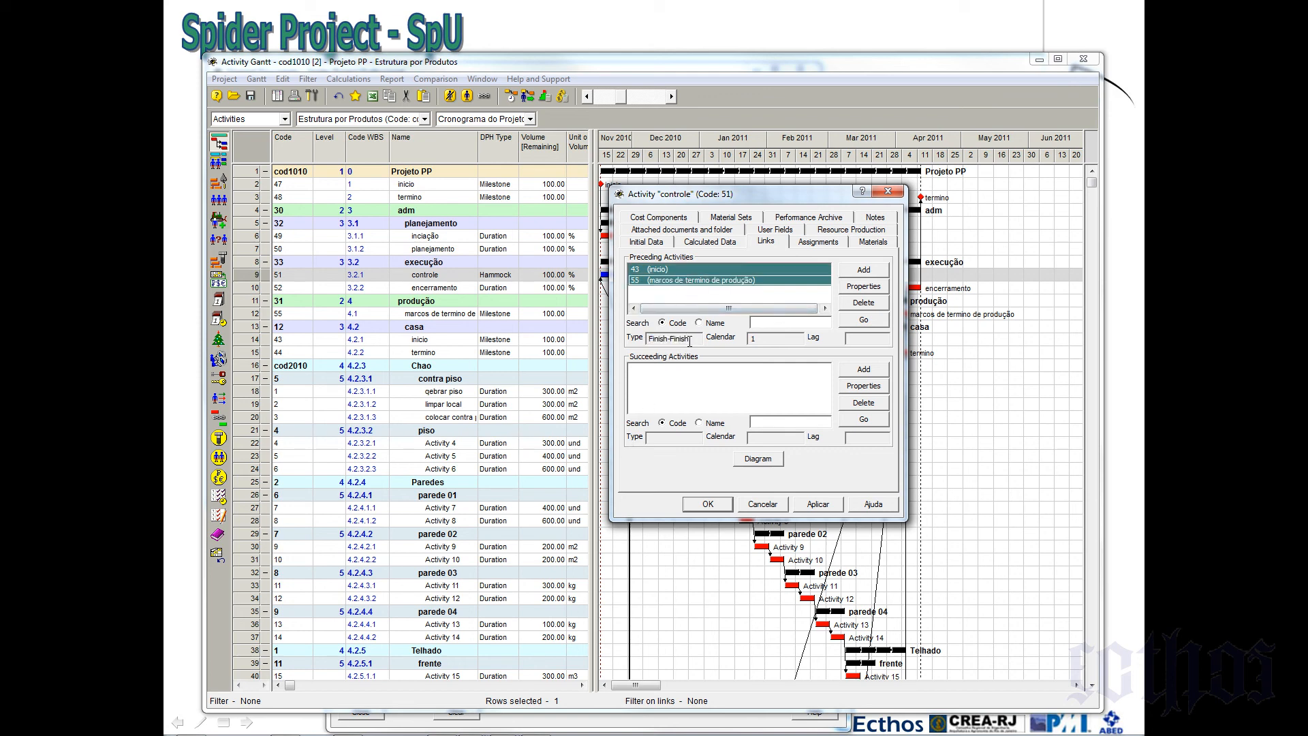
{"action": "left_click_drag", "start_coordinate": [688, 339], "coordinate": [646, 339]}
{"action": "left_click", "coordinate": [761, 282]}
{"action": "left_click", "coordinate": [757, 272]}
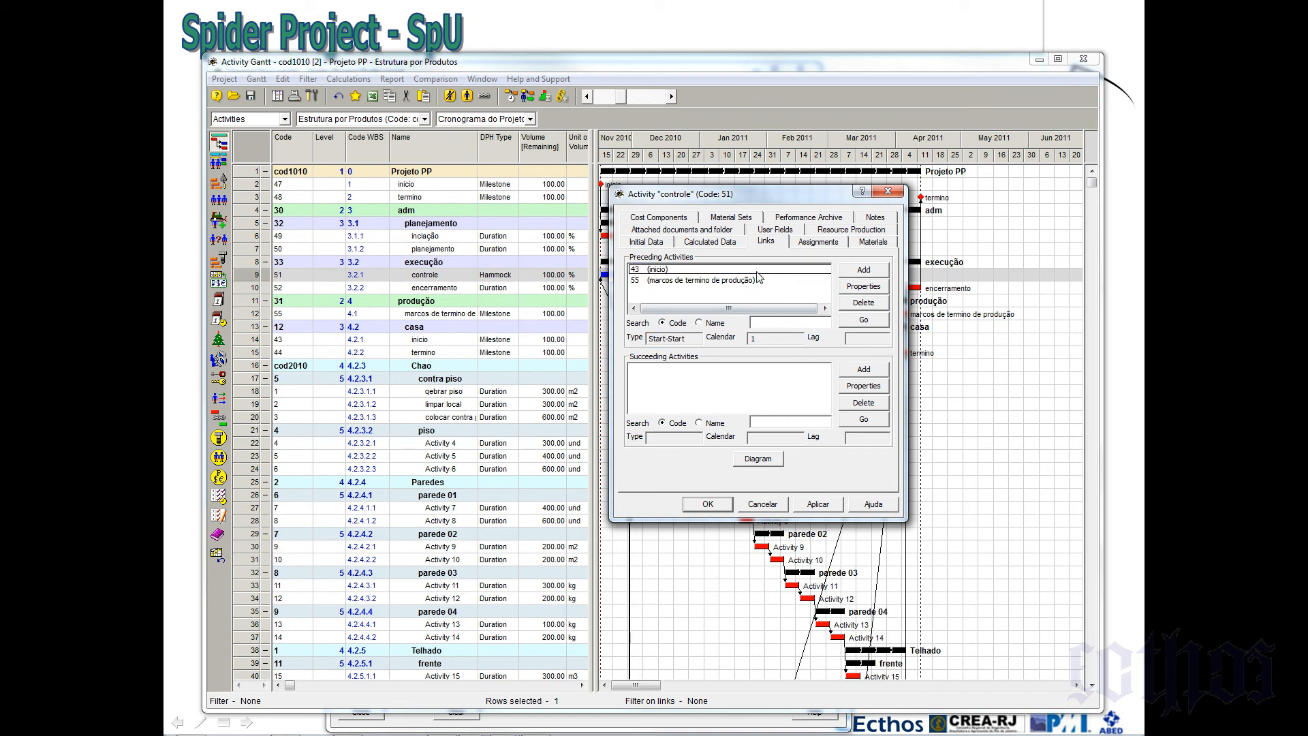
{"action": "left_click", "coordinate": [745, 281], "text": "shift"}
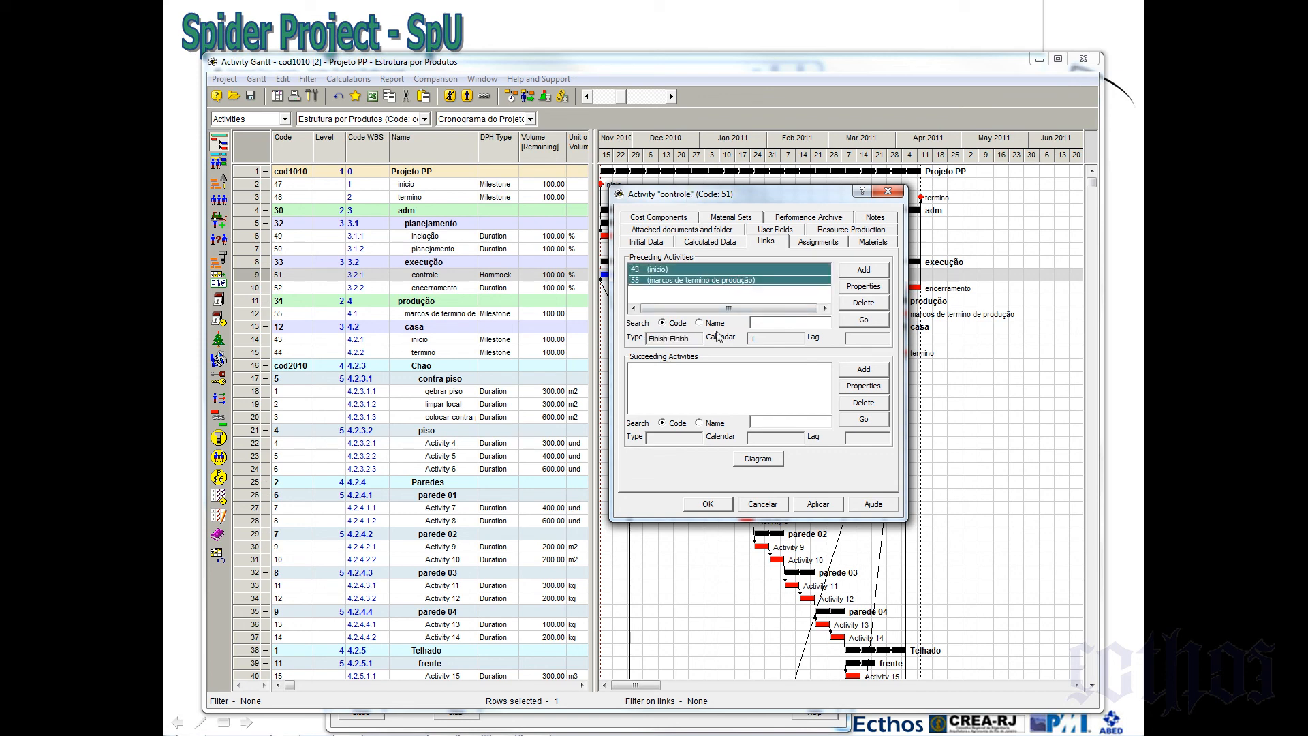
{"action": "left_click", "coordinate": [724, 505]}
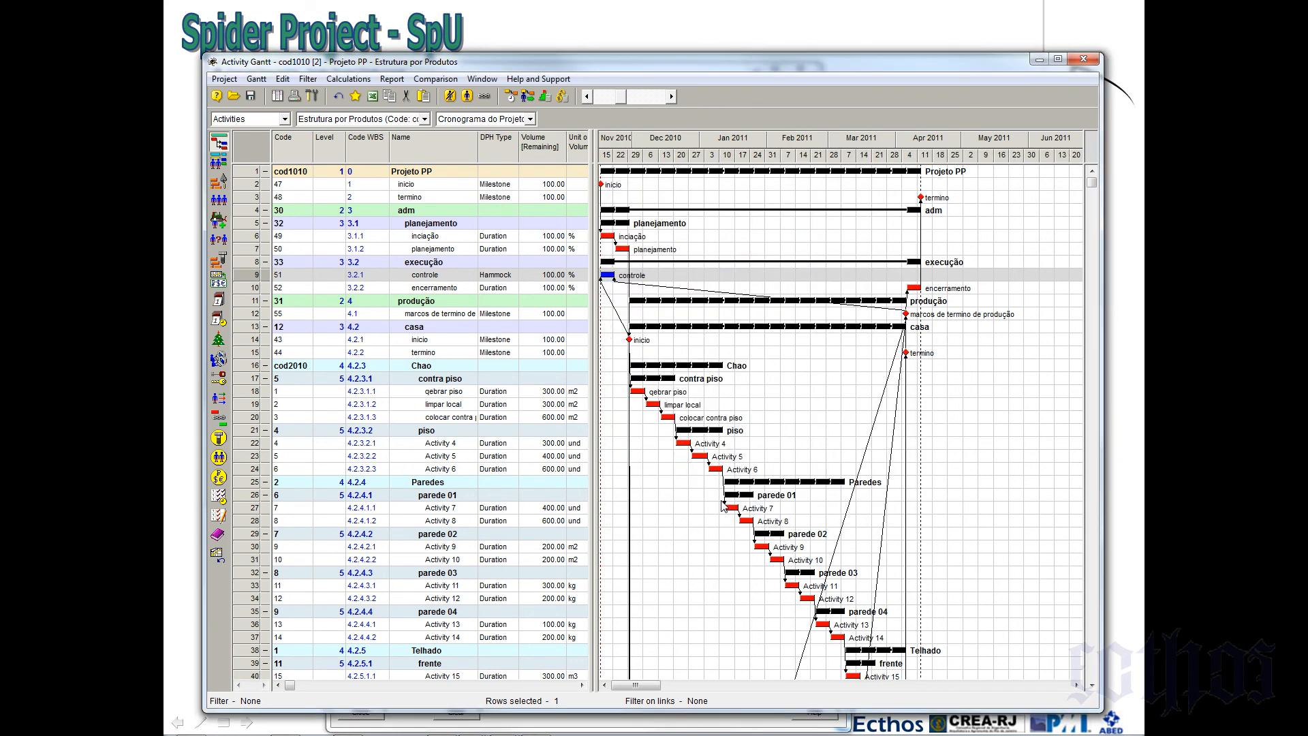
Recalculate the project schedule, and collapse and re-expand the produção phase to view the controle hammock
{"action": "left_click", "coordinate": [511, 96]}
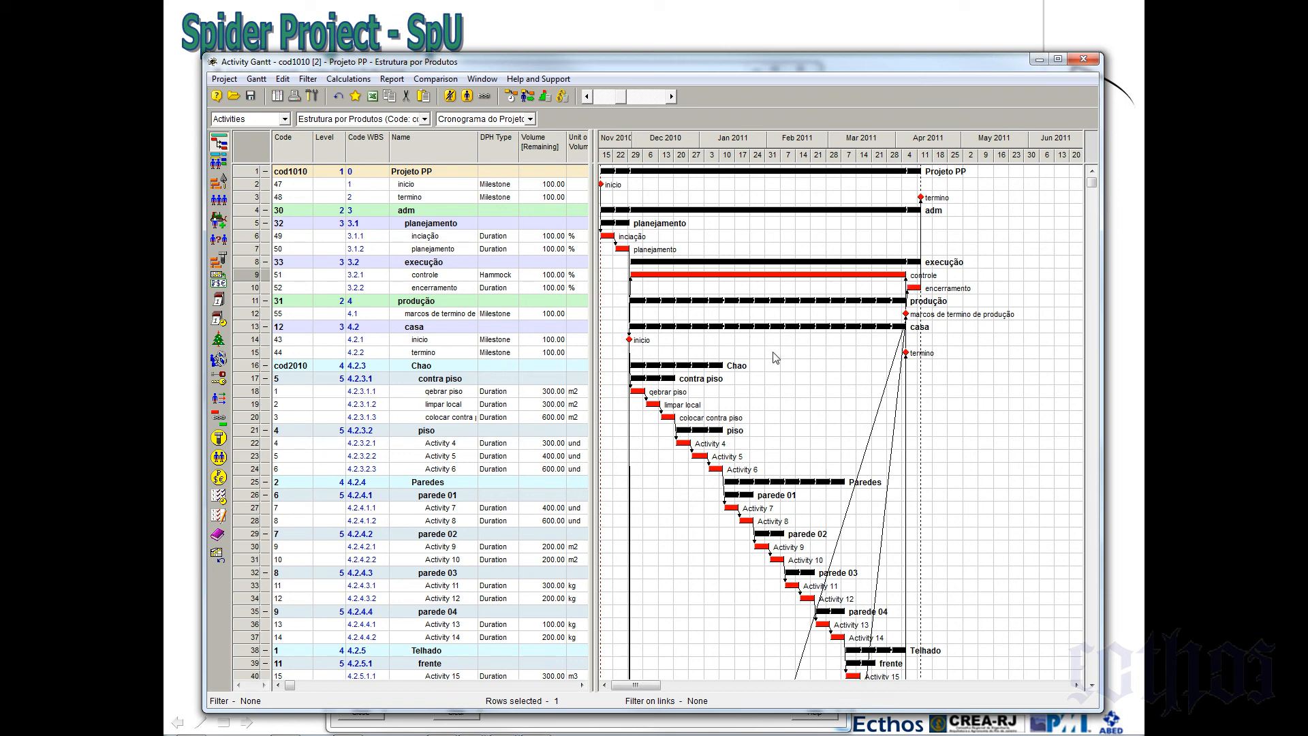
{"action": "left_click", "coordinate": [266, 301]}
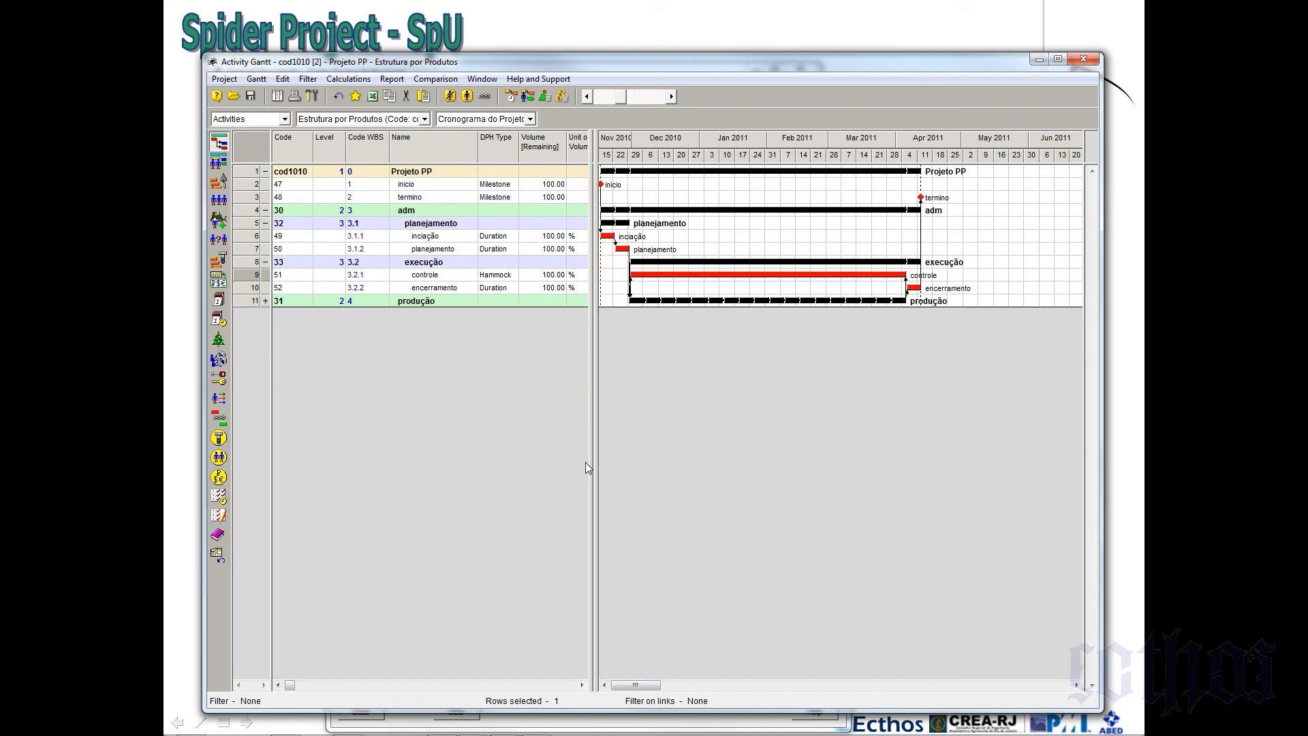
{"action": "left_click", "coordinate": [266, 300]}
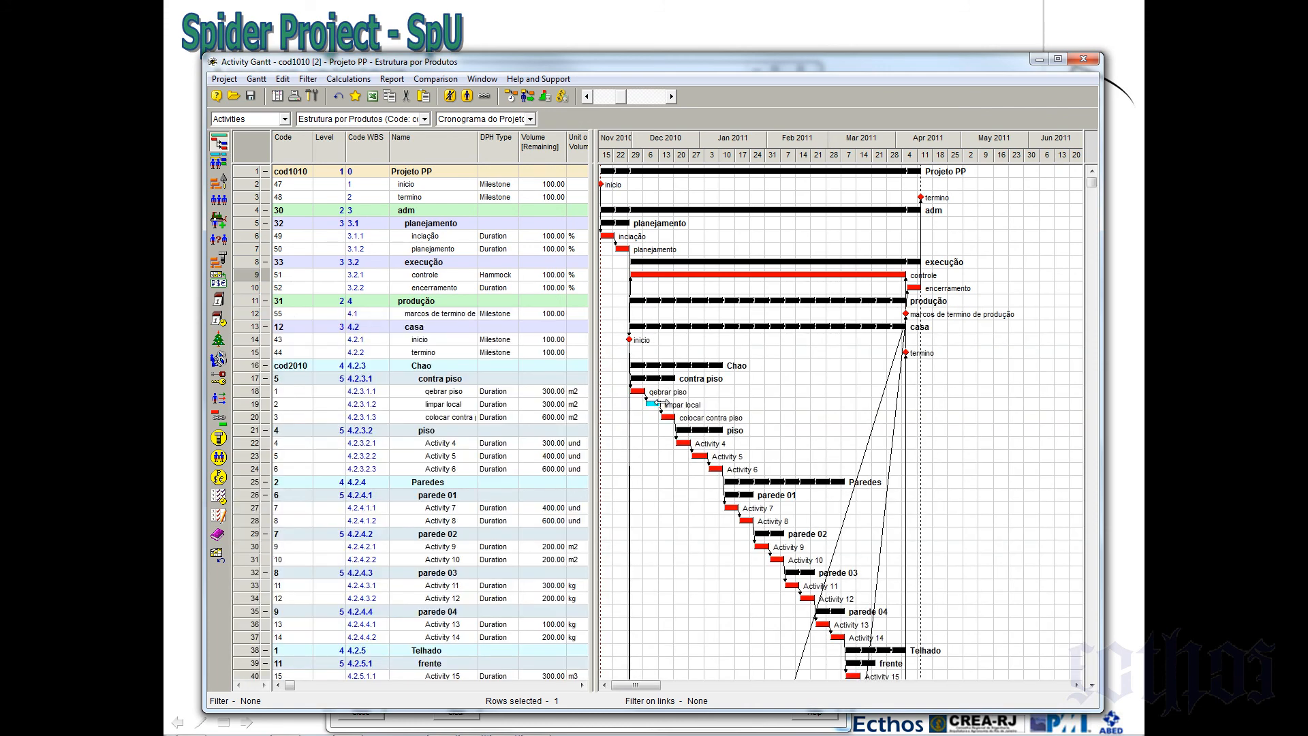
Extend the limpar local activity to about late January 2011 and recalculate the schedule to test the hammock
{"action": "left_click_drag", "start_coordinate": [659, 403], "coordinate": [760, 403]}
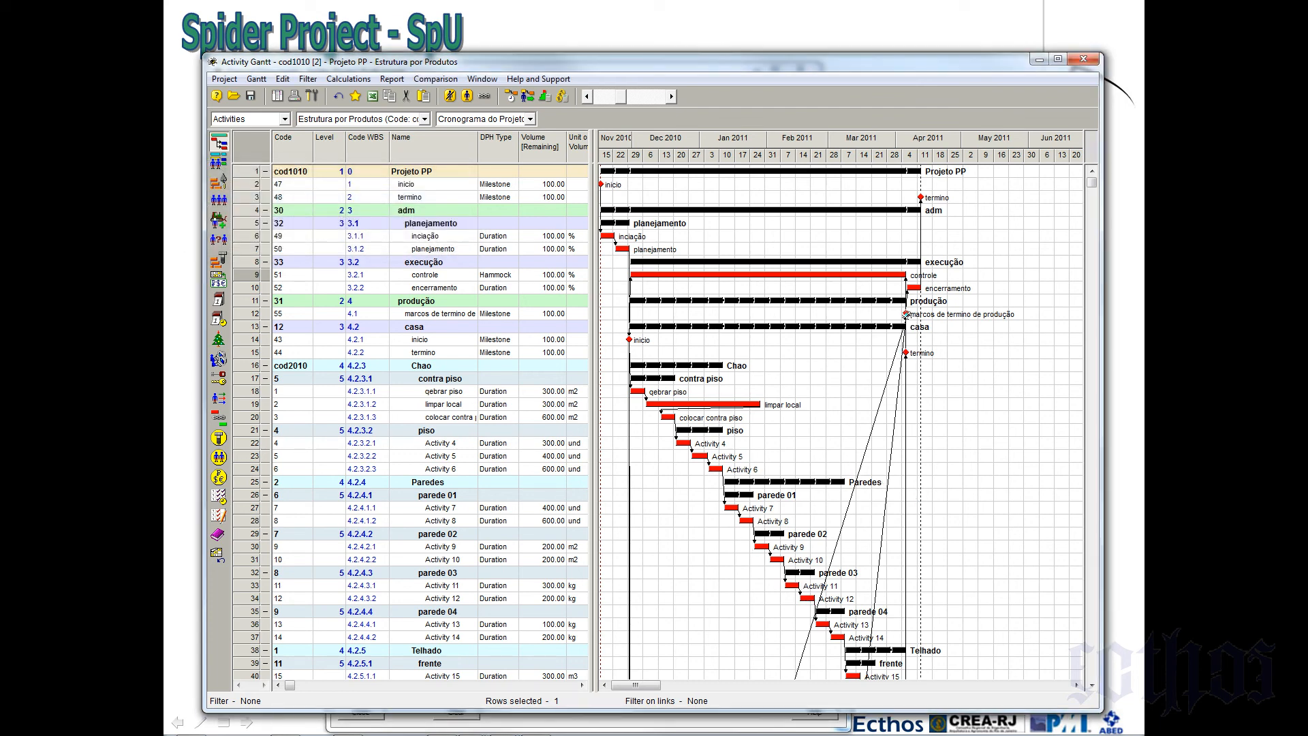
{"action": "left_click", "coordinate": [513, 98]}
{"action": "left_click", "coordinate": [511, 437]}
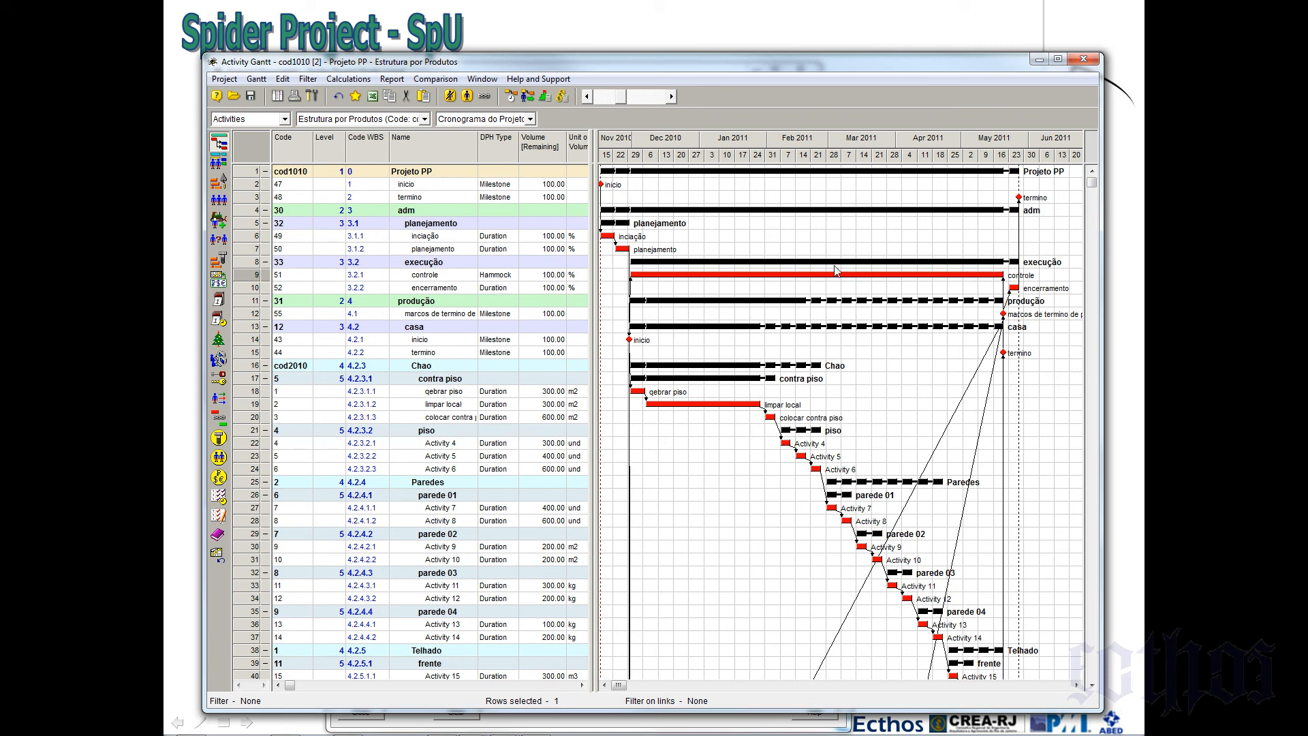
Undo the extension of limpar local and recalculate the schedule
{"action": "left_click", "coordinate": [339, 97]}
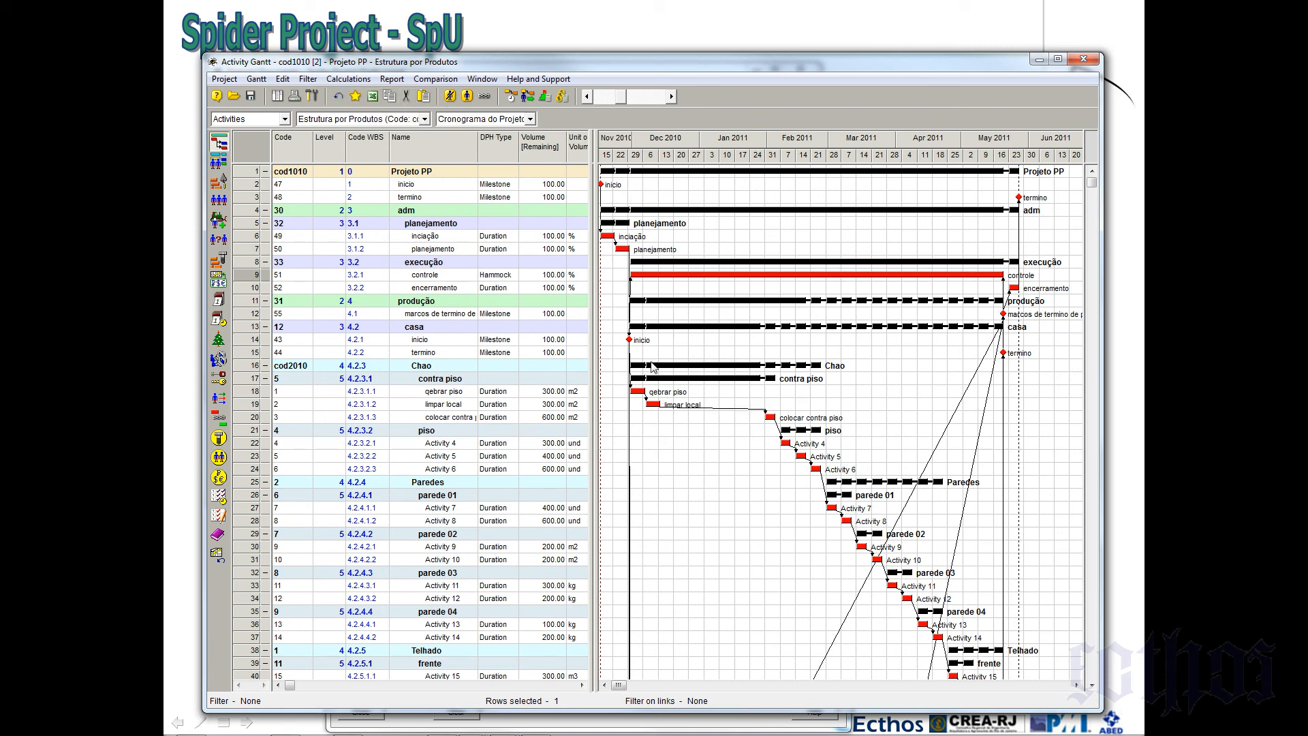
{"action": "left_click", "coordinate": [511, 97]}
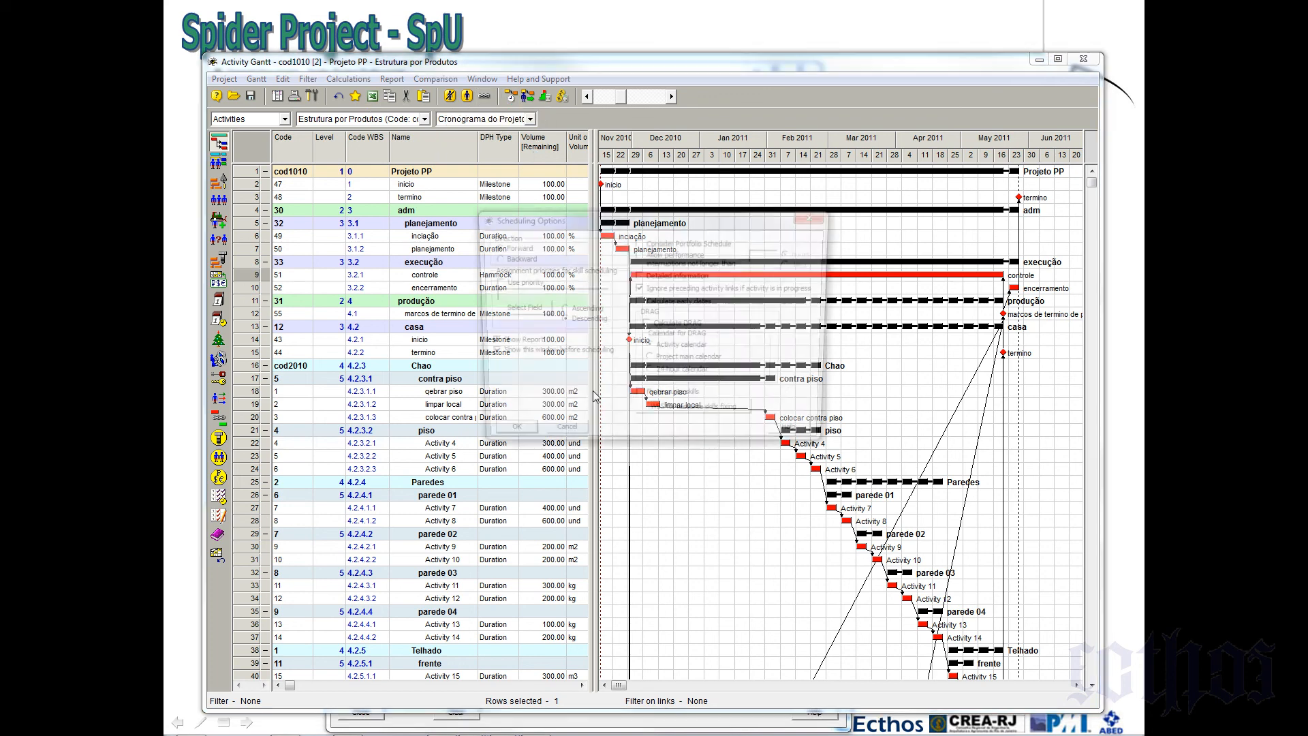
{"action": "left_click", "coordinate": [517, 427]}
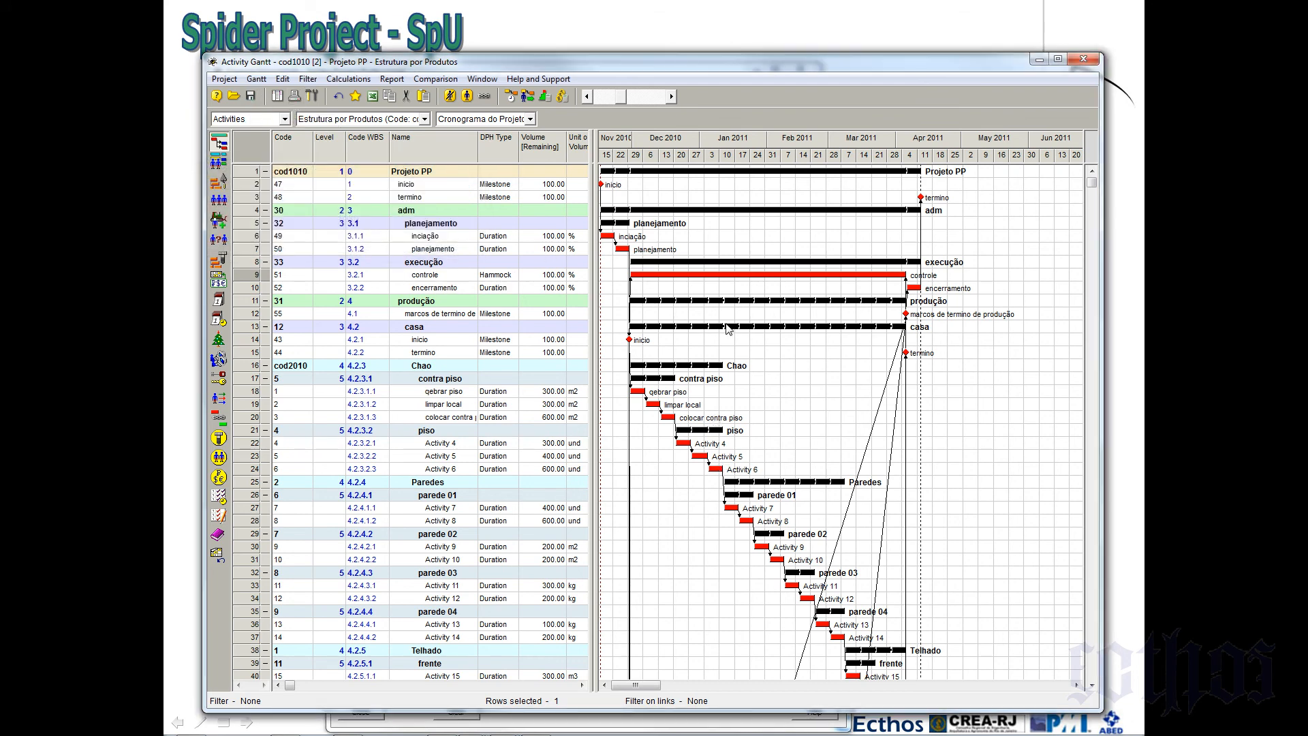
Widen the activity table to show the resp local de prod column, and narrow it again to just past the Name column
{"action": "left_click_drag", "start_coordinate": [601, 300], "coordinate": [719, 298]}
{"action": "left_click_drag", "start_coordinate": [590, 315], "coordinate": [656, 315]}
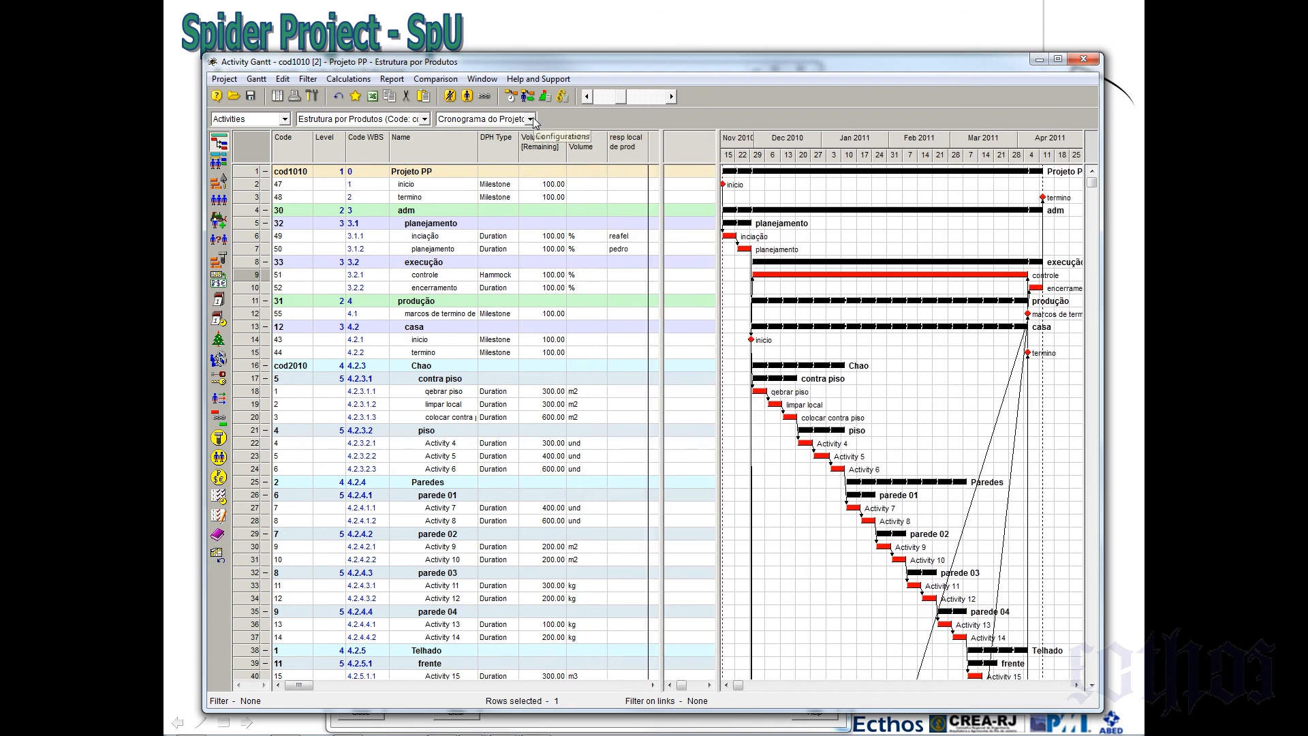
{"action": "left_click", "coordinate": [530, 119]}
{"action": "left_click", "coordinate": [570, 174]}
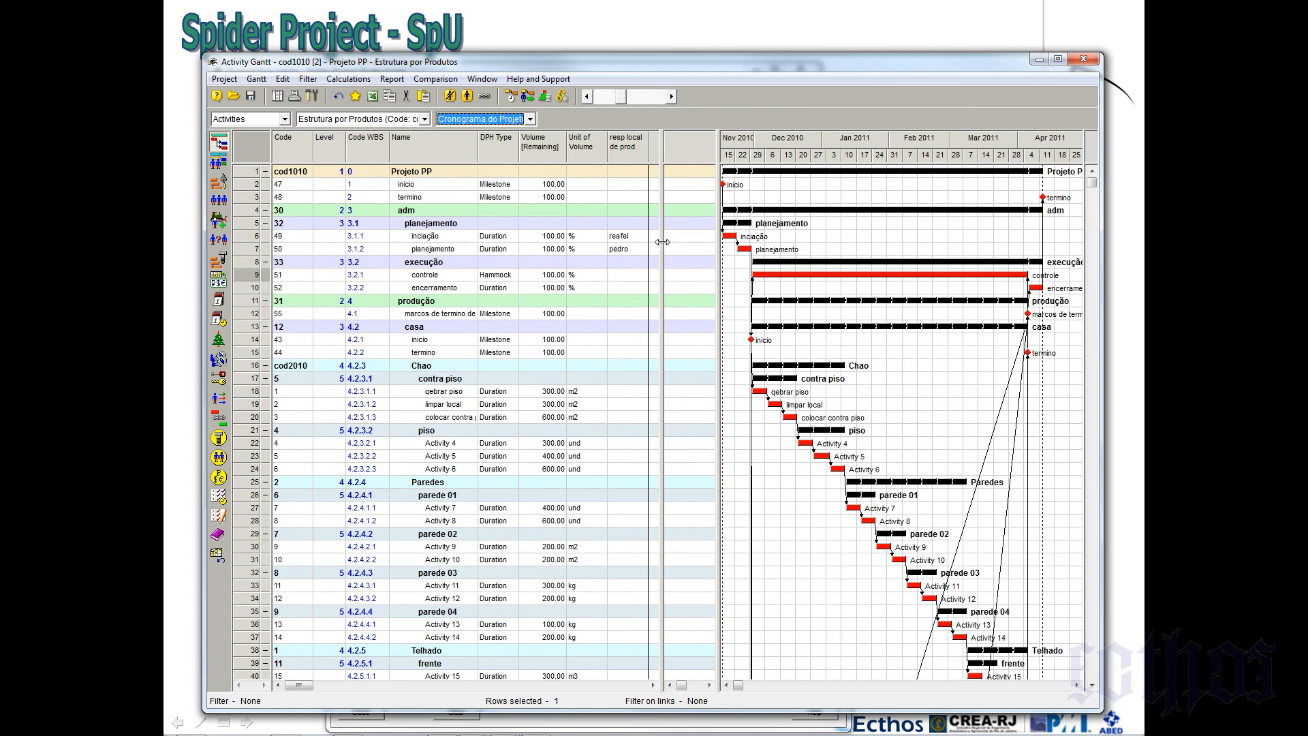
{"action": "left_click_drag", "start_coordinate": [656, 249], "coordinate": [482, 285]}
{"action": "left_click_drag", "start_coordinate": [715, 266], "coordinate": [481, 270]}
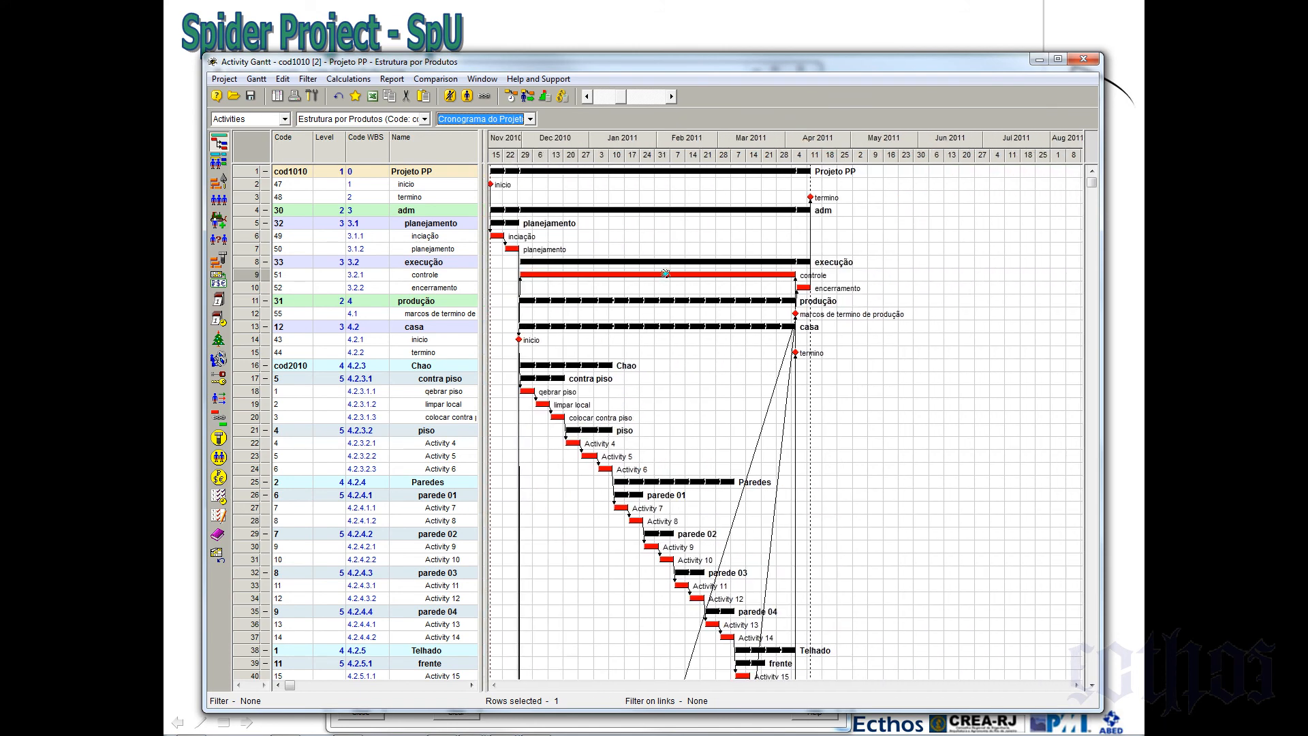
Apply the Cronograma do Projeto - parte 1 configuration and narrow the table area to end after the resp local de prod column
{"action": "scroll", "coordinate": [665, 273], "scroll_direction": "down", "scroll_amount": 3}
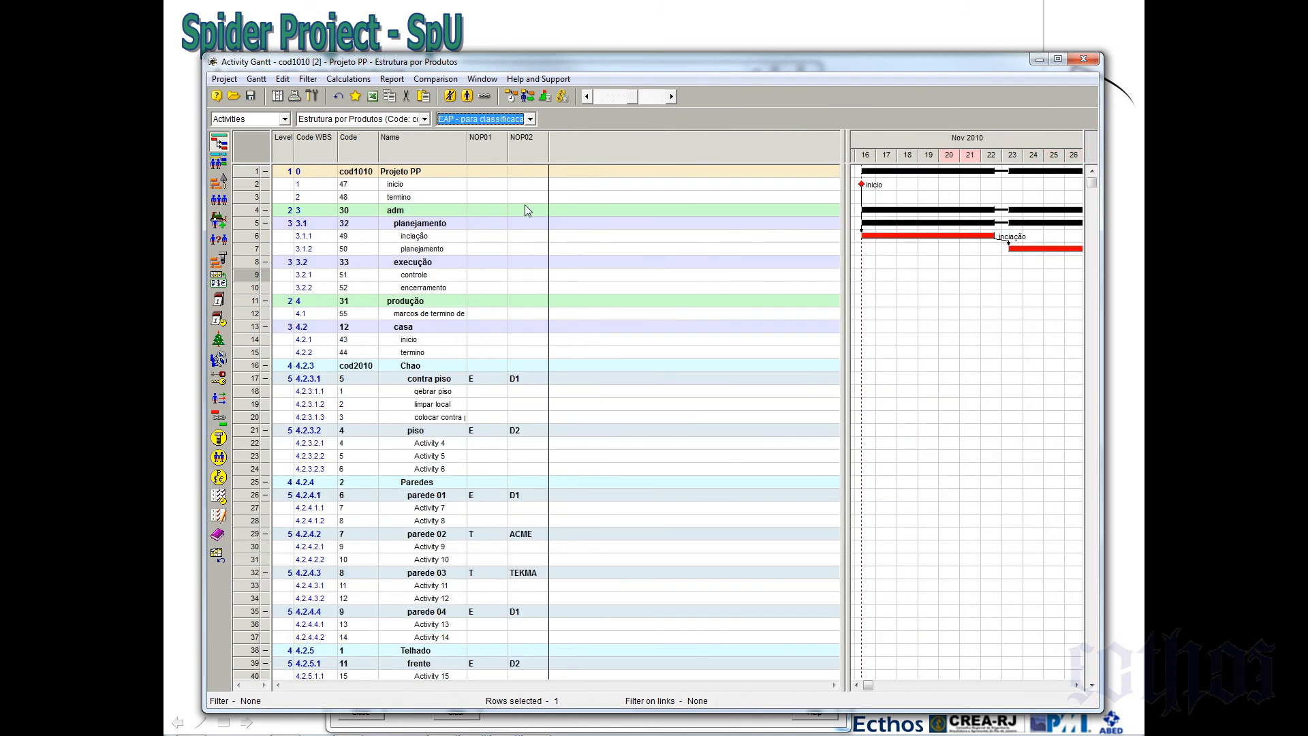
{"action": "left_click", "coordinate": [471, 125]}
{"action": "left_click", "coordinate": [499, 179]}
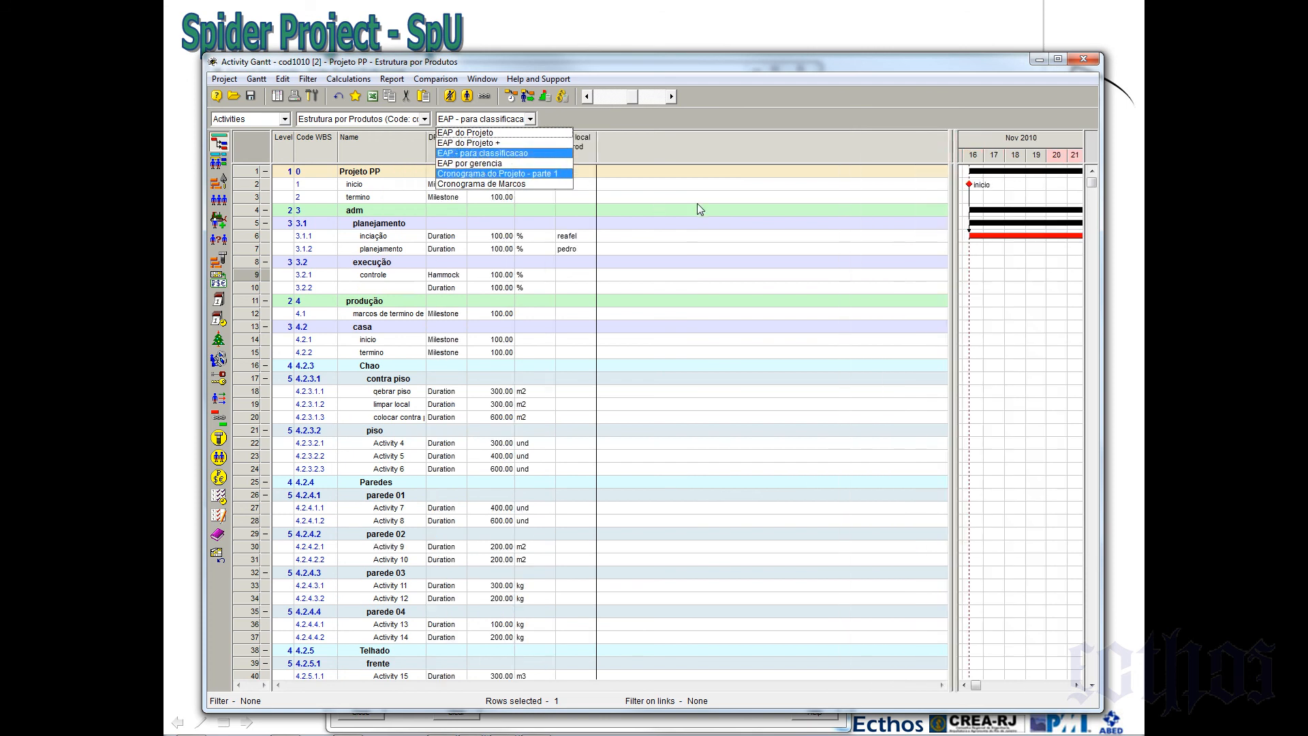
{"action": "left_click_drag", "start_coordinate": [950, 178], "coordinate": [590, 225]}
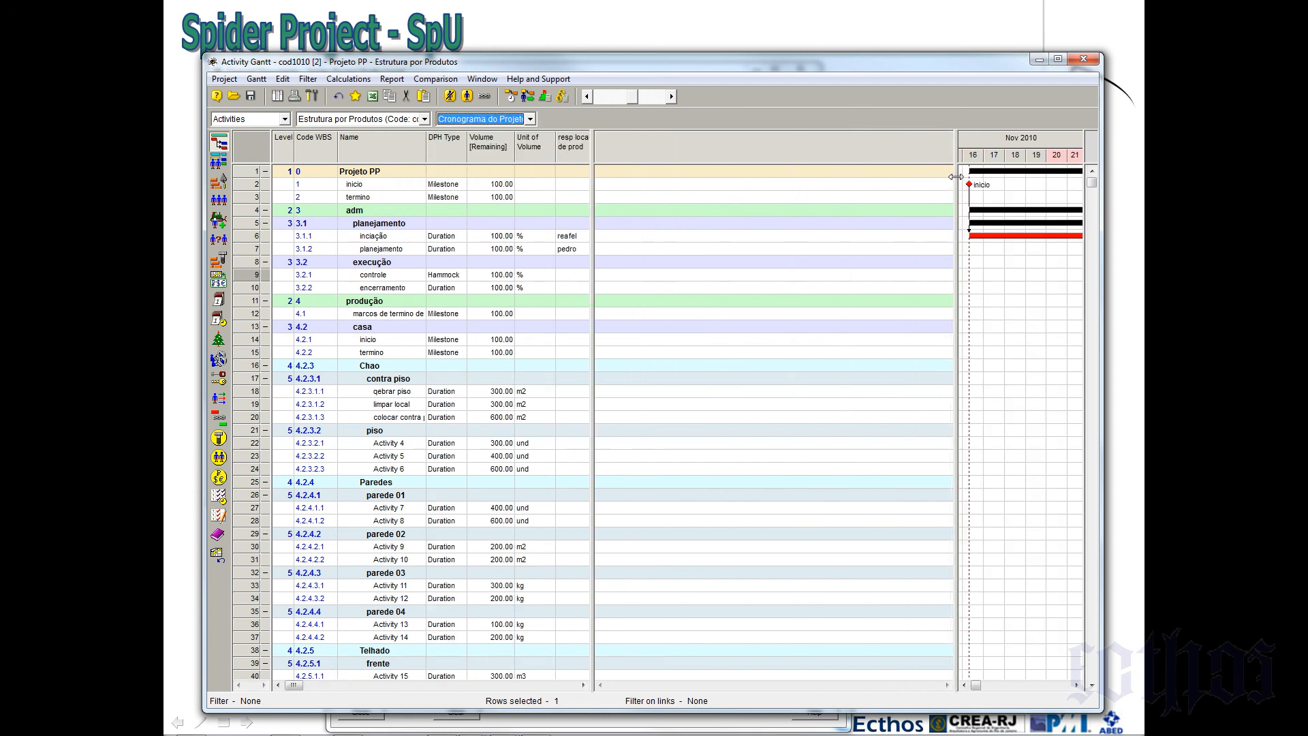
{"action": "left_click_drag", "start_coordinate": [956, 178], "coordinate": [583, 235]}
Fit the Gantt timescale to the whole project
{"action": "left_click", "coordinate": [256, 79]}
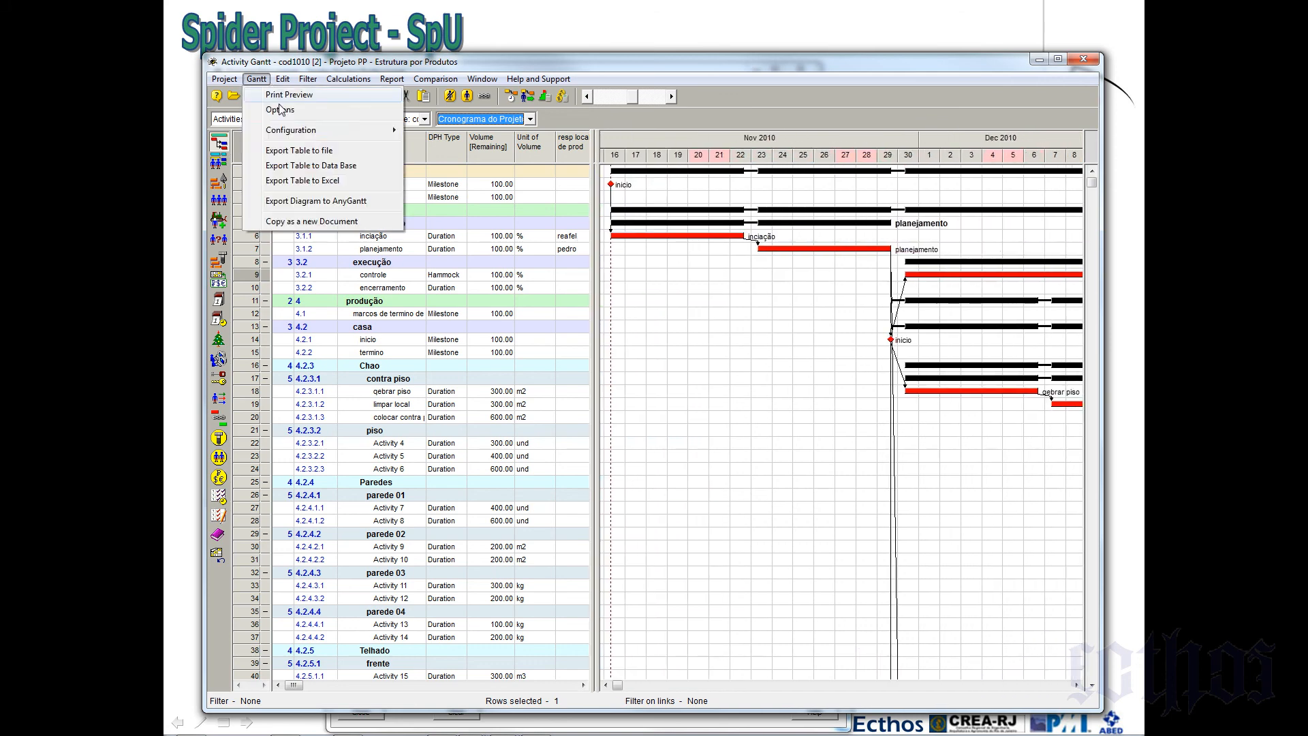
{"action": "mouse_move", "coordinate": [290, 131]}
{"action": "left_click", "coordinate": [477, 161]}
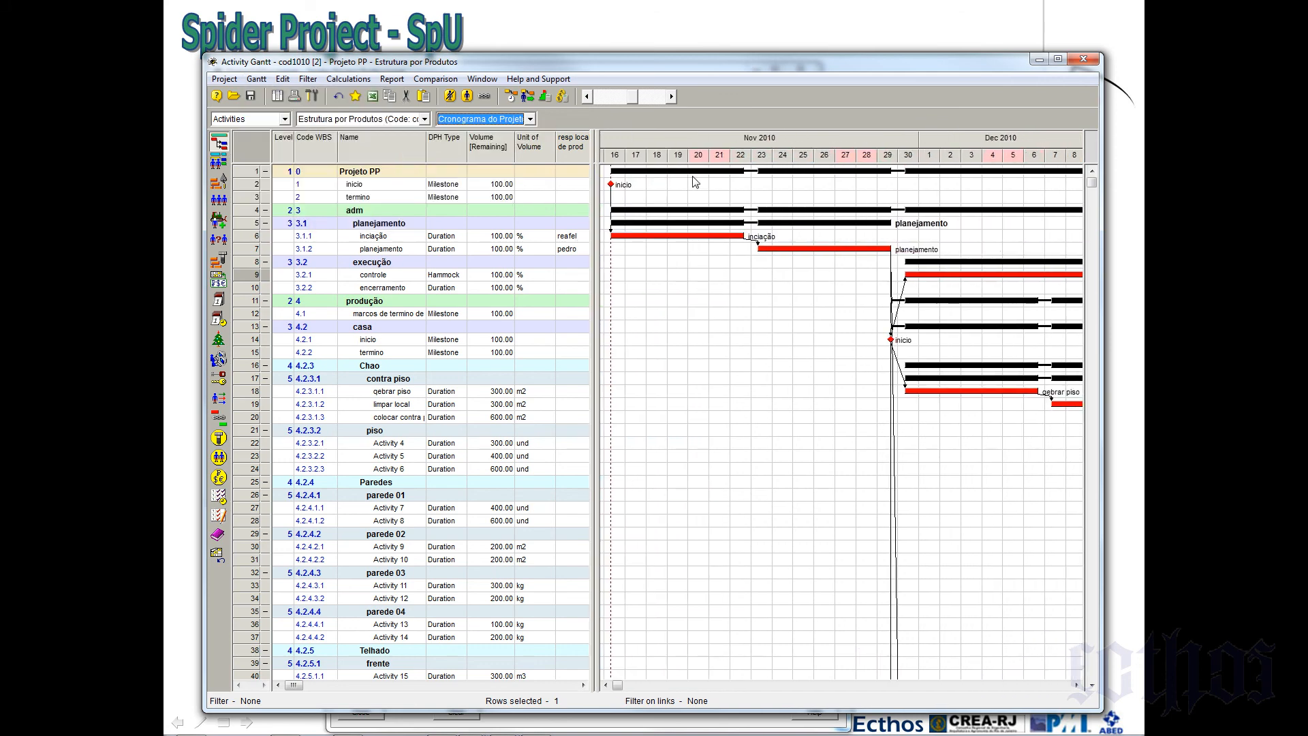
{"action": "right_click", "coordinate": [703, 139]}
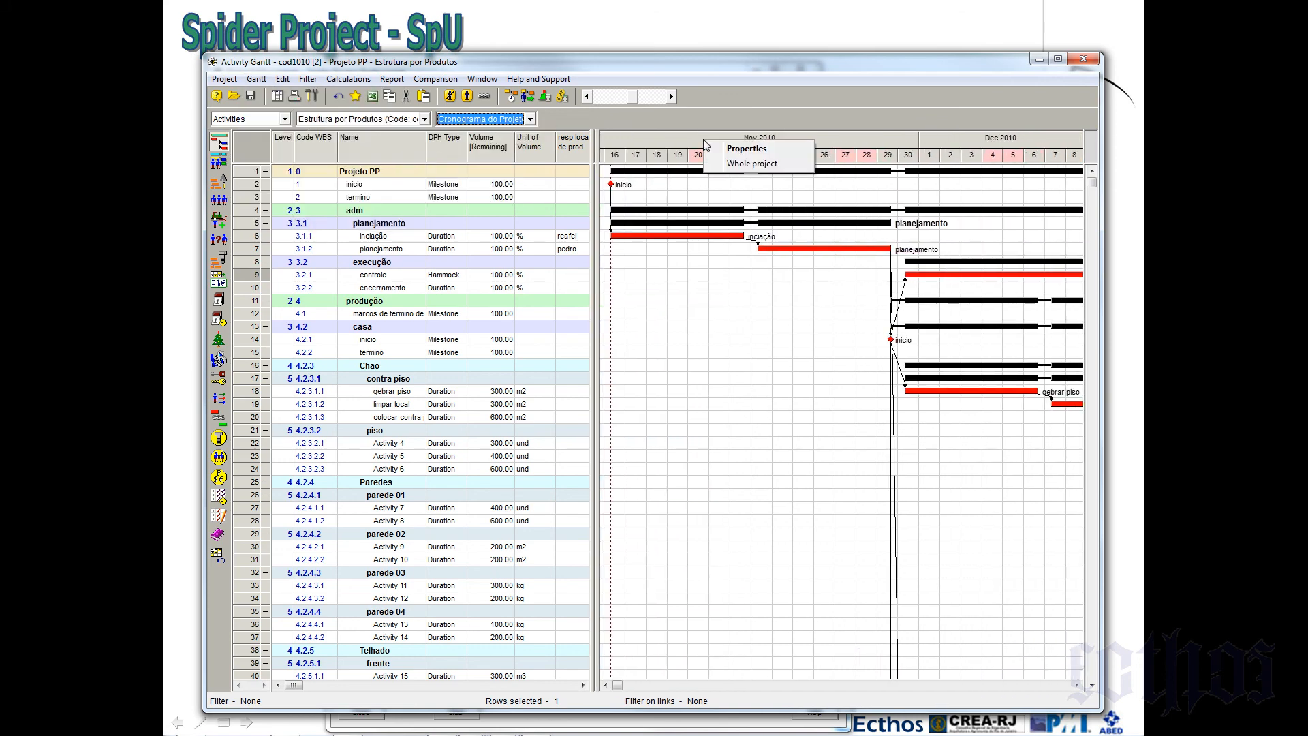
{"action": "left_click", "coordinate": [741, 165]}
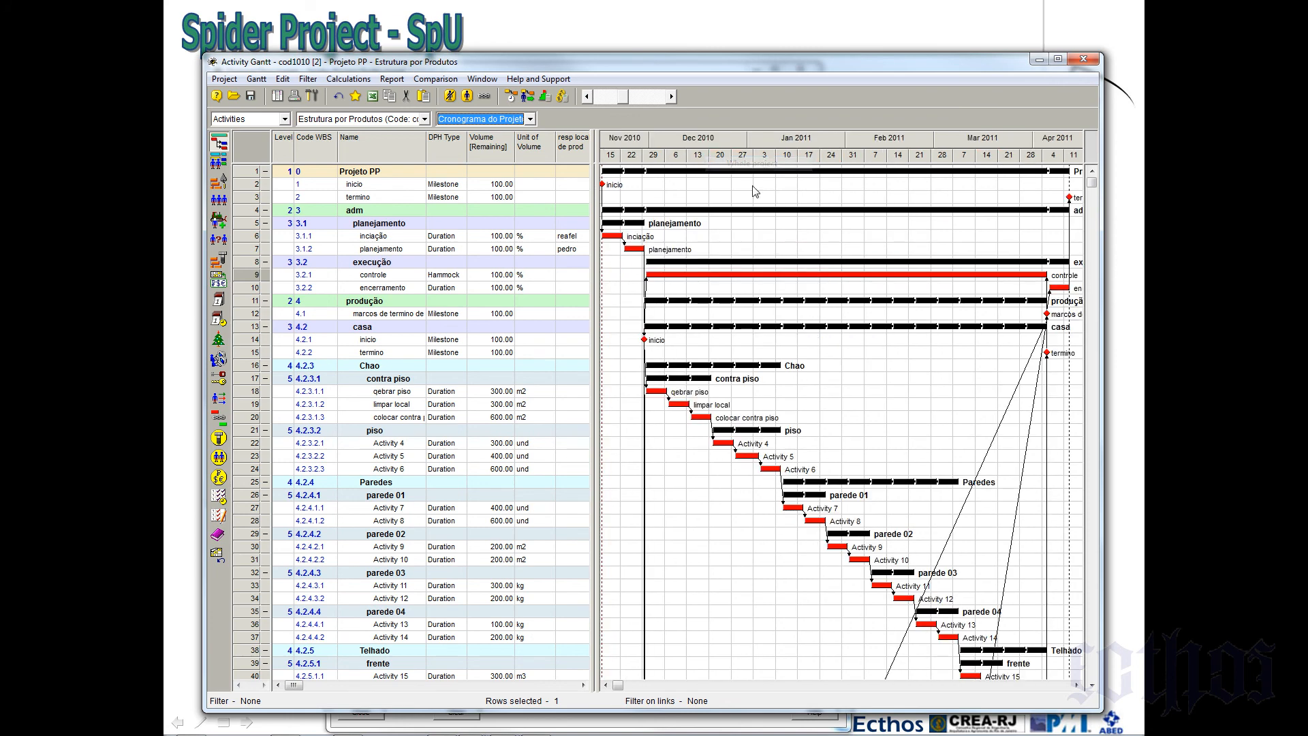
Check the timescale properties, reapply the whole-project range, and look over the scheduled activities from the casa phase down to churrasqueira
{"action": "right_click", "coordinate": [766, 141]}
{"action": "left_click", "coordinate": [811, 150]}
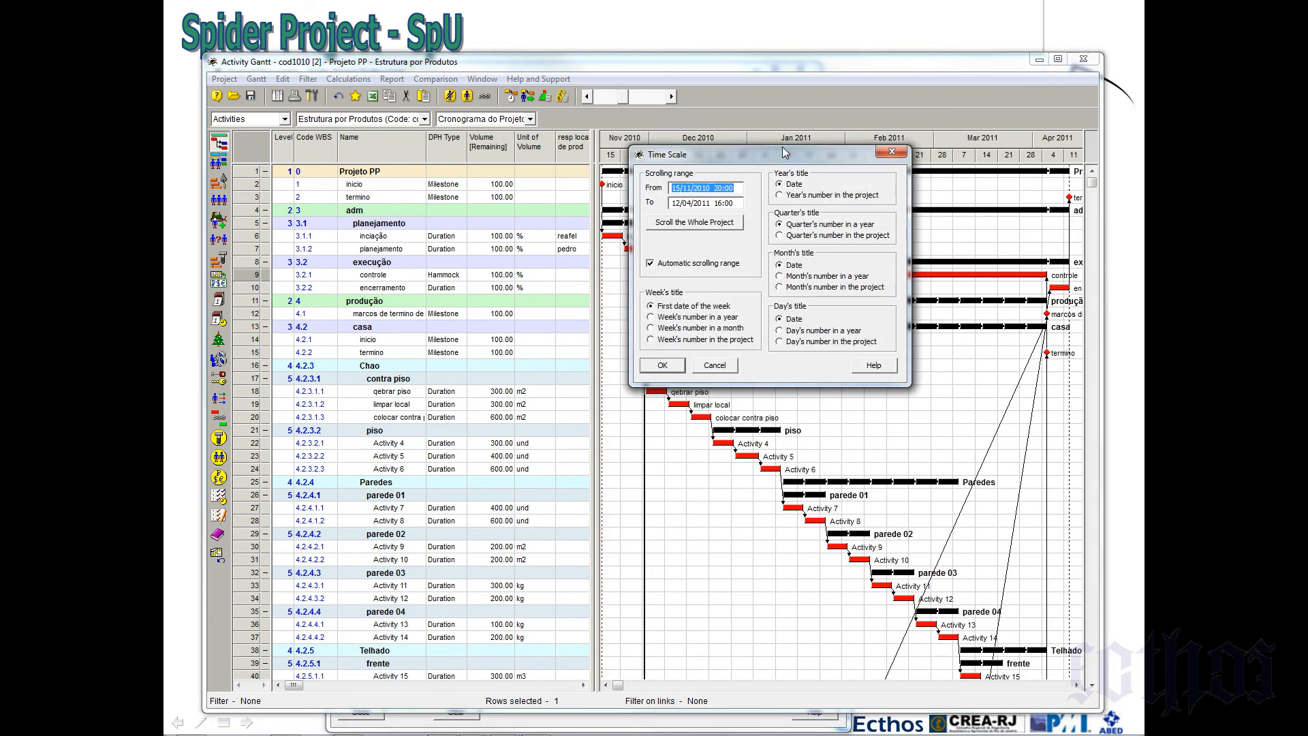
{"action": "left_click", "coordinate": [892, 152]}
{"action": "right_click", "coordinate": [791, 145]}
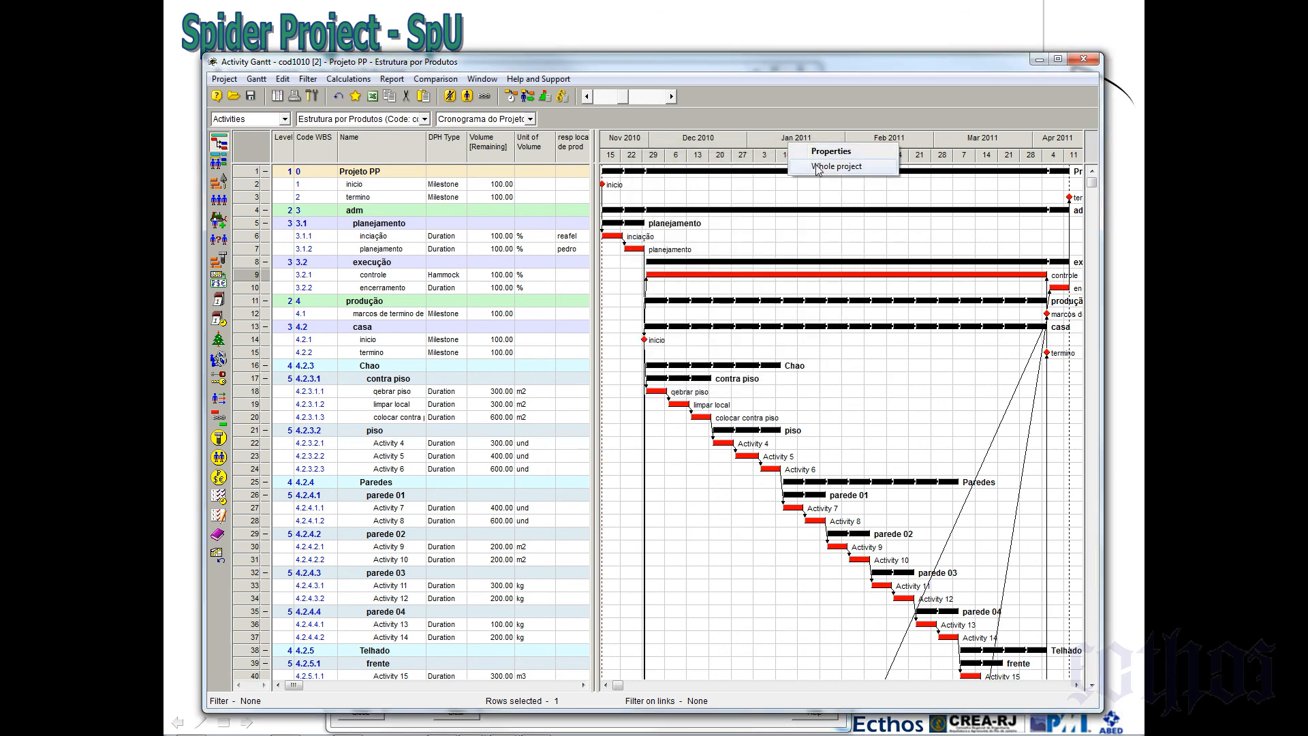
{"action": "left_click", "coordinate": [818, 168]}
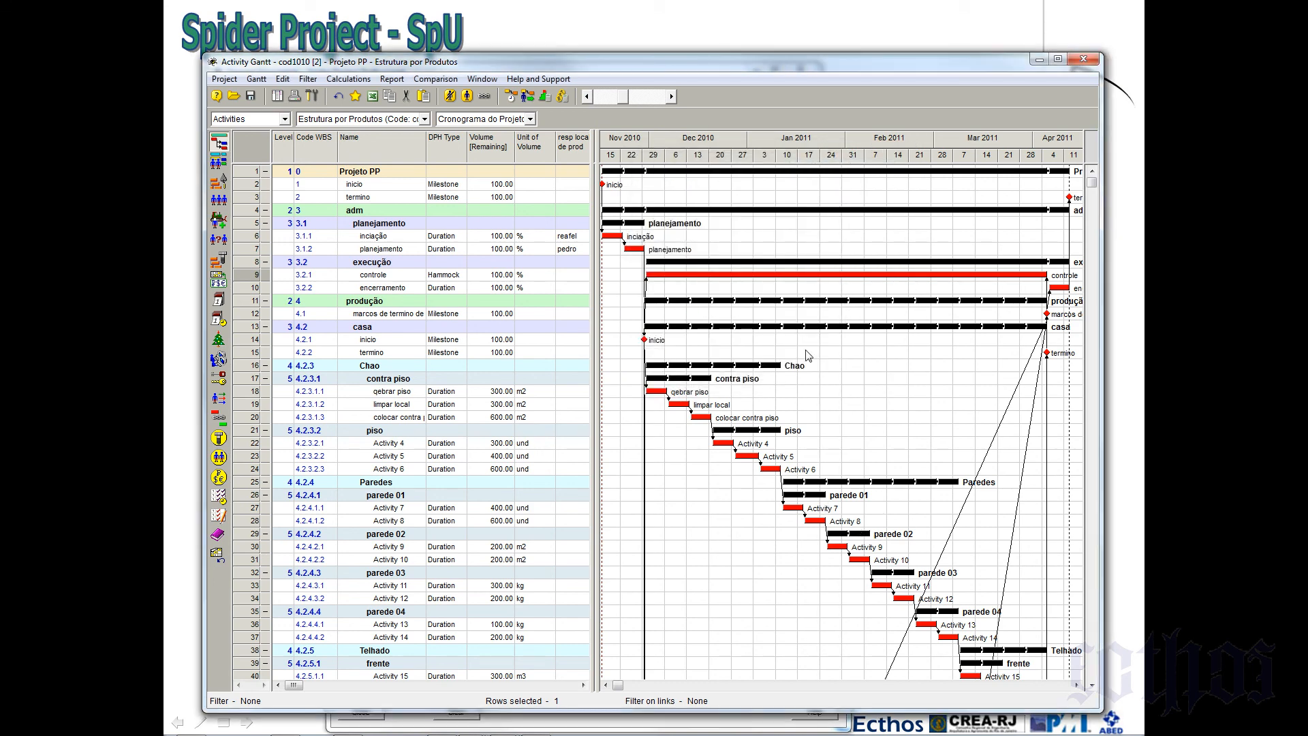
{"action": "scroll", "coordinate": [809, 350], "scroll_direction": "down", "scroll_amount": 5}
{"action": "scroll", "coordinate": [809, 349], "scroll_direction": "down", "scroll_amount": 5}
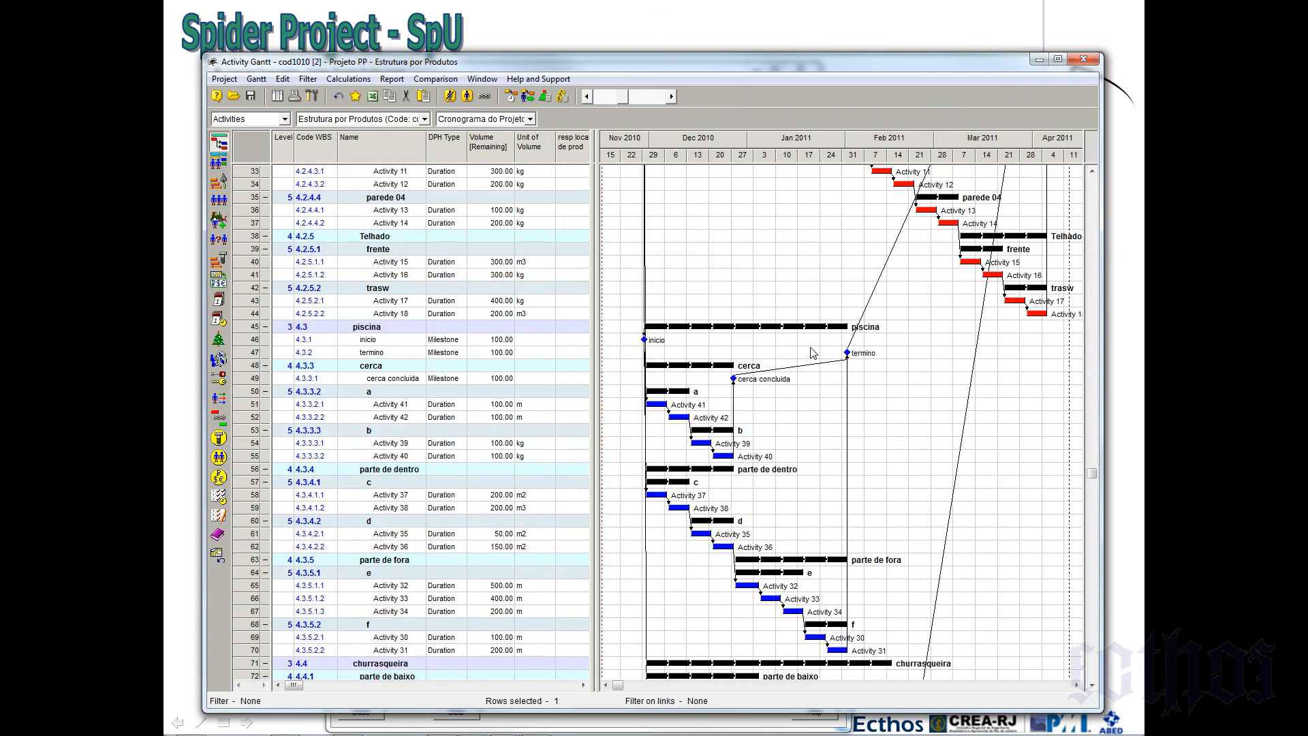
{"action": "scroll", "coordinate": [821, 373], "scroll_direction": "up", "scroll_amount": 10}
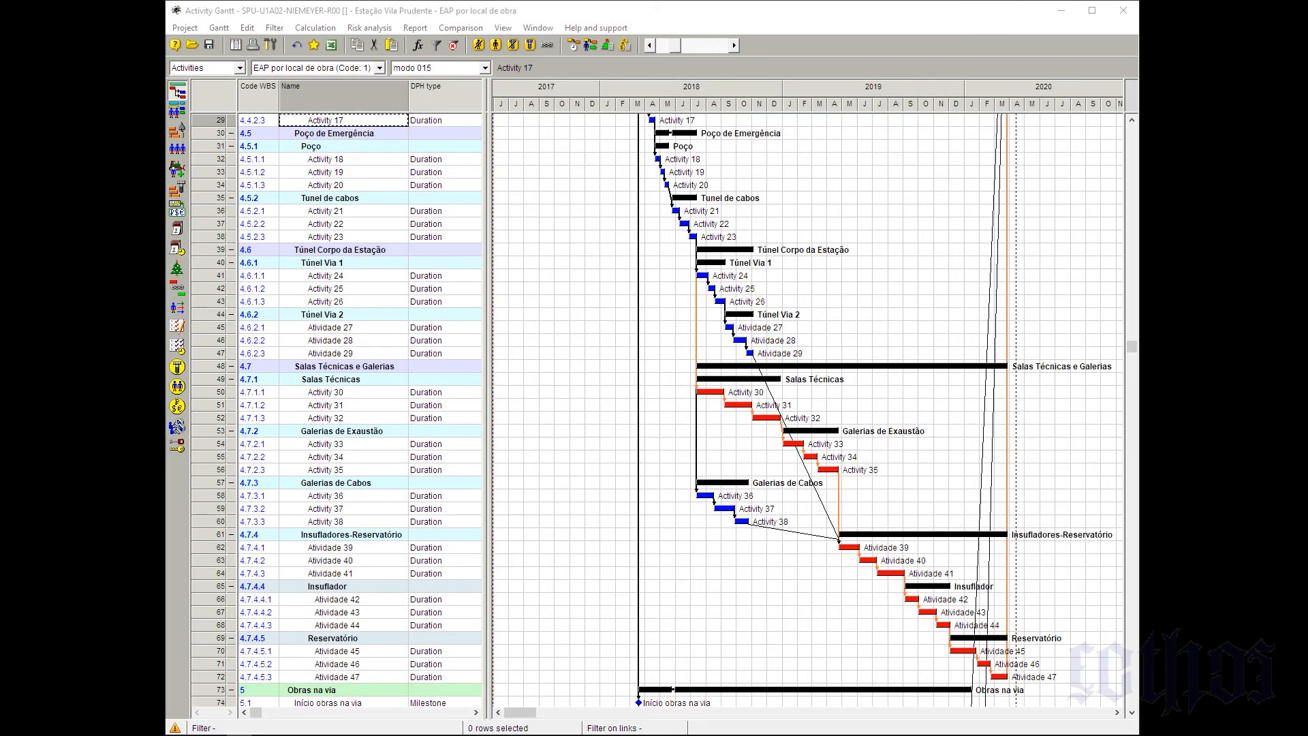
Open the list of saved activity filters for the Estação Vila Prudente project
{"action": "left_click", "coordinate": [332, 229]}
{"action": "scroll", "coordinate": [331, 228], "scroll_direction": "up", "scroll_amount": 9}
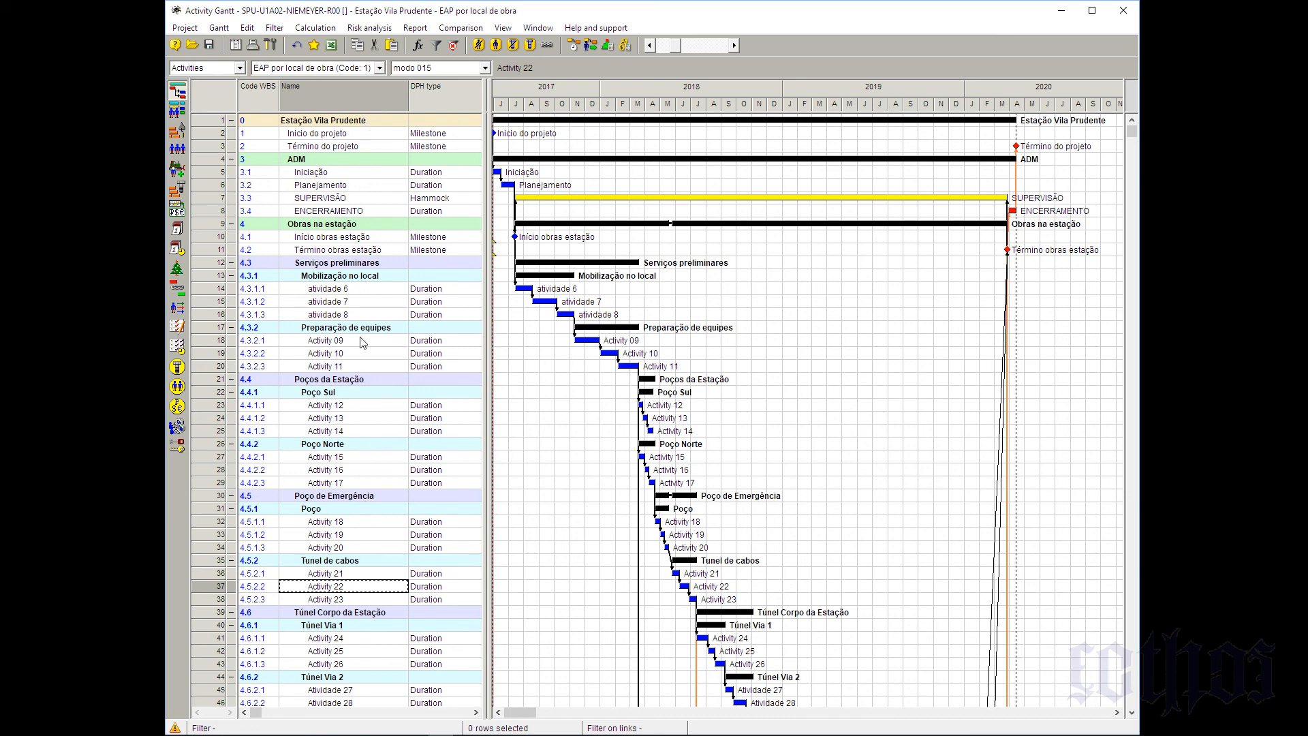
{"action": "left_click", "coordinate": [275, 28]}
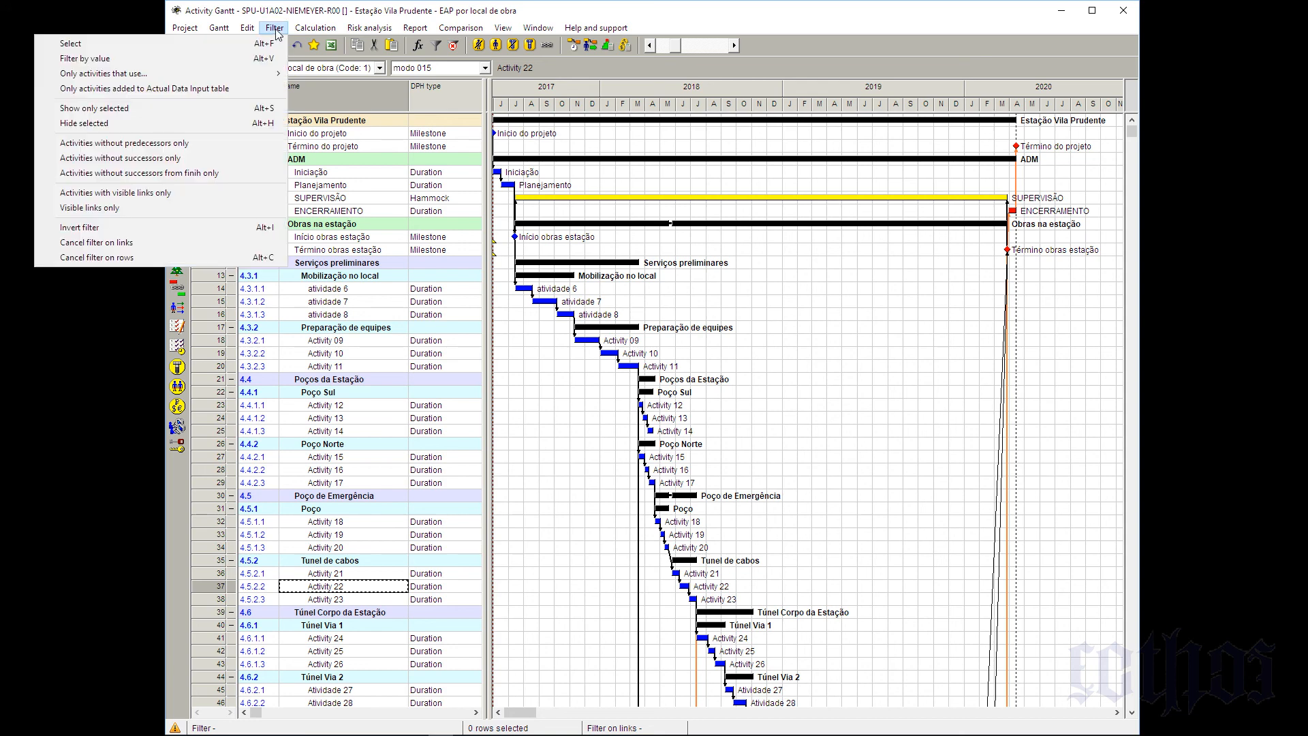
{"action": "left_click", "coordinate": [251, 28]}
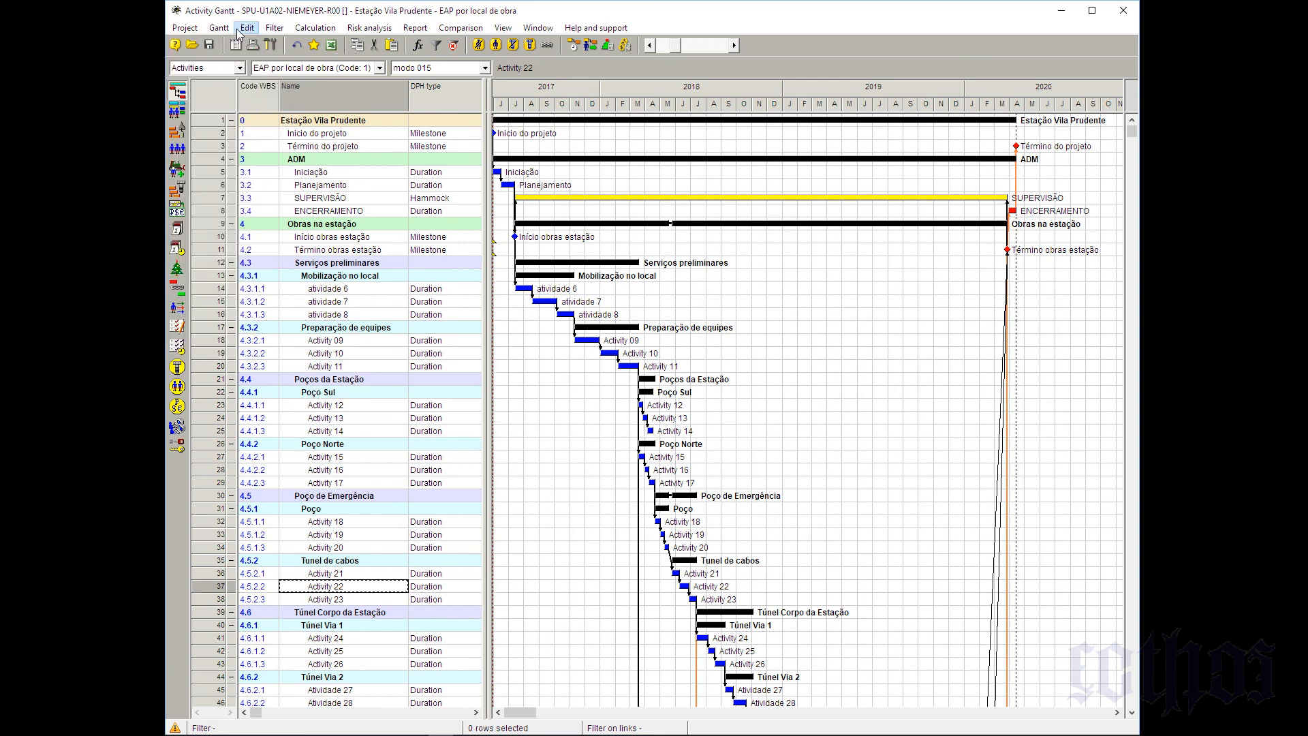
{"action": "left_click", "coordinate": [250, 28]}
{"action": "mouse_move", "coordinate": [253, 25]}
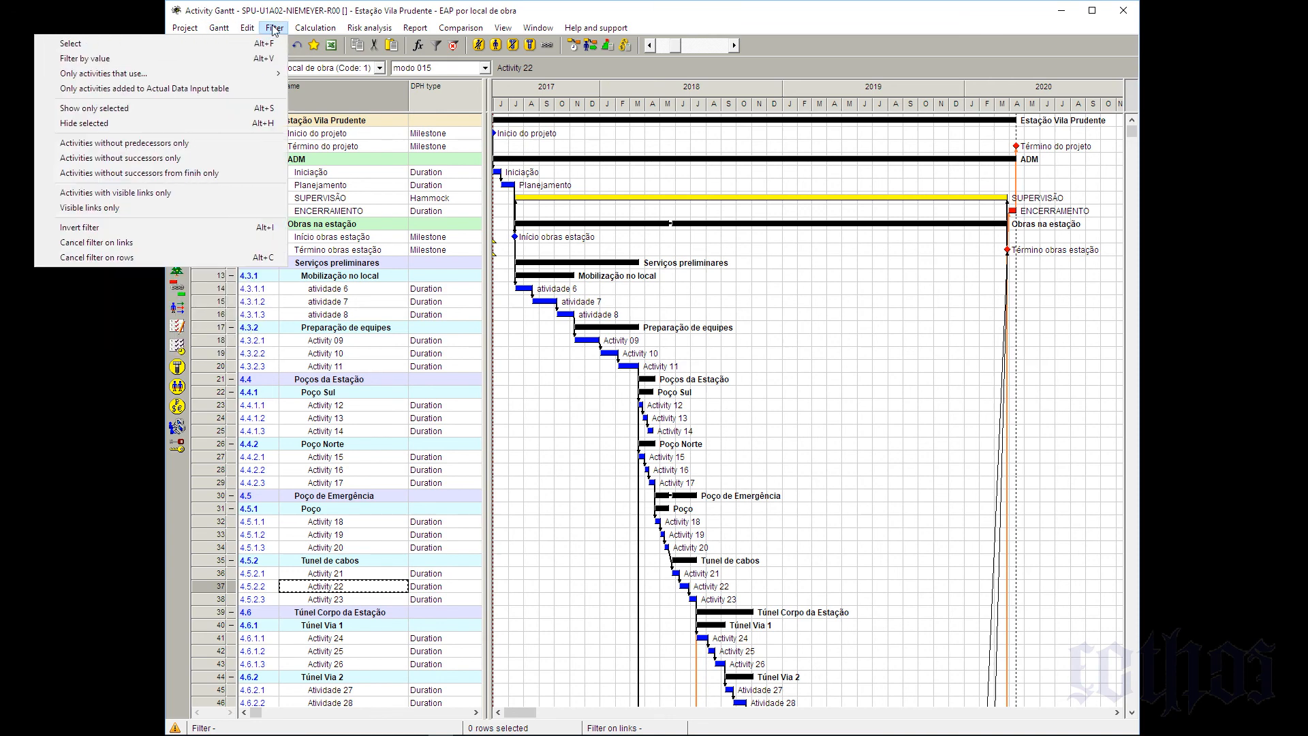
{"action": "left_click", "coordinate": [273, 45]}
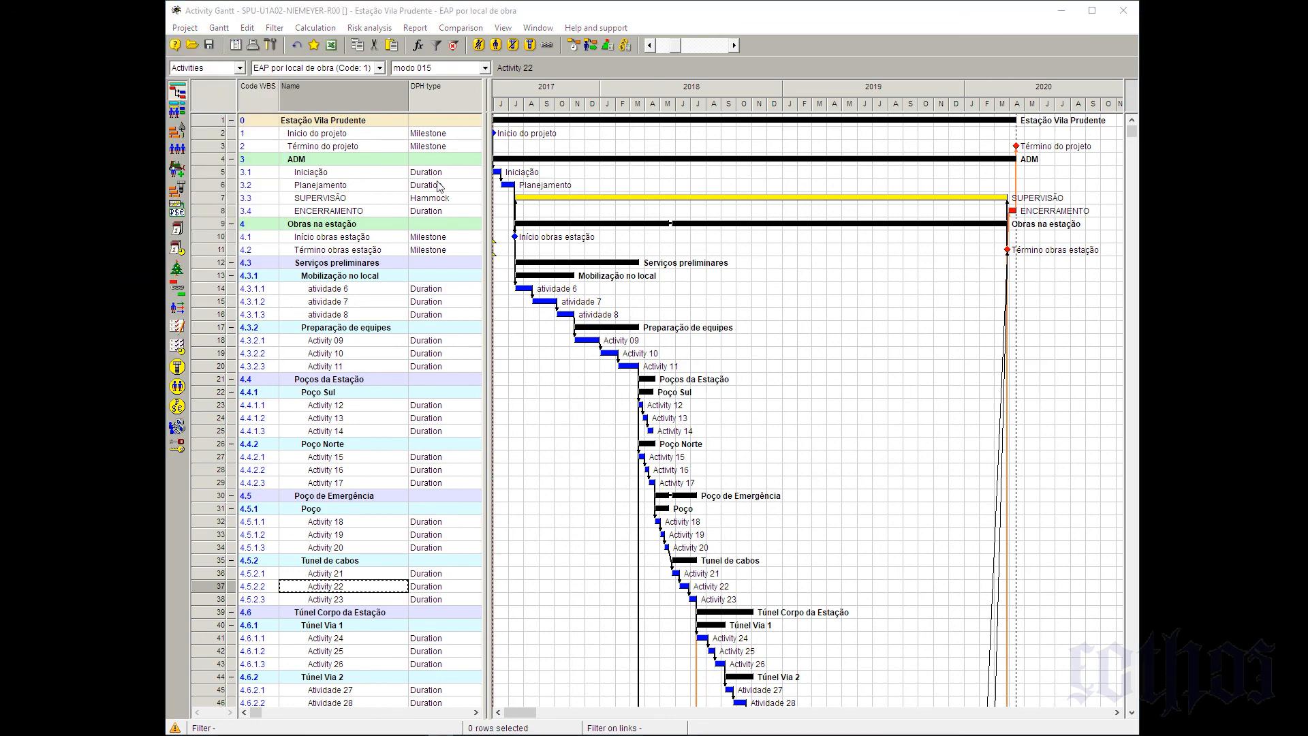
{"action": "left_click_drag", "start_coordinate": [0, 273], "coordinate": [837, 273]}
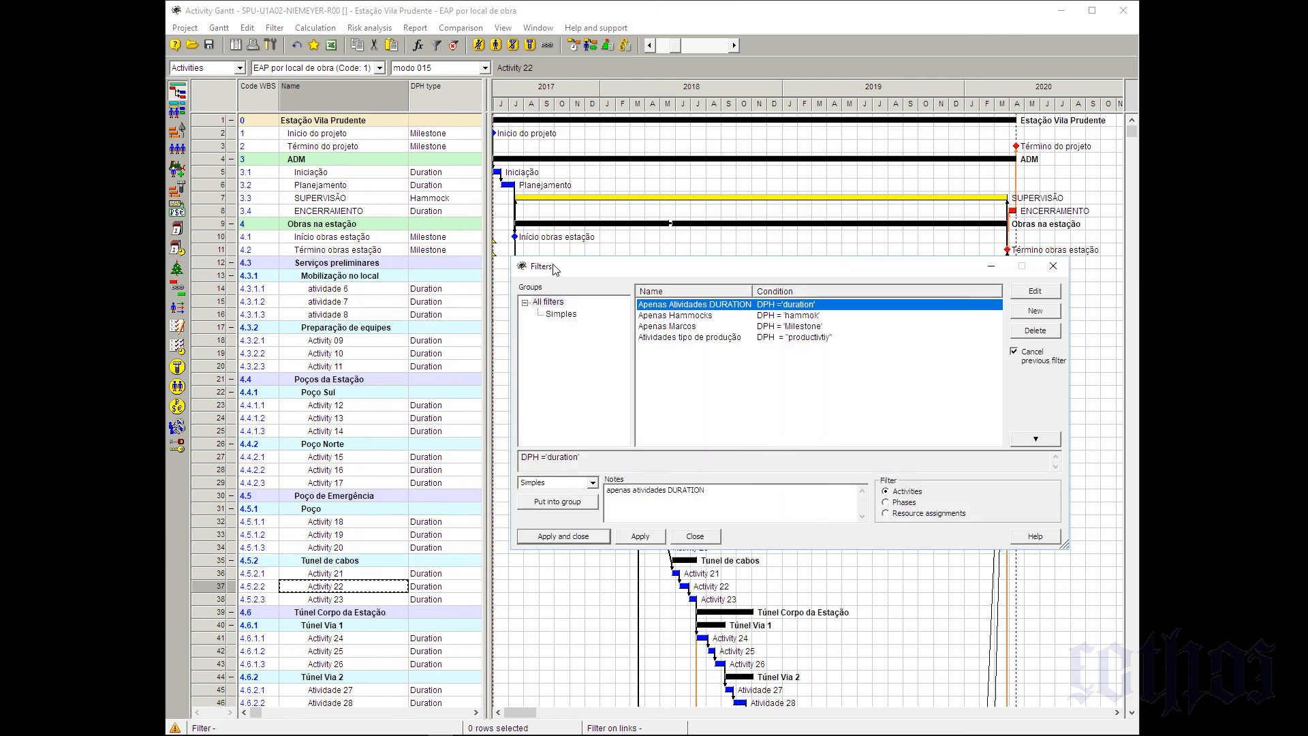
{"action": "left_click_drag", "start_coordinate": [553, 267], "coordinate": [557, 198]}
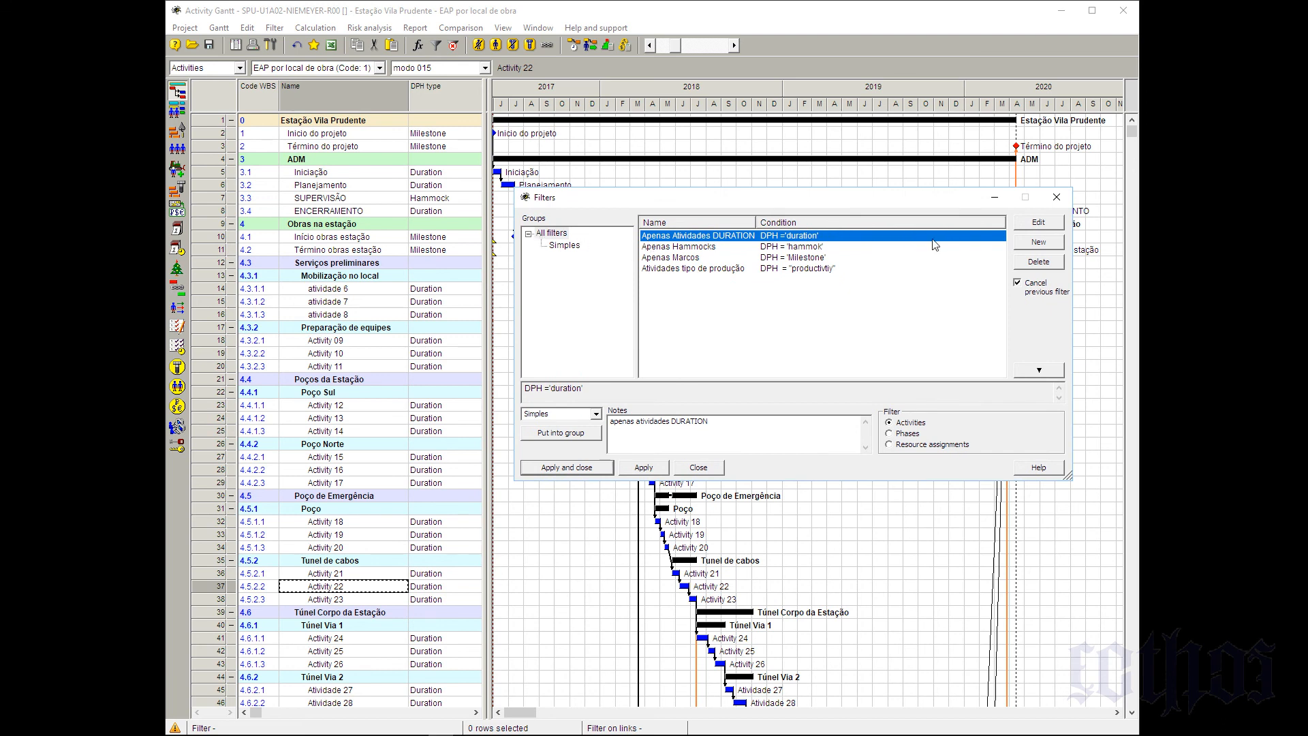
Examine the conditions and notes of the Apenas Atividades DURATION and Apenas Hammocks filters
{"action": "left_click", "coordinate": [664, 246]}
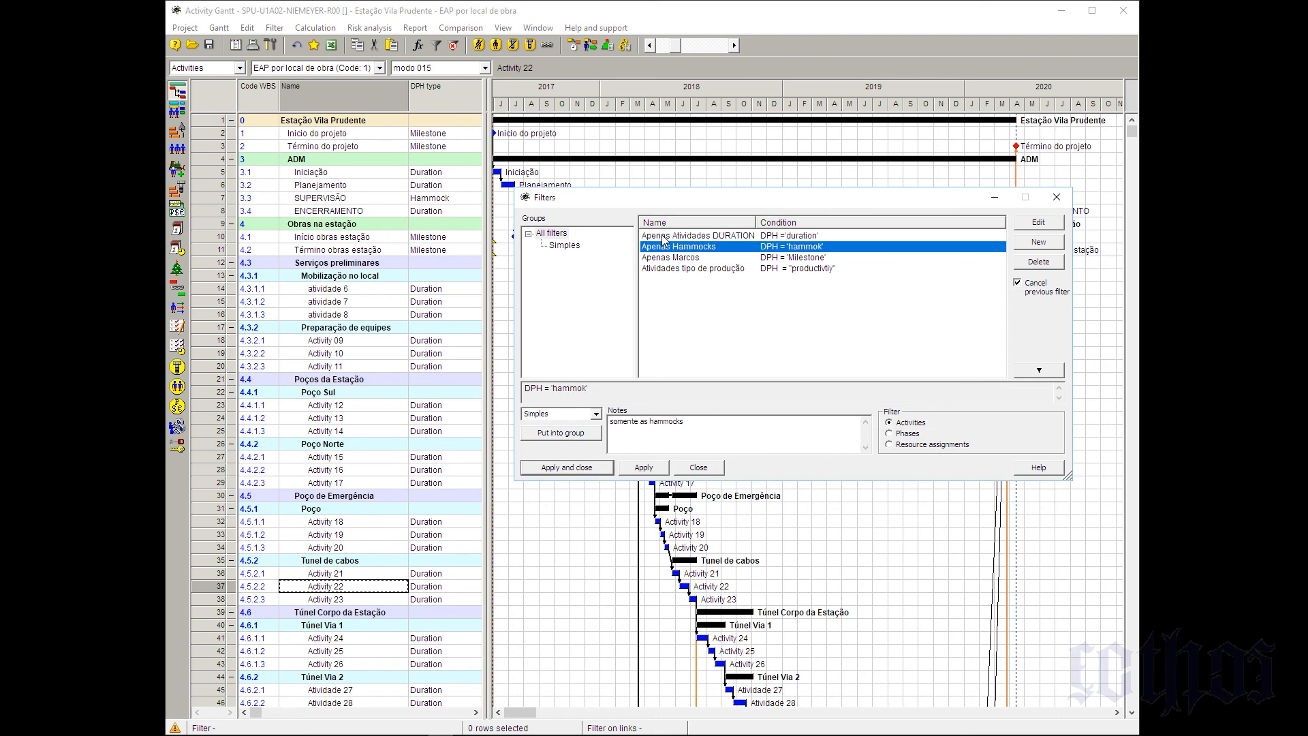
{"action": "left_click", "coordinate": [663, 236]}
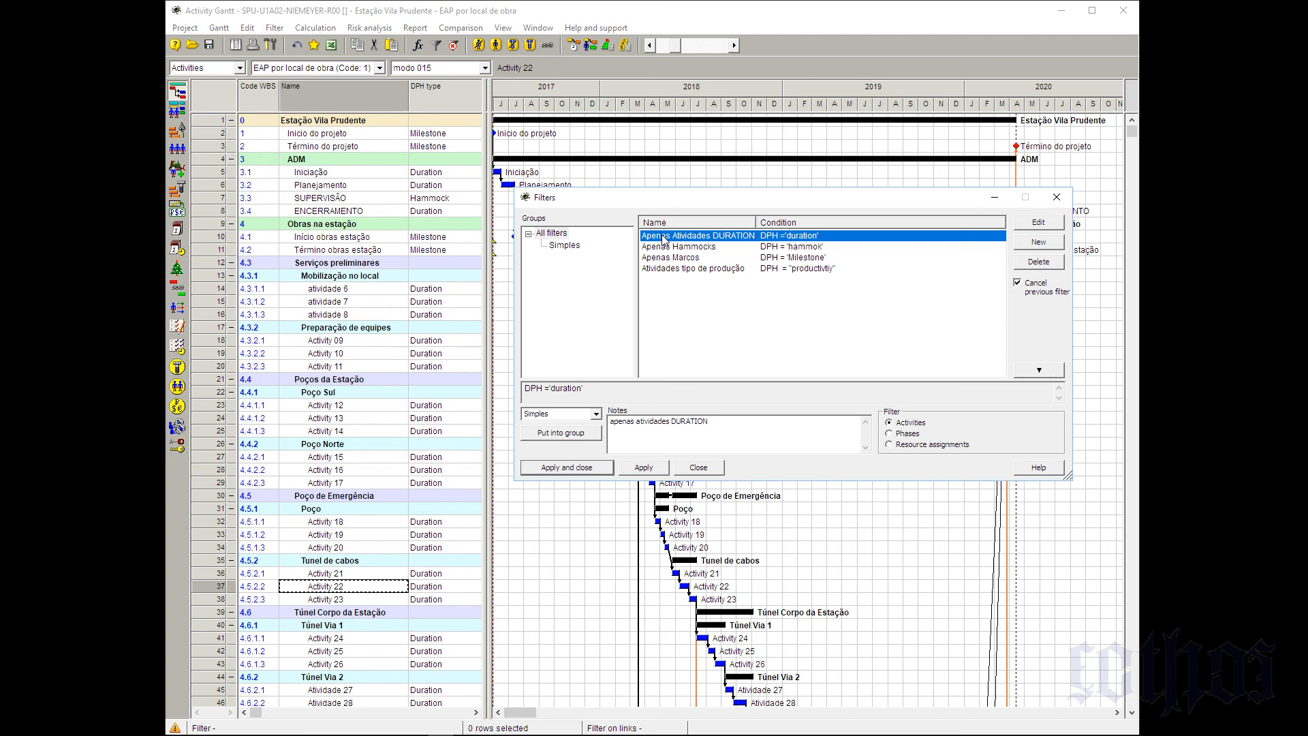
{"action": "left_click", "coordinate": [667, 250]}
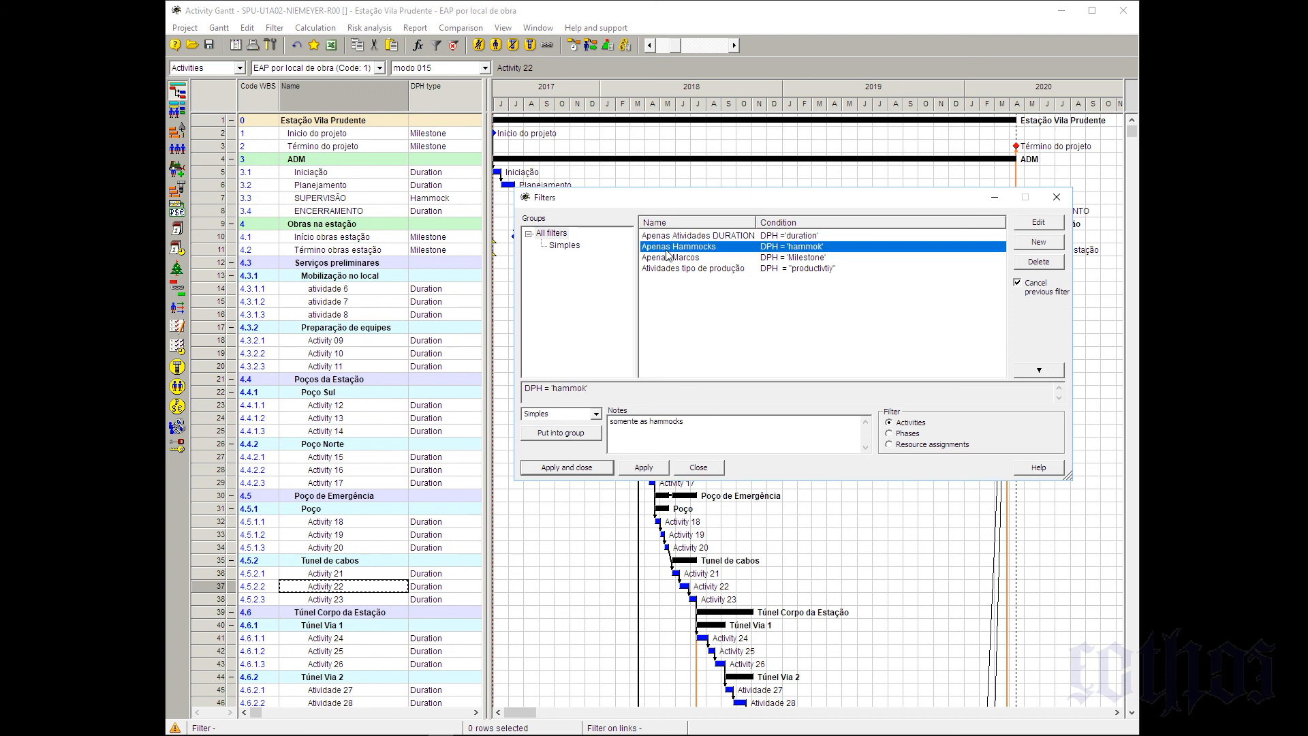
{"action": "left_click_drag", "start_coordinate": [671, 198], "coordinate": [673, 180]}
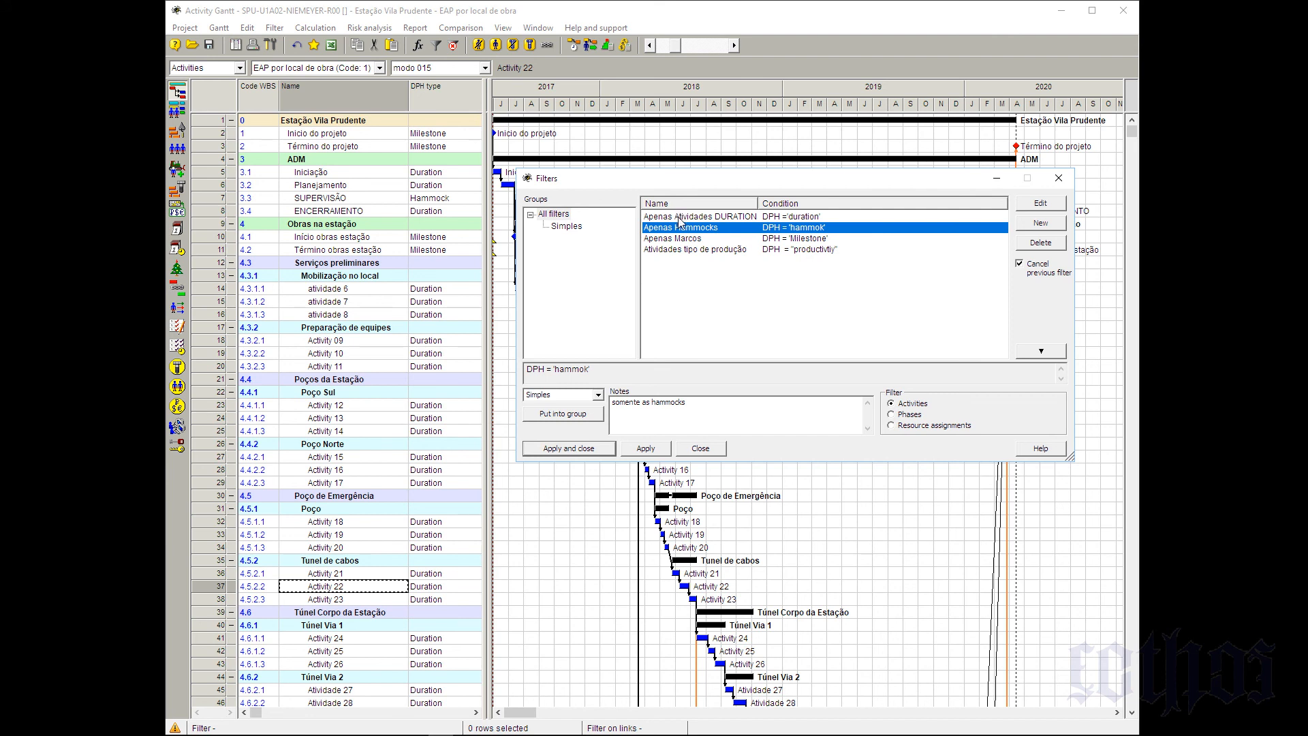
Start a new activity filter and name it Atividade maiores que 5 dias
{"action": "left_click", "coordinate": [1039, 230]}
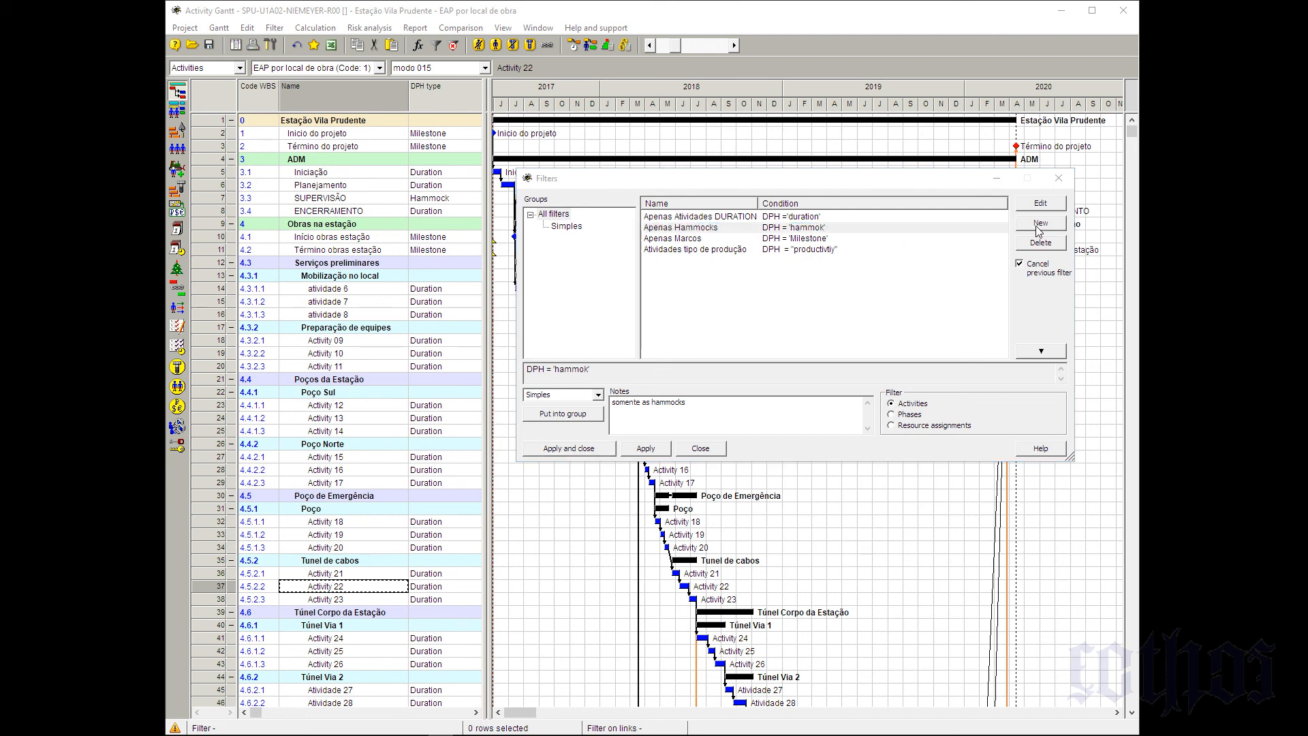
{"action": "left_click_drag", "start_coordinate": [0, 361], "coordinate": [752, 490]}
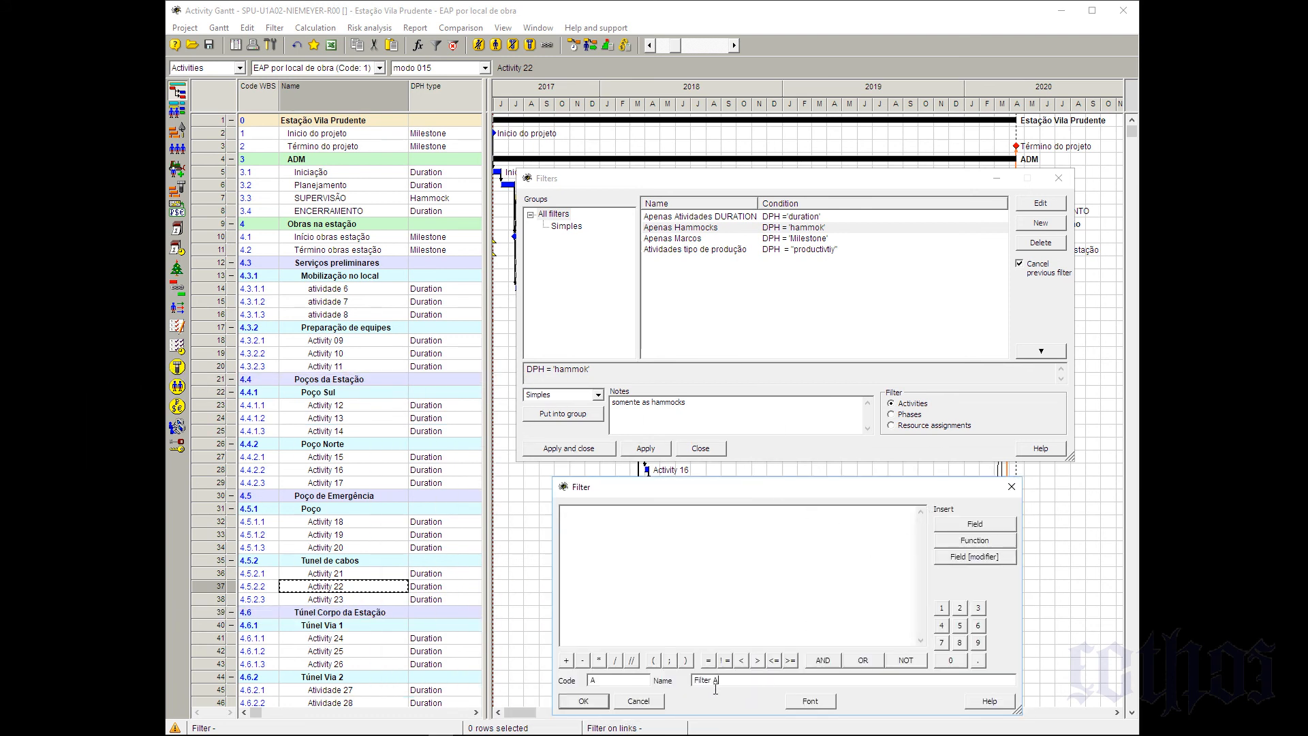
{"action": "left_click_drag", "start_coordinate": [717, 680], "coordinate": [693, 680]}
{"action": "type", "text": "tividade "}
{"action": "type", "text": "A"}
{"action": "type", "text": "maiores que 5"}
{"action": "type", "text": " dias"}
Define the filter condition as Duration, Days [Remaining] greater than 5 (DurPlanD > 5) and set the filter code to F010
{"action": "left_click", "coordinate": [980, 529]}
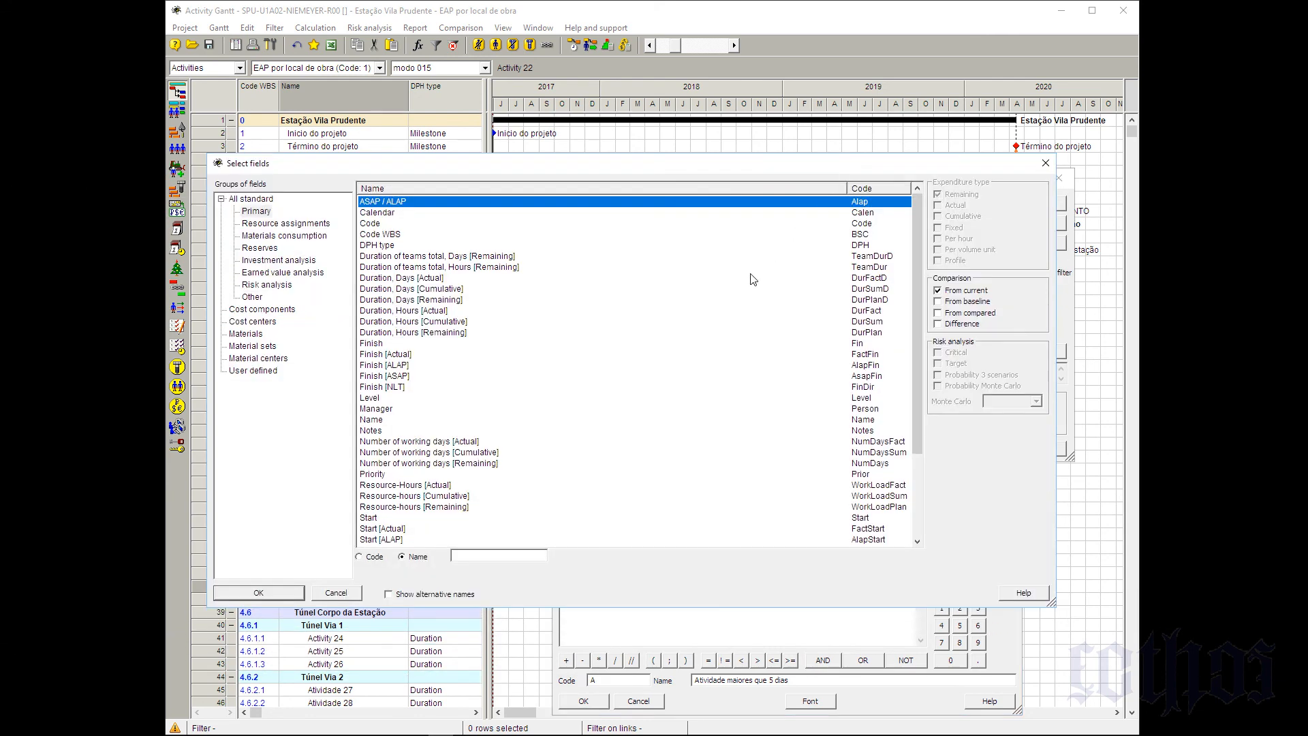
{"action": "left_click", "coordinate": [415, 302]}
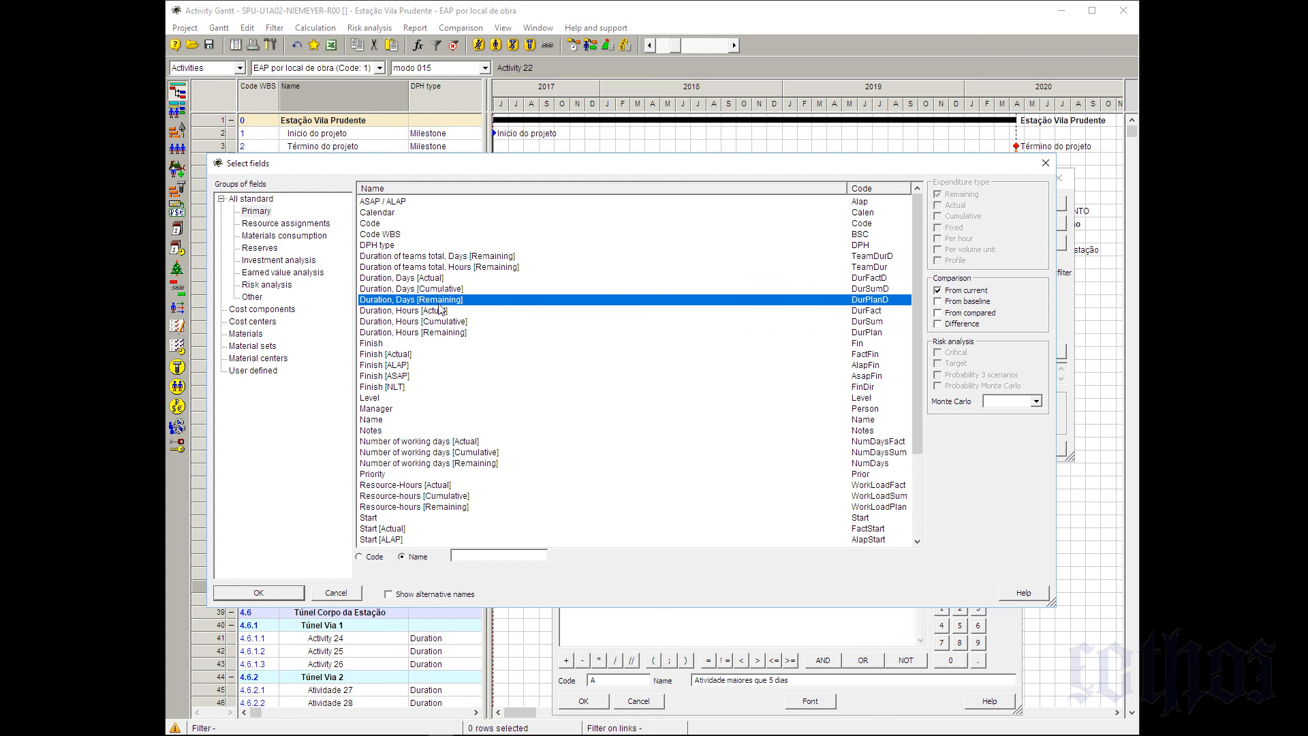
{"action": "left_click", "coordinate": [281, 597]}
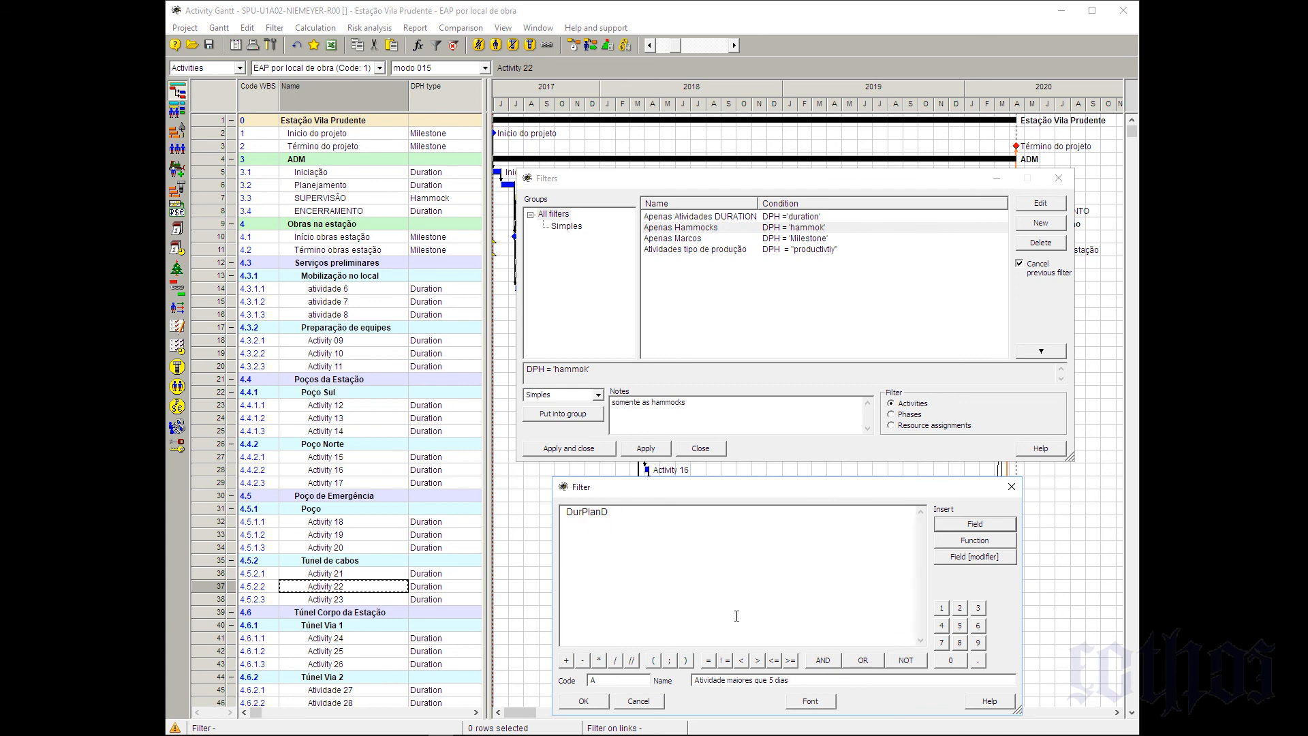
{"action": "left_click", "coordinate": [757, 661]}
{"action": "left_click", "coordinate": [959, 625]}
{"action": "key", "text": "Tab"}
{"action": "type", "text": "F01"}
{"action": "left_click_drag", "start_coordinate": [685, 495], "coordinate": [688, 463]}
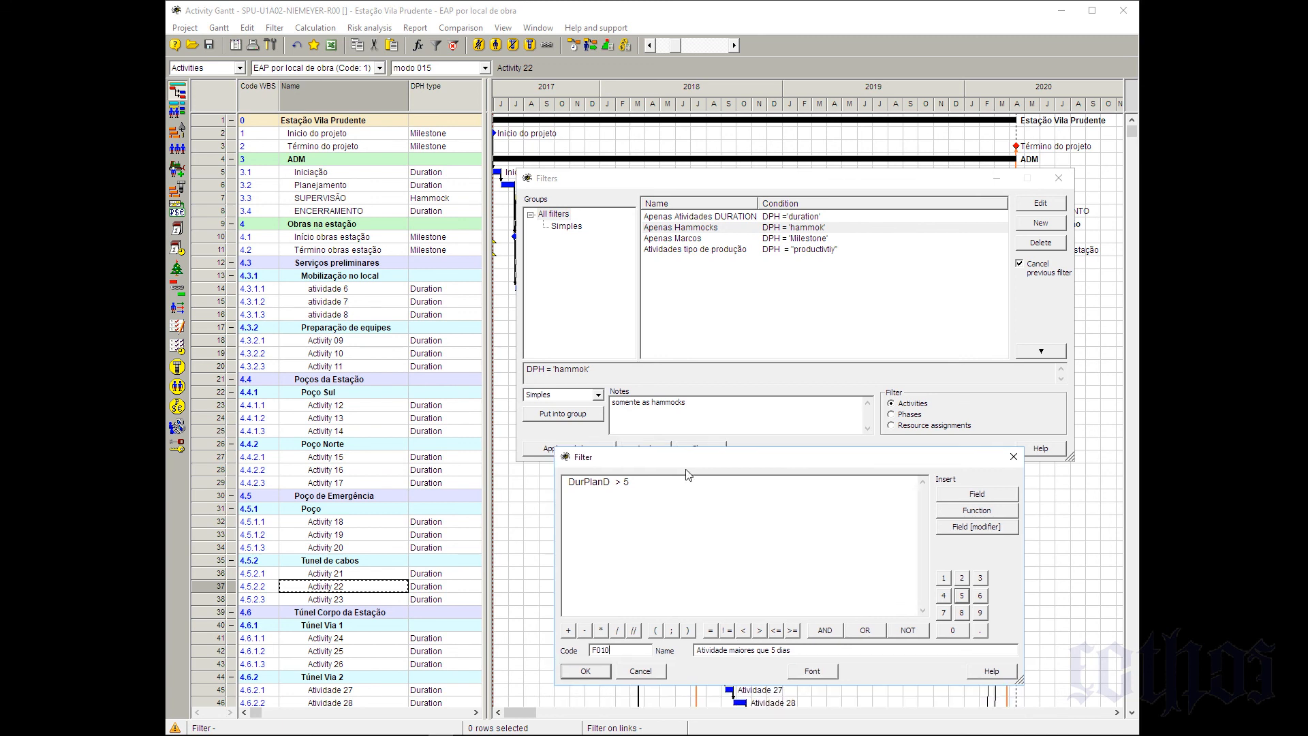
Browse the mathematical, project property and date functions available for filters without inserting any, and save the new filter
{"action": "left_click", "coordinate": [970, 518]}
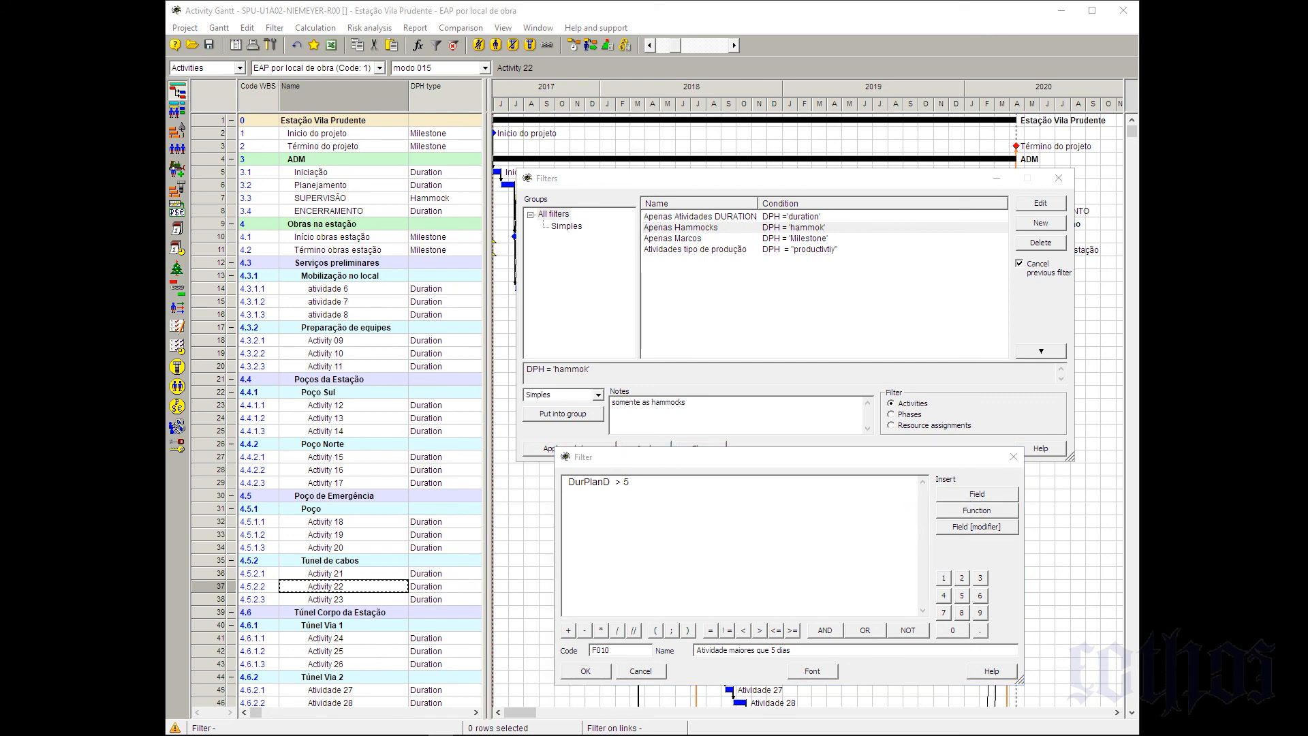
{"action": "left_click_drag", "start_coordinate": [0, 124], "coordinate": [421, 80]}
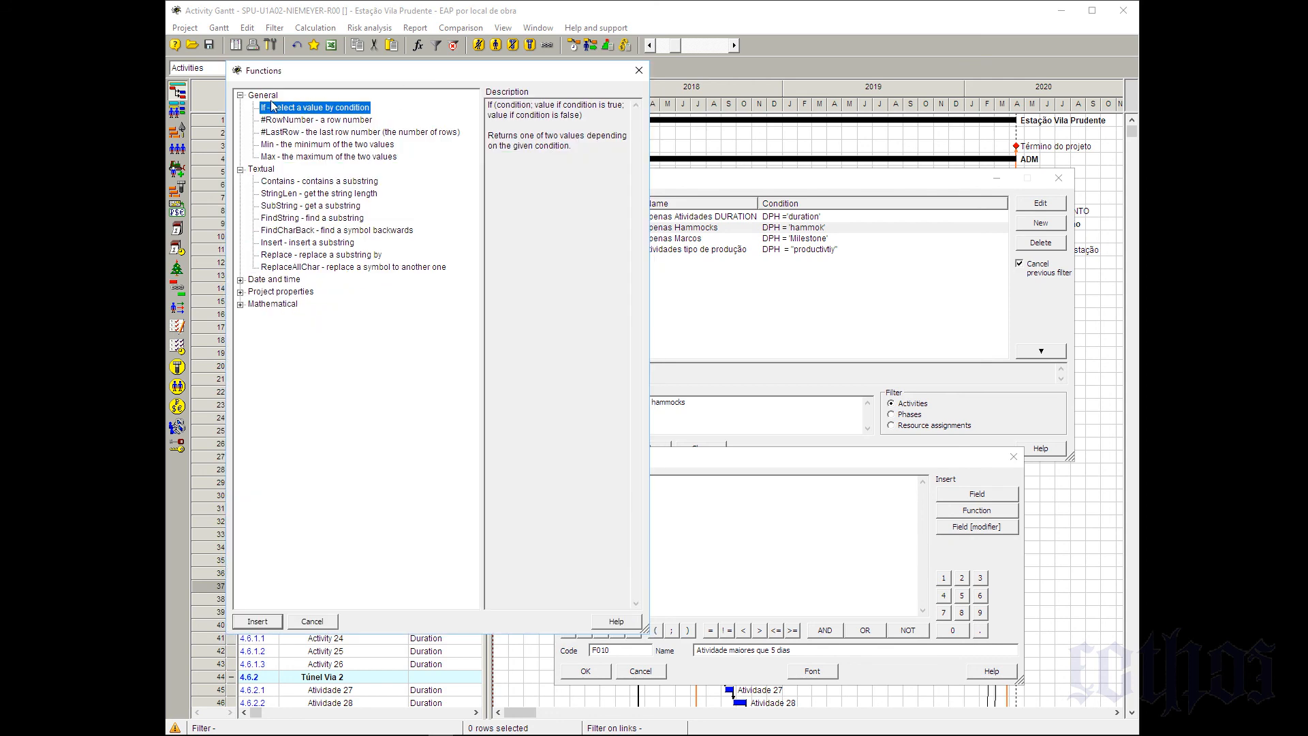
{"action": "left_click", "coordinate": [239, 304]}
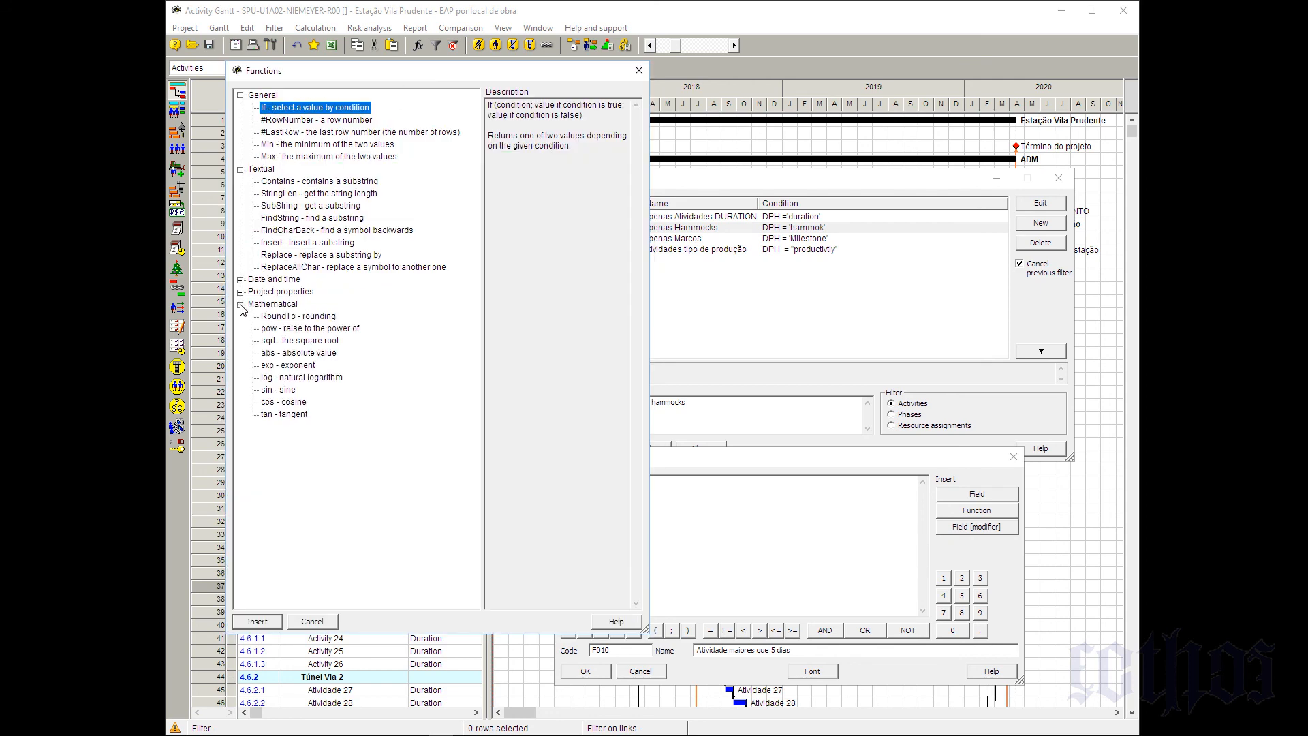
{"action": "left_click", "coordinate": [240, 291]}
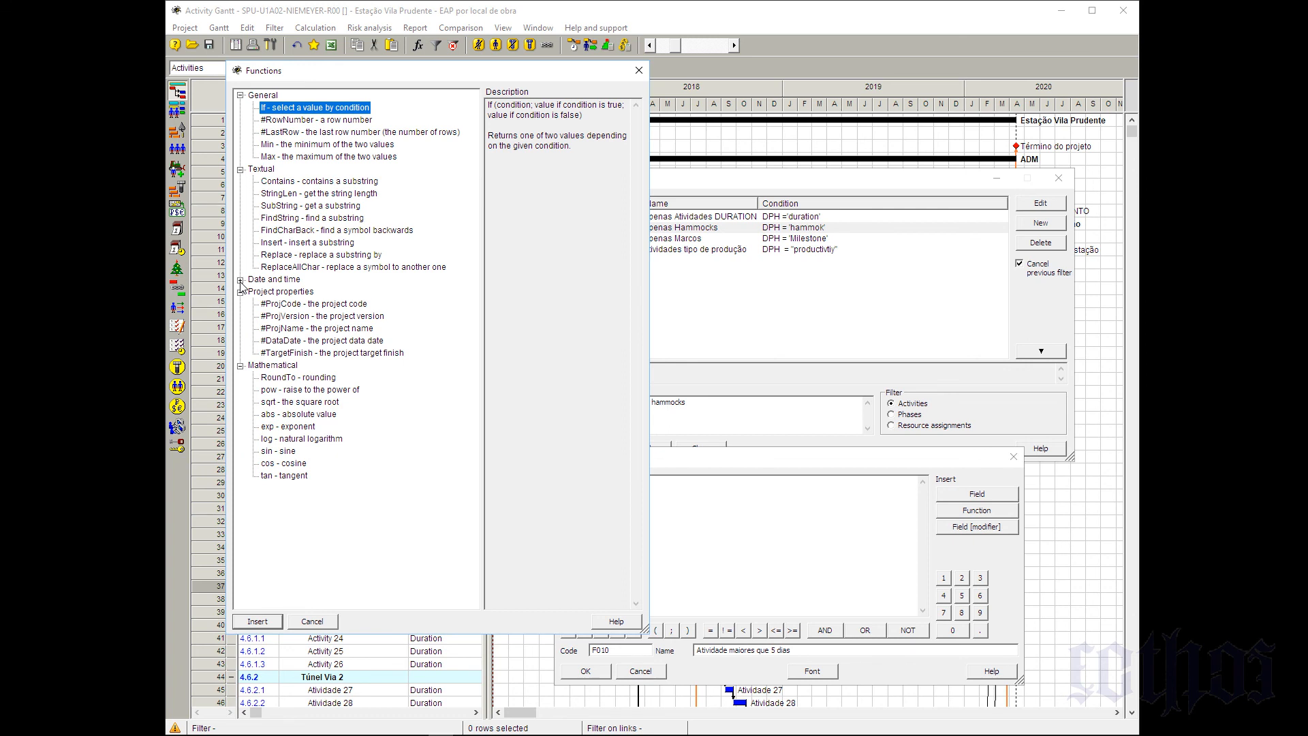
{"action": "left_click", "coordinate": [240, 280]}
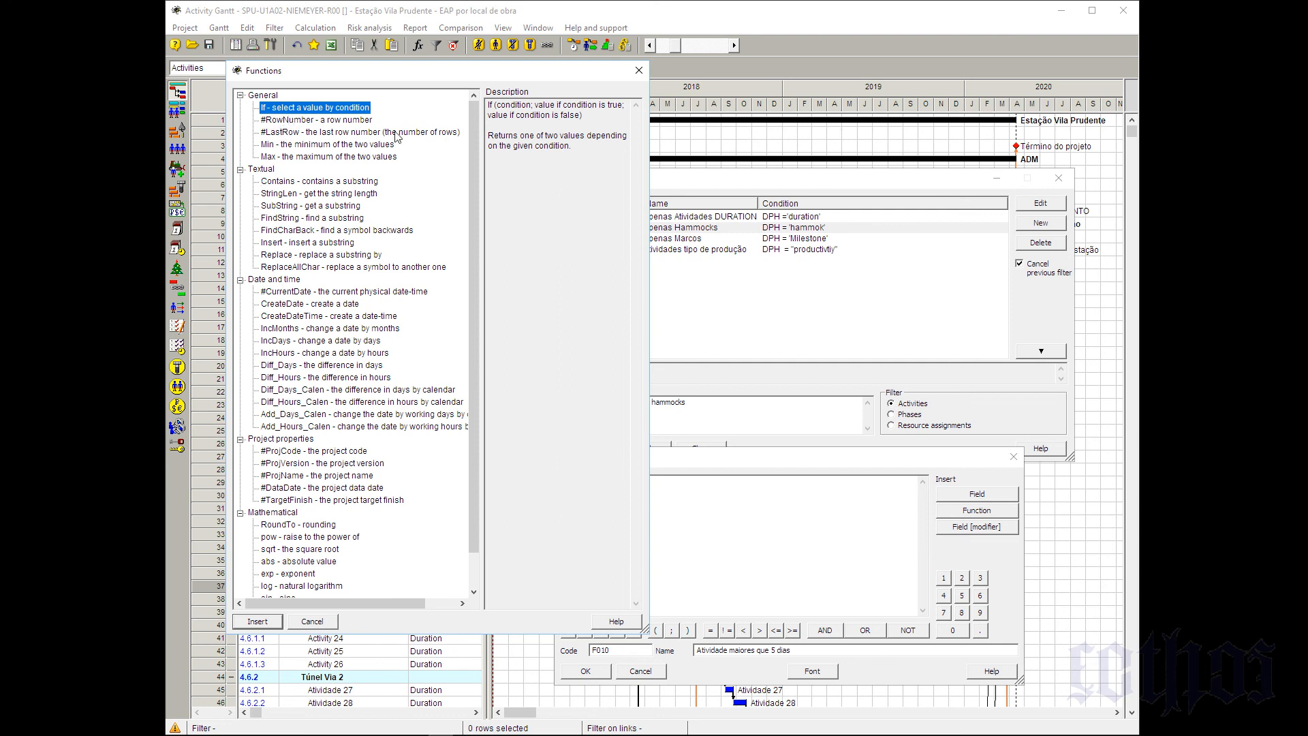
{"action": "left_click", "coordinate": [636, 77]}
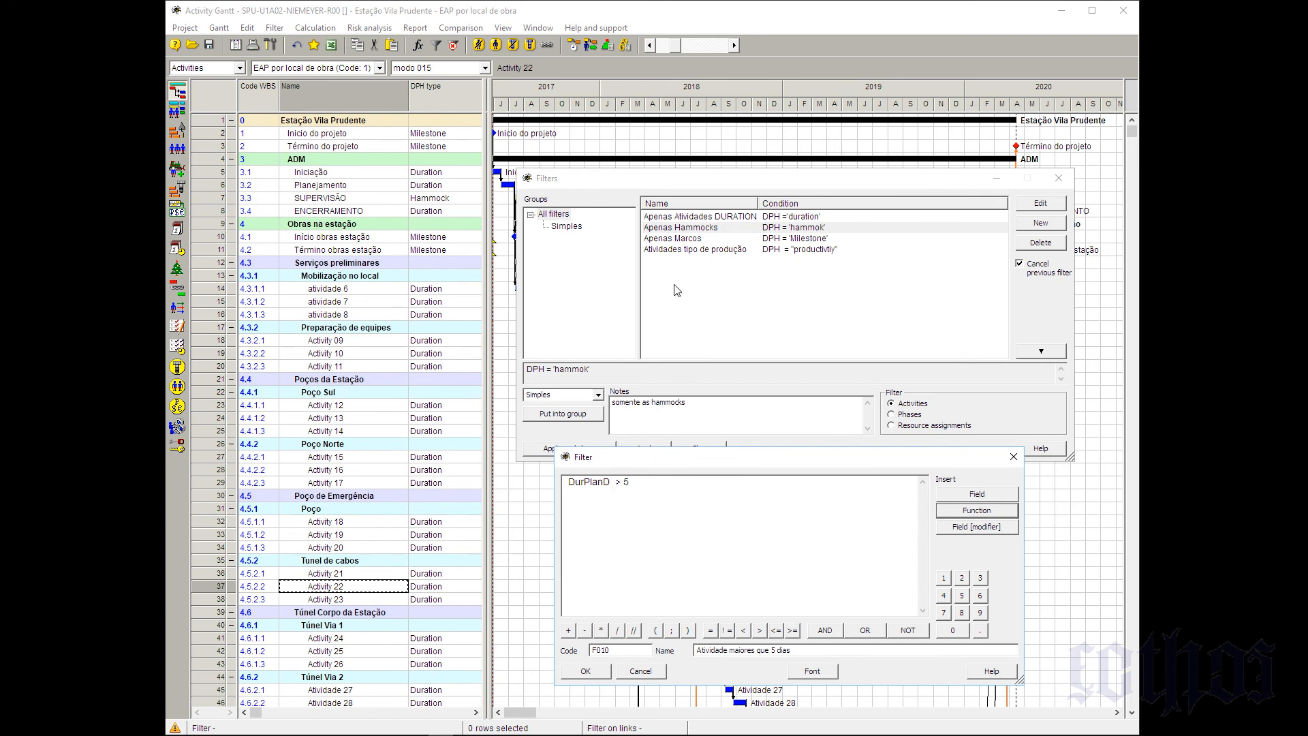
{"action": "left_click", "coordinate": [585, 671]}
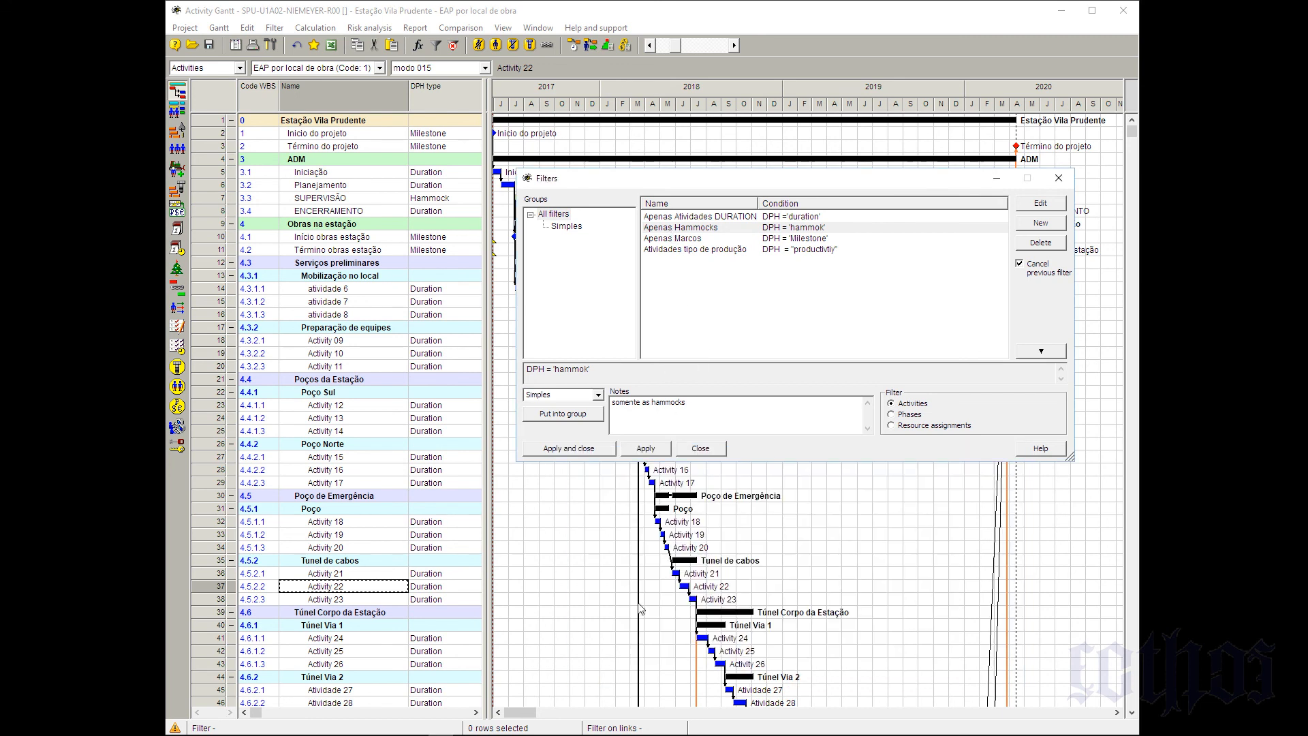
Widen the Name column of the filter list and review the conditions of the duration, milestone and production filters
{"action": "left_click", "coordinate": [668, 219]}
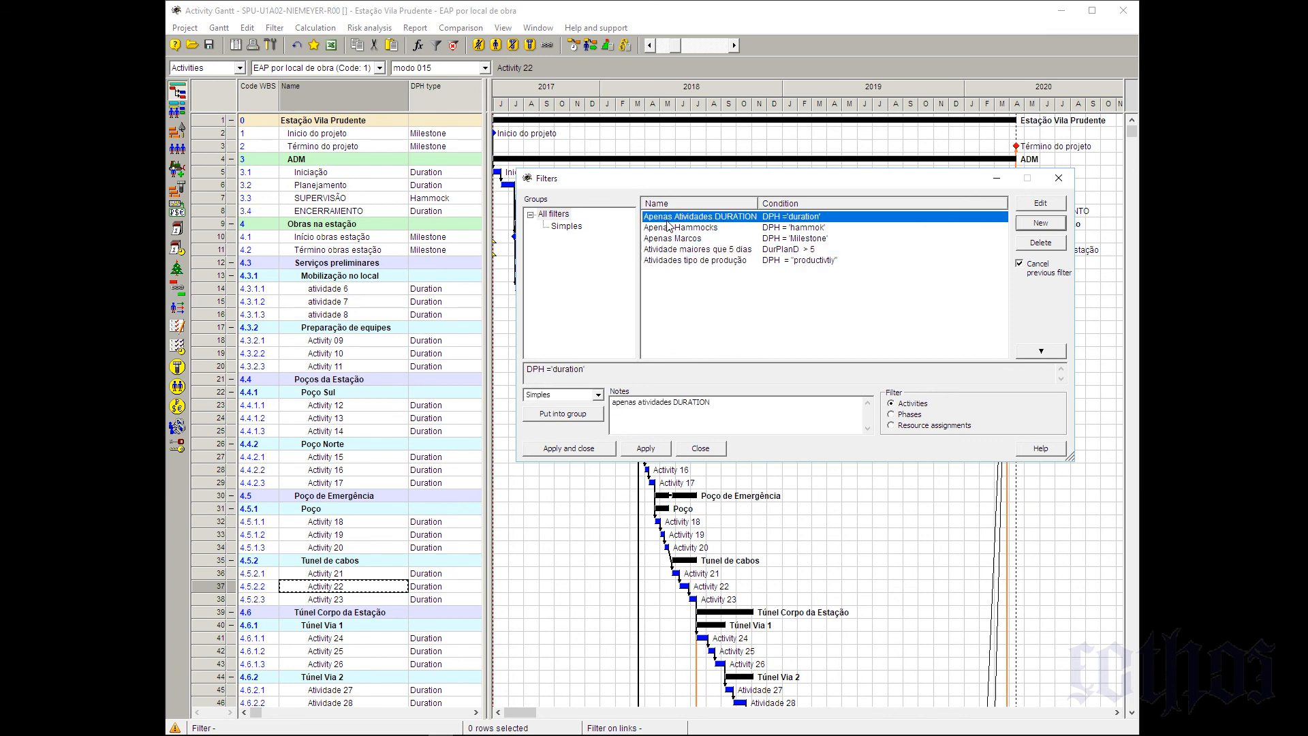
{"action": "left_click", "coordinate": [669, 230]}
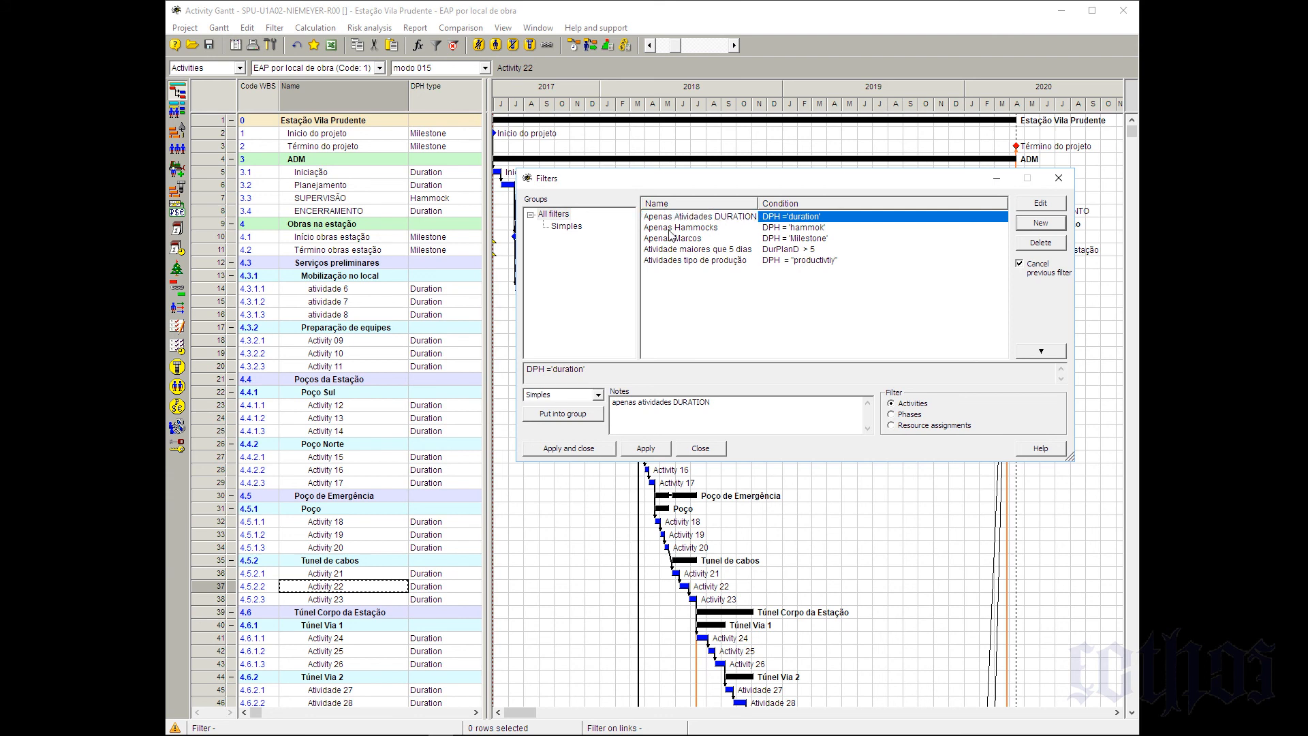
{"action": "left_click", "coordinate": [677, 240]}
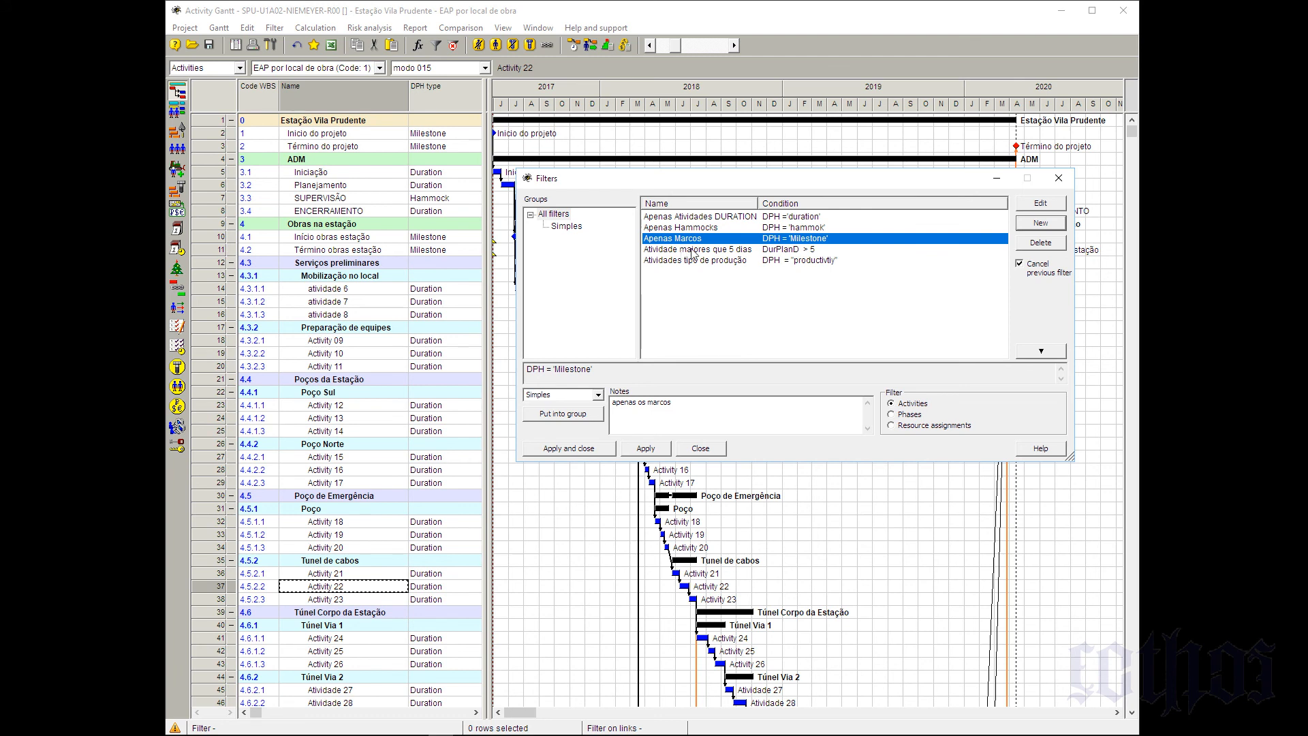
{"action": "left_click_drag", "start_coordinate": [759, 203], "coordinate": [794, 203]}
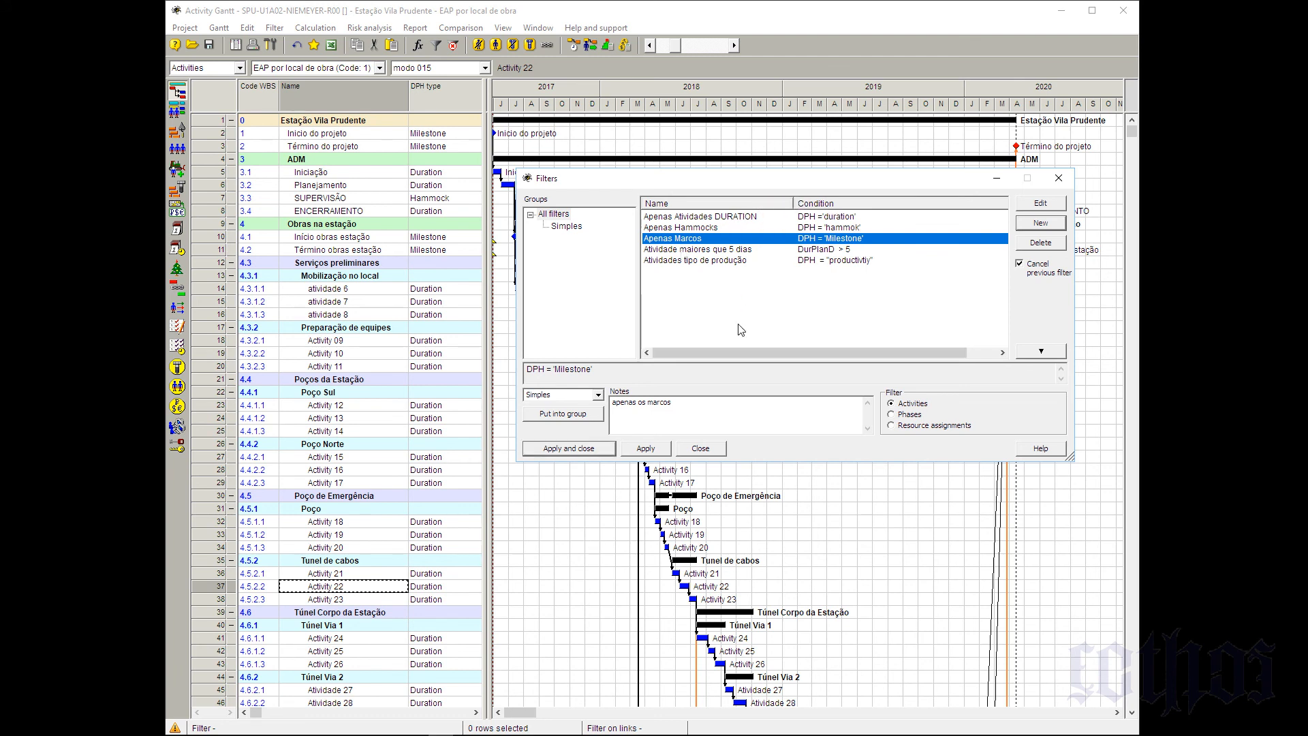
{"action": "left_click", "coordinate": [692, 262]}
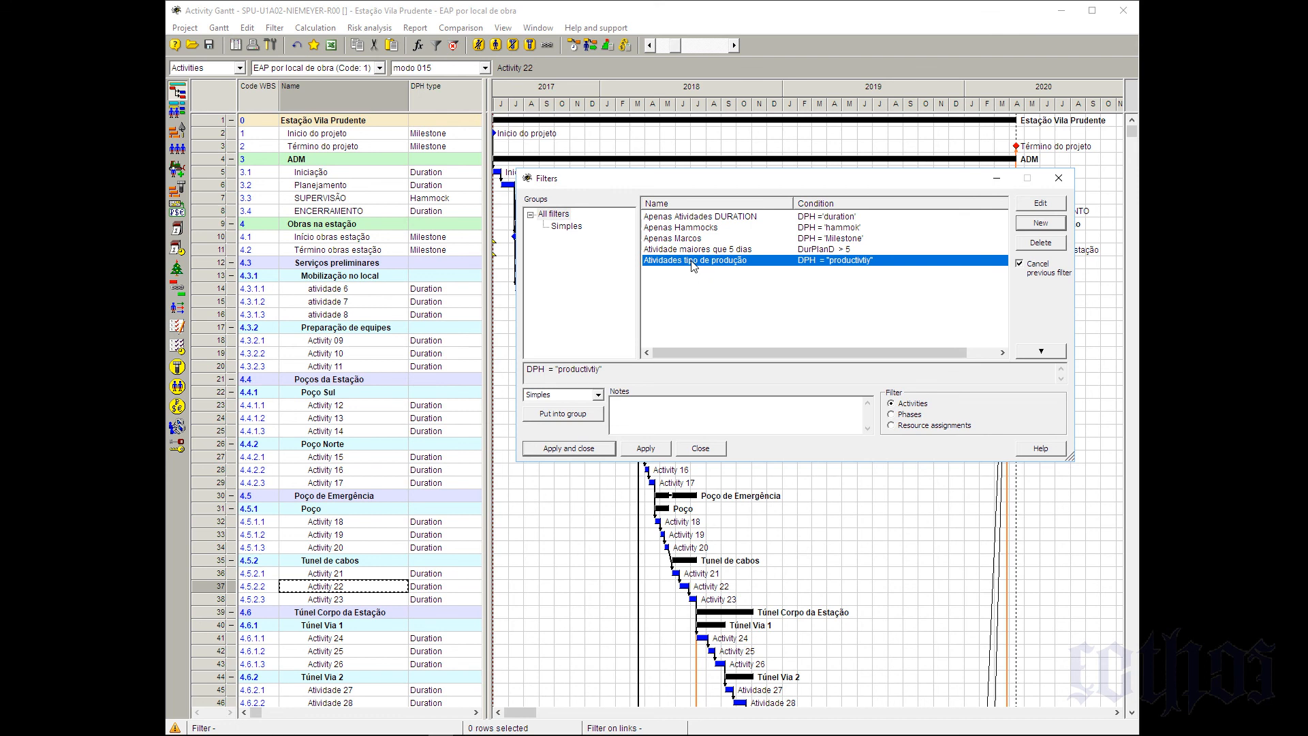
{"action": "left_click", "coordinate": [688, 217]}
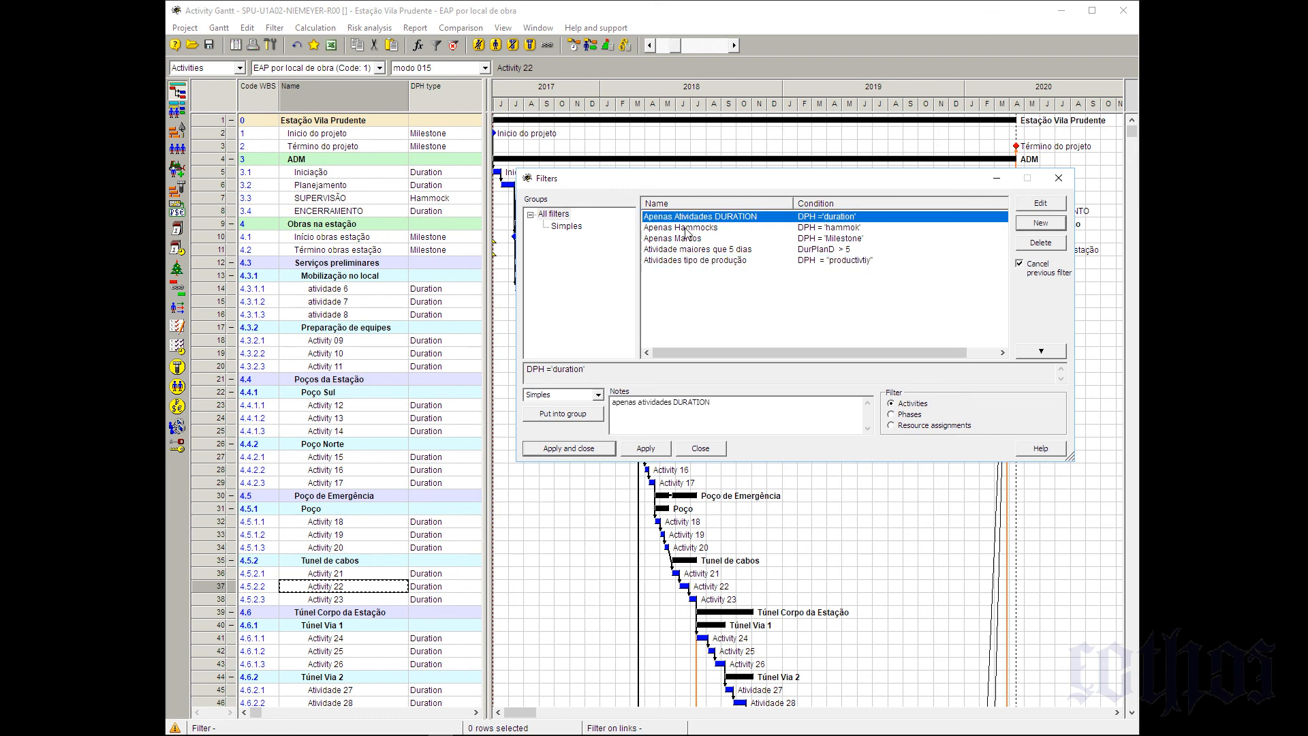
Check the group of the hammock filter, put the Atividade maiores que 5 dias filter into the Simples group, and list that group's filters
{"action": "left_click", "coordinate": [686, 229]}
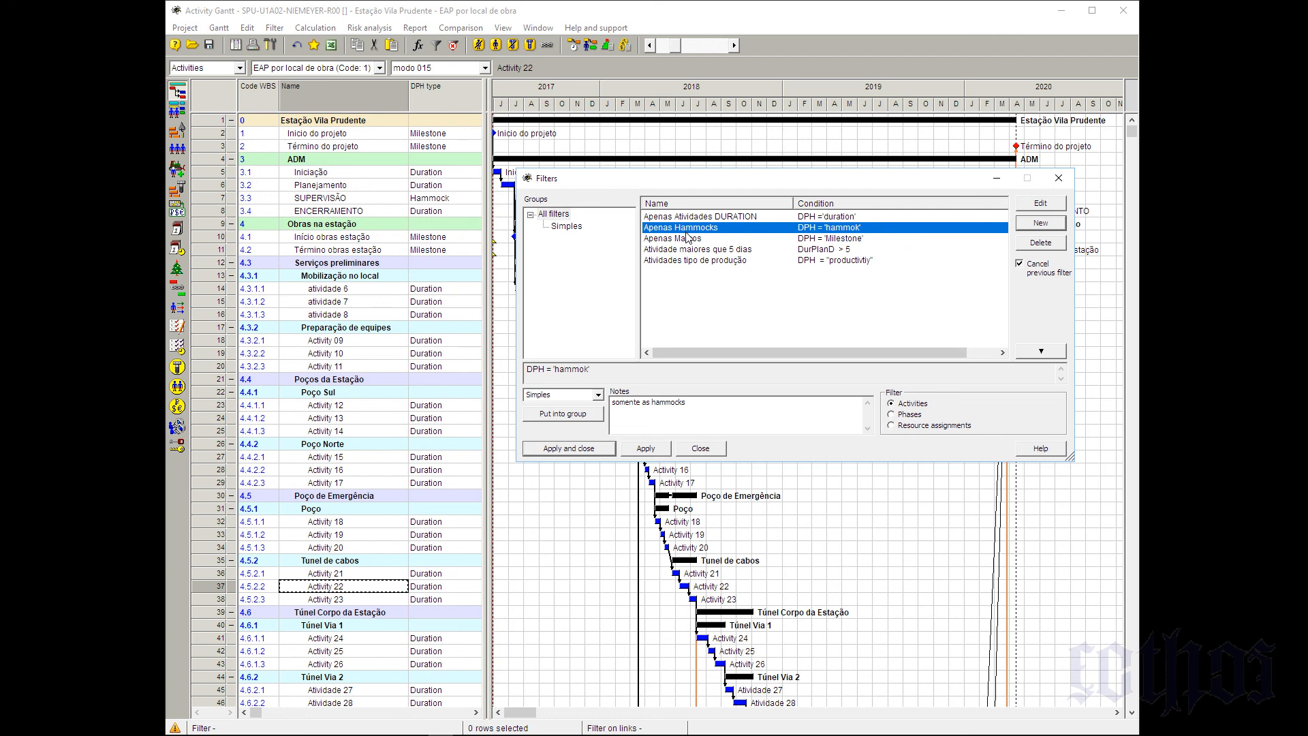
{"action": "left_click", "coordinate": [561, 395]}
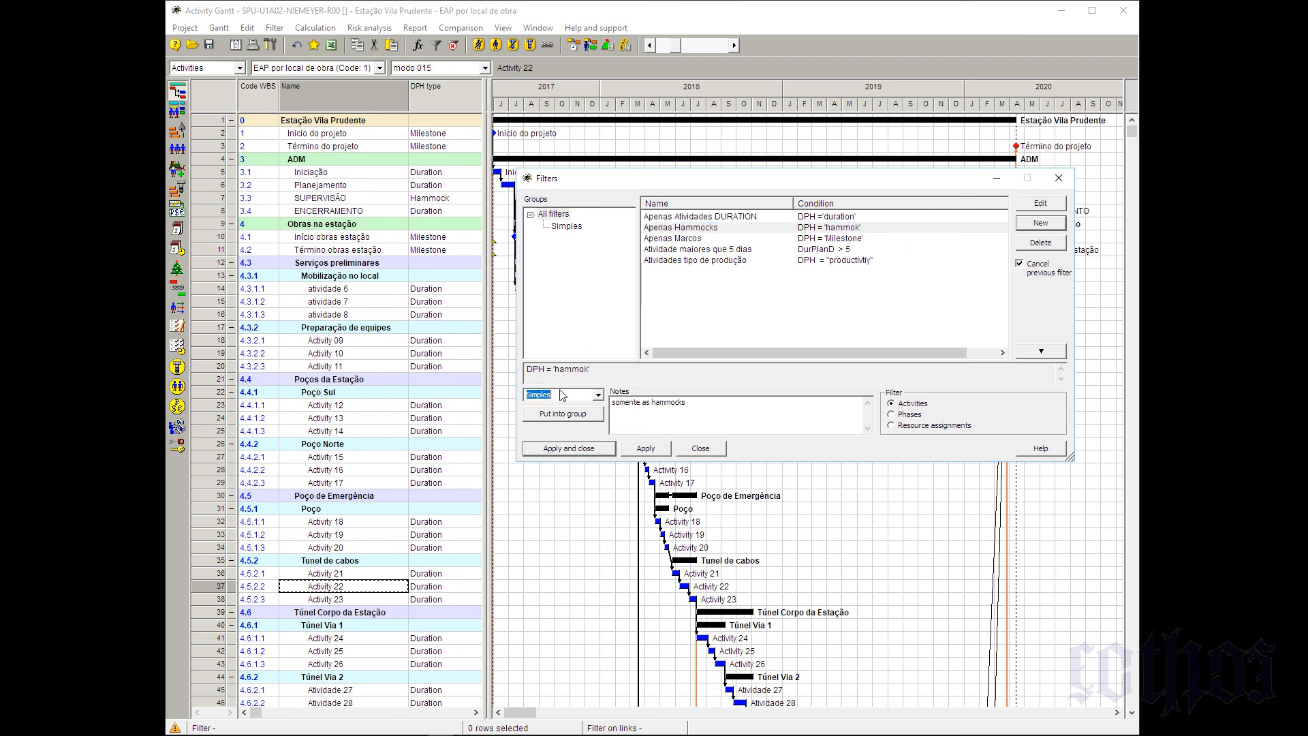
{"action": "left_click", "coordinate": [668, 252]}
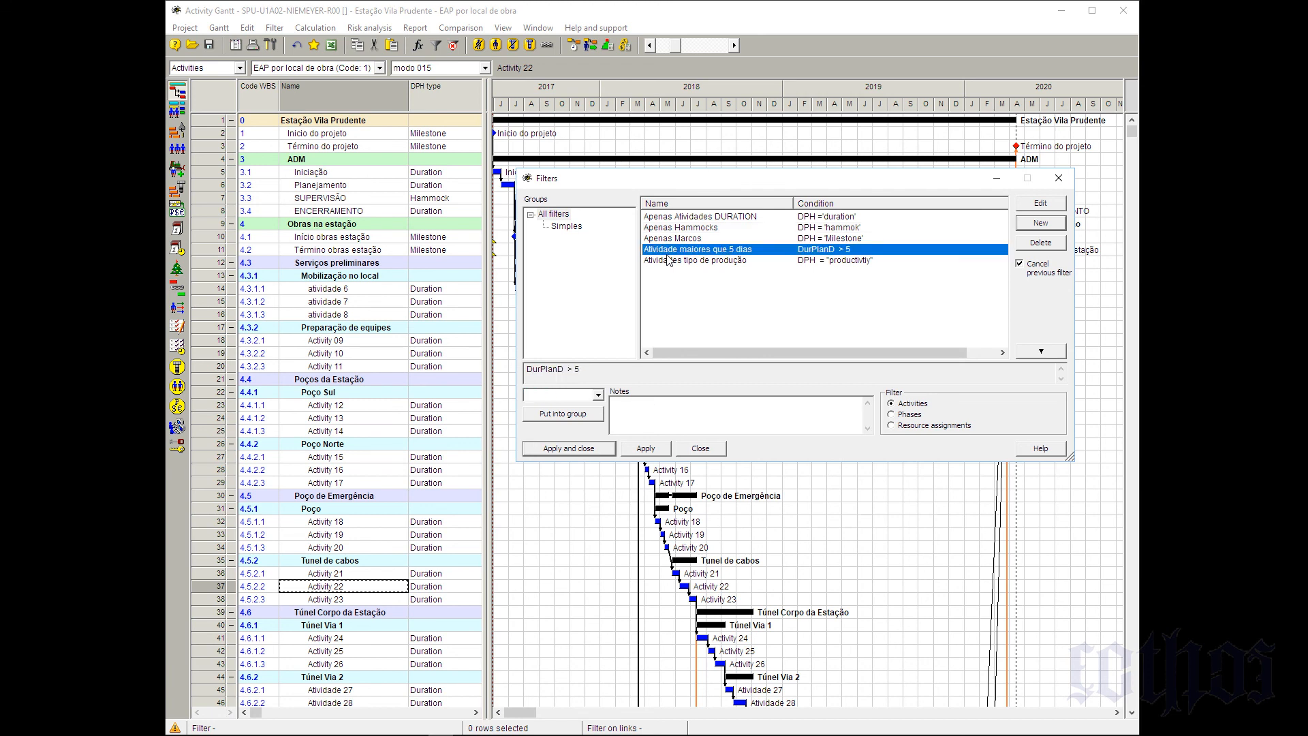
{"action": "left_click", "coordinate": [561, 400]}
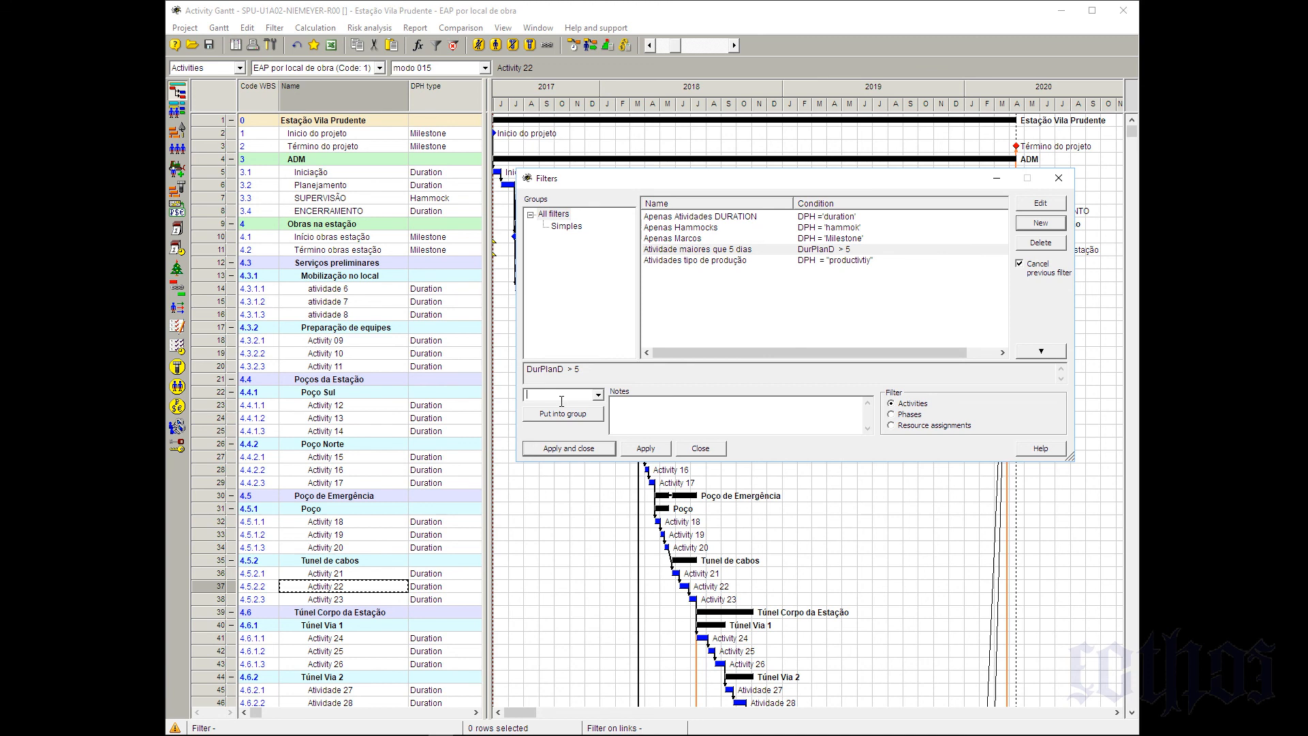
{"action": "type", "text": "C"}
{"action": "key", "text": "BackSpace"}
{"action": "type", "text": "Simples"}
{"action": "left_click", "coordinate": [560, 414]}
{"action": "left_click", "coordinate": [557, 215]}
{"action": "left_click", "coordinate": [567, 227]}
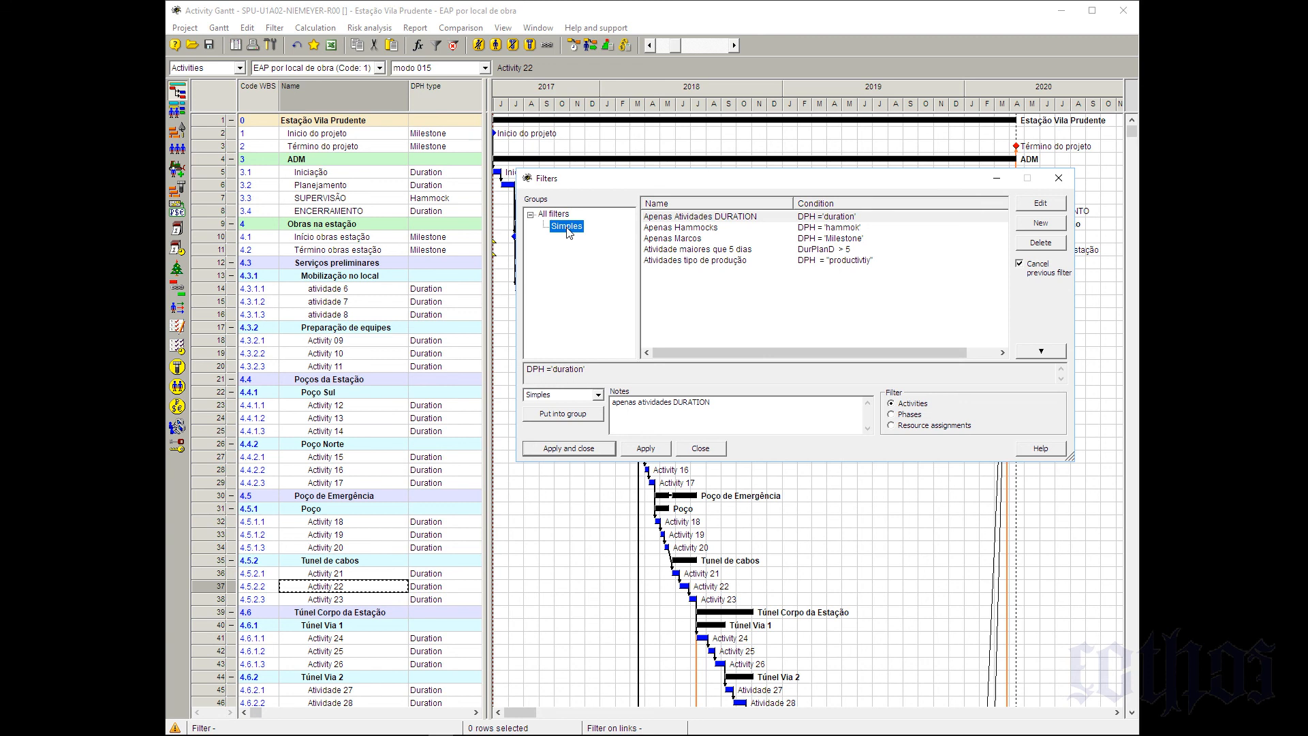
Edit the Atividade maiores que 5 dias filter and extend its condition to DurPlanD > 5 AND DPH = 'duration', using the DPH type field
{"action": "left_click", "coordinate": [701, 252]}
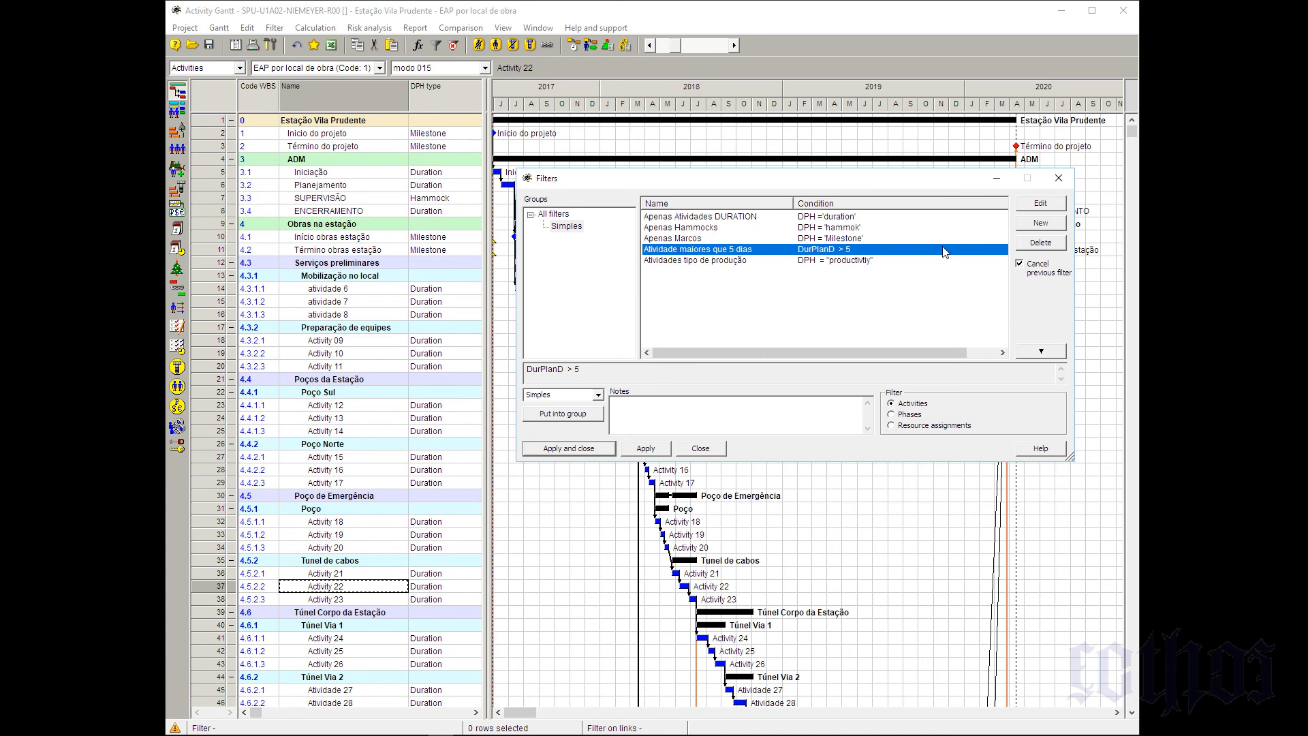
{"action": "left_click", "coordinate": [1040, 204]}
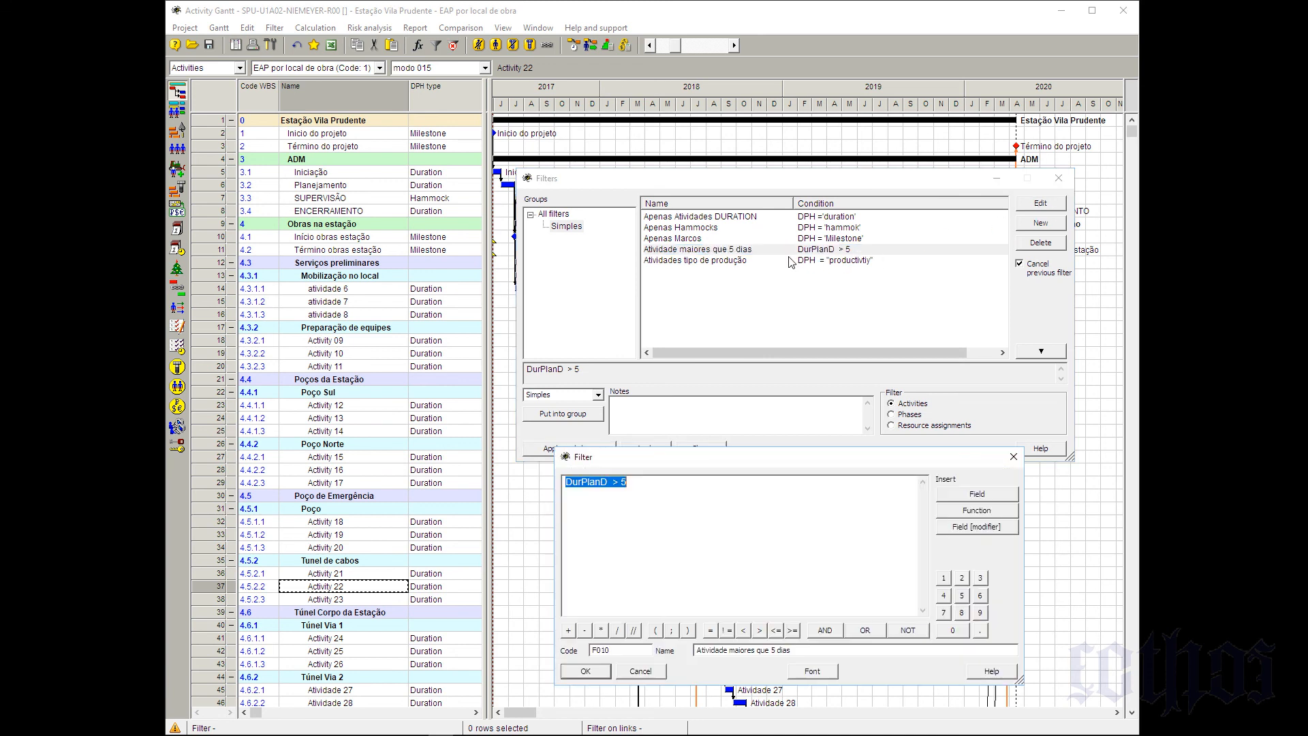
{"action": "left_click", "coordinate": [652, 489]}
{"action": "left_click", "coordinate": [833, 631]}
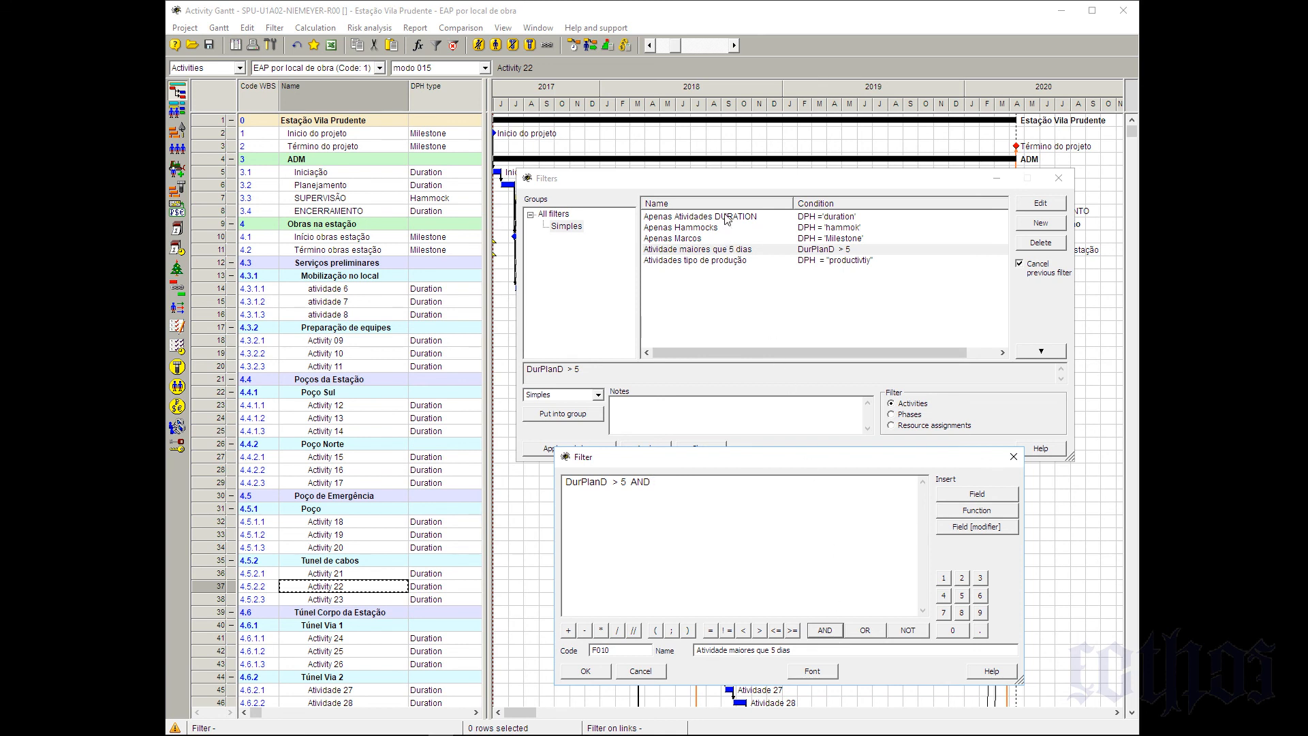
{"action": "left_click", "coordinate": [967, 502]}
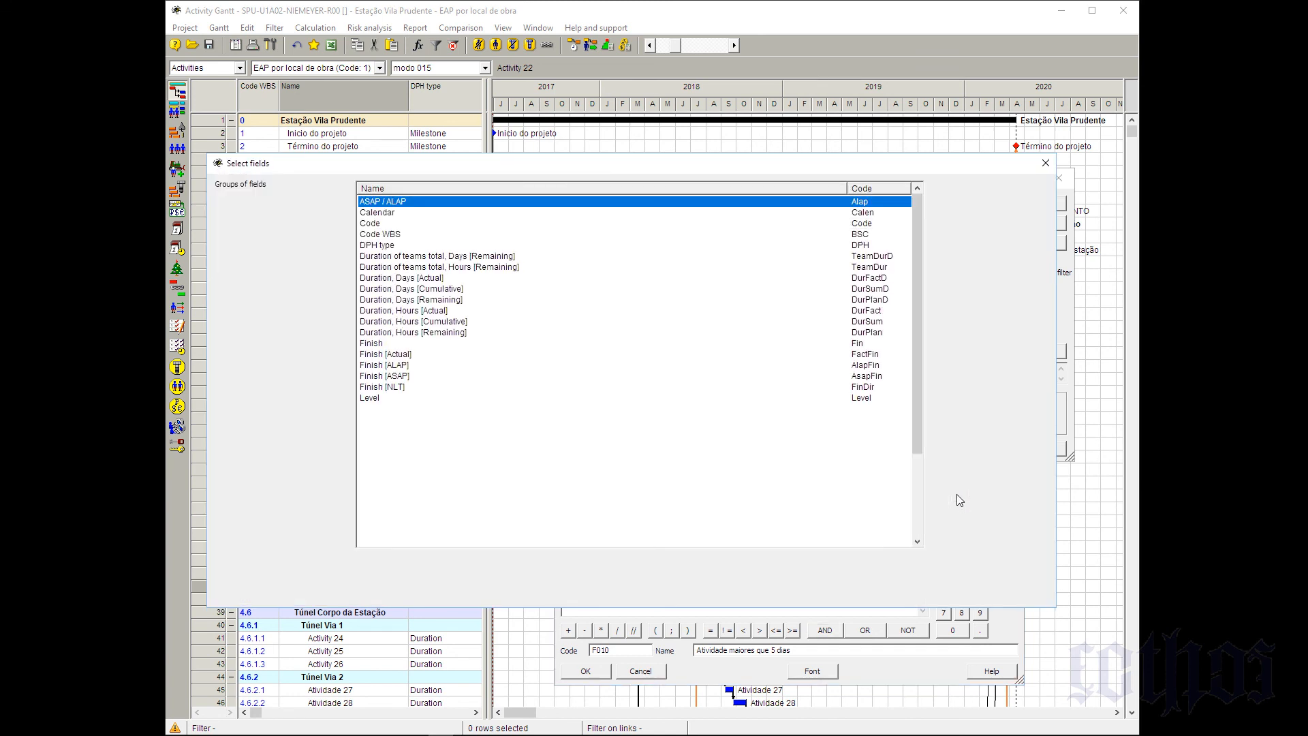
{"action": "left_click", "coordinate": [395, 246]}
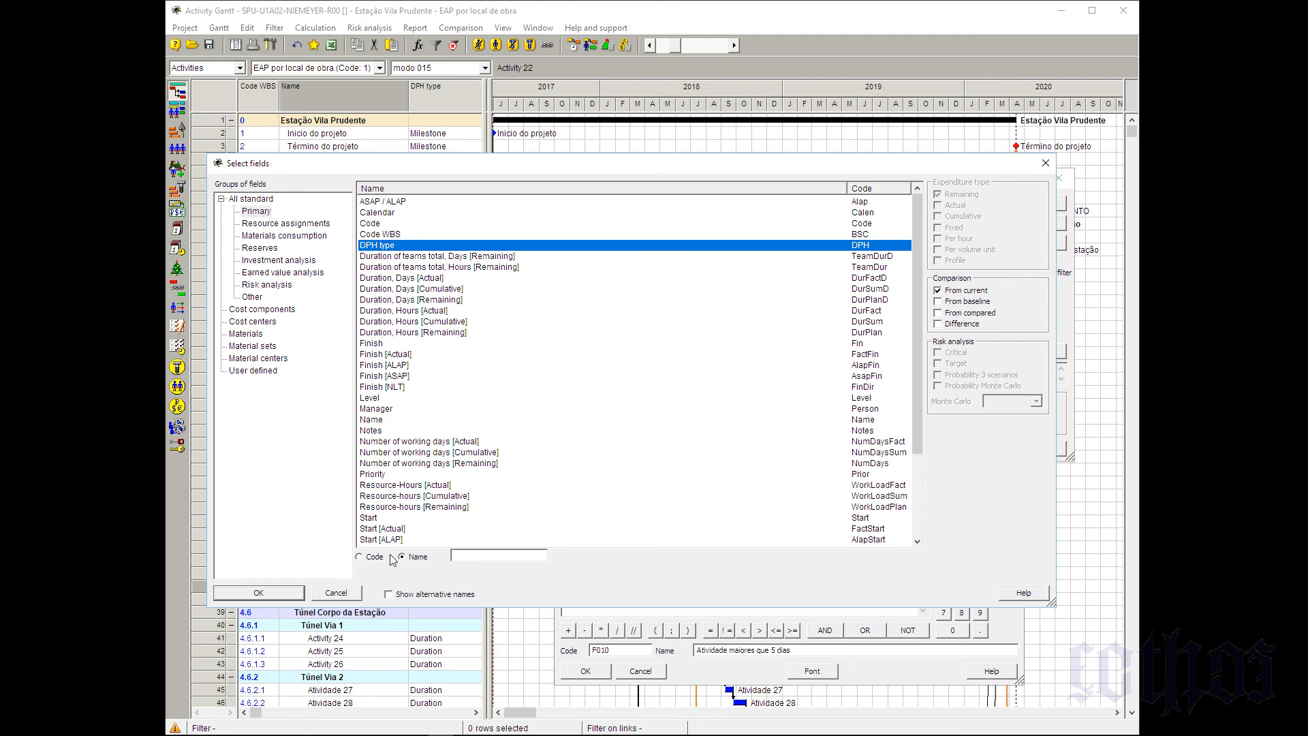
{"action": "left_click", "coordinate": [259, 592]}
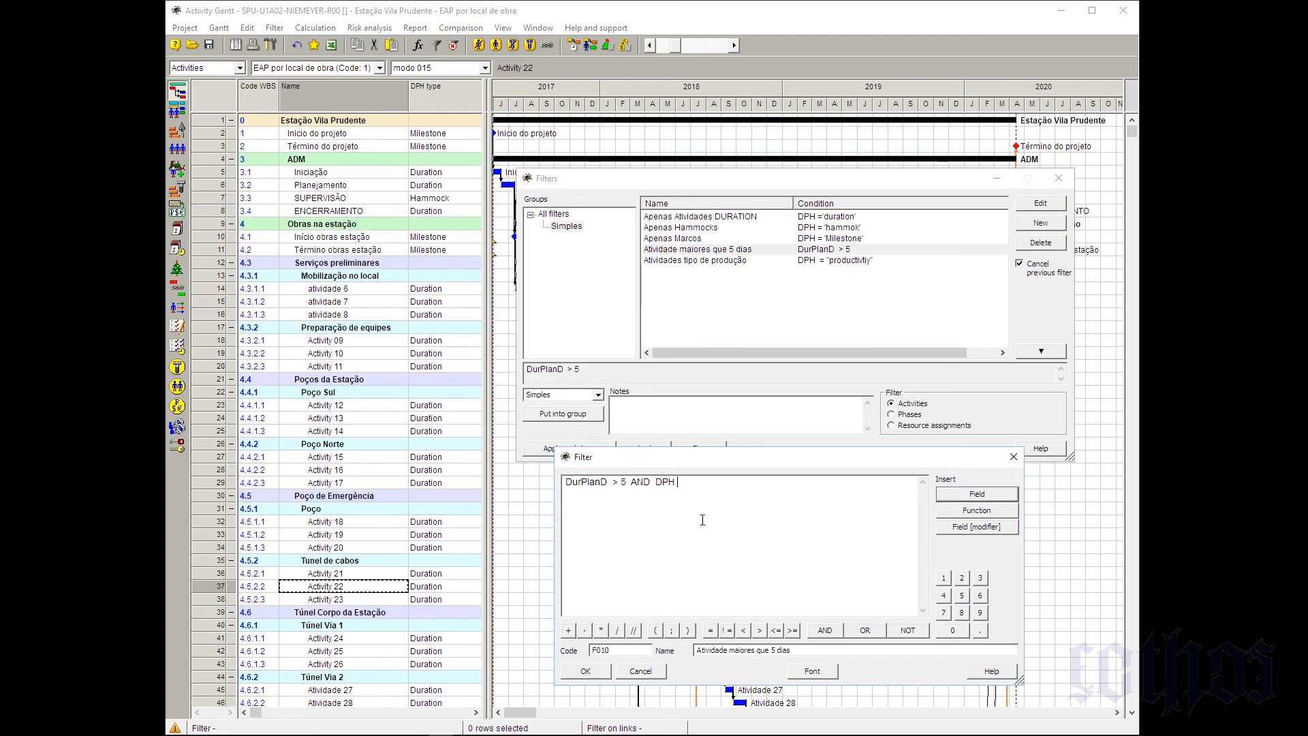
{"action": "type", "text": "= 'duration'"}
Copy the extended condition, cancel the edit of the existing filter, and paste the condition into a new filter
{"action": "left_click_drag", "start_coordinate": [758, 485], "coordinate": [488, 491]}
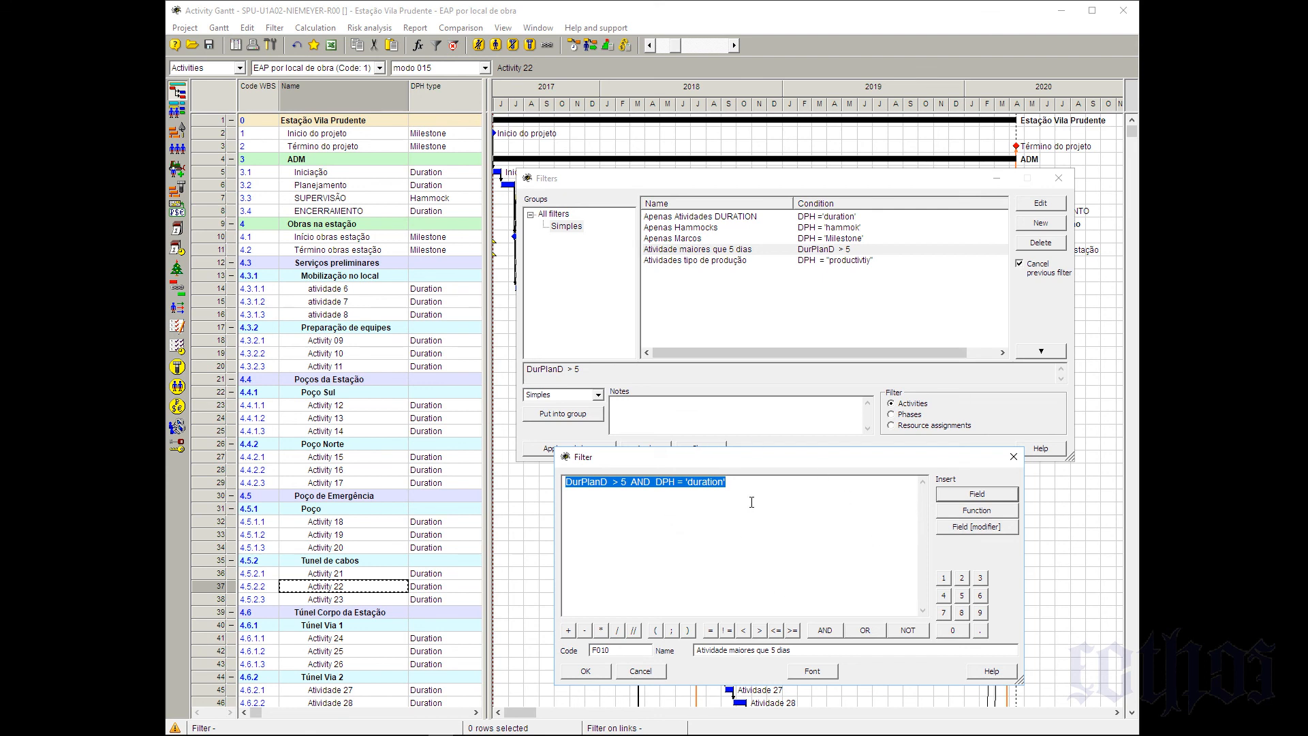
{"action": "right_click", "coordinate": [685, 485]}
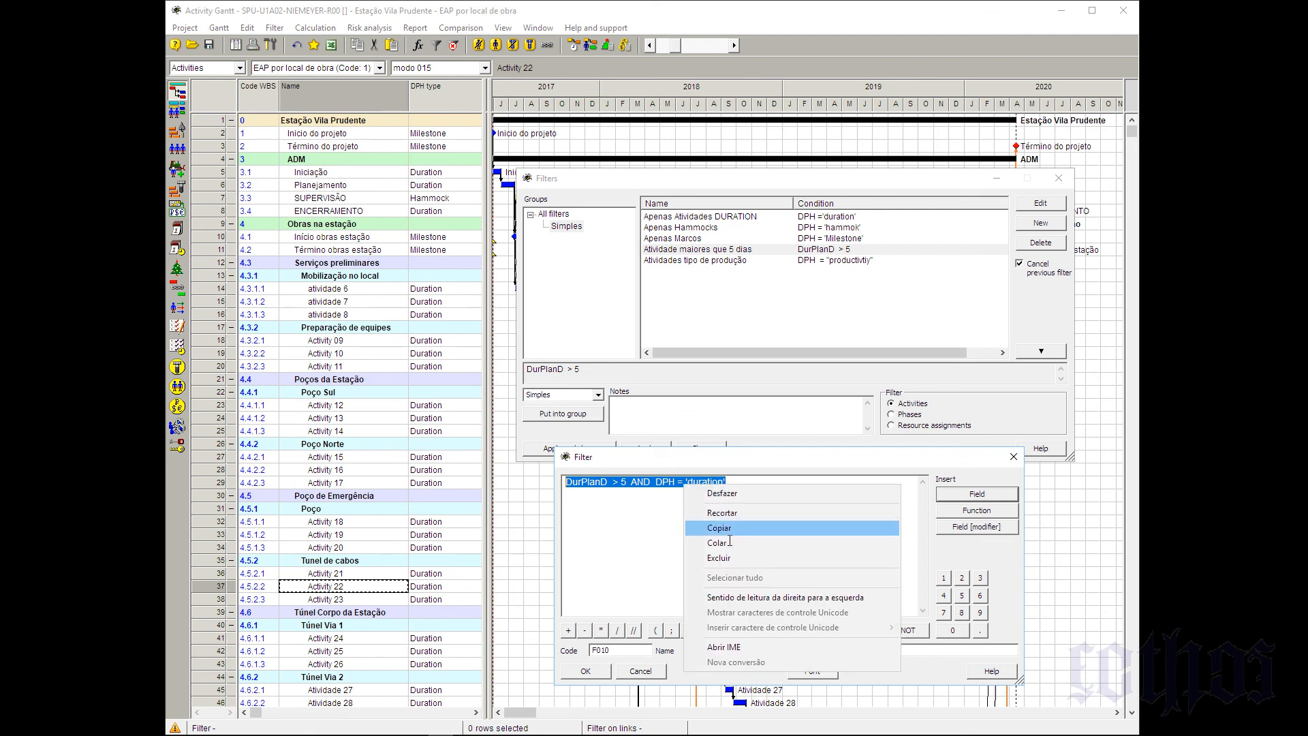
{"action": "left_click", "coordinate": [720, 528]}
{"action": "left_click", "coordinate": [652, 673]}
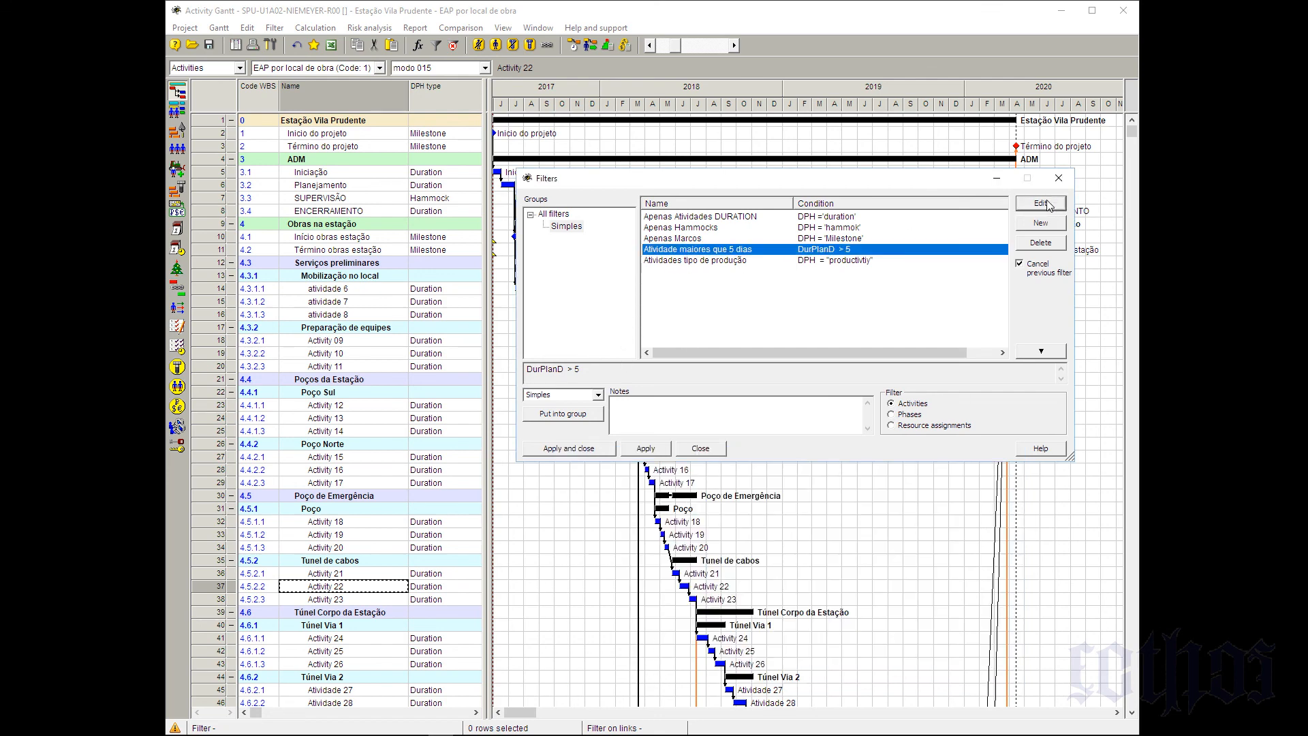
{"action": "left_click", "coordinate": [1049, 226]}
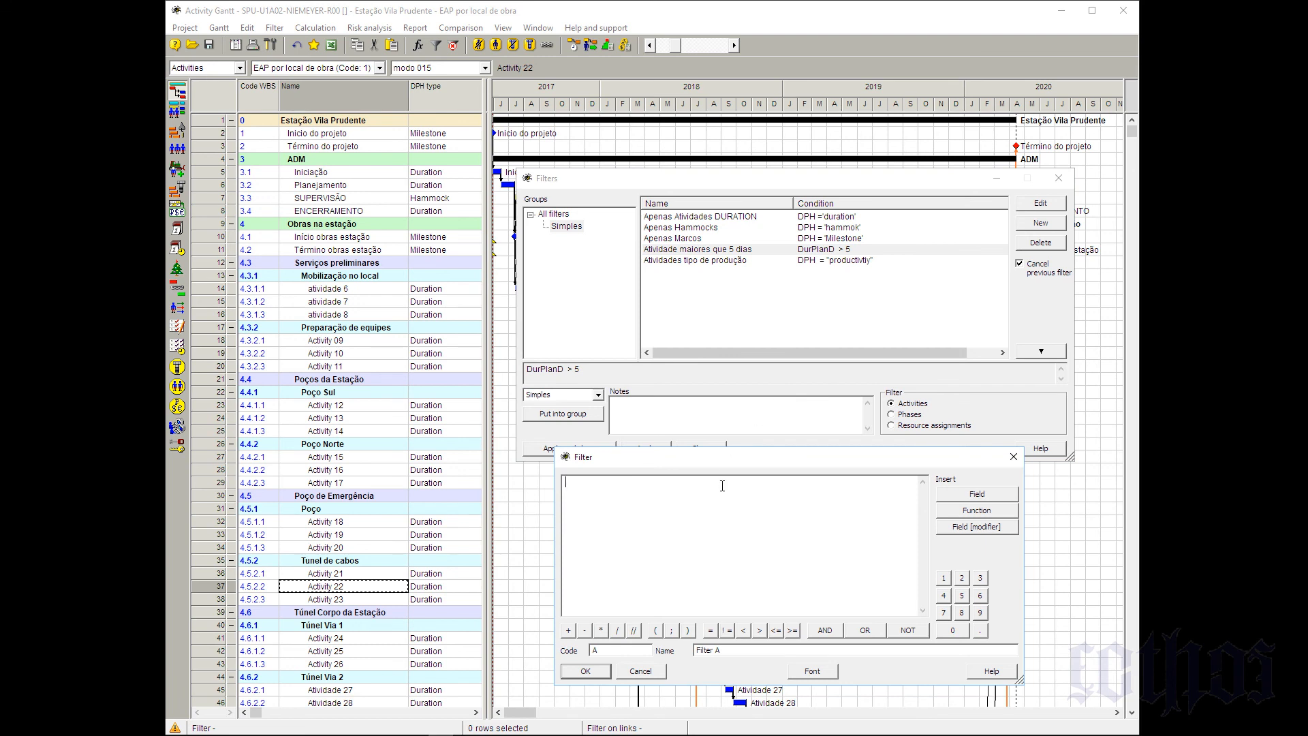
{"action": "key", "text": "ctrl+v"}
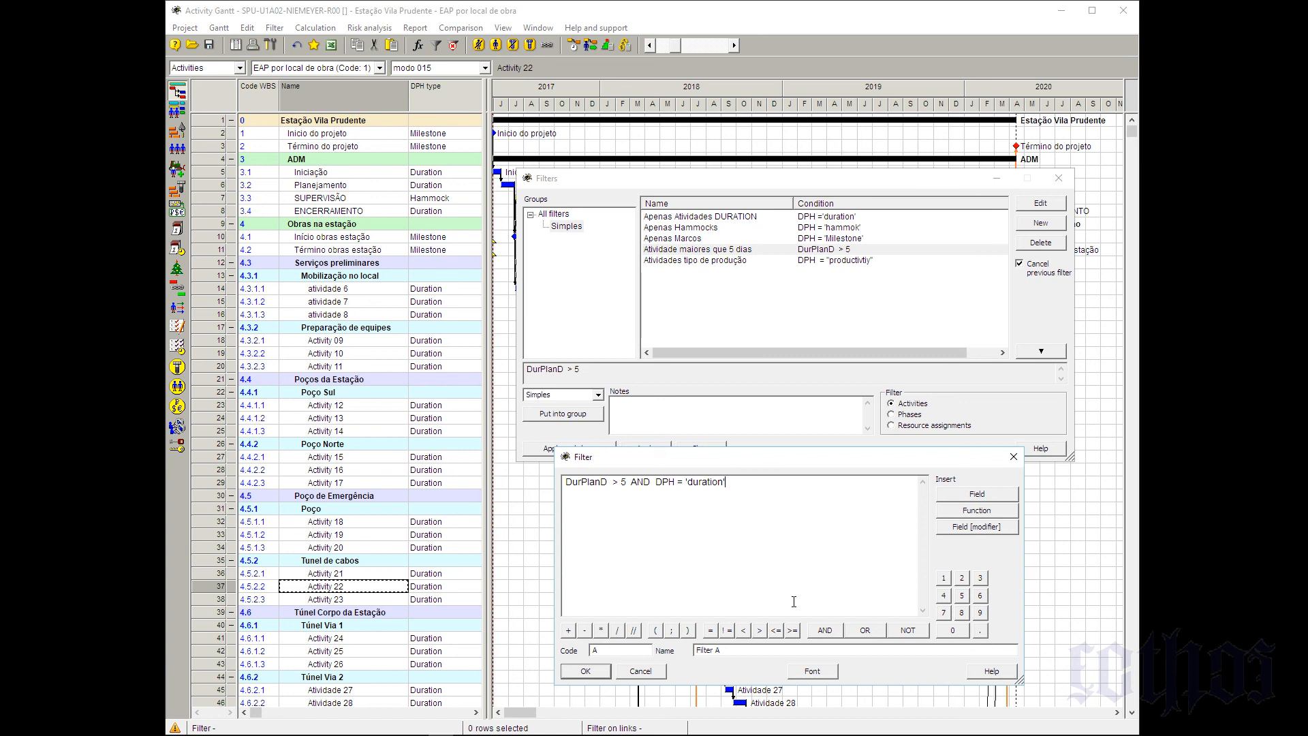
Set the new filter's code to F012, name it Atividade maiores que 5 dias e do tipo Duration, and save it
{"action": "left_click_drag", "start_coordinate": [726, 651], "coordinate": [540, 658]}
{"action": "type", "text": "F0"}
{"action": "left_click_drag", "start_coordinate": [754, 659], "coordinate": [667, 654]}
{"action": "type", "text": "A"}
{"action": "type", "text": "tividade "}
{"action": "type", "text": "maiores que 5 dia"}
{"action": "type", "text": "s "}
{"action": "type", "text": "e "}
{"action": "type", "text": "do tipo Pro"}
{"action": "key", "text": "BackSpace"}
{"action": "key", "text": "BackSpace"}
{"action": "key", "text": "BackSpace"}
{"action": "type", "text": "Duration"}
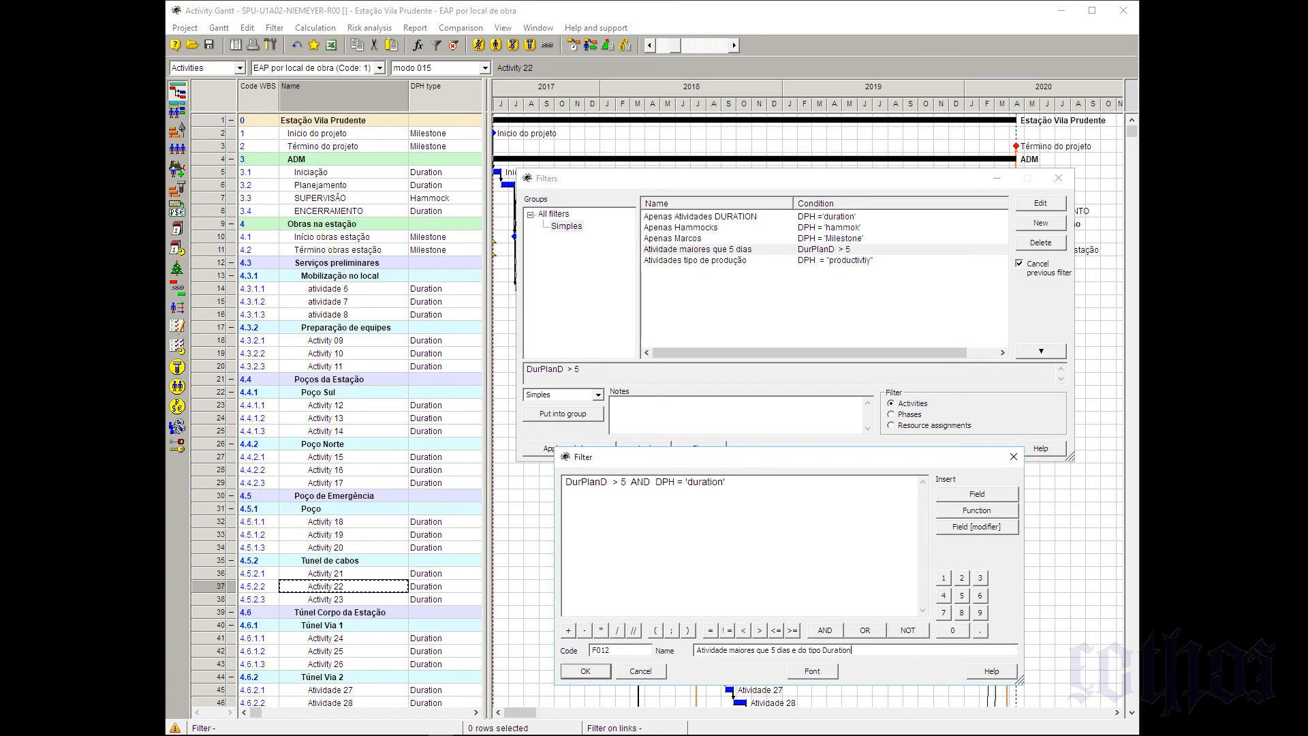
{"action": "left_click", "coordinate": [597, 674]}
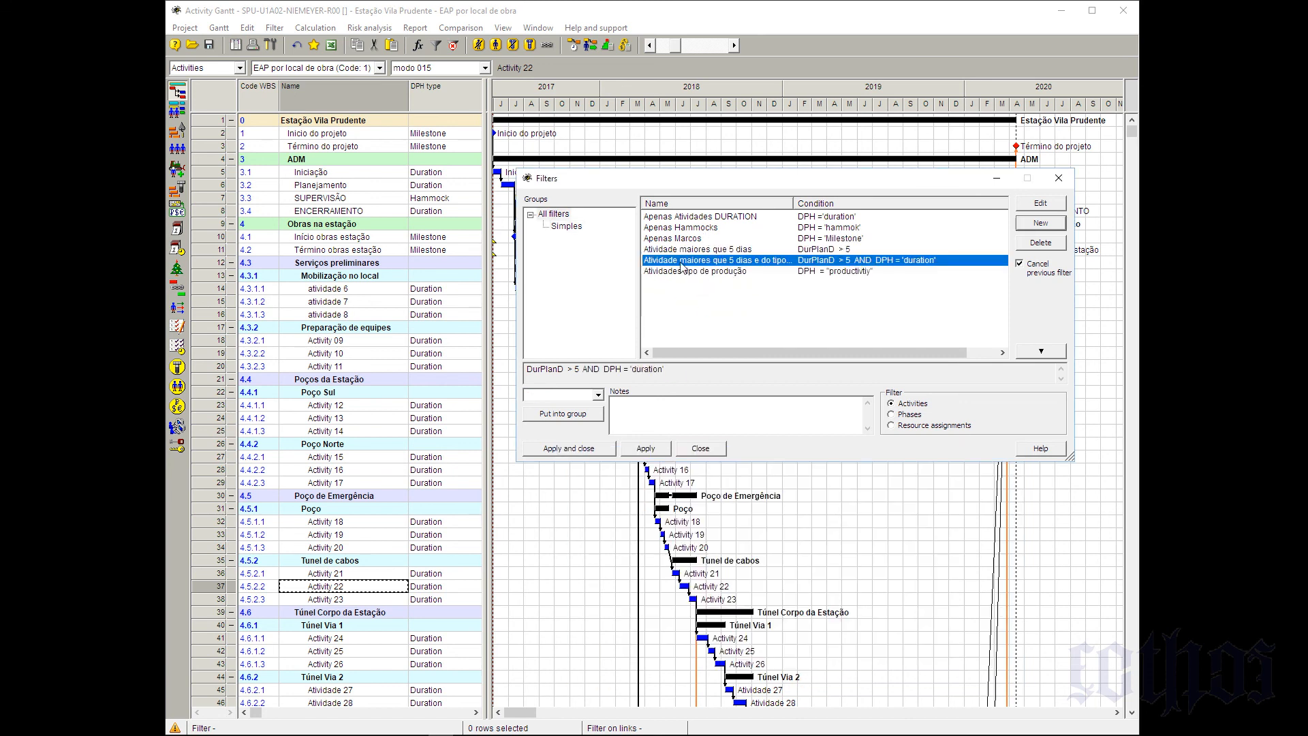
Widen the filter list's Name column and put the Atividade maiores que 5 dias e do tipo Duration filter into a new group called Complexo
{"action": "left_click", "coordinate": [566, 227]}
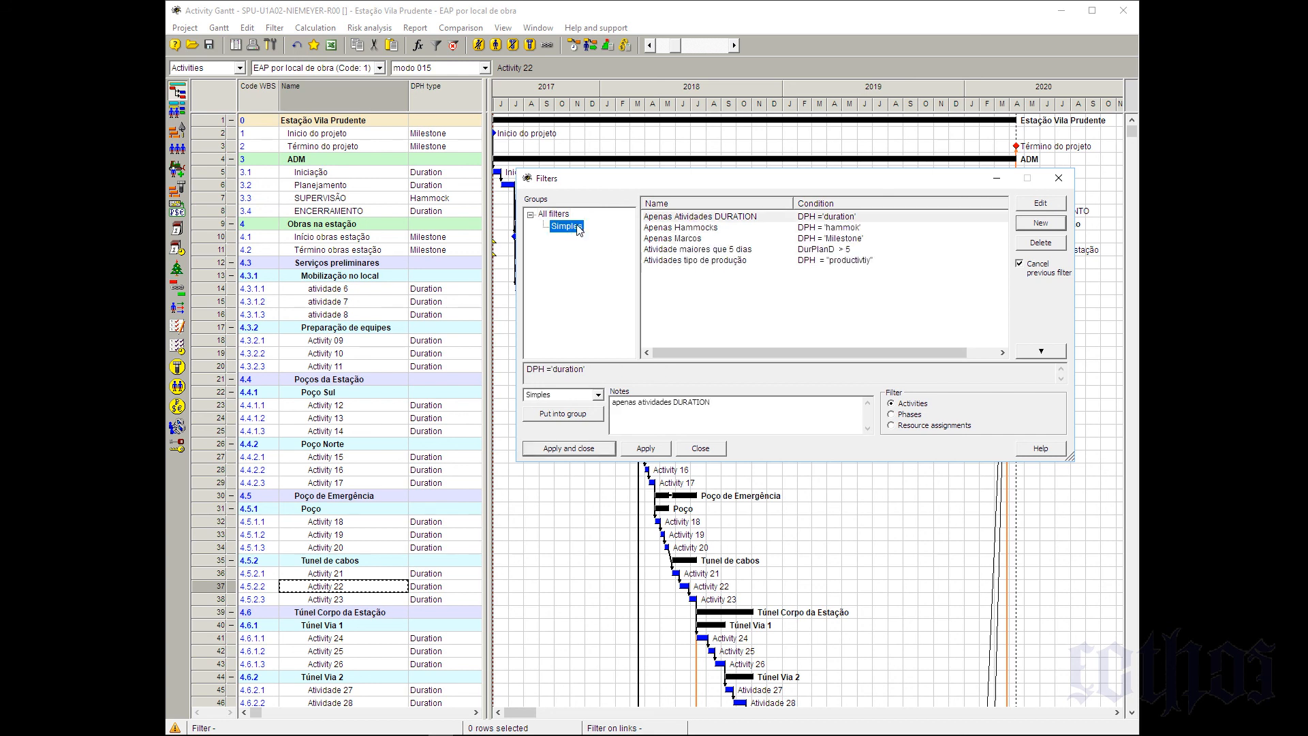
{"action": "left_click", "coordinate": [553, 214]}
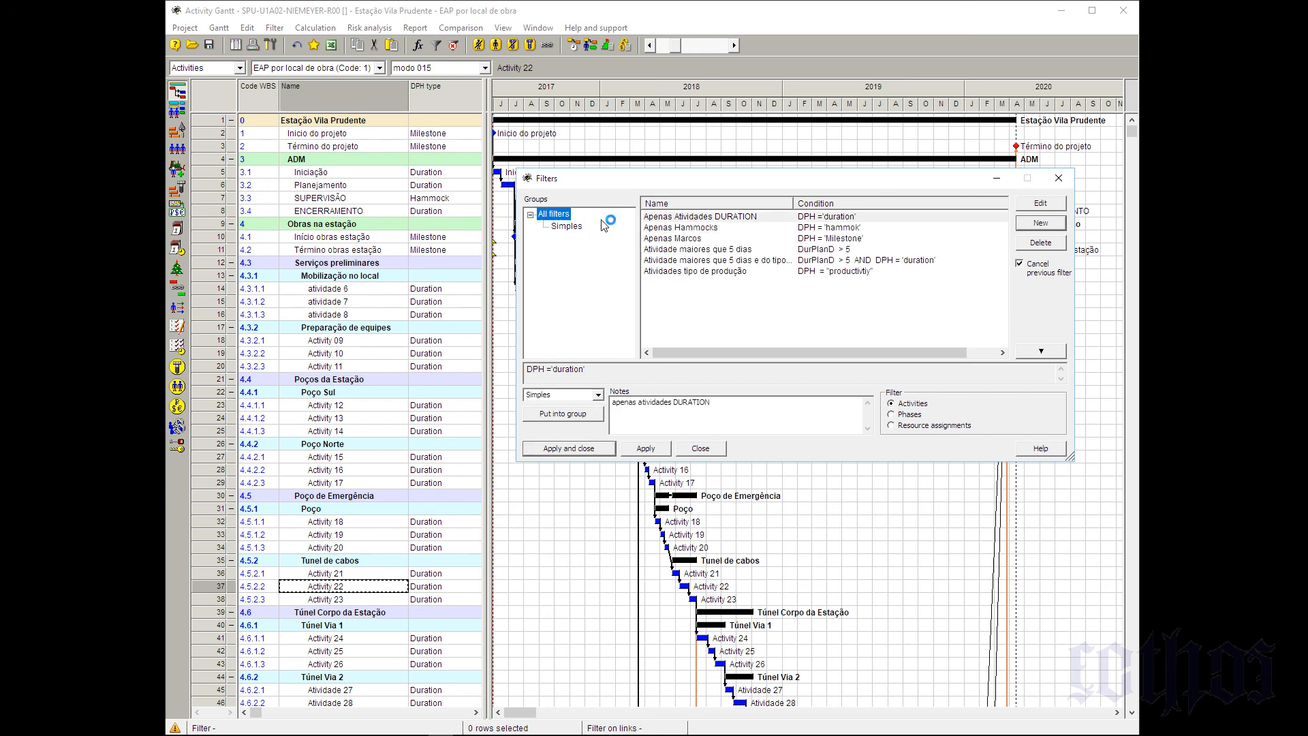
{"action": "left_click", "coordinate": [800, 262]}
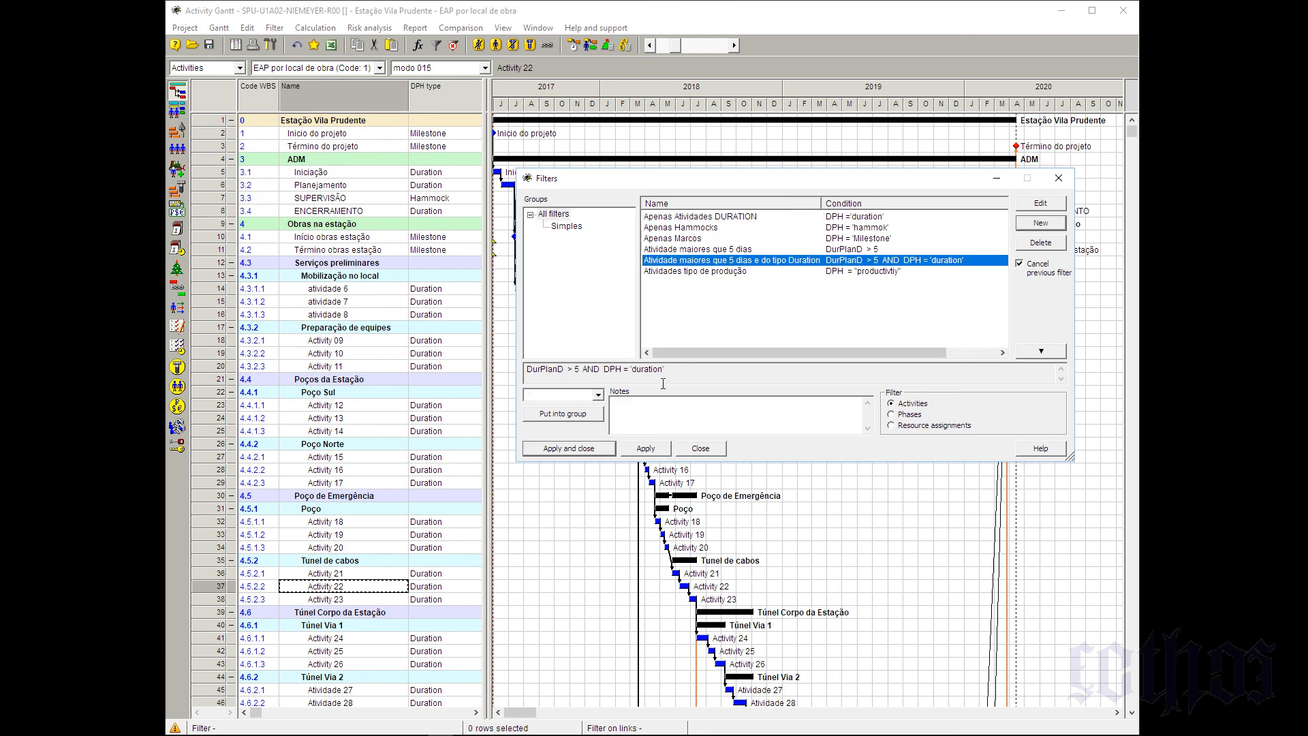
{"action": "left_click", "coordinate": [592, 400]}
{"action": "type", "text": "Complexo"}
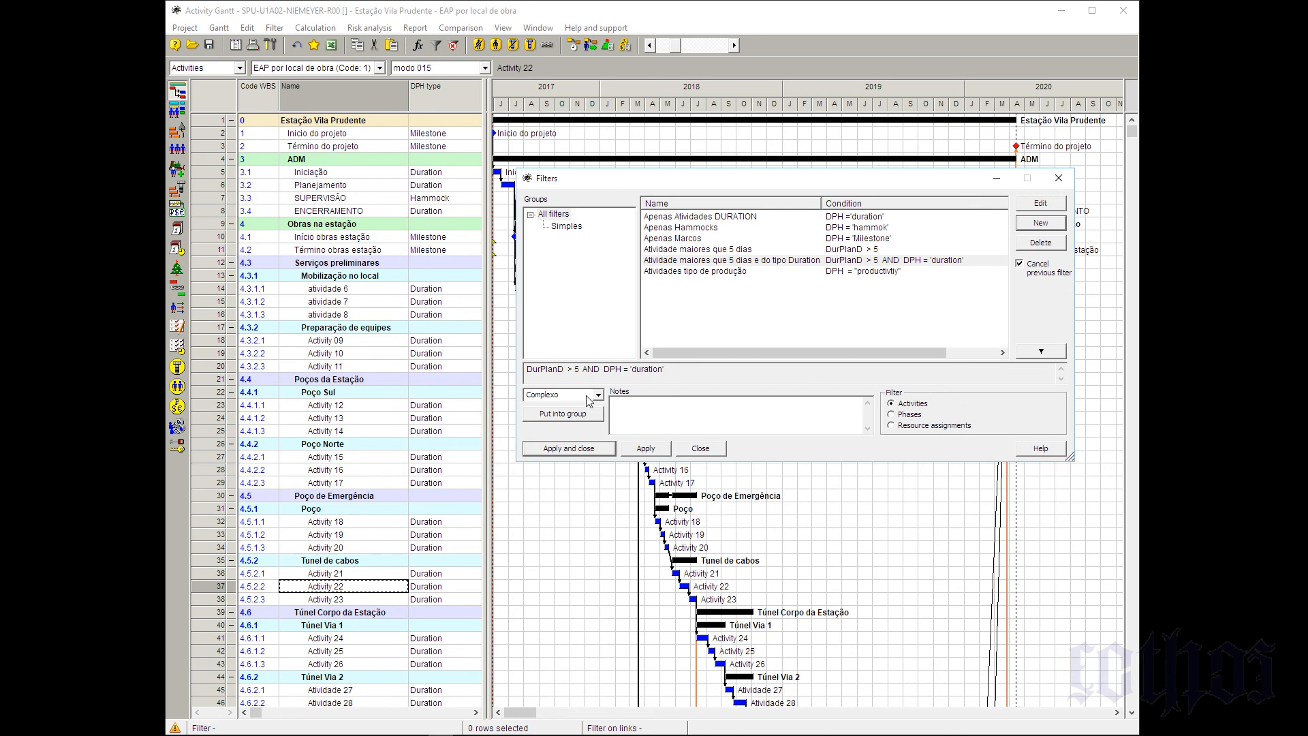
{"action": "left_click", "coordinate": [584, 416]}
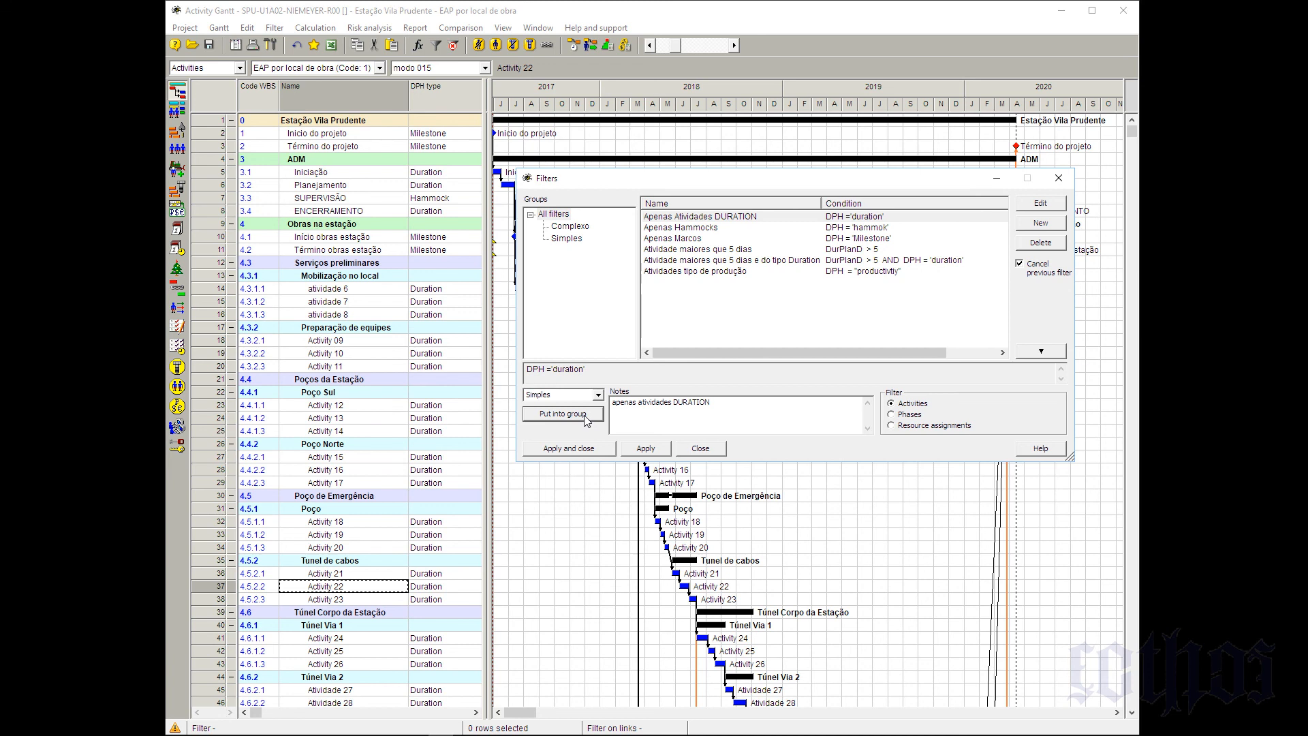
Apply the Apenas Marcos filter to view only the milestones in the Gantt chart, and cancel the filter on rows
{"action": "left_click_drag", "start_coordinate": [632, 178], "coordinate": [618, 265]}
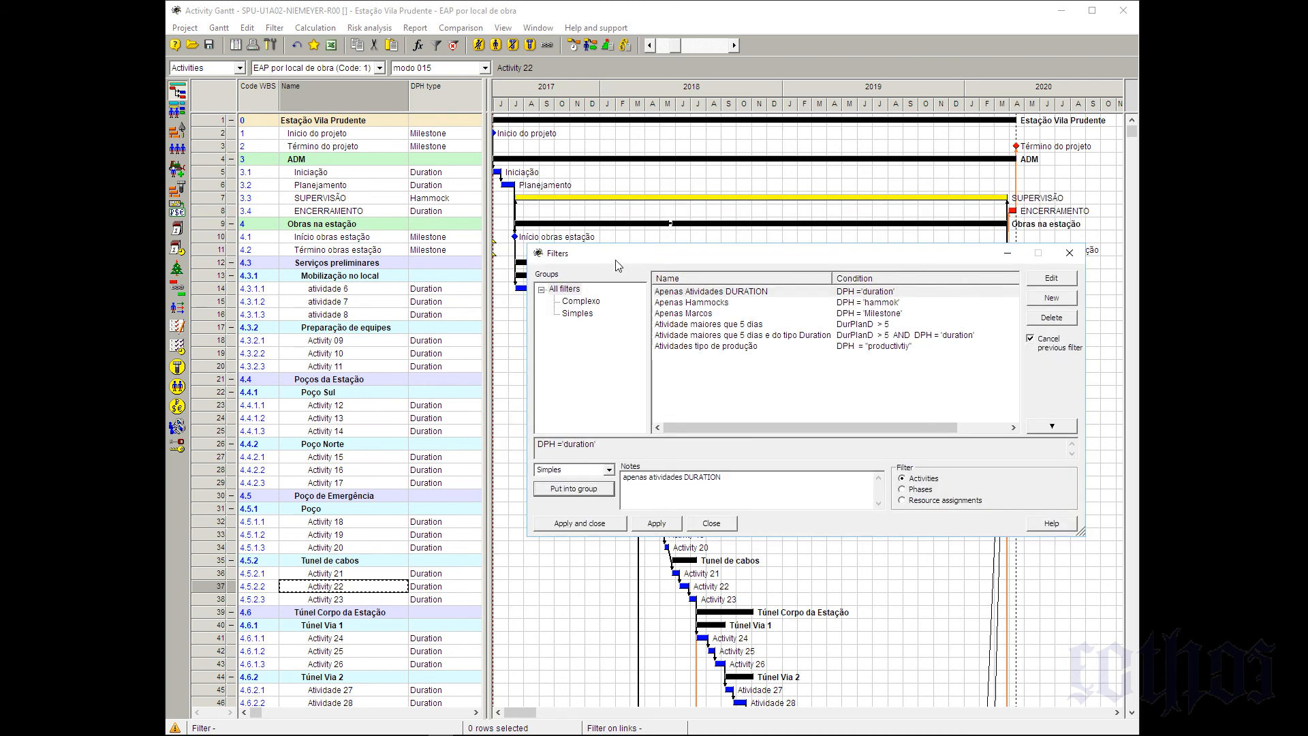
{"action": "left_click", "coordinate": [703, 315]}
{"action": "left_click", "coordinate": [670, 526]}
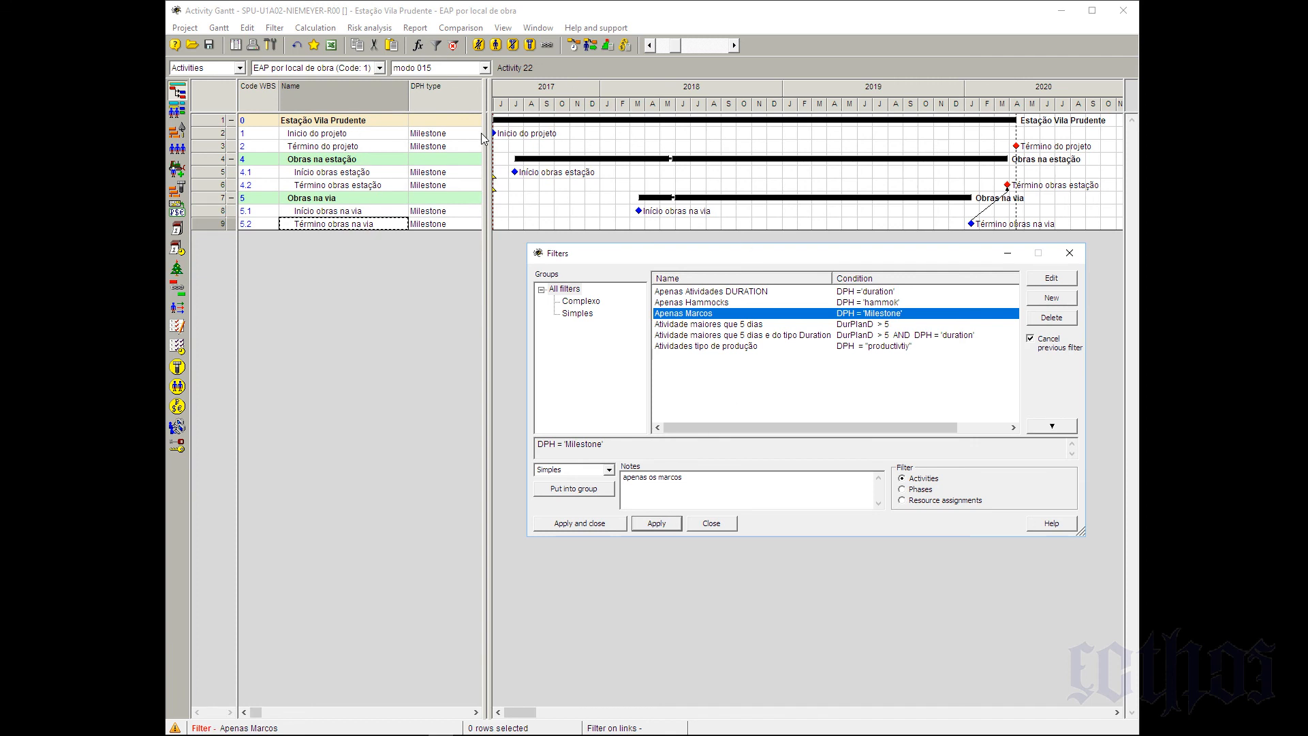
{"action": "left_click", "coordinate": [281, 30]}
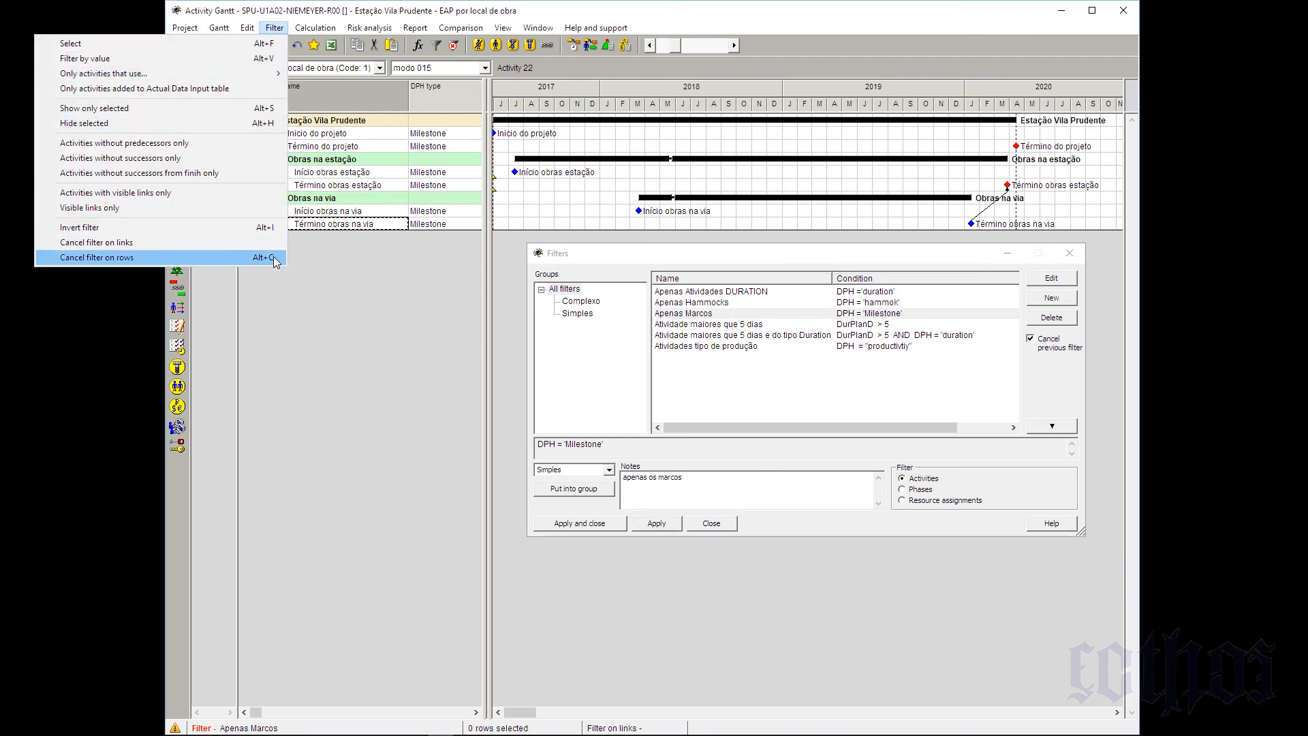
{"action": "left_click", "coordinate": [223, 260]}
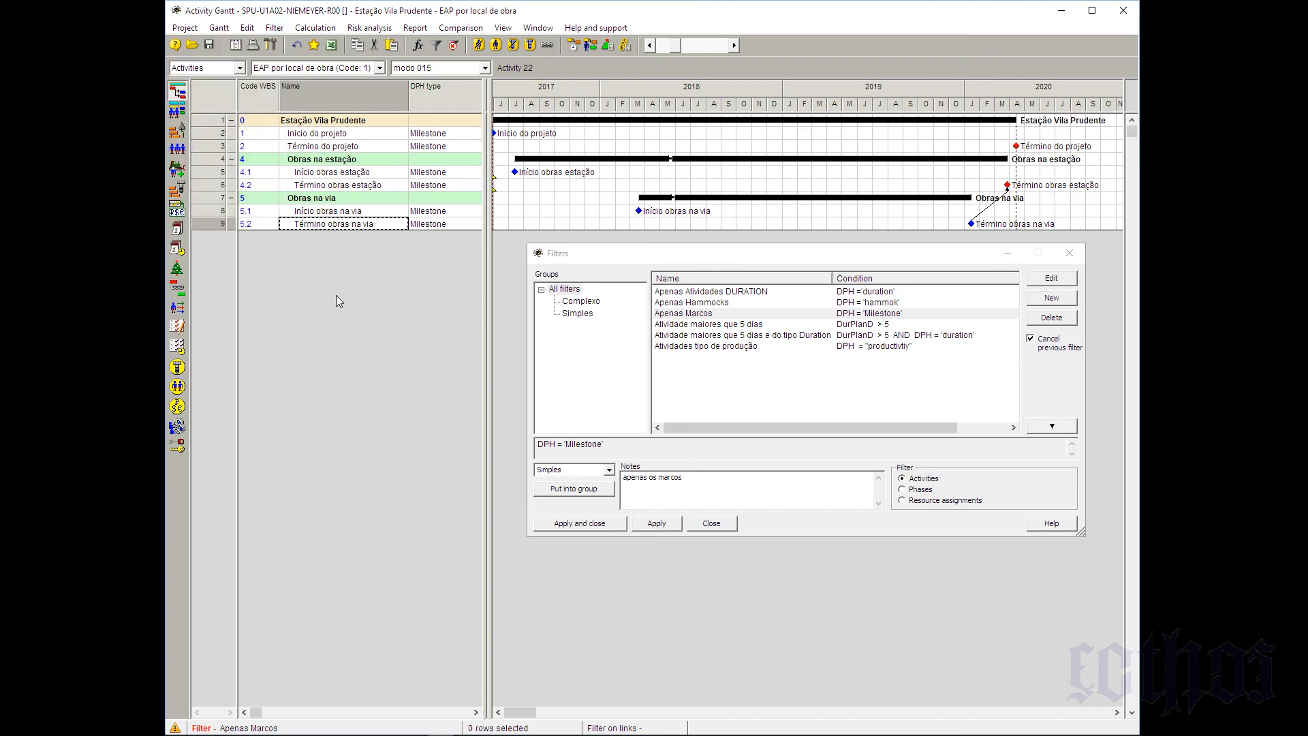
Apply the Apenas Atividades DURATION filter to view only duration-type activities, and cancel the row filter
{"action": "left_click", "coordinate": [709, 292]}
{"action": "left_click", "coordinate": [664, 525]}
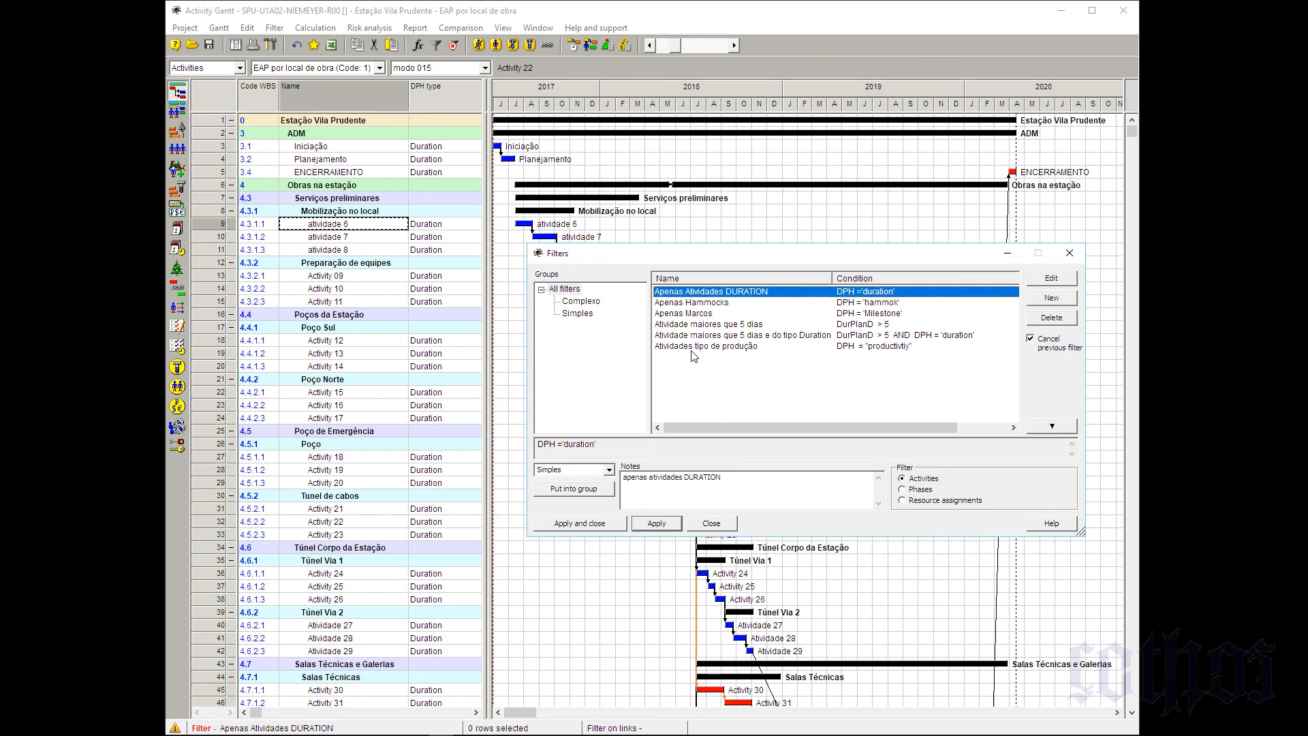
{"action": "left_click", "coordinate": [363, 298]}
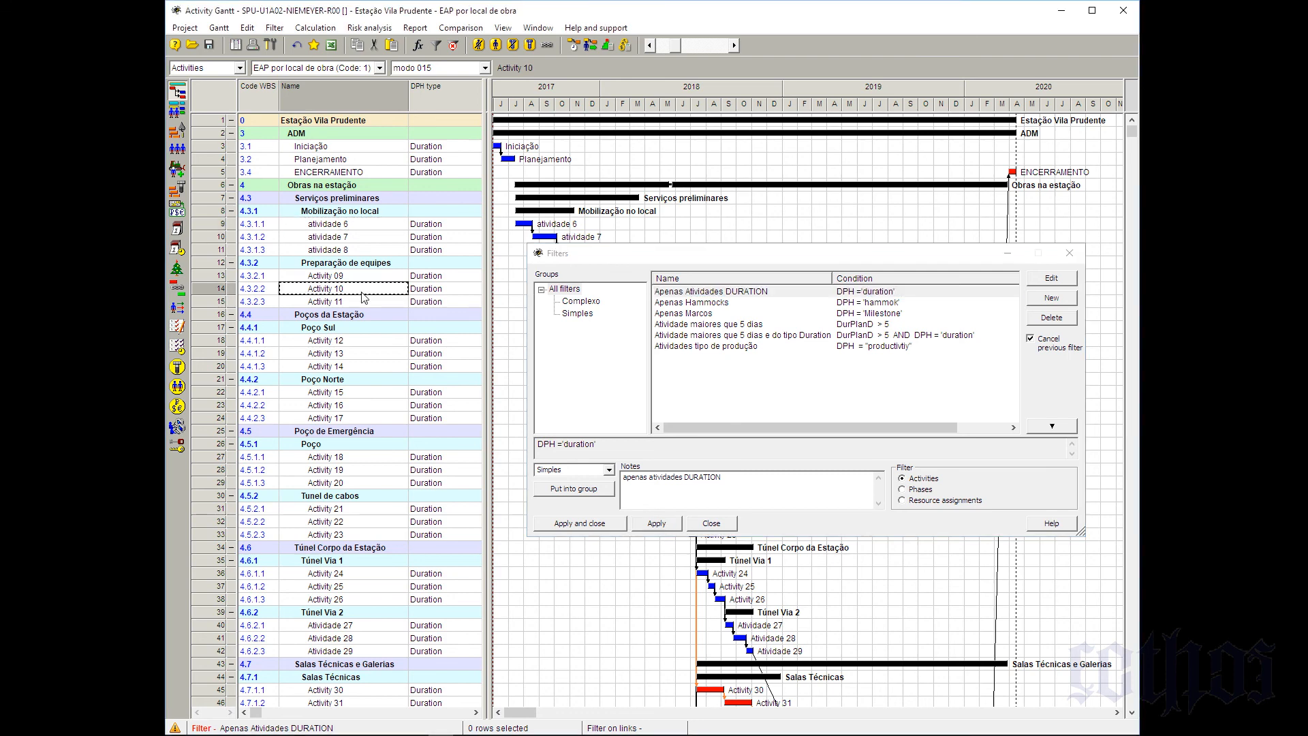
{"action": "key", "text": "Escape"}
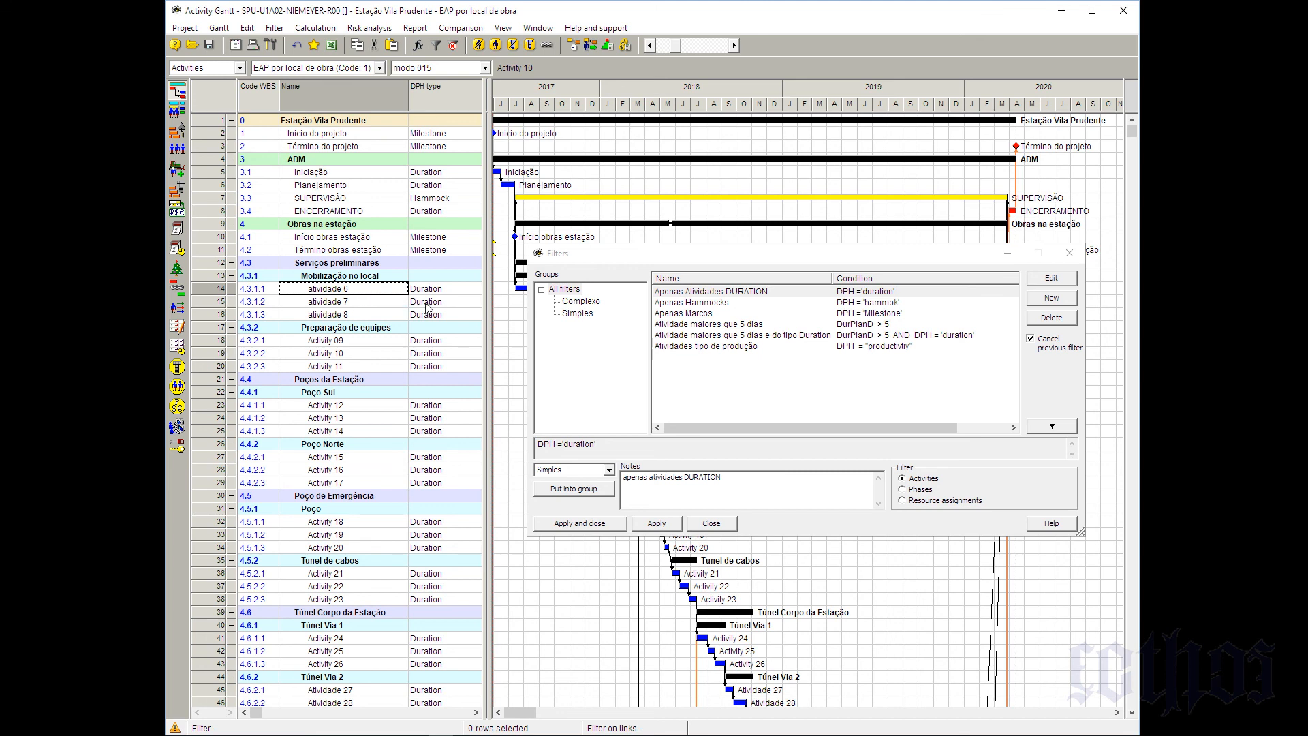
Apply the Atividade maiores que 5 dias e do tipo Duration filter from the Complexo group, view the filtered activities, and cancel the row filter
{"action": "left_click", "coordinate": [571, 307]}
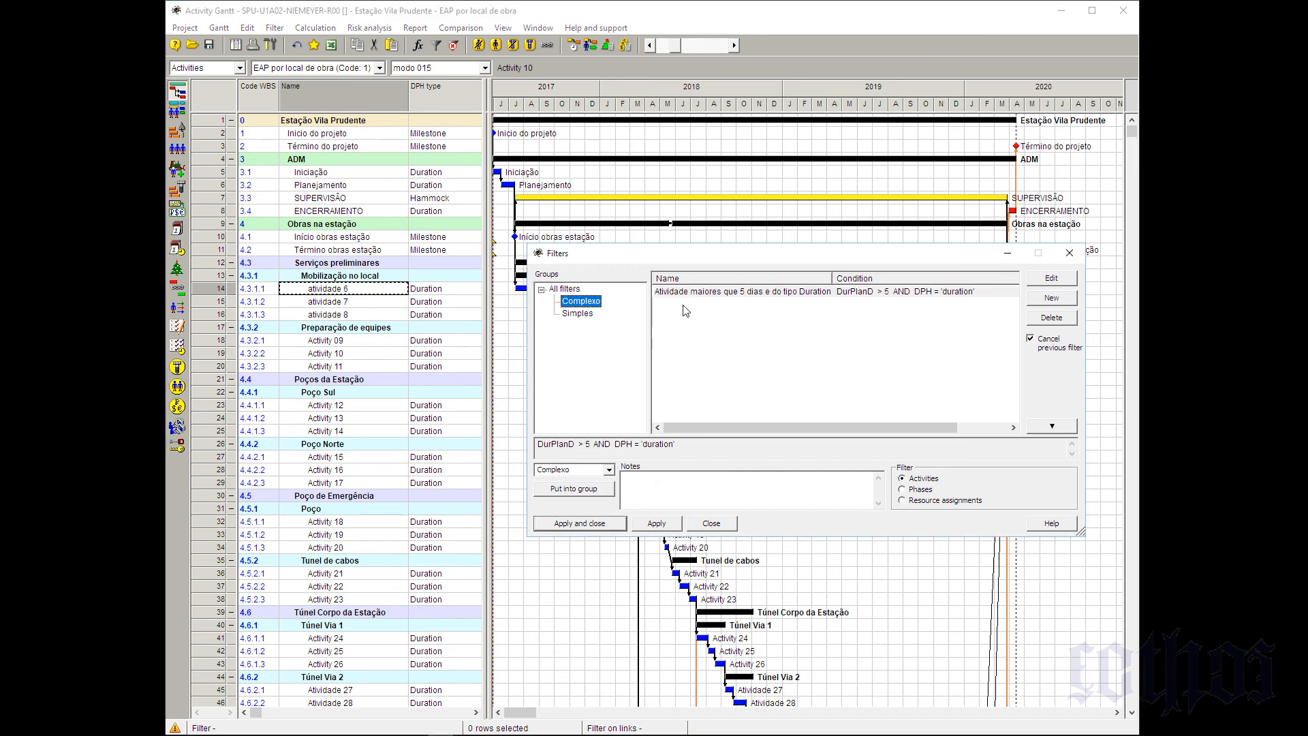
{"action": "left_click", "coordinate": [730, 293]}
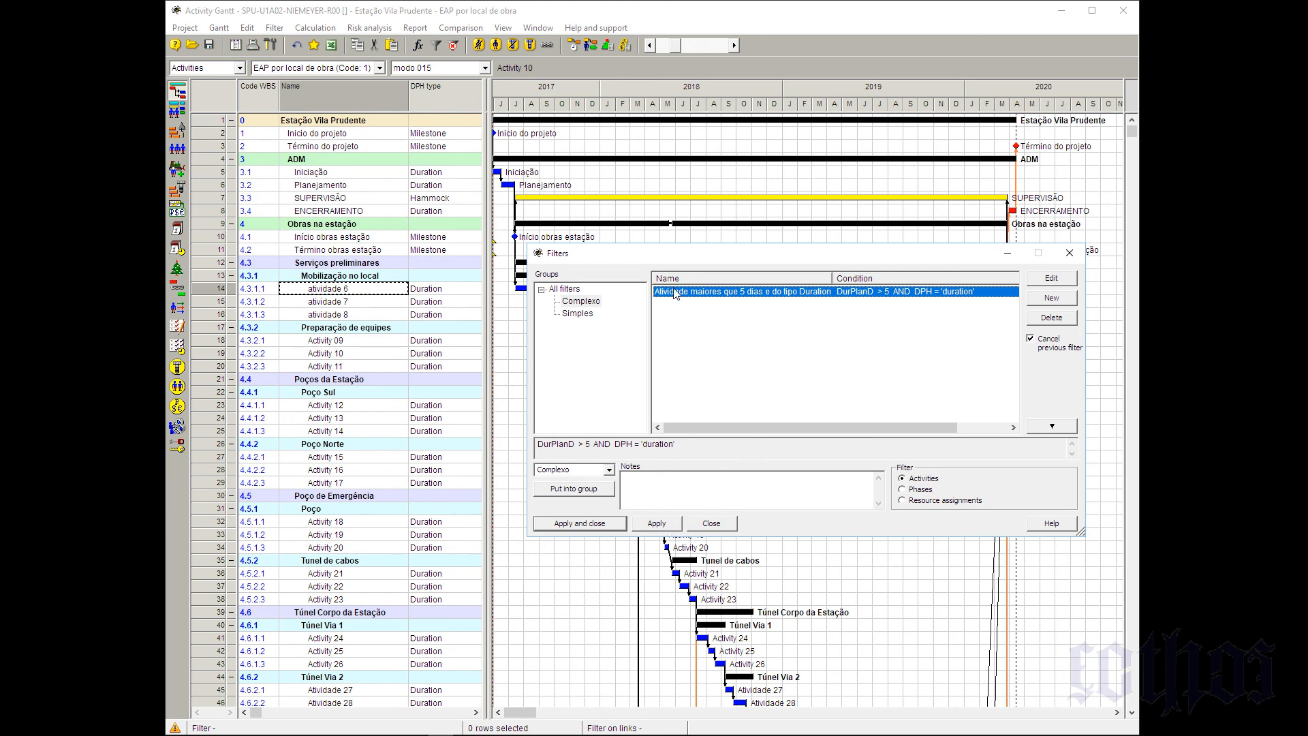
{"action": "left_click", "coordinate": [661, 525]}
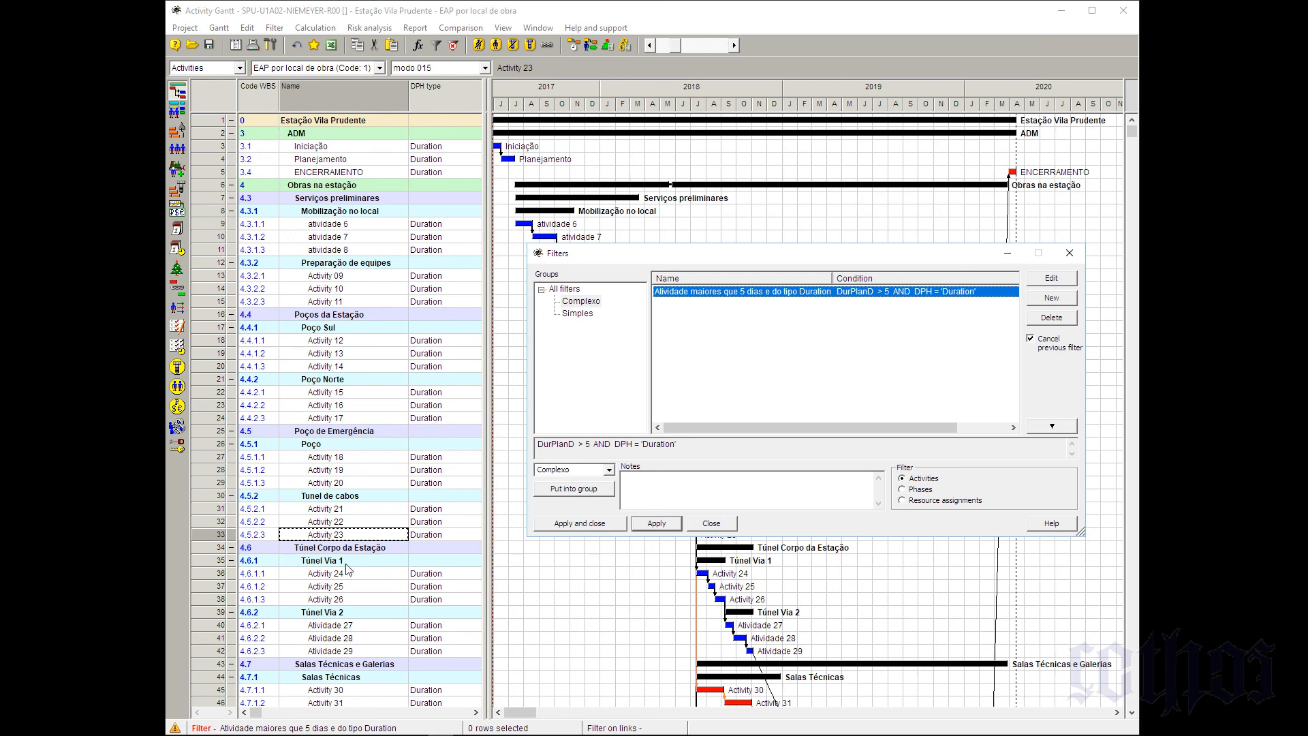
{"action": "left_click", "coordinate": [357, 576]}
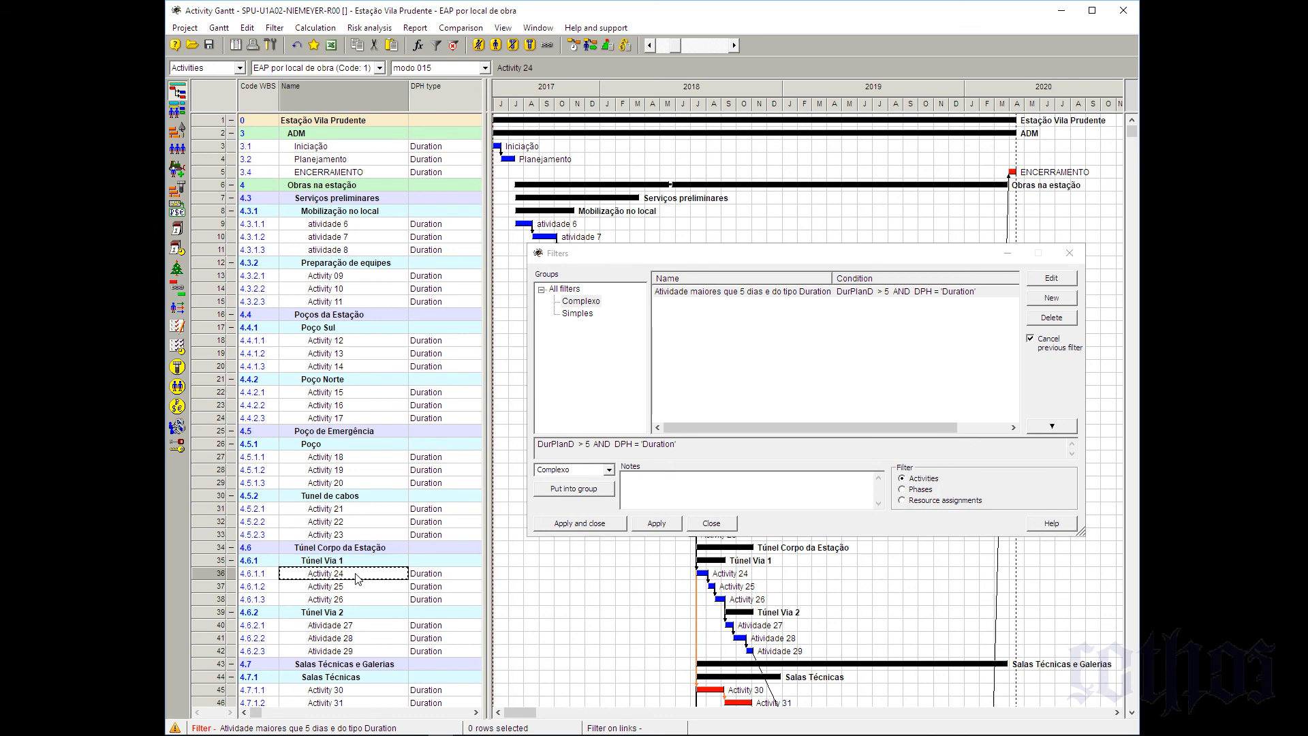
{"action": "key", "text": "Escape"}
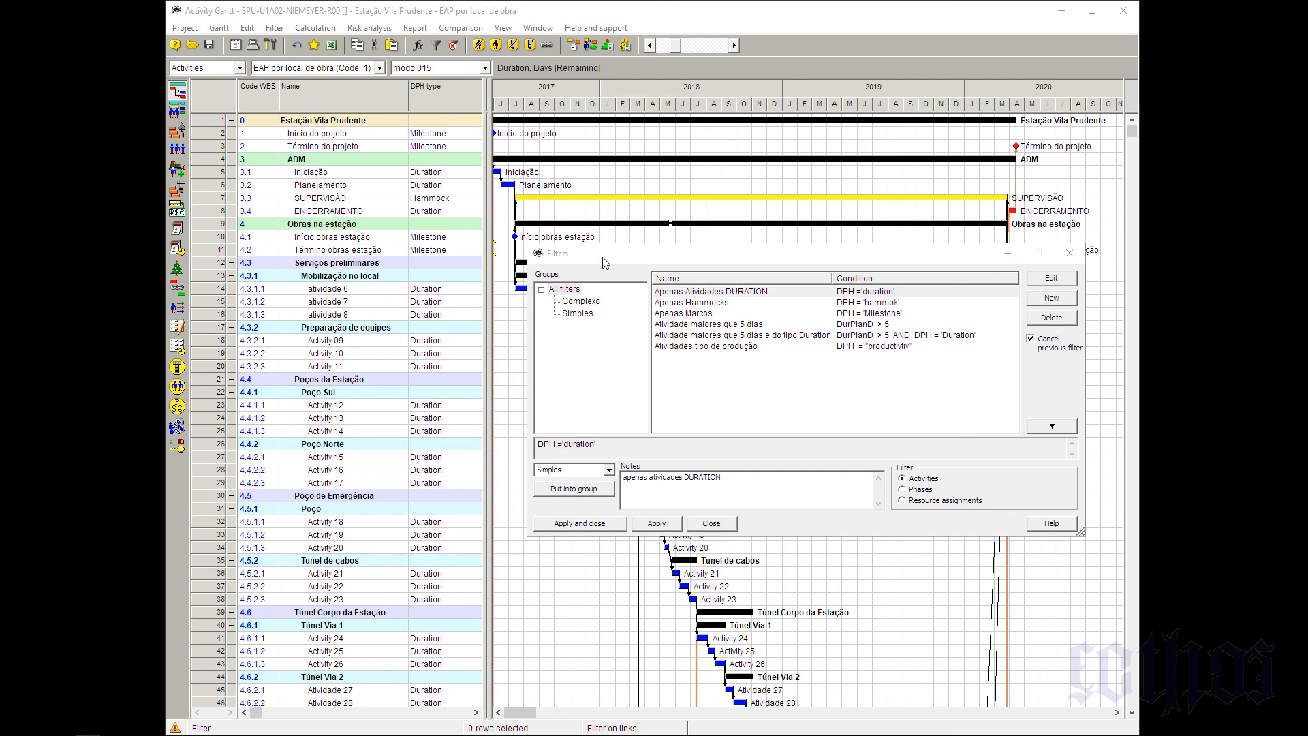
Move the Filters dialog aside, widen the table pane to reveal the remaining duration column, and check the durations of Iniciação, Planejamento and atividade 6
{"action": "left_click_drag", "start_coordinate": [630, 256], "coordinate": [668, 306]}
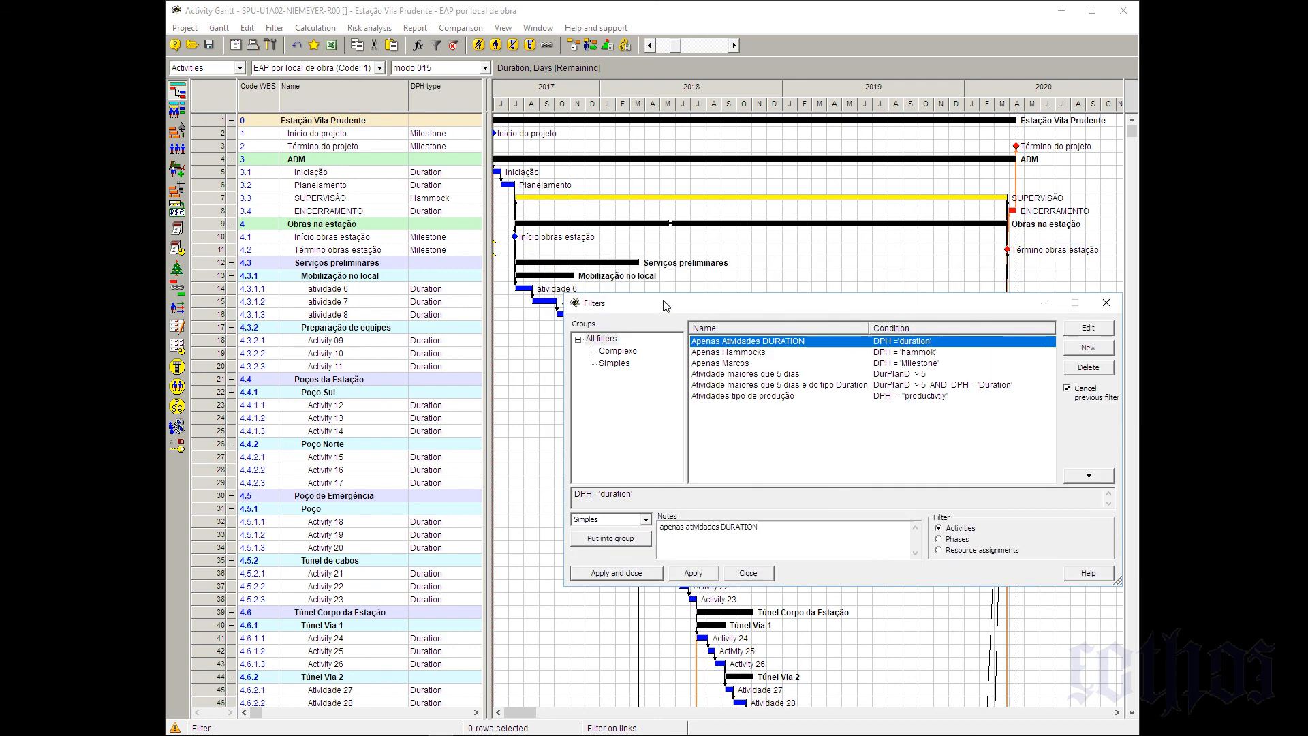
{"action": "left_click_drag", "start_coordinate": [501, 201], "coordinate": [540, 267]}
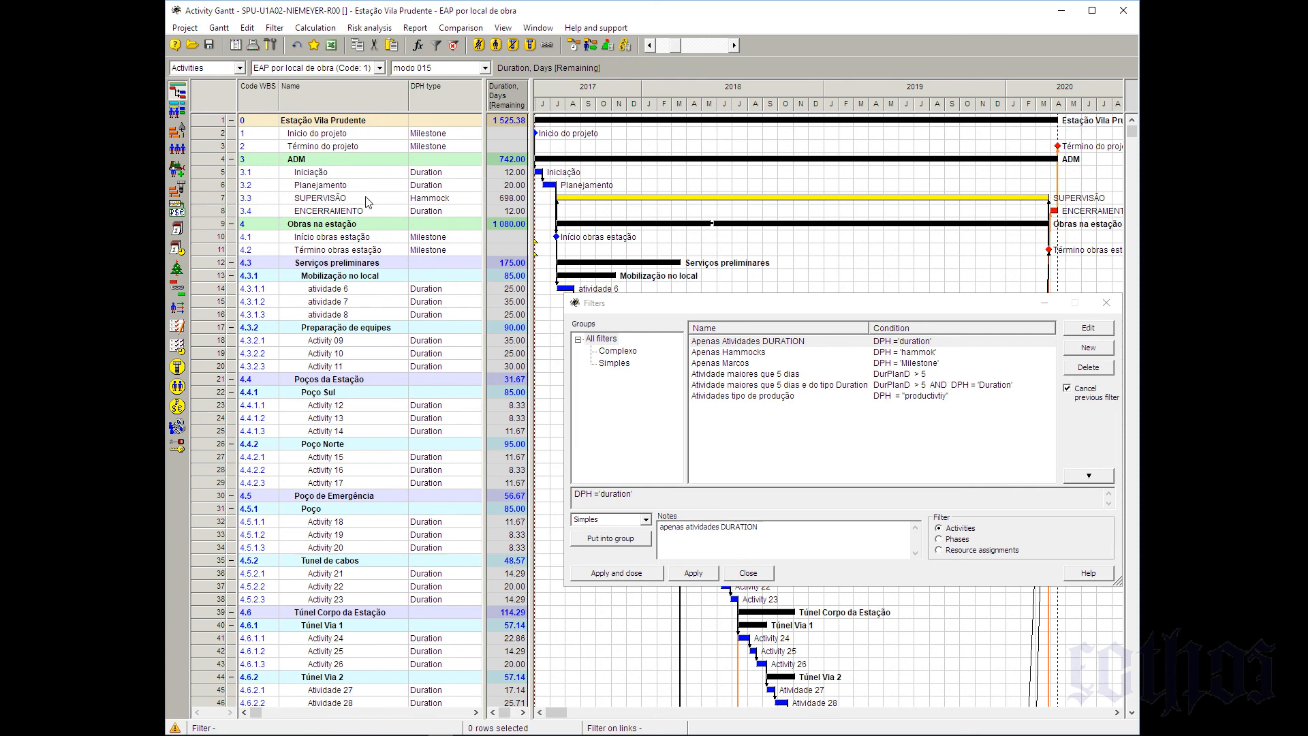
{"action": "left_click", "coordinate": [353, 175]}
{"action": "left_click", "coordinate": [495, 174]}
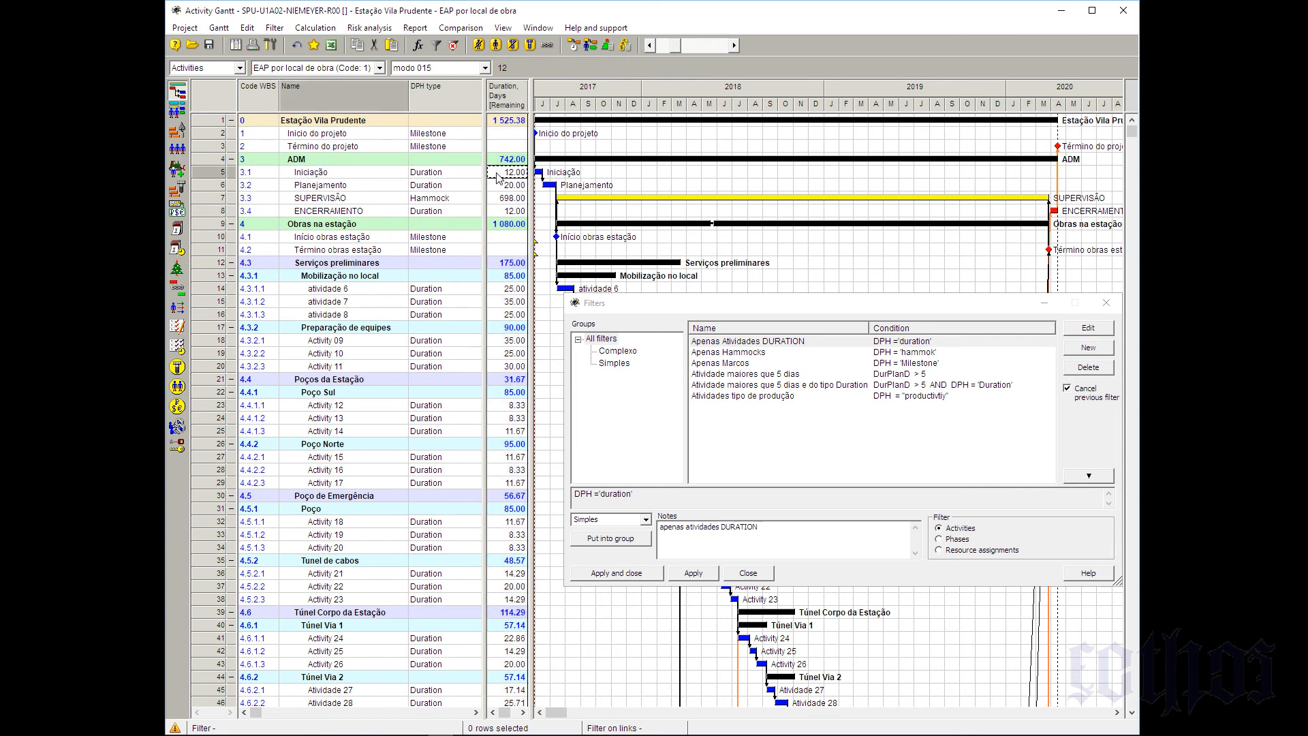
{"action": "left_click", "coordinate": [511, 186]}
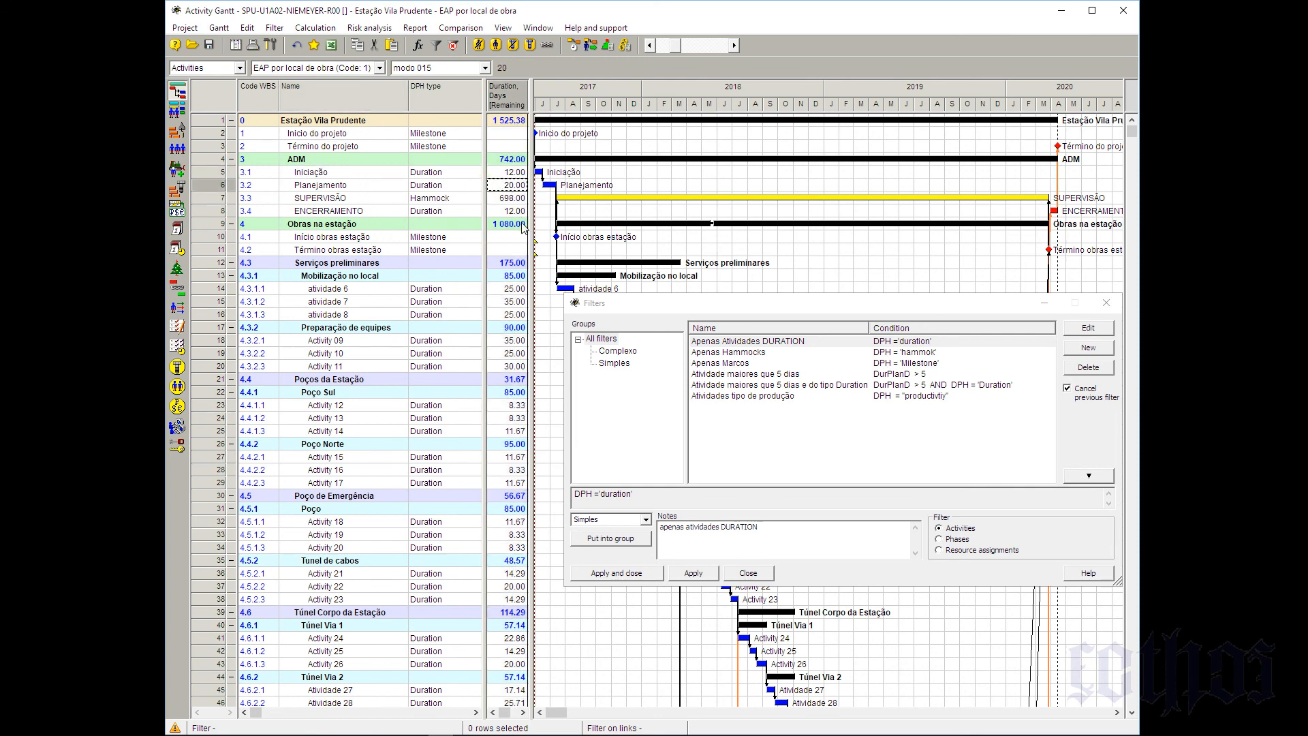
{"action": "left_click", "coordinate": [513, 292]}
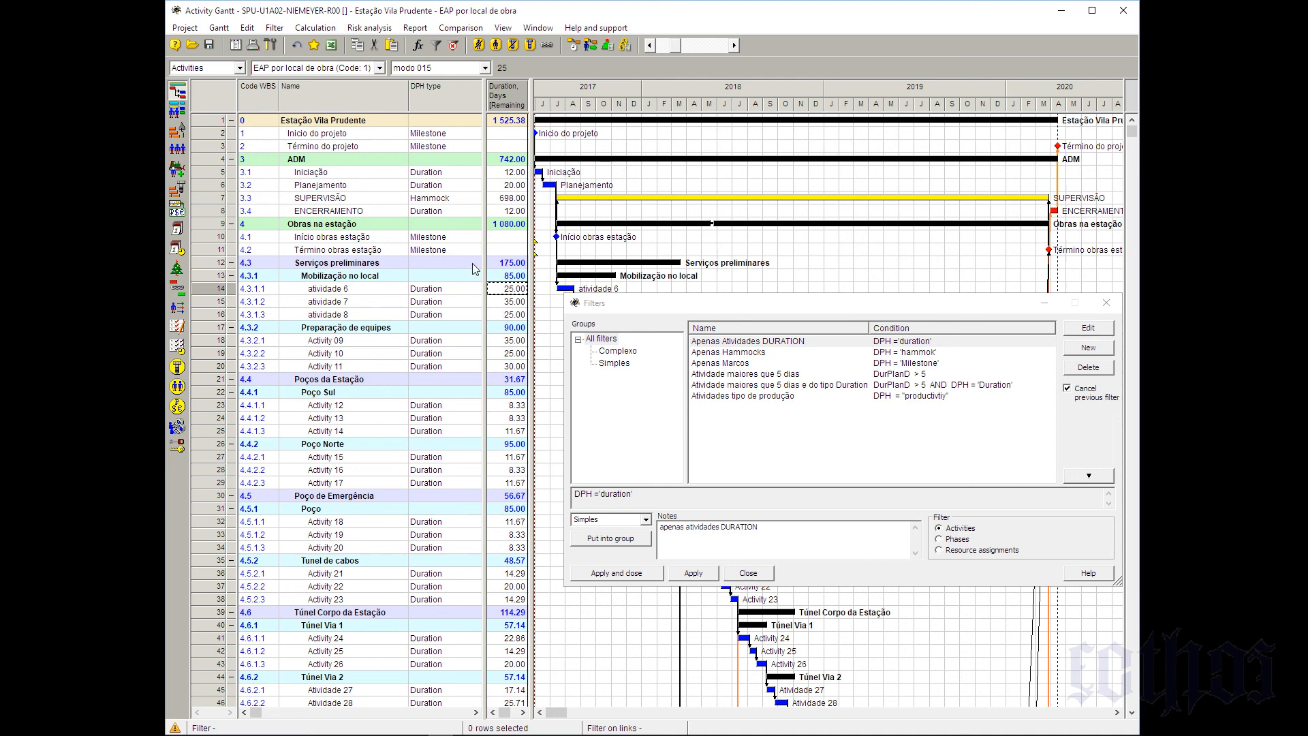
Start a new filter named "Atividades maiors que 5 dias - PRODUÇÃO - sao criticas." with code F020
{"action": "left_click", "coordinate": [1104, 351]}
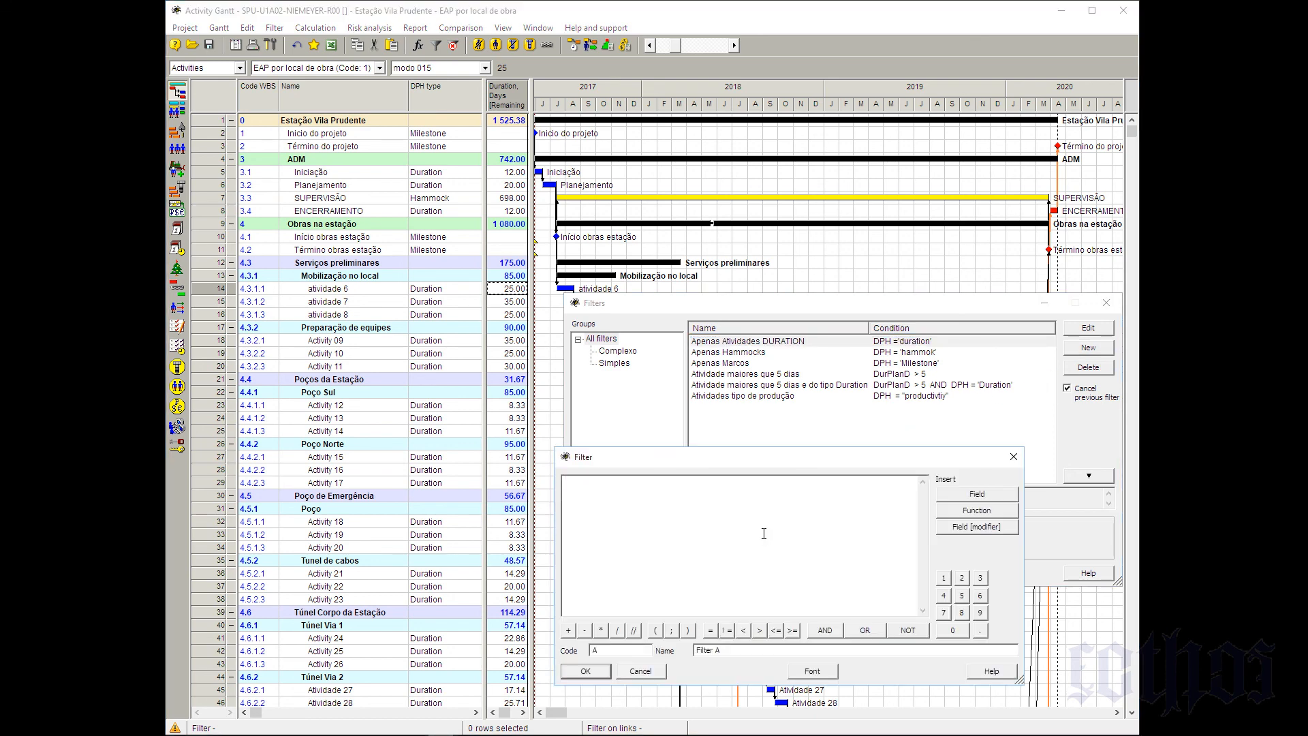
{"action": "left_click_drag", "start_coordinate": [787, 654], "coordinate": [629, 642]}
{"action": "type", "text": "Apenas"}
{"action": "key", "text": "shift+Home"}
{"action": "type", "text": "Ati"}
{"action": "type", "text": "vidades"}
{"action": "type", "text": " maiores que 5"}
{"action": "type", "text": " dias "}
{"action": "type", "text": "- PRODU"}
{"action": "type", "text": "C"}
{"action": "type", "text": "ÃO -"}
{"action": "type", "text": "sao crit"}
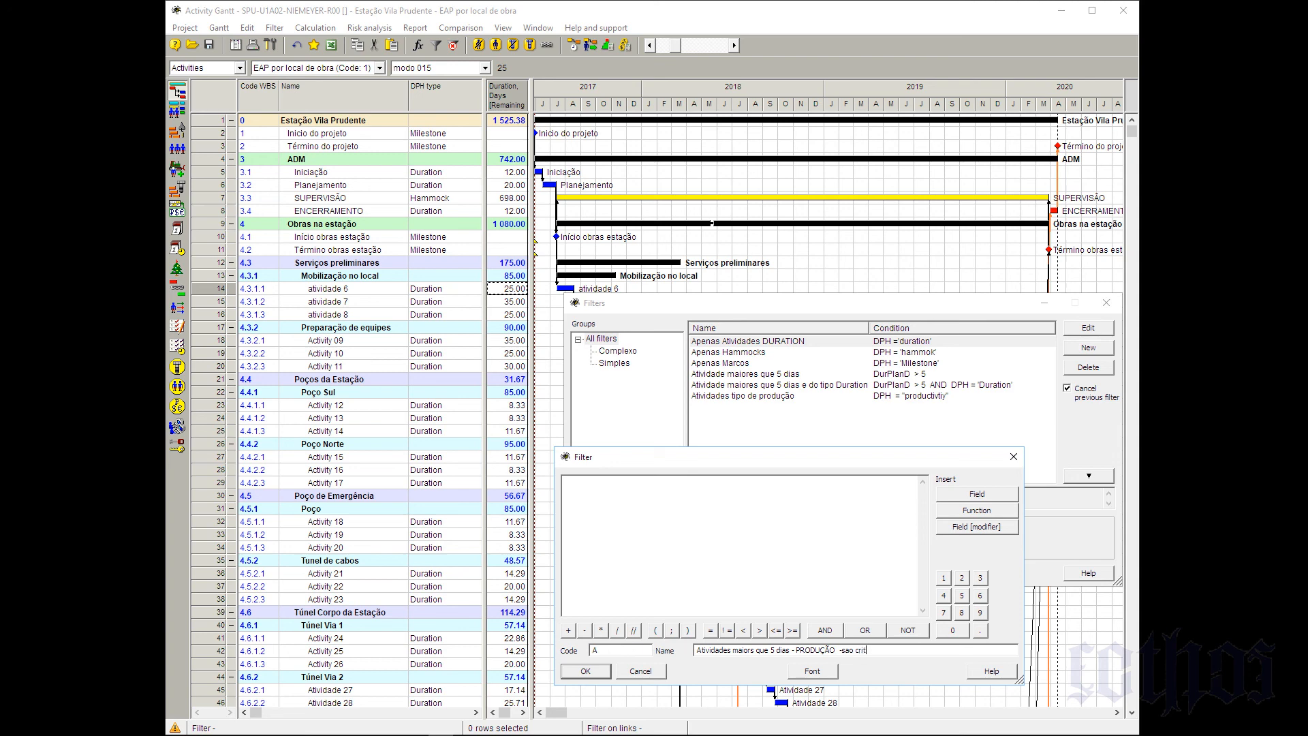
{"action": "type", "text": "icas"}
{"action": "key", "text": "End"}
{"action": "type", "text": "."}
{"action": "double_click", "coordinate": [594, 650]}
{"action": "type", "text": "F020"}
Enter the filter condition DurPlanD > 5 AND DHP = 'duration' AND, using the Duration, Days [Remaining] field for the first criterion
{"action": "left_click", "coordinate": [976, 494]}
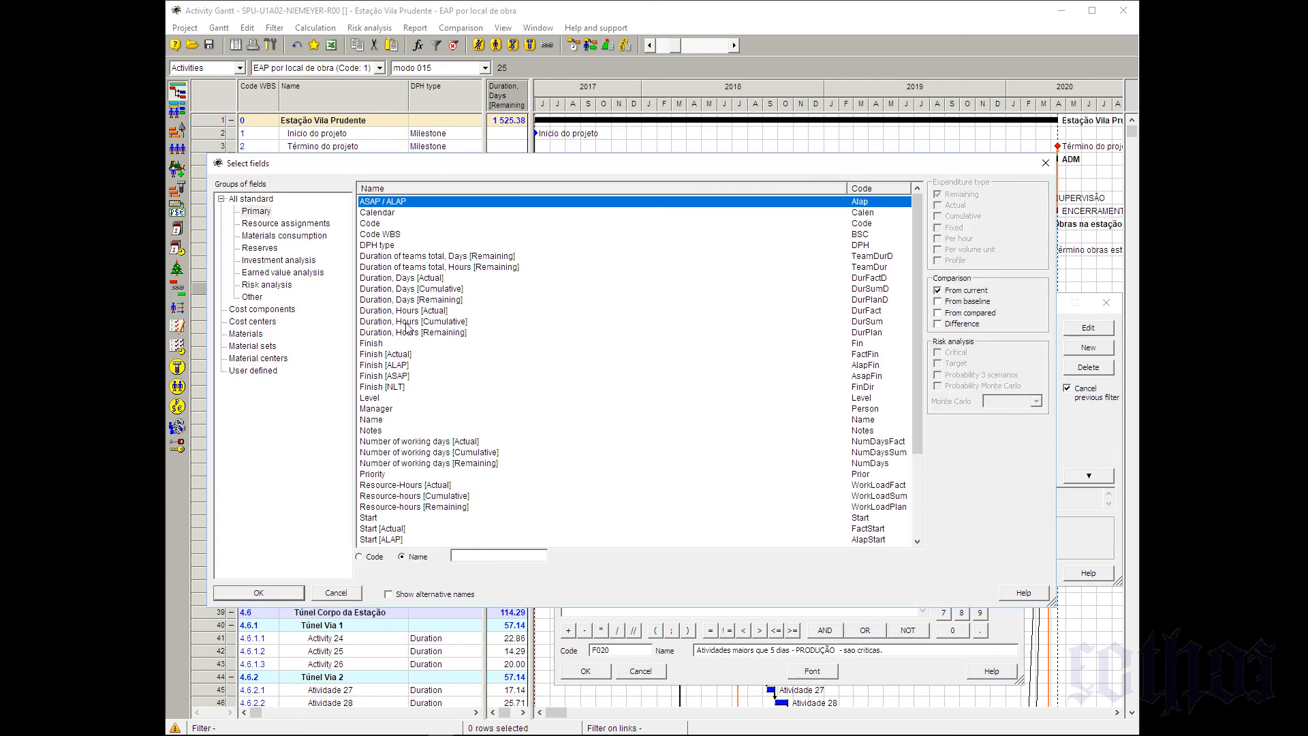
{"action": "left_click", "coordinate": [410, 300]}
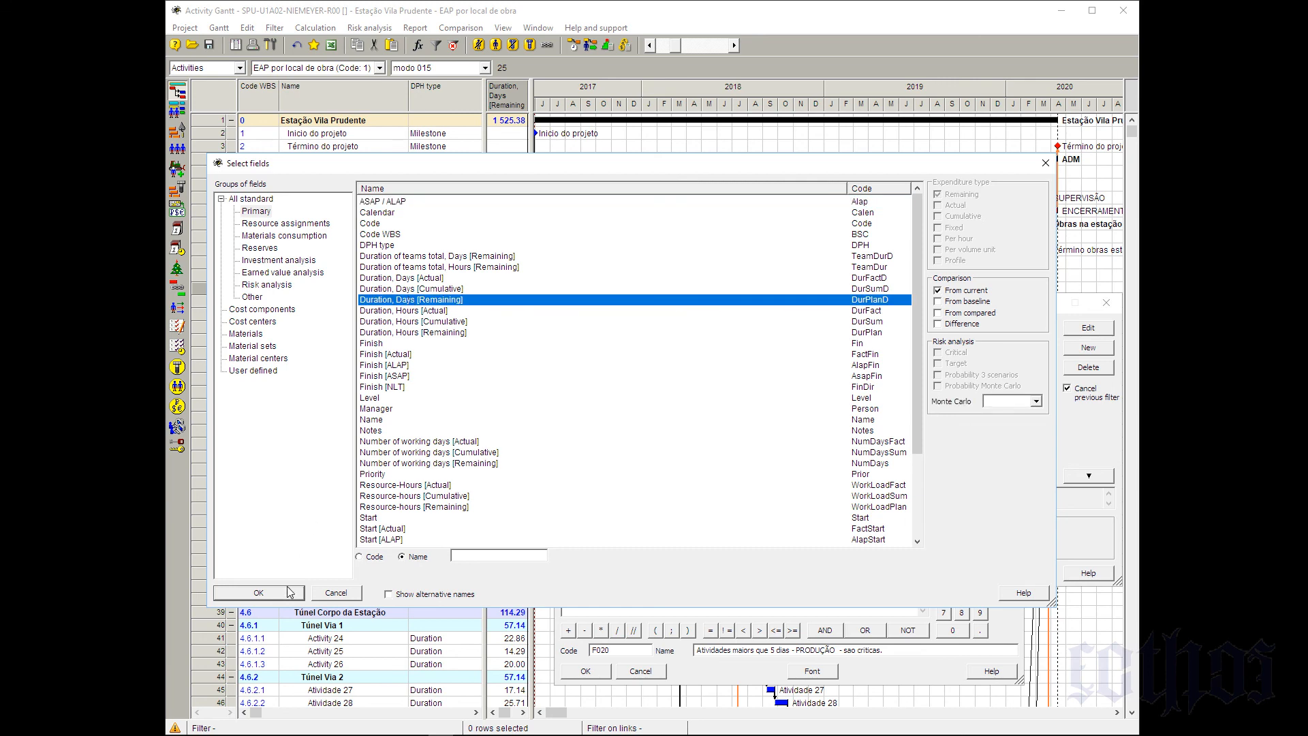
{"action": "left_click", "coordinate": [290, 592]}
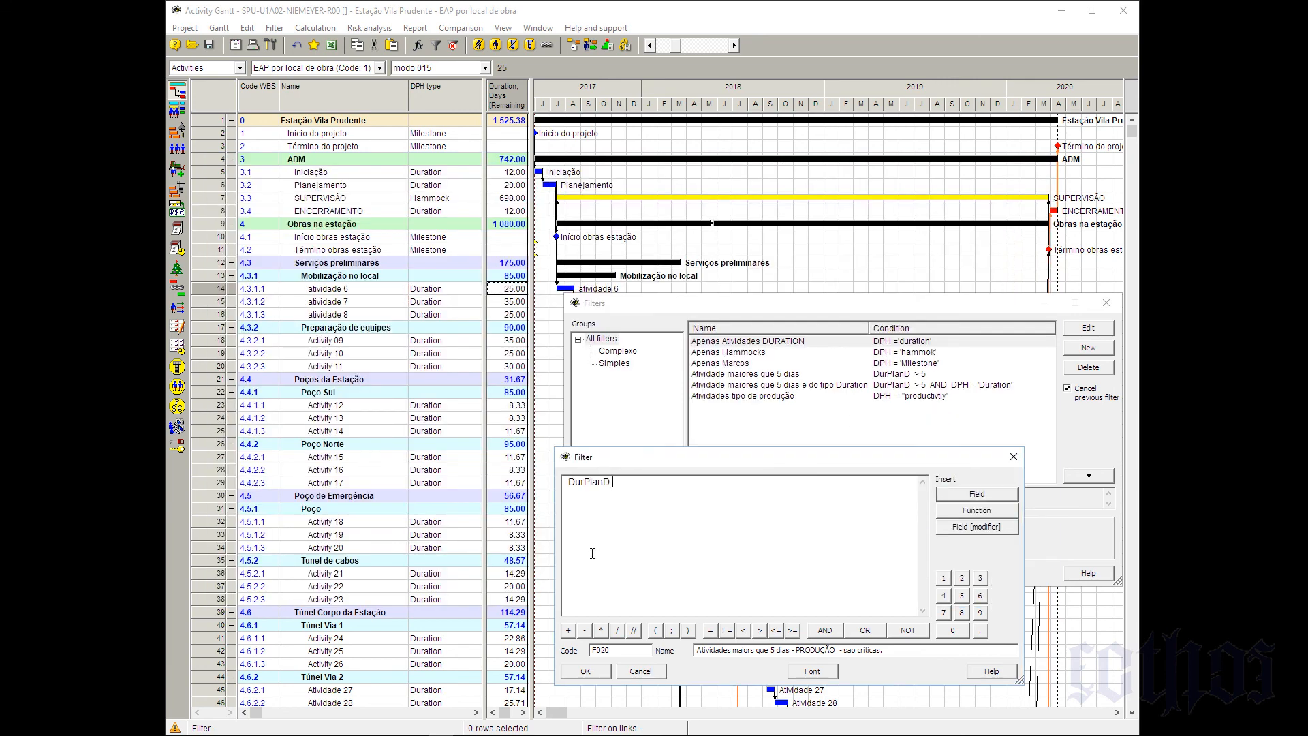
{"action": "type", "text": "> 5"}
{"action": "left_click", "coordinate": [829, 628]}
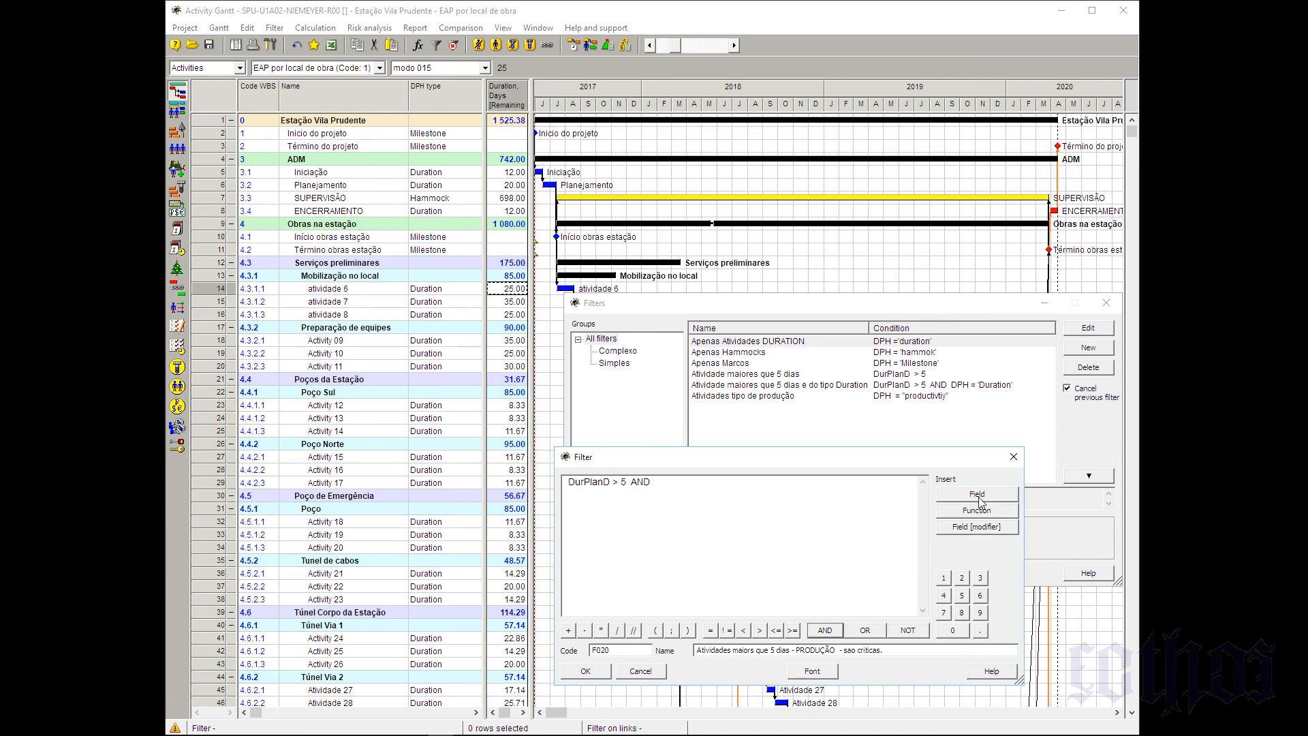
{"action": "type", "text": "DHP = 'duration'"}
{"action": "left_click", "coordinate": [838, 631]}
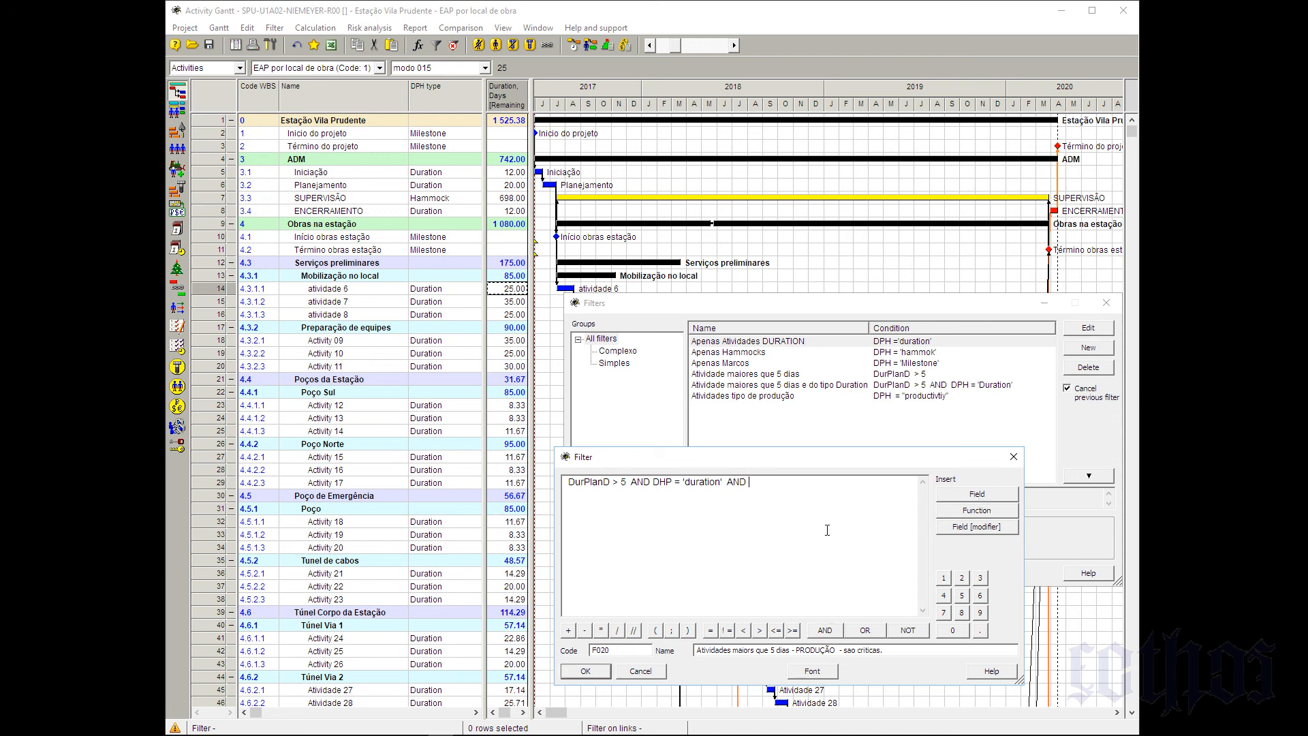
Complete the condition with the Float total, Days field as ReservD < 3, and save the new filter
{"action": "left_click", "coordinate": [969, 496]}
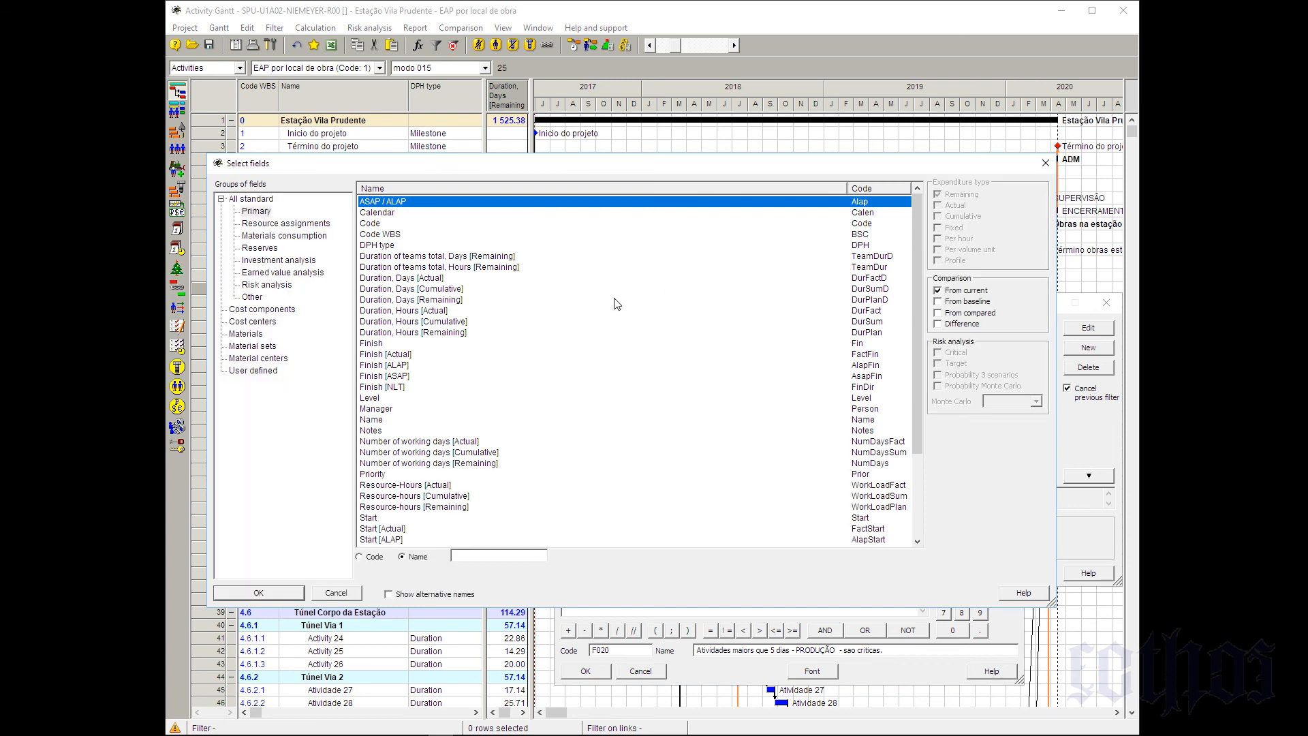
{"action": "left_click", "coordinate": [381, 420]}
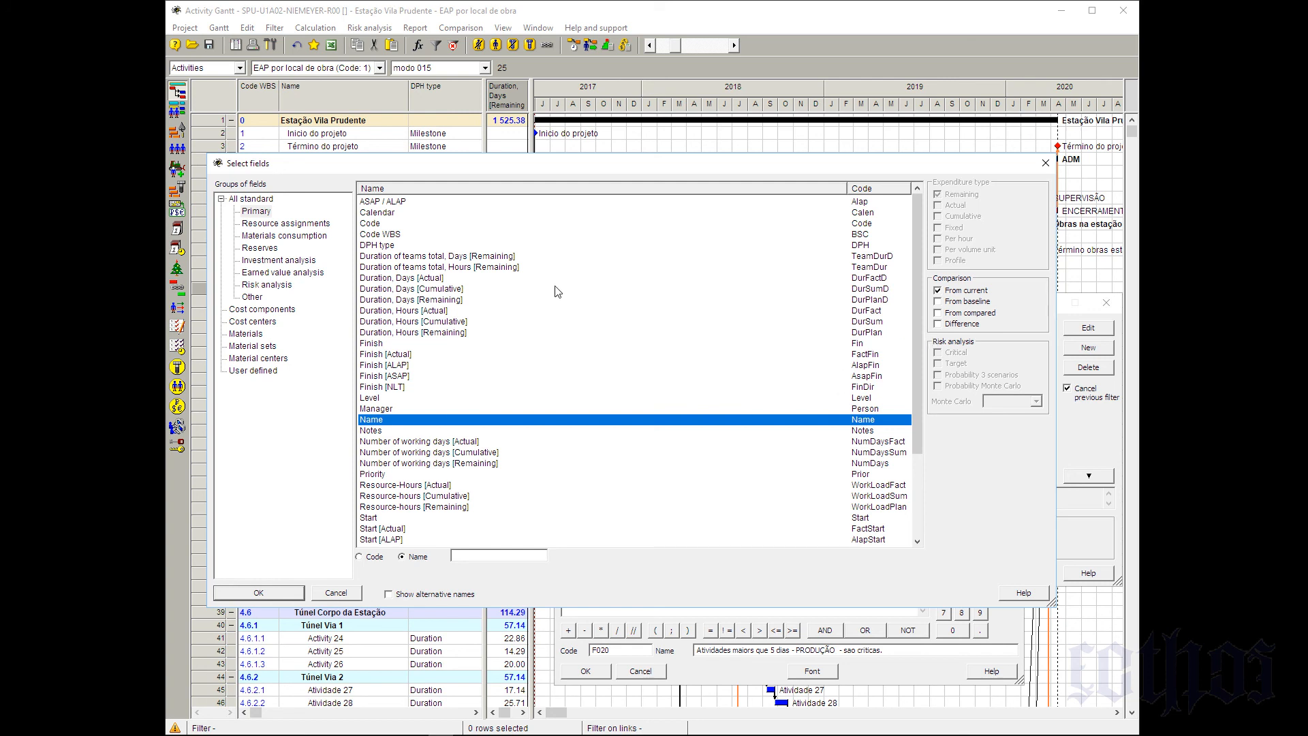
{"action": "left_click", "coordinate": [257, 200]}
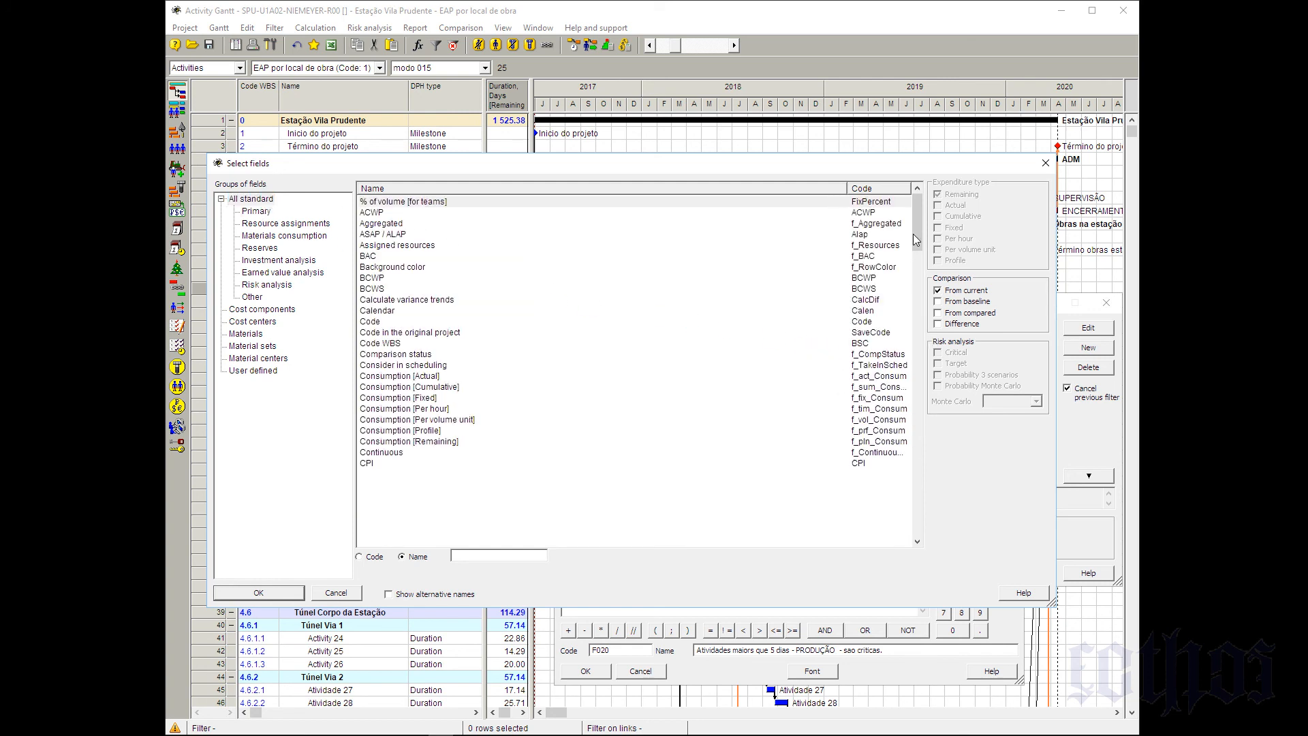
{"action": "left_click_drag", "start_coordinate": [915, 235], "coordinate": [919, 318]}
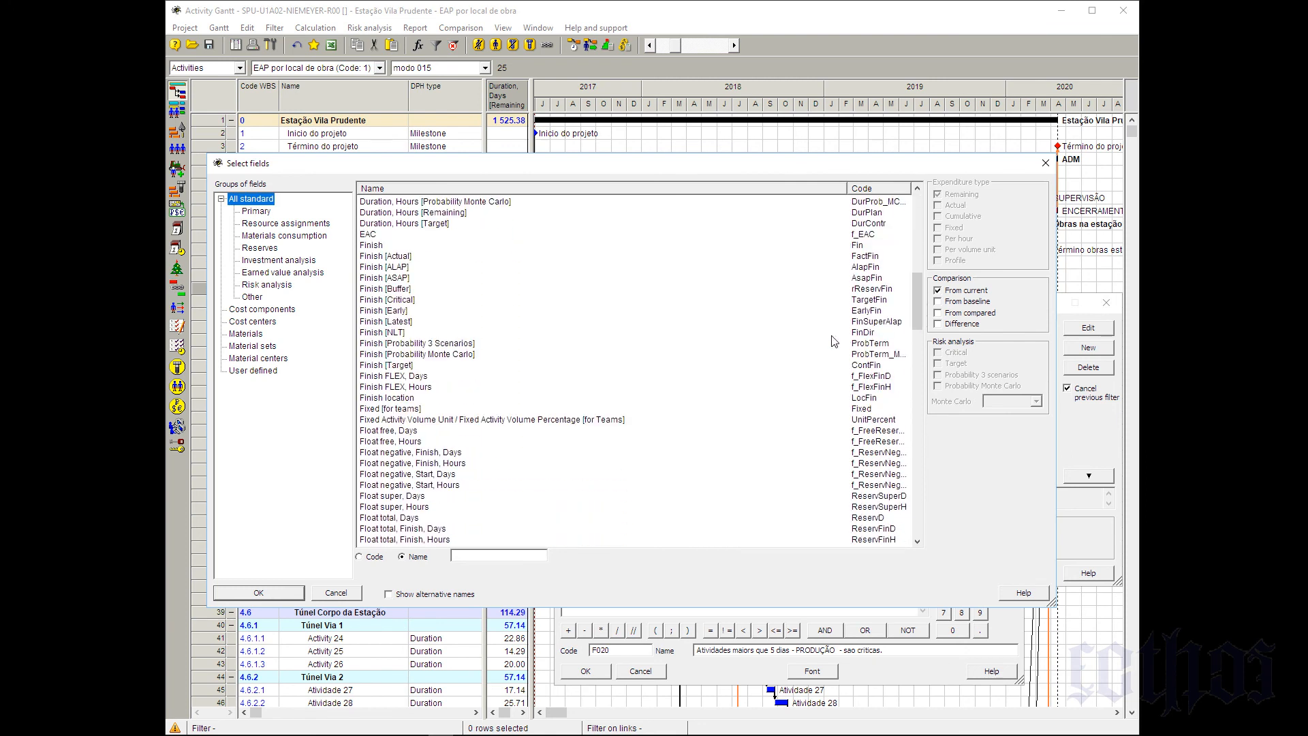
{"action": "left_click", "coordinate": [397, 519]}
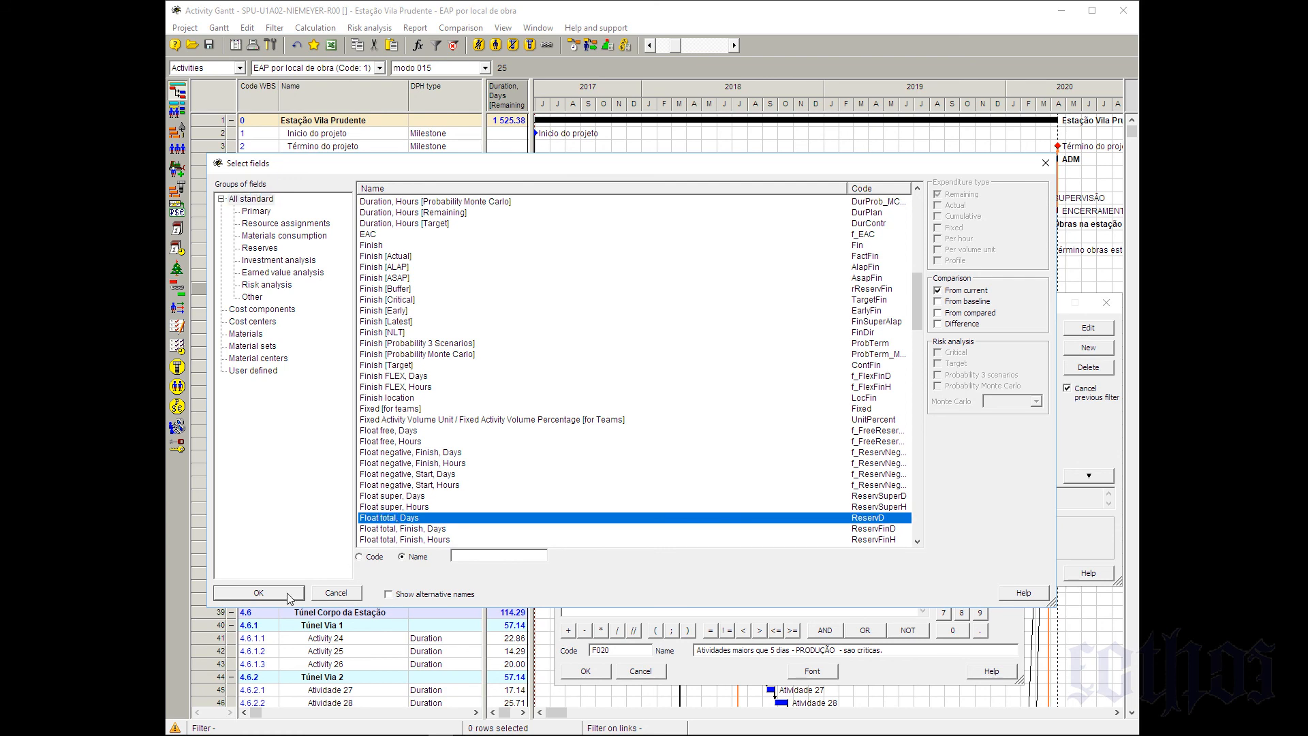
{"action": "left_click", "coordinate": [272, 596]}
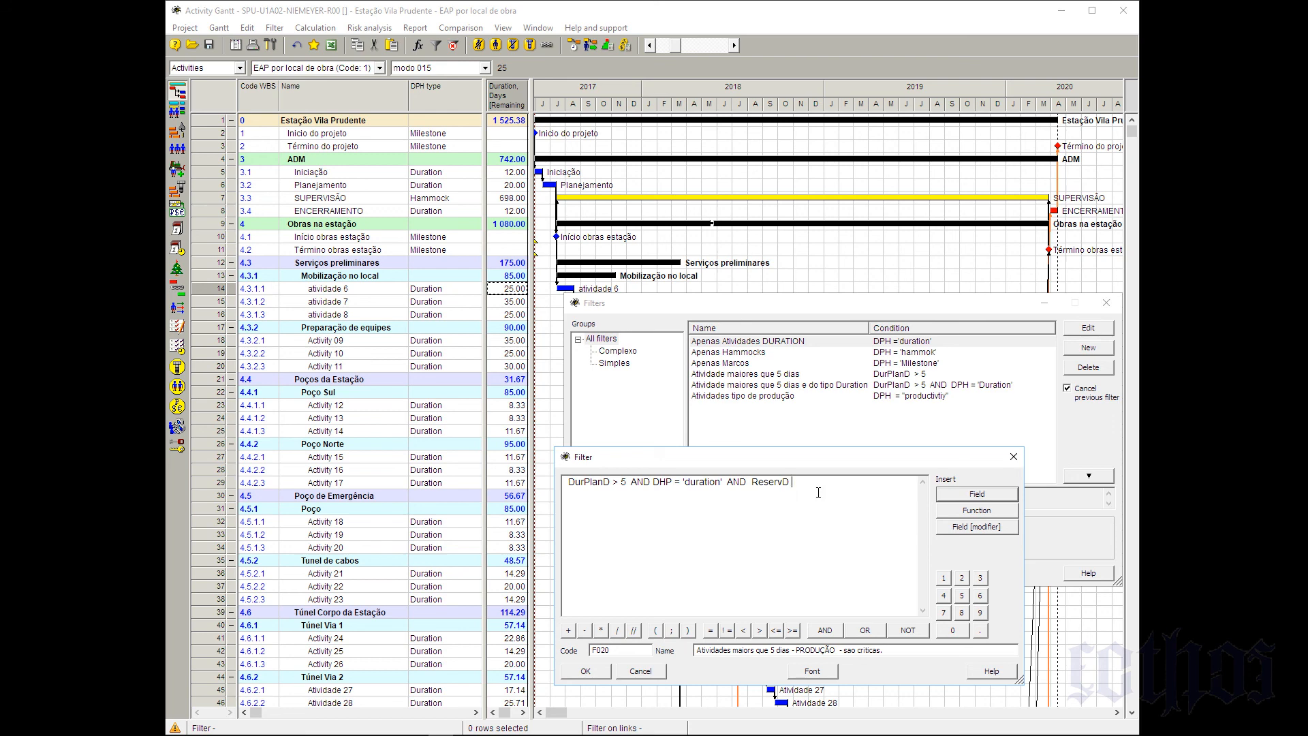
{"action": "type", "text": "<"}
{"action": "type", "text": "3"}
{"action": "left_click", "coordinate": [585, 676]}
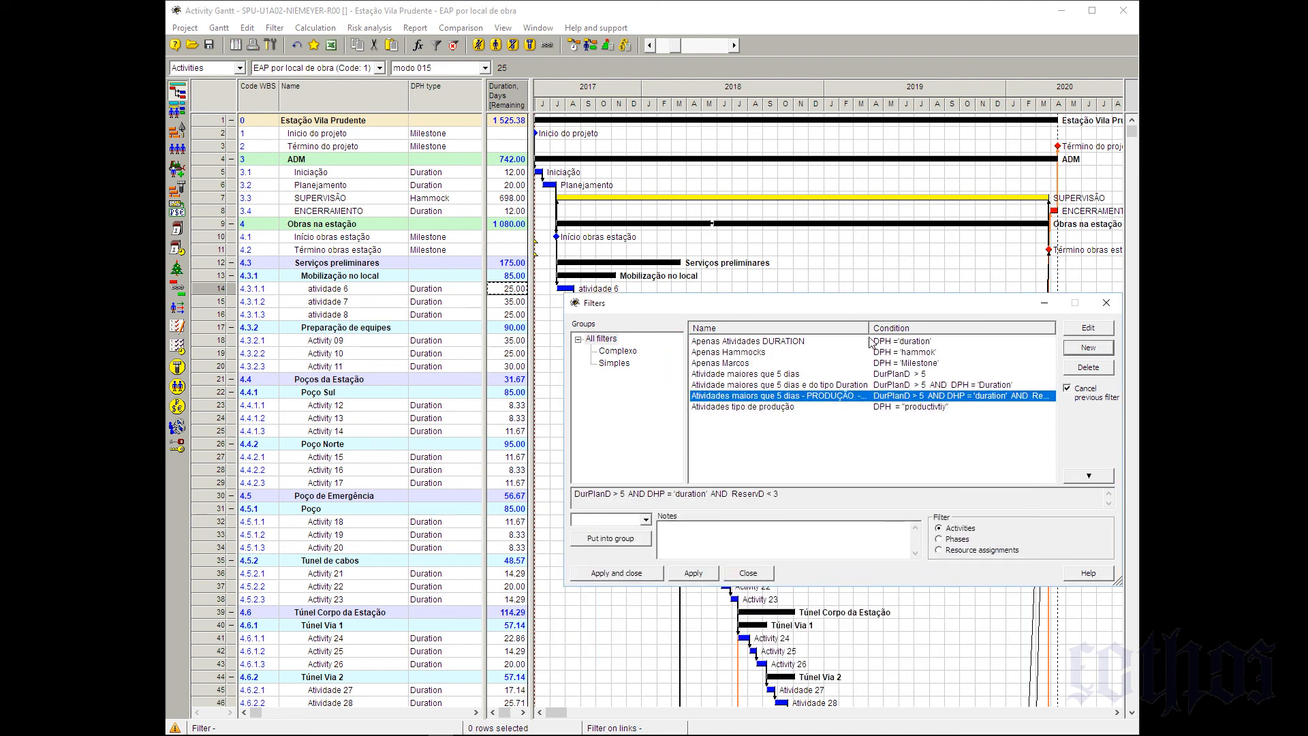
Widen the filter list's Name column and put the new PRODUÇÃO - sao criticas filter into the Complexo group
{"action": "left_click_drag", "start_coordinate": [876, 336], "coordinate": [957, 338]}
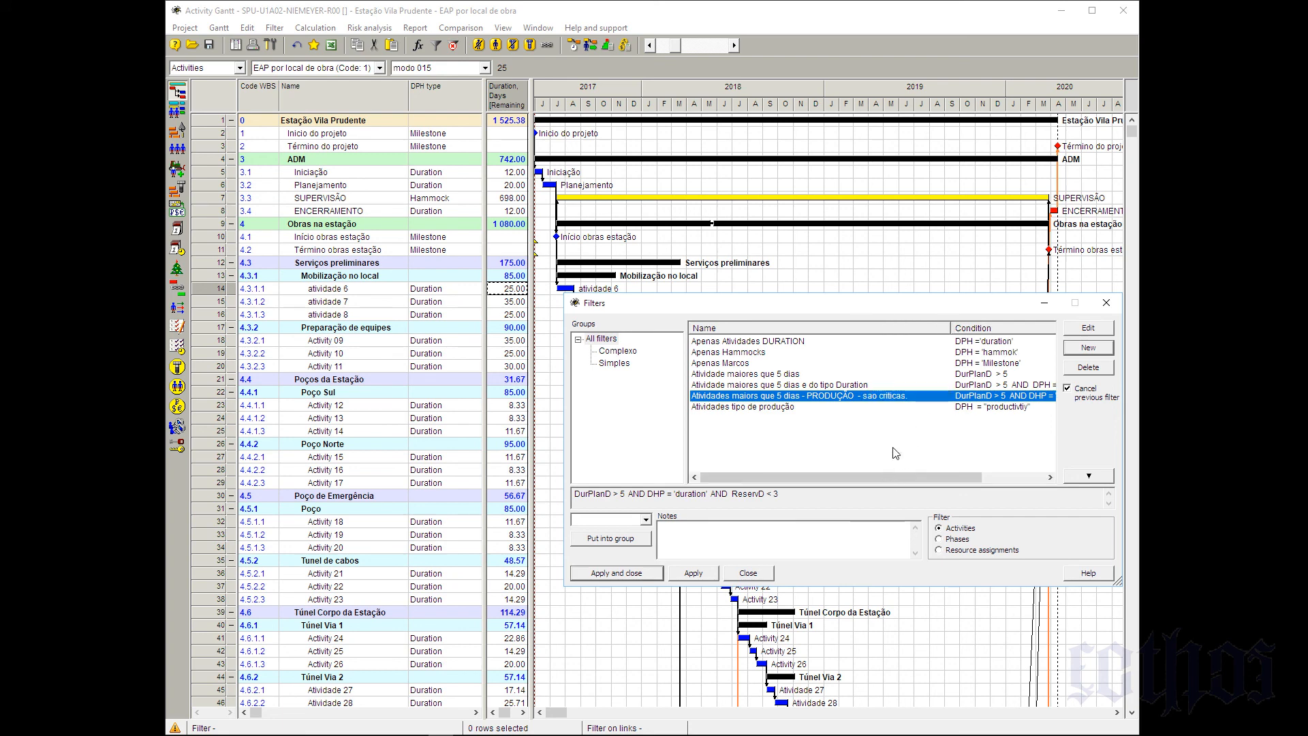
{"action": "left_click", "coordinate": [646, 520]}
{"action": "left_click", "coordinate": [616, 540]}
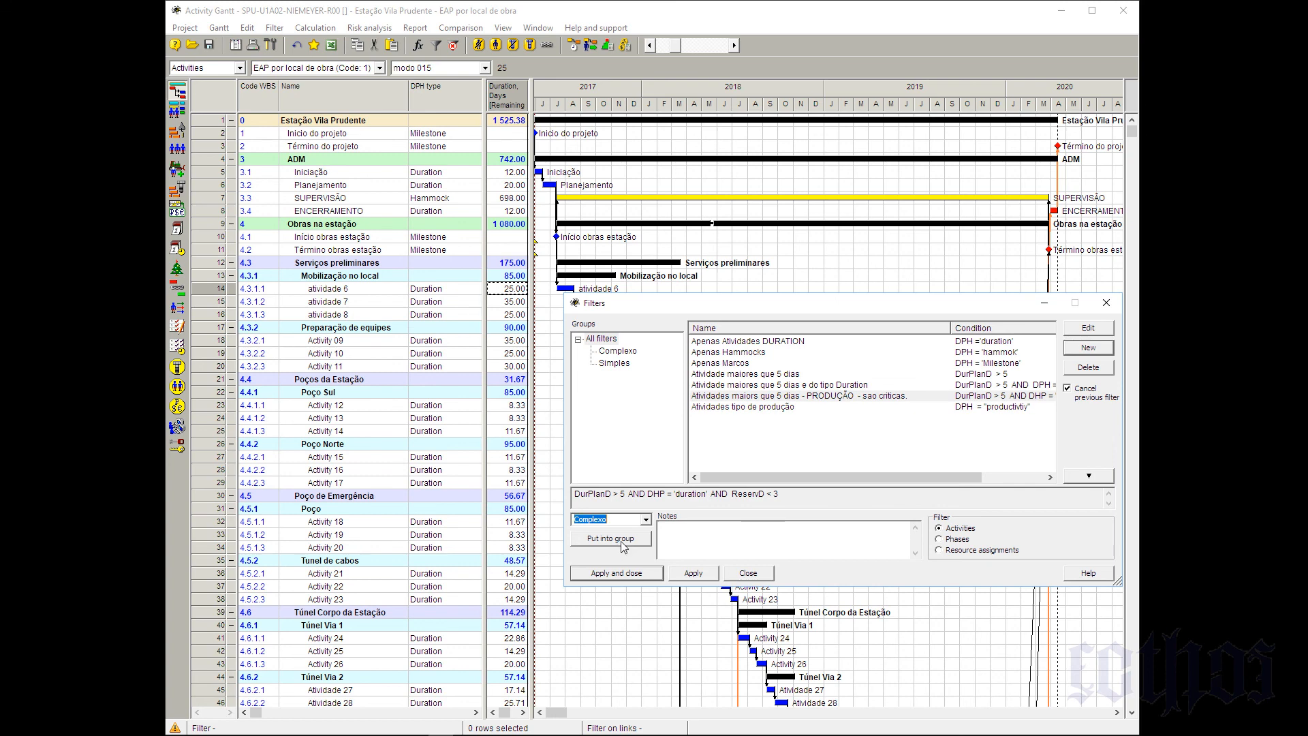
{"action": "left_click", "coordinate": [623, 541]}
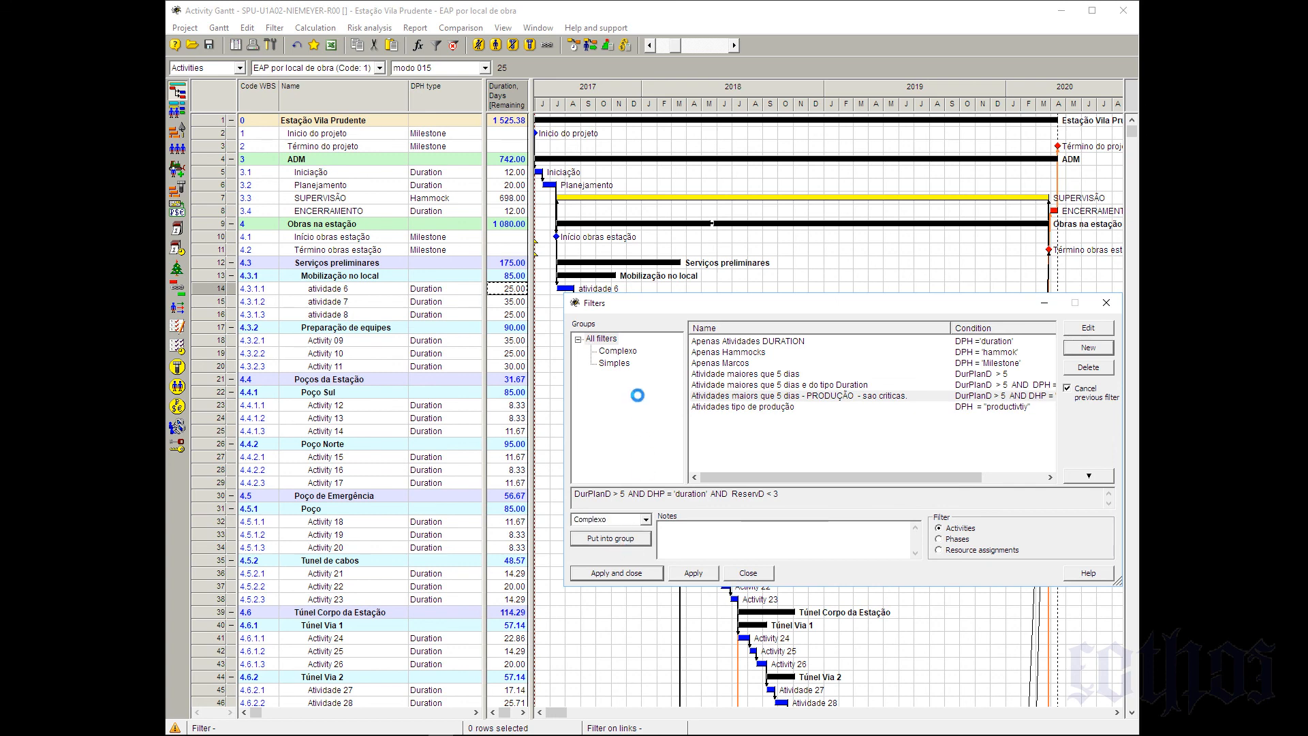
Review the Complexo and Simples filter groups, and apply the Atividade maiores que 5 dias e do tipo Duration filter from Complexo
{"action": "left_click", "coordinate": [617, 351]}
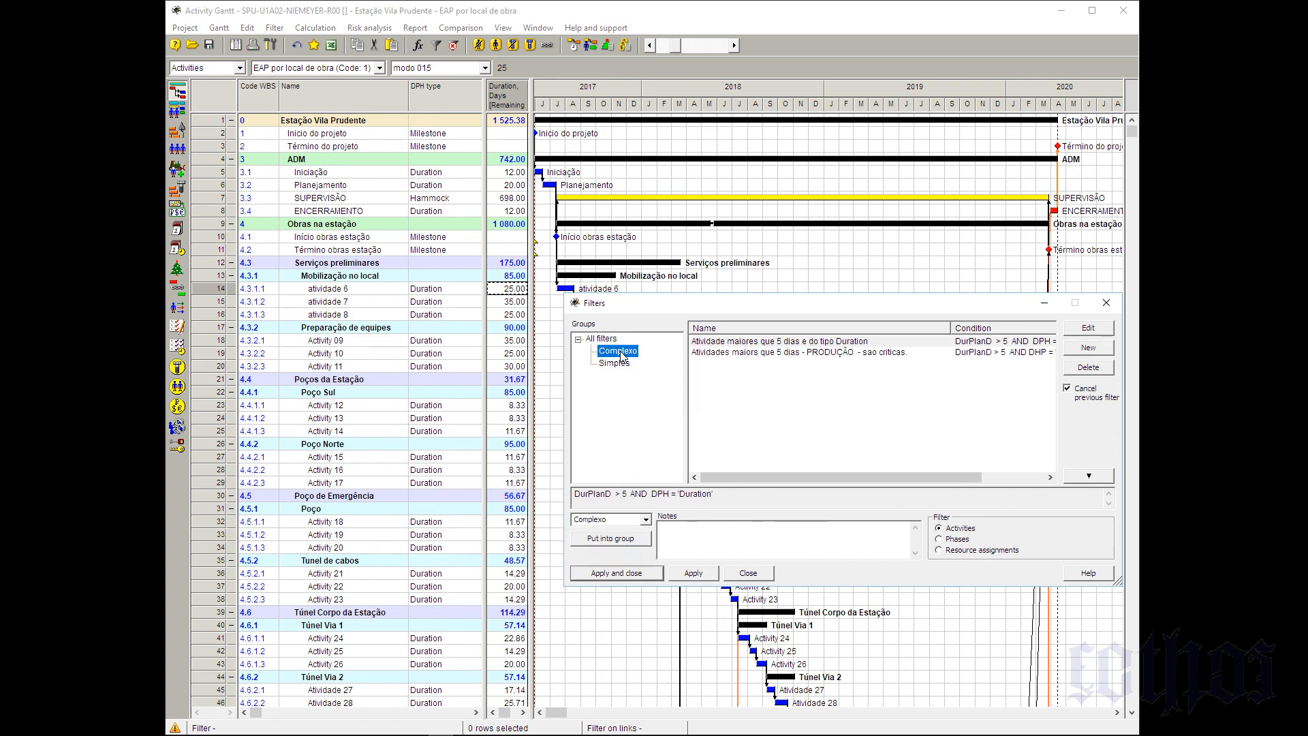
{"action": "left_click", "coordinate": [619, 365]}
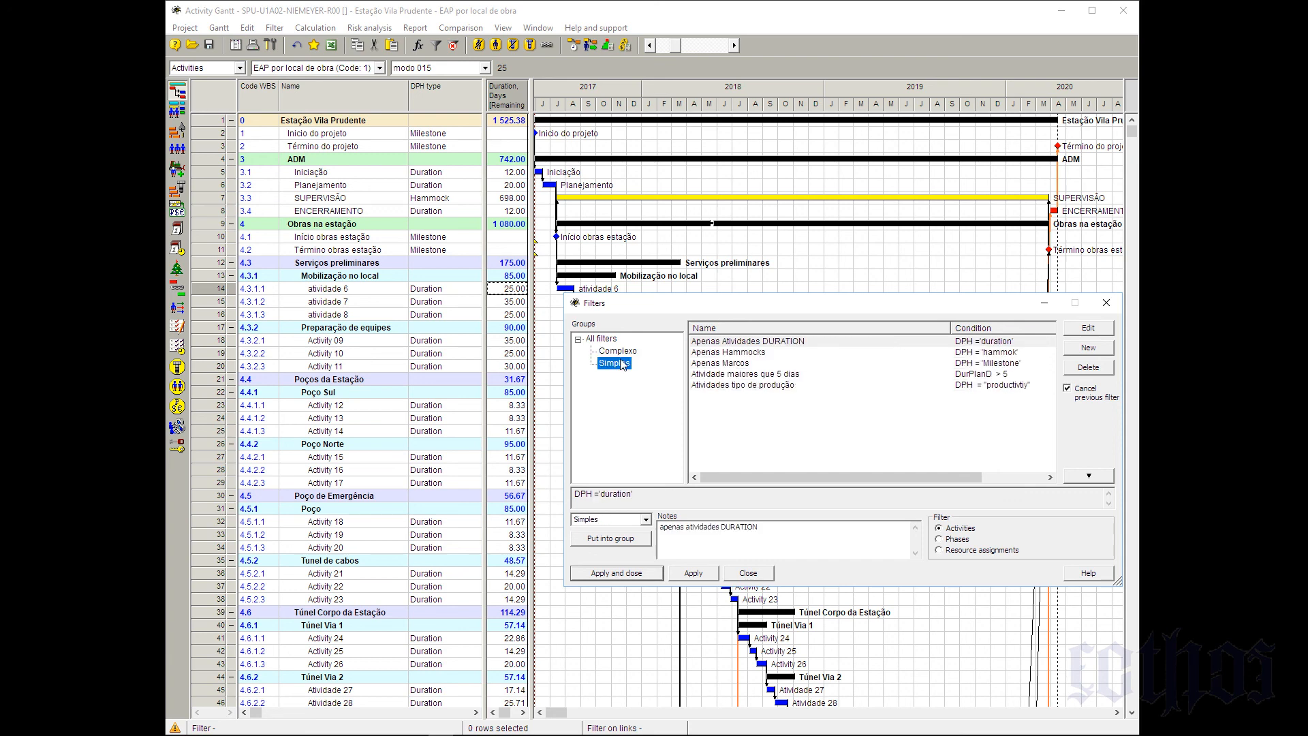
{"action": "left_click", "coordinate": [621, 352]}
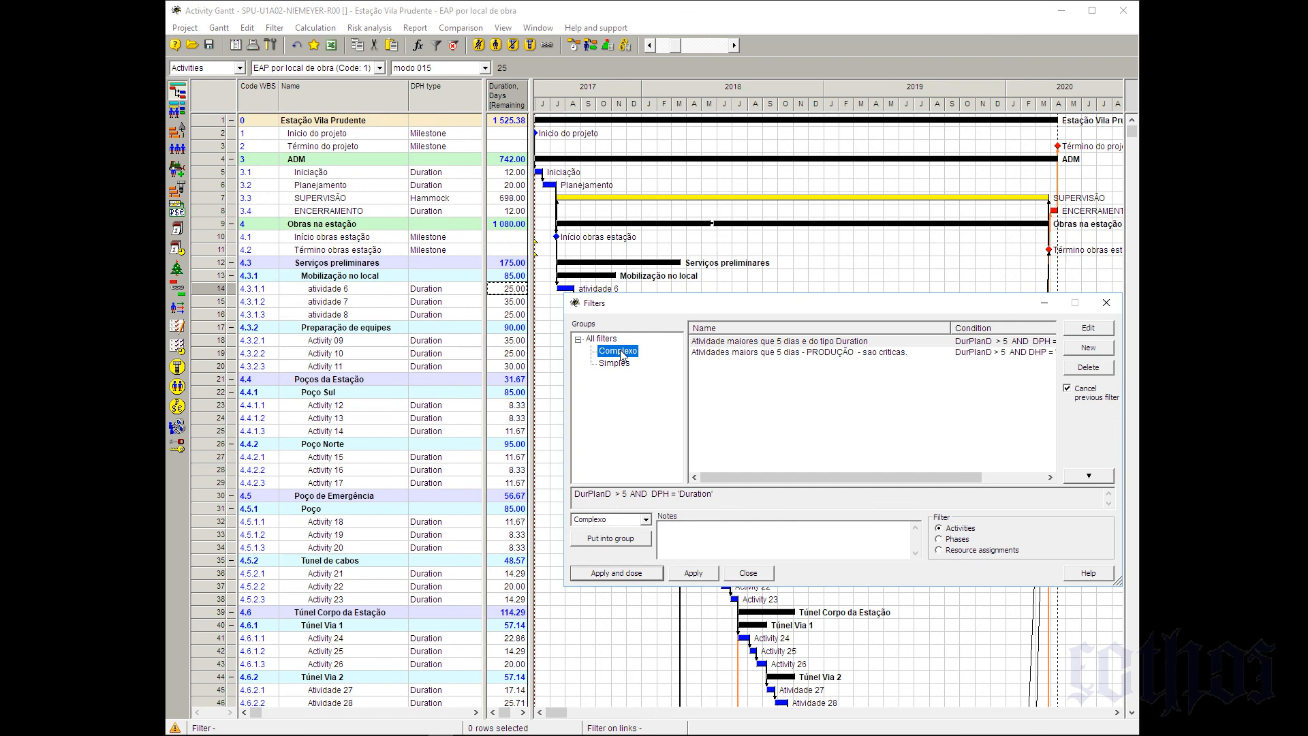
{"action": "left_click", "coordinate": [693, 573]}
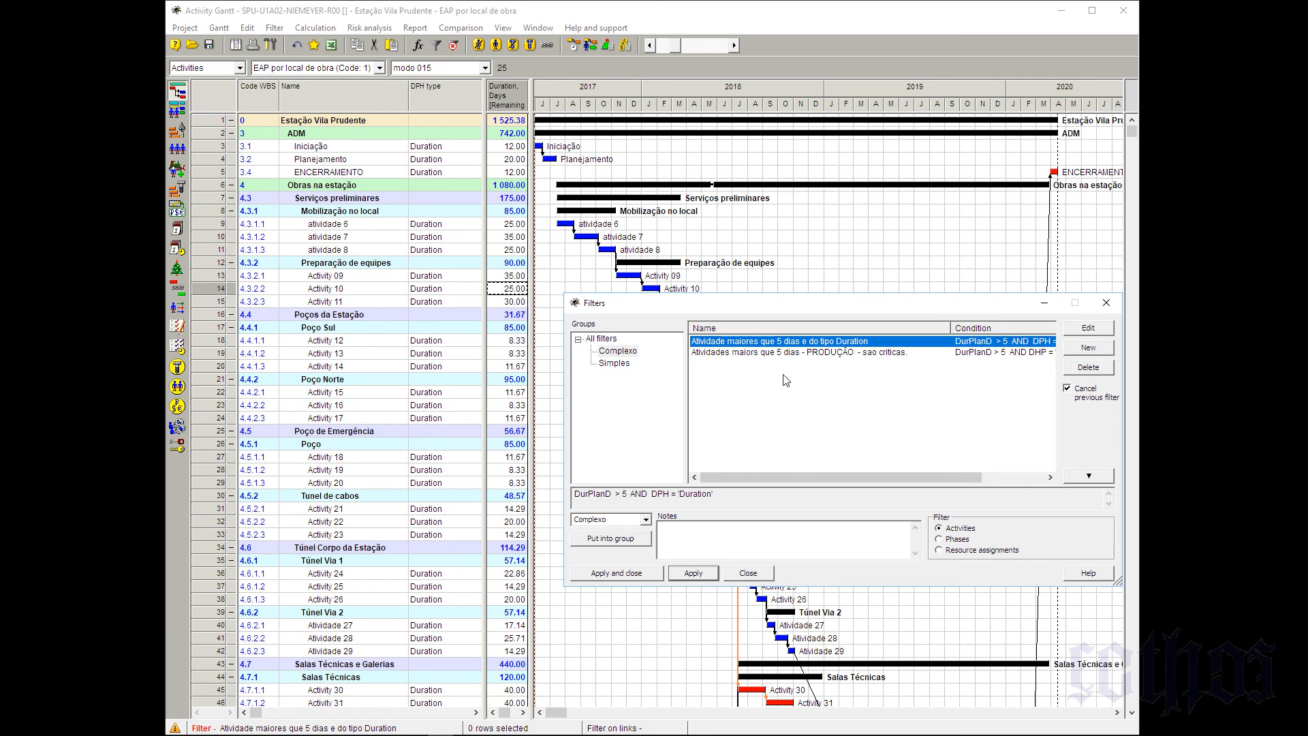
Widen the table pane and add the Float total, Days column after the remaining duration column
{"action": "left_click_drag", "start_coordinate": [532, 325], "coordinate": [578, 334]}
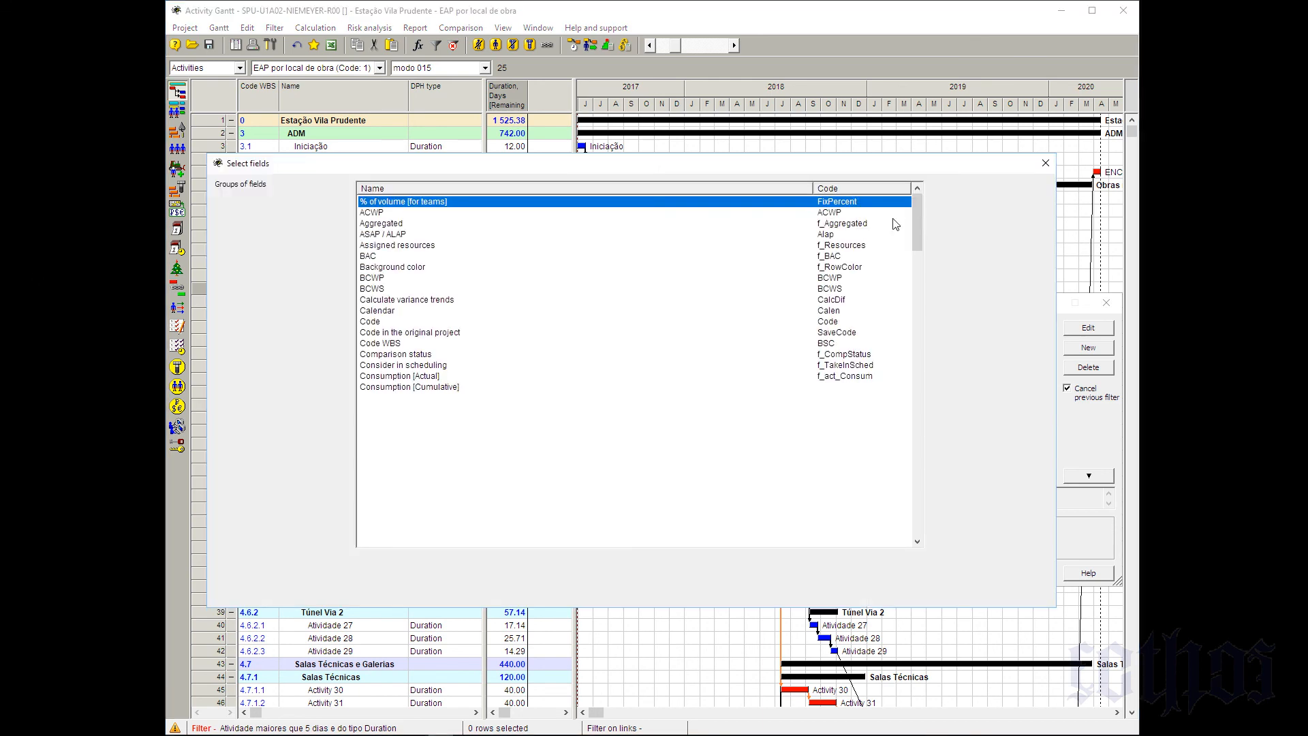
{"action": "scroll", "coordinate": [921, 402], "scroll_direction": "down", "scroll_amount": 20}
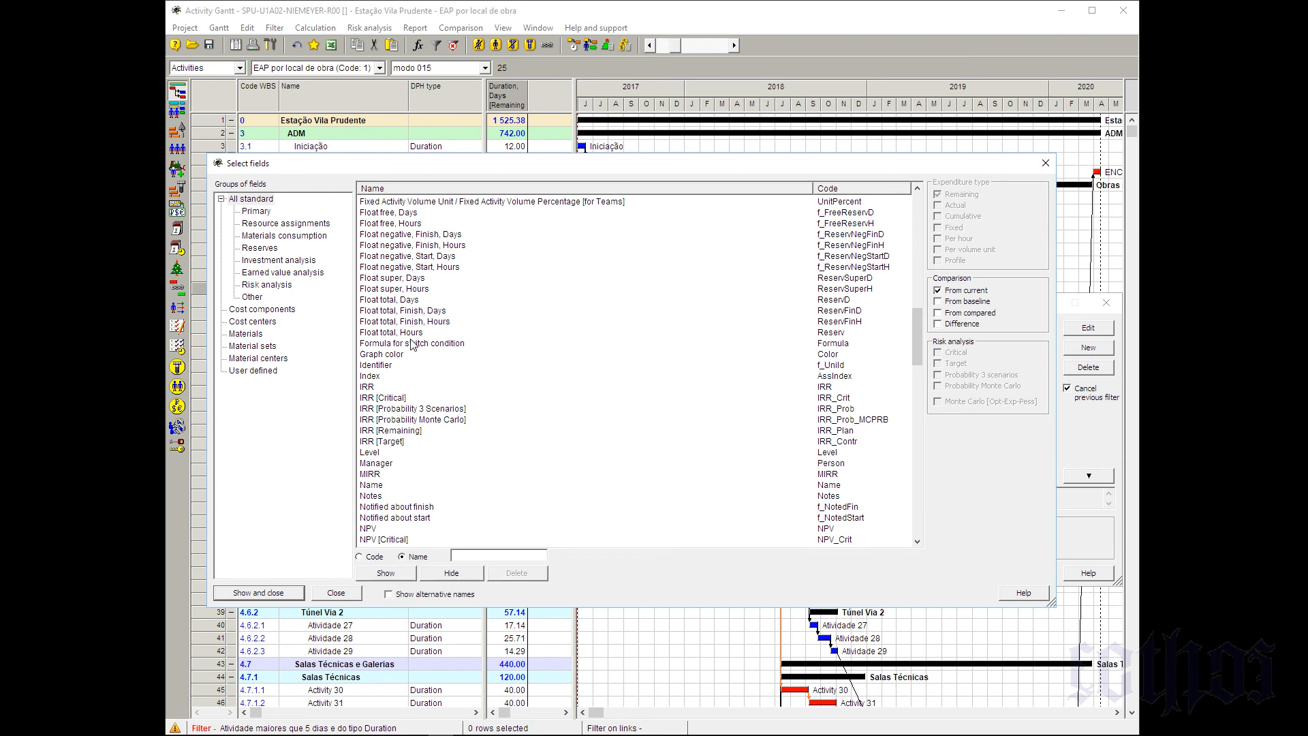
{"action": "left_click", "coordinate": [414, 300]}
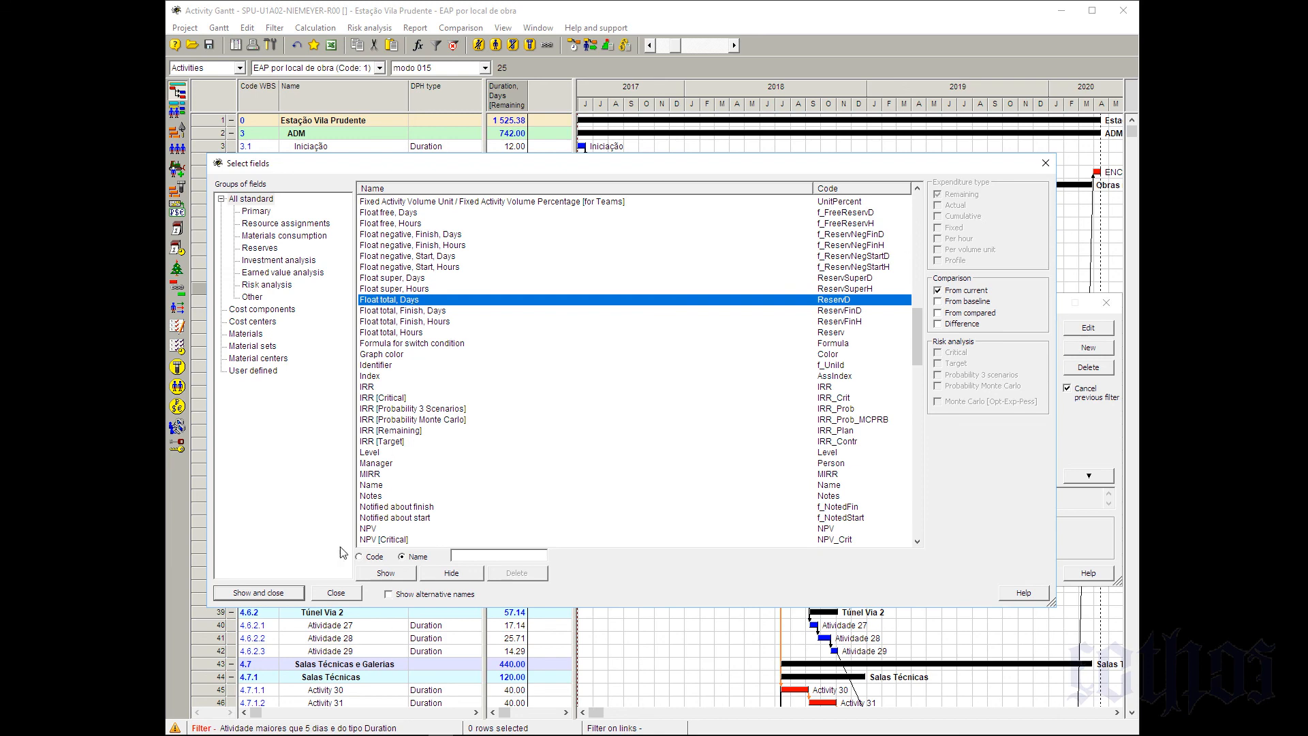
{"action": "left_click", "coordinate": [255, 593]}
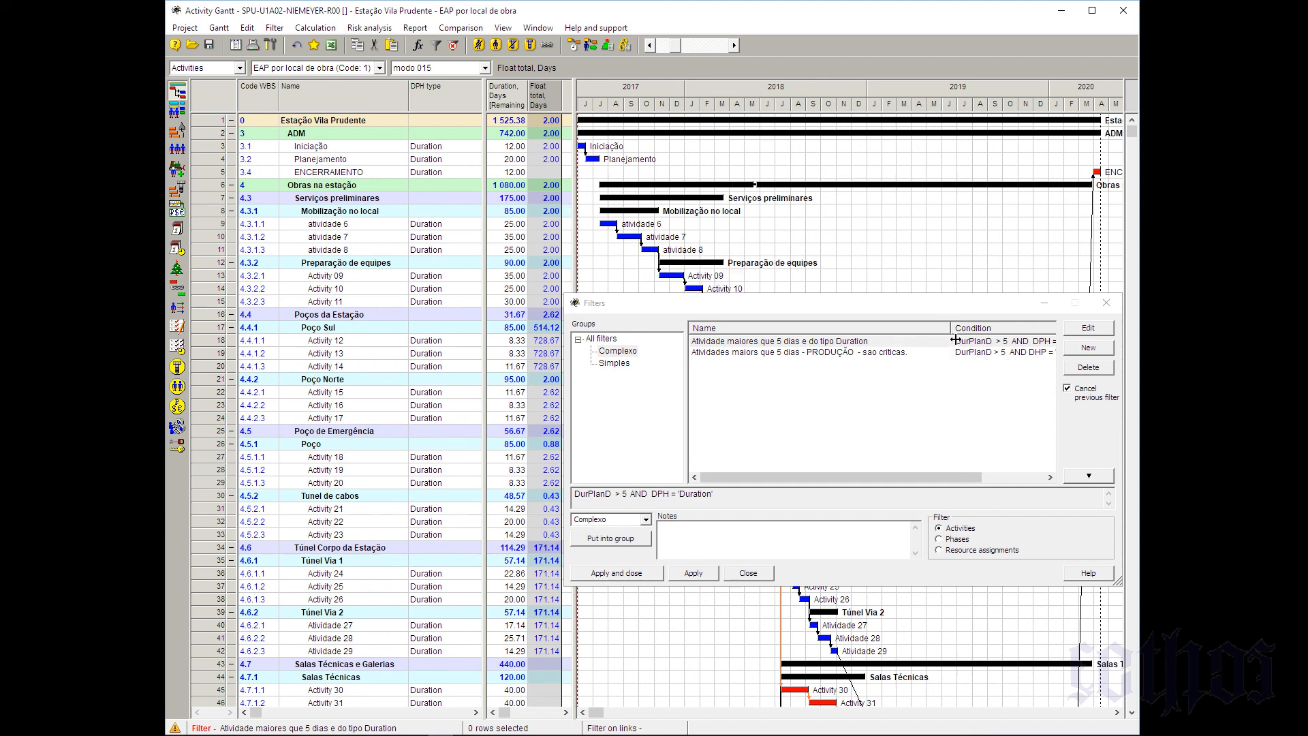
Resize the filter list columns to read the PRODUÇÃO filter's full condition, and examine the activities' total float values against it
{"action": "left_click_drag", "start_coordinate": [952, 332], "coordinate": [850, 332]}
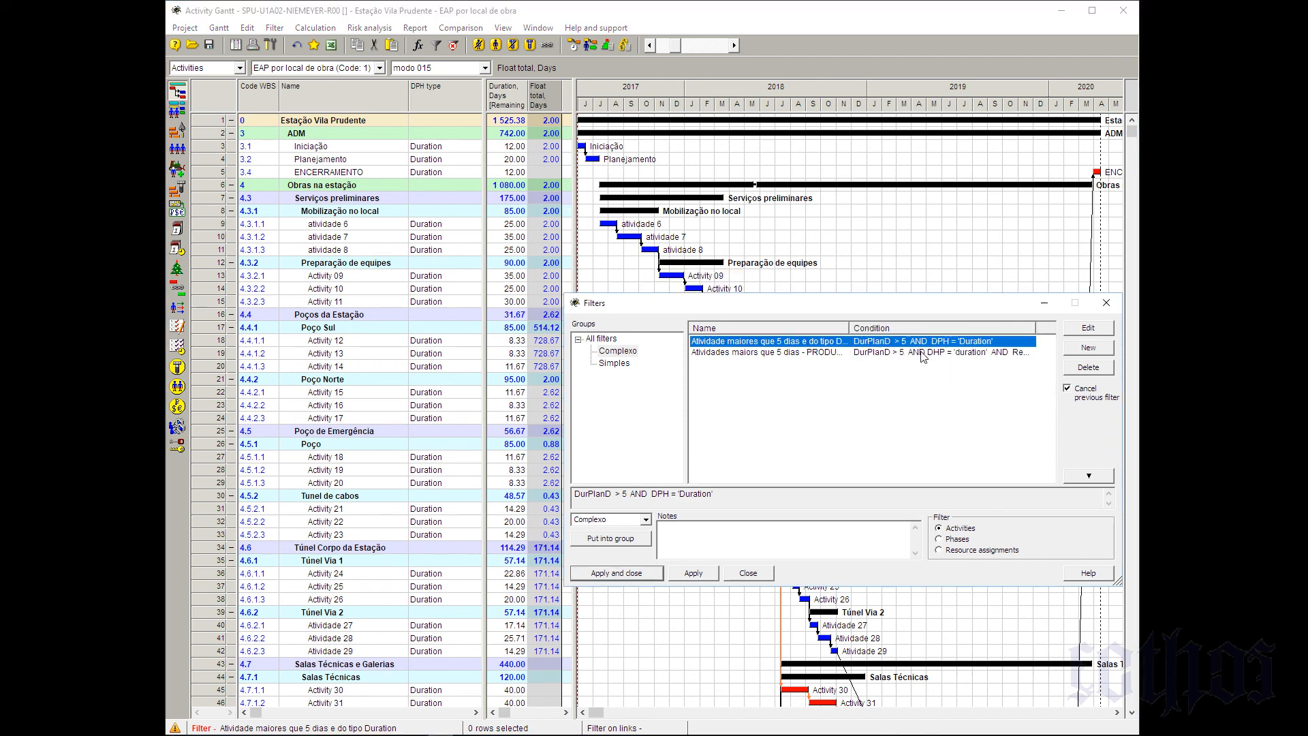
{"action": "left_click", "coordinate": [925, 353]}
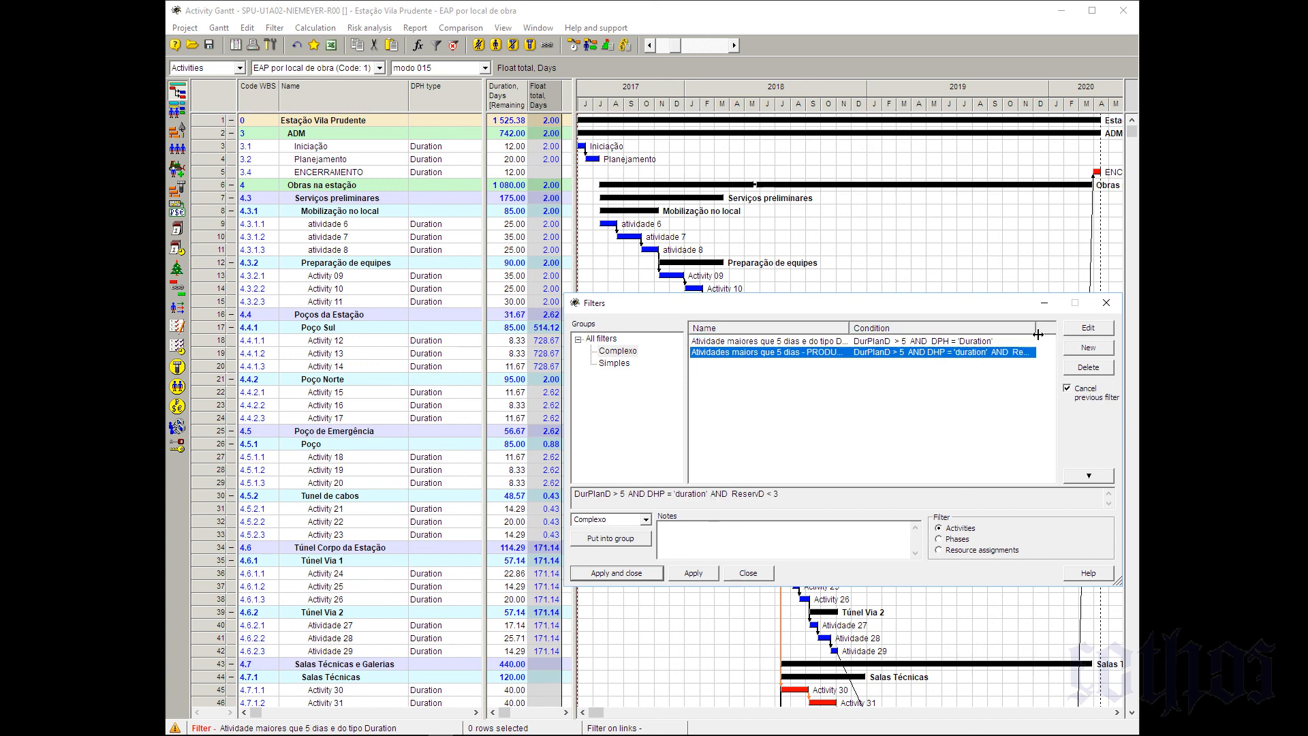
{"action": "left_click_drag", "start_coordinate": [1036, 334], "coordinate": [1060, 334]}
{"action": "left_click", "coordinate": [1051, 478]}
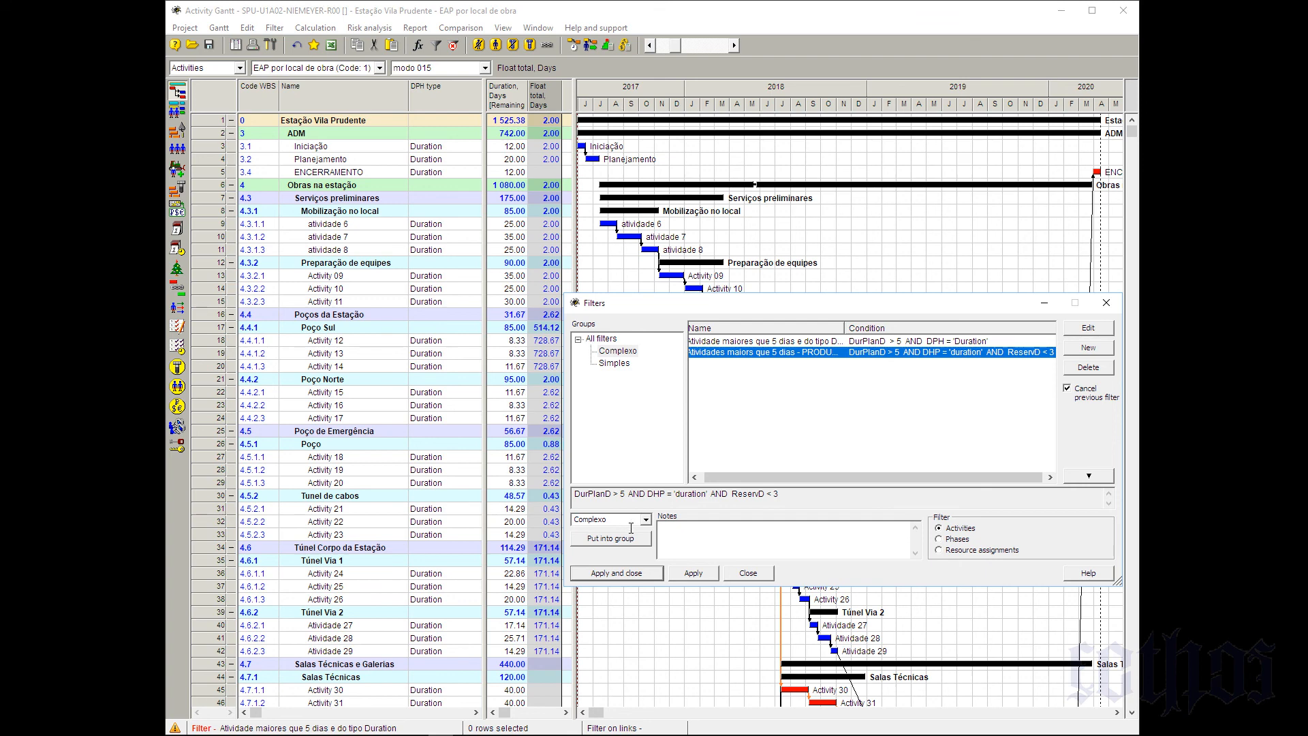
{"action": "left_click", "coordinate": [554, 227]}
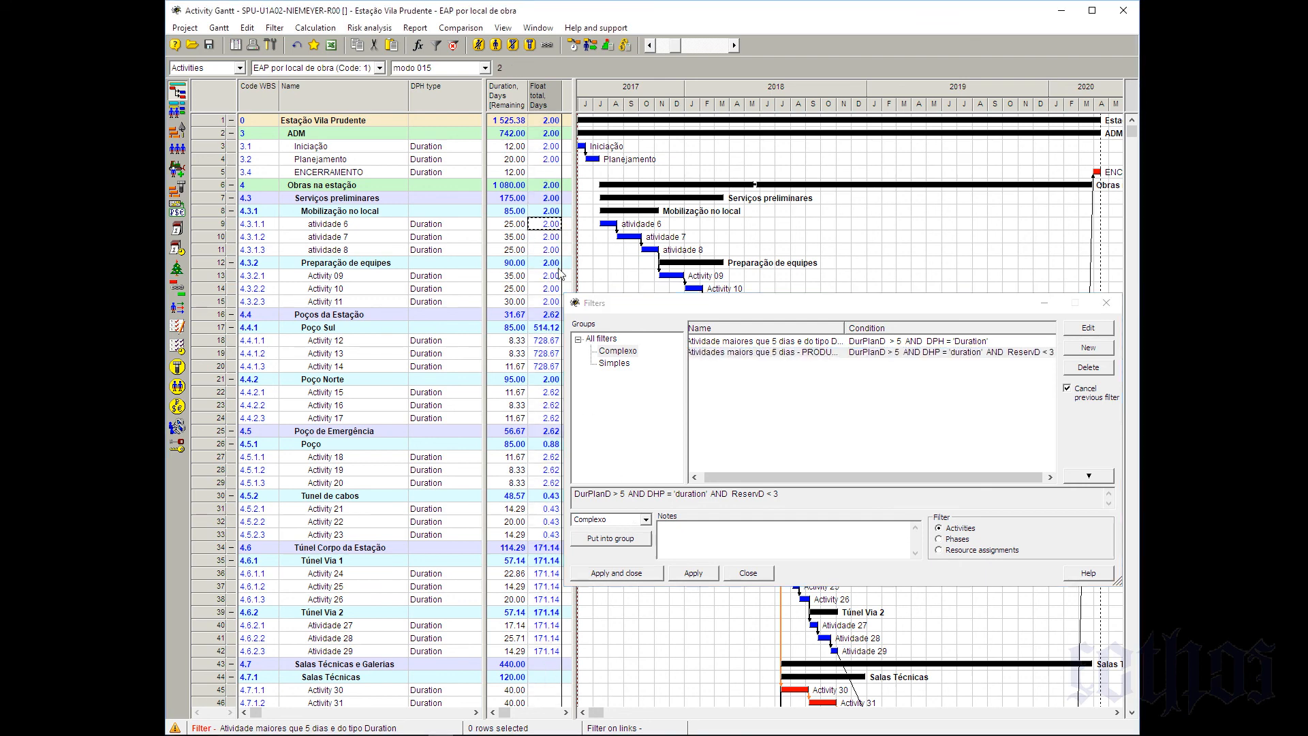
{"action": "left_click", "coordinate": [568, 410]}
{"action": "scroll", "coordinate": [554, 389], "scroll_direction": "down", "scroll_amount": 5}
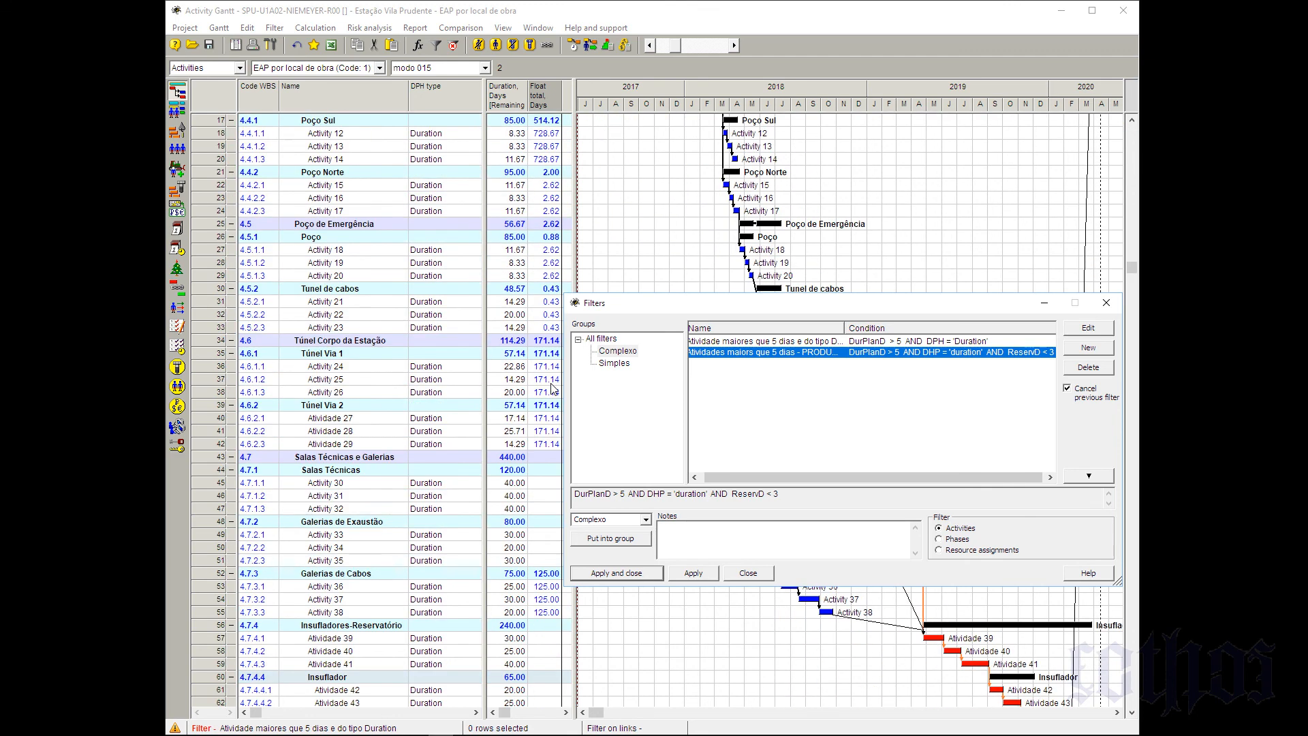
Close the filter list and review the float total values from the project's first row
{"action": "left_click", "coordinate": [556, 483]}
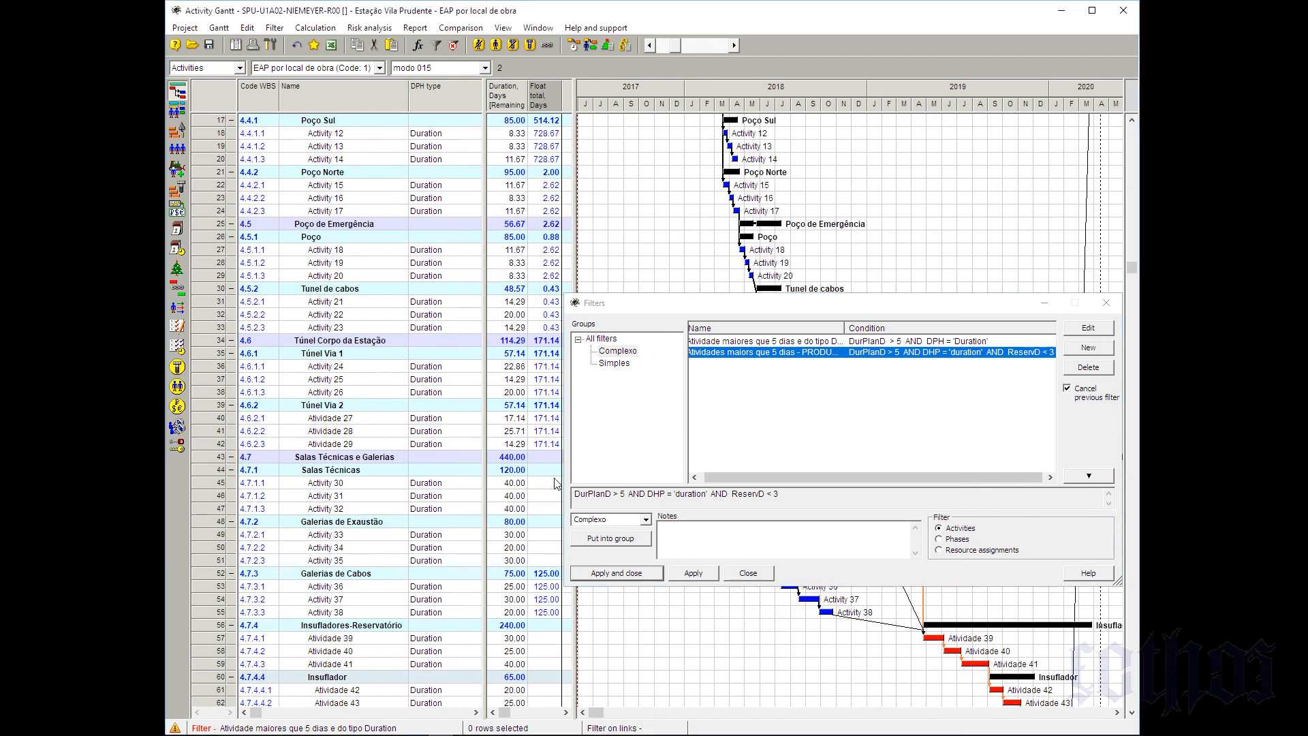
{"action": "left_click", "coordinate": [759, 574]}
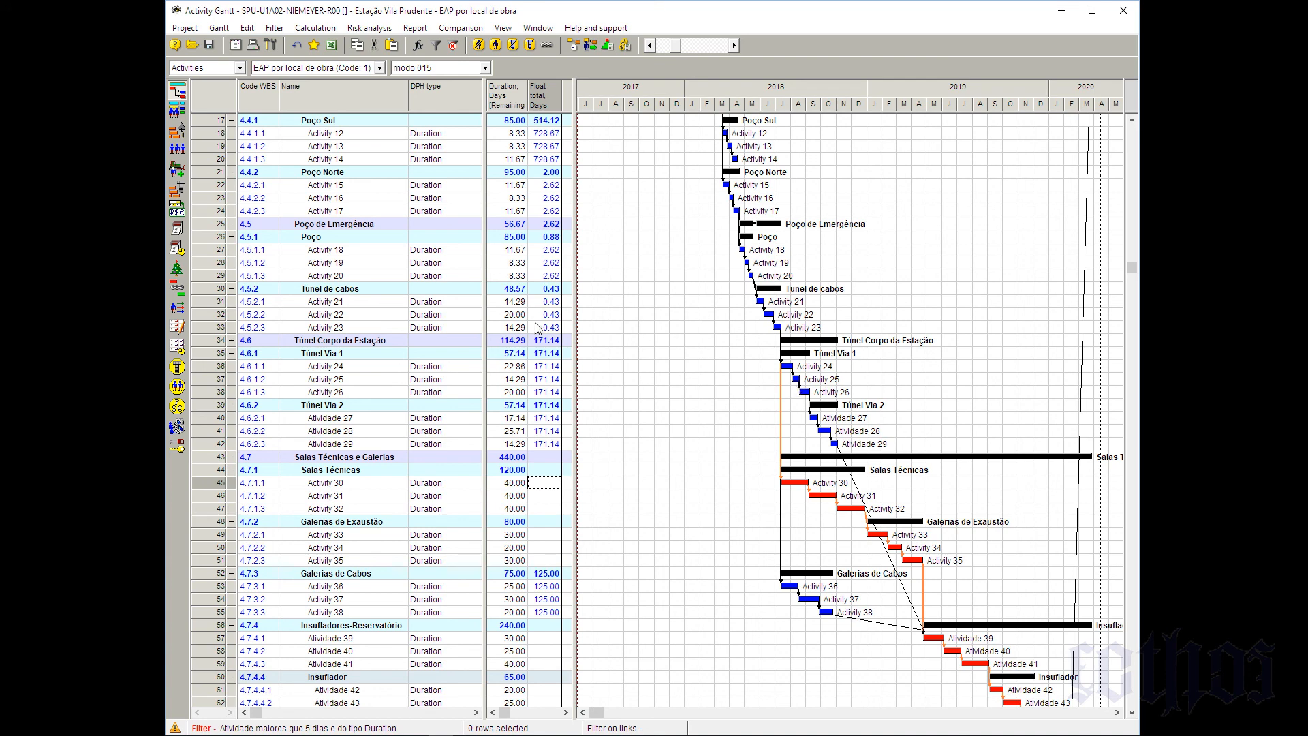
{"action": "scroll", "coordinate": [542, 326], "scroll_direction": "up", "scroll_amount": 5}
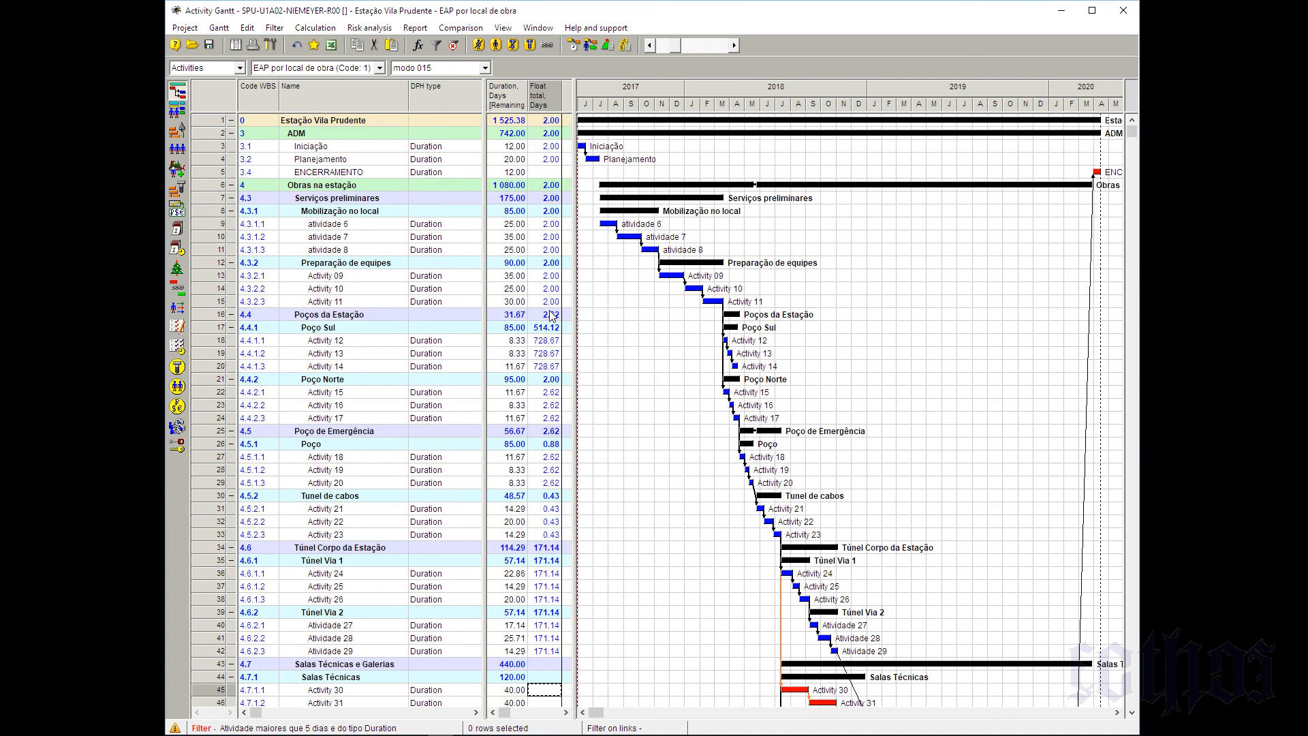
Reopen the filter list, compare the filters in the Complexo and Simples groups, and close it without applying any
{"action": "left_click", "coordinate": [273, 28]}
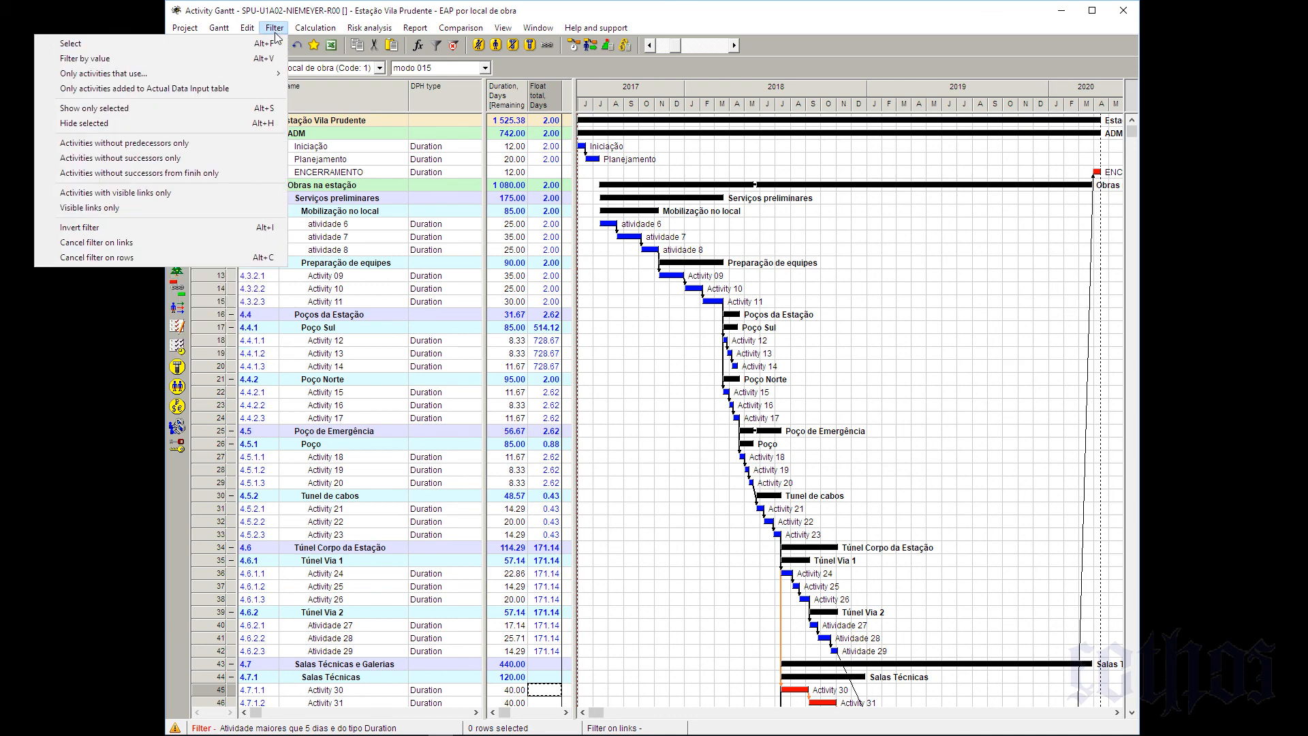
{"action": "left_click", "coordinate": [267, 46]}
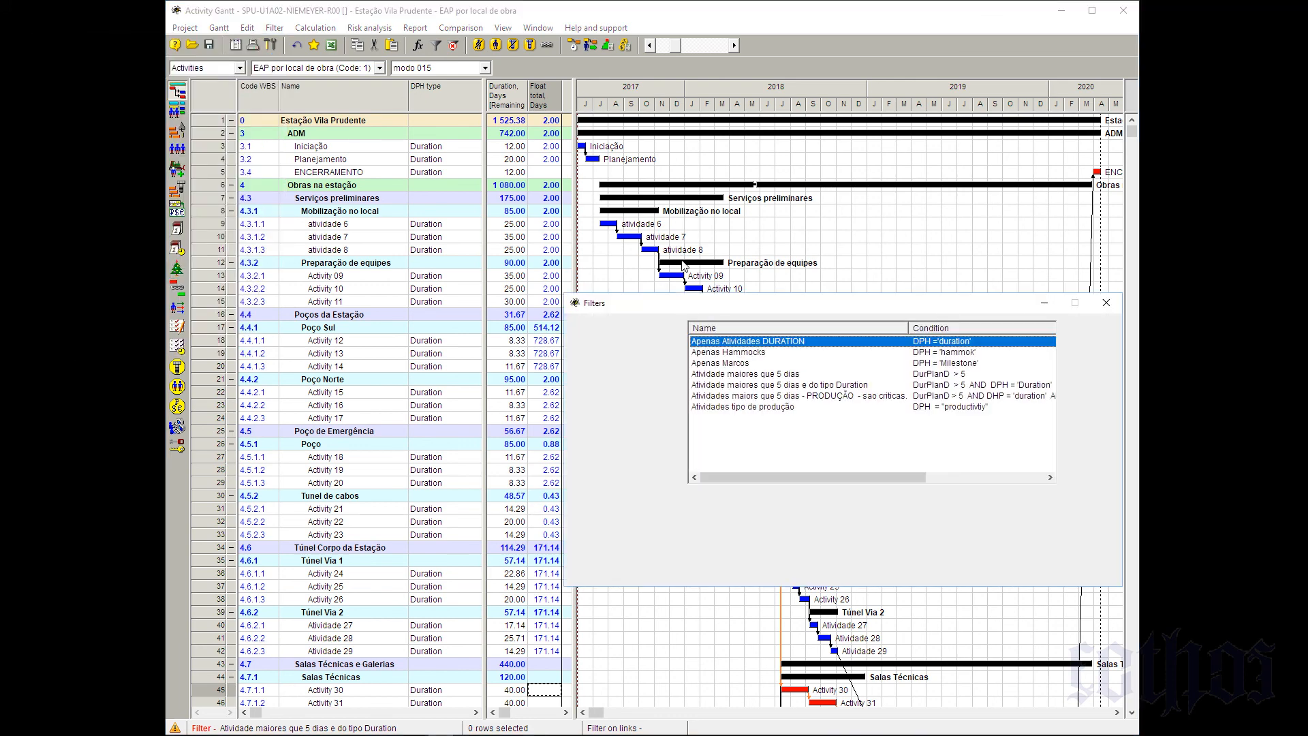
{"action": "left_click_drag", "start_coordinate": [706, 308], "coordinate": [527, 244]}
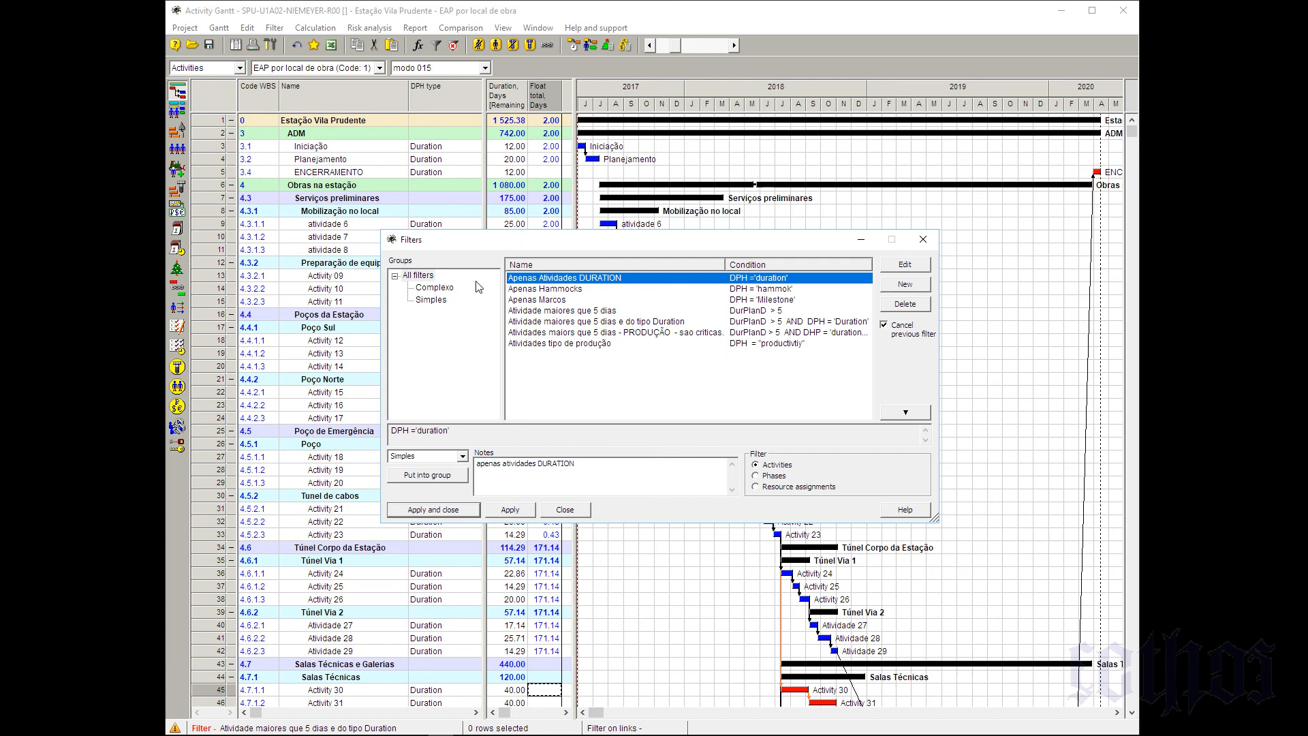
{"action": "left_click", "coordinate": [452, 291]}
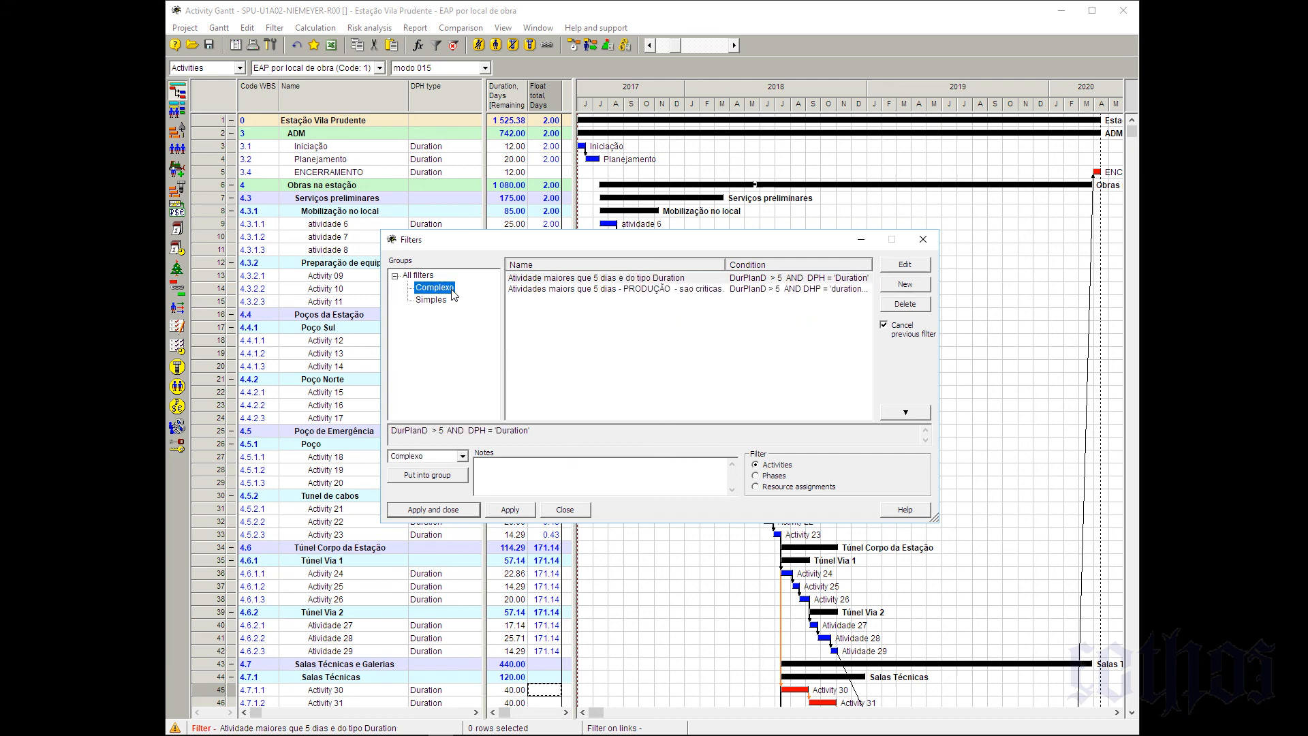
{"action": "left_click", "coordinate": [448, 303]}
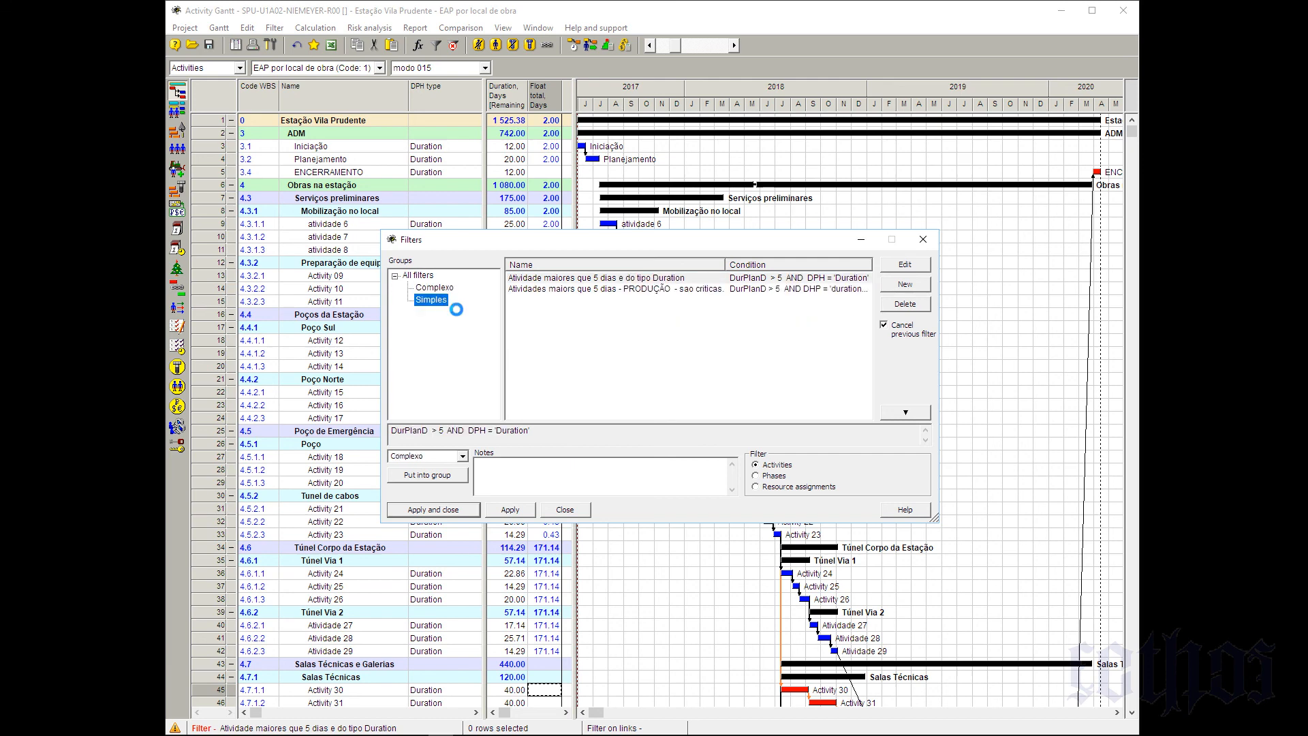
{"action": "left_click", "coordinate": [426, 289]}
{"action": "left_click", "coordinate": [432, 301]}
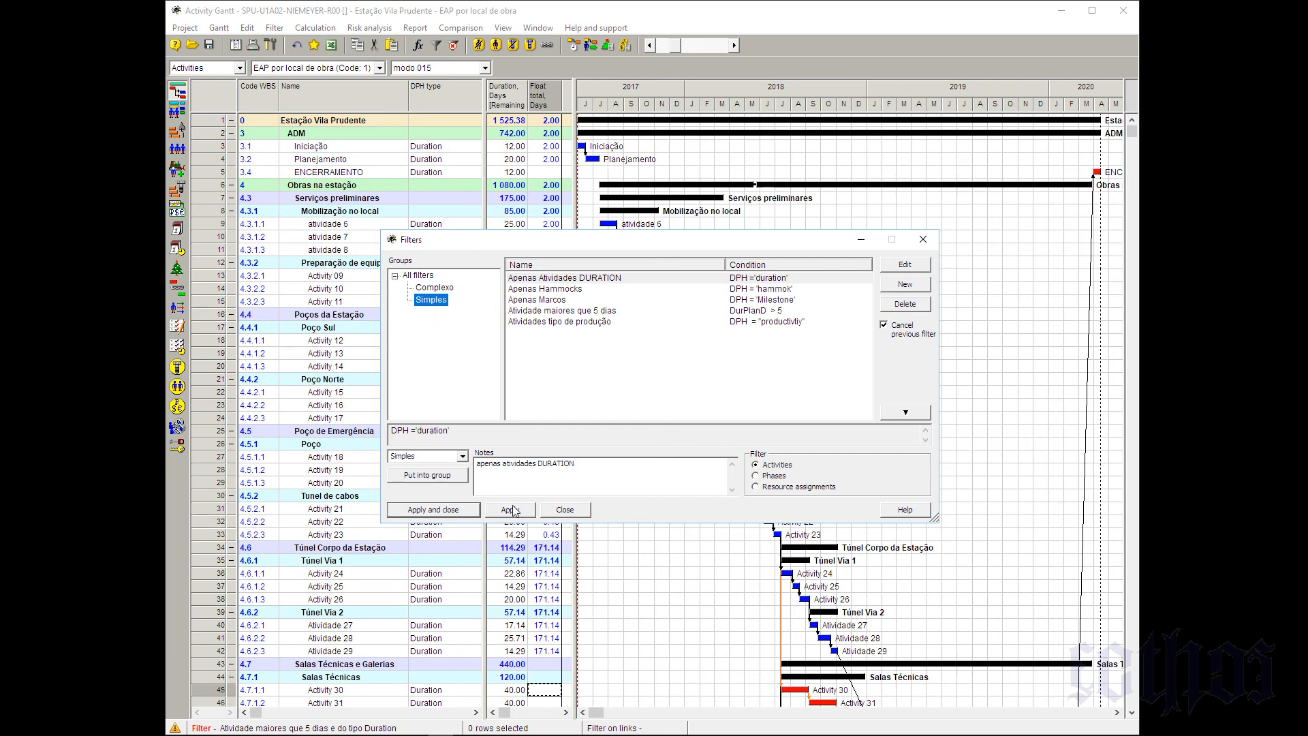
{"action": "left_click", "coordinate": [555, 511]}
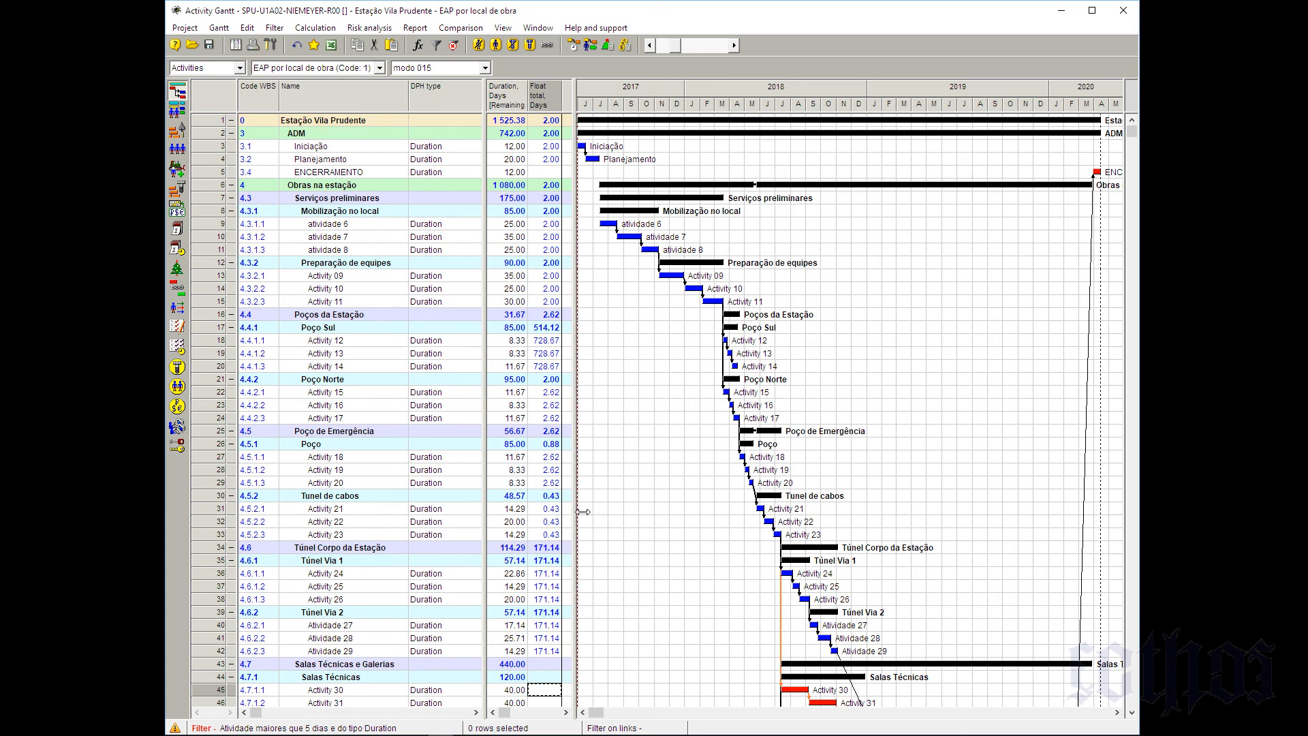
{"action": "left_click_drag", "start_coordinate": [575, 514], "coordinate": [574, 517]}
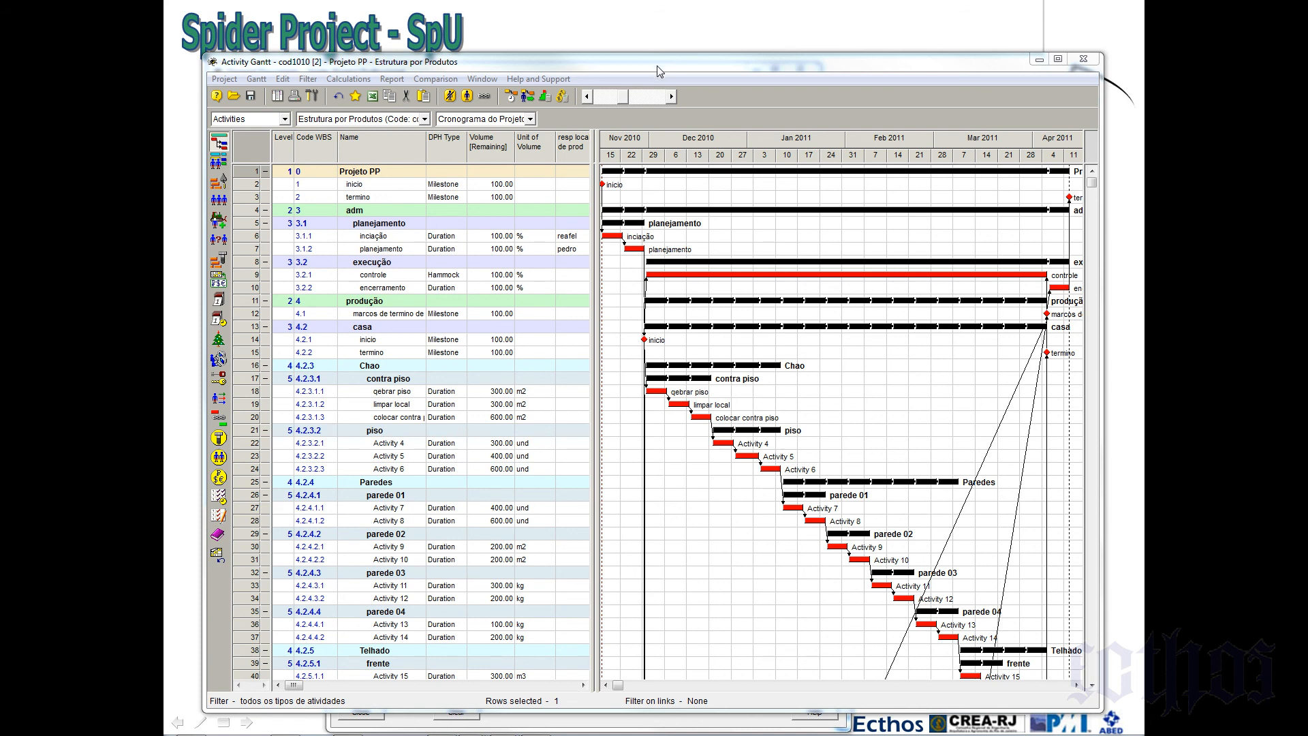
In Projeto PP, review the conditions of the saved activity-type filters, including todos os tipos de atividades, and close the list without applying any
{"action": "left_click", "coordinate": [305, 81]}
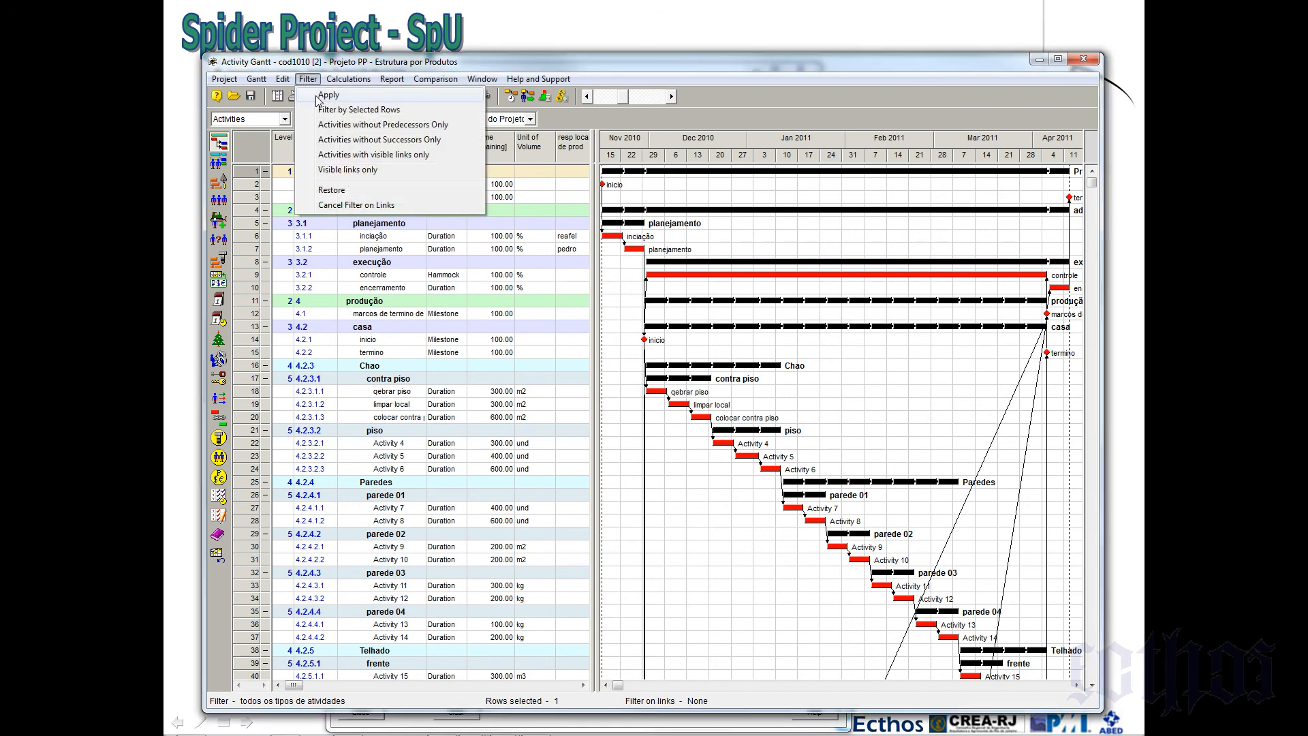
{"action": "left_click", "coordinate": [324, 95]}
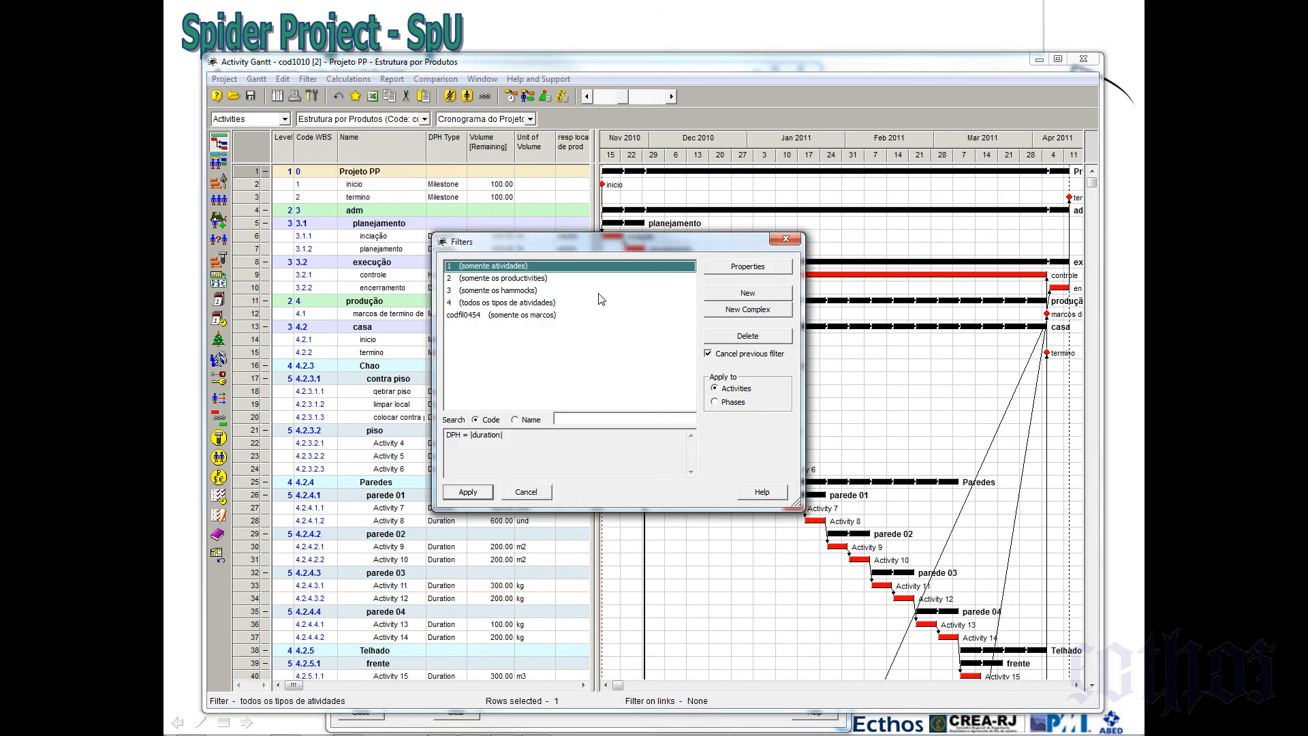
{"action": "left_click", "coordinate": [512, 279]}
{"action": "left_click", "coordinate": [516, 291]}
{"action": "left_click", "coordinate": [520, 303]}
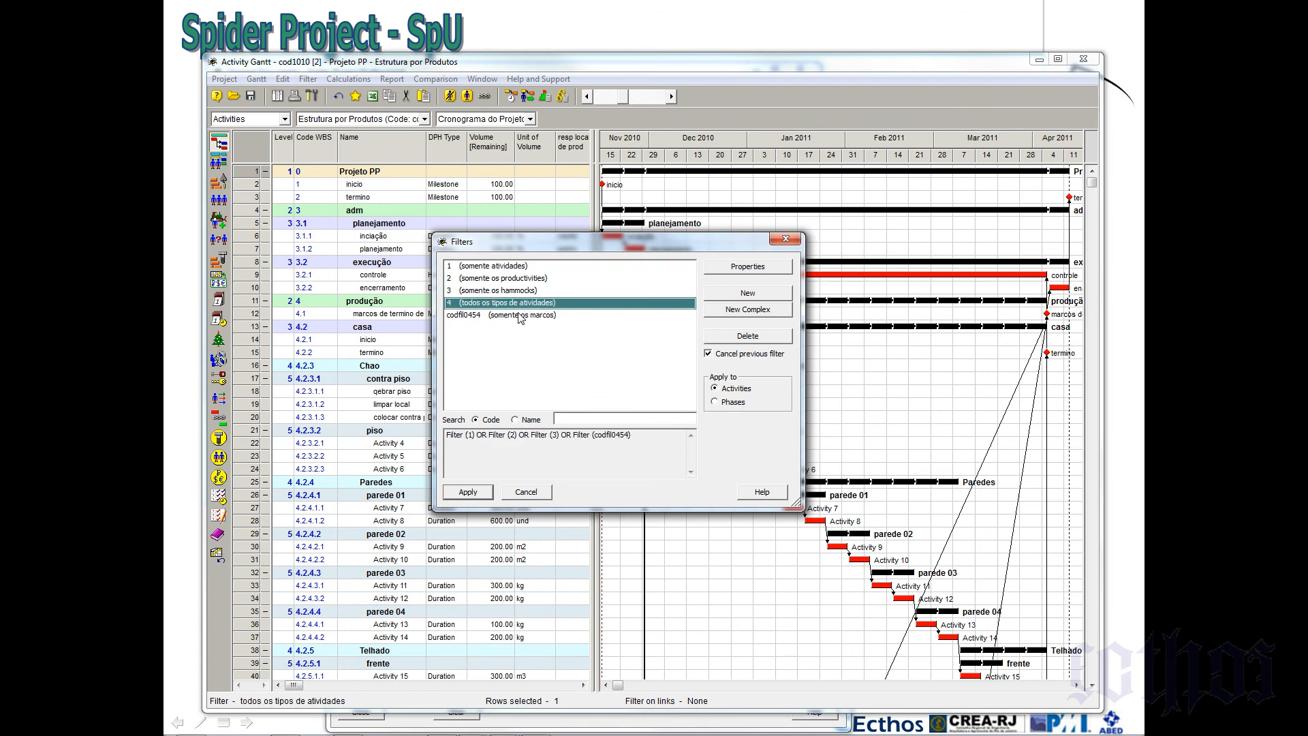
{"action": "left_click", "coordinate": [524, 316]}
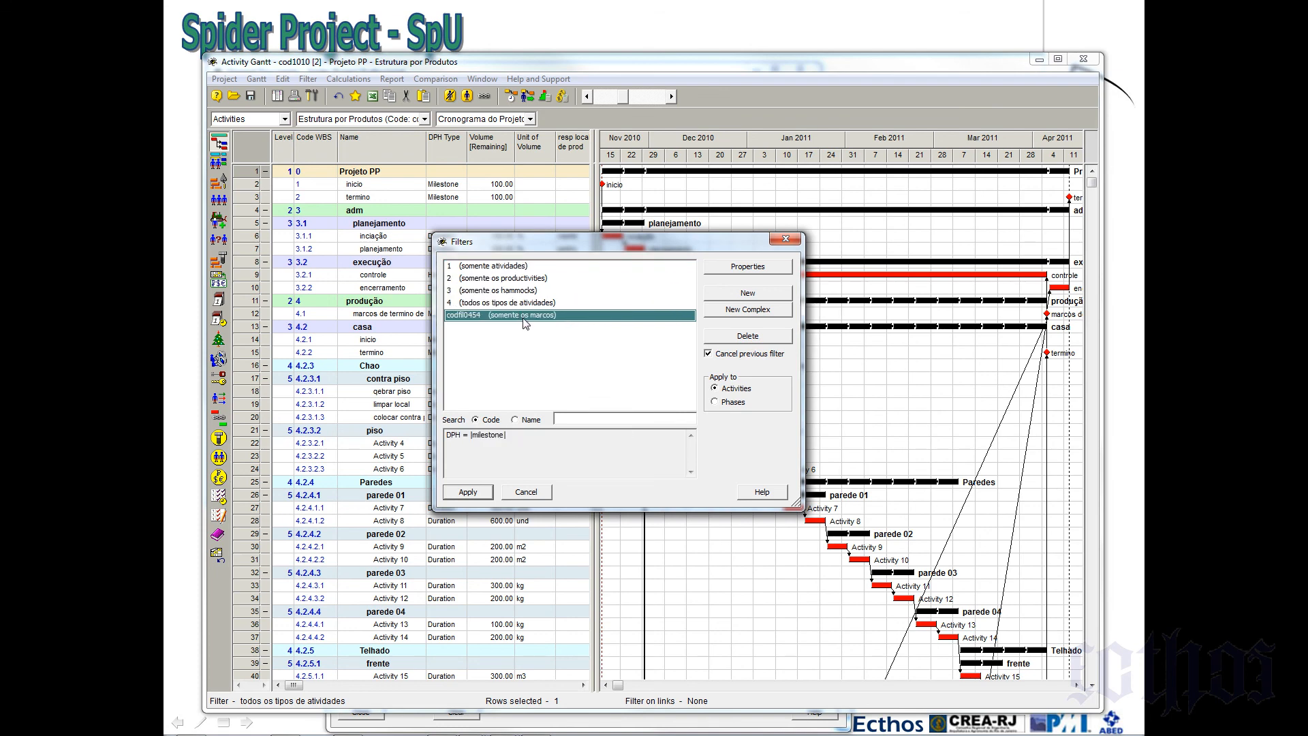
{"action": "left_click", "coordinate": [505, 266]}
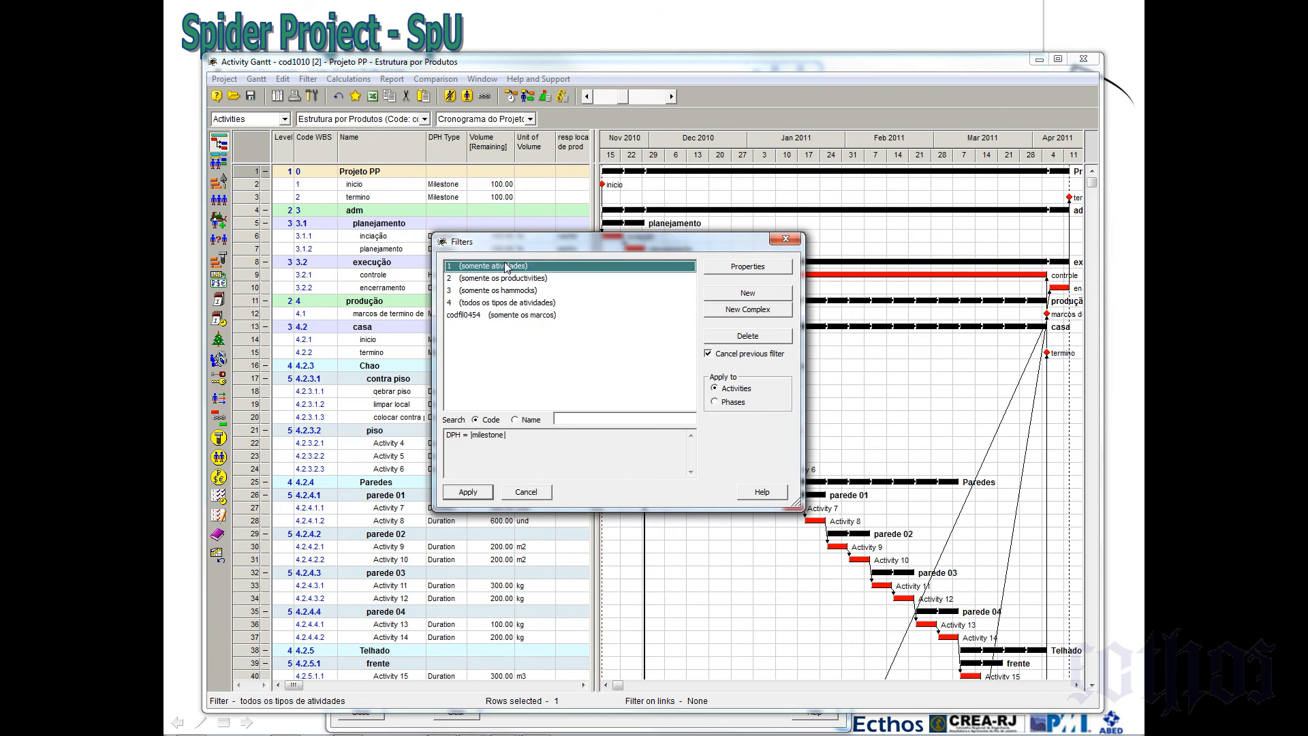
{"action": "left_click", "coordinate": [509, 279]}
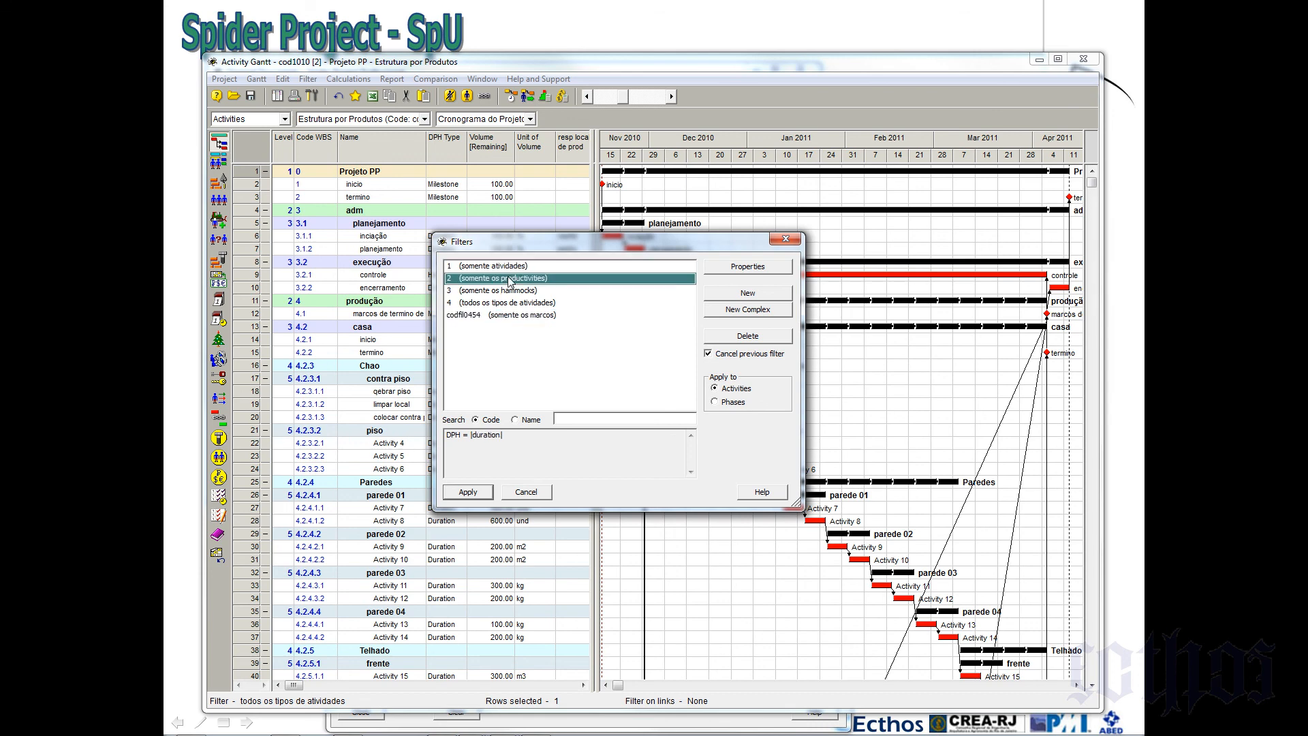
{"action": "left_click", "coordinate": [799, 240]}
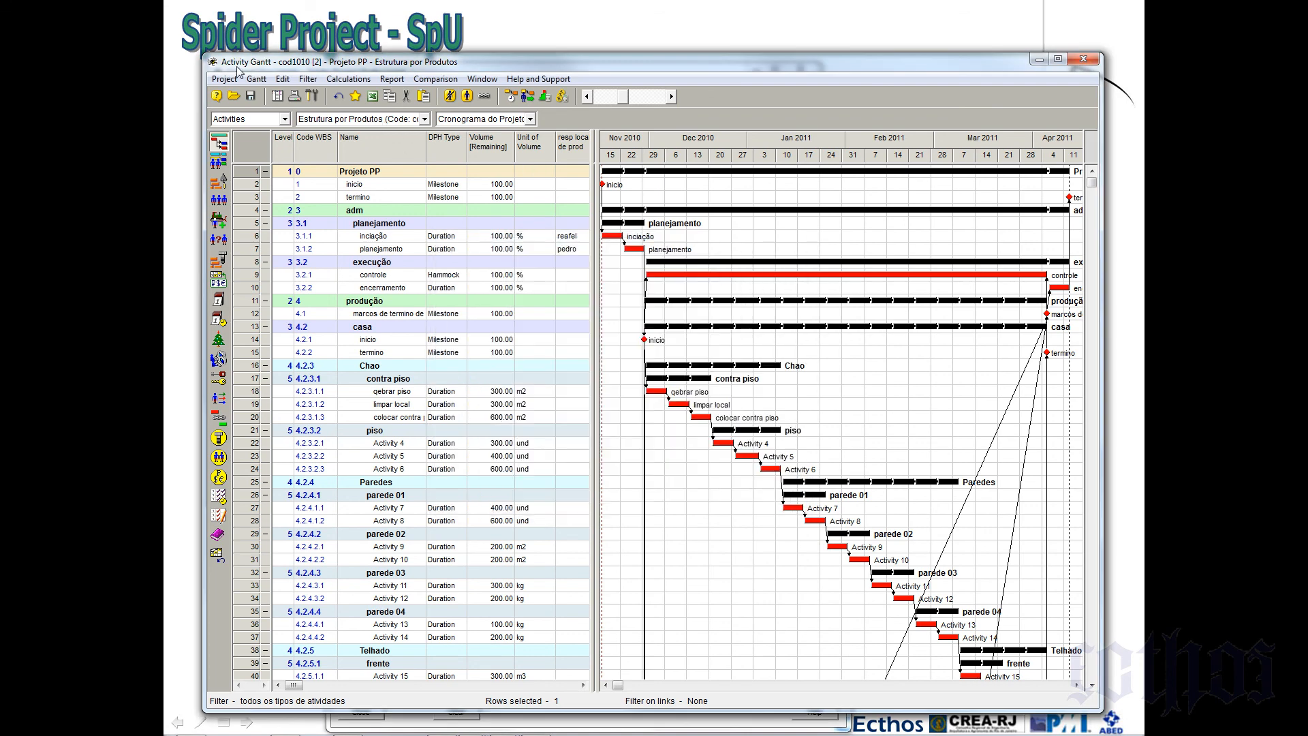
Set the Gantt diagram options to hide phases while keeping the activities and links shown
{"action": "left_click", "coordinate": [256, 79]}
{"action": "left_click", "coordinate": [279, 111]}
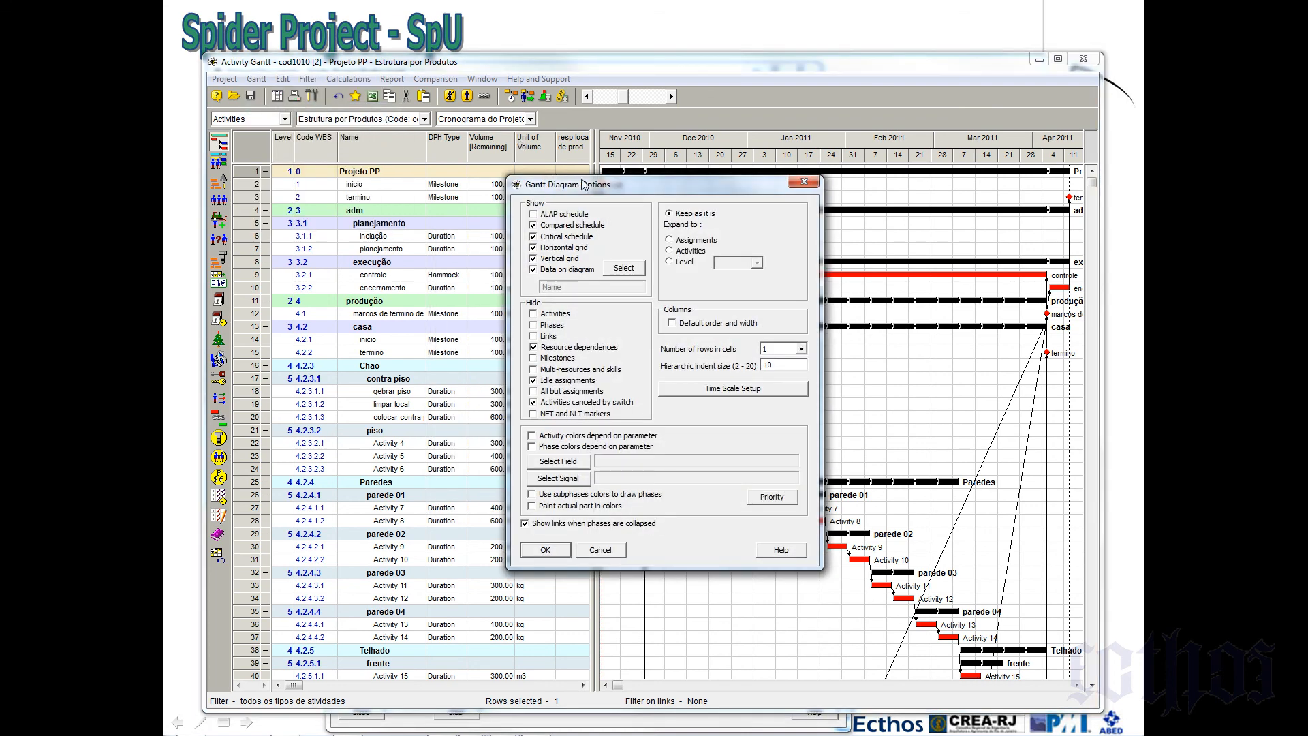
{"action": "left_click_drag", "start_coordinate": [593, 174], "coordinate": [705, 128]}
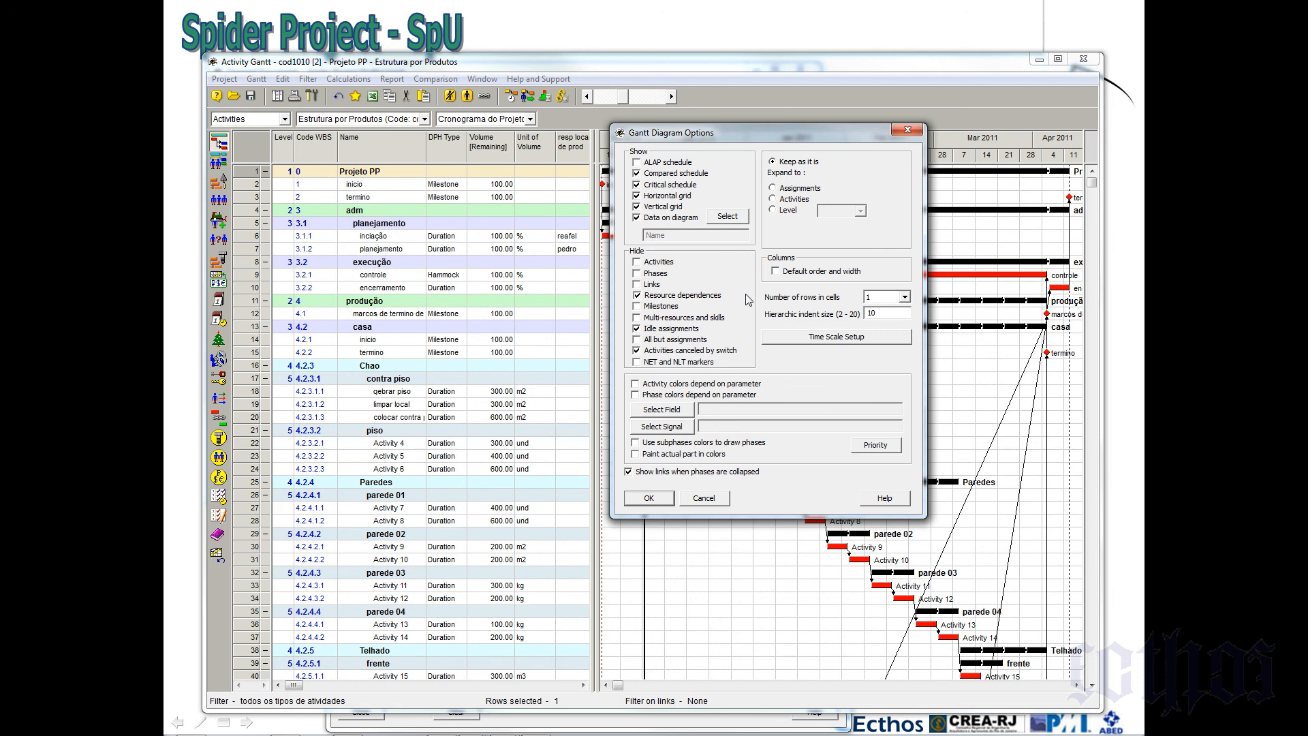
{"action": "left_click", "coordinate": [637, 284]}
{"action": "left_click", "coordinate": [638, 284]}
{"action": "left_click", "coordinate": [649, 498]}
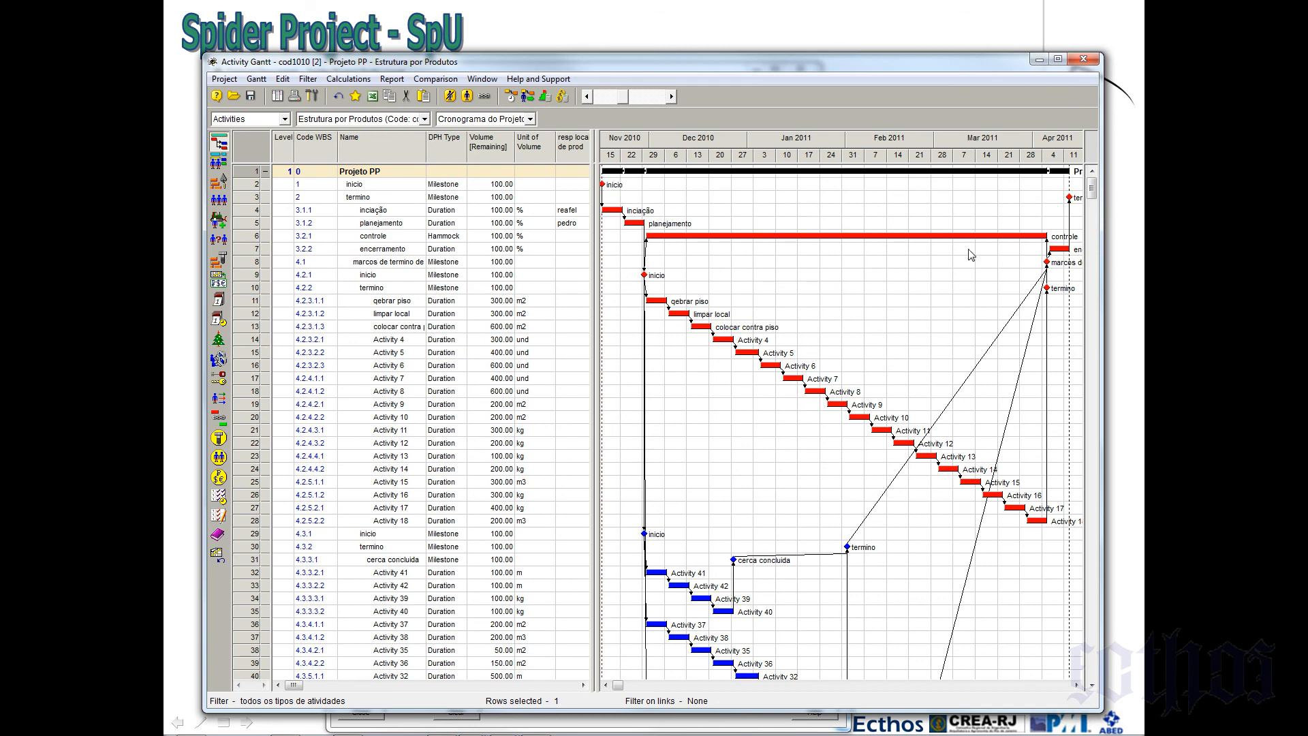
Examine the activity chains and their links from the project start down to the last activity
{"action": "scroll", "coordinate": [952, 301], "scroll_direction": "down", "scroll_amount": 6}
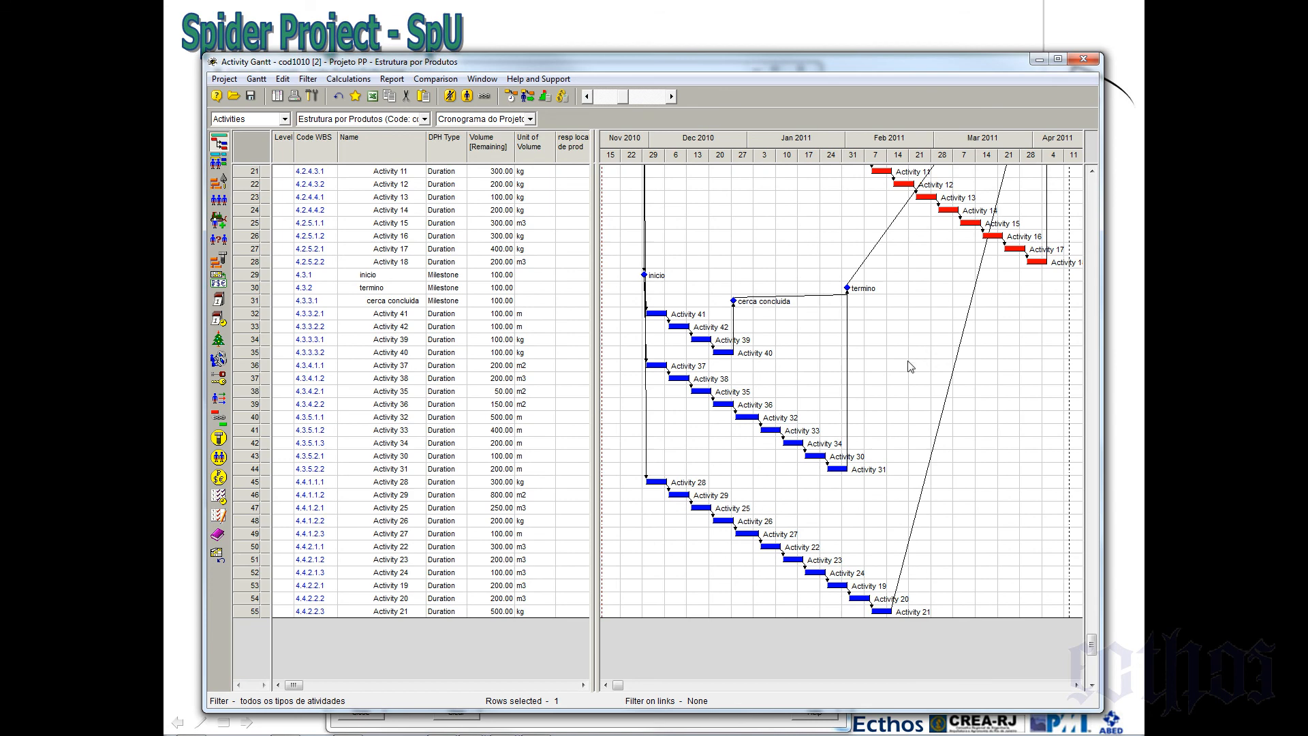
{"action": "scroll", "coordinate": [744, 312], "scroll_direction": "up", "scroll_amount": 6}
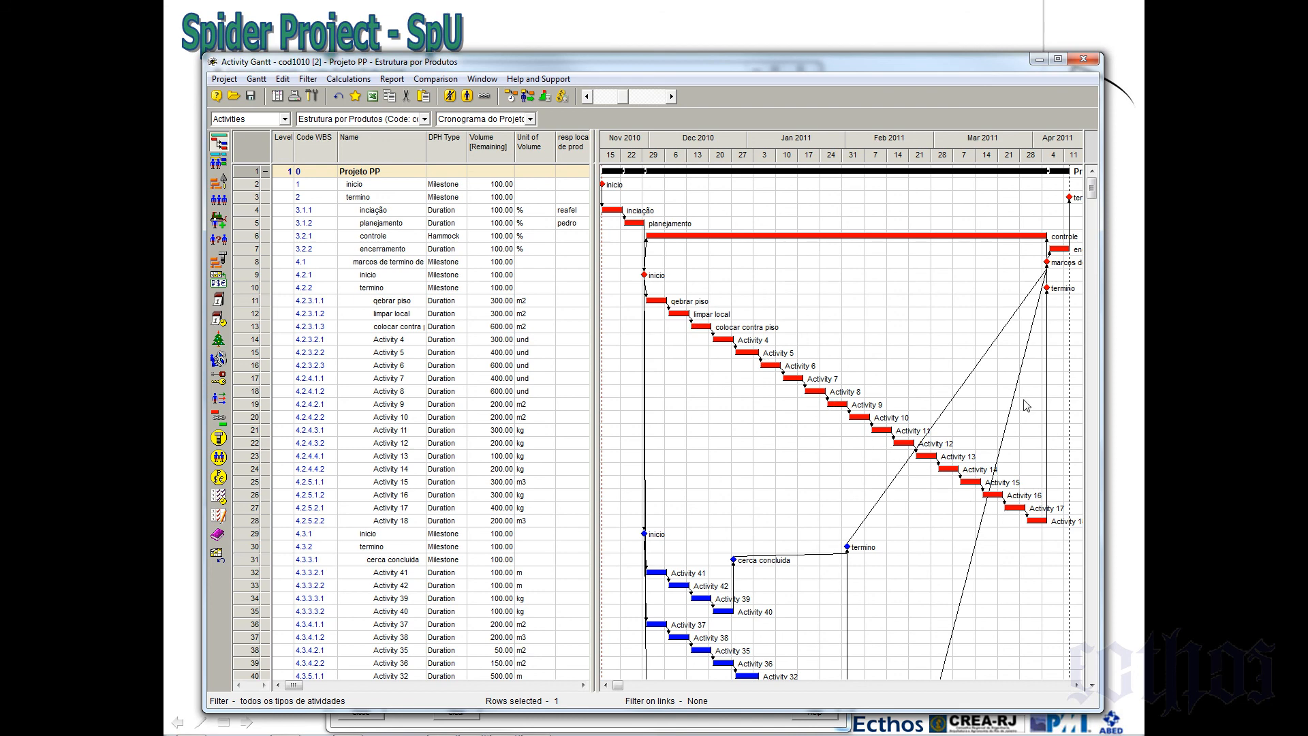
{"action": "scroll", "coordinate": [736, 395], "scroll_direction": "down", "scroll_amount": 7}
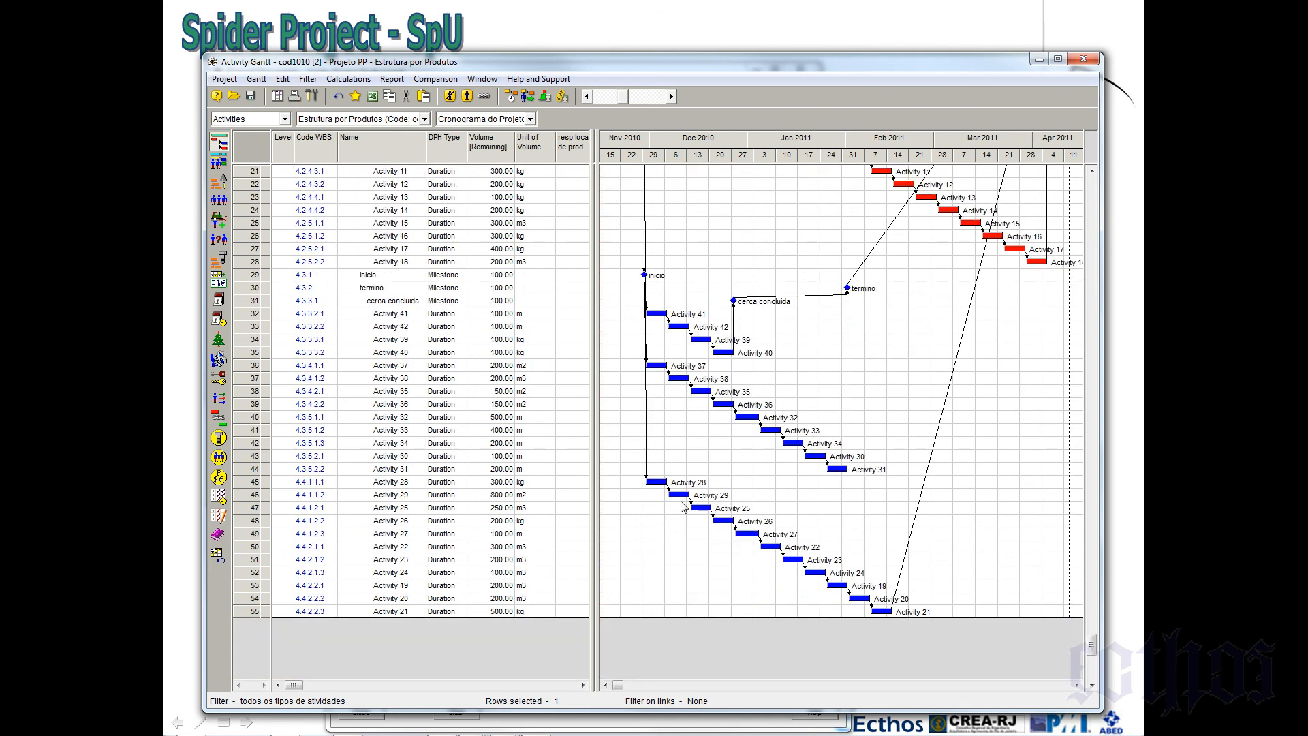
{"action": "scroll", "coordinate": [683, 508], "scroll_direction": "up", "scroll_amount": 7}
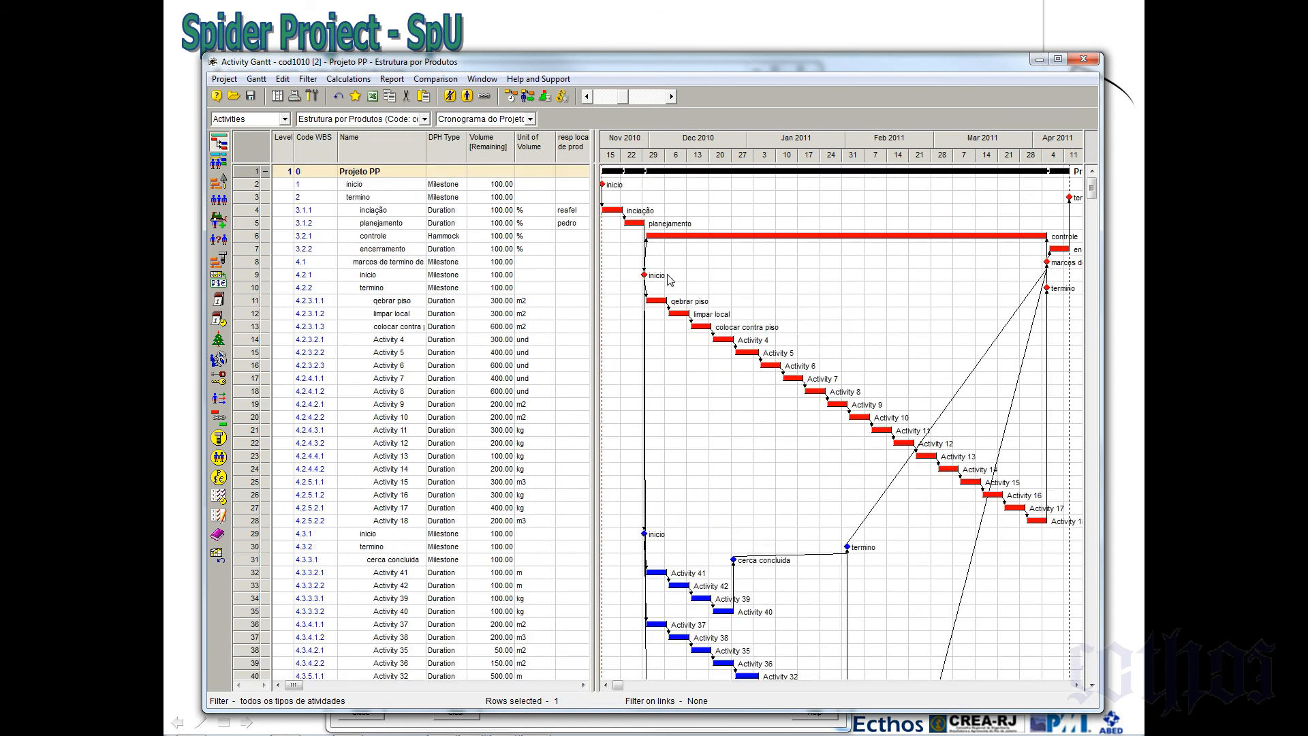
{"action": "scroll", "coordinate": [1028, 495], "scroll_direction": "down", "scroll_amount": 7}
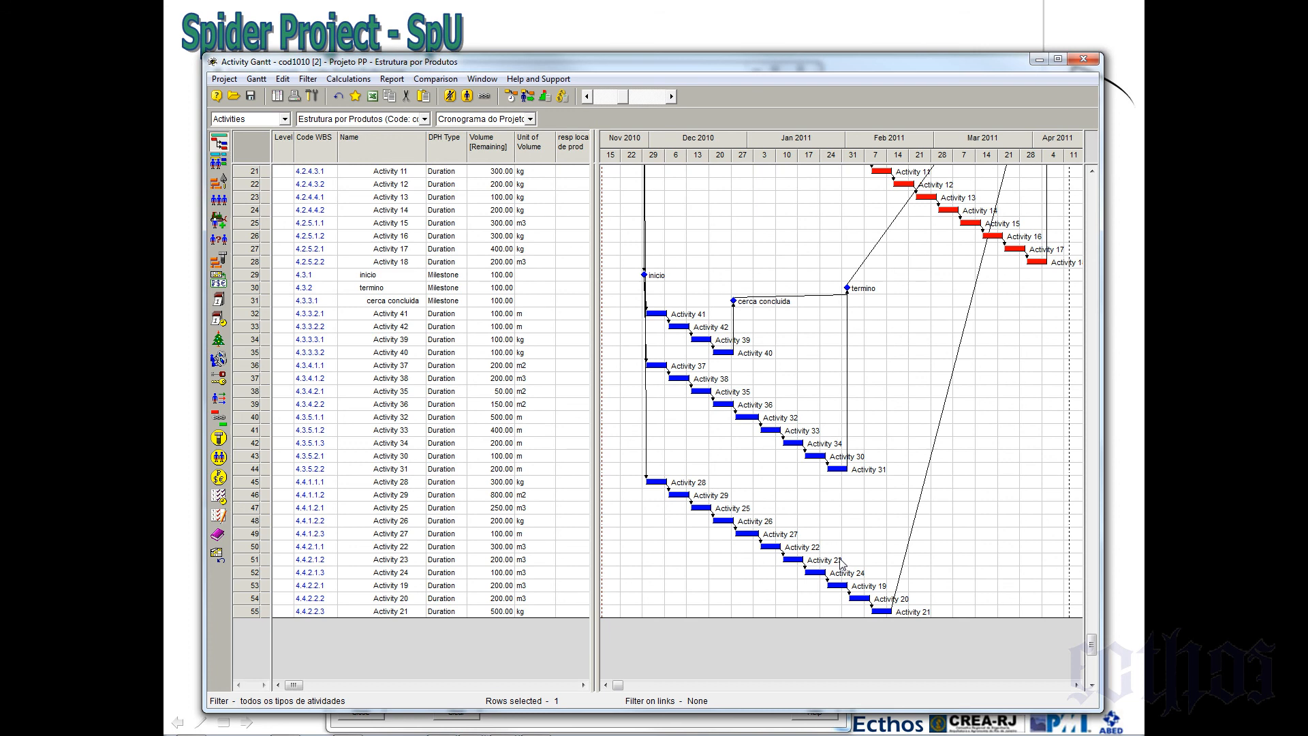
{"action": "scroll", "coordinate": [789, 506], "scroll_direction": "up", "scroll_amount": 7}
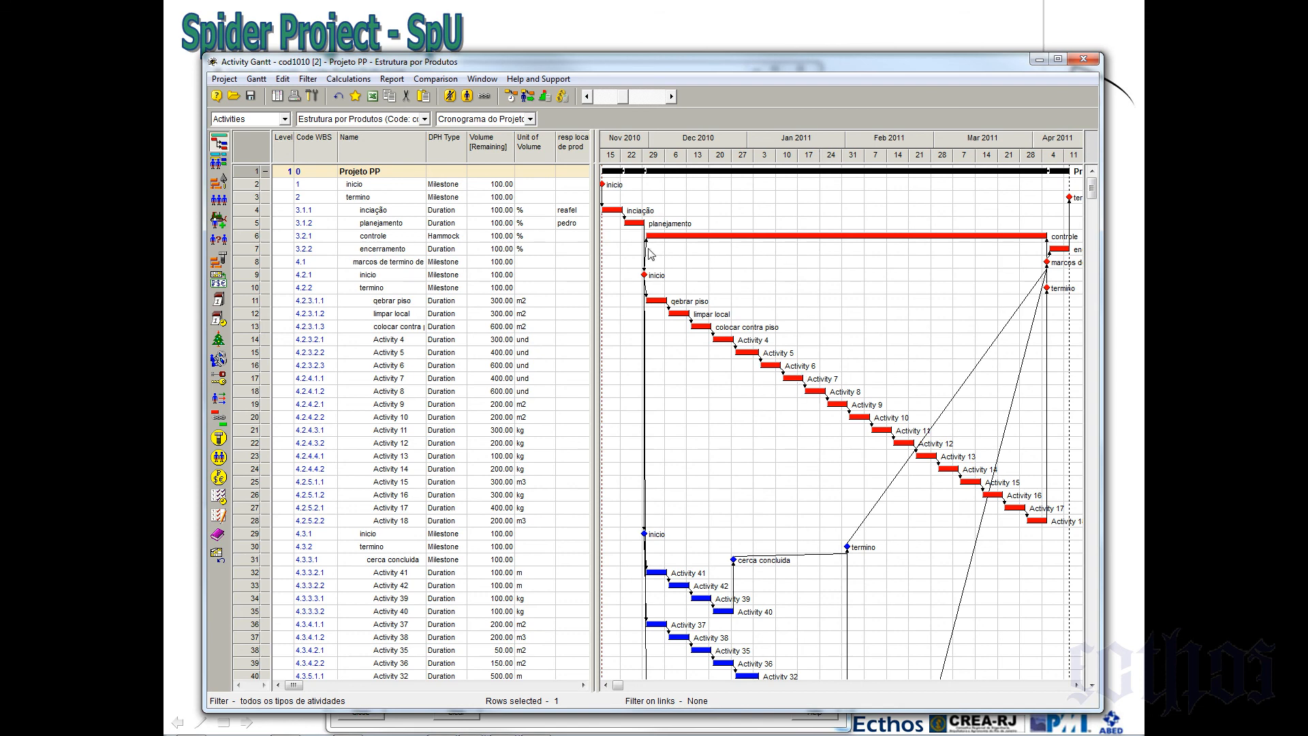
Give the controle hammock activity a user-defined teal colour on the diagram through its properties
{"action": "left_click", "coordinate": [244, 237]}
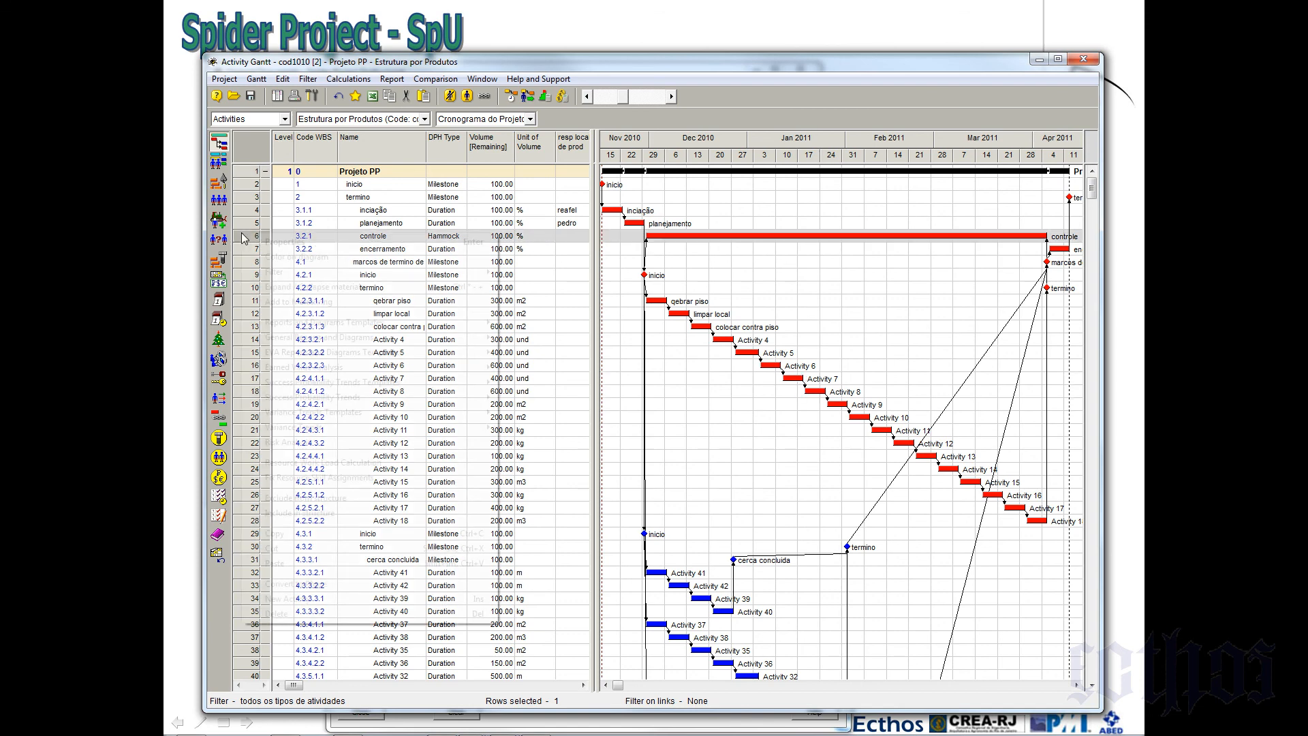
{"action": "right_click", "coordinate": [244, 237]}
{"action": "left_click", "coordinate": [273, 240]}
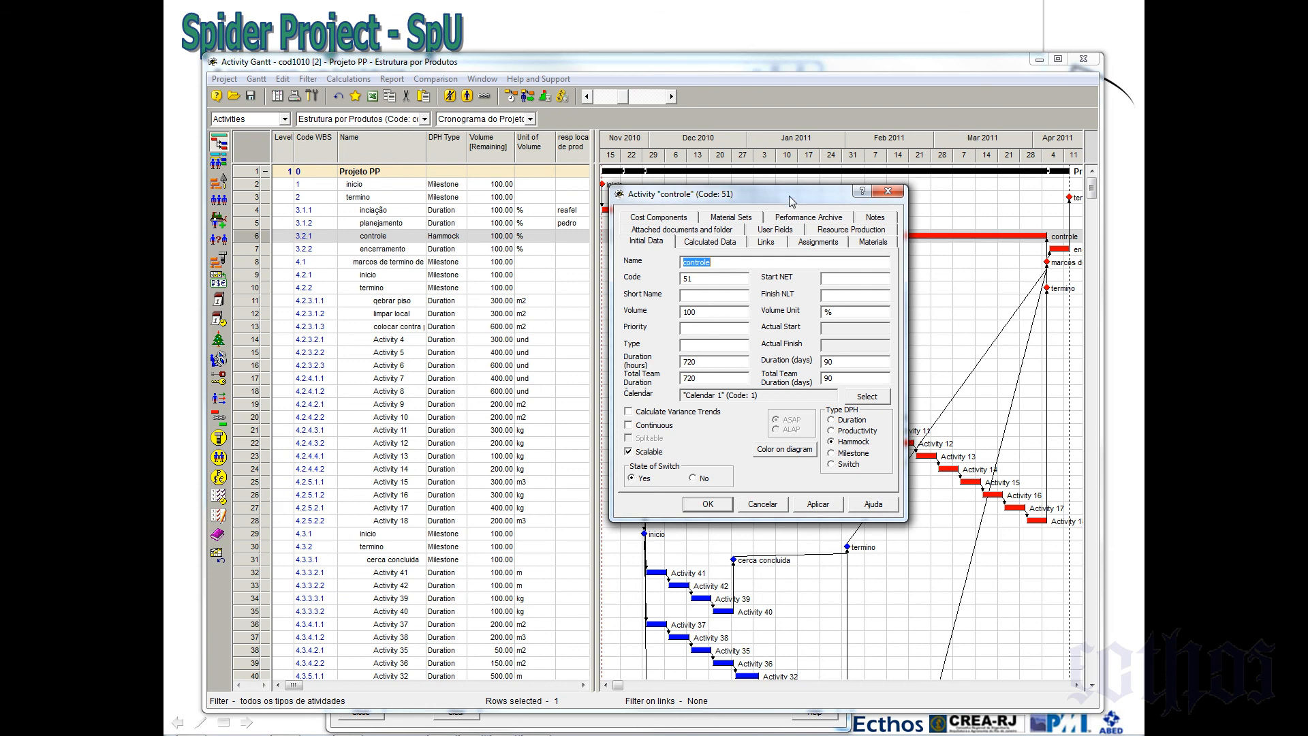
{"action": "left_click_drag", "start_coordinate": [790, 195], "coordinate": [792, 219]}
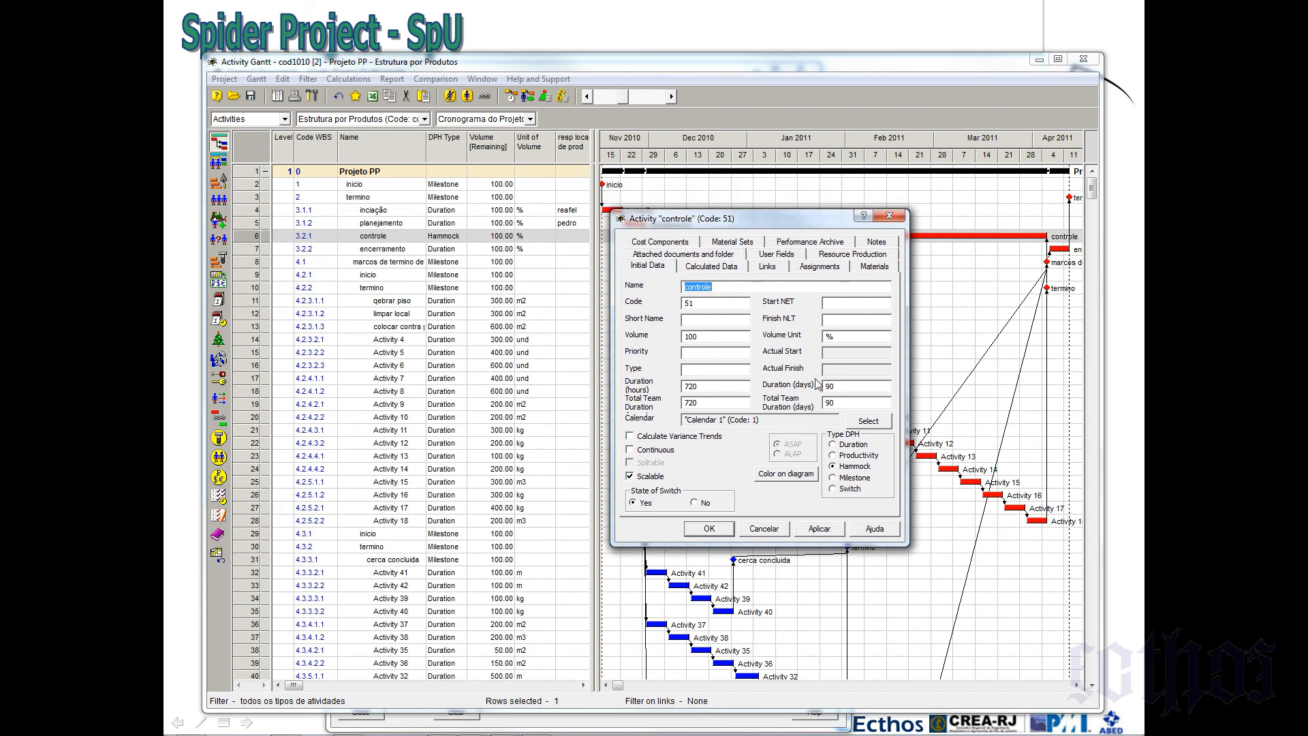
{"action": "left_click", "coordinate": [786, 474]}
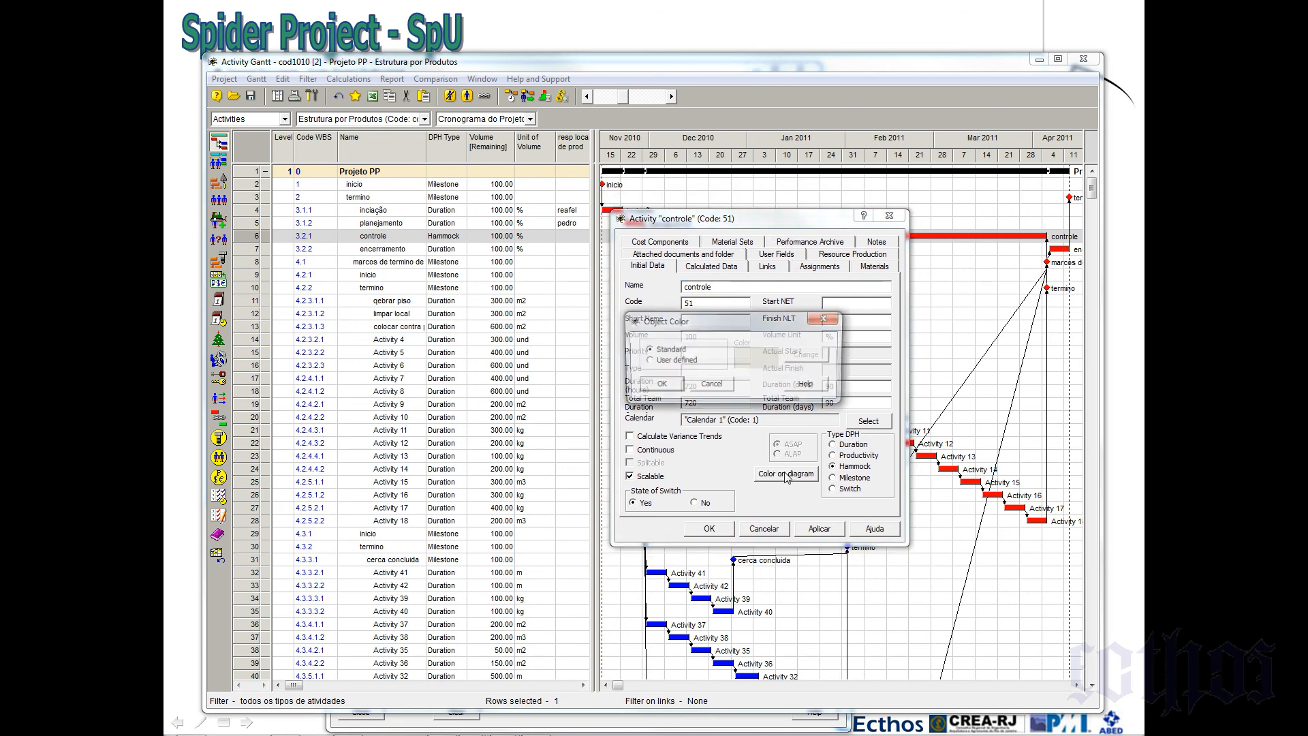
{"action": "left_click", "coordinate": [671, 361]}
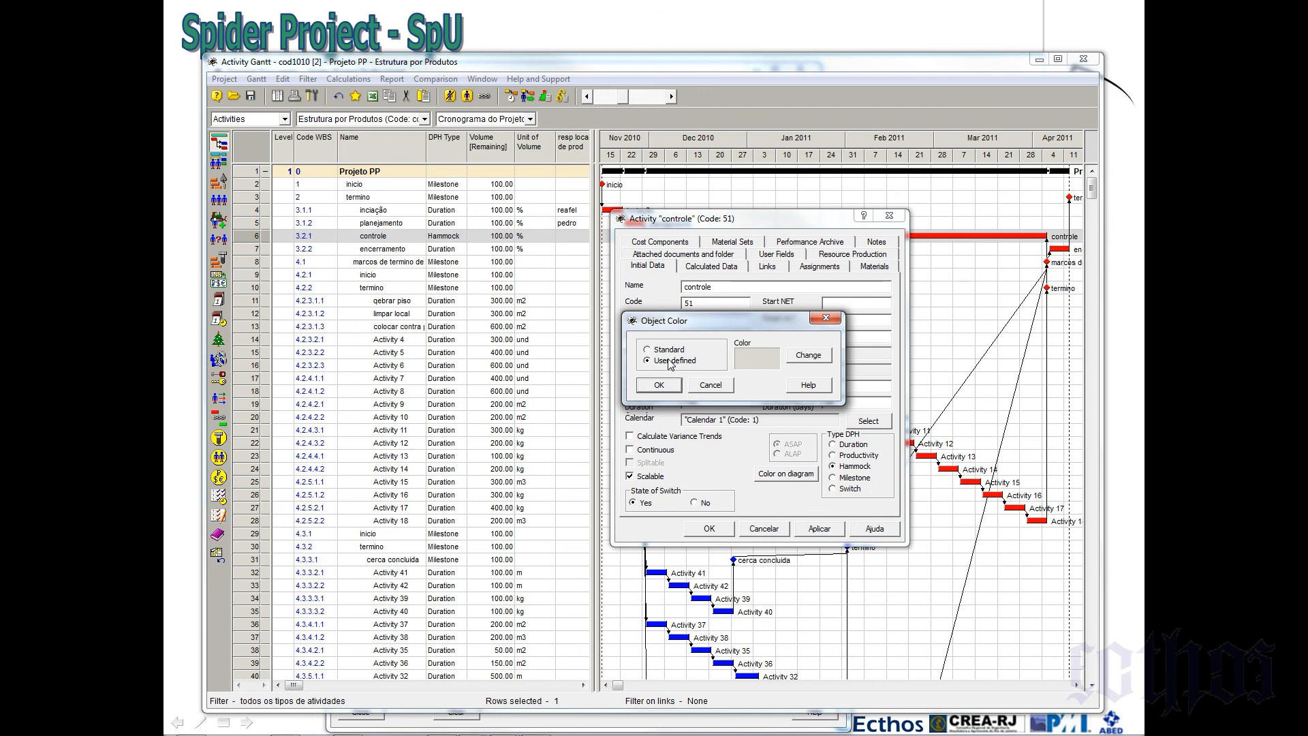
{"action": "left_click", "coordinate": [809, 355]}
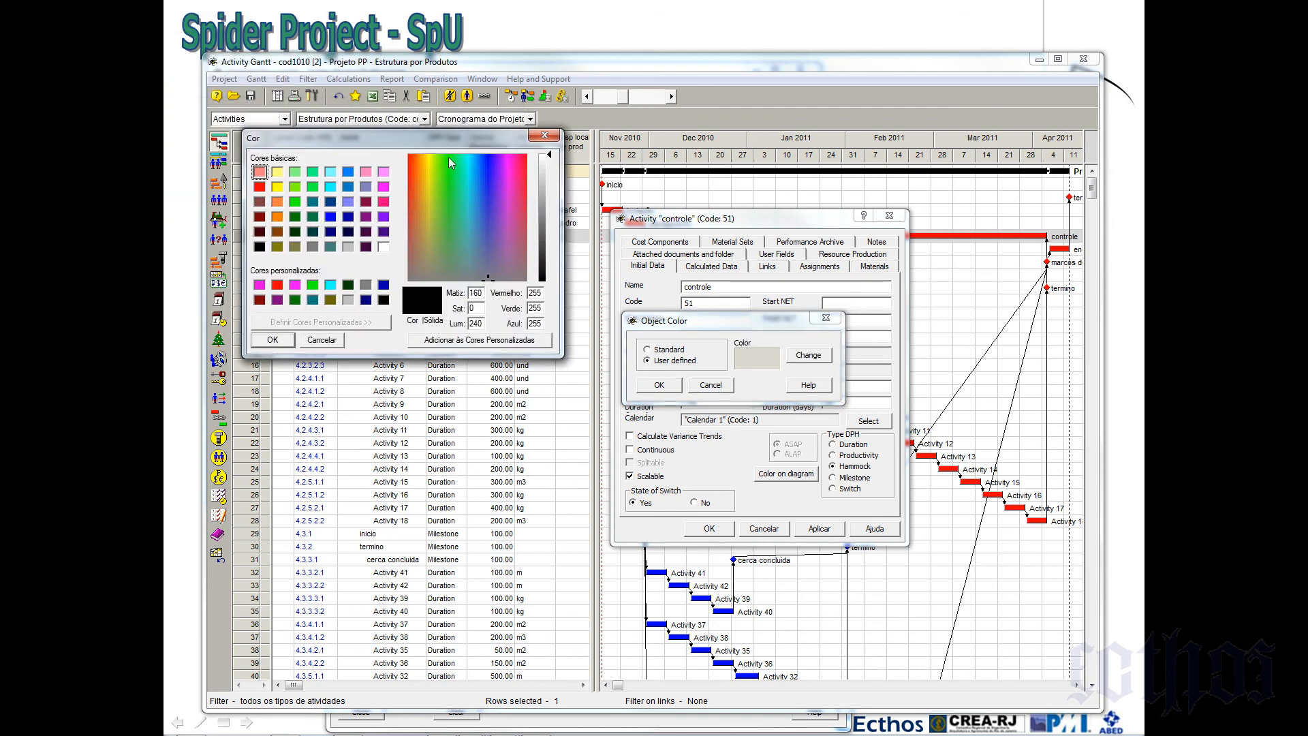
{"action": "left_click", "coordinate": [314, 200]}
{"action": "left_click", "coordinate": [272, 339]}
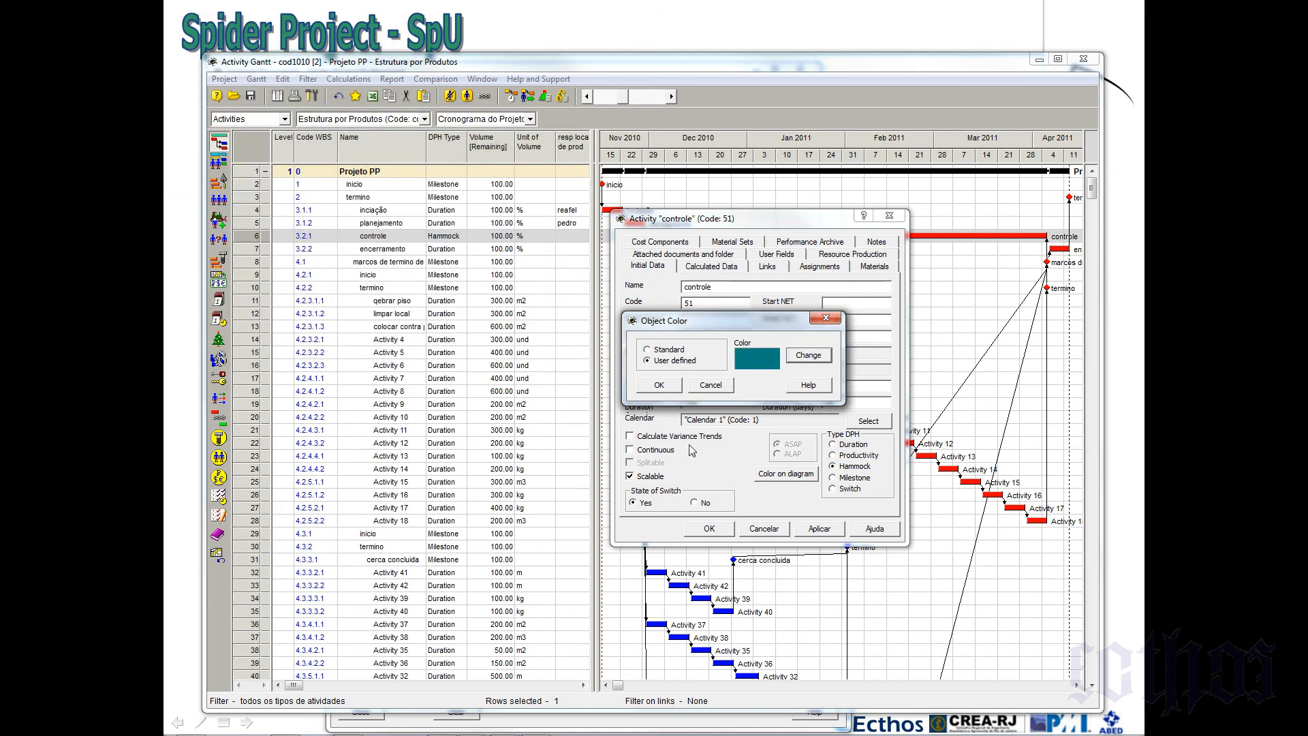
{"action": "left_click", "coordinate": [673, 387]}
{"action": "left_click", "coordinate": [720, 531]}
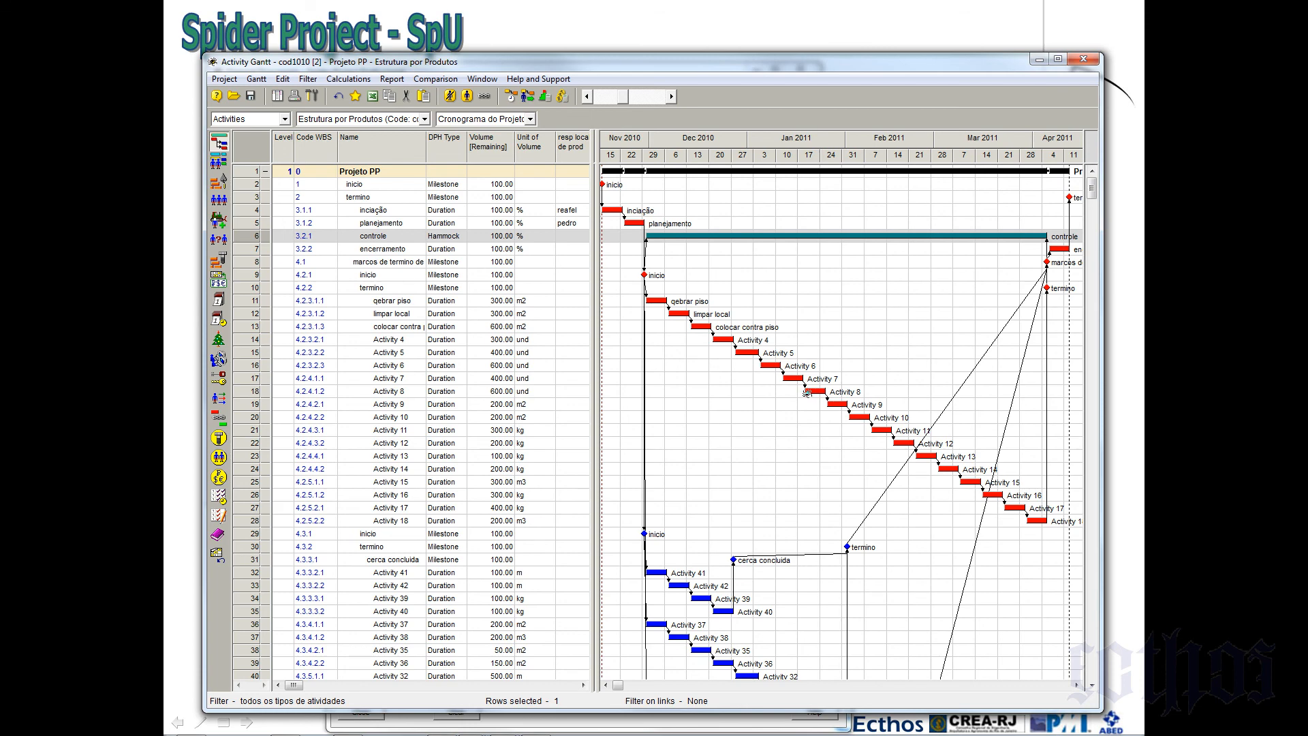
Set the Gantt diagram options to hide activities and show phases, and go through the phase rows from adm to Telhado
{"action": "left_click", "coordinate": [256, 79]}
{"action": "left_click", "coordinate": [257, 113]}
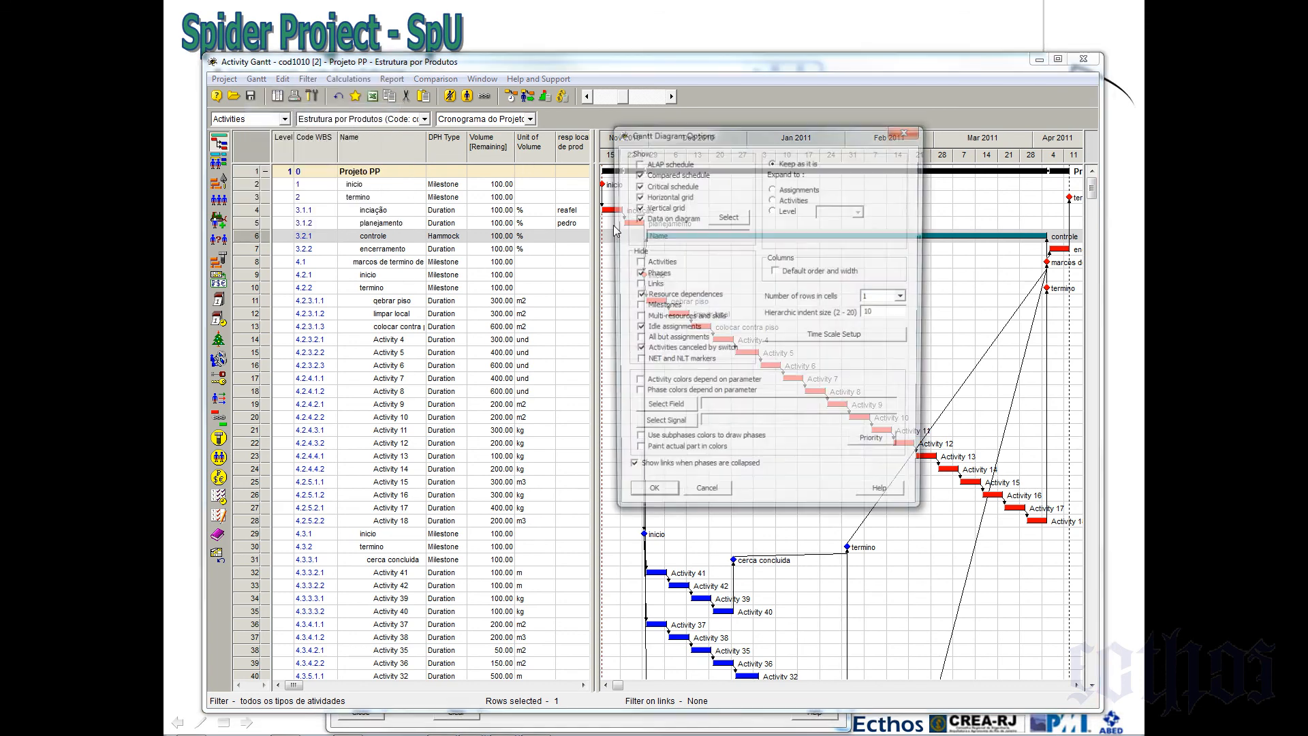
{"action": "left_click", "coordinate": [636, 261]}
{"action": "left_click", "coordinate": [651, 497]}
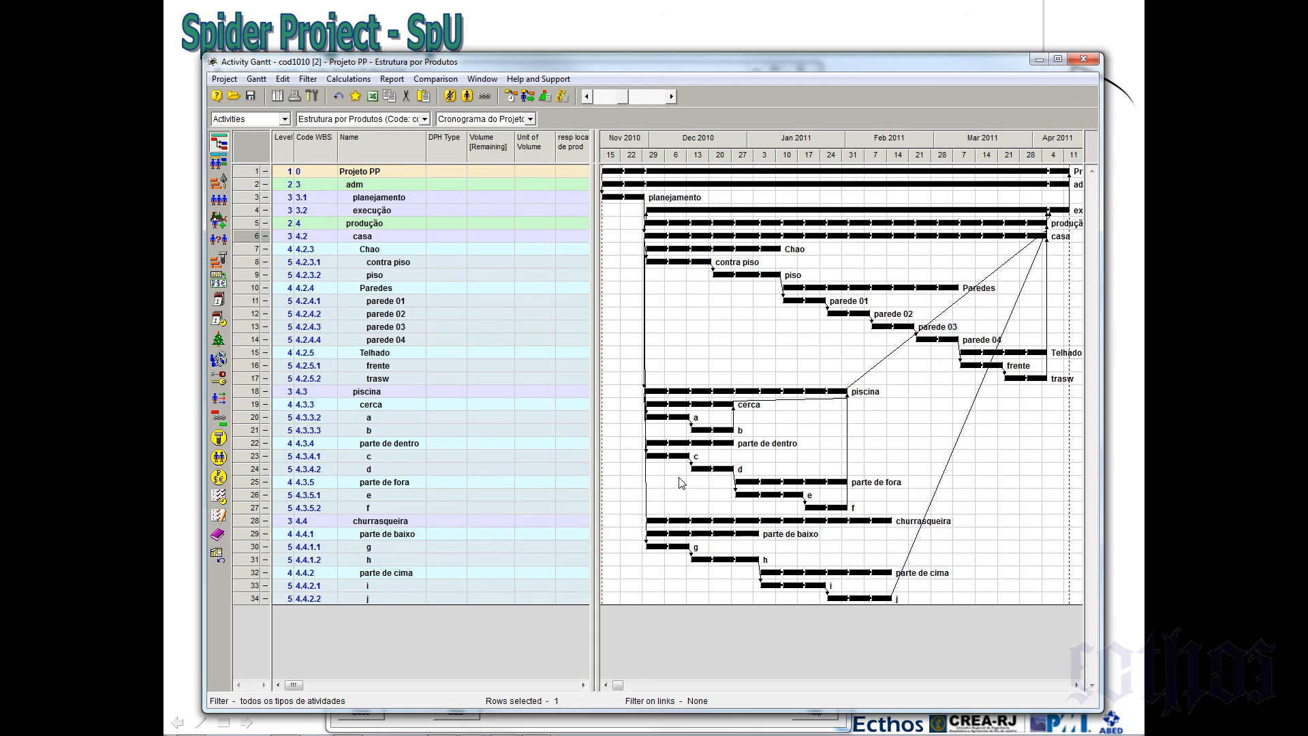
{"action": "left_click", "coordinate": [373, 184]}
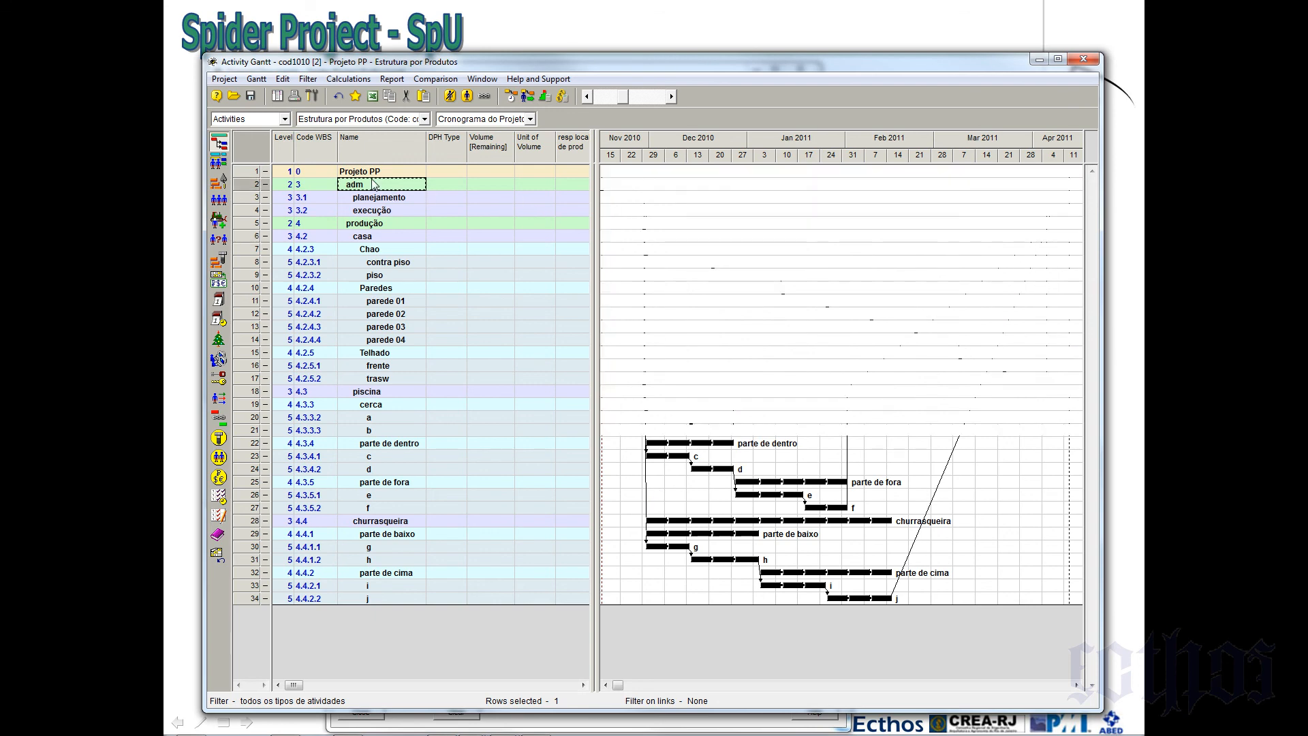
{"action": "left_click", "coordinate": [378, 248]}
{"action": "left_click", "coordinate": [376, 302]}
{"action": "left_click", "coordinate": [382, 355]}
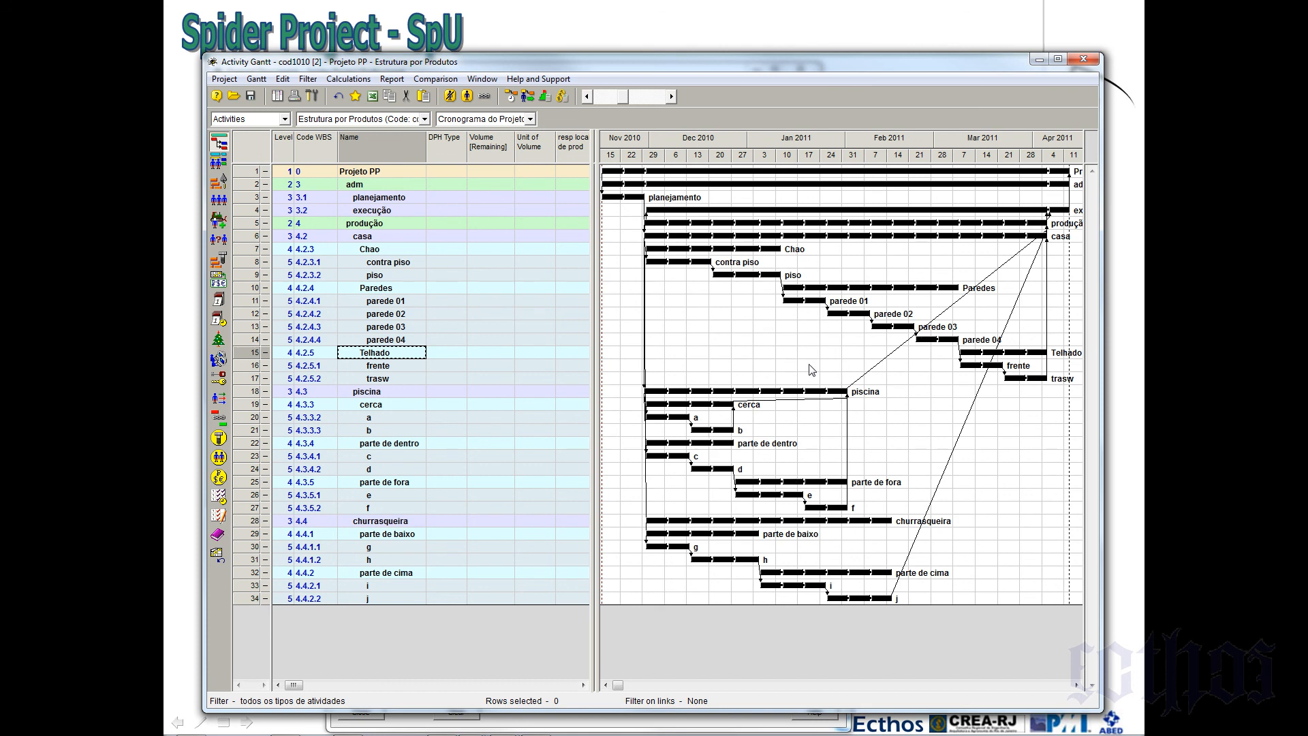
Set the Gantt diagram options to show the activities alongside the phases and hide the links
{"action": "left_click", "coordinate": [259, 80]}
{"action": "left_click", "coordinate": [269, 111]}
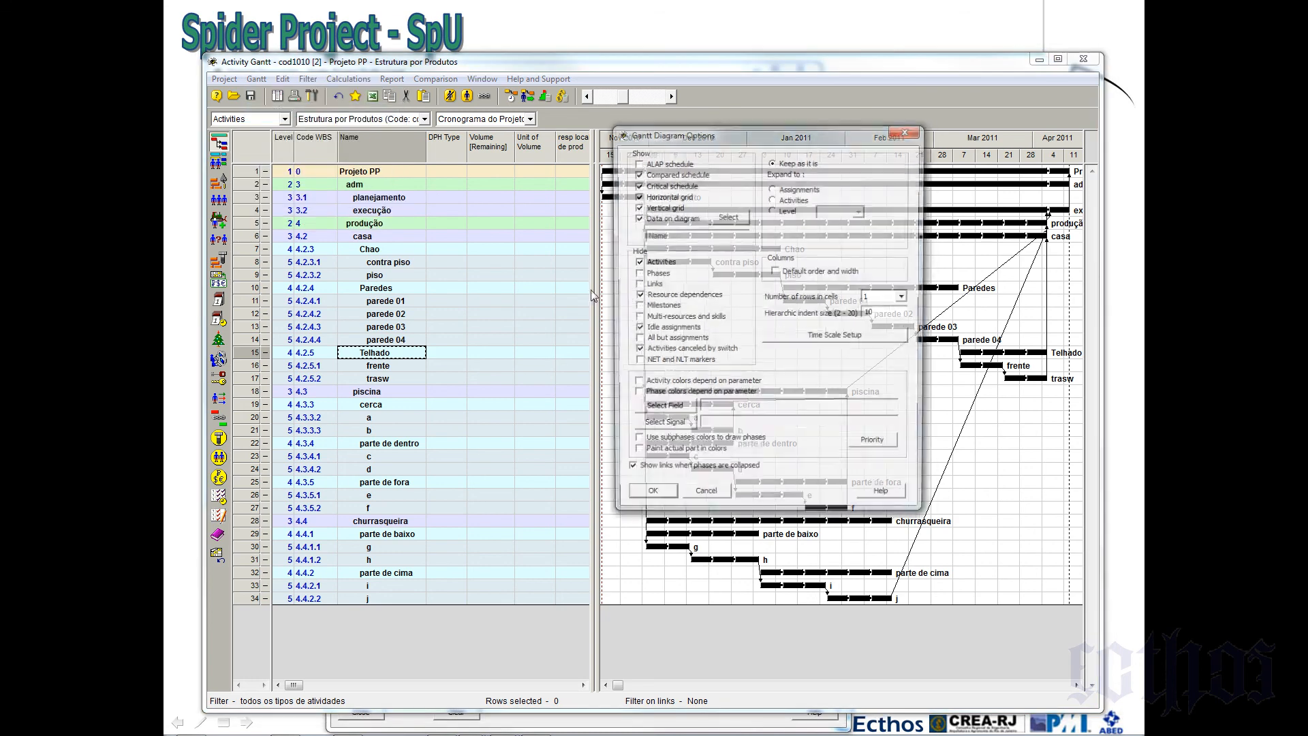
{"action": "left_click", "coordinate": [636, 262]}
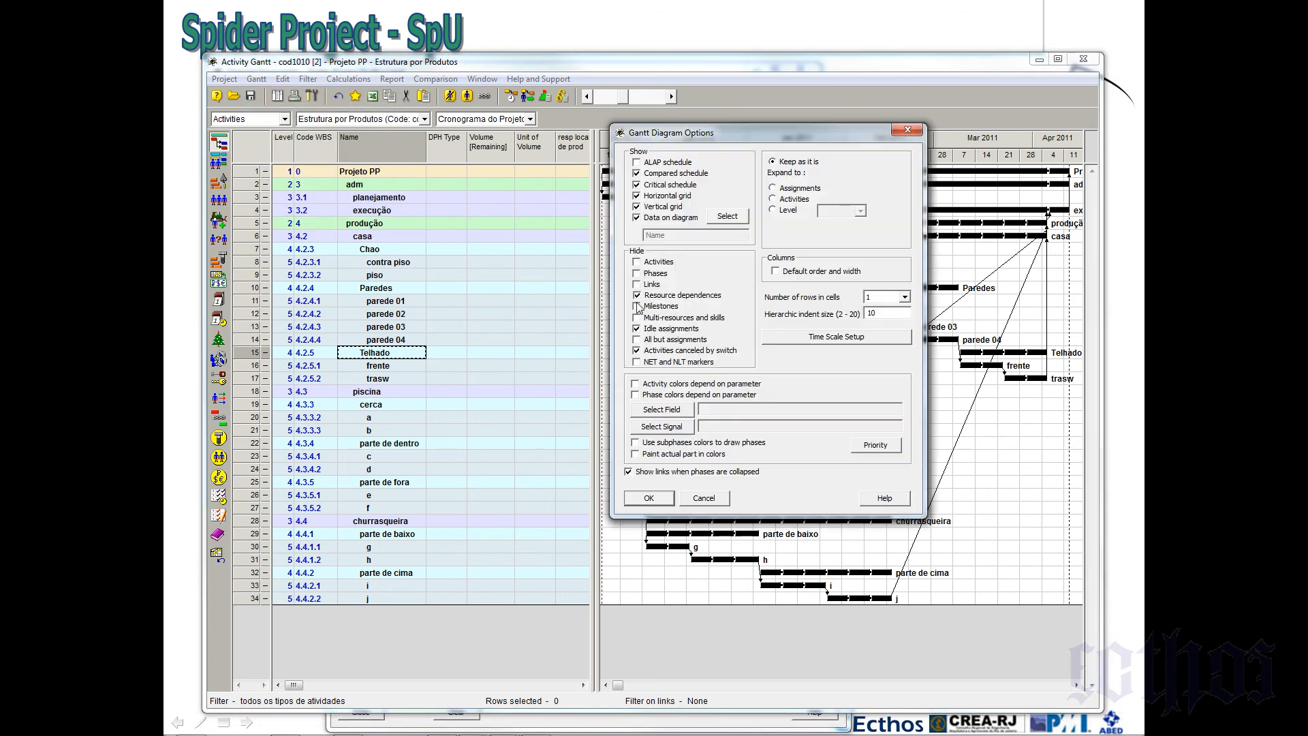
{"action": "left_click", "coordinate": [636, 295]}
{"action": "left_click", "coordinate": [637, 285]}
{"action": "left_click", "coordinate": [648, 498]}
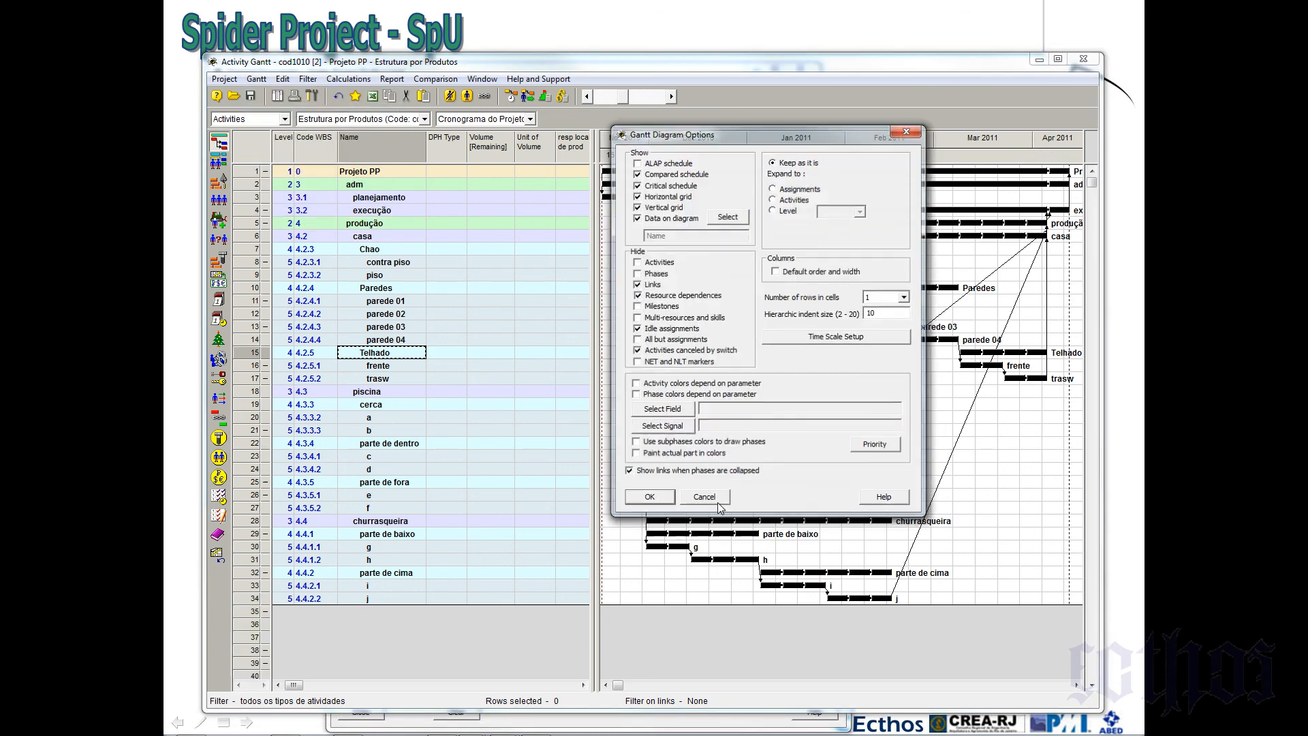
Set the Gantt diagram options to show the links and hide the milestones
{"action": "left_click", "coordinate": [257, 79]}
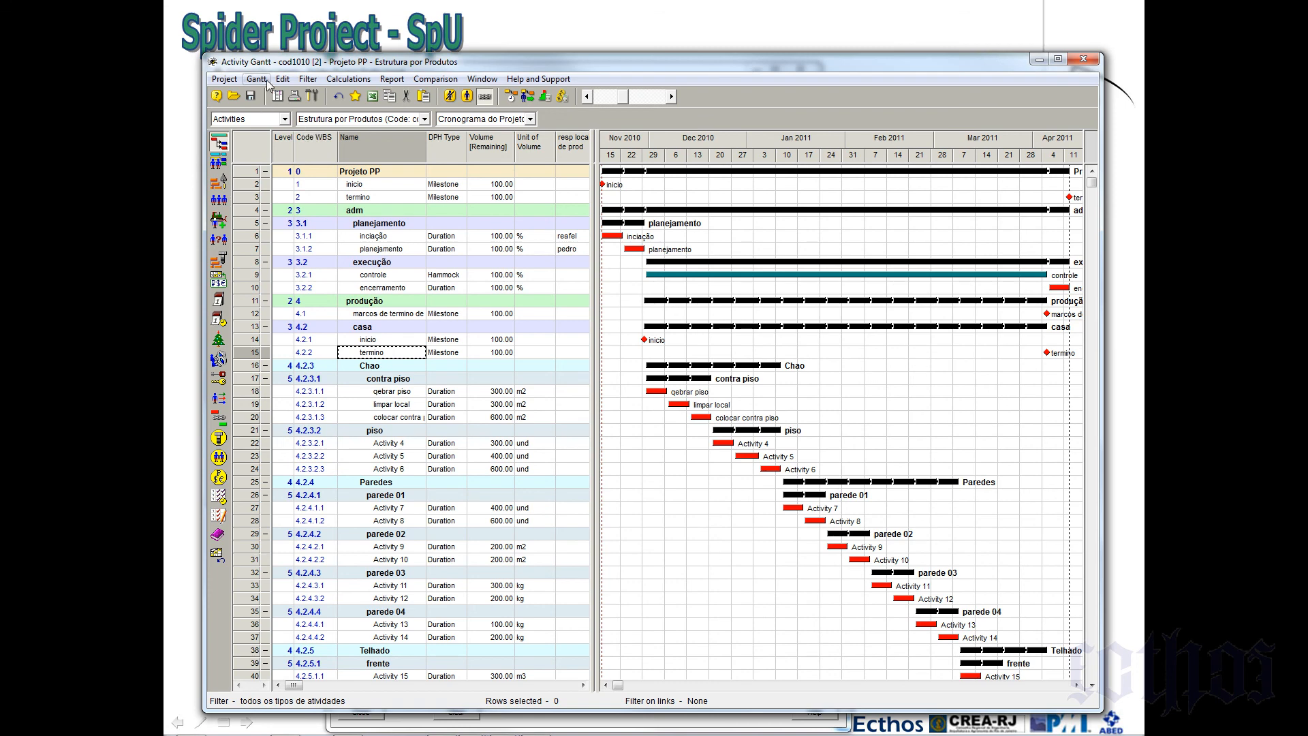
{"action": "left_click", "coordinate": [280, 113]}
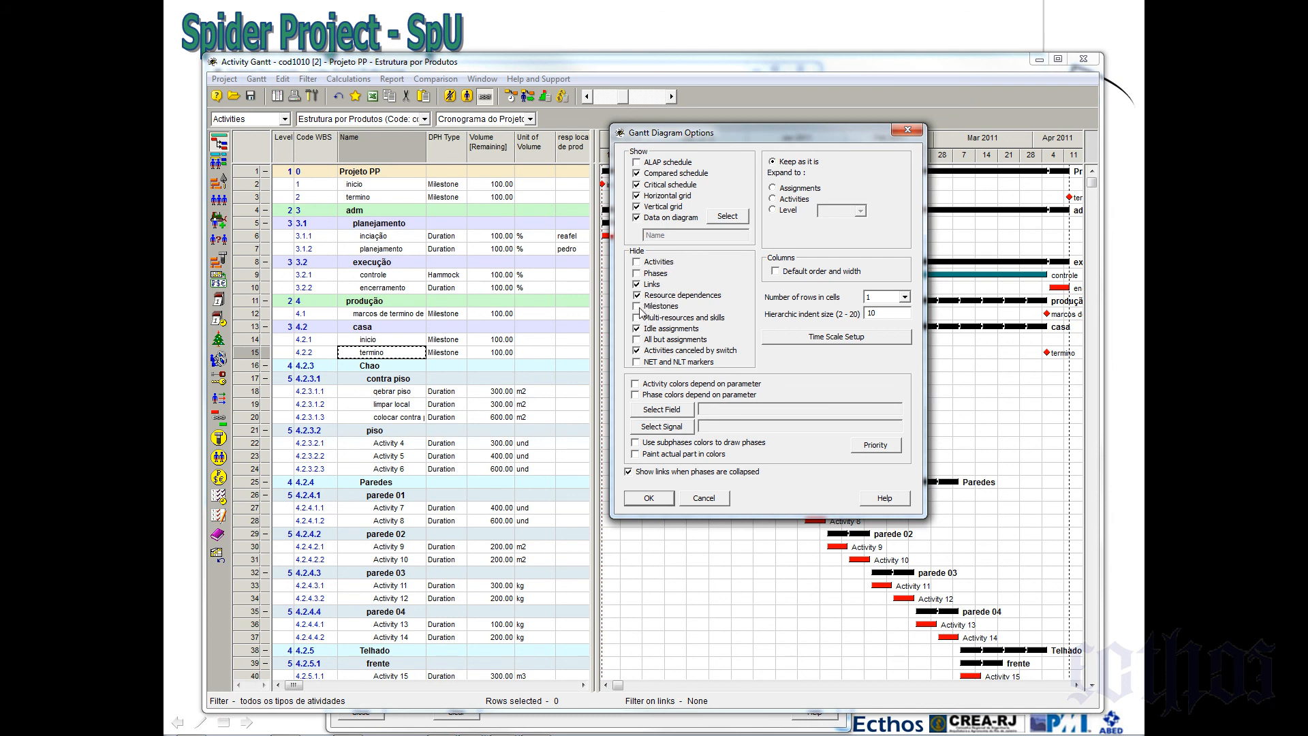
{"action": "left_click", "coordinate": [637, 285]}
{"action": "left_click", "coordinate": [637, 306]}
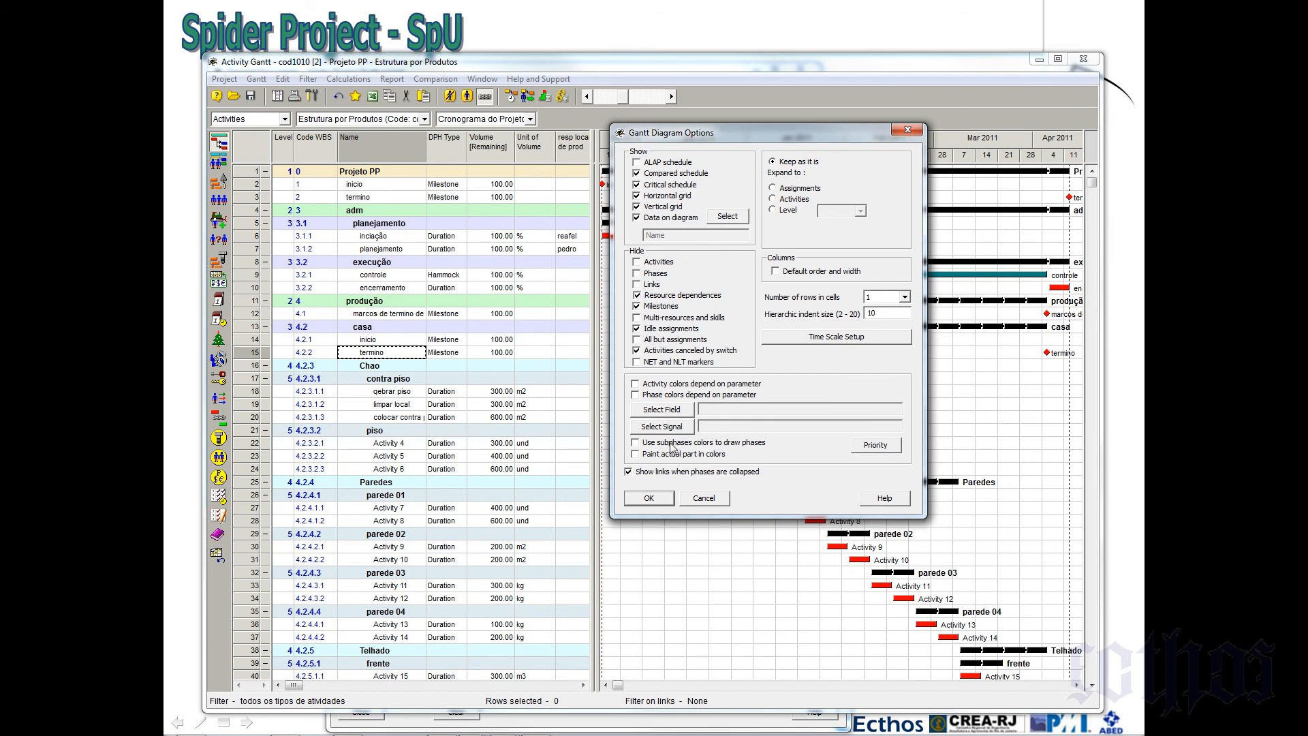
{"action": "left_click", "coordinate": [650, 498]}
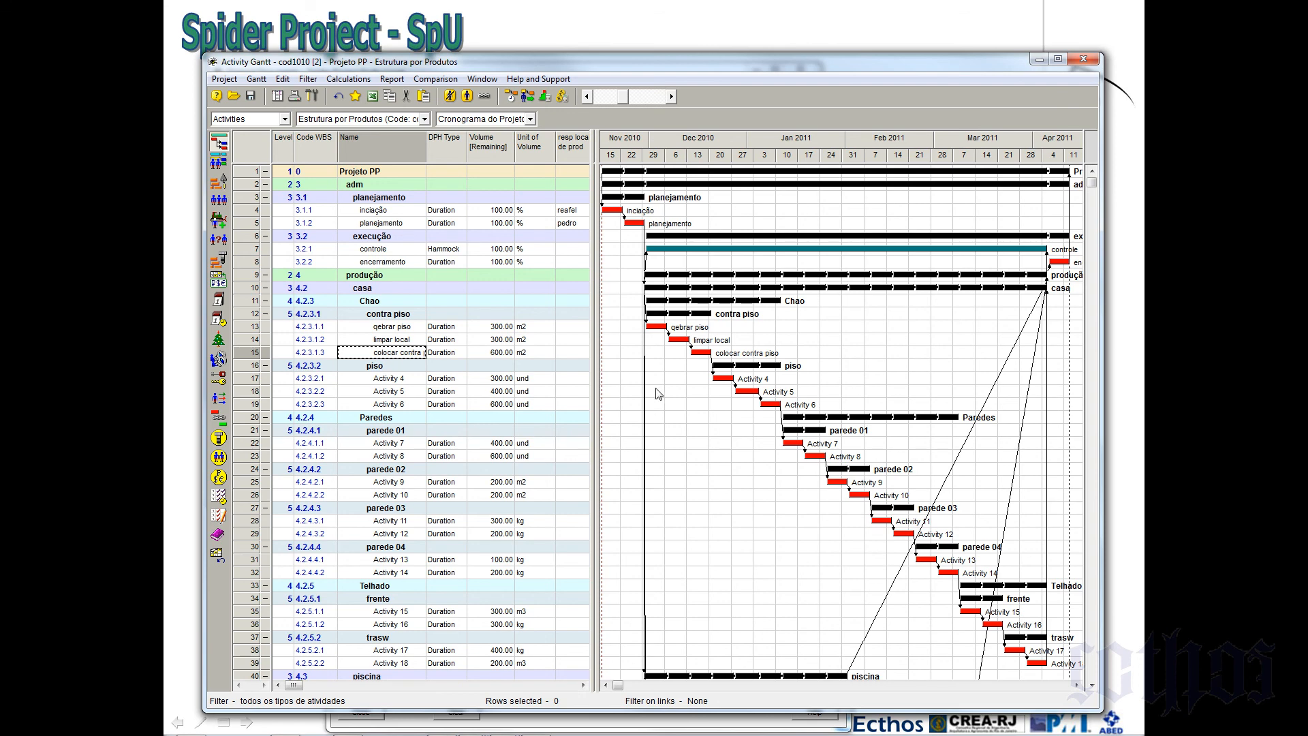
Set the Gantt diagram options to hide the activities and stop hiding milestones, leaving only phases and their links
{"action": "left_click", "coordinate": [266, 81]}
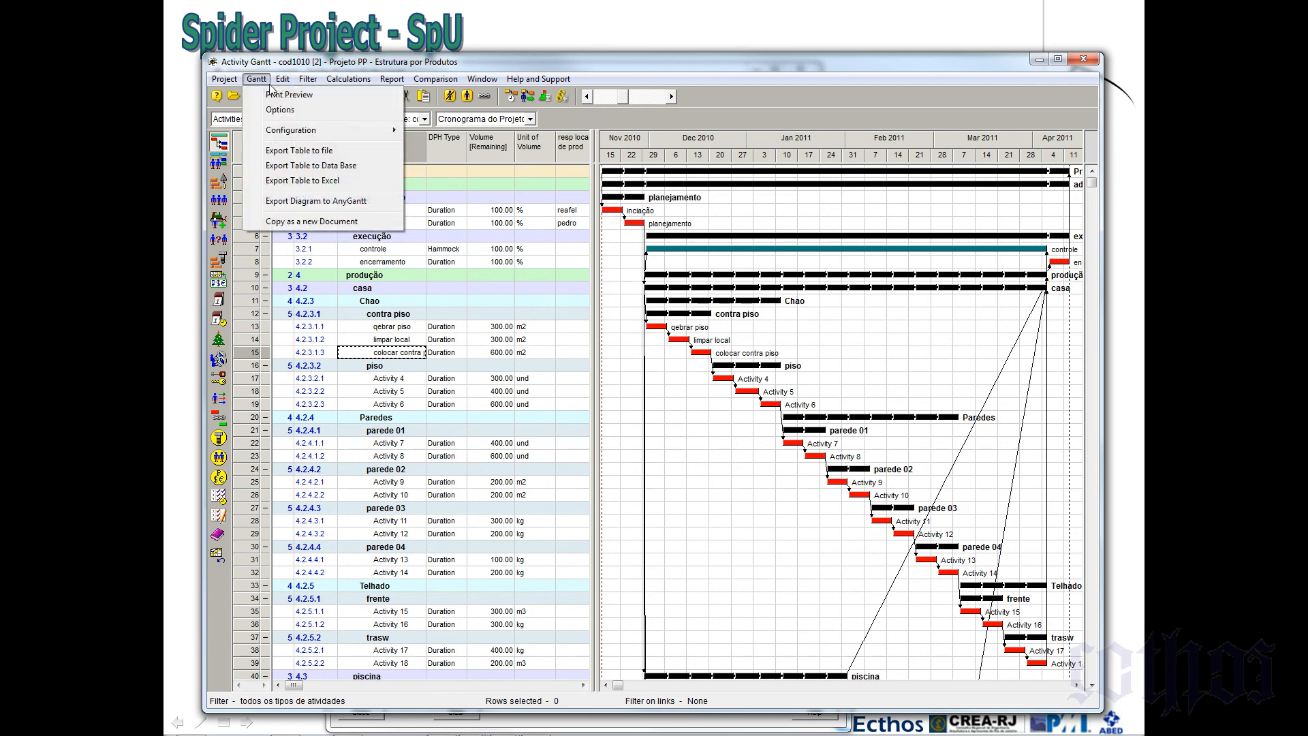
{"action": "left_click", "coordinate": [280, 110]}
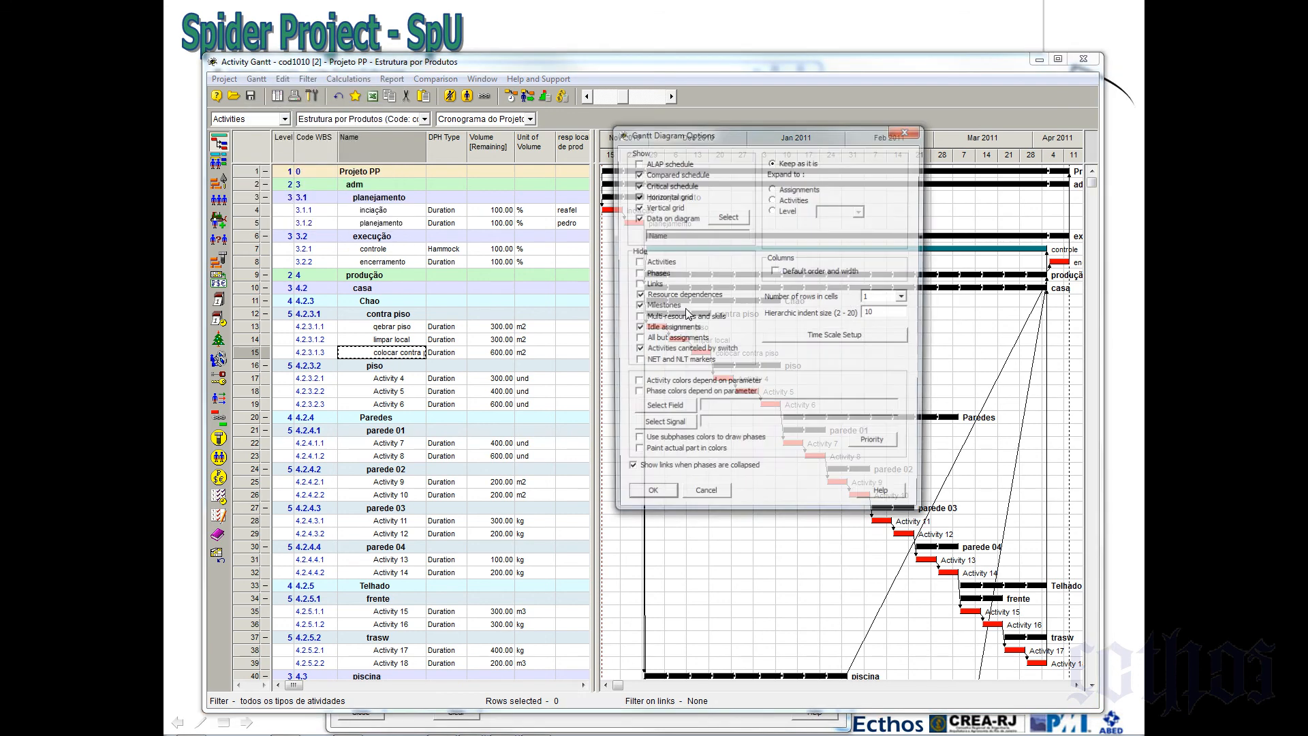
{"action": "left_click", "coordinate": [637, 263]}
{"action": "left_click", "coordinate": [637, 306]}
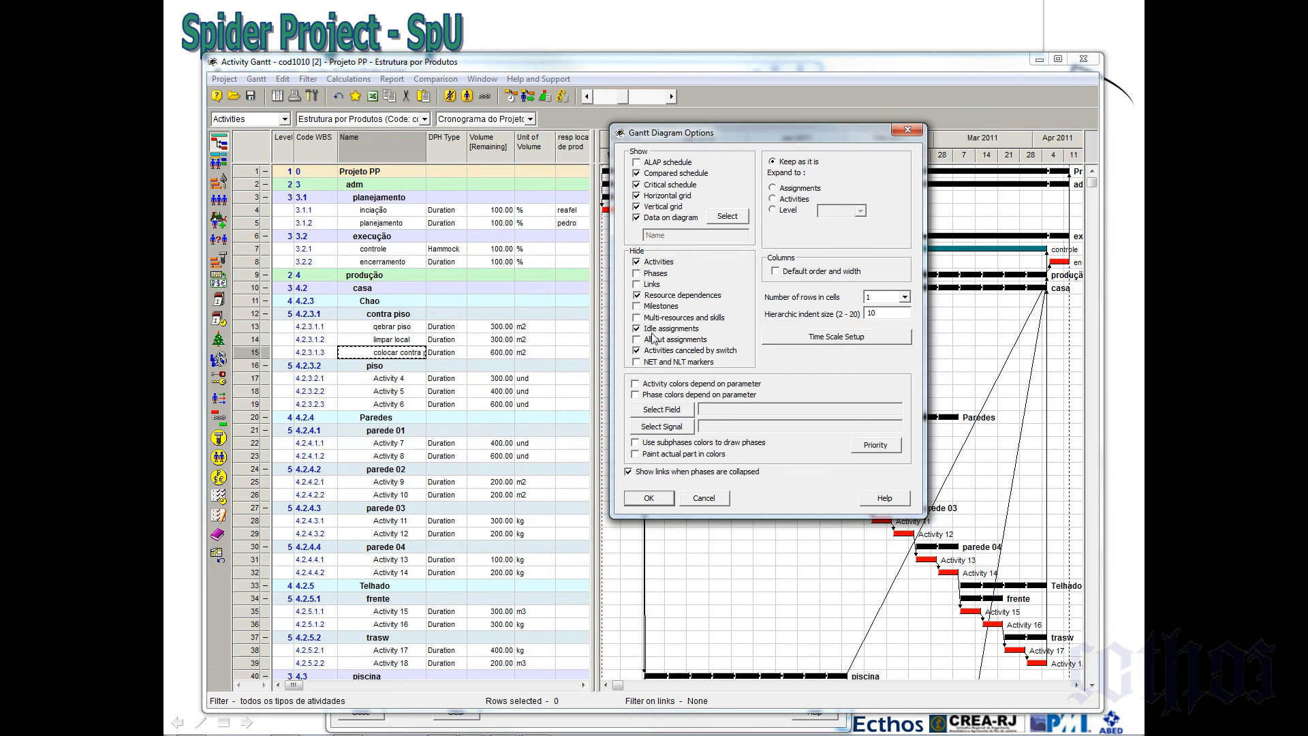
{"action": "left_click", "coordinate": [647, 498]}
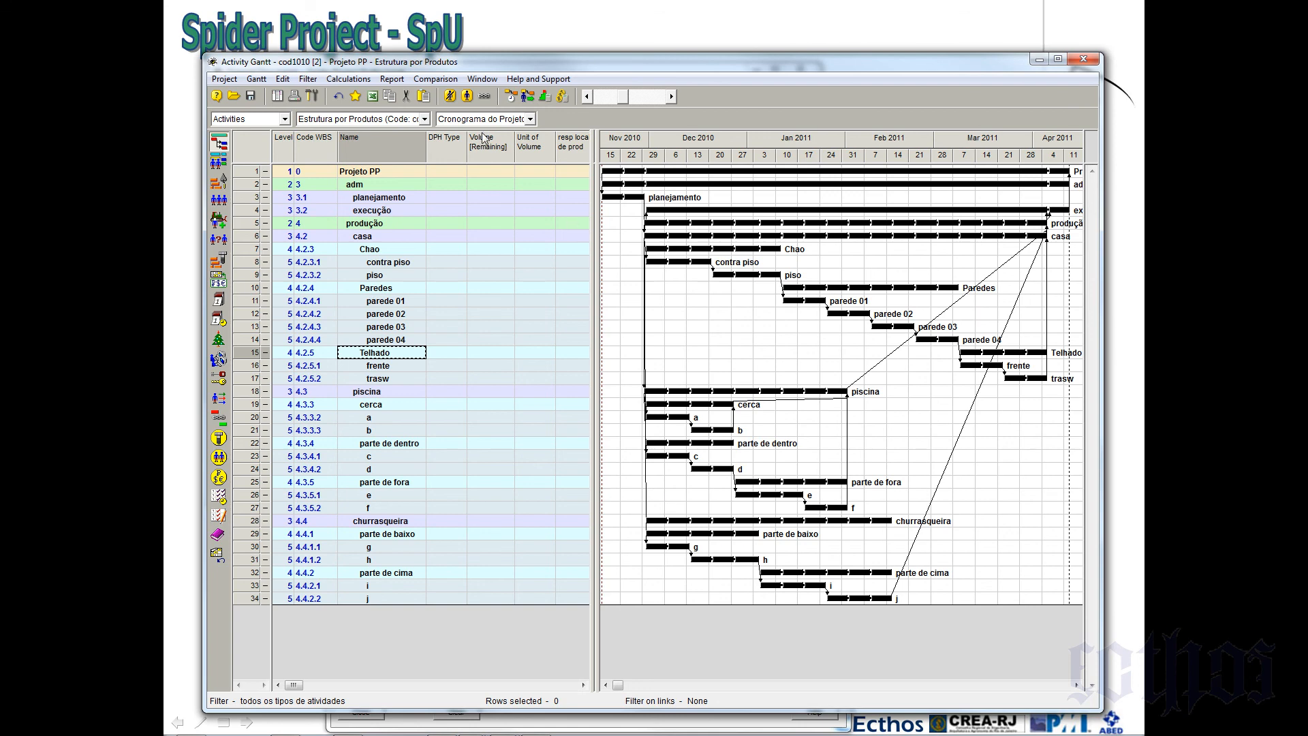
Show the activities on the Gantt diagram and turn off its horizontal and vertical grids
{"action": "left_click", "coordinate": [256, 78]}
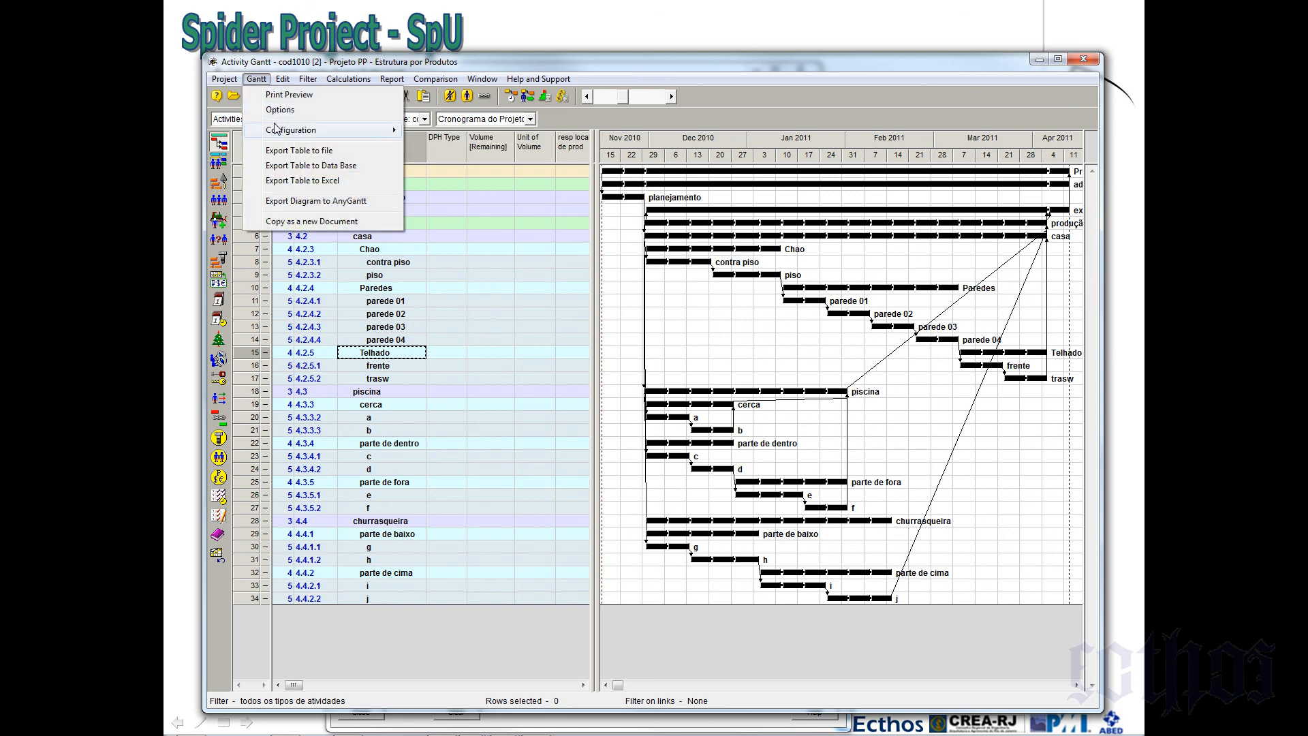
{"action": "left_click", "coordinate": [280, 109]}
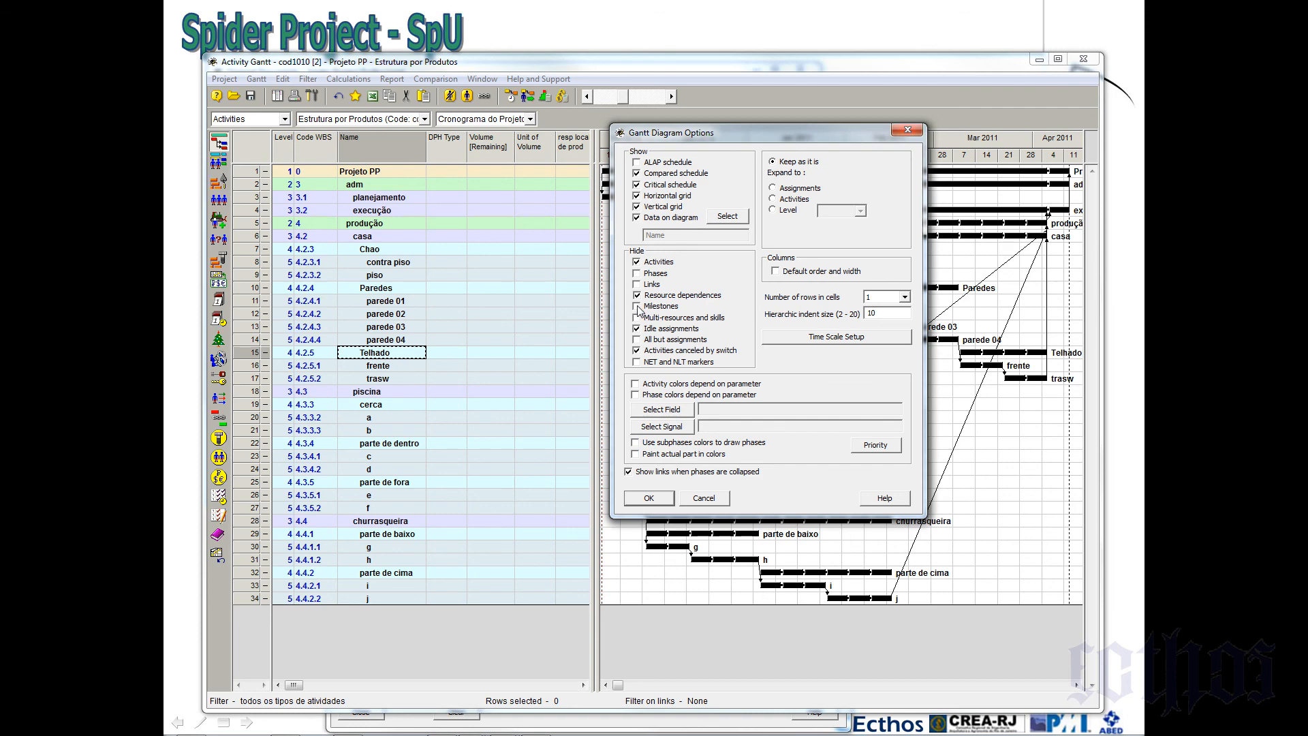
{"action": "left_click", "coordinate": [637, 262]}
{"action": "left_click_drag", "start_coordinate": [703, 140], "coordinate": [580, 126]}
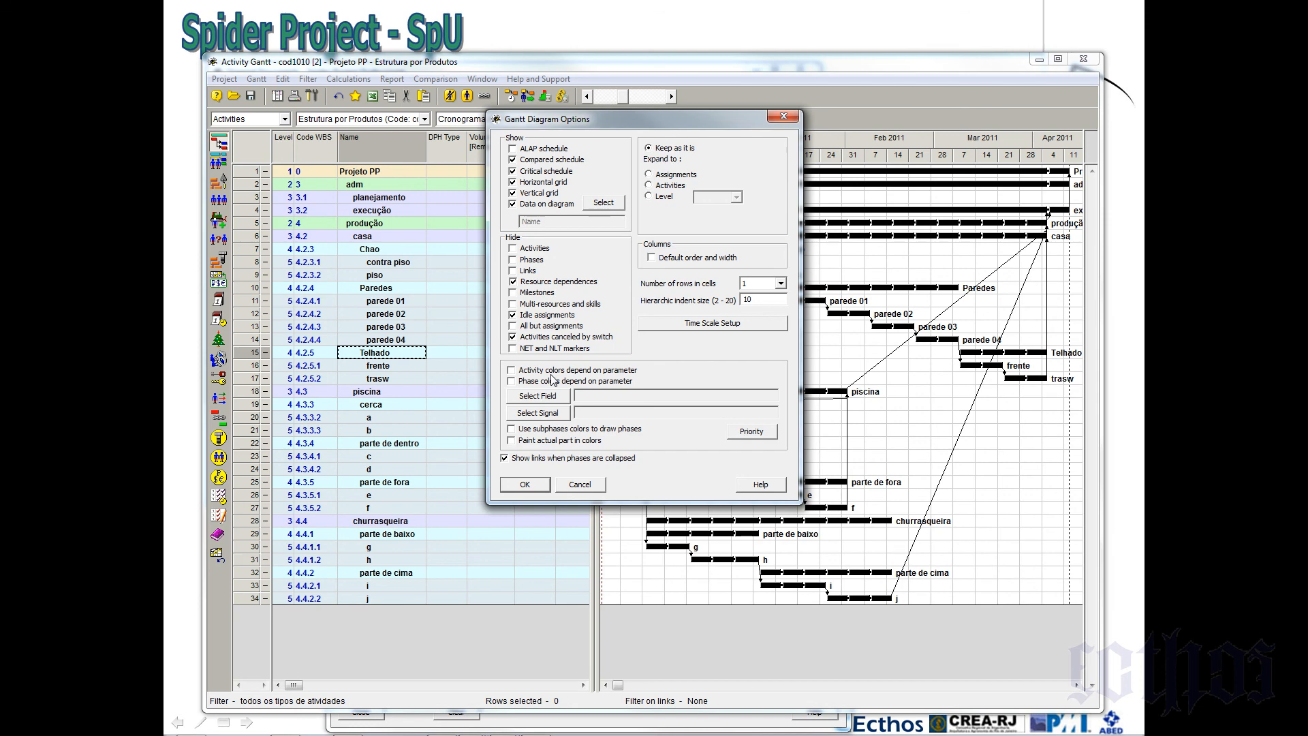
{"action": "left_click", "coordinate": [513, 182]}
{"action": "left_click", "coordinate": [513, 193]}
{"action": "left_click", "coordinate": [525, 484]}
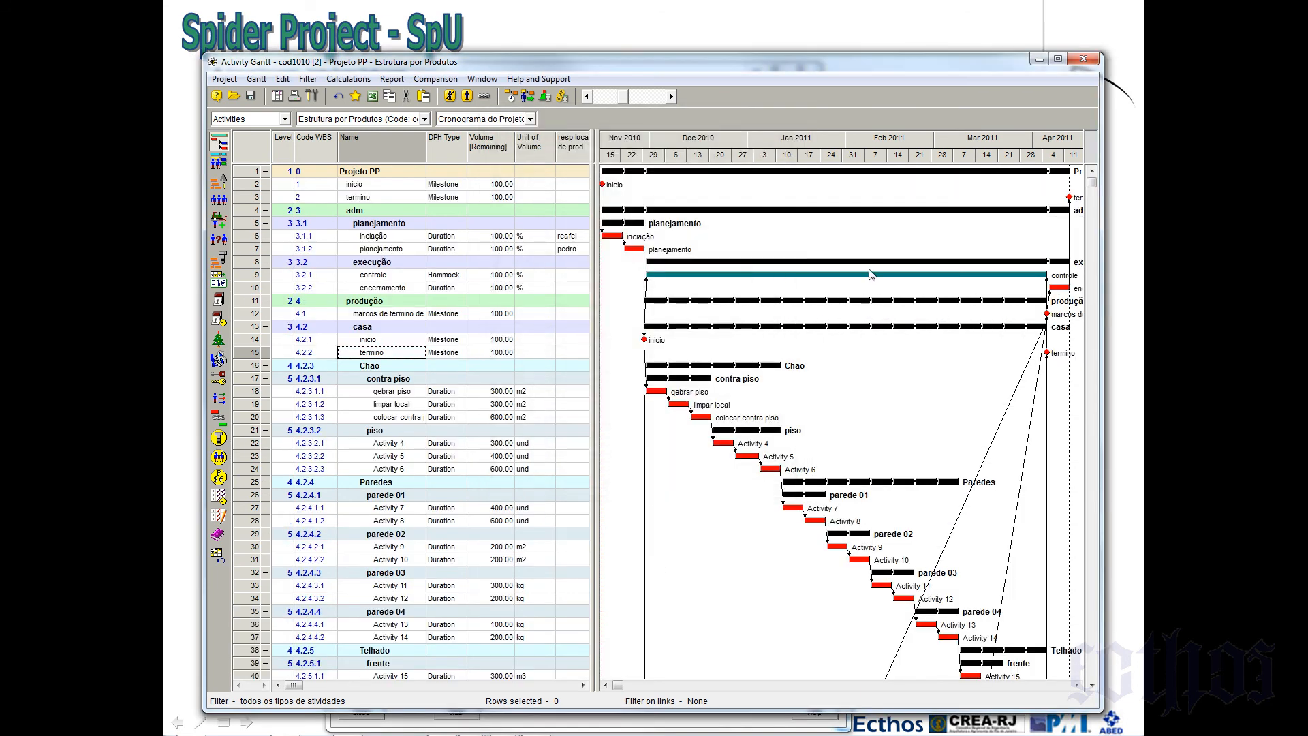
Turn on the horizontal and vertical grids and switch off the data on the diagram
{"action": "left_click", "coordinate": [256, 79]}
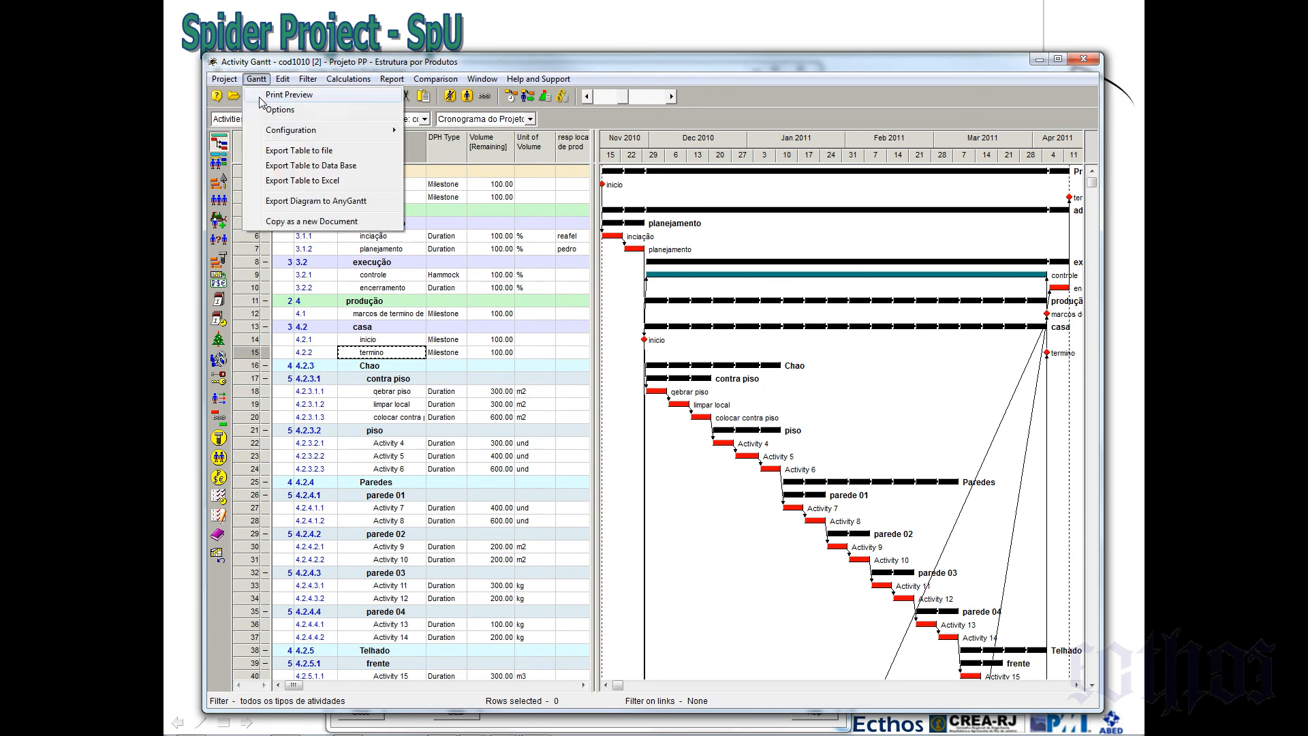
{"action": "left_click", "coordinate": [265, 108]}
{"action": "left_click", "coordinate": [513, 182]}
{"action": "left_click", "coordinate": [513, 193]}
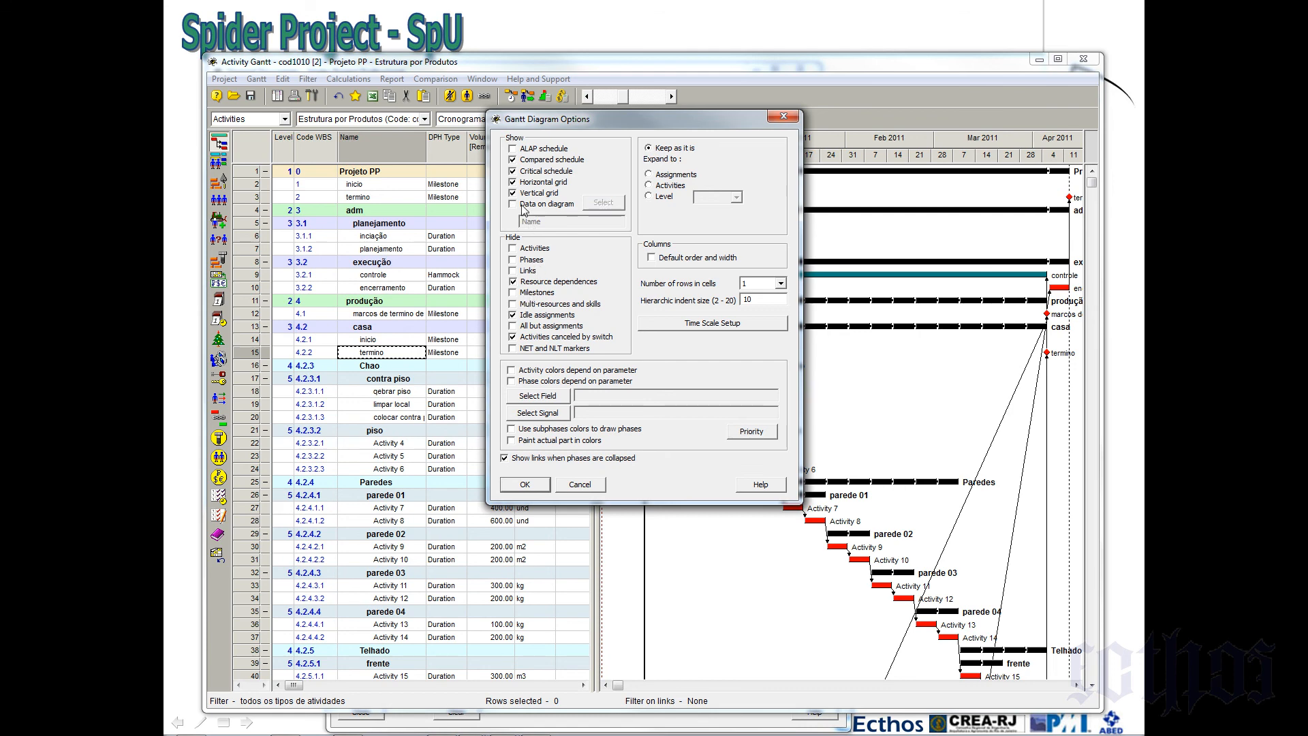
{"action": "left_click", "coordinate": [528, 482]}
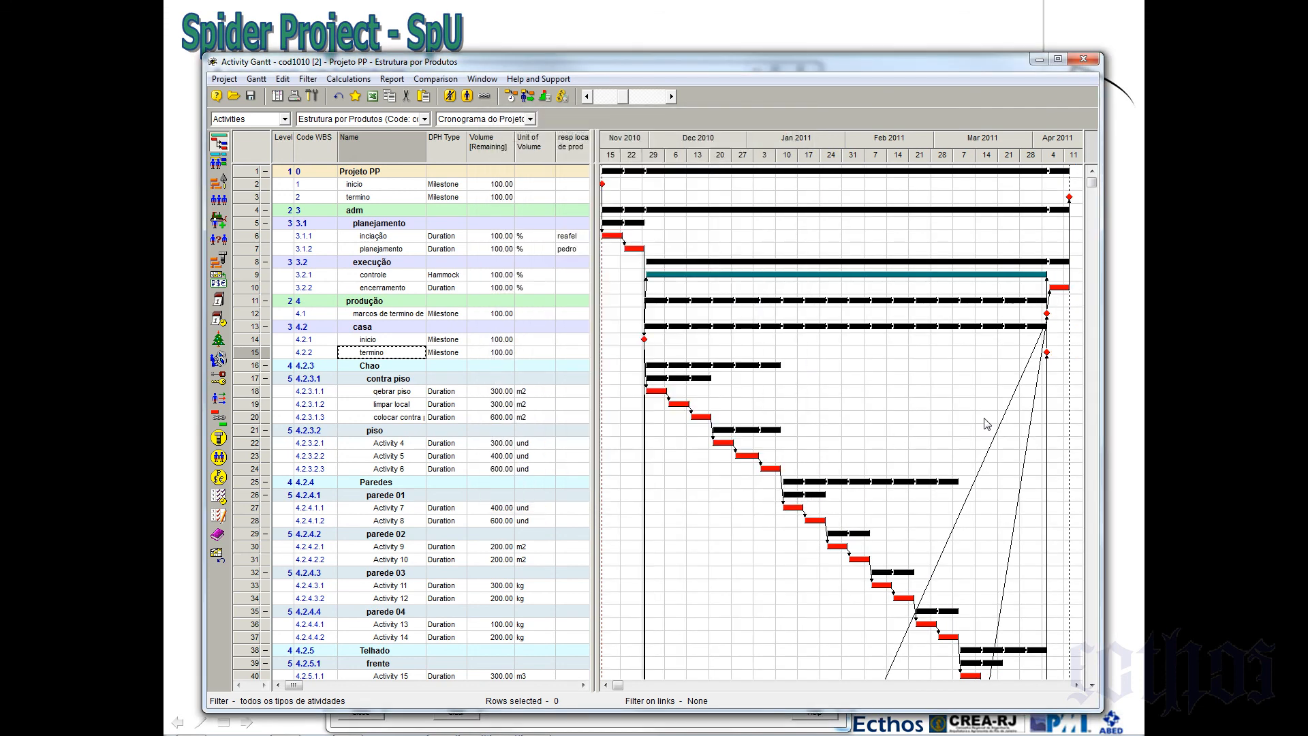
Switch on the data on the diagram, browsing the available fields but keeping Name as the displayed field
{"action": "left_click", "coordinate": [256, 78]}
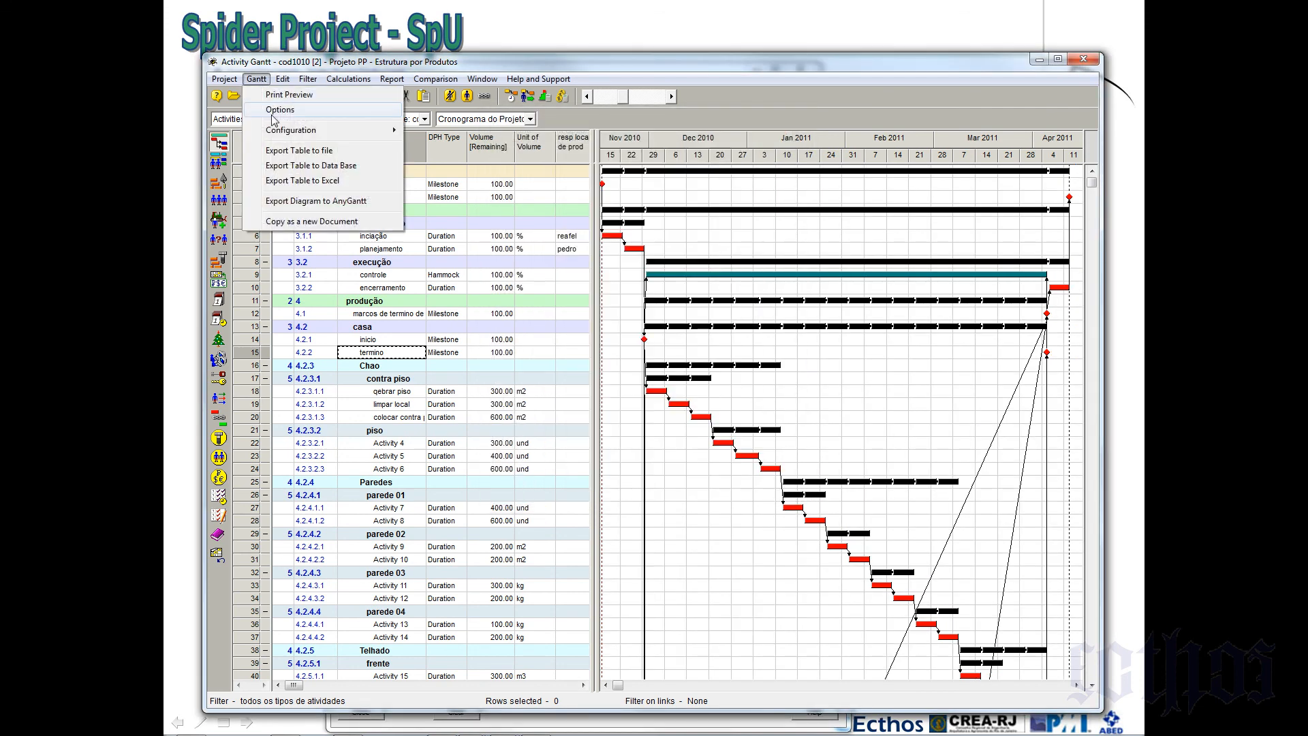
{"action": "left_click", "coordinate": [280, 109]}
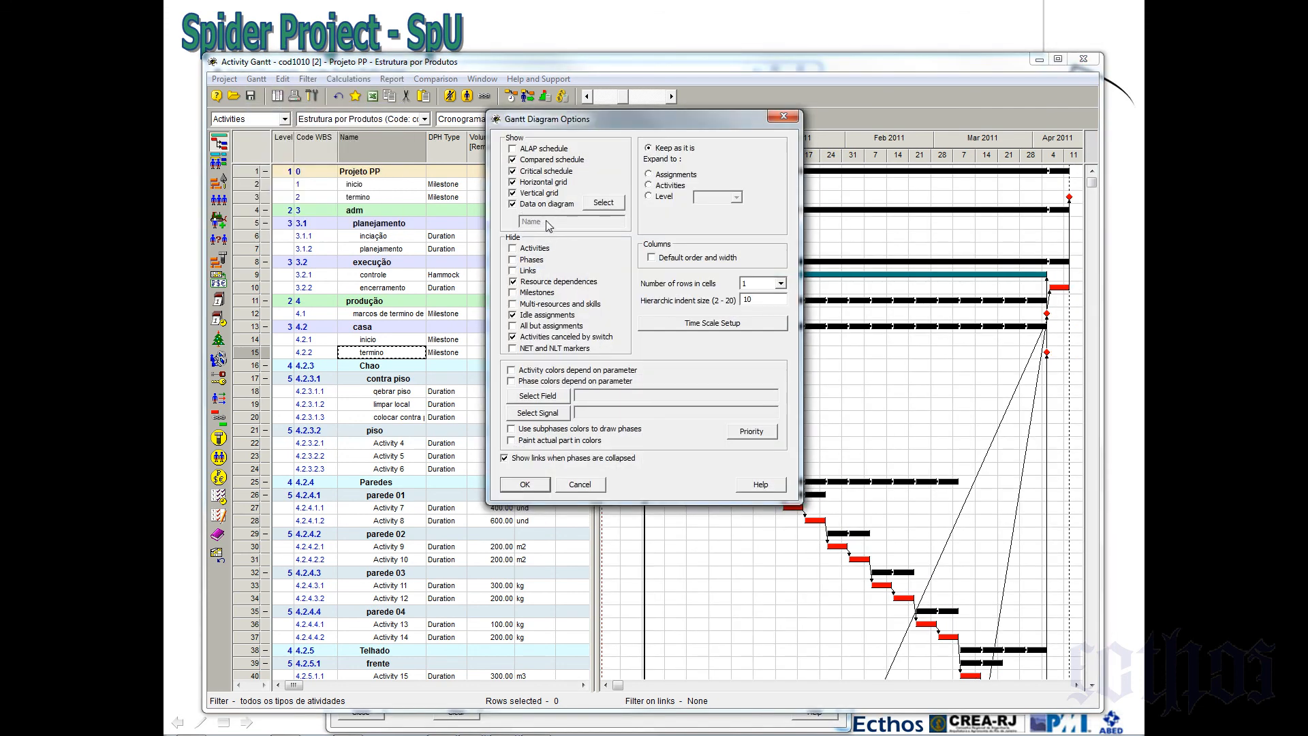
{"action": "left_click", "coordinate": [606, 205]}
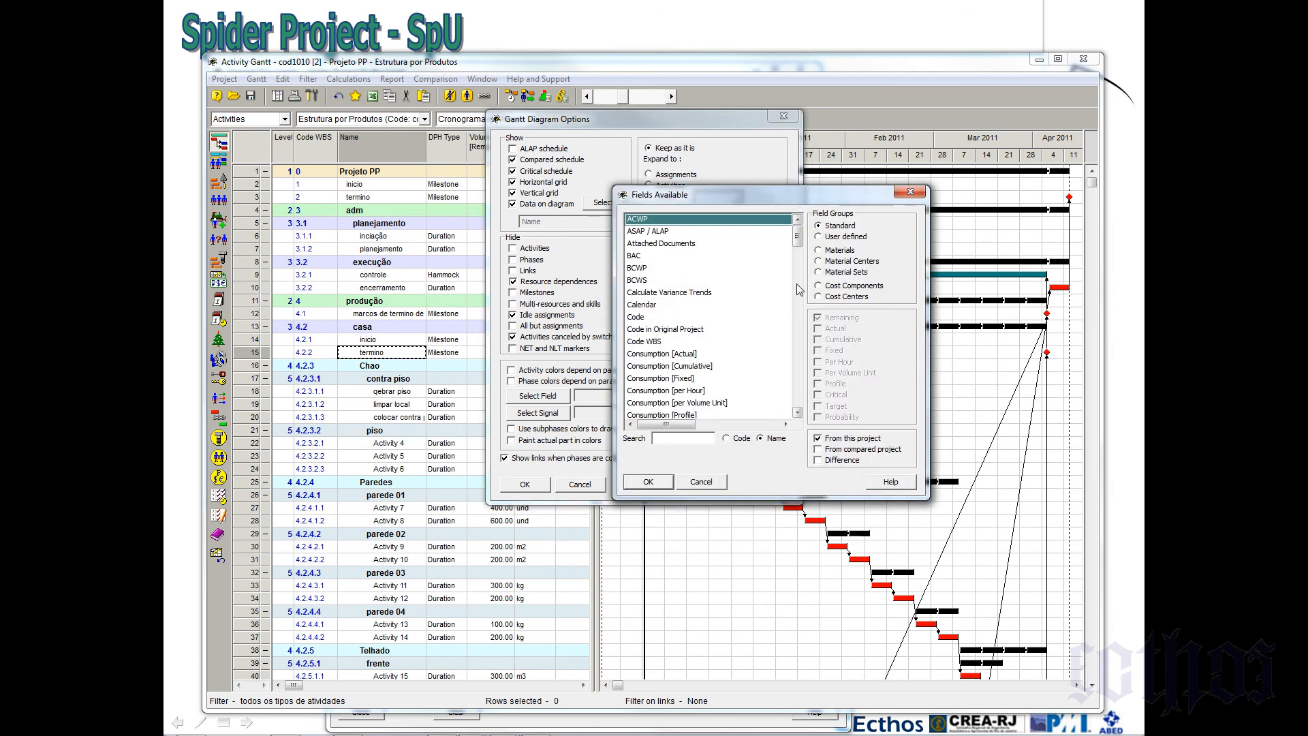
{"action": "scroll", "coordinate": [801, 288], "scroll_direction": "down", "scroll_amount": 2}
{"action": "left_click_drag", "start_coordinate": [798, 264], "coordinate": [797, 240]}
{"action": "left_click", "coordinate": [705, 481]}
{"action": "left_click", "coordinate": [542, 485]}
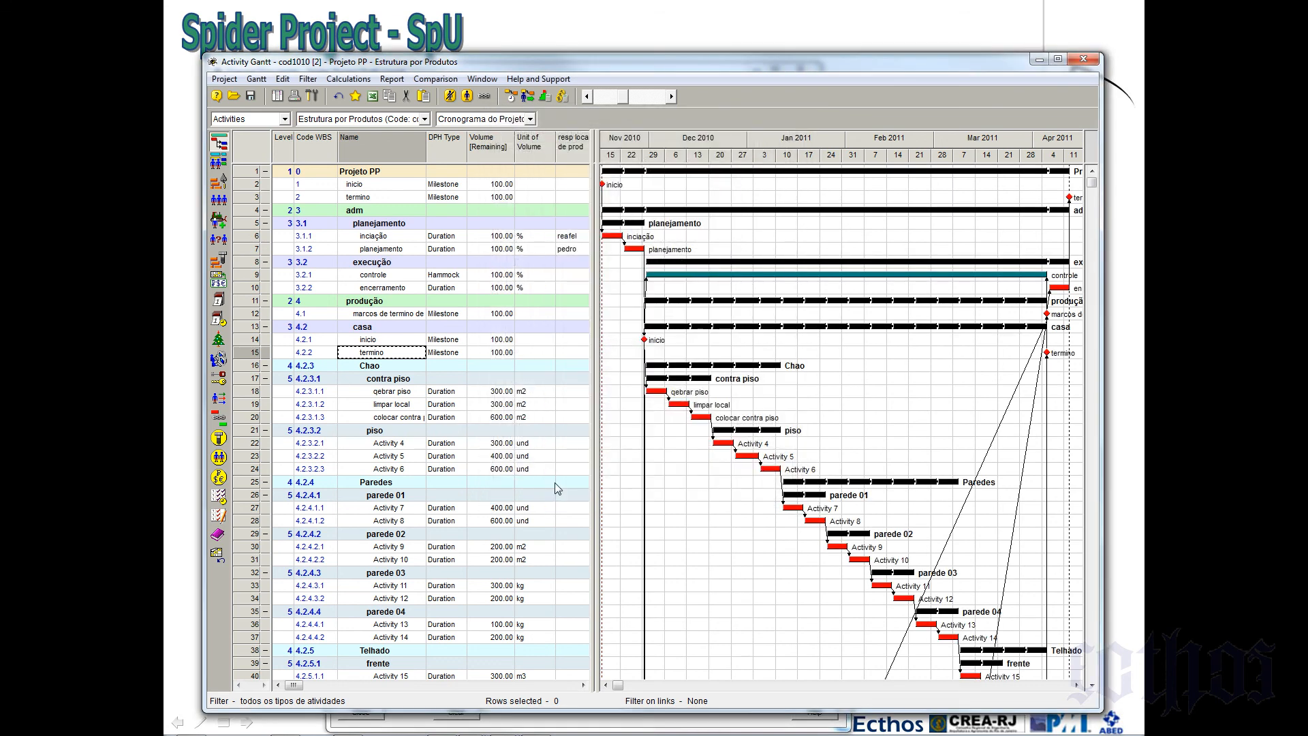
Save the Gantt configuration in the project as the current one
{"action": "left_click", "coordinate": [257, 79]}
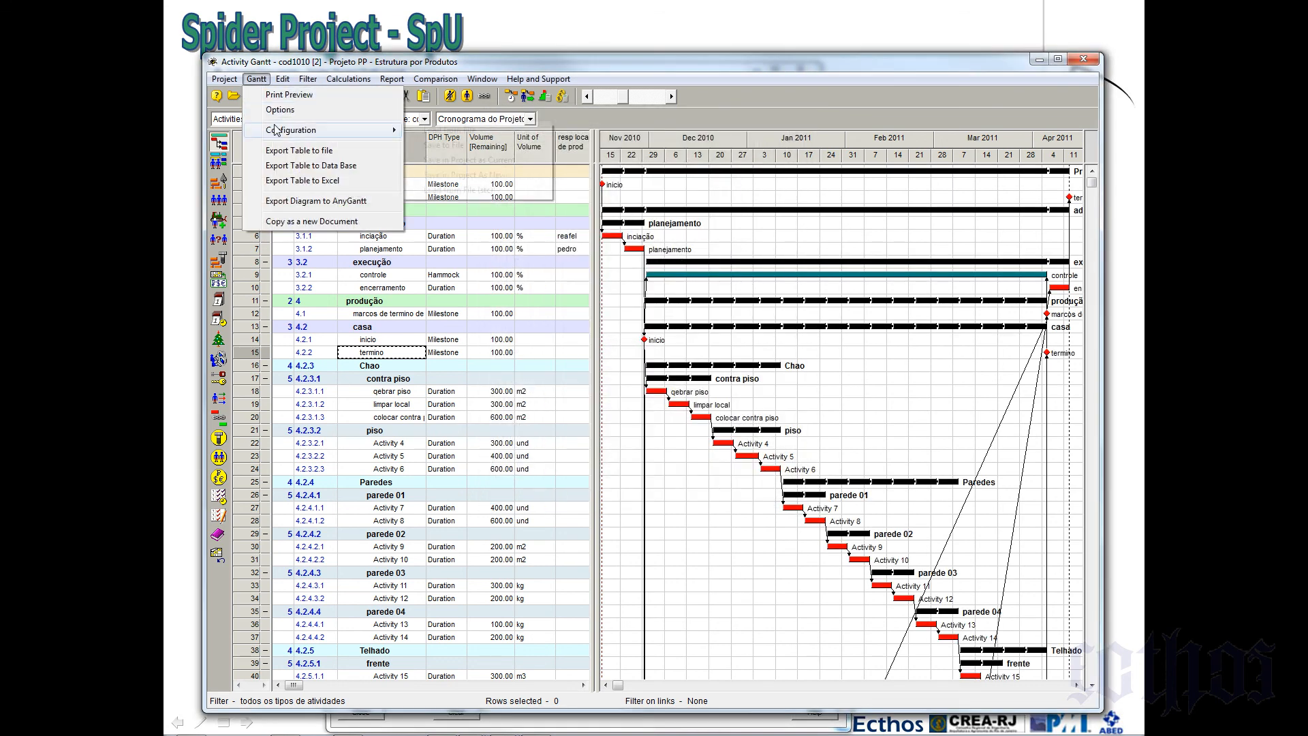
{"action": "mouse_move", "coordinate": [274, 129]}
{"action": "left_click", "coordinate": [457, 160]}
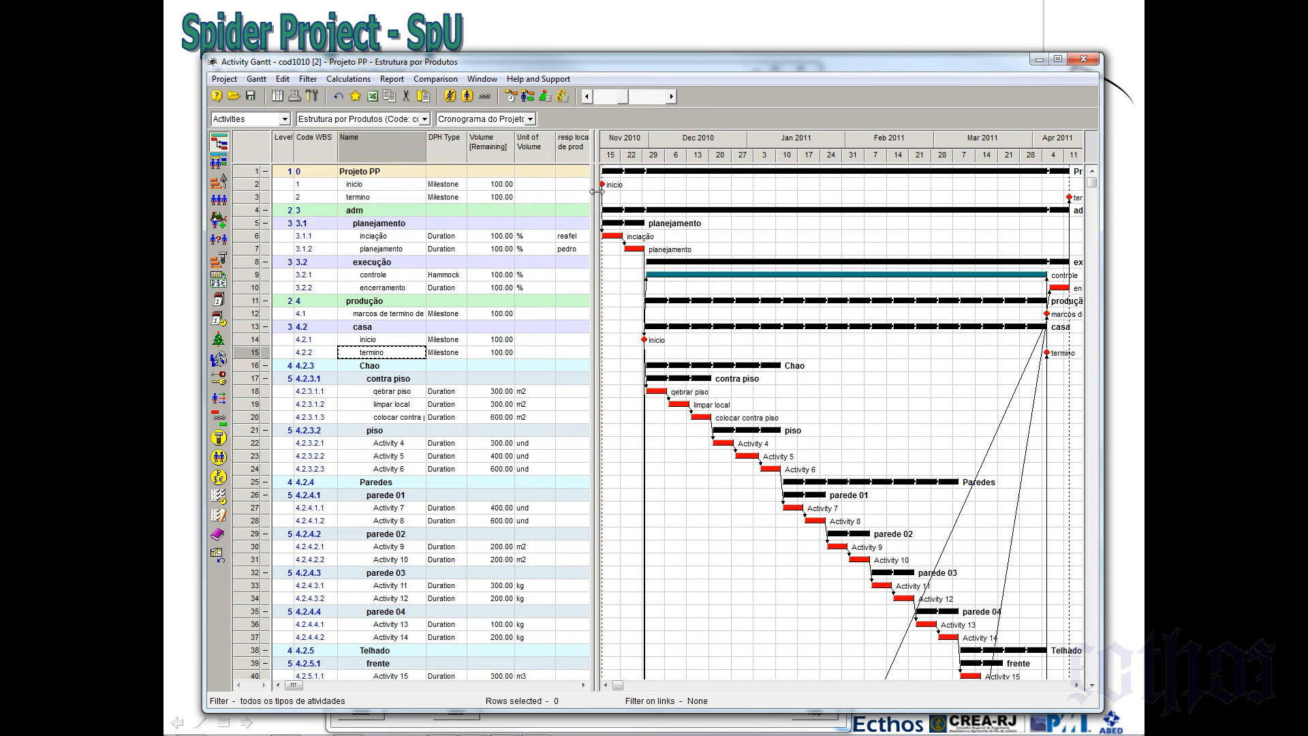
Widen the Gantt's table area and go through the columns from DPH Type to resp local de prod
{"action": "left_click_drag", "start_coordinate": [597, 193], "coordinate": [845, 191]}
{"action": "left_click_drag", "start_coordinate": [591, 209], "coordinate": [842, 208]}
{"action": "left_click", "coordinate": [452, 142]}
{"action": "left_click", "coordinate": [496, 146]}
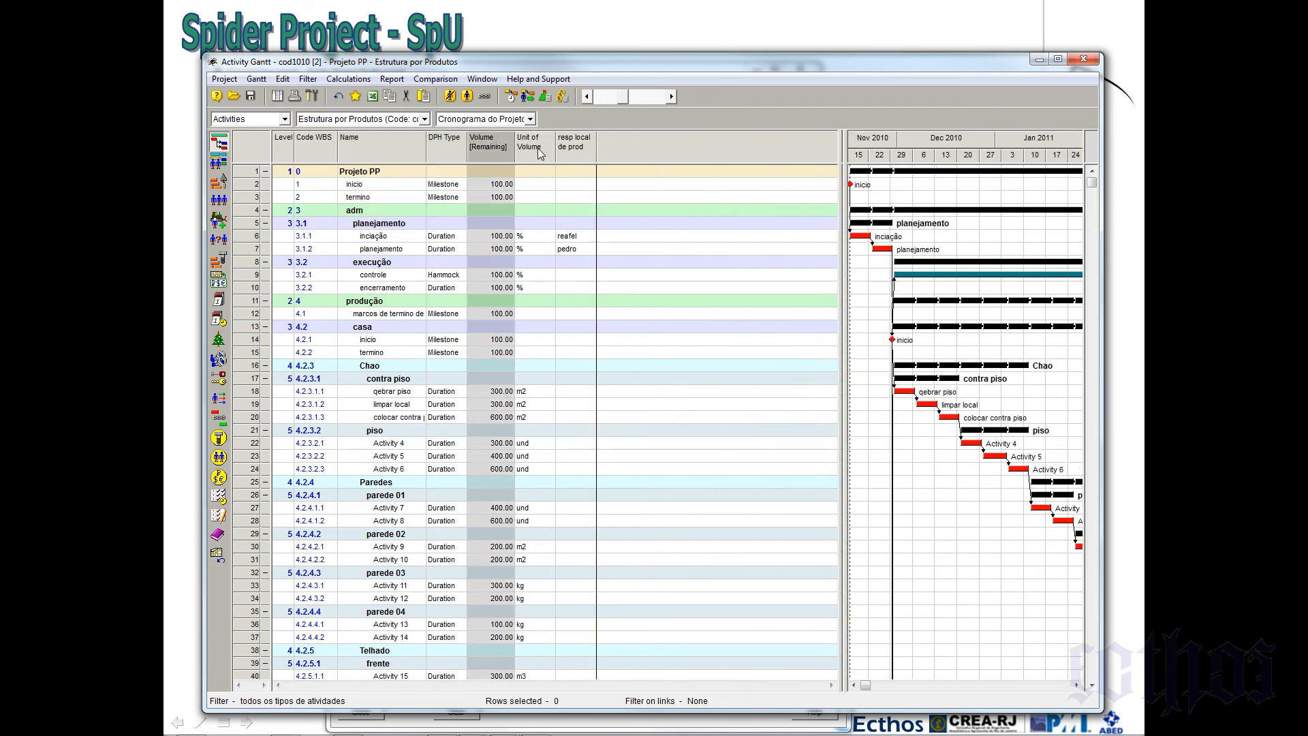
{"action": "left_click", "coordinate": [539, 148]}
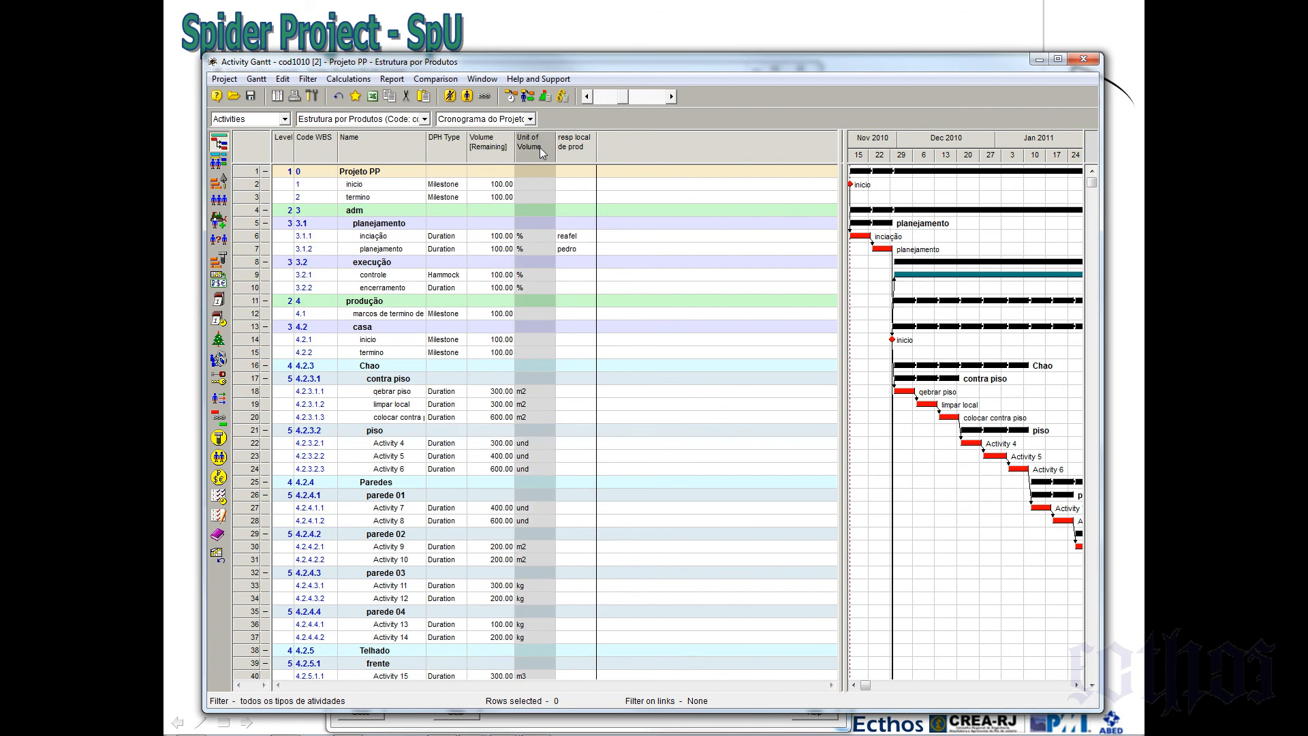
{"action": "left_click", "coordinate": [449, 240]}
{"action": "left_click", "coordinate": [520, 153]}
{"action": "left_click", "coordinate": [574, 141]}
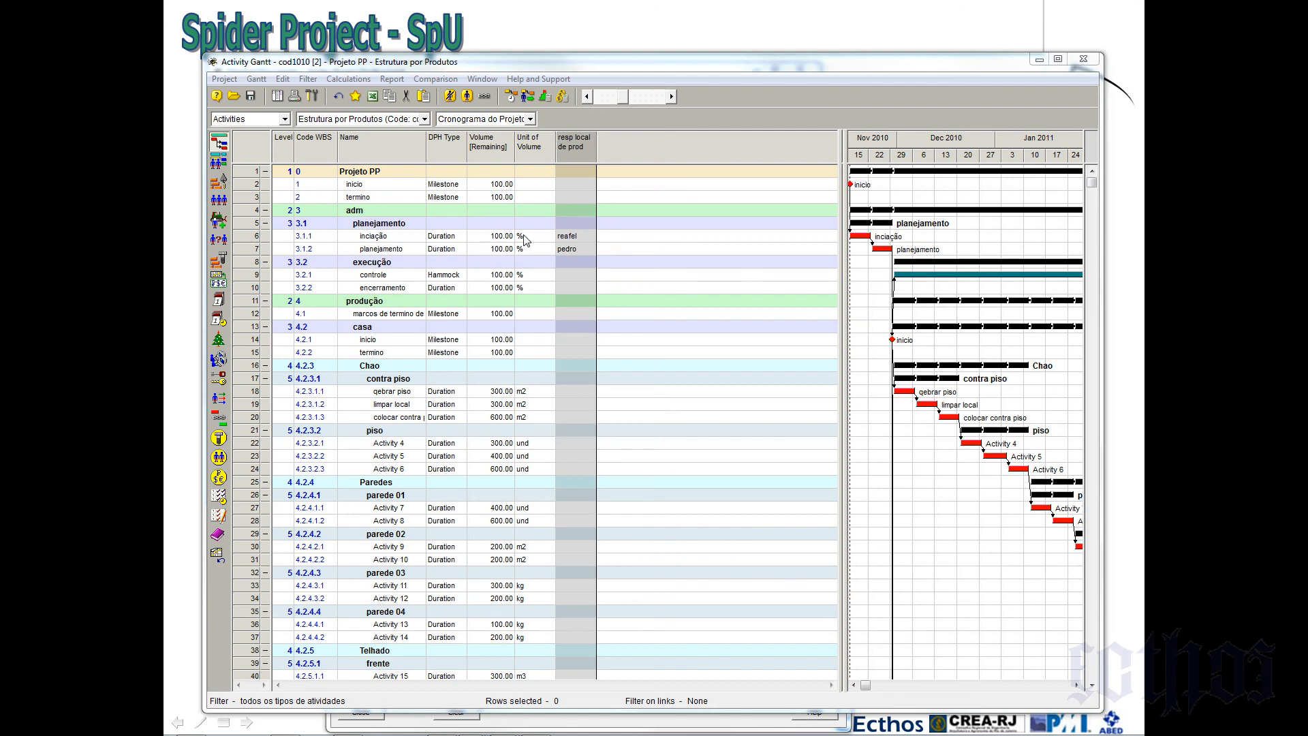
Save the Gantt configuration in the project as a new one with its own name and the code cod03030
{"action": "left_click", "coordinate": [257, 79]}
{"action": "mouse_move", "coordinate": [334, 129]}
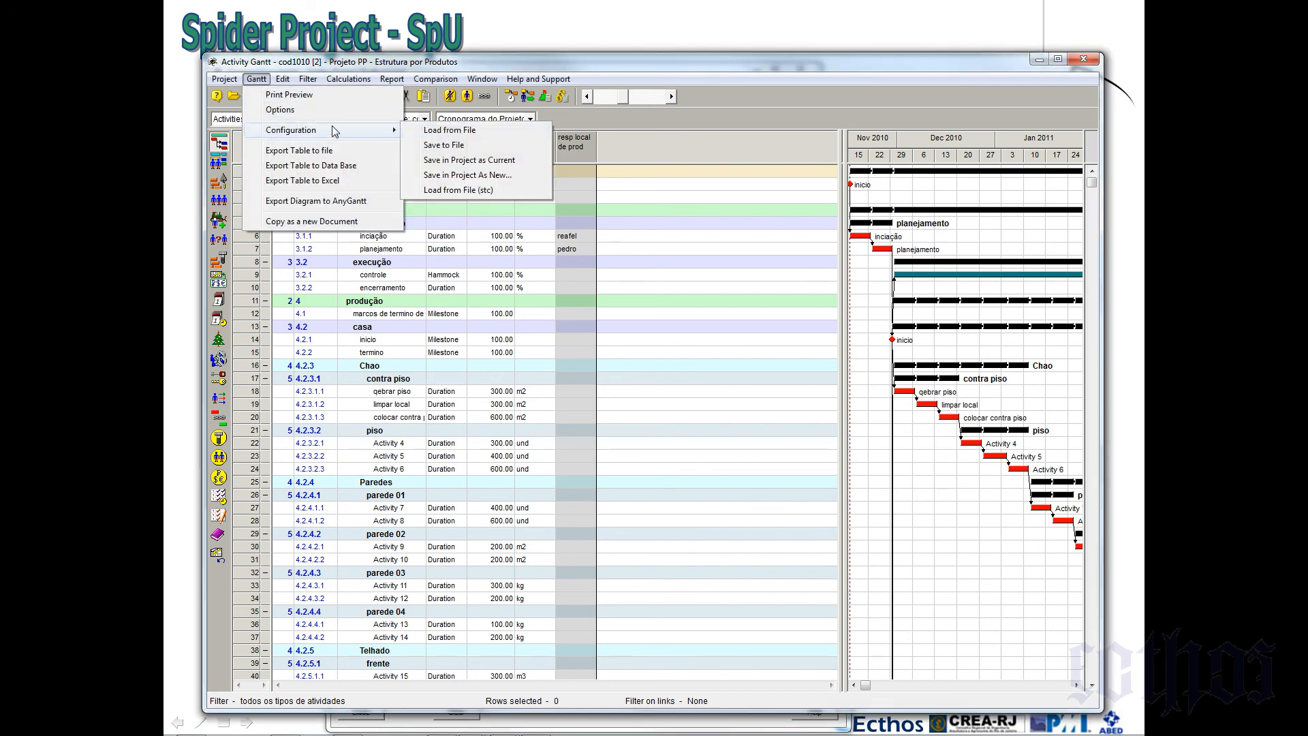
{"action": "left_click", "coordinate": [468, 175]}
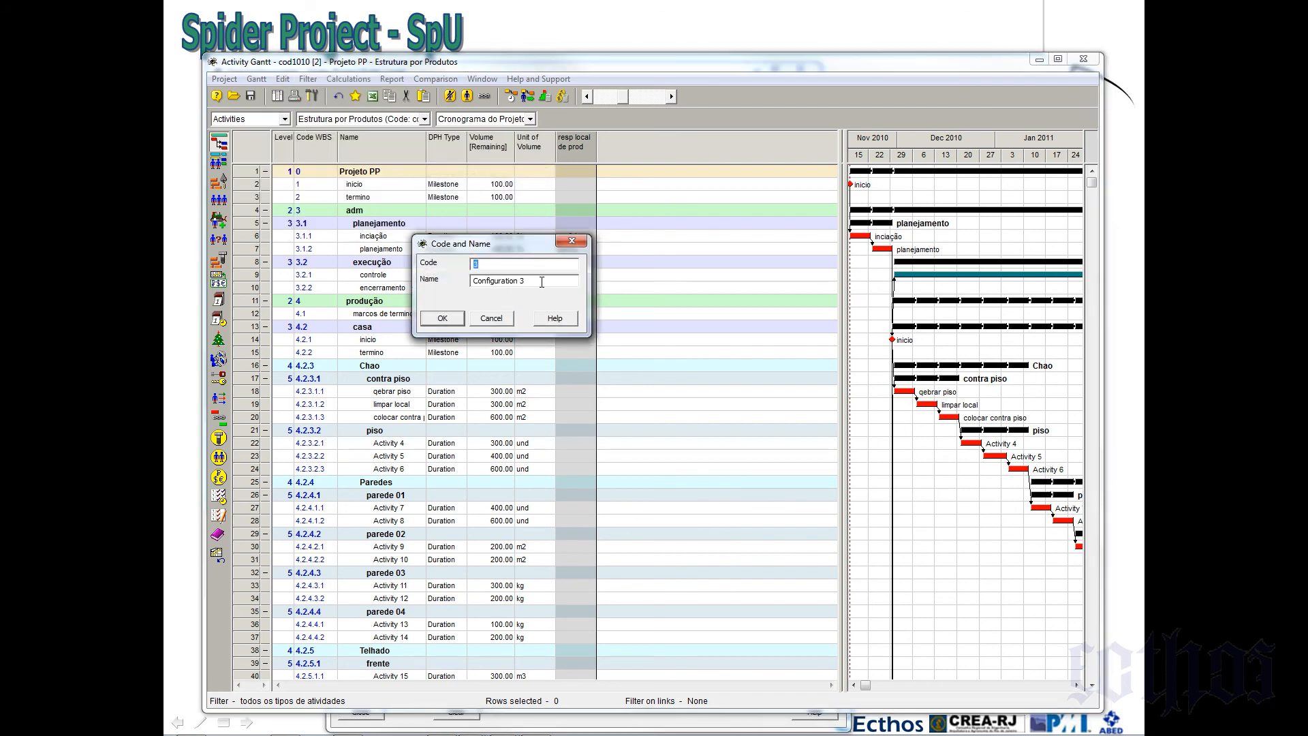
{"action": "left_click_drag", "start_coordinate": [542, 282], "coordinate": [450, 277]}
{"action": "type", "text": "Cr"}
{"action": "type", "text": "rte"}
{"action": "type", "text": "rte 2"}
{"action": "left_click_drag", "start_coordinate": [490, 269], "coordinate": [465, 267]}
{"action": "type", "text": "cod03030"}
{"action": "left_click", "coordinate": [436, 322]}
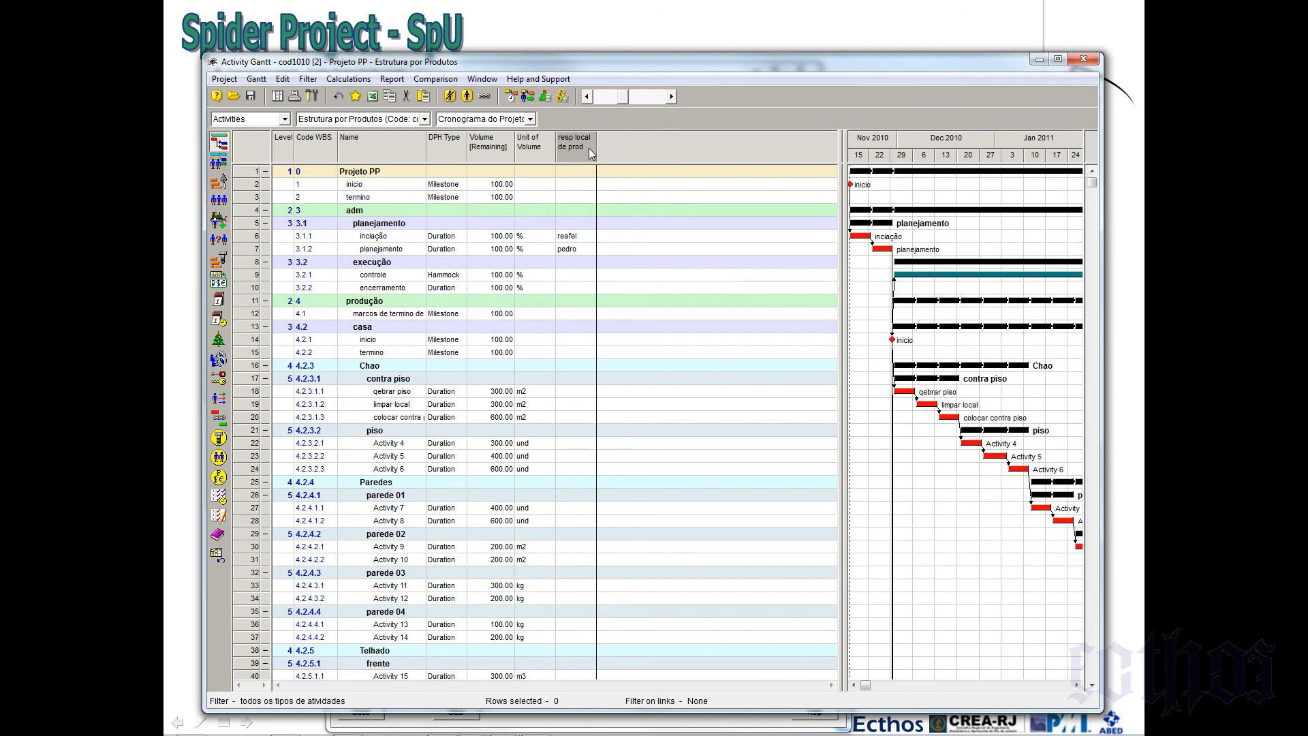
Bring up the fields available for new table columns and select Duration, Hours [Remaining] and Duration, Days [Remaining]
{"action": "right_click", "coordinate": [440, 145]}
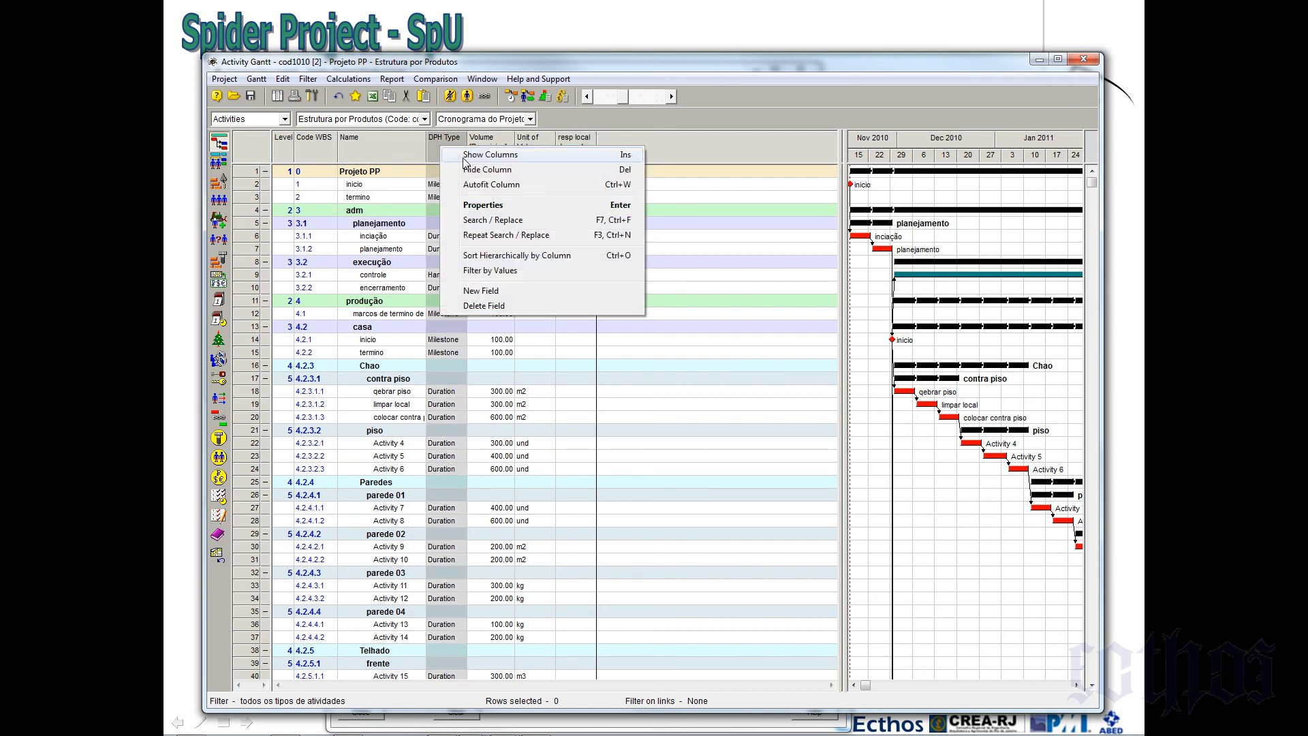
{"action": "left_click", "coordinate": [464, 157]}
{"action": "scroll", "coordinate": [792, 353], "scroll_direction": "down", "scroll_amount": 5}
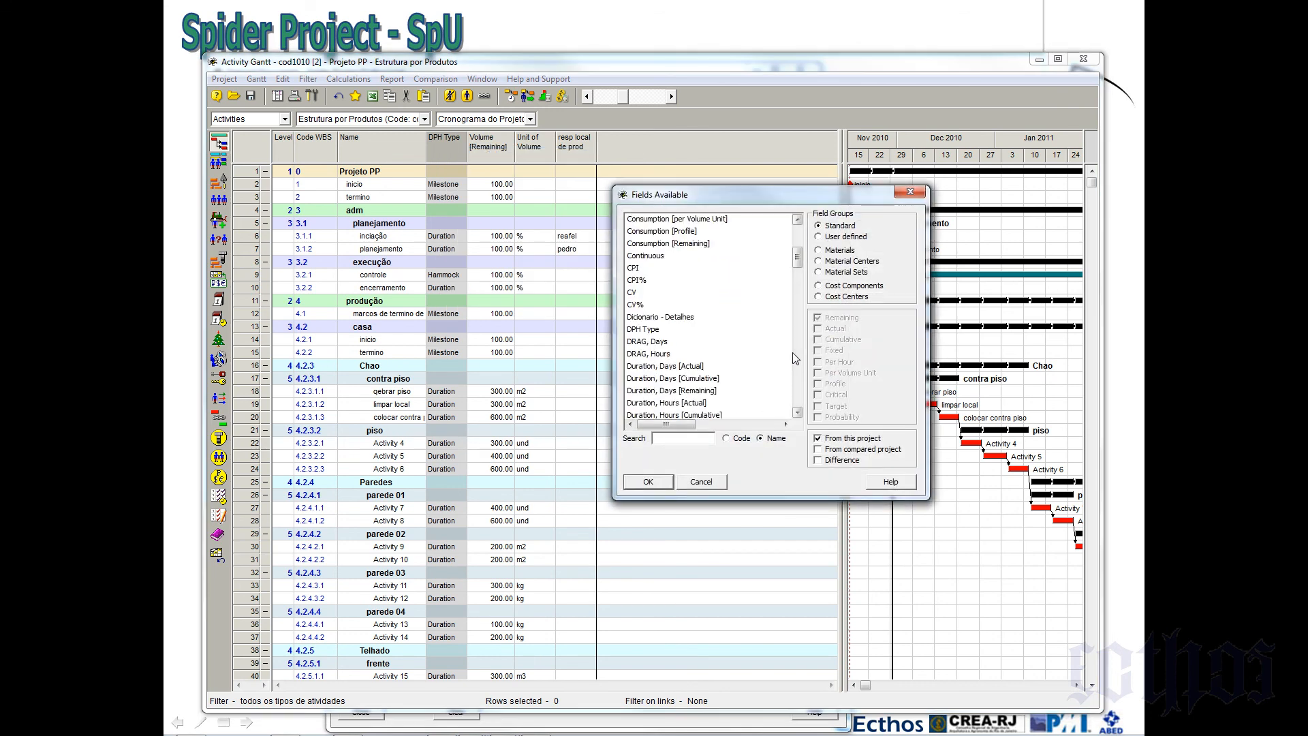
{"action": "left_click", "coordinate": [797, 412]}
{"action": "left_click", "coordinate": [797, 413]}
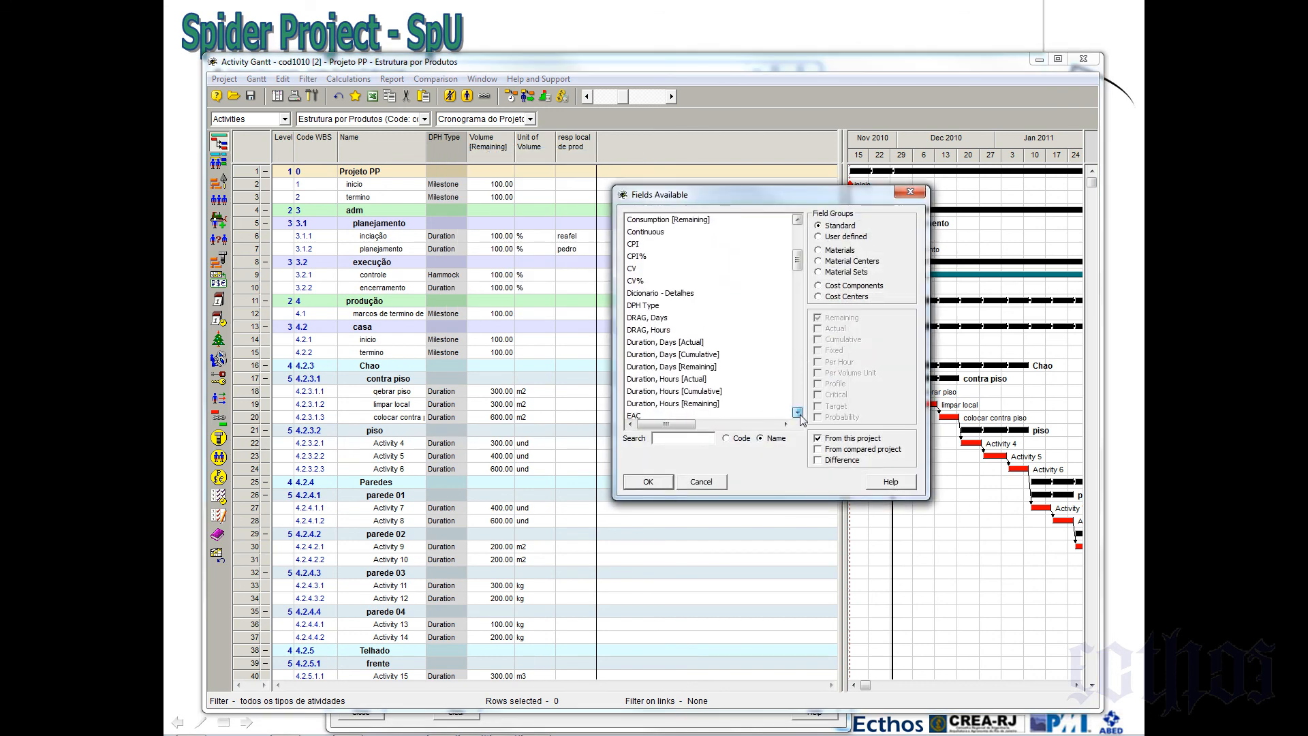
{"action": "left_click", "coordinate": [797, 413]}
{"action": "left_click", "coordinate": [797, 412]}
{"action": "left_click", "coordinate": [664, 366]}
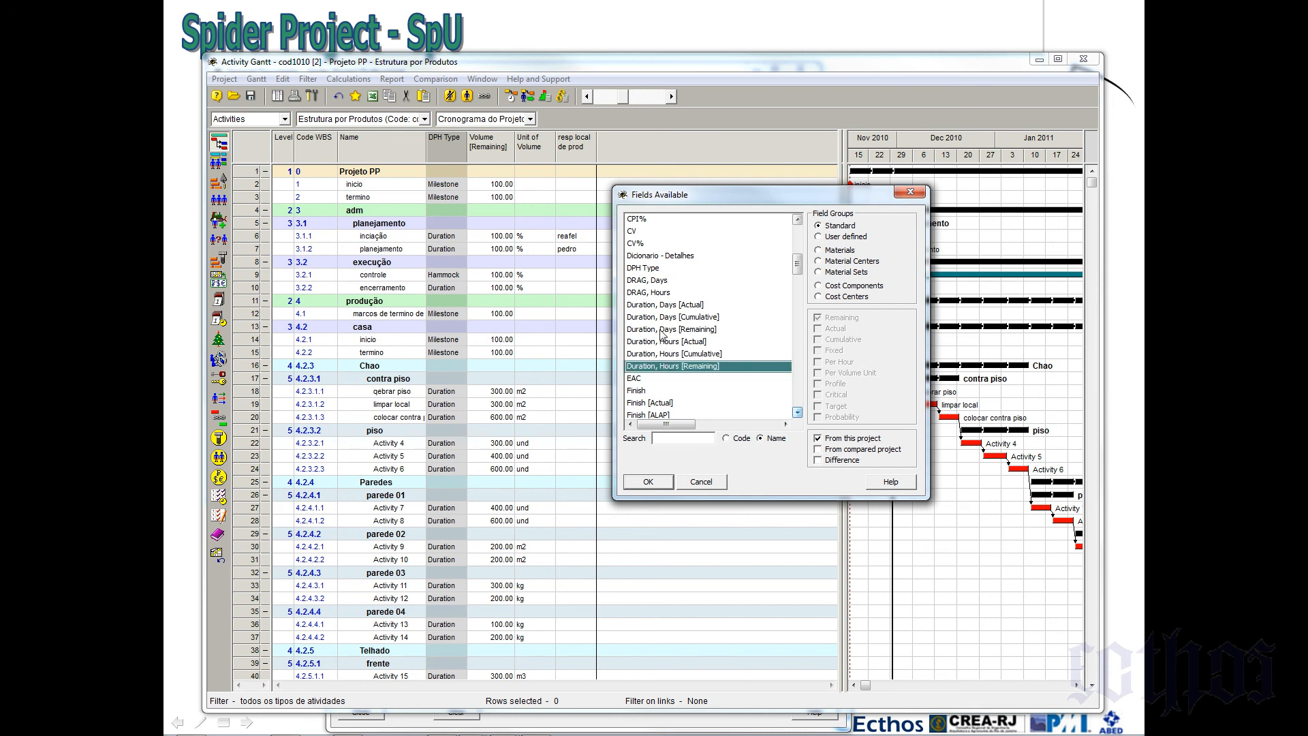
{"action": "left_click", "coordinate": [660, 331], "text": "ctrl"}
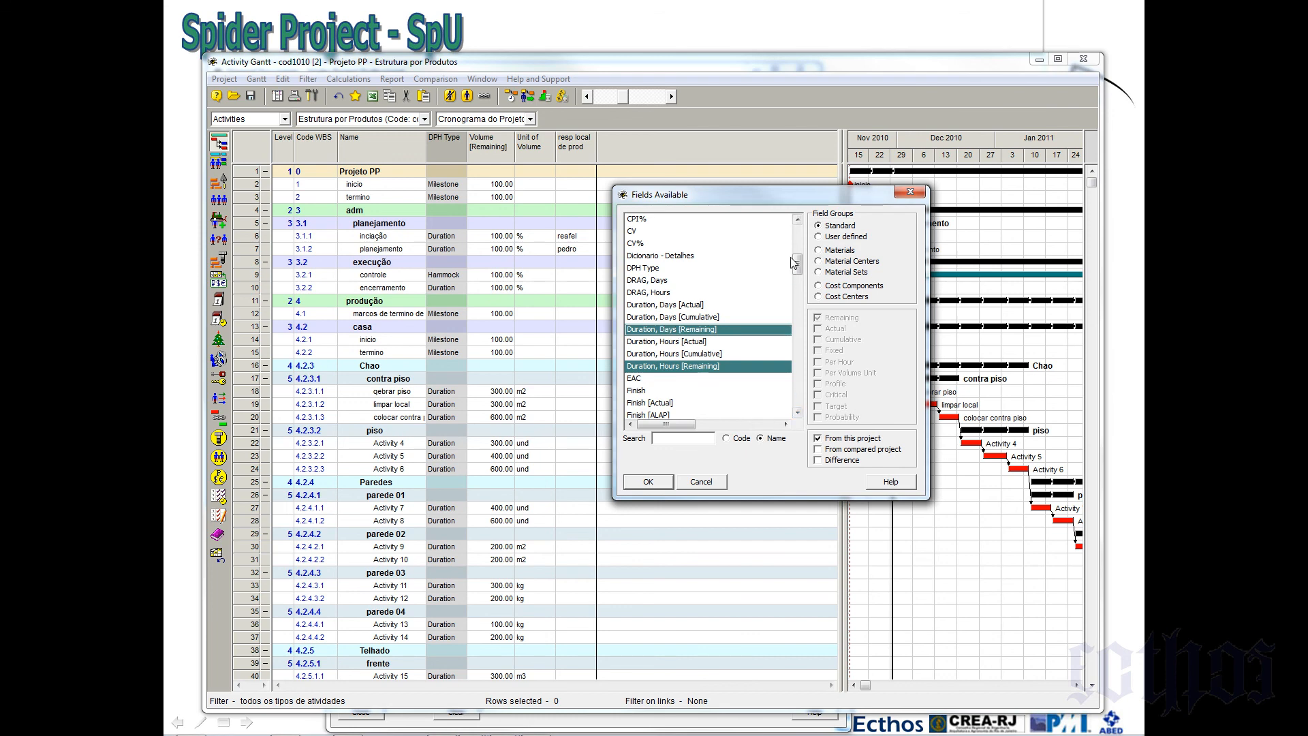
Add Calendar, Start [NET] and Finish [NLT] to the selected fields and insert them all as columns before DPH Type
{"action": "scroll", "coordinate": [749, 324], "scroll_direction": "up", "scroll_amount": 5}
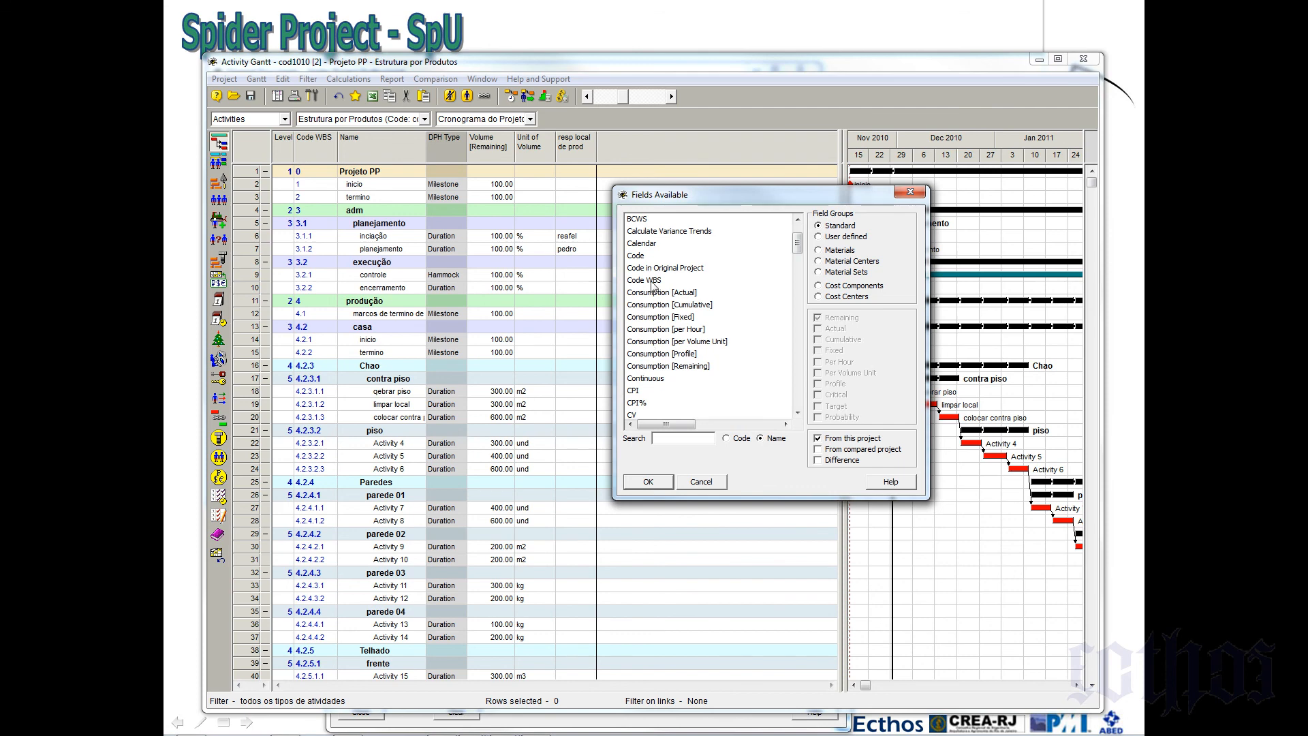
{"action": "left_click", "coordinate": [652, 244]}
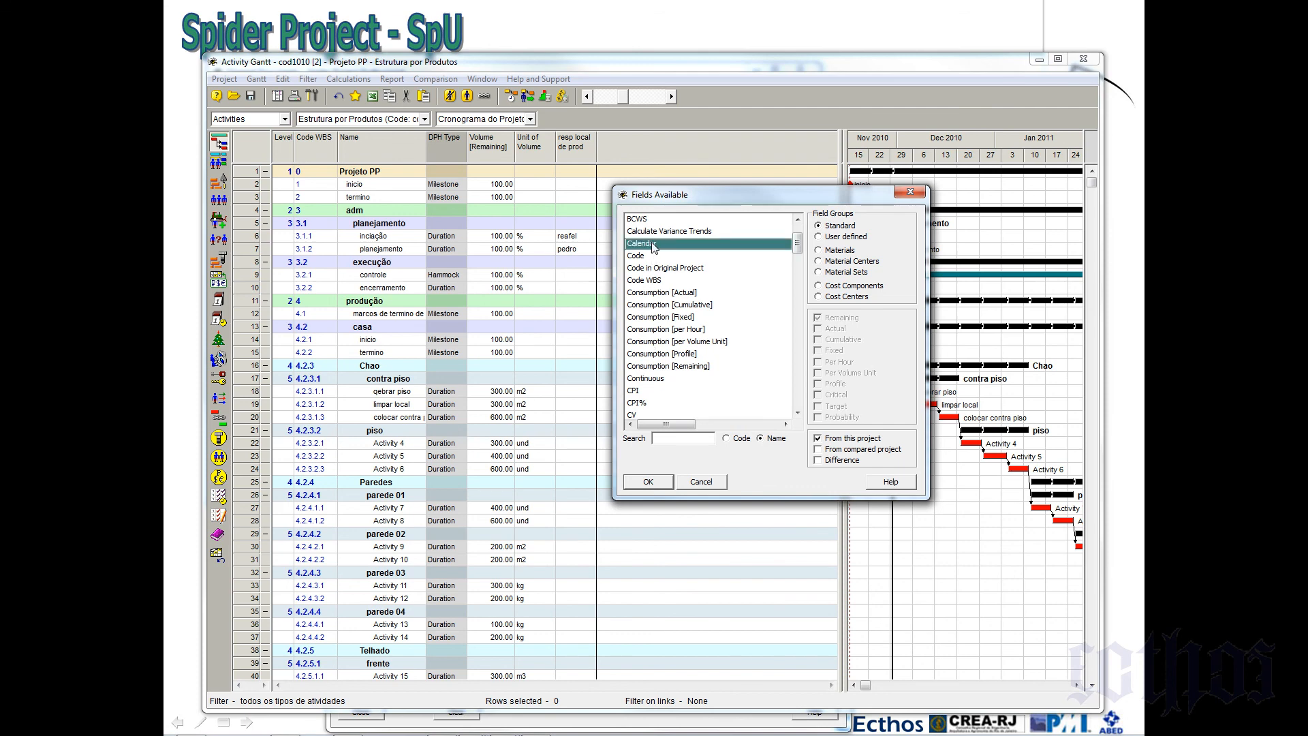
{"action": "left_click", "coordinate": [799, 395]}
{"action": "left_click", "coordinate": [798, 395]}
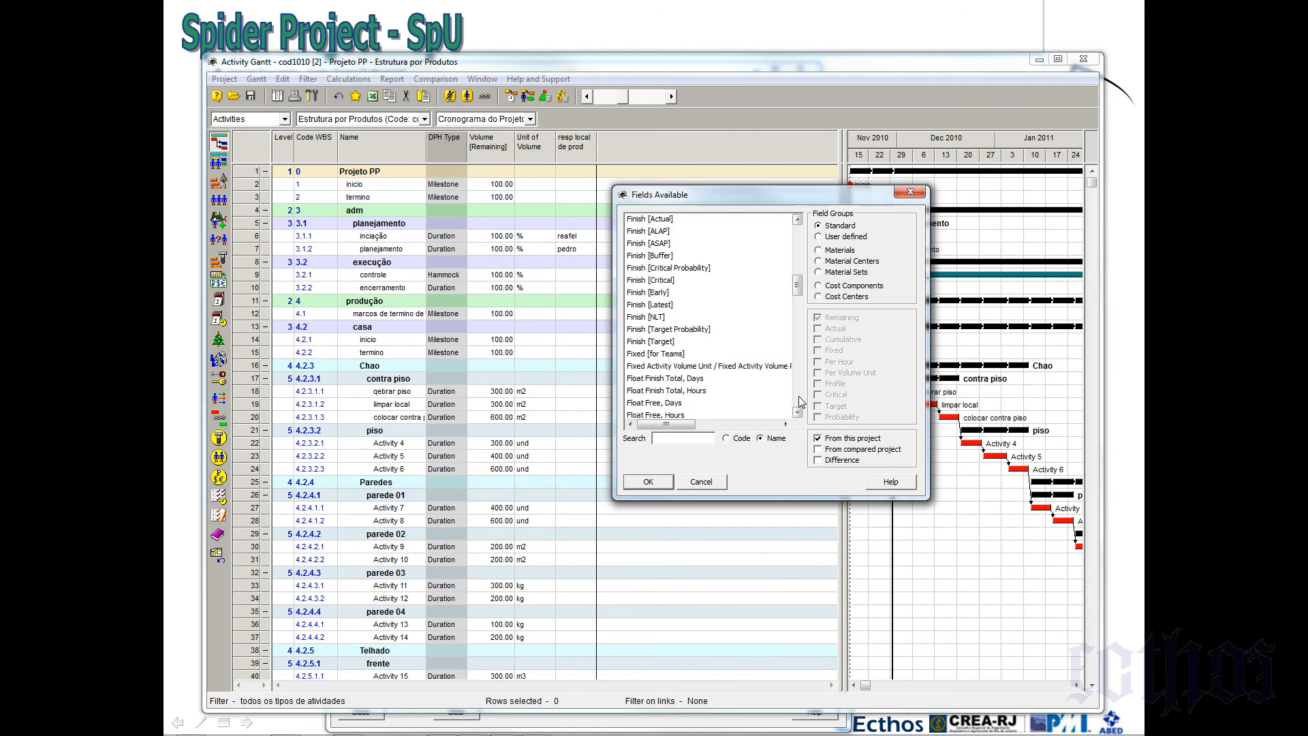
{"action": "left_click", "coordinate": [798, 395]}
{"action": "left_click", "coordinate": [799, 395]}
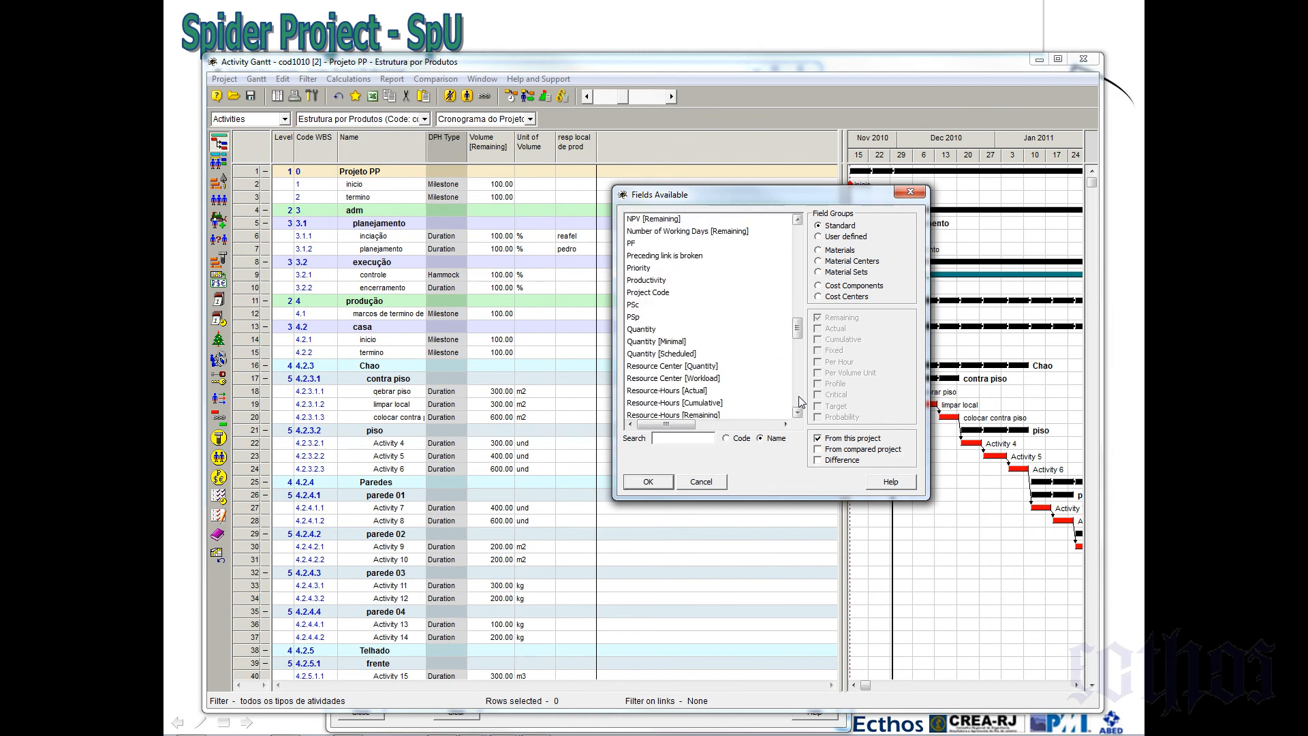
{"action": "left_click", "coordinate": [799, 395]}
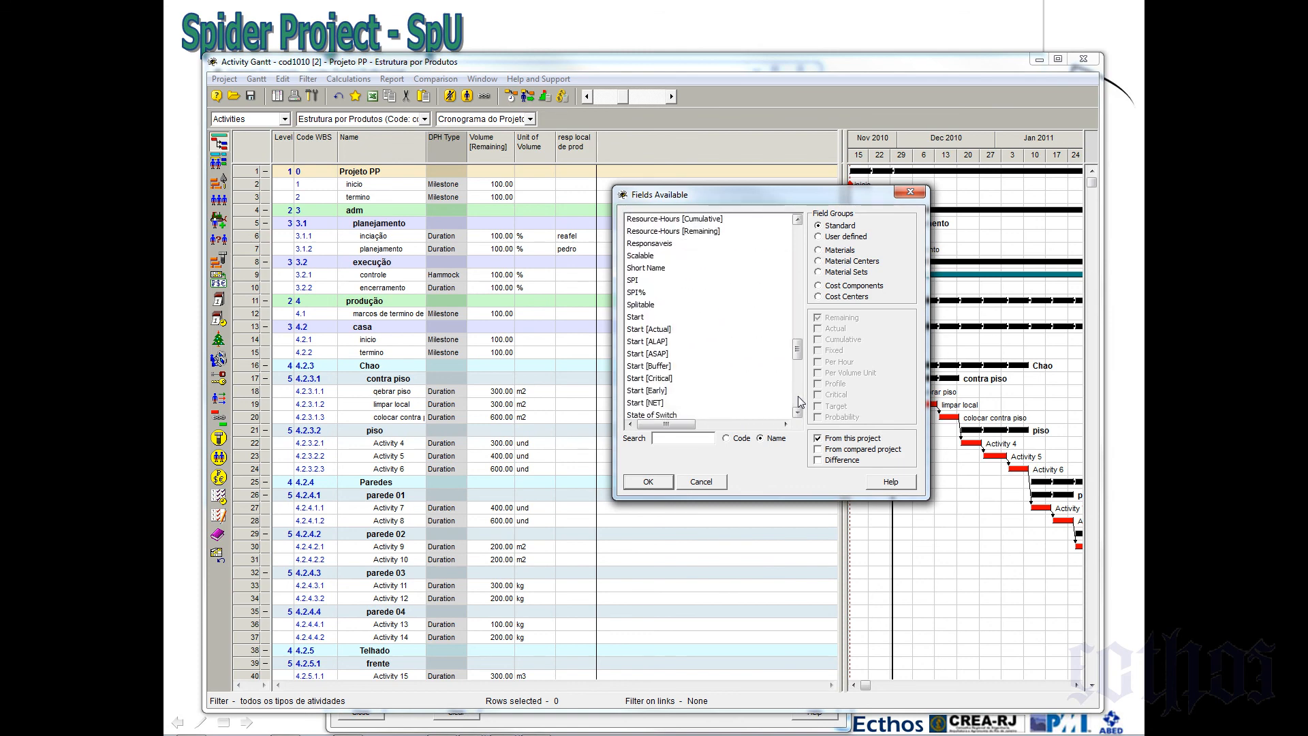
{"action": "left_click", "coordinate": [658, 403]}
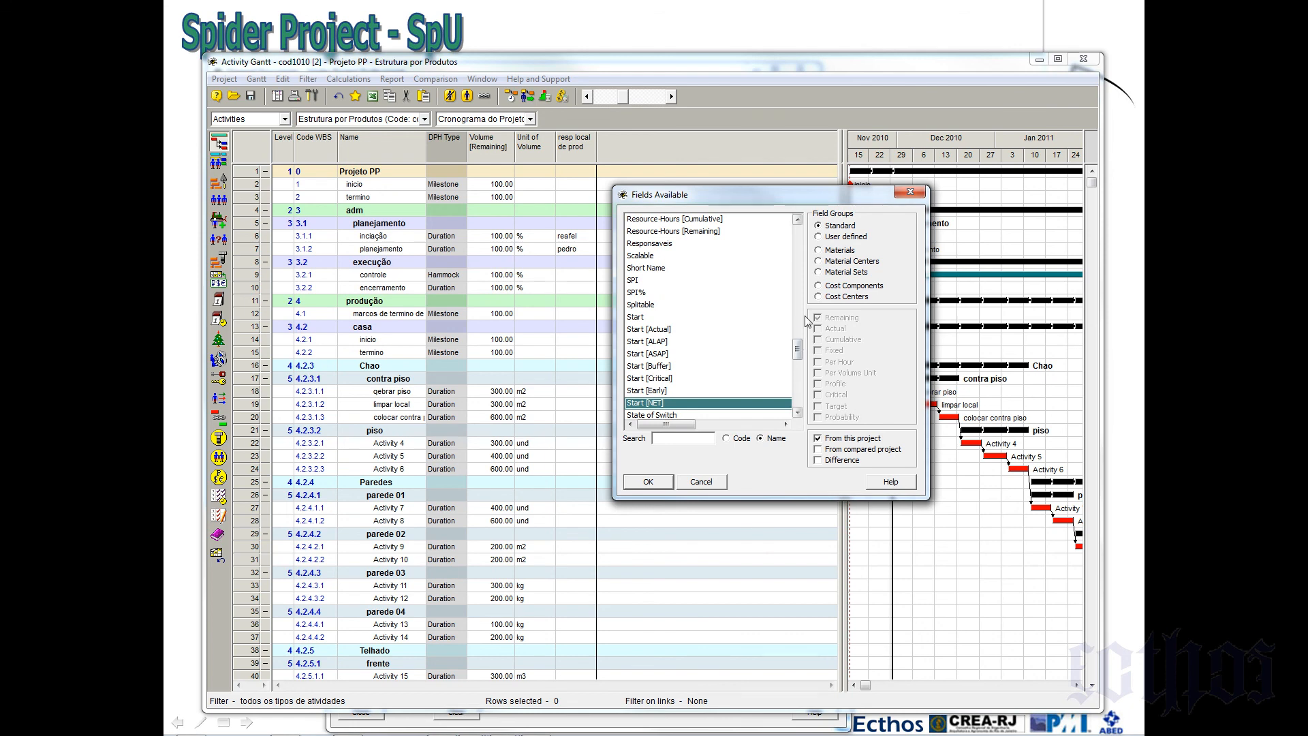
{"action": "left_click_drag", "start_coordinate": [800, 354], "coordinate": [806, 287]}
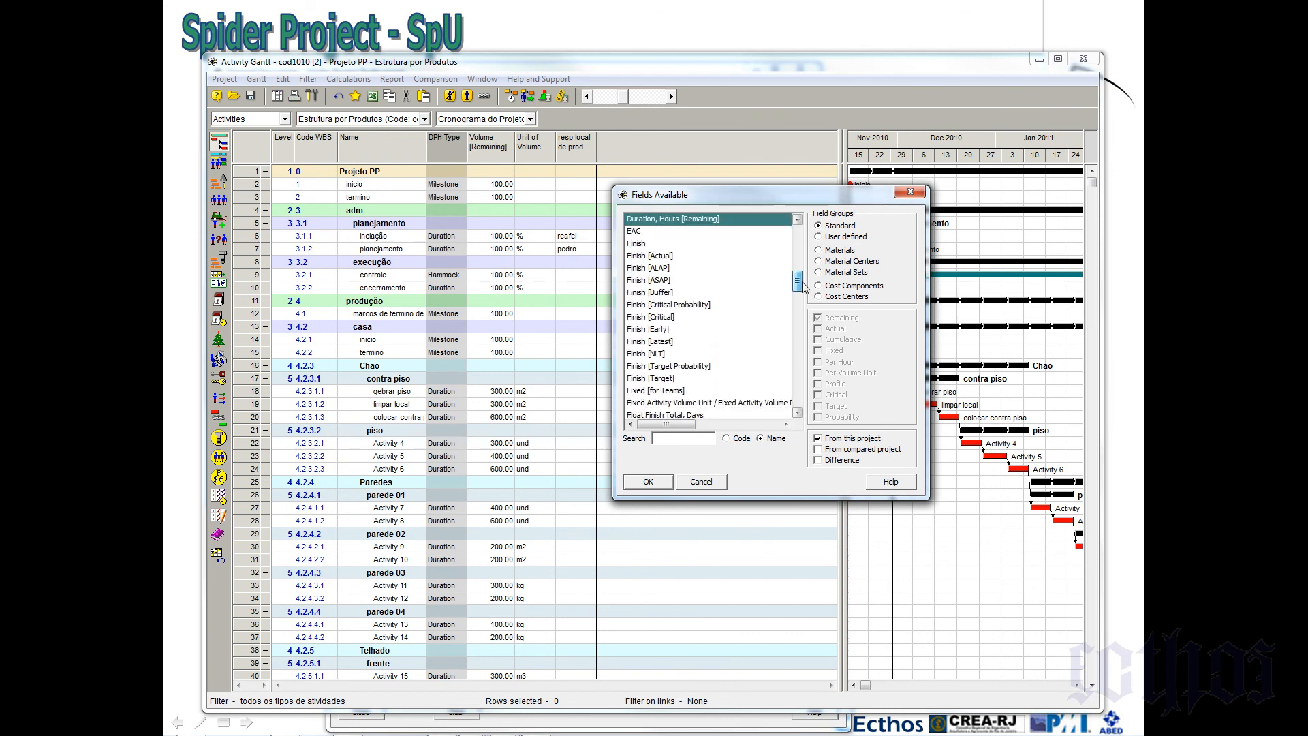
{"action": "left_click", "coordinate": [646, 354]}
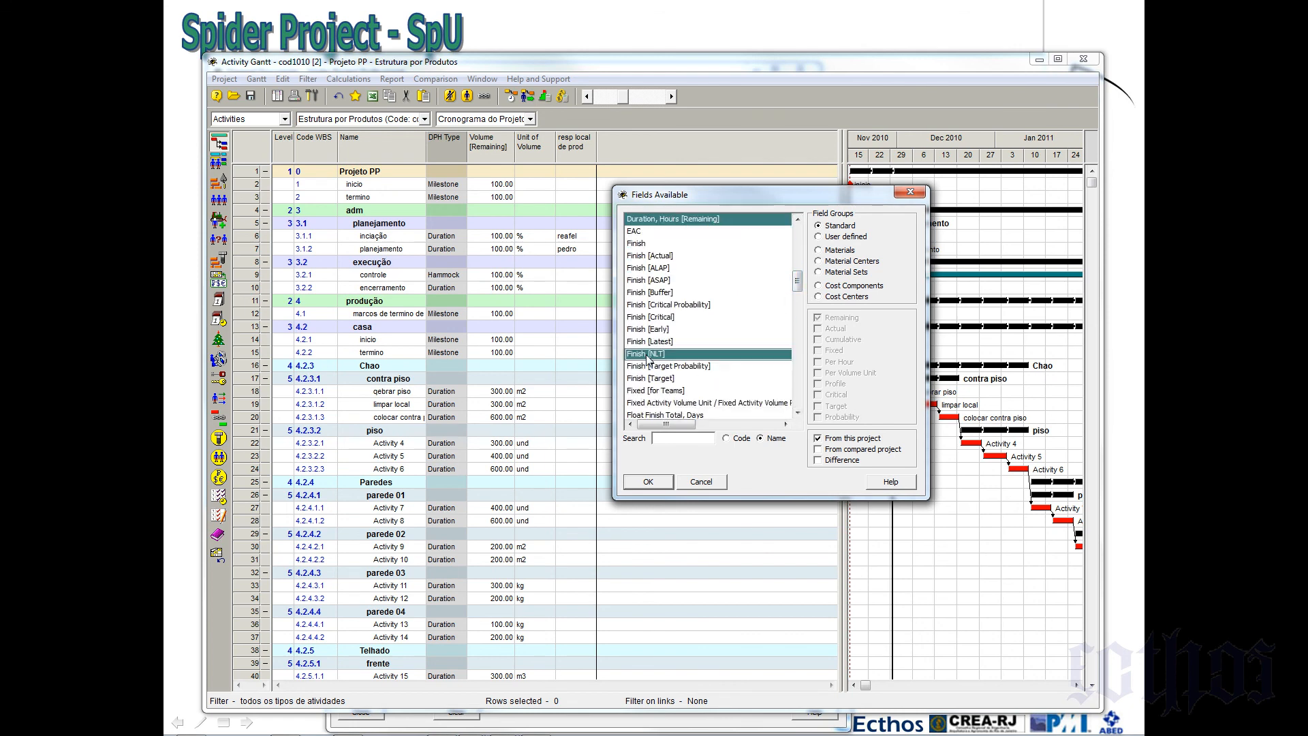
{"action": "left_click", "coordinate": [664, 483]}
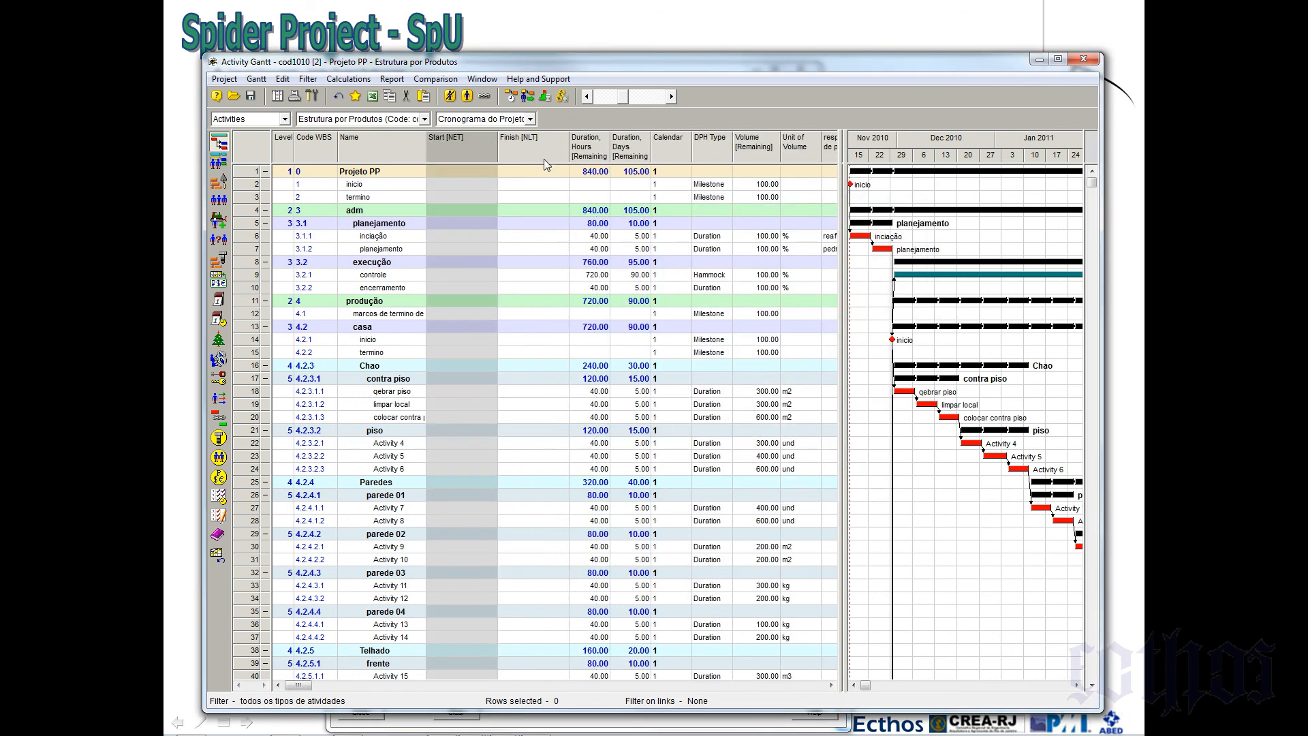
Narrow the Start [NET] and Finish [NLT] columns and hide DPH Type, Volume [Remaining], Unit of Volume and resp local de prod
{"action": "left_click_drag", "start_coordinate": [498, 147], "coordinate": [555, 147]}
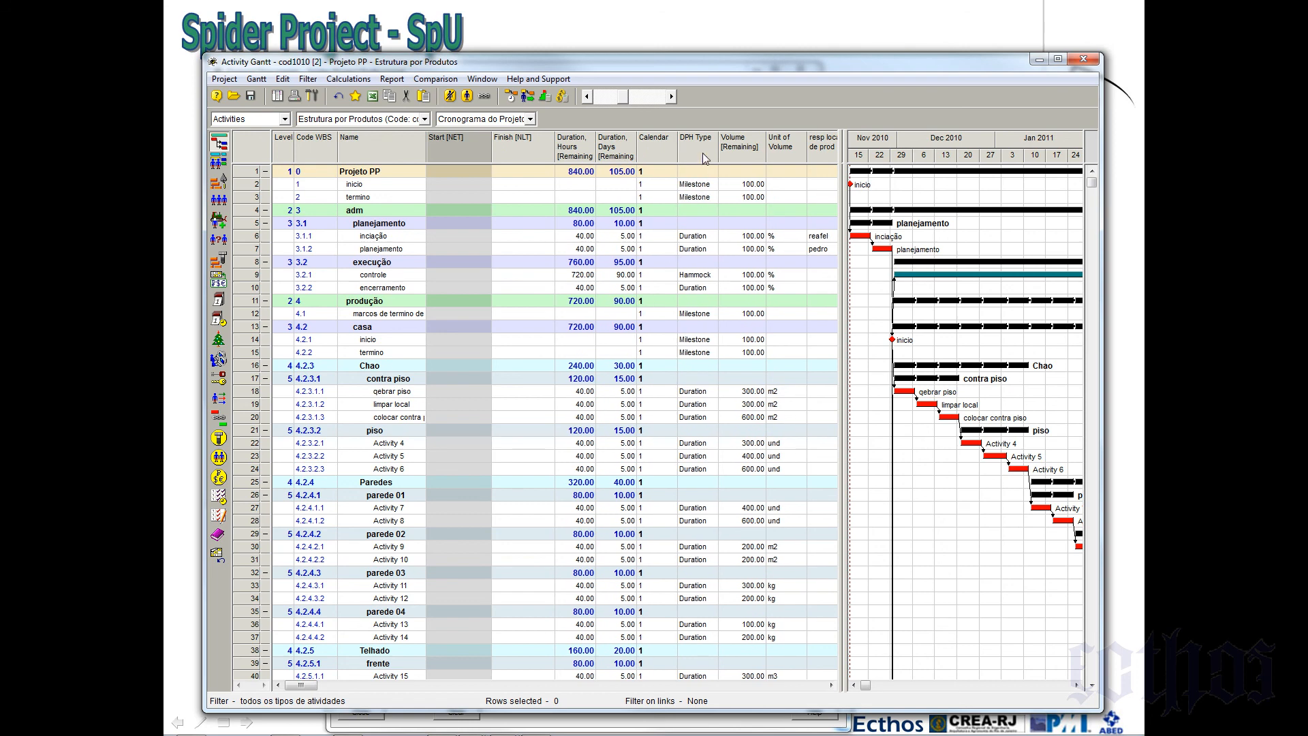
{"action": "left_click", "coordinate": [704, 158]}
{"action": "key", "text": "Delete"}
{"action": "key", "text": "Delete"}
{"action": "key", "text": "Delete"}
{"action": "key", "text": "Delete"}
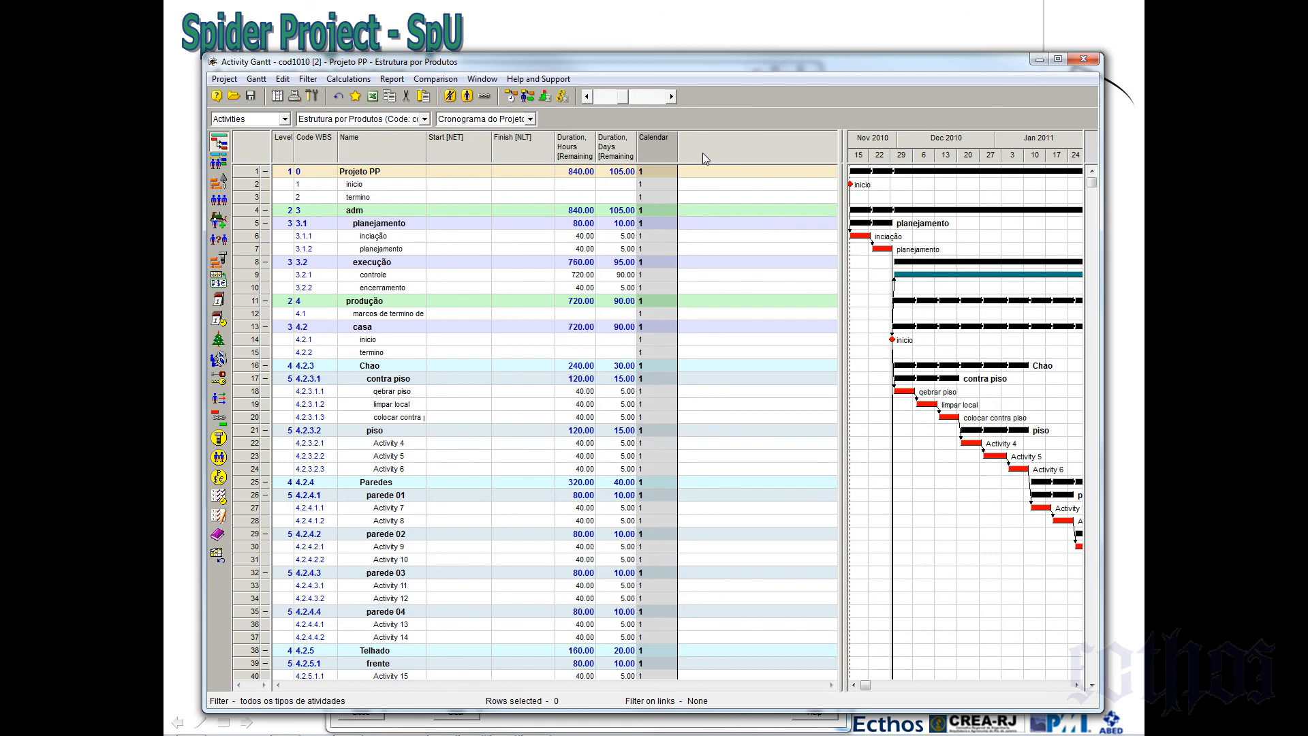
Save the changed column layout in the project as the current Gantt configuration
{"action": "left_click", "coordinate": [256, 79]}
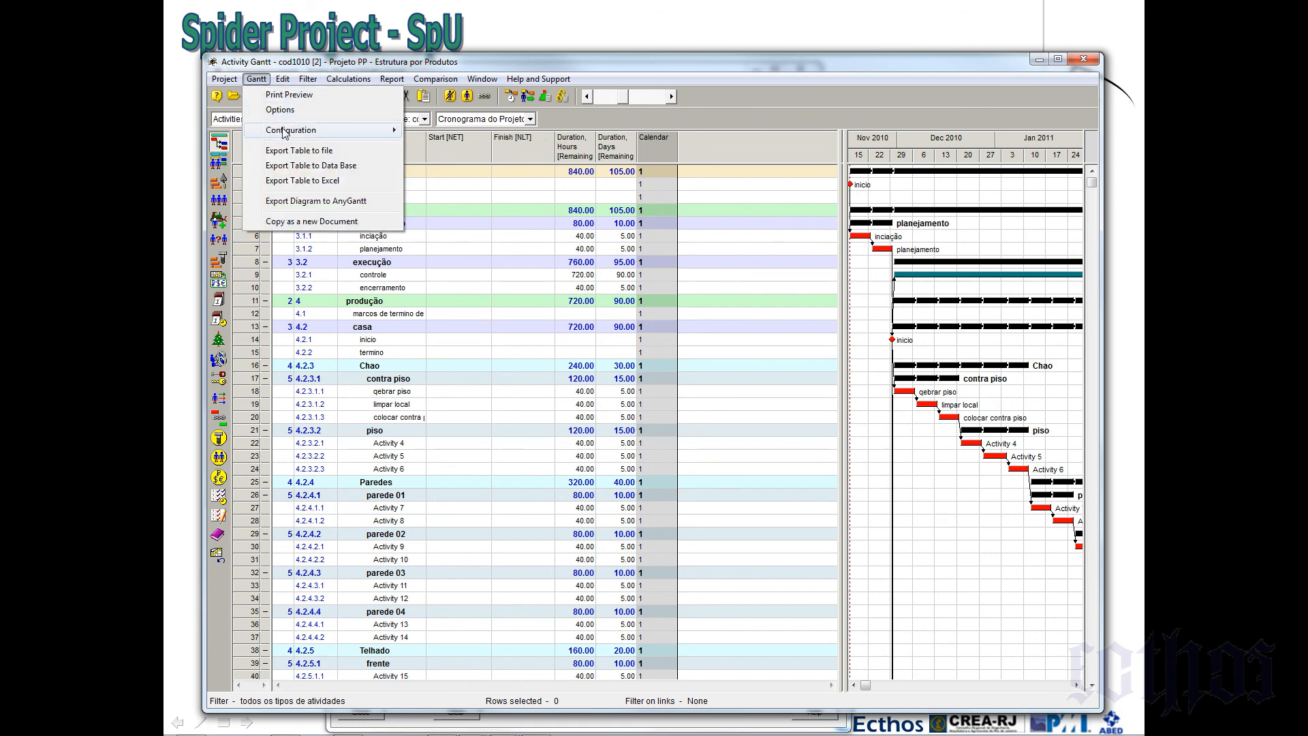
{"action": "mouse_move", "coordinate": [285, 132]}
{"action": "left_click", "coordinate": [470, 159]}
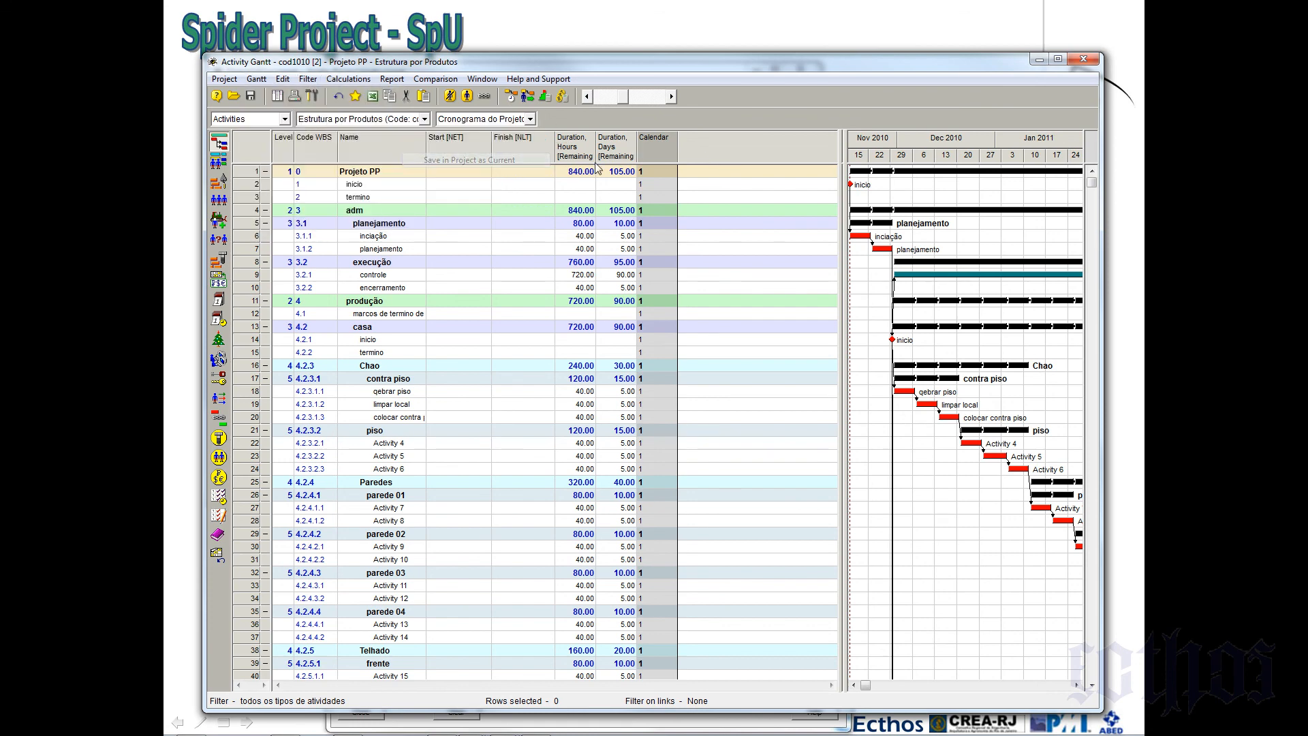
Switch to the Cronograma do Projeto - parte 1 configuration, widen its table area slightly, and return to Cronograma do Projeto - Parte 2
{"action": "left_click", "coordinate": [529, 120]}
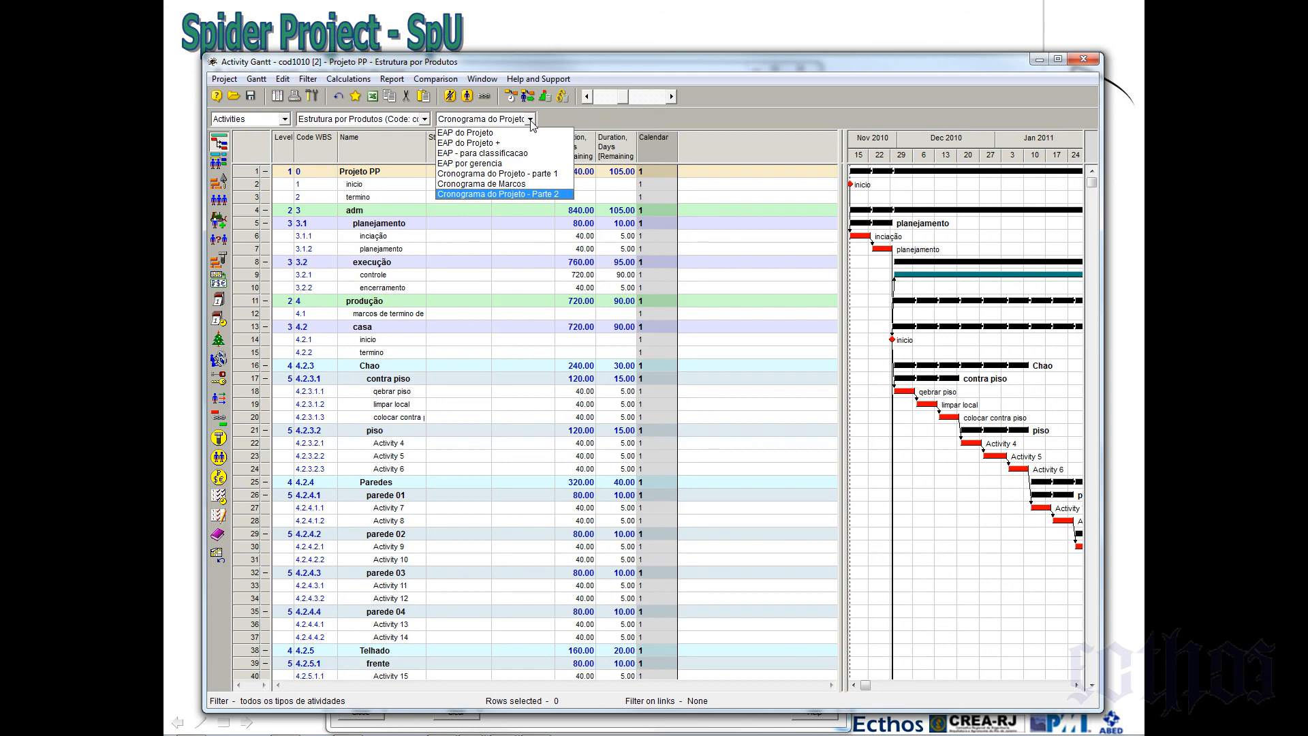
{"action": "left_click", "coordinate": [540, 175]}
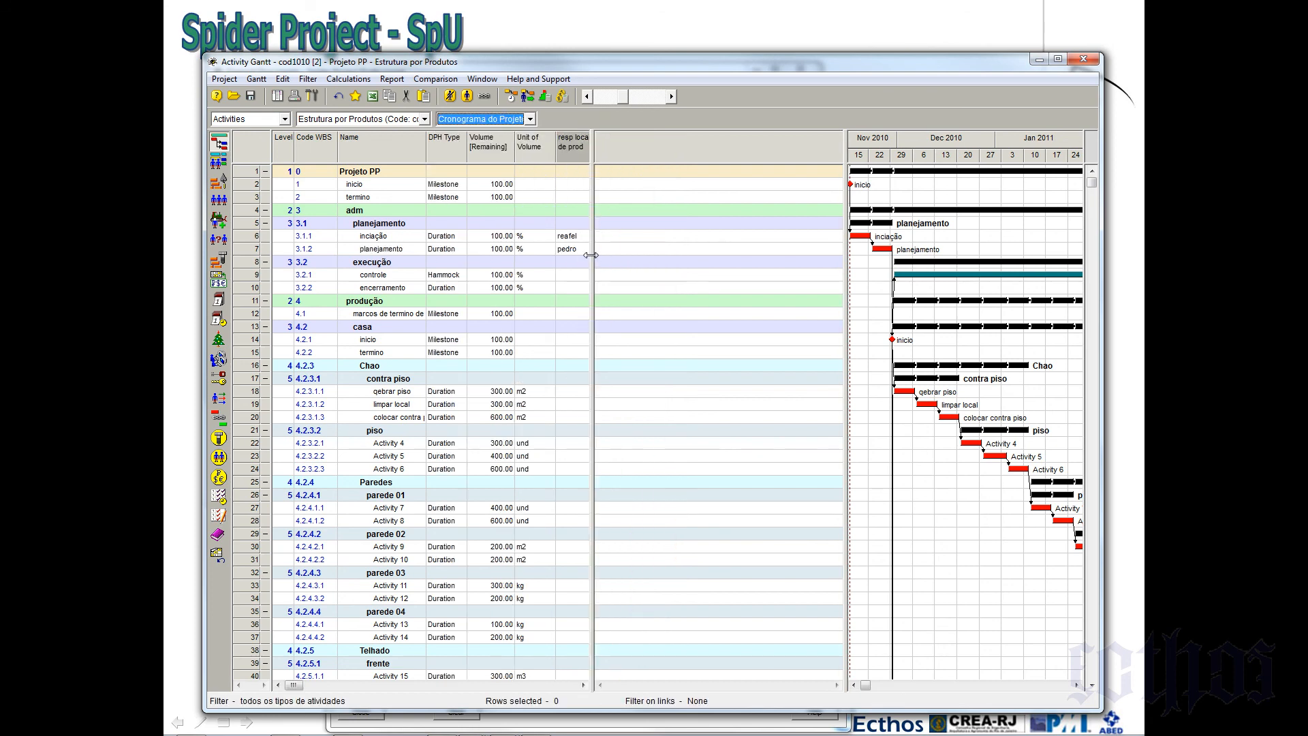
{"action": "left_click_drag", "start_coordinate": [592, 254], "coordinate": [634, 253]}
{"action": "left_click", "coordinate": [532, 121]}
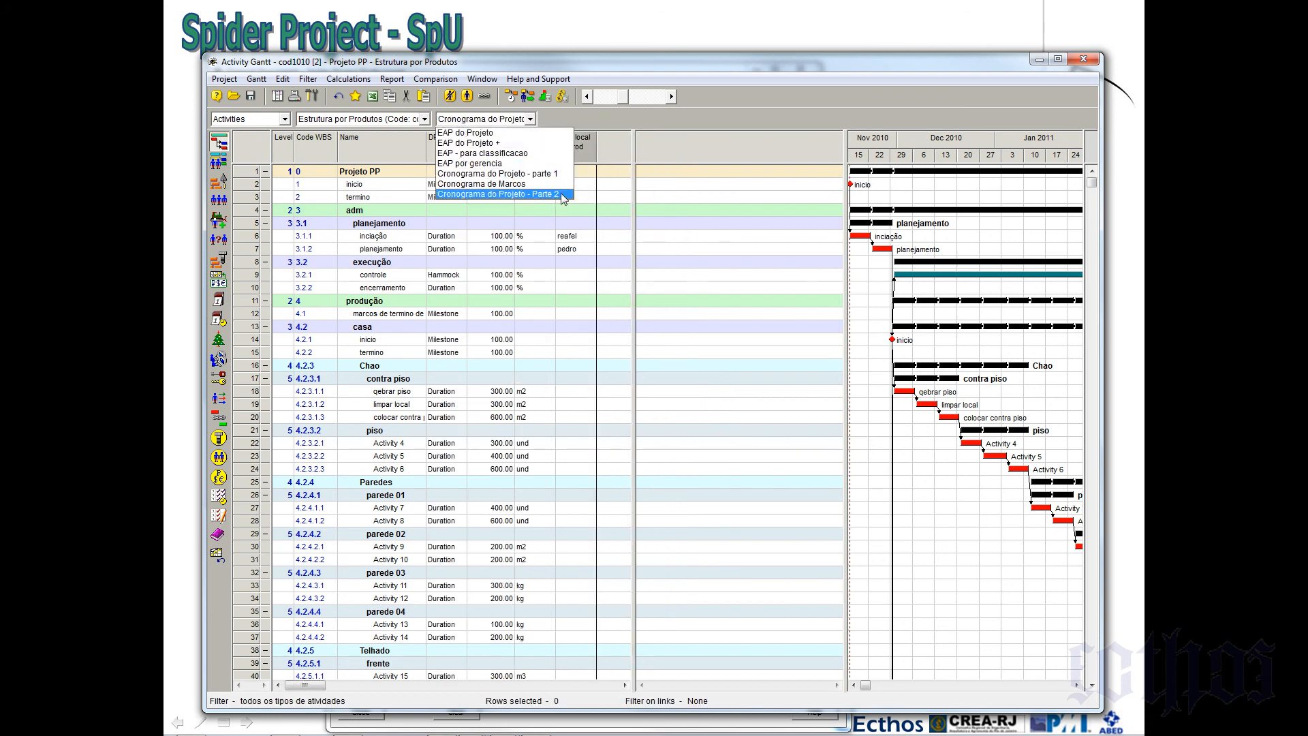
{"action": "left_click", "coordinate": [563, 202]}
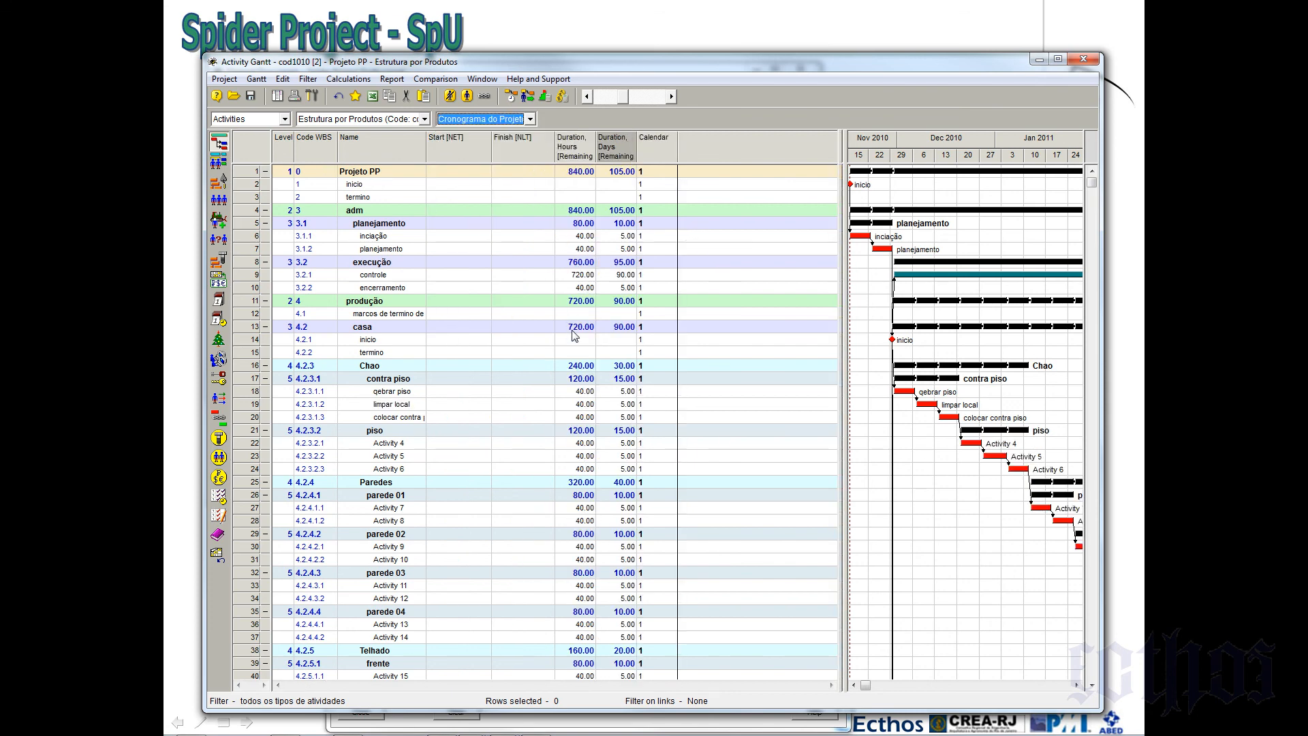
Move the Start [NET] and Finish [NLT] columns after Calendar, keeping Start before Finish
{"action": "left_click", "coordinate": [581, 393]}
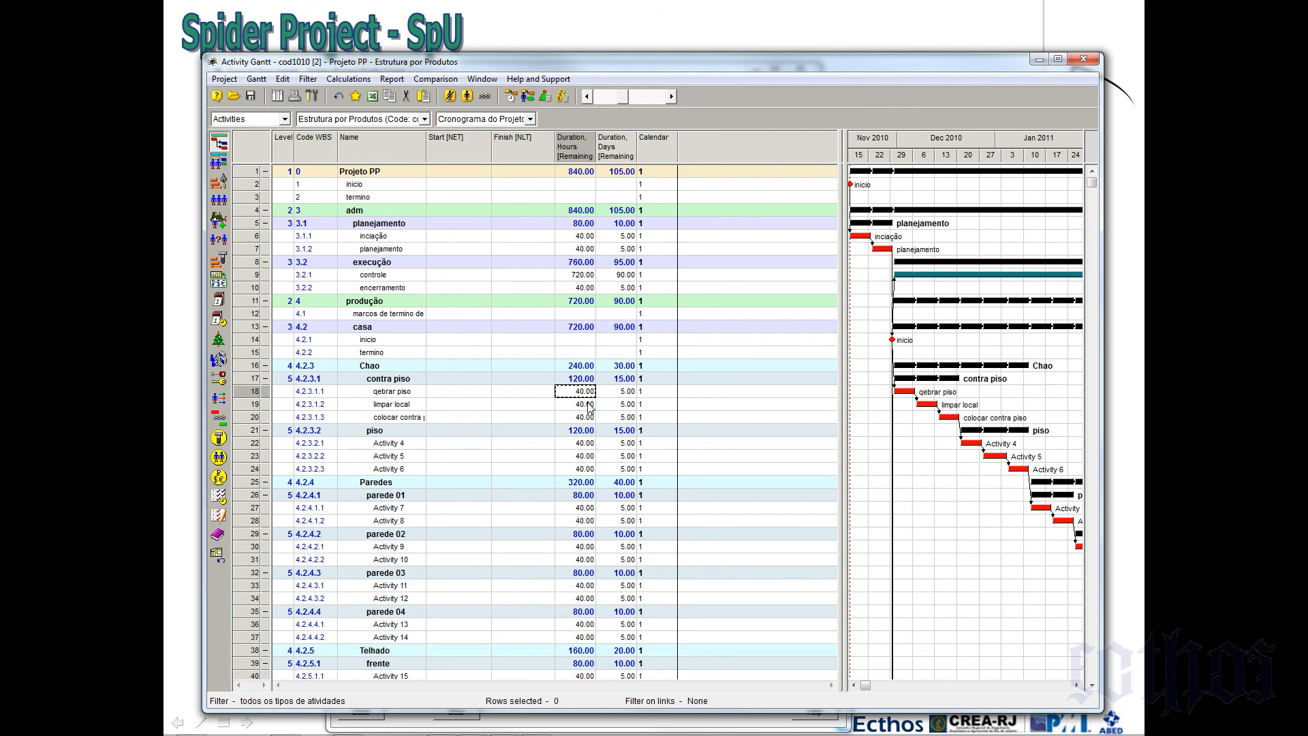
{"action": "left_click", "coordinate": [459, 142]}
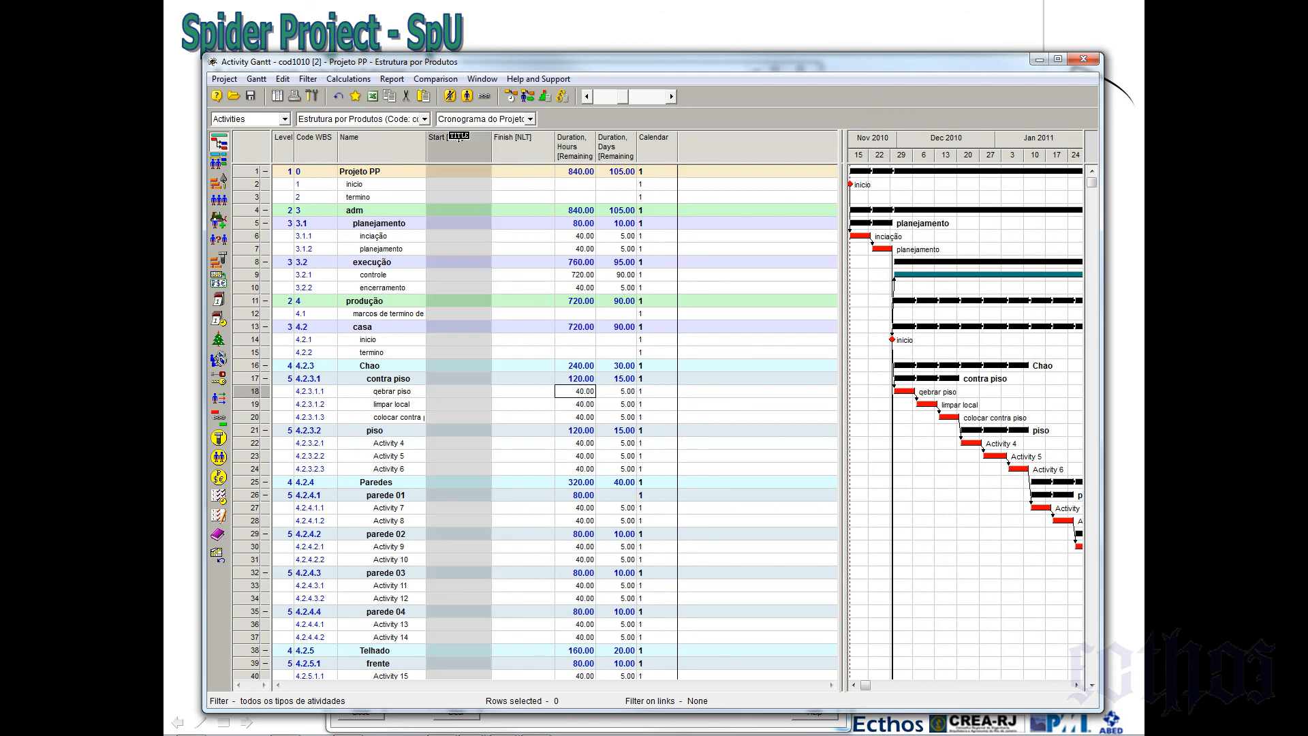
{"action": "left_click_drag", "start_coordinate": [664, 140], "coordinate": [654, 144]}
{"action": "left_click", "coordinate": [452, 139]}
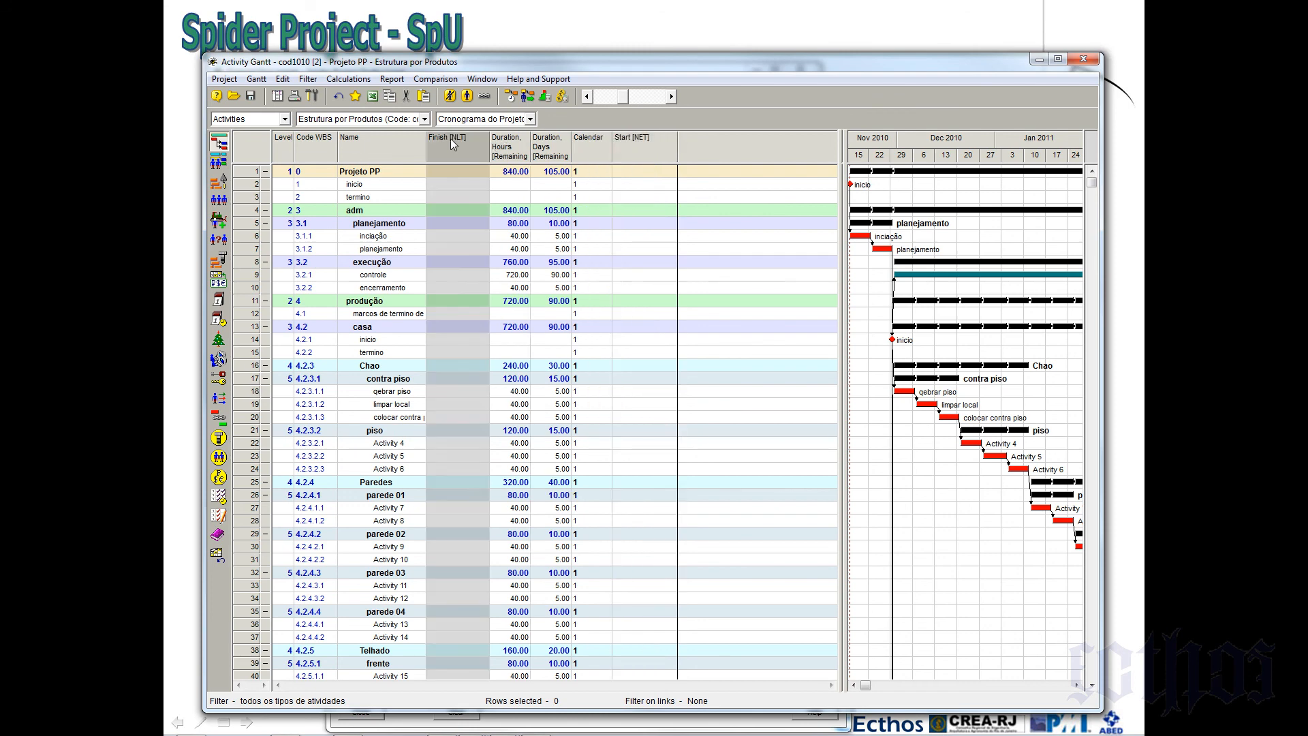
{"action": "left_click_drag", "start_coordinate": [453, 139], "coordinate": [667, 141]}
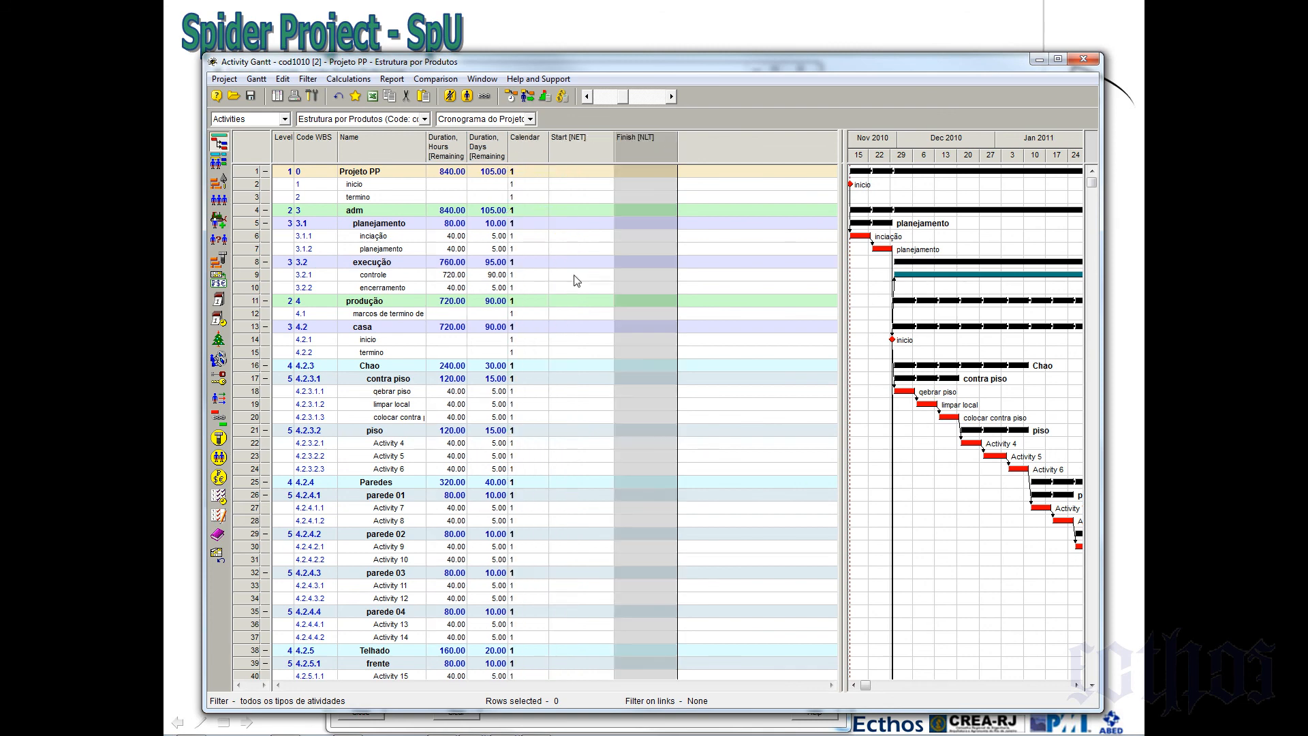
Move the Duration, Days [Remaining] column in front of Duration, Hours [Remaining]
{"action": "left_click", "coordinate": [499, 444]}
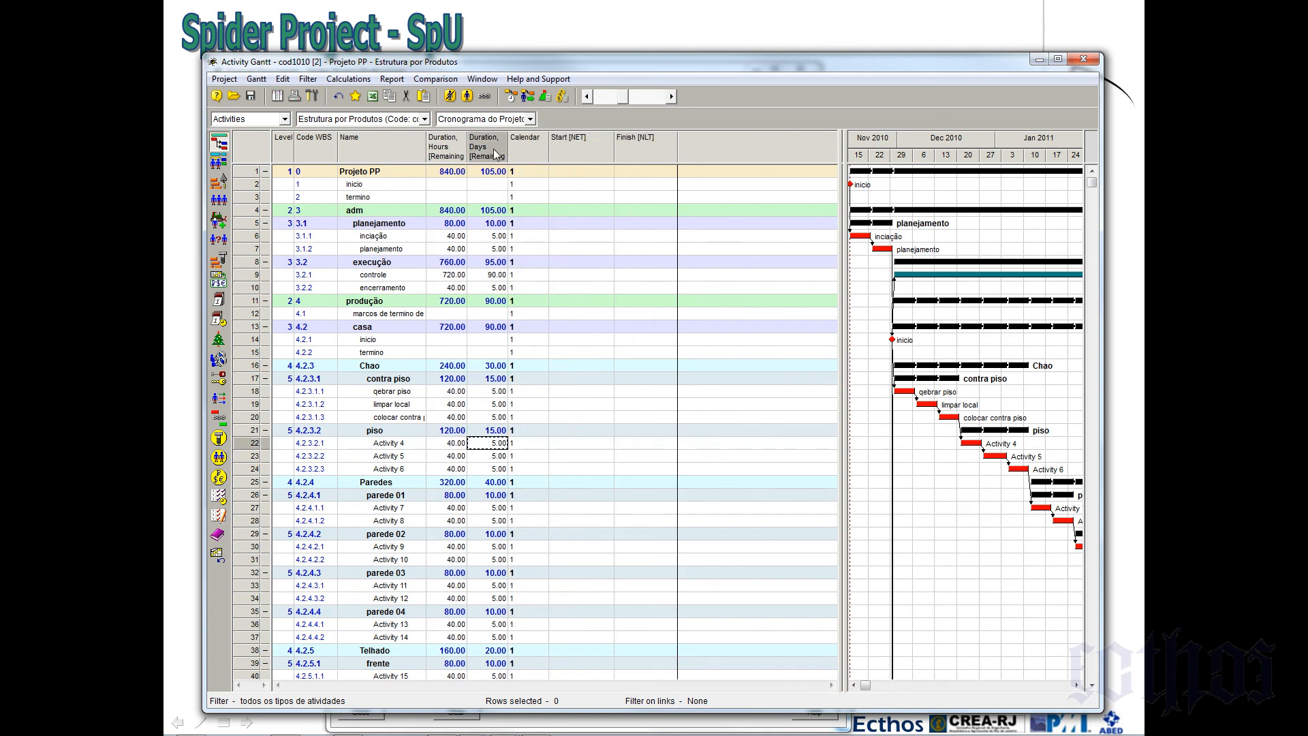
{"action": "left_click", "coordinate": [494, 144]}
{"action": "left_click_drag", "start_coordinate": [494, 145], "coordinate": [425, 141]}
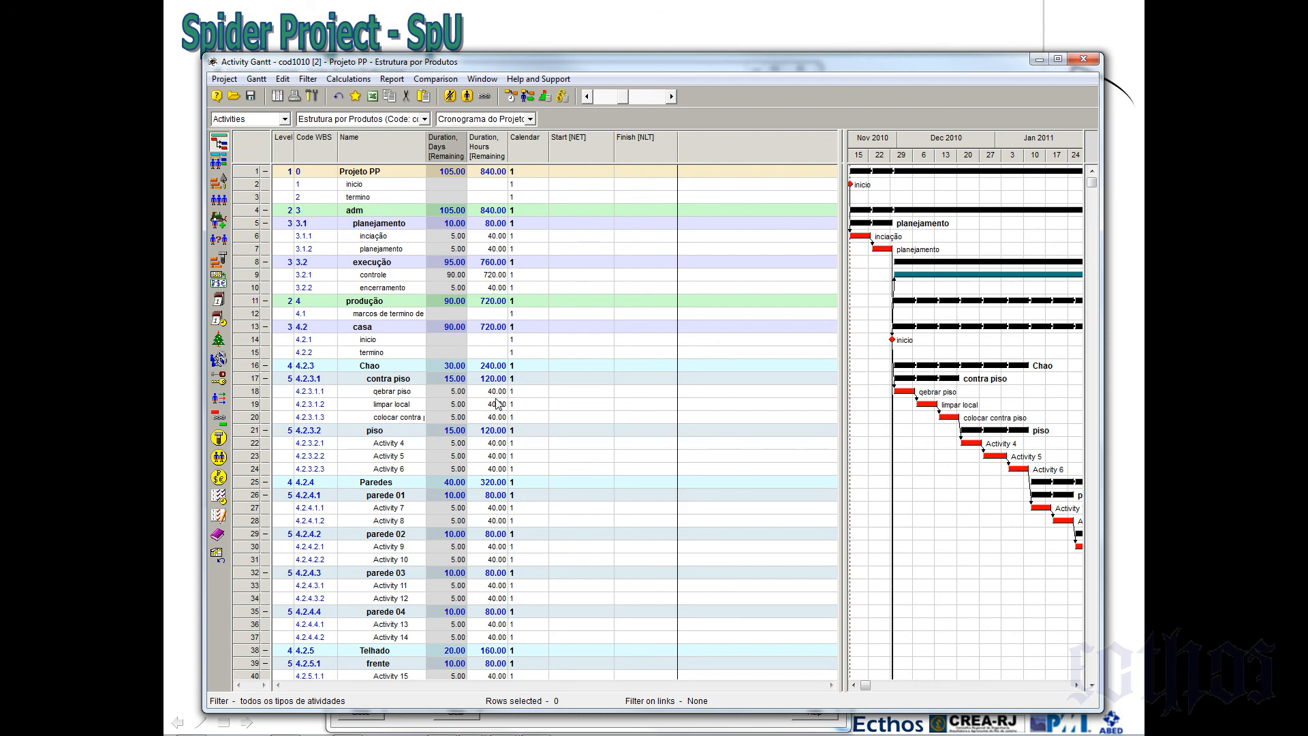
Set the remaining duration of the limpar local activity to 6 days
{"action": "left_click", "coordinate": [569, 392]}
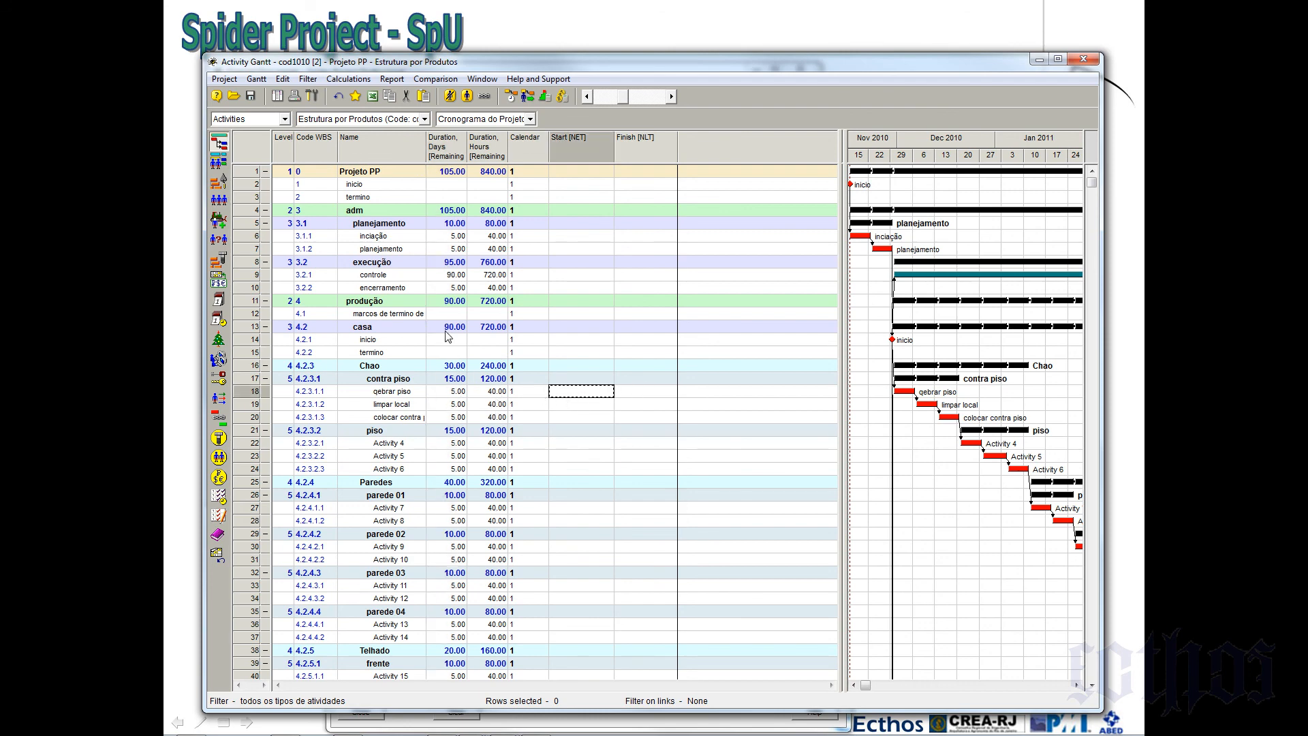
{"action": "left_click", "coordinate": [447, 343]}
{"action": "left_click", "coordinate": [450, 353]}
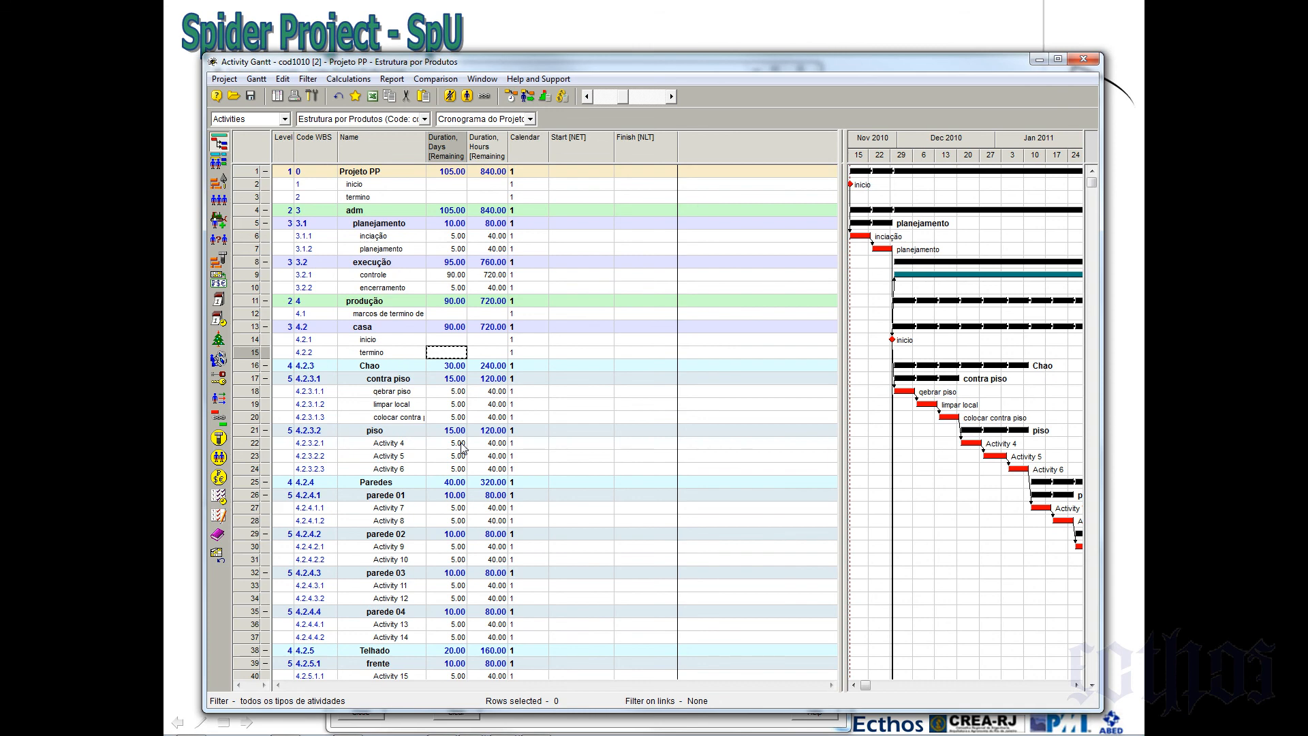
{"action": "left_click", "coordinate": [446, 395]}
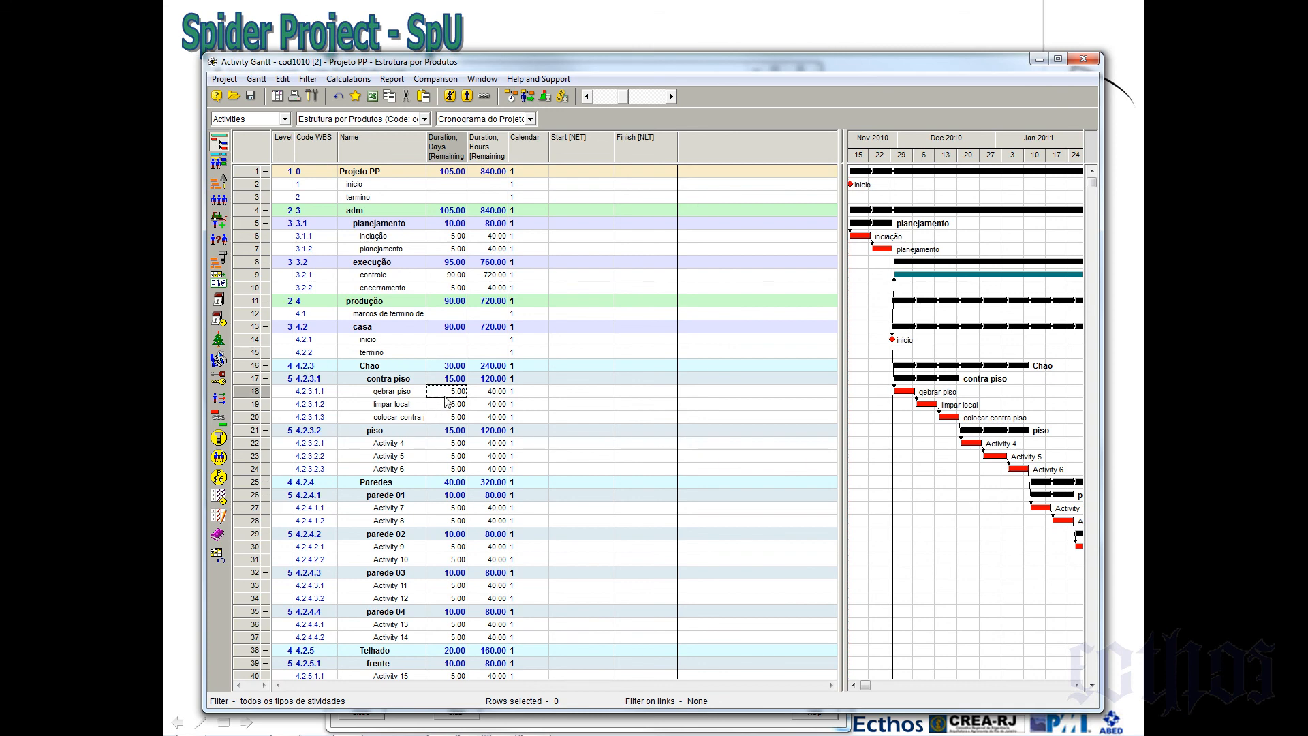
{"action": "key", "text": "Down"}
{"action": "type", "text": "6"}
{"action": "key", "text": "Return"}
{"action": "key", "text": "Down"}
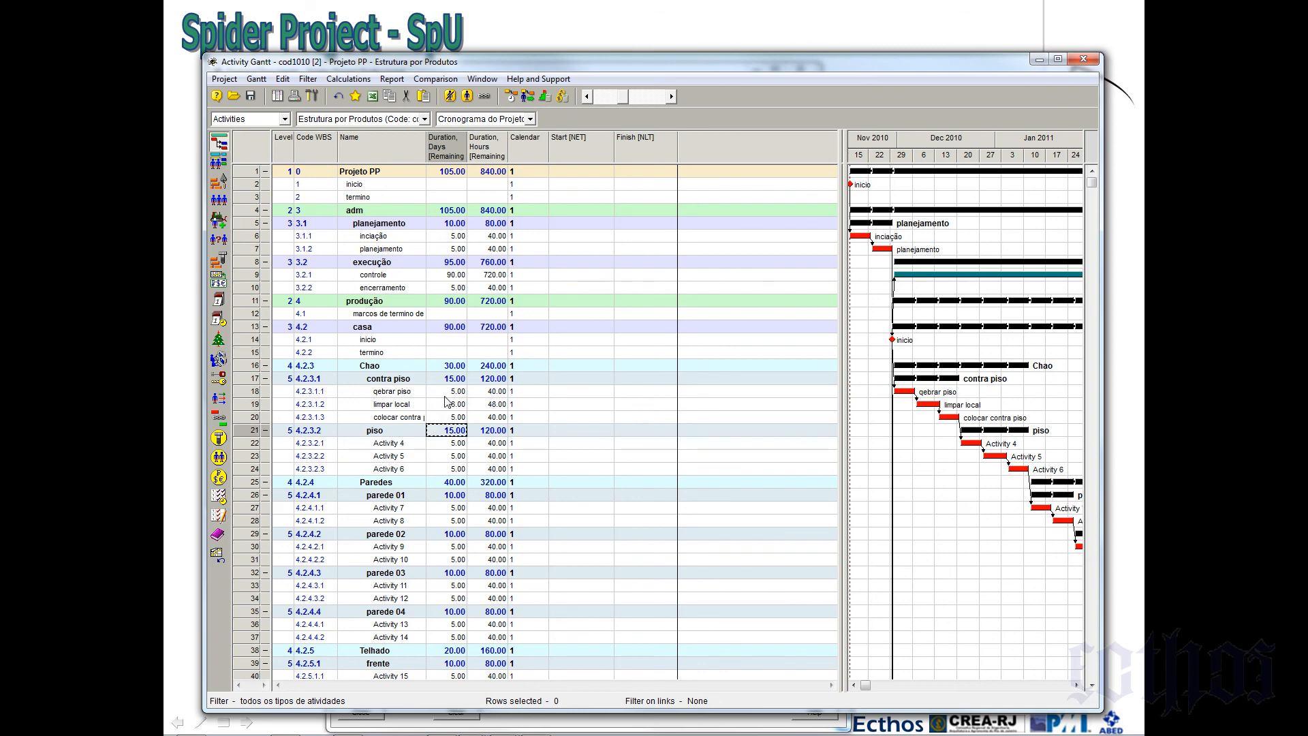
Set the remaining durations of Activity 4, Activity 5 and Activity 6 to 6, 8 and 7 days
{"action": "key", "text": "Down"}
{"action": "type", "text": "6"}
{"action": "key", "text": "Return"}
{"action": "type", "text": "8"}
{"action": "key", "text": "Return"}
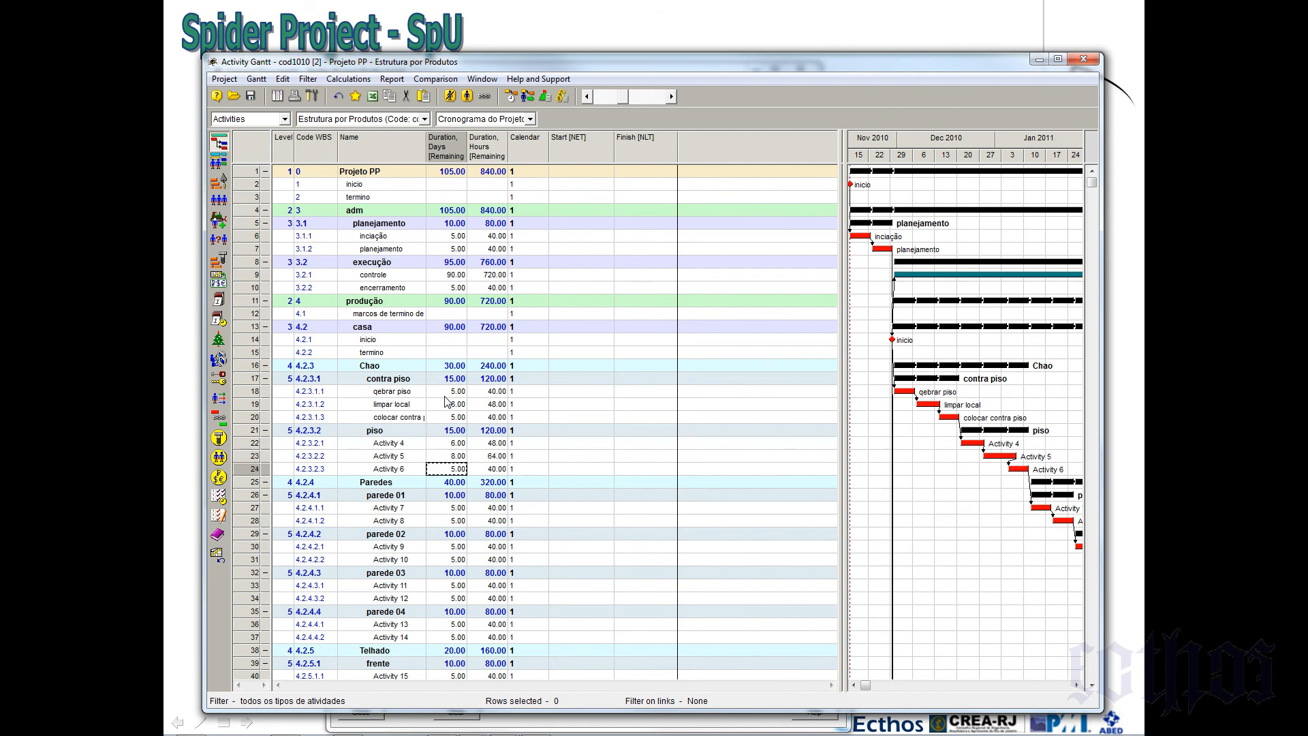
{"action": "type", "text": "7"}
{"action": "key", "text": "Return"}
Set the remaining durations of Activity 7 and Activity 8 to 4 and 3 days
{"action": "key", "text": "Down"}
{"action": "key", "text": "Down"}
{"action": "type", "text": "4"}
{"action": "key", "text": "Return"}
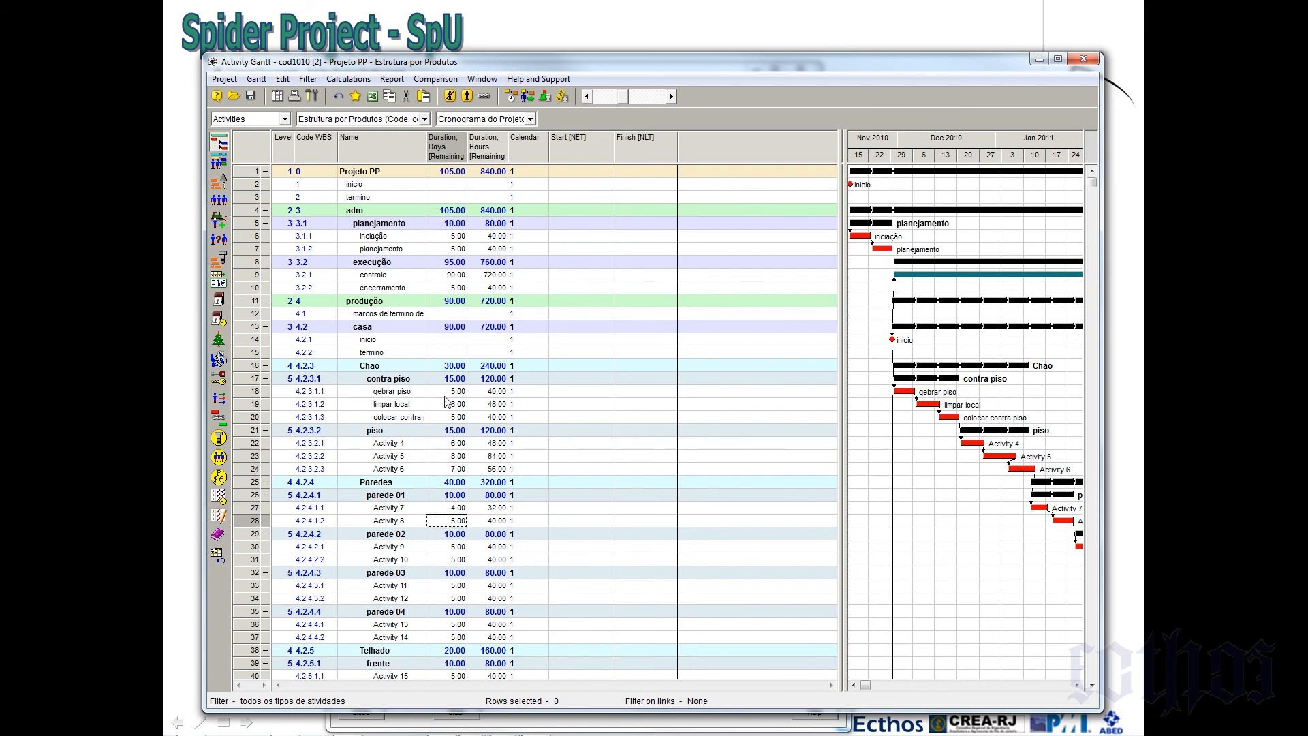
{"action": "type", "text": "3"}
{"action": "key", "text": "Return"}
Set the remaining durations of Activity 9 through Activity 18 to 6, 11, 12, 3, 11, 22, 15, 22, 12 and 22 days
{"action": "type", "text": "5"}
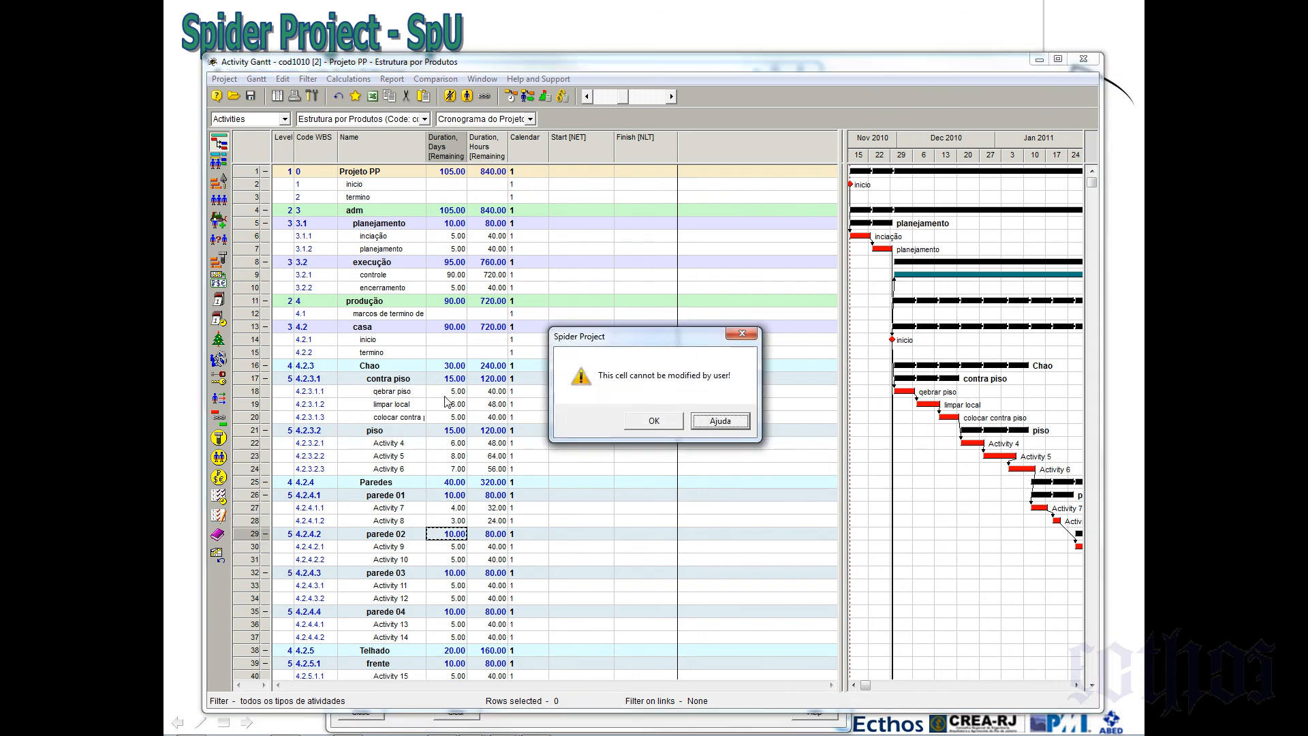
{"action": "left_click", "coordinate": [658, 424]}
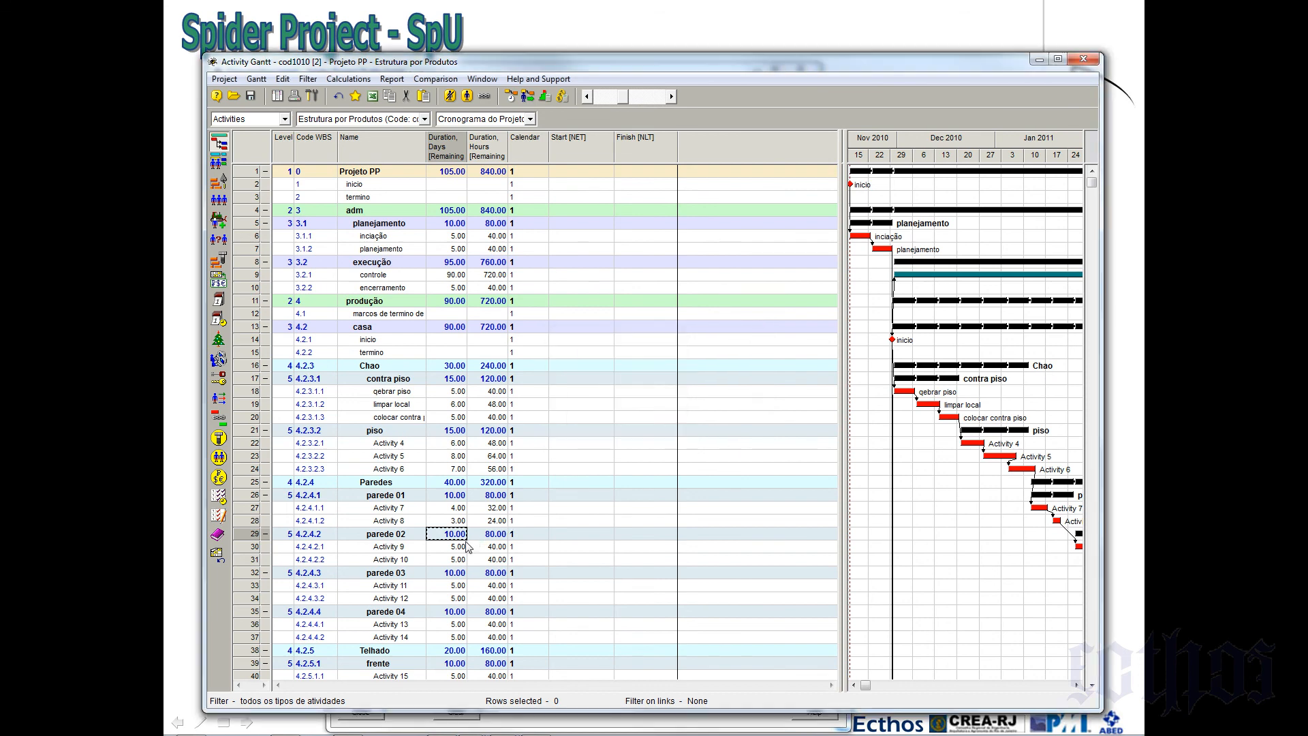
{"action": "left_click", "coordinate": [456, 549]}
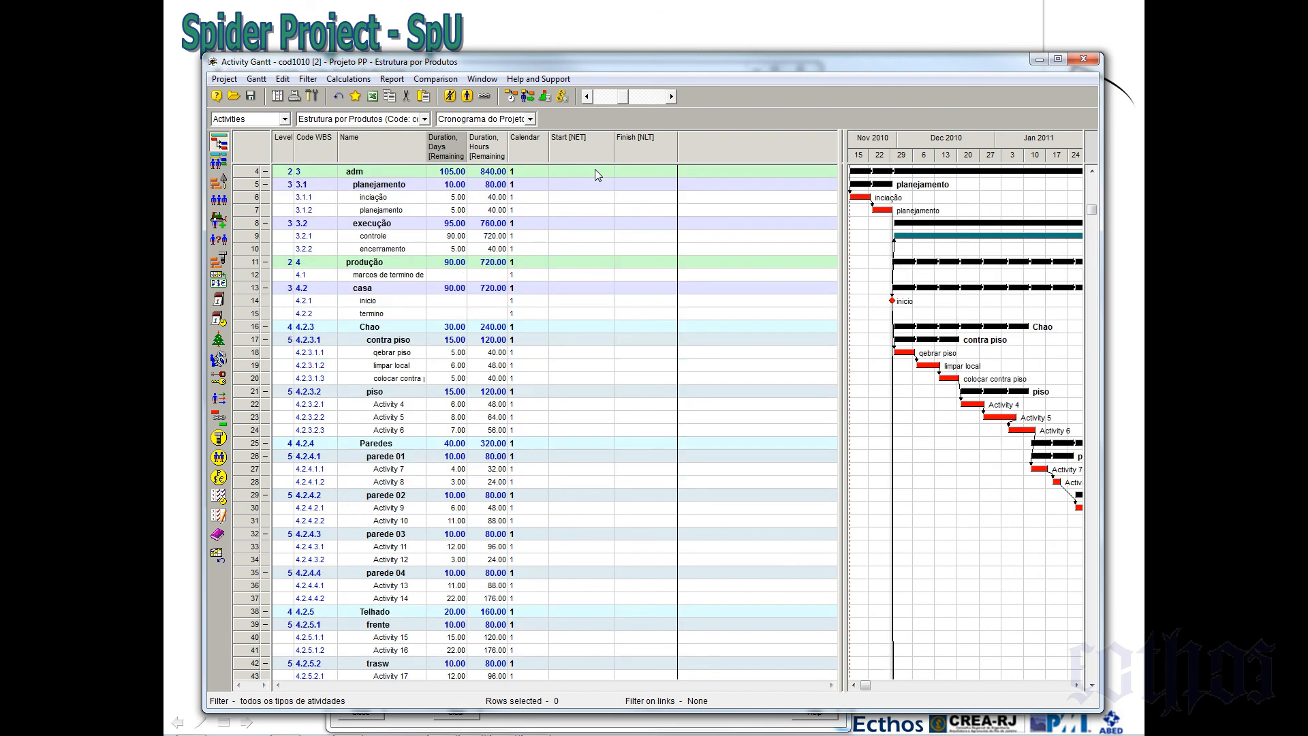
Widen the Gantt chart over the columns after Duration, Days [Remaining] and fit the whole project in its timescale
{"action": "left_click", "coordinate": [592, 237]}
{"action": "scroll", "coordinate": [604, 259], "scroll_direction": "up", "scroll_amount": 1}
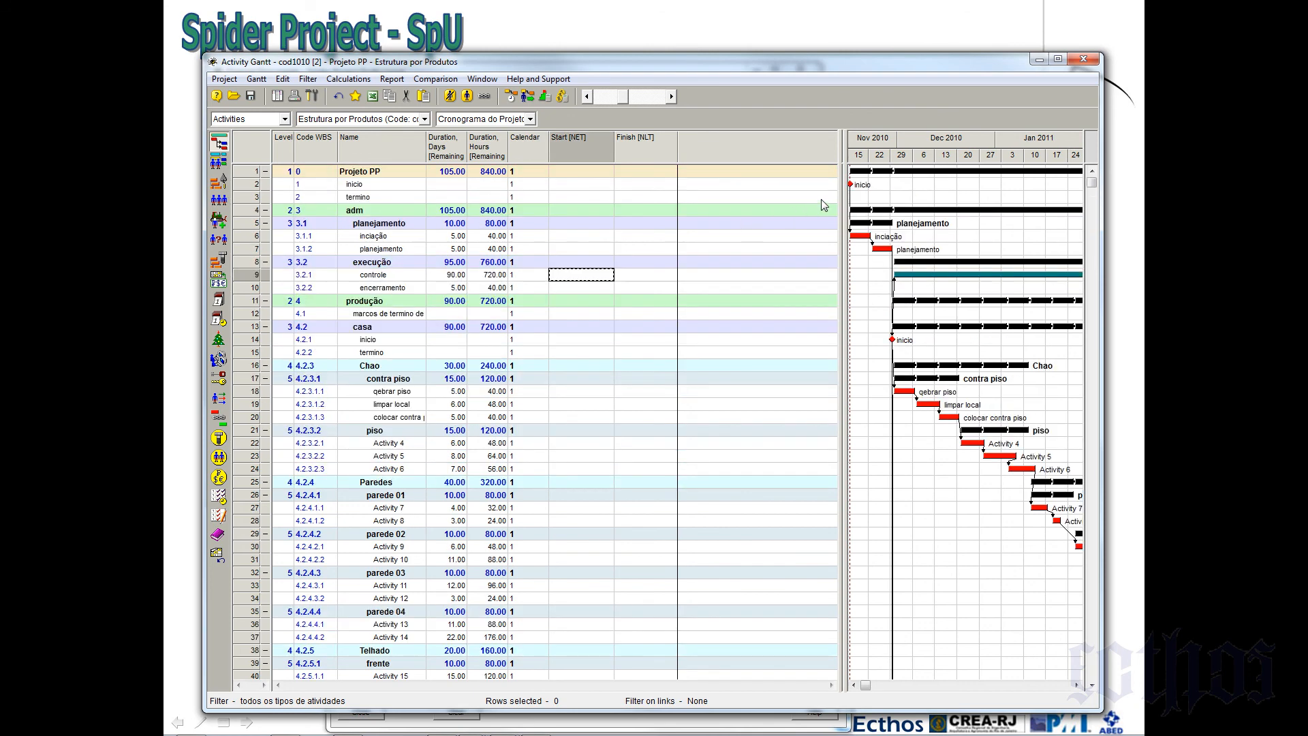
{"action": "left_click_drag", "start_coordinate": [840, 192], "coordinate": [470, 216]}
{"action": "left_click_drag", "start_coordinate": [845, 195], "coordinate": [477, 234]}
{"action": "right_click", "coordinate": [626, 136]}
{"action": "left_click", "coordinate": [647, 164]}
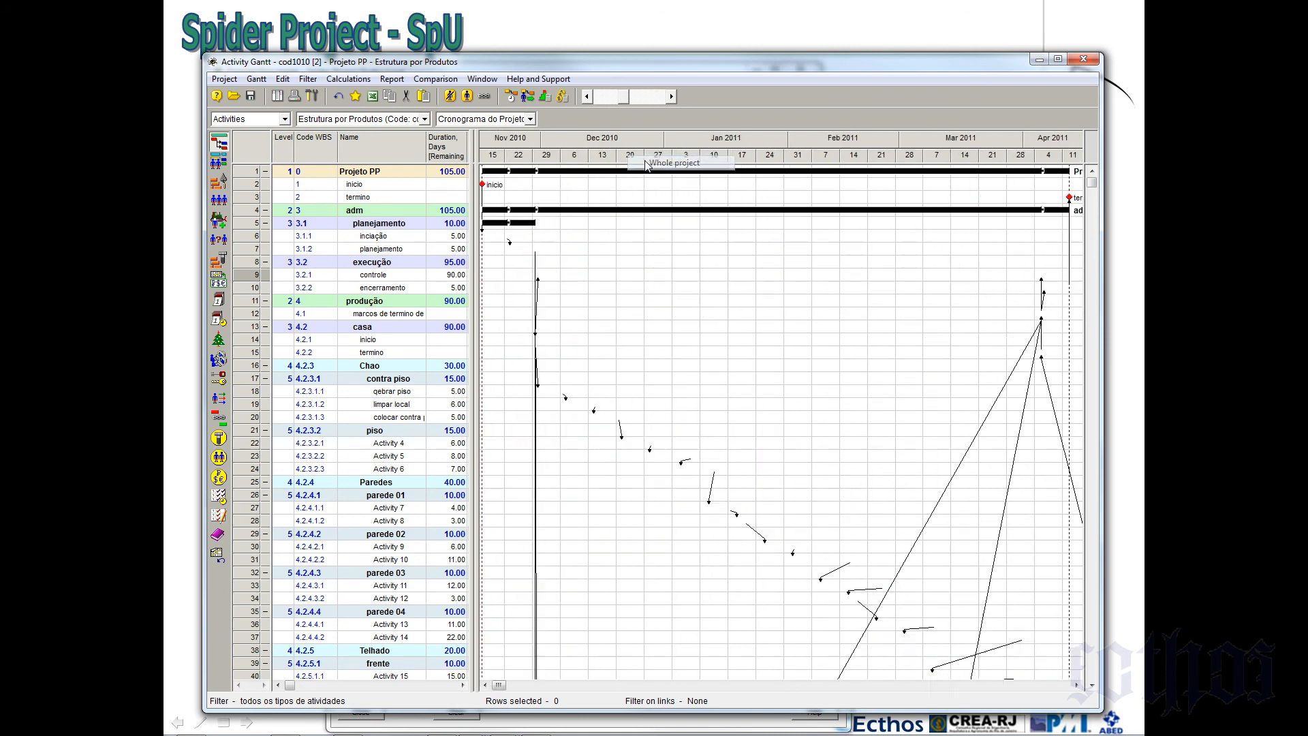
{"action": "left_click_drag", "start_coordinate": [620, 63], "coordinate": [600, 40]}
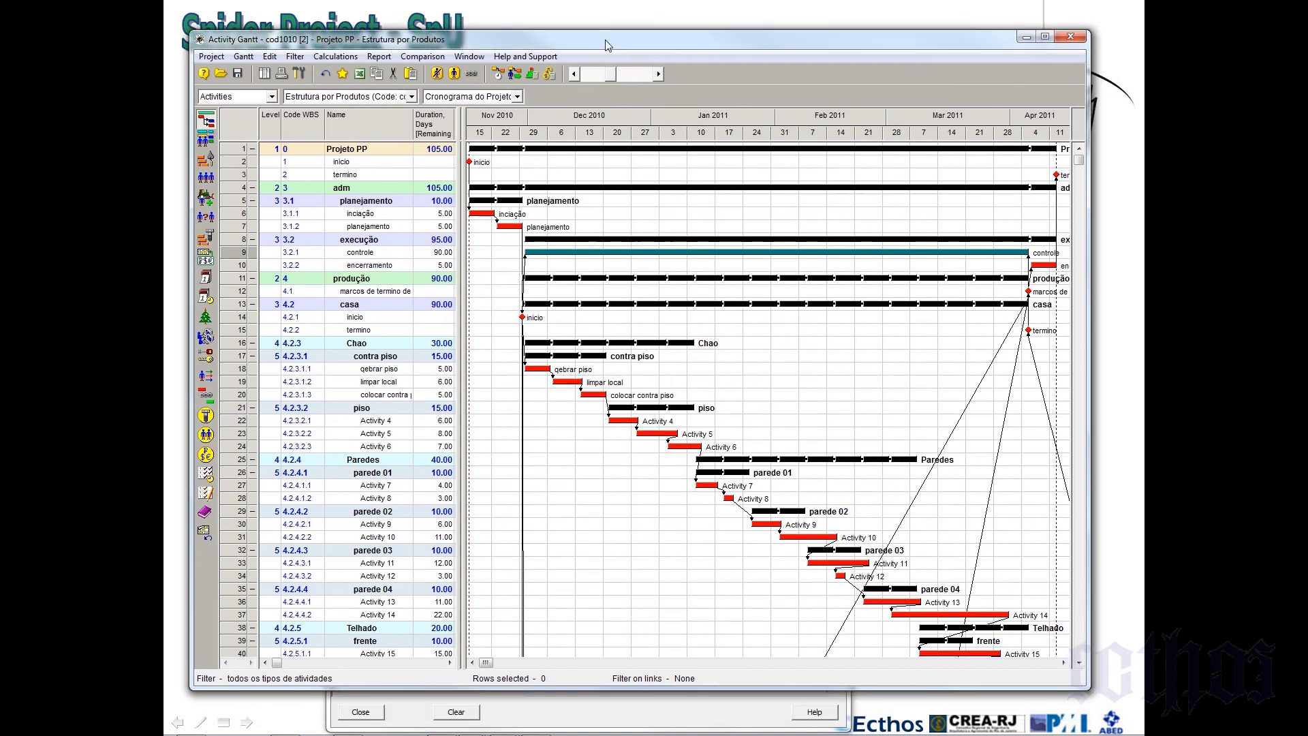
Reschedule the project in the Forward direction and review the whole project in the Gantt chart
{"action": "left_click", "coordinate": [492, 73]}
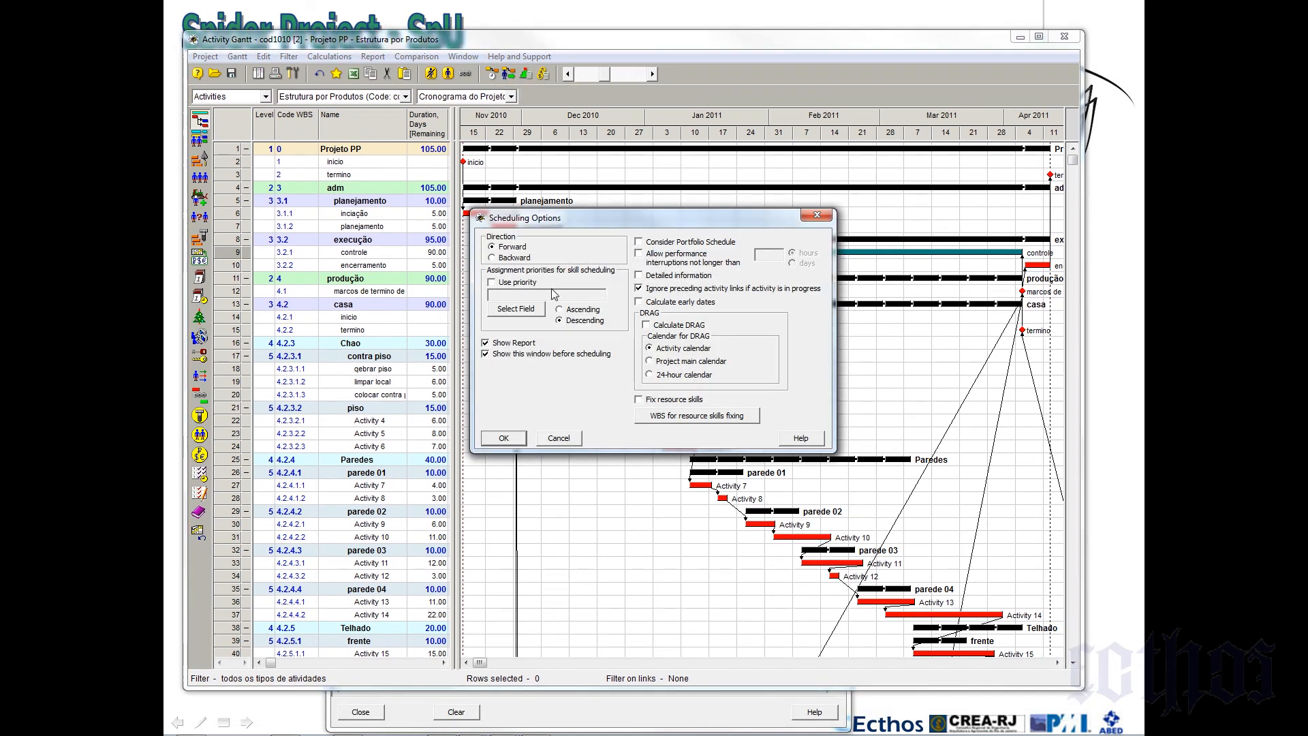
{"action": "left_click", "coordinate": [504, 438]}
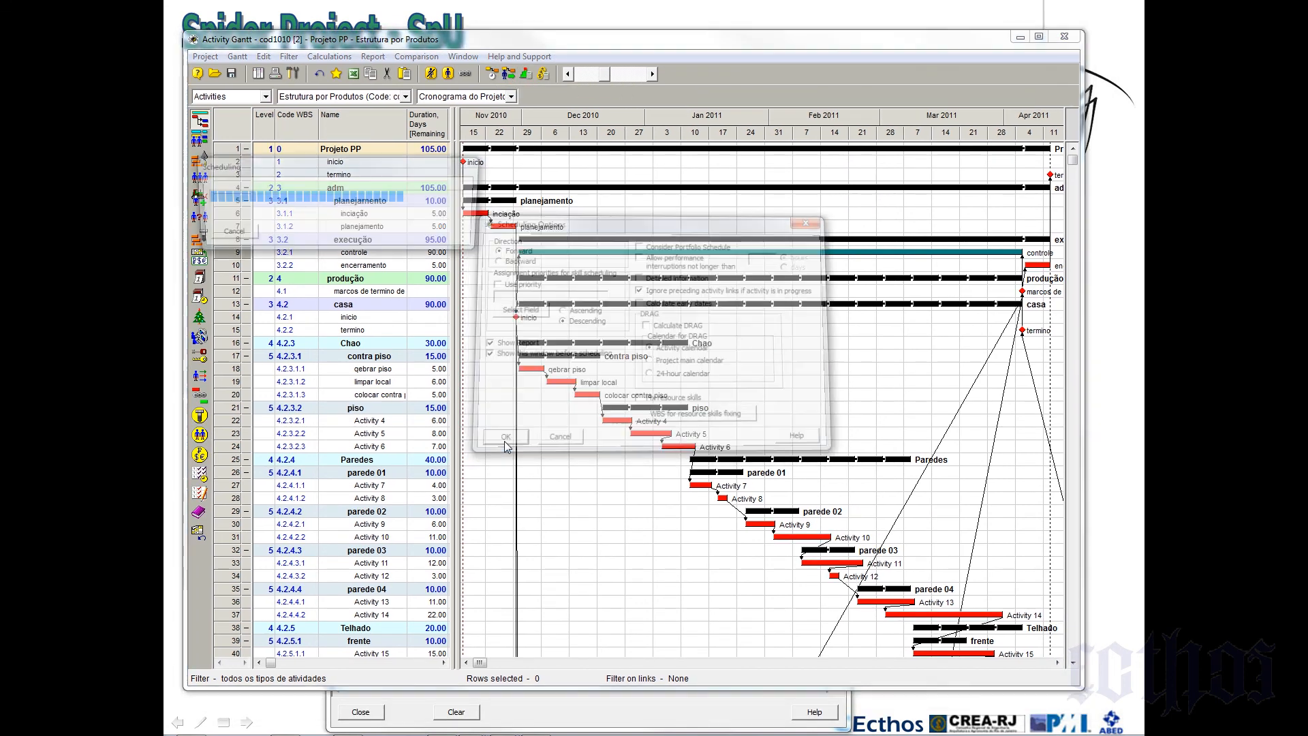
{"action": "right_click", "coordinate": [645, 120]}
{"action": "left_click", "coordinate": [675, 151]}
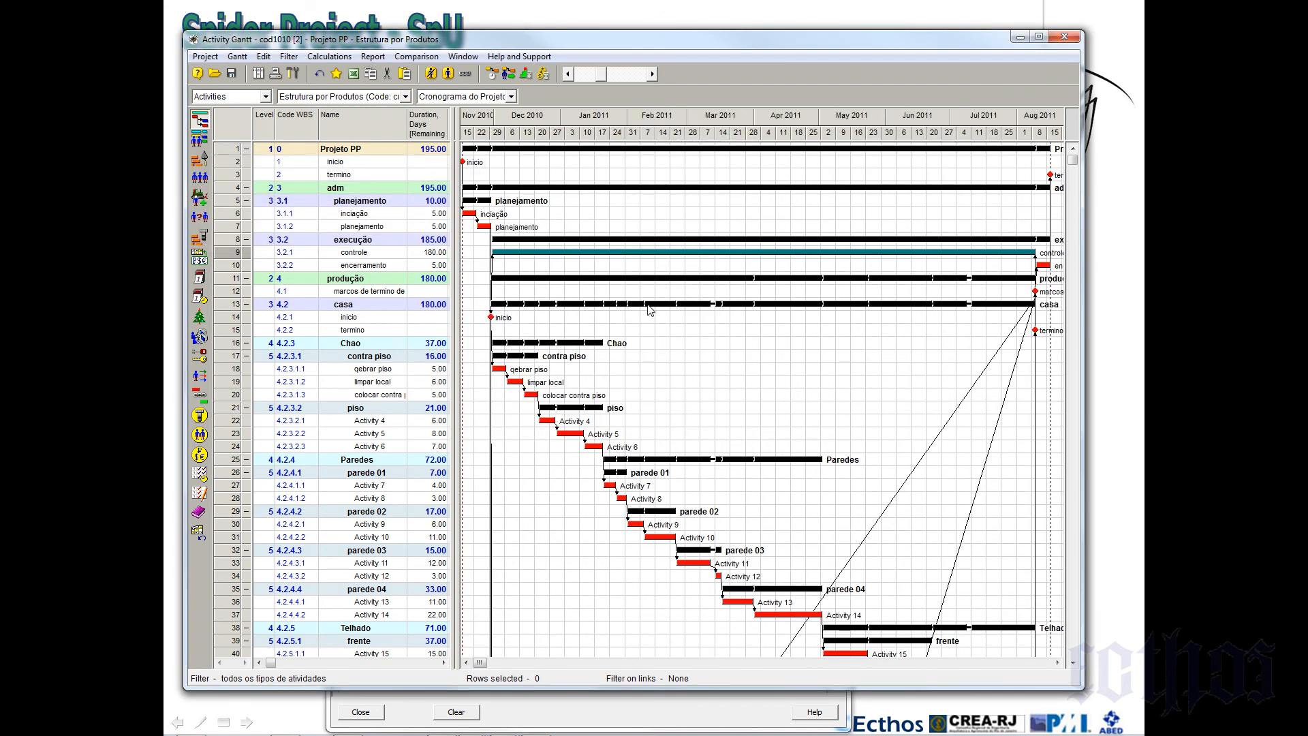
{"action": "scroll", "coordinate": [658, 402], "scroll_direction": "down", "scroll_amount": 7}
{"action": "scroll", "coordinate": [660, 402], "scroll_direction": "down", "scroll_amount": 3}
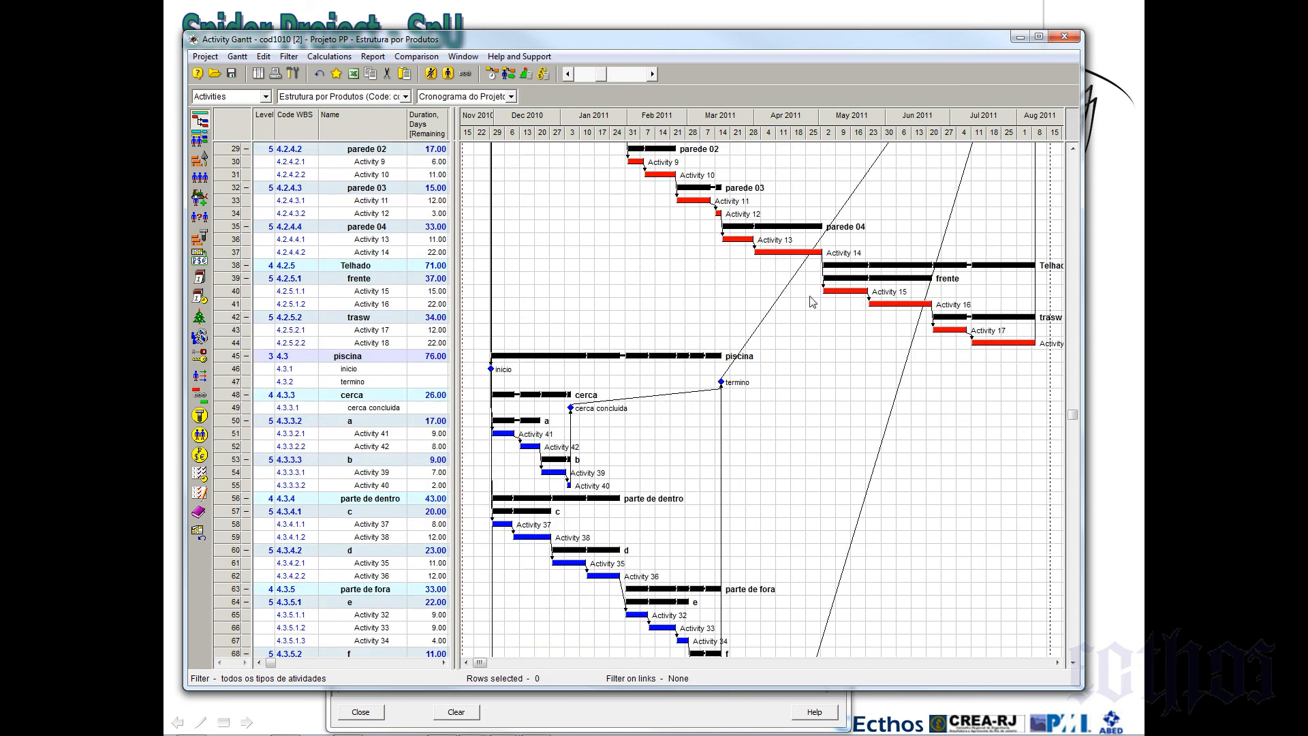
{"action": "scroll", "coordinate": [813, 301], "scroll_direction": "up", "scroll_amount": 7}
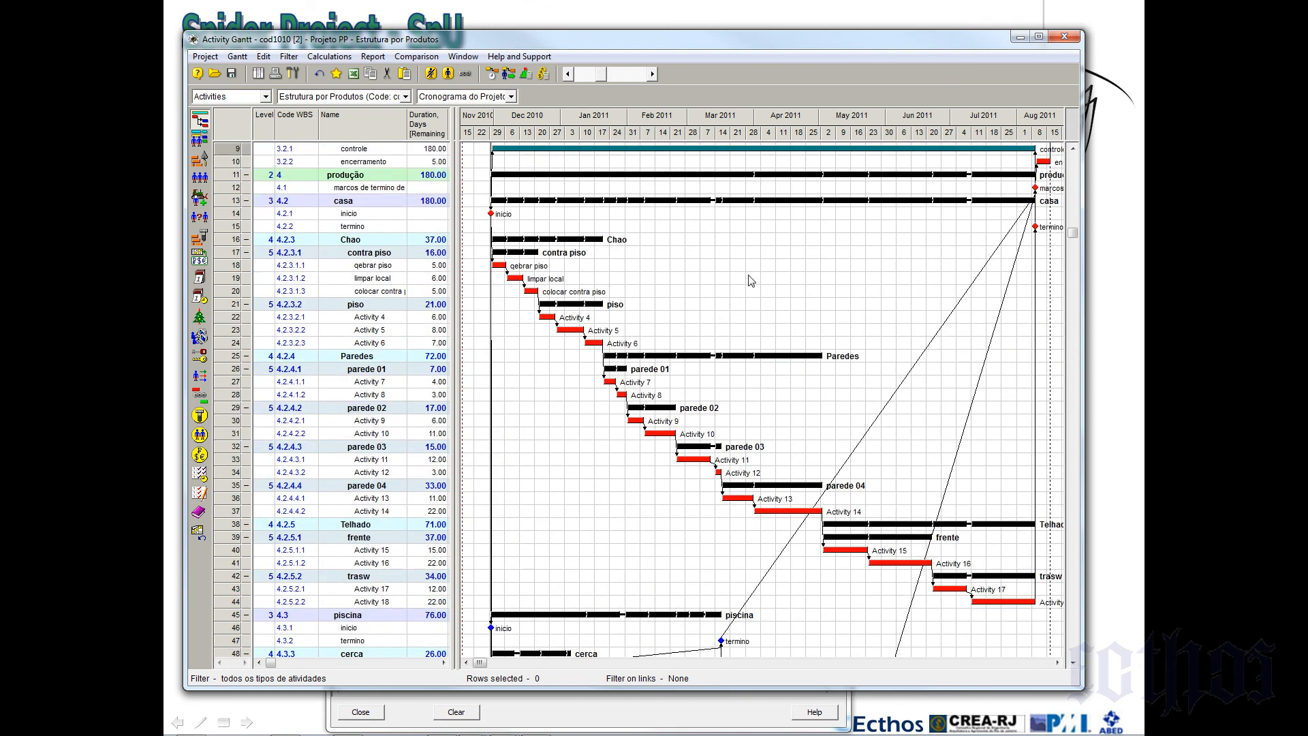
{"action": "scroll", "coordinate": [749, 280], "scroll_direction": "up", "scroll_amount": 3}
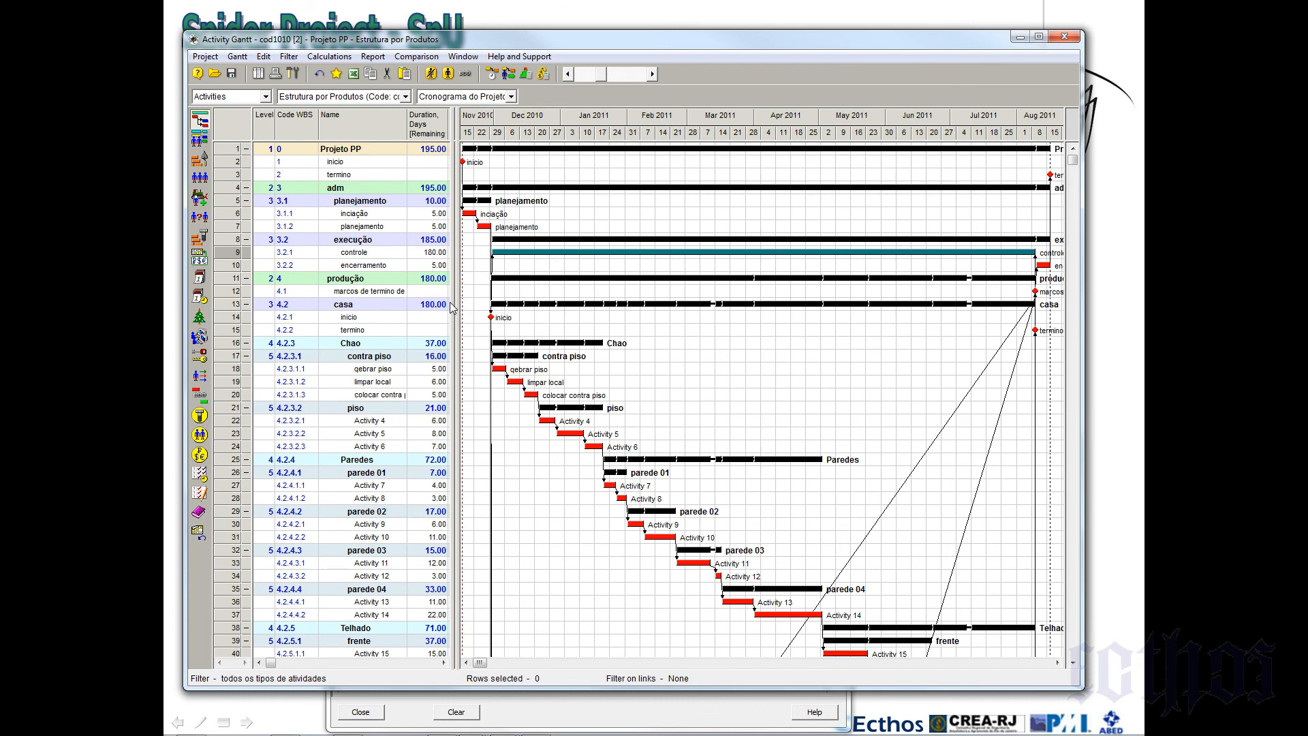
Widen the table to reveal the Start [NET] and Finish [NLT] columns and enlarge the Gantt timescale to single days
{"action": "left_click_drag", "start_coordinate": [458, 307], "coordinate": [642, 306]}
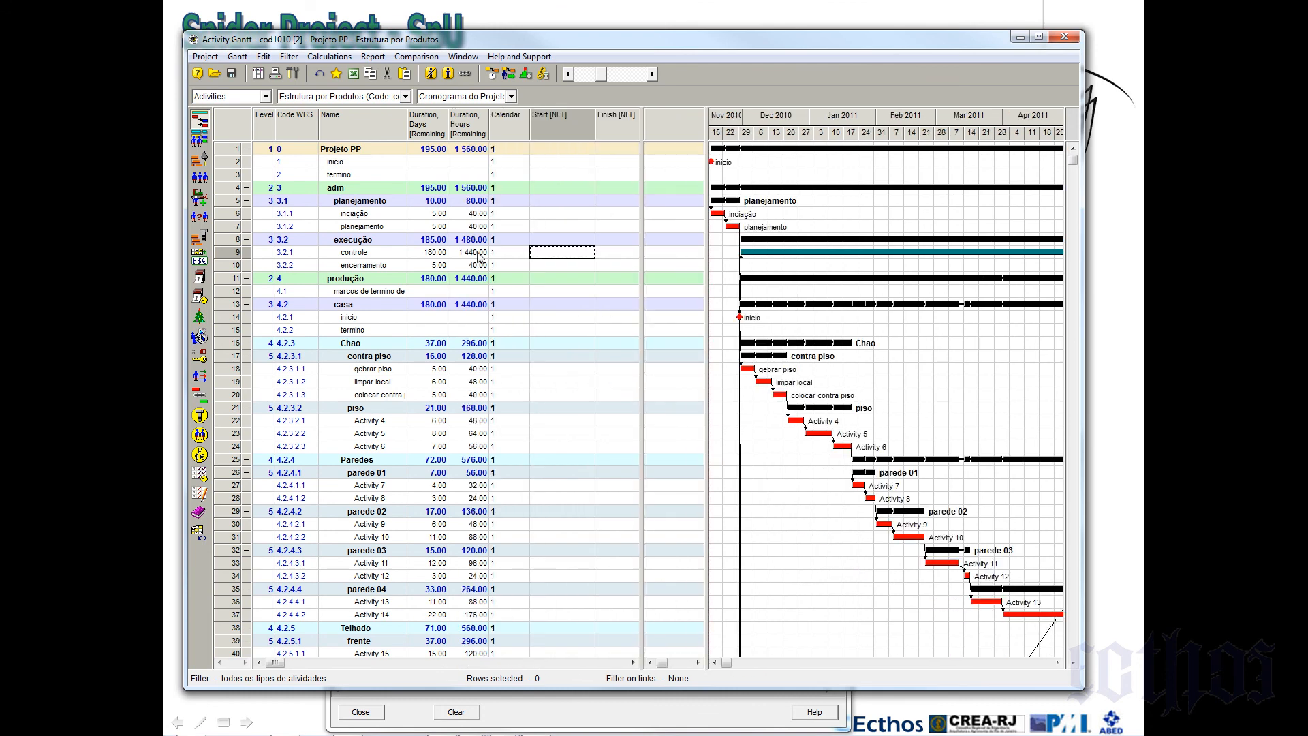
{"action": "left_click", "coordinate": [469, 370]}
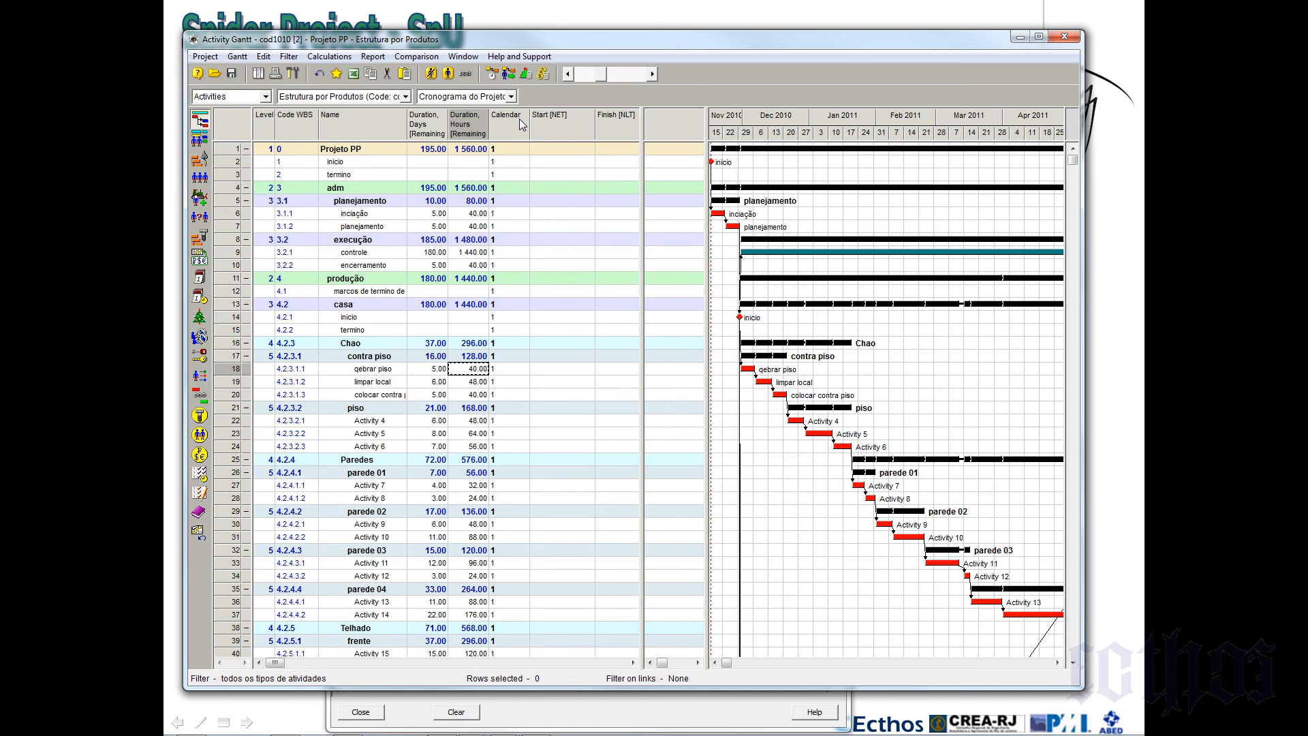
{"action": "left_click", "coordinate": [554, 136]}
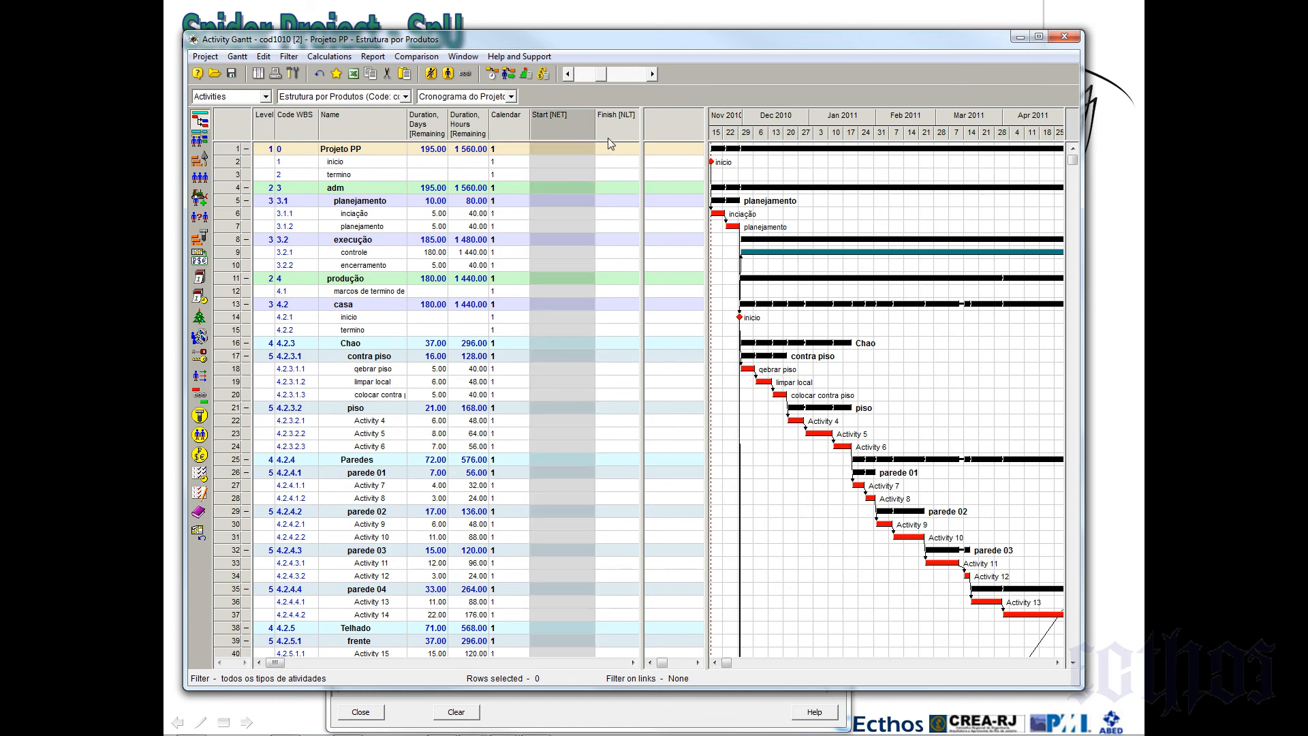
{"action": "left_click", "coordinate": [617, 136]}
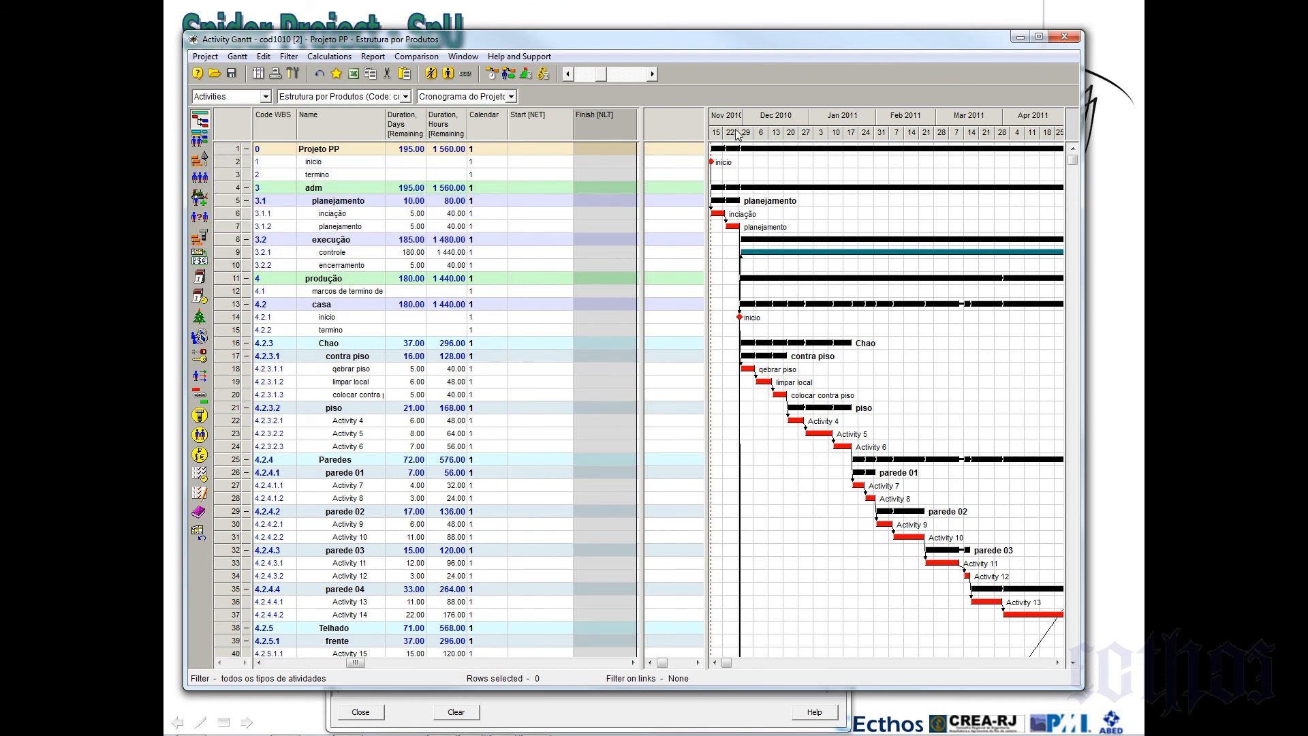
{"action": "left_click", "coordinate": [624, 78]}
{"action": "left_click", "coordinate": [624, 78]}
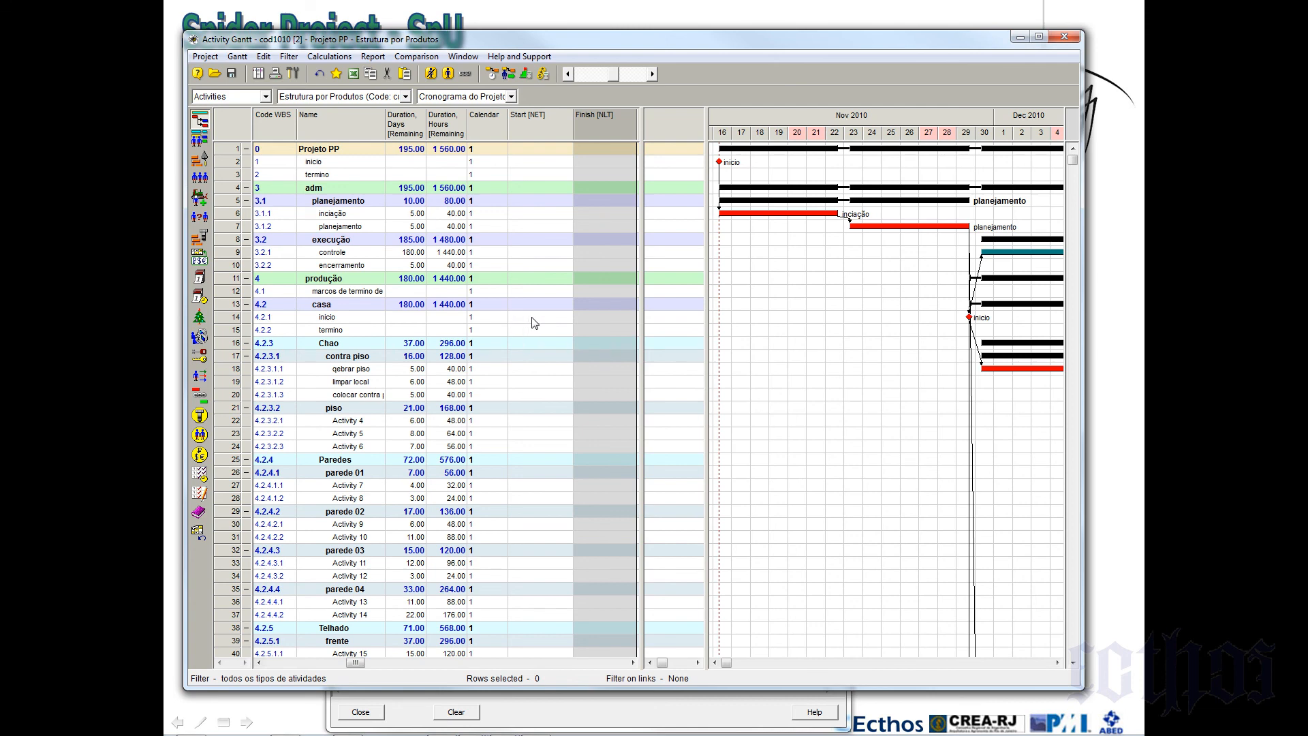
Set the Start [NET] date of the inicio milestone under casa to 01/12/2010 00:00
{"action": "left_click", "coordinate": [534, 322]}
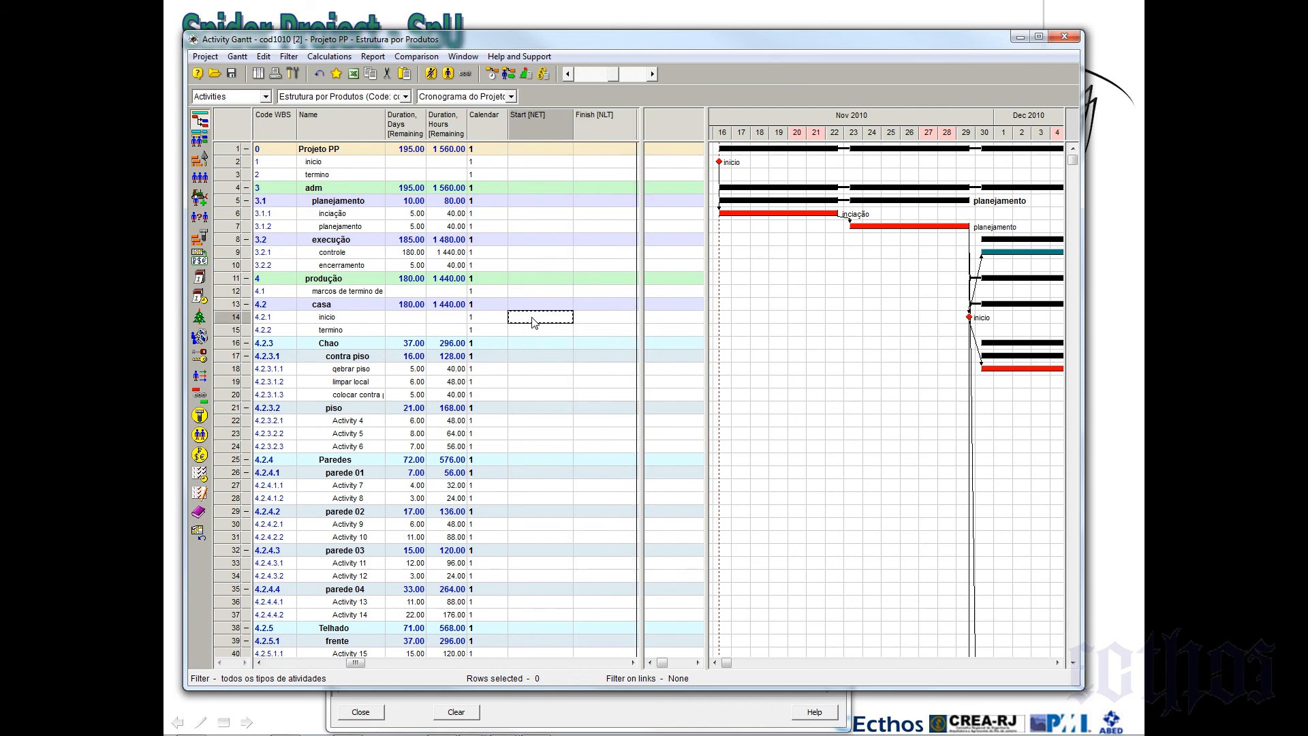
{"action": "left_click", "coordinate": [534, 321]}
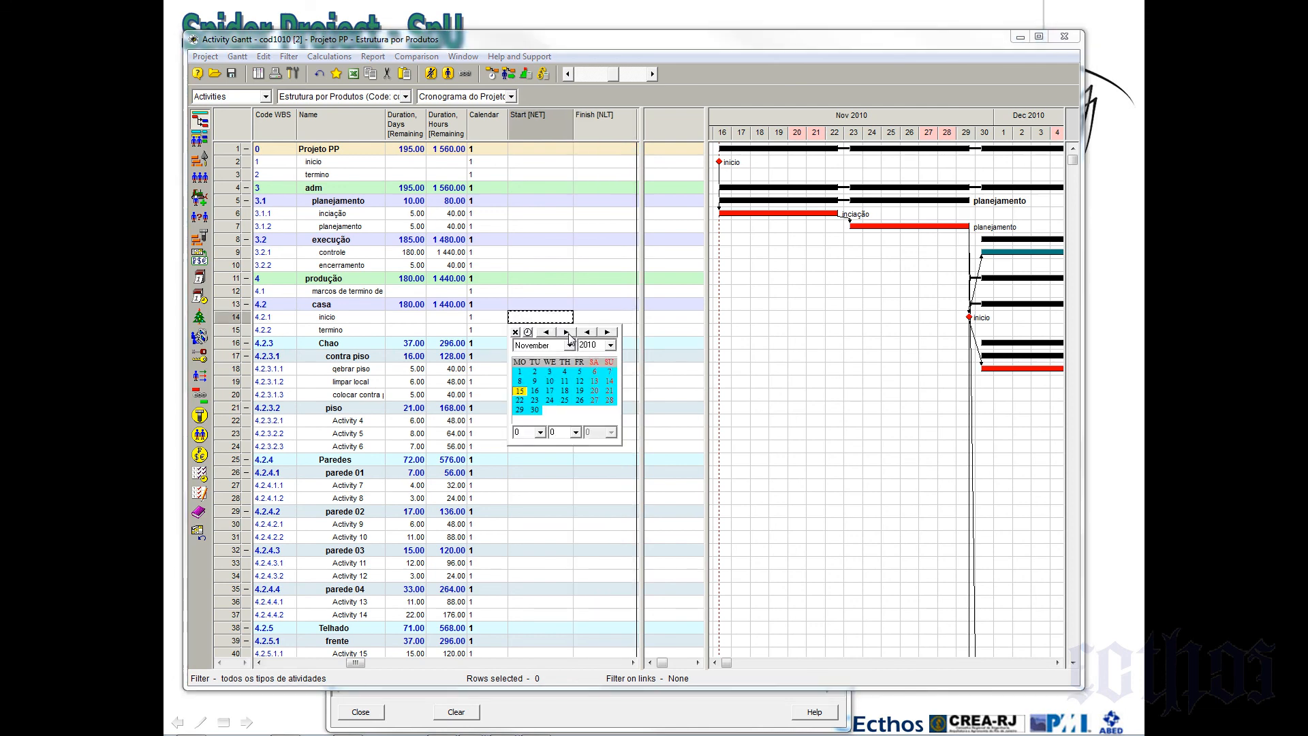
{"action": "left_click", "coordinate": [568, 334]}
{"action": "double_click", "coordinate": [551, 371]}
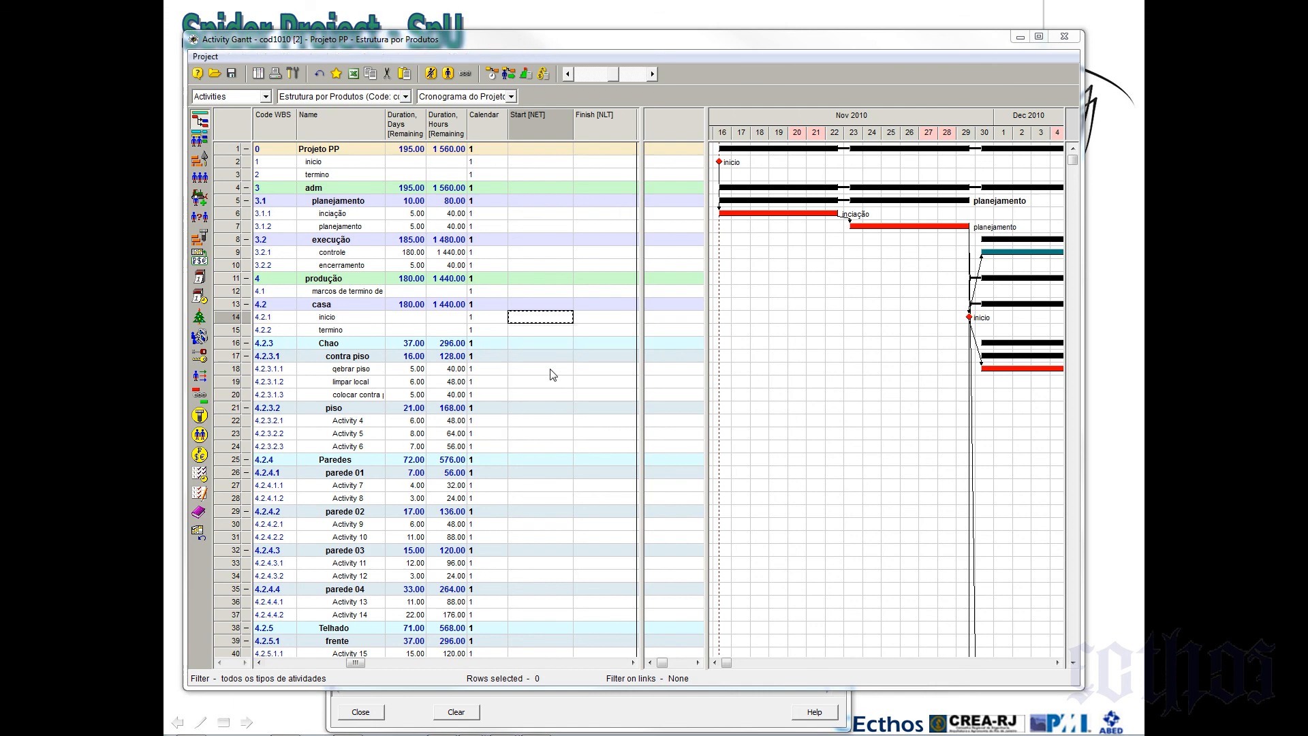
{"action": "left_click", "coordinate": [548, 342]}
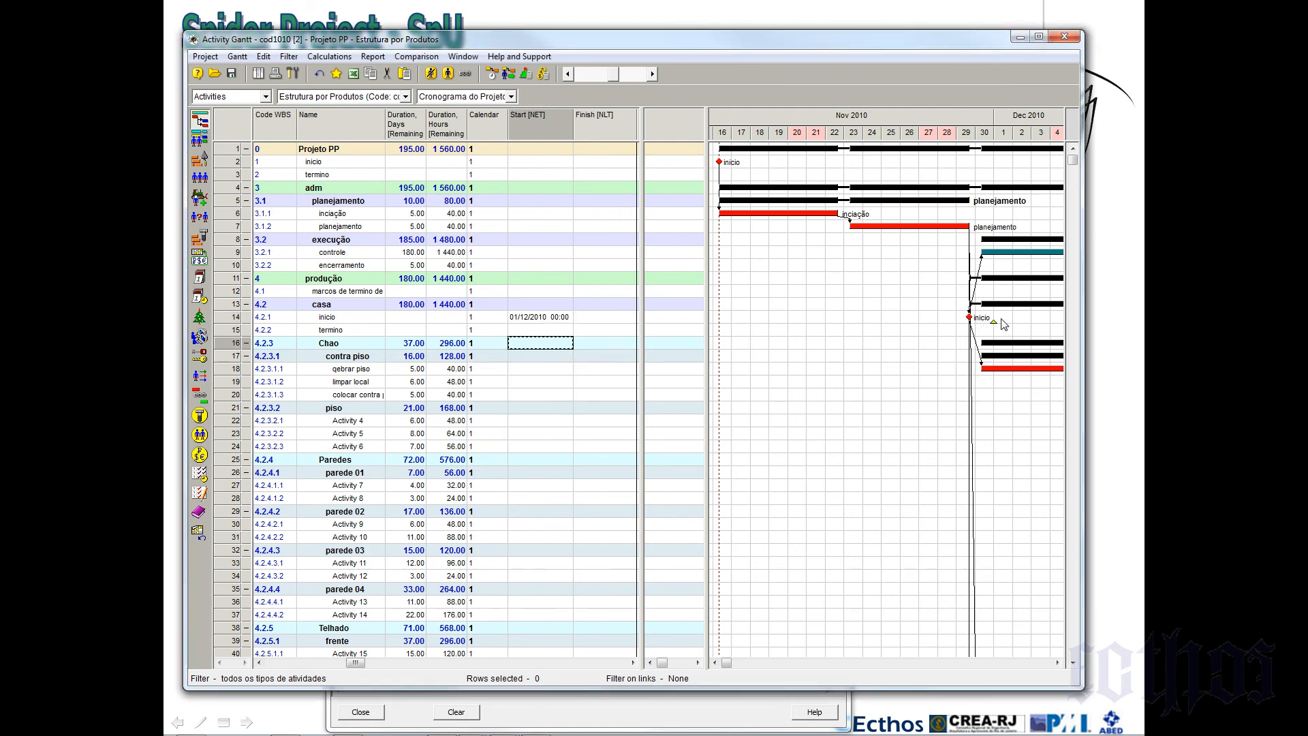
Recalculate the schedule in the Forward direction with the start constraint on casa's inicio milestone
{"action": "left_click", "coordinate": [489, 70]}
{"action": "left_click_drag", "start_coordinate": [694, 213], "coordinate": [832, 381]}
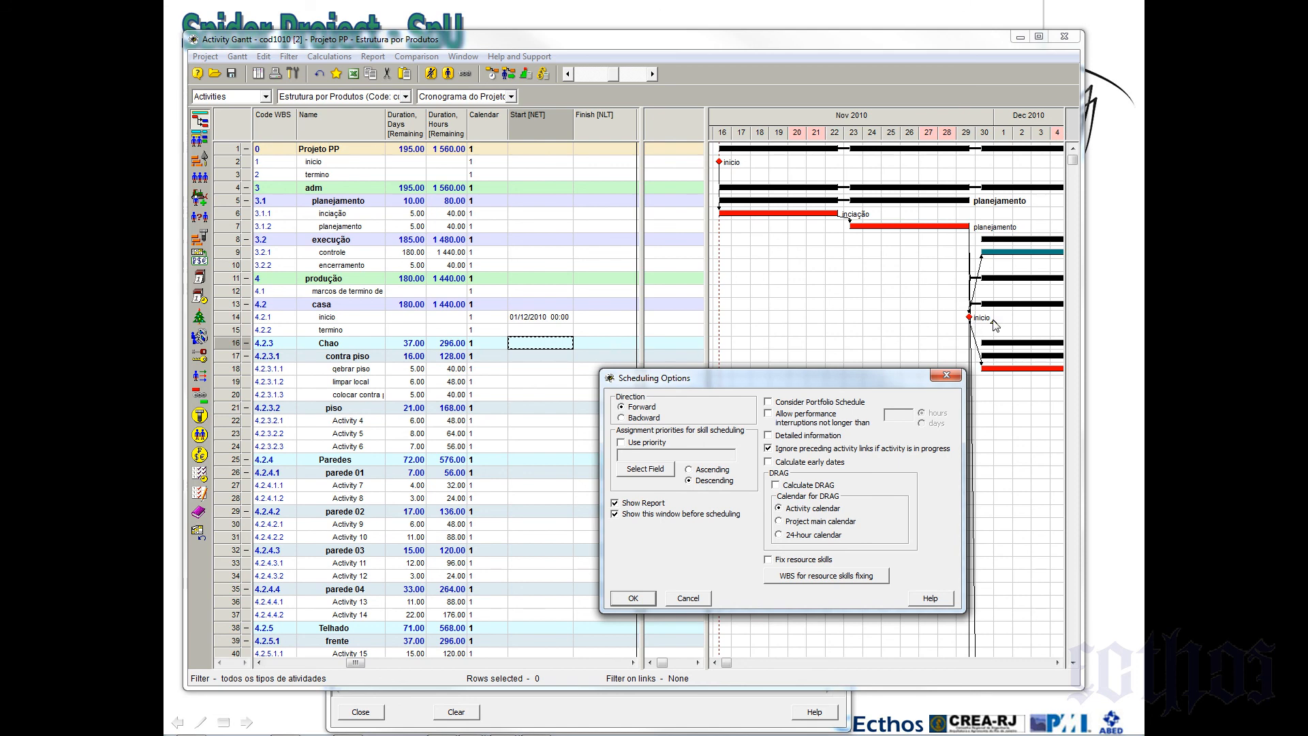
{"action": "left_click", "coordinate": [640, 599]}
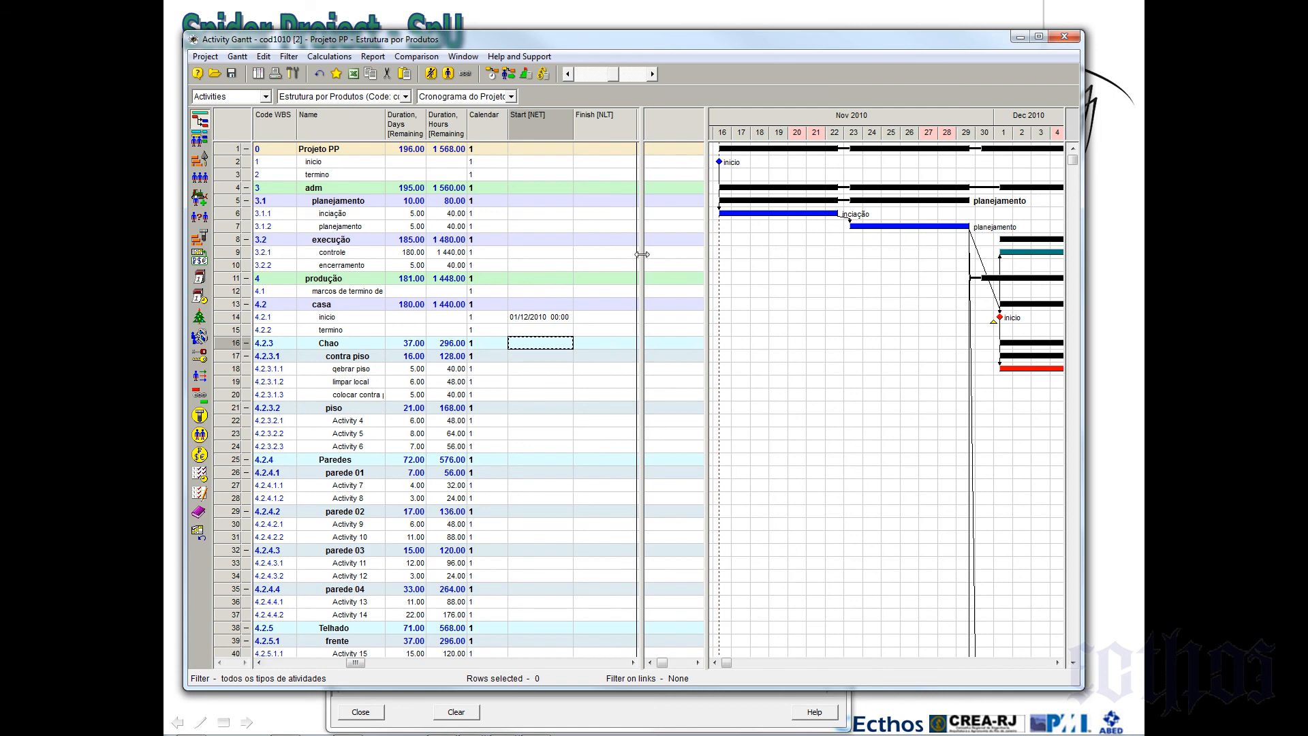
Extend the Gantt chart over the columns after Duration, Hours [Remaining] and show the whole project
{"action": "left_click_drag", "start_coordinate": [640, 258], "coordinate": [475, 294]}
{"action": "left_click_drag", "start_coordinate": [706, 235], "coordinate": [471, 276]}
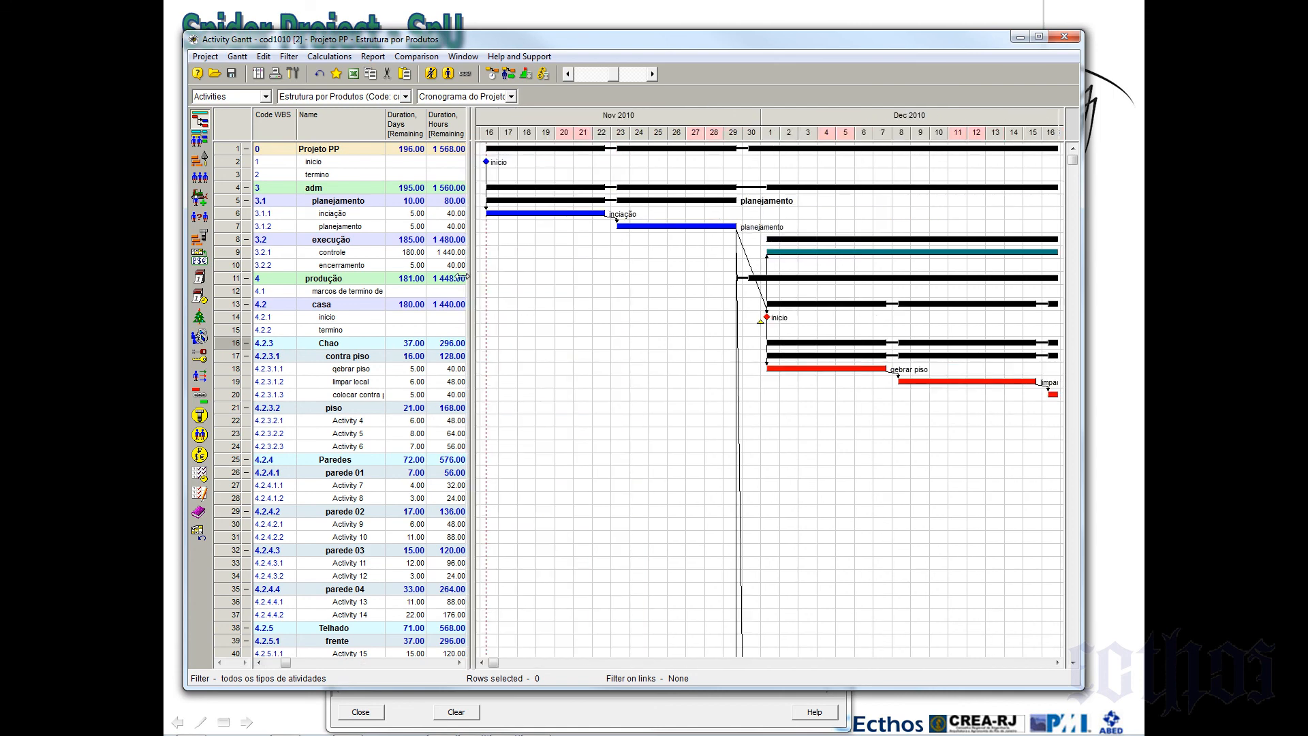
{"action": "right_click", "coordinate": [665, 113]}
{"action": "left_click", "coordinate": [711, 134]}
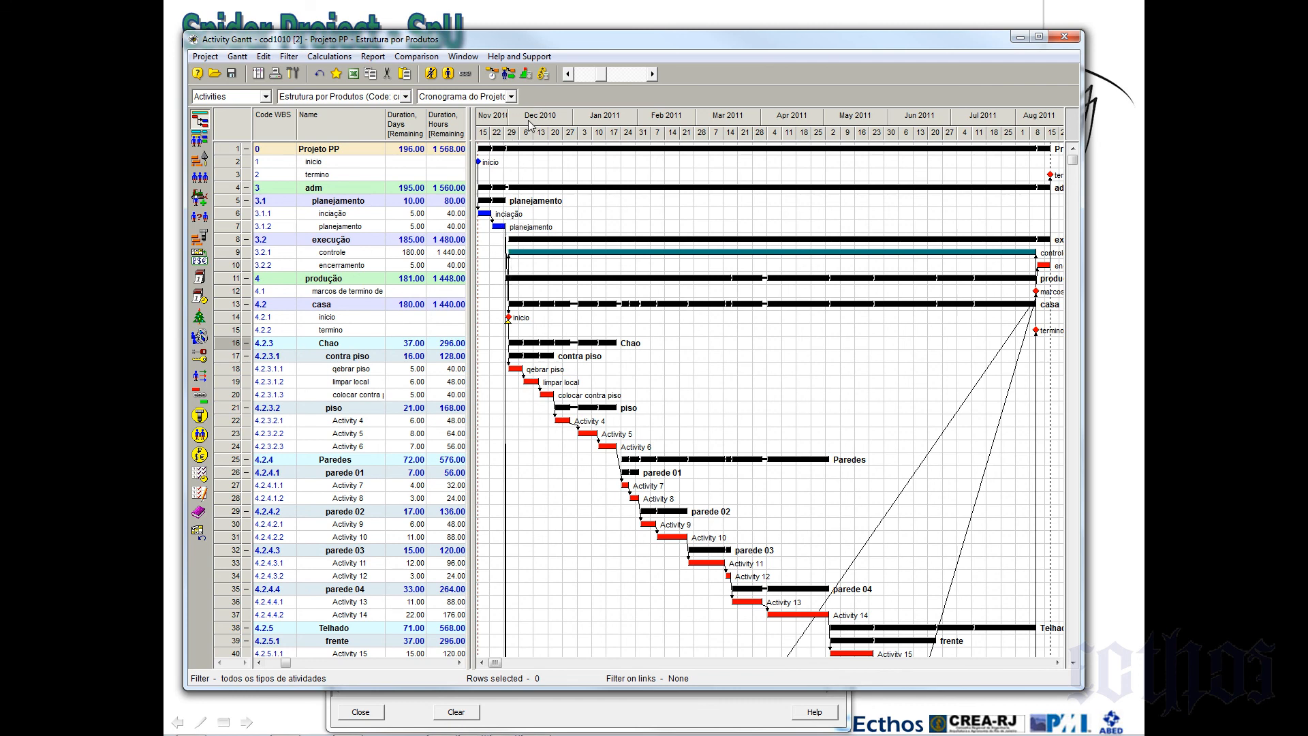
View the chart by single days, then restore the Calendar, Start [NET] and Finish [NLT] columns beside the whole-project timescale
{"action": "left_click", "coordinate": [626, 77]}
{"action": "left_click", "coordinate": [626, 78]}
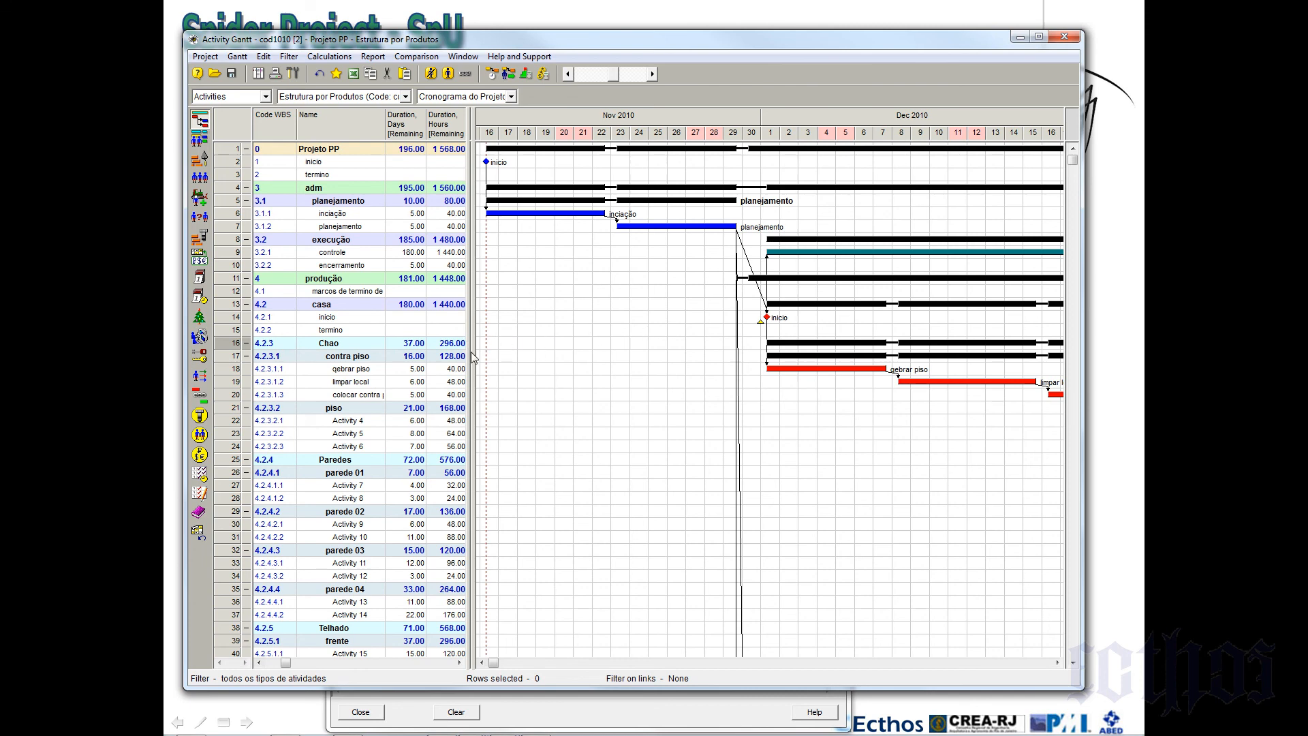
{"action": "left_click_drag", "start_coordinate": [473, 355], "coordinate": [710, 328]}
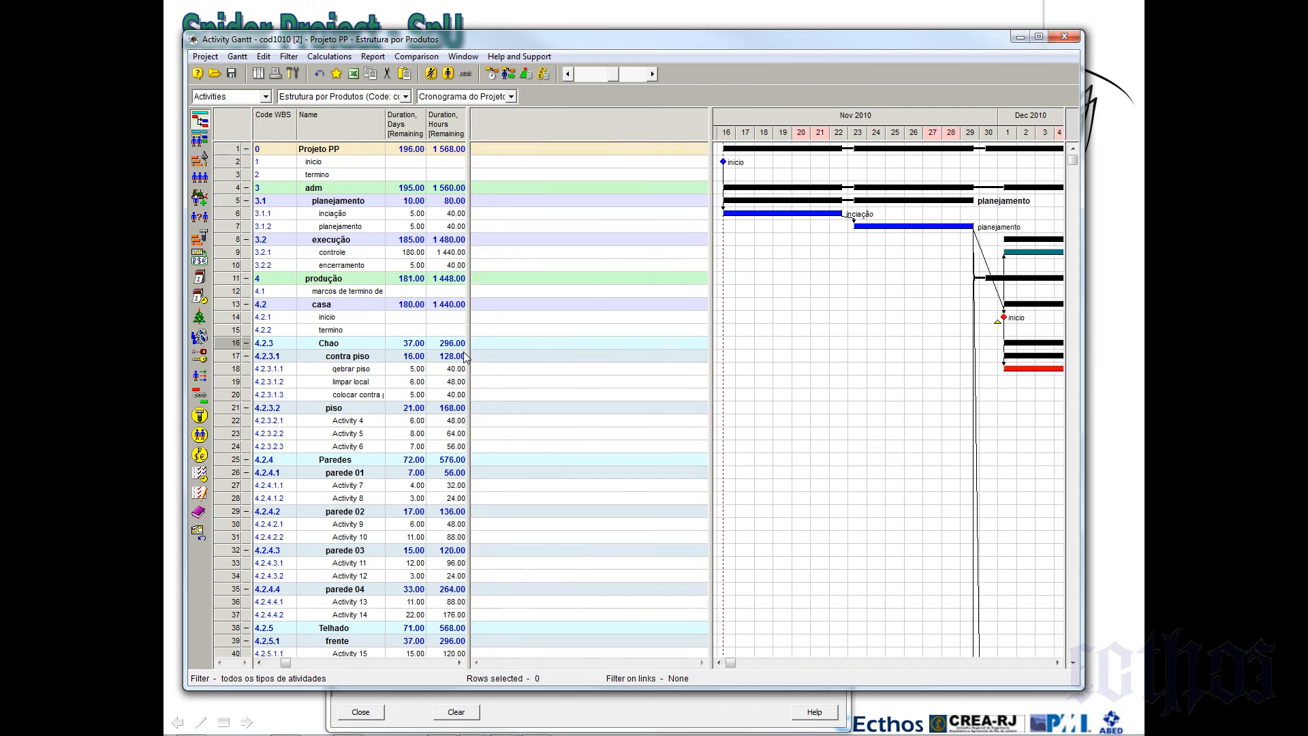
{"action": "left_click_drag", "start_coordinate": [469, 351], "coordinate": [641, 357]}
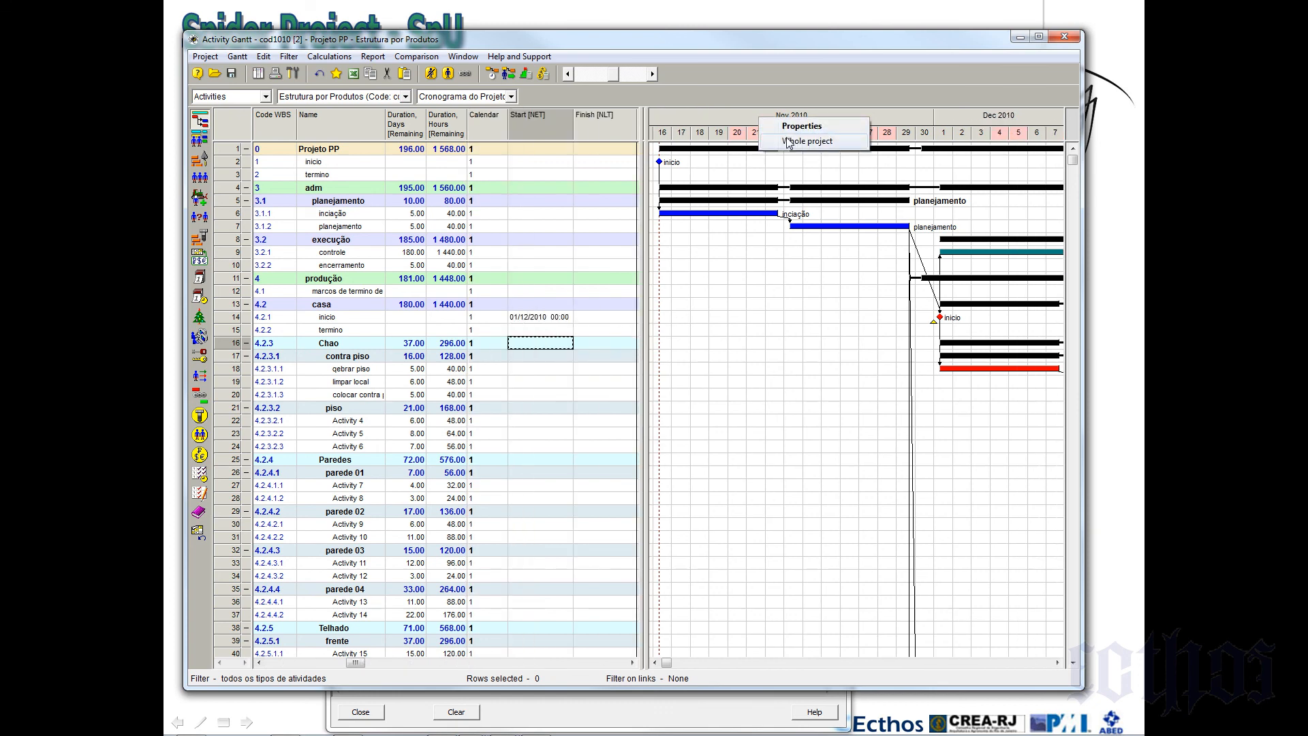
{"action": "left_click", "coordinate": [804, 141]}
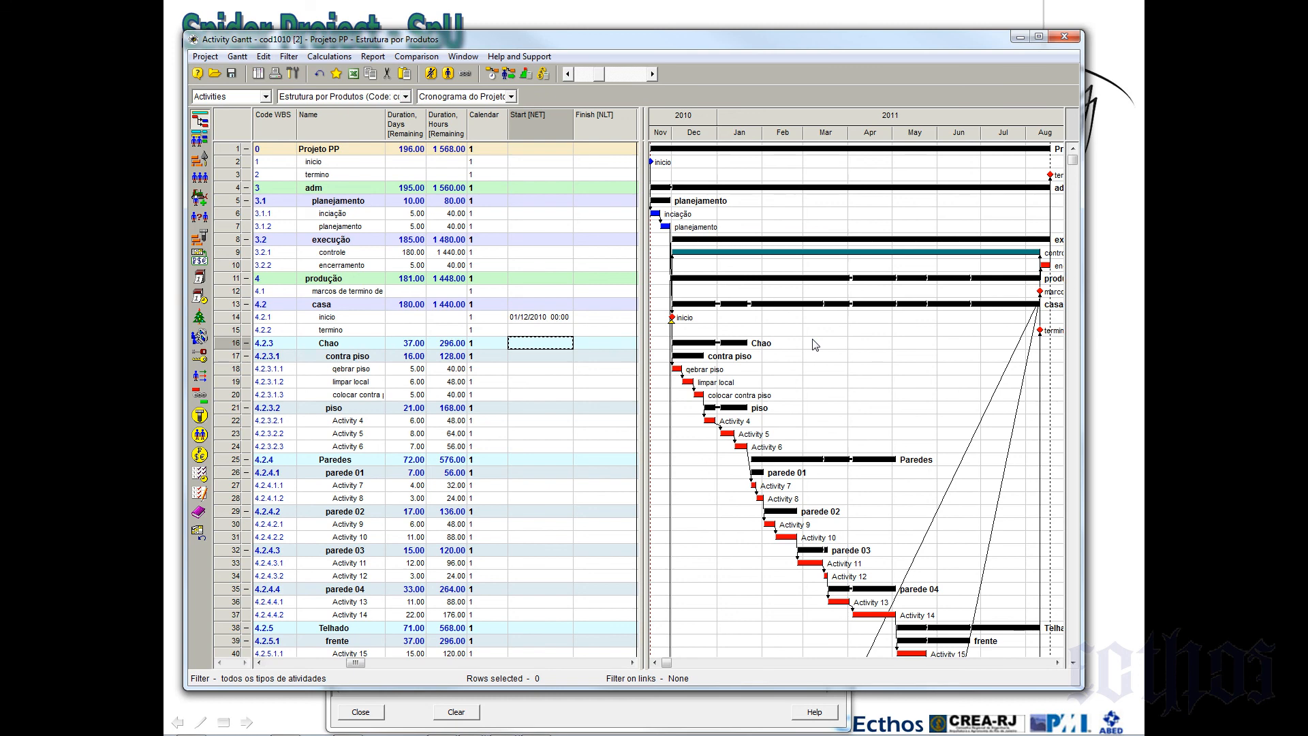
Check the milestones' date constraint and calendar cells, and shrink the Activity Gantt window to uncover the Opened Documents window
{"action": "left_click", "coordinate": [559, 319]}
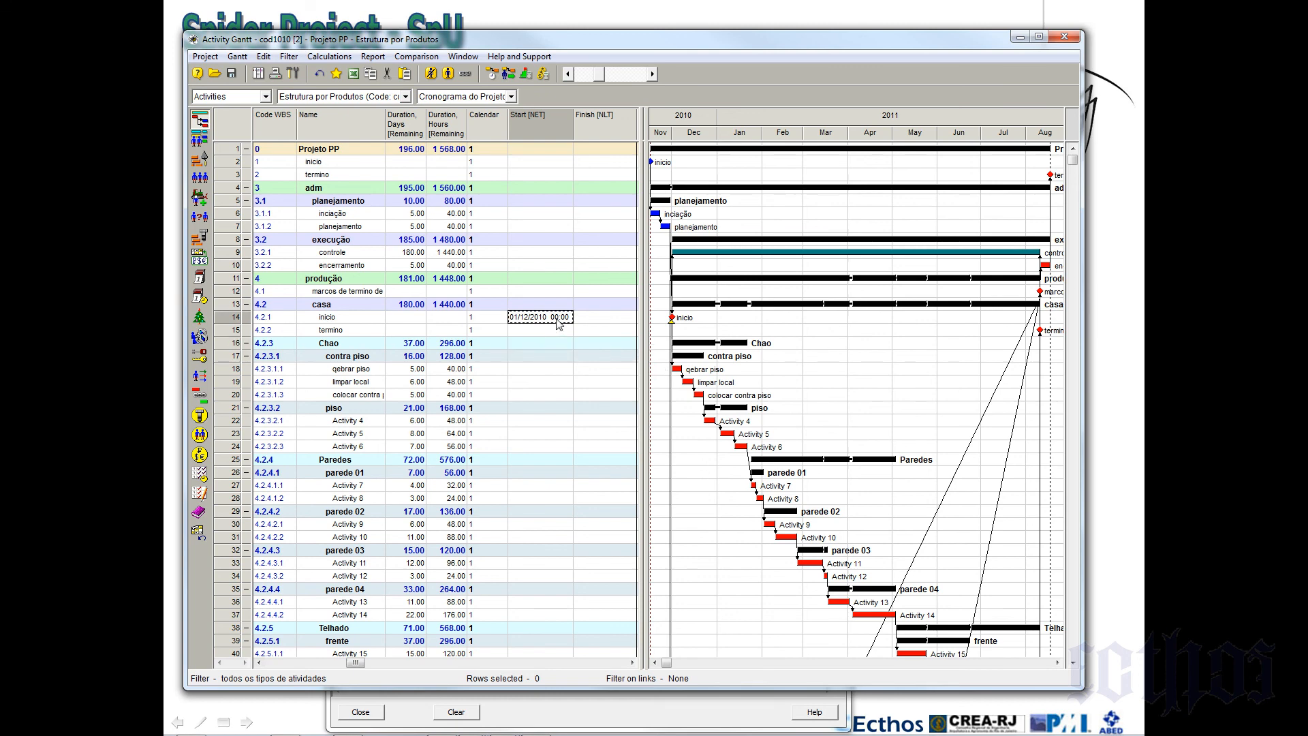
{"action": "left_click", "coordinate": [601, 319]}
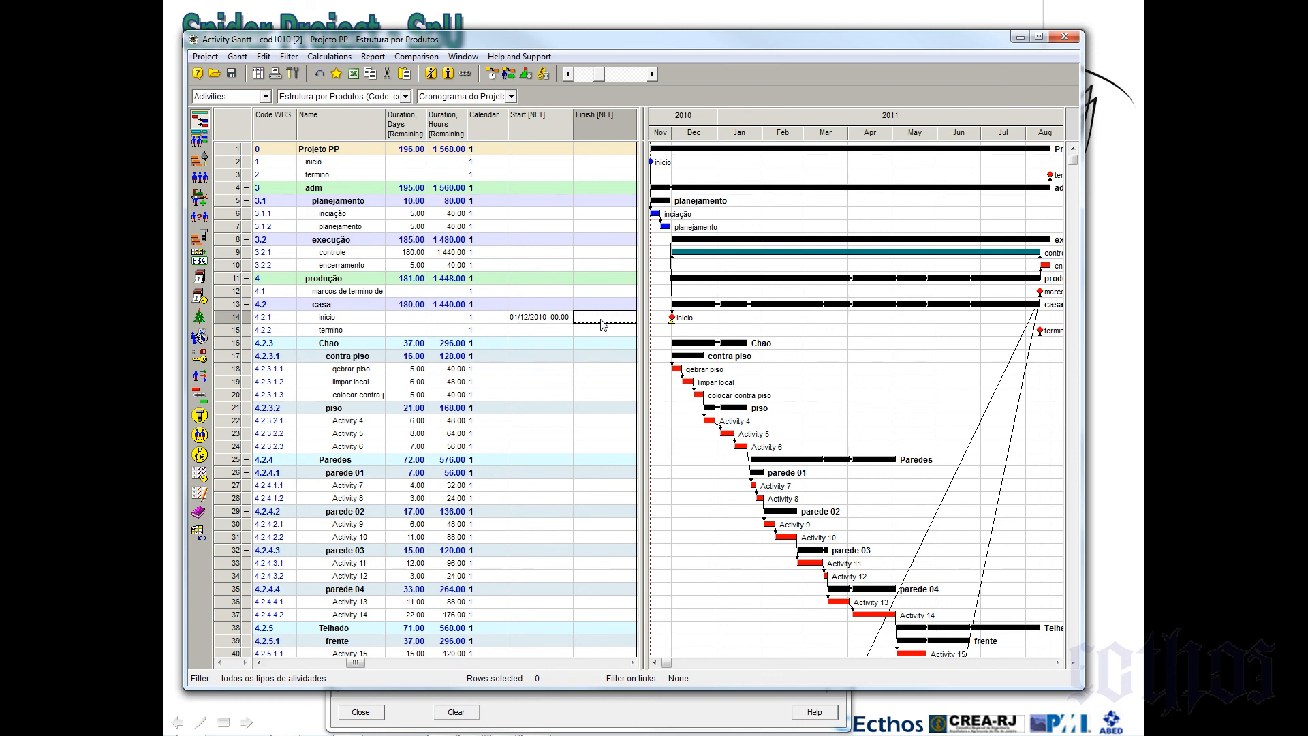
{"action": "left_click", "coordinate": [486, 331]}
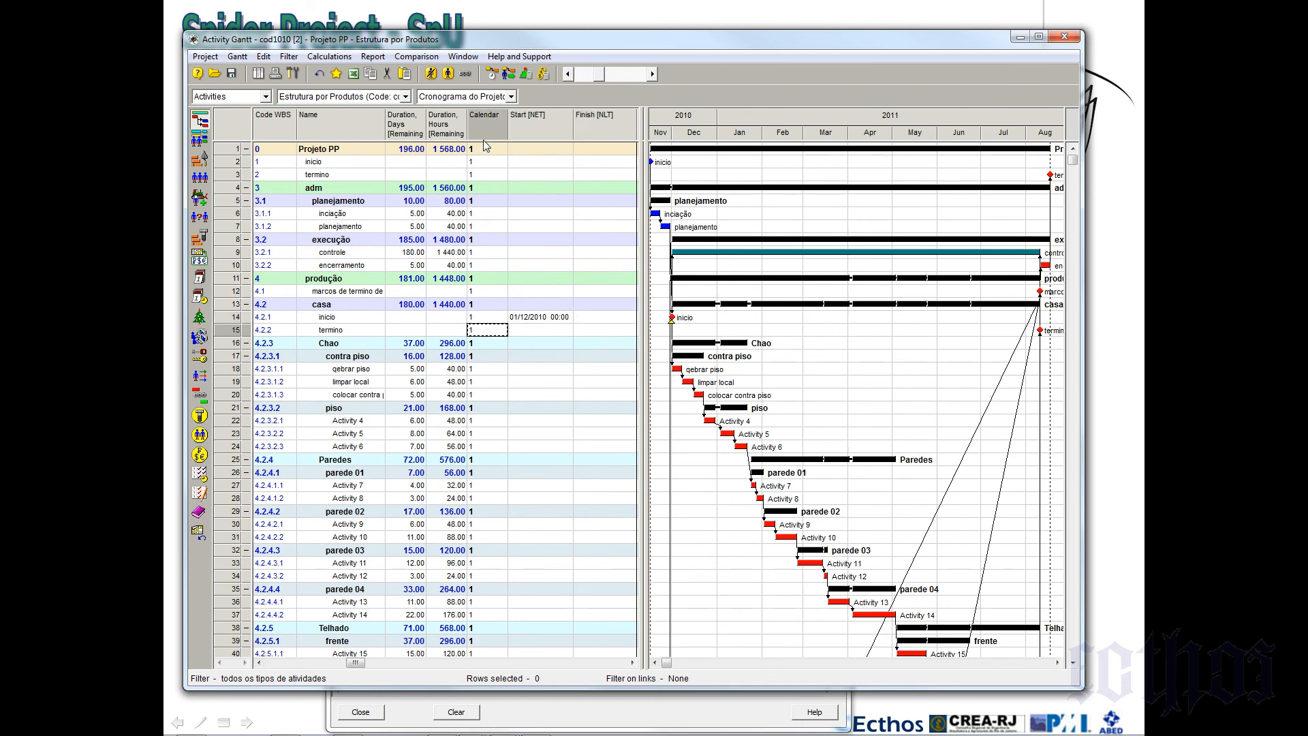
{"action": "left_click", "coordinate": [483, 165]}
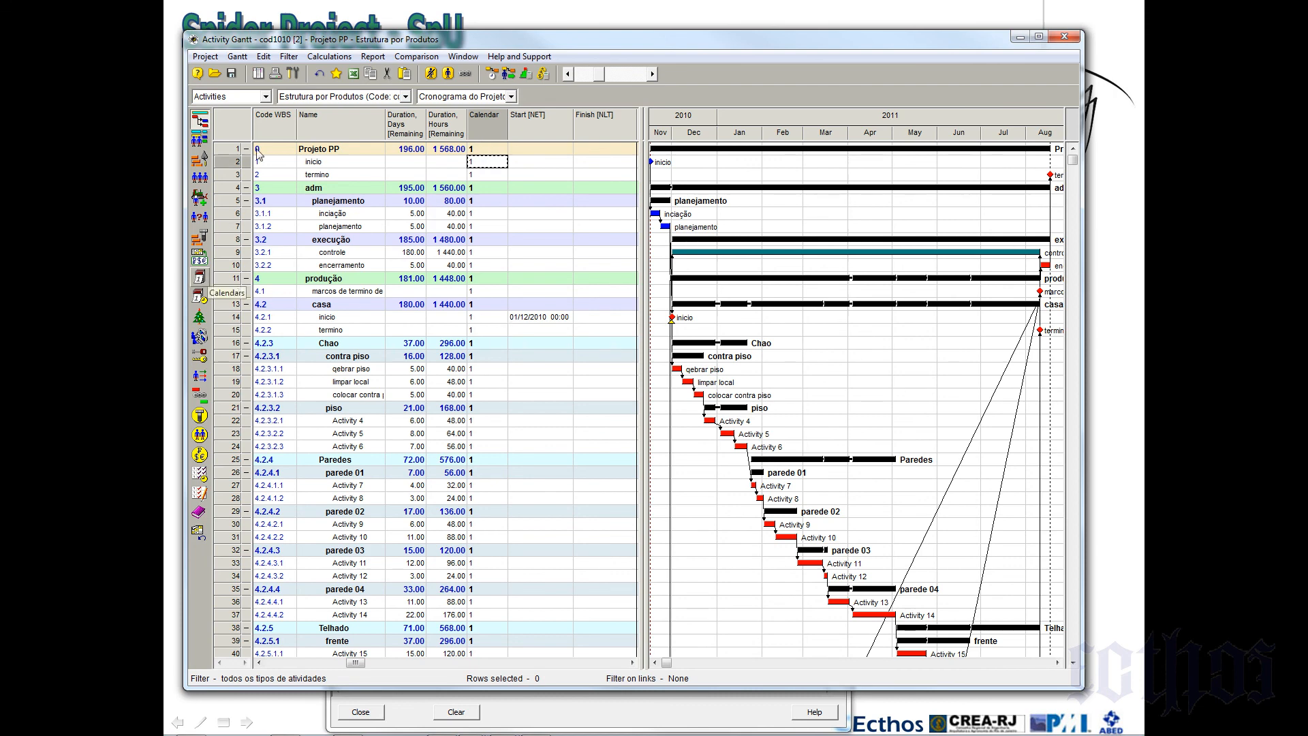
{"action": "left_click_drag", "start_coordinate": [184, 31], "coordinate": [470, 327]}
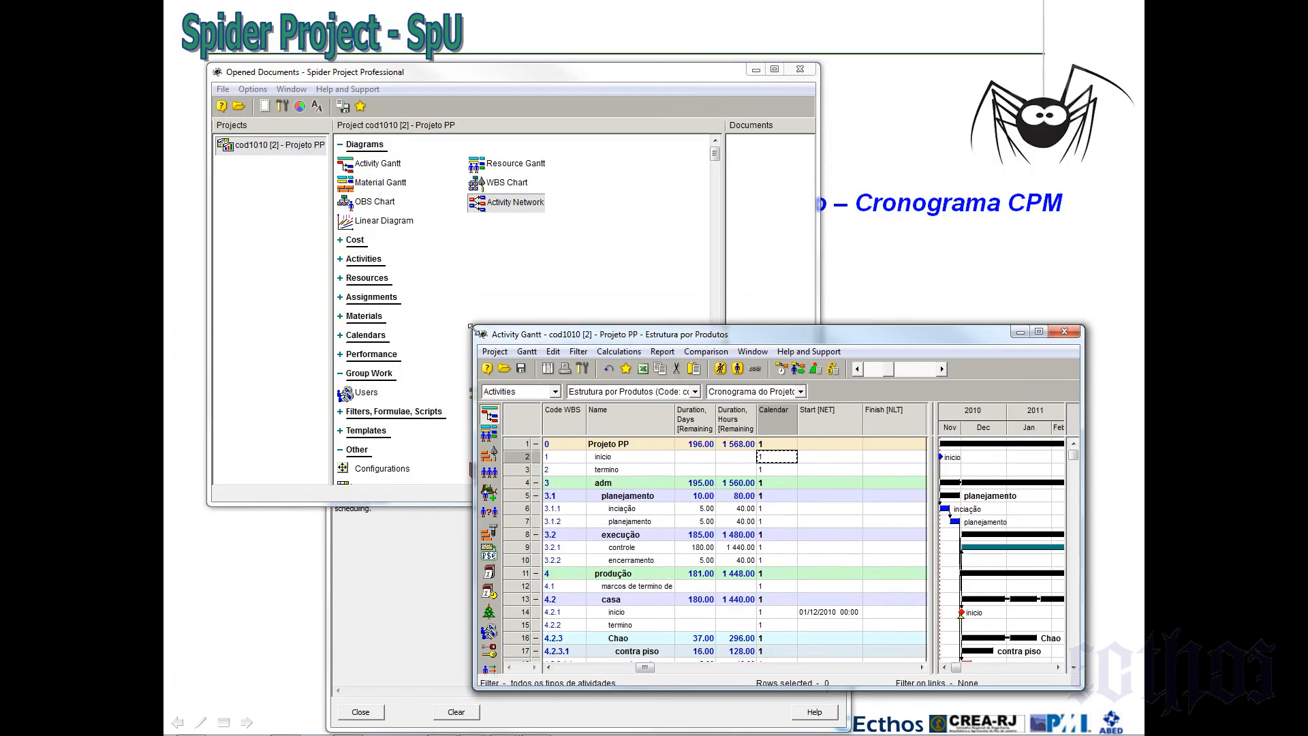
Open the project's Calendars table and place its window over the upper part of the Opened Documents window
{"action": "left_click", "coordinate": [340, 335]}
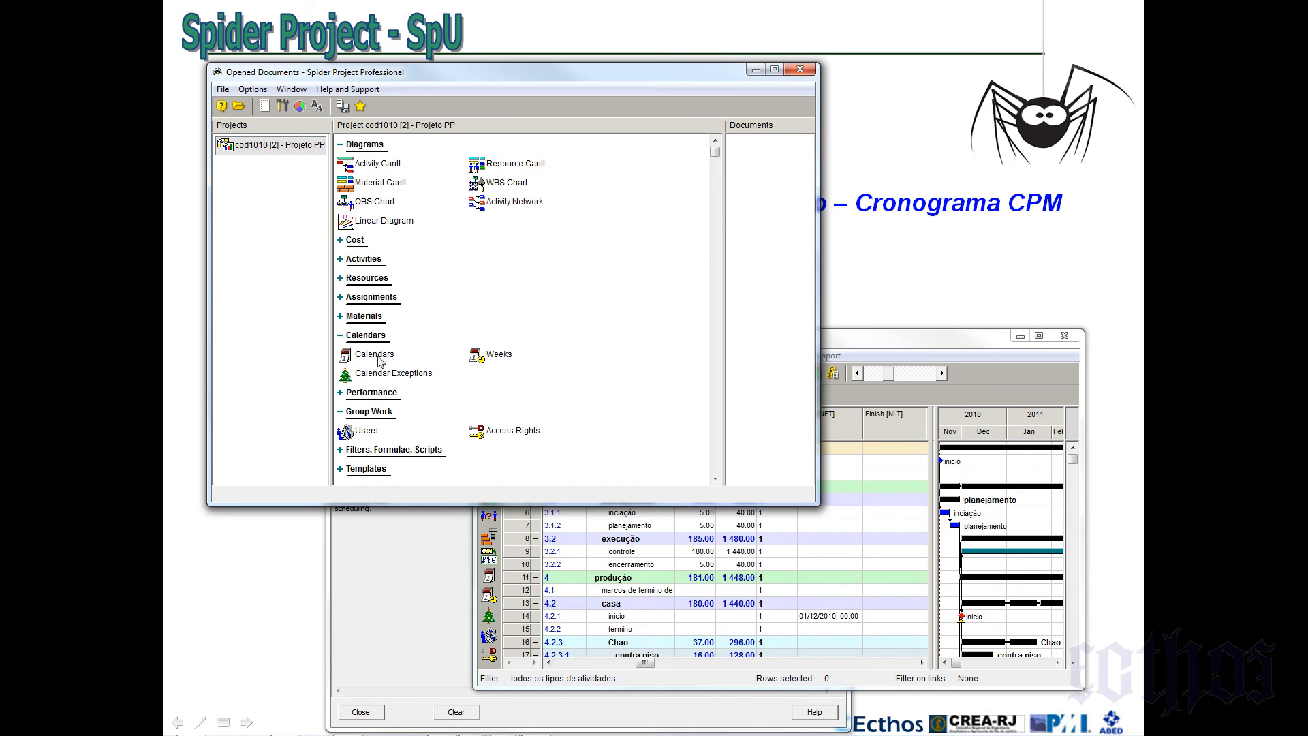
{"action": "left_click", "coordinate": [377, 356]}
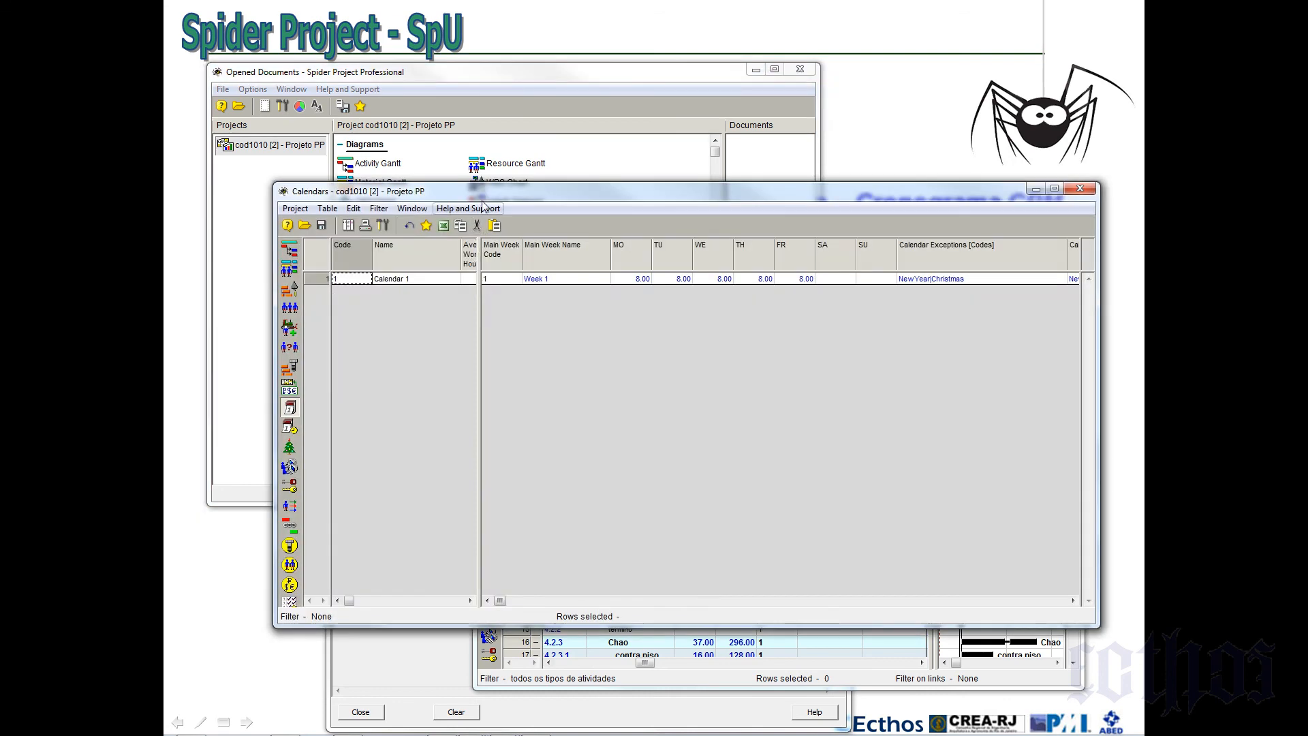
{"action": "left_click_drag", "start_coordinate": [487, 193], "coordinate": [436, 78]}
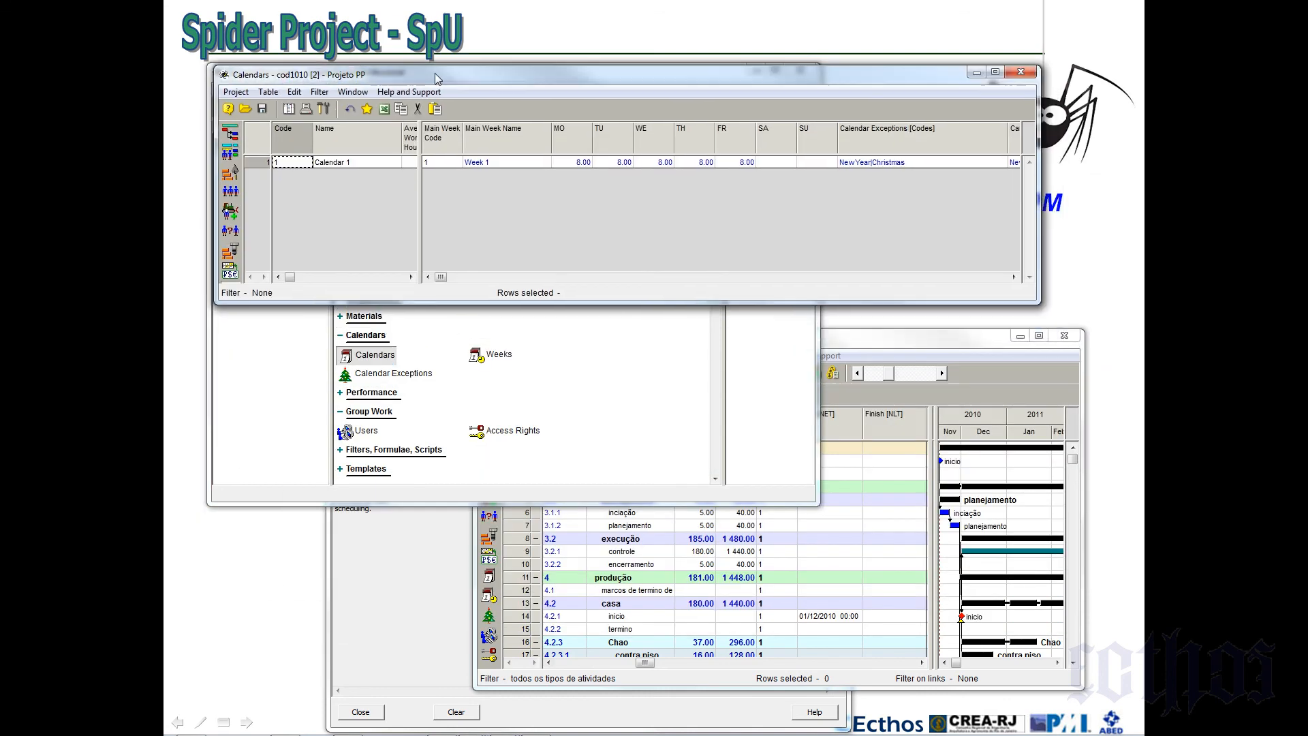
{"action": "left_click", "coordinate": [444, 164]}
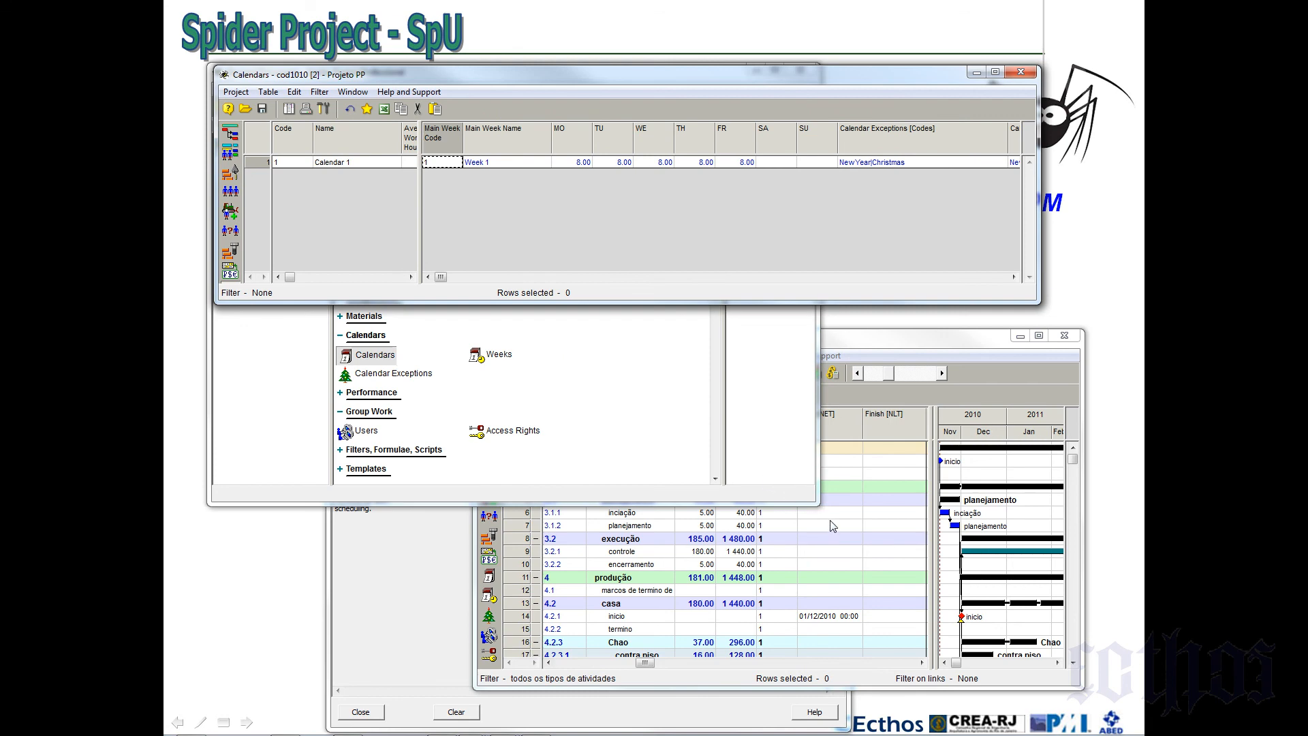
Open the project's Weeks table and place its window directly below the Calendars table
{"action": "right_click", "coordinate": [478, 356]}
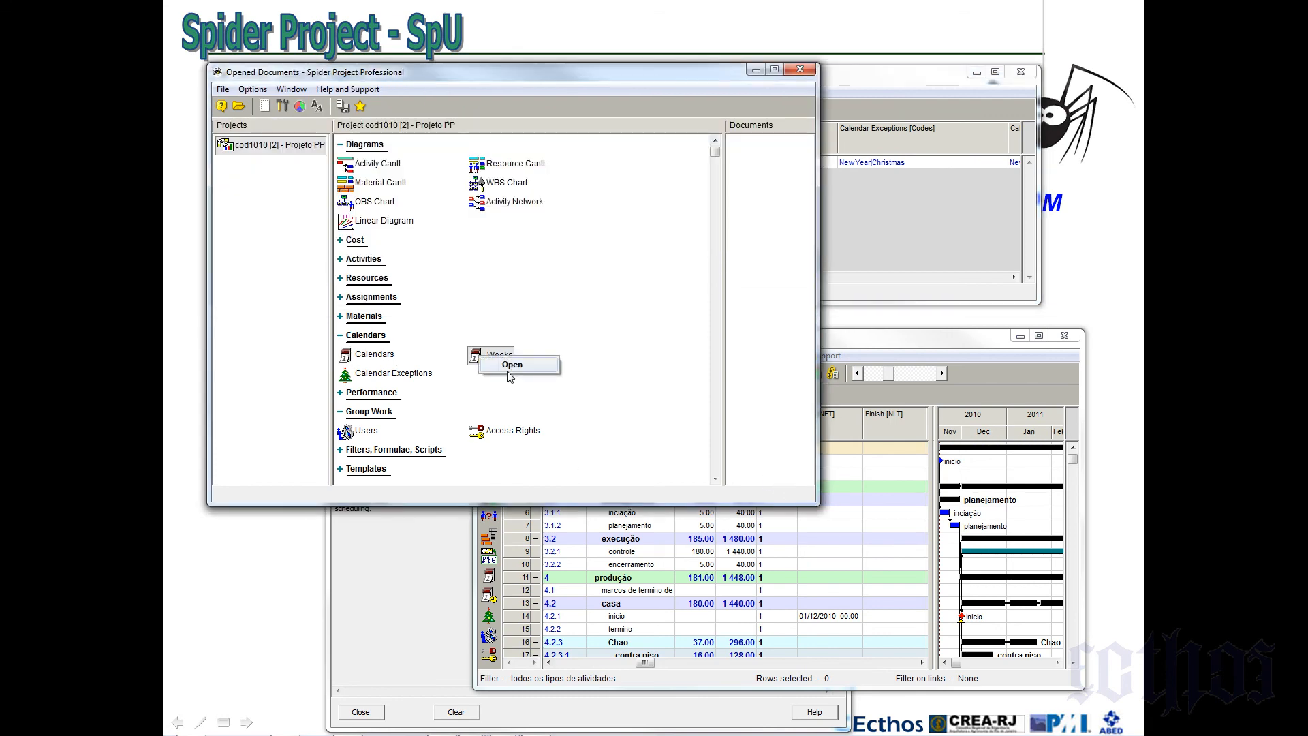
{"action": "left_click", "coordinate": [511, 365]}
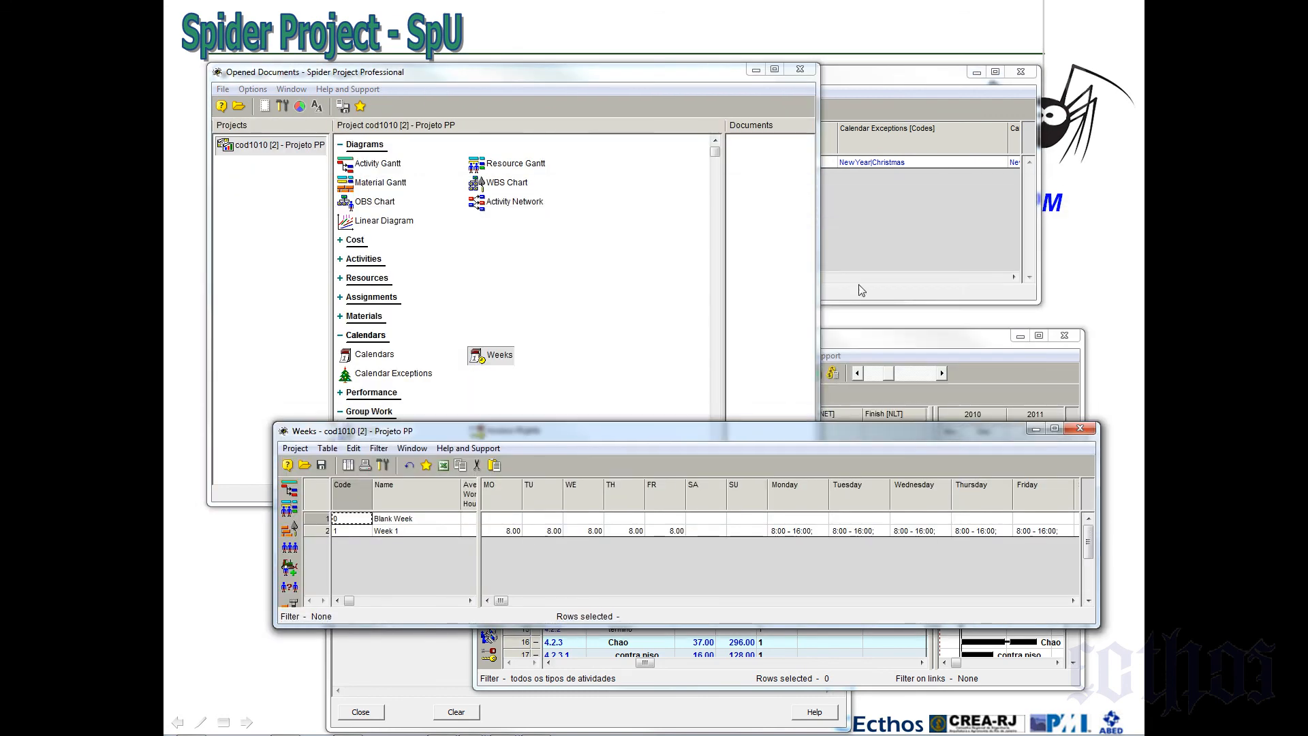
{"action": "left_click", "coordinate": [861, 290]}
{"action": "left_click_drag", "start_coordinate": [804, 432], "coordinate": [750, 322]}
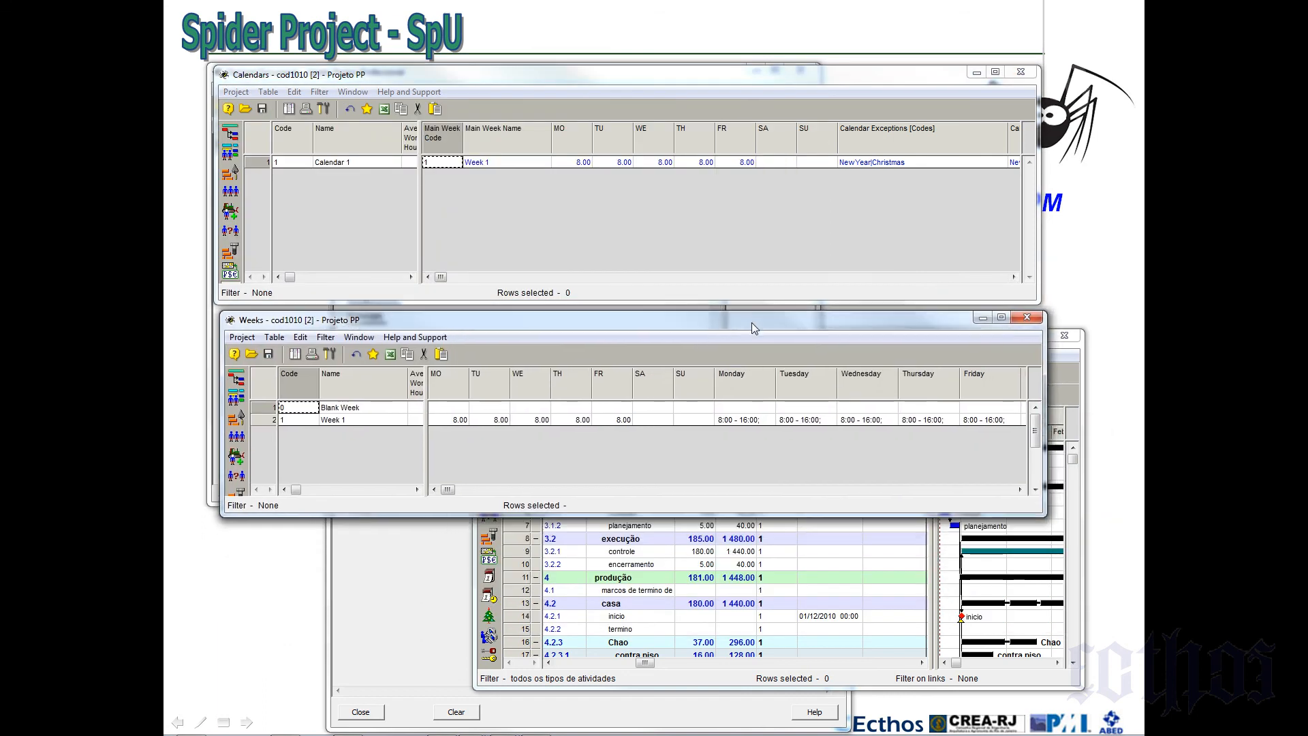
Examine Week 1's hours for each day and its Monday working period in the Weeks table
{"action": "left_click", "coordinate": [453, 419]}
{"action": "left_click", "coordinate": [493, 421]}
{"action": "left_click", "coordinate": [531, 421]}
{"action": "left_click", "coordinate": [571, 421]}
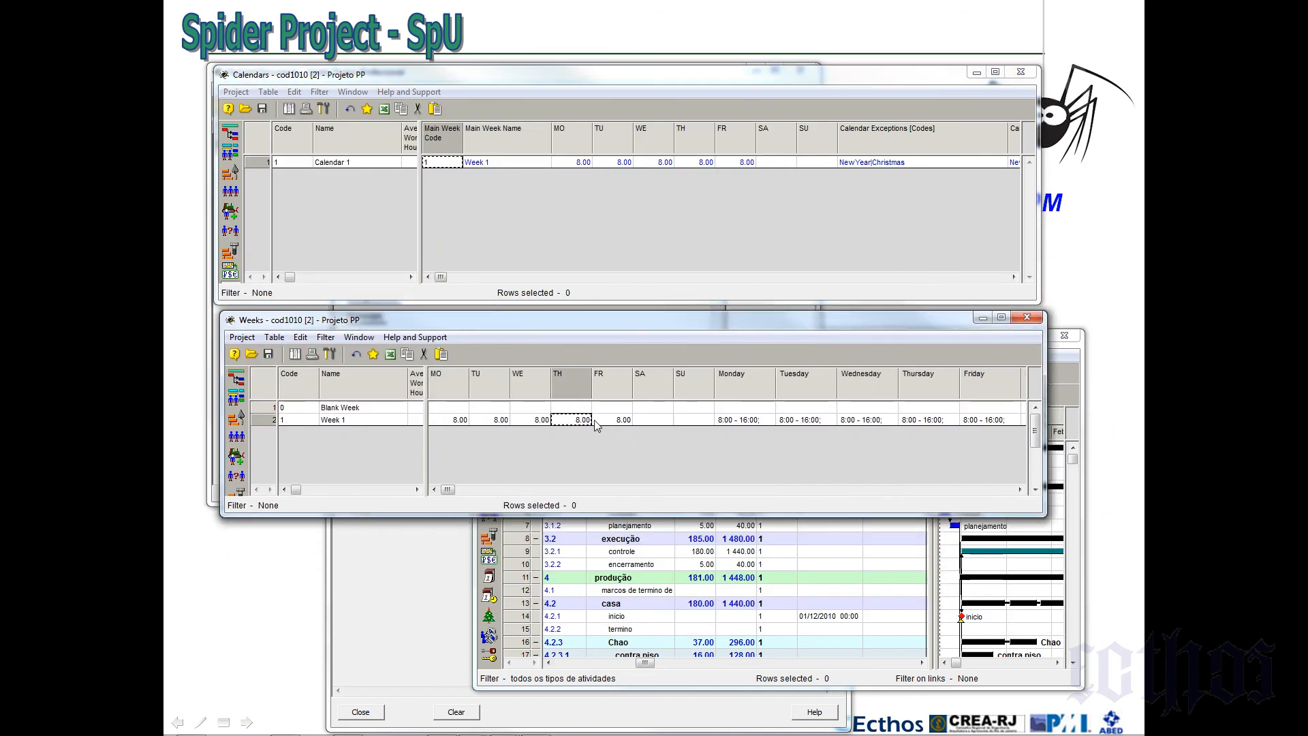
{"action": "left_click", "coordinate": [624, 421]}
{"action": "left_click", "coordinate": [655, 422]}
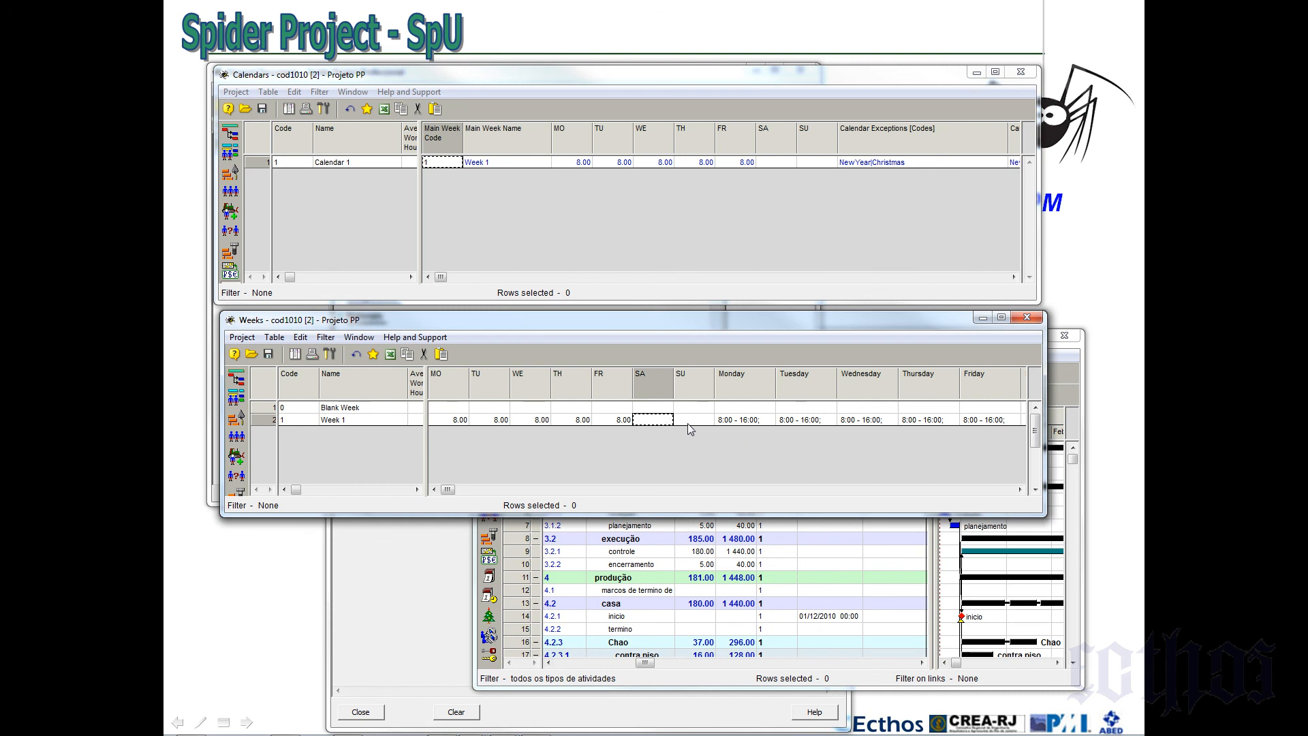
{"action": "left_click", "coordinate": [689, 423]}
{"action": "left_click", "coordinate": [604, 421]}
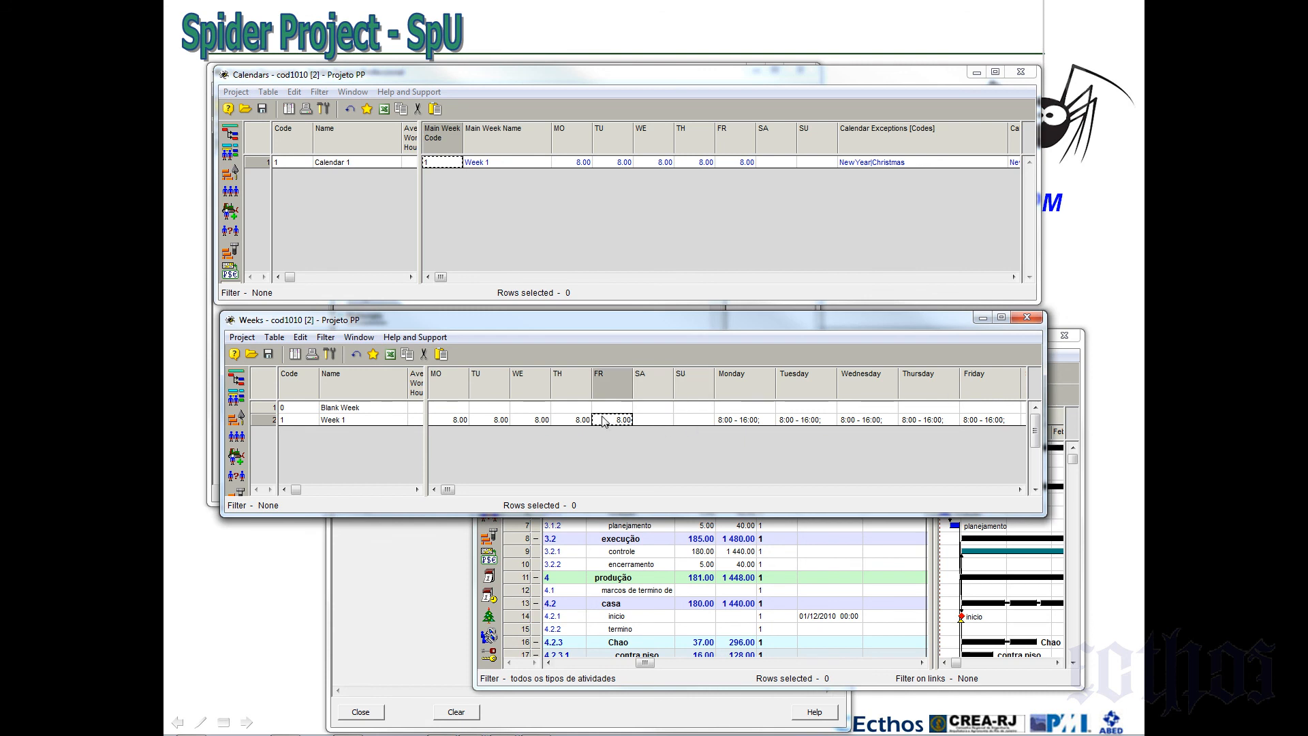
{"action": "left_click", "coordinate": [726, 421]}
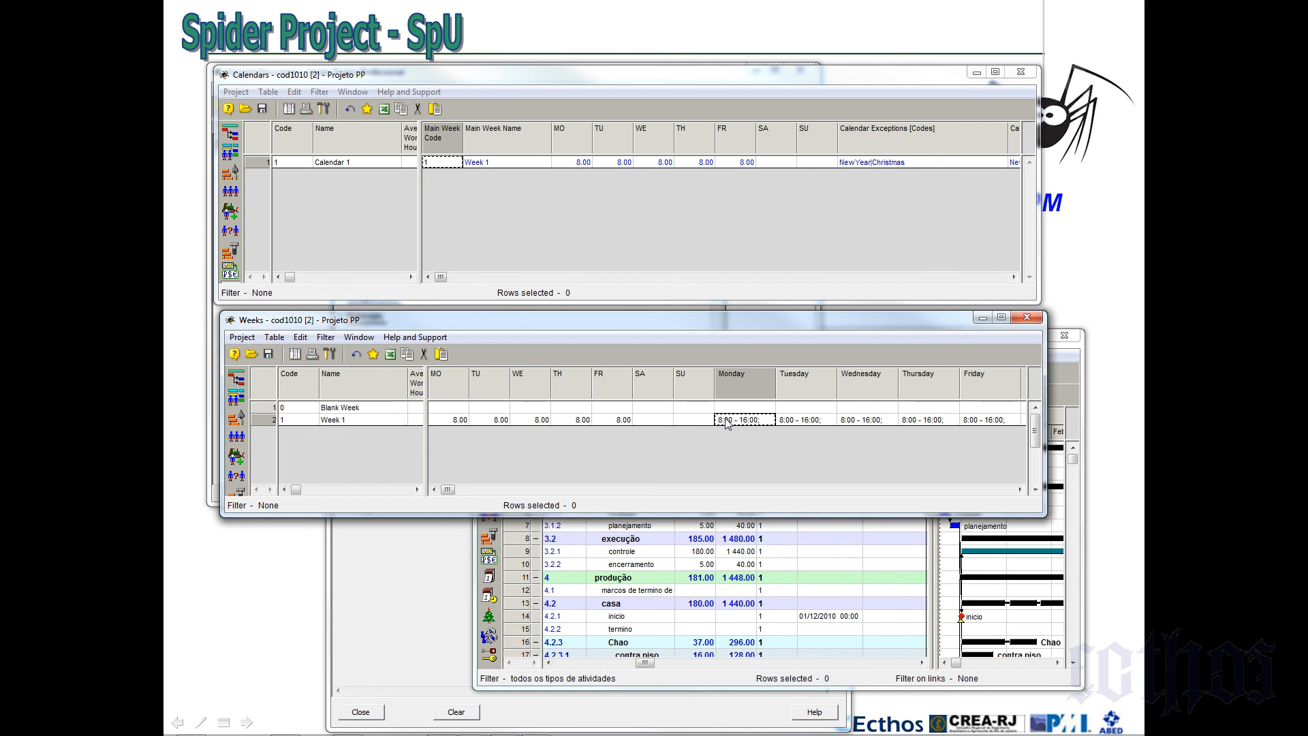
Open Week 1's properties and set Monday's working periods to 8:00 - 12:00; 13:00 - 17:00
{"action": "left_click", "coordinate": [271, 420]}
{"action": "right_click", "coordinate": [271, 420]}
{"action": "left_click", "coordinate": [300, 427]}
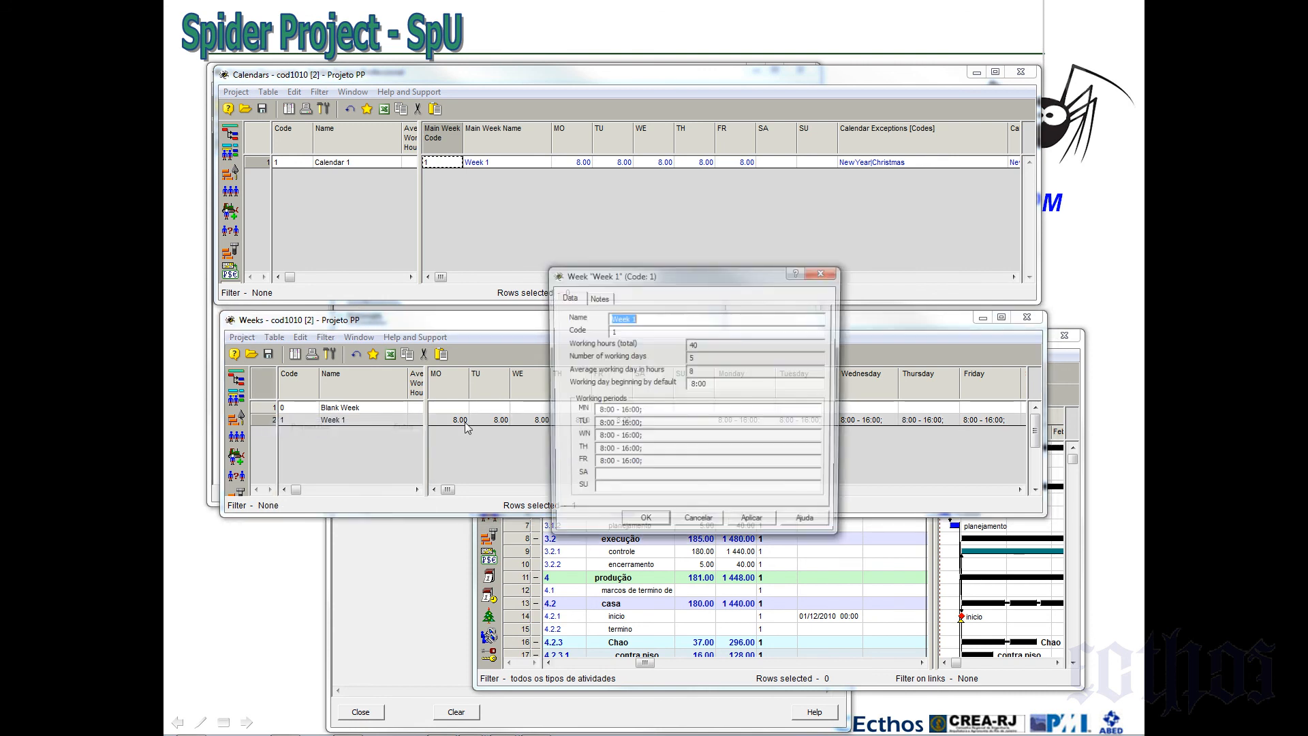
{"action": "left_click", "coordinate": [645, 331]}
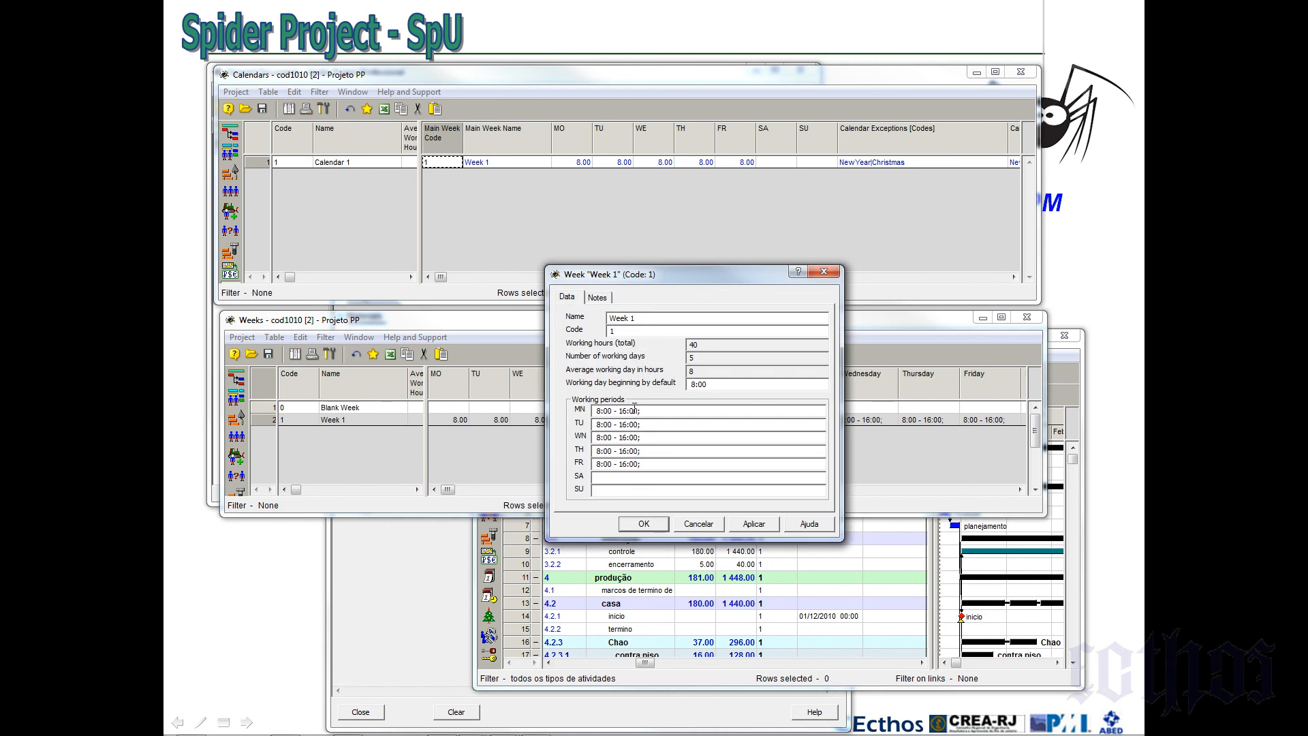
{"action": "left_click_drag", "start_coordinate": [645, 411], "coordinate": [573, 413]}
{"action": "key", "text": "ctrl+c"}
{"action": "left_click", "coordinate": [657, 412]}
{"action": "key", "text": "ctrl+v"}
{"action": "left_click", "coordinate": [627, 411]}
{"action": "key", "text": "BackSpace"}
{"action": "type", "text": "2"}
{"action": "type", "text": "13"}
{"action": "left_click", "coordinate": [673, 411]}
{"action": "type", "text": "7"}
{"action": "key", "text": "Delete"}
Give Week 1's Tuesday through Friday the same 8:00 - 12:00; 13:00 - 17:00 working periods and accept the changes
{"action": "left_click_drag", "start_coordinate": [690, 412], "coordinate": [593, 464]}
{"action": "type", "text": "8:00 - 12:00; 13:00 - 17:00;"}
{"action": "type", "text": "8:00 - 12:00; 13:00 - 17:00;"}
{"action": "type", "text": "8:00 - 12:00; 13:00 - 17:00;"}
{"action": "type", "text": "8:00 - 12:00; 13:00 - 17:00;"}
{"action": "left_click", "coordinate": [752, 526]}
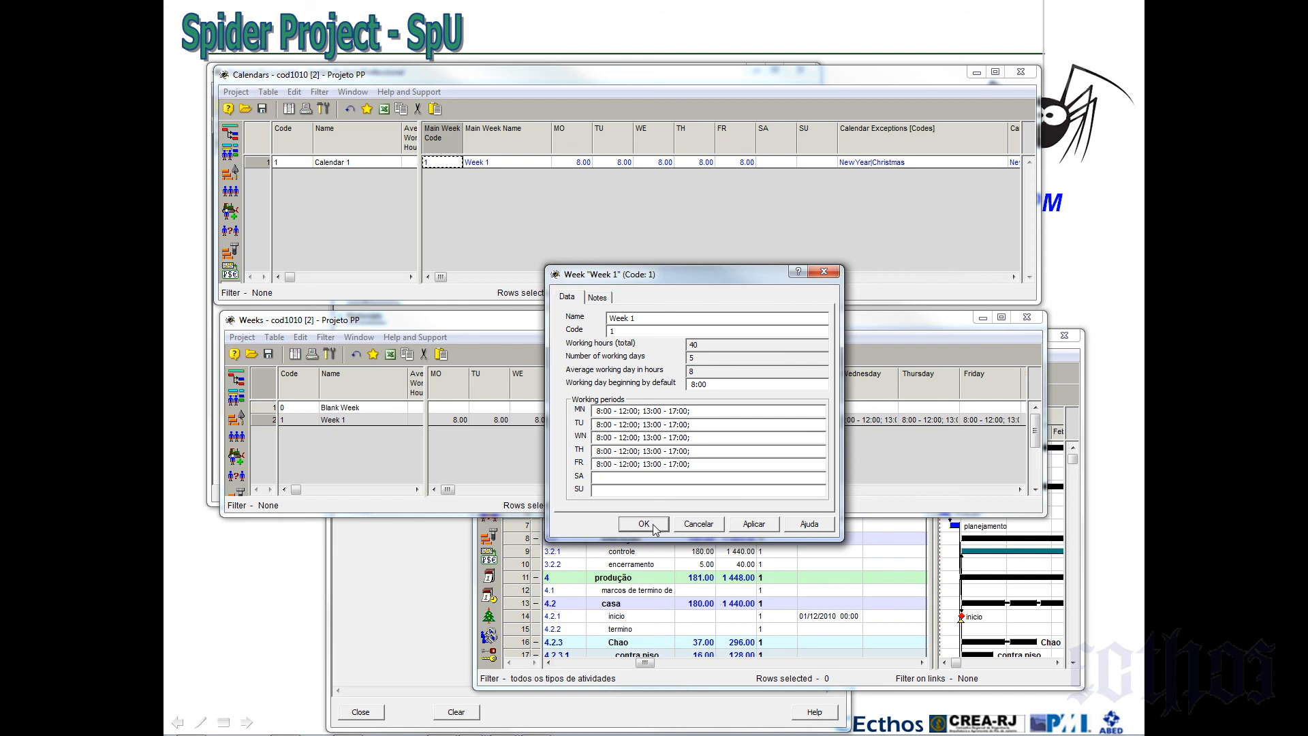
{"action": "left_click", "coordinate": [643, 525]}
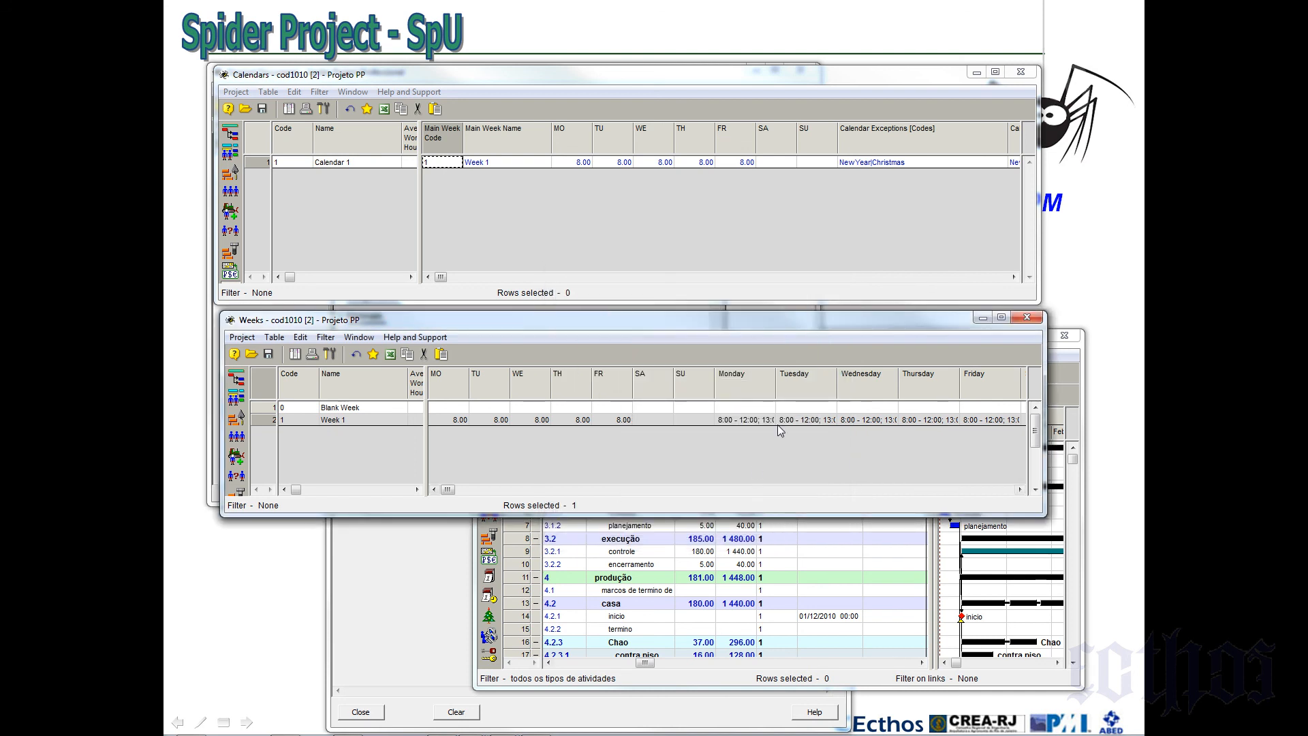
Widen the Tuesday working-period column in the Weeks table and check Week 1's weekday hours
{"action": "left_click_drag", "start_coordinate": [838, 387], "coordinate": [880, 387]}
{"action": "left_click", "coordinate": [619, 422]}
{"action": "left_click", "coordinate": [570, 421]}
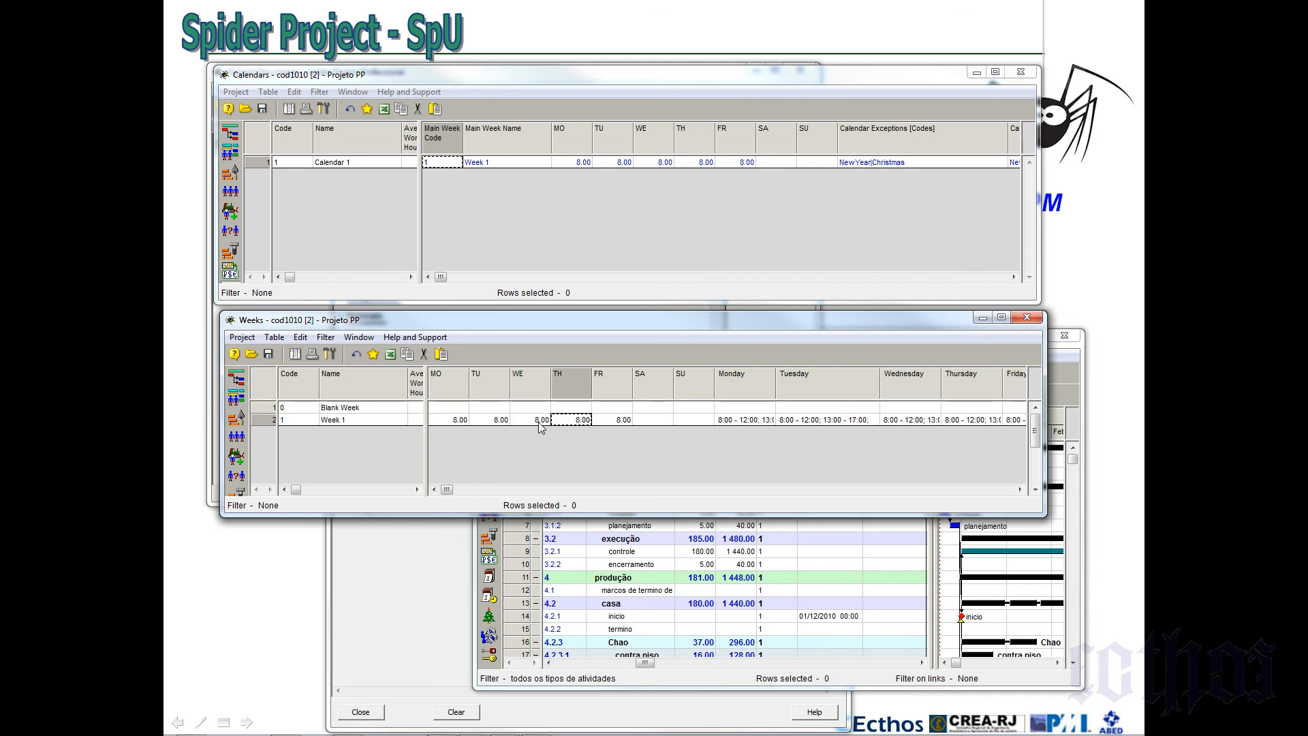
{"action": "left_click", "coordinate": [538, 423]}
{"action": "left_click", "coordinate": [494, 420]}
Add a new week named "semana livre" below Week 1 and clear its Monday and Friday hours
{"action": "left_click", "coordinate": [357, 429]}
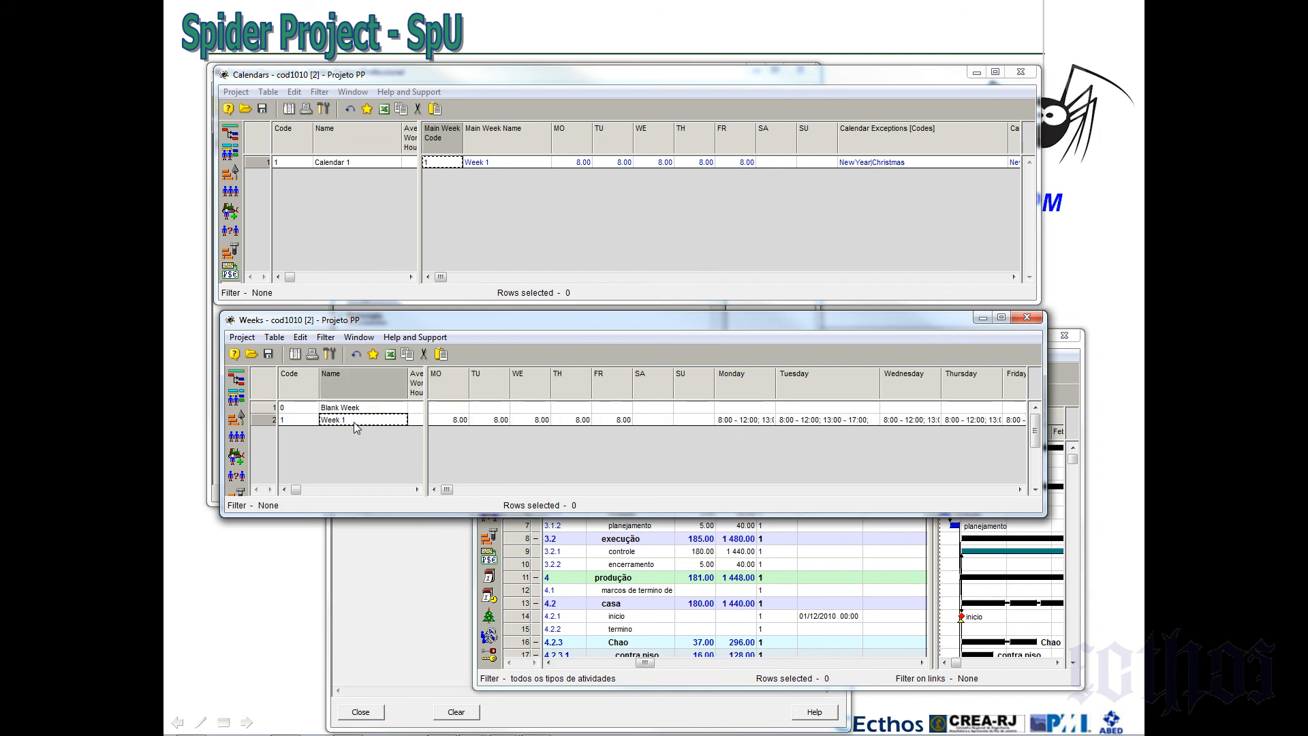
{"action": "type", "text": "semana livre"}
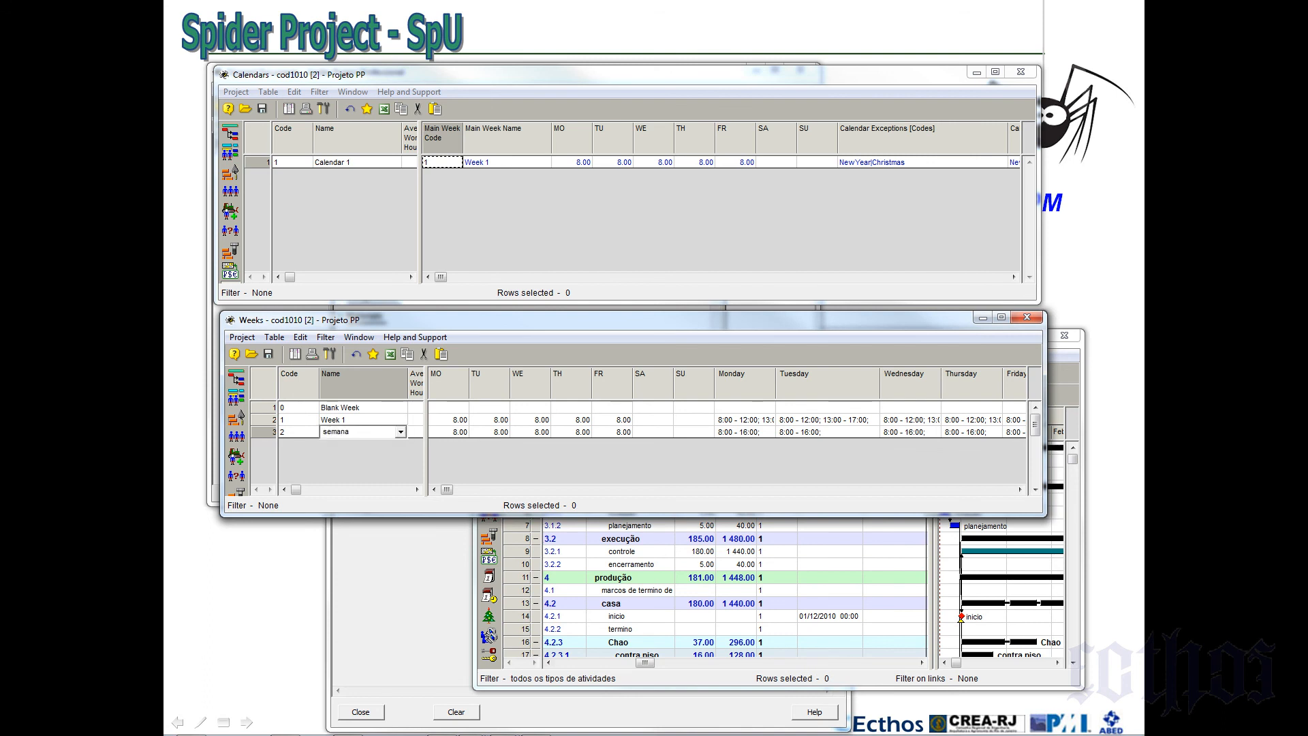
{"action": "left_click", "coordinate": [453, 433]}
{"action": "key", "text": "Delete"}
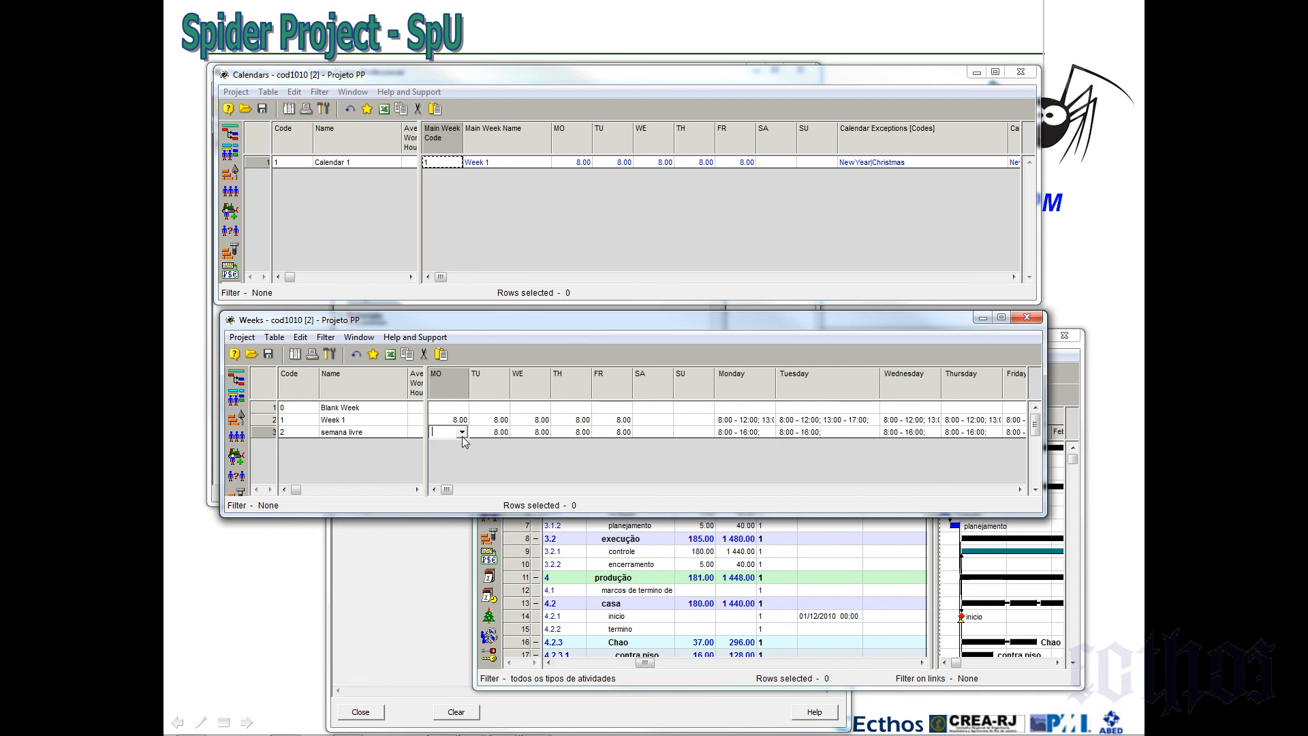
{"action": "left_click", "coordinate": [620, 434]}
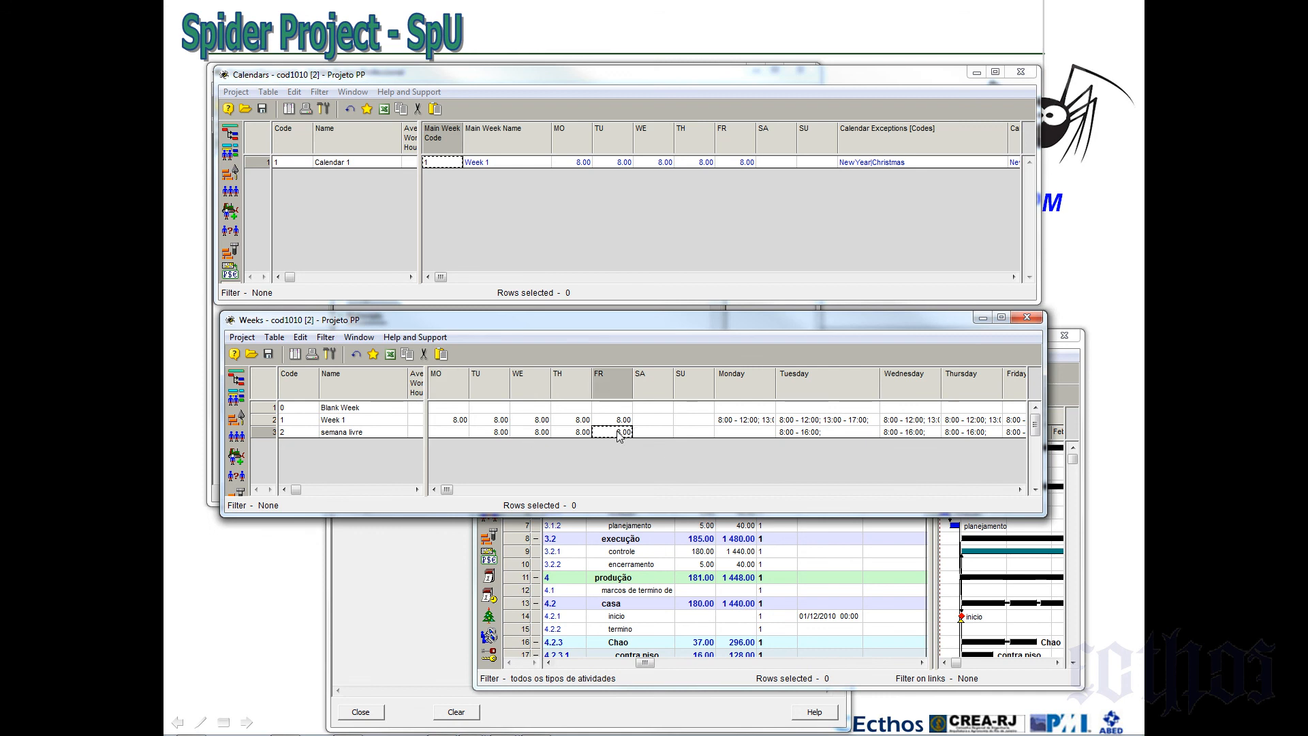
{"action": "key", "text": "Delete"}
{"action": "left_click", "coordinate": [647, 434]}
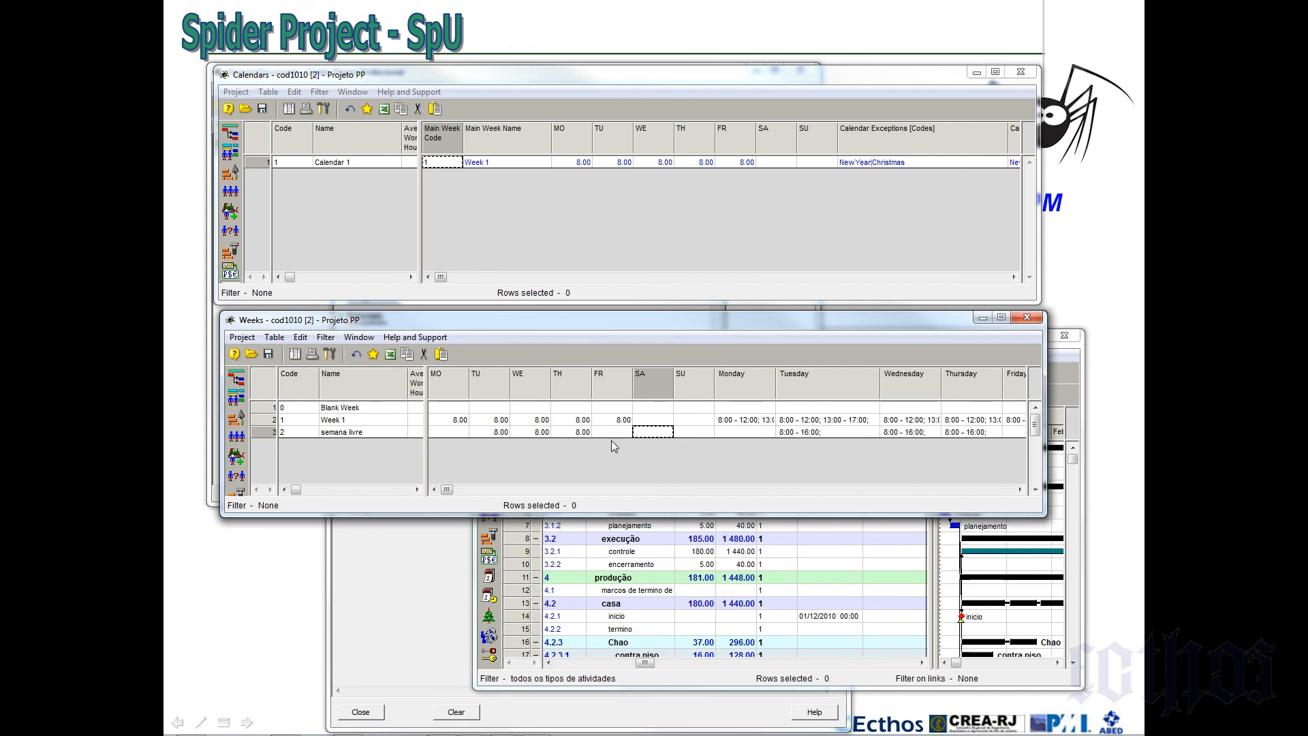
Set the Tuesday, Wednesday and Thursday working periods of "semana livre" to 8:00 - 12:00; 13:00 - 17:00
{"action": "left_click", "coordinate": [495, 429]}
{"action": "left_click", "coordinate": [538, 431]}
{"action": "left_click", "coordinate": [575, 432]}
{"action": "left_click", "coordinate": [803, 421]}
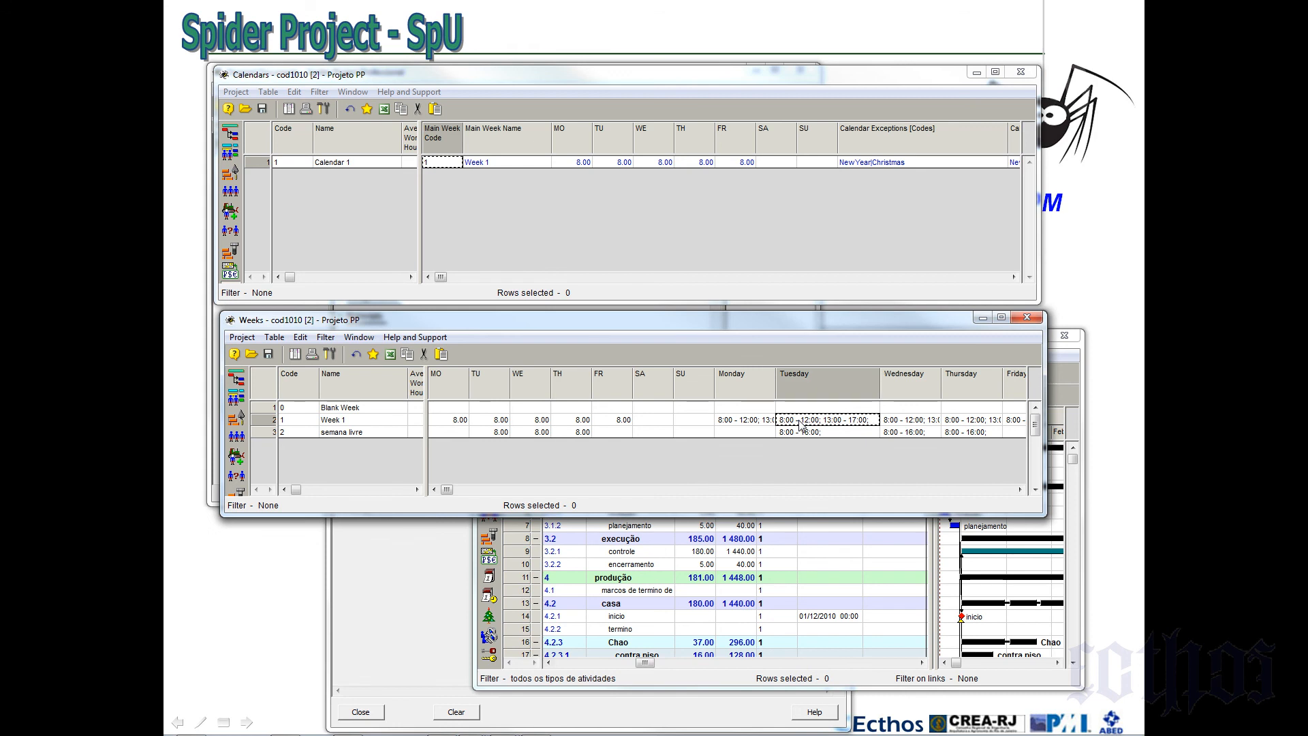
{"action": "left_click", "coordinate": [806, 433]}
{"action": "type", "text": "8:00 - 12:00; 13:00 - 17:00;"}
{"action": "key", "text": "ctrl+c"}
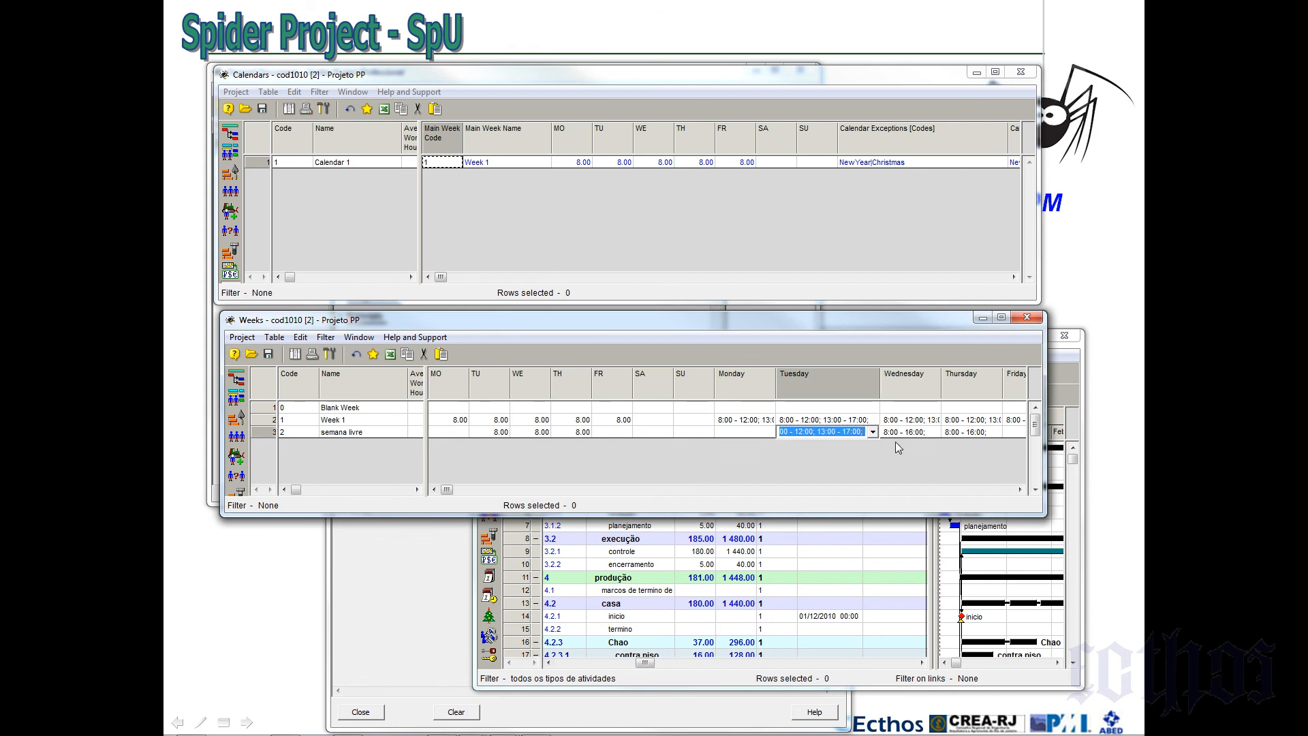
{"action": "left_click", "coordinate": [913, 423]}
{"action": "left_click", "coordinate": [914, 435]}
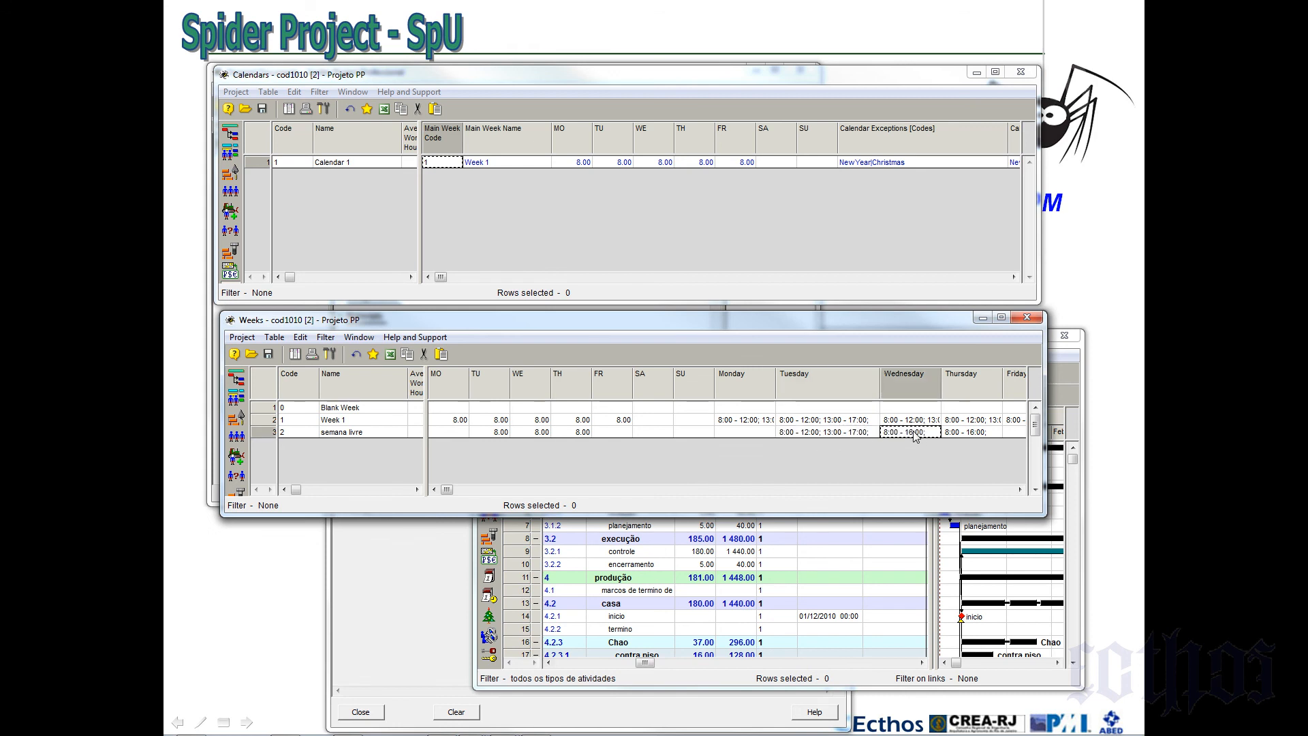
{"action": "key", "text": "ctrl+v"}
{"action": "key", "text": "Tab"}
{"action": "key", "text": "ctrl+v"}
{"action": "left_click", "coordinate": [913, 420]}
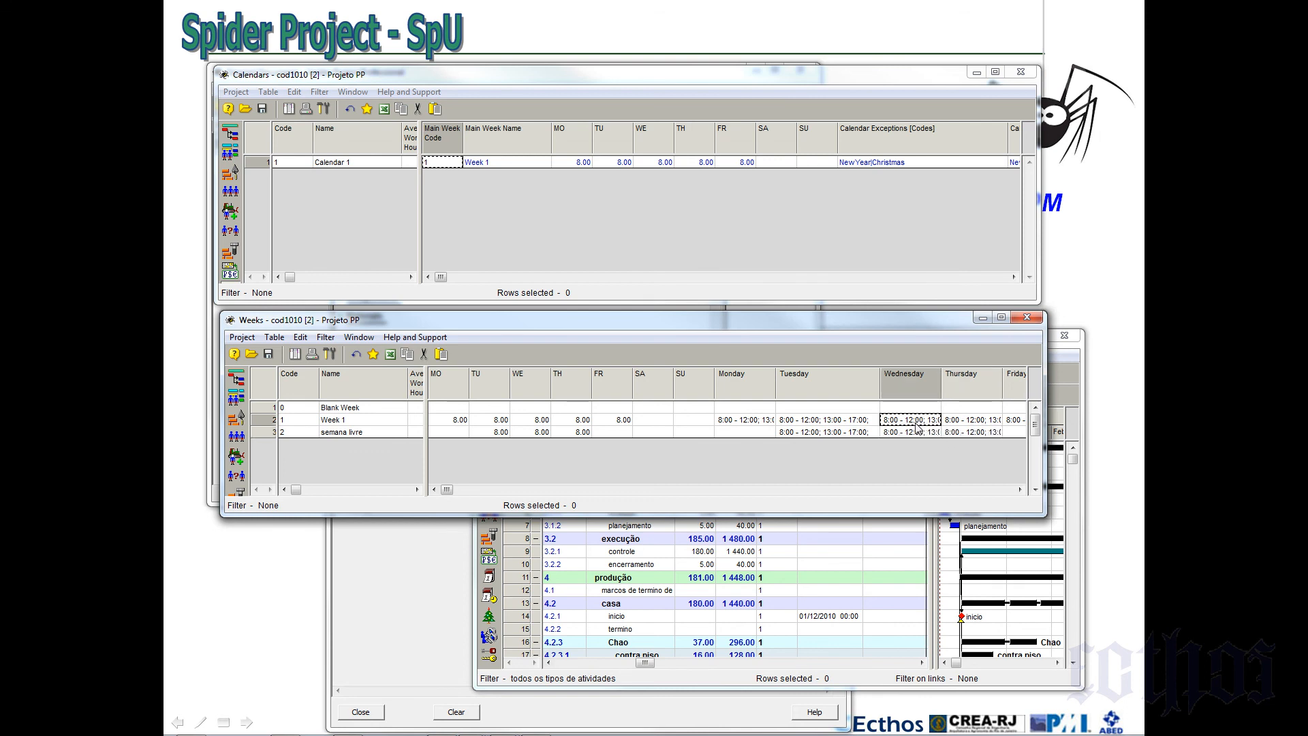
Add a second calendar to the Calendars table and name it "calendario - semana livre"
{"action": "left_click", "coordinate": [344, 433]}
{"action": "left_click", "coordinate": [344, 164]}
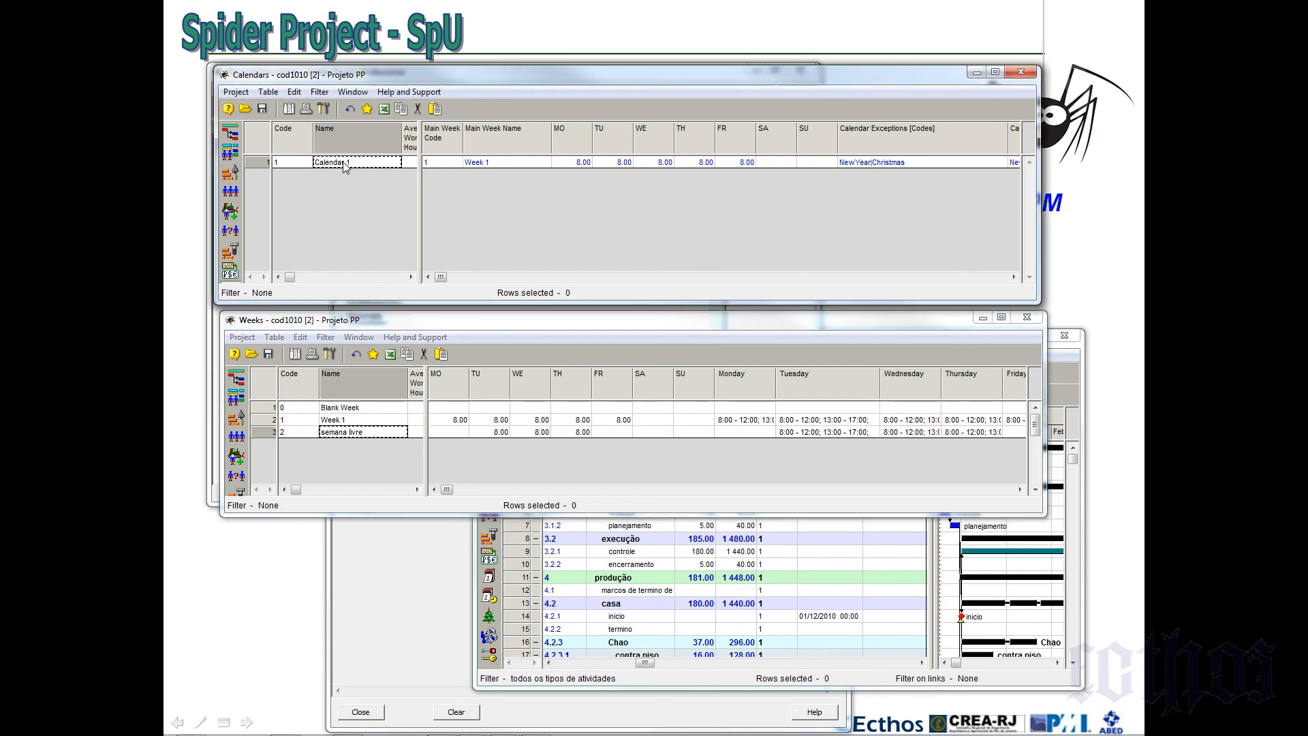
{"action": "key", "text": "Down"}
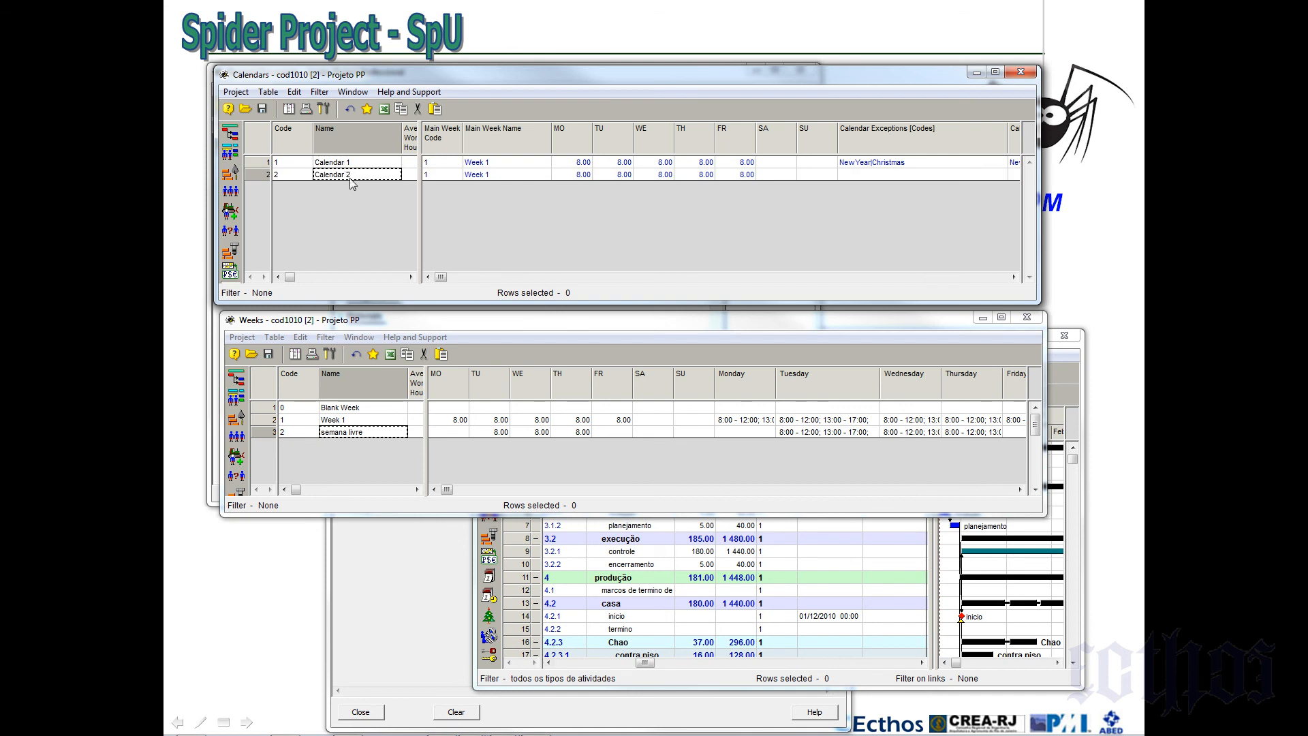
{"action": "type", "text": "semana"}
{"action": "key", "text": "BackSpace"}
{"action": "key", "text": "BackSpace"}
{"action": "key", "text": "BackSpace"}
{"action": "key", "text": "BackSpace"}
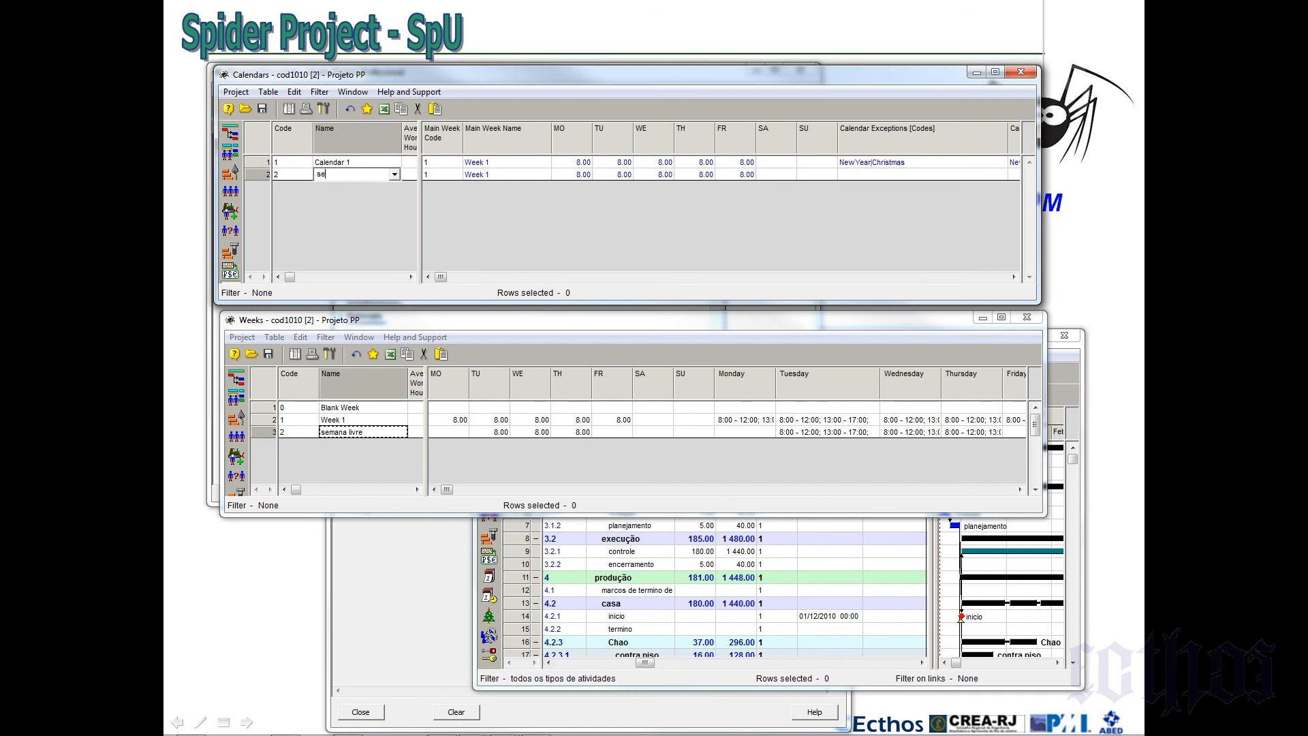
{"action": "key", "text": "BackSpace"}
{"action": "key", "text": "BackSpace"}
{"action": "type", "text": "endario - semana livre"}
{"action": "left_click", "coordinate": [295, 177]}
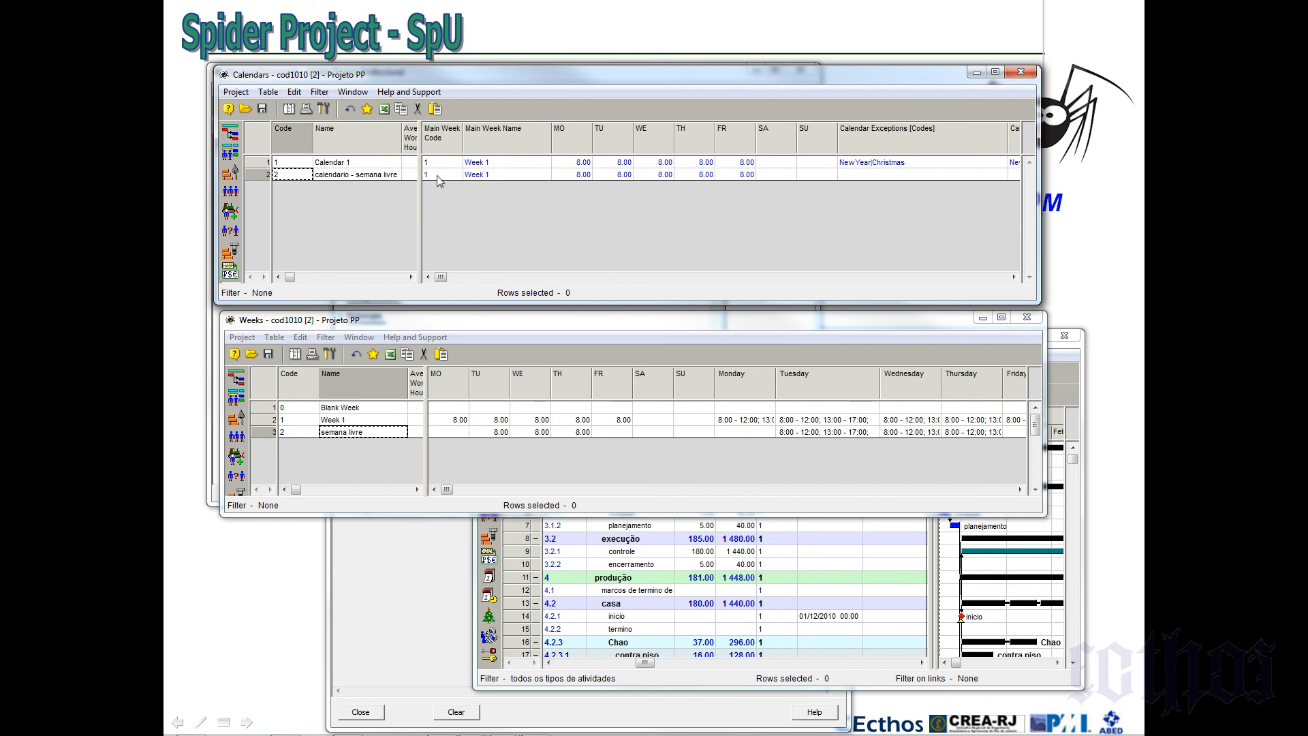
Assign "semana livre" as the main week of the calendar "calendario - semana livre" in its properties
{"action": "right_click", "coordinate": [264, 176]}
{"action": "left_click", "coordinate": [291, 187]}
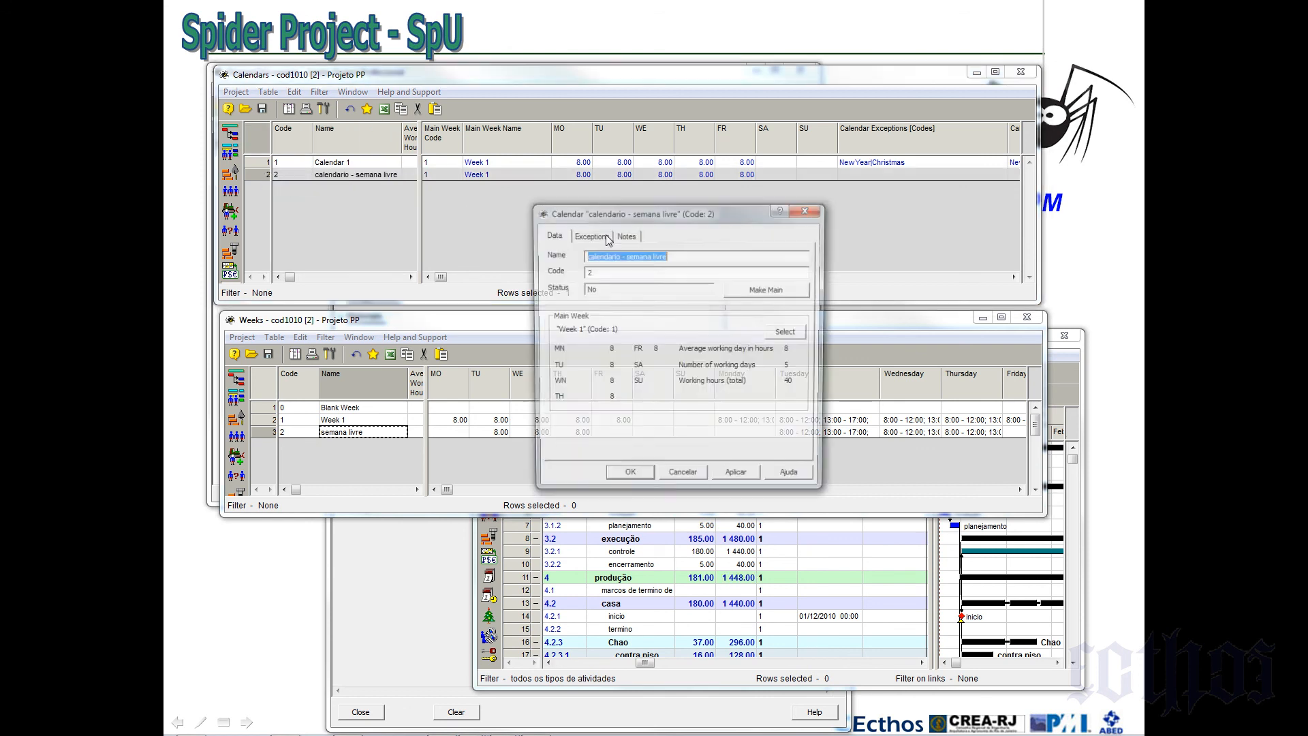
{"action": "left_click", "coordinate": [603, 255]}
{"action": "left_click", "coordinate": [609, 272]}
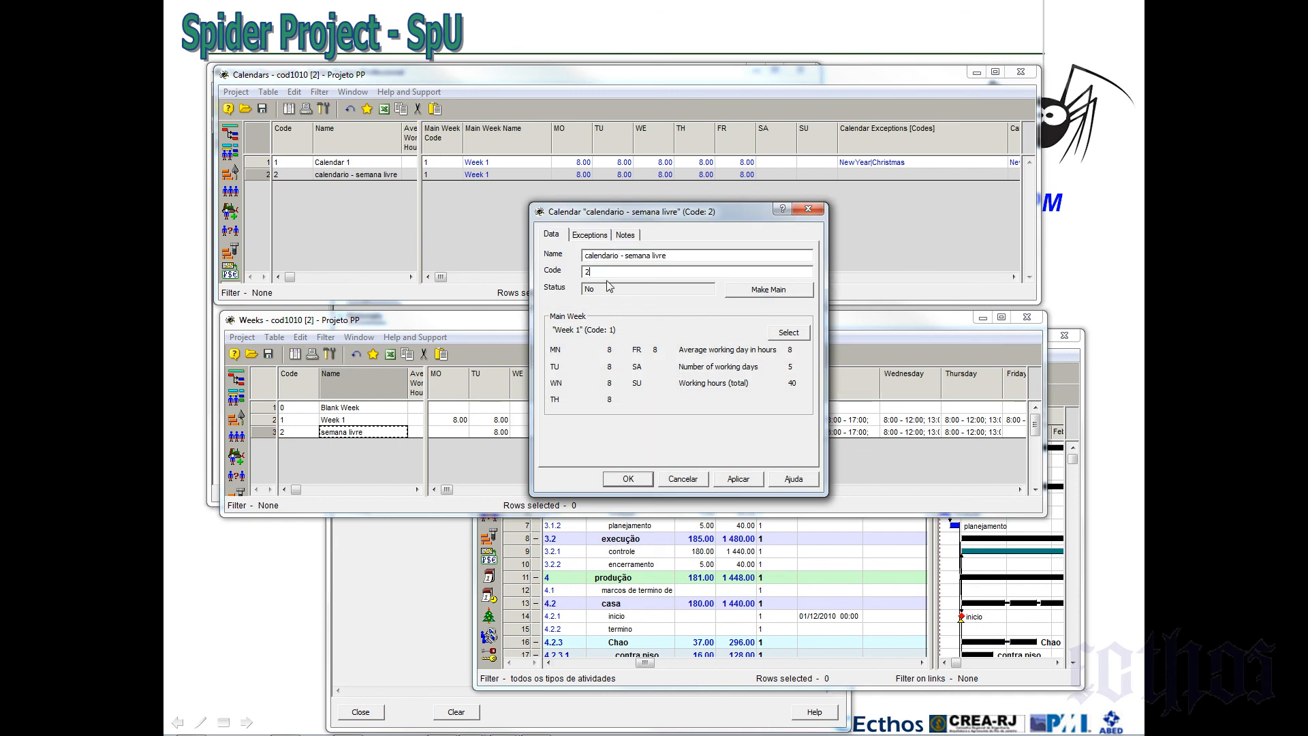
{"action": "left_click", "coordinate": [792, 333]}
{"action": "left_click", "coordinate": [497, 410]}
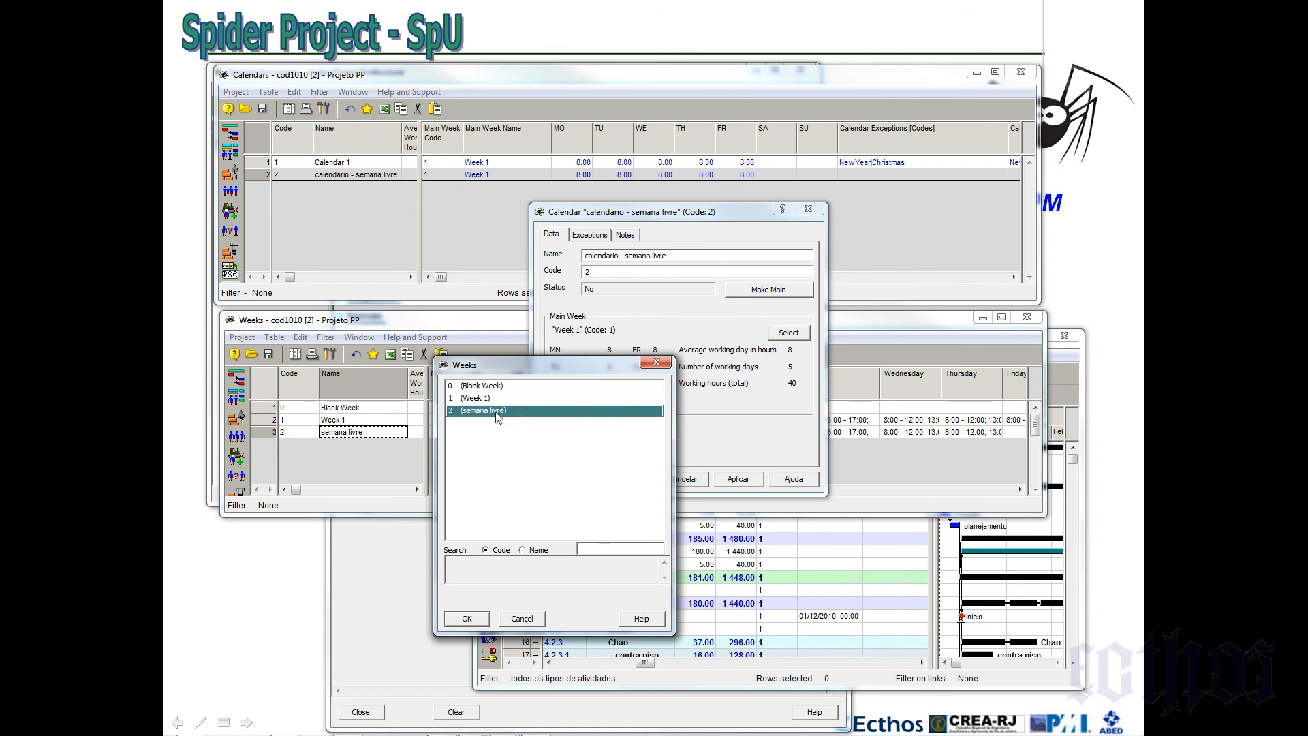
{"action": "left_click", "coordinate": [468, 618]}
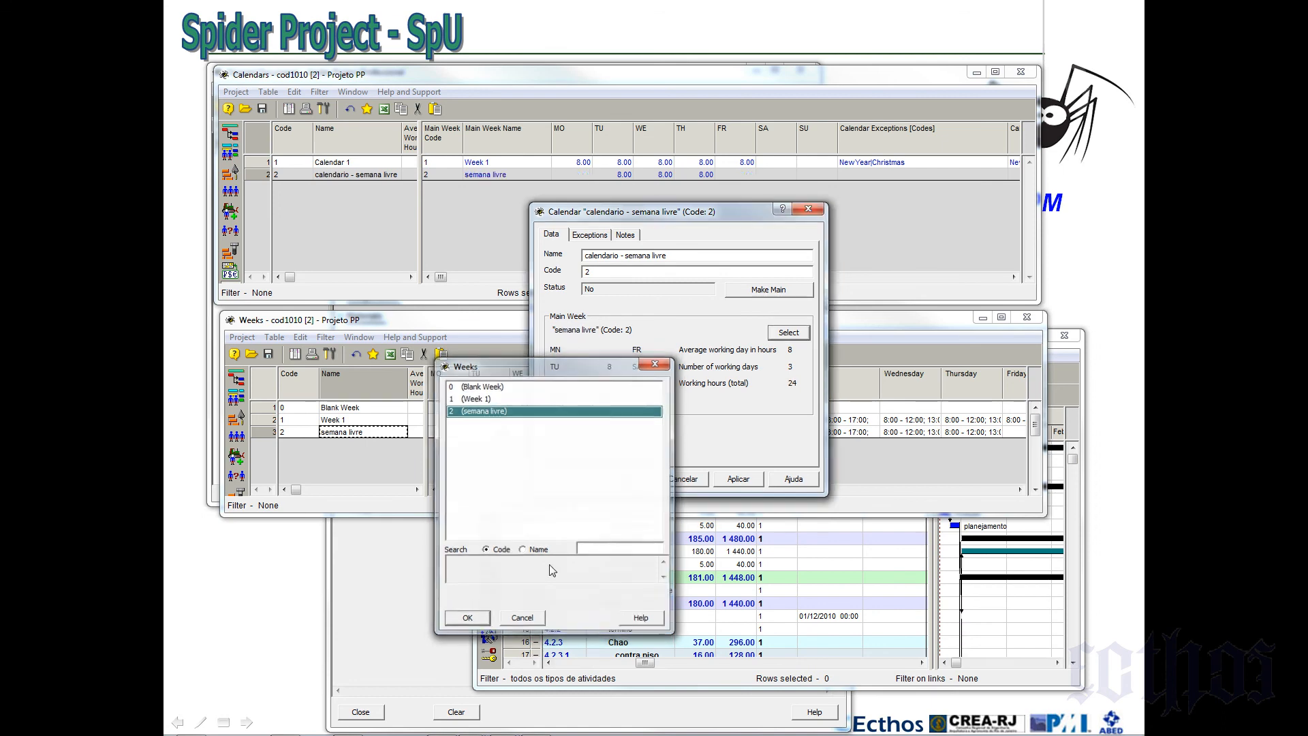
{"action": "left_click", "coordinate": [674, 257]}
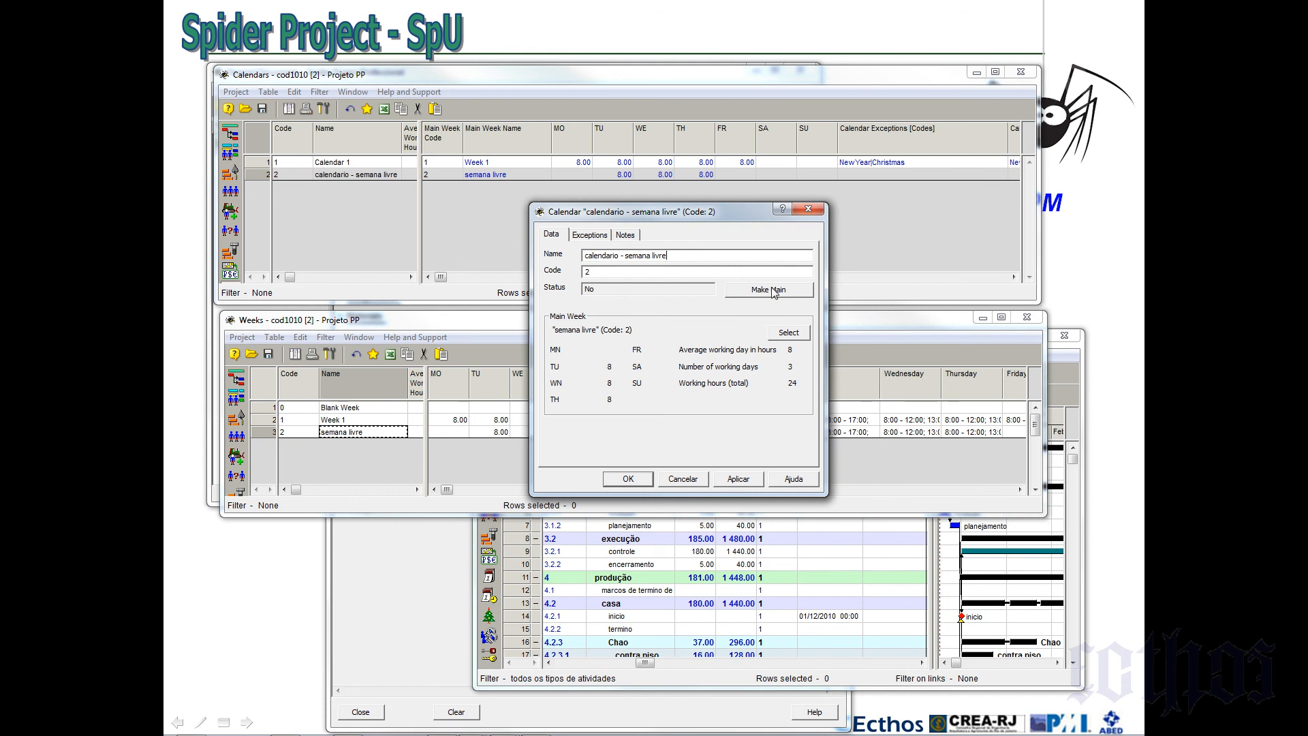
{"action": "left_click", "coordinate": [631, 481]}
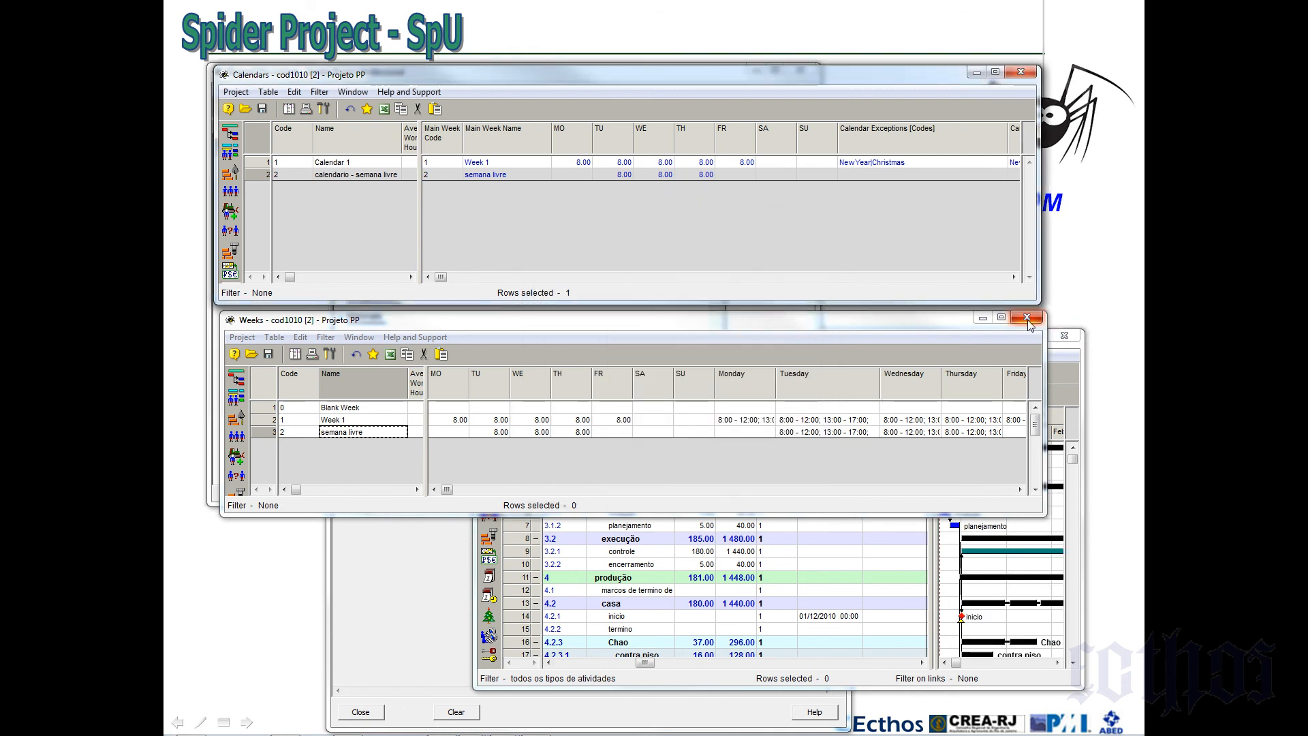
Bring up and enlarge the Activity Gantt, show the timeline by day, and assign calendar 2 to the planejamento activity 3.1.2
{"action": "left_click", "coordinate": [1057, 374]}
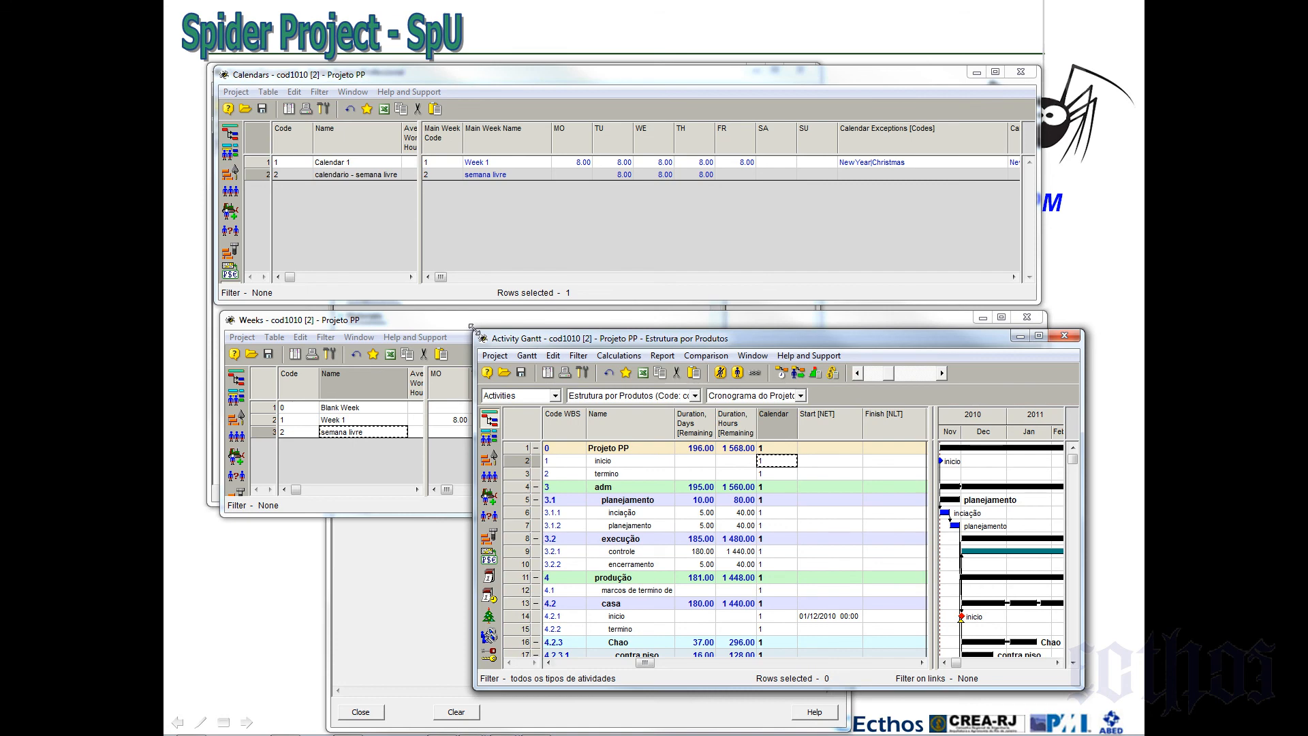
{"action": "left_click_drag", "start_coordinate": [471, 328], "coordinate": [239, 100]}
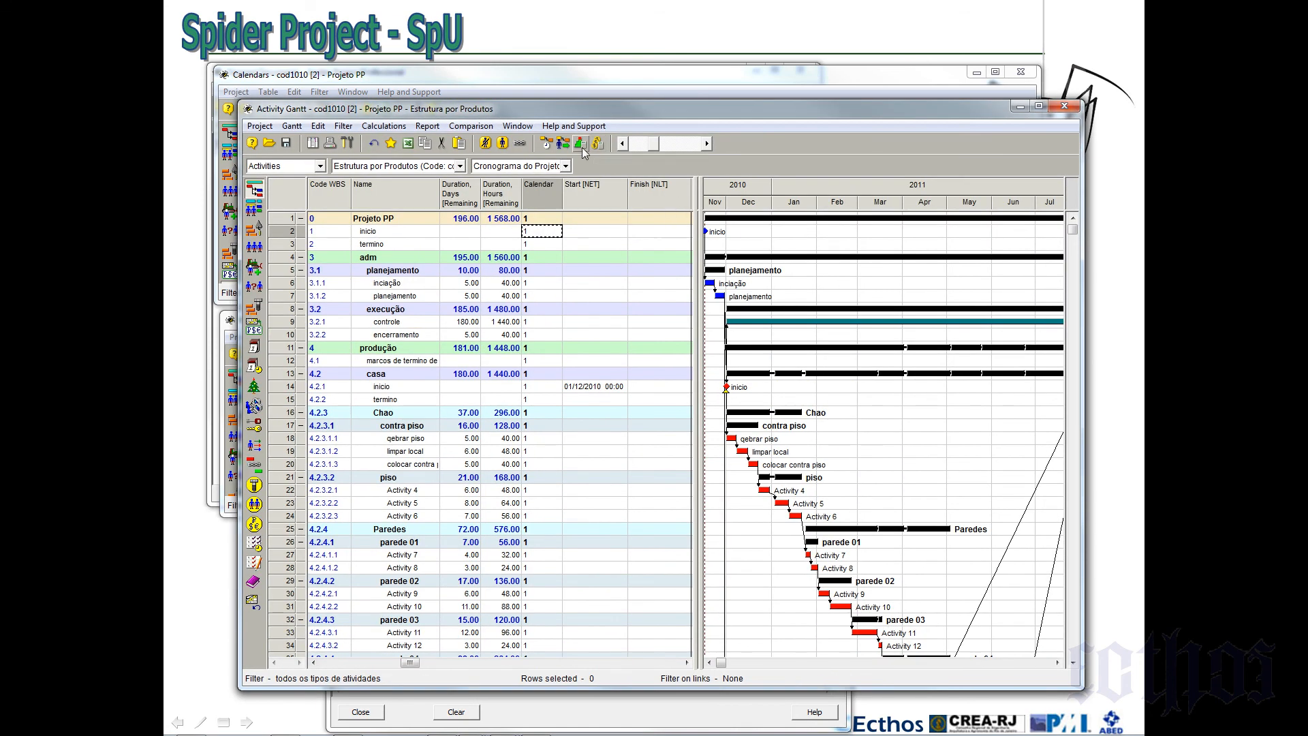
{"action": "left_click", "coordinate": [683, 144]}
{"action": "left_click", "coordinate": [683, 143]}
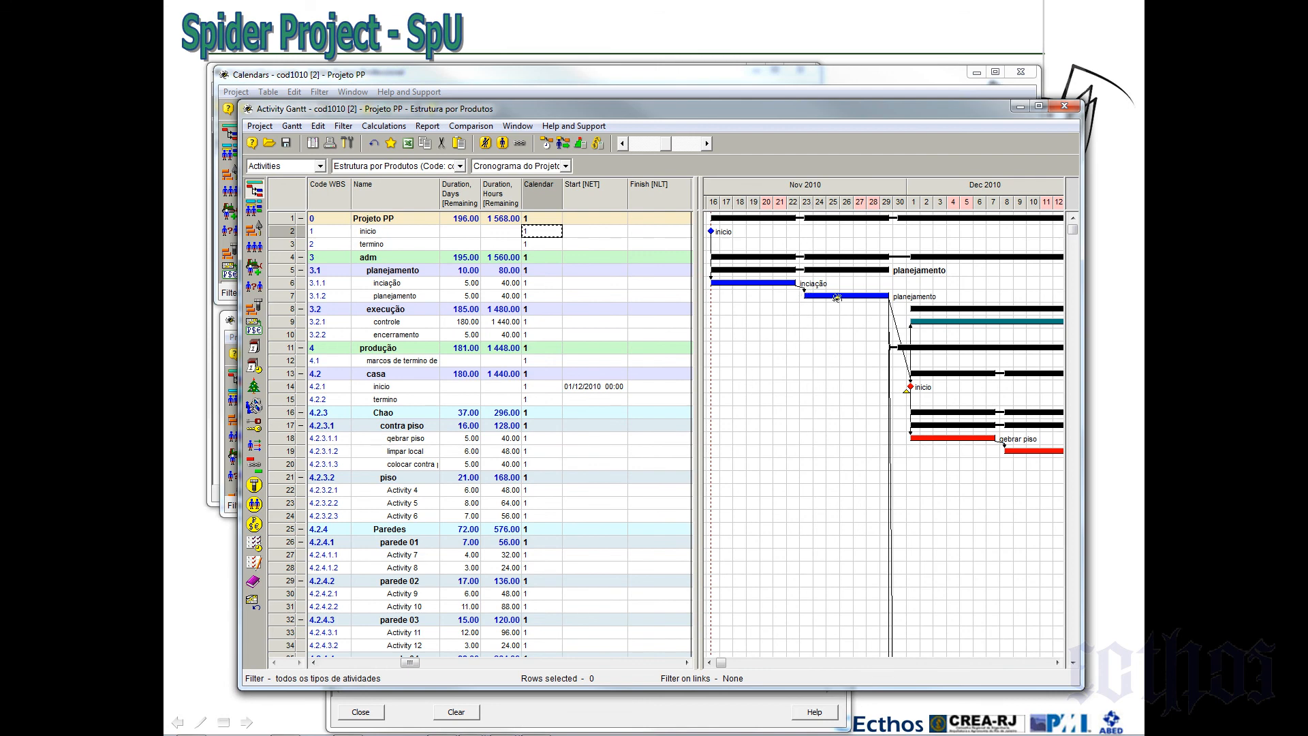
{"action": "left_click", "coordinate": [541, 297]}
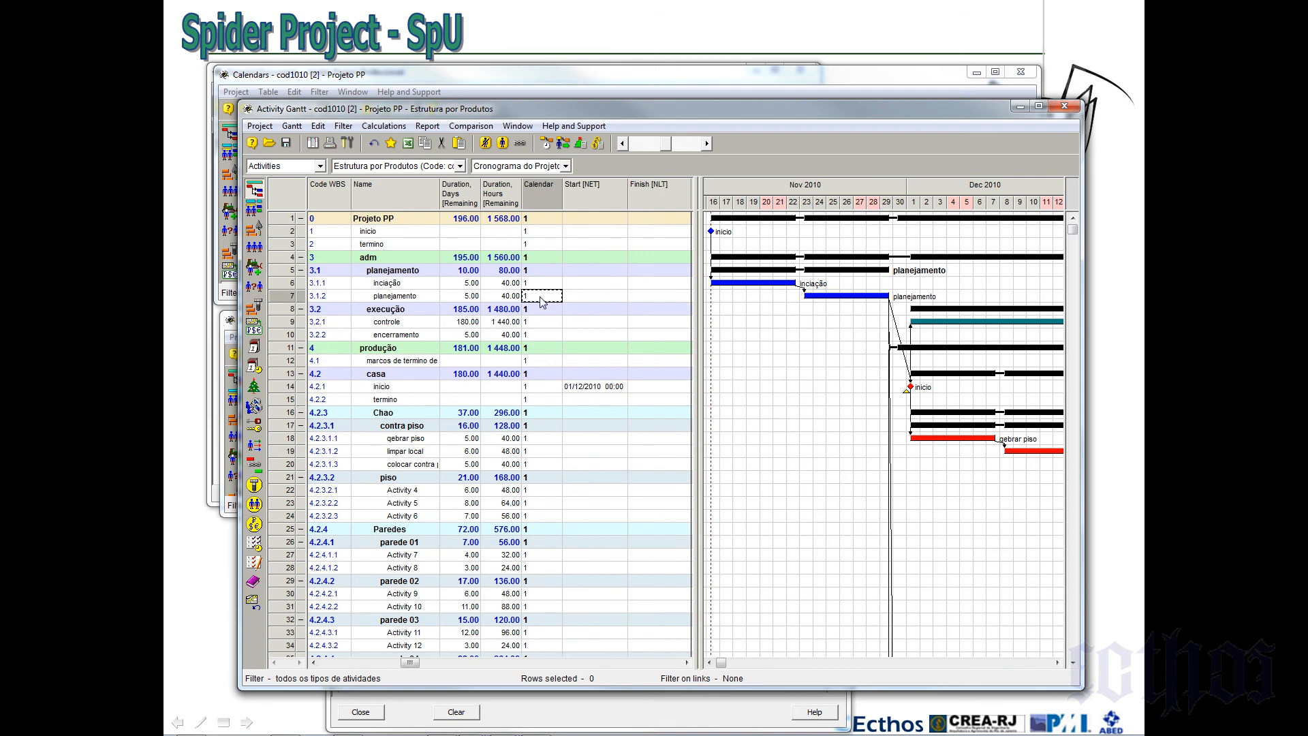
{"action": "type", "text": "2"}
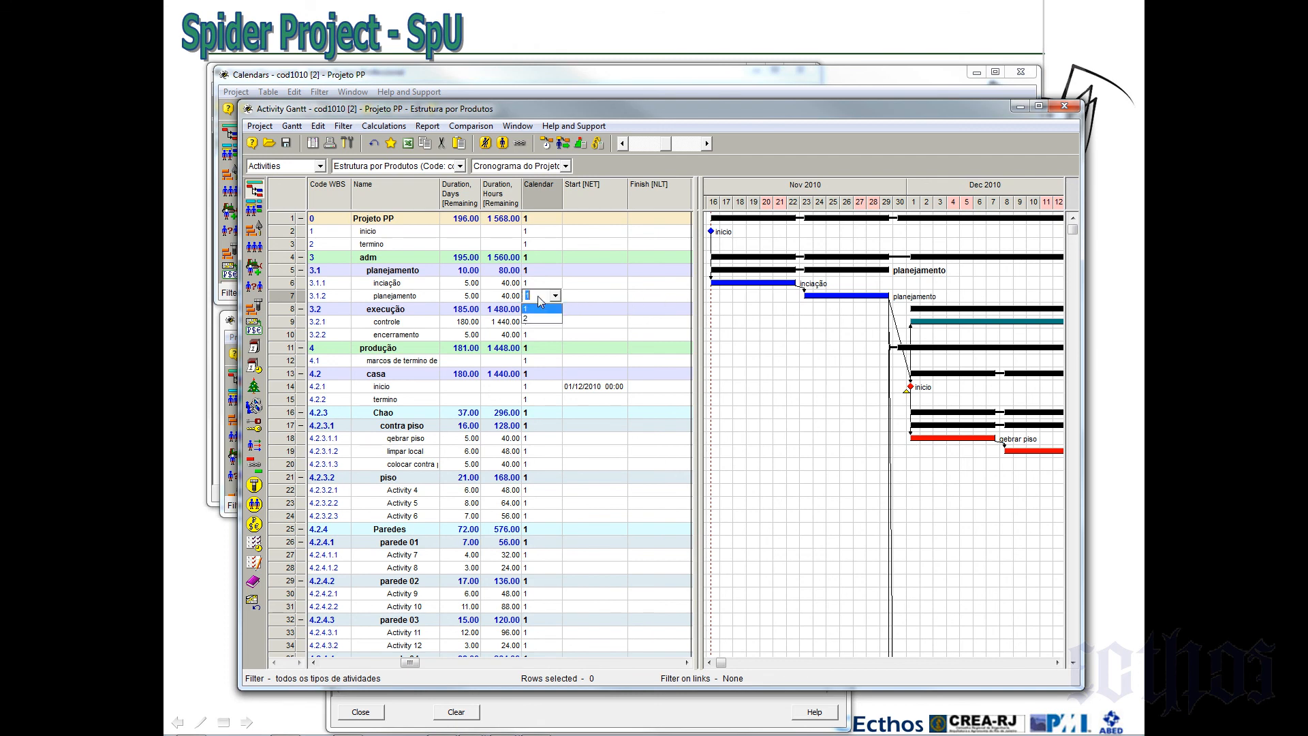
{"action": "left_click", "coordinate": [552, 324]}
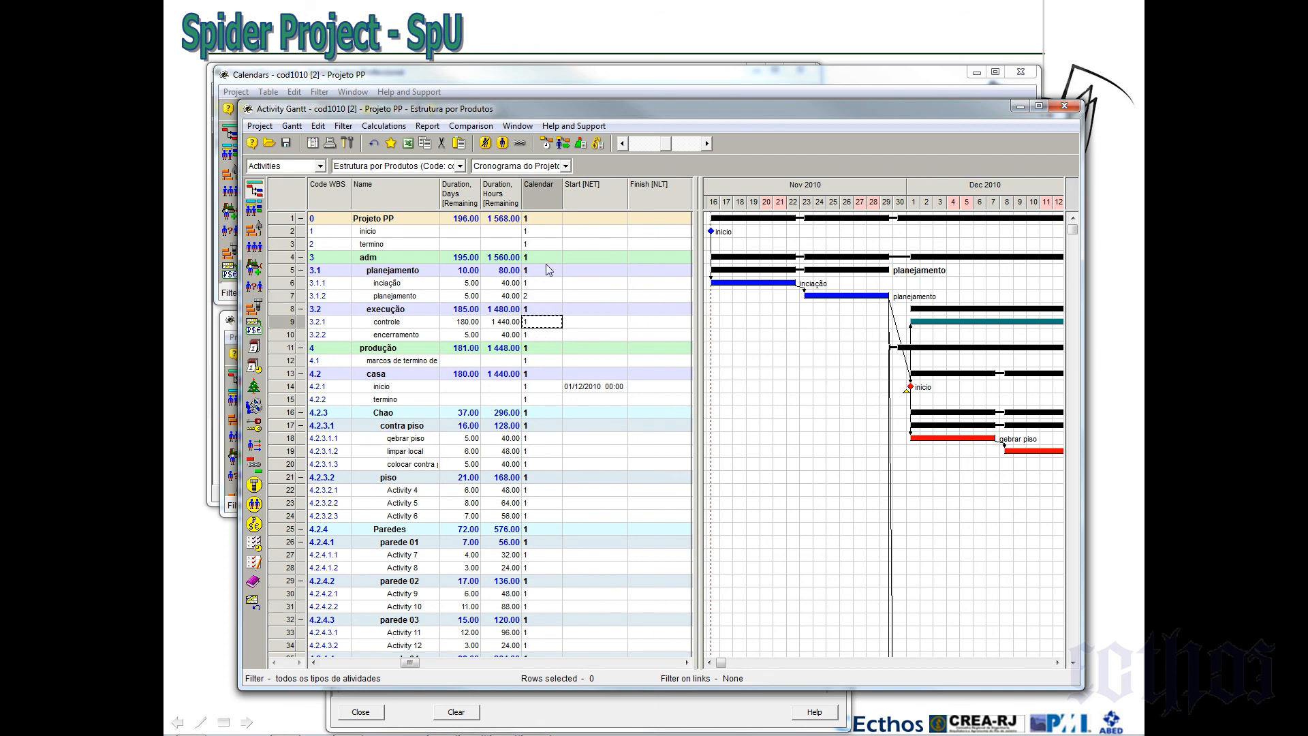
Recalculate the project schedule in the Forward direction, keeping the other scheduling options as they are
{"action": "left_click", "coordinate": [546, 143]}
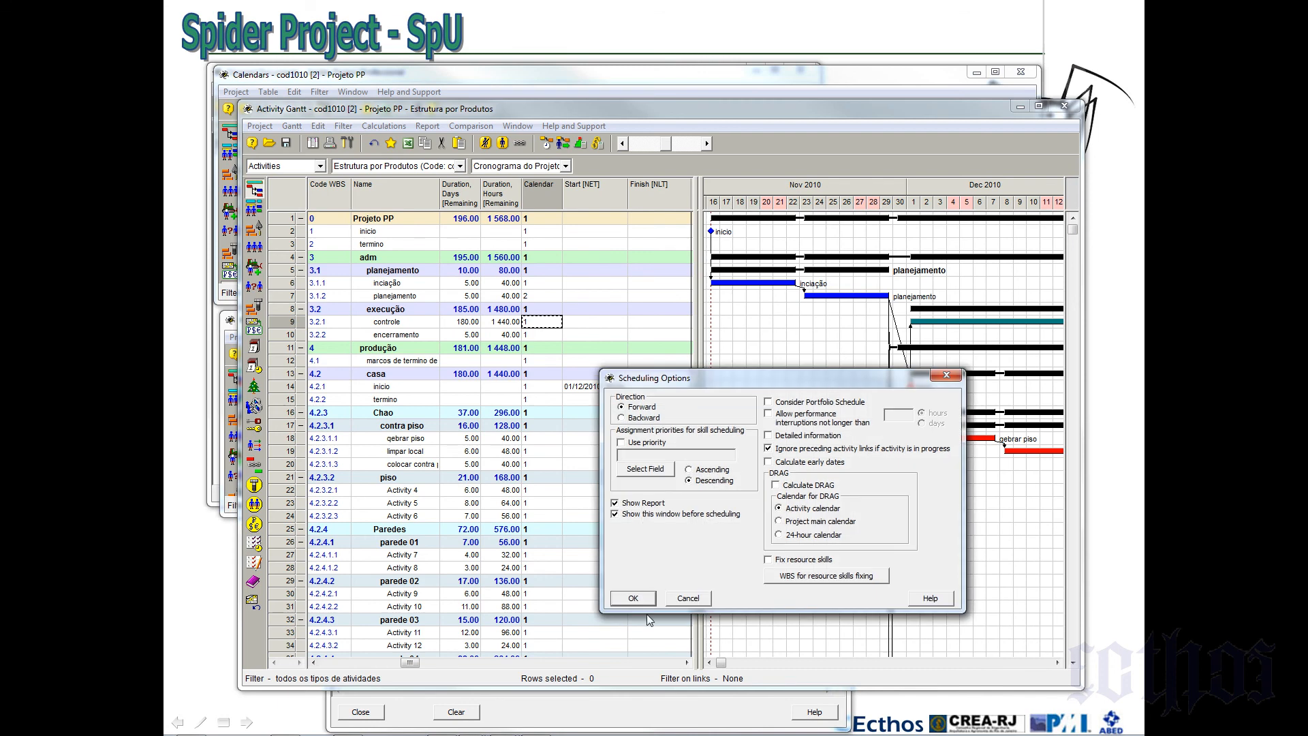
{"action": "left_click", "coordinate": [639, 600]}
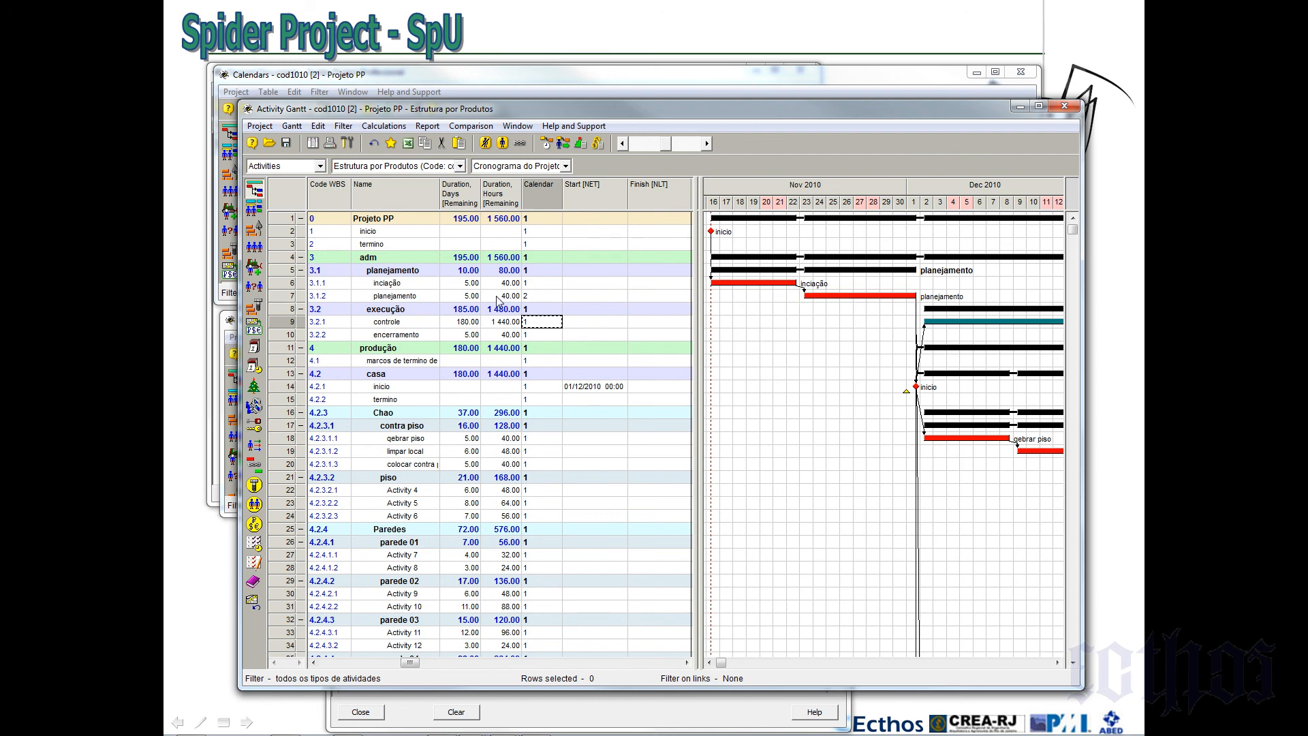
{"action": "left_click", "coordinate": [453, 297]}
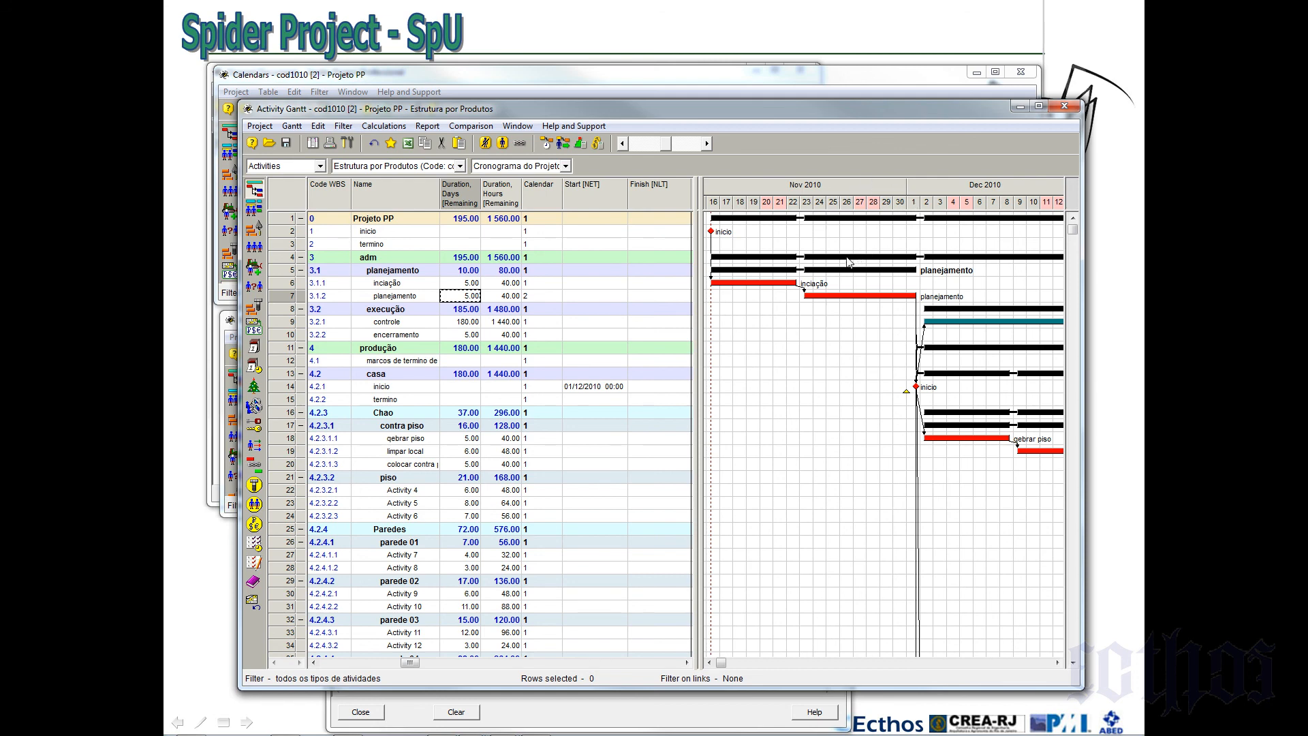
Recalculate the schedule with the Detailed information option enabled and select the inciação activity
{"action": "left_click", "coordinate": [549, 145]}
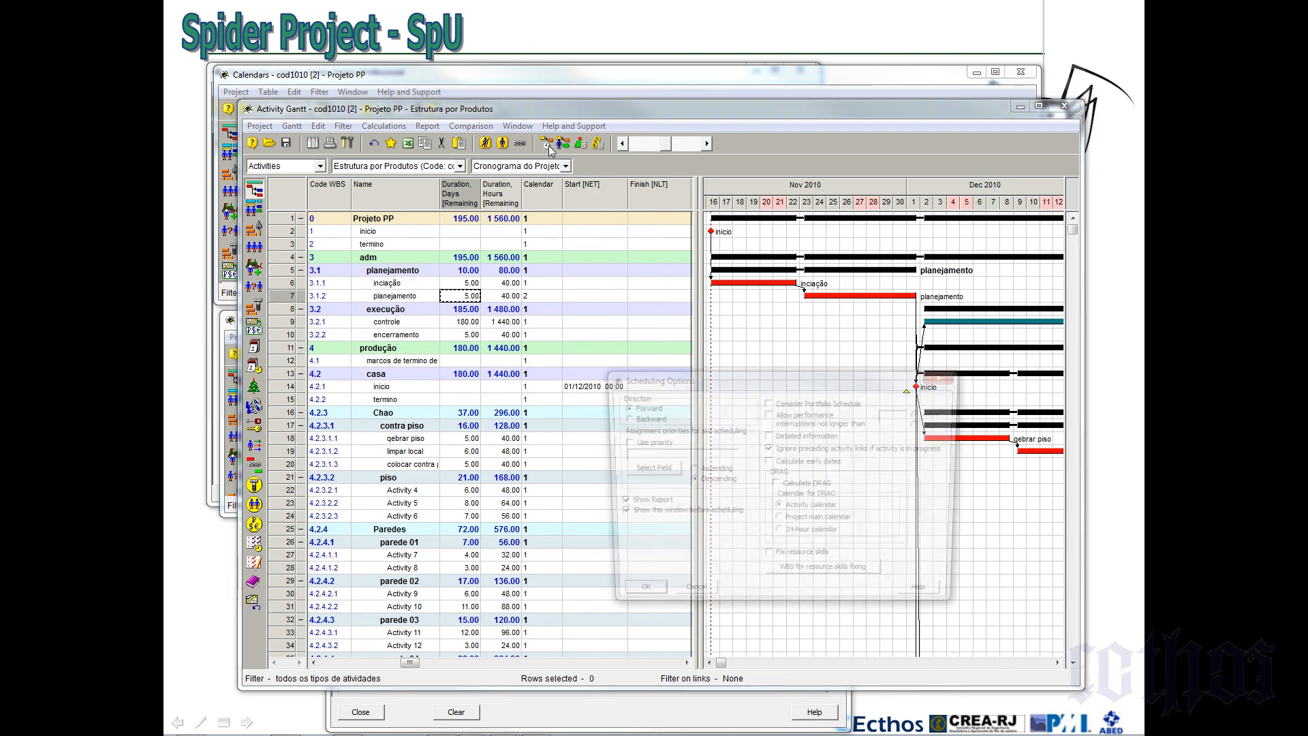
{"action": "left_click_drag", "start_coordinate": [726, 373], "coordinate": [494, 222]}
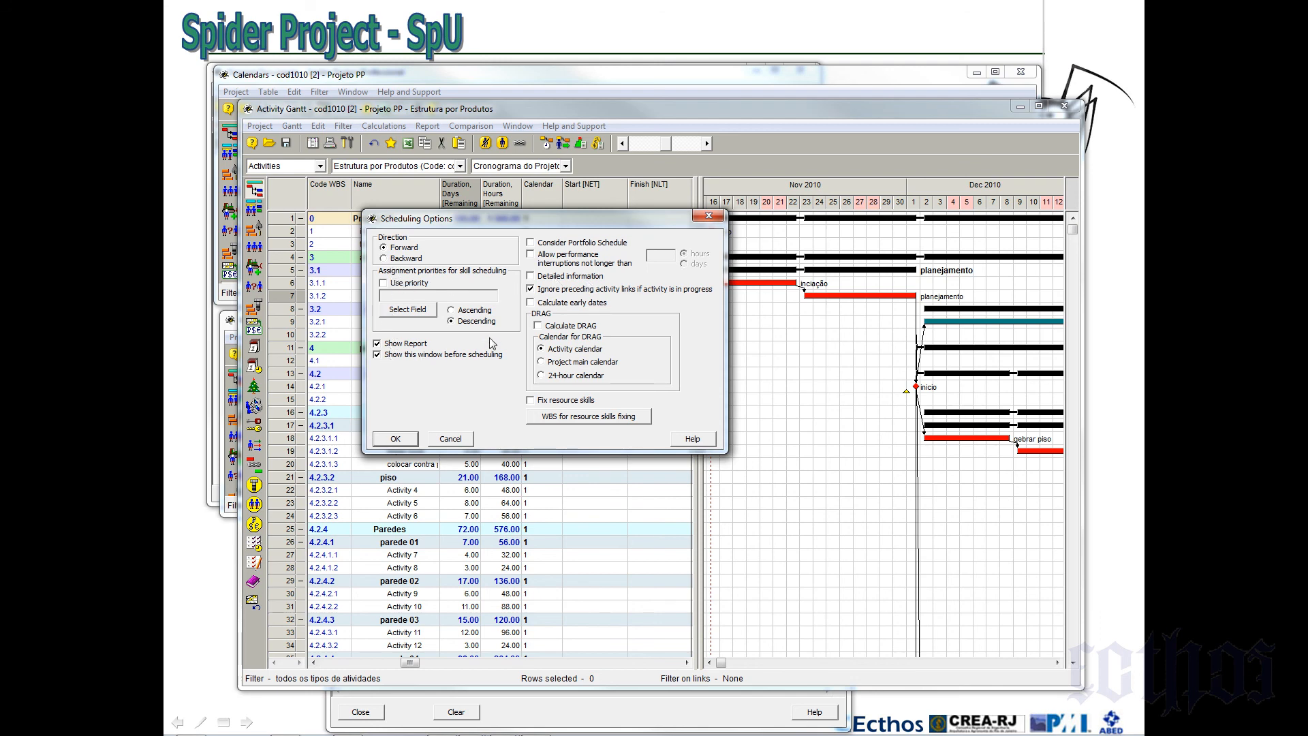
{"action": "left_click", "coordinate": [531, 276]}
{"action": "left_click", "coordinate": [391, 443]}
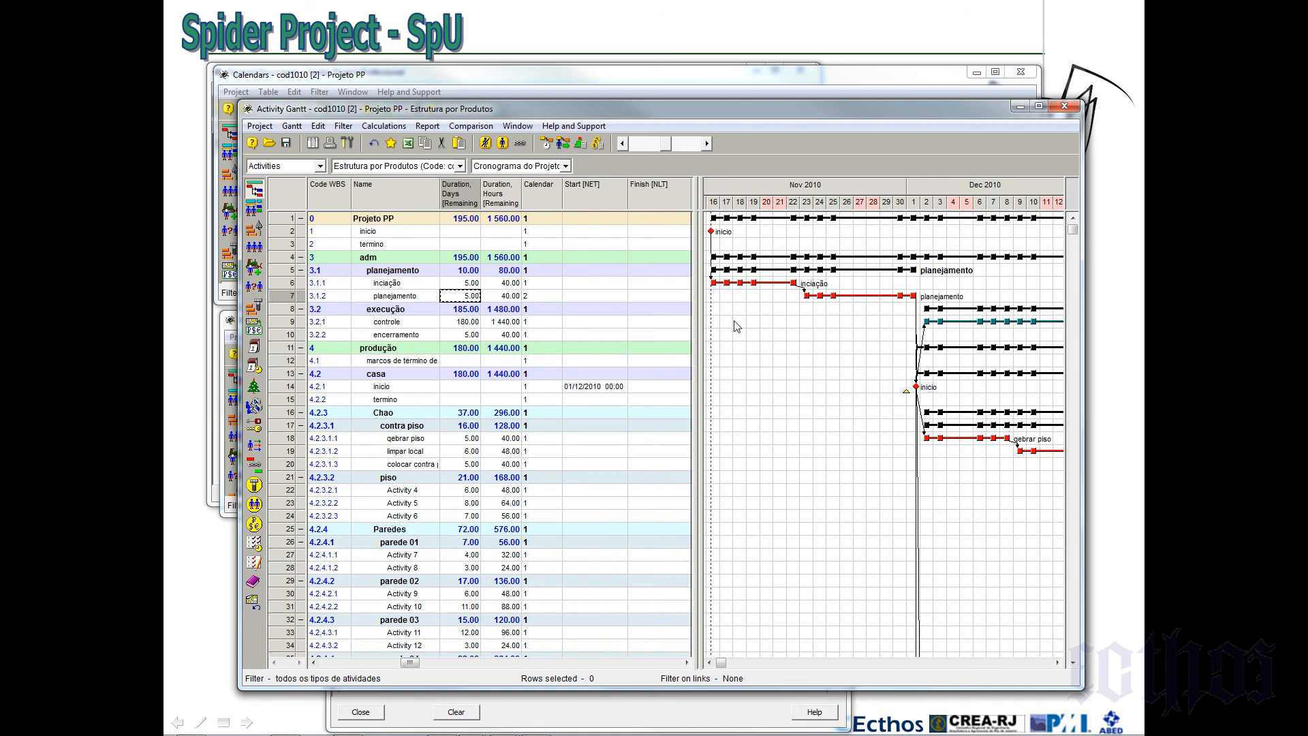
{"action": "left_click", "coordinate": [473, 282]}
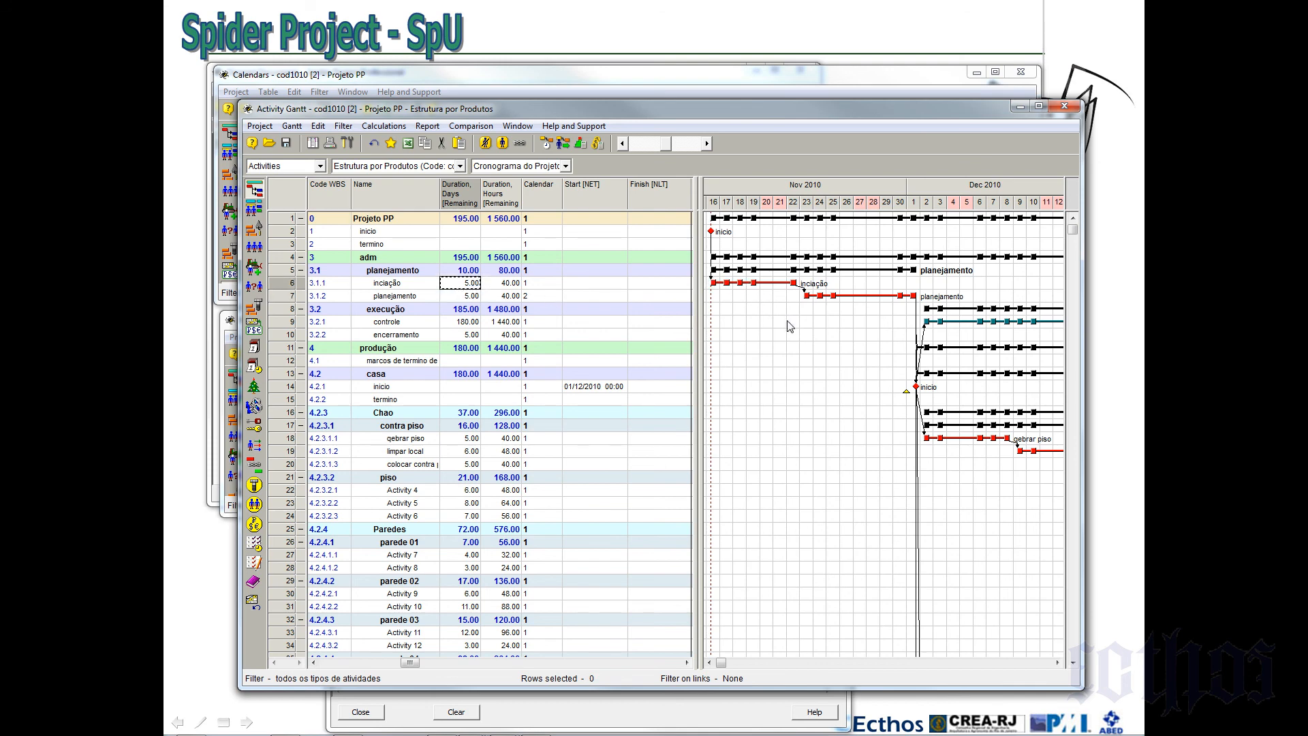
{"action": "left_click", "coordinate": [414, 287]}
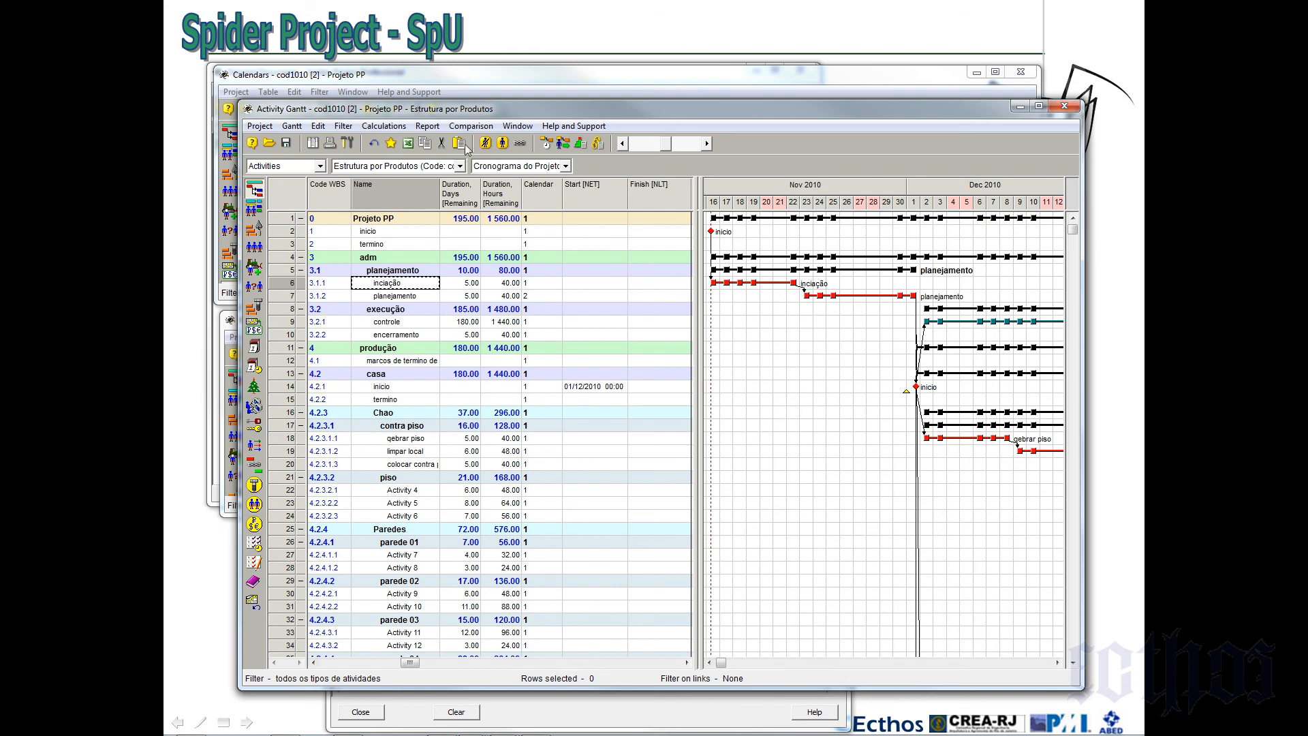
Shrink the Gantt window to expose the Weeks table and add a new week named "todo dia" below "semana livre"
{"action": "left_click_drag", "start_coordinate": [462, 97], "coordinate": [490, 549]}
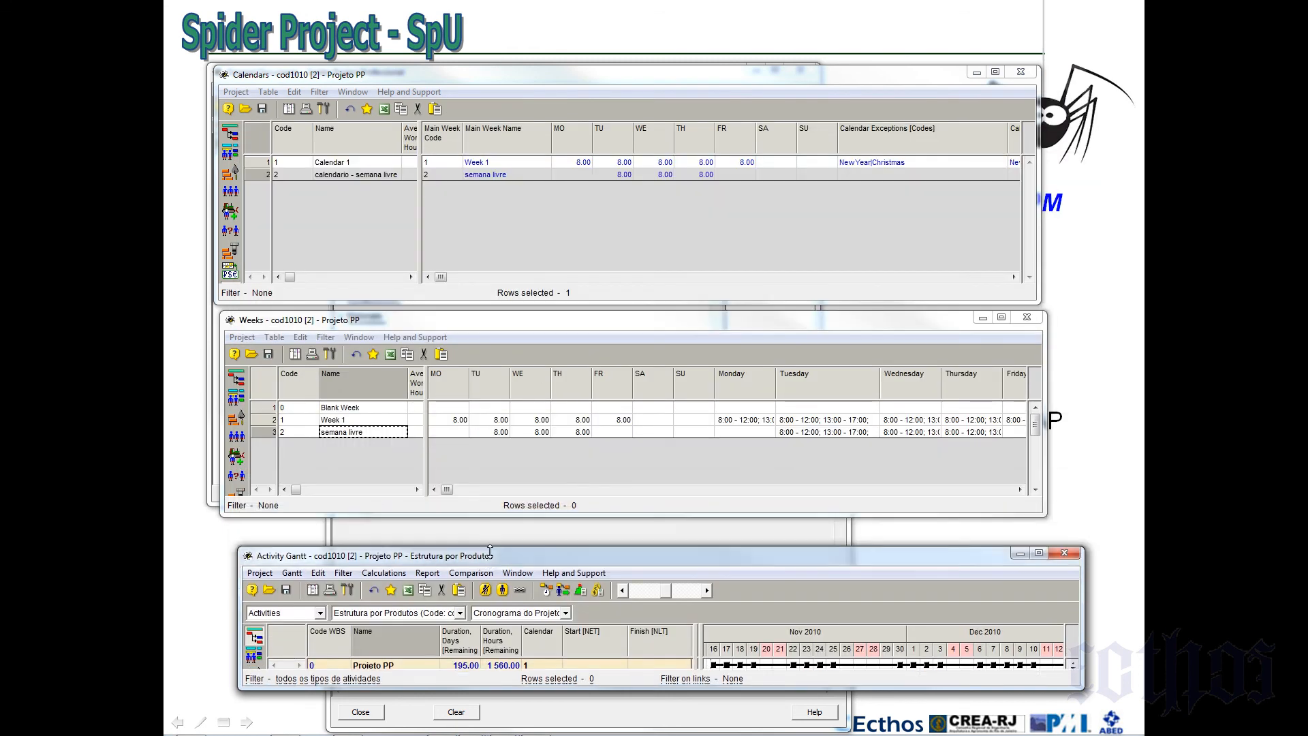
{"action": "left_click", "coordinate": [352, 434]}
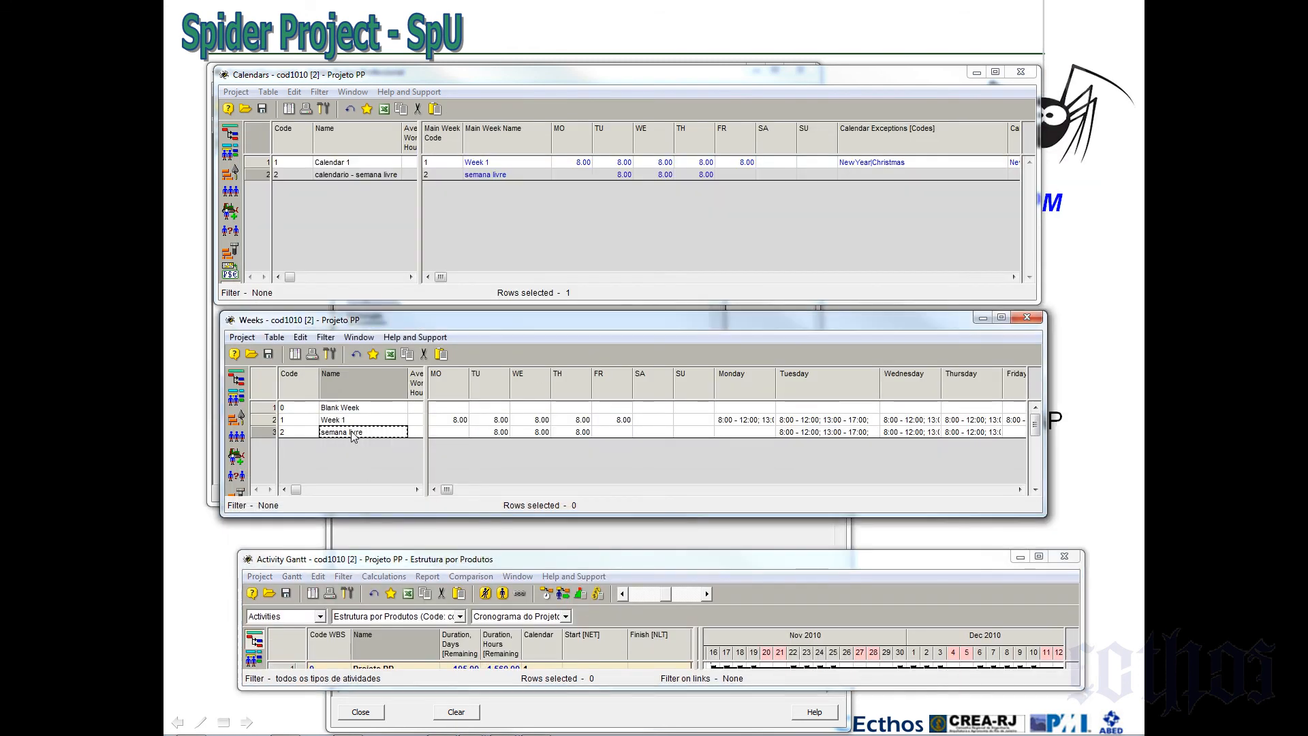
{"action": "key", "text": "Down"}
{"action": "type", "text": "to"}
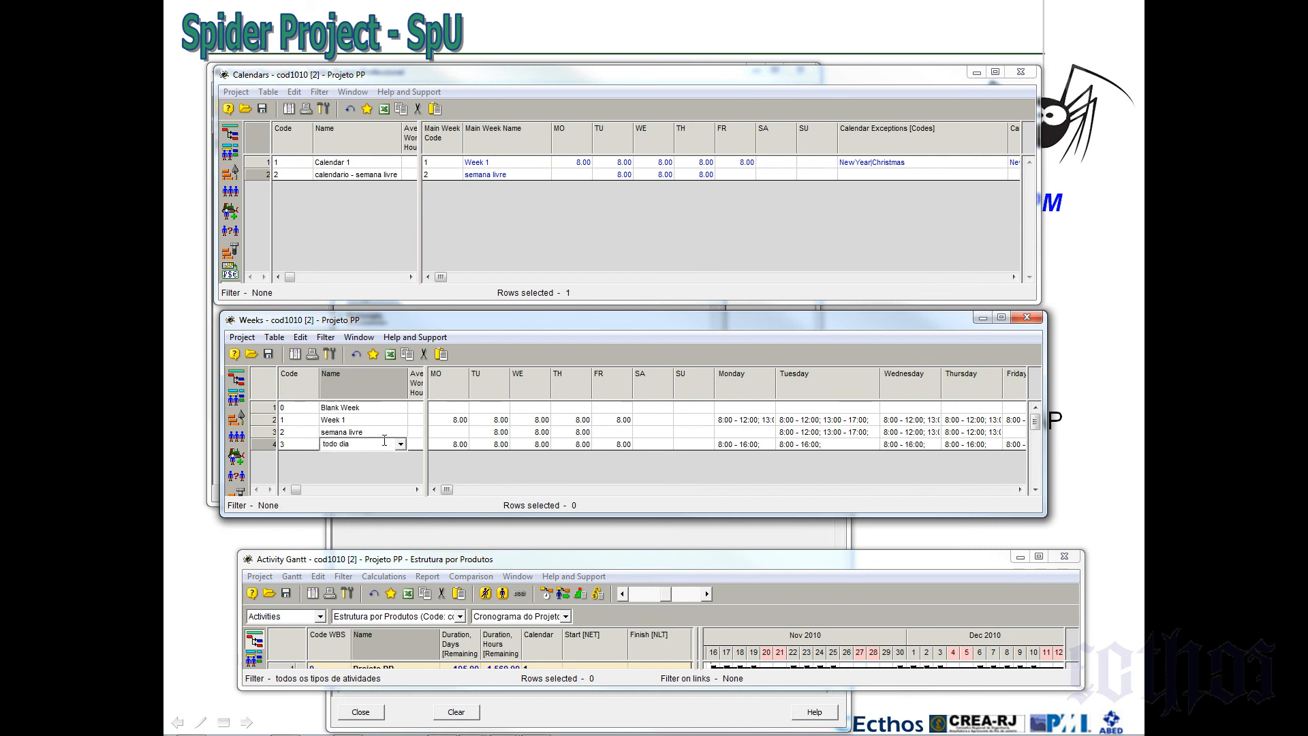
Set the Saturday and Sunday working hours of the week "todo dia" to 8
{"action": "left_click", "coordinate": [658, 445]}
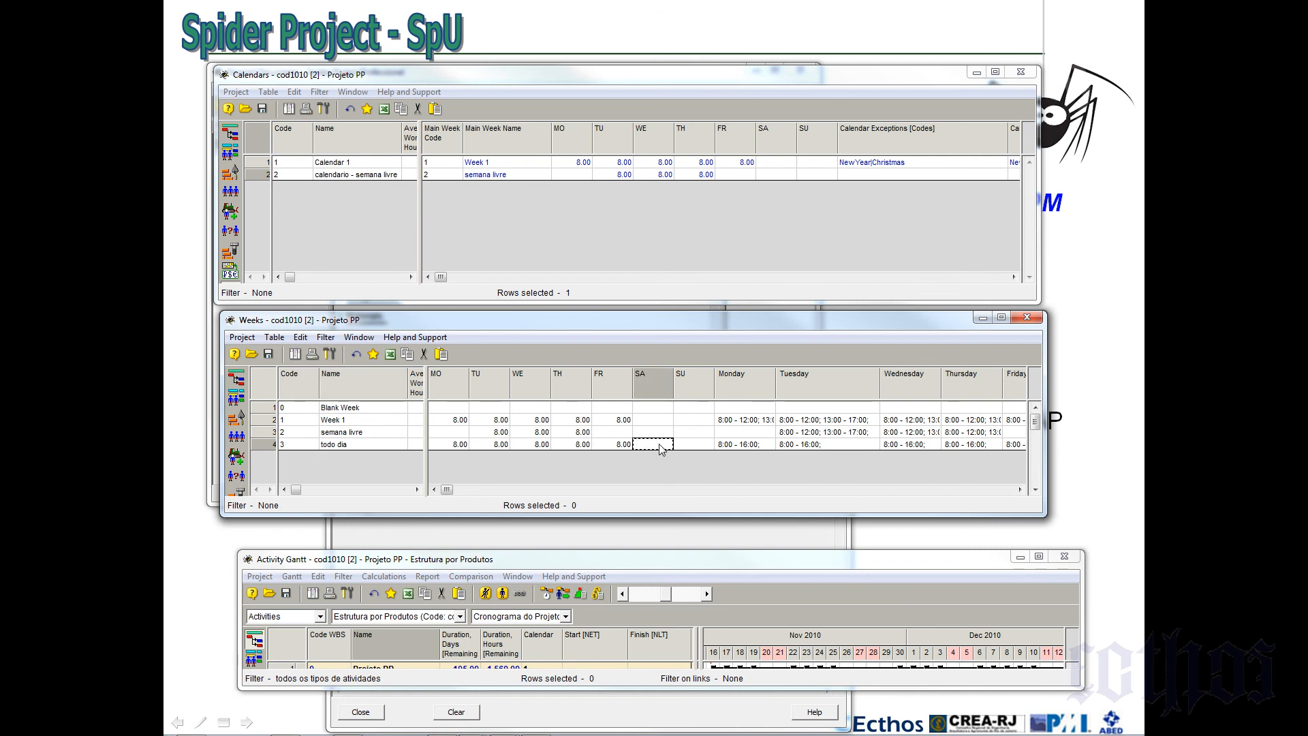
{"action": "type", "text": "8"}
{"action": "left_click", "coordinate": [697, 447]}
{"action": "type", "text": "8"}
{"action": "left_click", "coordinate": [744, 432]}
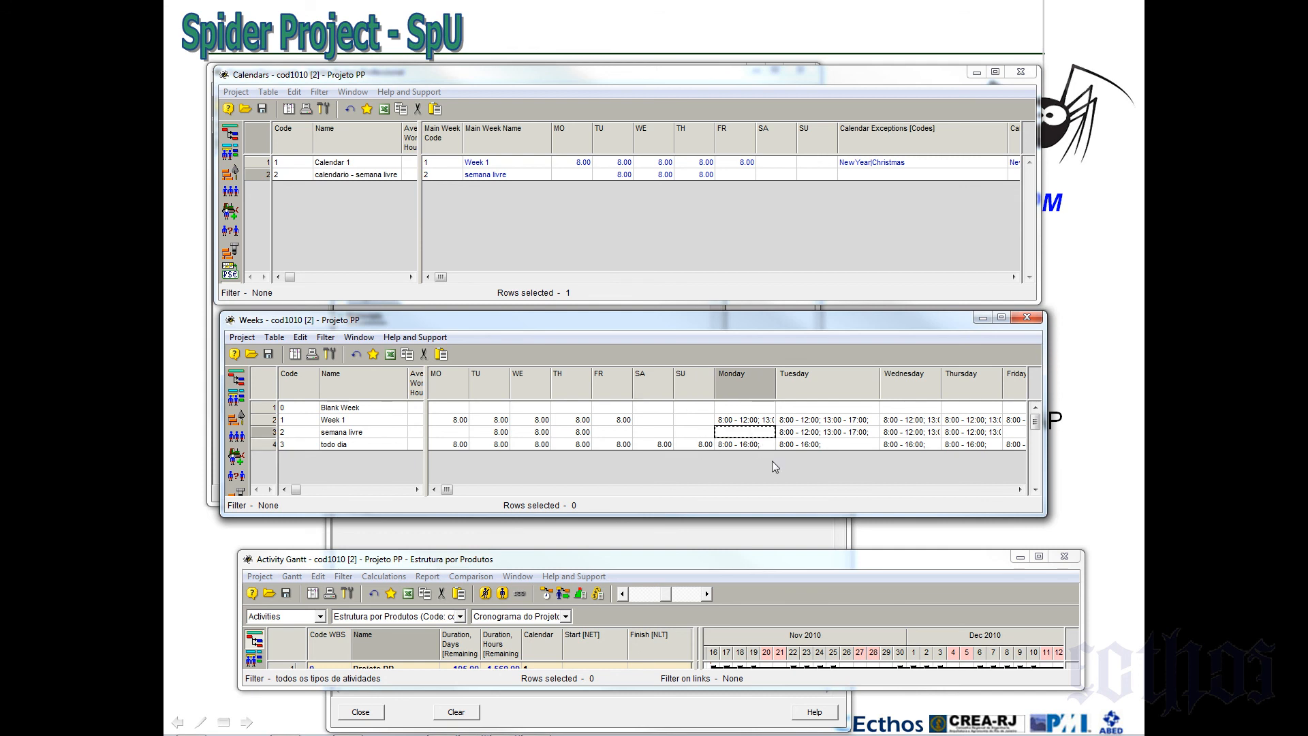
{"action": "left_click", "coordinate": [840, 447]}
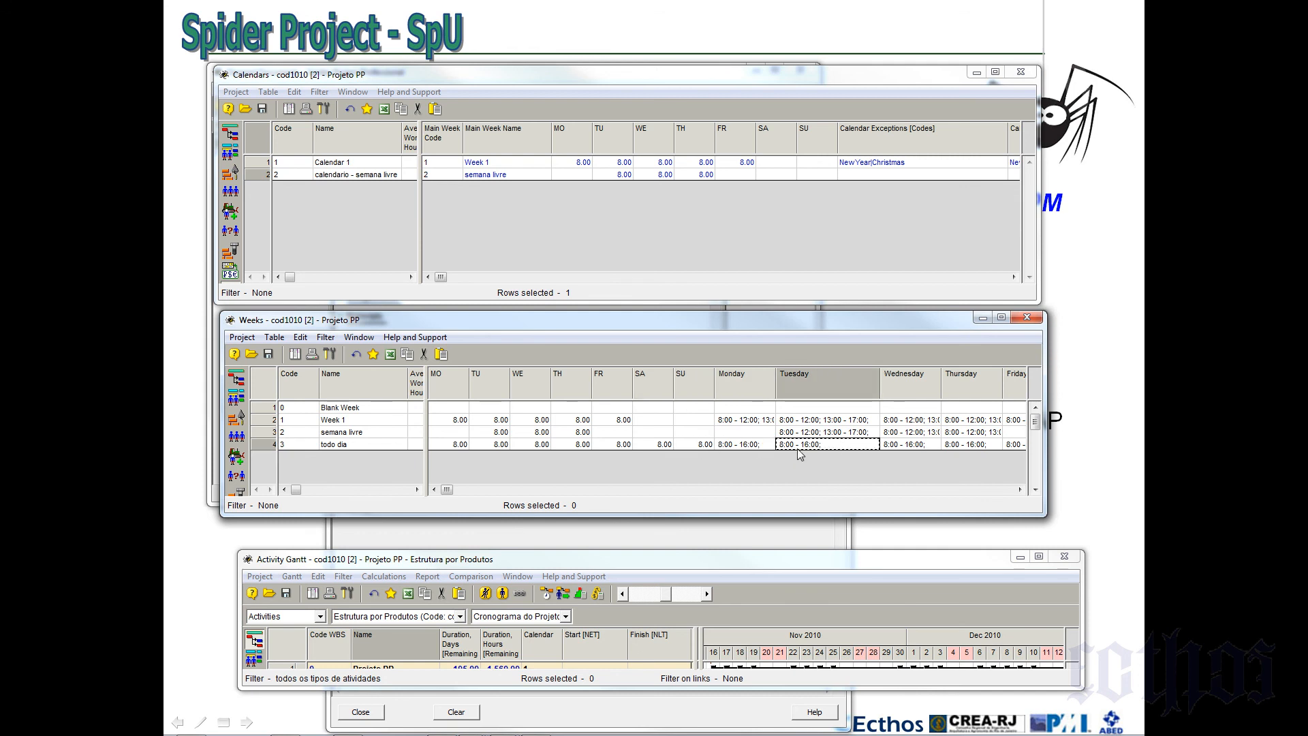
Add a third calendar to the Calendars table and name it "calendario - todo dia"
{"action": "left_click", "coordinate": [338, 176]}
{"action": "key", "text": "Down"}
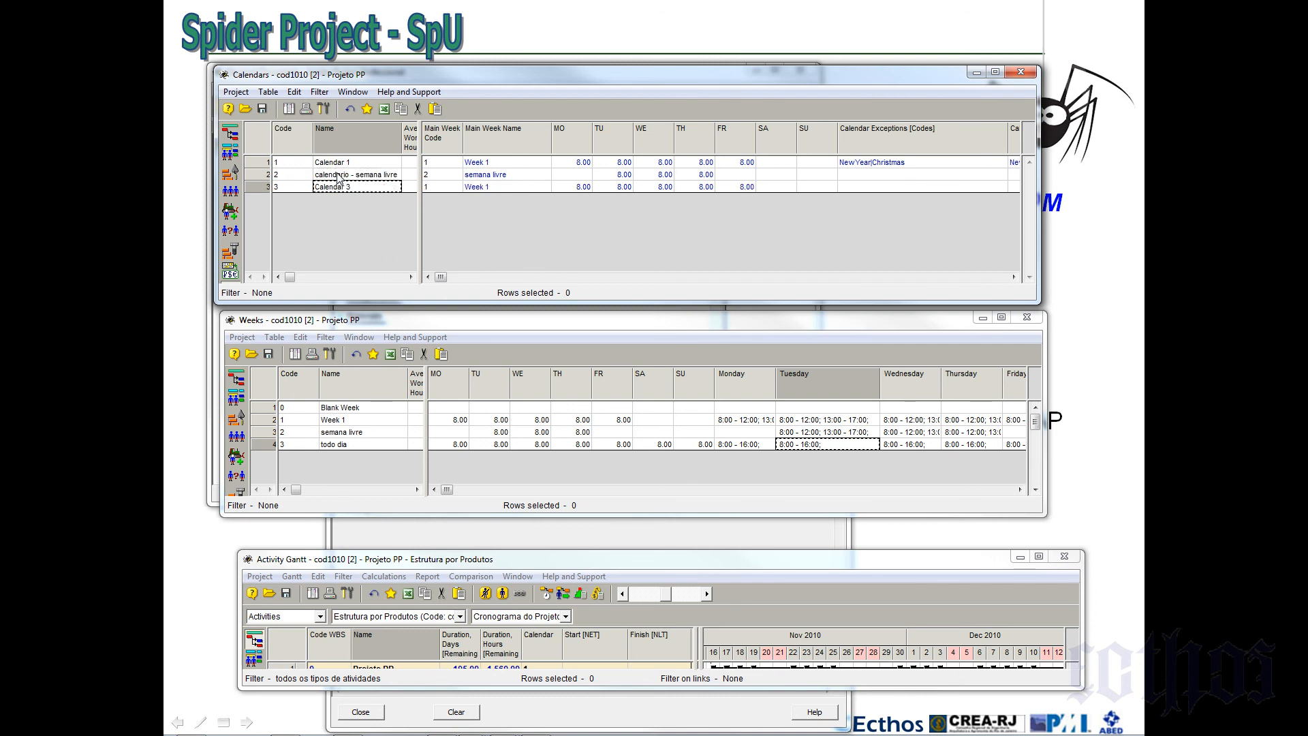
{"action": "type", "text": "ca"}
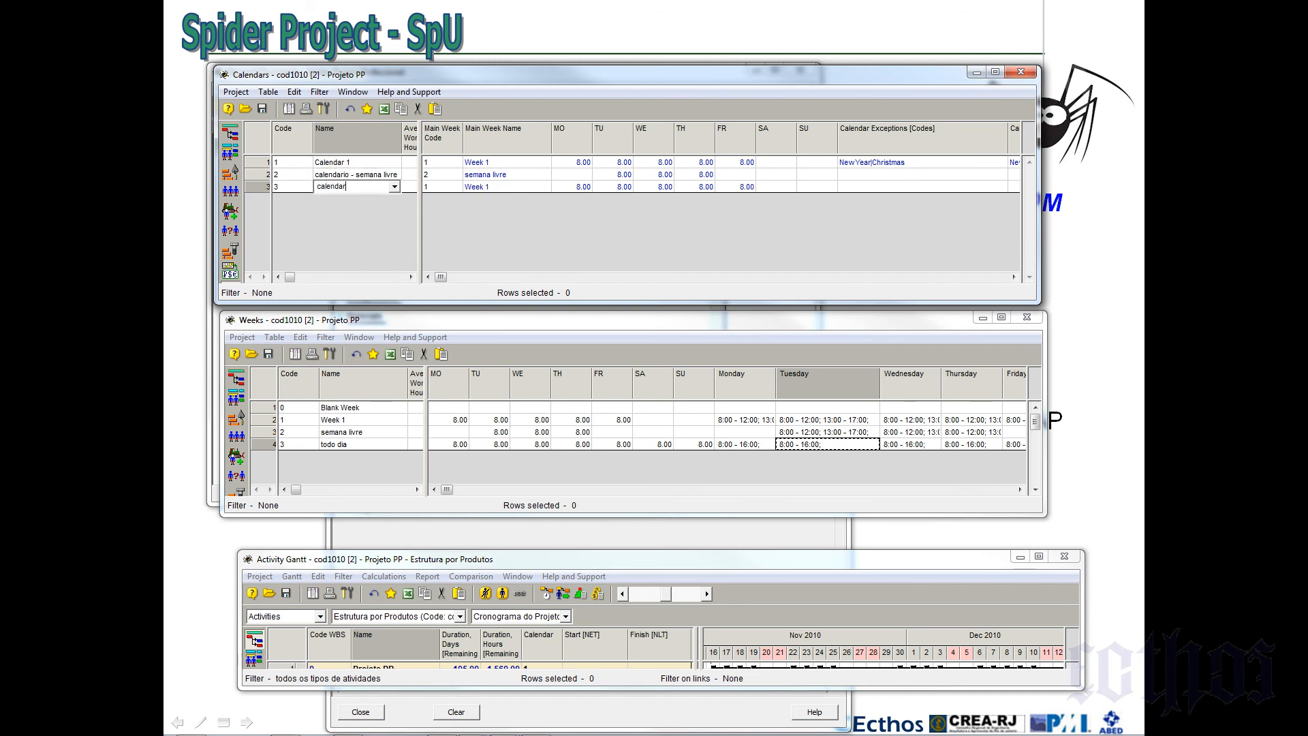
{"action": "type", "text": "lendario - todo dia"}
Assign "todo dia" as the main week of the calendar "calendario - todo dia" in its properties
{"action": "left_click", "coordinate": [442, 189]}
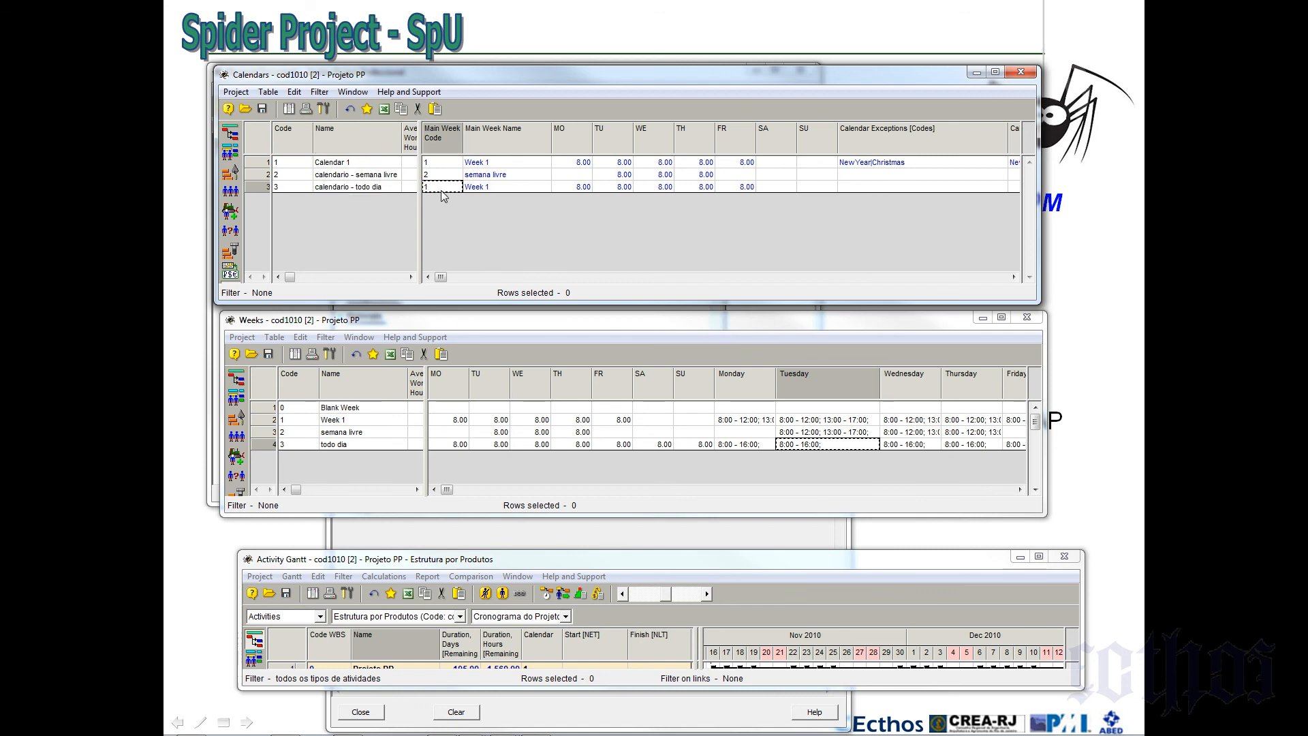
{"action": "right_click", "coordinate": [258, 190]}
{"action": "left_click", "coordinate": [293, 199]}
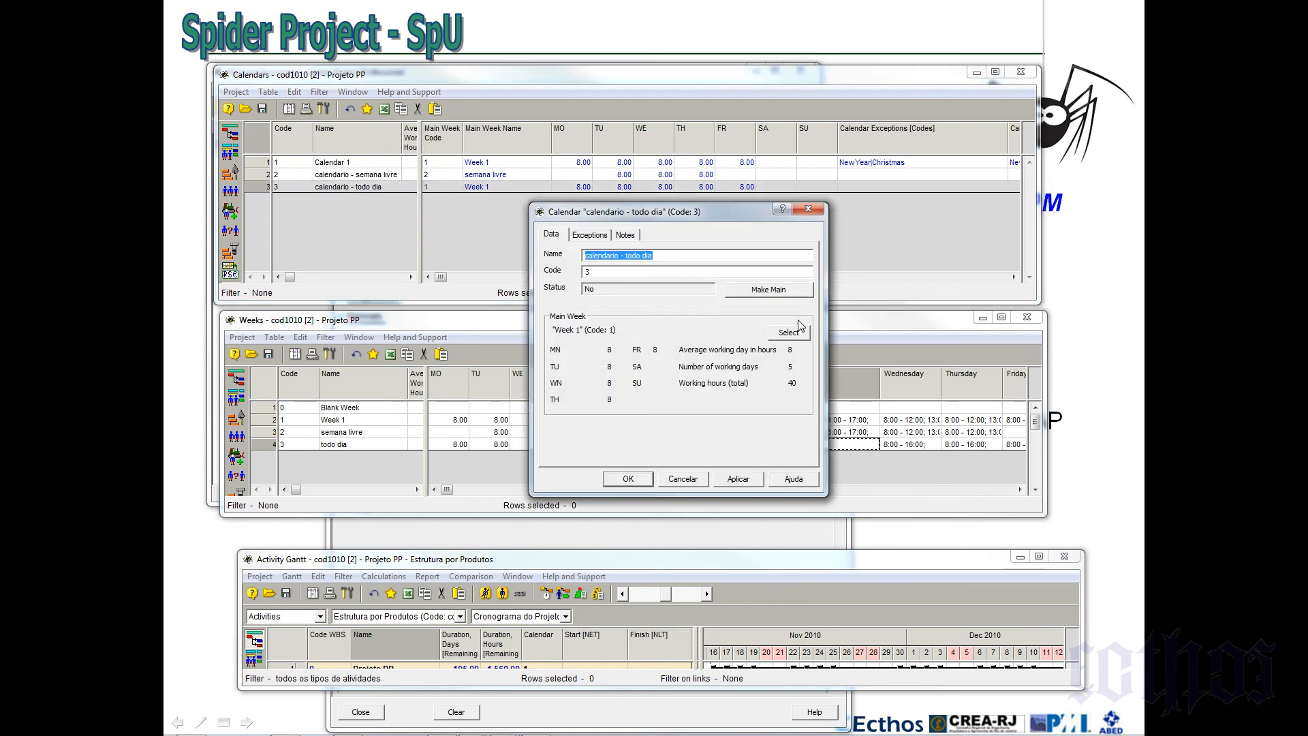
{"action": "left_click", "coordinate": [796, 332]}
{"action": "left_click", "coordinate": [487, 423]}
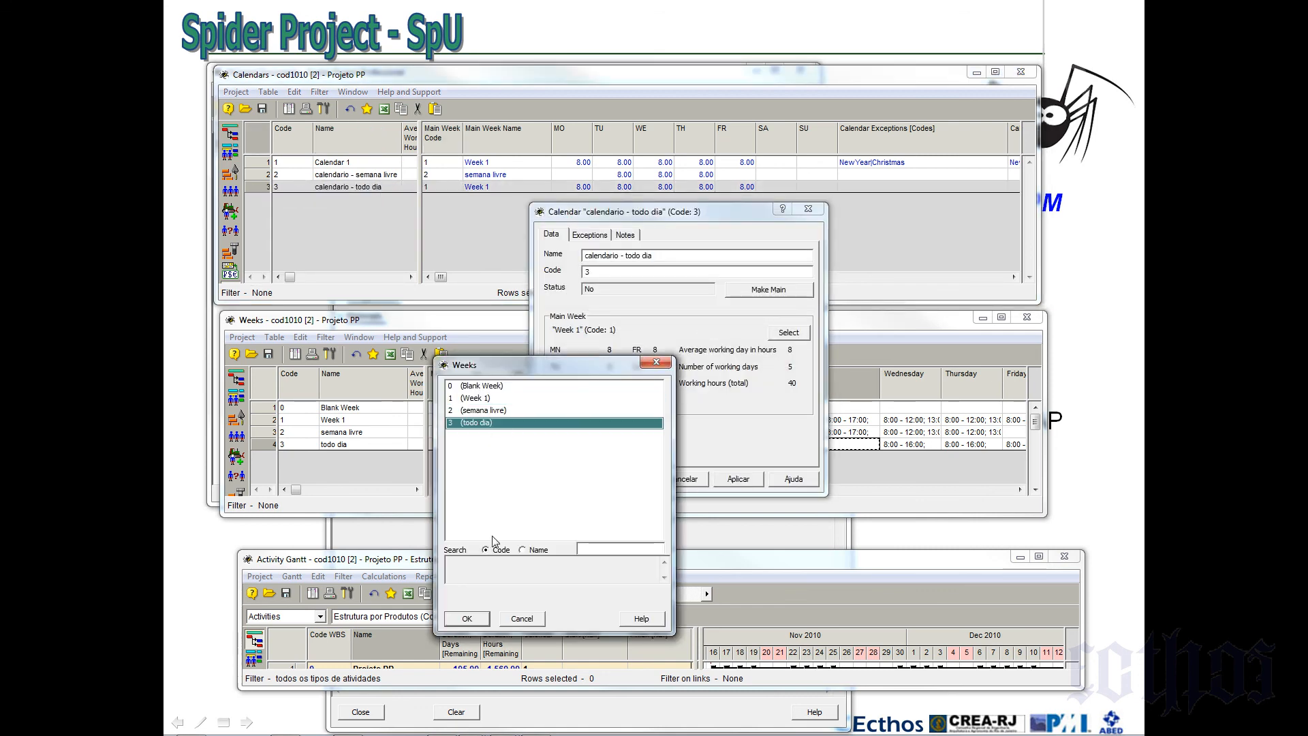
{"action": "left_click", "coordinate": [485, 618]}
{"action": "left_click", "coordinate": [632, 479]}
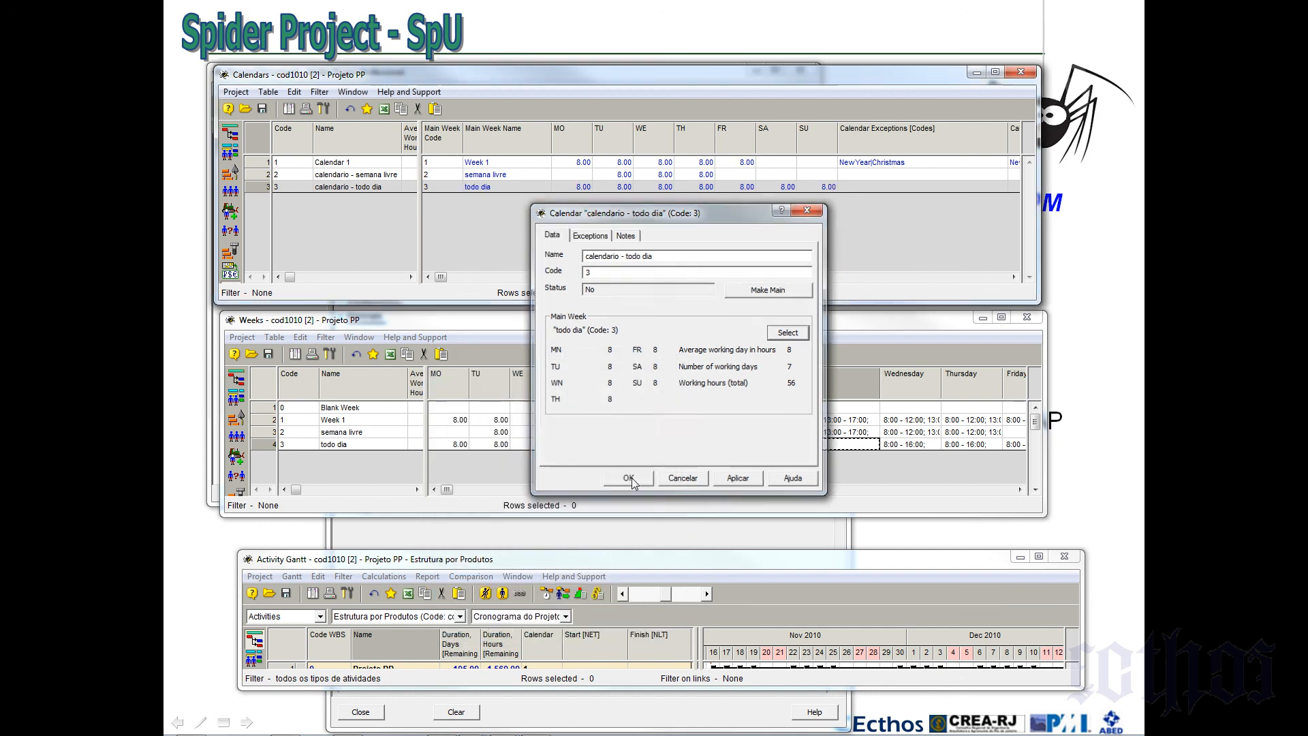
{"action": "left_click", "coordinate": [510, 187]}
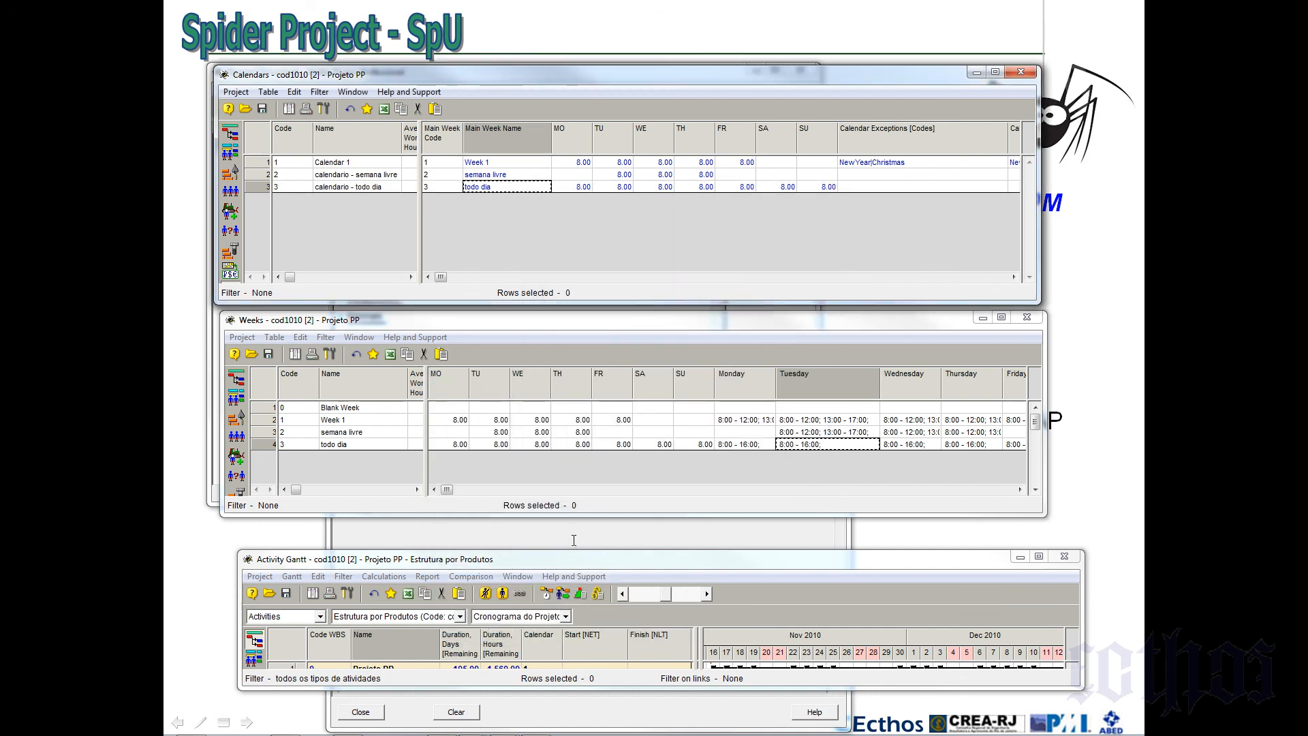
Enlarge the Activity Gantt again and assign calendar 3, "calendario - todo dia", to the inciação activity 3.1.1, including in its properties
{"action": "left_click_drag", "start_coordinate": [574, 551], "coordinate": [581, 68]}
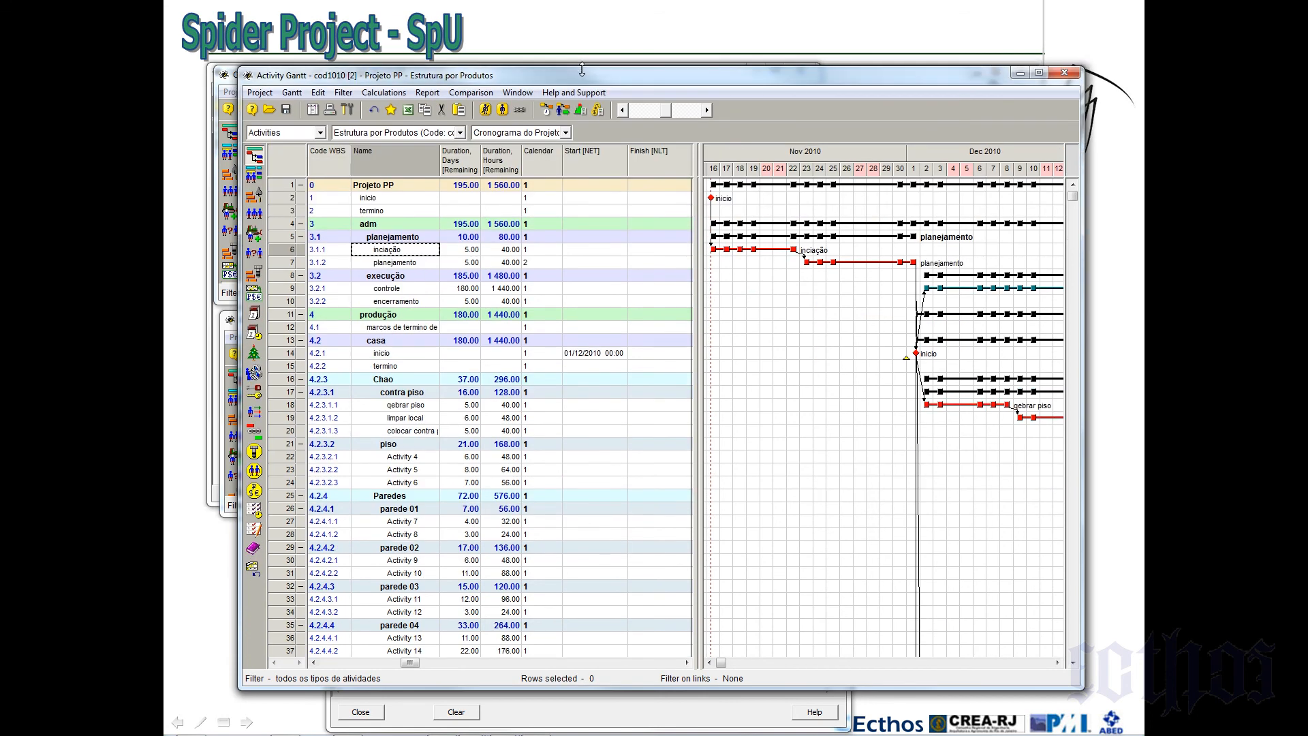
{"action": "double_click", "coordinate": [533, 249]}
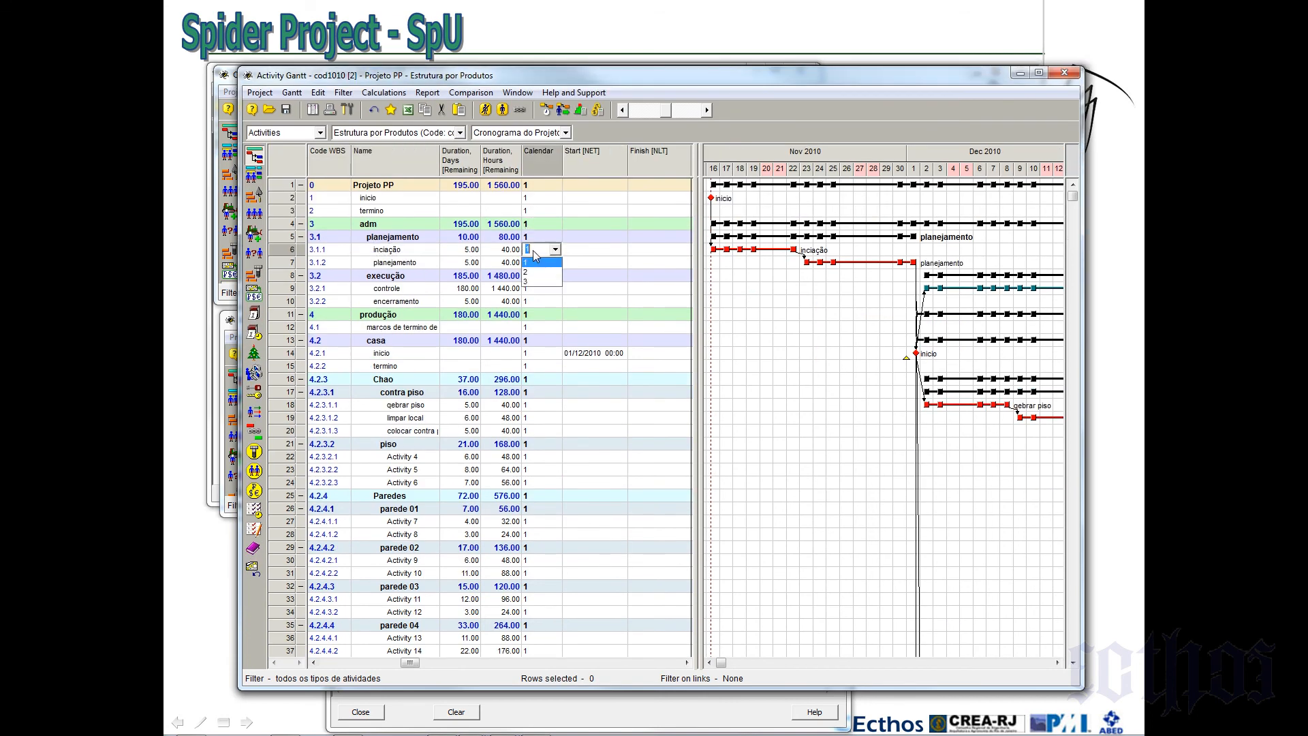
{"action": "left_click", "coordinate": [542, 282]}
{"action": "right_click", "coordinate": [281, 250]}
{"action": "left_click", "coordinate": [313, 253]}
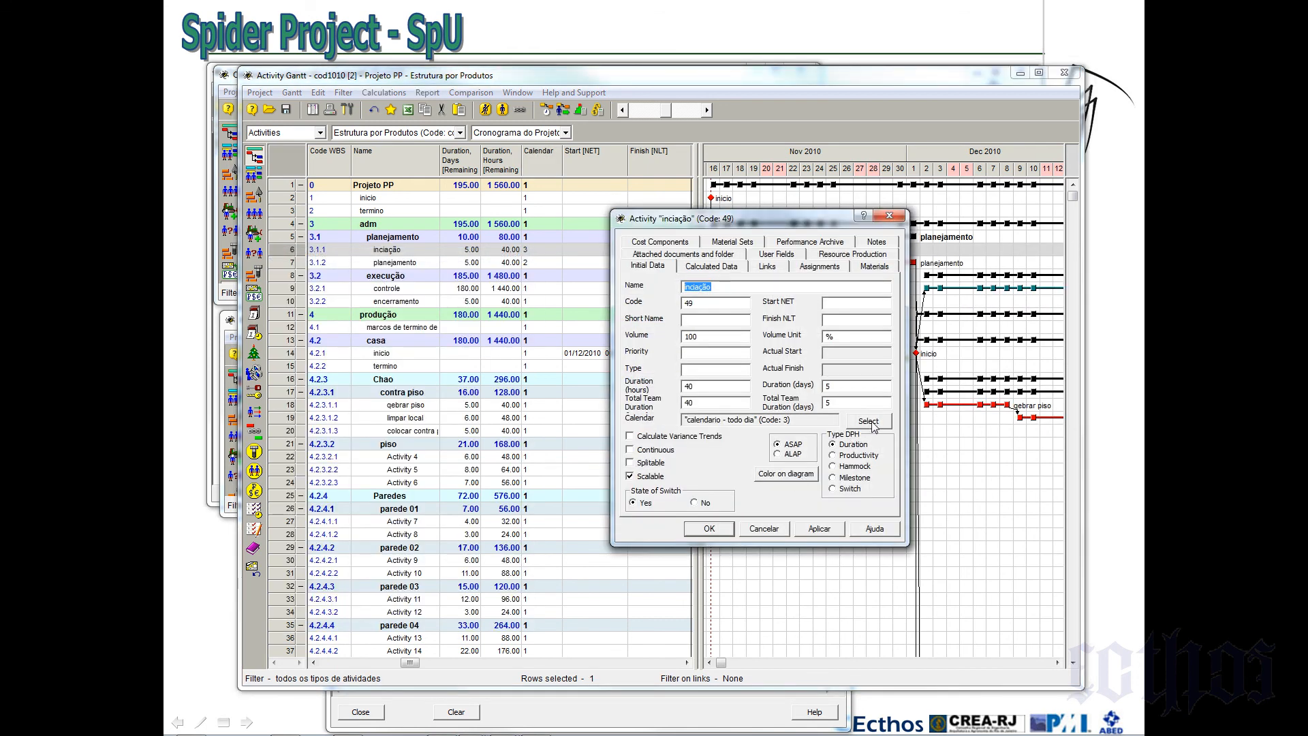
{"action": "left_click", "coordinate": [870, 422]}
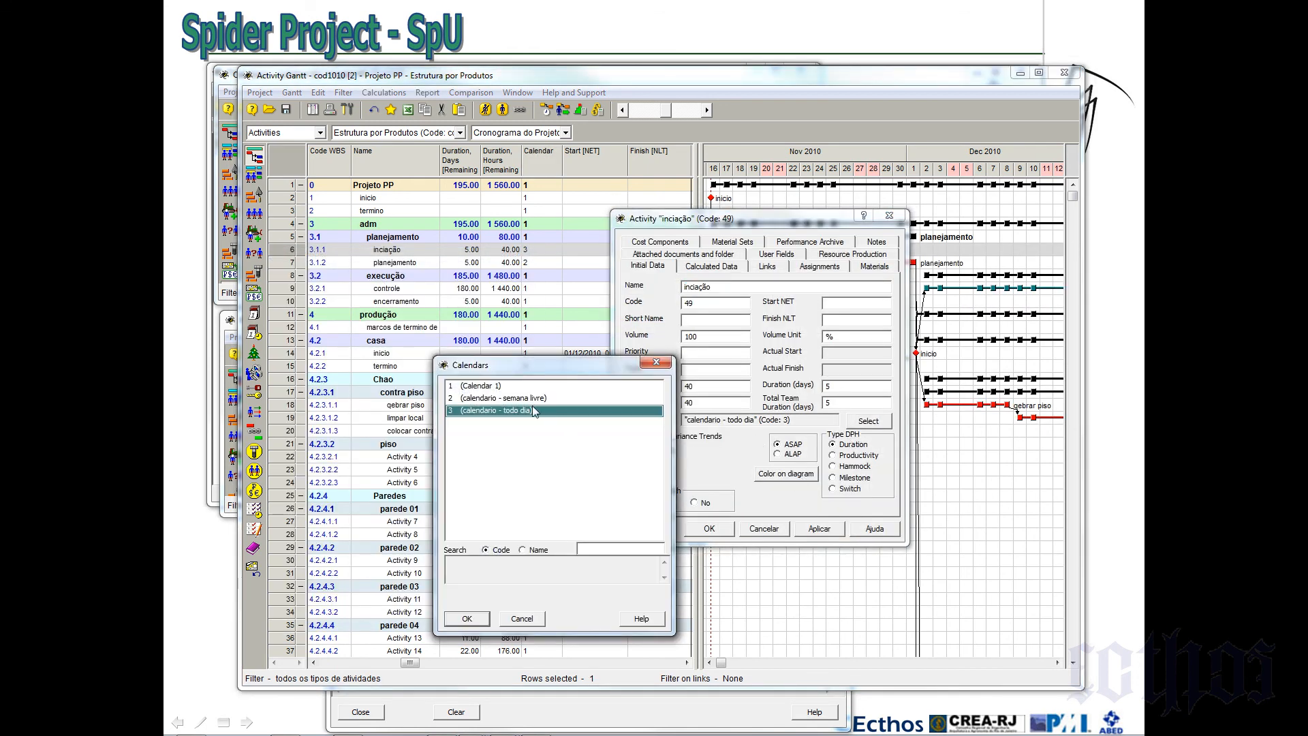
{"action": "left_click", "coordinate": [467, 619]}
{"action": "left_click", "coordinate": [712, 530]}
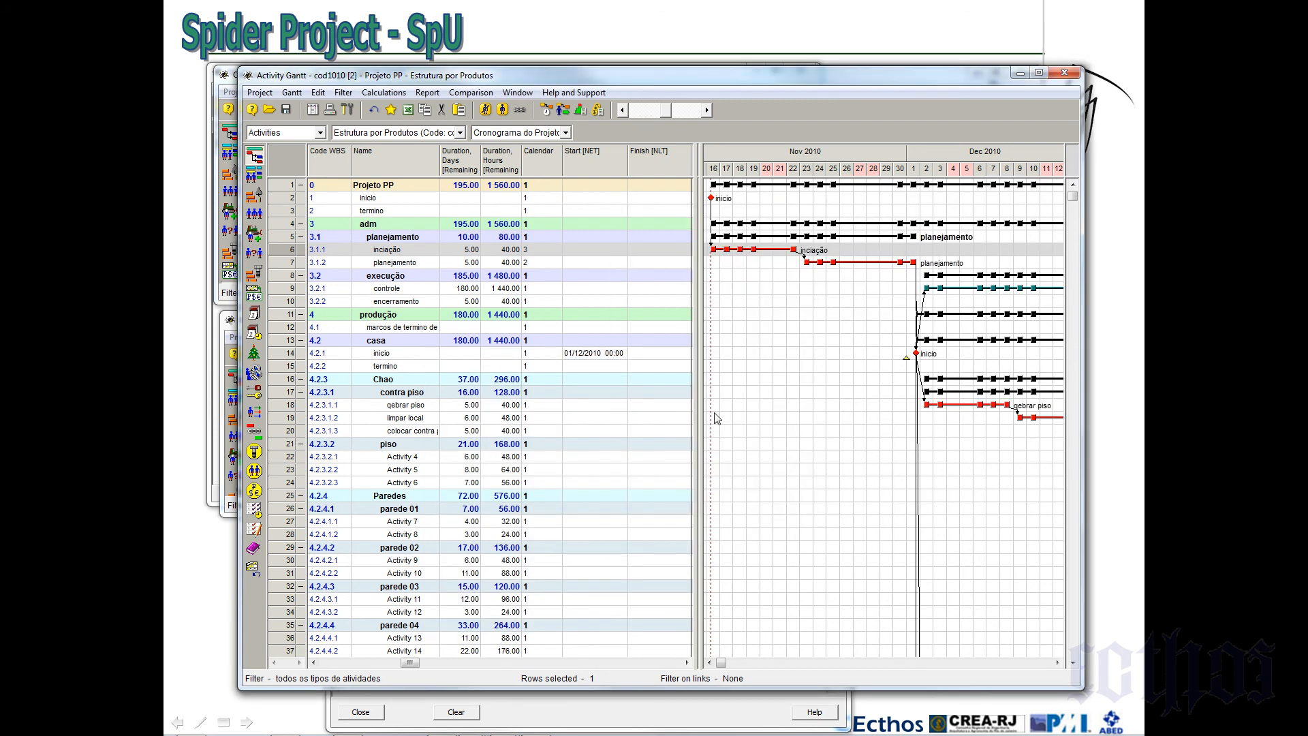
Recalculate the project schedule with detailed information after the calendar change on inciação
{"action": "left_click", "coordinate": [549, 113]}
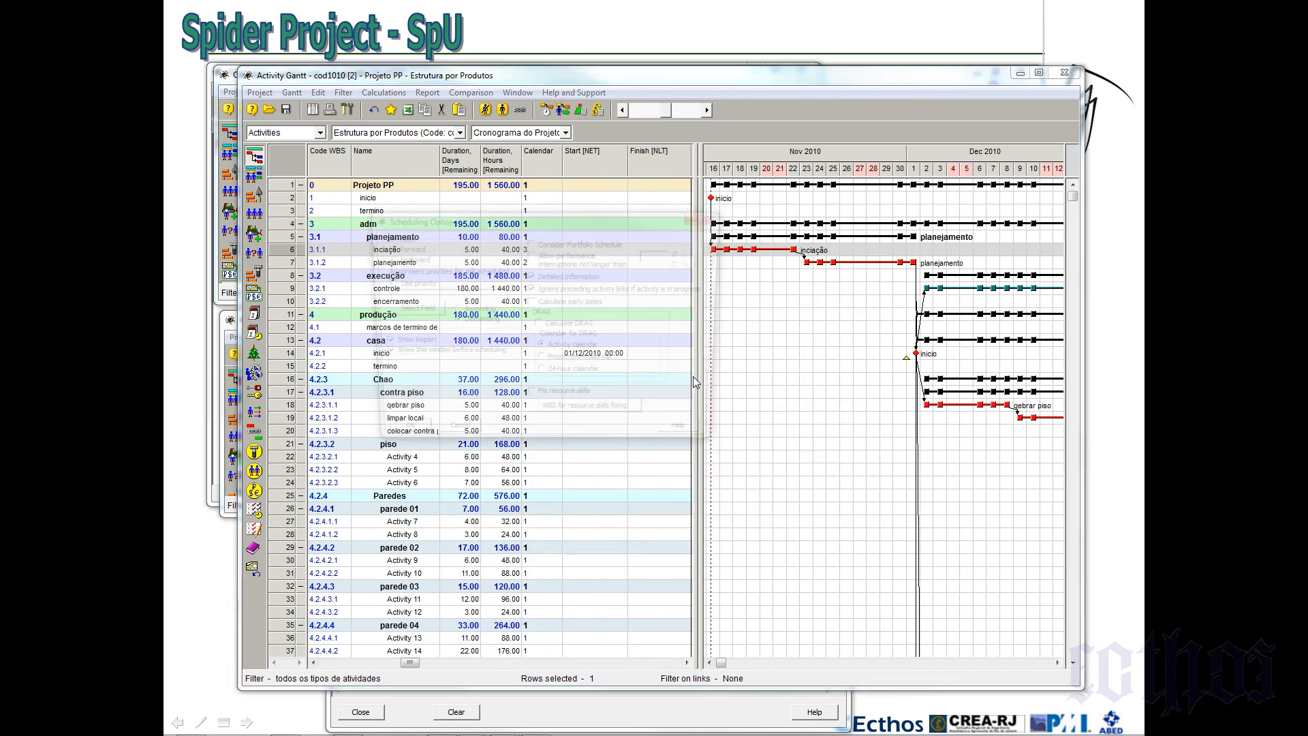
{"action": "left_click", "coordinate": [402, 439]}
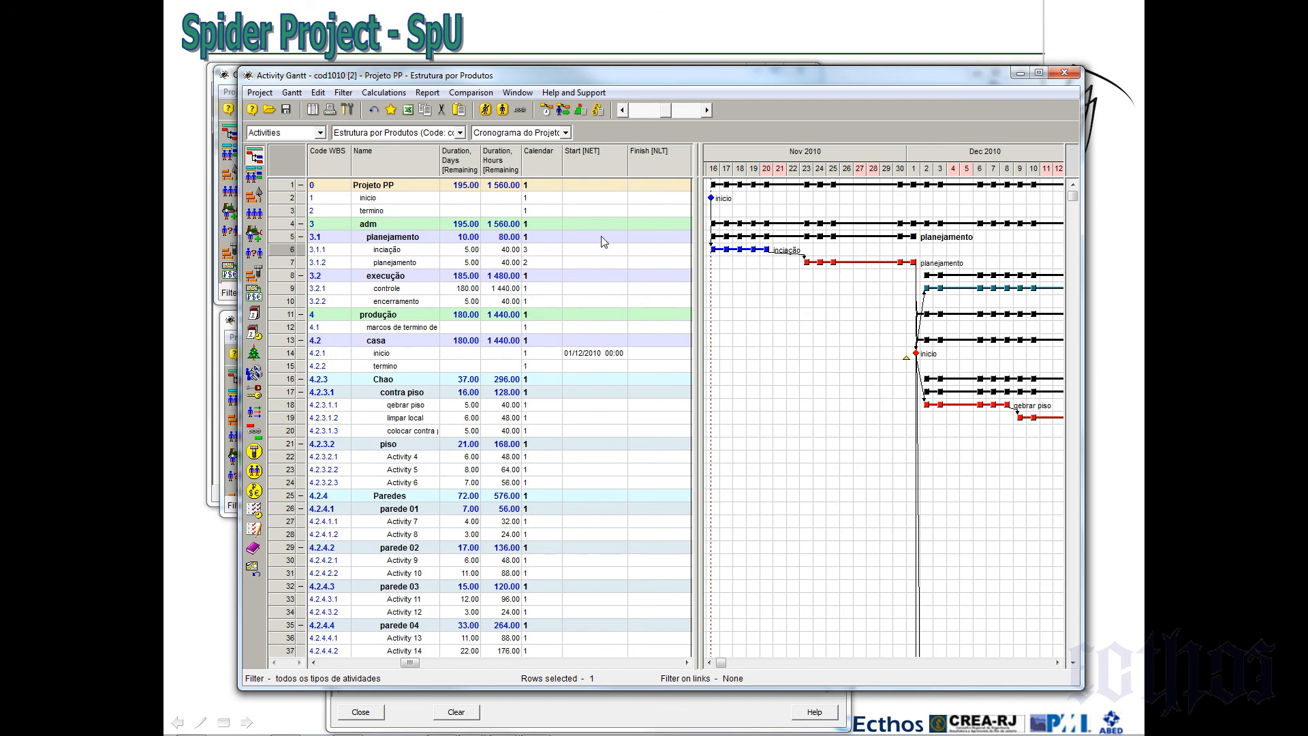
Show the Gantt diagram on a monthly timescale and recalculate the project schedule with detailed information
{"action": "left_click", "coordinate": [522, 134]}
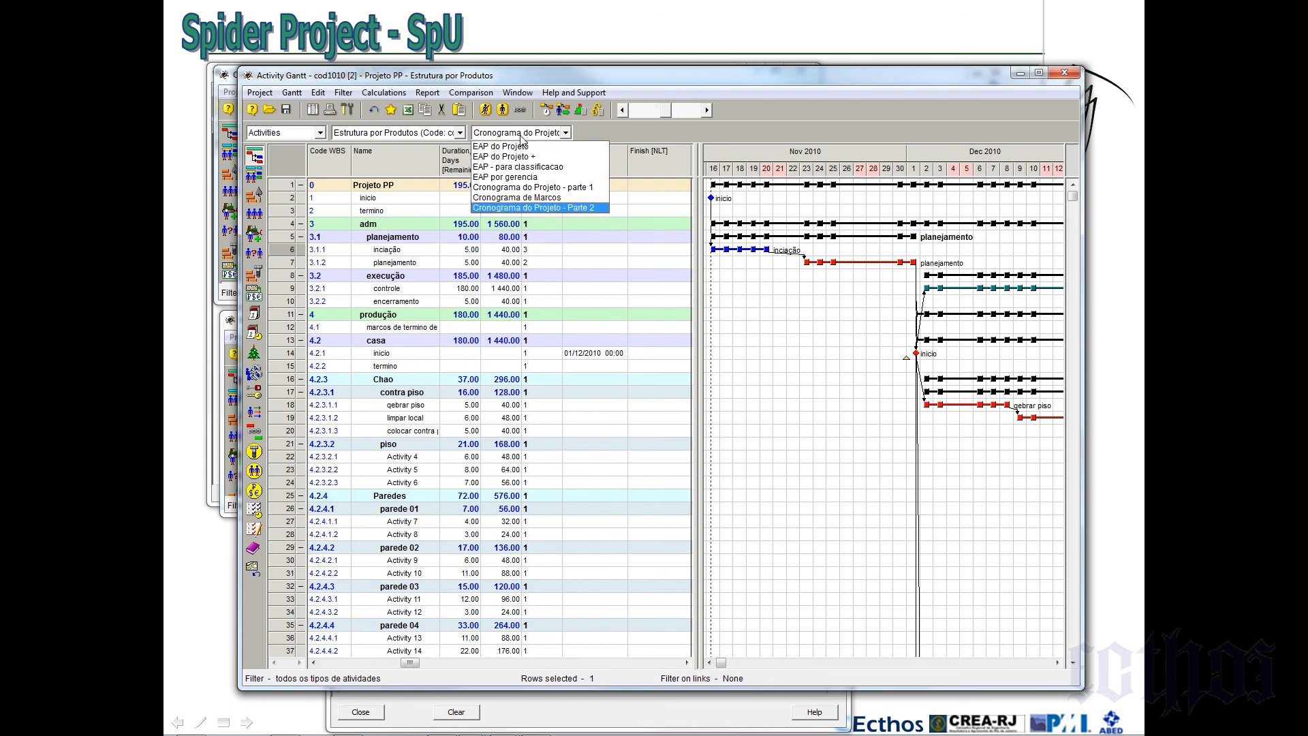
{"action": "left_click", "coordinate": [504, 293]}
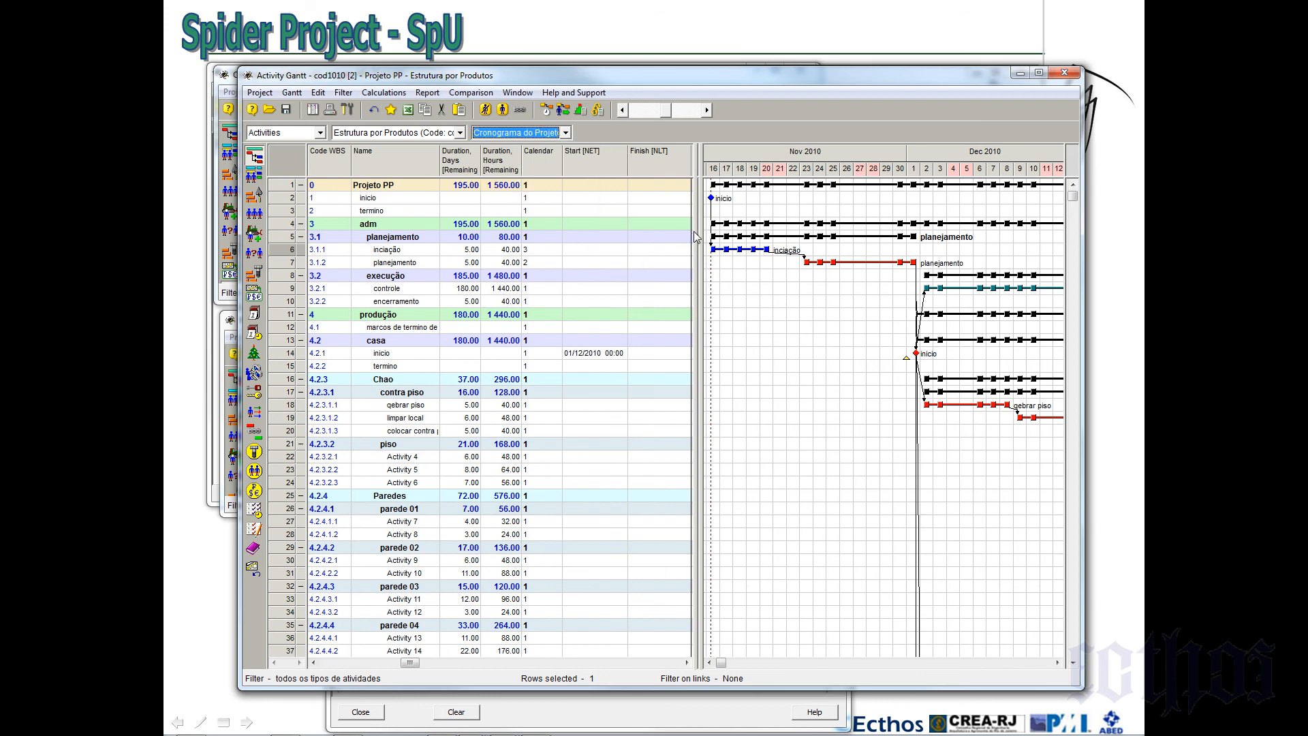
{"action": "left_click_drag", "start_coordinate": [696, 231], "coordinate": [690, 231]}
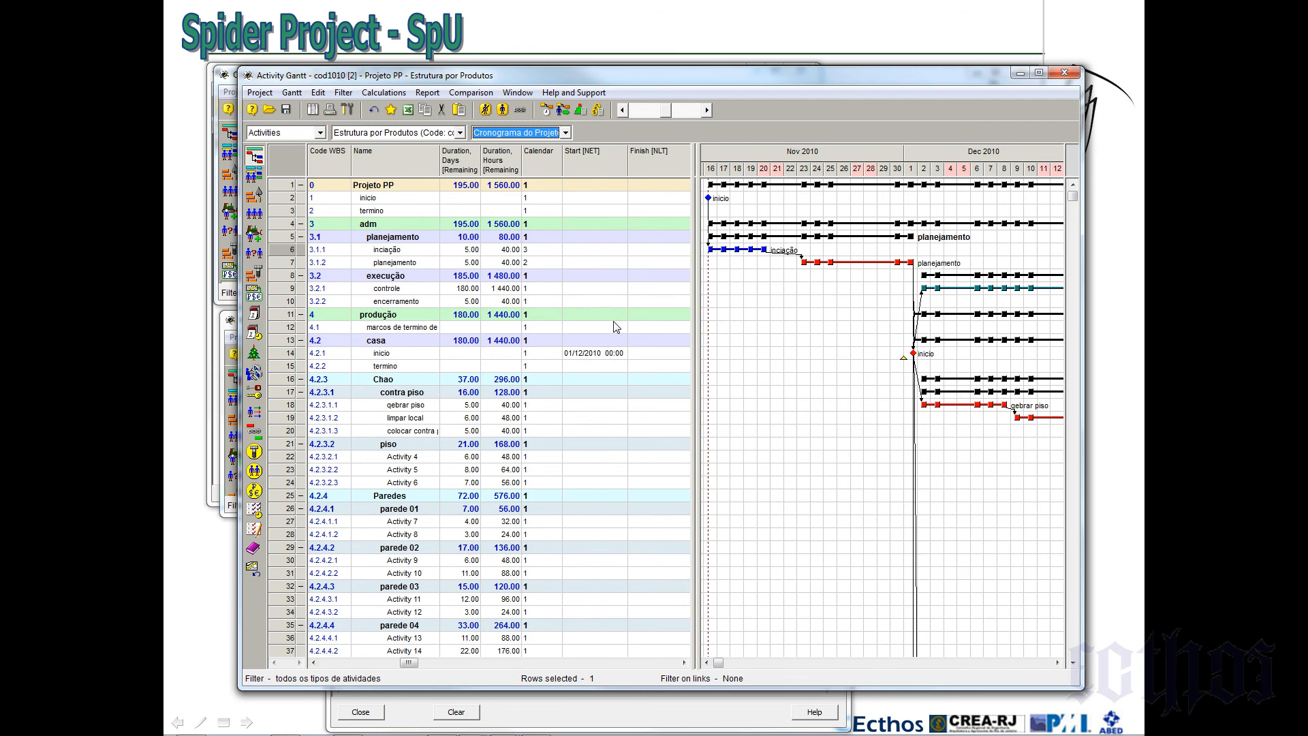
{"action": "right_click", "coordinate": [780, 166]}
{"action": "left_click", "coordinate": [802, 186]}
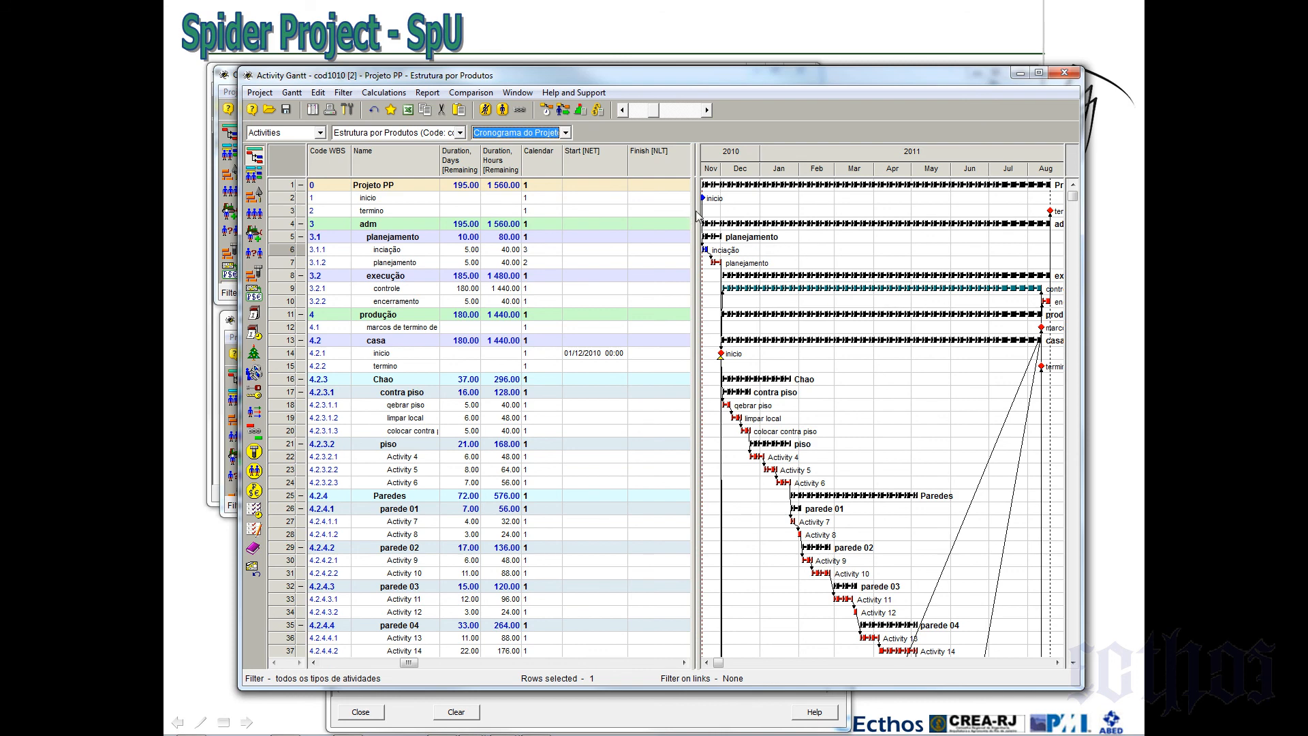
{"action": "left_click", "coordinate": [545, 109]}
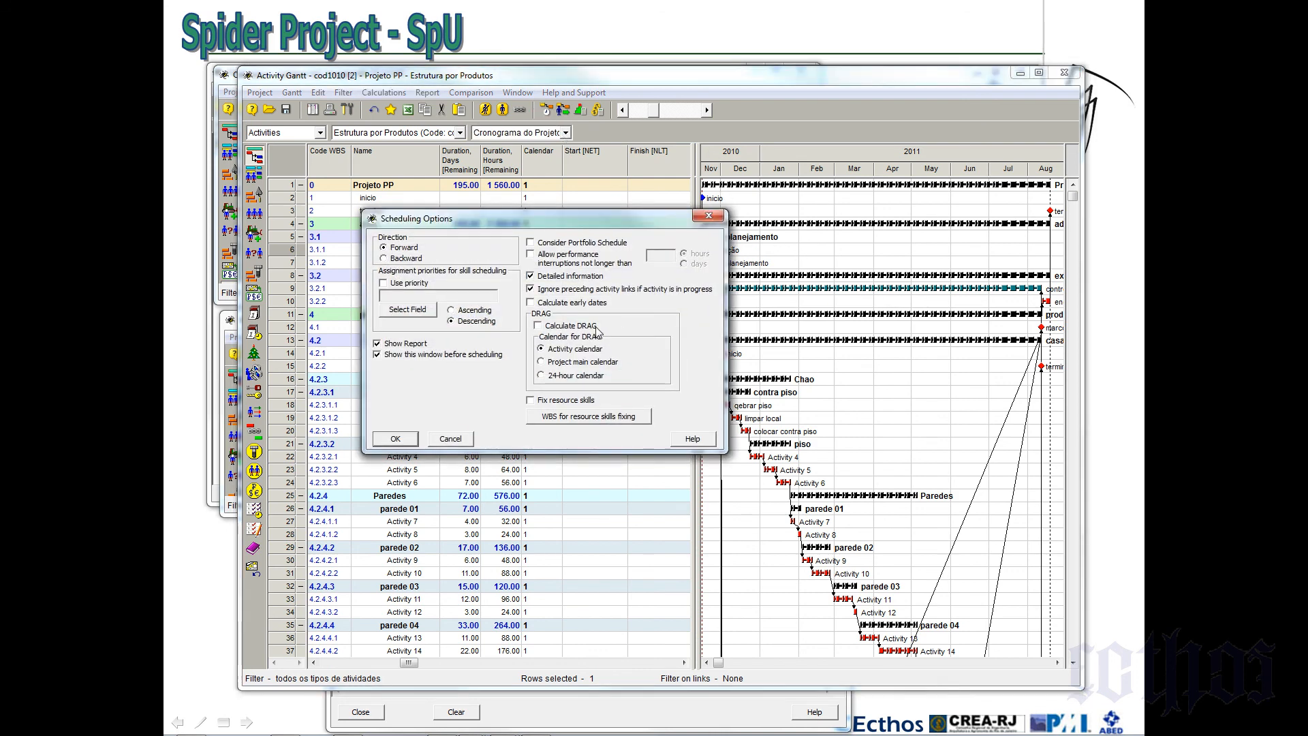
{"action": "left_click", "coordinate": [396, 438]}
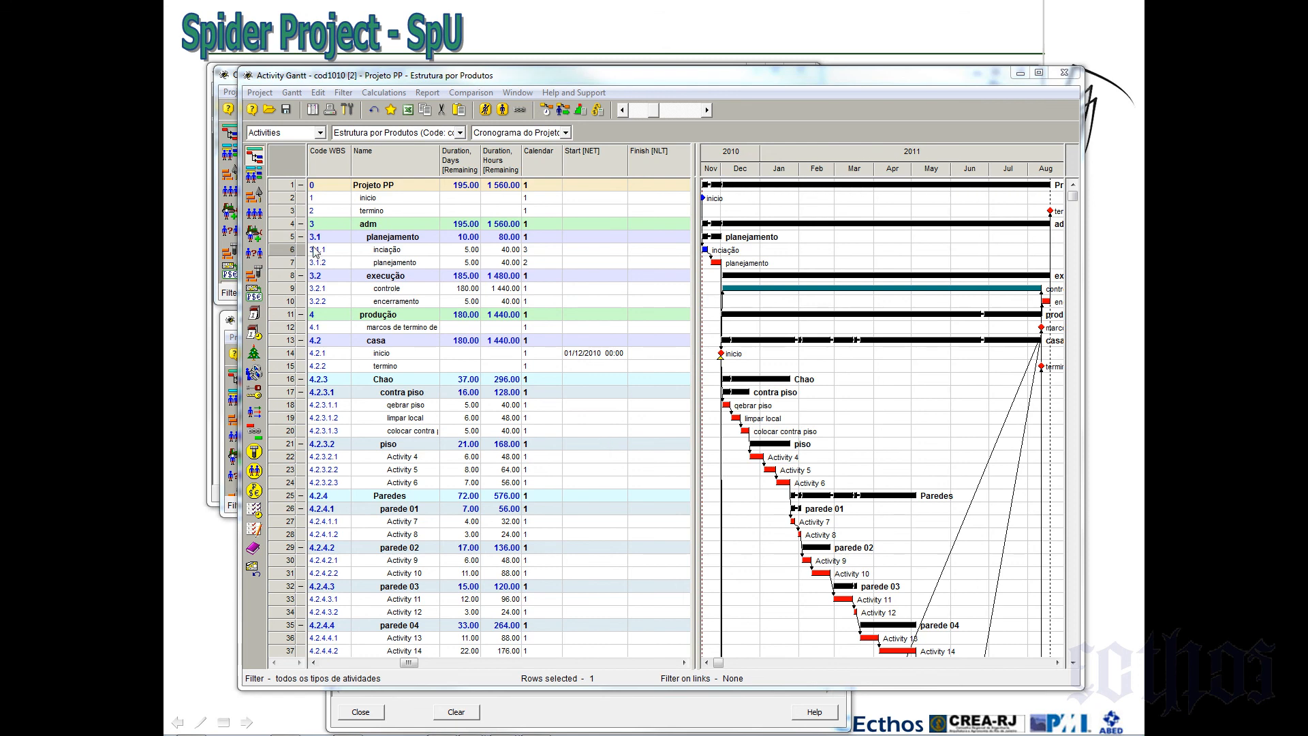
Save the current Gantt configuration in the project as a new one with code 3, named "Cronograma do Projeto - Parte"
{"action": "left_click", "coordinate": [292, 93]}
{"action": "mouse_move", "coordinate": [368, 143]}
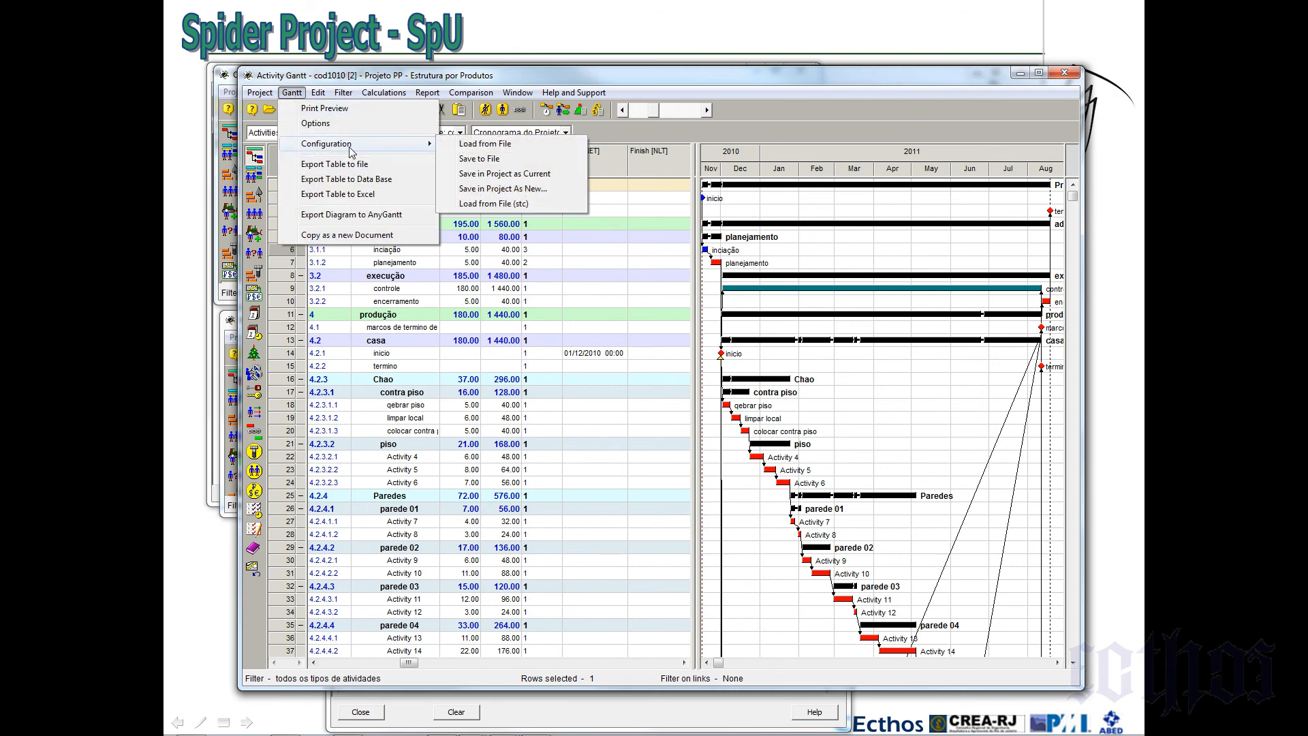
{"action": "left_click", "coordinate": [535, 190]}
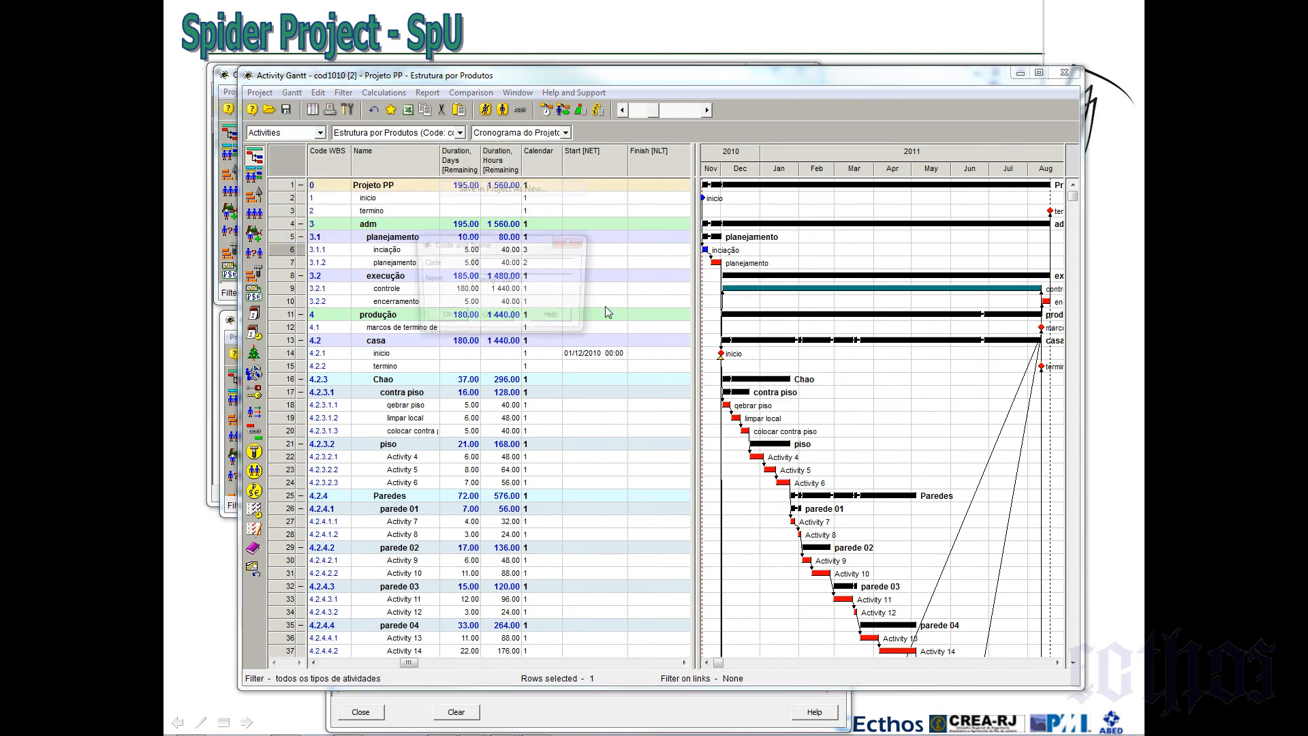
{"action": "left_click_drag", "start_coordinate": [532, 278], "coordinate": [474, 279]}
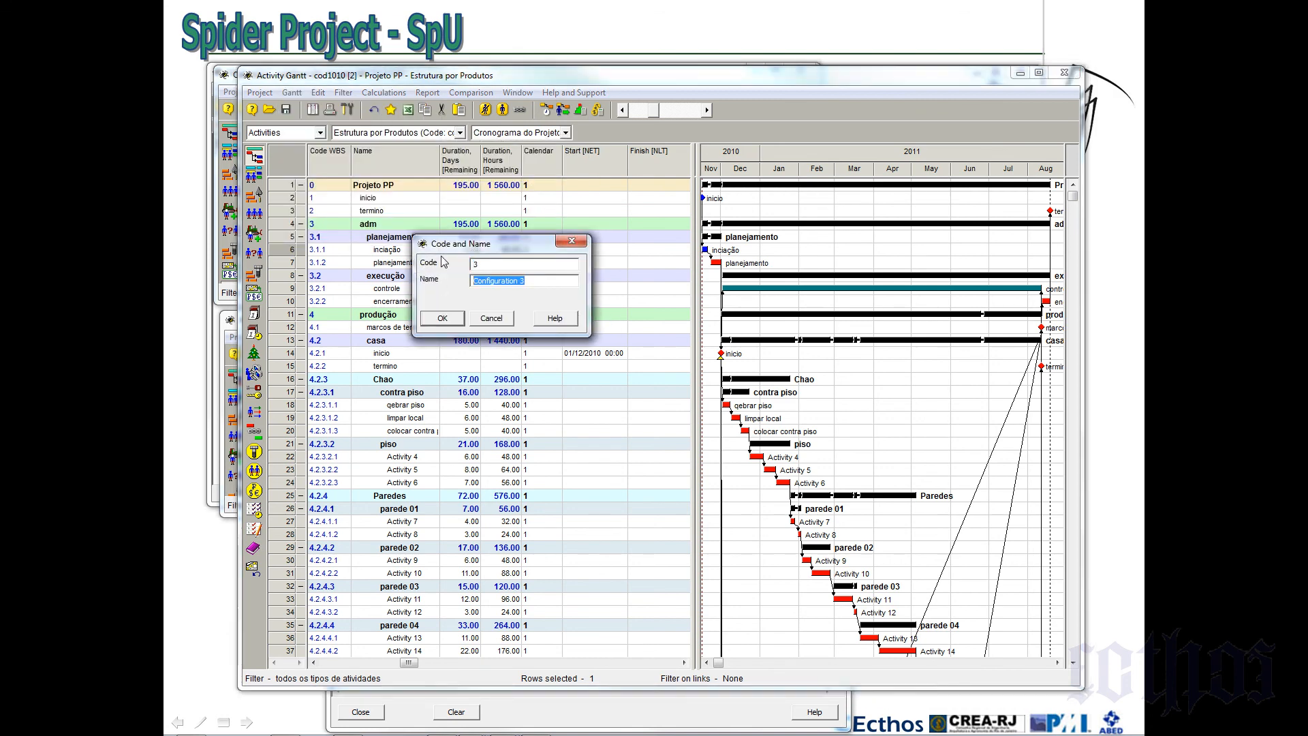
{"action": "type", "text": "Cronograma do Projeto - Parte"}
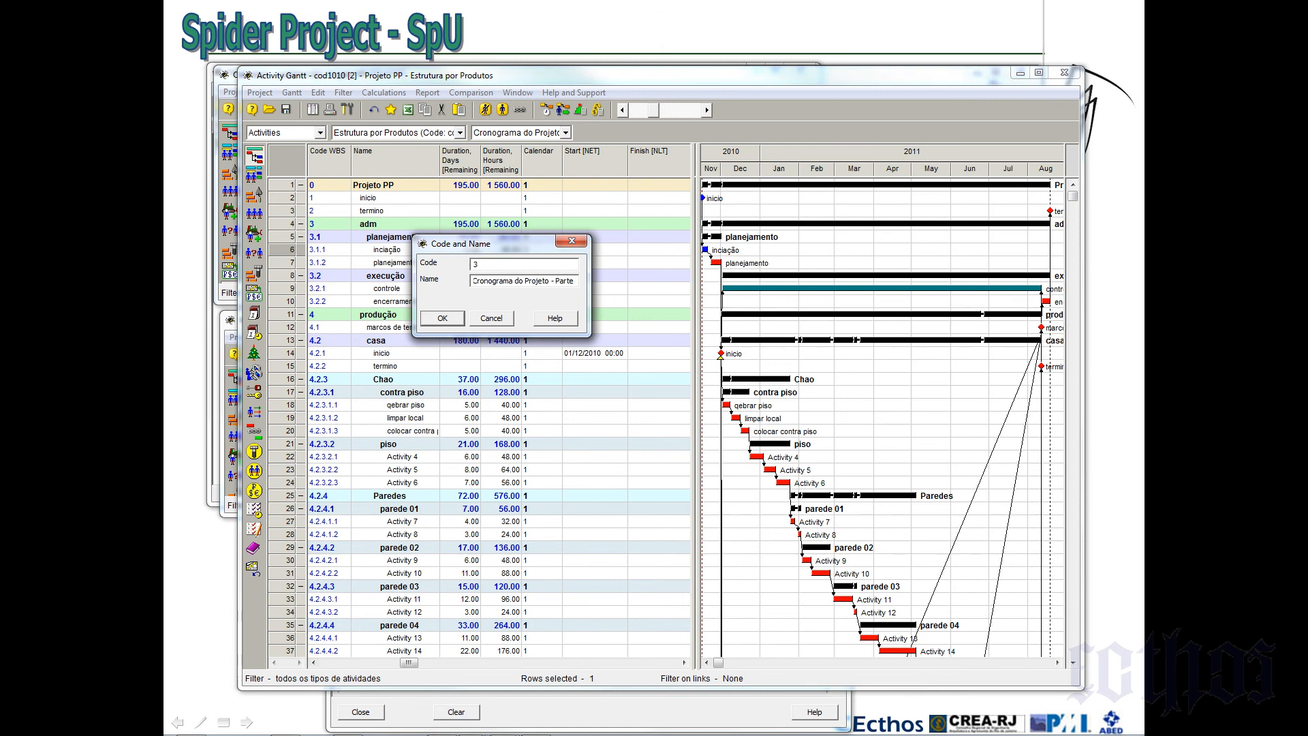
{"action": "type", "text": " 3"}
{"action": "key", "text": "BackSpace"}
{"action": "type", "text": "cod4590"}
{"action": "left_click", "coordinate": [443, 317]}
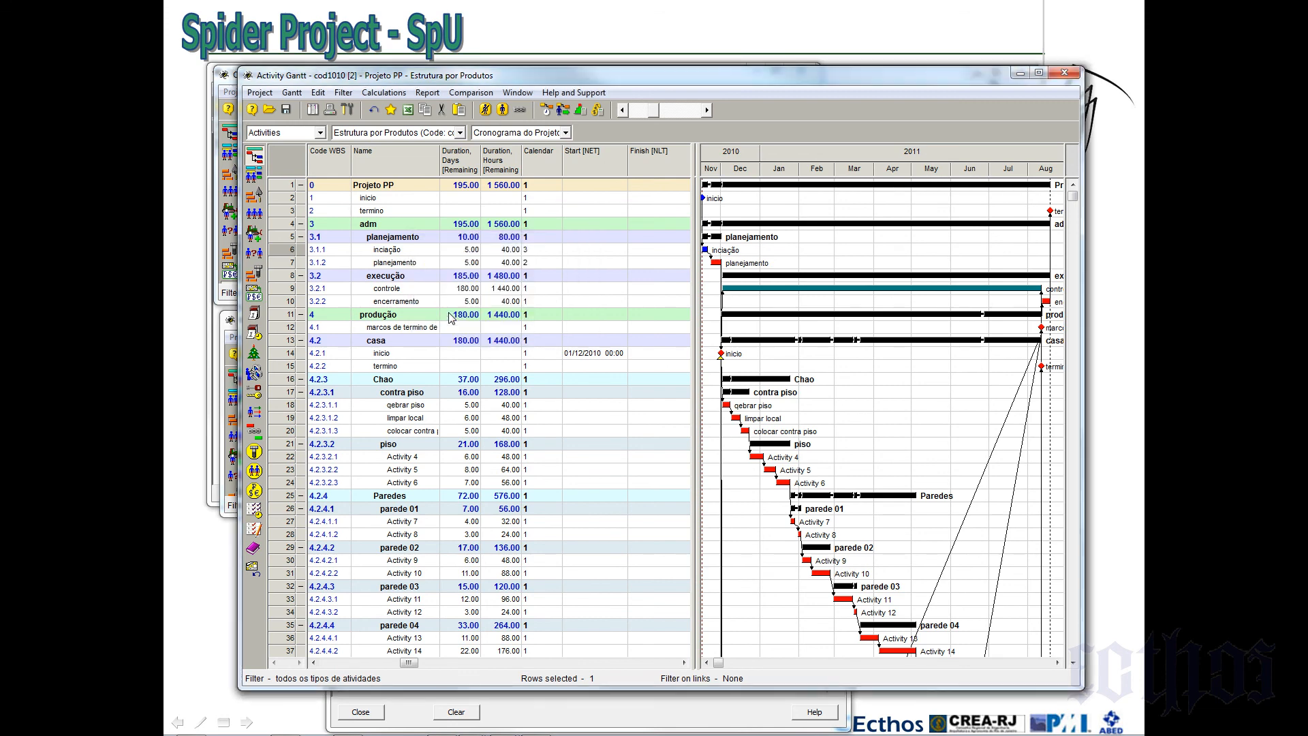
Hide the remaining Duration, Hours column from the activity table
{"action": "left_click", "coordinate": [506, 174]}
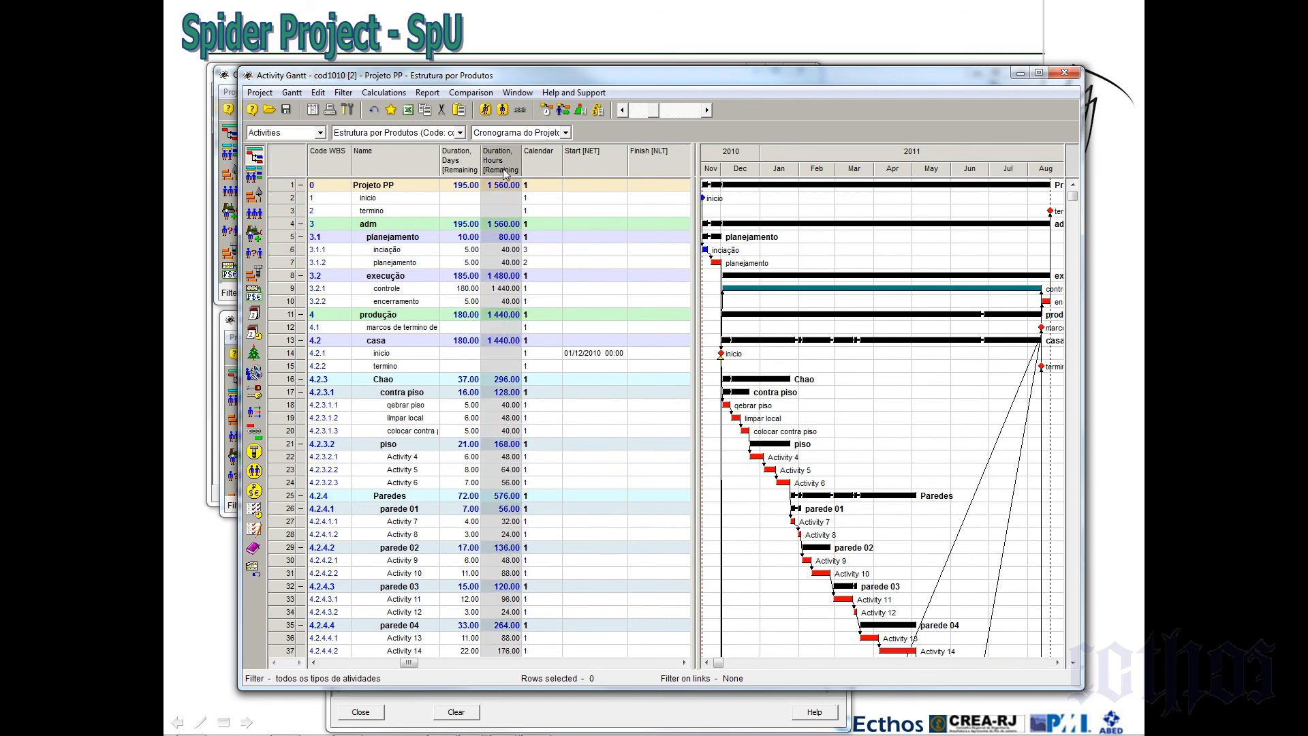
{"action": "key", "text": "Delete"}
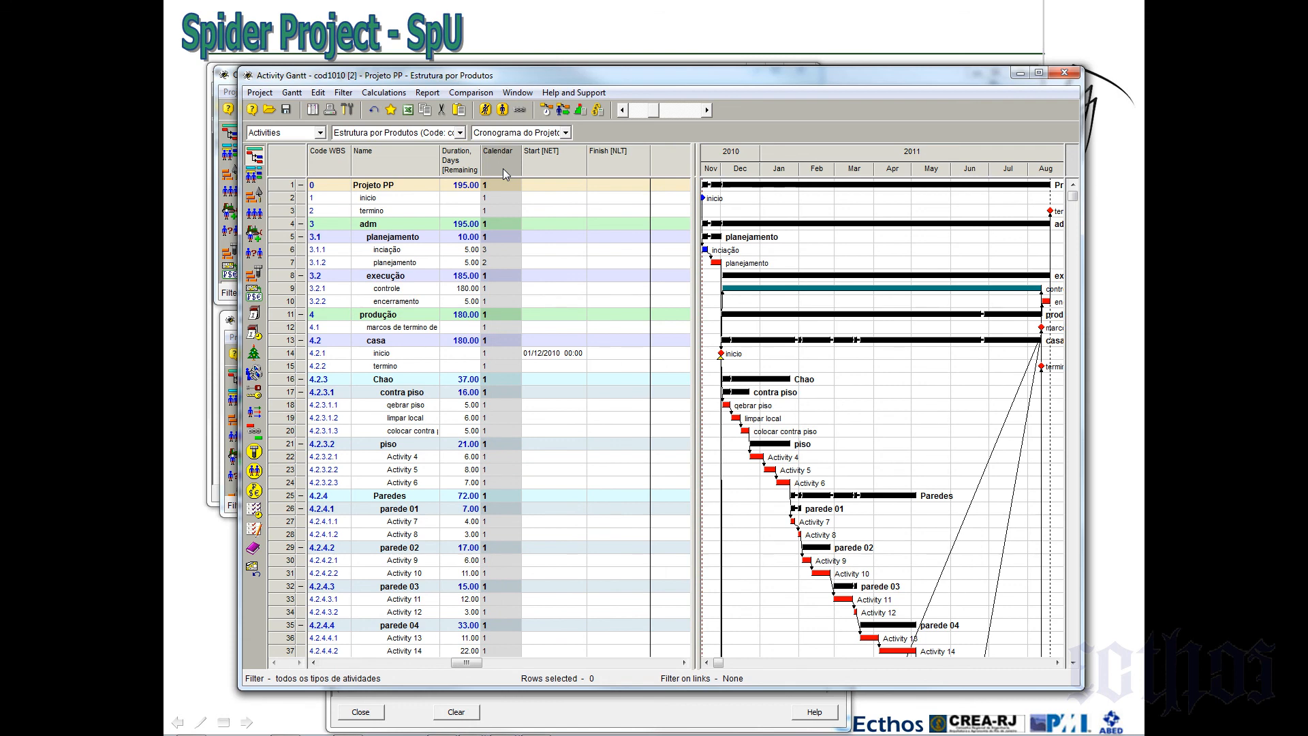
{"action": "left_click", "coordinate": [529, 163]}
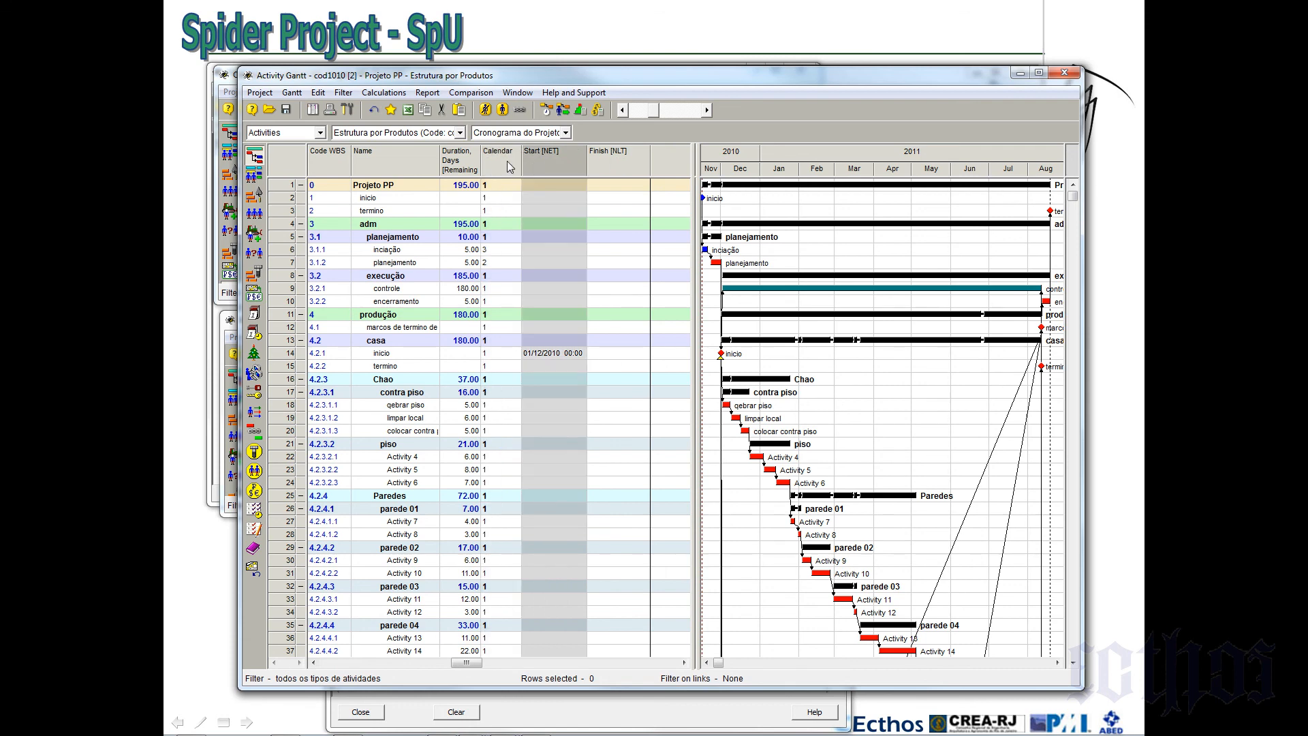
Insert the standard fields Start and Finish as columns before the Calendar column
{"action": "right_click", "coordinate": [507, 163]}
{"action": "left_click", "coordinate": [538, 167]}
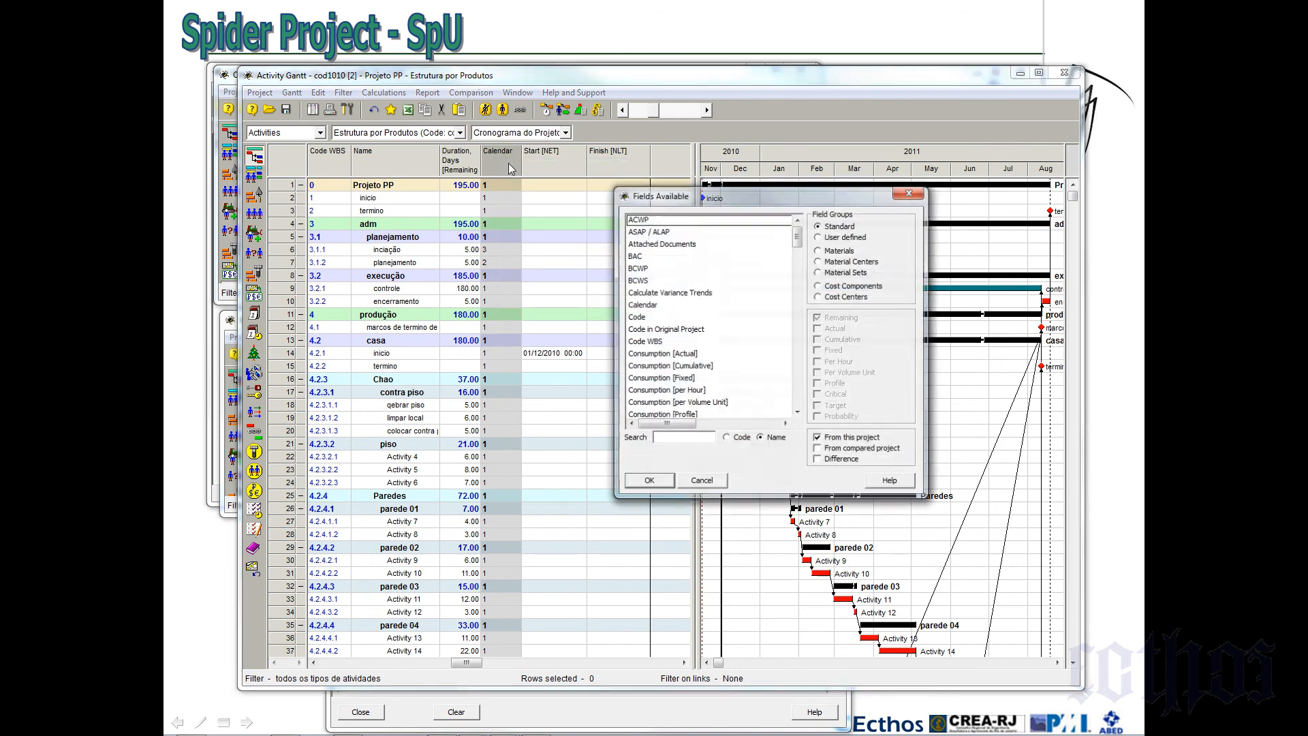
{"action": "type", "text": "s"}
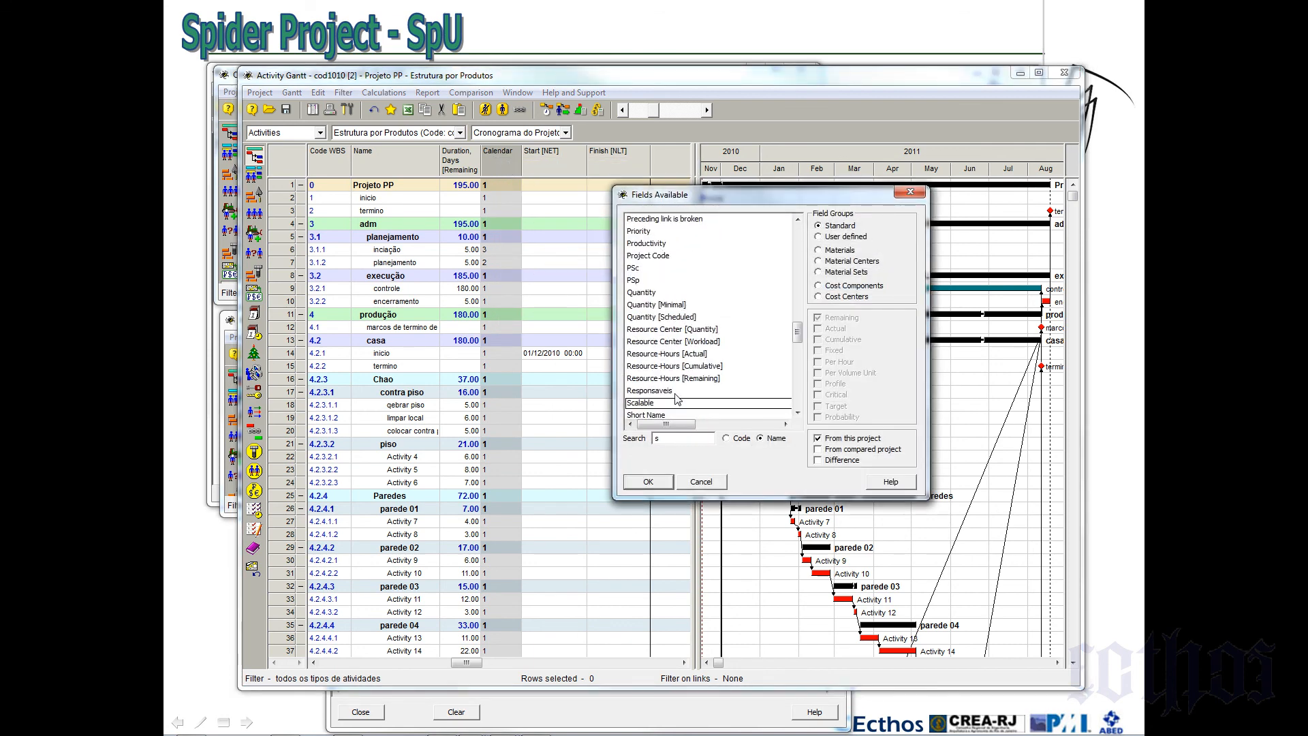
{"action": "scroll", "coordinate": [801, 406], "scroll_direction": "down", "scroll_amount": 5}
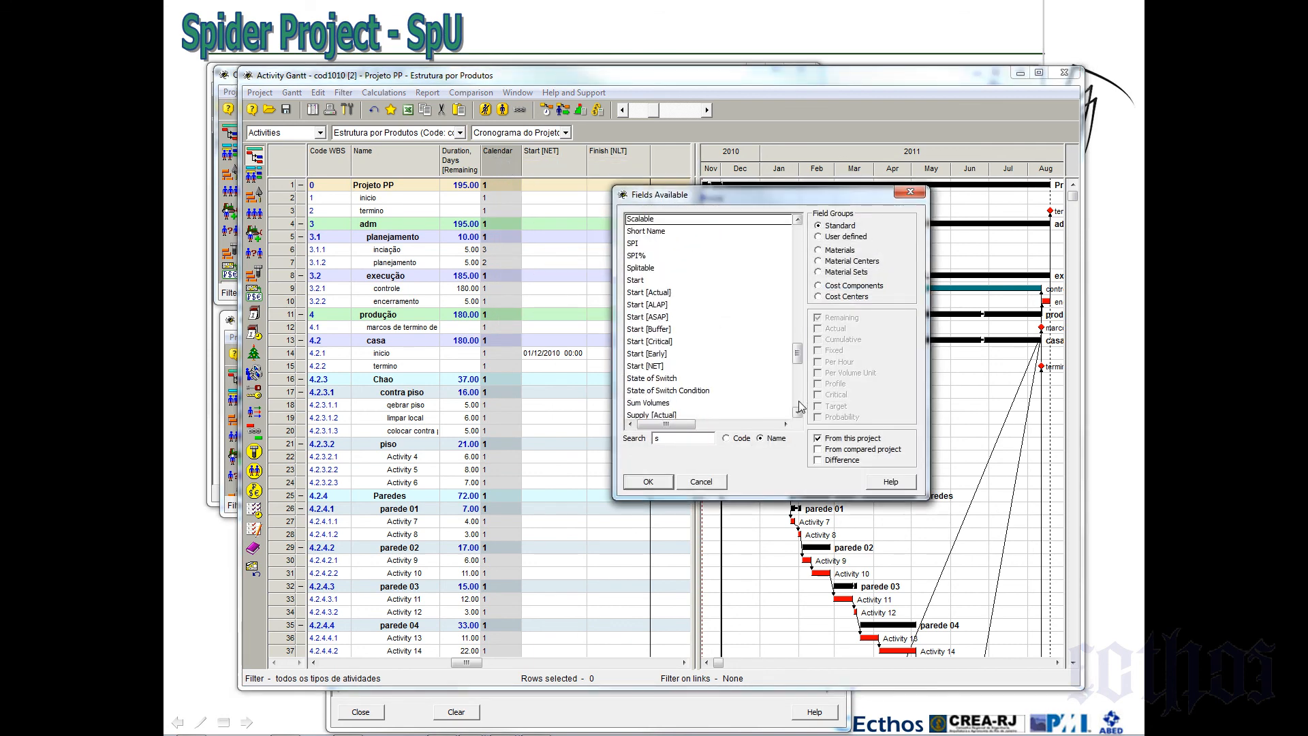
{"action": "left_click", "coordinate": [797, 412]}
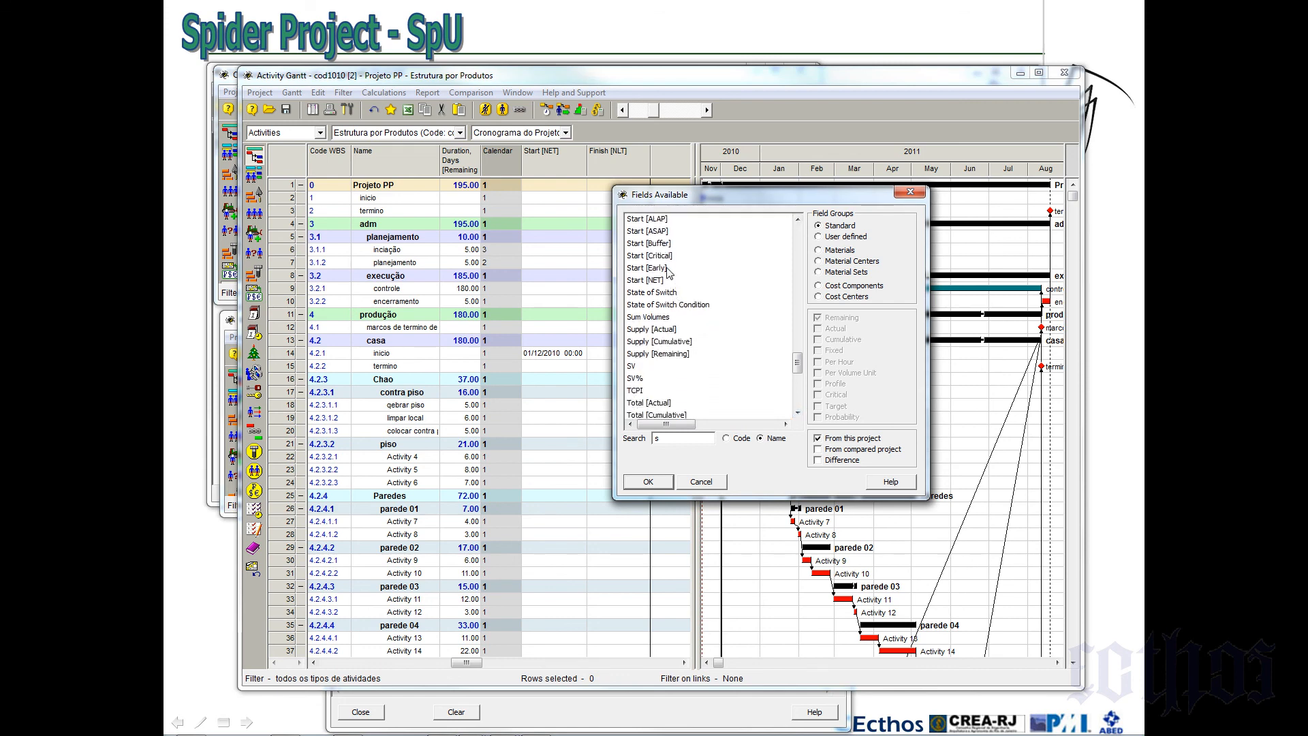
{"action": "scroll", "coordinate": [670, 271], "scroll_direction": "up", "scroll_amount": 4}
{"action": "left_click", "coordinate": [647, 342]}
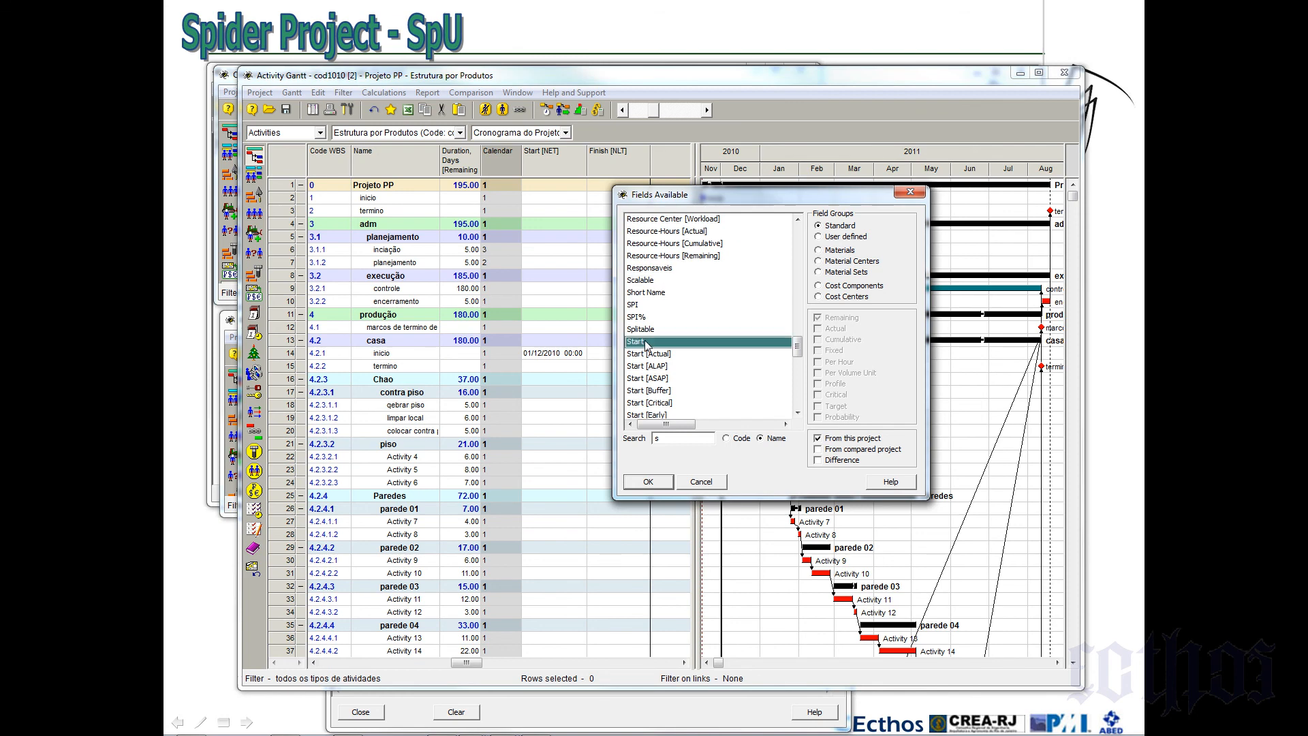
{"action": "left_click", "coordinate": [799, 291]}
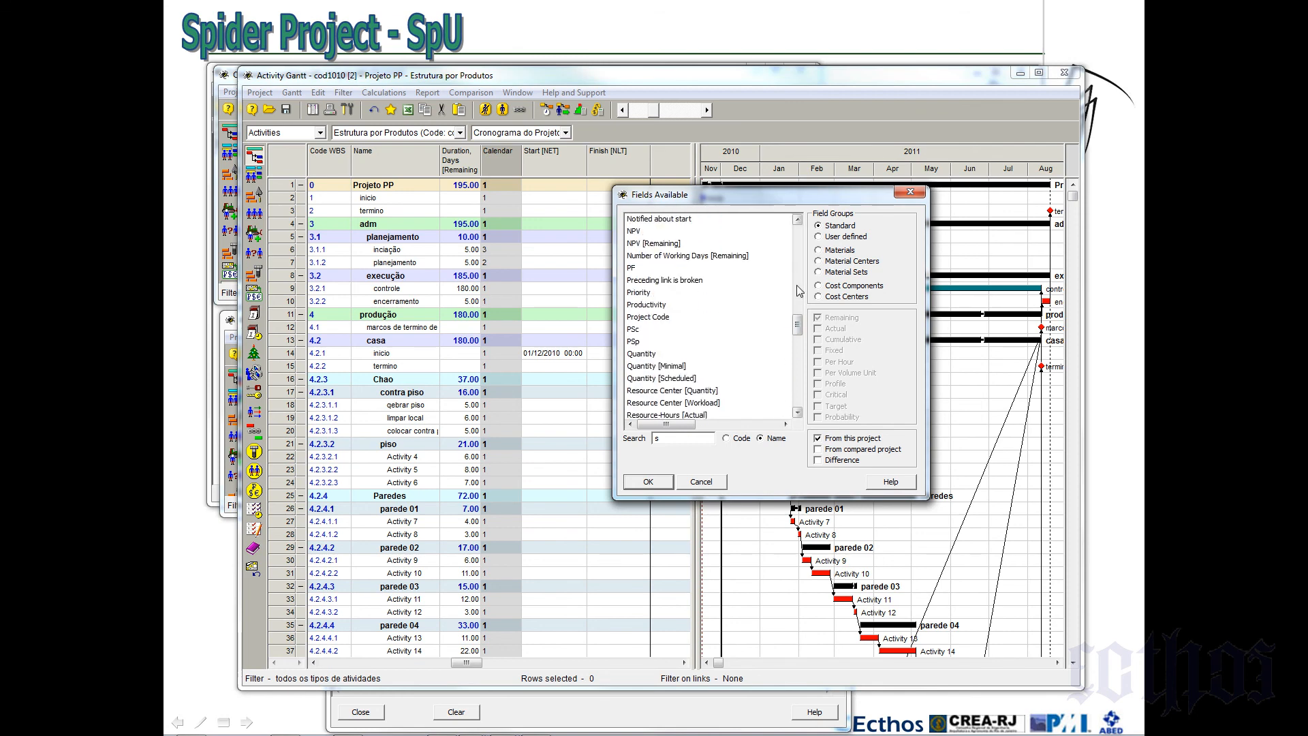
{"action": "left_click", "coordinate": [801, 280]}
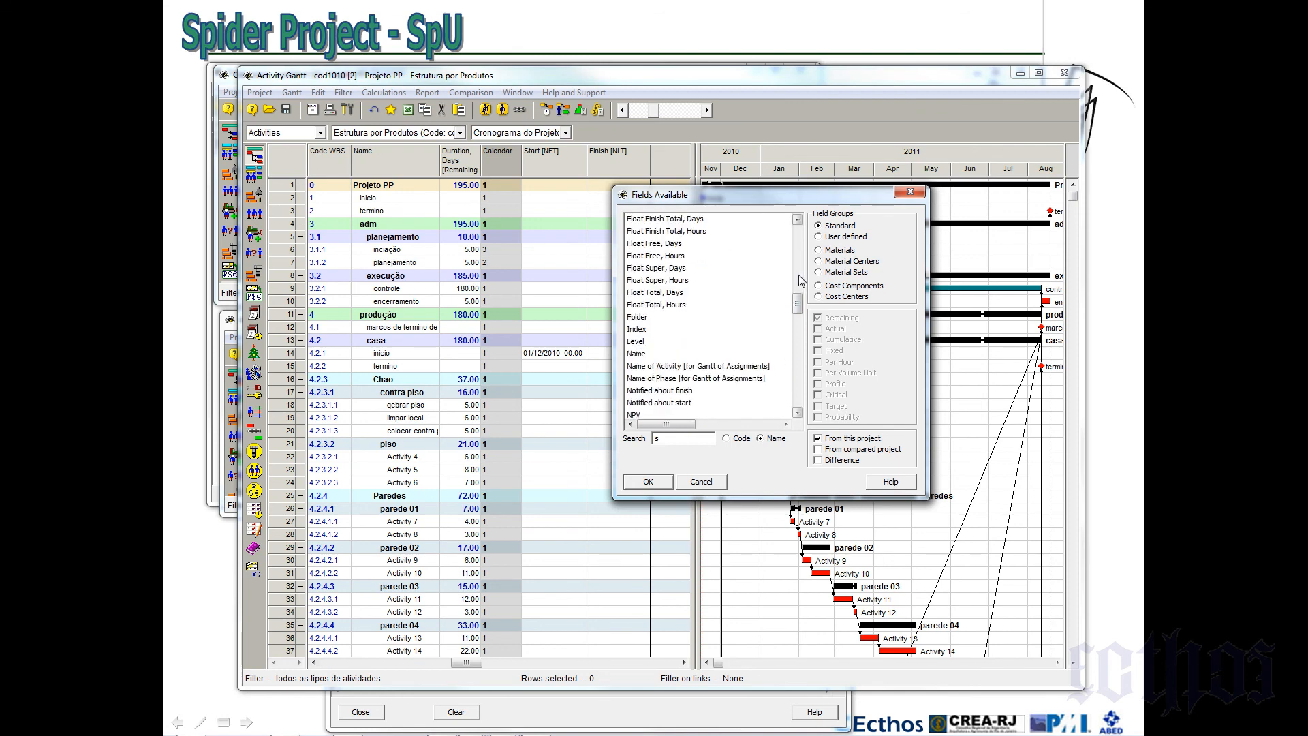
{"action": "left_click", "coordinate": [802, 280]}
{"action": "left_click", "coordinate": [642, 232]}
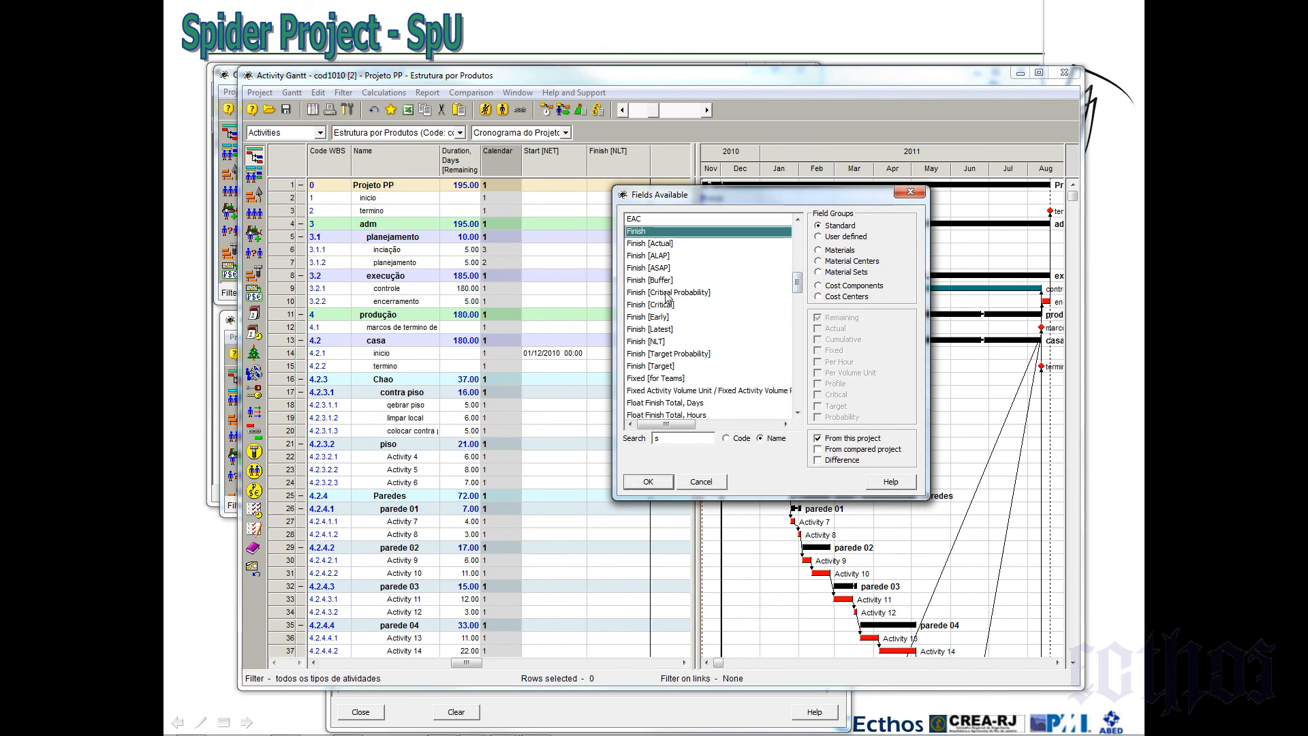
{"action": "left_click", "coordinate": [668, 479]}
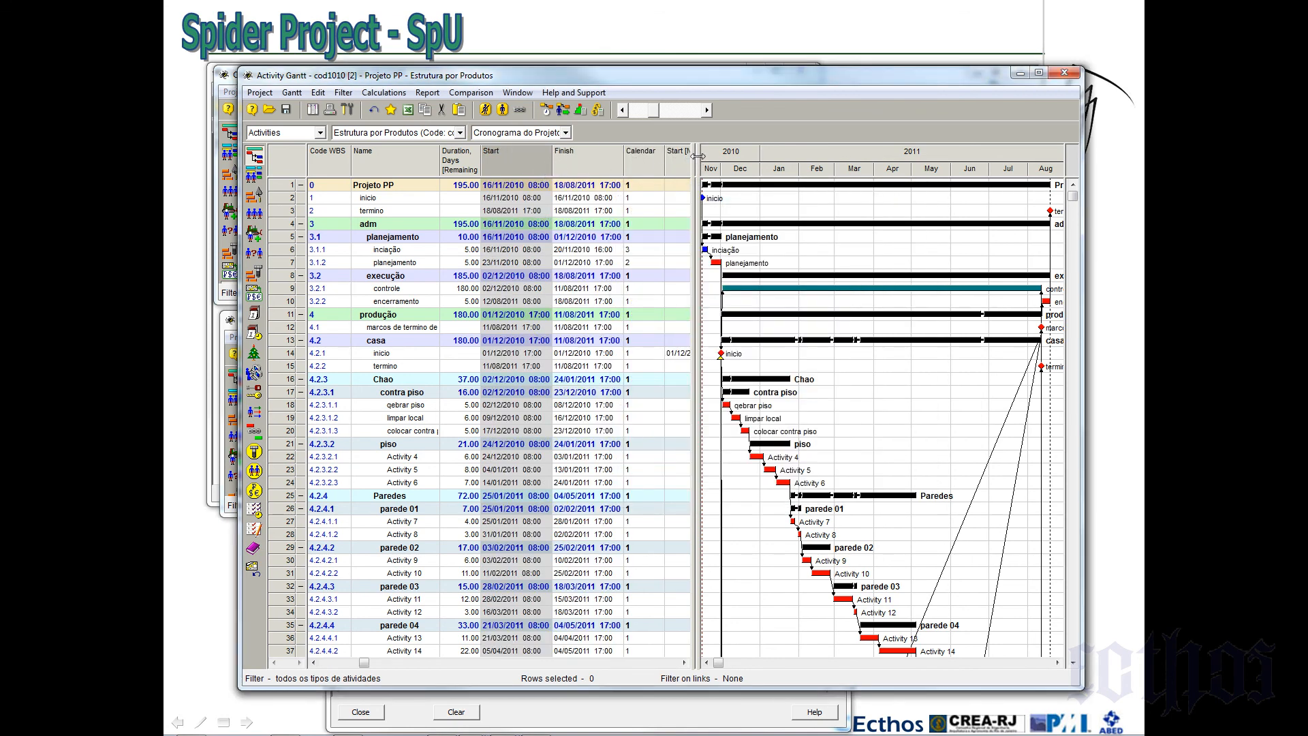
Widen the activity table and insert the Volume [Remaining] and Unit of Volume columns before the Calendar column
{"action": "left_click_drag", "start_coordinate": [699, 156], "coordinate": [752, 159]}
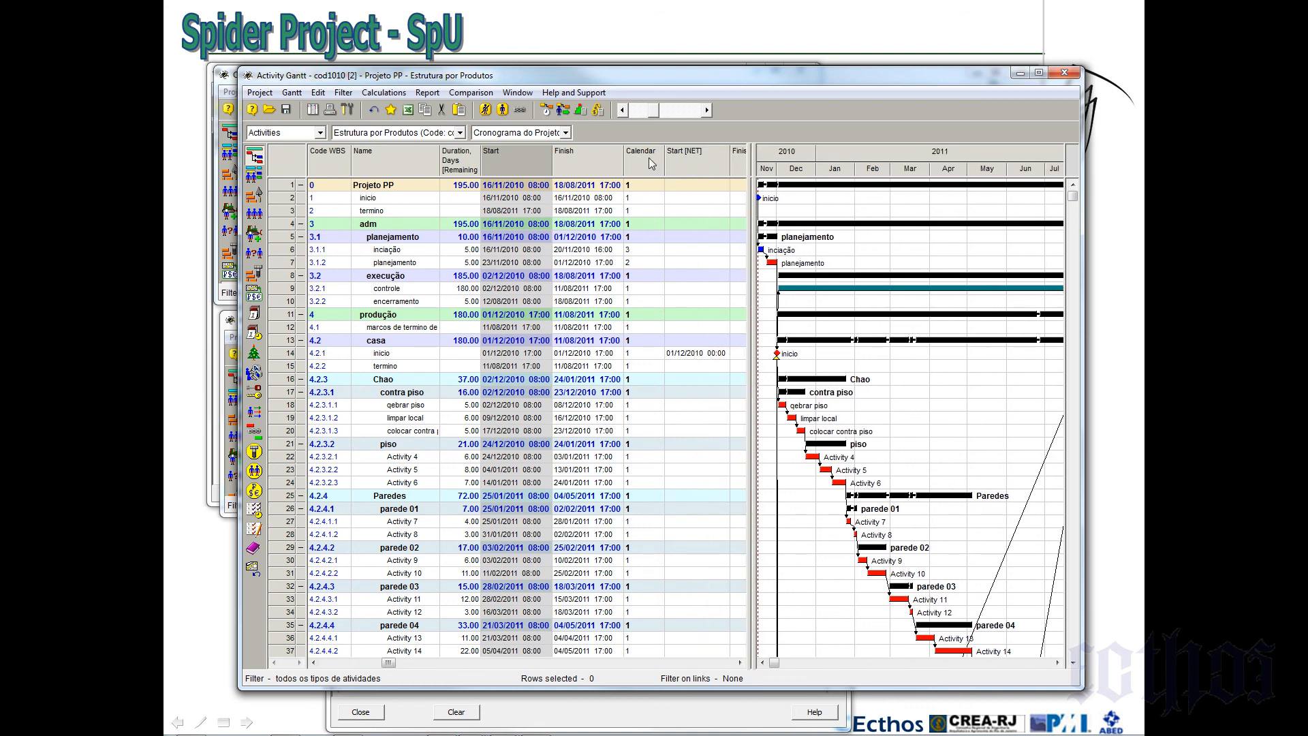
{"action": "right_click", "coordinate": [652, 163]}
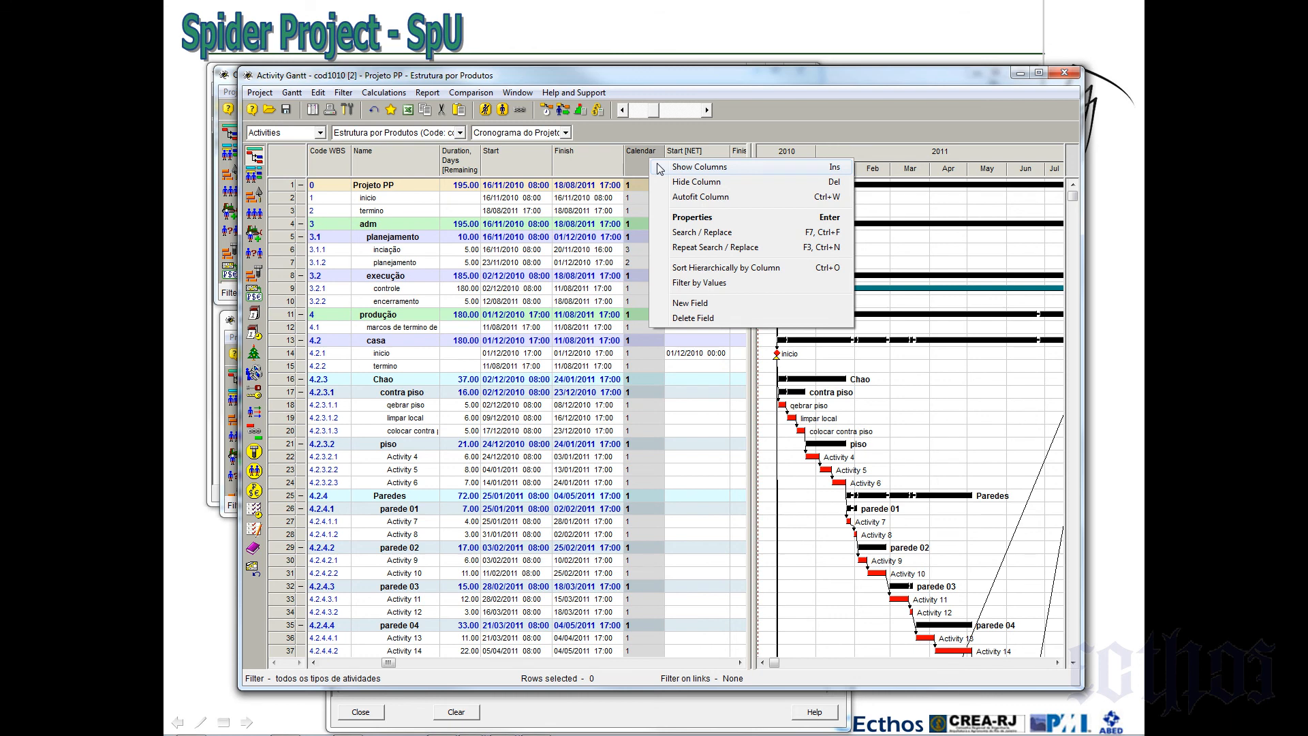
{"action": "left_click", "coordinate": [699, 167]}
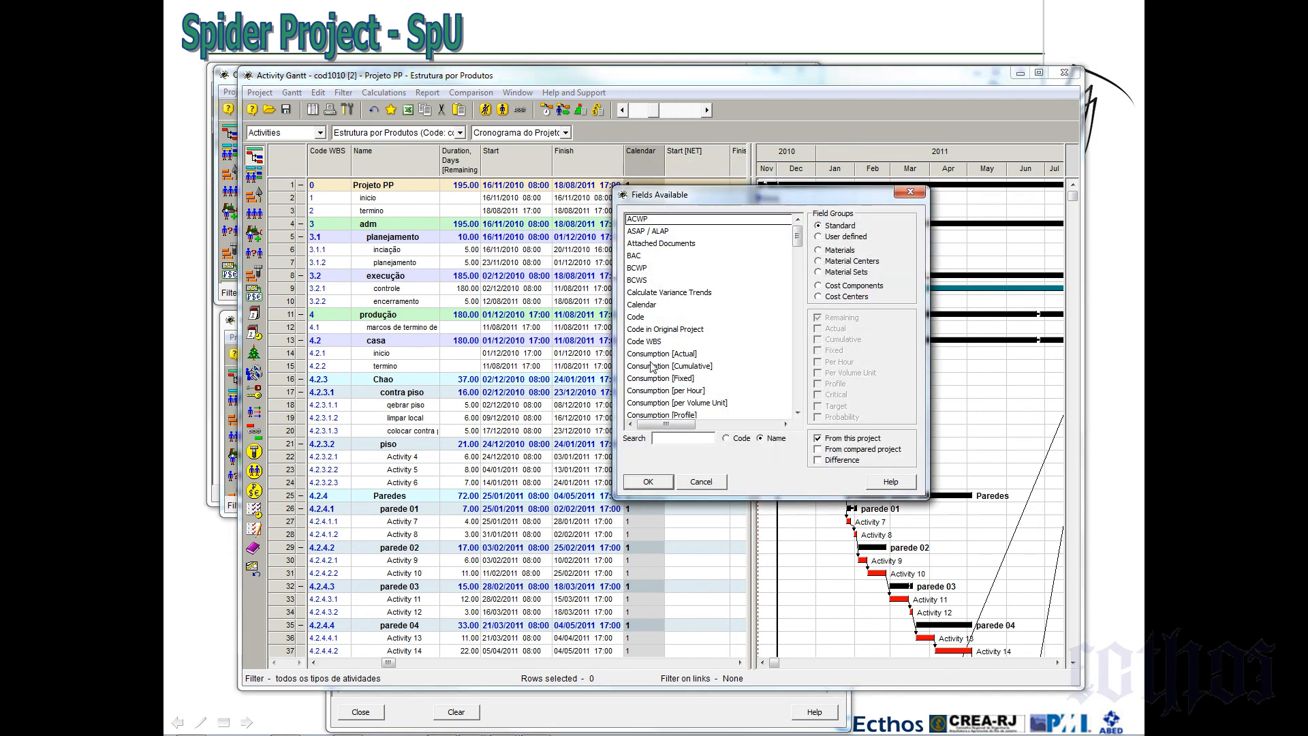
{"action": "type", "text": "vo"}
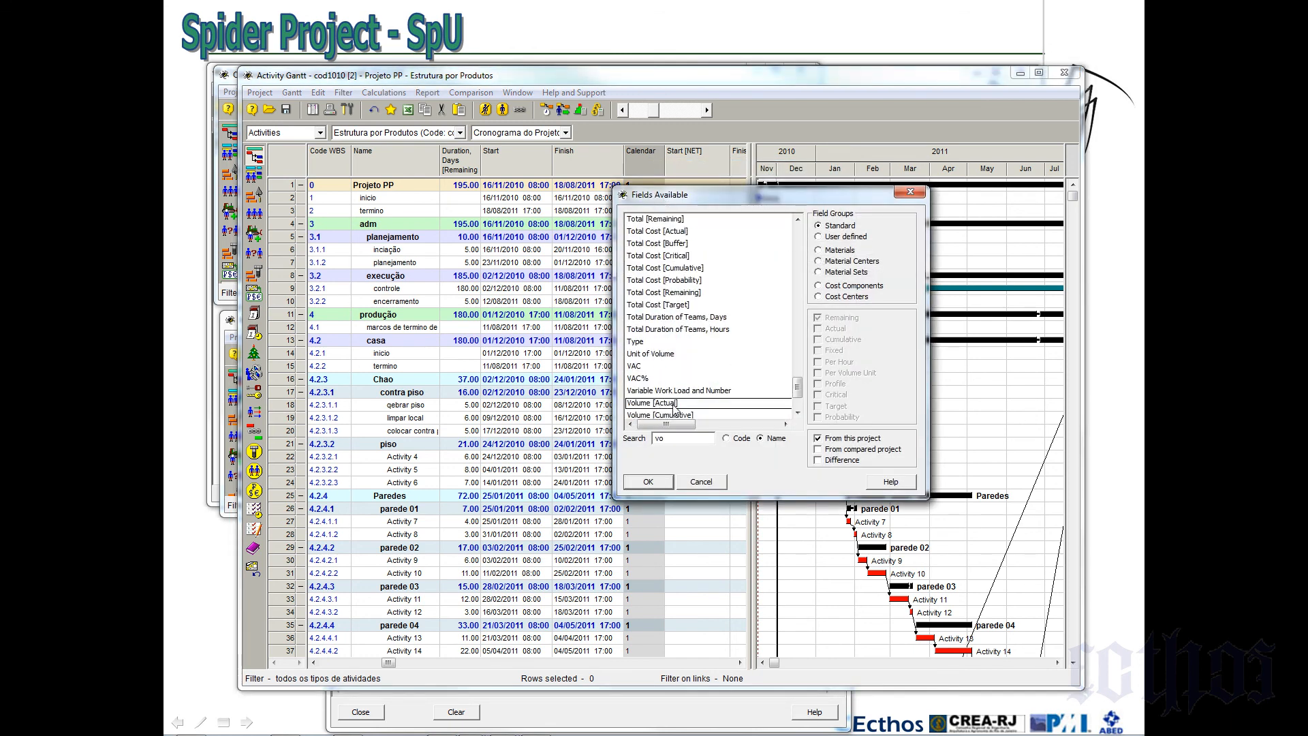
{"action": "scroll", "coordinate": [797, 413], "scroll_direction": "down", "scroll_amount": 2}
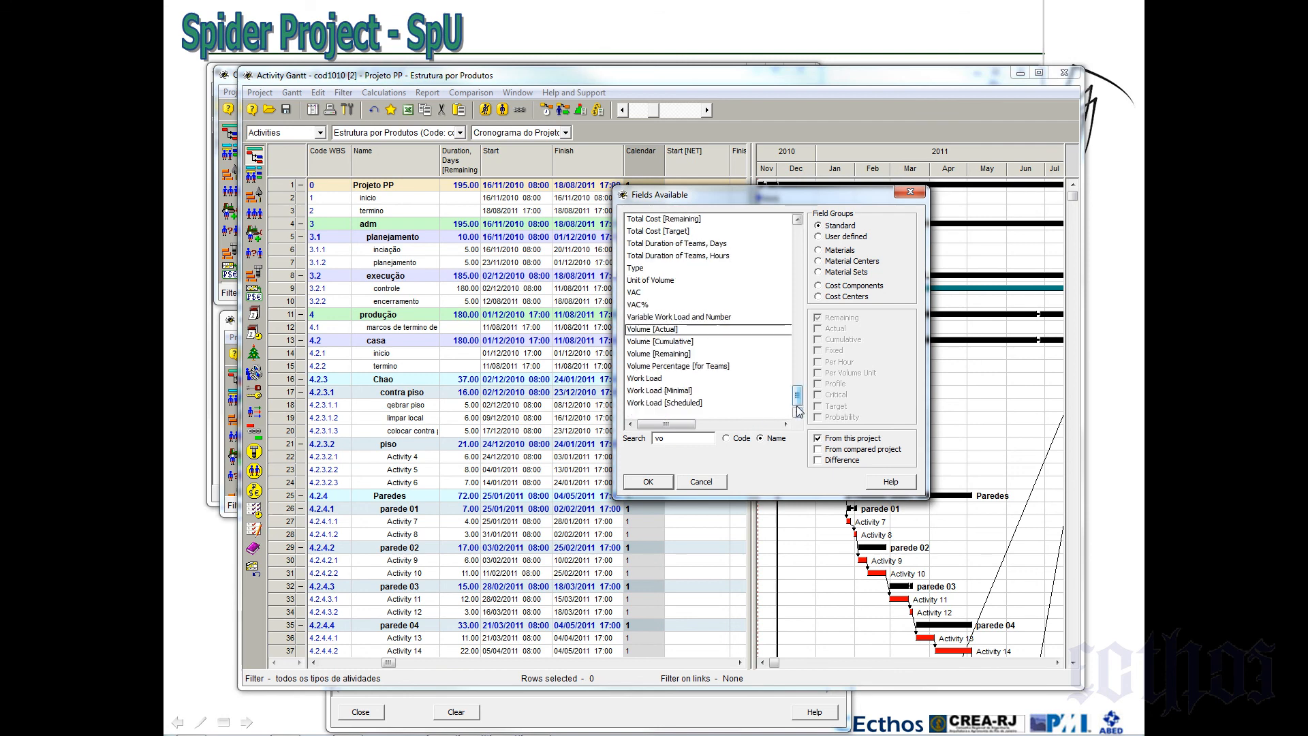
{"action": "left_click", "coordinate": [677, 354]}
{"action": "left_click", "coordinate": [652, 281], "text": "ctrl"}
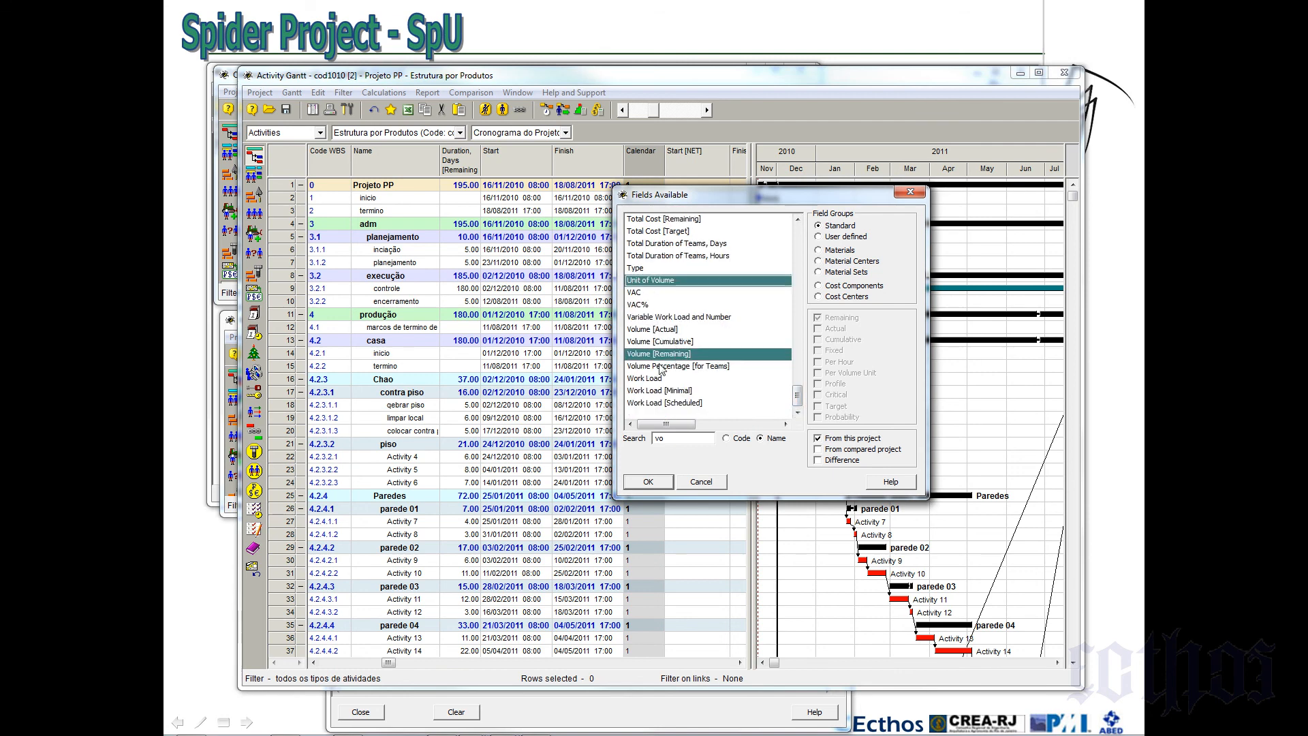
{"action": "left_click", "coordinate": [649, 482]}
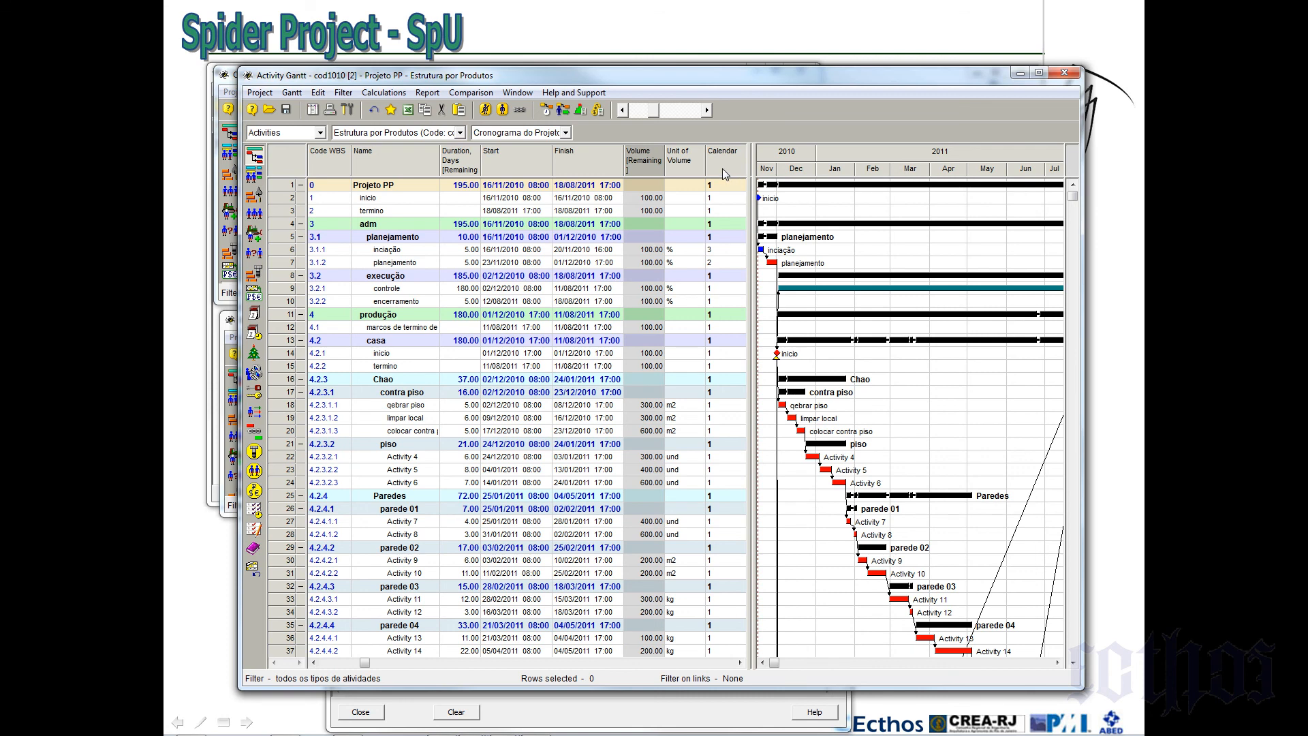
Hide Calendar, Start [NET], Finish [NLT] and the remaining columns after Unit of Volume
{"action": "key", "text": "Delete"}
{"action": "key", "text": "Delete"}
{"action": "key", "text": "Delete"}
{"action": "key", "text": "Delete"}
{"action": "key", "text": "Delete"}
{"action": "key", "text": "Delete"}
{"action": "key", "text": "Delete"}
{"action": "key", "text": "Delete"}
{"action": "key", "text": "Delete"}
{"action": "key", "text": "Delete"}
{"action": "key", "text": "Delete"}
{"action": "key", "text": "Delete"}
{"action": "key", "text": "Delete"}
{"action": "key", "text": "Delete"}
{"action": "key", "text": "Delete"}
{"action": "key", "text": "Delete"}
{"action": "key", "text": "Delete"}
{"action": "key", "text": "Delete"}
{"action": "key", "text": "Delete"}
{"action": "key", "text": "Delete"}
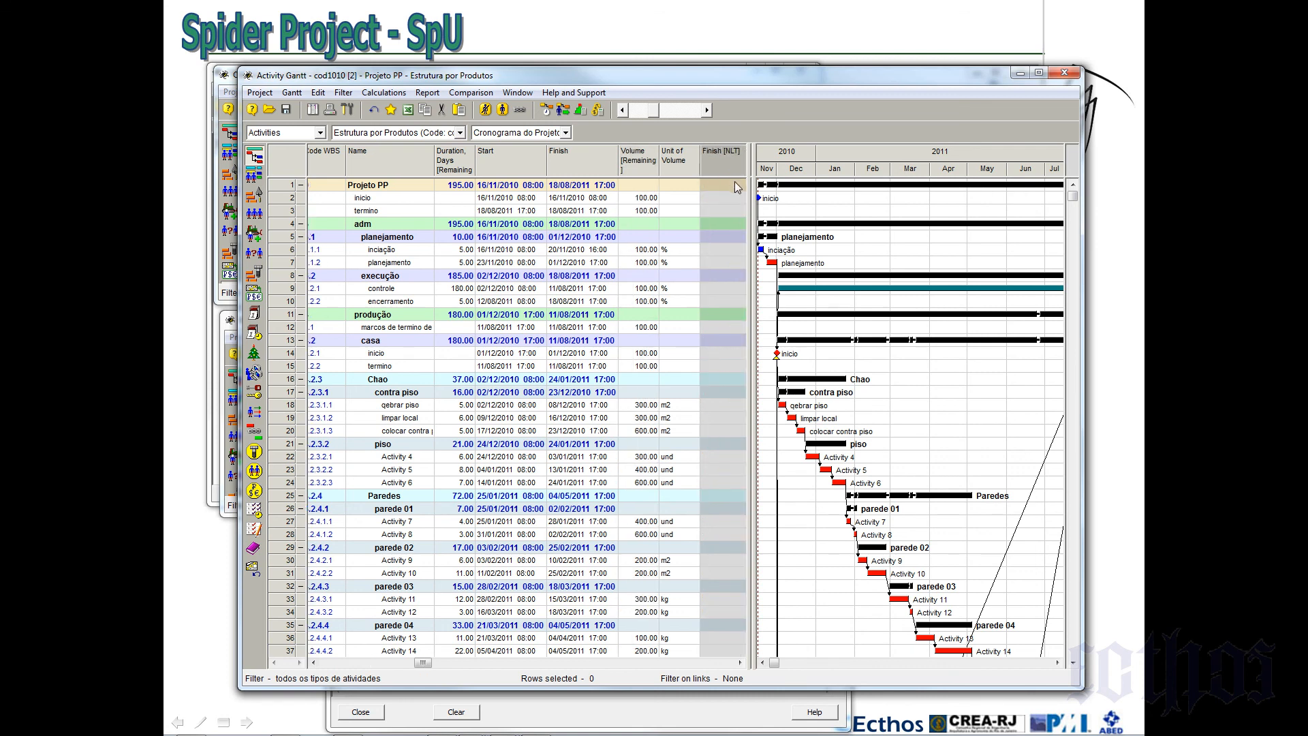
Widen the second table section beside the chart and insert the standard fields Start [NET], Finish [NLT] and Calendar in it
{"action": "left_click_drag", "start_coordinate": [754, 179], "coordinate": [827, 186]}
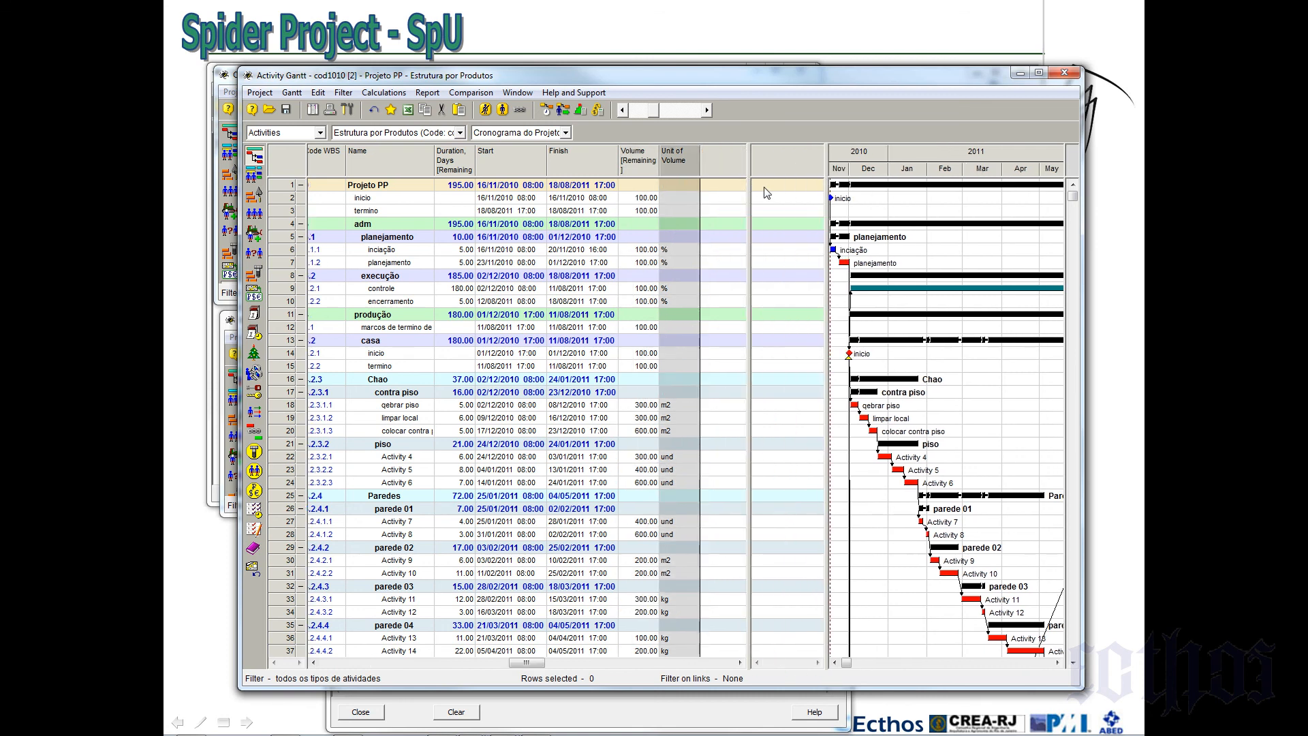
{"action": "left_click_drag", "start_coordinate": [750, 198], "coordinate": [703, 209]}
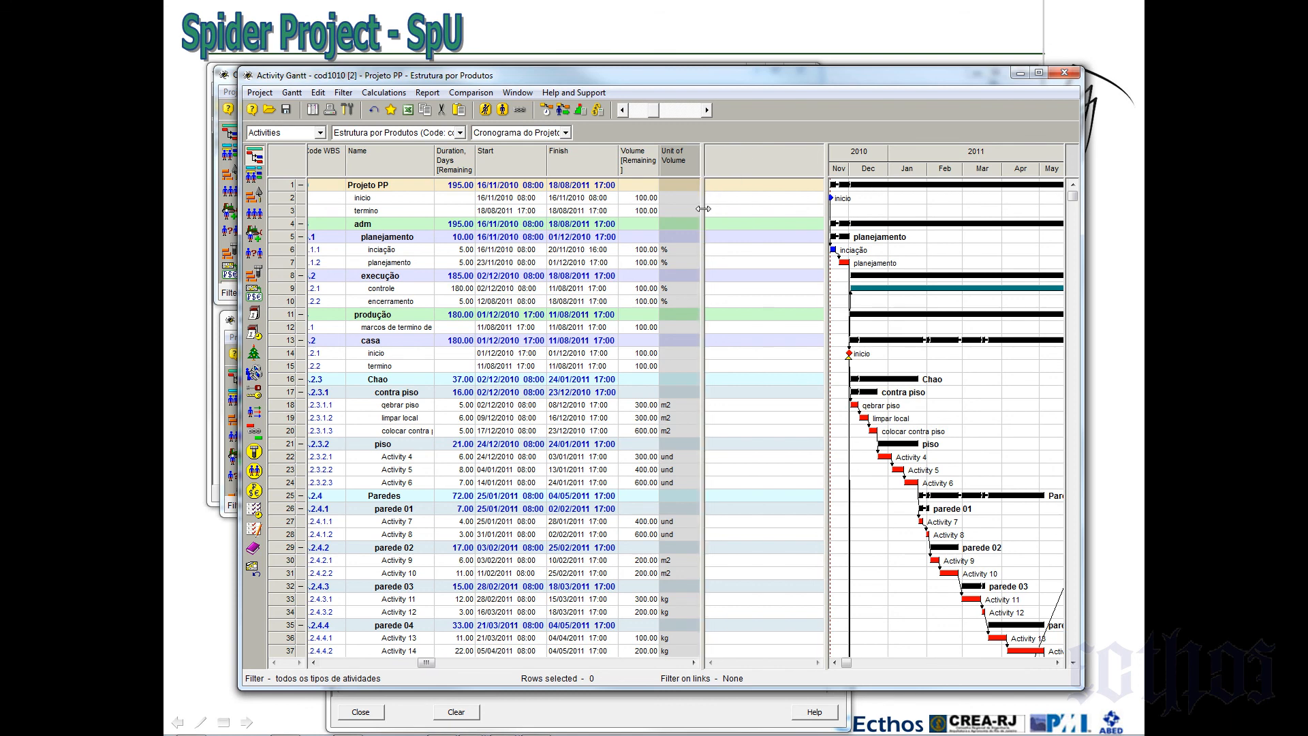
{"action": "right_click", "coordinate": [726, 157]}
{"action": "left_click", "coordinate": [749, 165]}
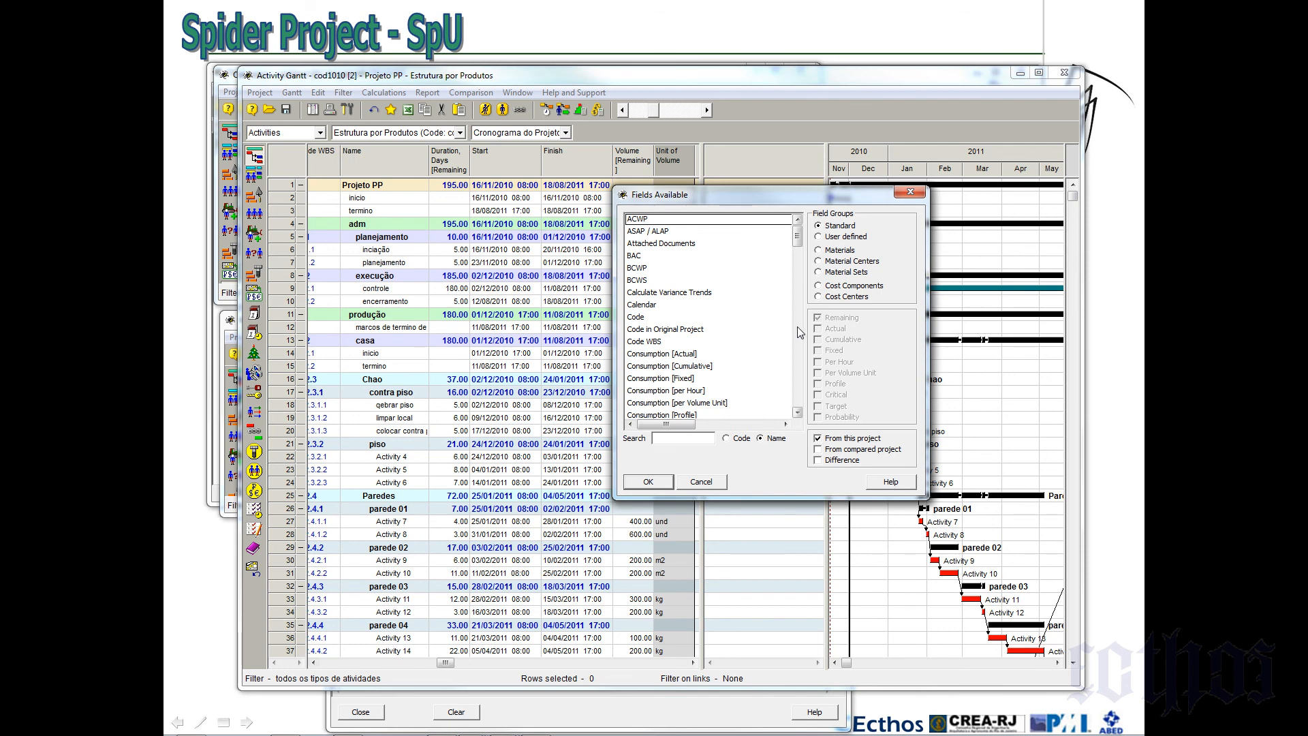
{"action": "left_click", "coordinate": [798, 327]}
{"action": "left_click", "coordinate": [798, 327]}
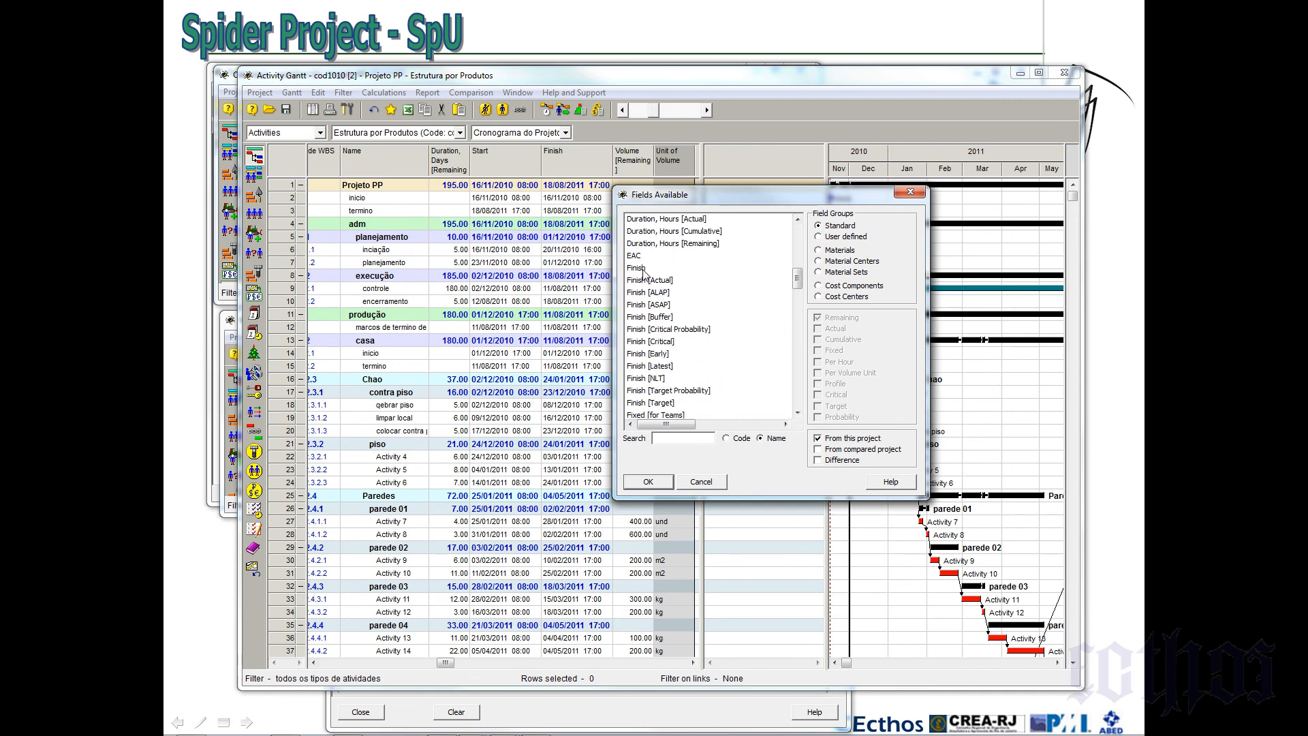
{"action": "left_click", "coordinate": [652, 379]}
{"action": "left_click", "coordinate": [799, 357]}
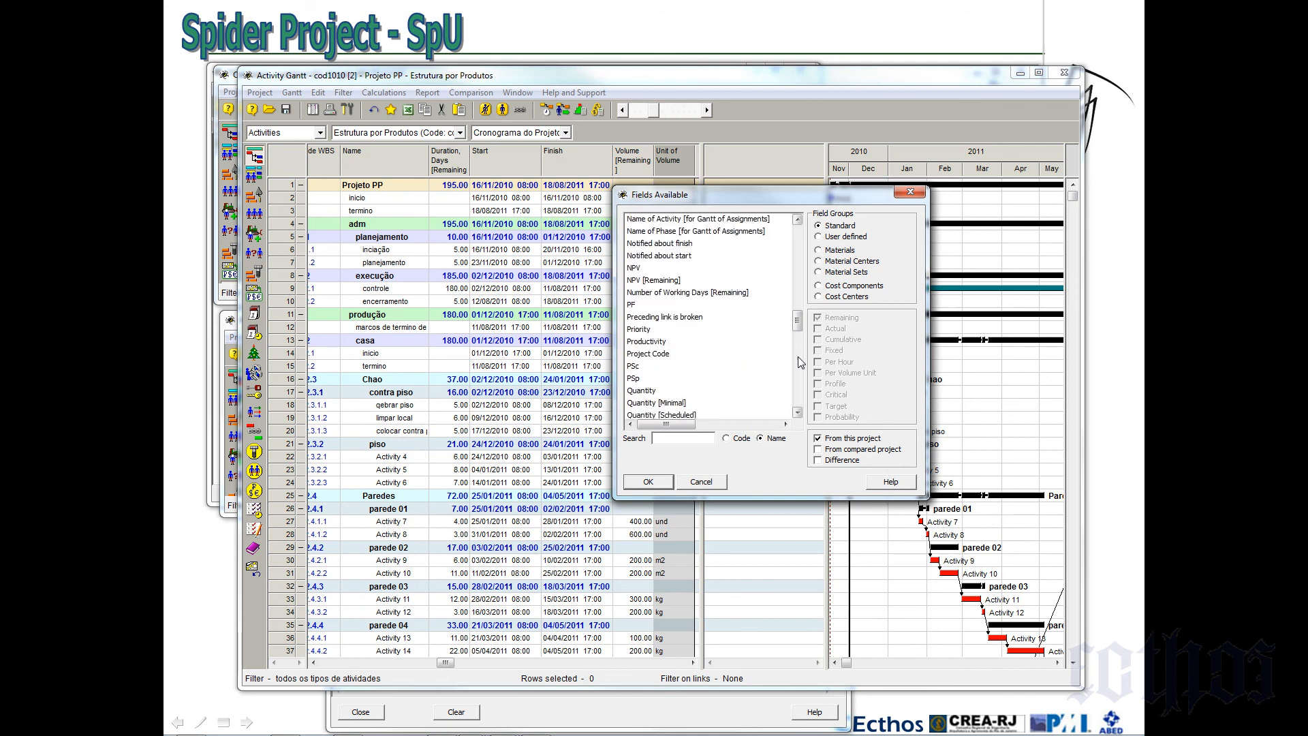
{"action": "left_click", "coordinate": [798, 371]}
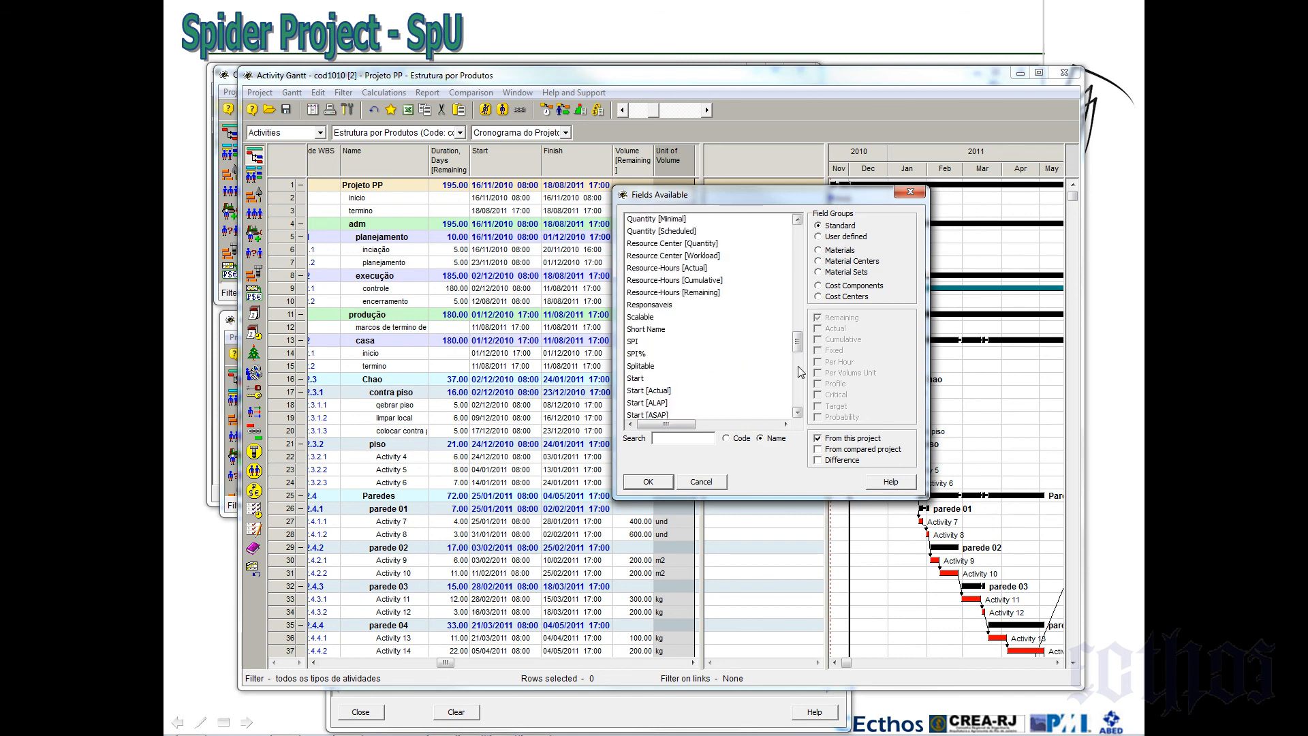
{"action": "scroll", "coordinate": [799, 409], "scroll_direction": "down", "scroll_amount": 5}
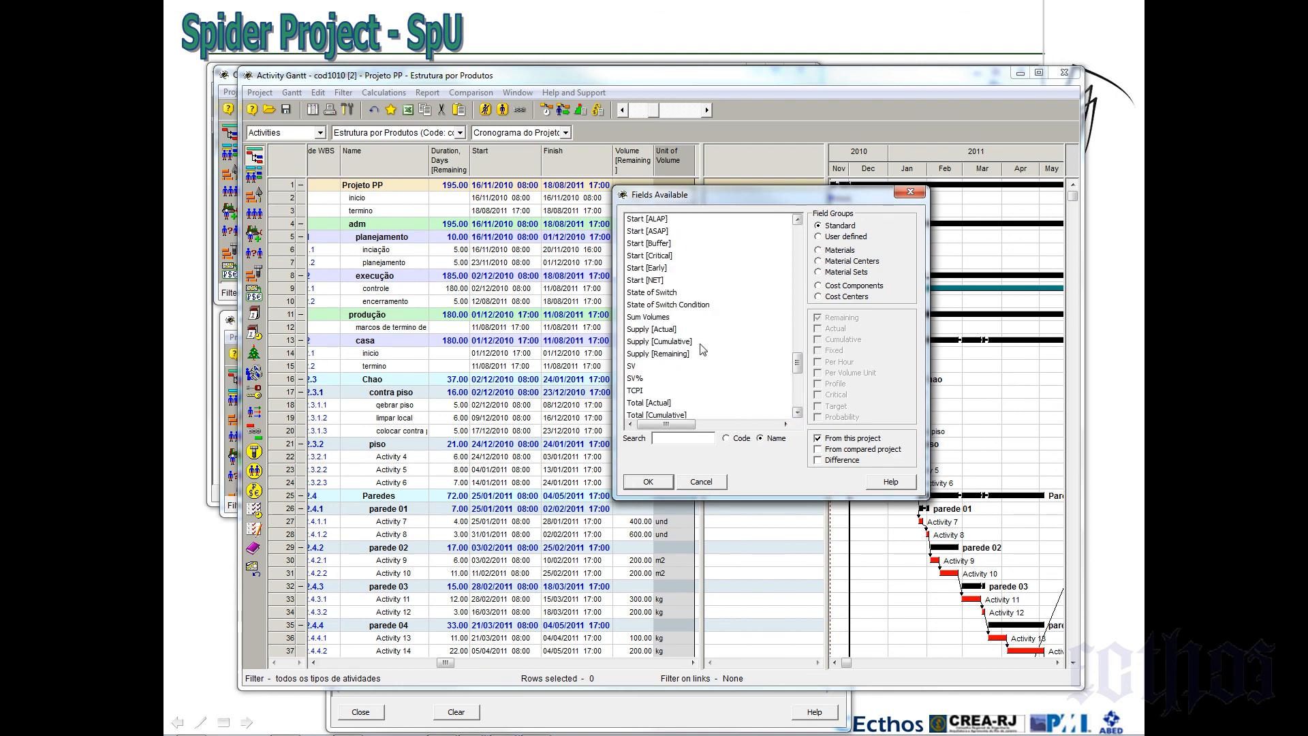
{"action": "left_click", "coordinate": [656, 281]}
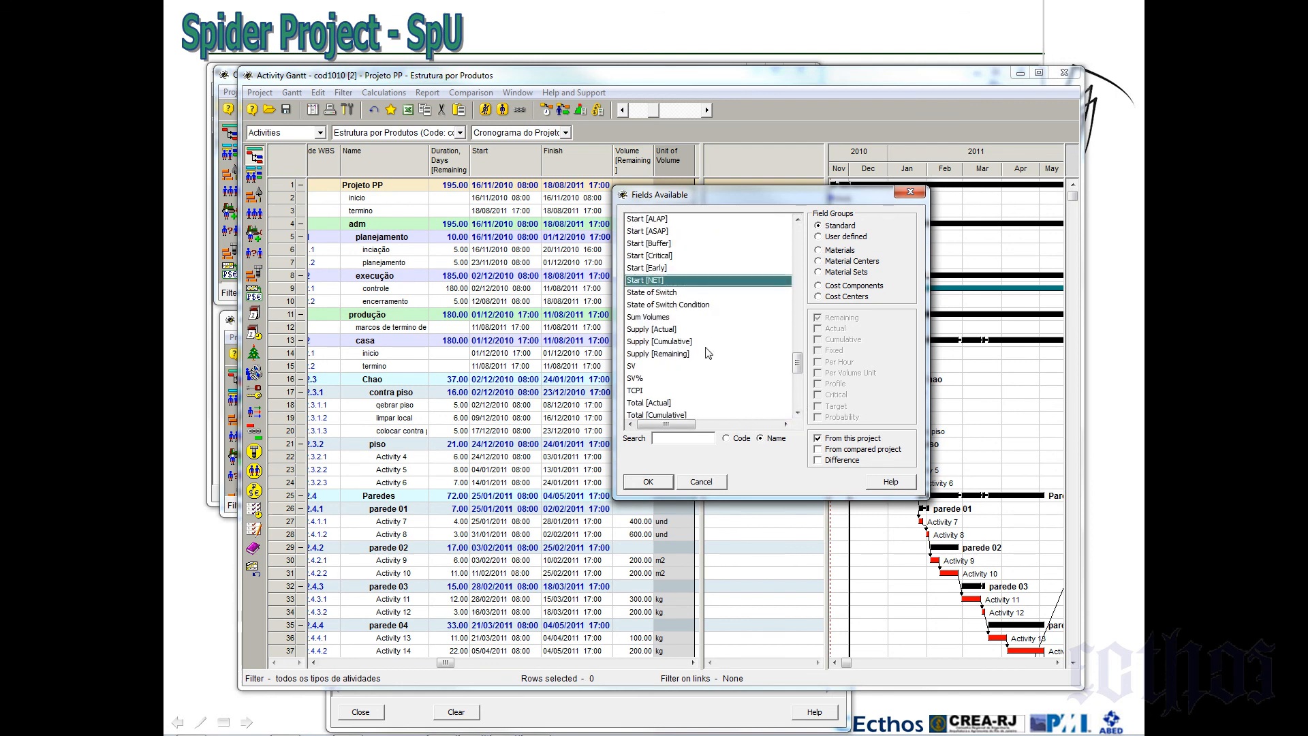
{"action": "left_click_drag", "start_coordinate": [798, 361], "coordinate": [798, 227]}
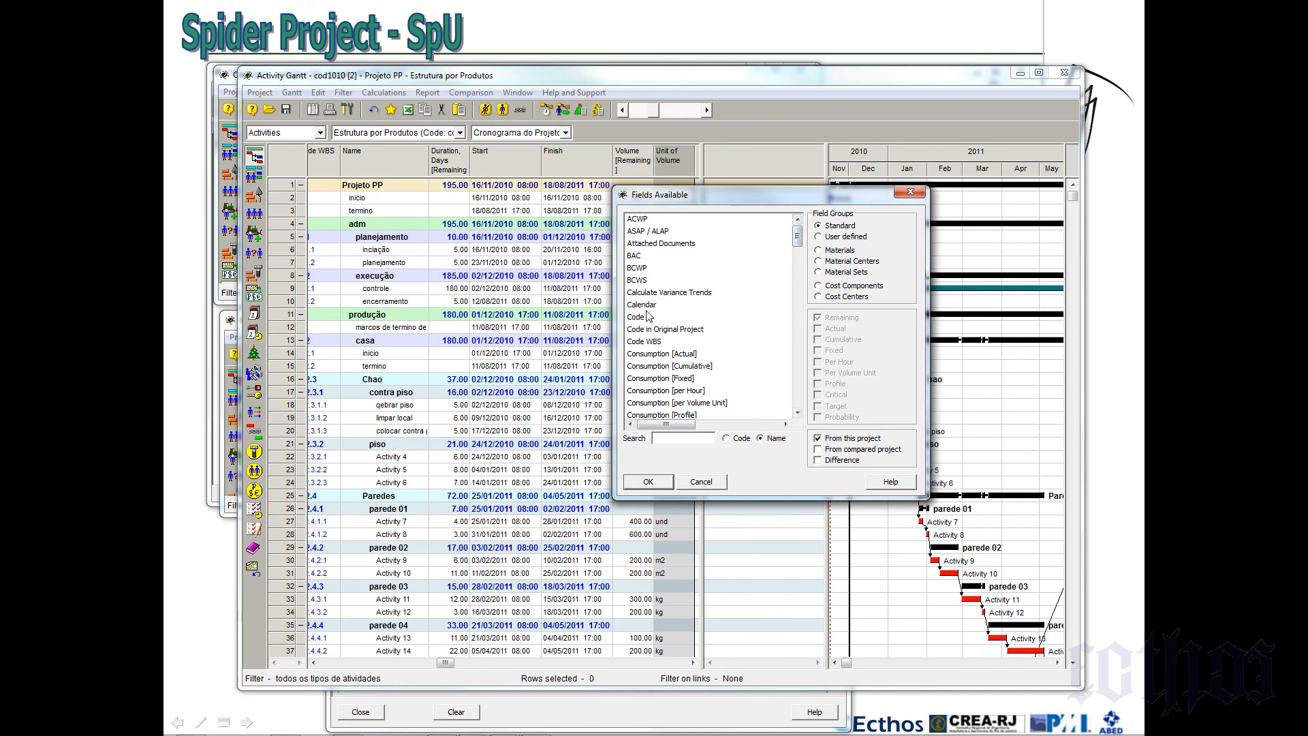
{"action": "left_click", "coordinate": [648, 482]}
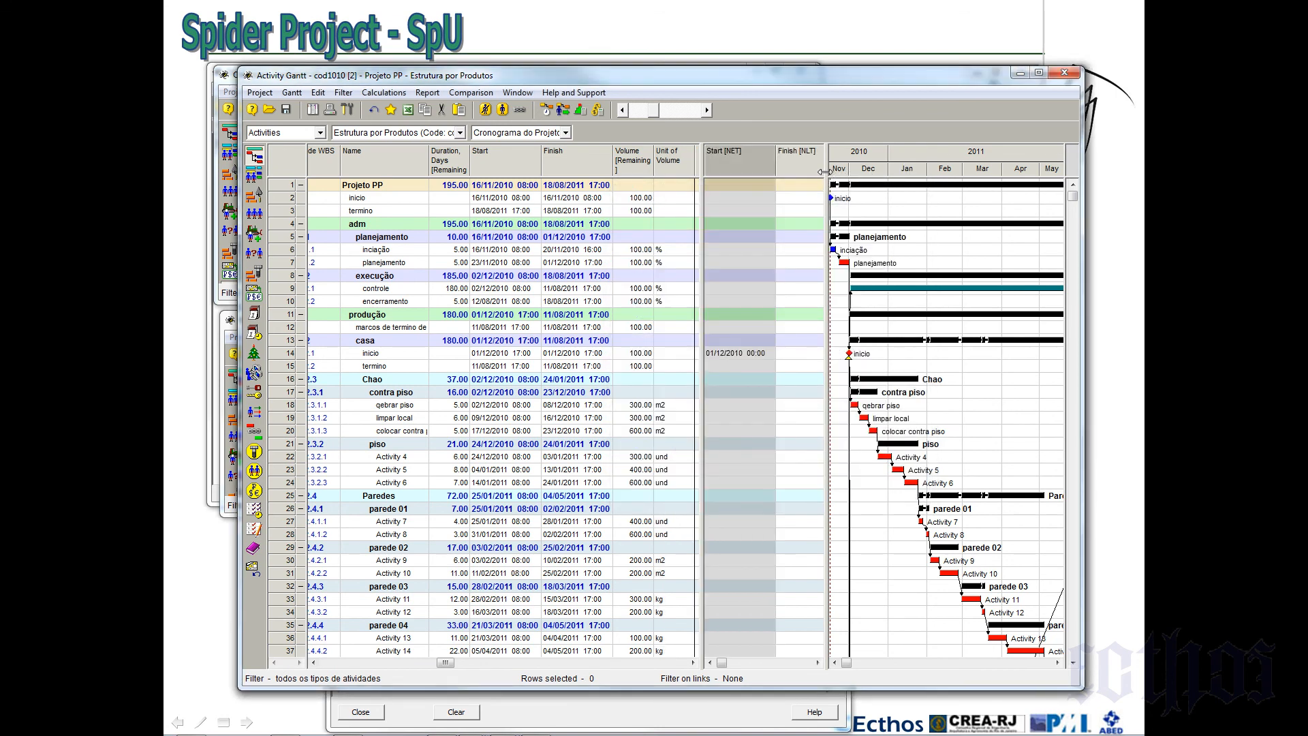
Narrow the Start [NET] and Calendar columns and fit the second table section to its three columns
{"action": "left_click_drag", "start_coordinate": [824, 170], "coordinate": [941, 169]}
{"action": "left_click_drag", "start_coordinate": [775, 157], "coordinate": [772, 156]}
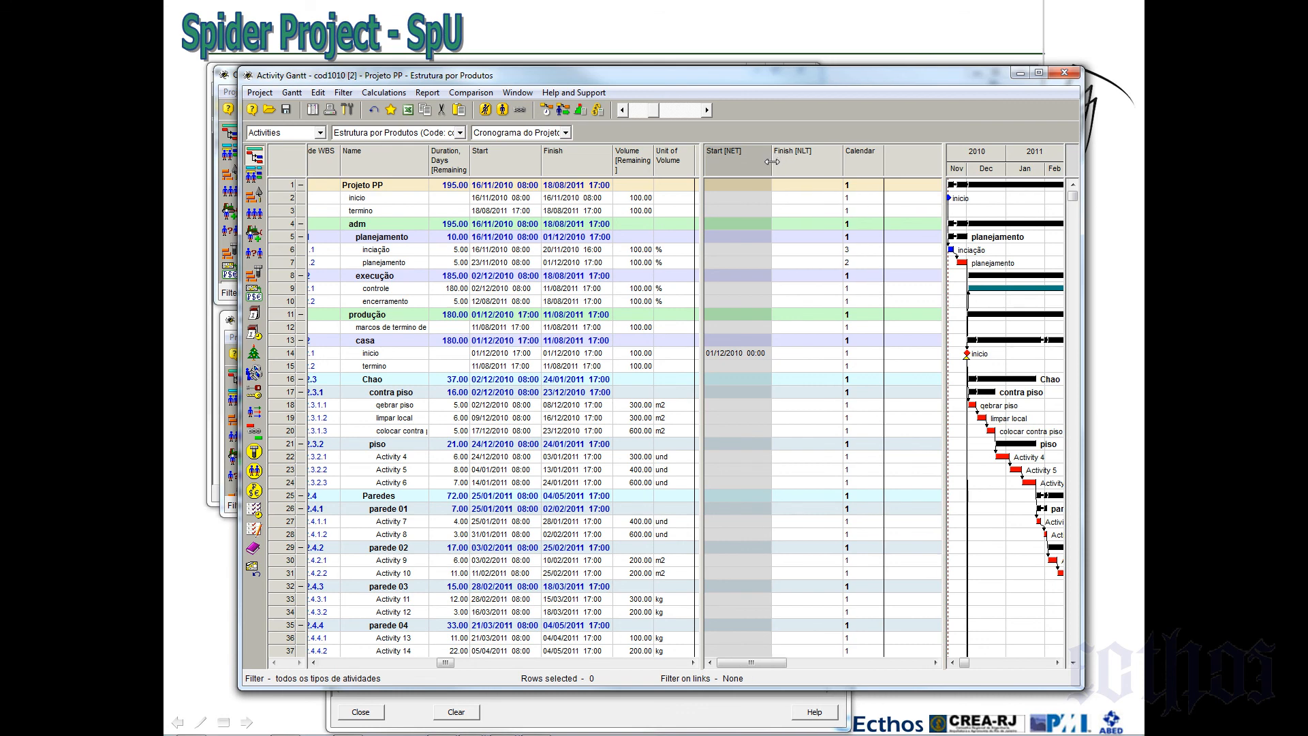
{"action": "left_click_drag", "start_coordinate": [884, 160], "coordinate": [852, 159]}
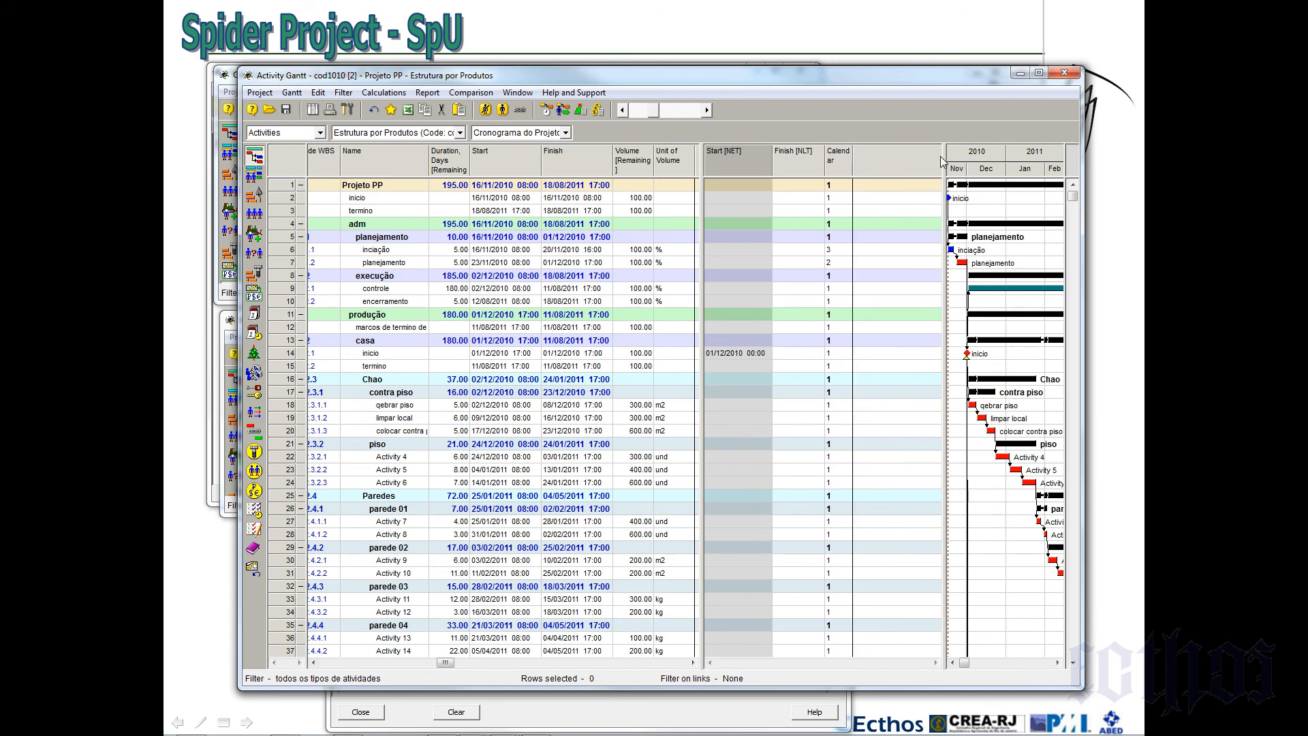
{"action": "left_click_drag", "start_coordinate": [943, 155], "coordinate": [856, 158]}
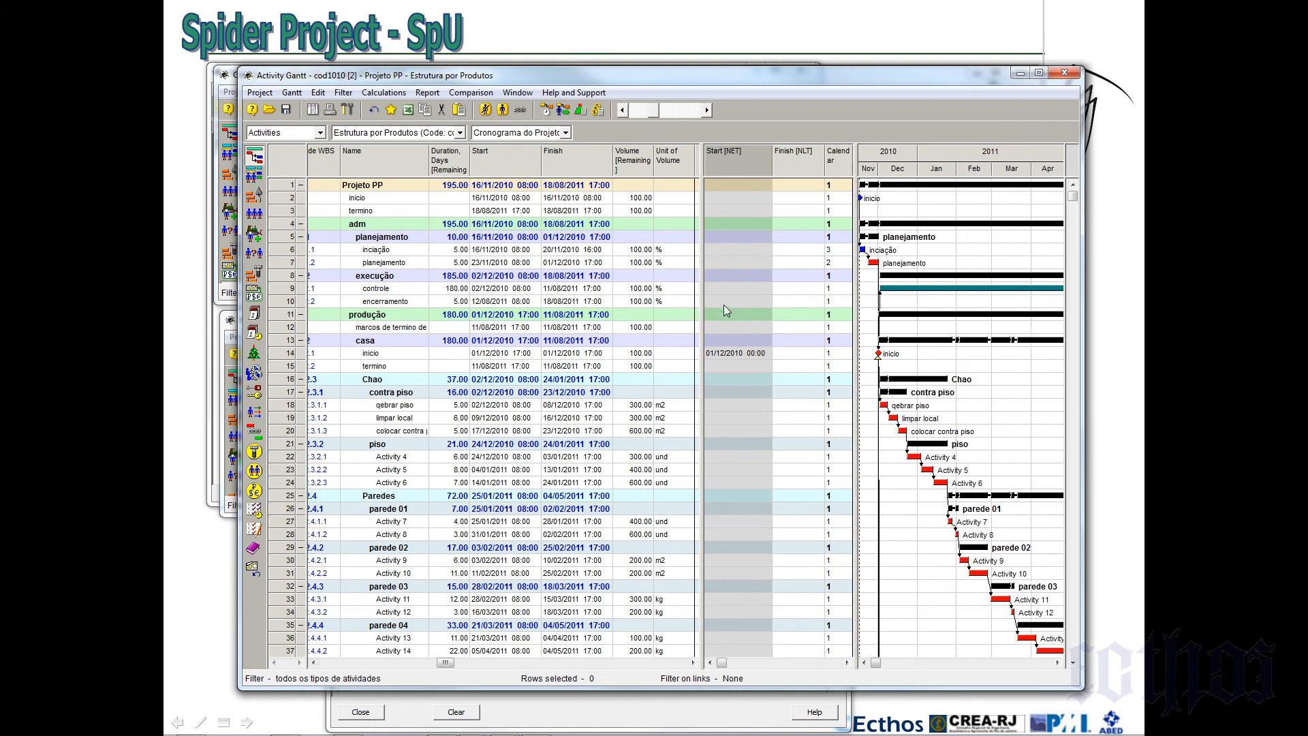
{"action": "left_click_drag", "start_coordinate": [701, 312], "coordinate": [696, 313]}
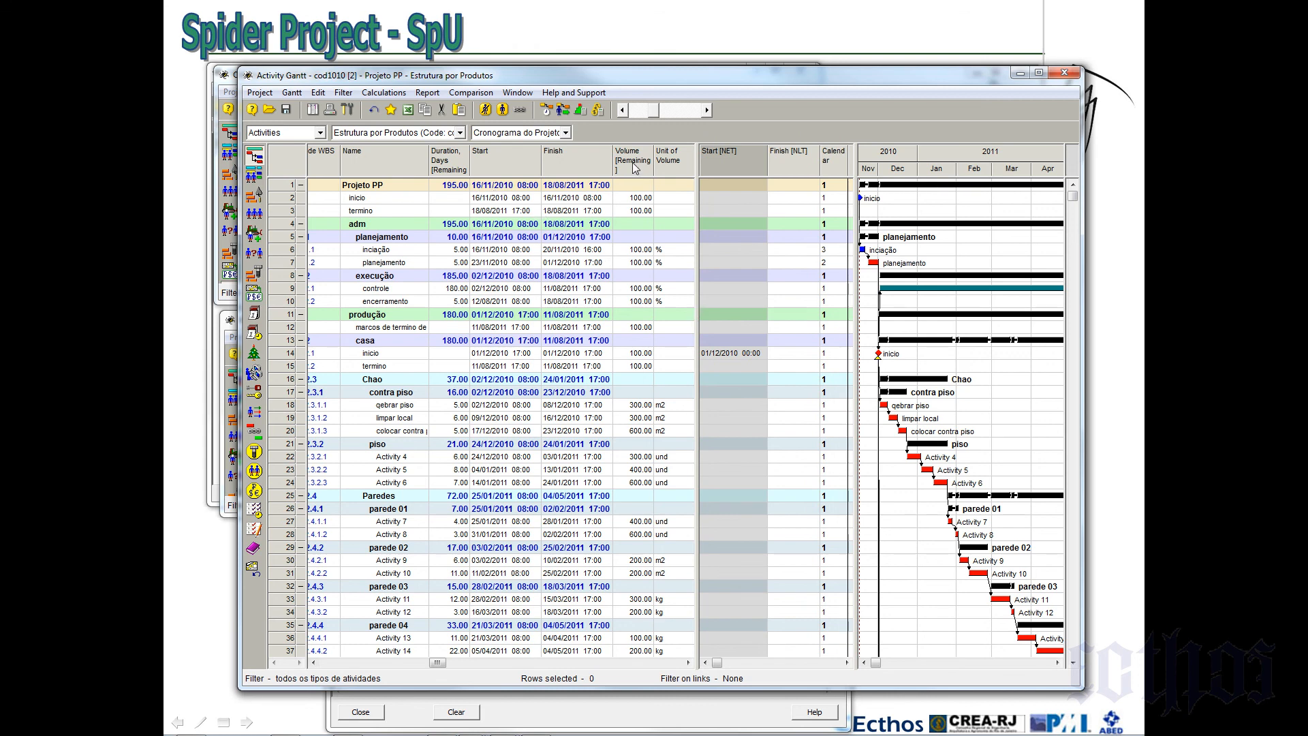
Move Unit of Volume and Volume [Remaining] into the second table section, before the Start [NET] column
{"action": "left_click", "coordinate": [634, 168]}
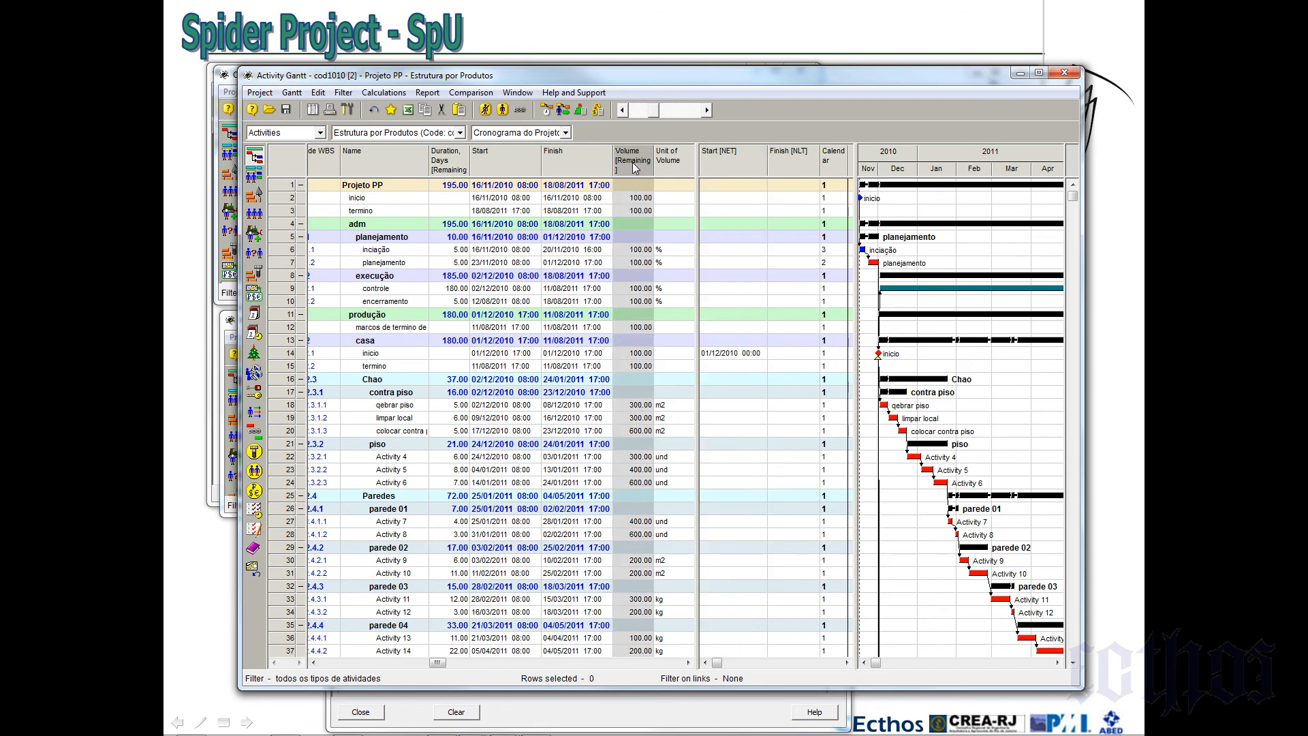
{"action": "right_click", "coordinate": [712, 162]}
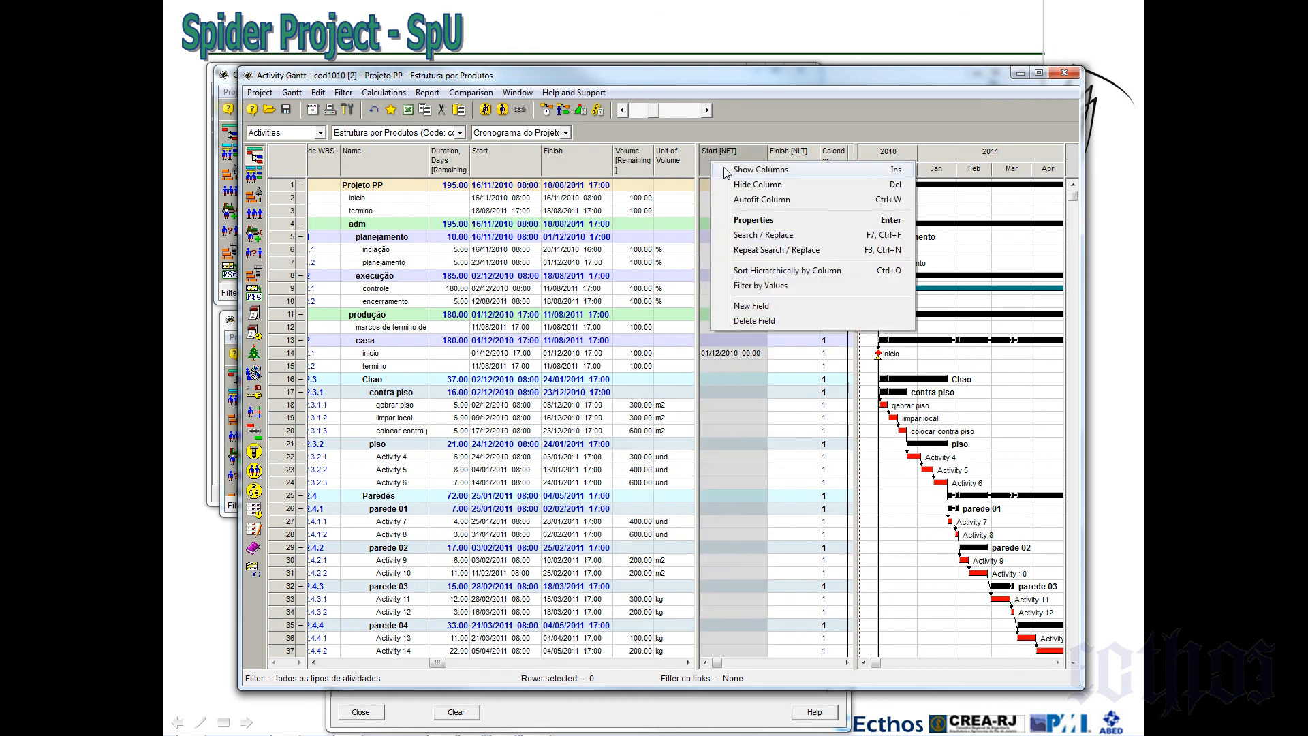
{"action": "left_click", "coordinate": [726, 174]}
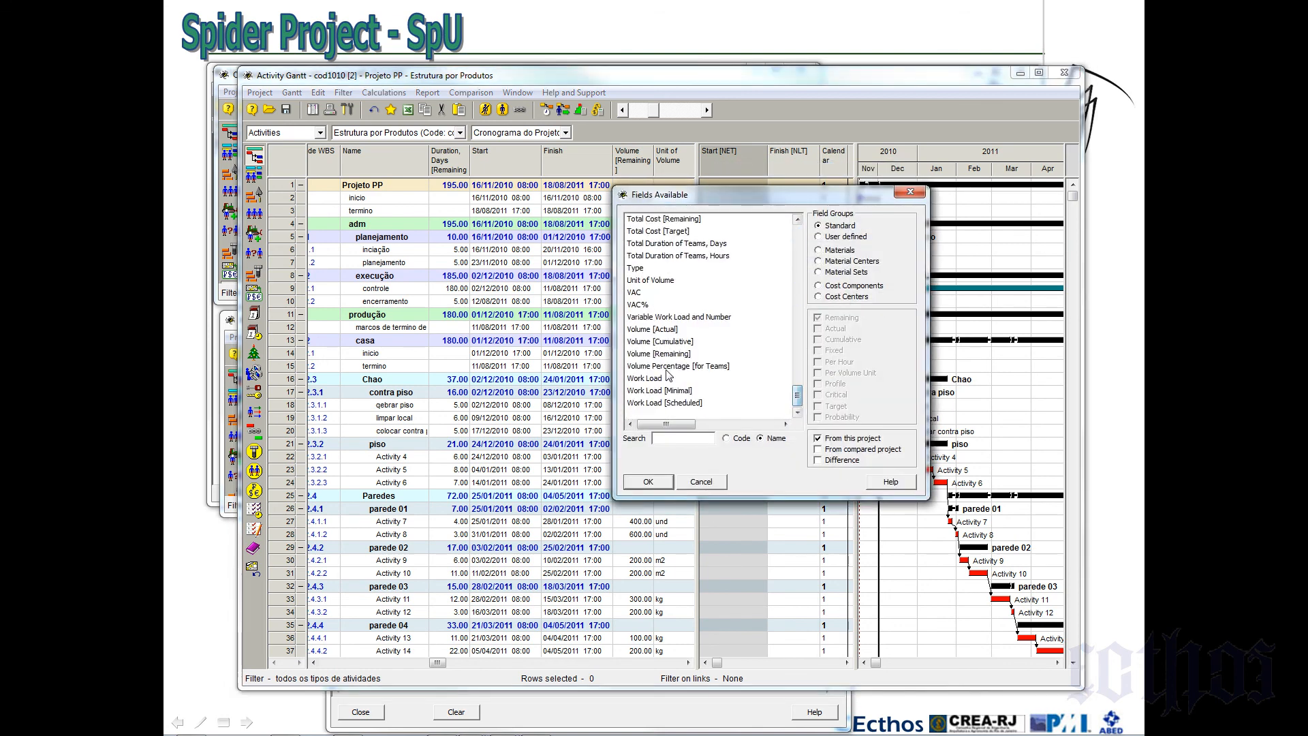
{"action": "left_click", "coordinate": [657, 355]}
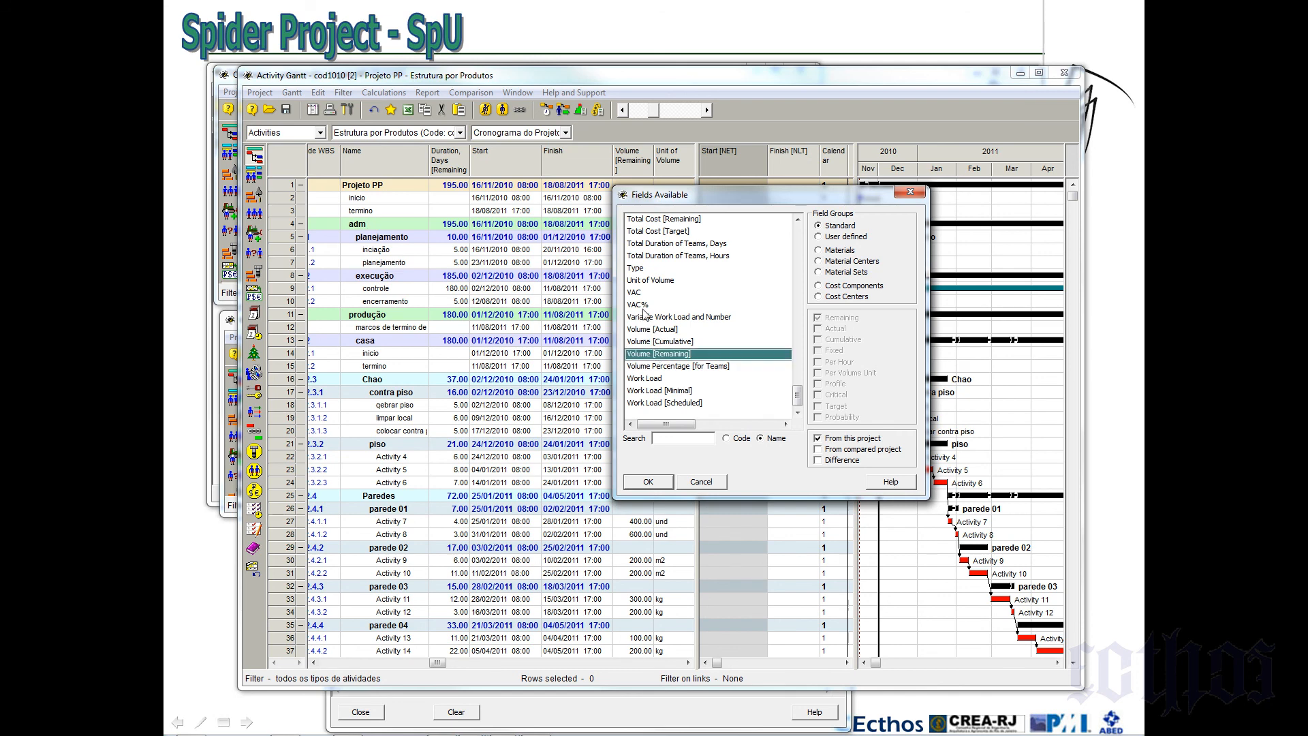
{"action": "left_click", "coordinate": [647, 280], "text": "ctrl"}
{"action": "left_click", "coordinate": [648, 481]}
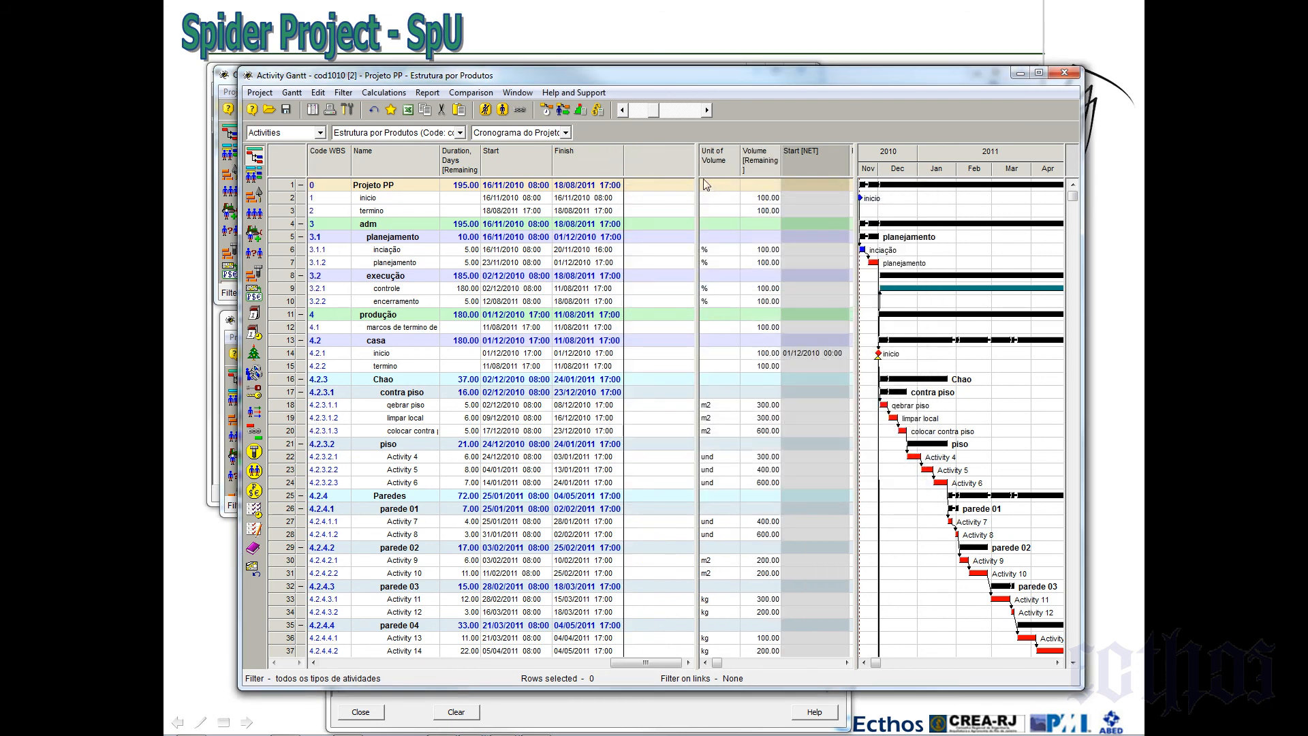
Insert the standard fields Float Free, Days and Float Total, Days after the Finish column in the first table section
{"action": "right_click", "coordinate": [639, 157]}
{"action": "left_click", "coordinate": [658, 169]}
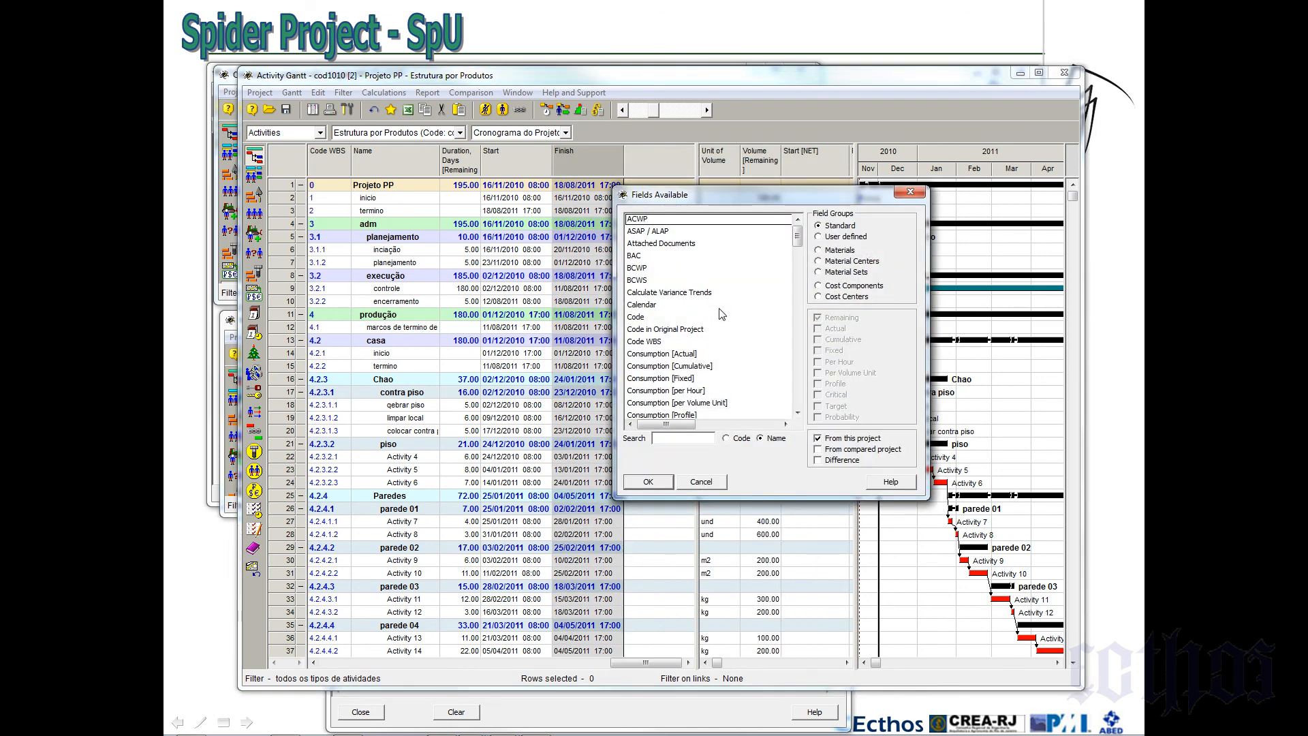
{"action": "scroll", "coordinate": [795, 371], "scroll_direction": "down", "scroll_amount": 8}
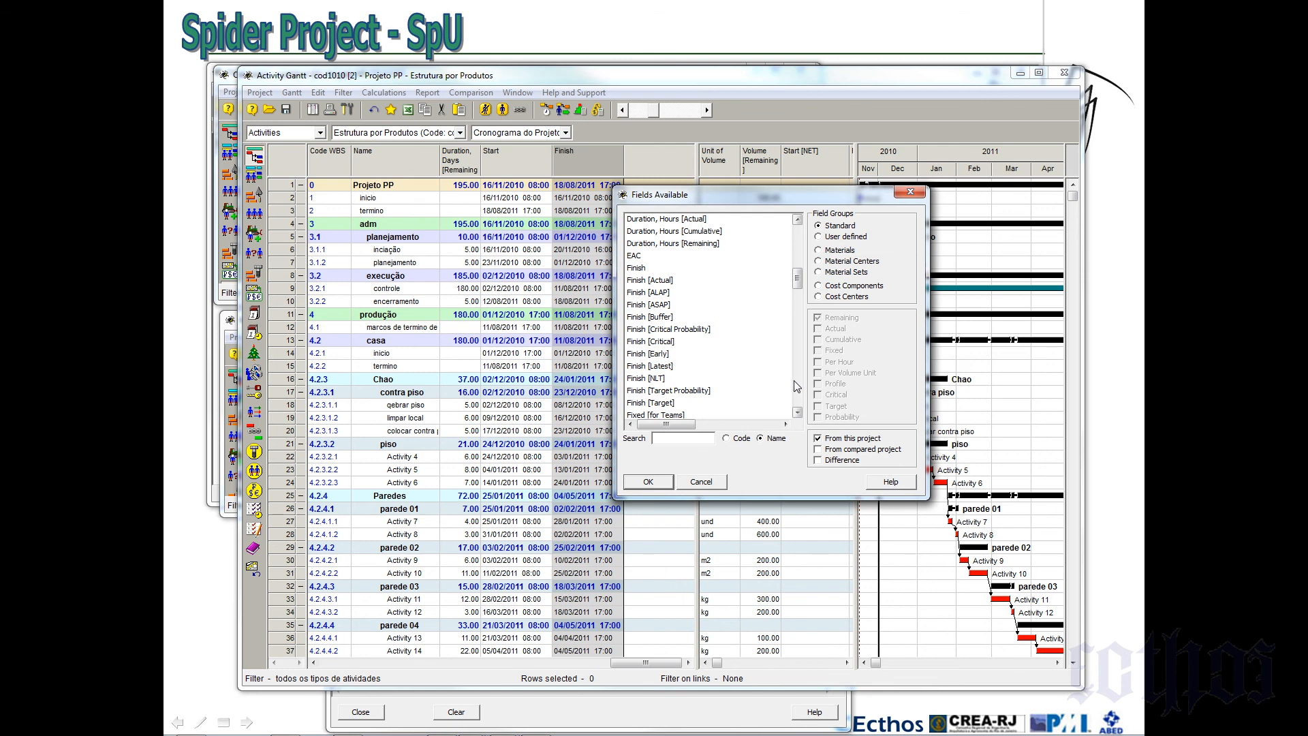
{"action": "scroll", "coordinate": [794, 380], "scroll_direction": "down", "scroll_amount": 5}
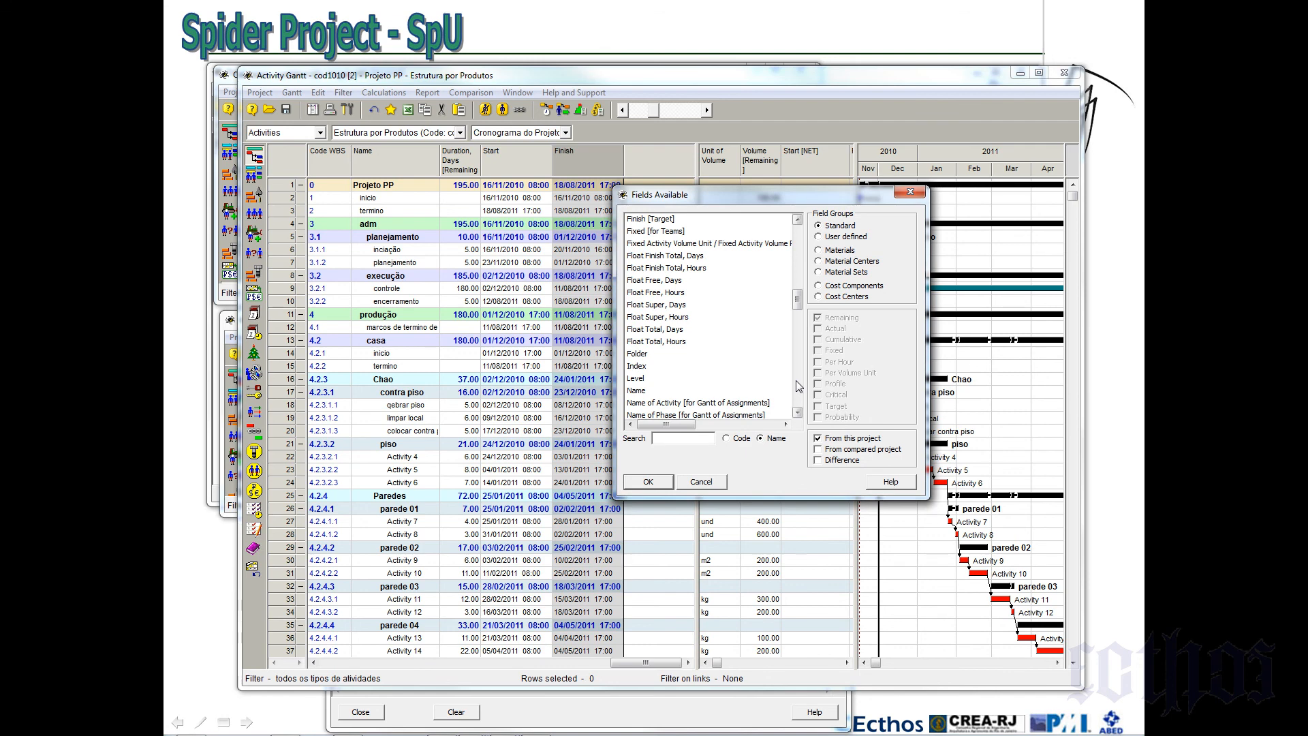
{"action": "left_click", "coordinate": [658, 283]}
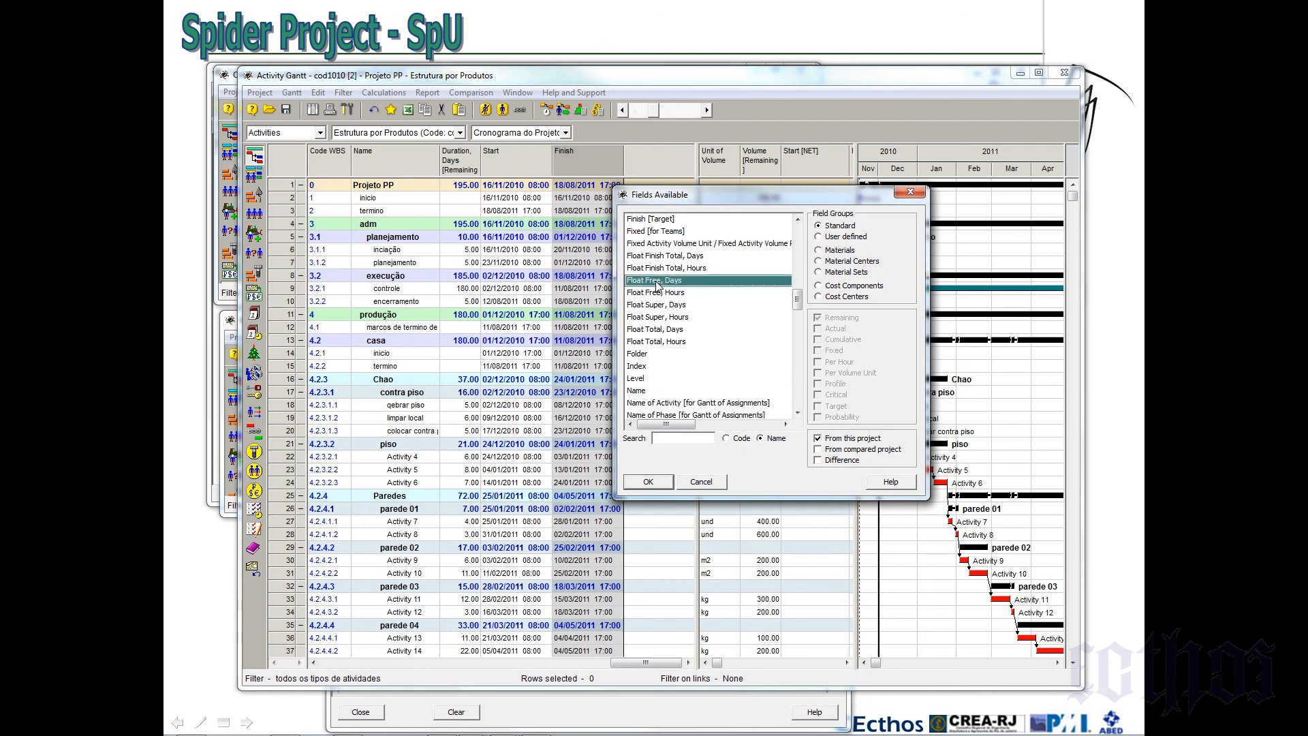
{"action": "left_click", "coordinate": [664, 330], "text": "ctrl"}
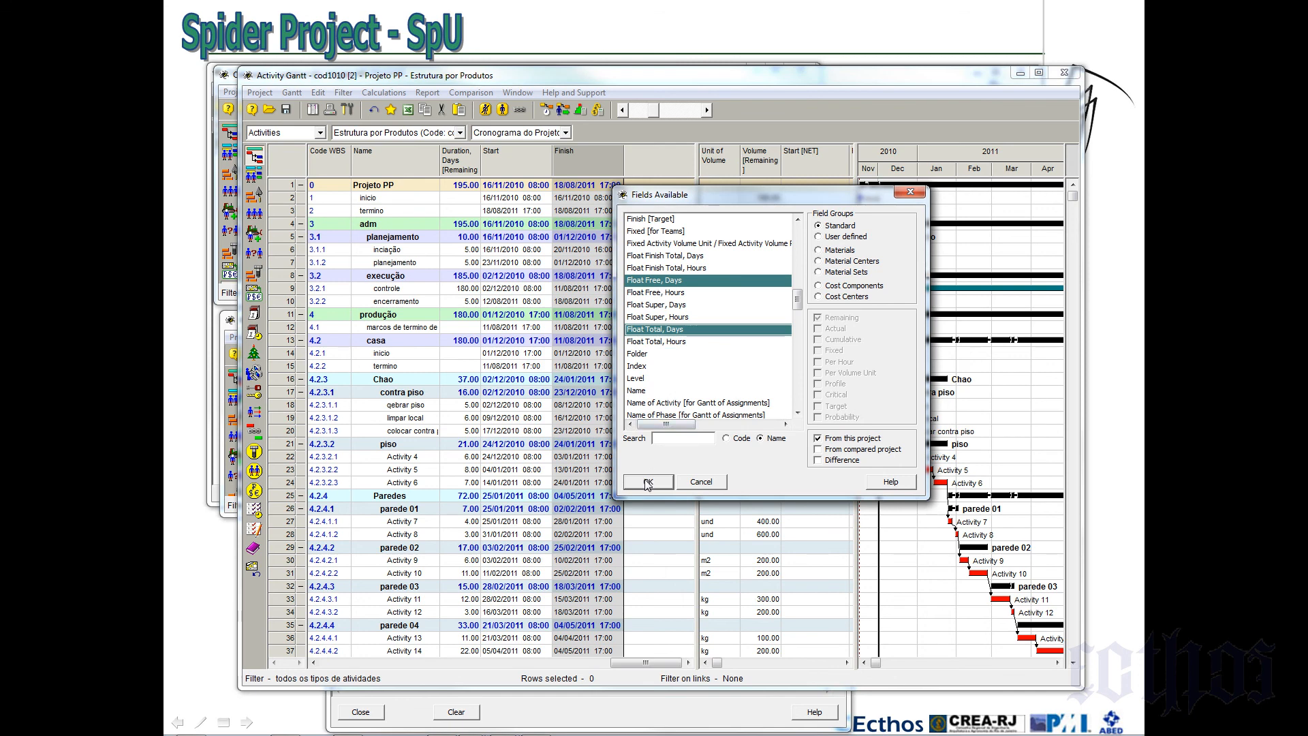
{"action": "left_click", "coordinate": [648, 481]}
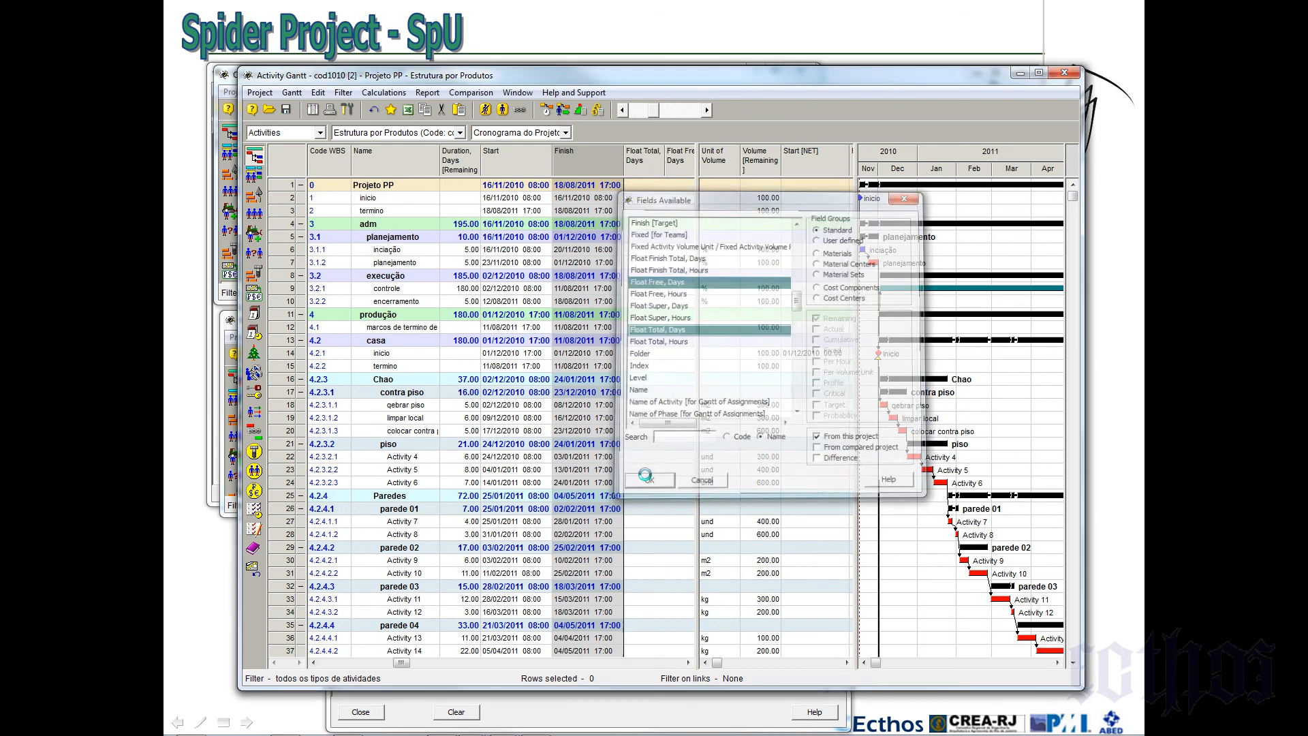
Place Float Free, Days before Float Total, Days, fit the first section around them, and select the inciação activity's float cells
{"action": "left_click_drag", "start_coordinate": [694, 233], "coordinate": [739, 234]}
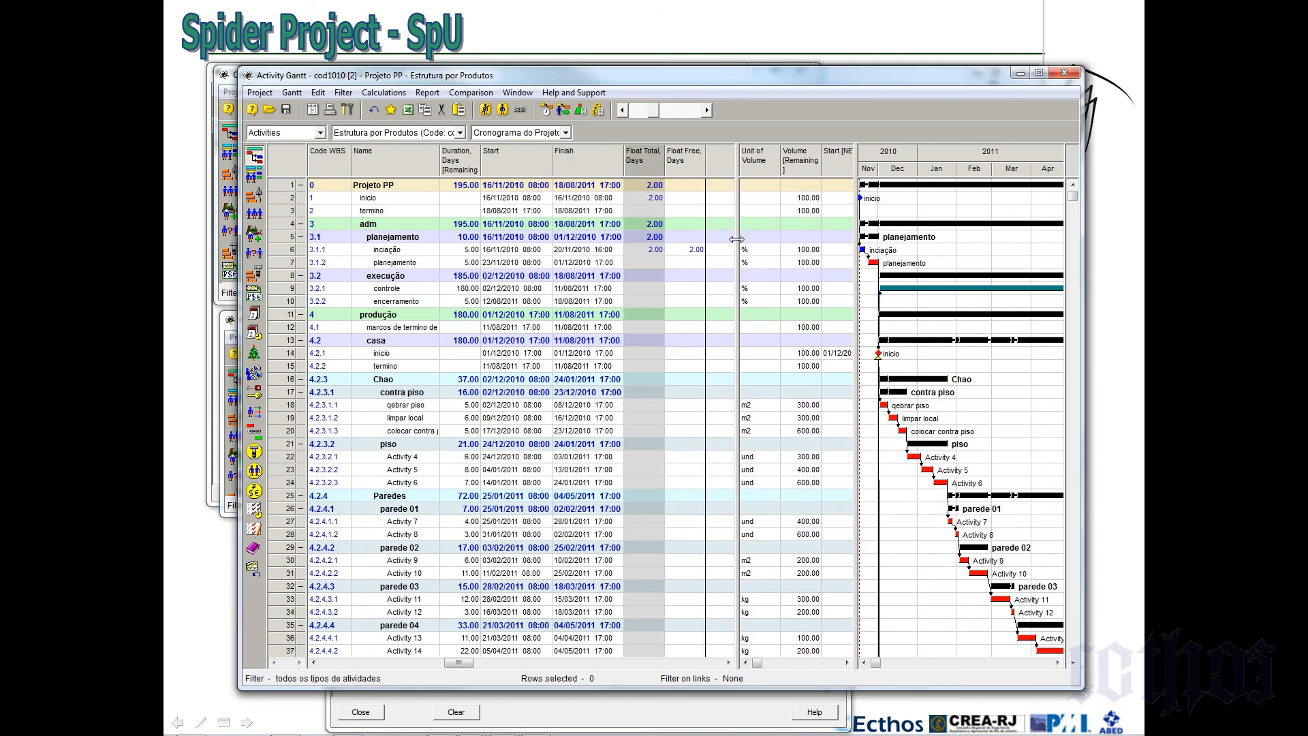
{"action": "left_click", "coordinate": [680, 160]}
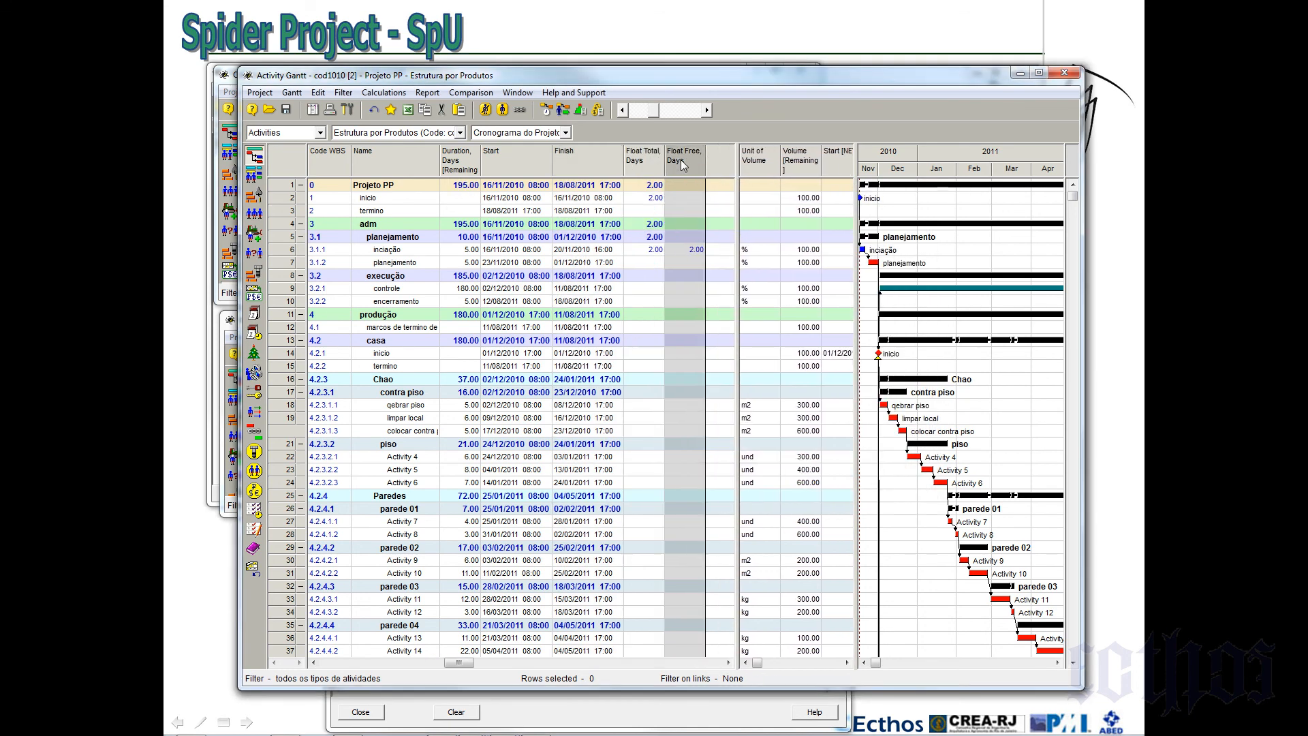
{"action": "left_click_drag", "start_coordinate": [680, 160], "coordinate": [640, 175]}
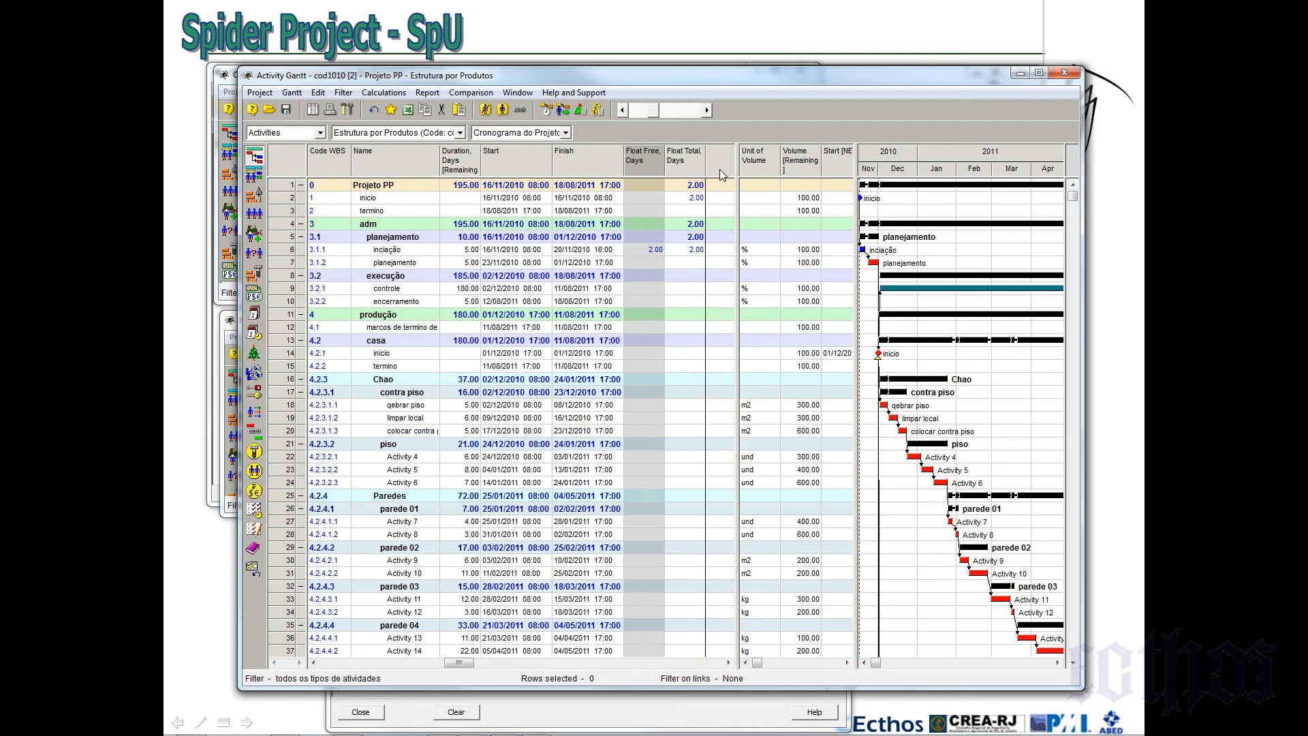
{"action": "mouse_move", "coordinate": [736, 168]}
{"action": "left_mouse_down"}
{"action": "mouse_move", "coordinate": [698, 168]}
{"action": "mouse_move", "coordinate": [710, 168]}
{"action": "left_mouse_up"}
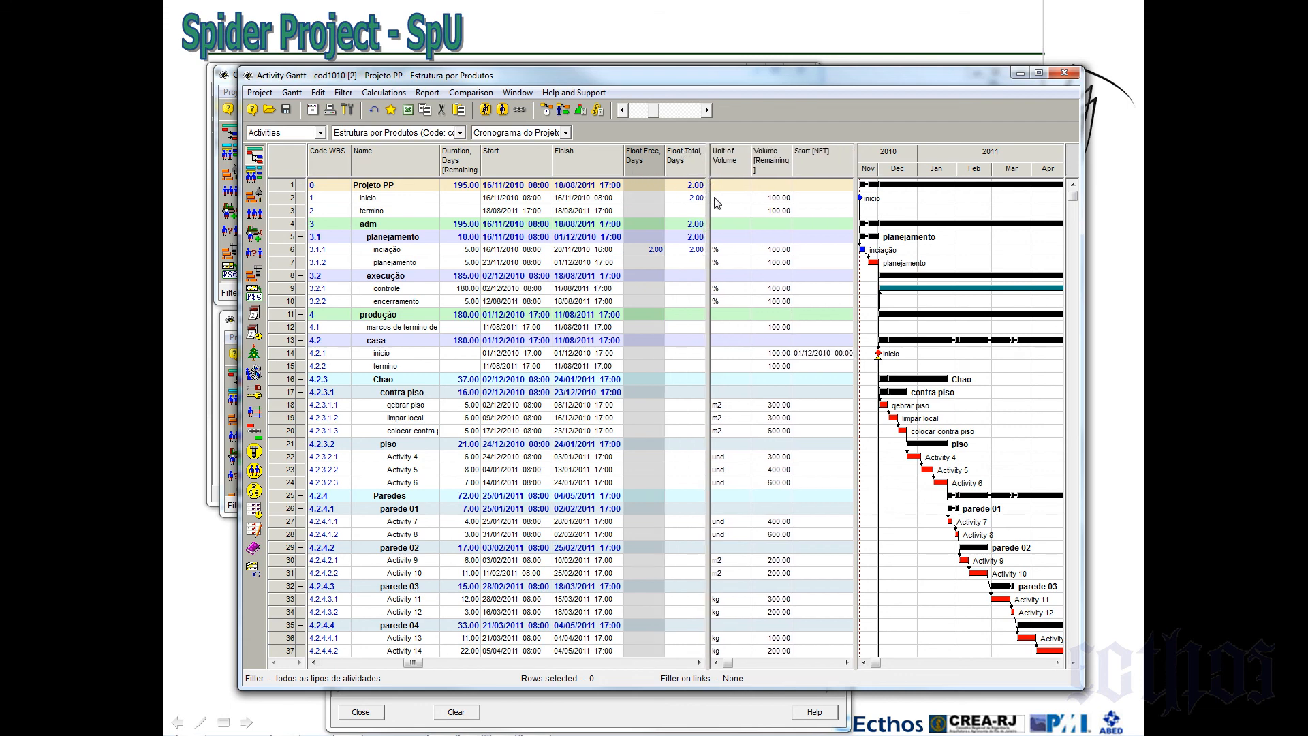
{"action": "left_click", "coordinate": [651, 251]}
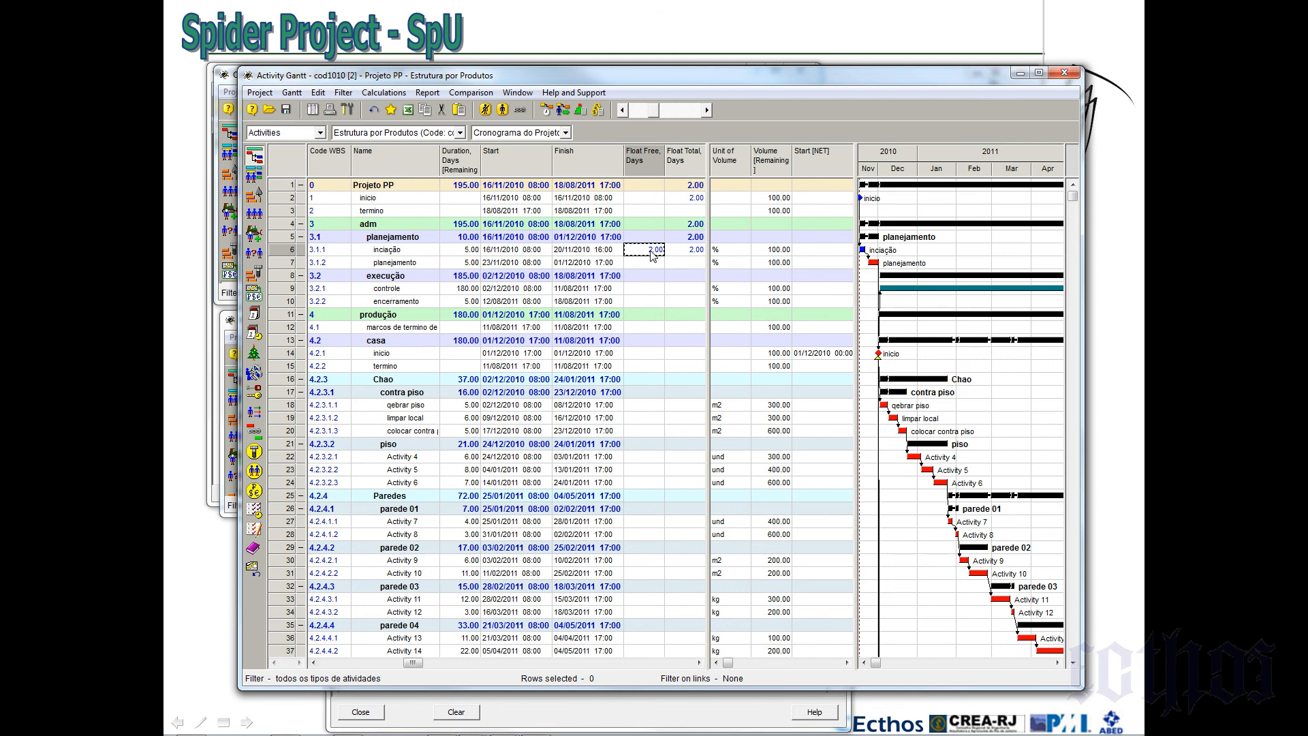
{"action": "left_click", "coordinate": [676, 252]}
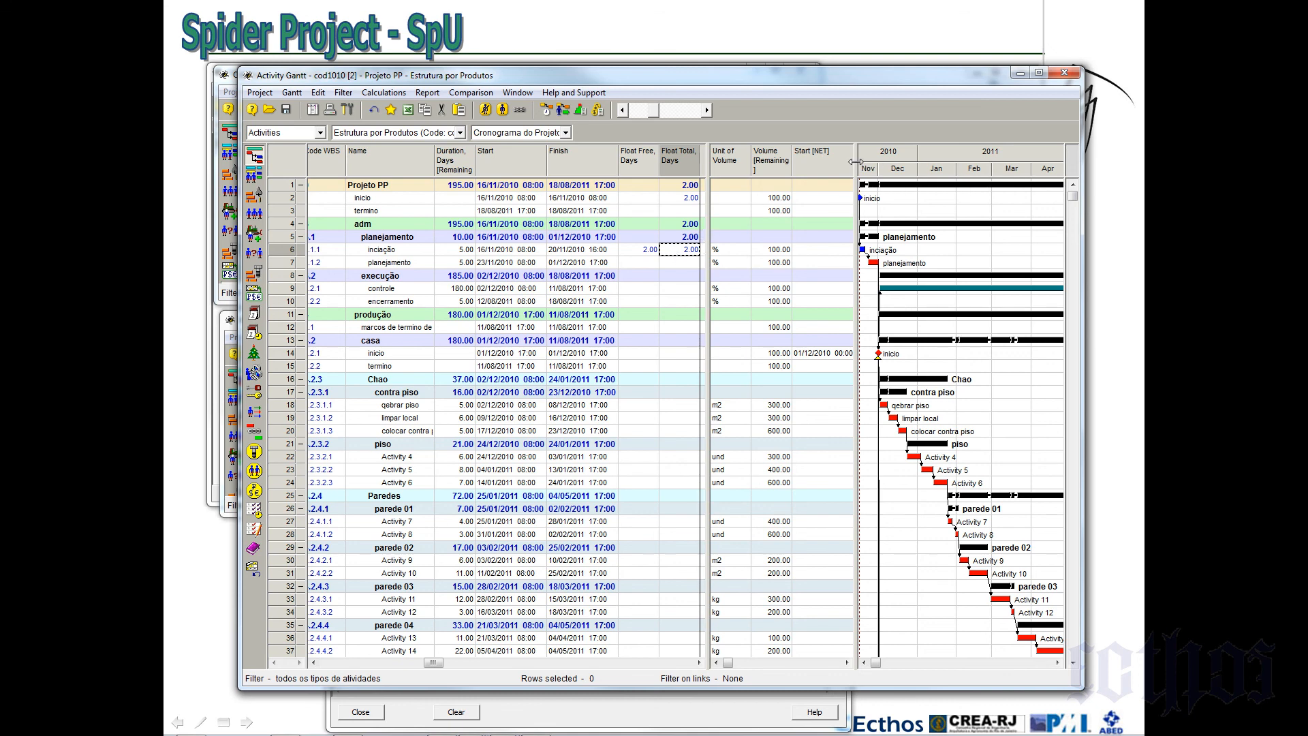
Widen the second table section to include Finish [NLT] and fit the Gantt timescale to the whole project
{"action": "left_click_drag", "start_coordinate": [857, 163], "coordinate": [915, 163]}
{"action": "right_click", "coordinate": [952, 160]}
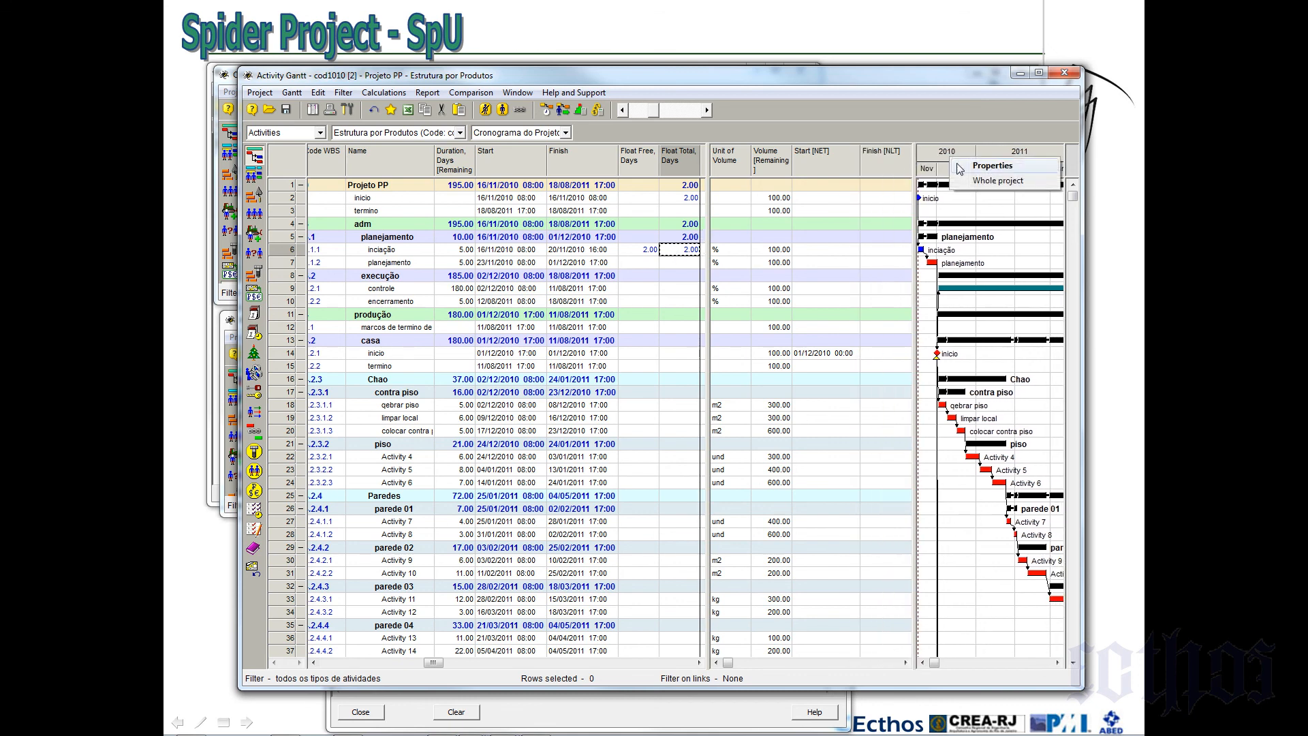
{"action": "left_click", "coordinate": [996, 181]}
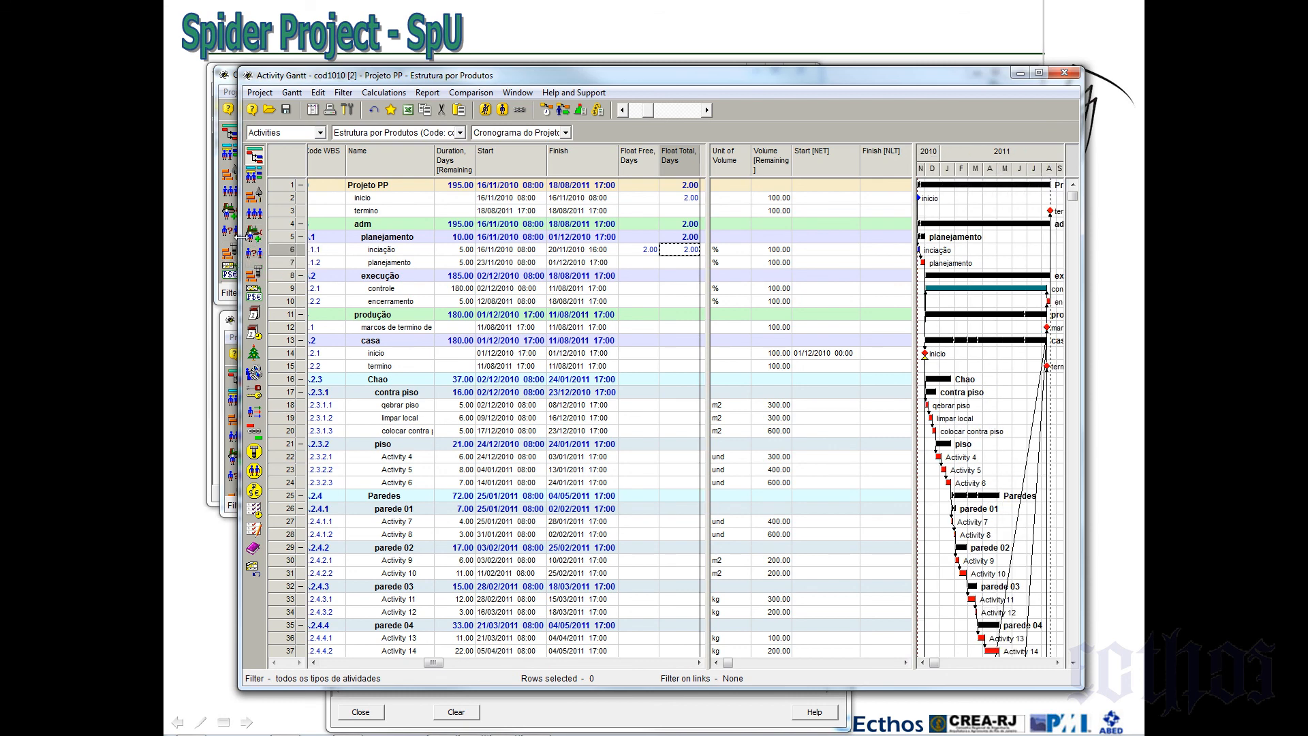
Enlarge the Activity Gantt window on both sides and refit the timescale to the whole project
{"action": "left_click_drag", "start_coordinate": [235, 239], "coordinate": [179, 238]}
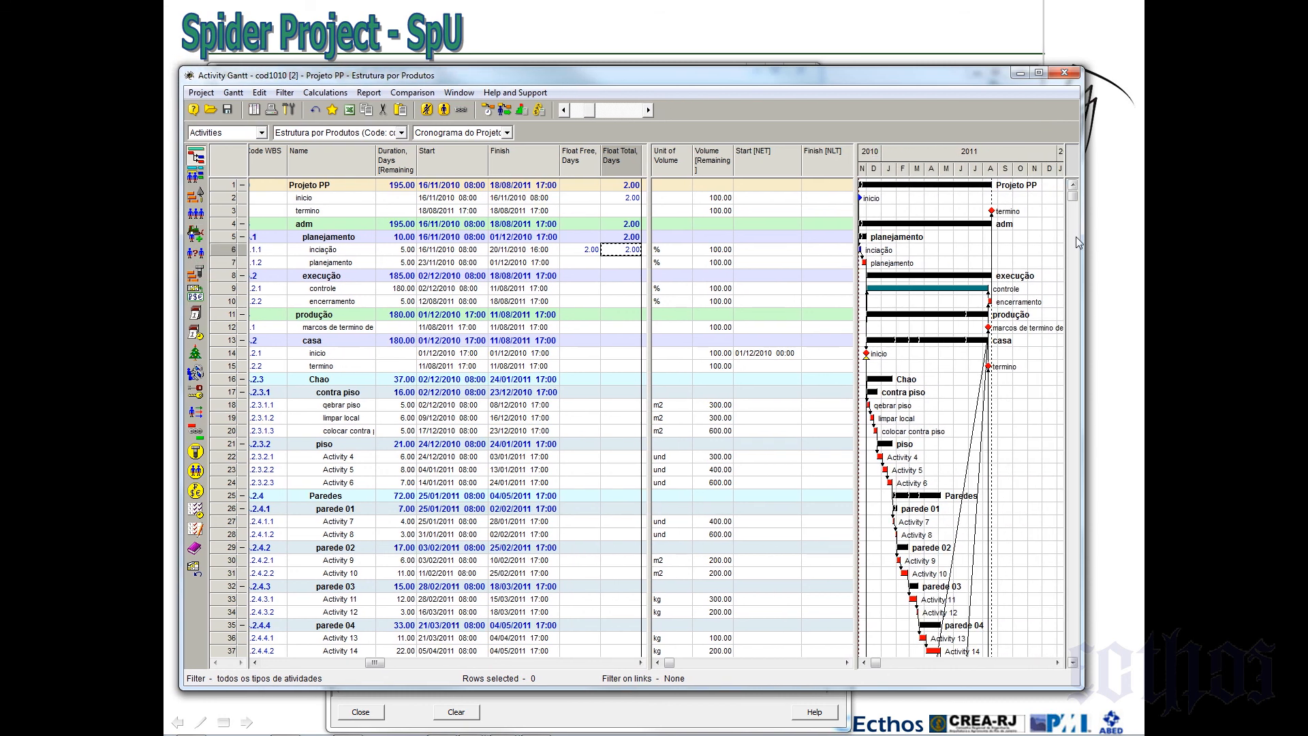
{"action": "left_click_drag", "start_coordinate": [1081, 236], "coordinate": [1114, 234]}
{"action": "right_click", "coordinate": [1017, 159]}
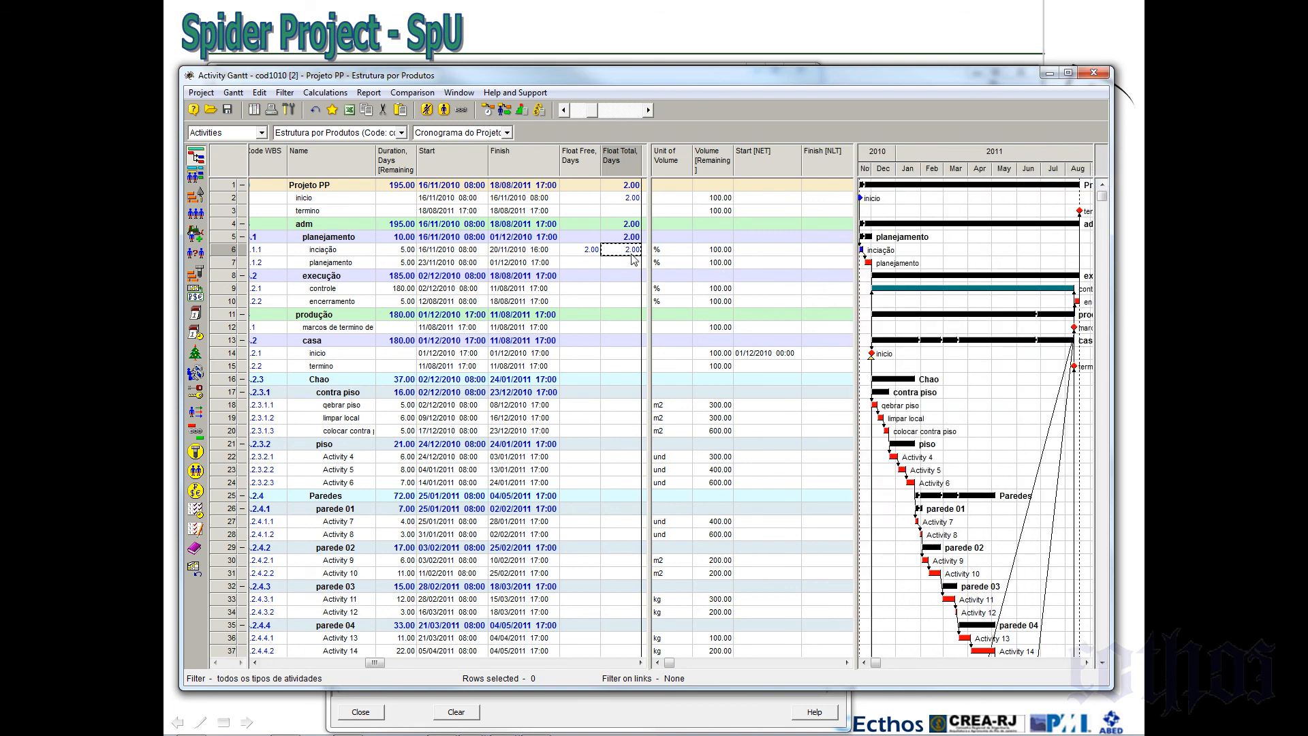
Hide the hours and minutes in the Start and Finish columns and narrow both columns to the date
{"action": "right_click", "coordinate": [439, 158]}
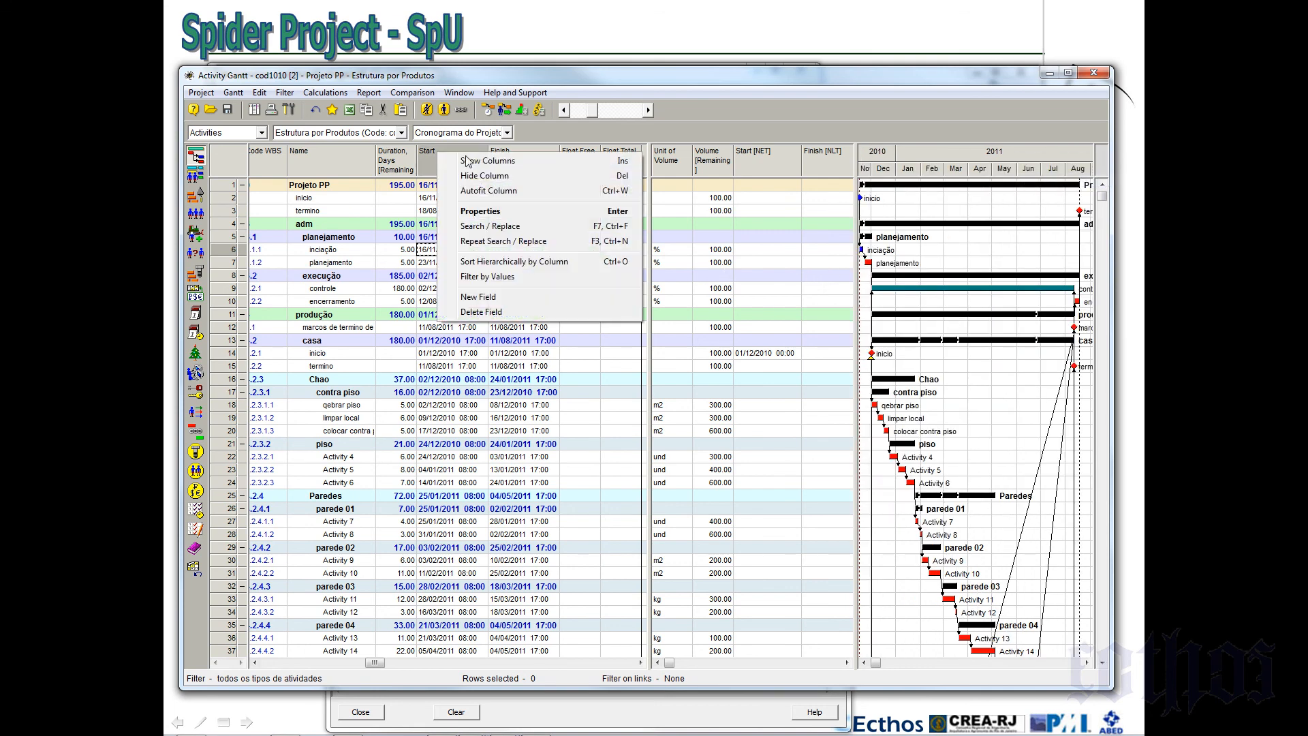
{"action": "left_click", "coordinate": [492, 212]}
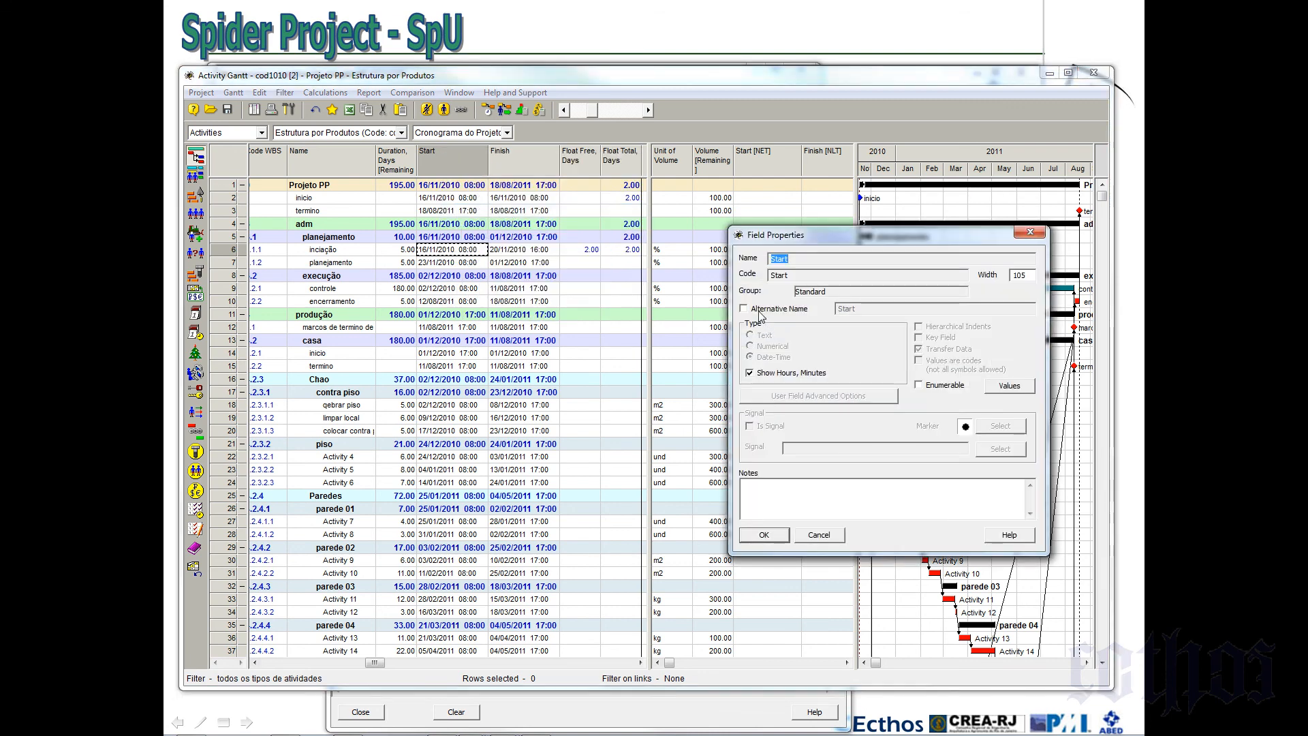
{"action": "left_click", "coordinate": [775, 373]}
{"action": "left_click", "coordinate": [764, 534]}
{"action": "right_click", "coordinate": [530, 162]}
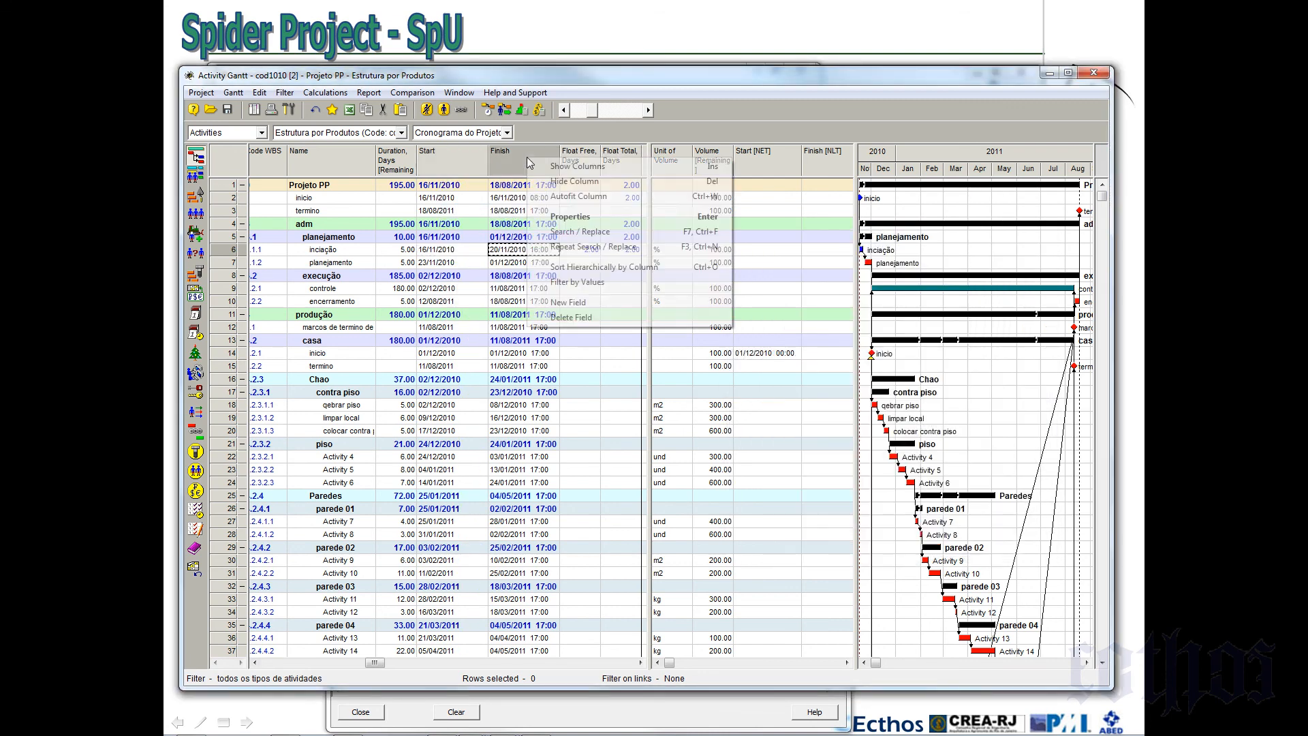
{"action": "left_click", "coordinate": [570, 216]}
{"action": "left_click", "coordinate": [750, 373]}
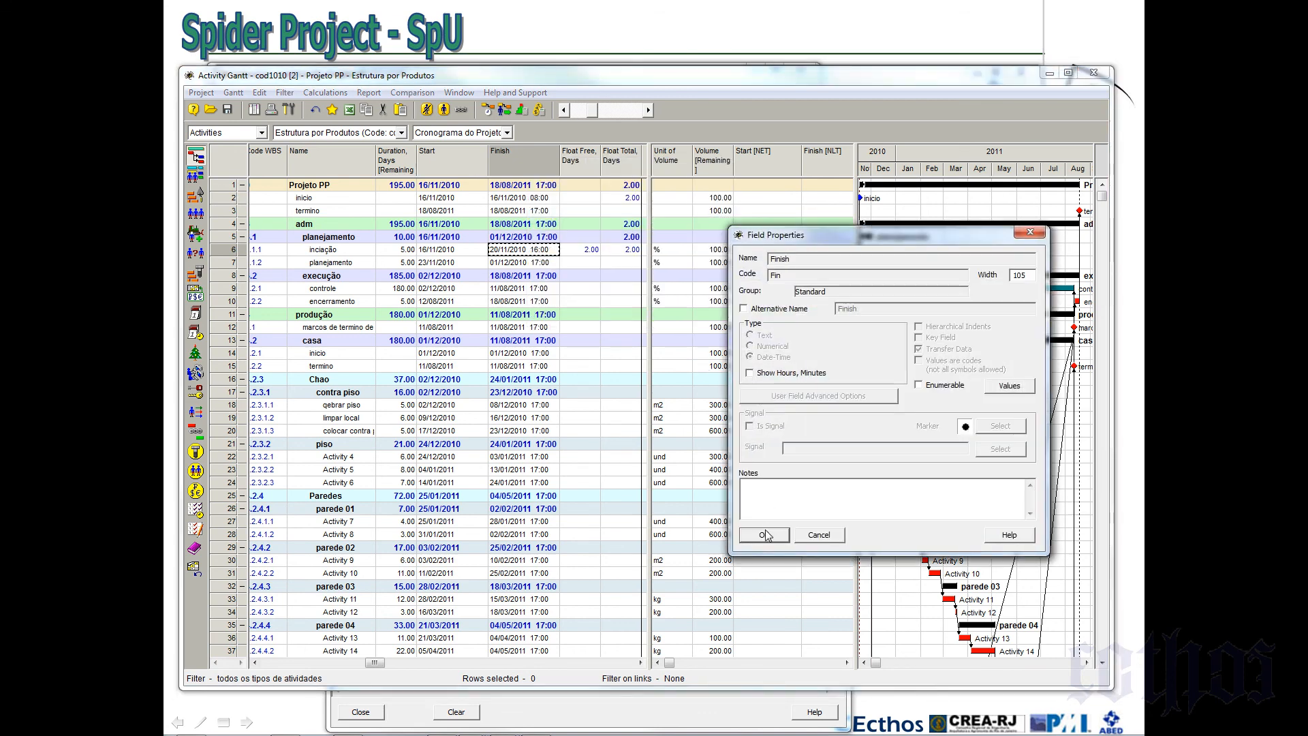
{"action": "left_click", "coordinate": [764, 534]}
{"action": "left_click_drag", "start_coordinate": [487, 163], "coordinate": [532, 162]}
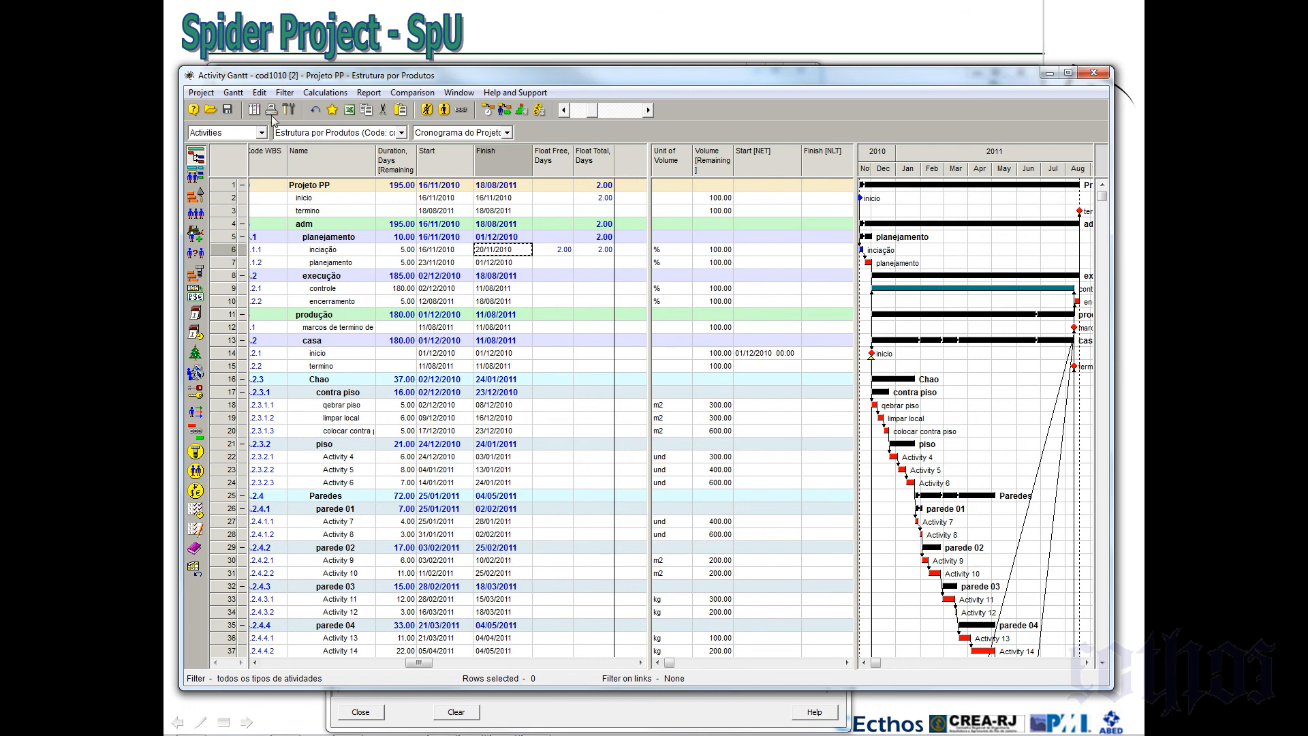
Save the Gantt configuration in the project as current
{"action": "left_click", "coordinate": [233, 93]}
{"action": "mouse_move", "coordinate": [331, 152]}
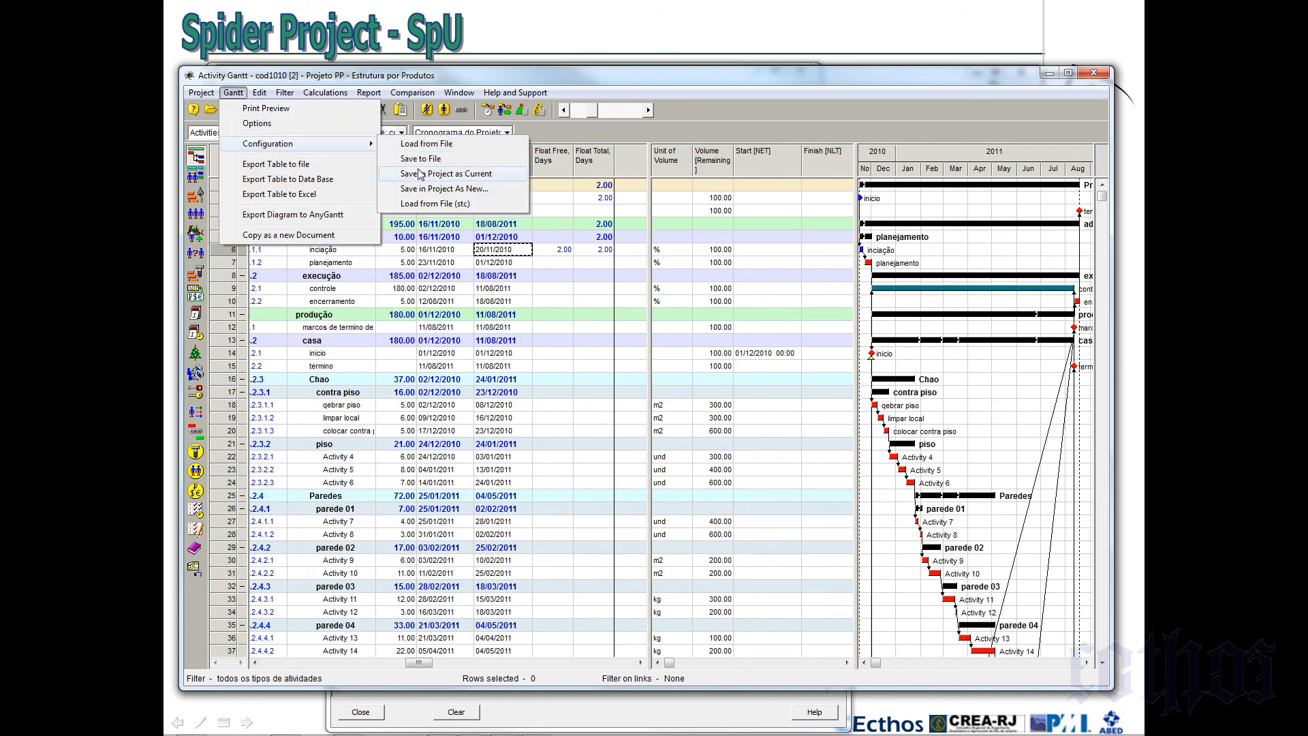
{"action": "left_click", "coordinate": [444, 176]}
Fit the first table section up to Float Total, bring Calendar into the second section, and refit the timescale to the whole project
{"action": "left_click_drag", "start_coordinate": [648, 175], "coordinate": [618, 175]}
{"action": "left_click_drag", "start_coordinate": [856, 177], "coordinate": [855, 177]}
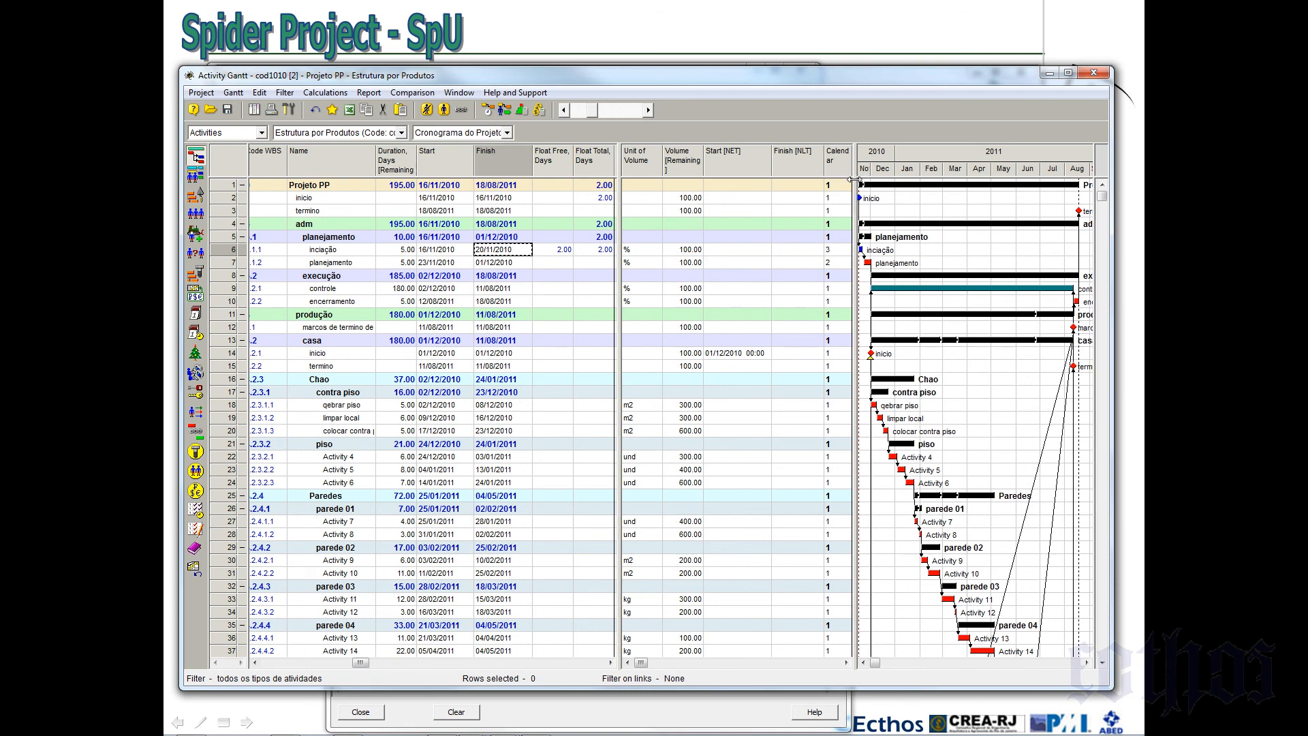
{"action": "right_click", "coordinate": [923, 157]}
{"action": "left_click", "coordinate": [930, 180]}
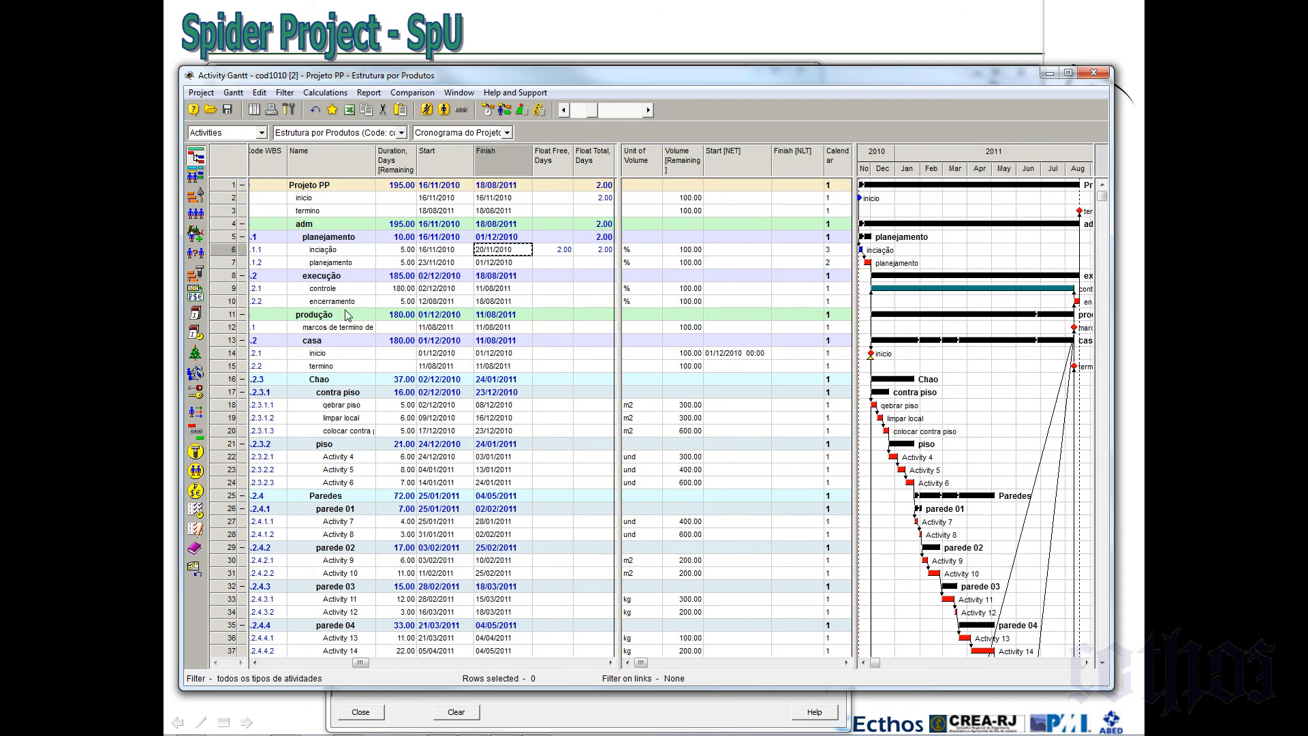
Examine the qebrar piso activity's name, duration and dates and the inciação activity's Float Free and Float Total
{"action": "left_click", "coordinate": [348, 405]}
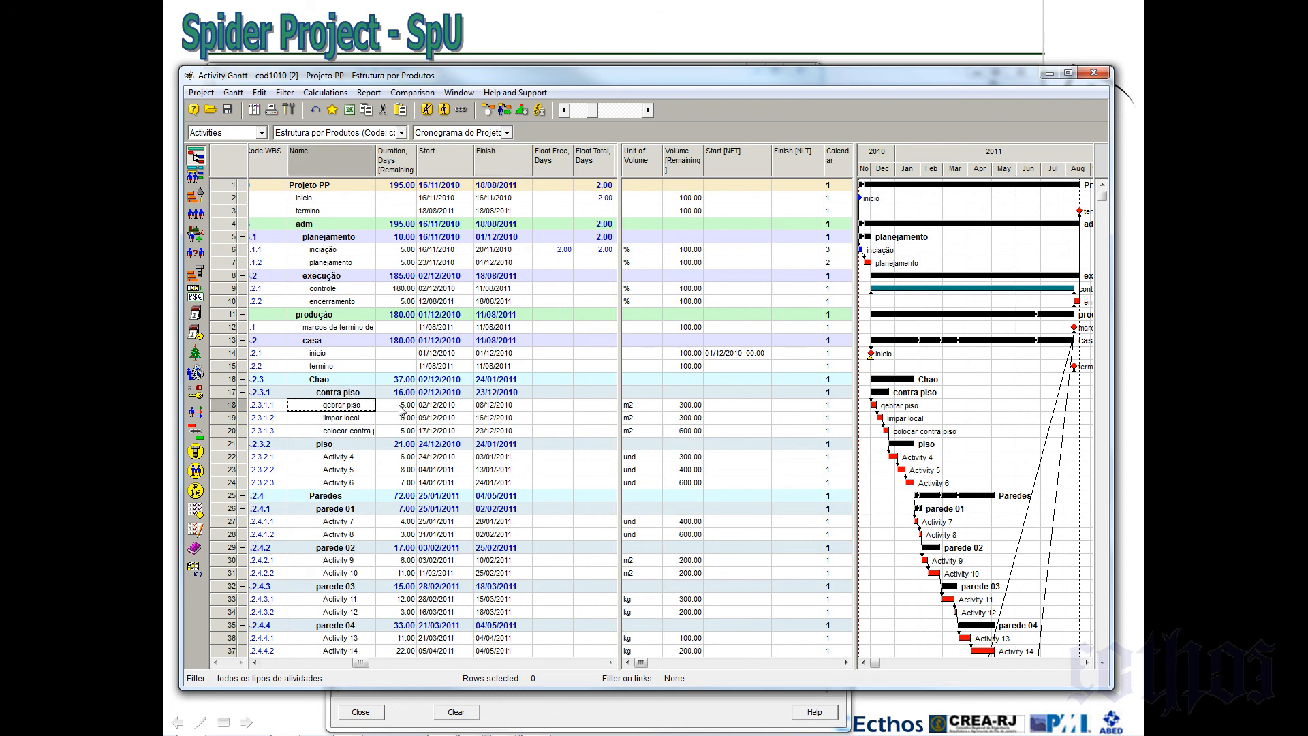
{"action": "left_click", "coordinate": [402, 407]}
{"action": "left_click", "coordinate": [437, 407]}
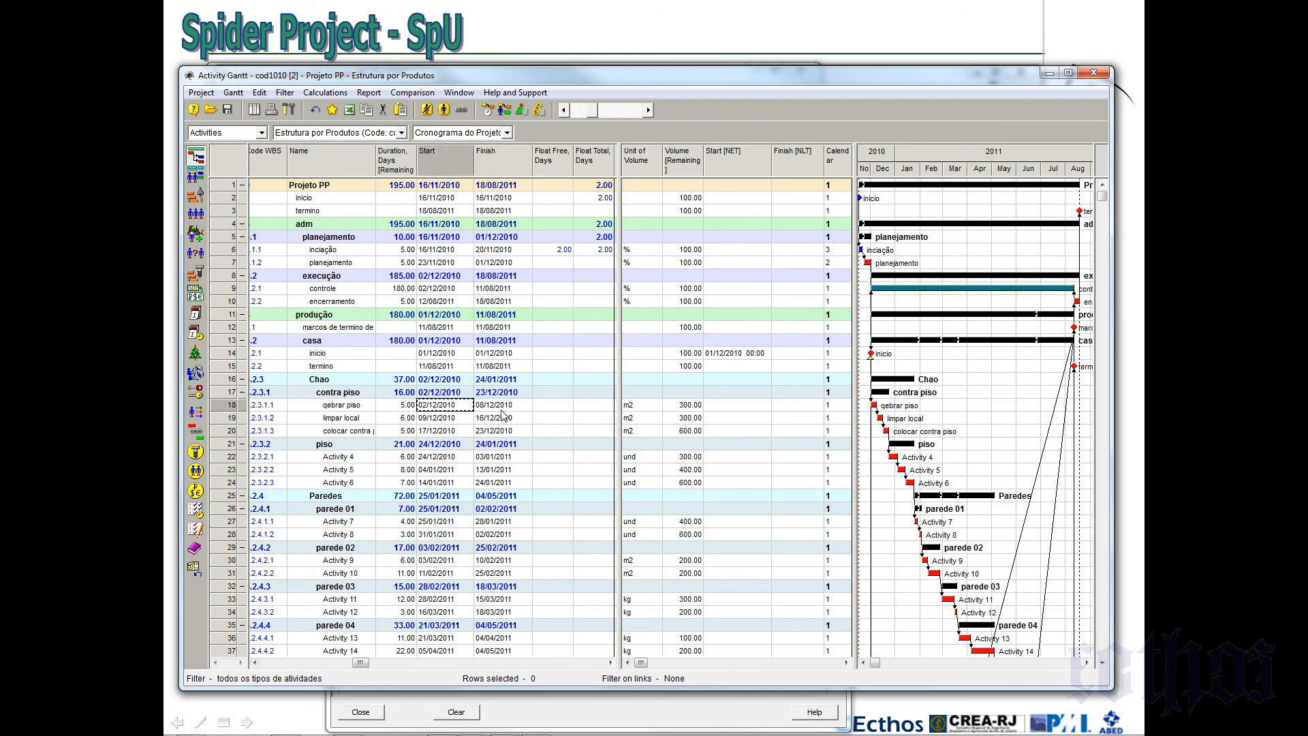
{"action": "left_click", "coordinate": [503, 408]}
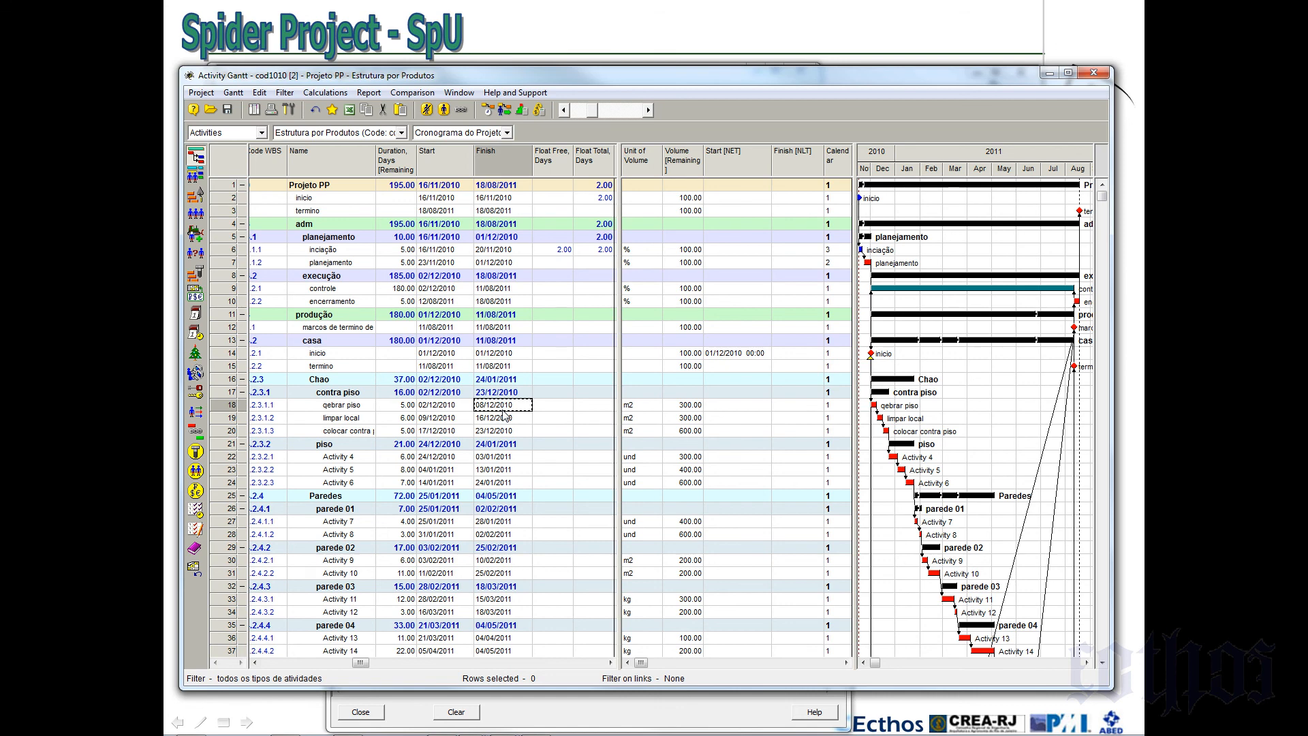
{"action": "left_click", "coordinate": [566, 250]}
{"action": "left_click", "coordinate": [604, 252]}
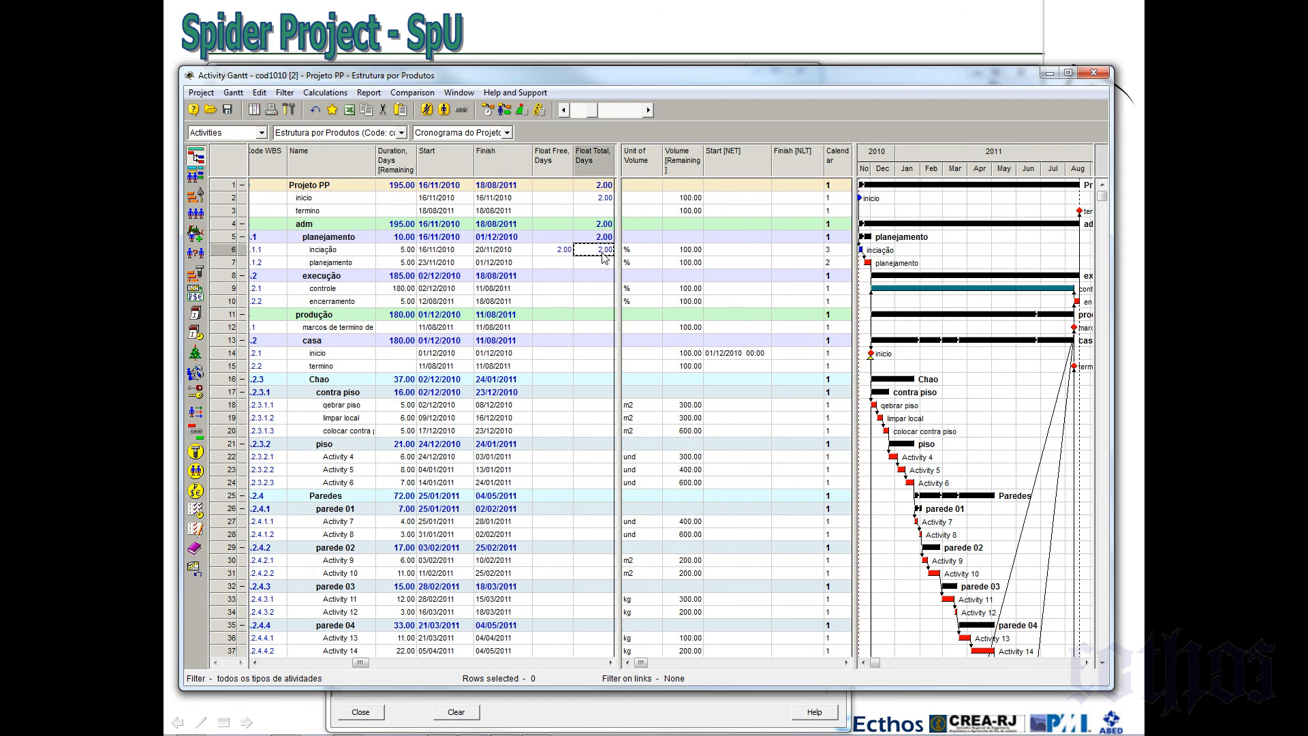
{"action": "left_click", "coordinate": [653, 395]}
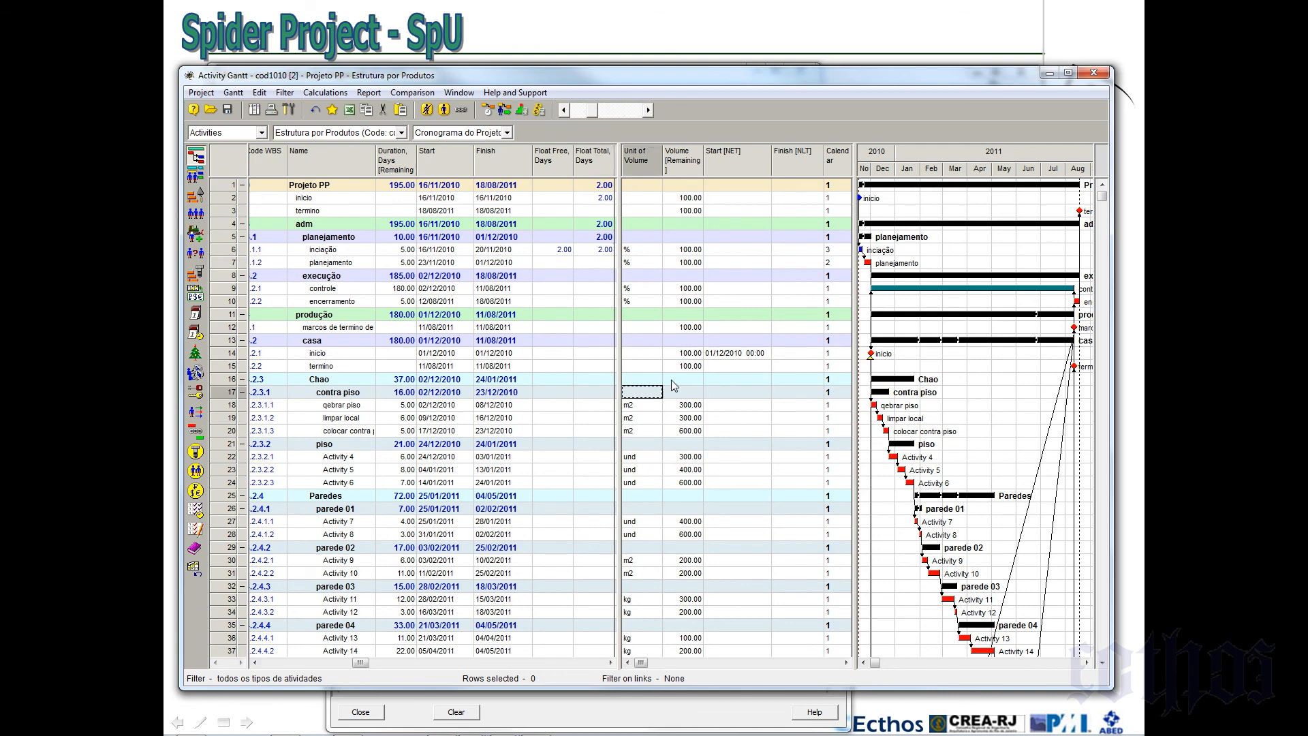
{"action": "key", "text": "Left"}
{"action": "key", "text": "Left"}
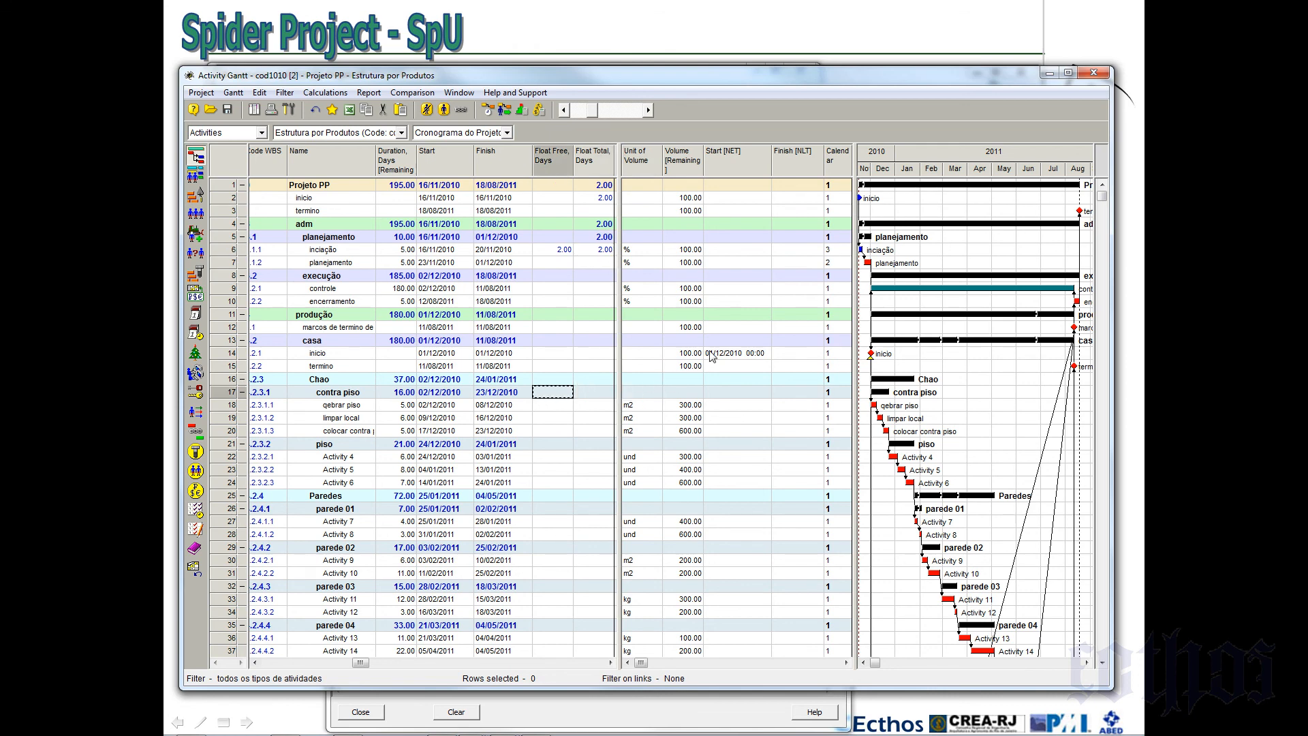
Place Volume [Remaining] before Unit of Volume in the second table section and narrow the Unit of Volume column
{"action": "left_click", "coordinate": [684, 160]}
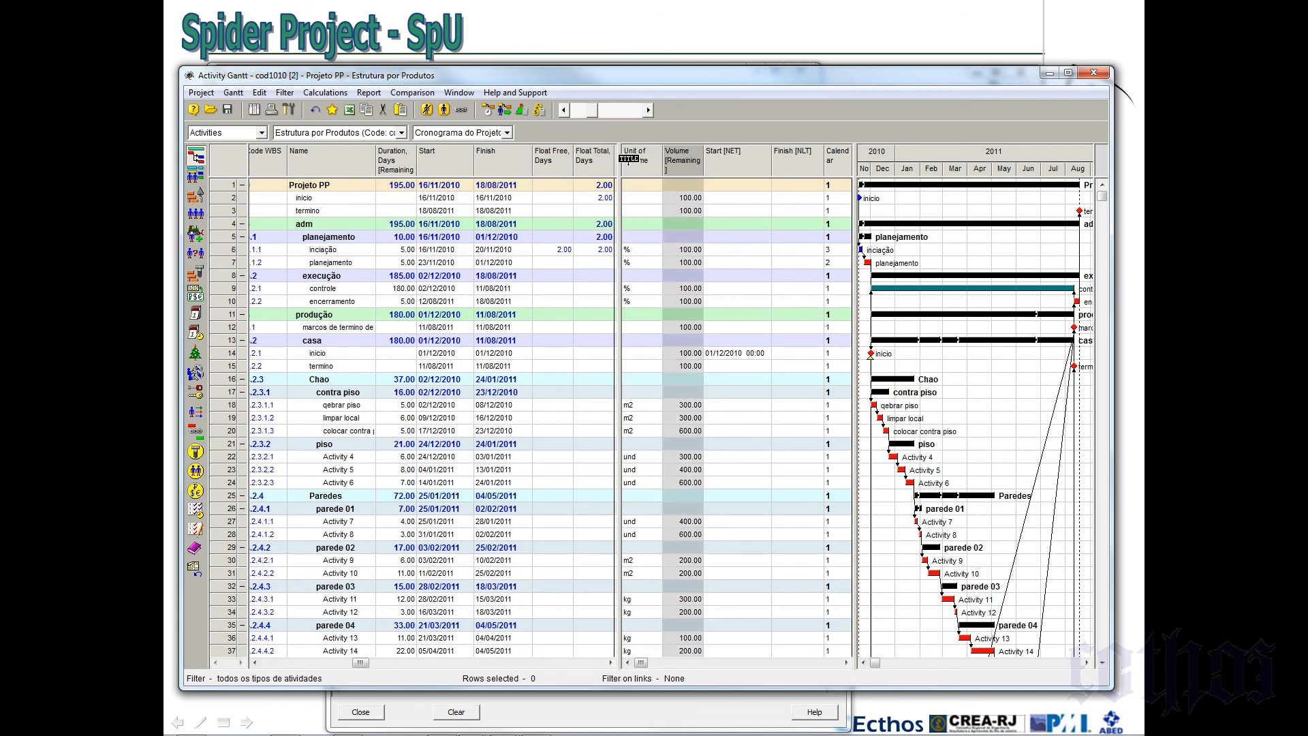
{"action": "left_click_drag", "start_coordinate": [628, 160], "coordinate": [624, 160]}
{"action": "left_click_drag", "start_coordinate": [703, 161], "coordinate": [693, 161]}
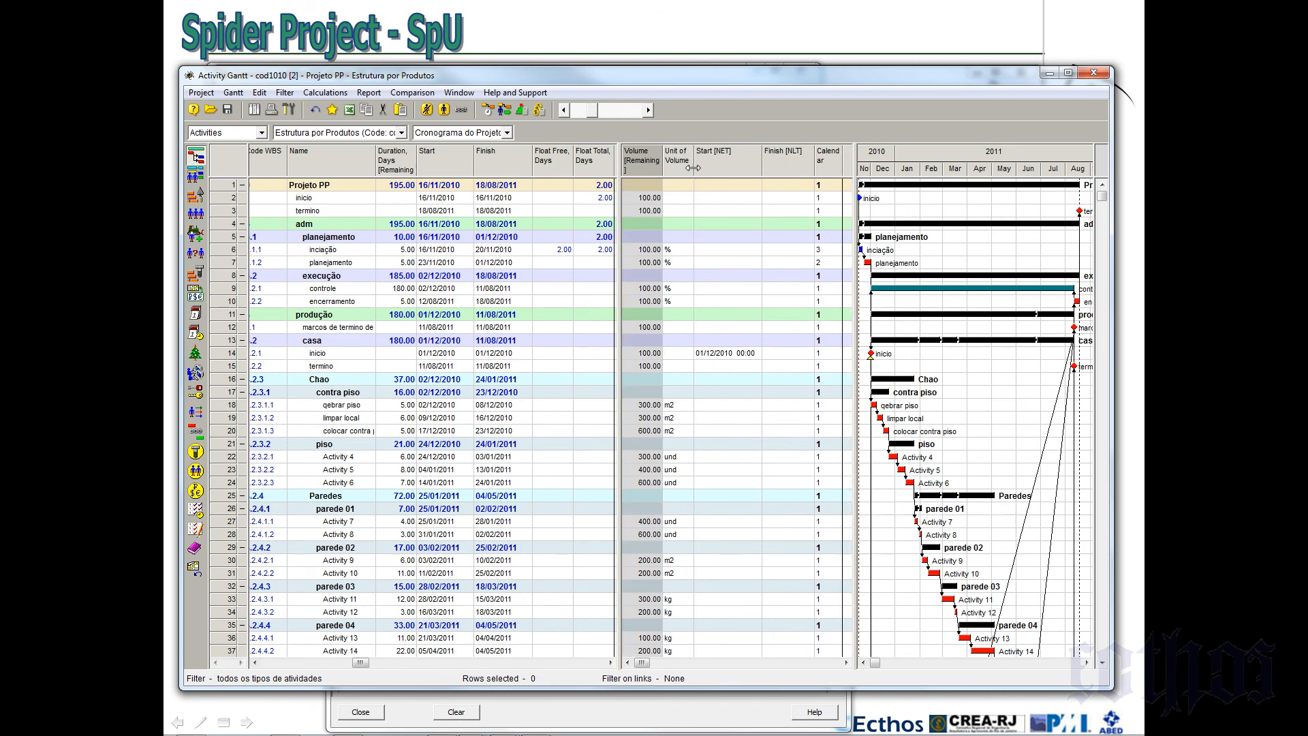
Hide the hours and minutes in the Start [NET] column
{"action": "right_click", "coordinate": [738, 158]}
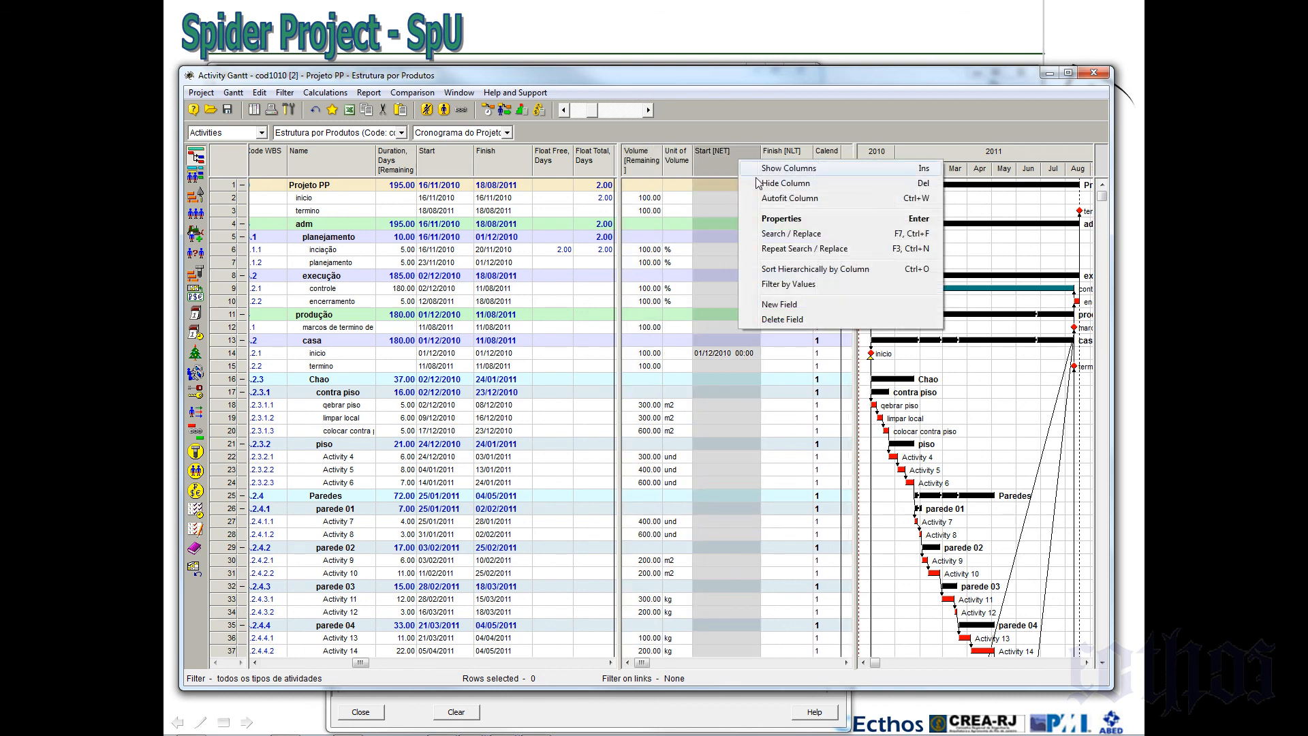
{"action": "left_click", "coordinate": [770, 217]}
{"action": "left_click", "coordinate": [781, 503]}
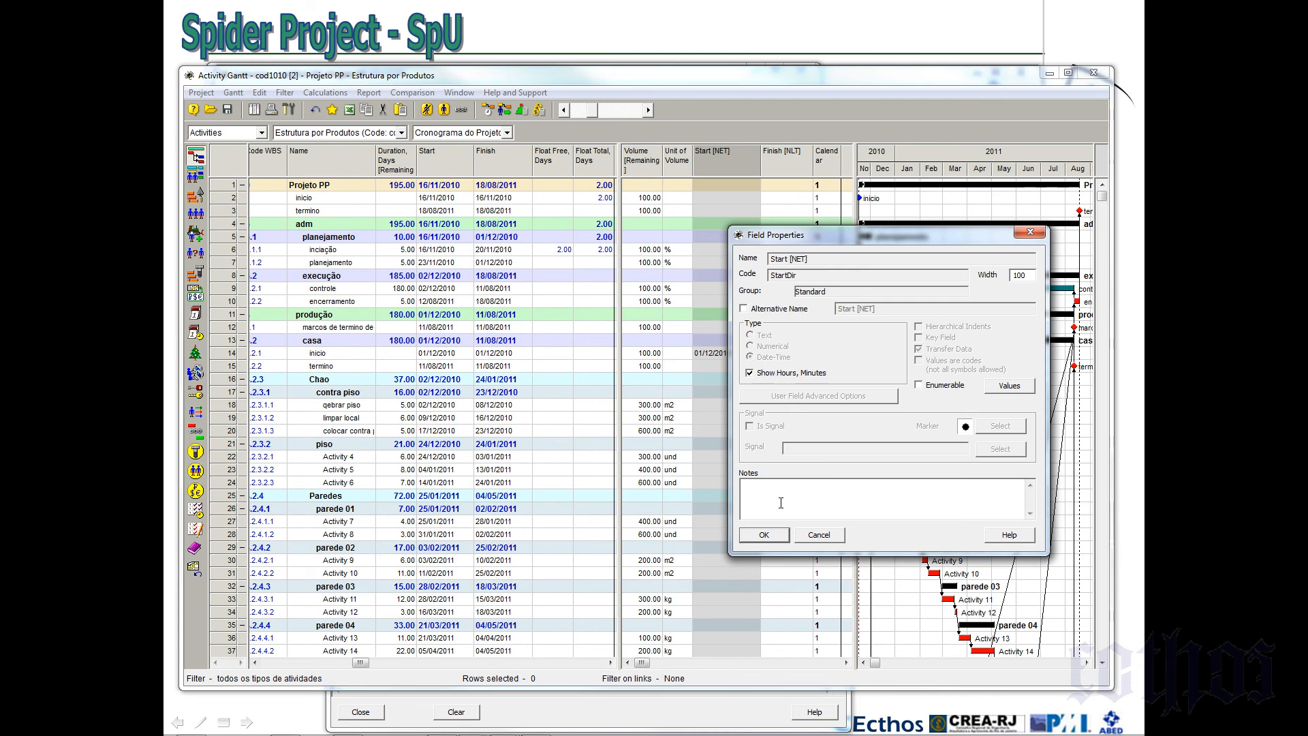
{"action": "left_click", "coordinate": [763, 535]}
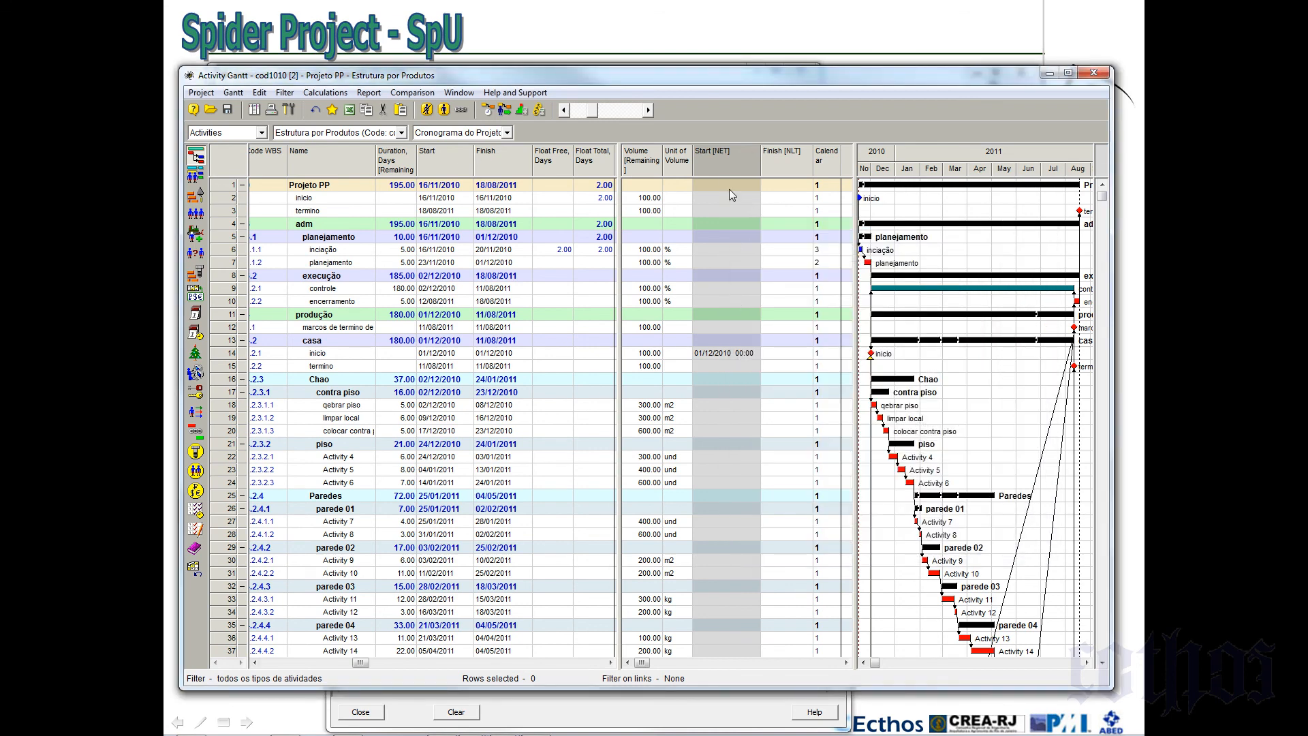
{"action": "right_click", "coordinate": [730, 165]}
{"action": "left_click", "coordinate": [769, 217]}
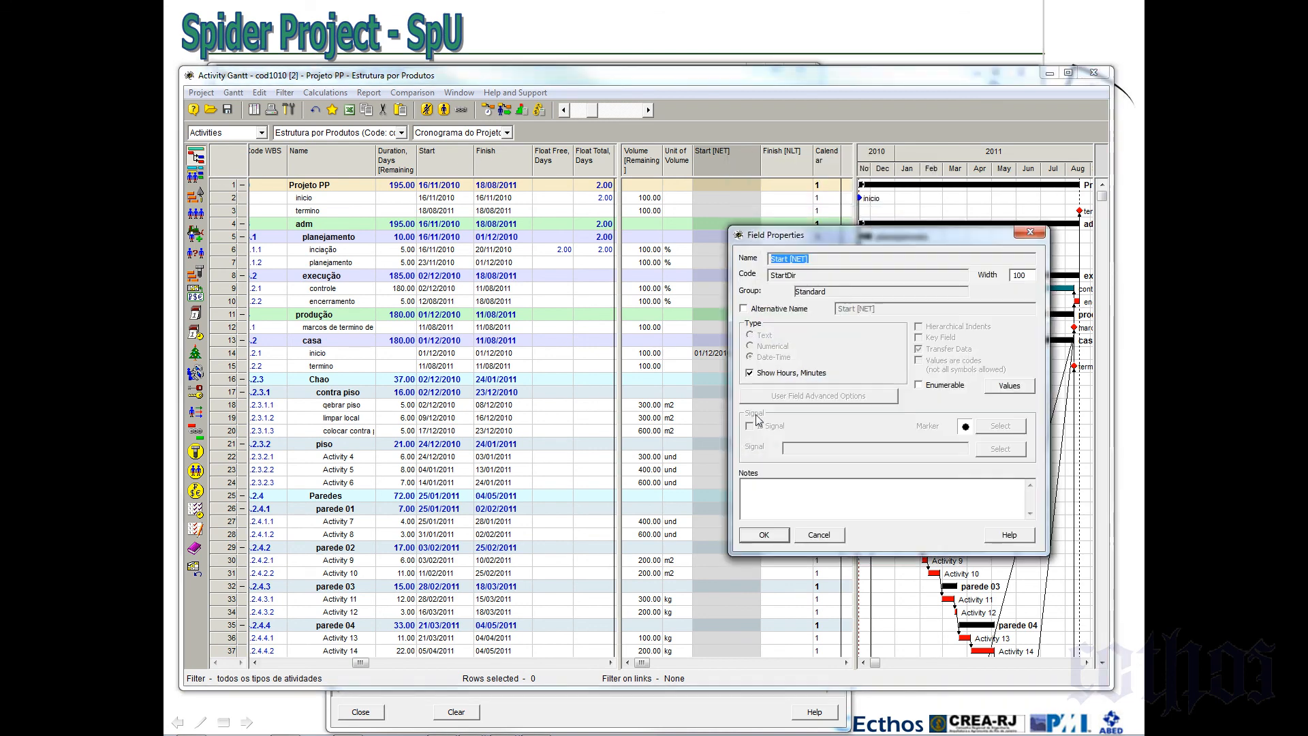
{"action": "left_click", "coordinate": [764, 535]}
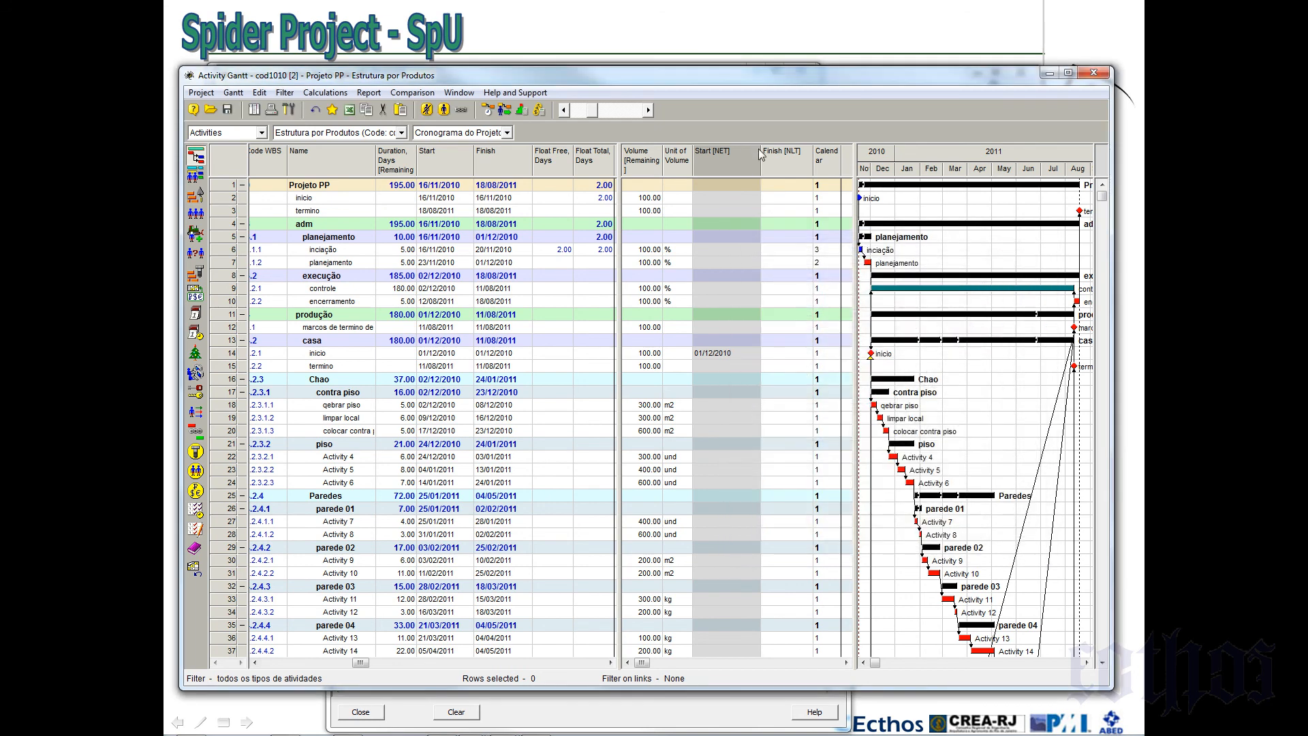
Narrow the Start [NET] and Finish [NLT] columns, fit the second section around Calendar, and refit the timescale to the whole project
{"action": "left_click_drag", "start_coordinate": [758, 151], "coordinate": [821, 164]}
{"action": "right_click", "coordinate": [874, 158]}
{"action": "left_click", "coordinate": [907, 180]}
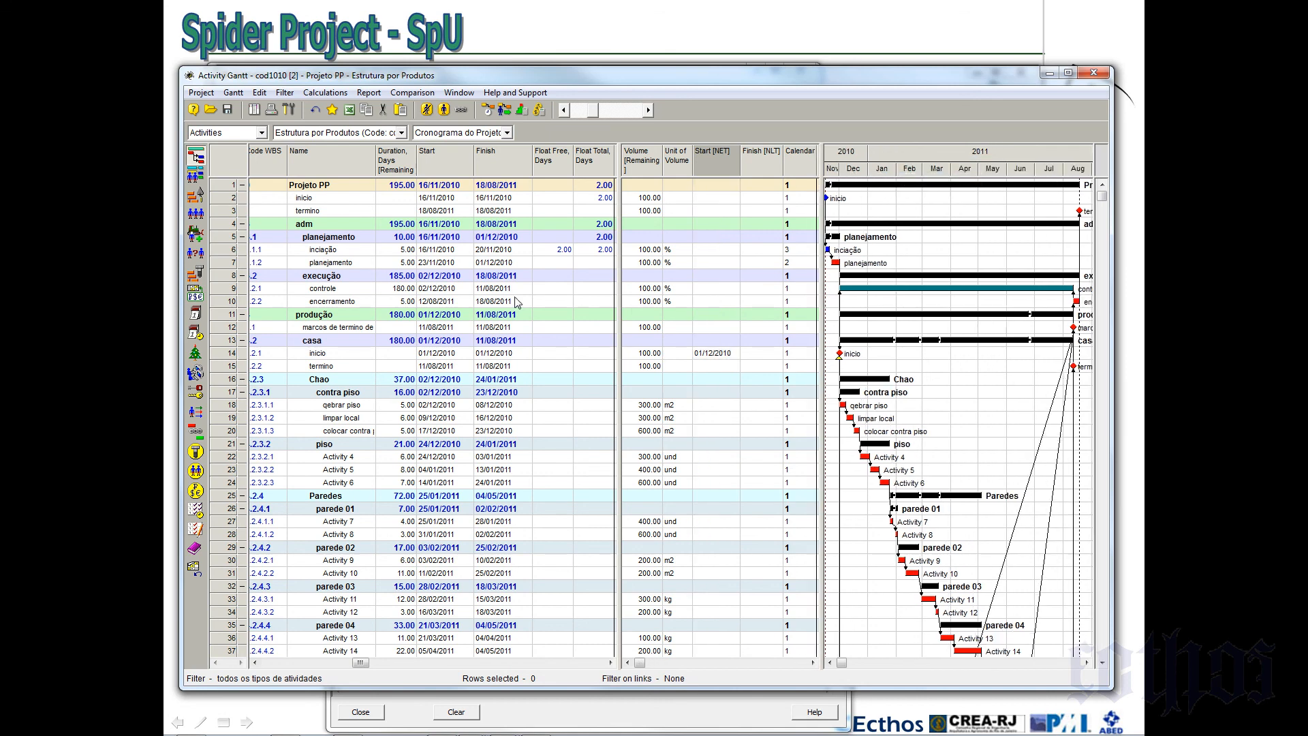
{"action": "left_click", "coordinate": [514, 301]}
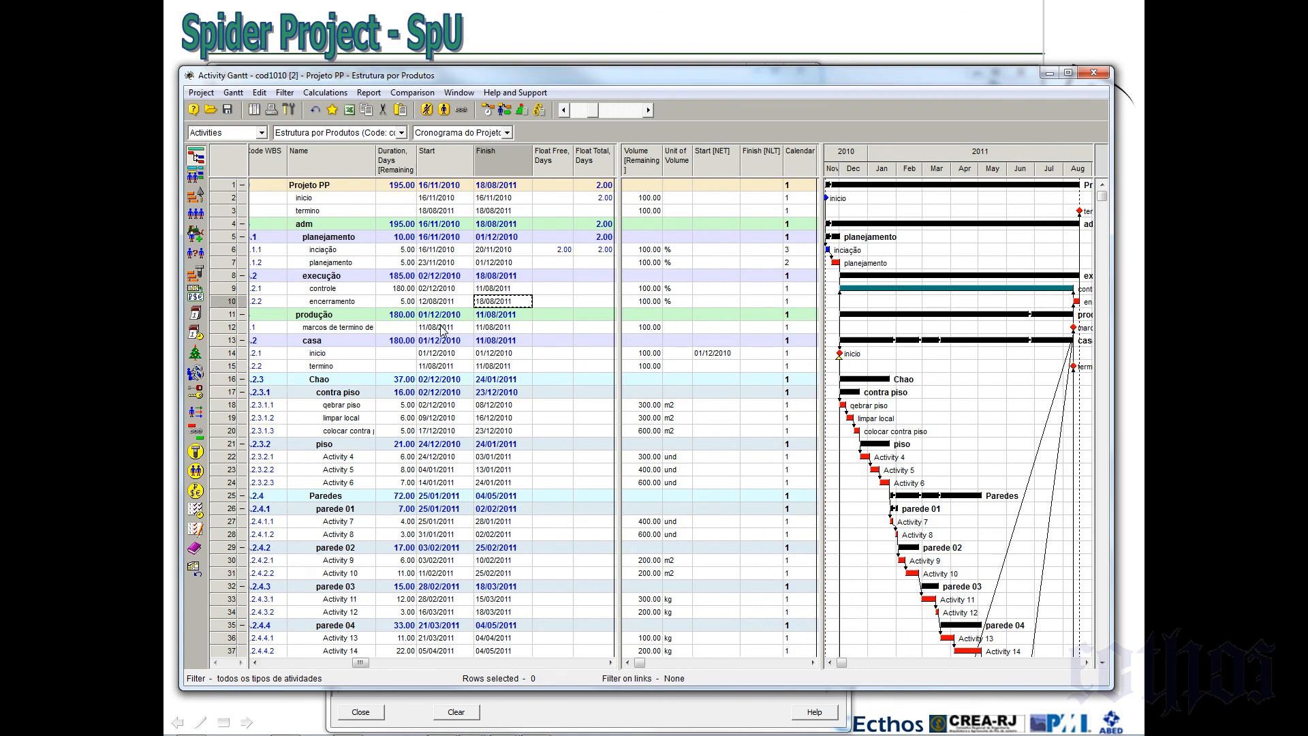
Open the print preview of the Activity Gantt and enlarge the preview window
{"action": "left_click", "coordinate": [271, 111]}
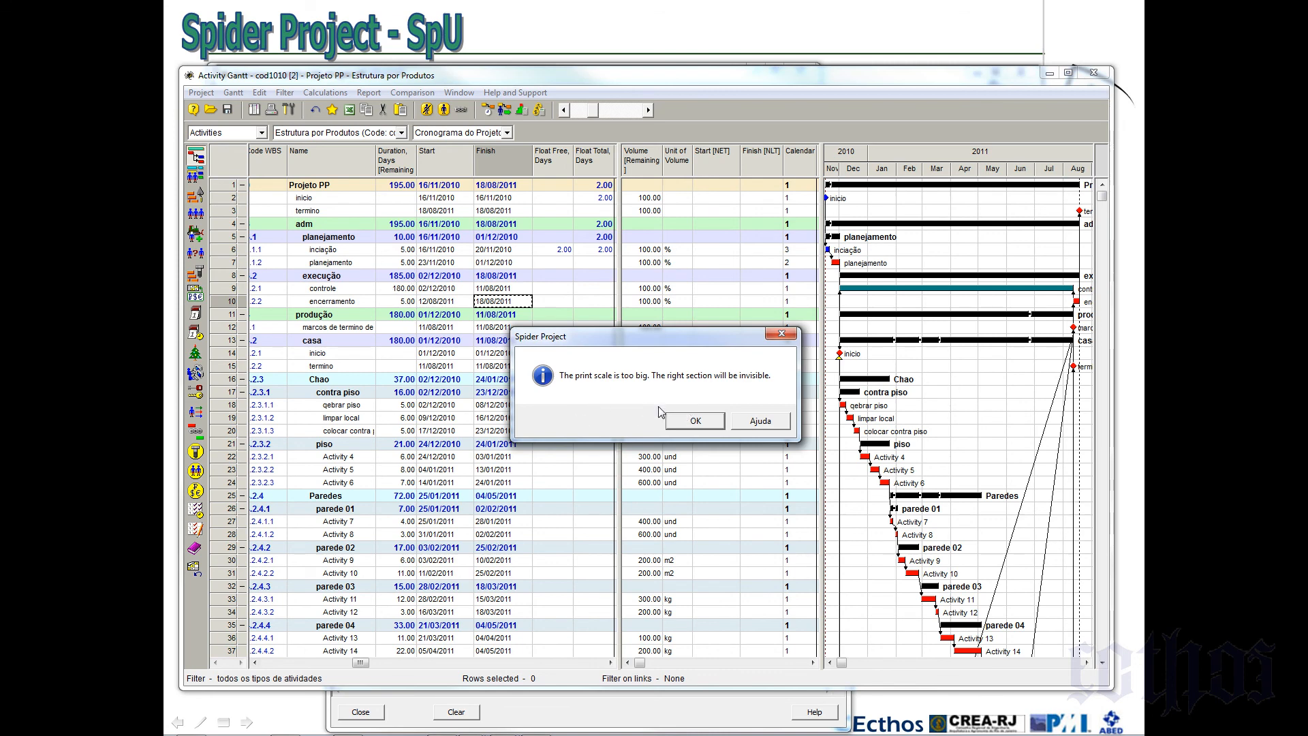
{"action": "left_click", "coordinate": [690, 418]}
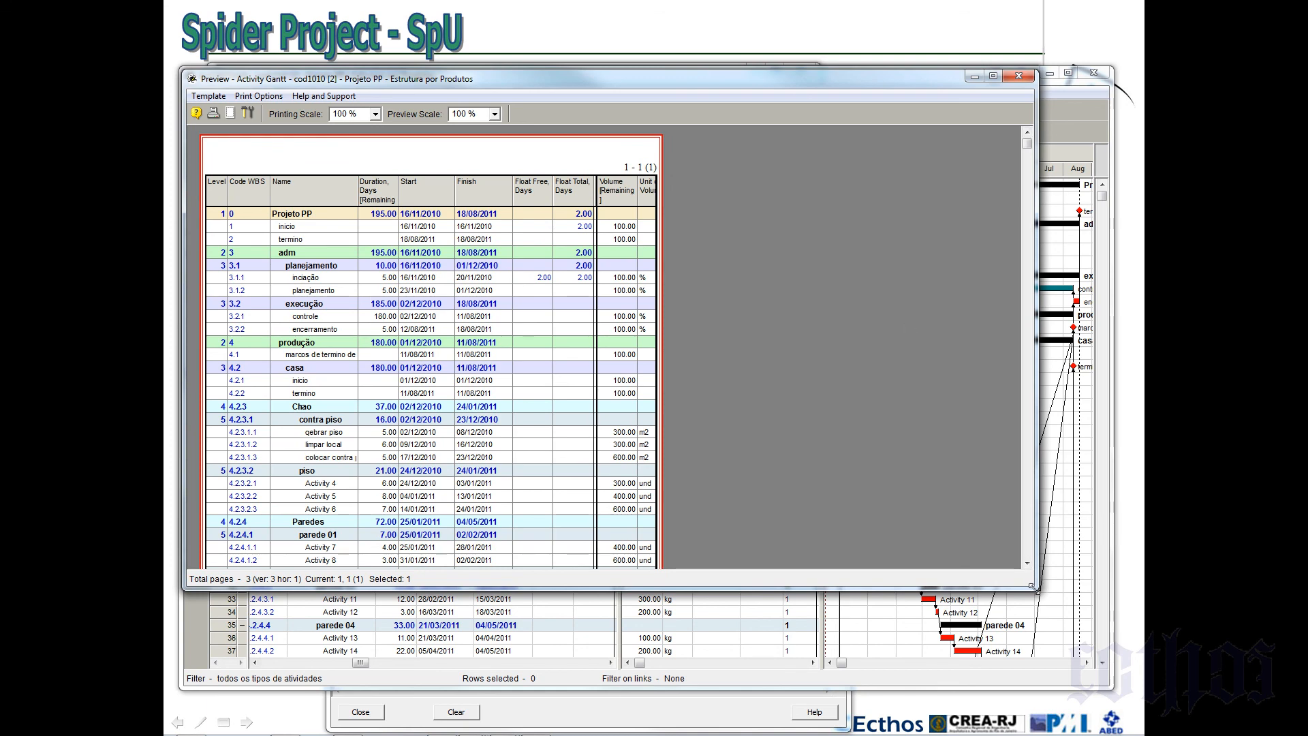
{"action": "left_click_drag", "start_coordinate": [1030, 586], "coordinate": [1128, 688]}
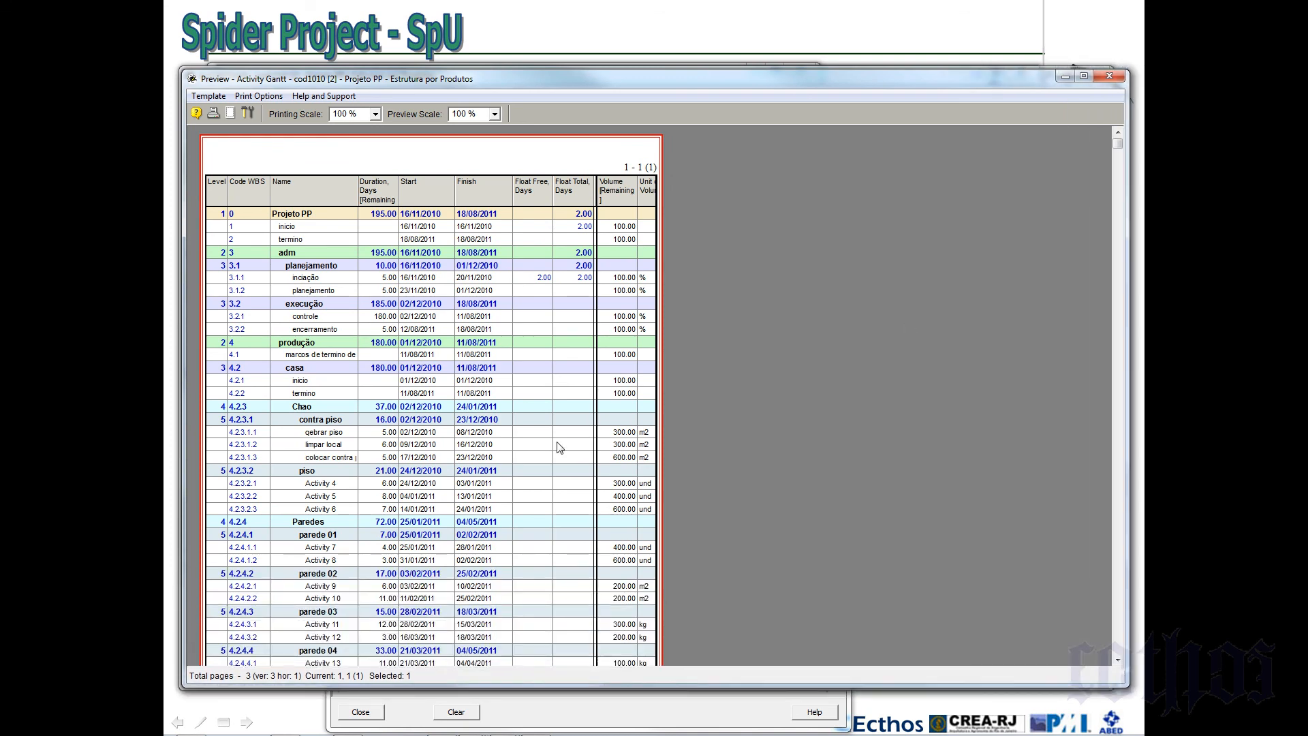
Set the print title to "projeto PP", the subtitle to "projeto PP -st", and all four corner headers and footers to "projeto PP"
{"action": "left_click", "coordinate": [248, 113]}
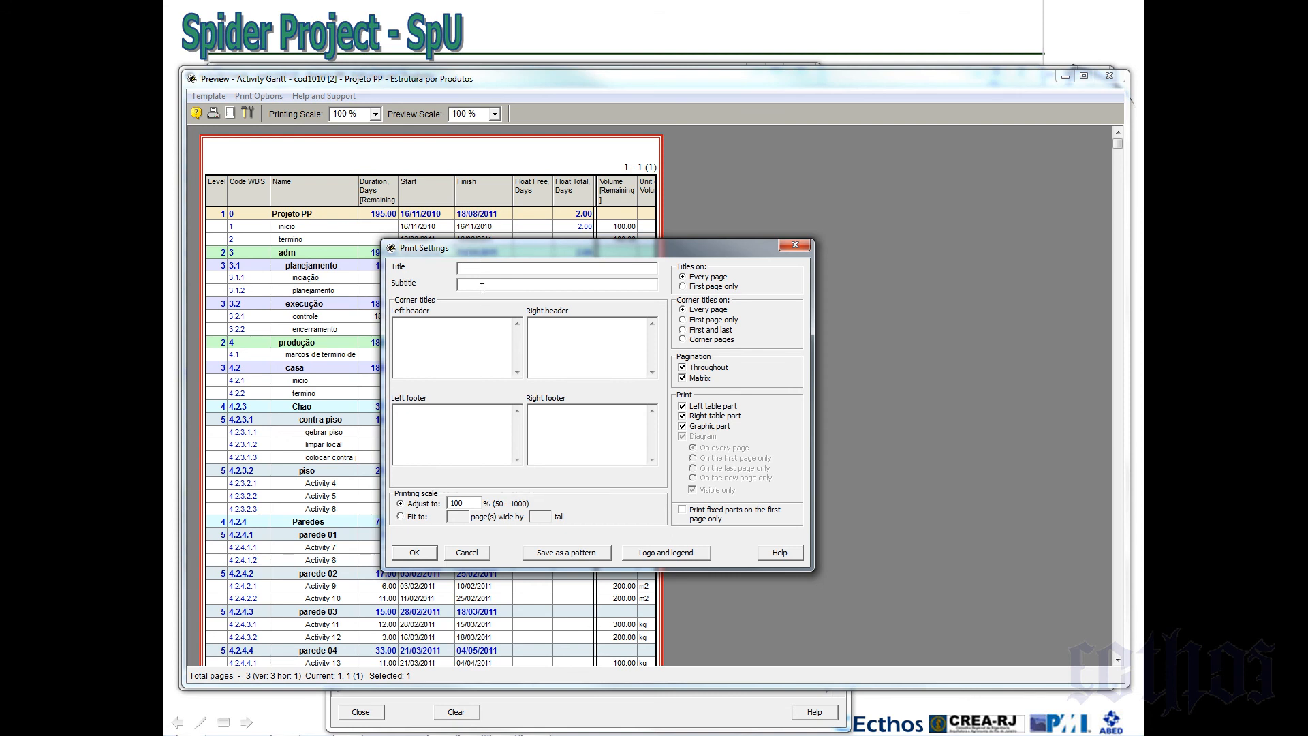
{"action": "type", "text": "projeto PP"}
{"action": "key", "text": "ctrl+a"}
{"action": "key", "text": "ctrl+c"}
{"action": "left_click", "coordinate": [556, 286]}
{"action": "key", "text": "ctrl+v"}
{"action": "key", "text": "ctrl+v"}
{"action": "key", "text": "ctrl+v"}
{"action": "key", "text": "ctrl+v"}
{"action": "left_click", "coordinate": [570, 427]}
{"action": "key", "text": "ctrl+v"}
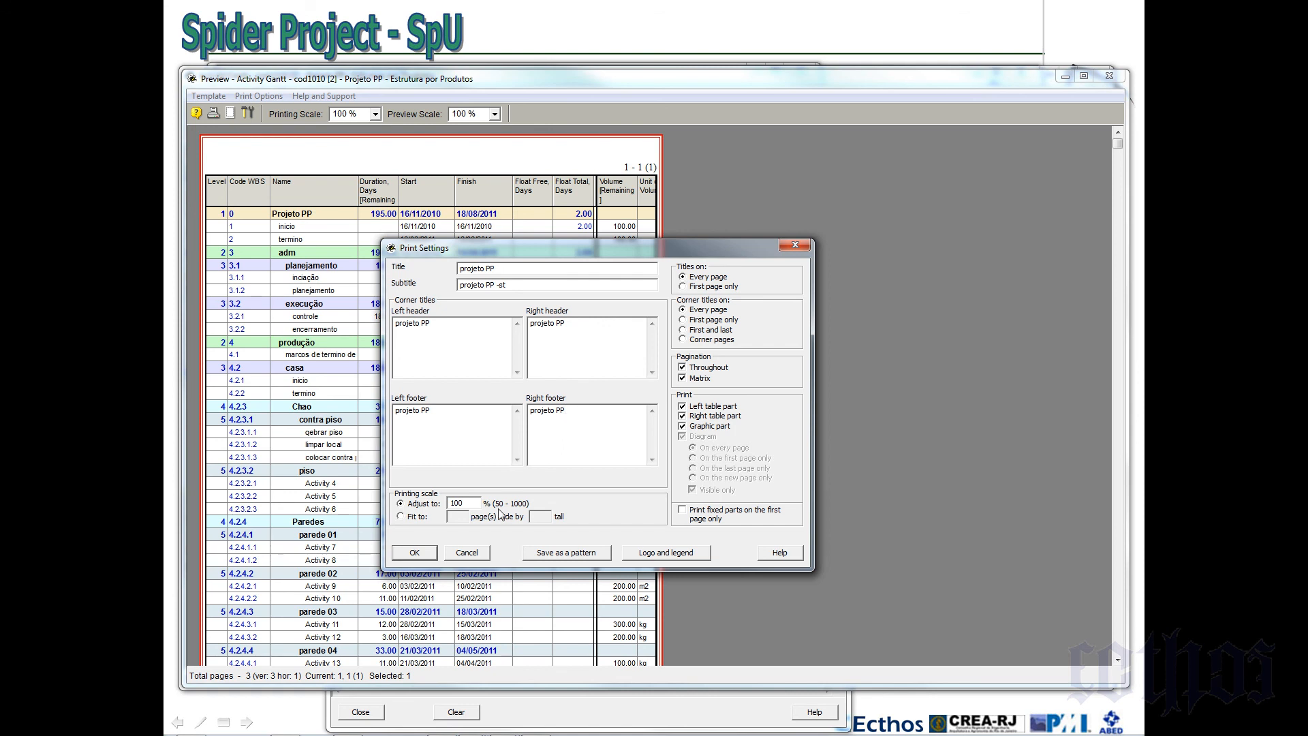
Fit the printout to 1 page wide by 1 tall and check the preview from header to footer
{"action": "left_click", "coordinate": [410, 519]}
{"action": "type", "text": "1"}
{"action": "left_click", "coordinate": [419, 552]}
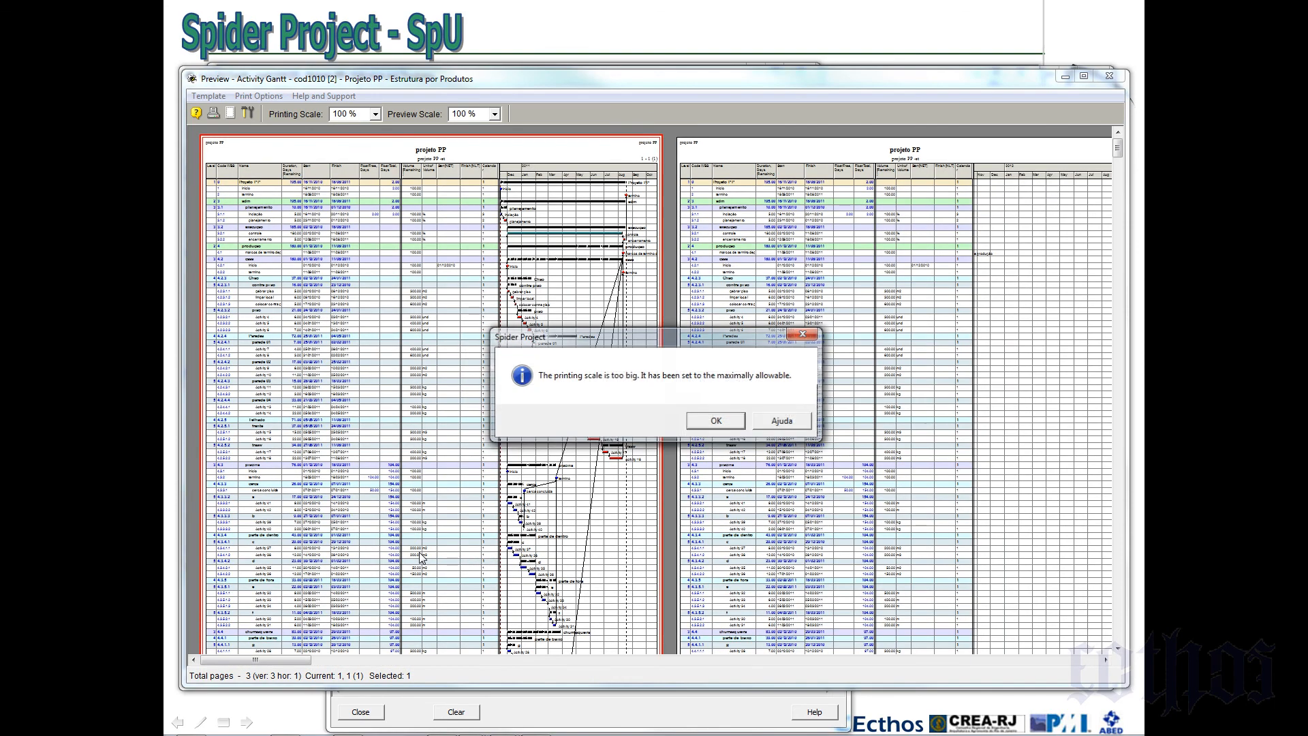
{"action": "left_click", "coordinate": [716, 421]}
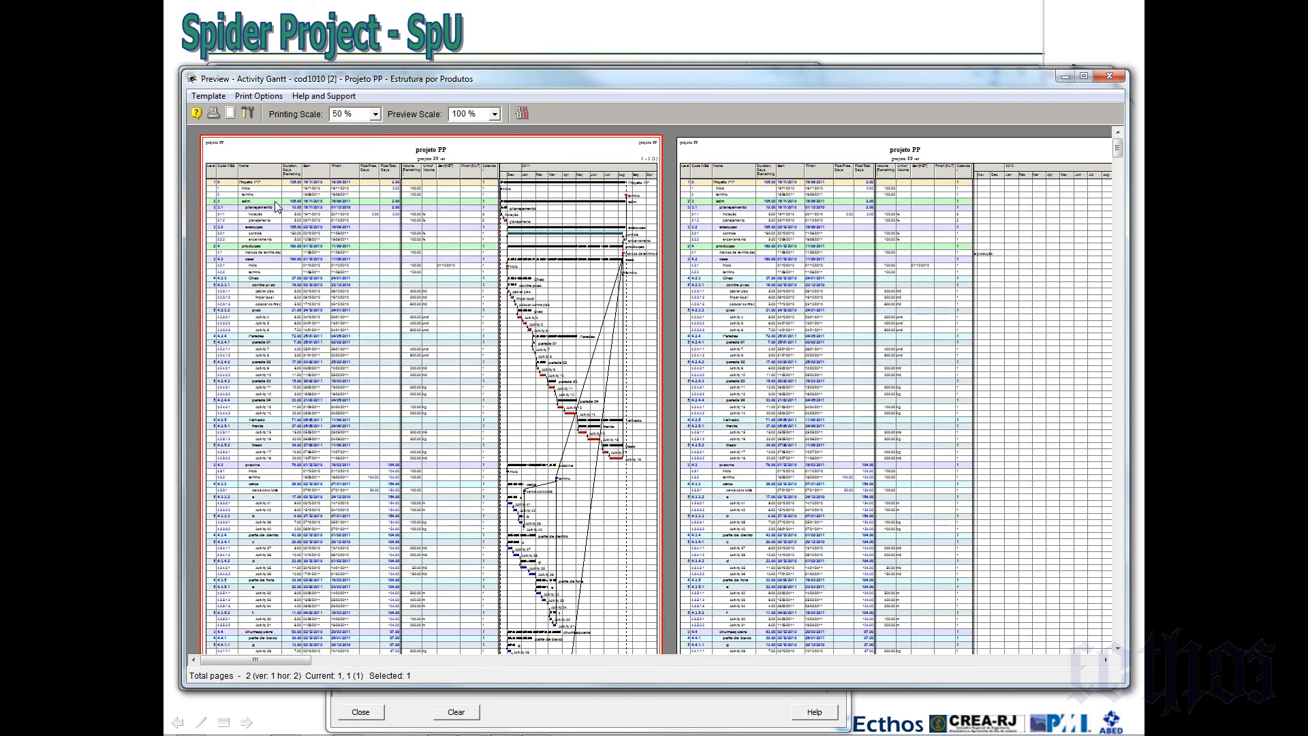
{"action": "left_click", "coordinate": [1114, 271]}
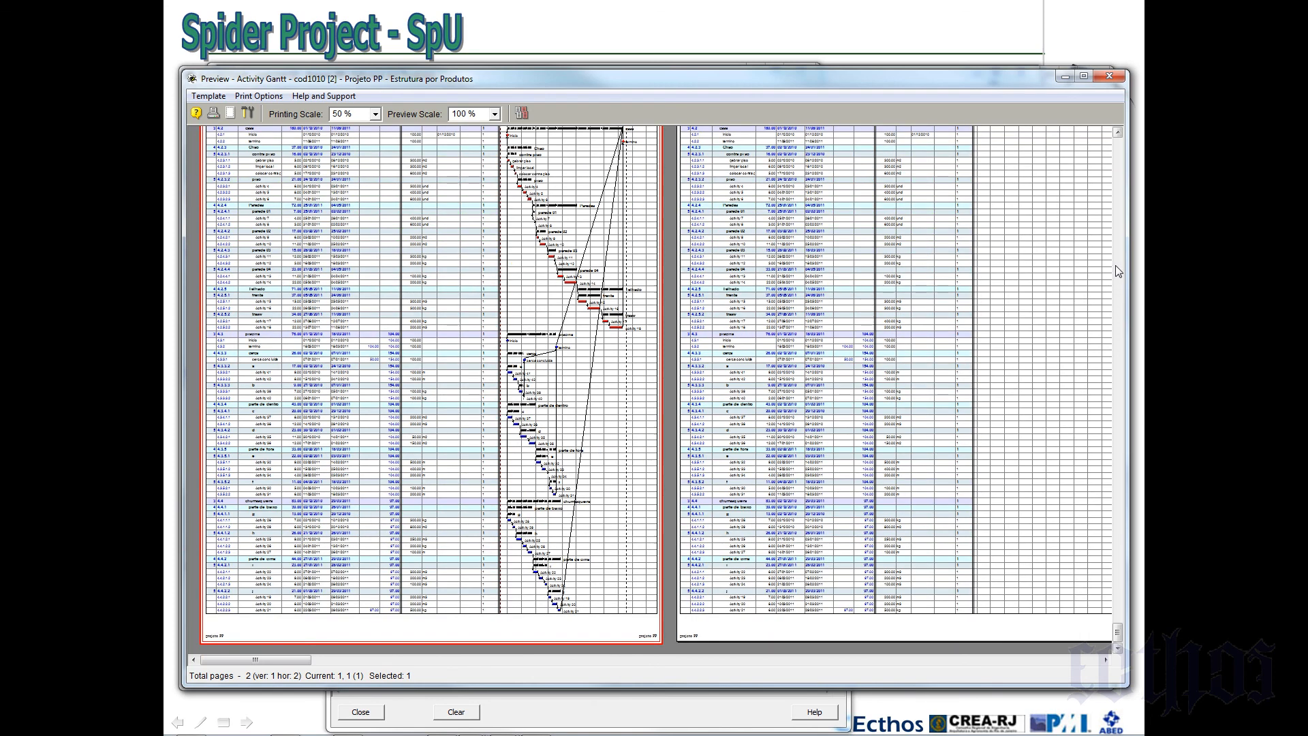
{"action": "left_click", "coordinate": [1115, 267]}
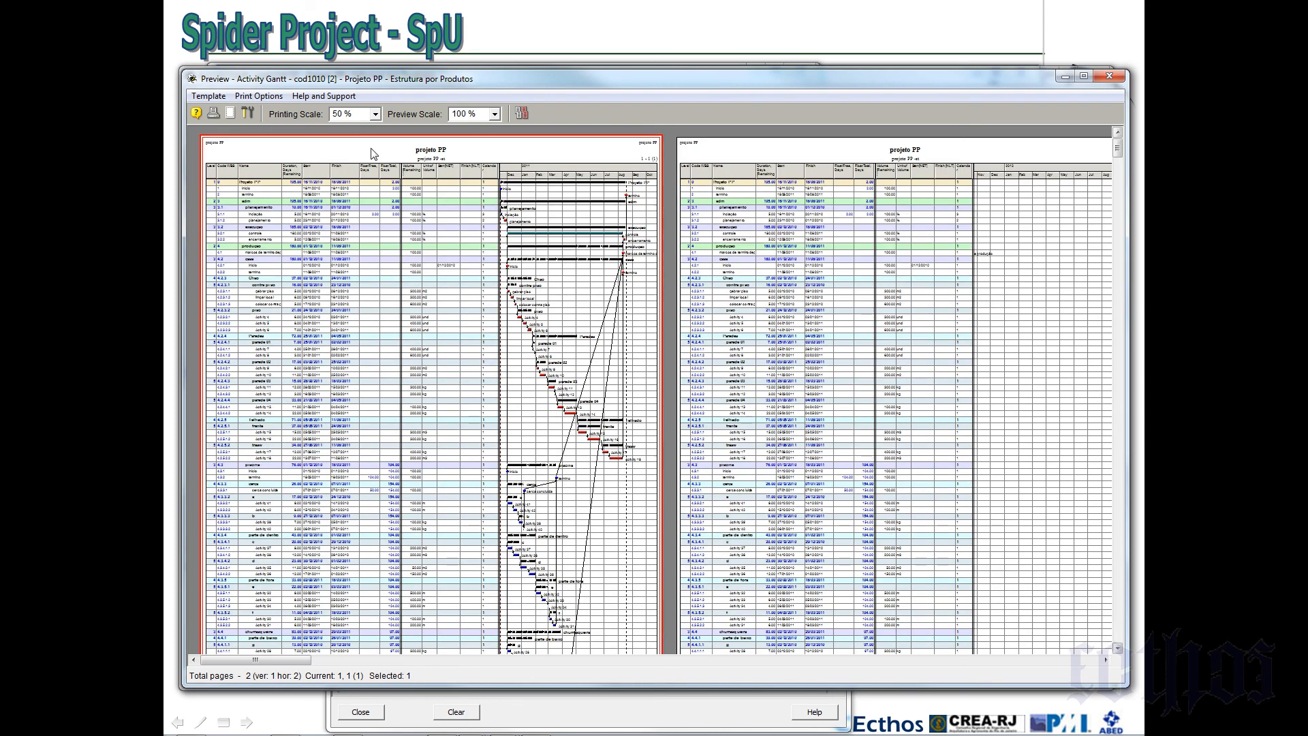
Exclude the right table part from the printout, keeping the left table and graphic parts
{"action": "left_click", "coordinate": [247, 113]}
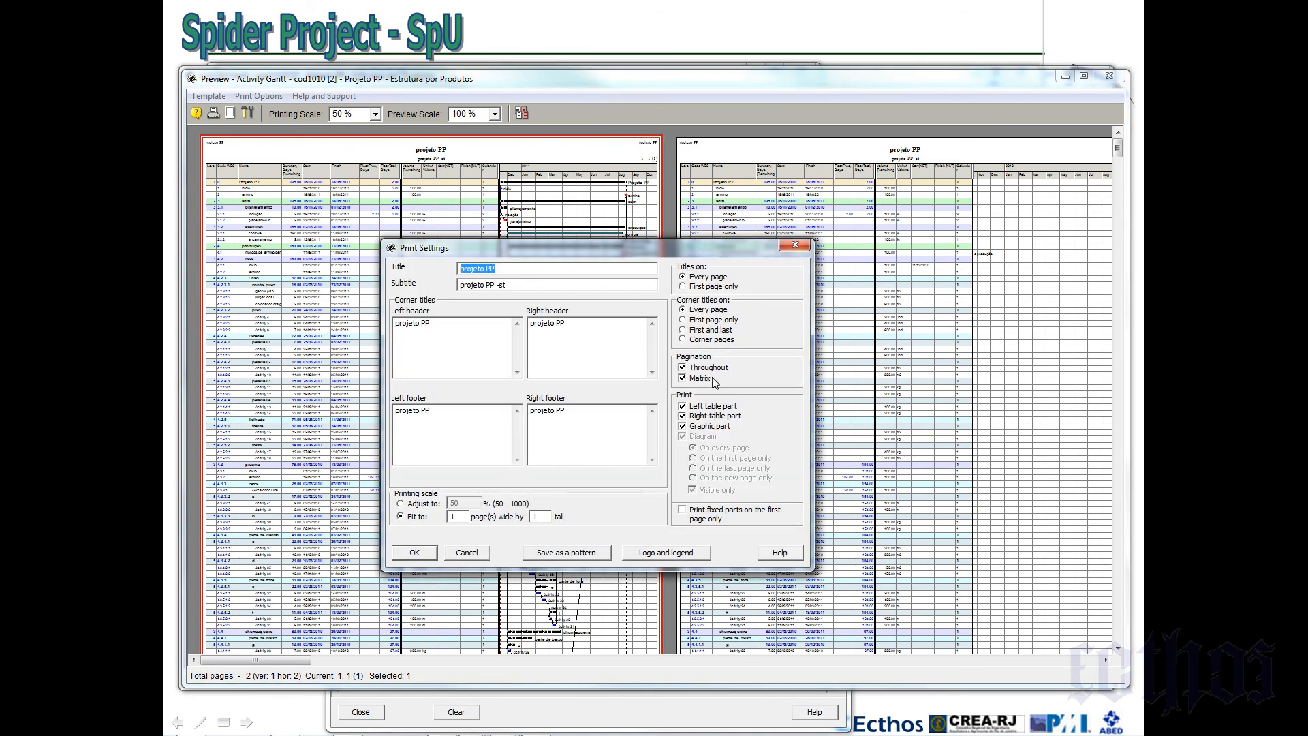
{"action": "left_click", "coordinate": [682, 427]}
{"action": "left_click", "coordinate": [682, 417]}
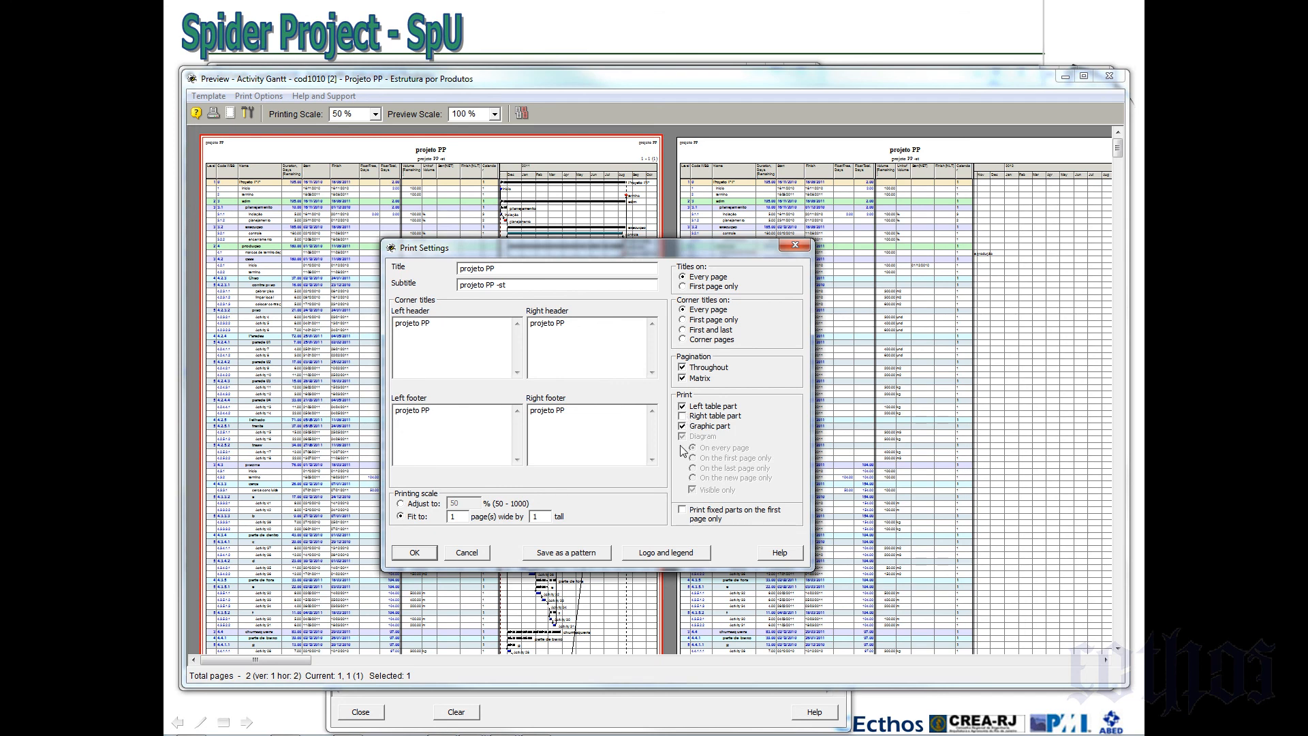
{"action": "left_click", "coordinate": [414, 552]}
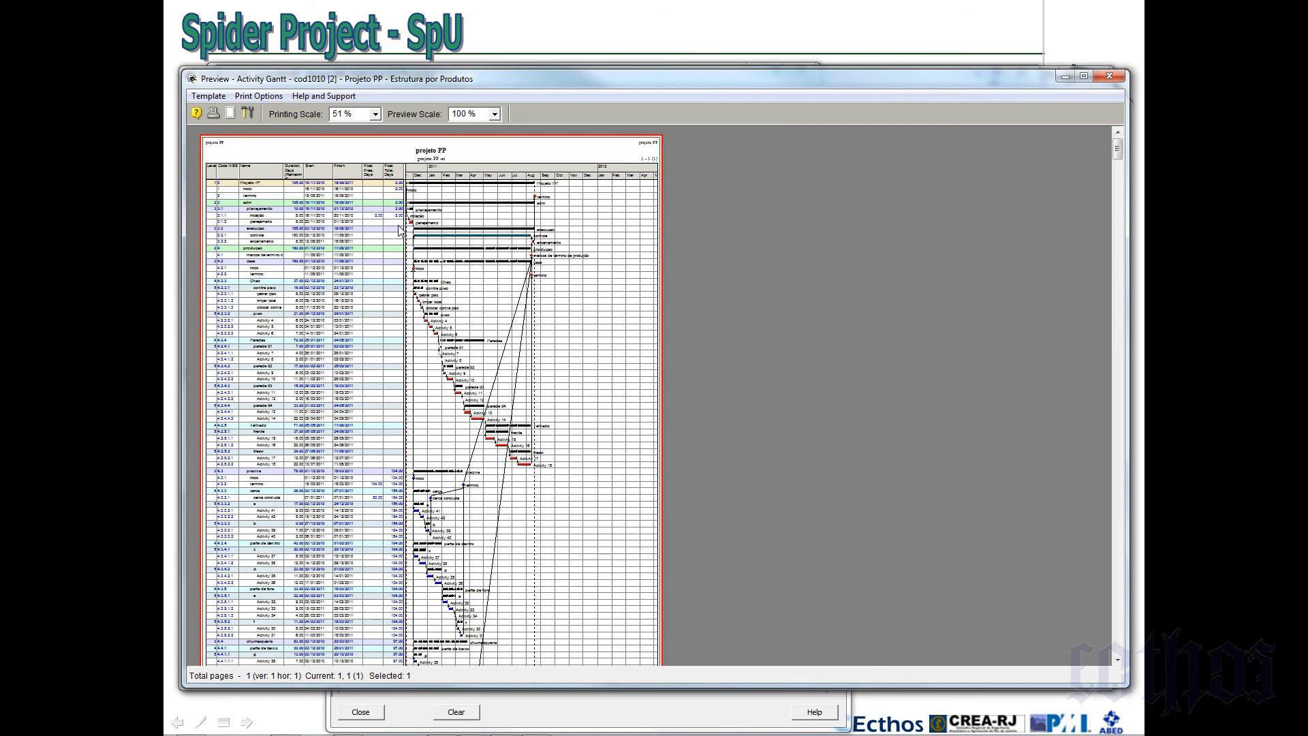
Set the printout's page orientation to landscape (Paisagem) on A4 paper and check the resulting pages in the preview
{"action": "left_click", "coordinate": [230, 113]}
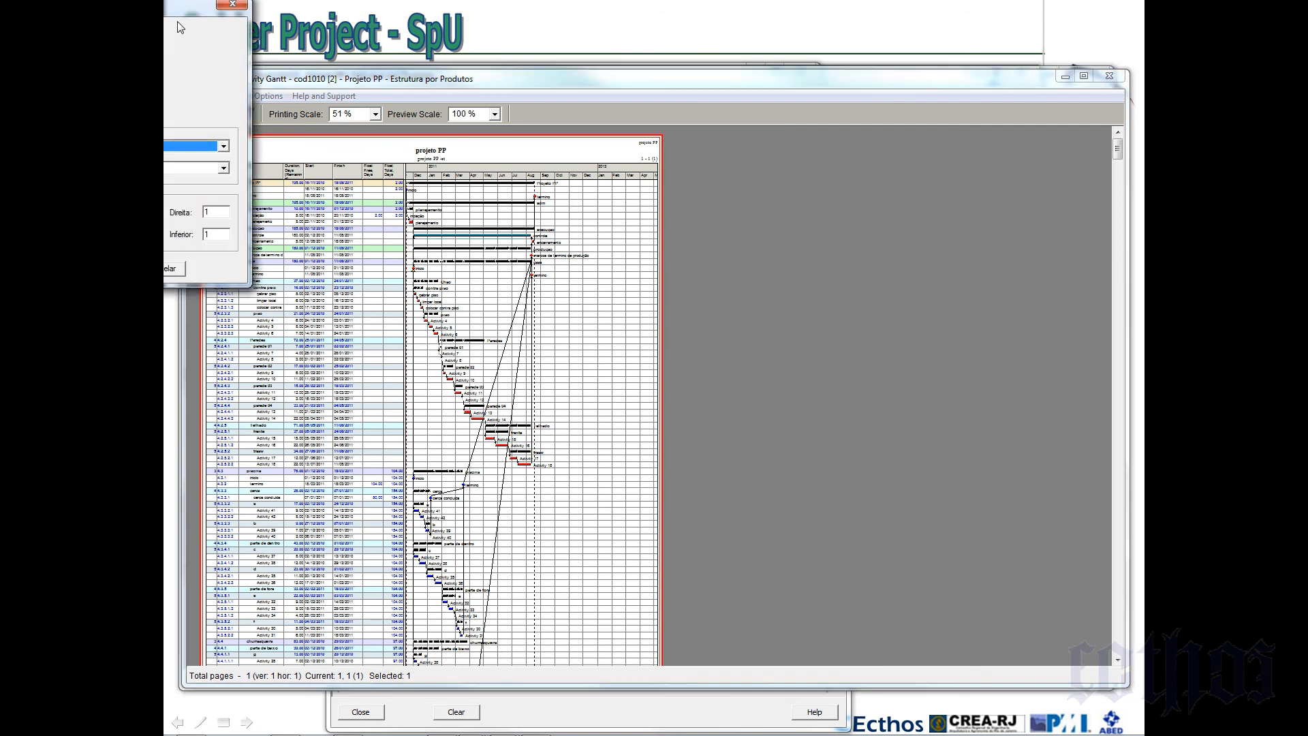
{"action": "left_click", "coordinate": [431, 376]}
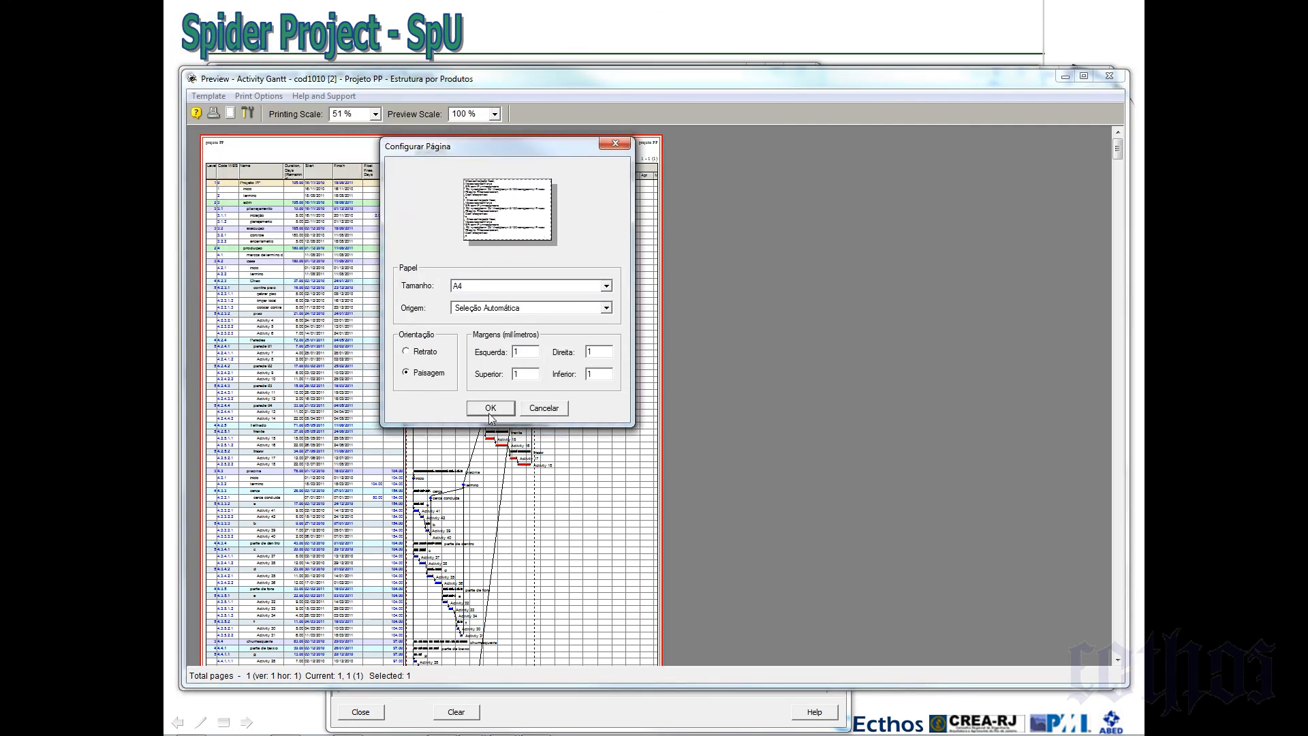
{"action": "left_click", "coordinate": [491, 407]}
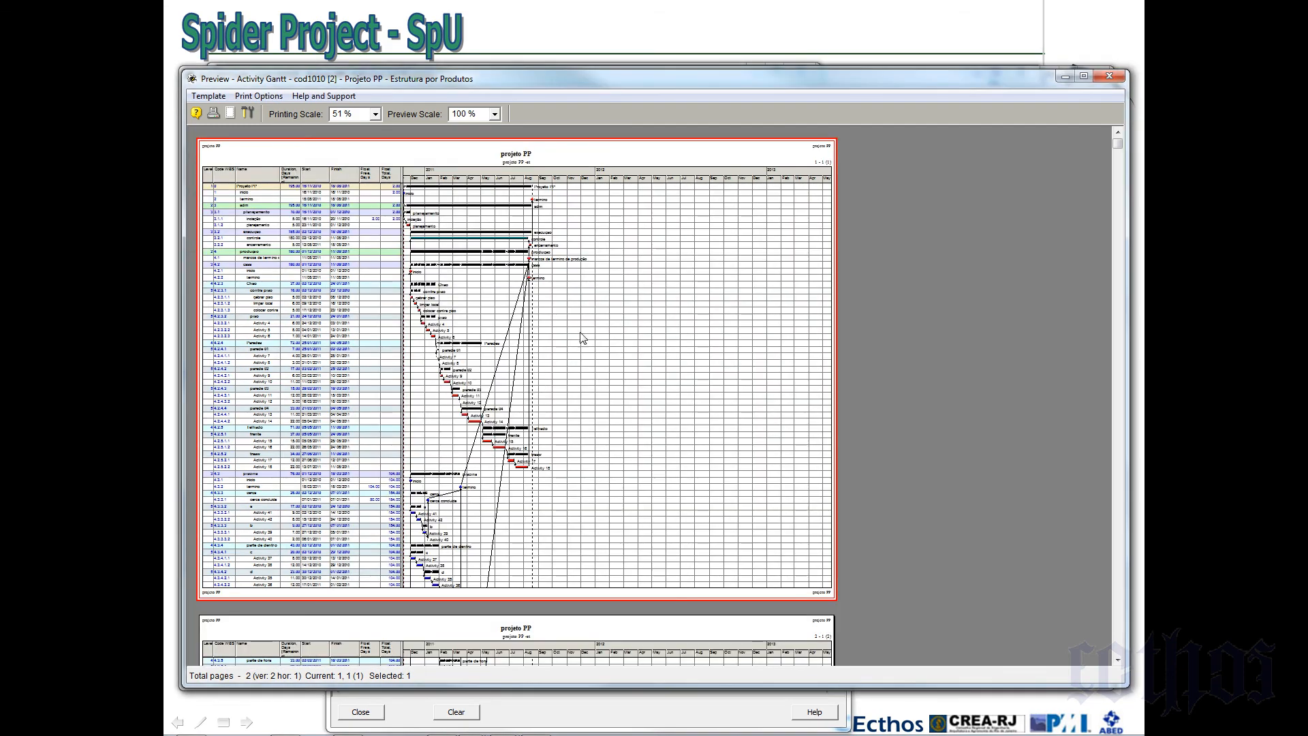
{"action": "scroll", "coordinate": [596, 314], "scroll_direction": "down", "scroll_amount": 2}
{"action": "scroll", "coordinate": [596, 314], "scroll_direction": "down", "scroll_amount": 10}
{"action": "scroll", "coordinate": [596, 314], "scroll_direction": "up", "scroll_amount": 12}
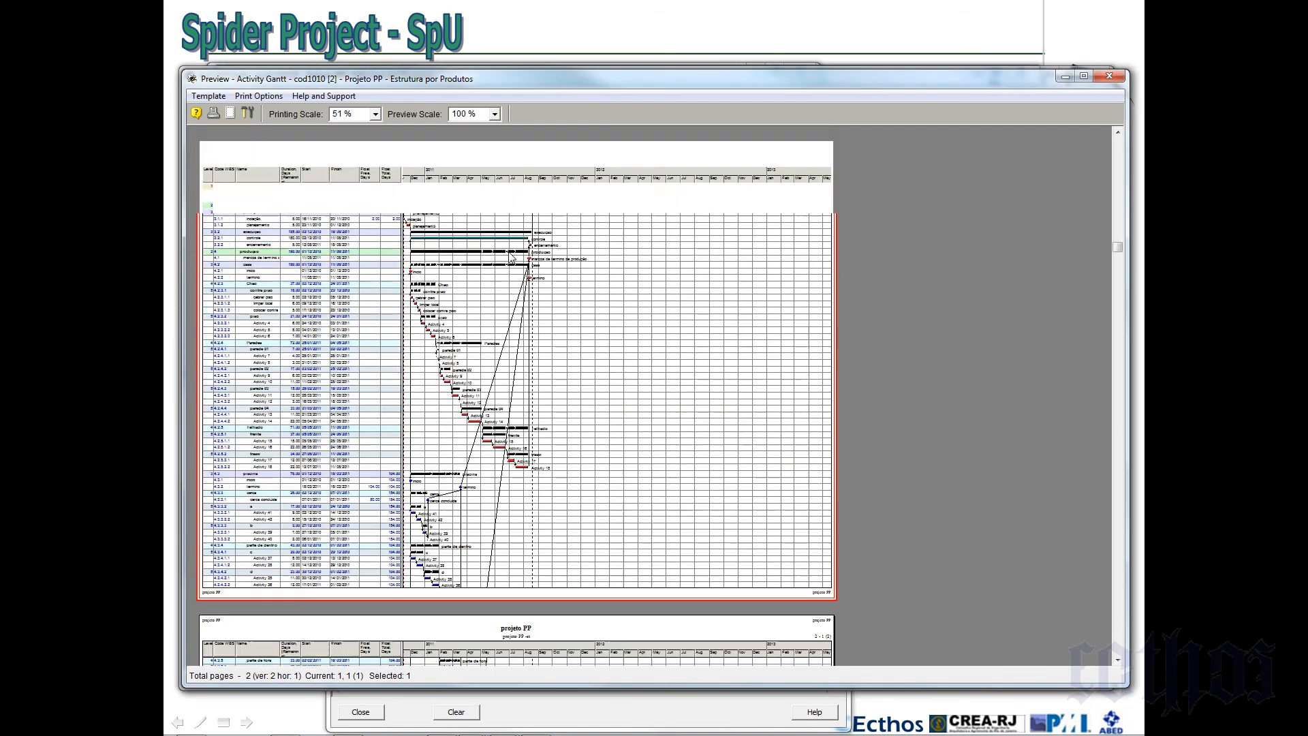
Reapply the print scaling that fits the printout to 1 page wide by 1 tall
{"action": "left_click", "coordinate": [247, 115]}
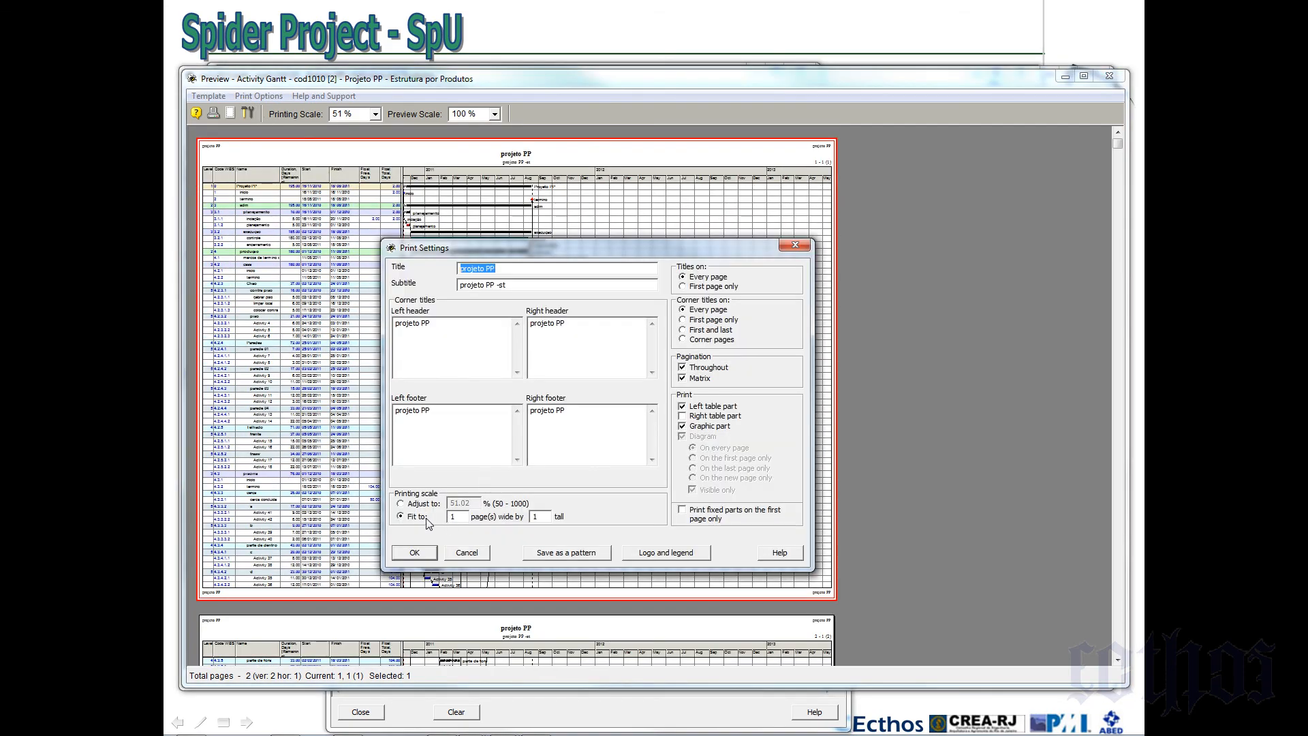
{"action": "left_click", "coordinate": [539, 518]}
{"action": "left_click", "coordinate": [415, 553]}
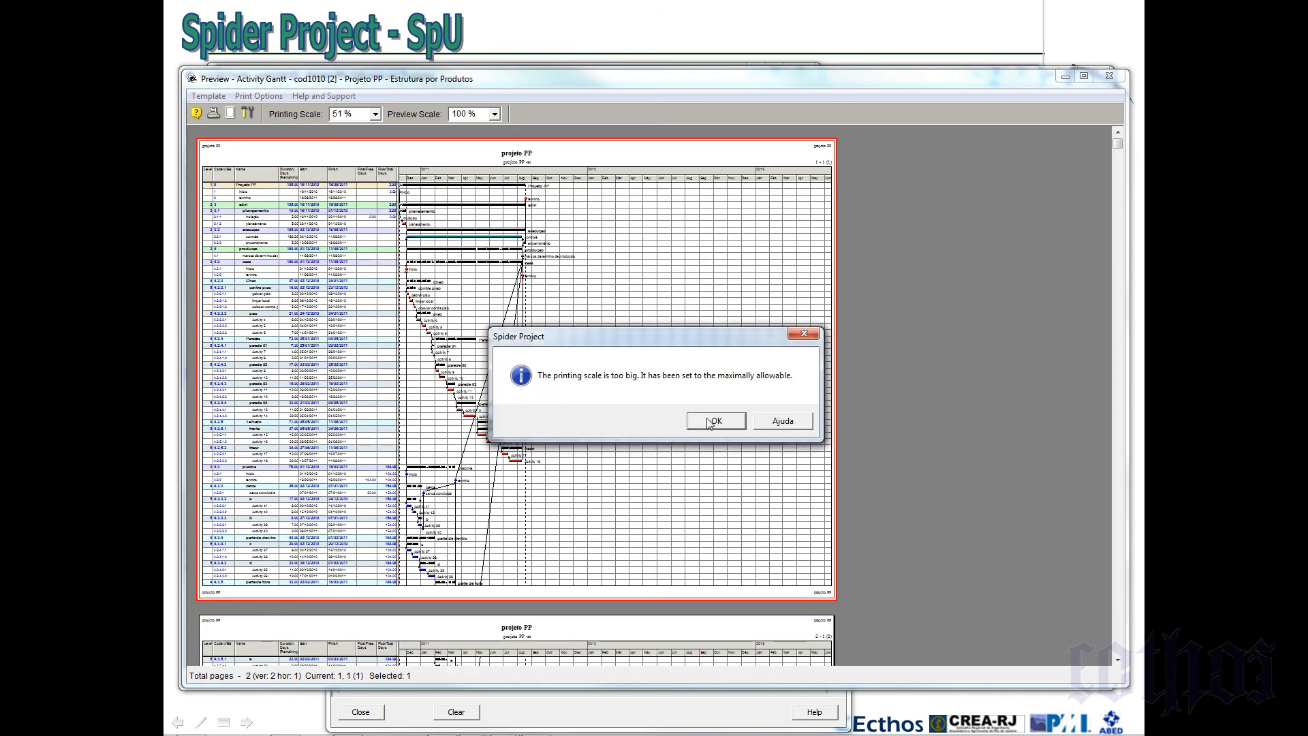
{"action": "left_click", "coordinate": [712, 422]}
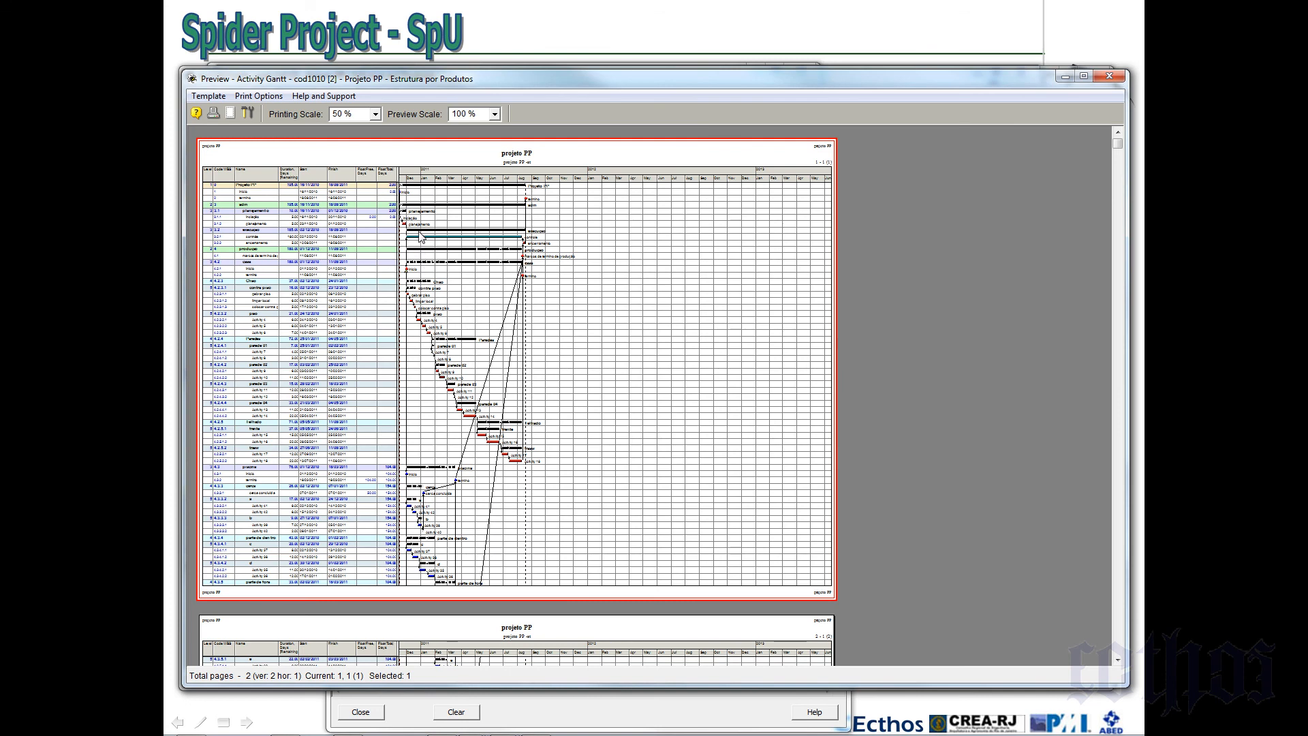
Show the legend on the first page of the printout and check both preview pages
{"action": "left_click", "coordinate": [243, 101]}
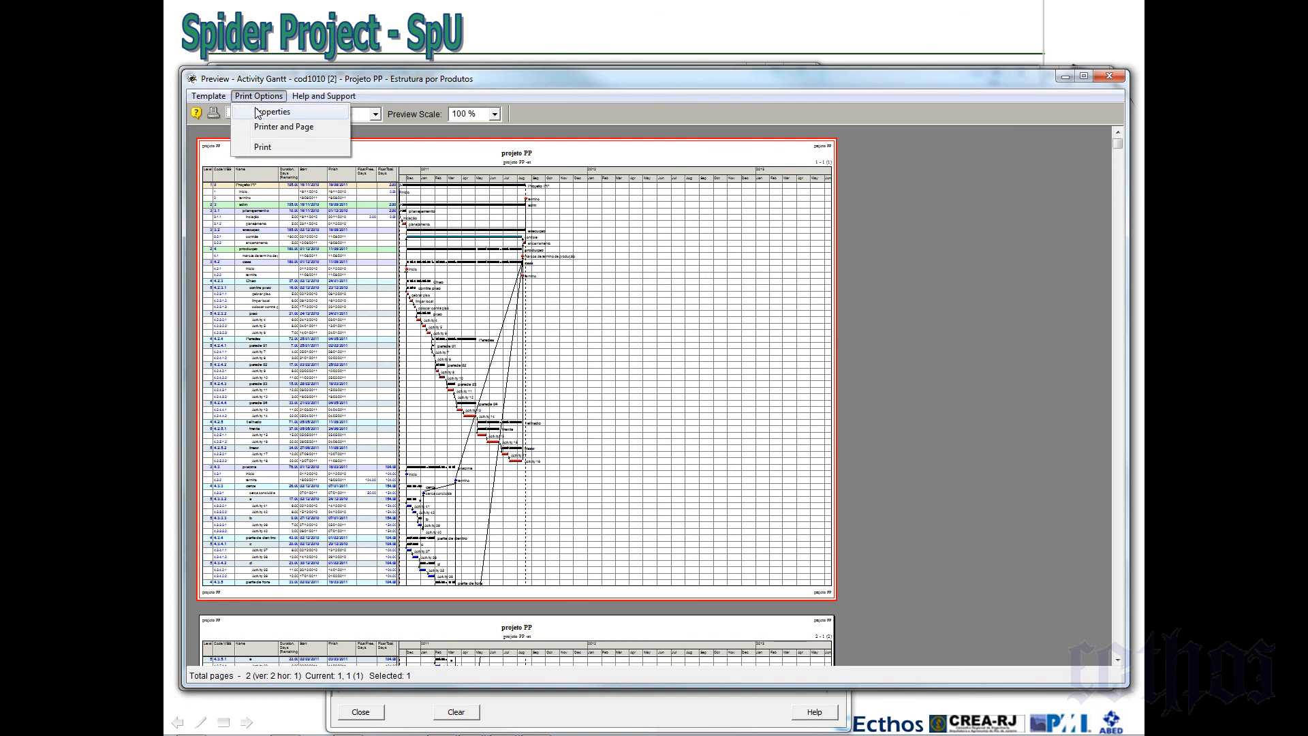
{"action": "left_click", "coordinate": [256, 111]}
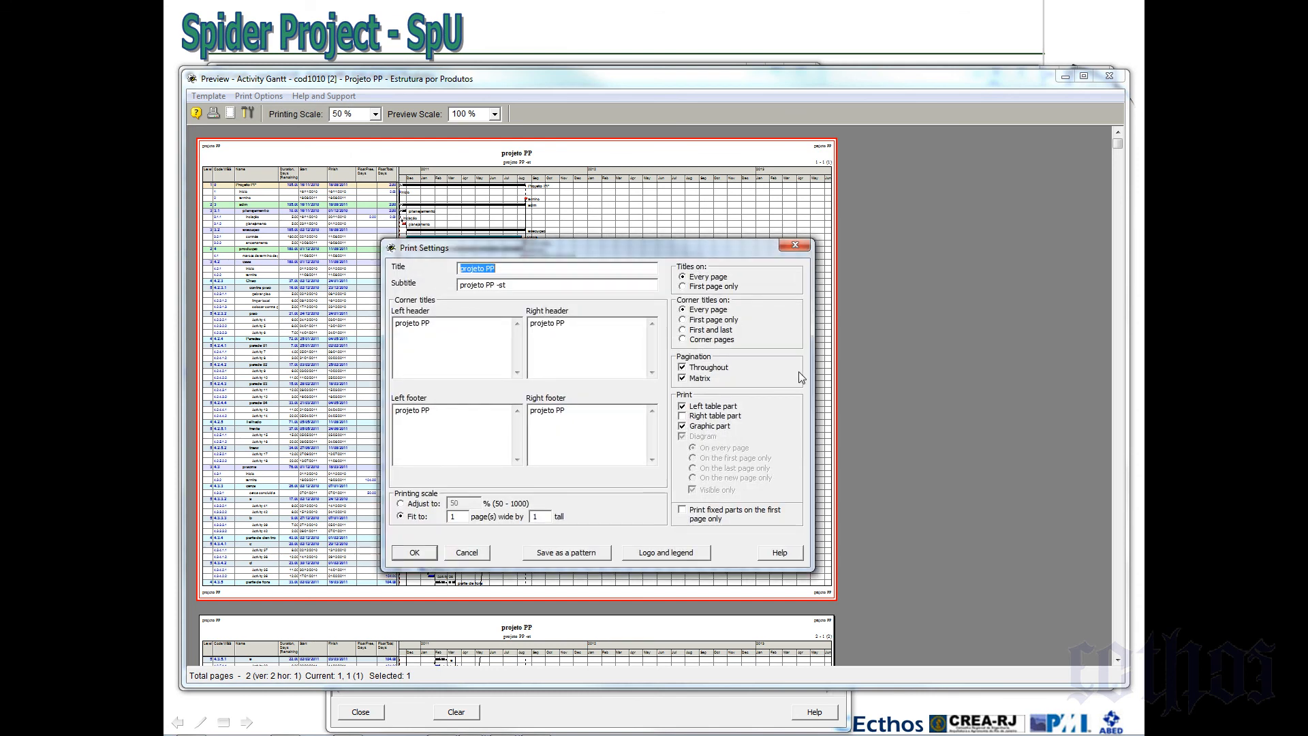
{"action": "left_click", "coordinate": [679, 551]}
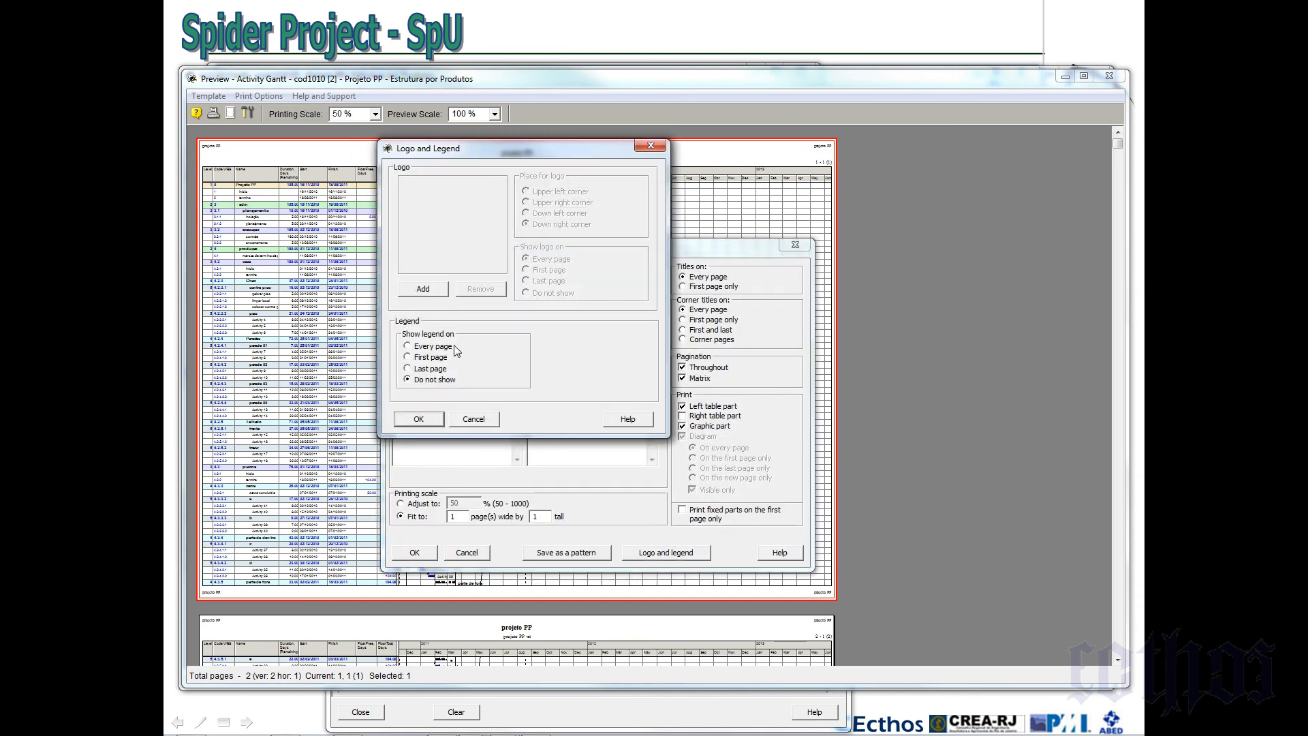
{"action": "left_click", "coordinate": [408, 359]}
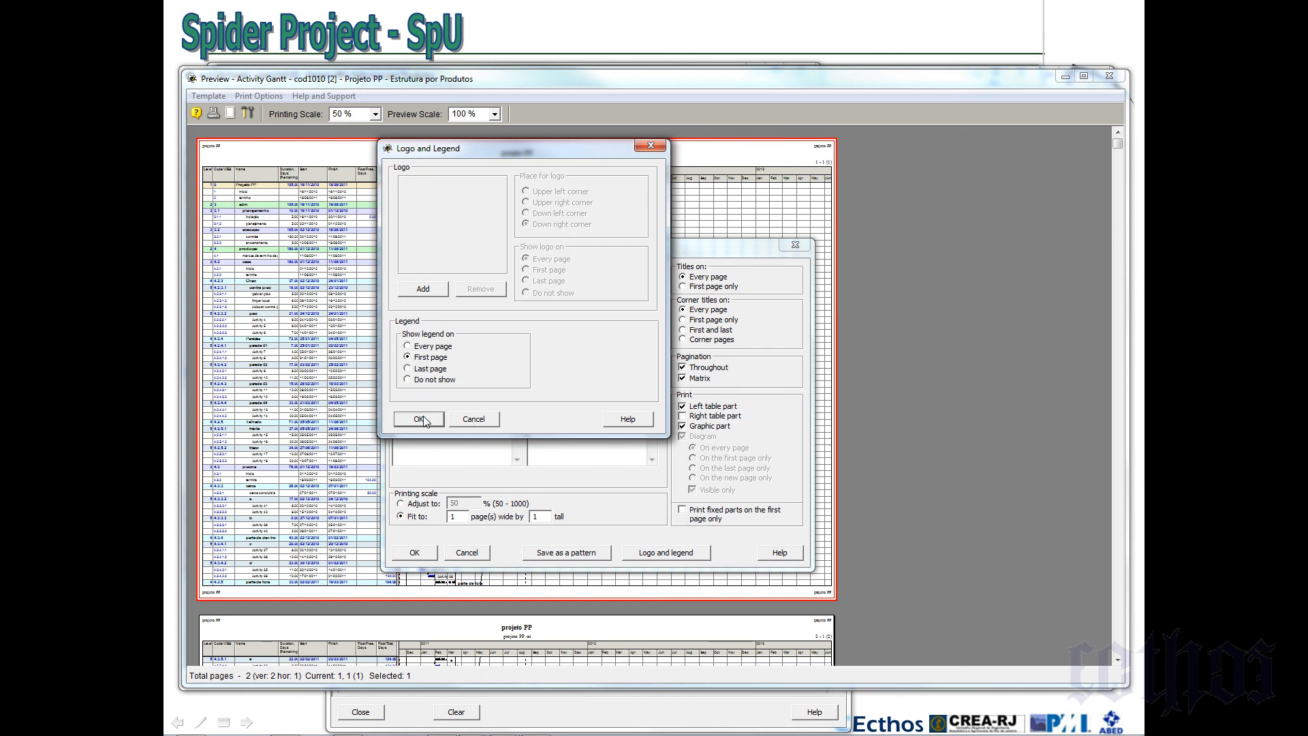
{"action": "left_click", "coordinate": [425, 554]}
{"action": "left_click", "coordinate": [716, 421]}
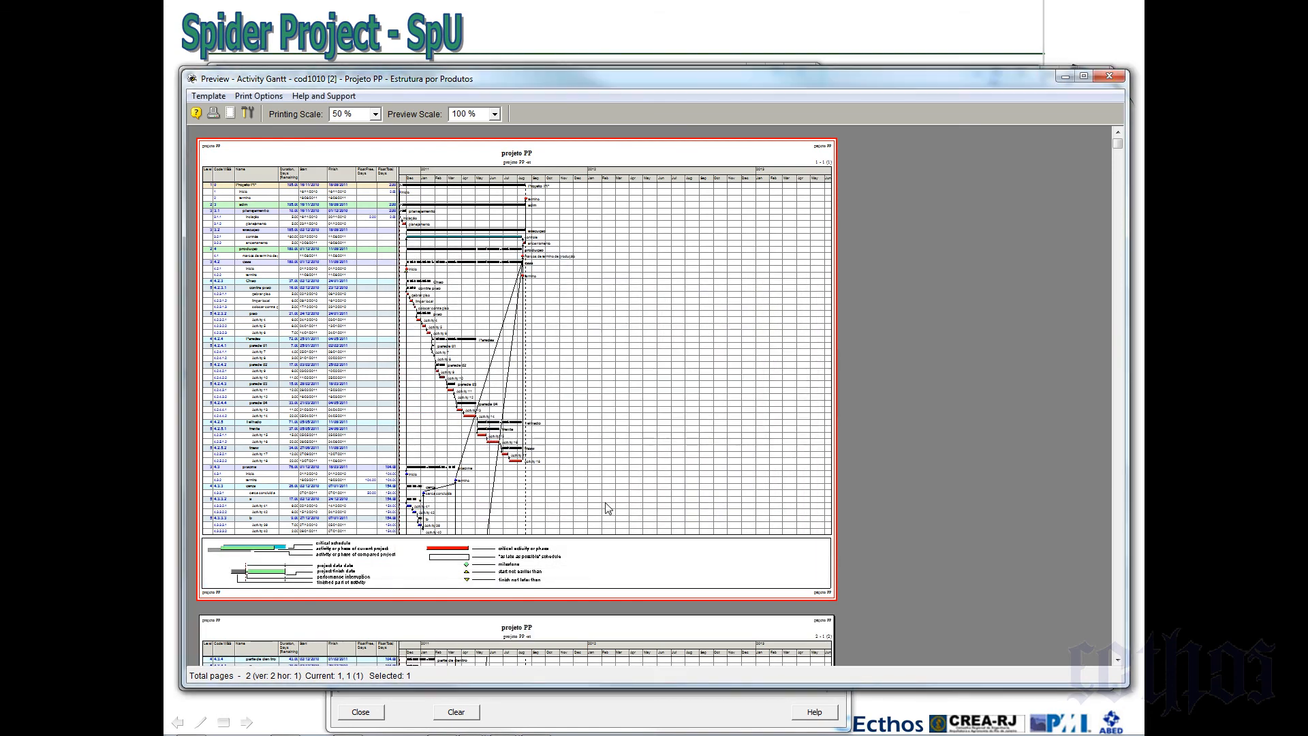
{"action": "scroll", "coordinate": [605, 497], "scroll_direction": "down", "scroll_amount": 5}
{"action": "scroll", "coordinate": [613, 488], "scroll_direction": "down", "scroll_amount": 1}
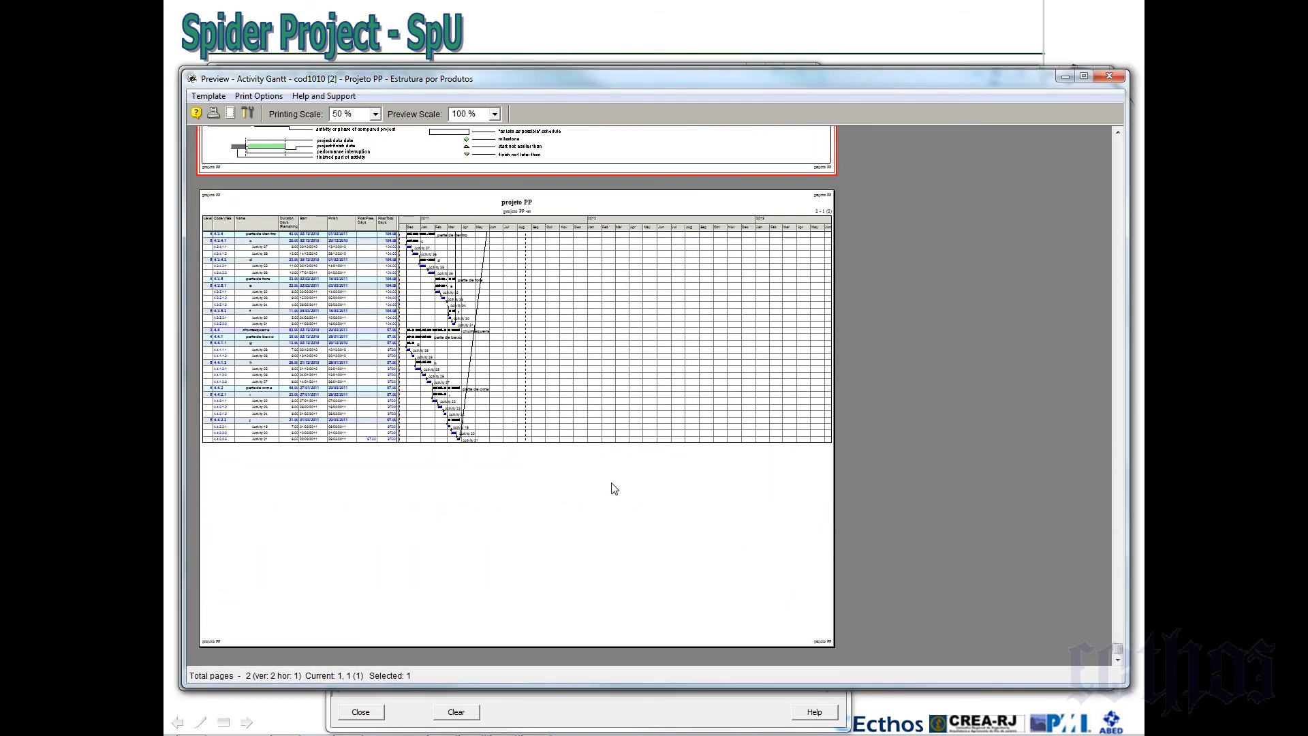
{"action": "scroll", "coordinate": [613, 488], "scroll_direction": "up", "scroll_amount": 4}
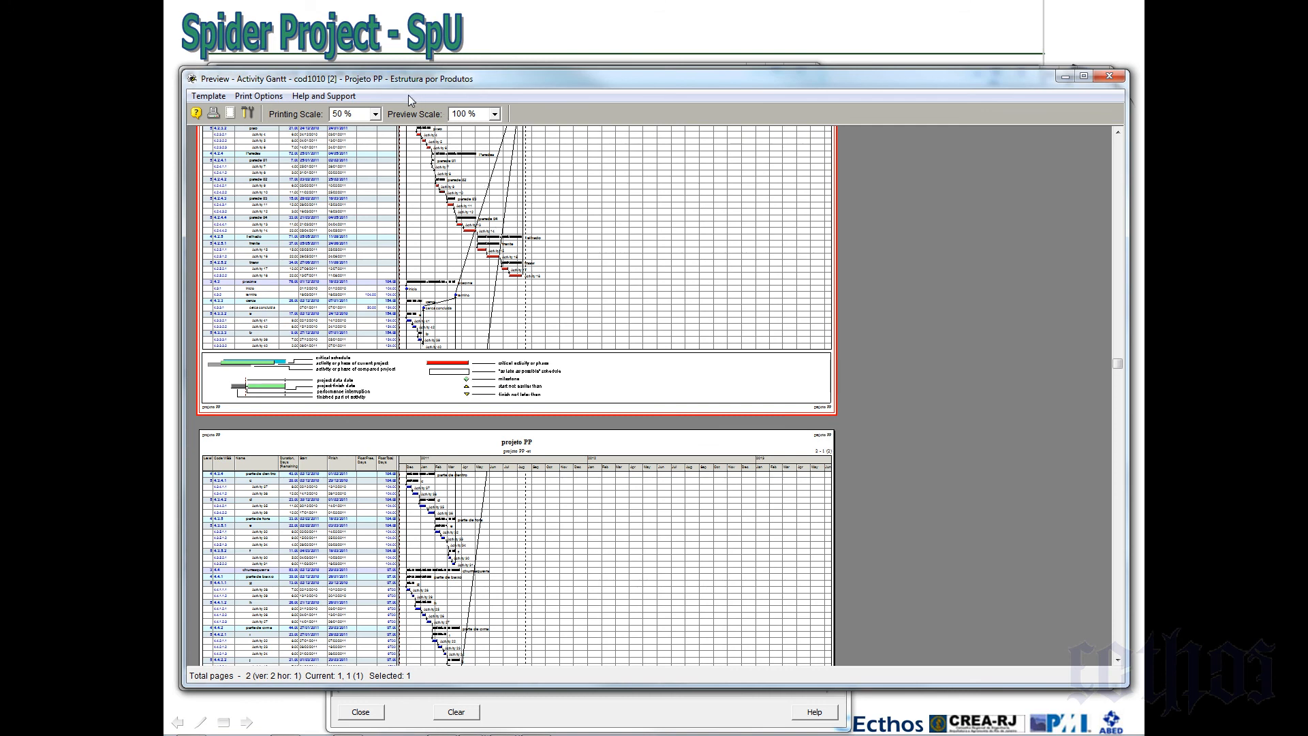
Set the printing scale to 100% and the preview scale to 200%, and inspect the enlarged pages across their width
{"action": "left_click", "coordinate": [374, 113]}
{"action": "left_click", "coordinate": [354, 139]}
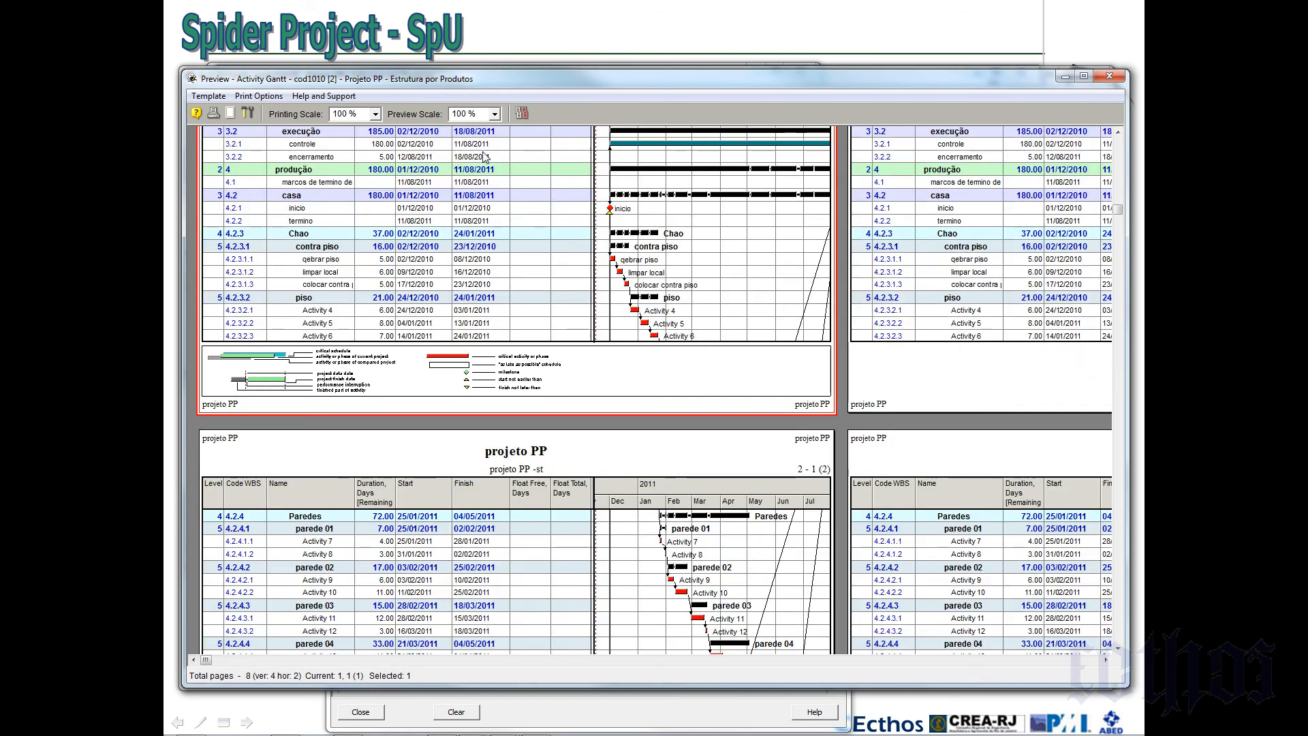
{"action": "left_click", "coordinate": [494, 114]}
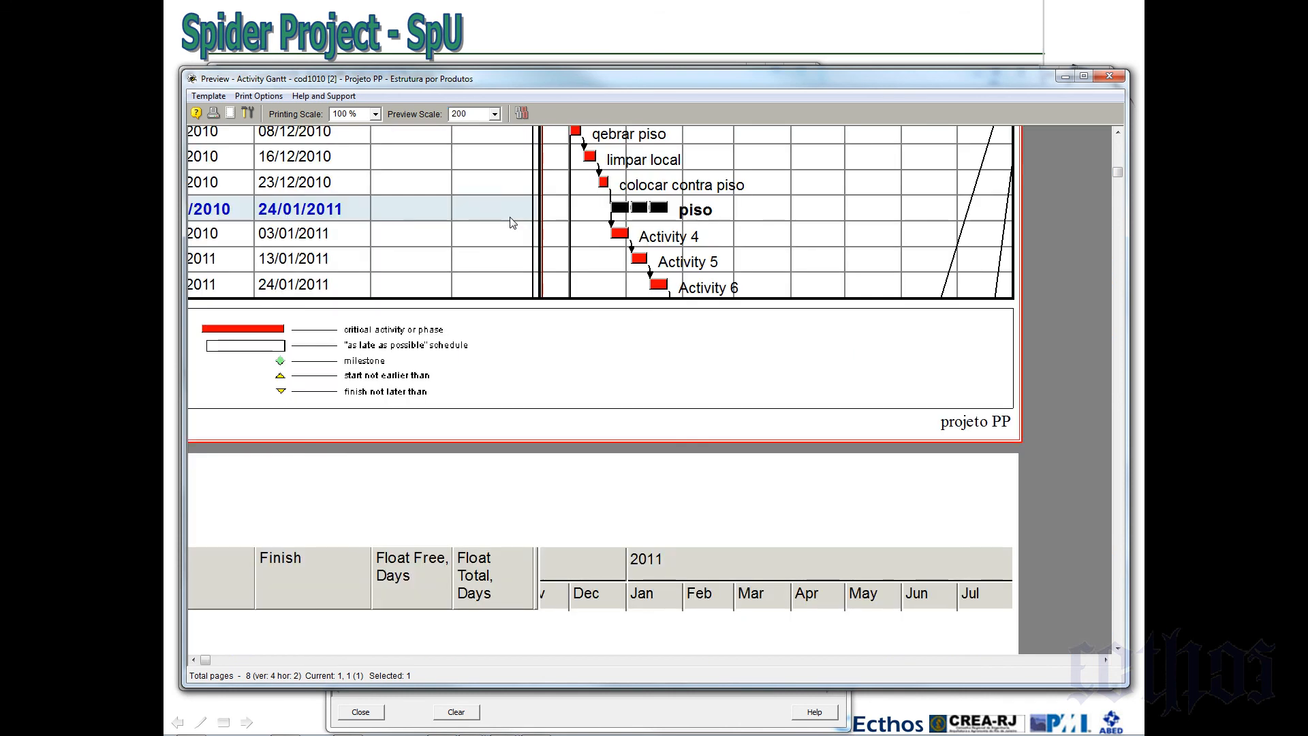
{"action": "left_click", "coordinate": [488, 207]}
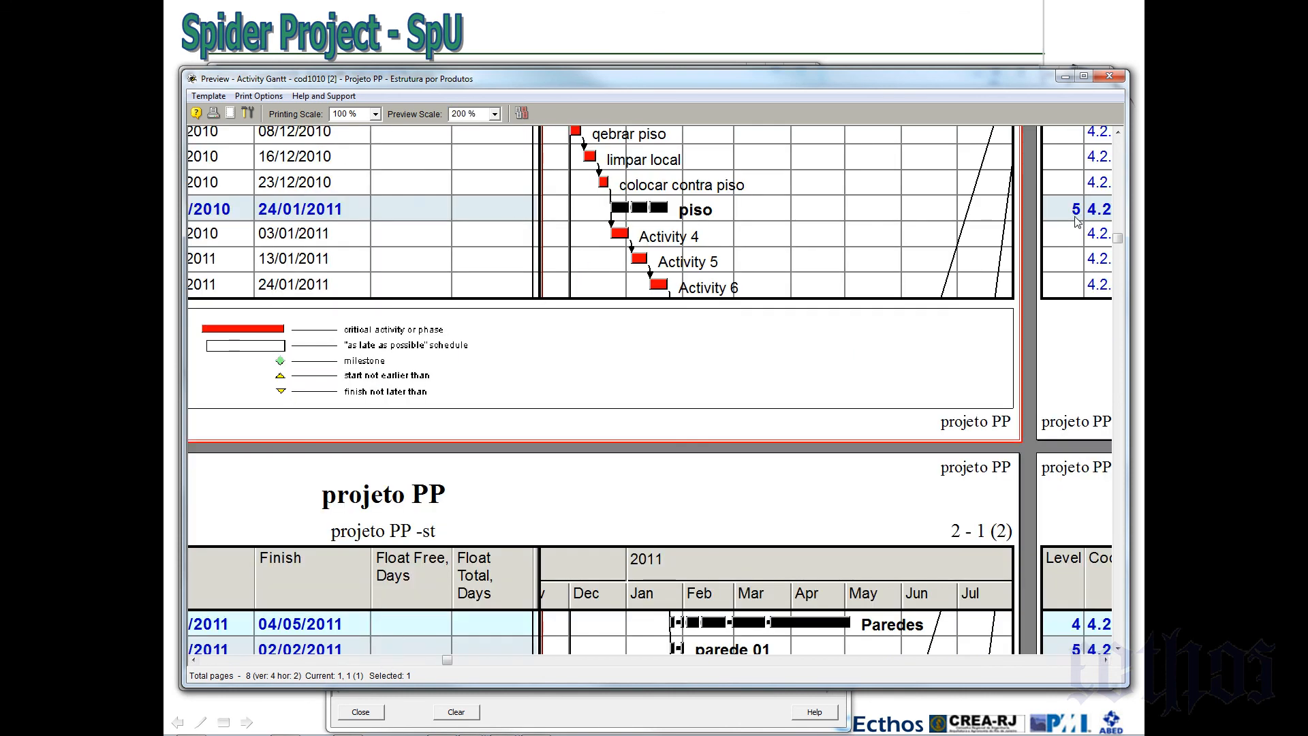
{"action": "left_click", "coordinate": [429, 660]}
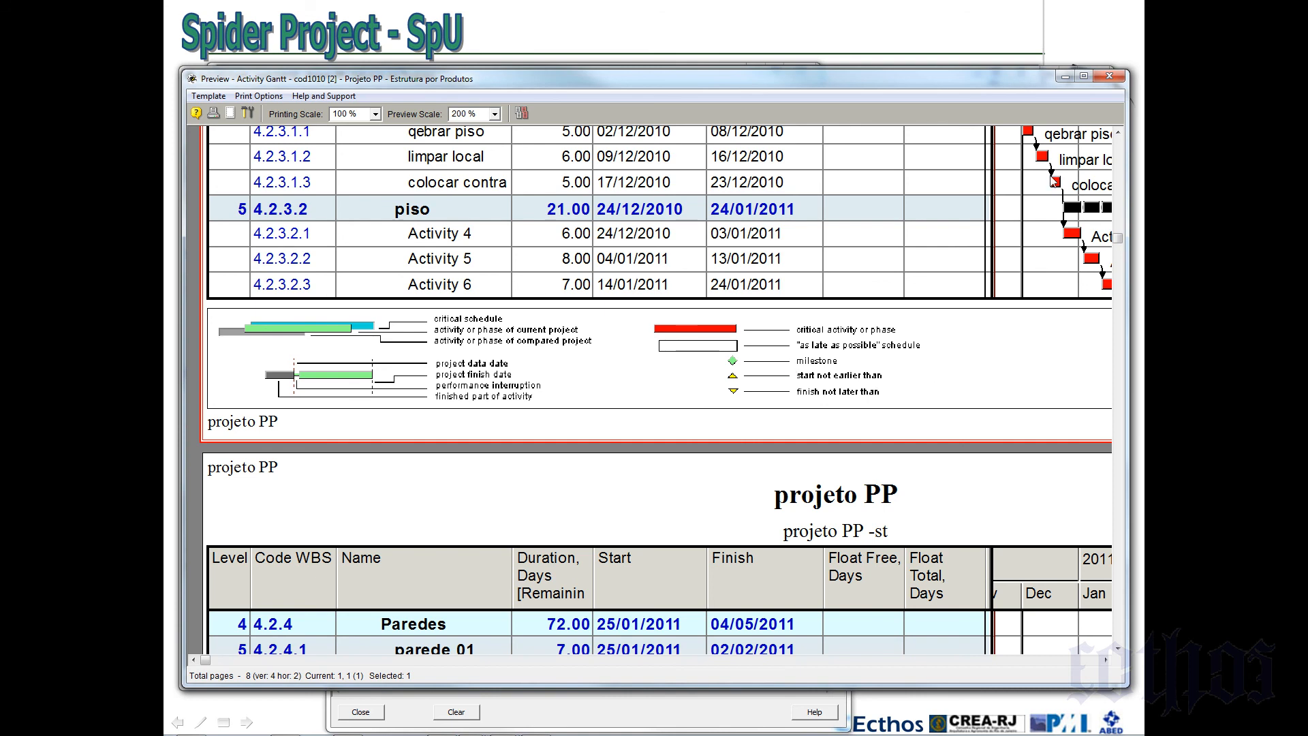
Set the printing scale to 50% and the preview scale to 100%, and close the print preview
{"action": "left_click", "coordinate": [374, 113]}
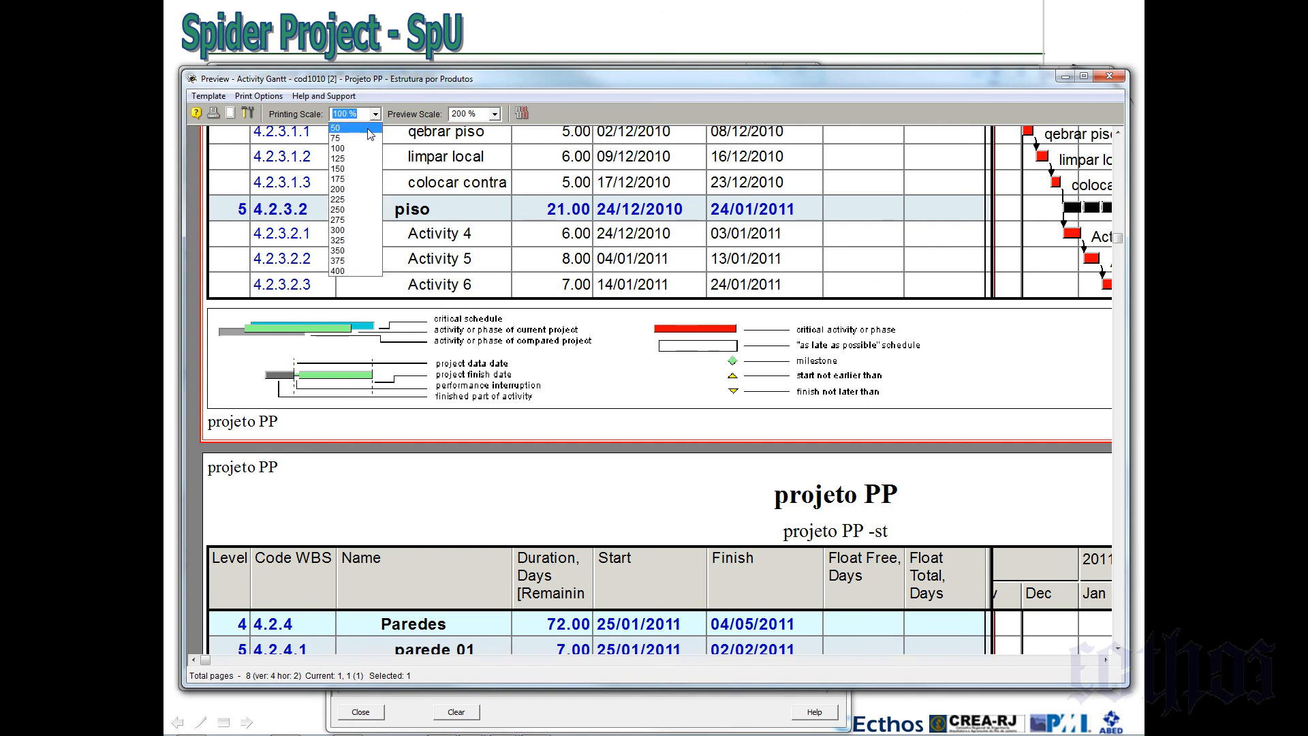
{"action": "left_click", "coordinate": [368, 129]}
{"action": "left_click", "coordinate": [495, 114]}
{"action": "left_click", "coordinate": [470, 168]}
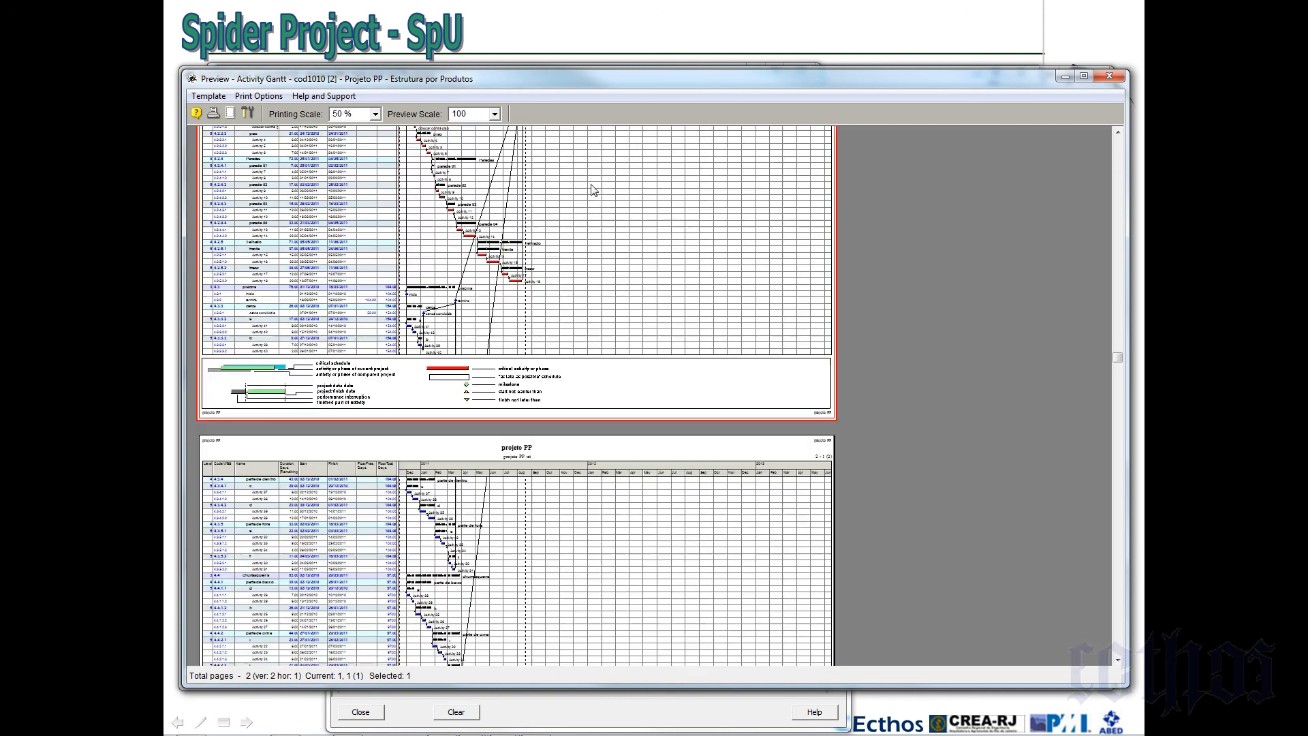
{"action": "left_click", "coordinate": [1112, 77]}
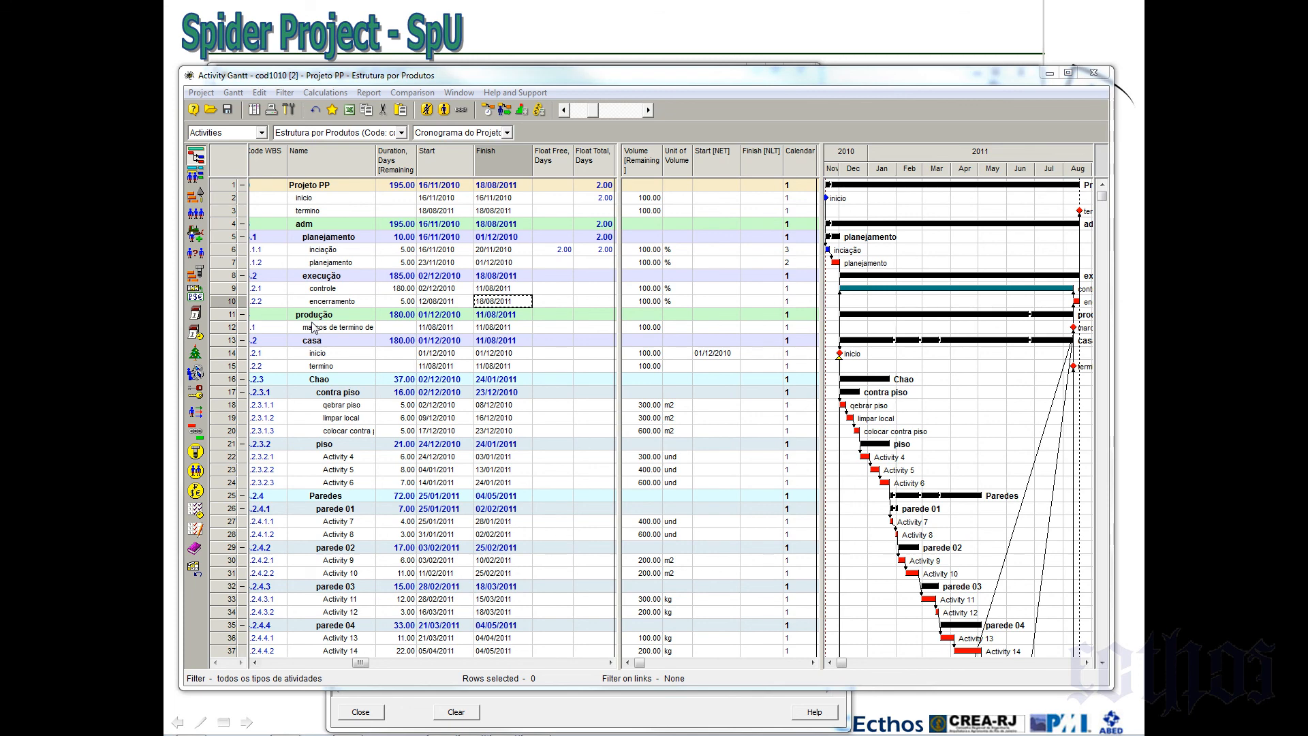
Export only the visible Gantt fields to Excel, with codes and names as first lines and all decimal digits
{"action": "left_click", "coordinate": [350, 110]}
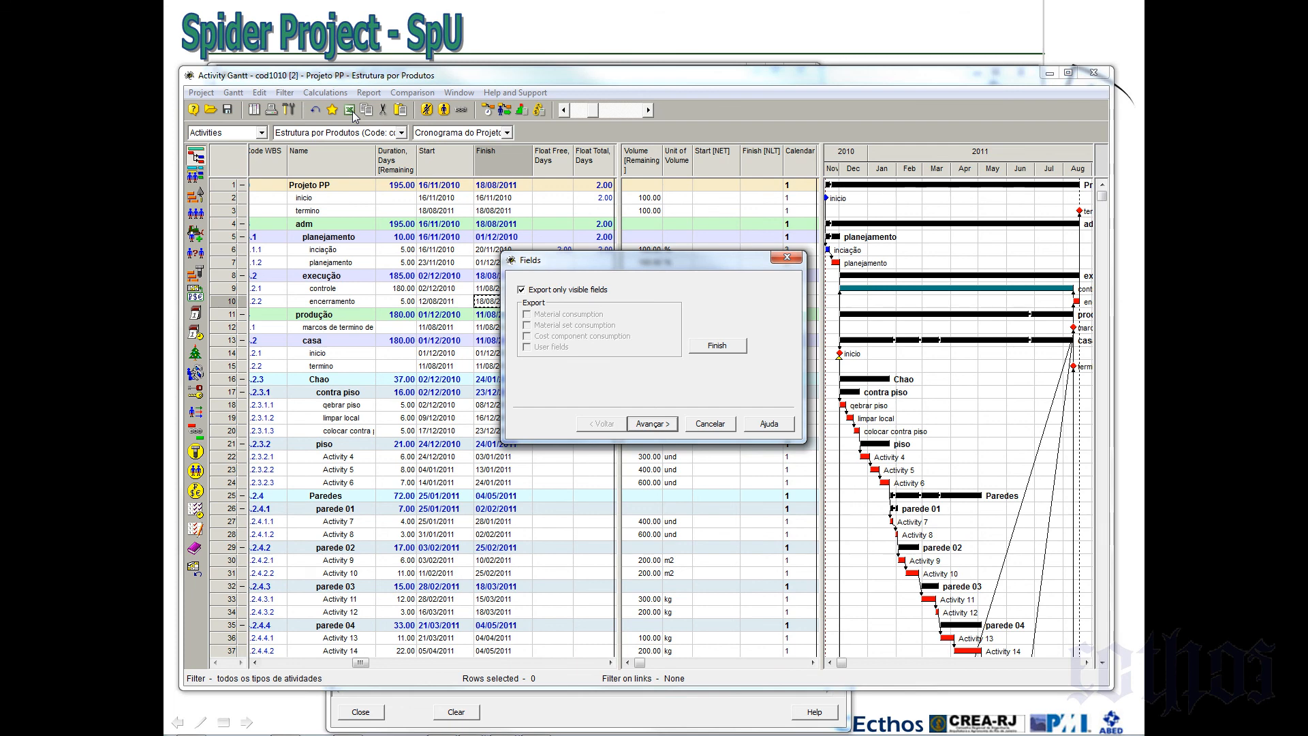
{"action": "left_click", "coordinate": [652, 424]}
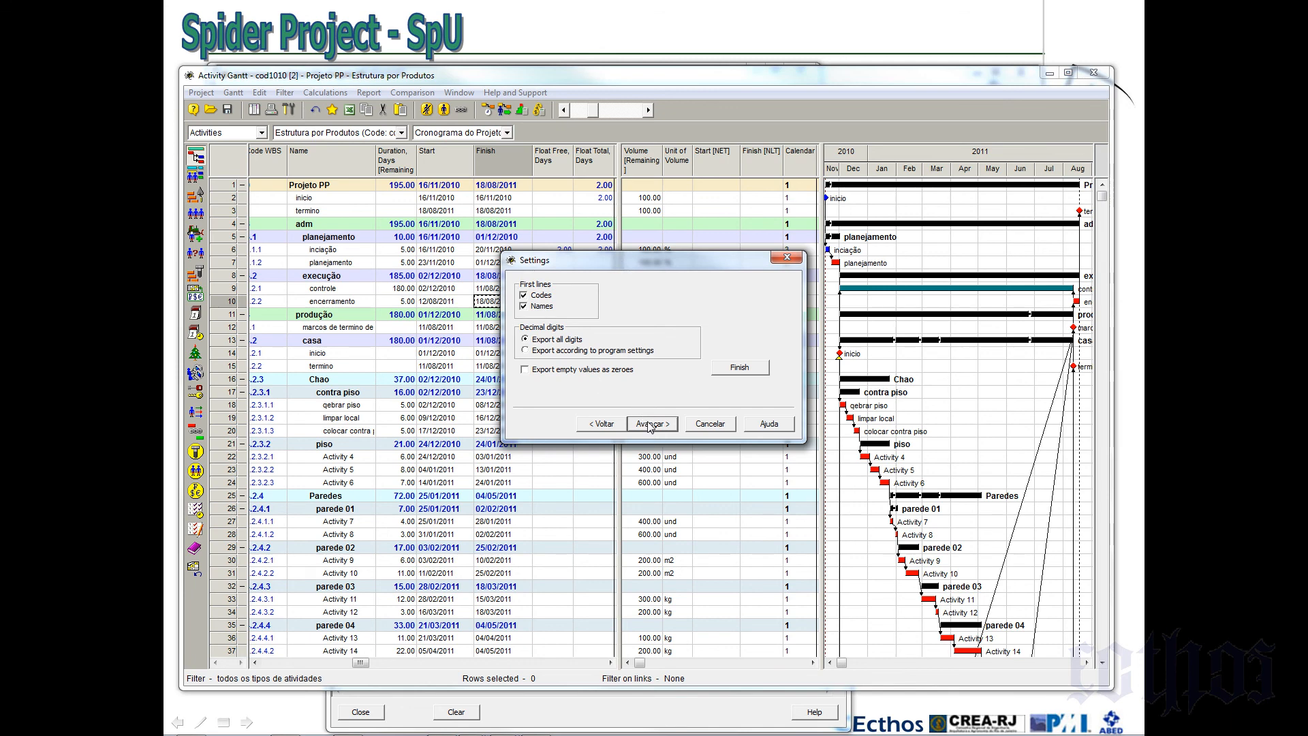
{"action": "left_click", "coordinate": [650, 424]}
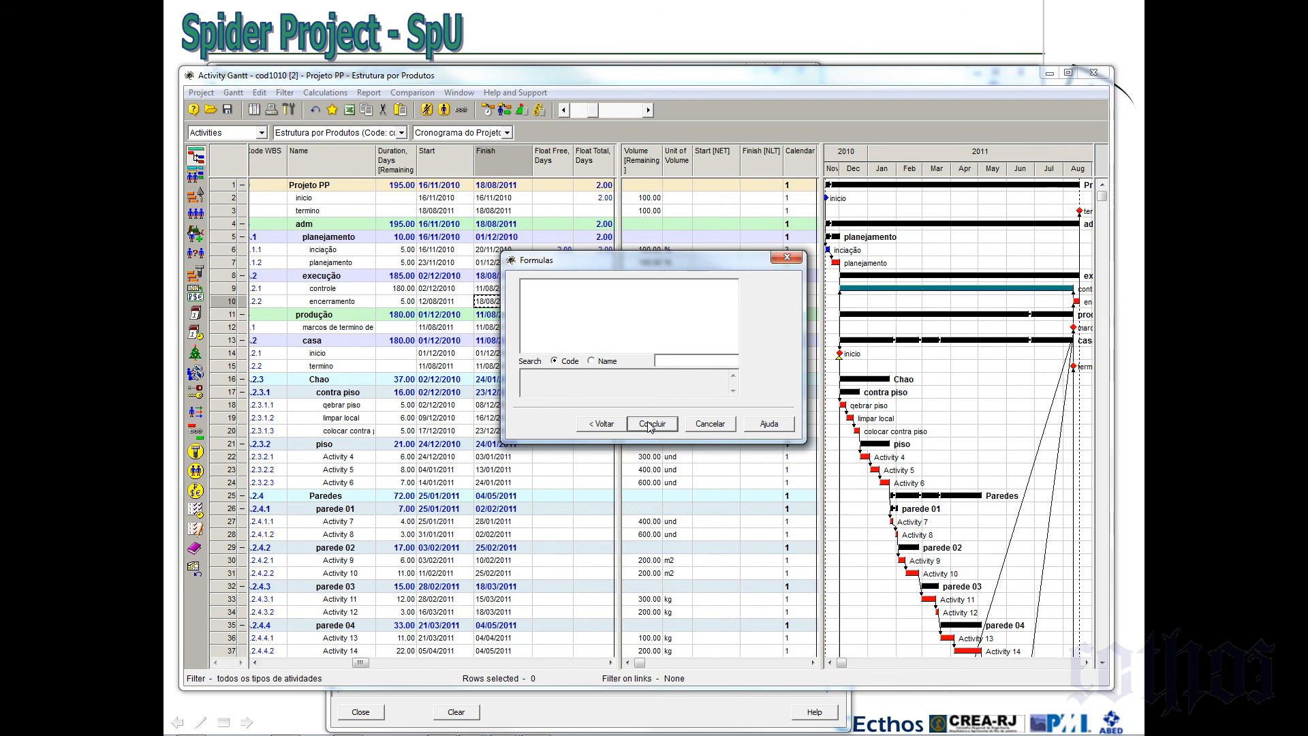
{"action": "left_click", "coordinate": [651, 423]}
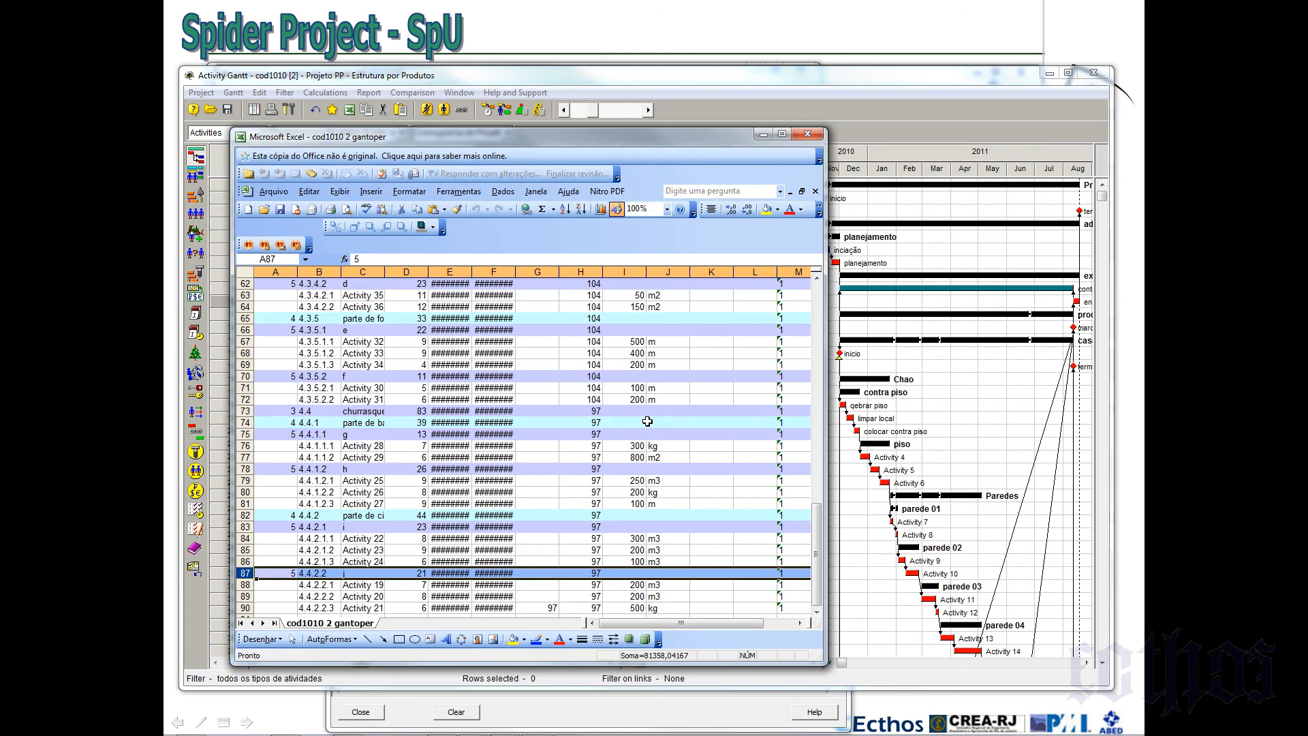
Reposition and widen the exported workbook's Excel window, and autofit all columns of the worksheet
{"action": "left_click_drag", "start_coordinate": [392, 135], "coordinate": [0, 79]}
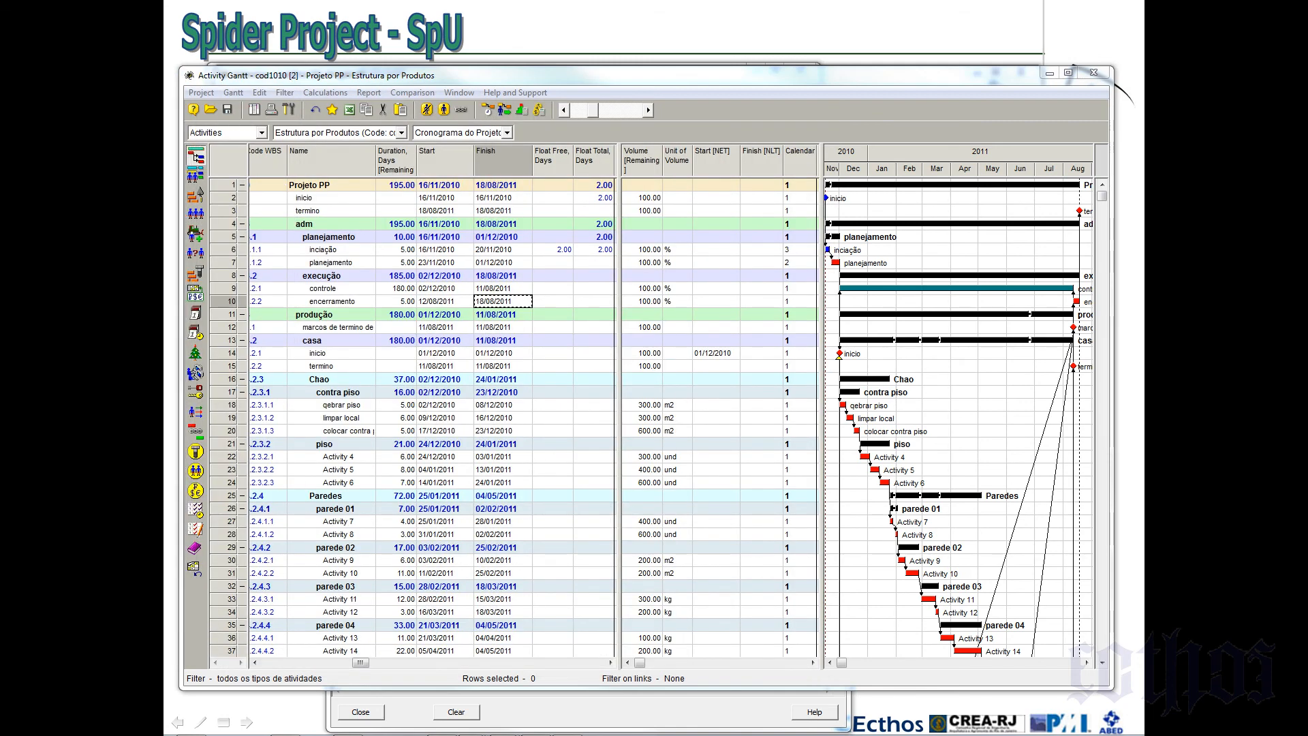
{"action": "left_click_drag", "start_coordinate": [0, 79], "coordinate": [510, 116]}
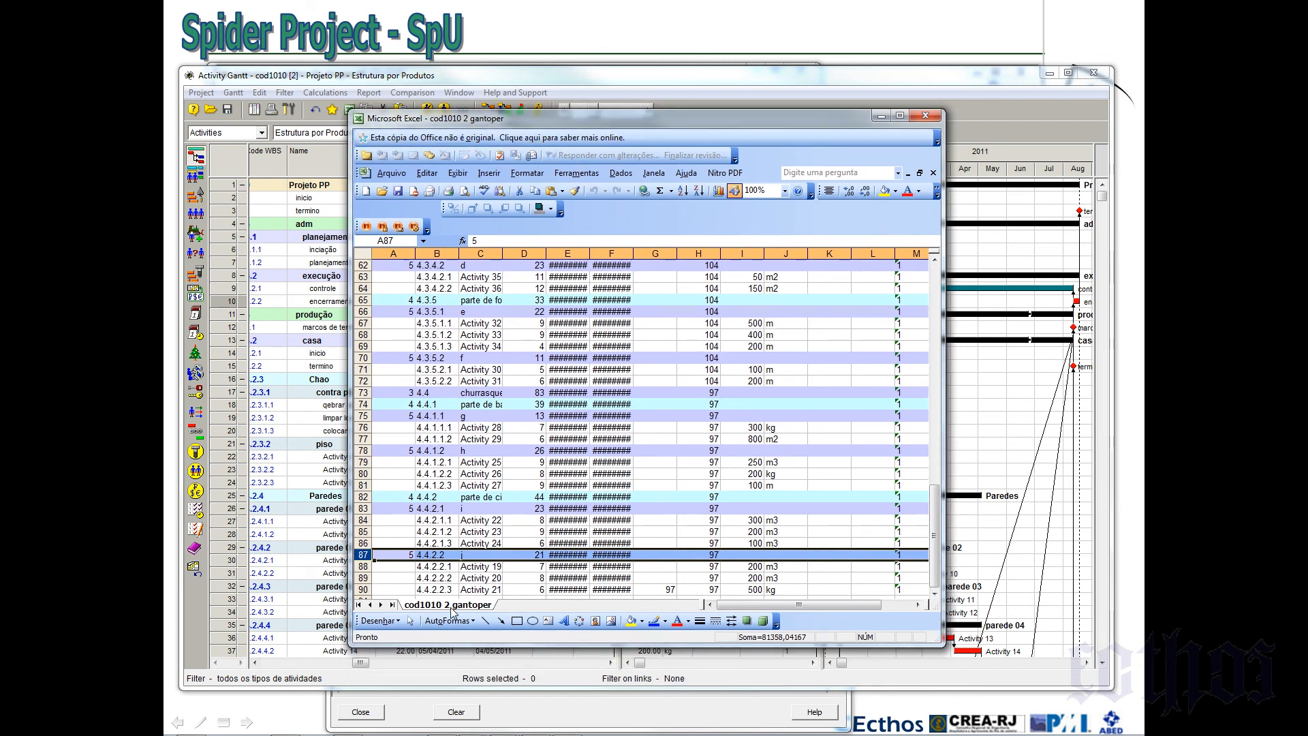
{"action": "left_click", "coordinate": [400, 269]}
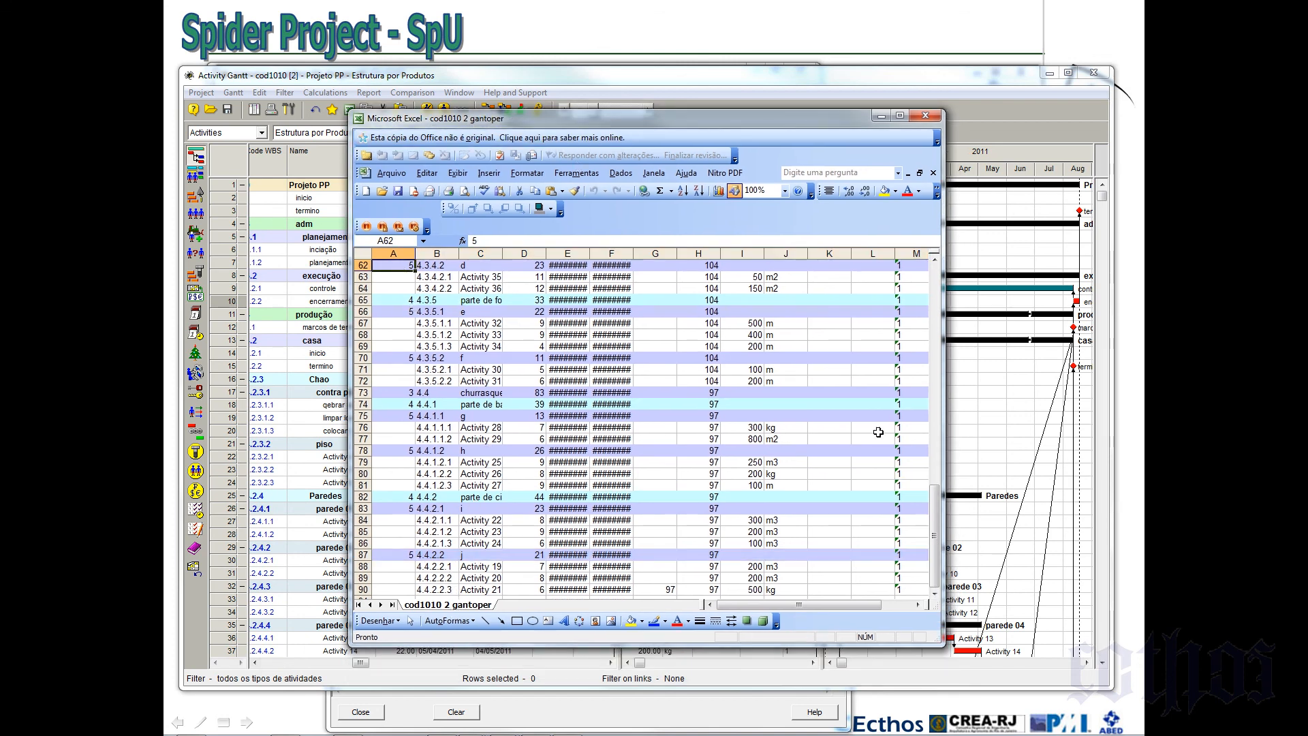
{"action": "left_click_drag", "start_coordinate": [943, 368], "coordinate": [1088, 368]}
{"action": "left_click", "coordinate": [699, 473]}
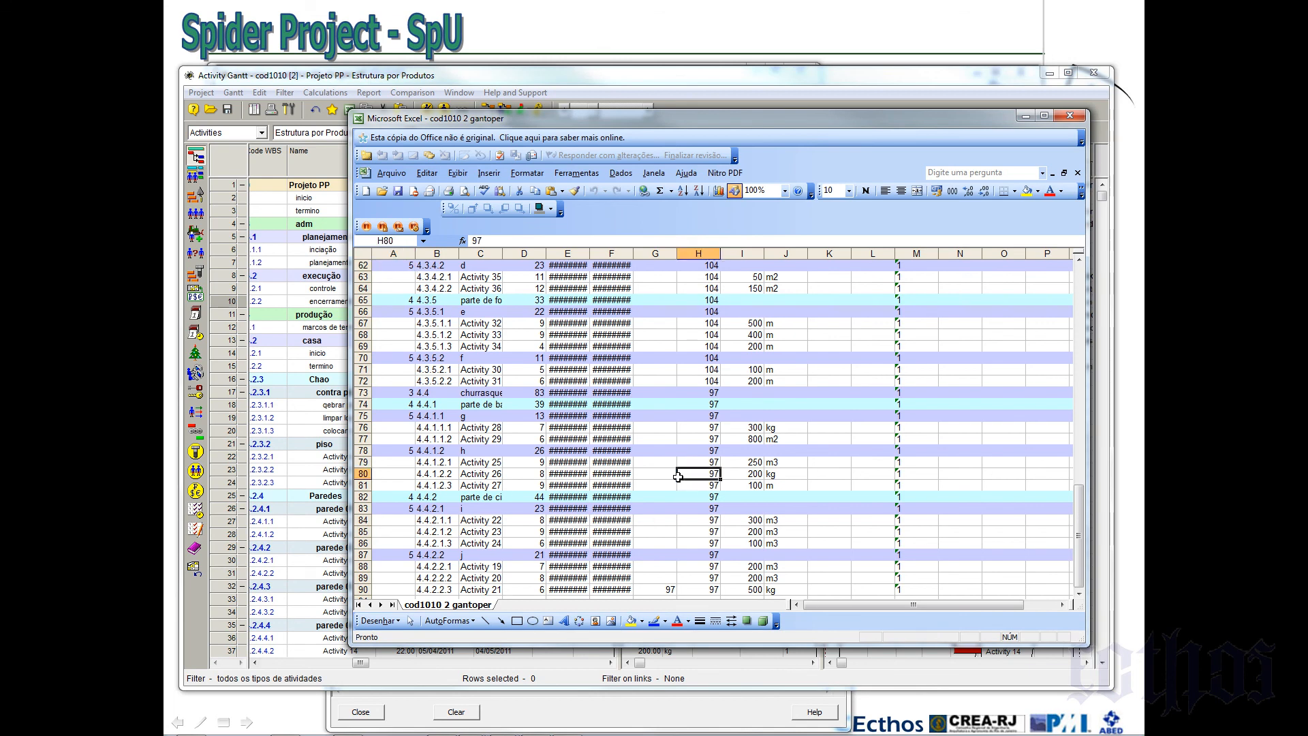
{"action": "left_click", "coordinate": [361, 255]}
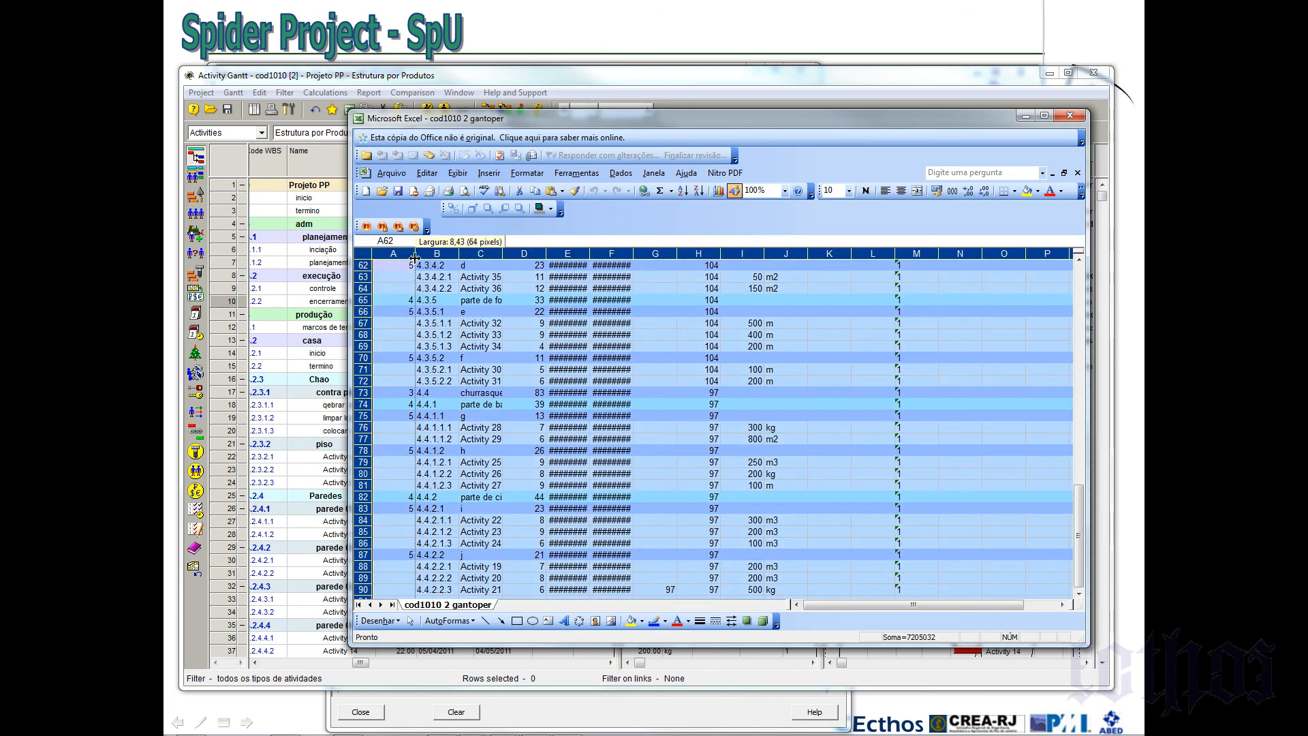
{"action": "double_click", "coordinate": [415, 253]}
Hide the Nitro PDF and Revisão toolbars in Excel
{"action": "right_click", "coordinate": [613, 217]}
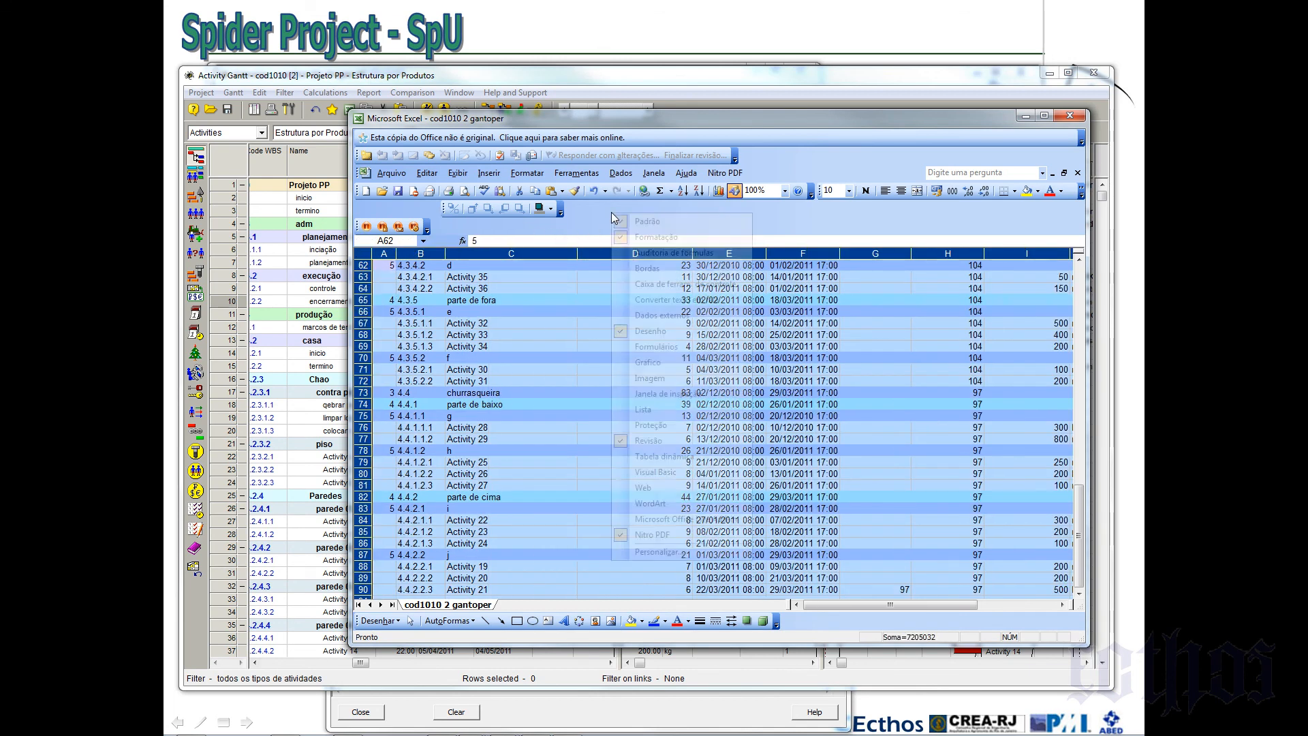
{"action": "left_click", "coordinate": [652, 534]}
{"action": "right_click", "coordinate": [733, 206]}
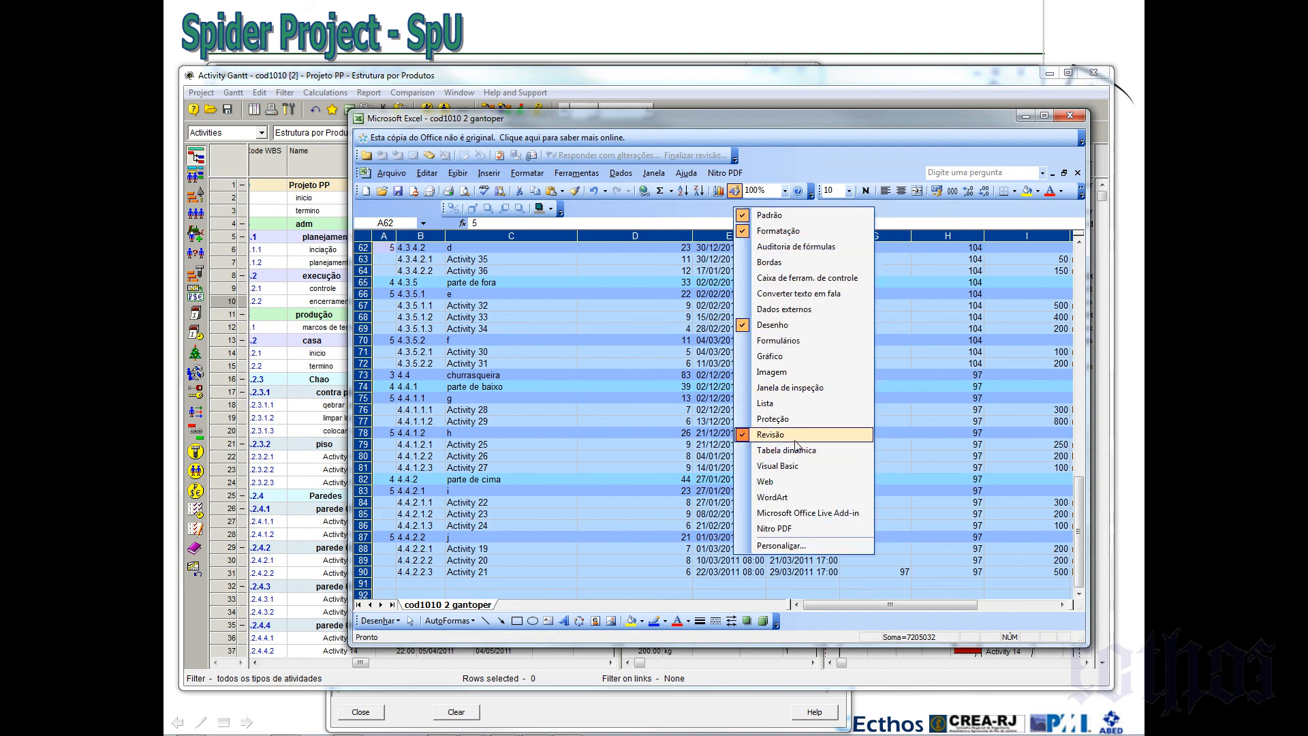
{"action": "left_click", "coordinate": [793, 437]}
Review the exported activity table from its header rows, close the workbook and return to the Activity Gantt
{"action": "left_click", "coordinate": [538, 401]}
{"action": "scroll", "coordinate": [472, 310], "scroll_direction": "up", "scroll_amount": 8}
{"action": "scroll", "coordinate": [472, 311], "scroll_direction": "up", "scroll_amount": 12}
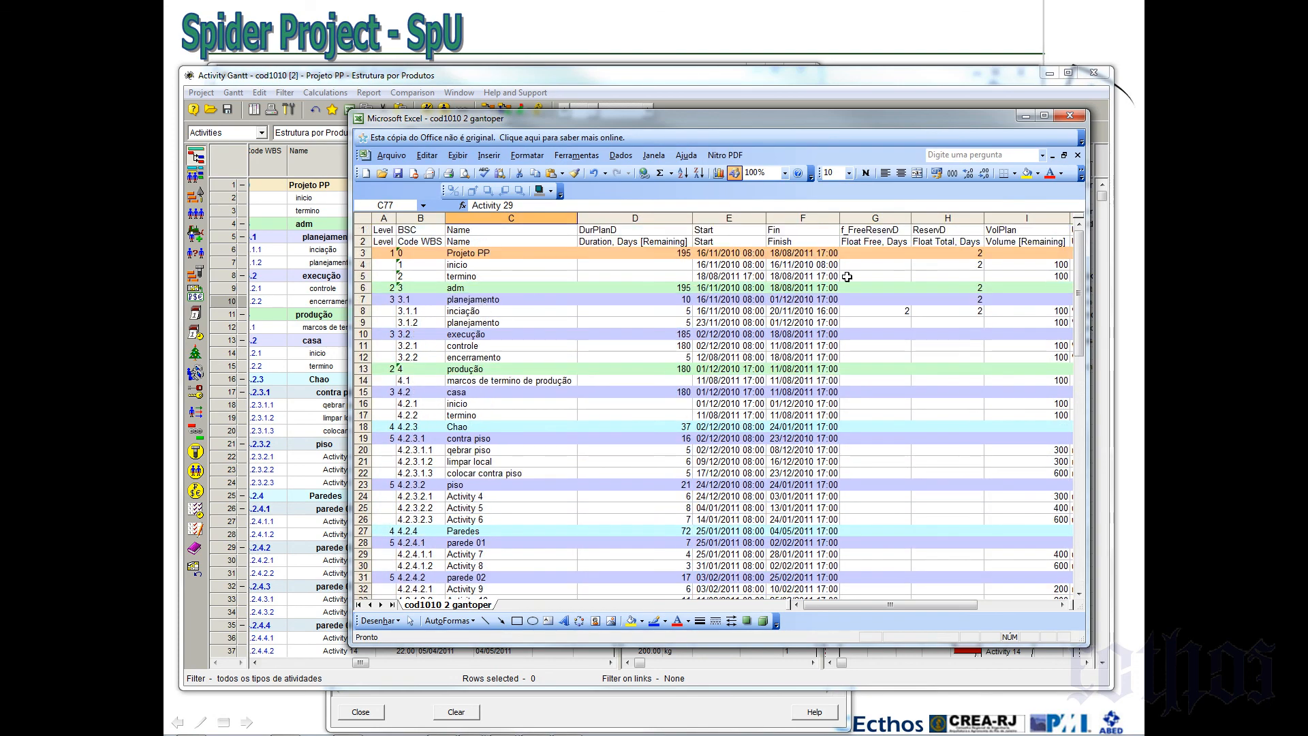
{"action": "left_click", "coordinate": [939, 319]}
{"action": "left_click", "coordinate": [1069, 116]}
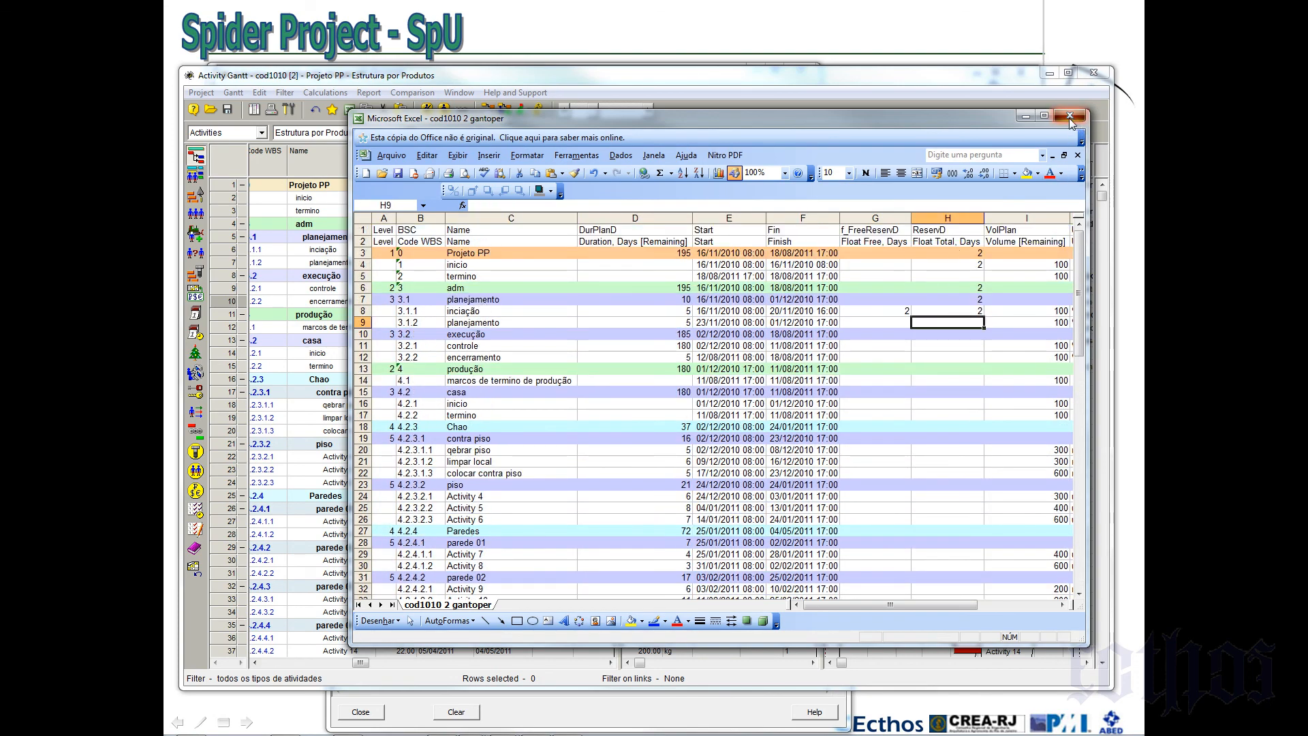
{"action": "left_click", "coordinate": [656, 409]}
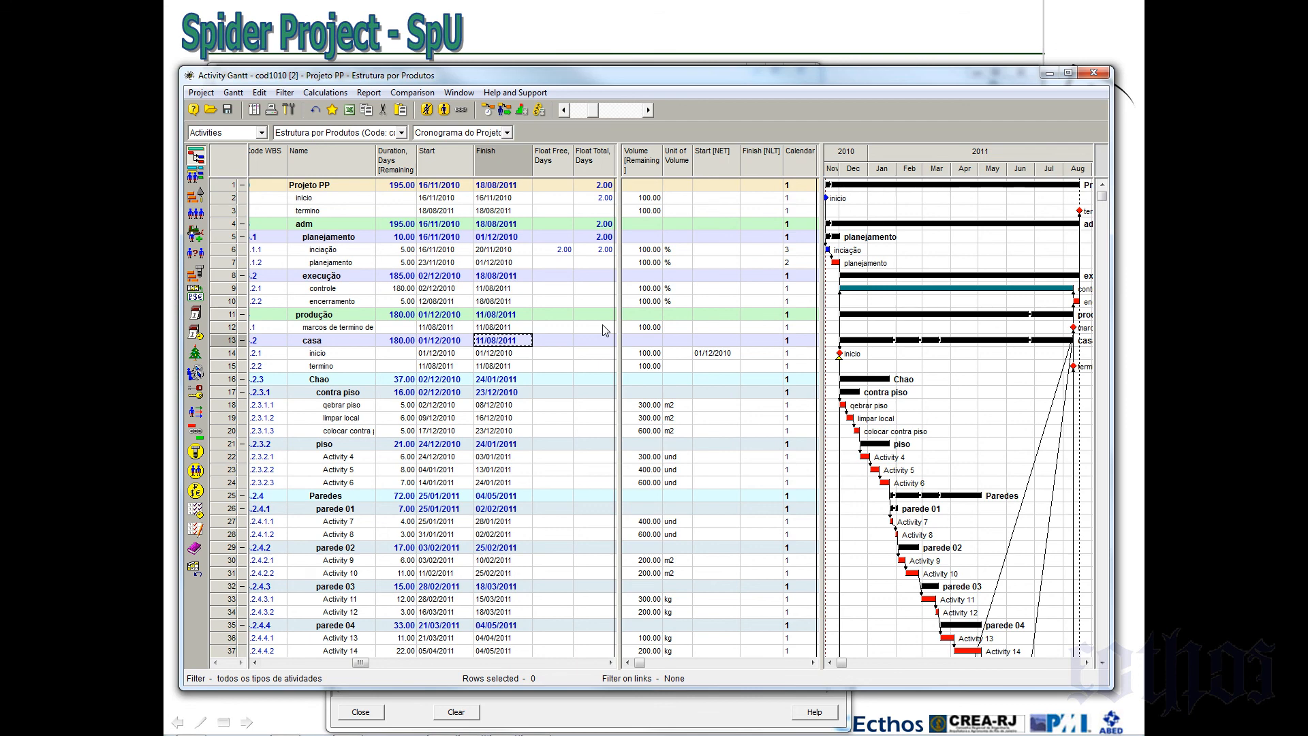
Save the Cronograma do Projeto Gantt configuration in the project as the current one
{"action": "left_click", "coordinate": [476, 136]}
{"action": "left_click", "coordinate": [233, 92]}
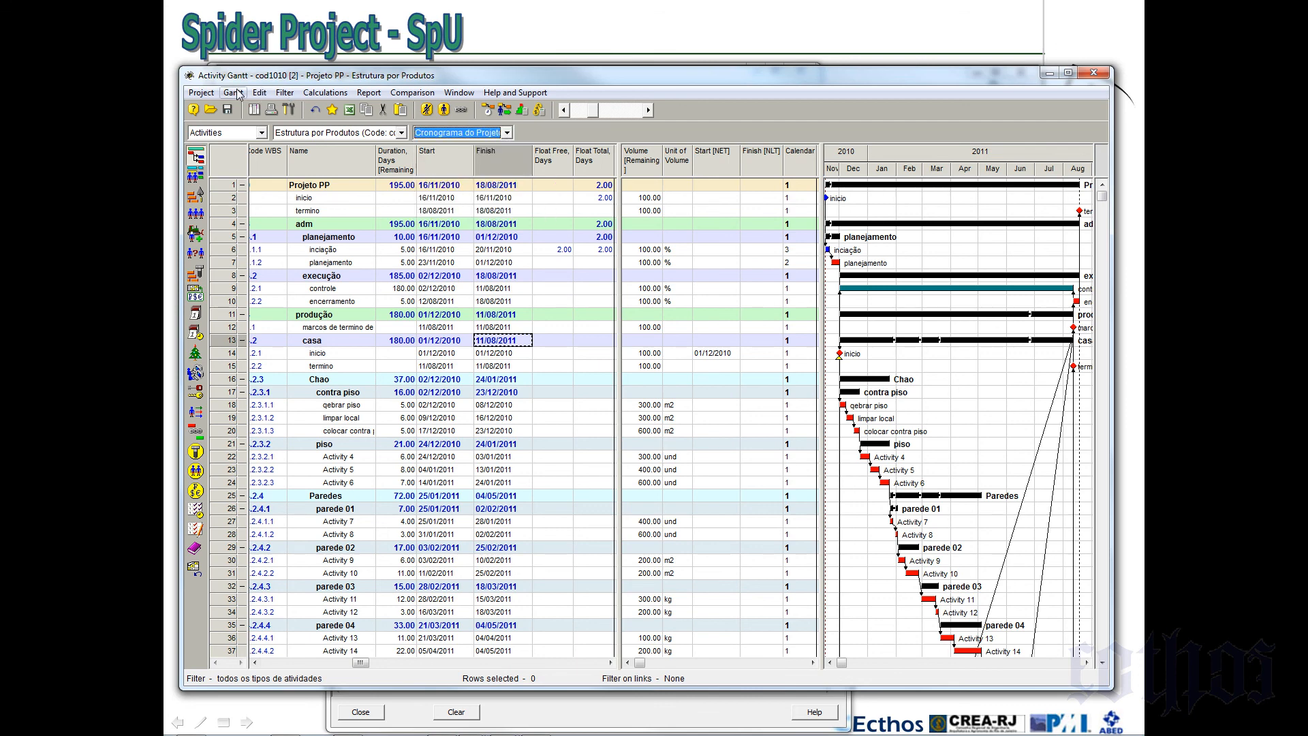
{"action": "left_click", "coordinate": [233, 92]}
{"action": "mouse_move", "coordinate": [252, 150]}
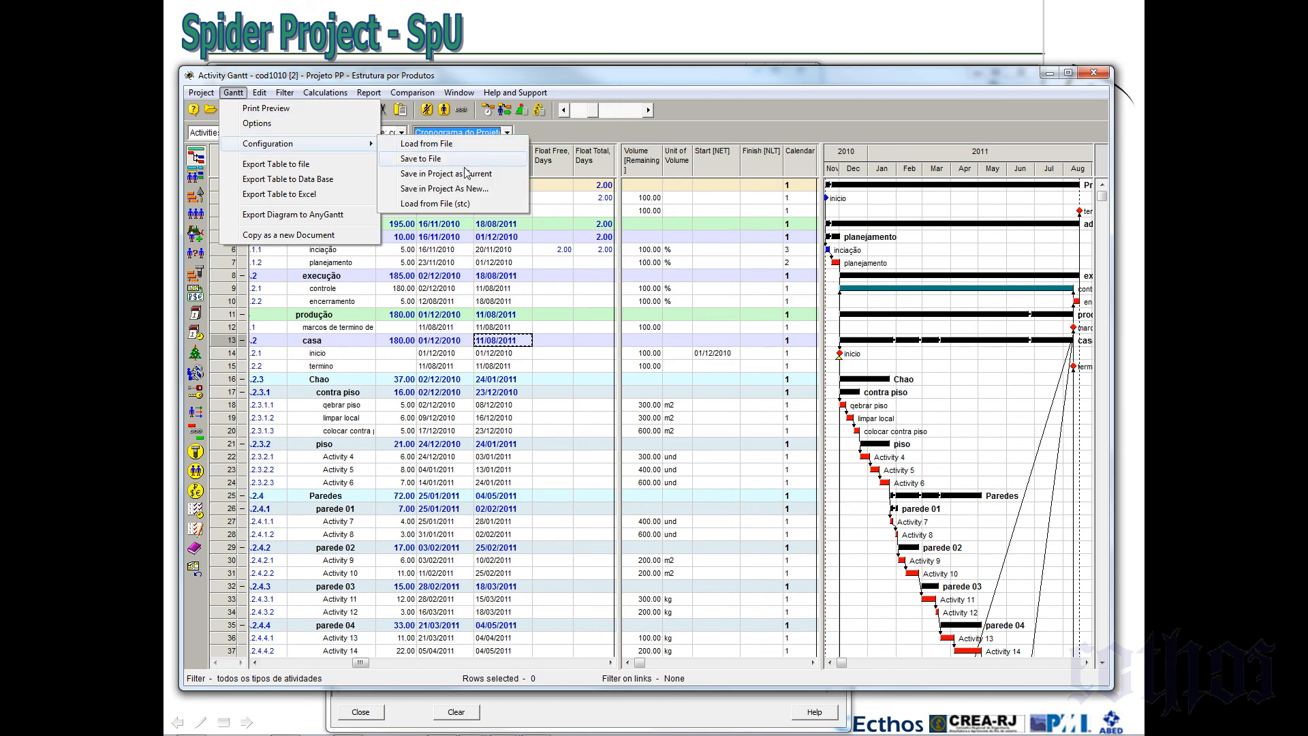
{"action": "left_click", "coordinate": [467, 173]}
{"action": "left_click", "coordinate": [665, 316]}
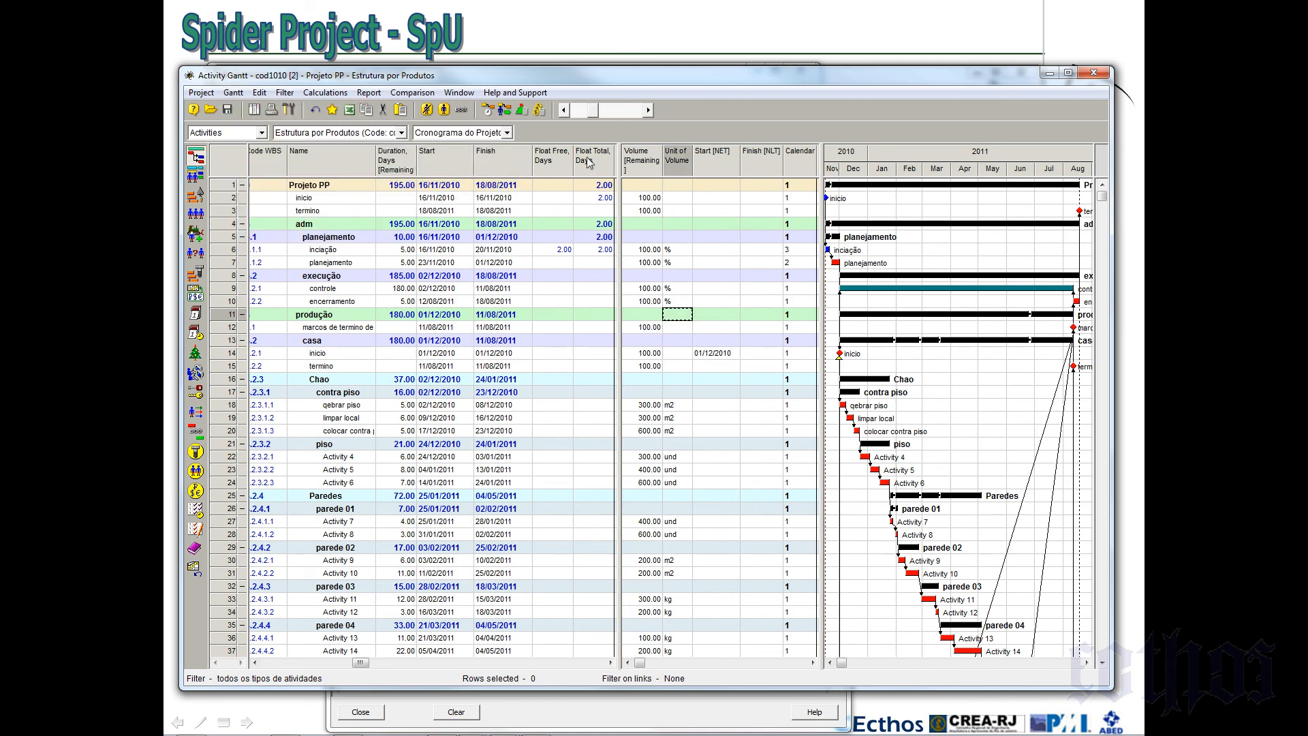
Filter the activities by Float Total values greater than or equal to 0
{"action": "right_click", "coordinate": [590, 157]}
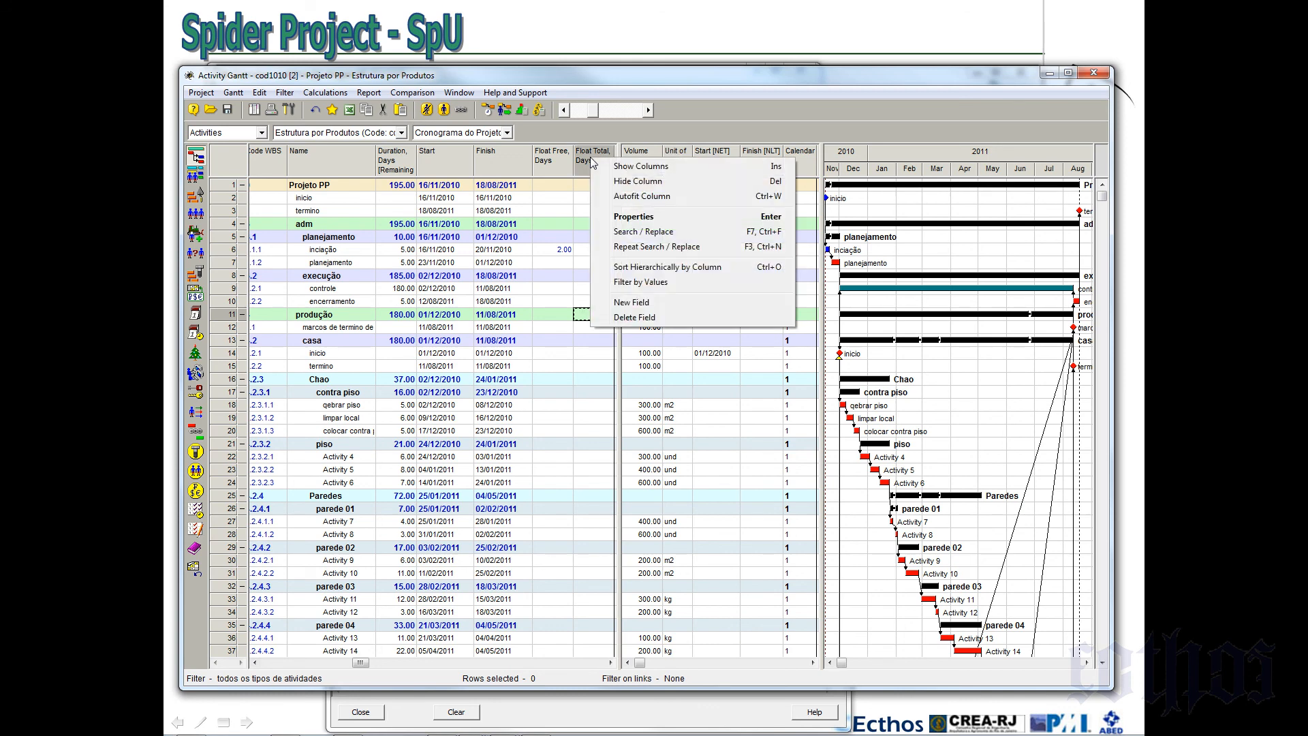
{"action": "left_click", "coordinate": [639, 283]}
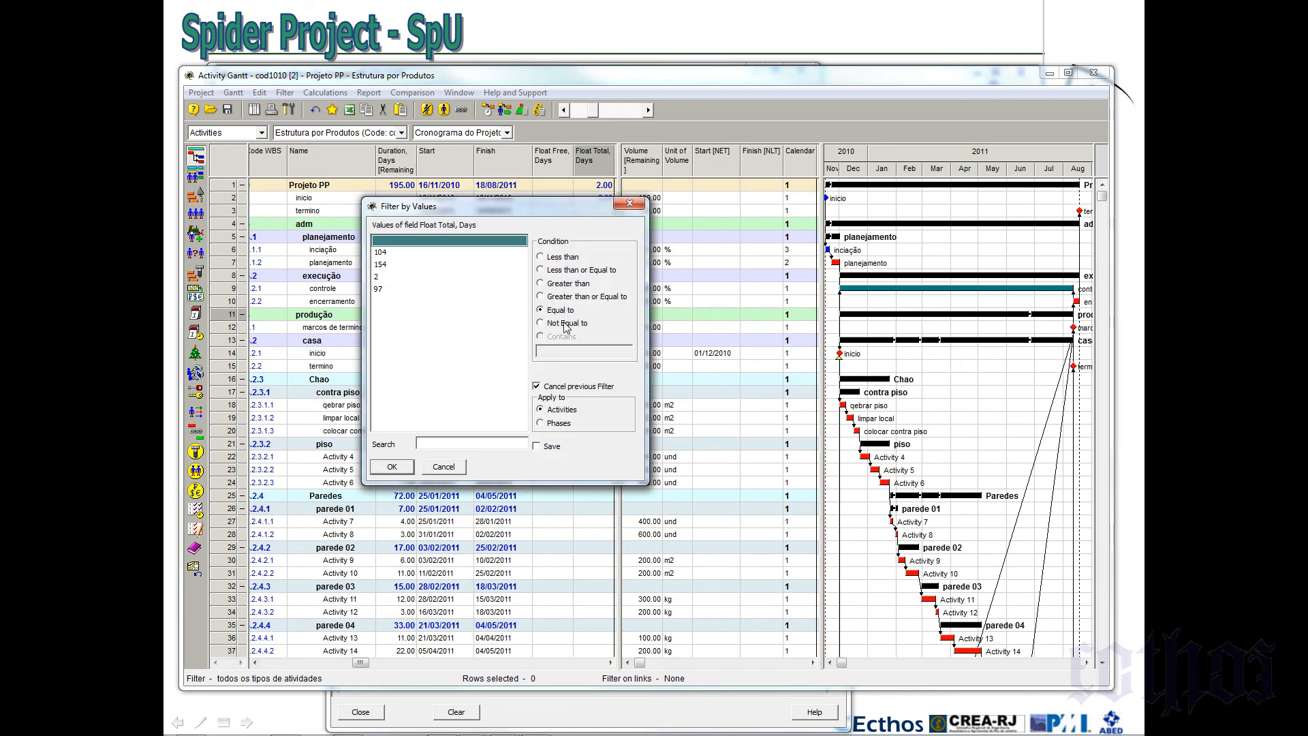
{"action": "left_click", "coordinate": [556, 297]}
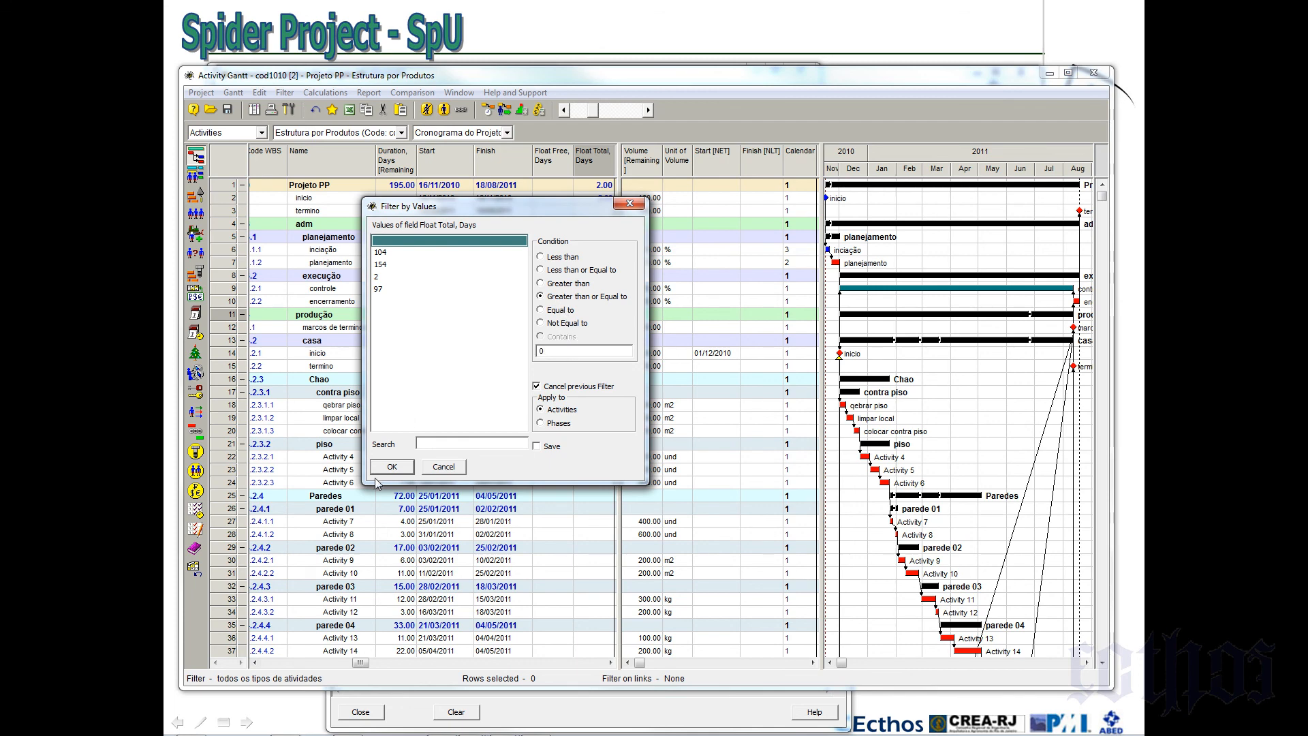
{"action": "left_click", "coordinate": [392, 467]}
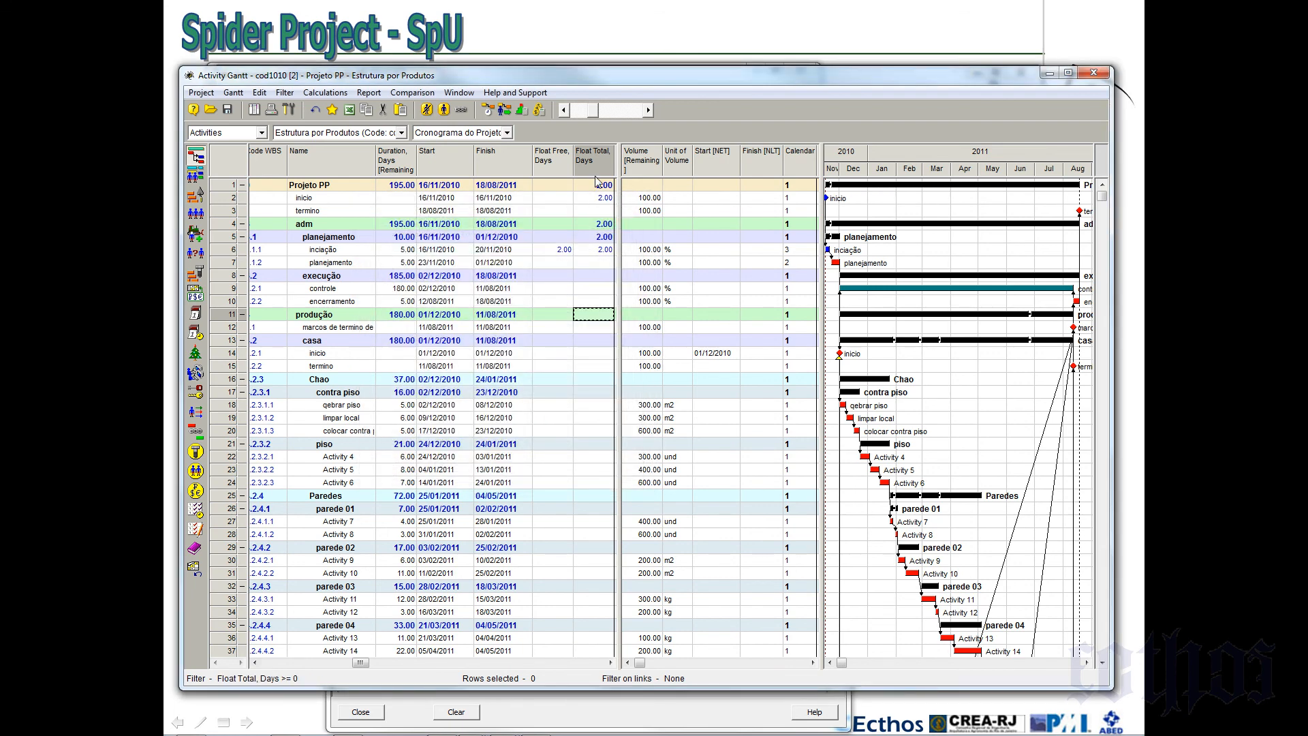
Filter the Gantt by Float Total values greater than 0, replacing the previous filter
{"action": "right_click", "coordinate": [592, 163]}
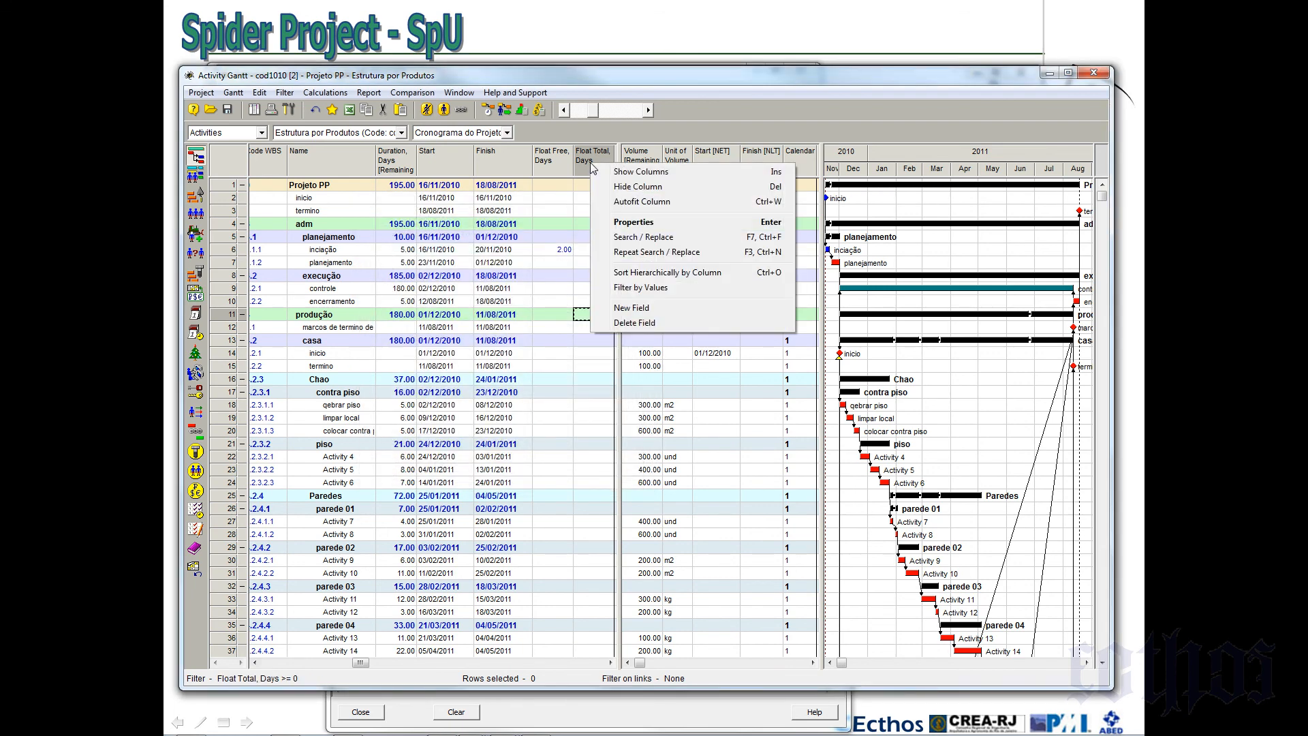
{"action": "left_click", "coordinate": [641, 289]}
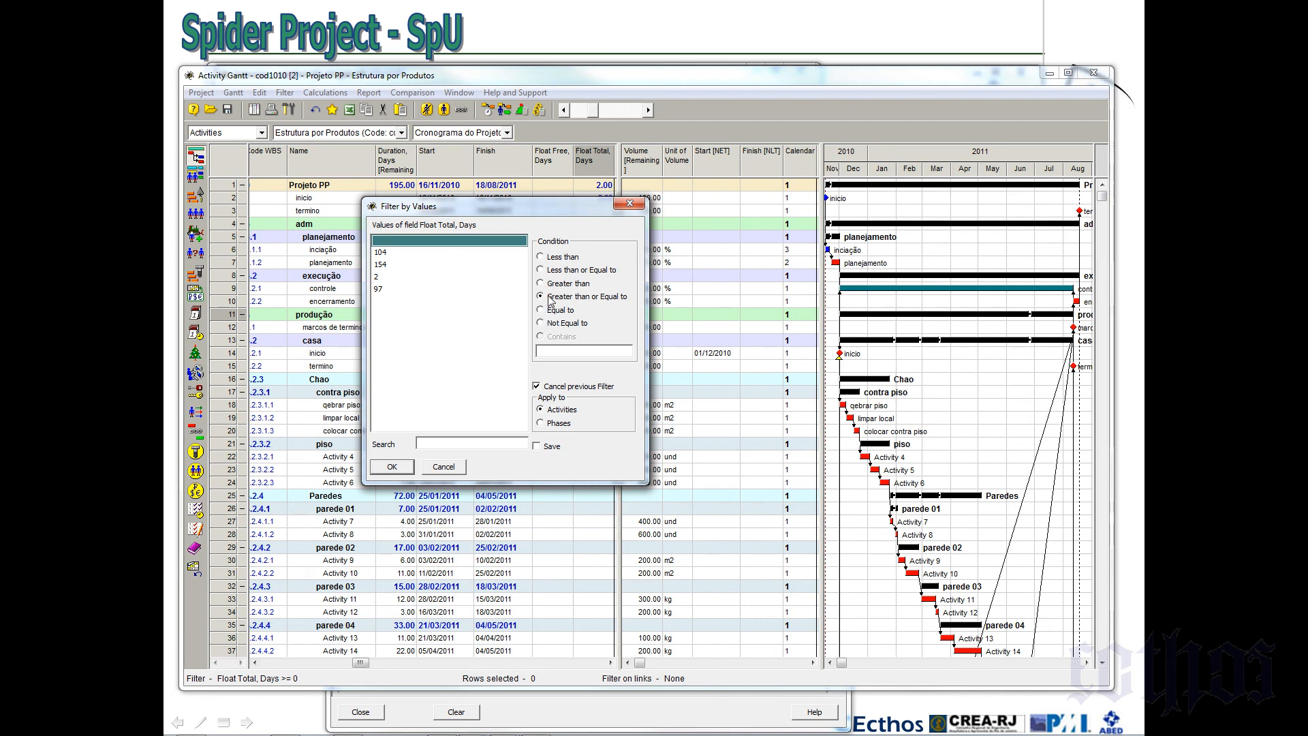
{"action": "left_click", "coordinate": [546, 354]}
{"action": "left_click", "coordinate": [402, 239]}
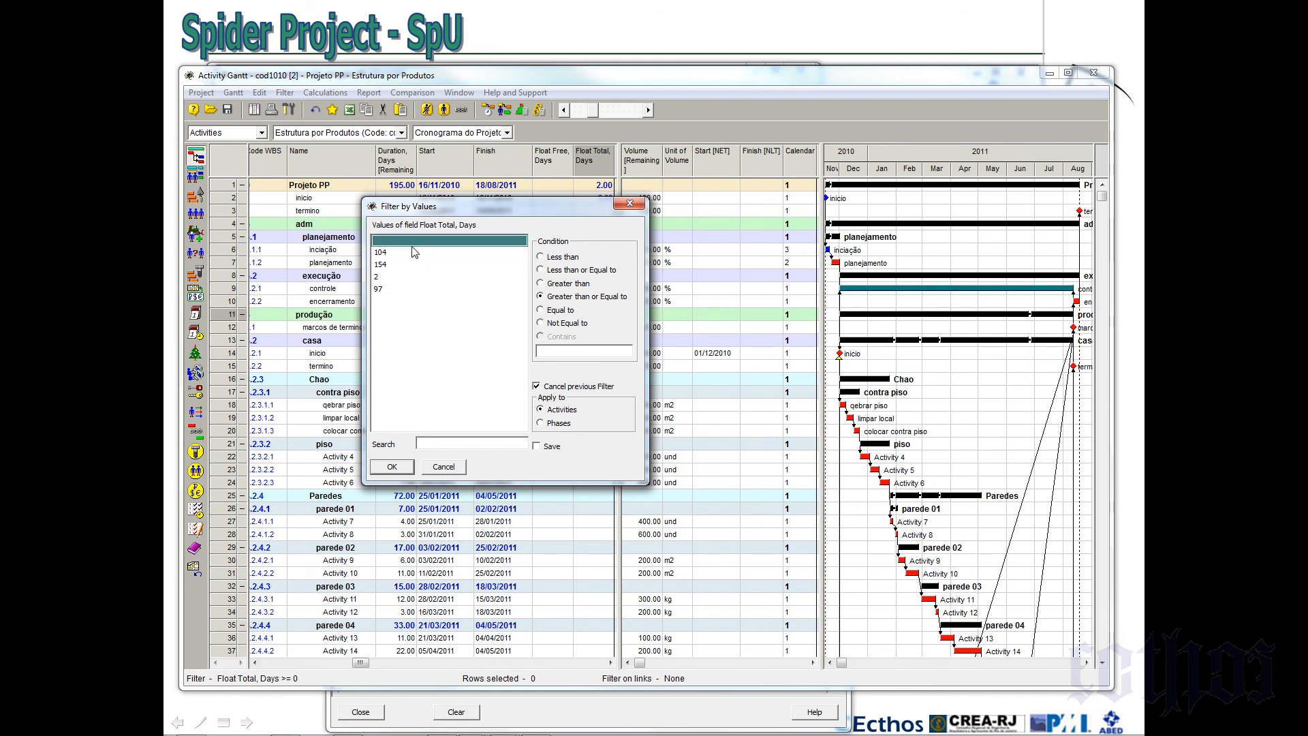
{"action": "left_click", "coordinate": [549, 313]}
{"action": "left_click", "coordinate": [542, 297]}
{"action": "left_click", "coordinate": [403, 467]}
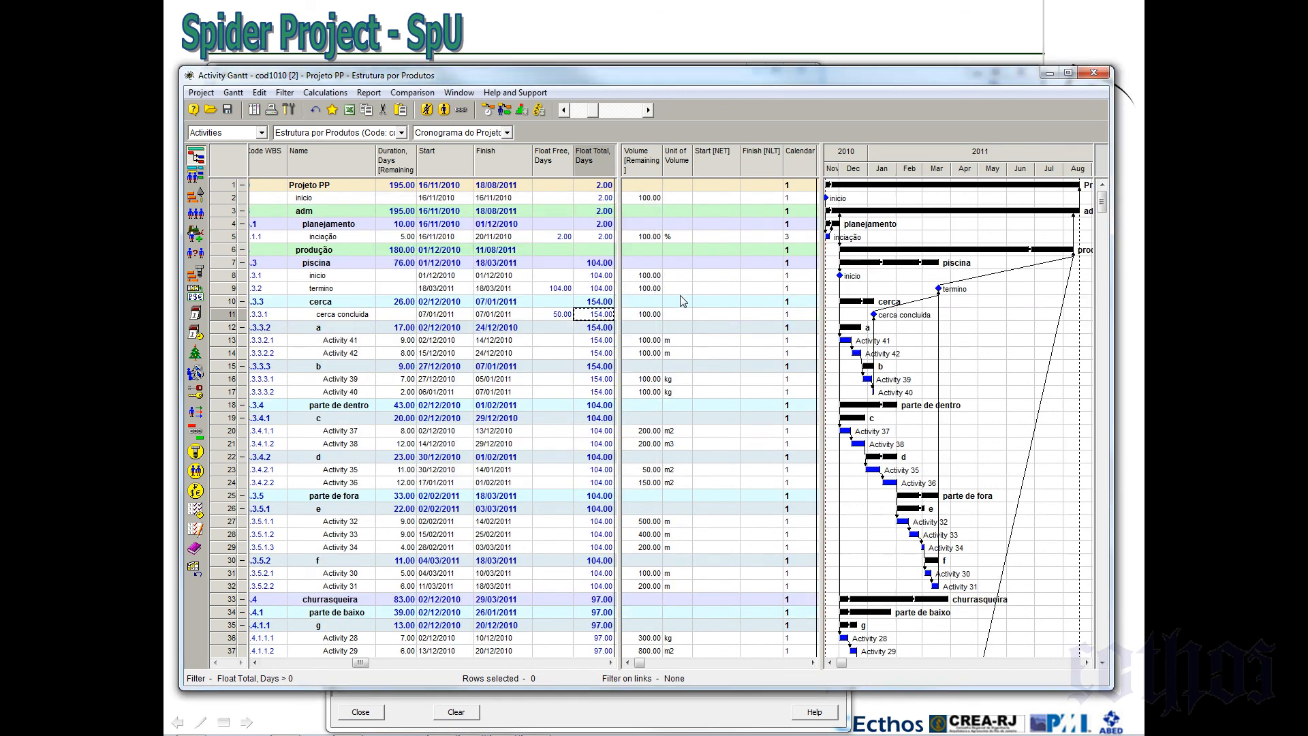
Widen the Gantt diagram area up to the Float Total column and look through the filtered activities
{"action": "left_click_drag", "start_coordinate": [822, 250], "coordinate": [621, 223]}
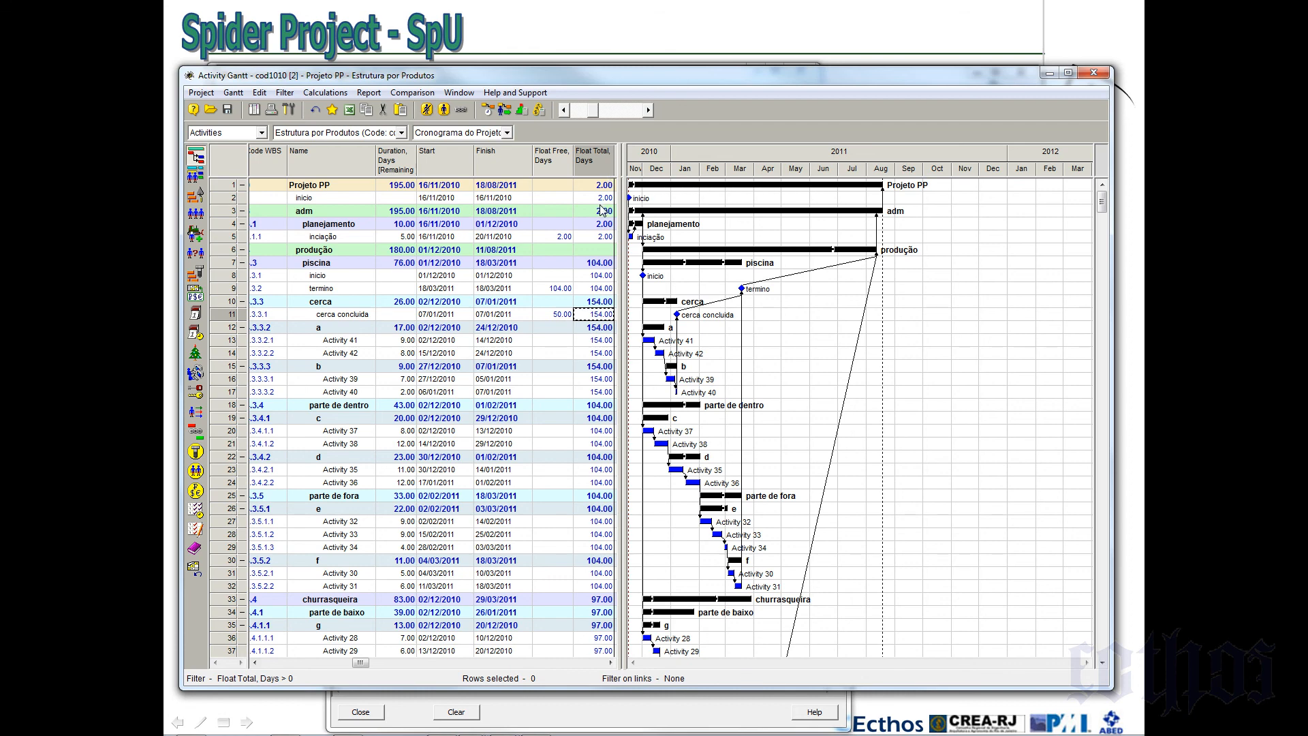
{"action": "scroll", "coordinate": [604, 215], "scroll_direction": "down", "scroll_amount": 5}
{"action": "scroll", "coordinate": [605, 220], "scroll_direction": "up", "scroll_amount": 5}
Remove the Float Total filter and restore the complete activity list
{"action": "right_click", "coordinate": [591, 162]}
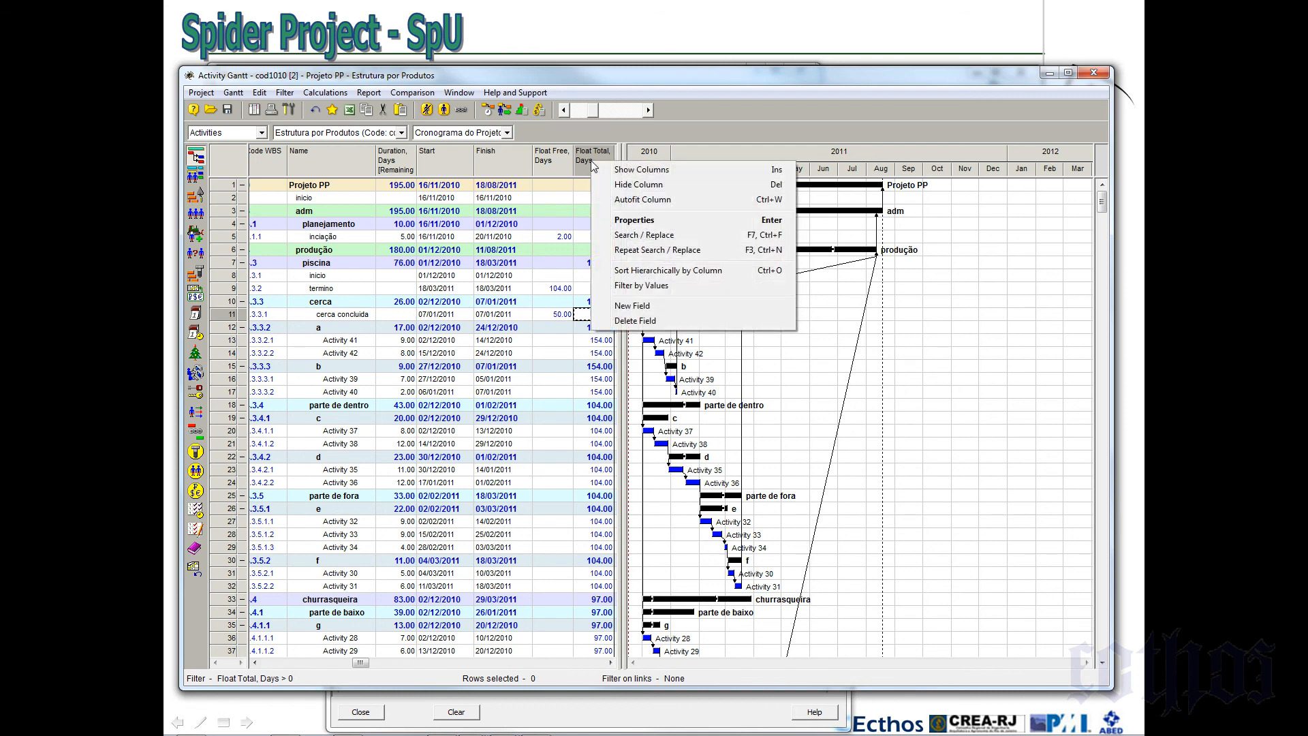
{"action": "left_click", "coordinate": [642, 285]}
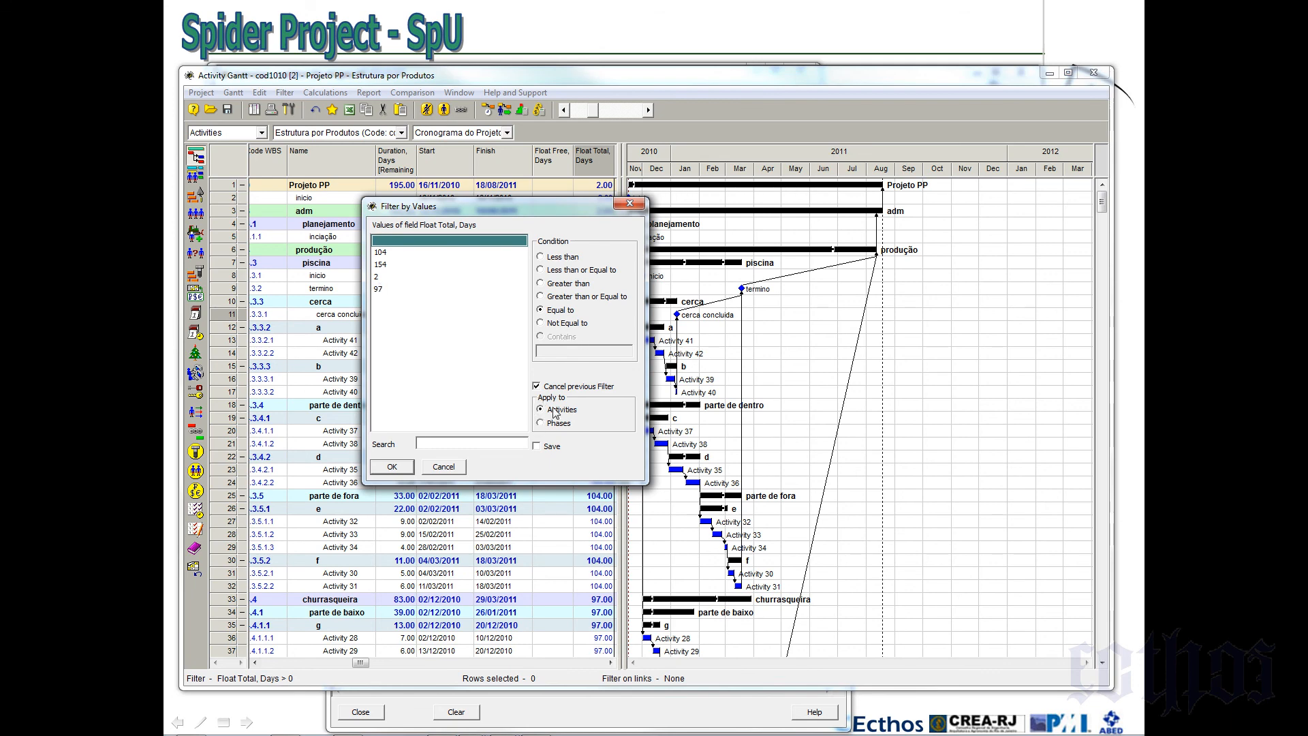
{"action": "left_click", "coordinate": [444, 466]}
{"action": "left_click", "coordinate": [285, 93]}
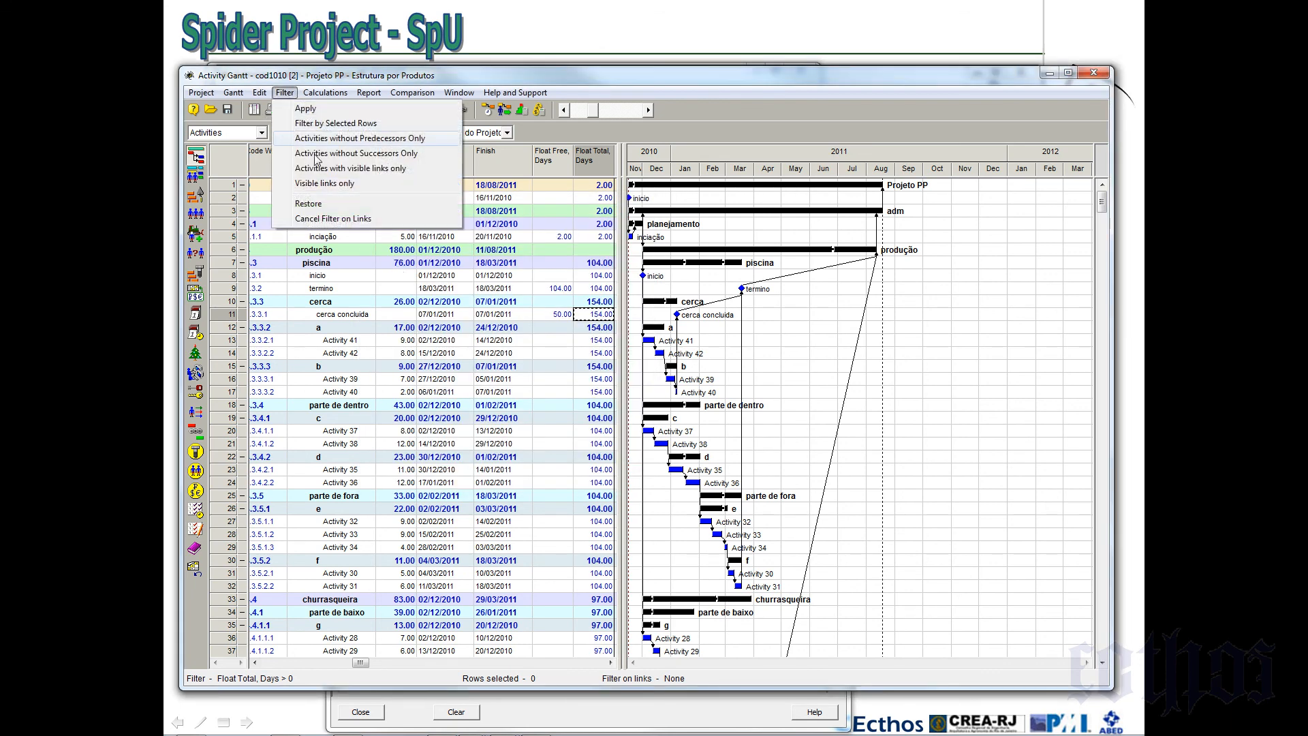
{"action": "left_click", "coordinate": [332, 203]}
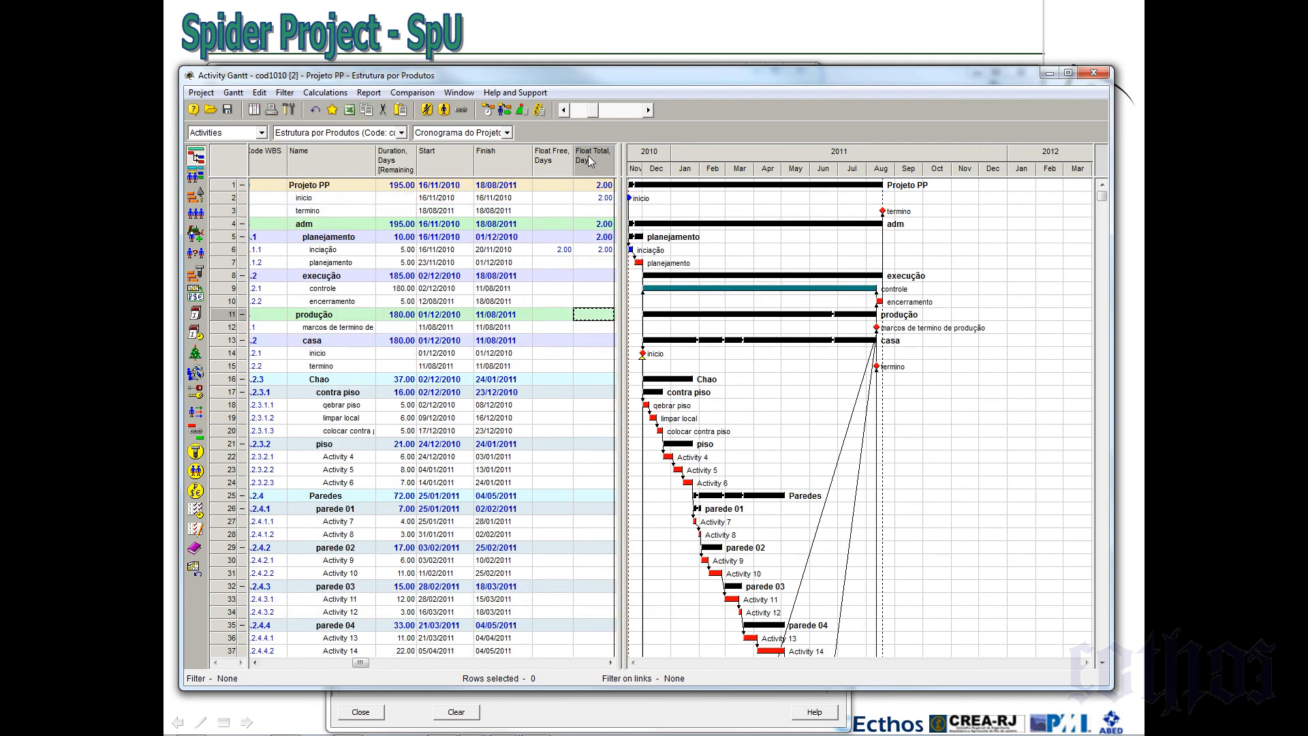
Filter the activities whose Float Total is equal to the blank value
{"action": "right_click", "coordinate": [589, 162]}
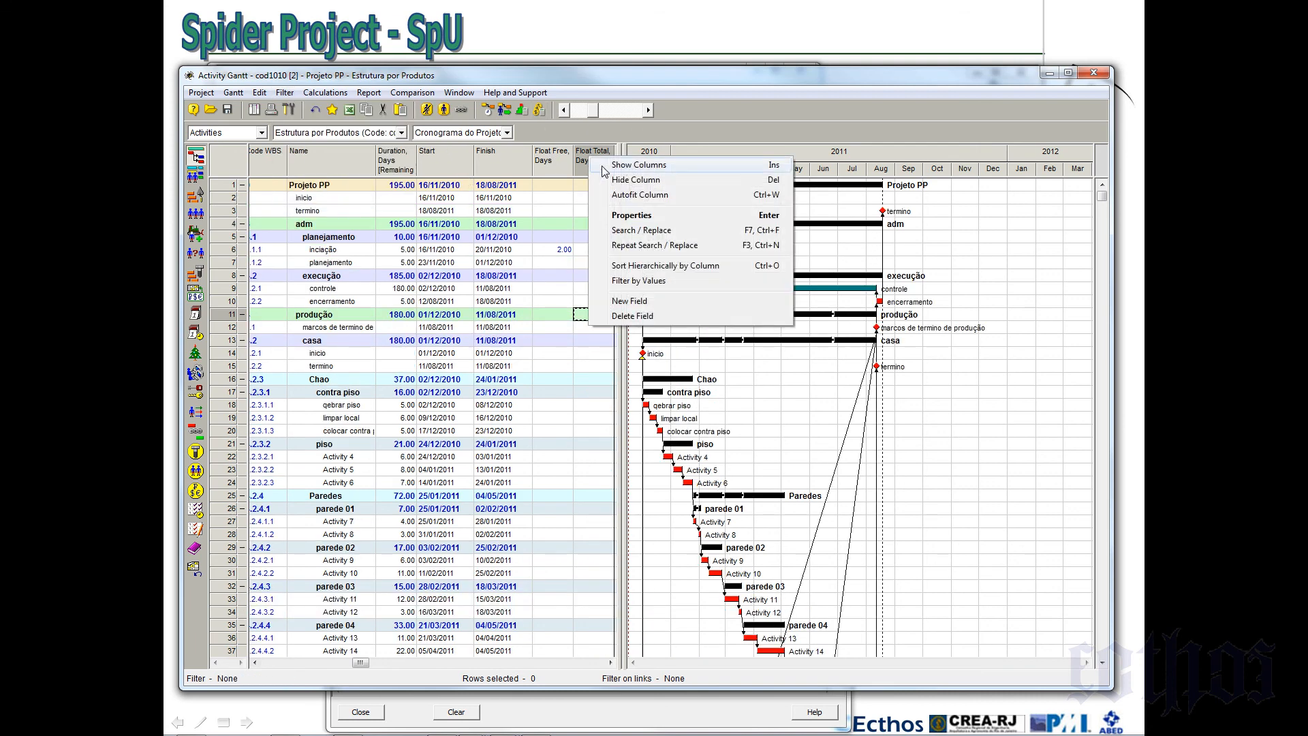
{"action": "left_click", "coordinate": [637, 281]}
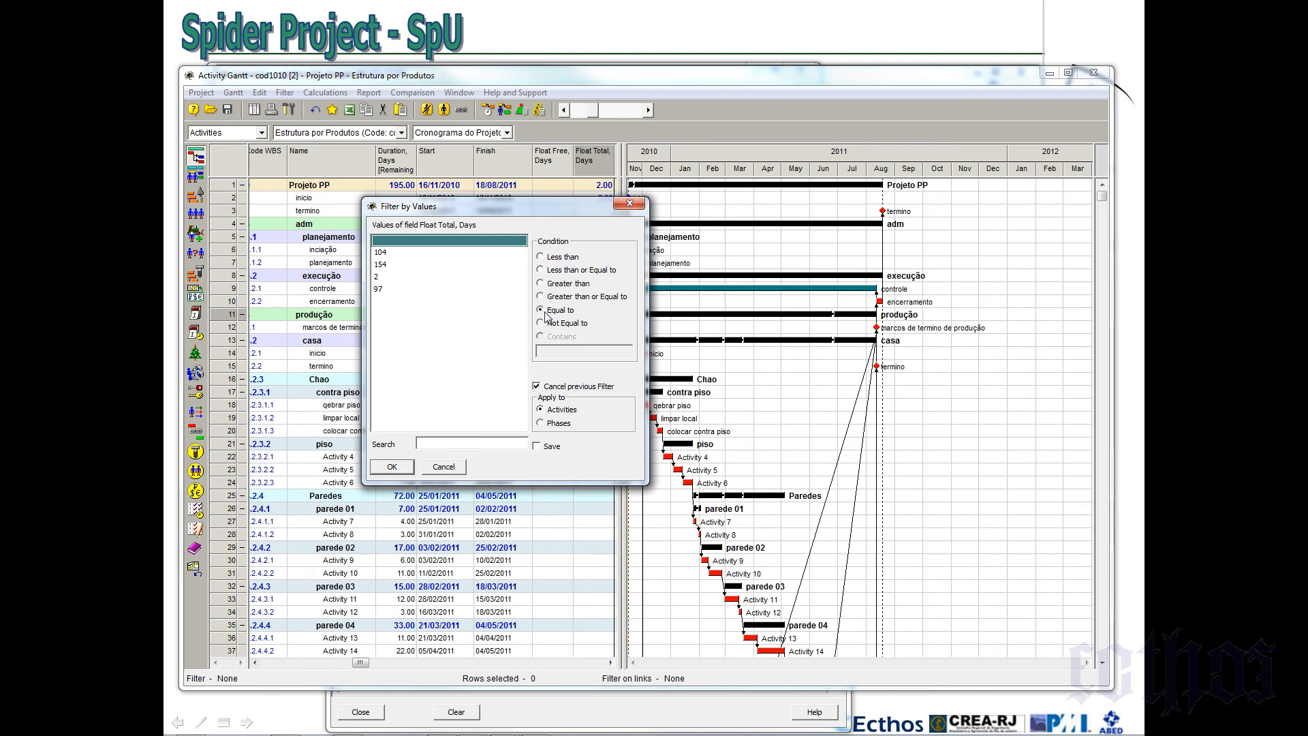
{"action": "left_click", "coordinate": [392, 468]}
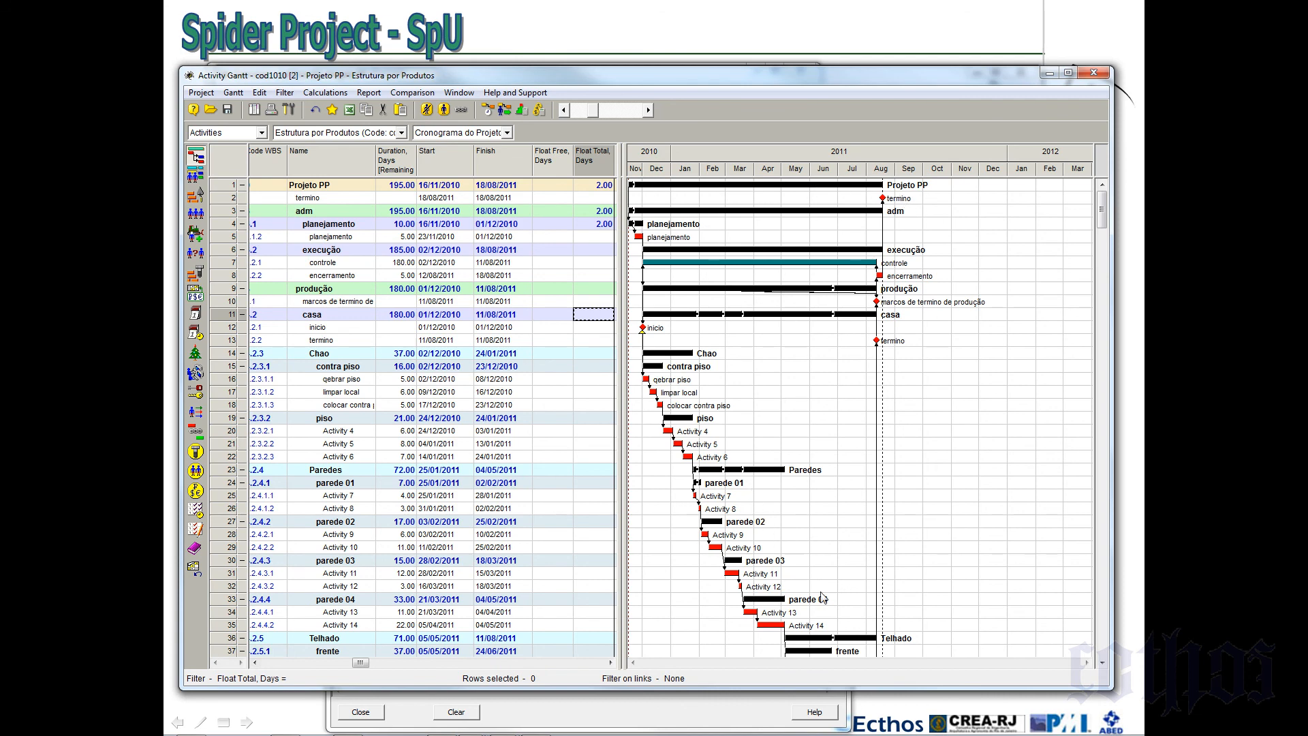
Look through the activities with blank Float Total and restore the unfiltered activity list
{"action": "scroll", "coordinate": [830, 494], "scroll_direction": "down", "scroll_amount": 4}
{"action": "scroll", "coordinate": [829, 493], "scroll_direction": "up", "scroll_amount": 4}
{"action": "left_click", "coordinate": [361, 242]}
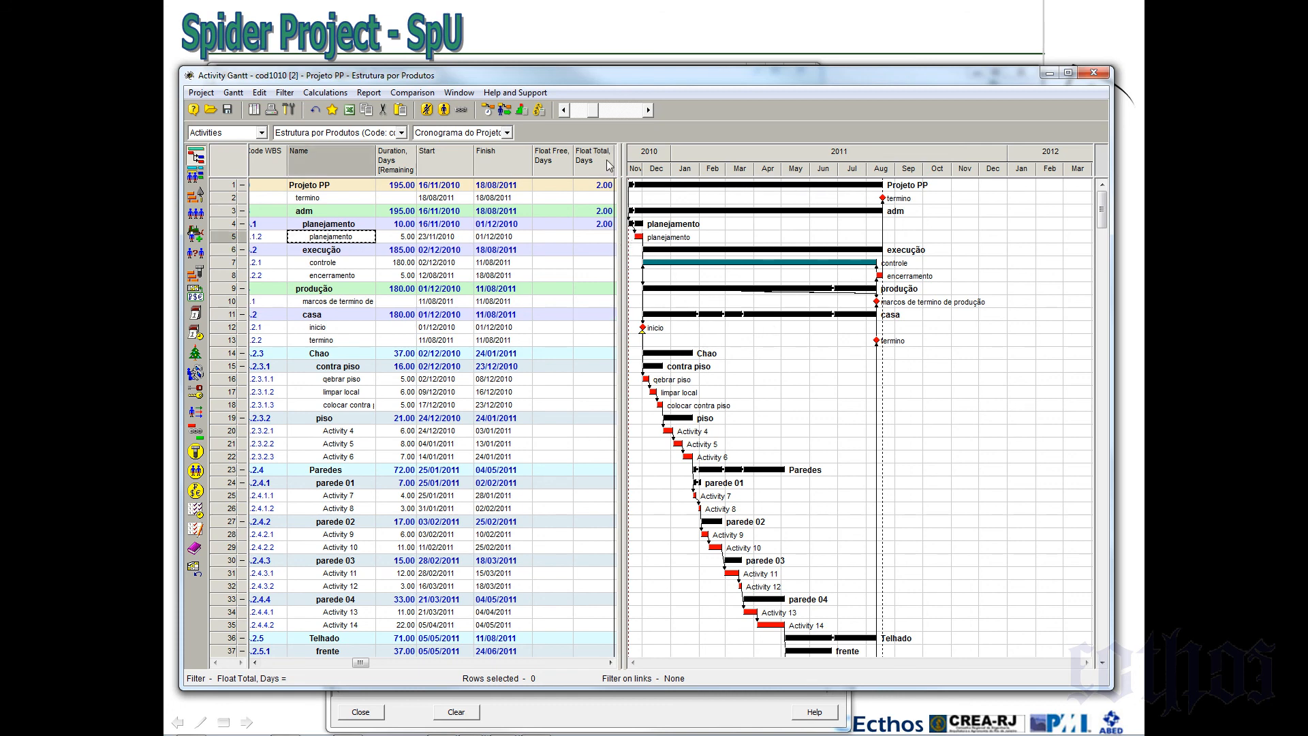
{"action": "left_click", "coordinate": [284, 93]}
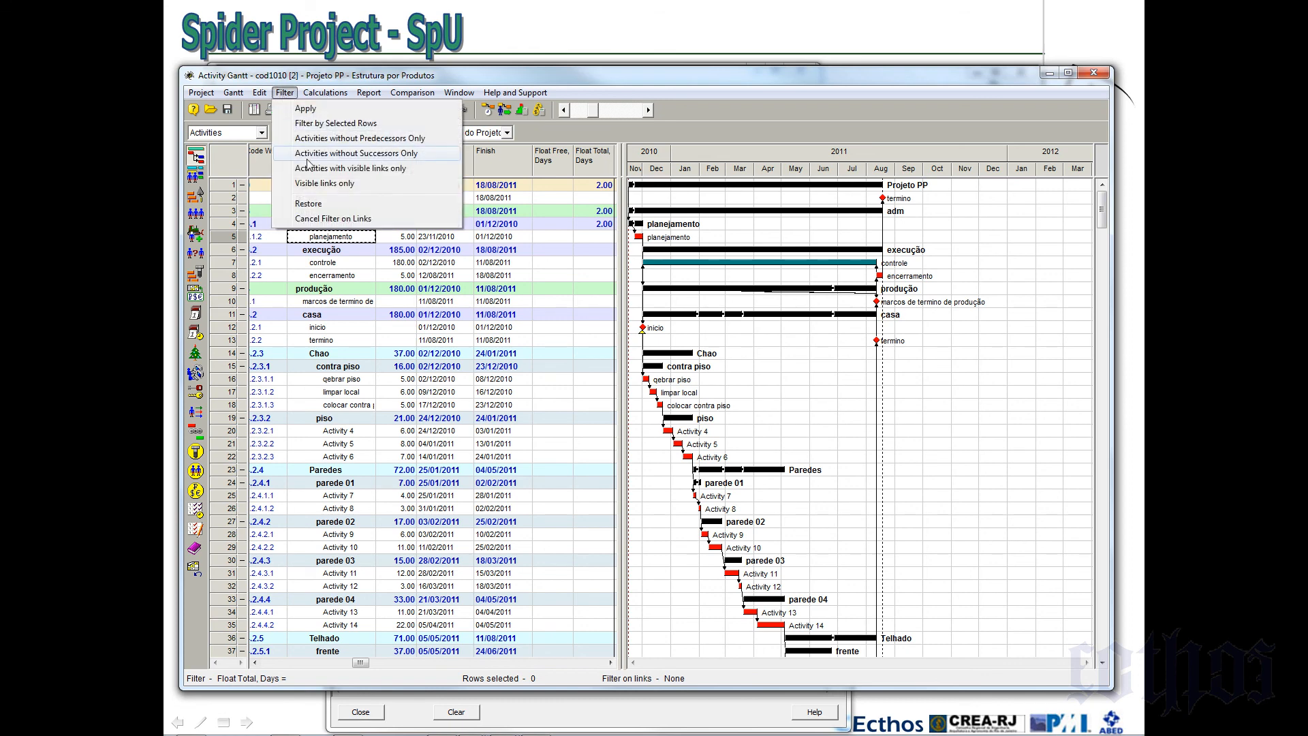
{"action": "left_click", "coordinate": [308, 203]}
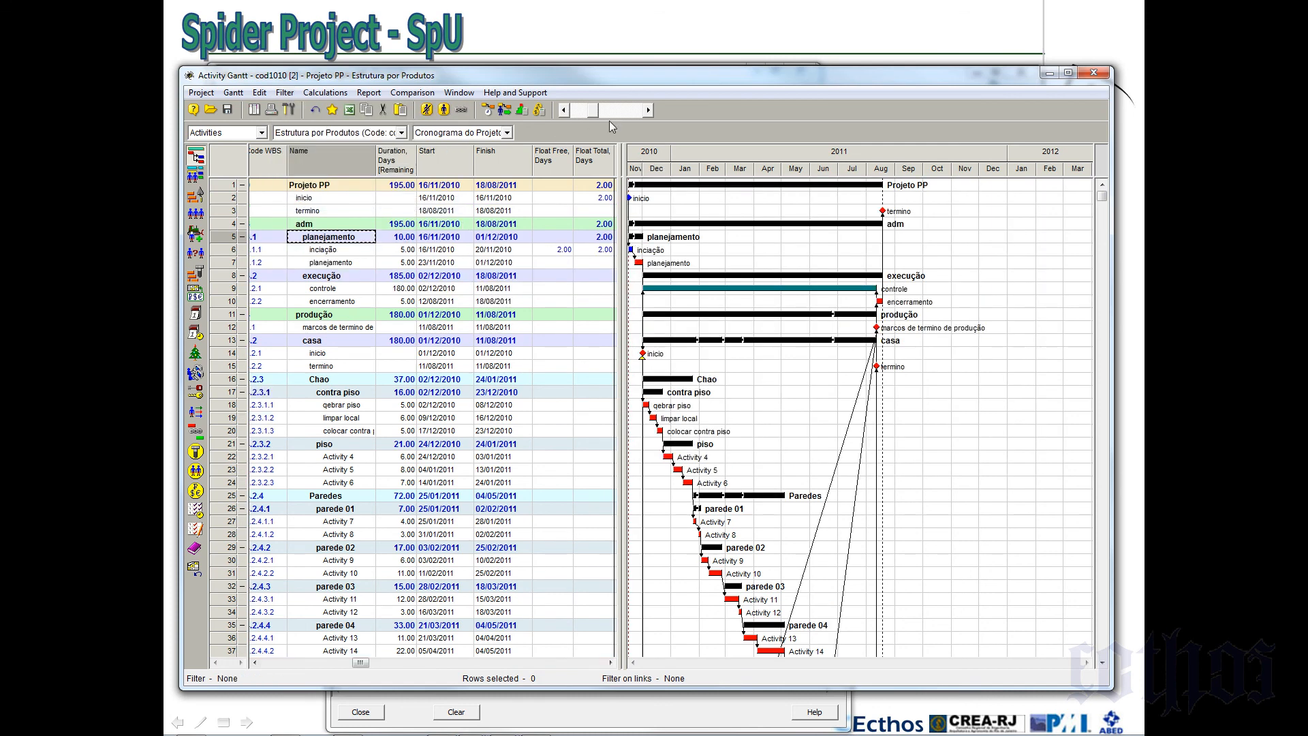
Turn on the ALAP schedule in the Gantt diagram options with the time scale enlarged to single days
{"action": "left_click", "coordinate": [622, 110]}
{"action": "left_click", "coordinate": [623, 109]}
{"action": "left_click", "coordinate": [623, 109]}
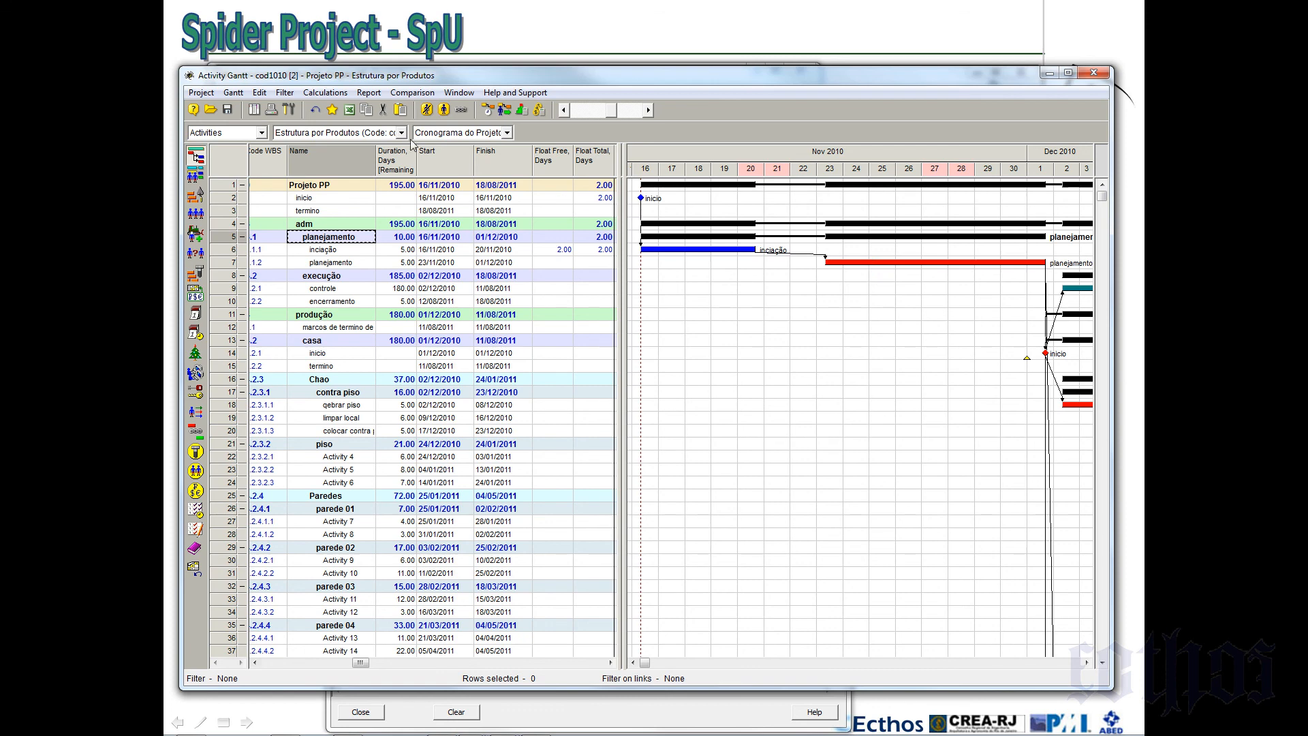
{"action": "left_click", "coordinate": [233, 93]}
{"action": "left_click", "coordinate": [252, 123]}
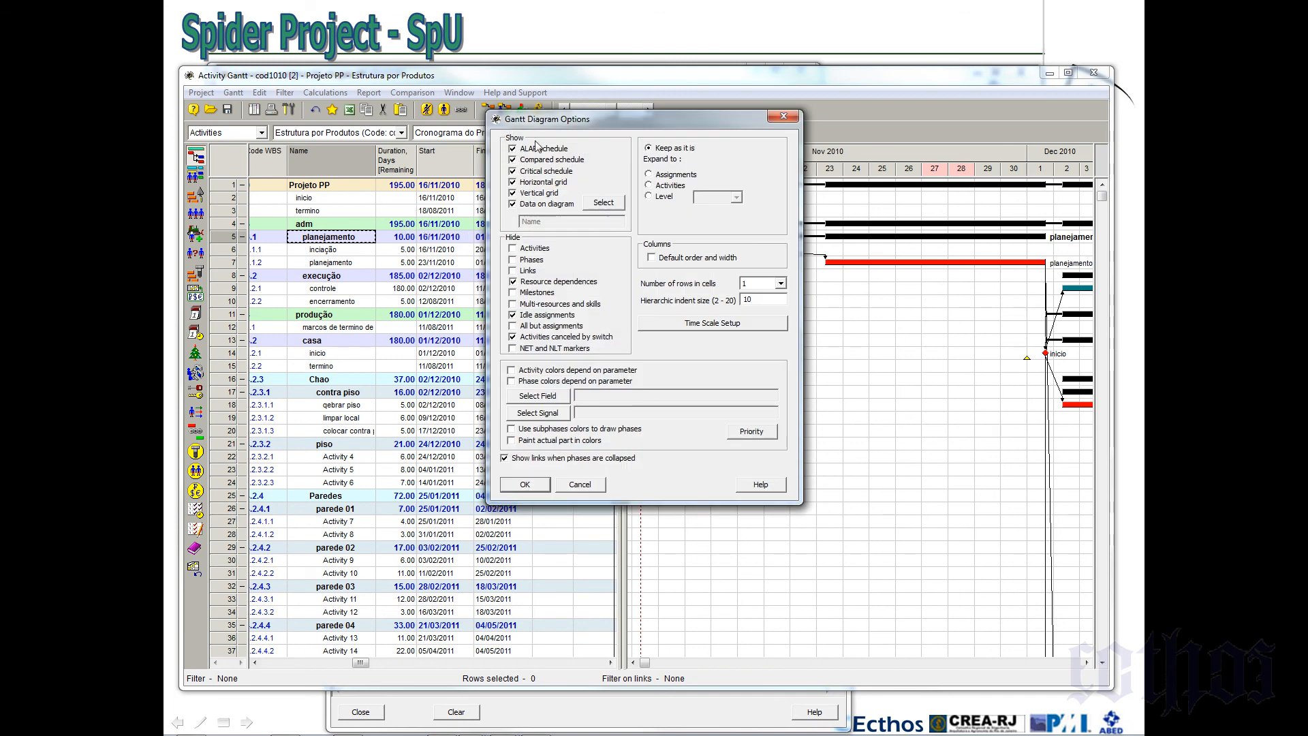
{"action": "left_click_drag", "start_coordinate": [545, 122], "coordinate": [527, 177]}
{"action": "left_click", "coordinate": [512, 206]}
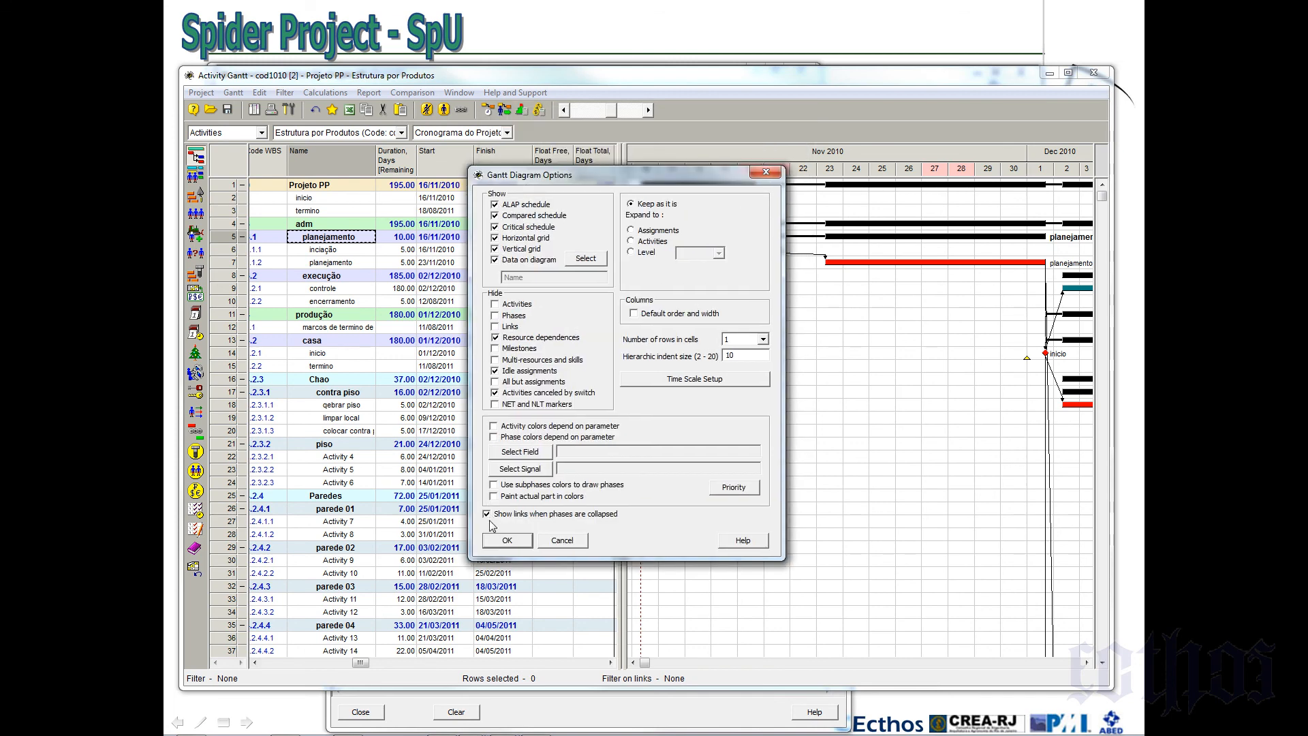
{"action": "left_click", "coordinate": [507, 540]}
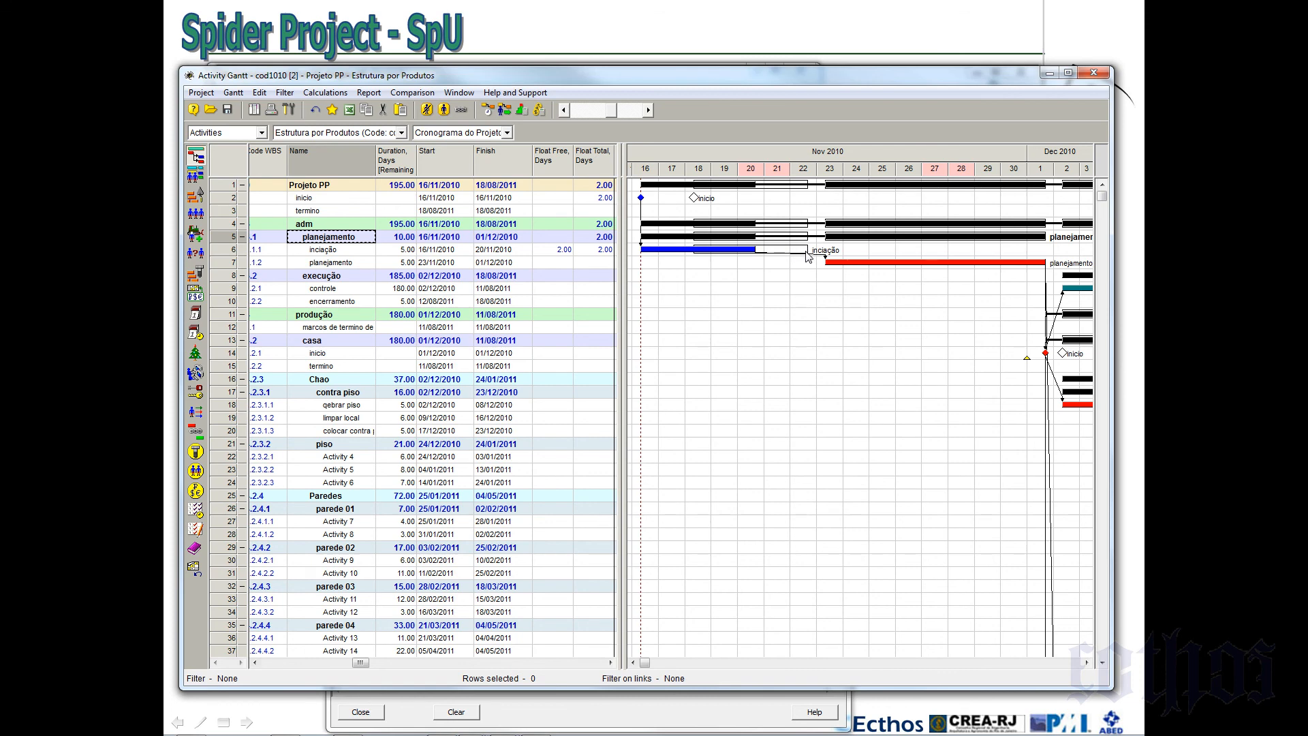
Fit the time scale to the whole project and compare the ALAP bars with the scheduled bars in every phase
{"action": "right_click", "coordinate": [709, 162]}
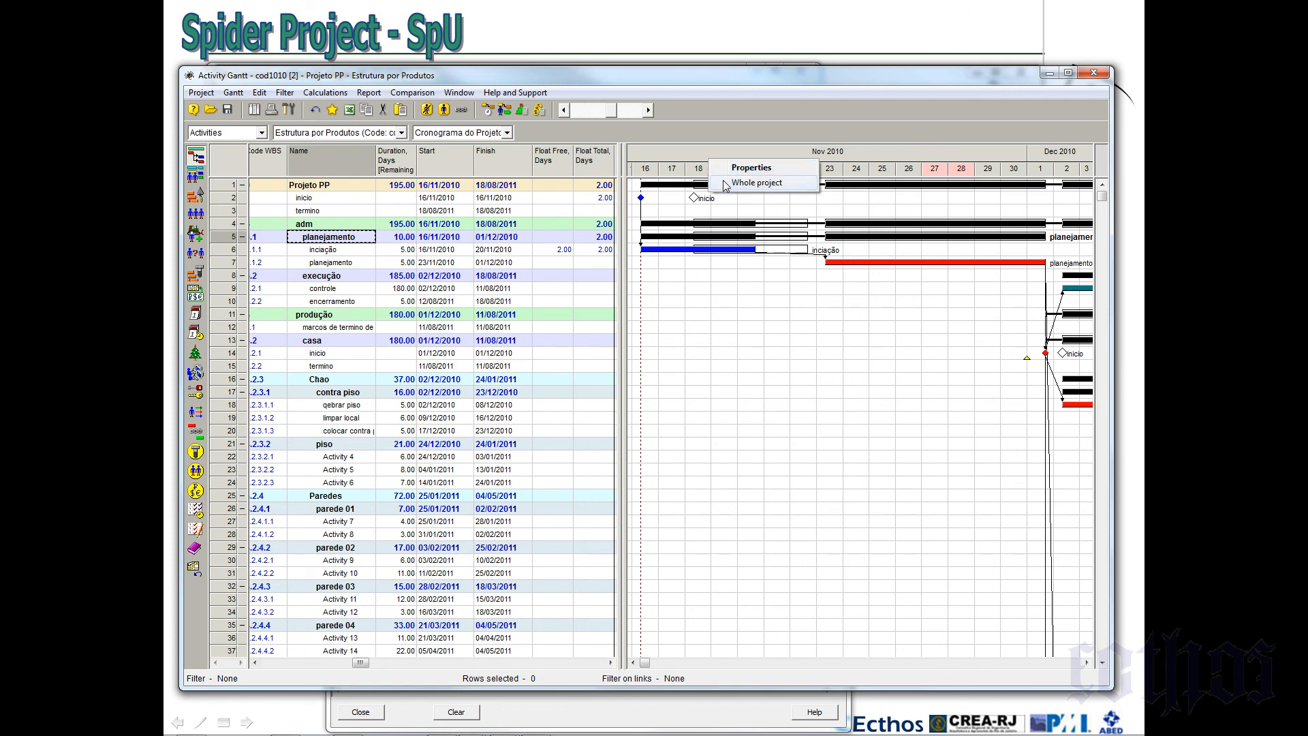
{"action": "left_click", "coordinate": [756, 182]}
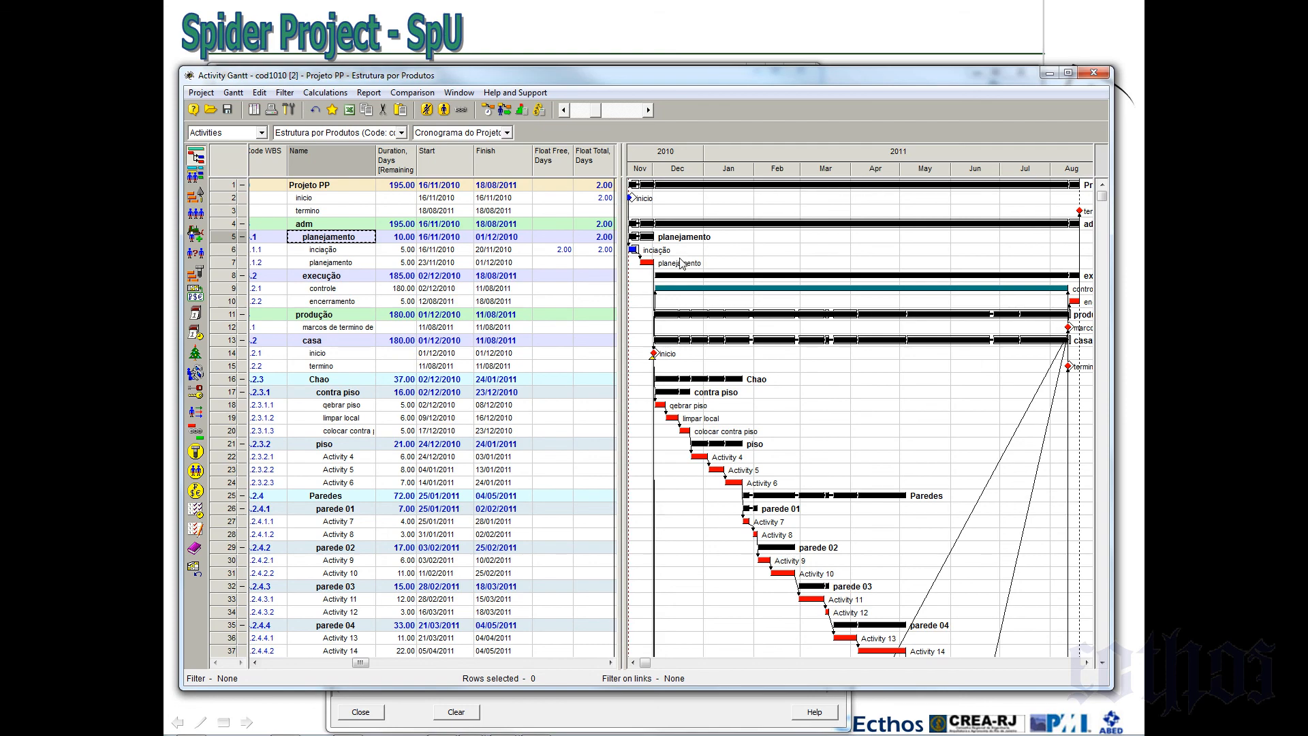
{"action": "scroll", "coordinate": [701, 286], "scroll_direction": "down", "scroll_amount": 15}
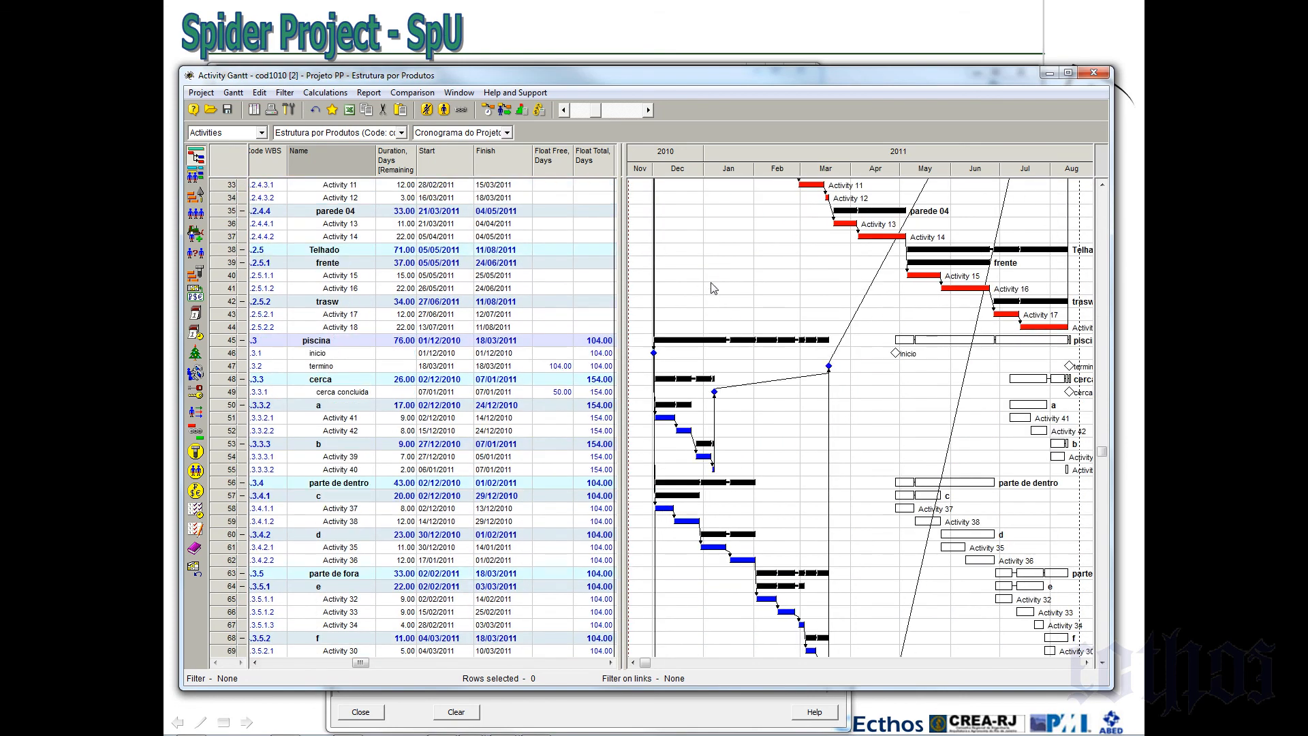
{"action": "scroll", "coordinate": [870, 352], "scroll_direction": "up", "scroll_amount": 3}
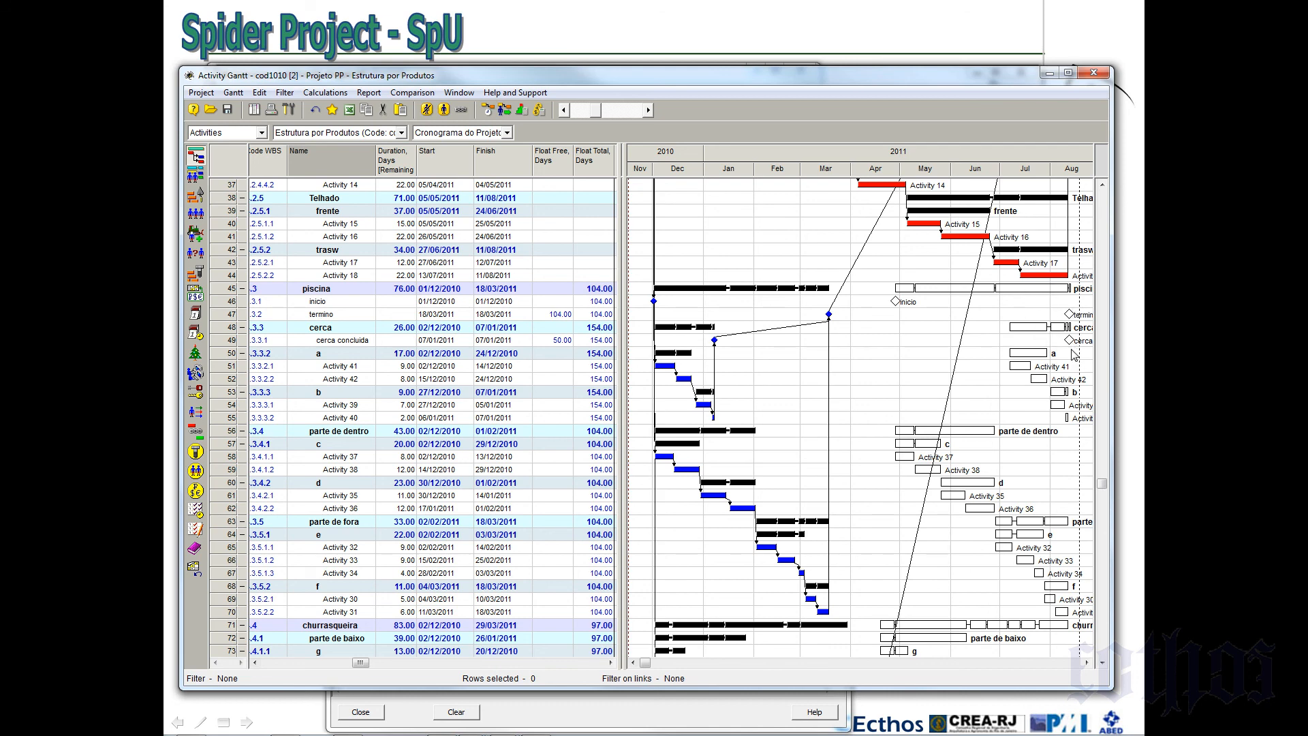
{"action": "scroll", "coordinate": [1058, 530], "scroll_direction": "down", "scroll_amount": 7}
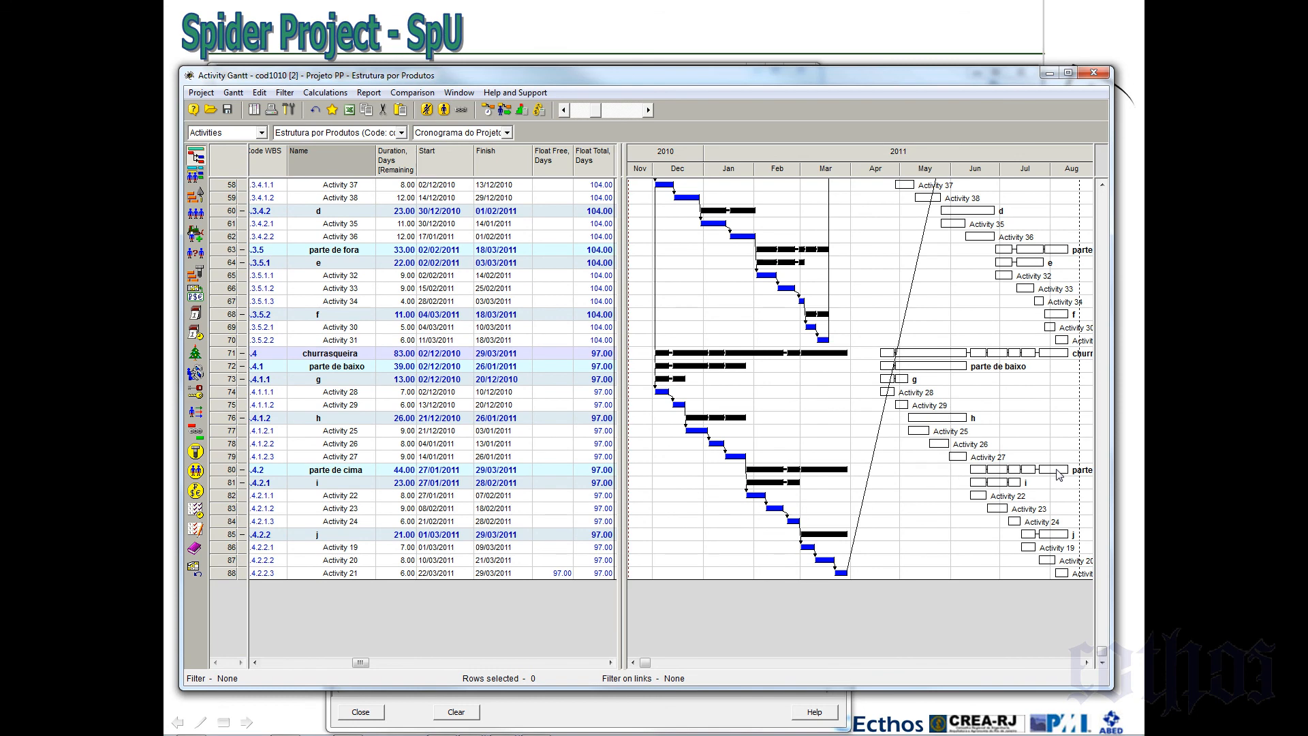
{"action": "scroll", "coordinate": [1060, 474], "scroll_direction": "up", "scroll_amount": 19}
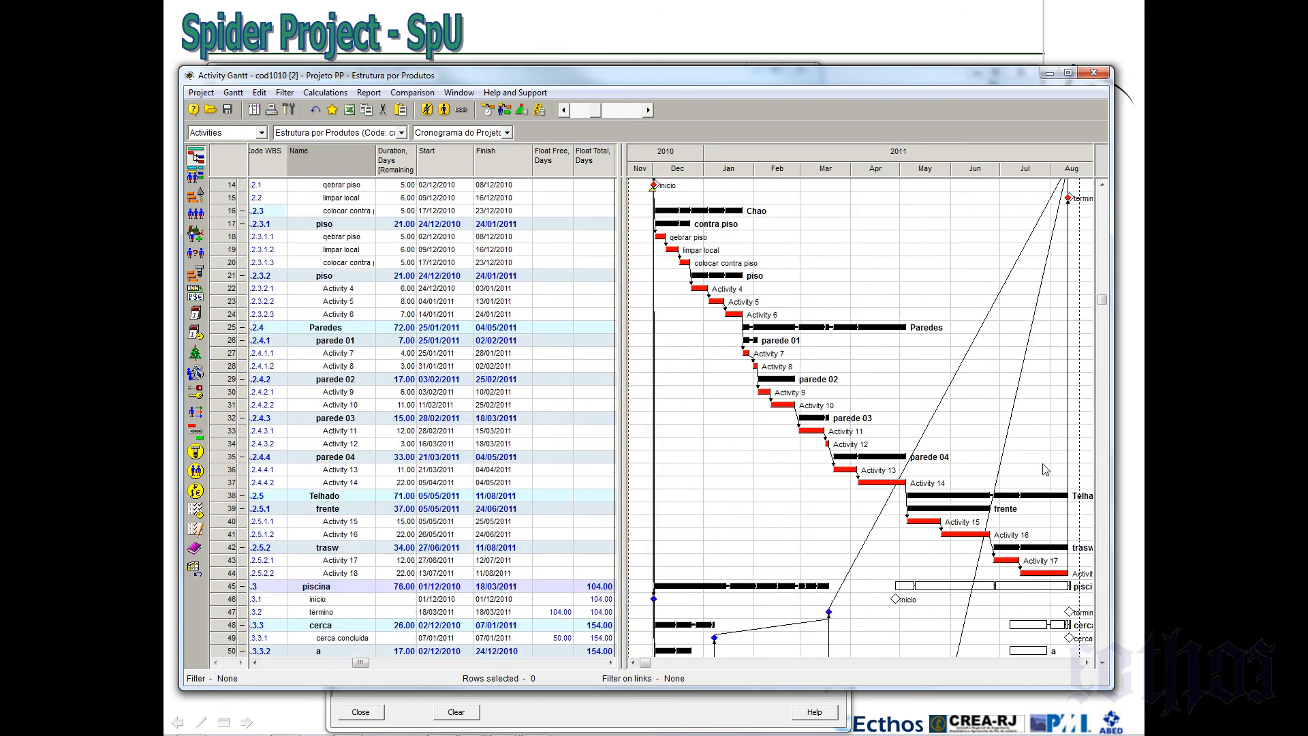
{"action": "scroll", "coordinate": [1076, 215], "scroll_direction": "up", "scroll_amount": 1}
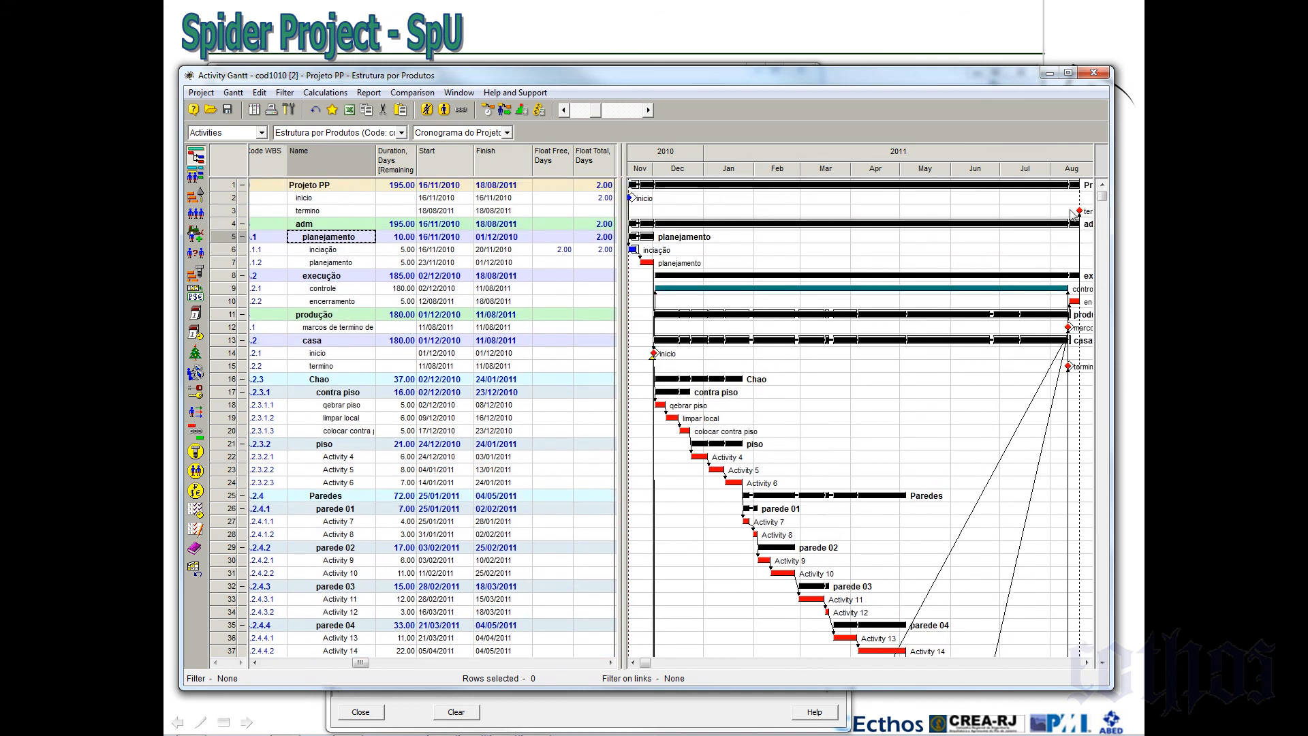
Turn off the ALAP schedule in the Gantt diagram options
{"action": "left_click", "coordinate": [233, 93]}
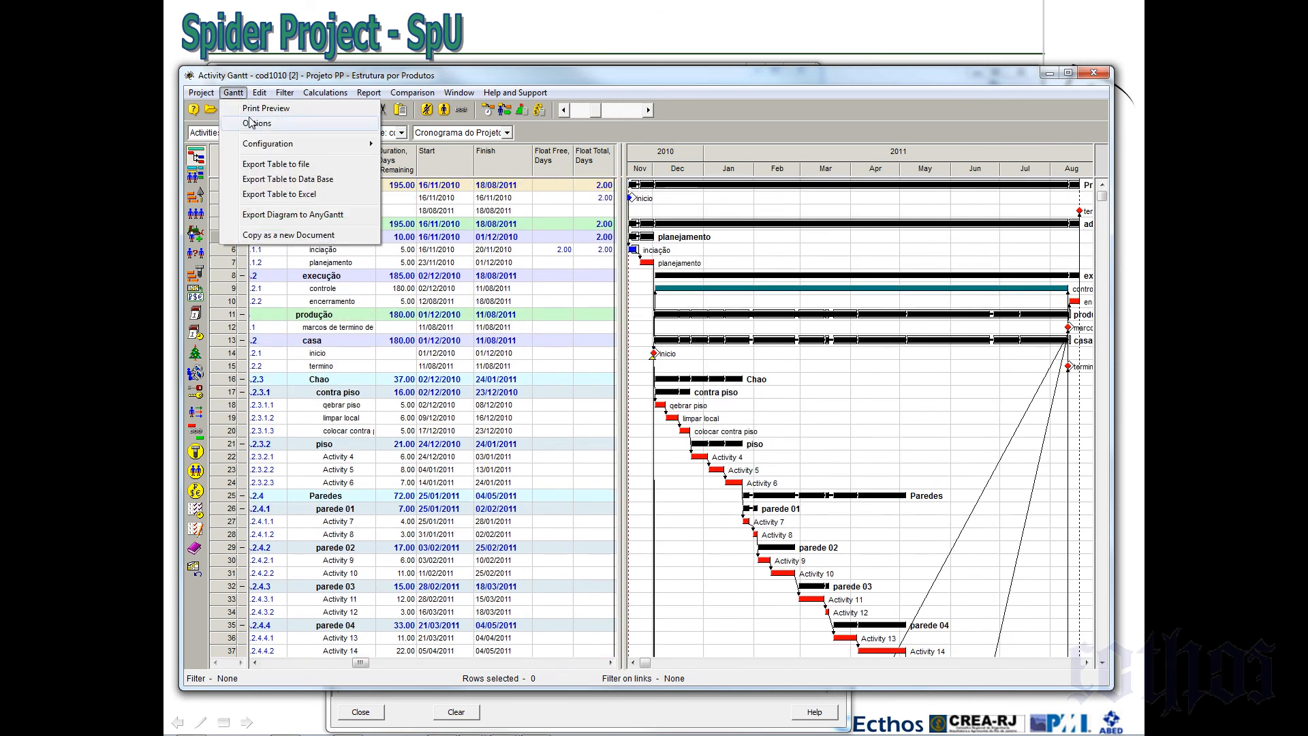
{"action": "left_click", "coordinate": [252, 124]}
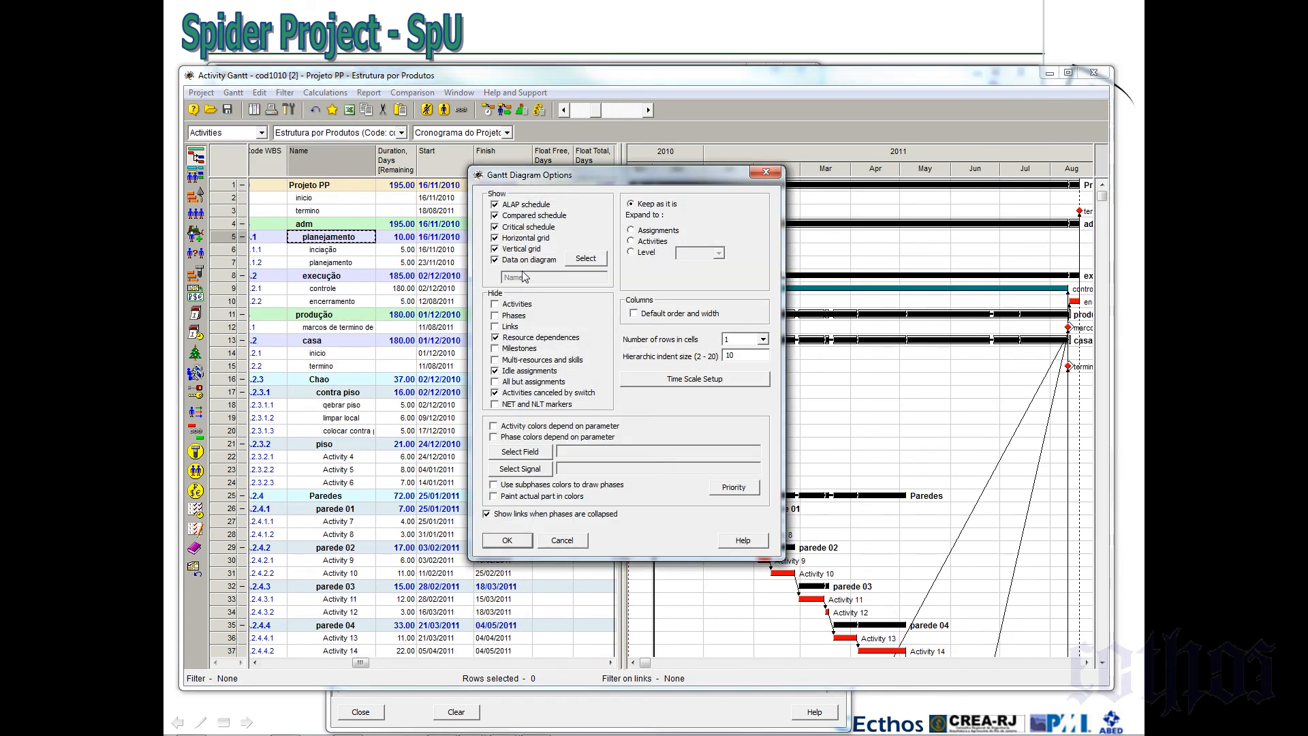
{"action": "left_click", "coordinate": [494, 205]}
{"action": "left_click", "coordinate": [510, 540]}
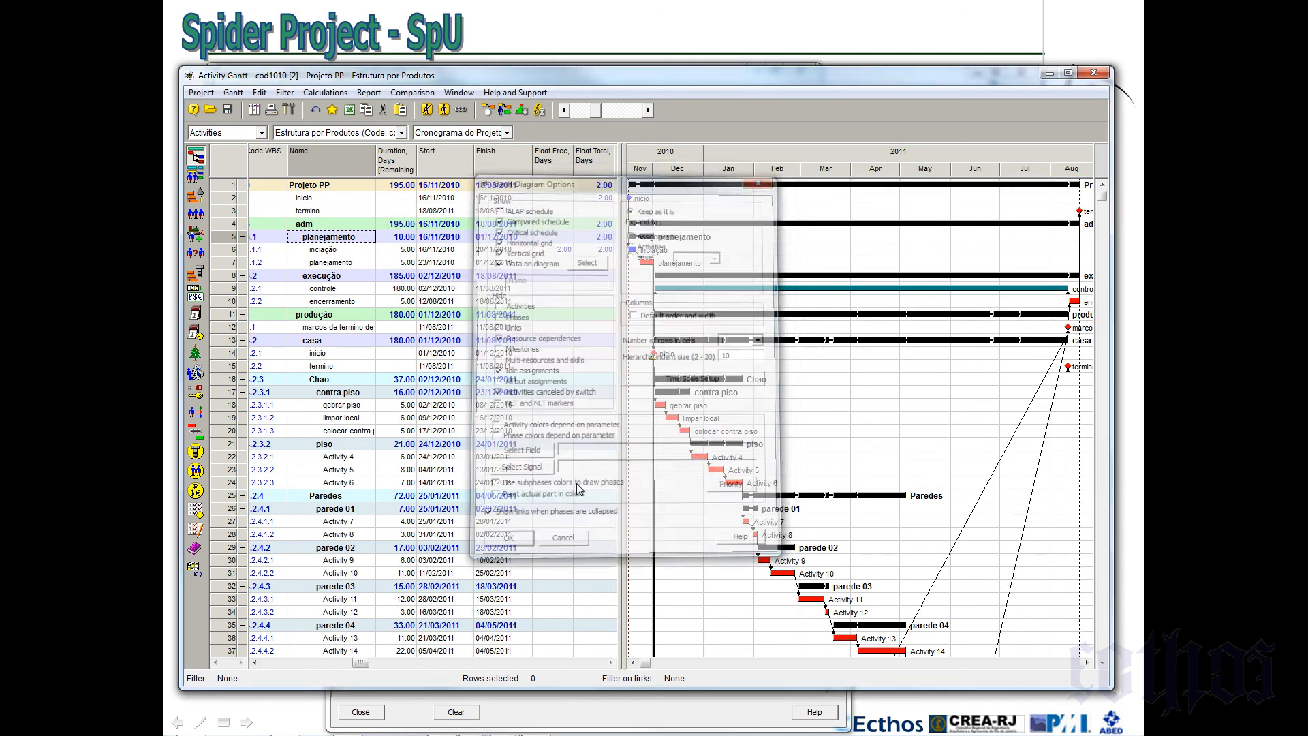
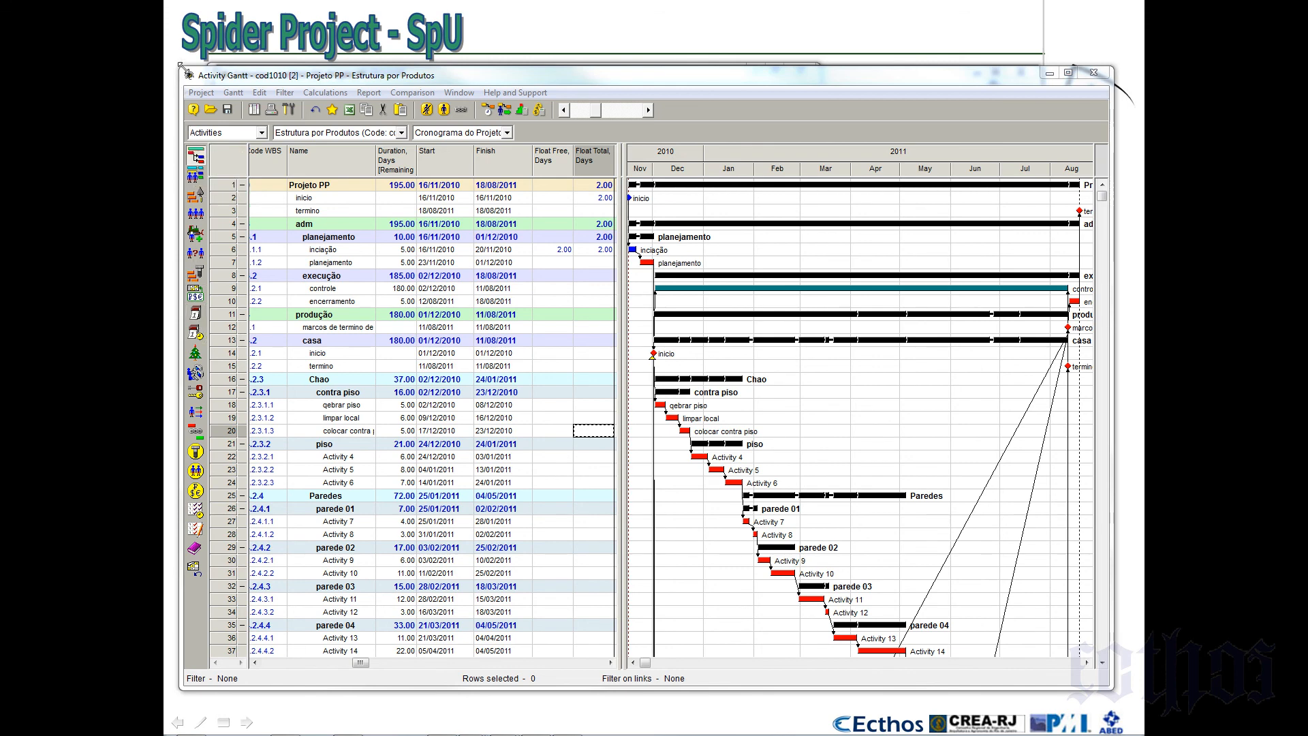
Shrink the Activity Gantt window, open the project's Calendar Exceptions table and place it over the Calendars and Weeks tables
{"action": "left_click_drag", "start_coordinate": [181, 66], "coordinate": [217, 522]}
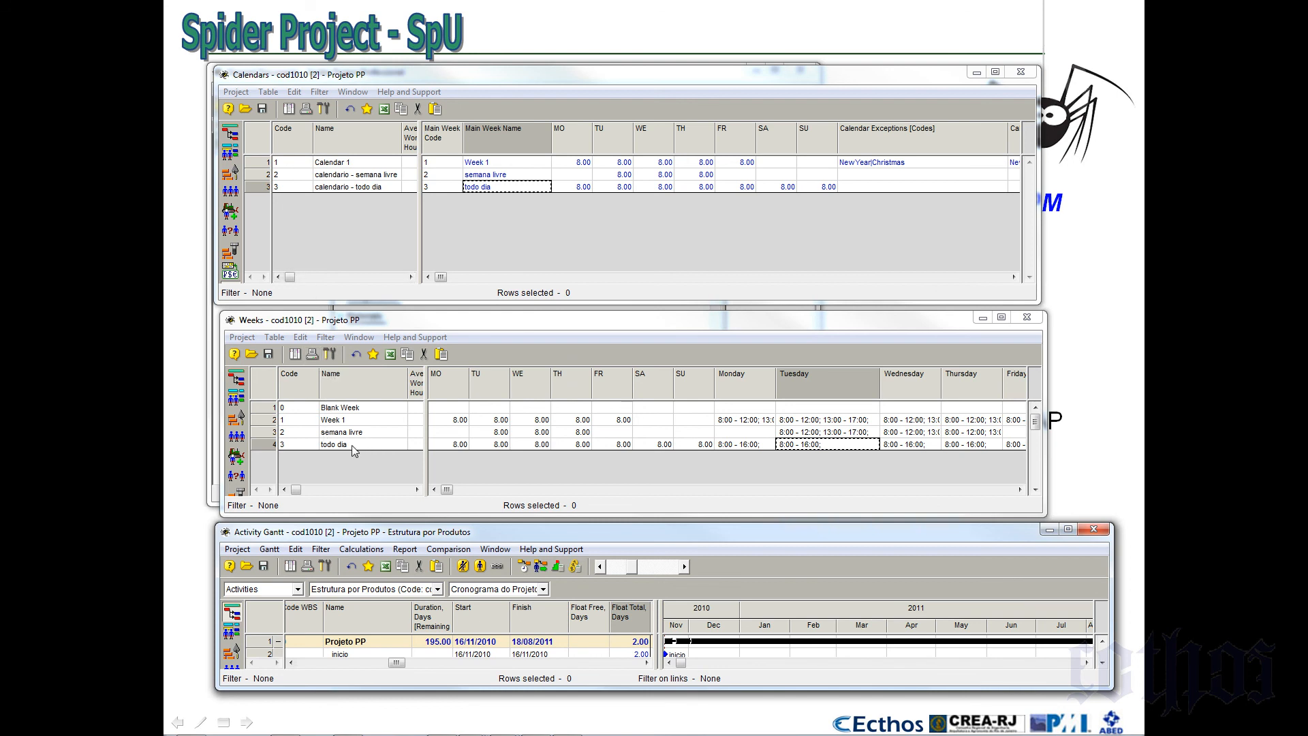
{"action": "left_click", "coordinate": [208, 71]}
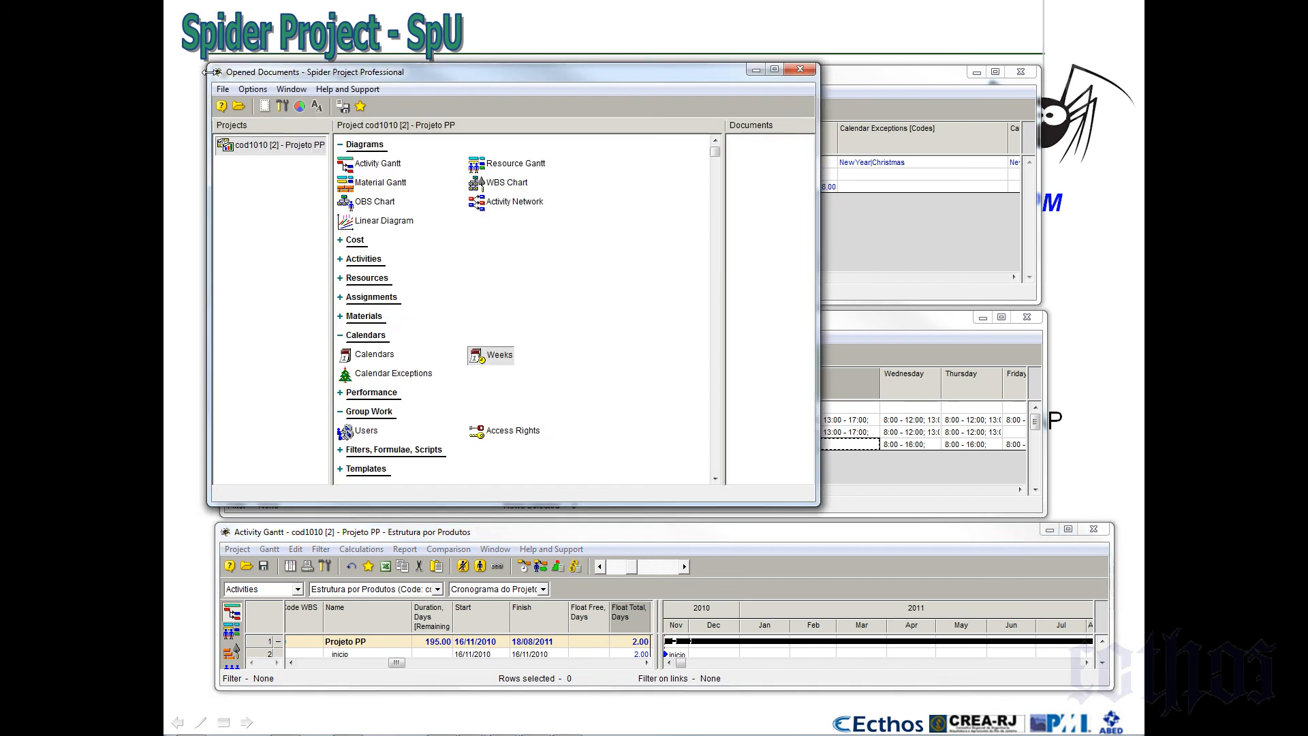
{"action": "double_click", "coordinate": [389, 378]}
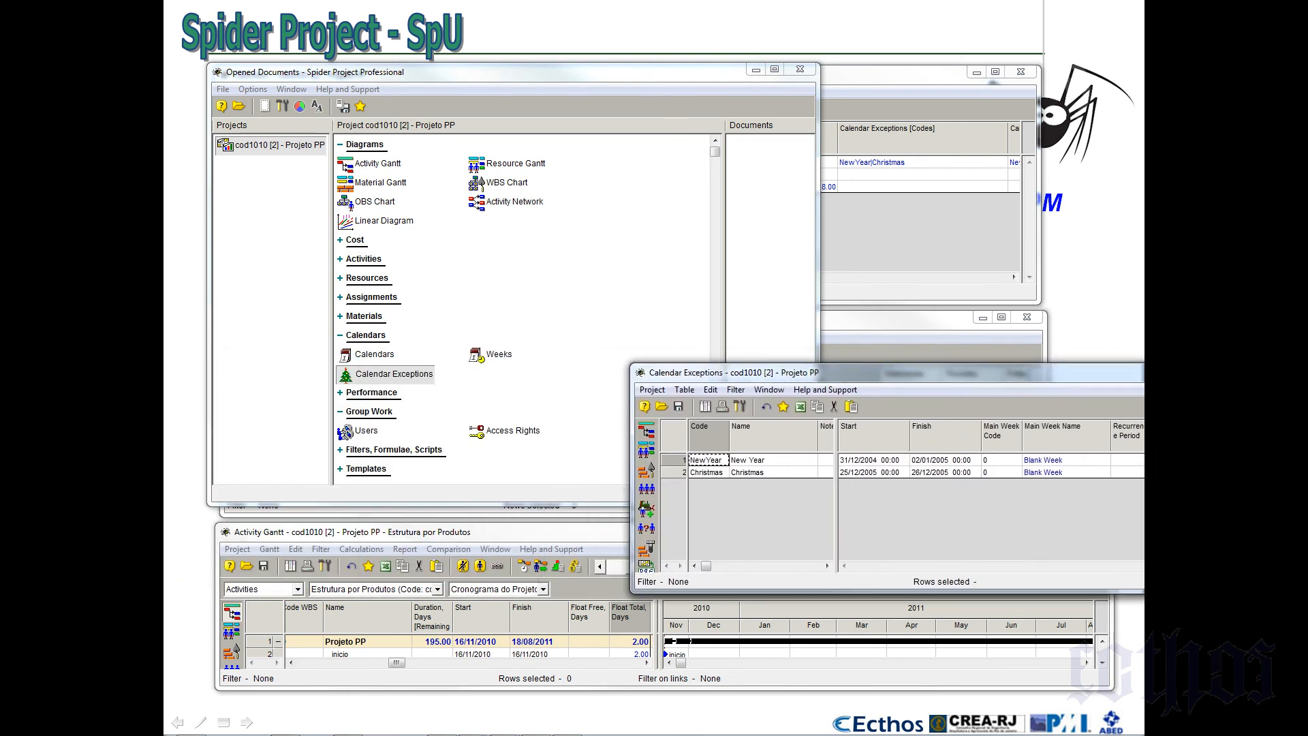
{"action": "left_click", "coordinate": [722, 72]}
{"action": "left_click", "coordinate": [756, 70]}
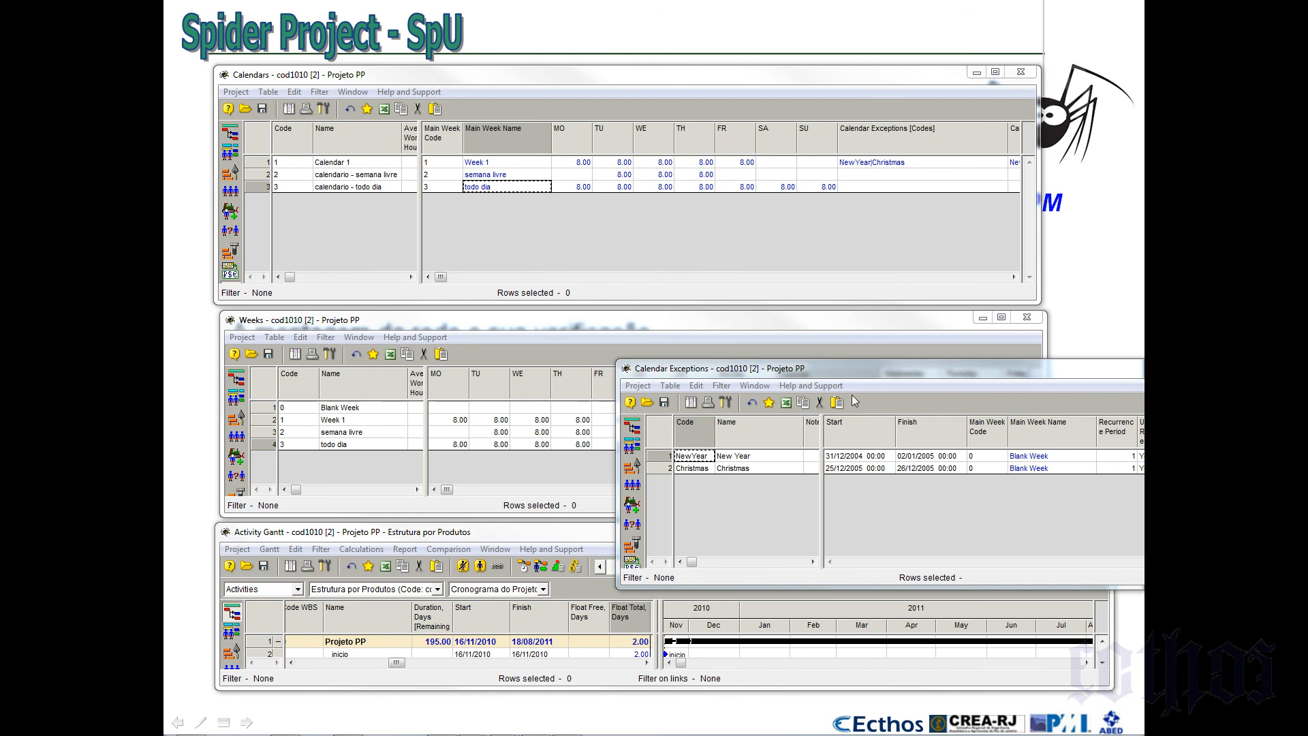
{"action": "left_click_drag", "start_coordinate": [832, 375], "coordinate": [680, 199]}
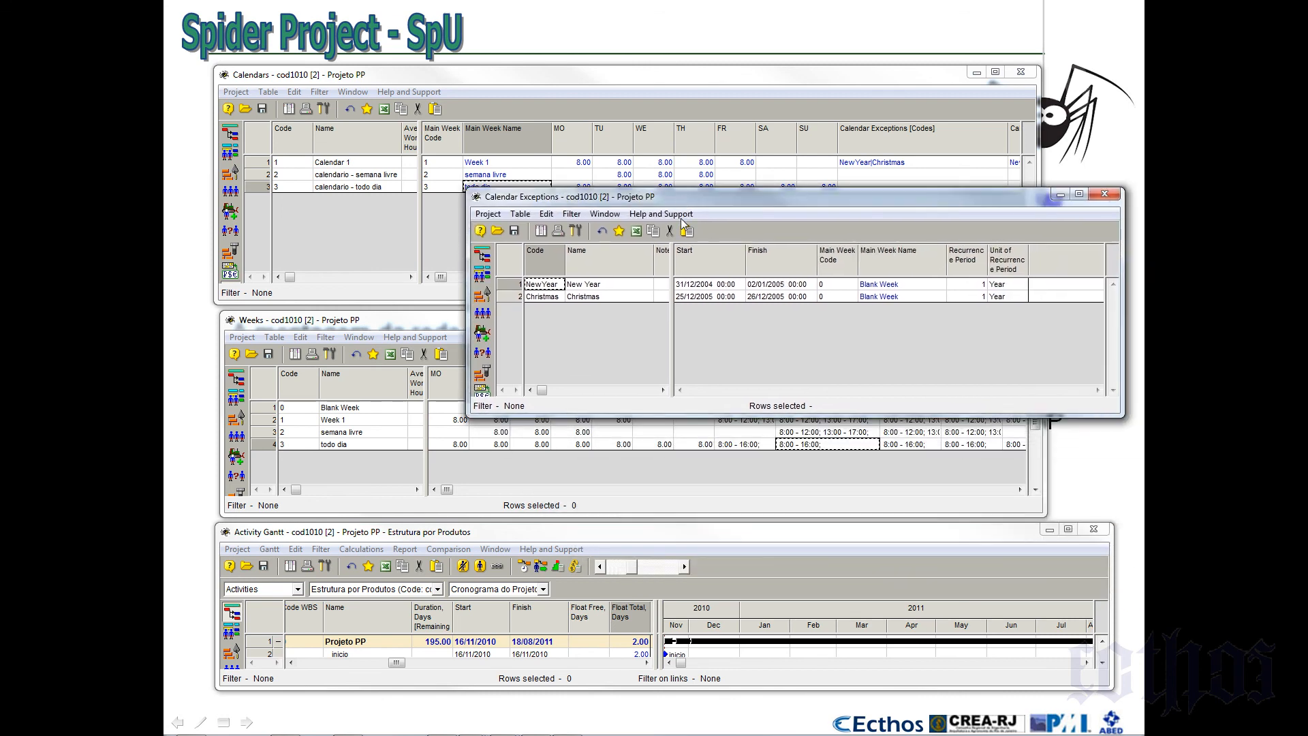
Add a calendar exception named feriado below Christmas
{"action": "left_click", "coordinate": [618, 286]}
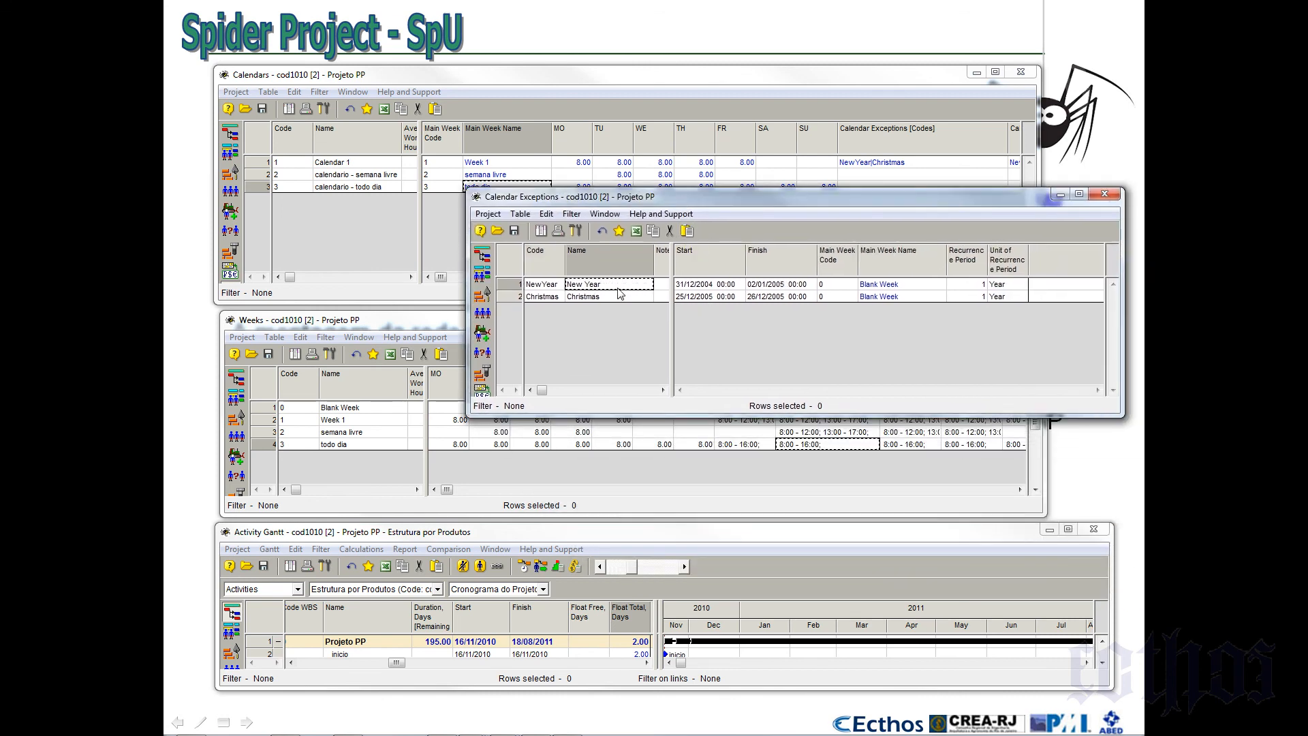
{"action": "left_click", "coordinate": [618, 297]}
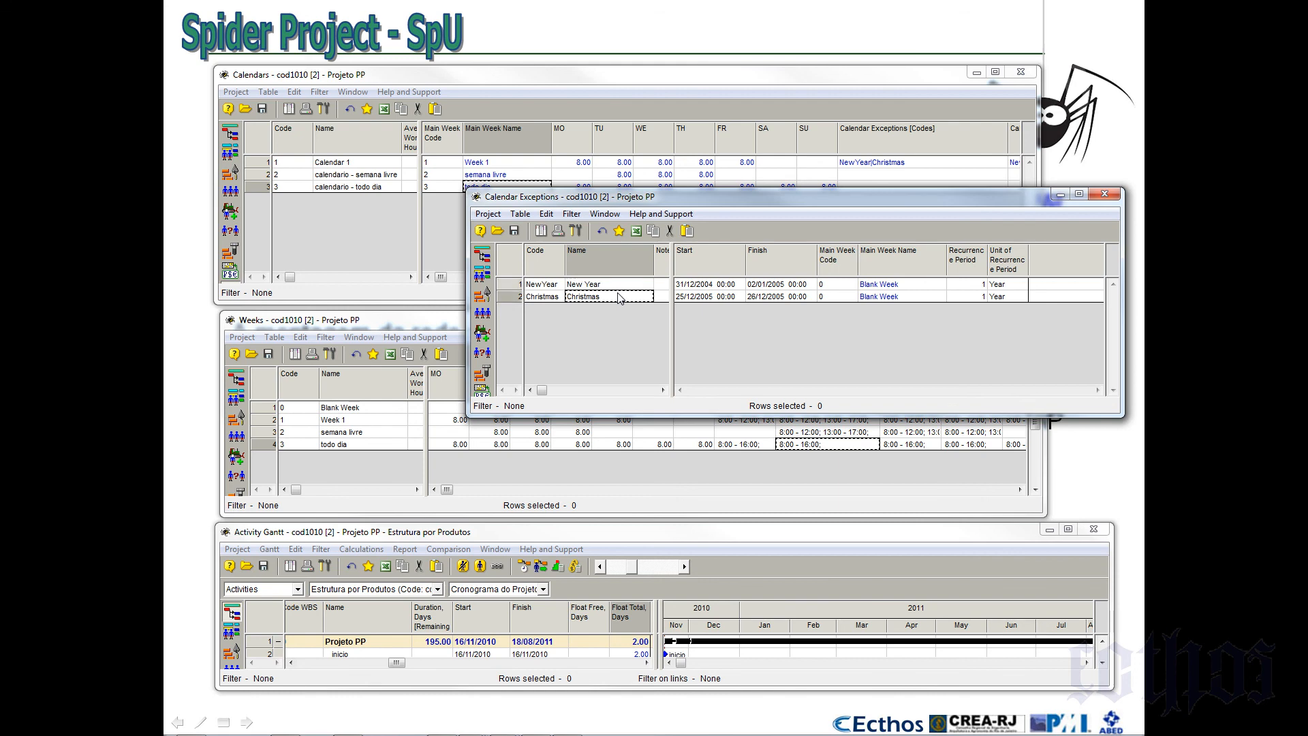
{"action": "key", "text": "Down"}
{"action": "type", "text": "fer"}
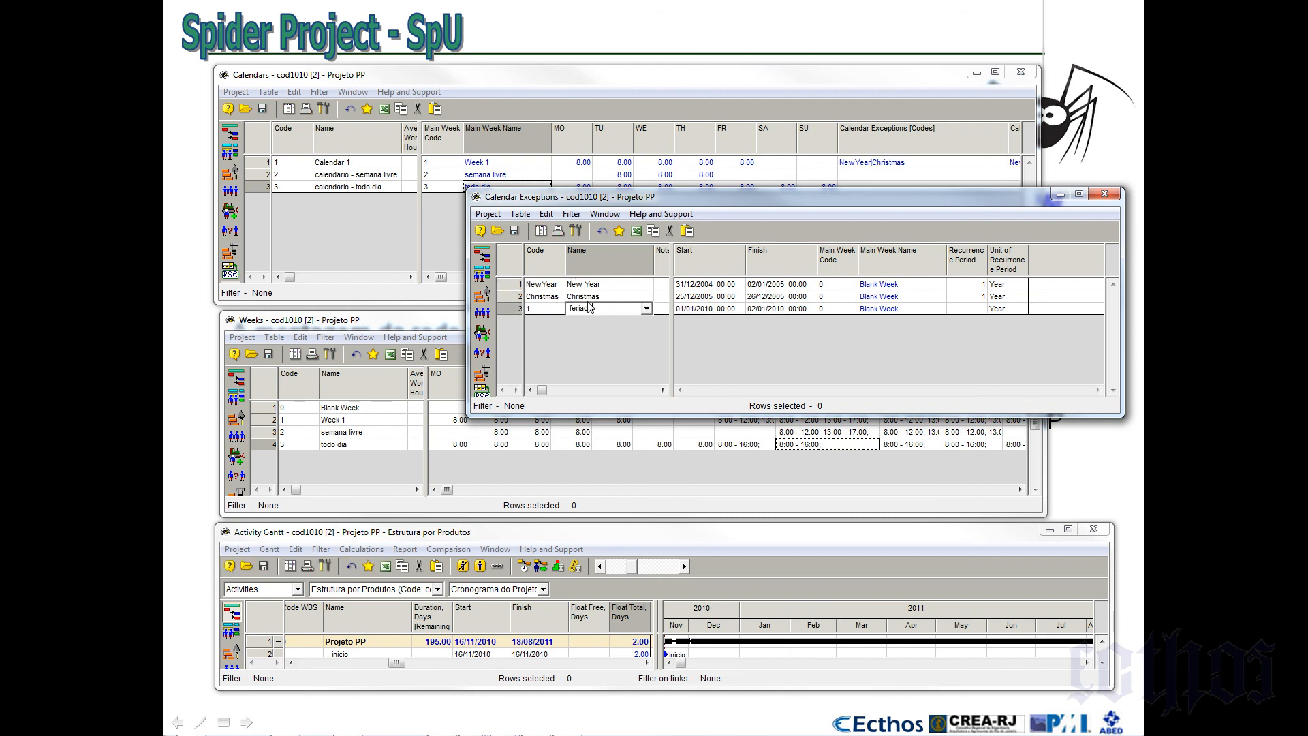
Set the feriado exception to run from 21/01/2010 to 22/01/2010 and recur every 1 year
{"action": "left_click", "coordinate": [519, 308]}
{"action": "right_click", "coordinate": [519, 308]}
{"action": "left_click", "coordinate": [542, 315]}
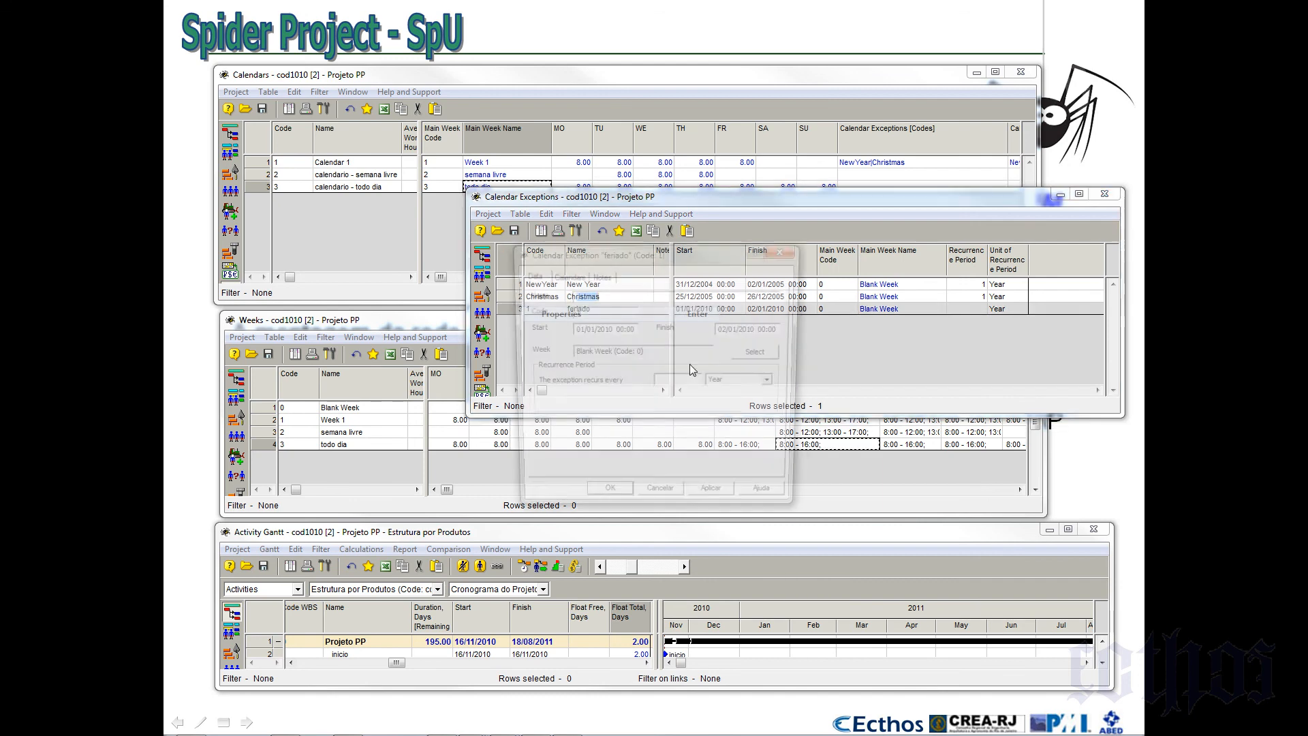
{"action": "left_click", "coordinate": [604, 298]}
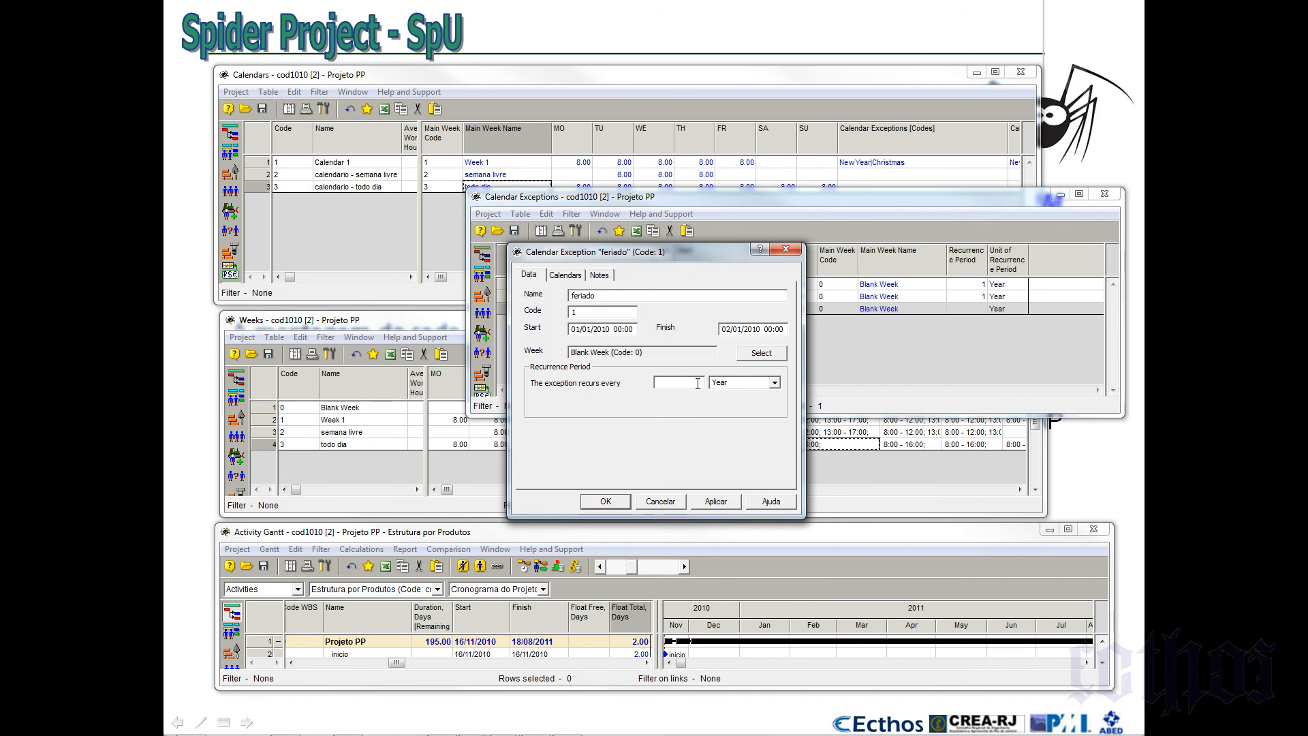
{"action": "left_click", "coordinate": [760, 388]}
{"action": "left_click", "coordinate": [632, 329]}
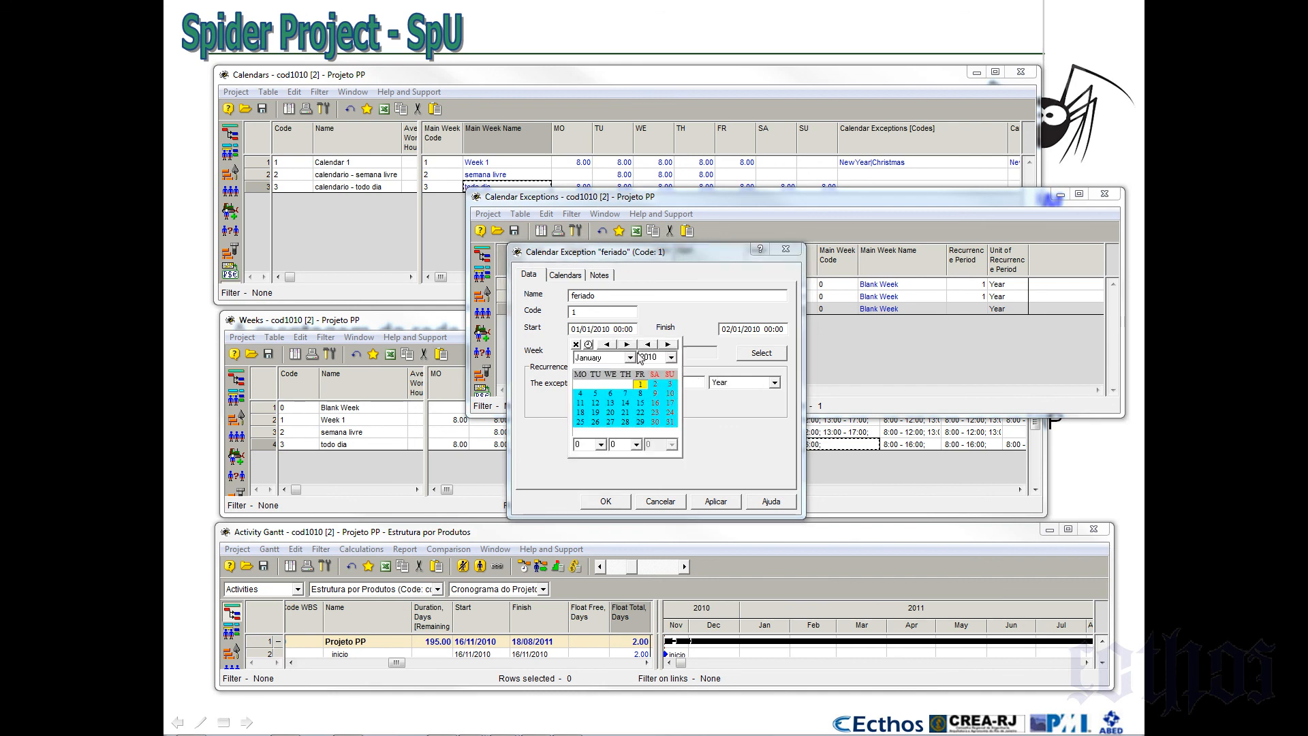
{"action": "left_click", "coordinate": [626, 413]}
{"action": "left_click", "coordinate": [780, 330]}
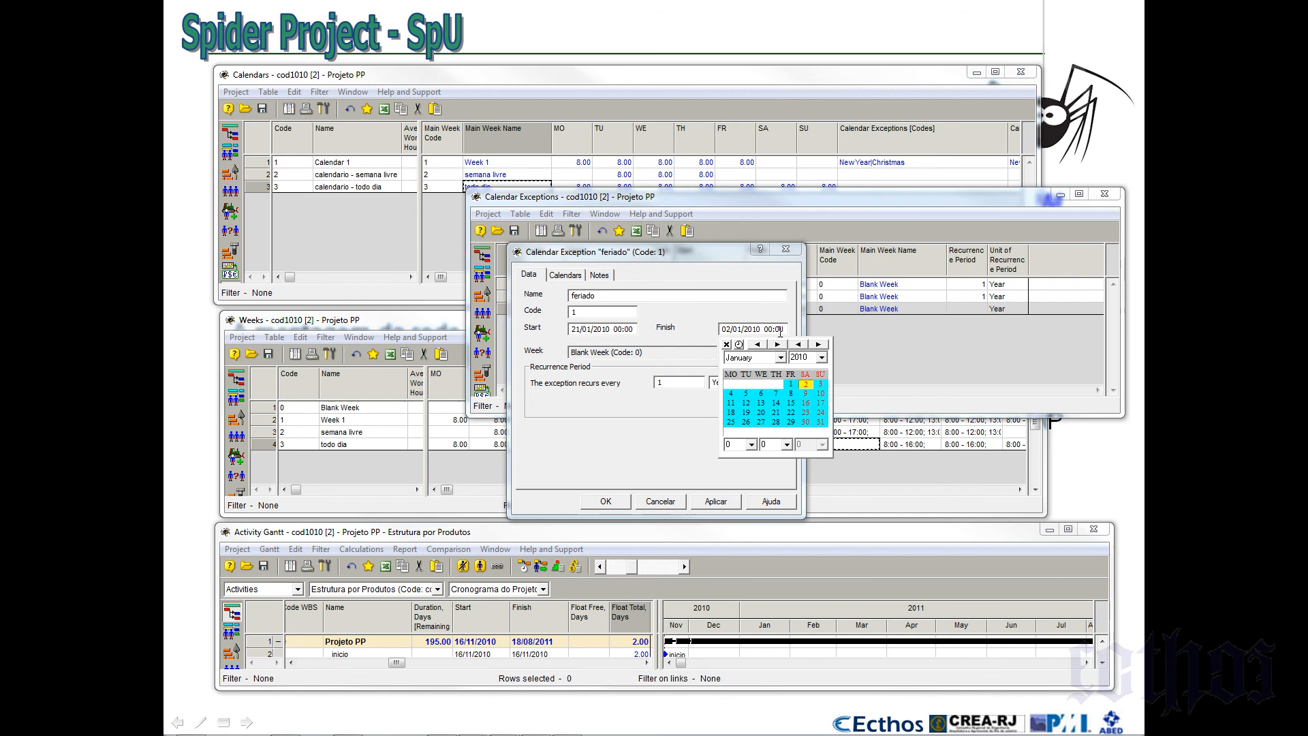
{"action": "left_click", "coordinate": [777, 413]}
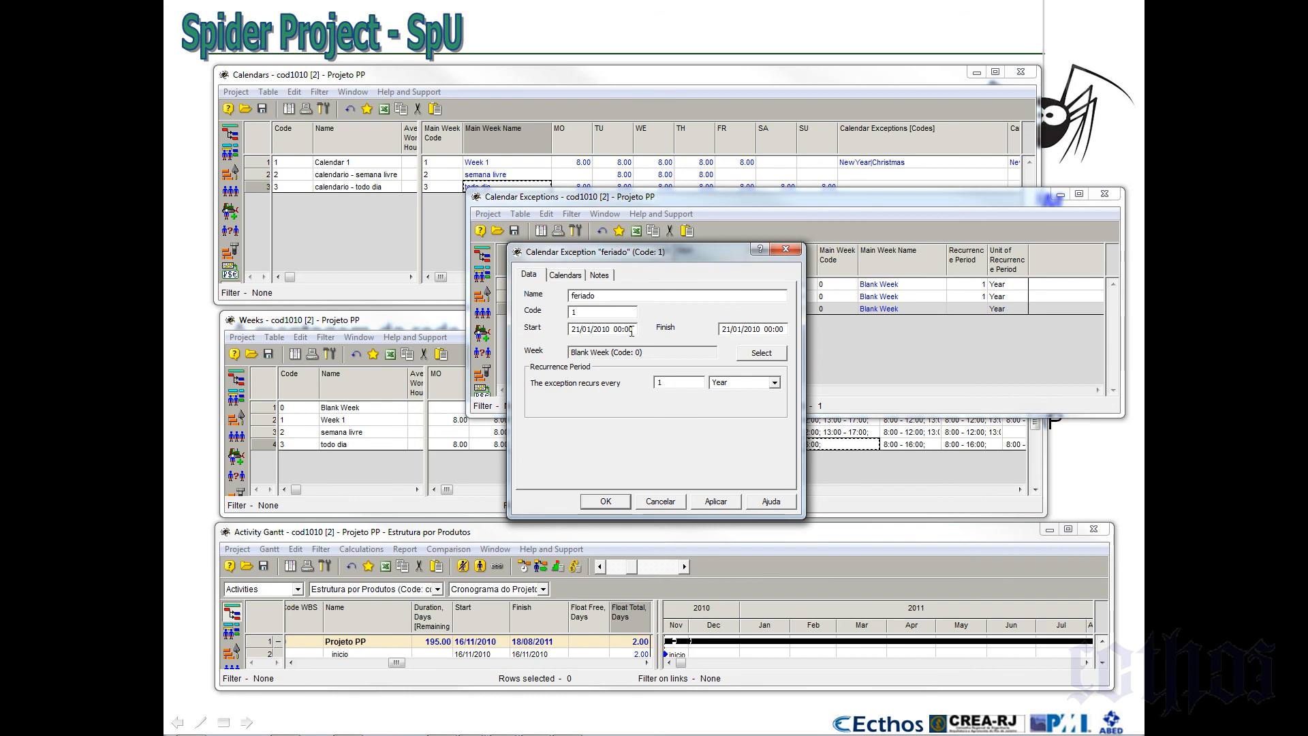
{"action": "left_click", "coordinate": [767, 331]}
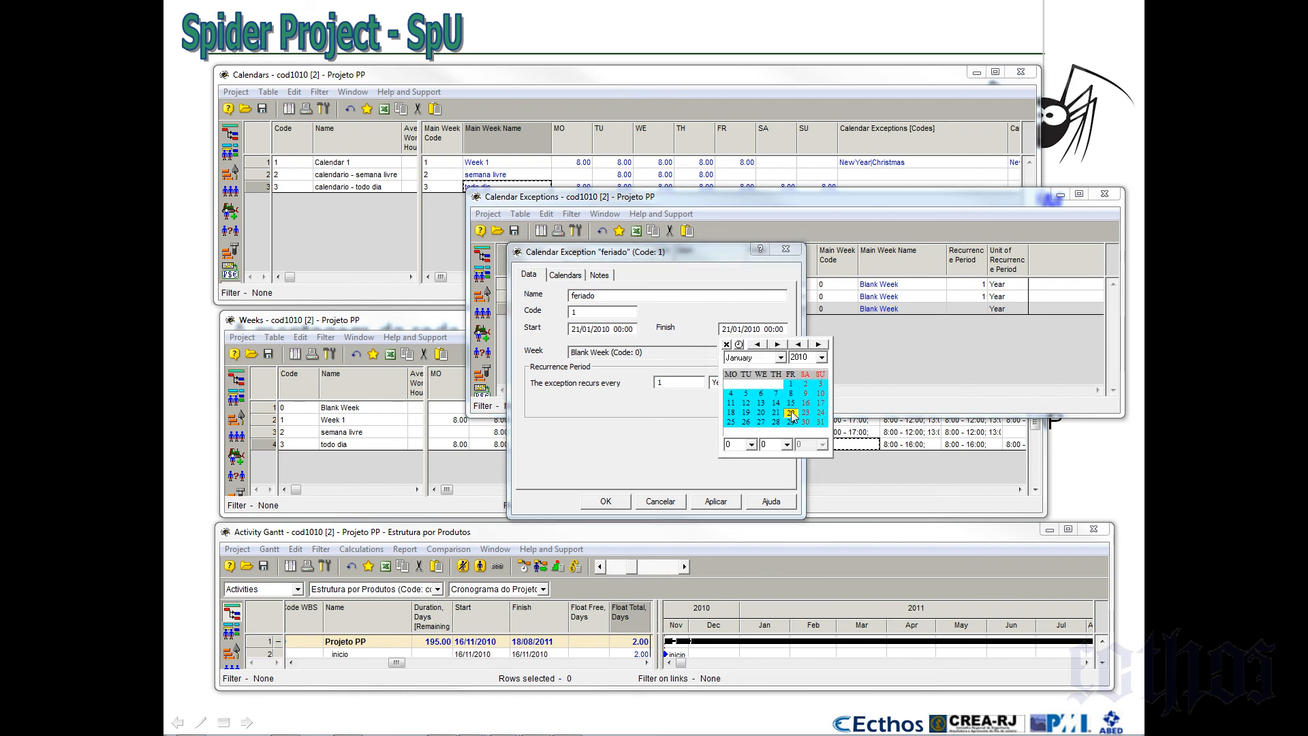
{"action": "left_click", "coordinate": [791, 413]}
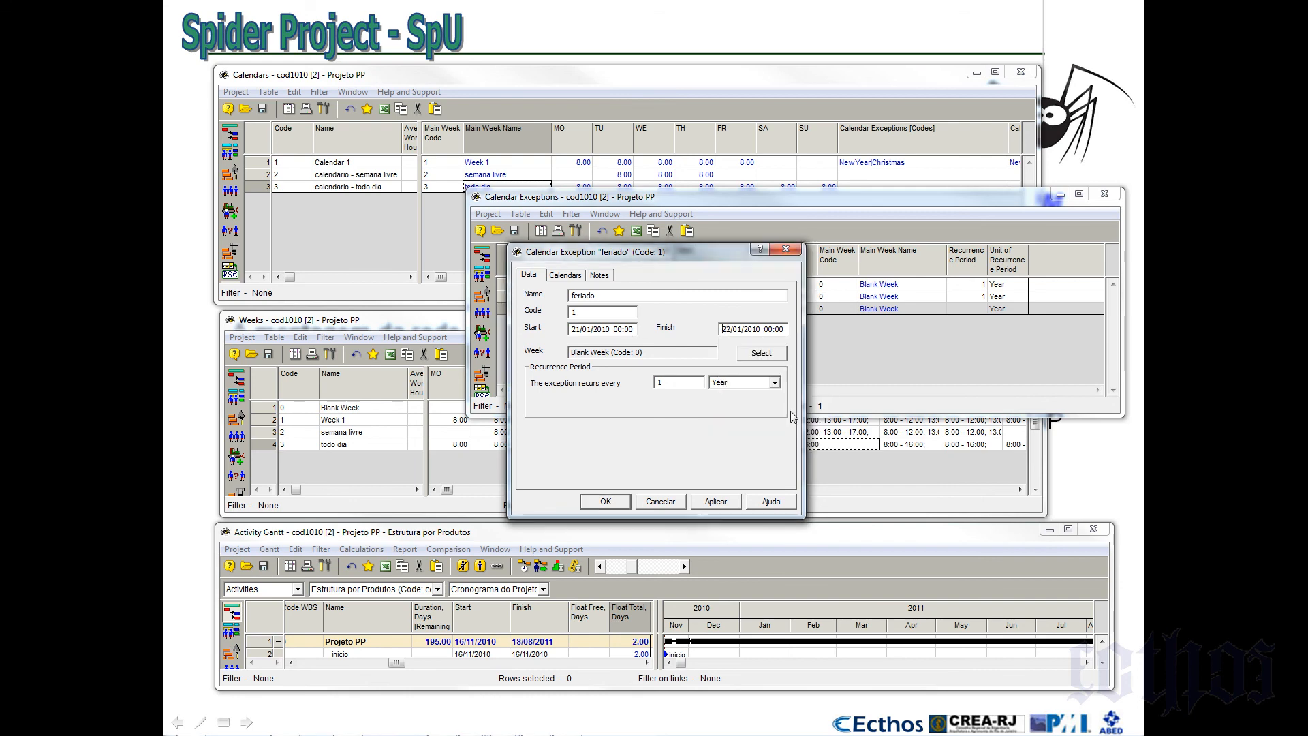
{"action": "double_click", "coordinate": [617, 327]}
{"action": "left_click_drag", "start_coordinate": [754, 331], "coordinate": [813, 325]}
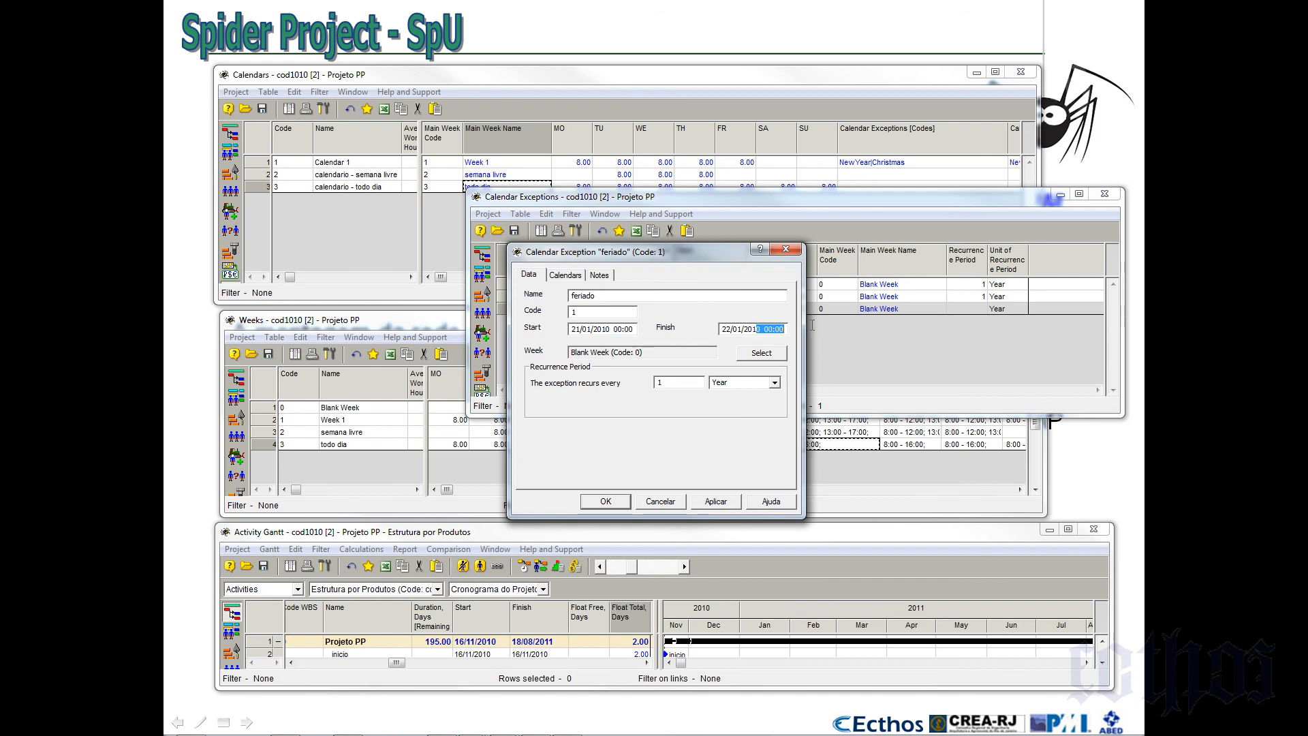
{"action": "left_click", "coordinate": [745, 330]}
Assign the feriado exception to Calendar 1, calendario - semana livre and calendario - todo dia, and confirm its properties
{"action": "left_click", "coordinate": [566, 274]}
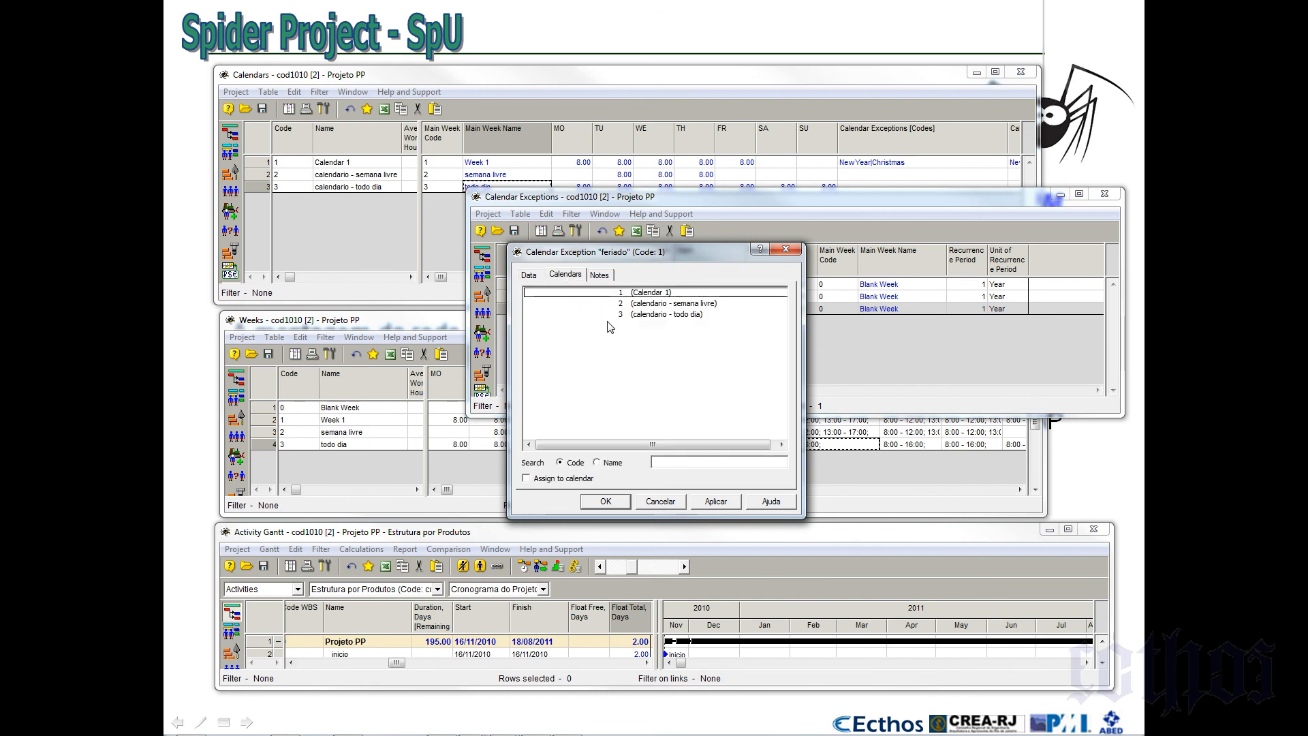
{"action": "left_click", "coordinate": [659, 293]}
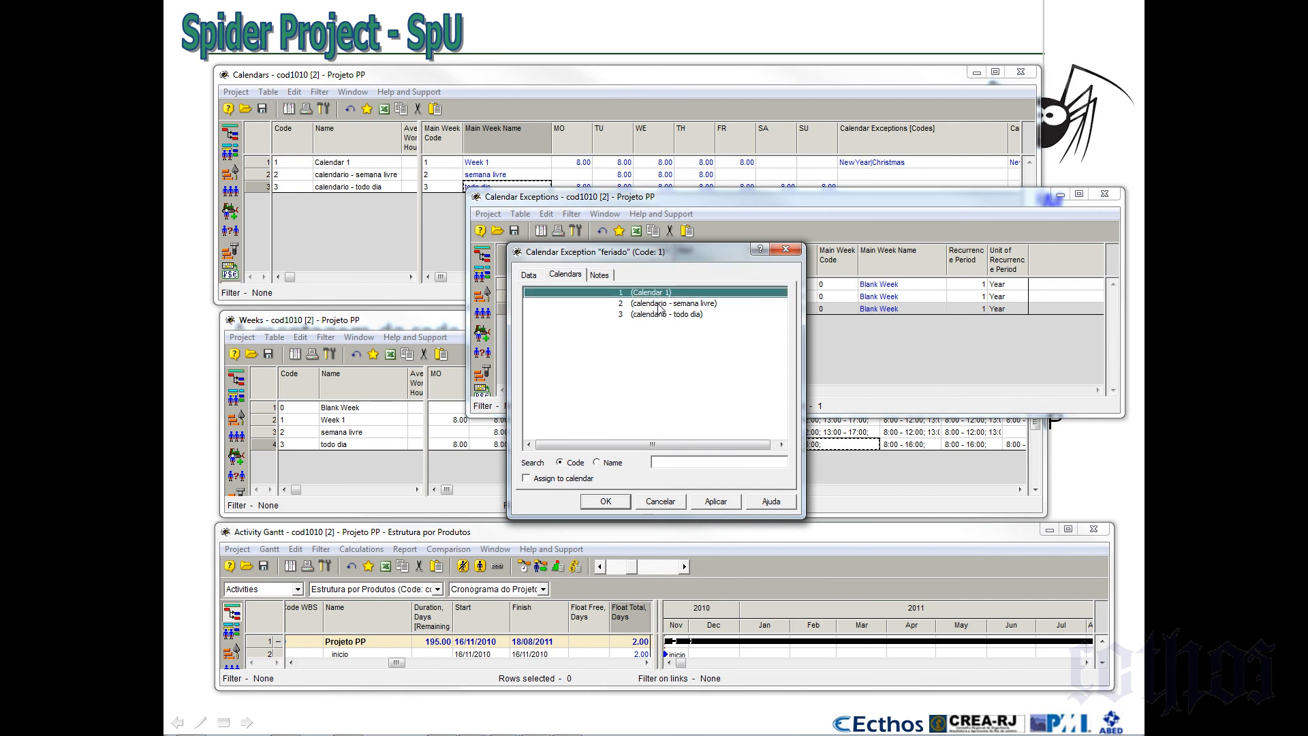
{"action": "left_click", "coordinate": [658, 304]}
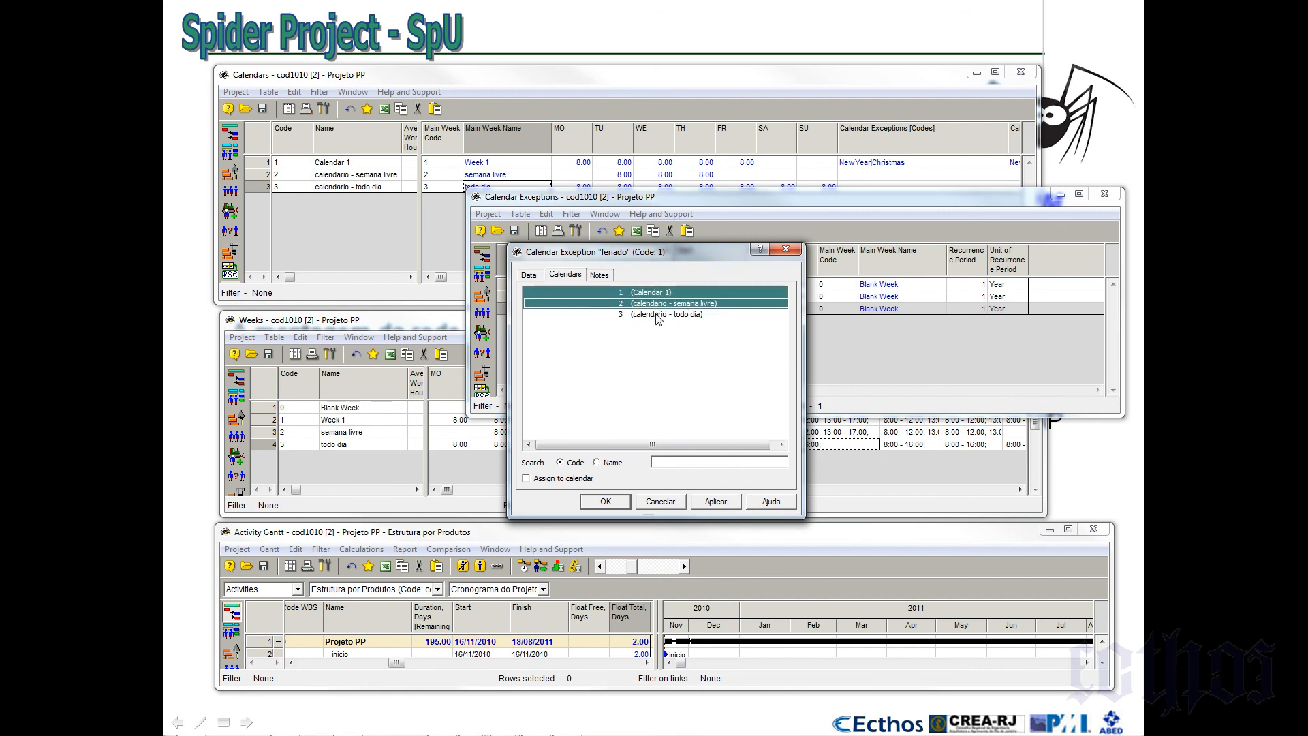
{"action": "left_click", "coordinate": [658, 315]}
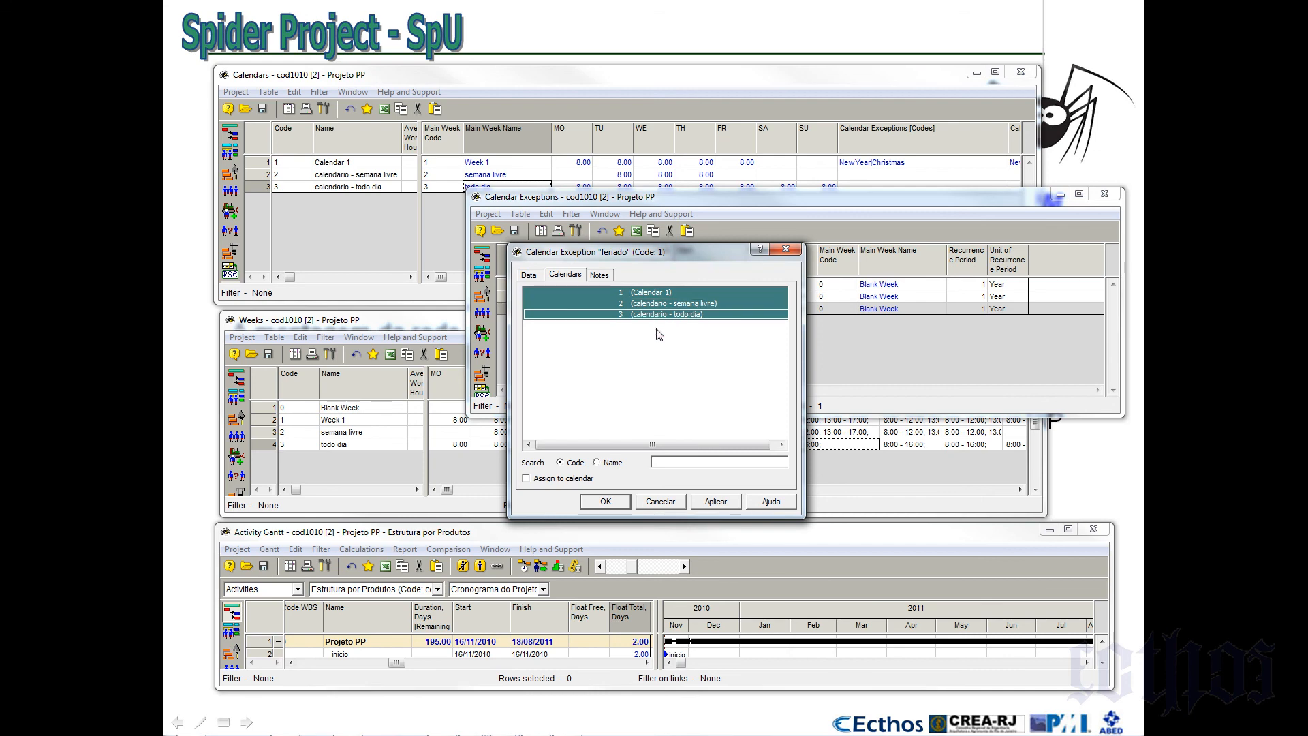
{"action": "left_click", "coordinate": [553, 478]}
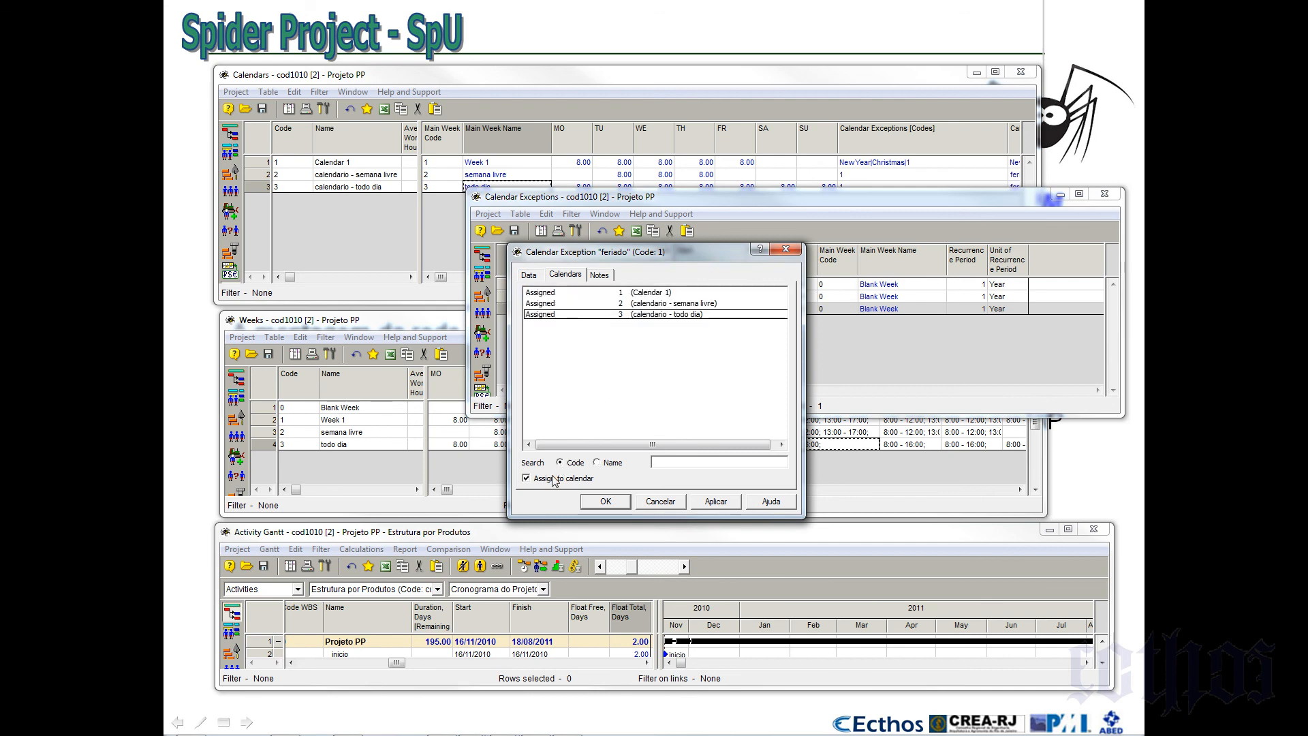
{"action": "left_click", "coordinate": [535, 279]}
{"action": "left_click", "coordinate": [617, 502]}
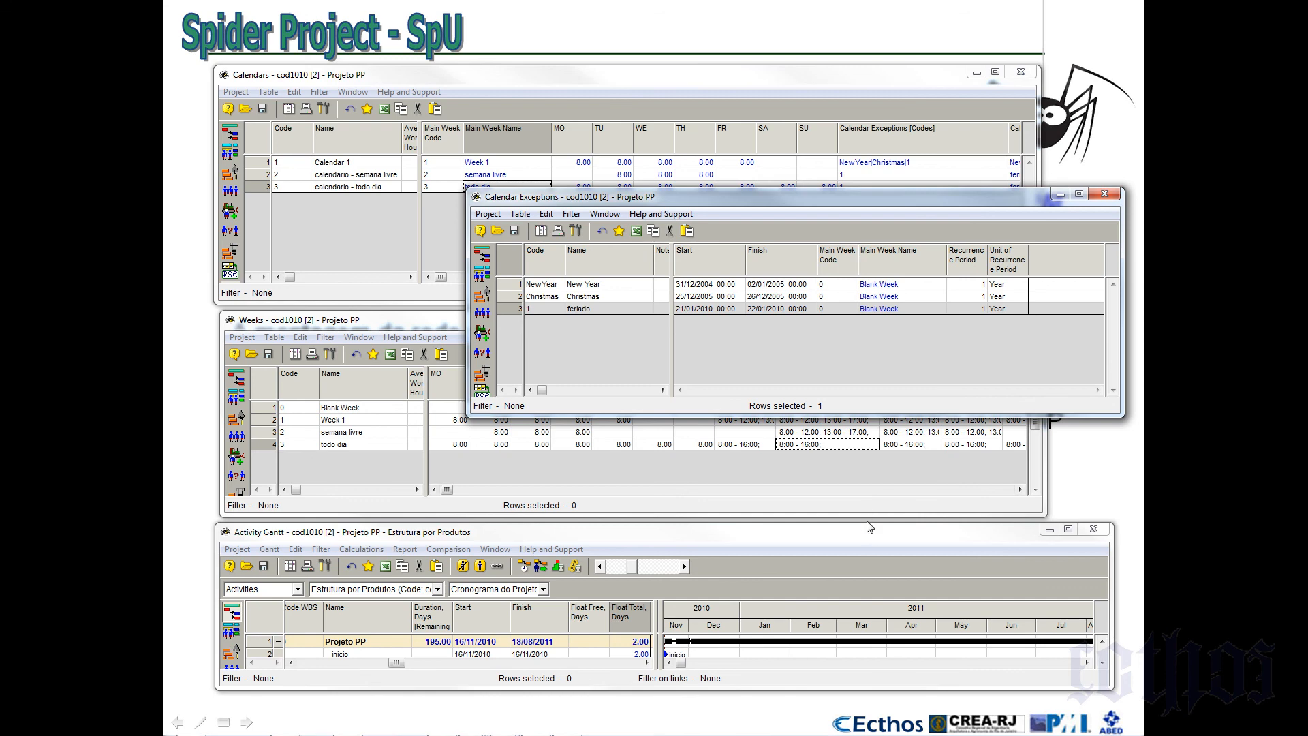
Enlarge the Activity Gantt window again and expand its time scale to single days, showing December 2010
{"action": "left_click_drag", "start_coordinate": [870, 523], "coordinate": [889, 83]}
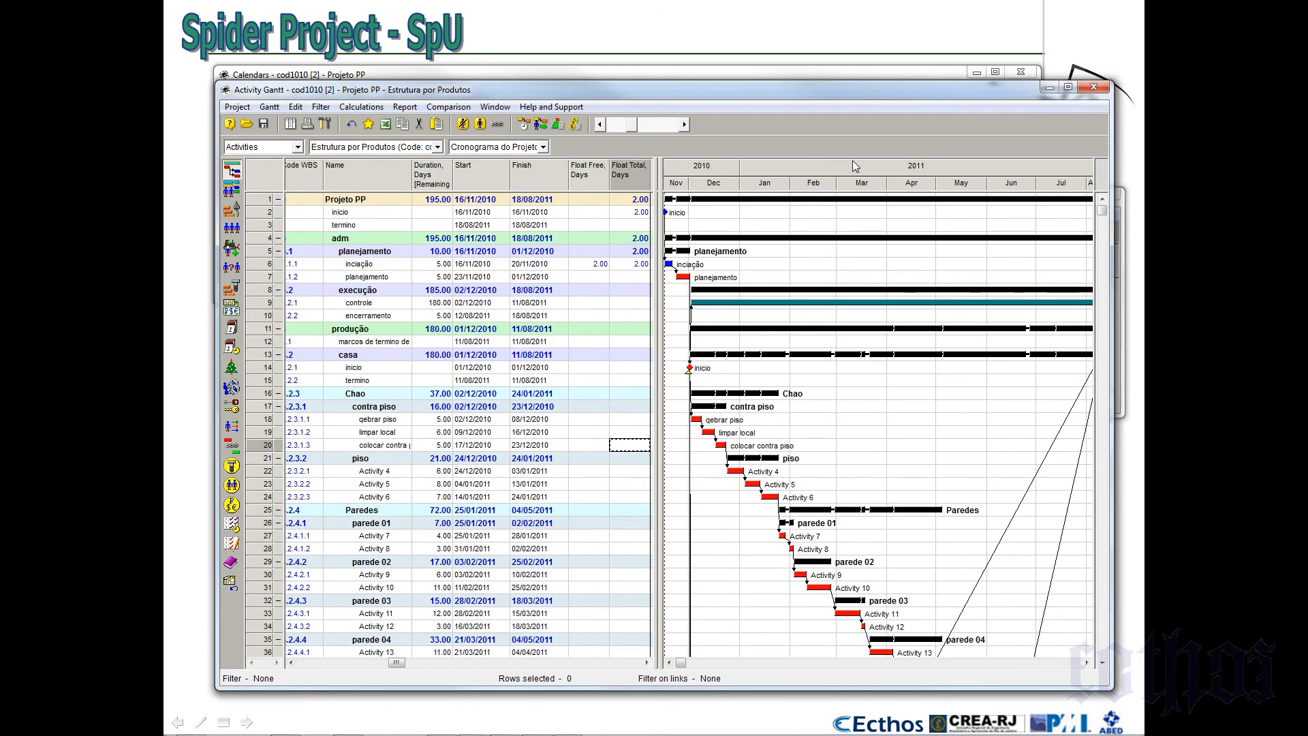
{"action": "left_click", "coordinate": [664, 128]}
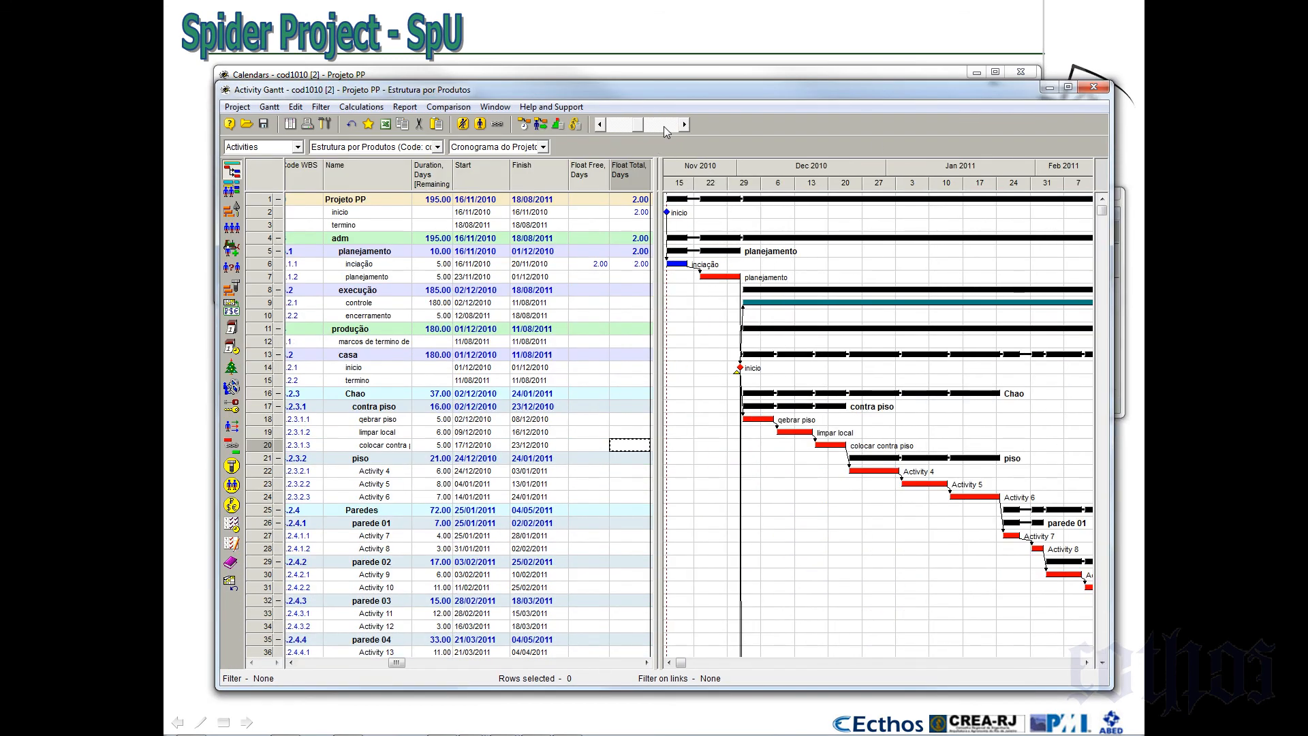
{"action": "left_click", "coordinate": [664, 128]}
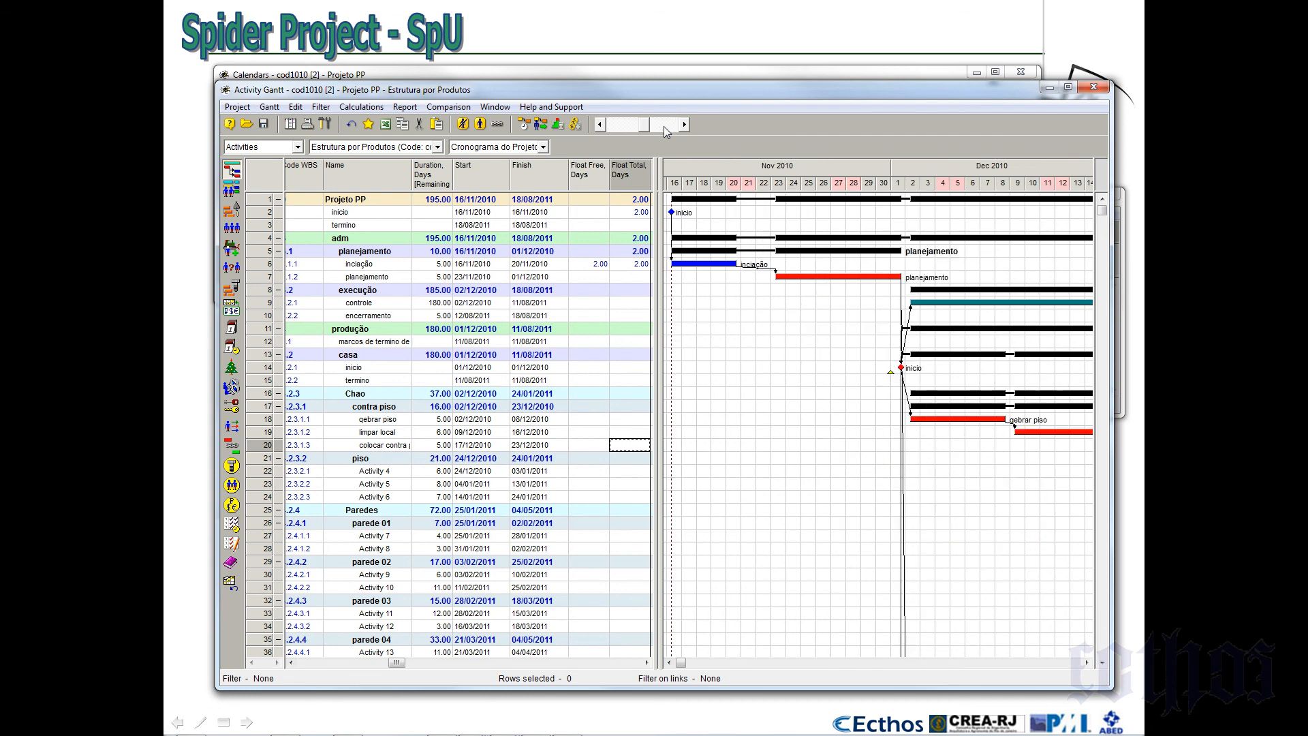
{"action": "left_click", "coordinate": [1086, 662]}
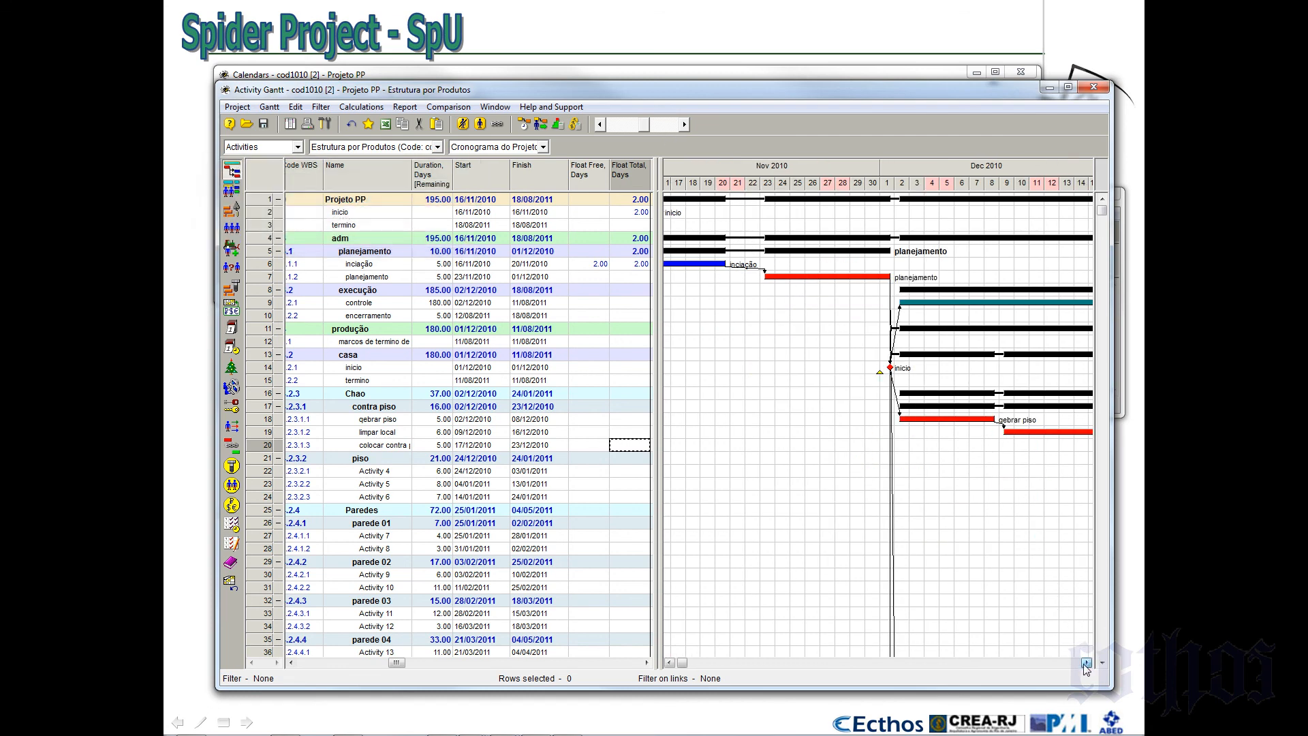
{"action": "left_click", "coordinate": [1085, 662]}
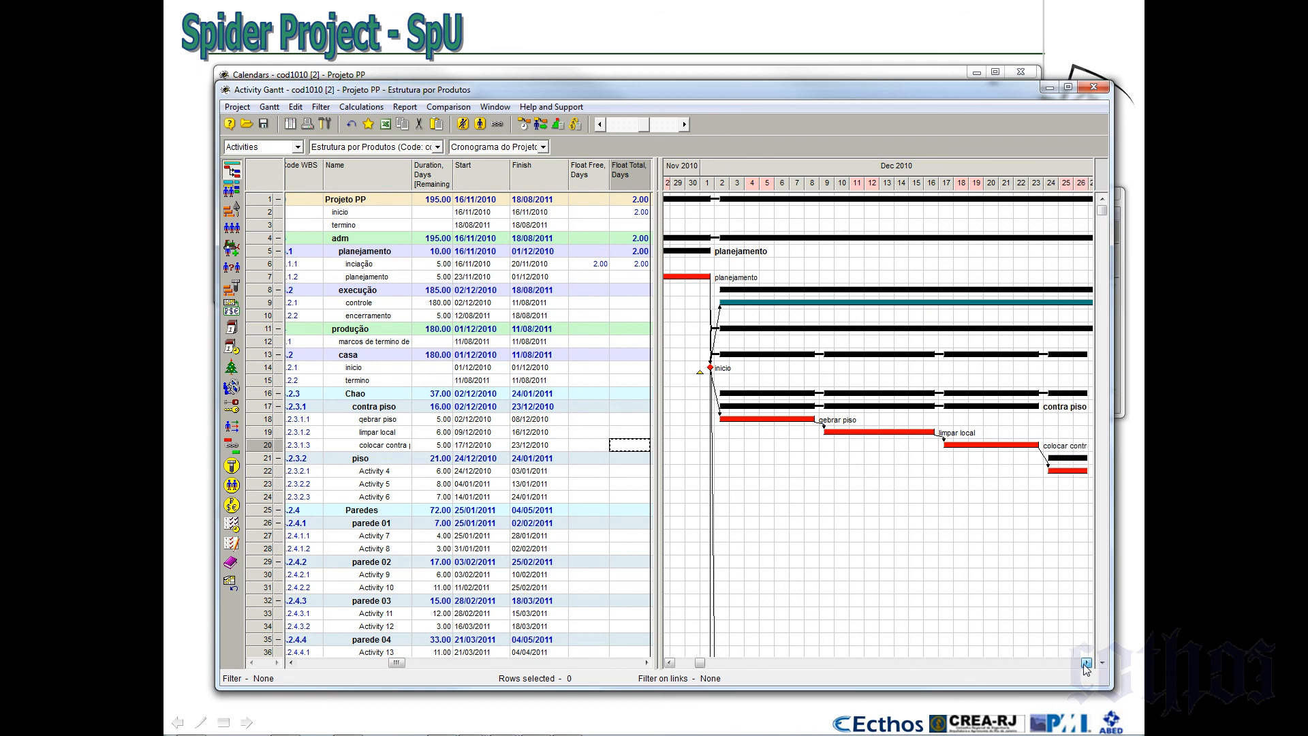
{"action": "left_click", "coordinate": [1086, 662]}
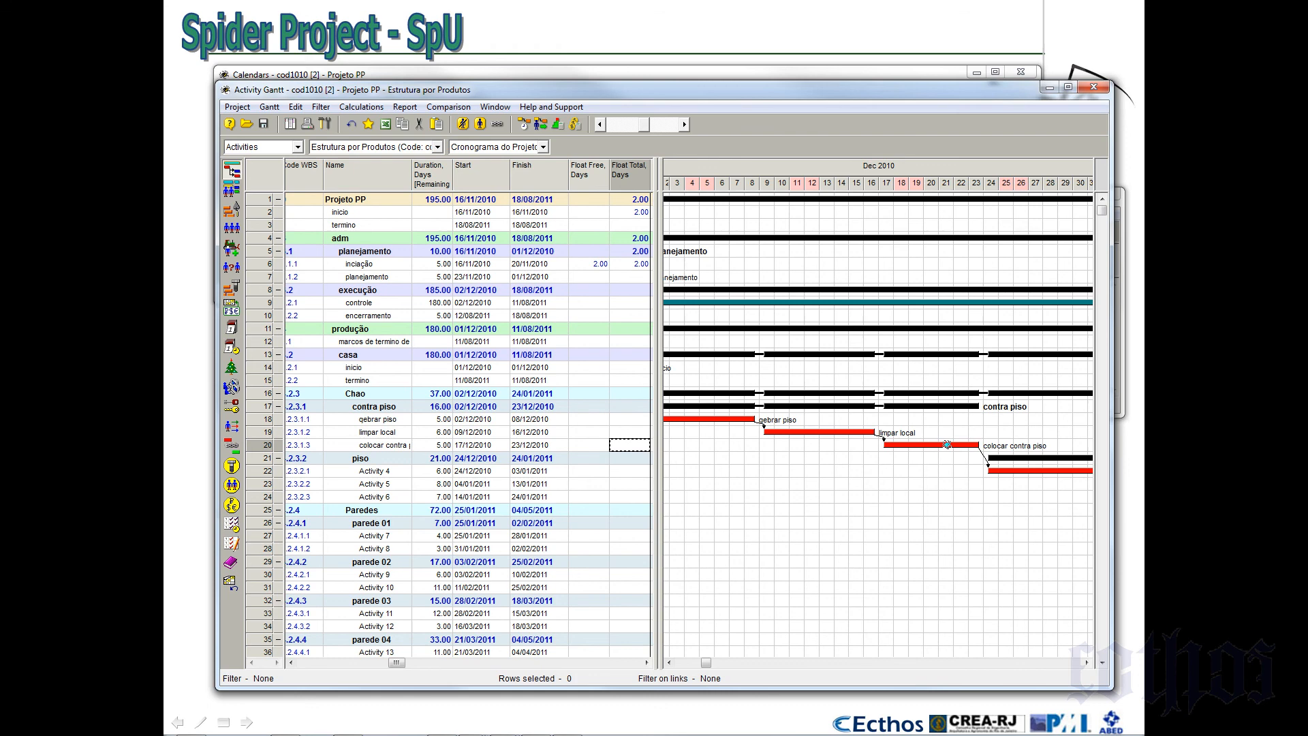
Reschedule the project forward with detailed information enabled, and close the scheduling report
{"action": "left_click", "coordinate": [524, 125]}
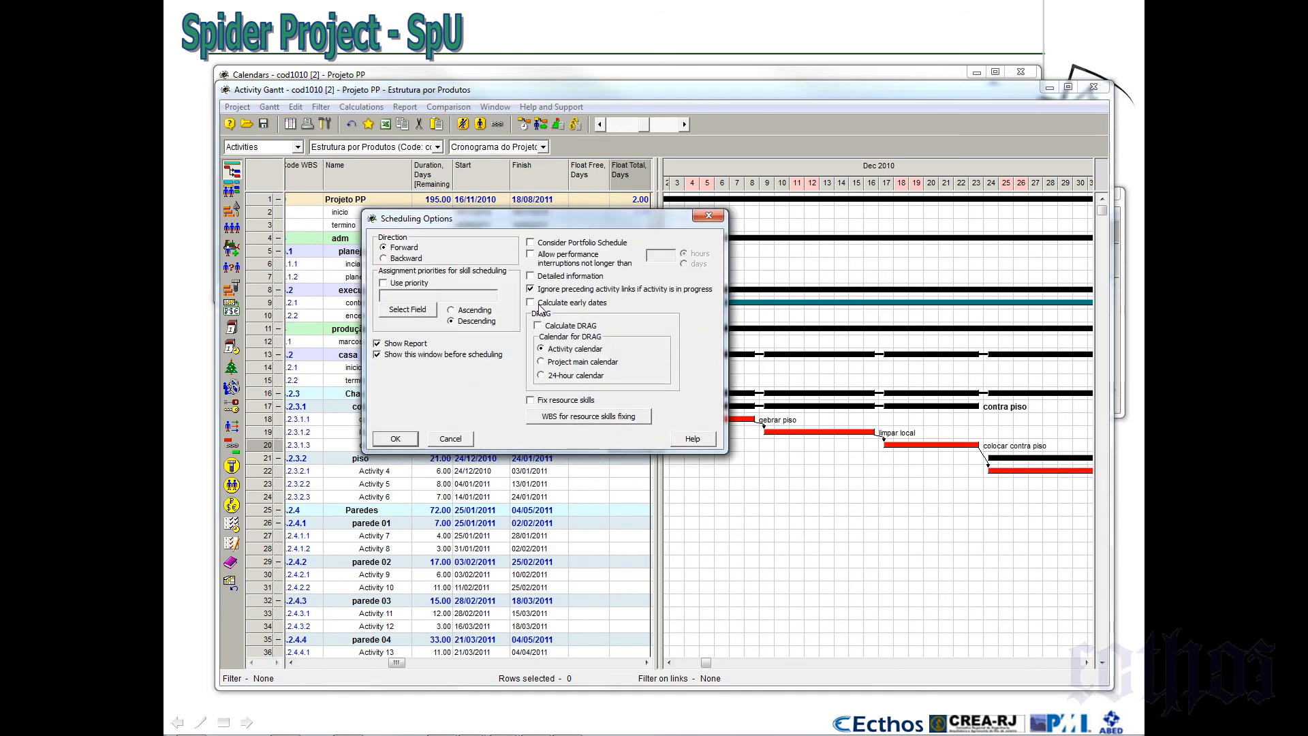
{"action": "left_click", "coordinate": [530, 277]}
{"action": "left_click", "coordinate": [409, 438]}
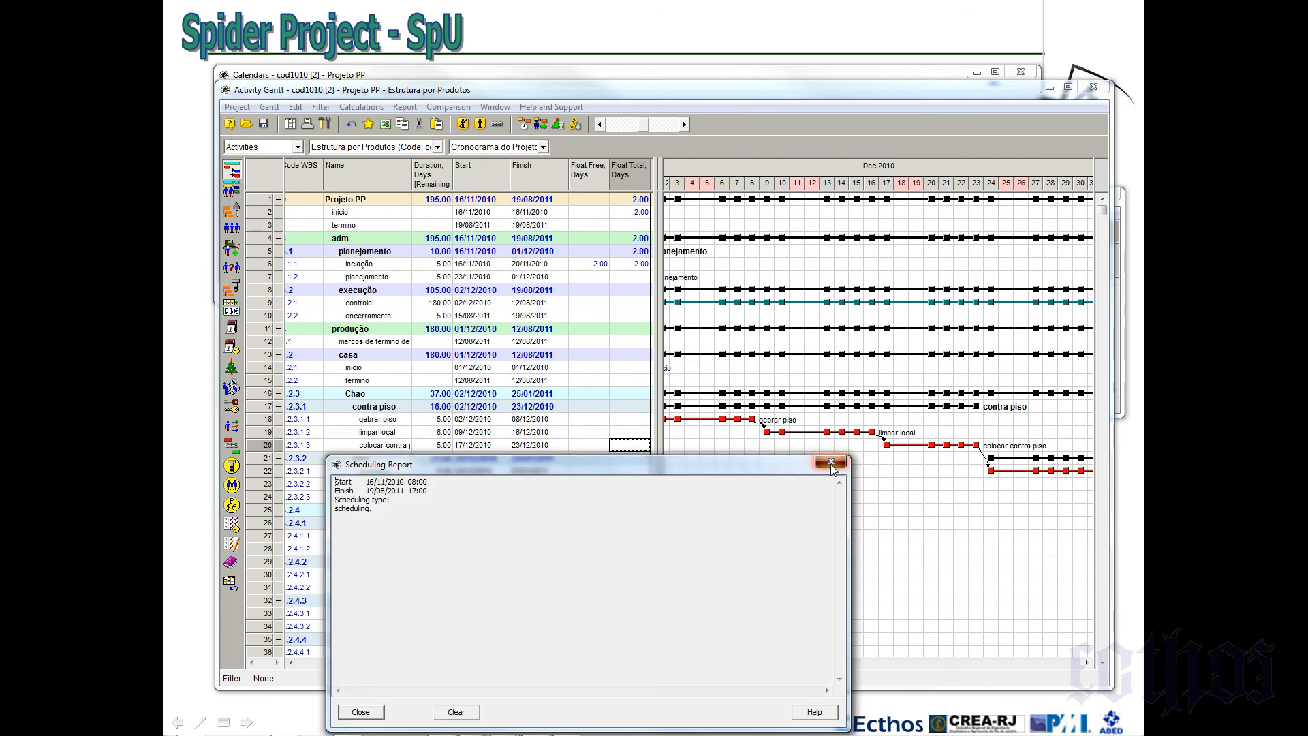
{"action": "left_click", "coordinate": [835, 458]}
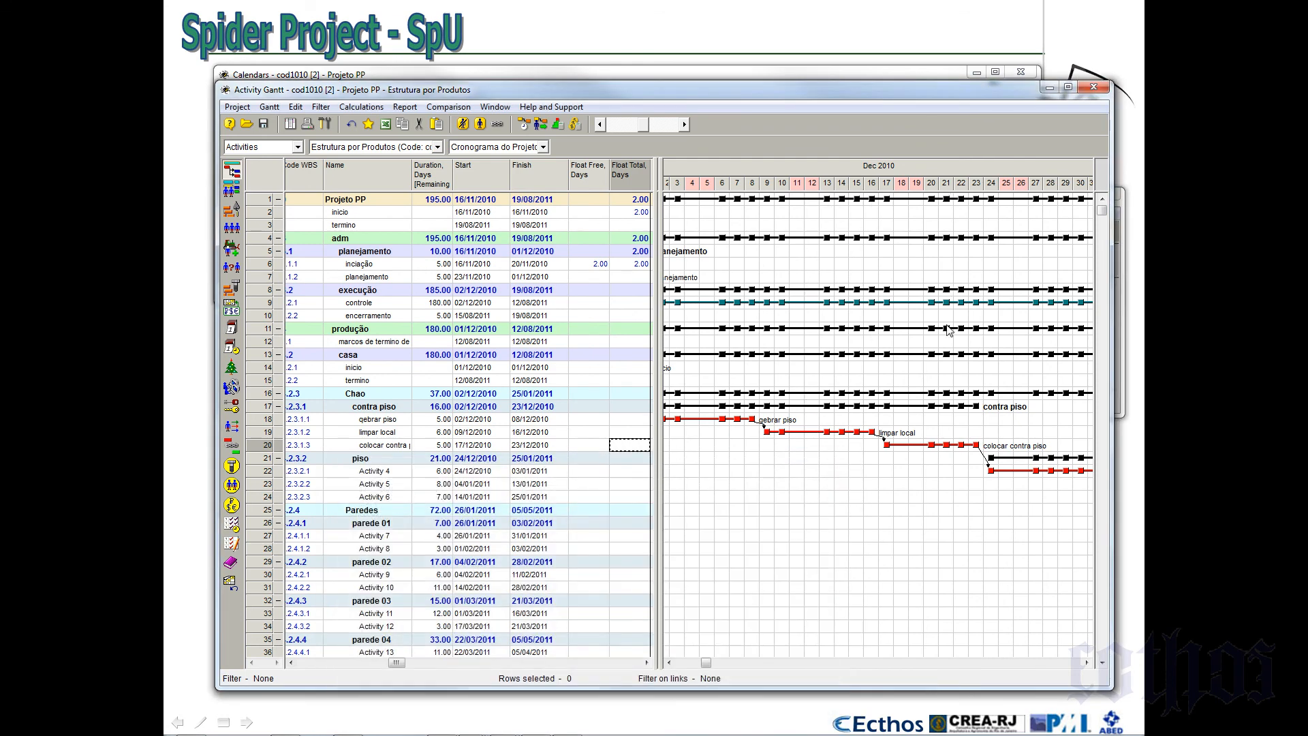
Examine the January 2011 bars of all activities in the Activity Gantt around the holiday dates
{"action": "left_click", "coordinate": [1083, 662]}
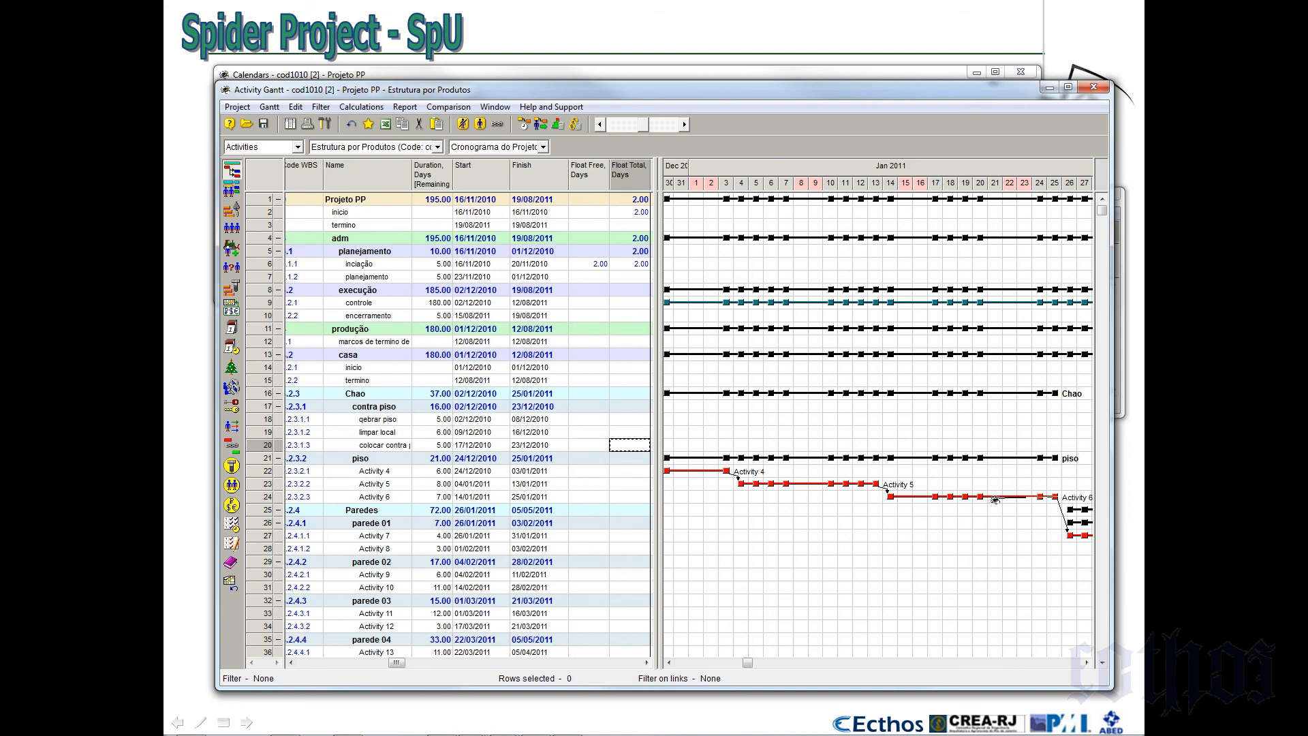
{"action": "scroll", "coordinate": [995, 500], "scroll_direction": "down", "scroll_amount": 12}
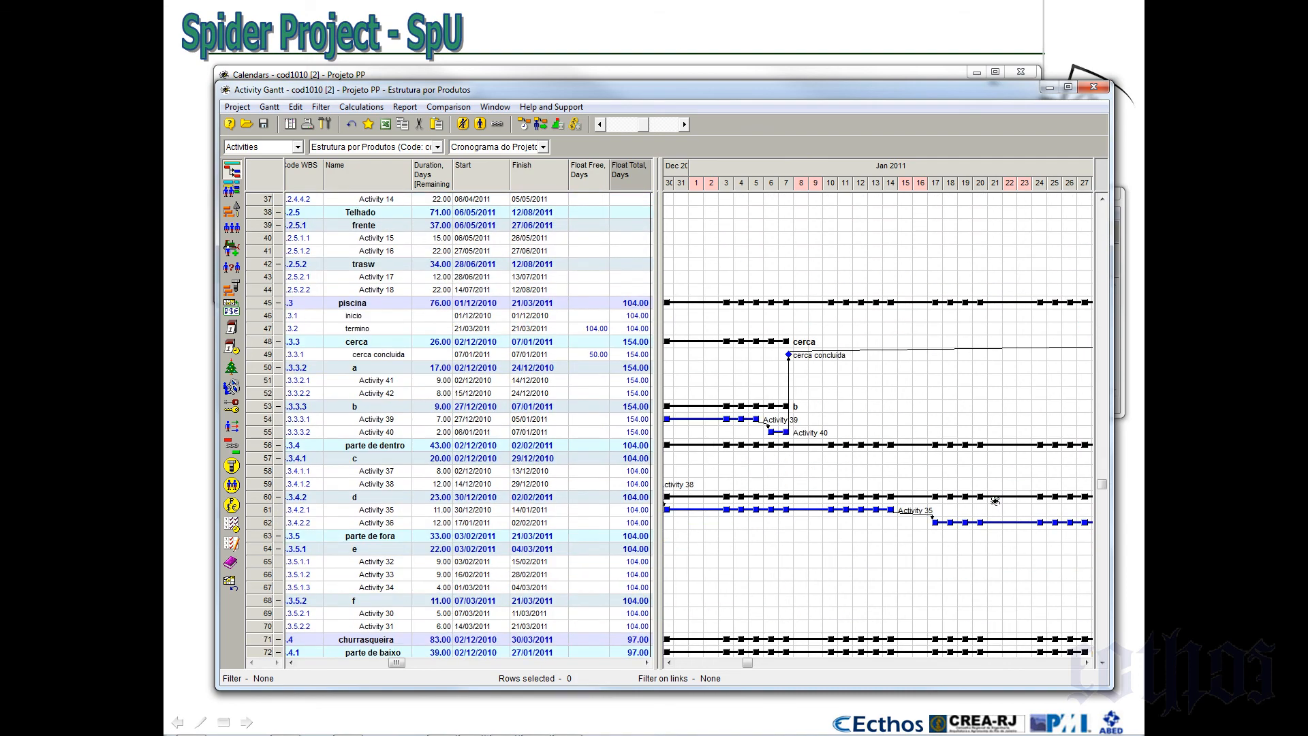
{"action": "scroll", "coordinate": [994, 500], "scroll_direction": "down", "scroll_amount": 1}
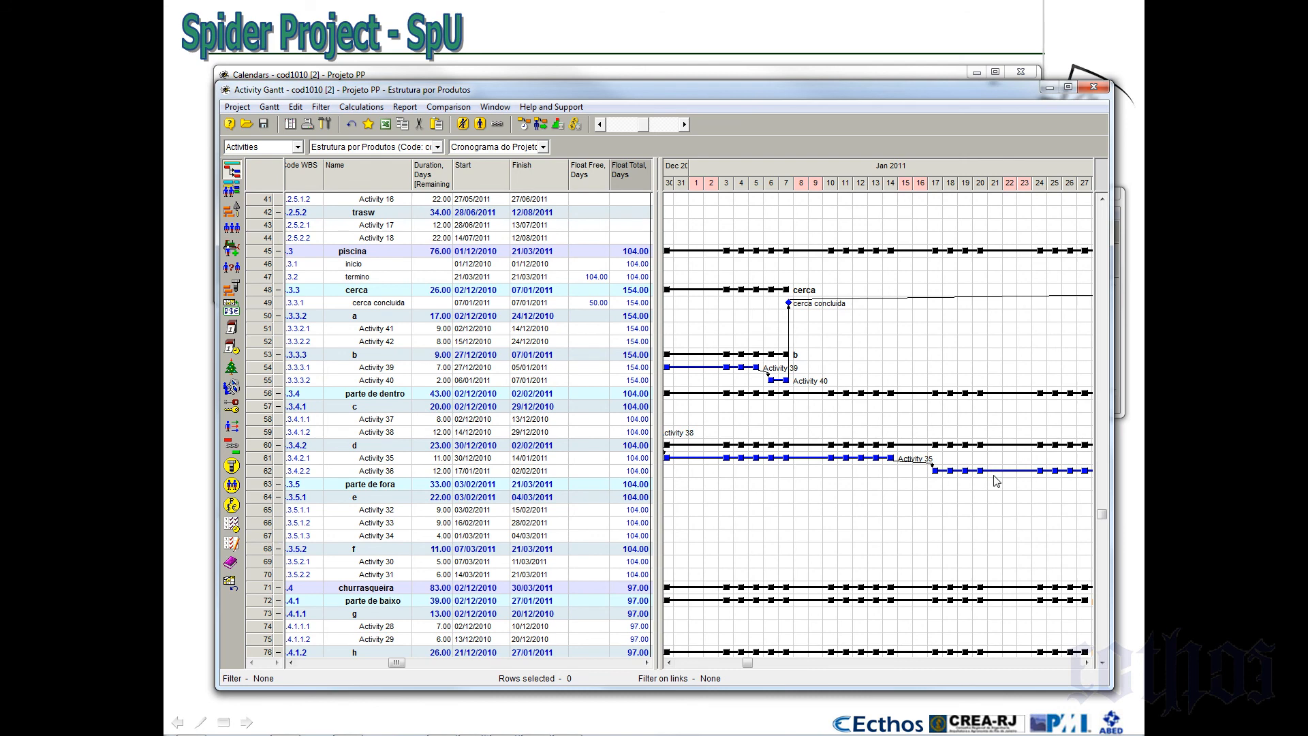
{"action": "scroll", "coordinate": [995, 470], "scroll_direction": "down", "scroll_amount": 6}
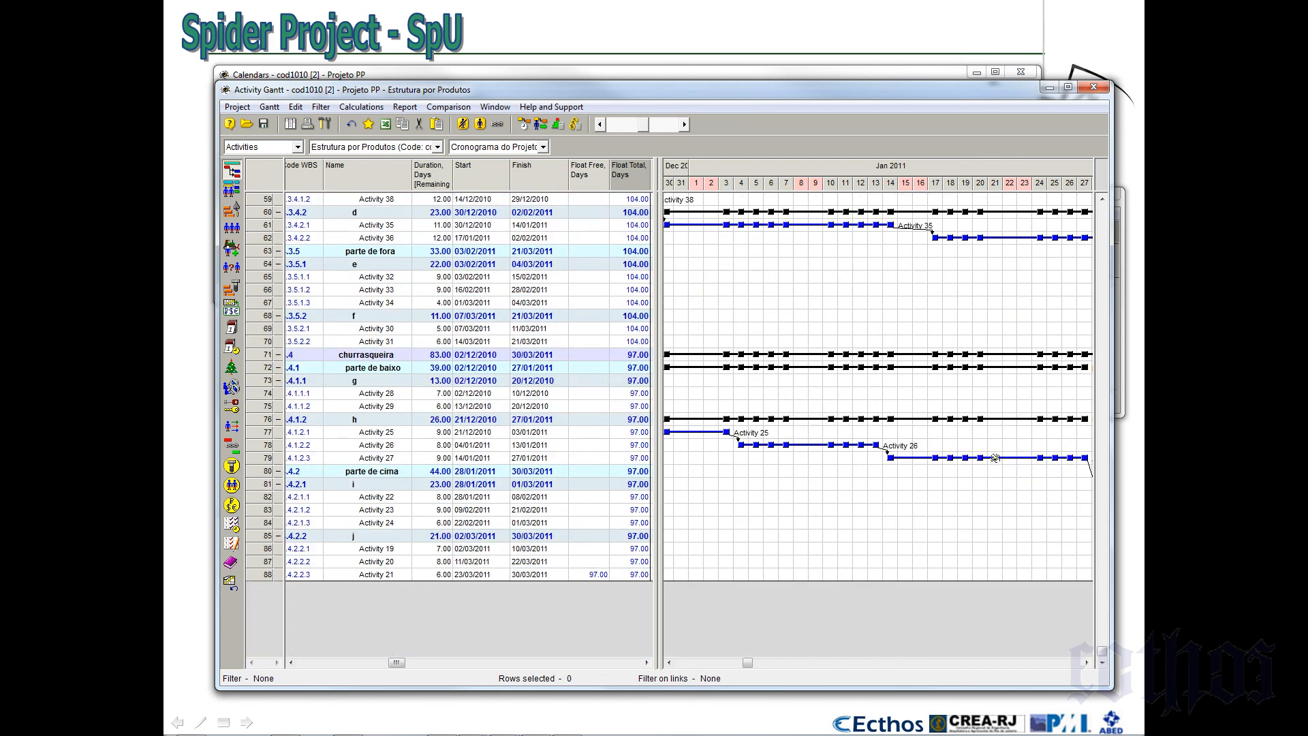
{"action": "scroll", "coordinate": [994, 457], "scroll_direction": "up", "scroll_amount": 17}
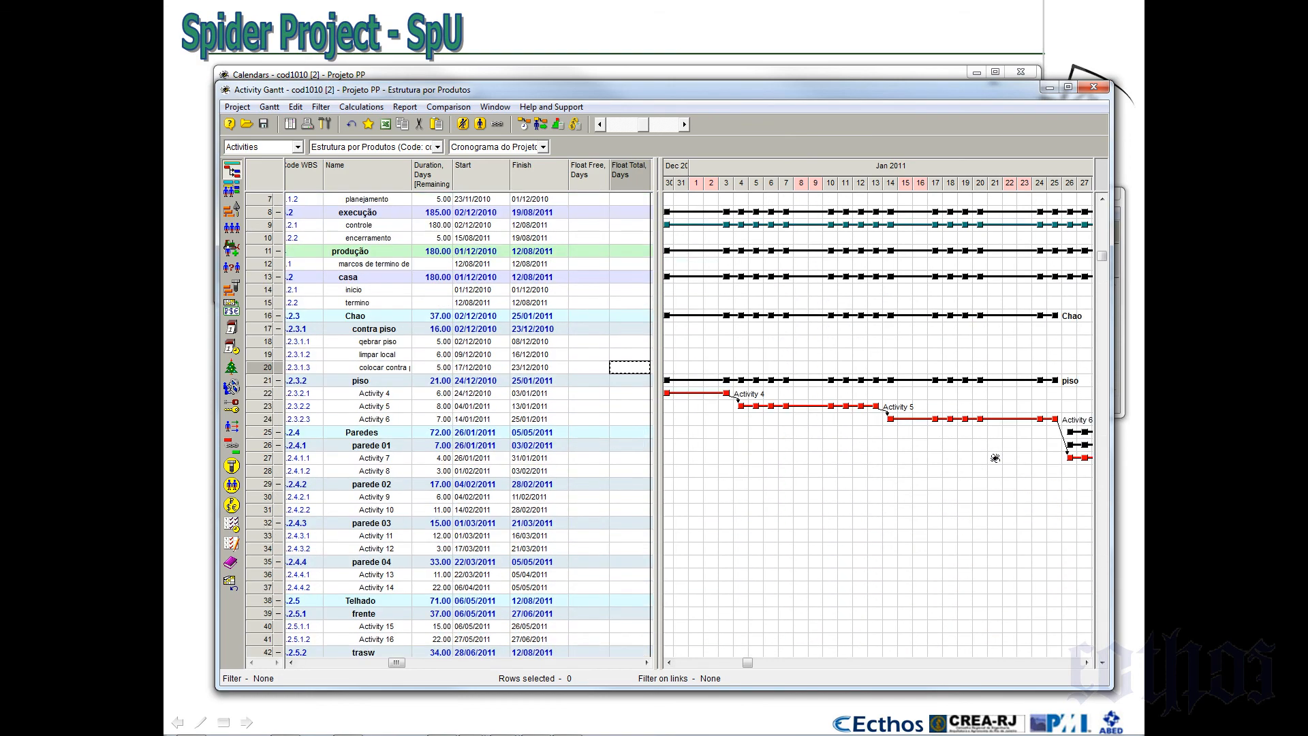
{"action": "scroll", "coordinate": [995, 458], "scroll_direction": "up", "scroll_amount": 2}
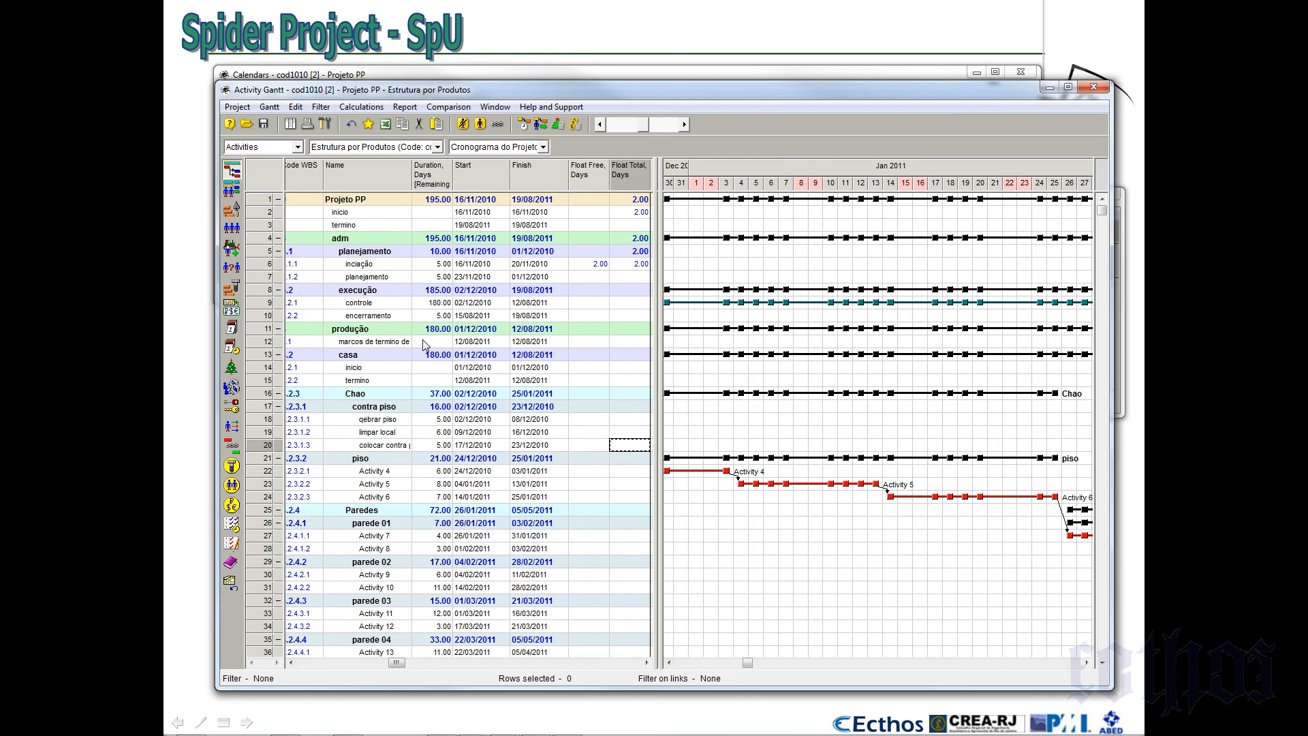
Run the forward scheduling again, close its report, and fit the whole project from November 2010 to August 2011 in the Gantt
{"action": "left_click", "coordinate": [523, 124]}
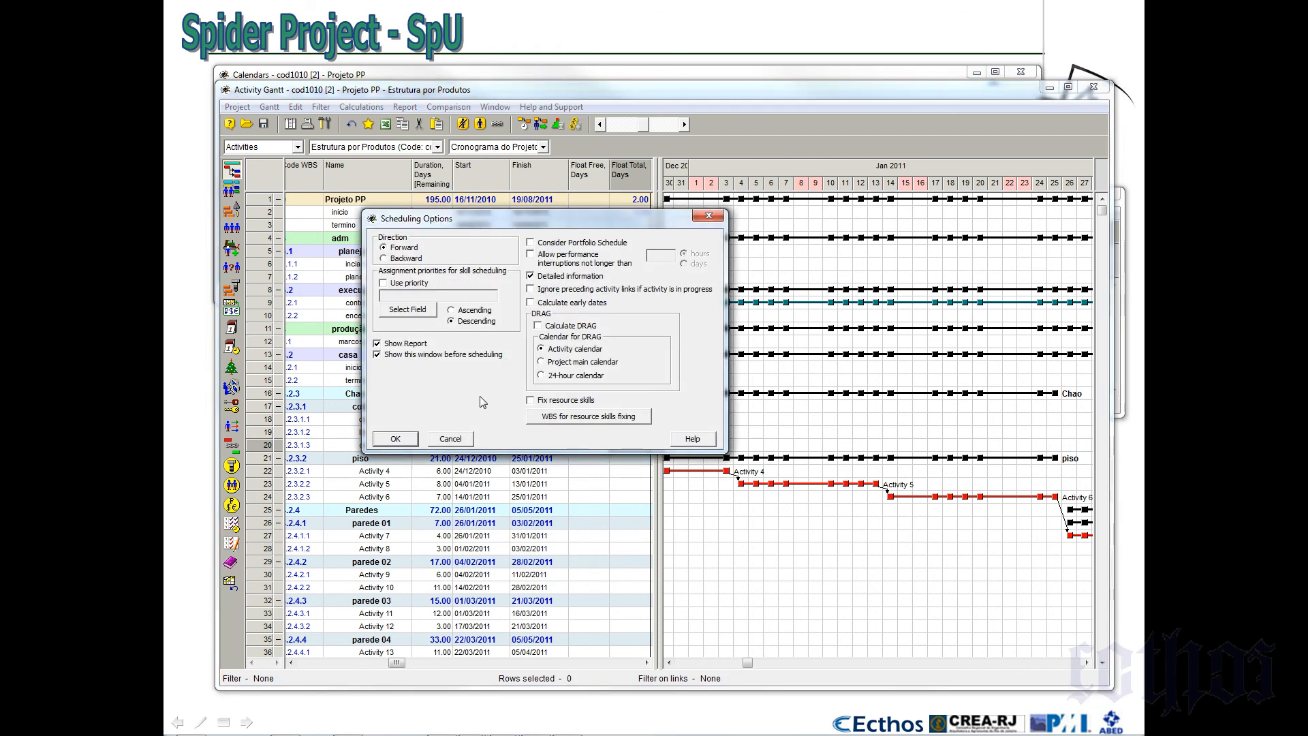
{"action": "left_click", "coordinate": [395, 438]}
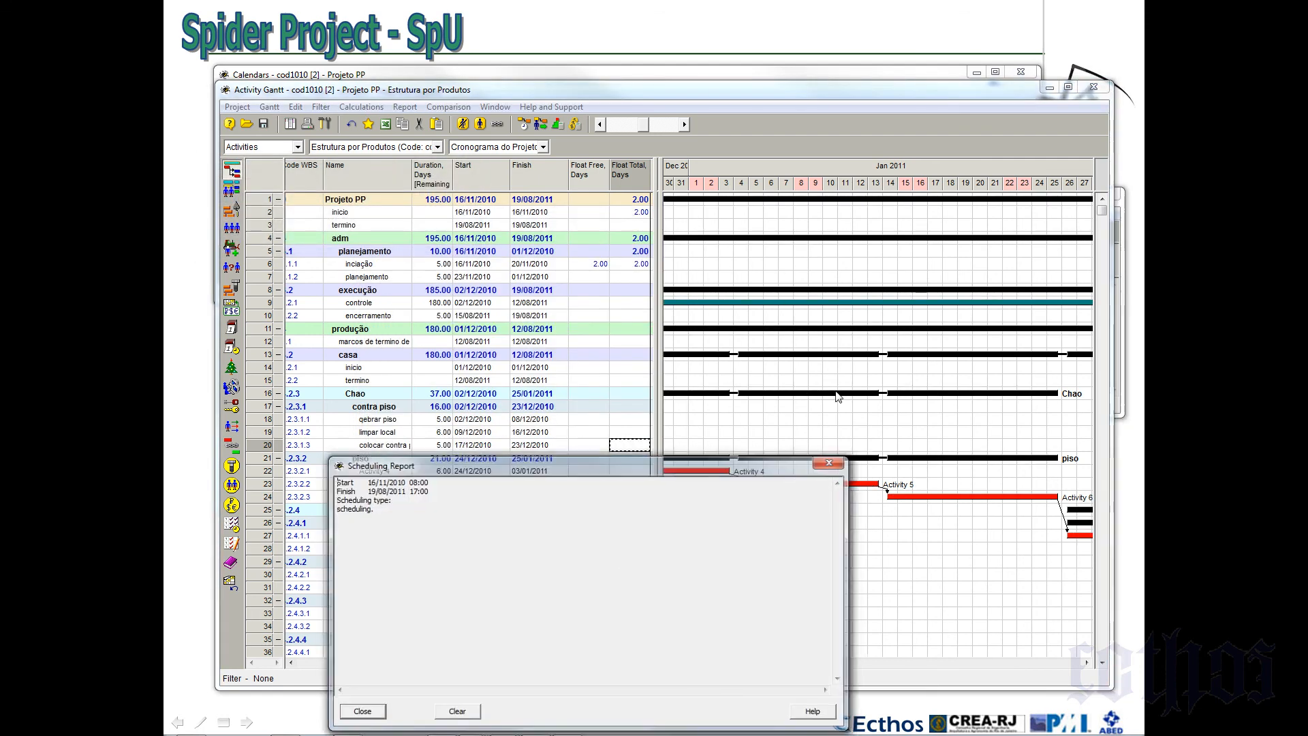
{"action": "left_click", "coordinate": [832, 462]}
{"action": "right_click", "coordinate": [858, 182]}
{"action": "left_click", "coordinate": [870, 206]}
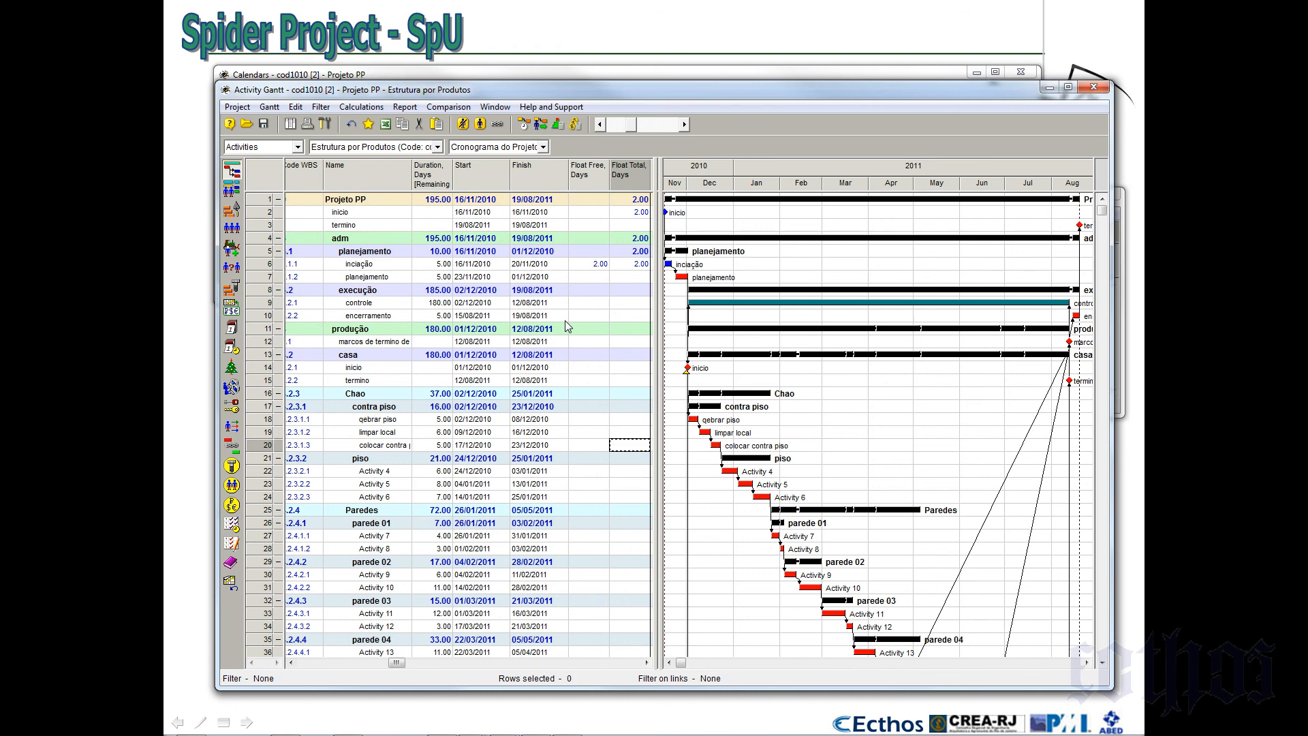
Highlight the Name, Duration, Start and Finish columns of the Gantt table one after another
{"action": "left_click", "coordinate": [369, 181]}
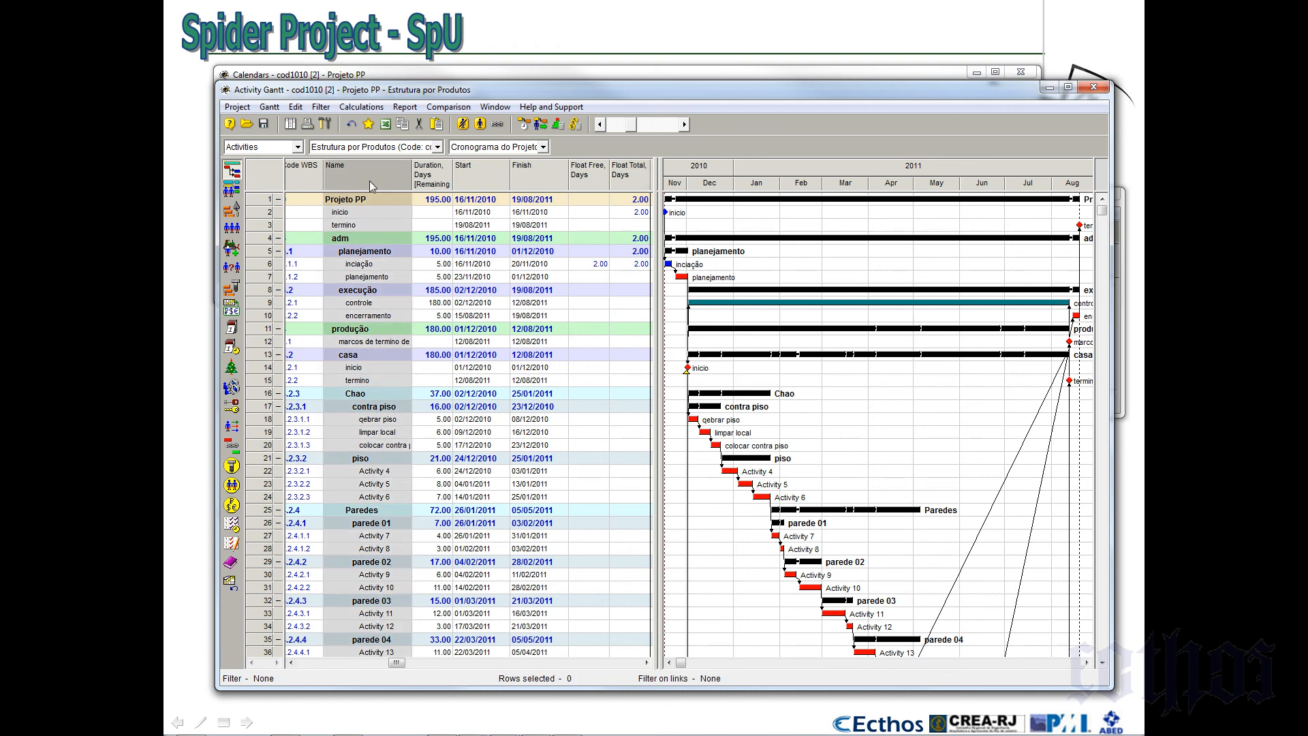
{"action": "left_click", "coordinate": [422, 182]}
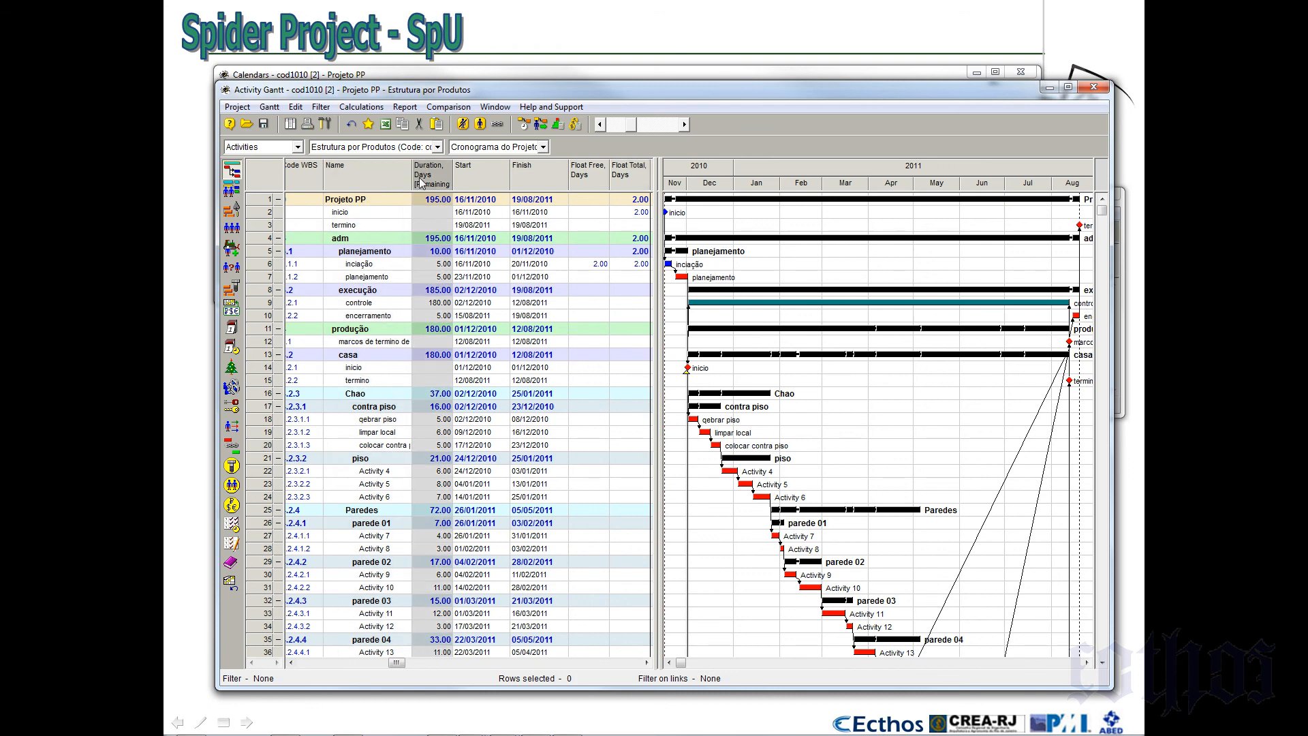
{"action": "left_click", "coordinate": [468, 179]}
{"action": "left_click", "coordinate": [526, 182]}
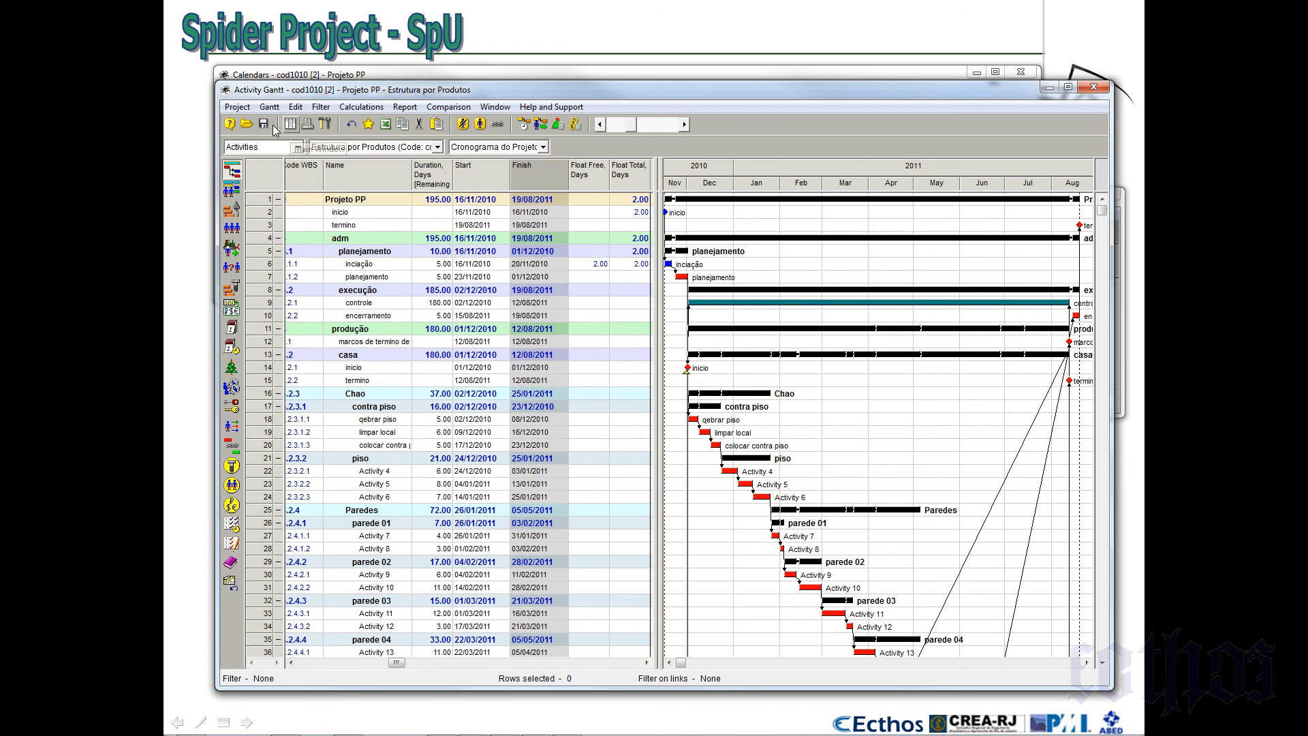
Review the project's code and baseline version in the project properties, and confirm the dialog
{"action": "left_click", "coordinate": [237, 108]}
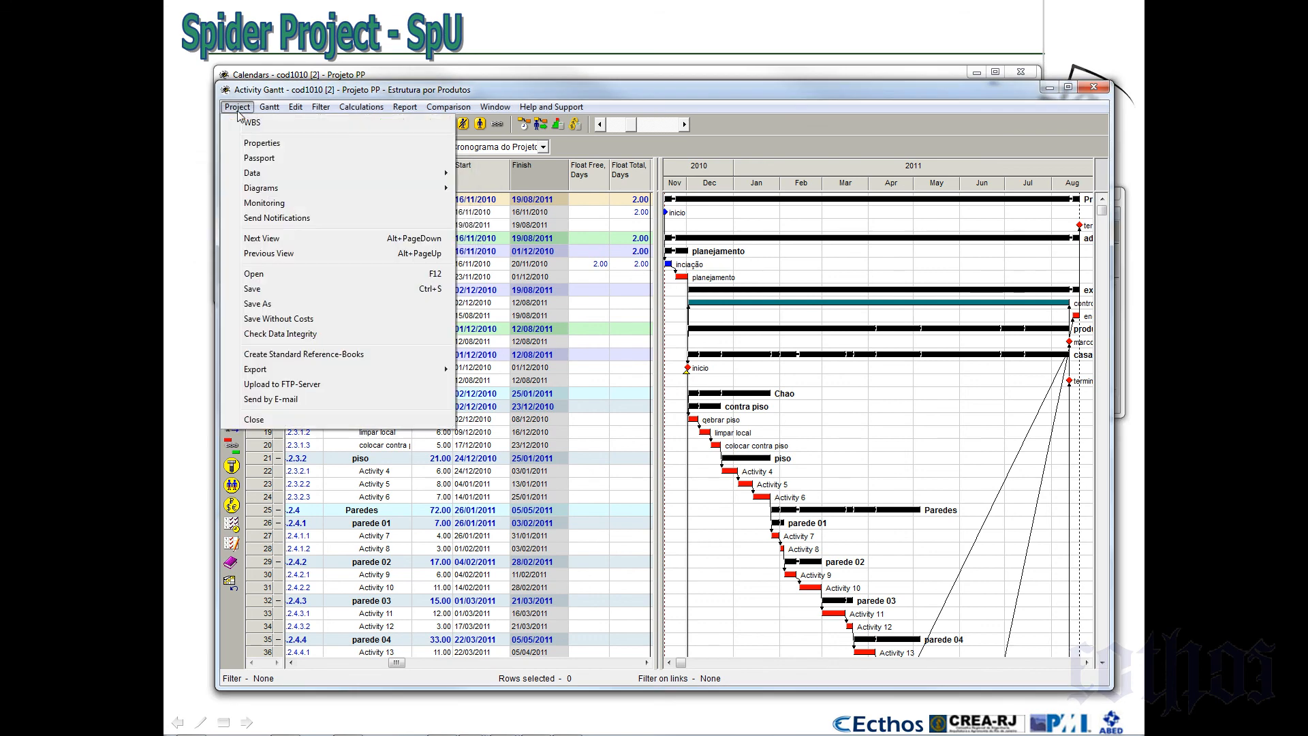
{"action": "left_click", "coordinate": [261, 143]}
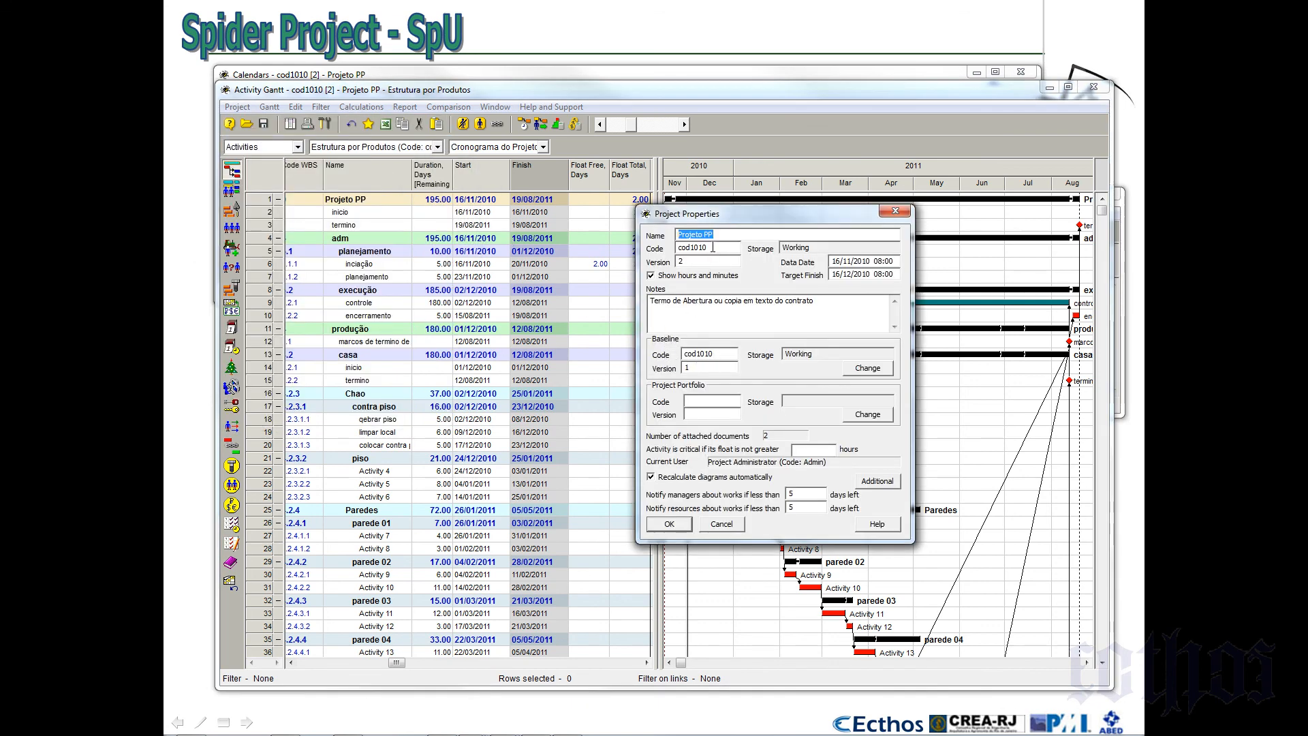
{"action": "key", "text": "Tab"}
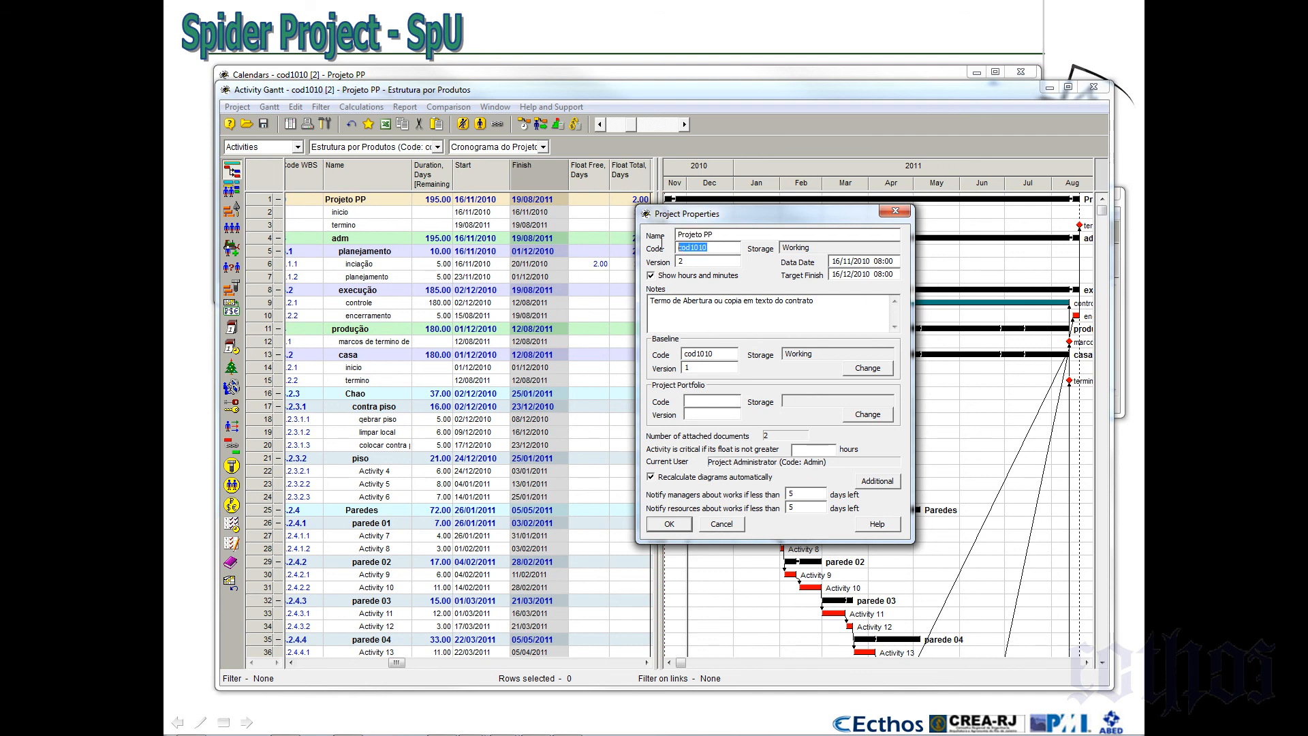
{"action": "left_click", "coordinate": [703, 369]}
{"action": "left_click", "coordinate": [670, 523]}
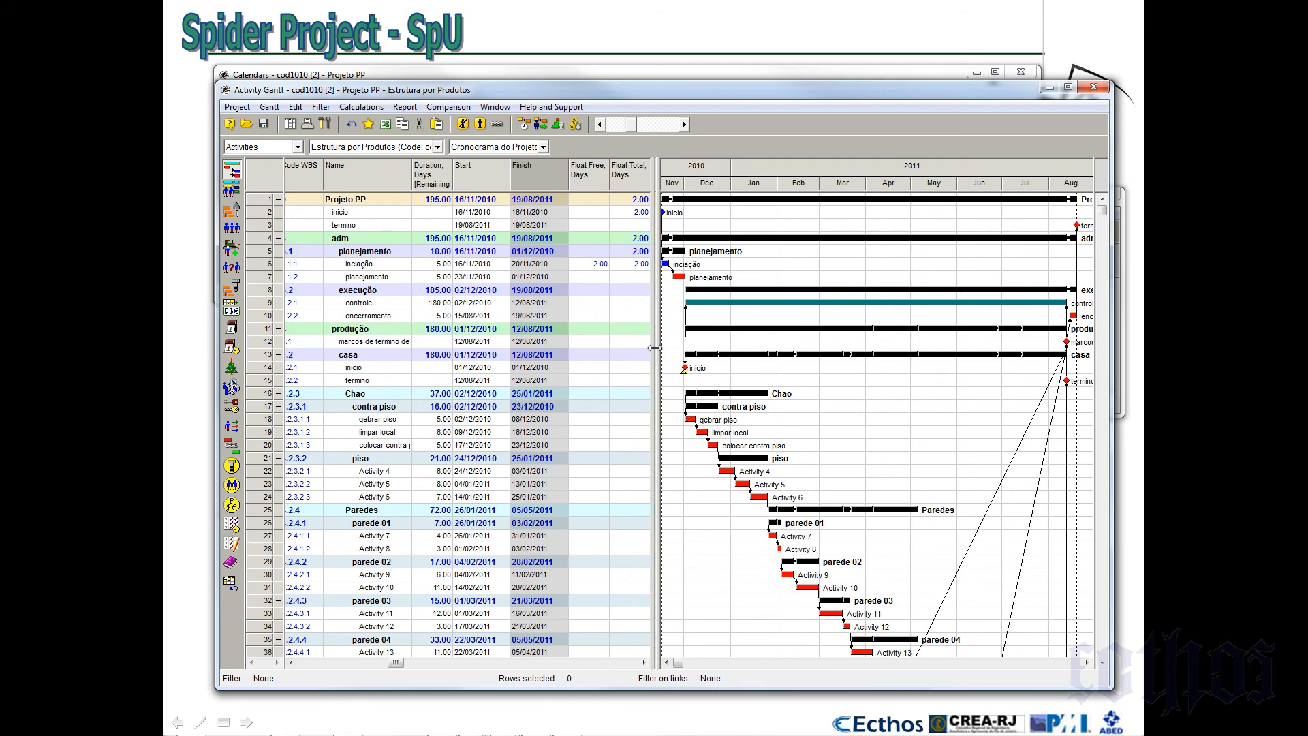
Set up a comparison with the baseline and include all available General fields in it
{"action": "left_click_drag", "start_coordinate": [656, 350], "coordinate": [654, 353]}
{"action": "left_click", "coordinate": [444, 109]}
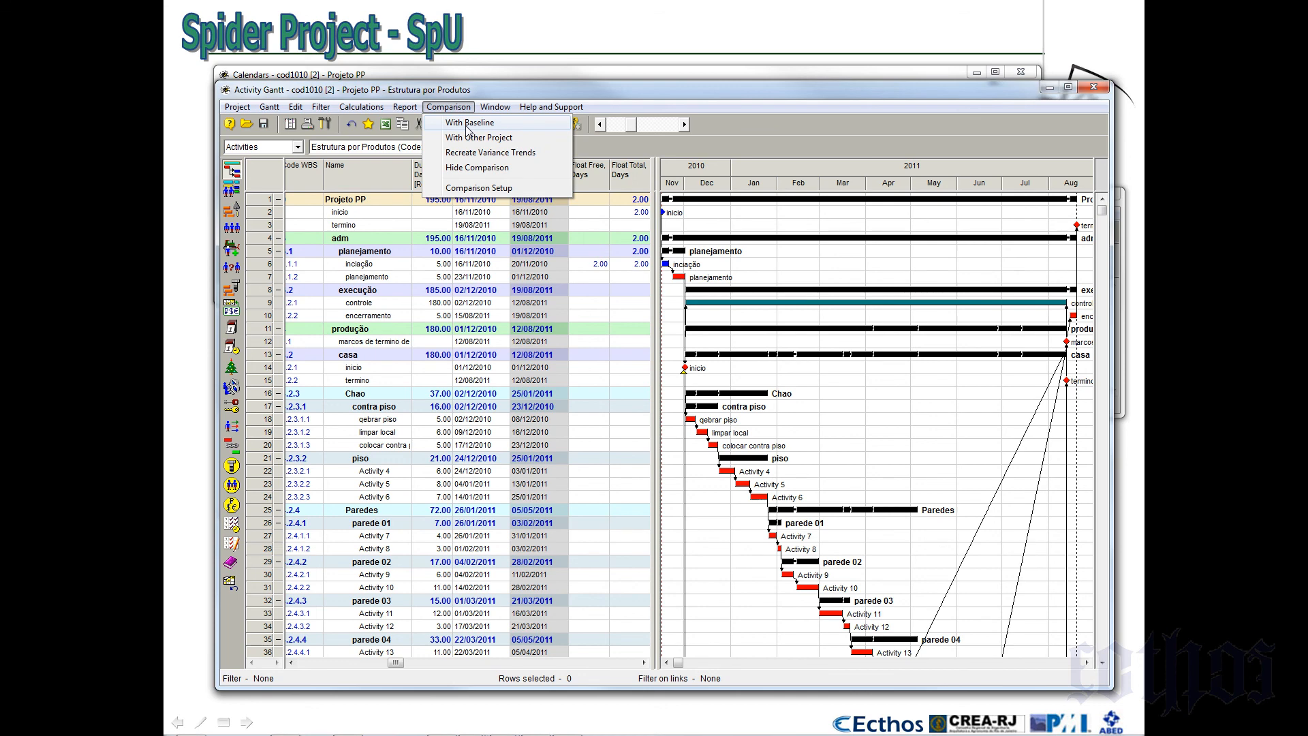
{"action": "left_click", "coordinate": [470, 123]}
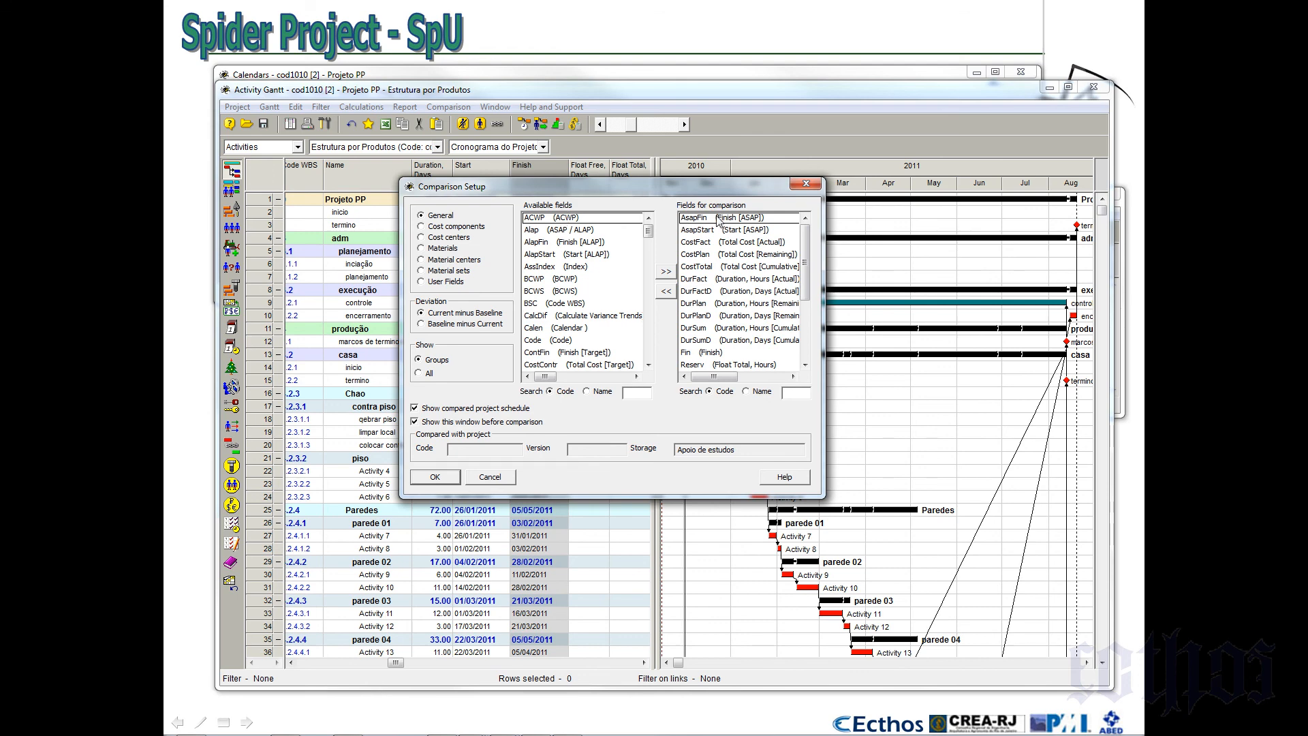
{"action": "left_click_drag", "start_coordinate": [717, 221], "coordinate": [721, 415]}
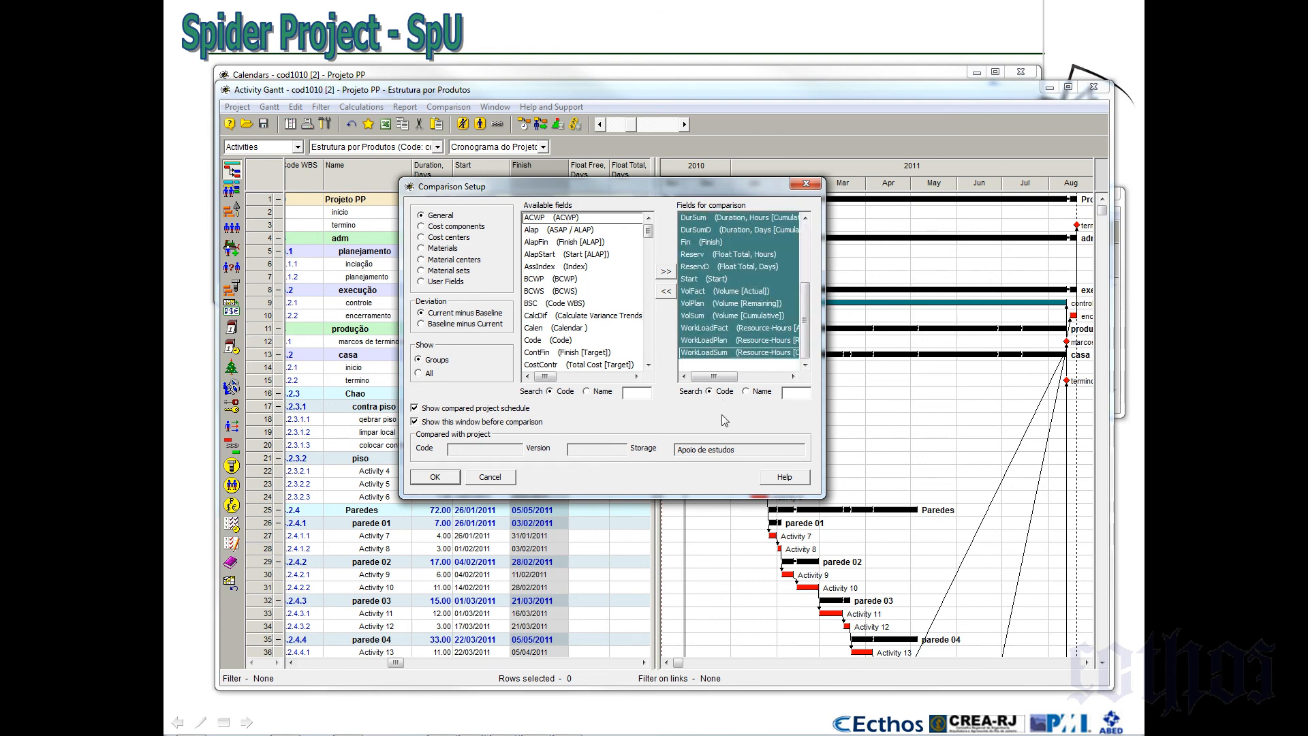
{"action": "left_click_drag", "start_coordinate": [557, 218], "coordinate": [558, 427]}
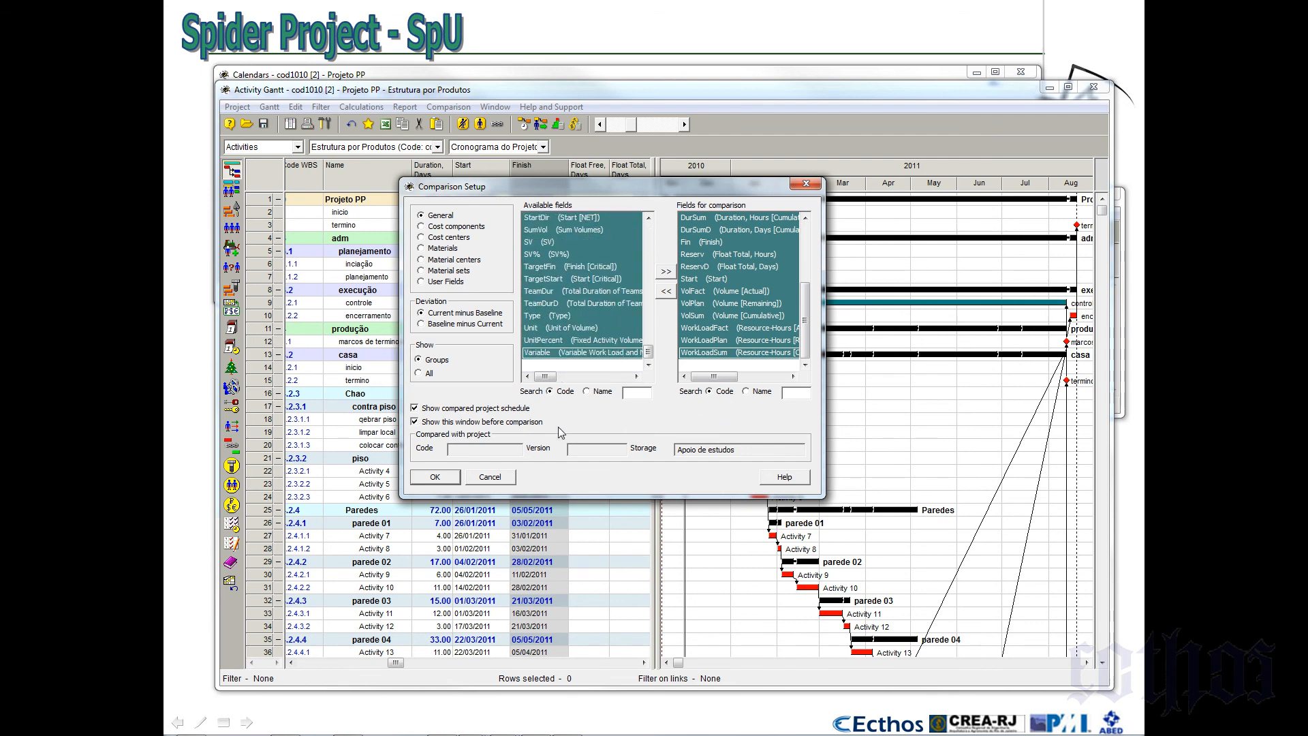
{"action": "left_click", "coordinate": [665, 273]}
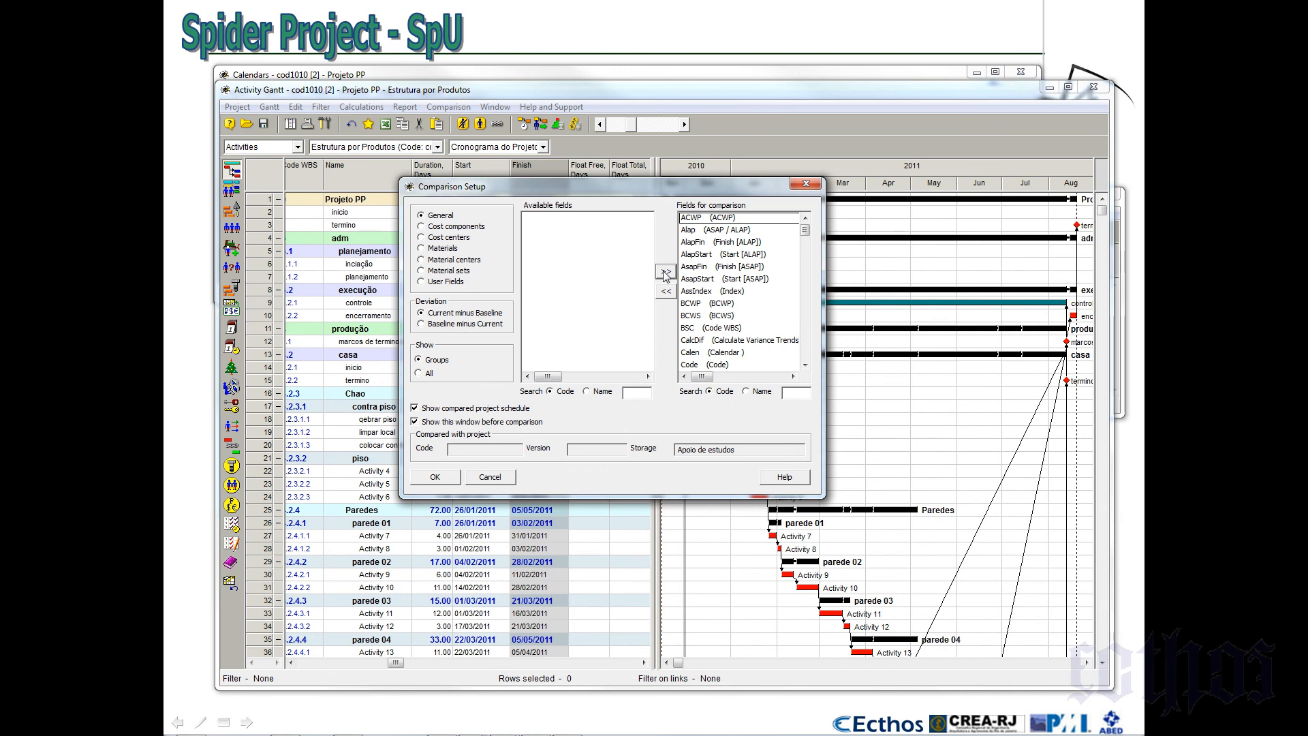
Add the Cost component field and all user fields (A, B, cod0102, cod0345) to the comparison, and run it
{"action": "left_click", "coordinate": [455, 227]}
{"action": "left_click", "coordinate": [560, 218]}
{"action": "left_click", "coordinate": [666, 272]}
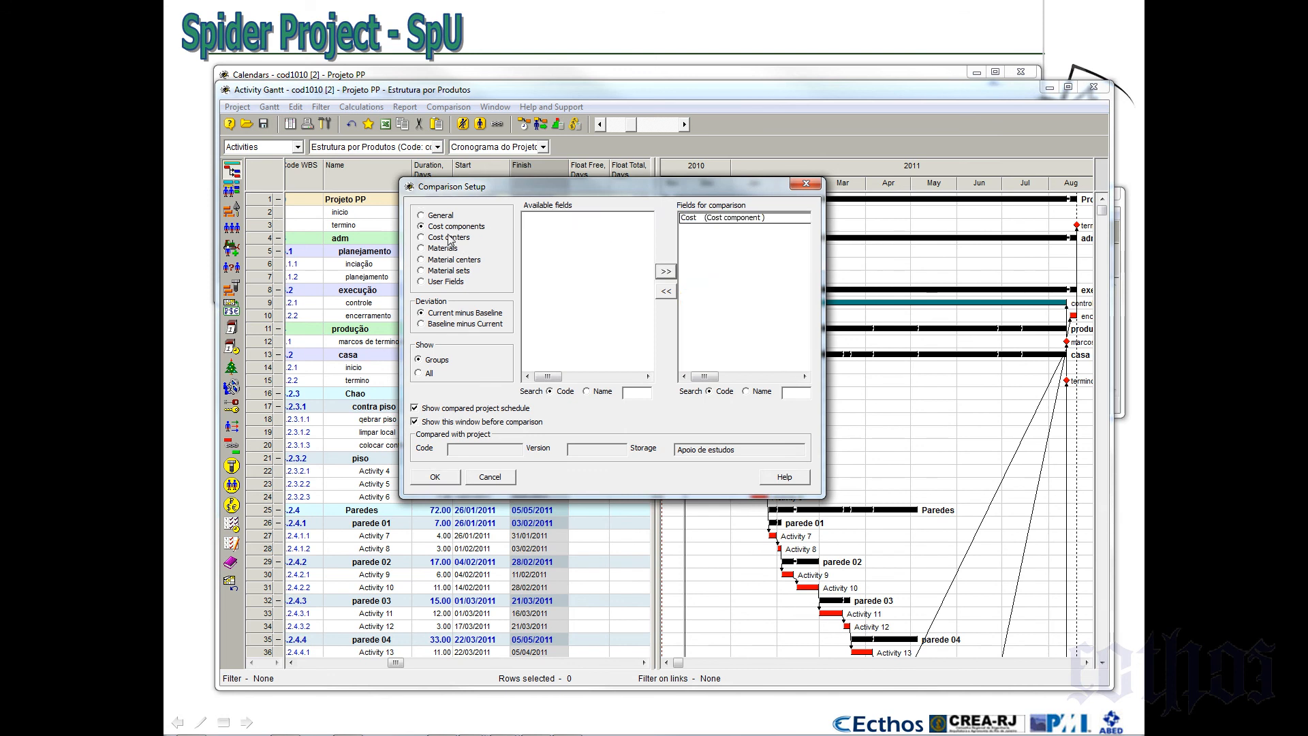
{"action": "left_click", "coordinate": [443, 248]}
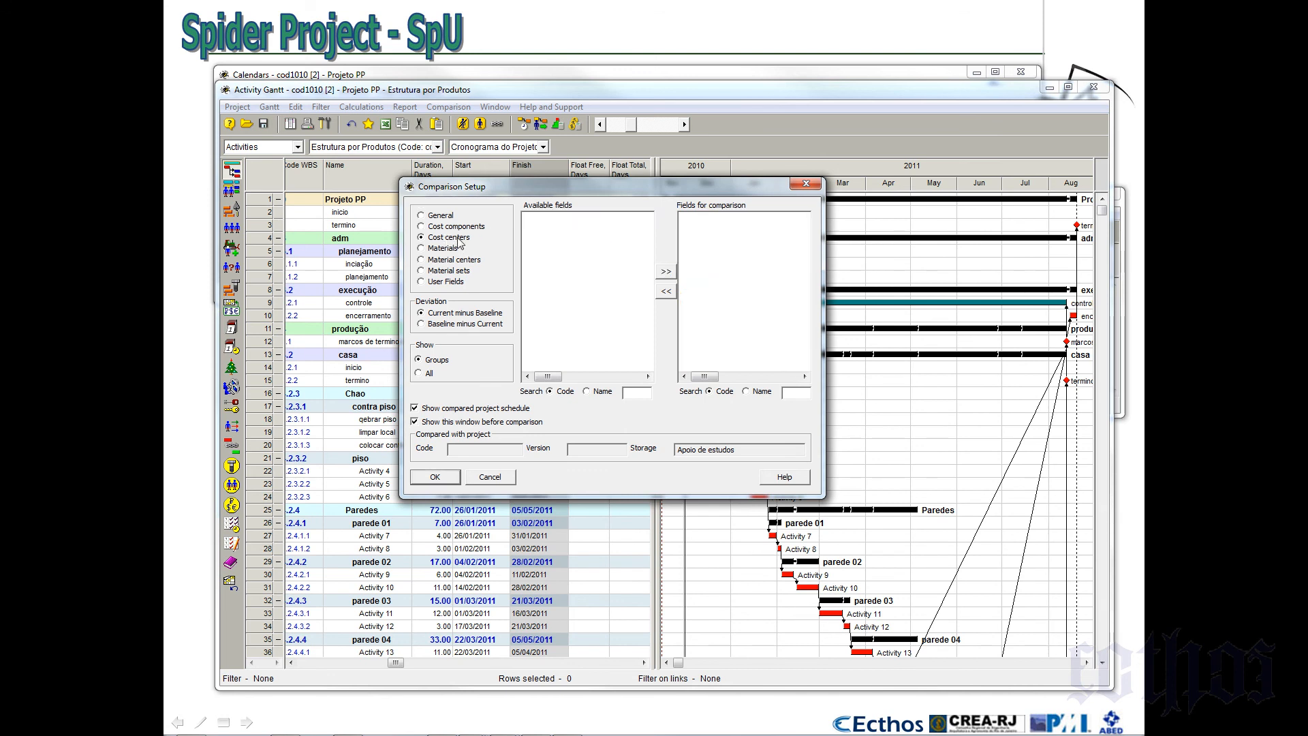
{"action": "left_click", "coordinate": [447, 284]}
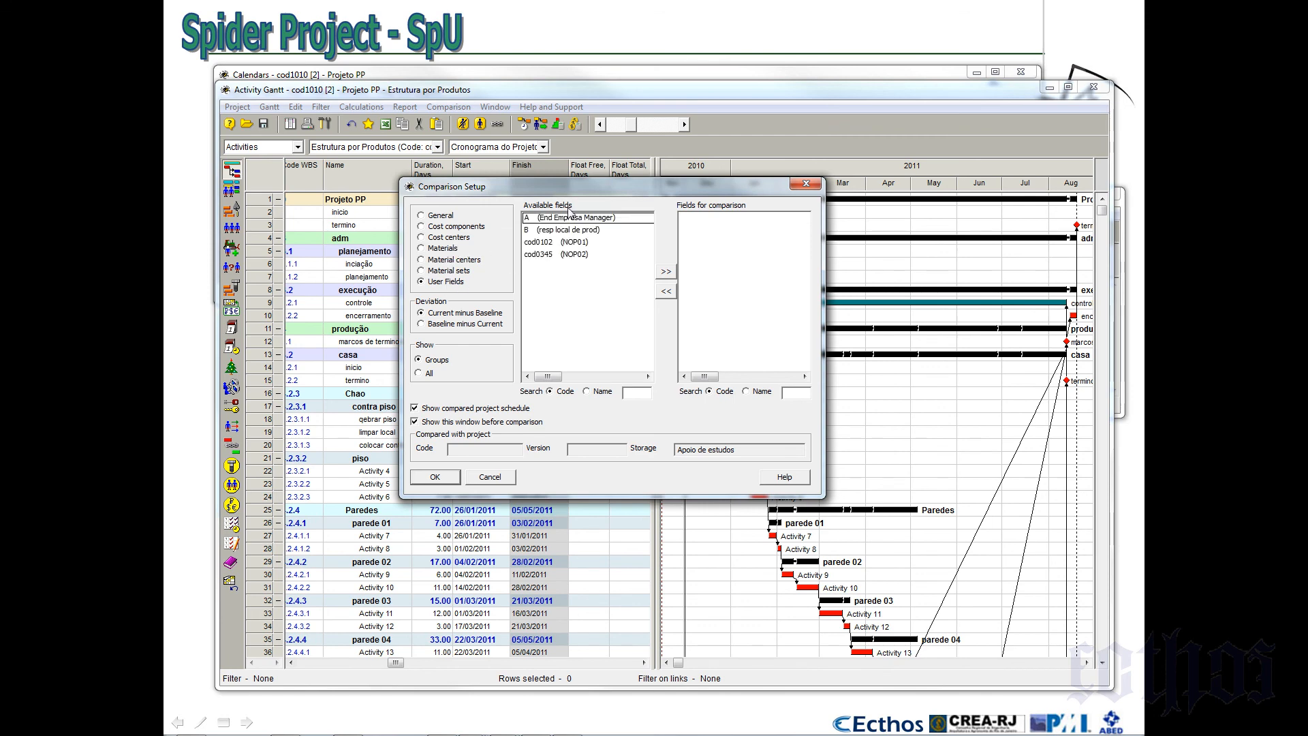
{"action": "left_click_drag", "start_coordinate": [571, 217], "coordinate": [569, 258]}
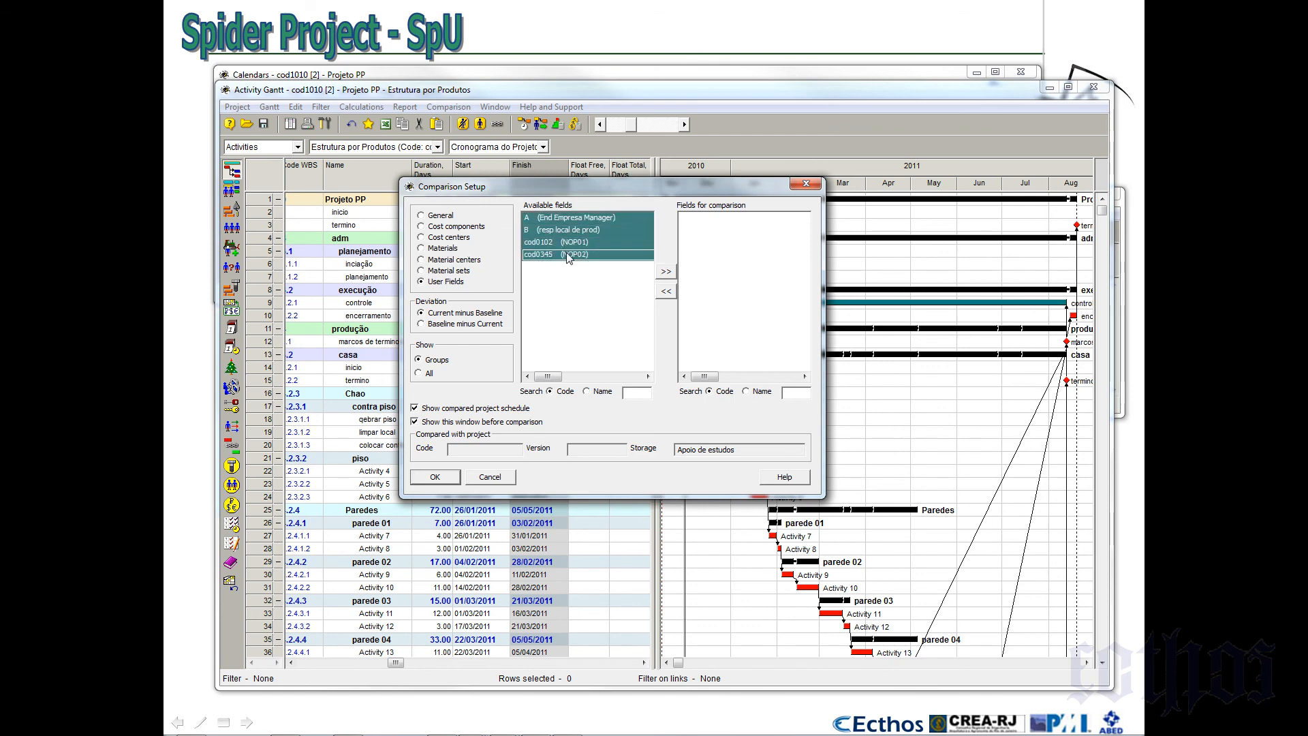
{"action": "left_click", "coordinate": [665, 273]}
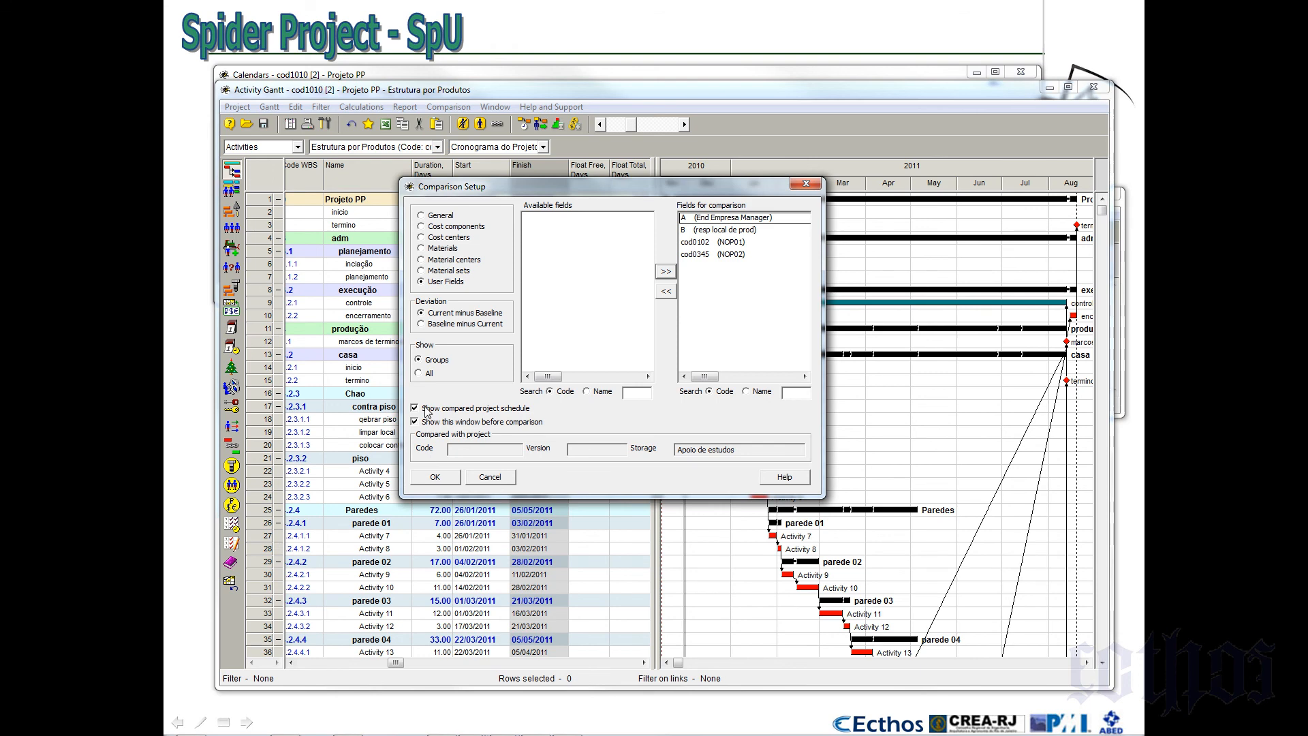
{"action": "left_click", "coordinate": [434, 479]}
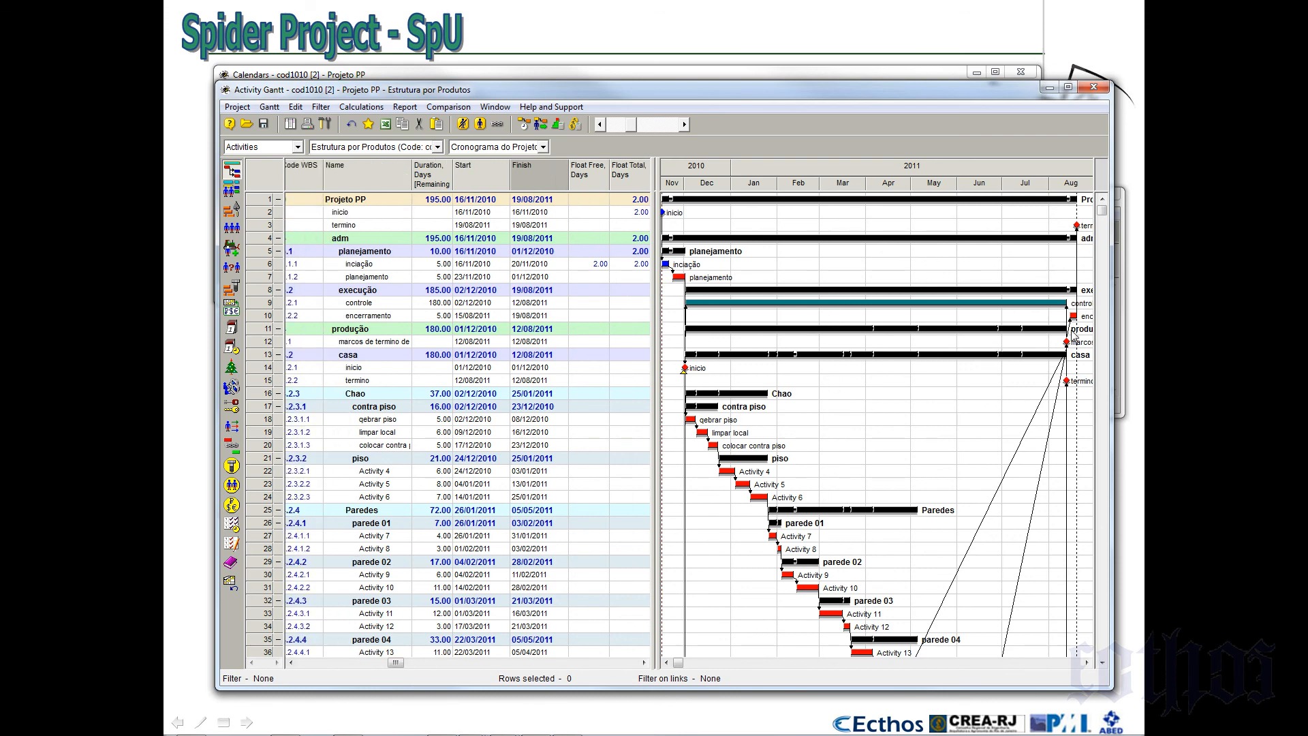
Look for the baseline bars in the Gantt, check the Gantt Chart Comparison color in Color Setup without changing it, and return to the Gantt
{"action": "scroll", "coordinate": [935, 380], "scroll_direction": "right", "scroll_amount": 2}
{"action": "scroll", "coordinate": [936, 379], "scroll_direction": "left", "scroll_amount": 3}
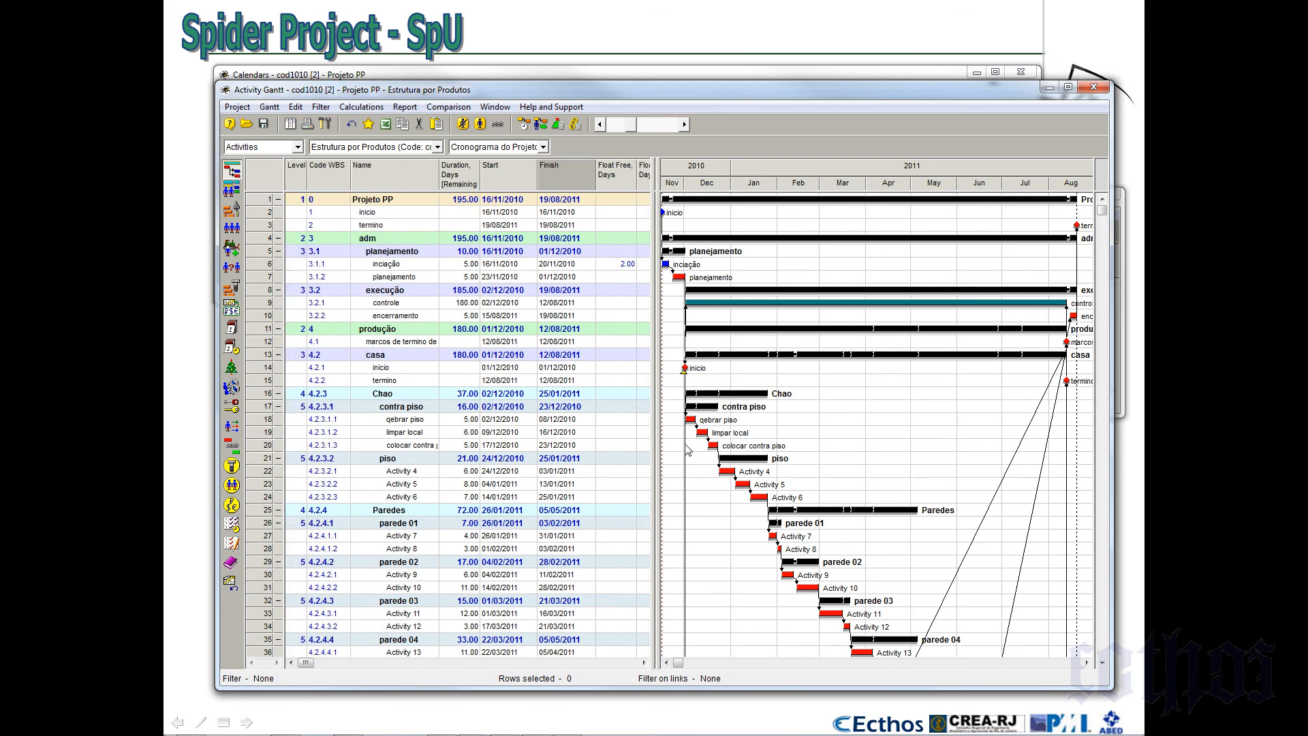
{"action": "scroll", "coordinate": [763, 409], "scroll_direction": "down", "scroll_amount": 13}
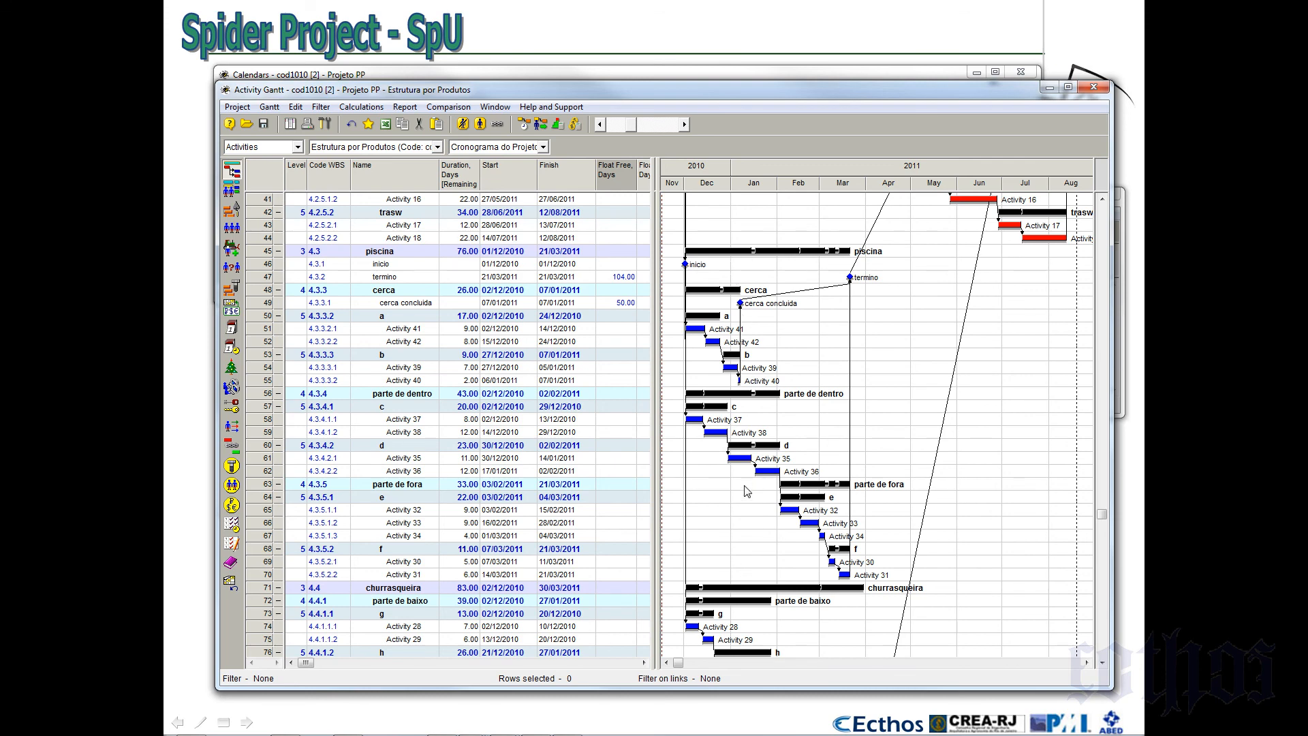
{"action": "left_click", "coordinate": [362, 75]}
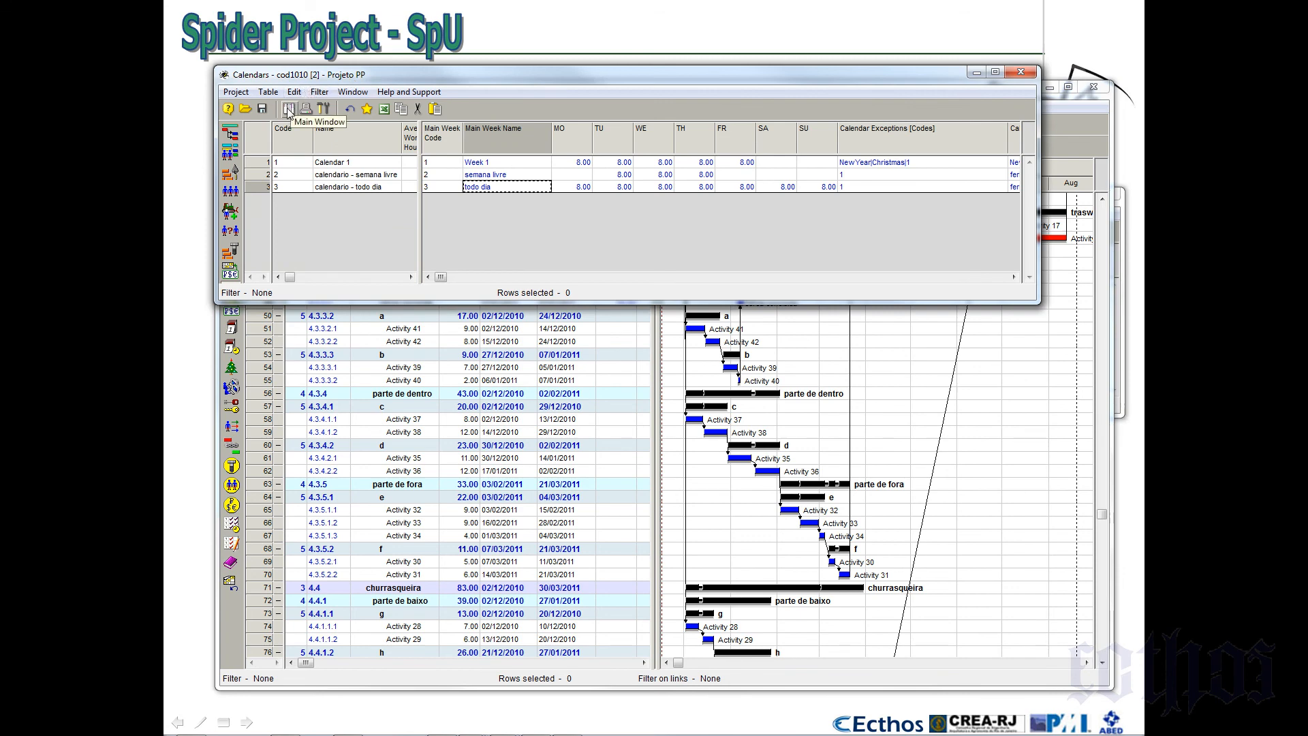
{"action": "left_click_drag", "start_coordinate": [15, 175], "coordinate": [593, 84]}
{"action": "left_click", "coordinate": [306, 97]}
{"action": "left_click", "coordinate": [308, 126]}
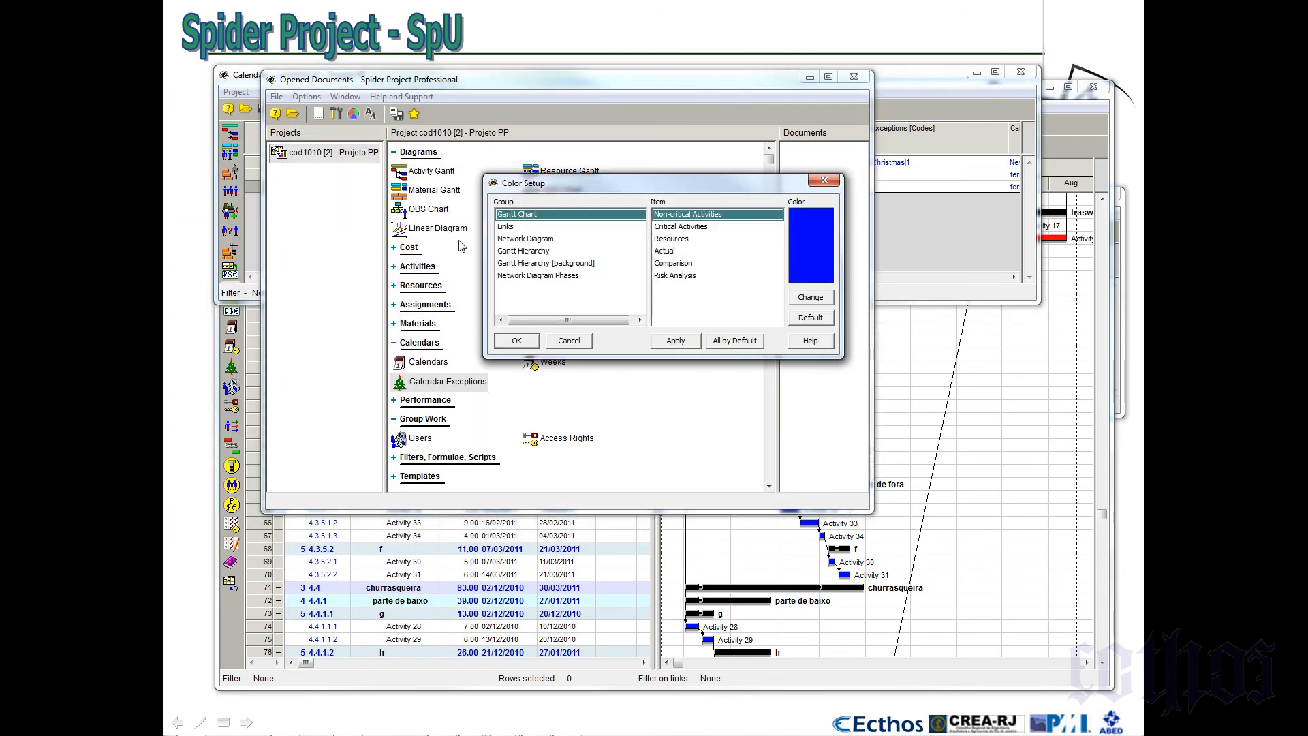
{"action": "left_click", "coordinate": [676, 265]}
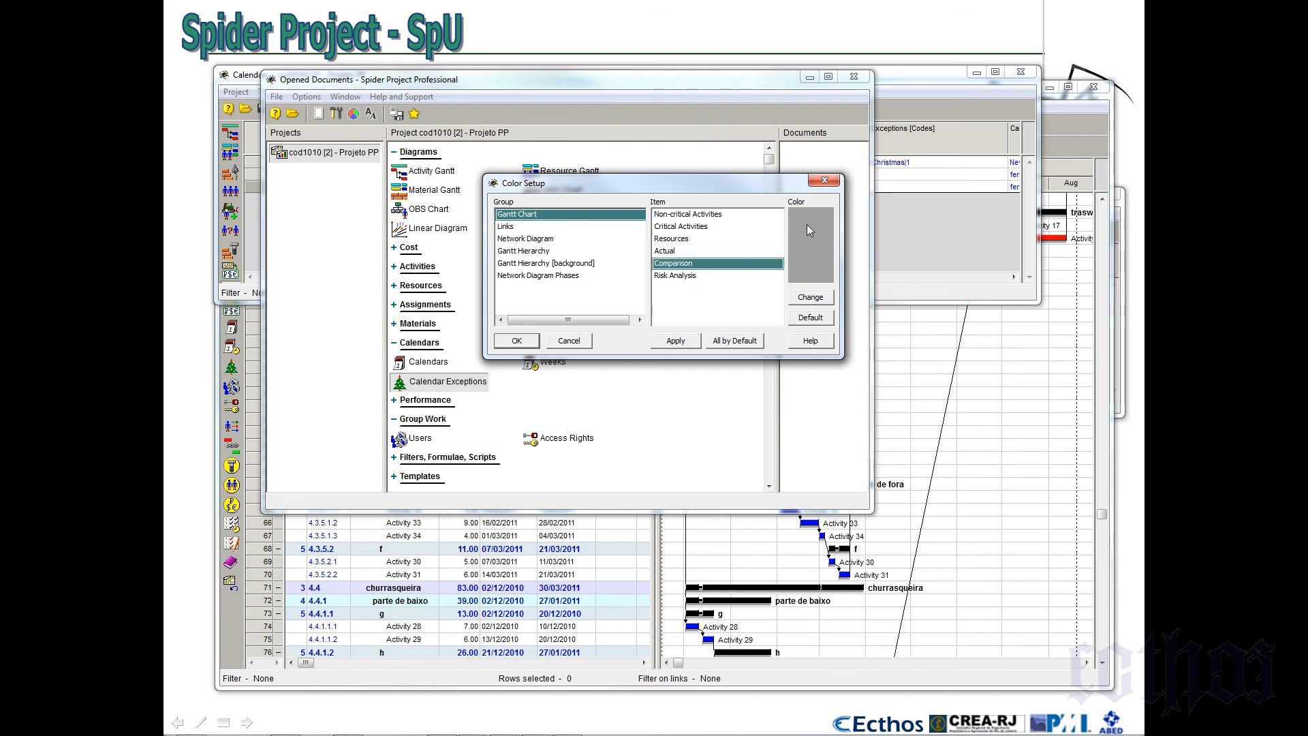
{"action": "left_click", "coordinate": [570, 342]}
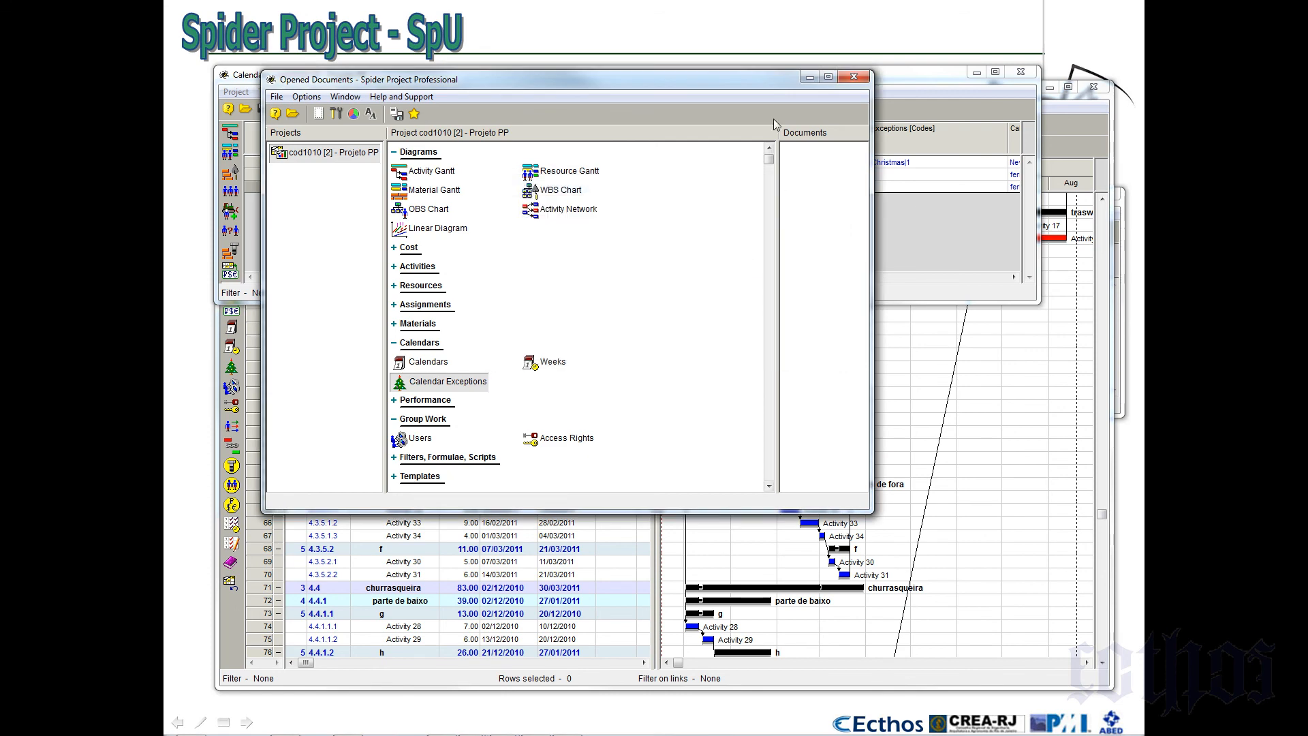
{"action": "left_click_drag", "start_coordinate": [778, 82], "coordinate": [164, 102]}
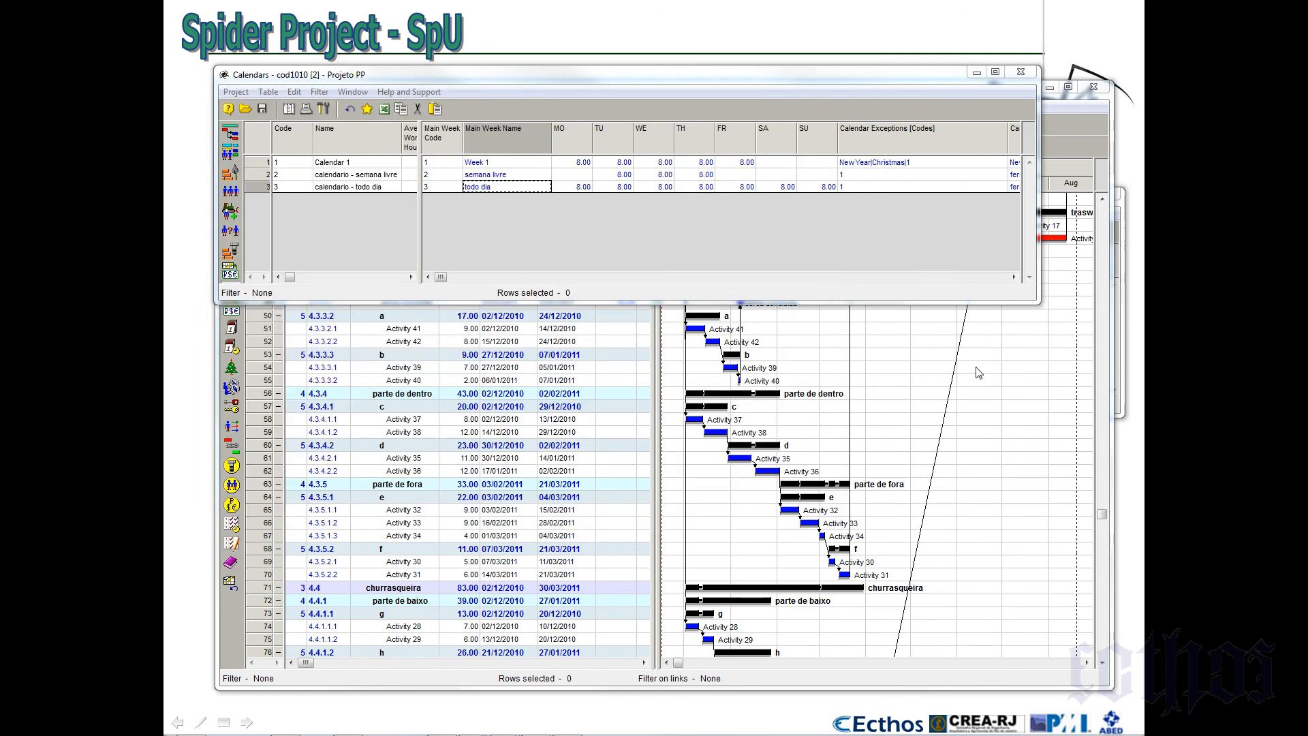
{"action": "left_click", "coordinate": [821, 460]}
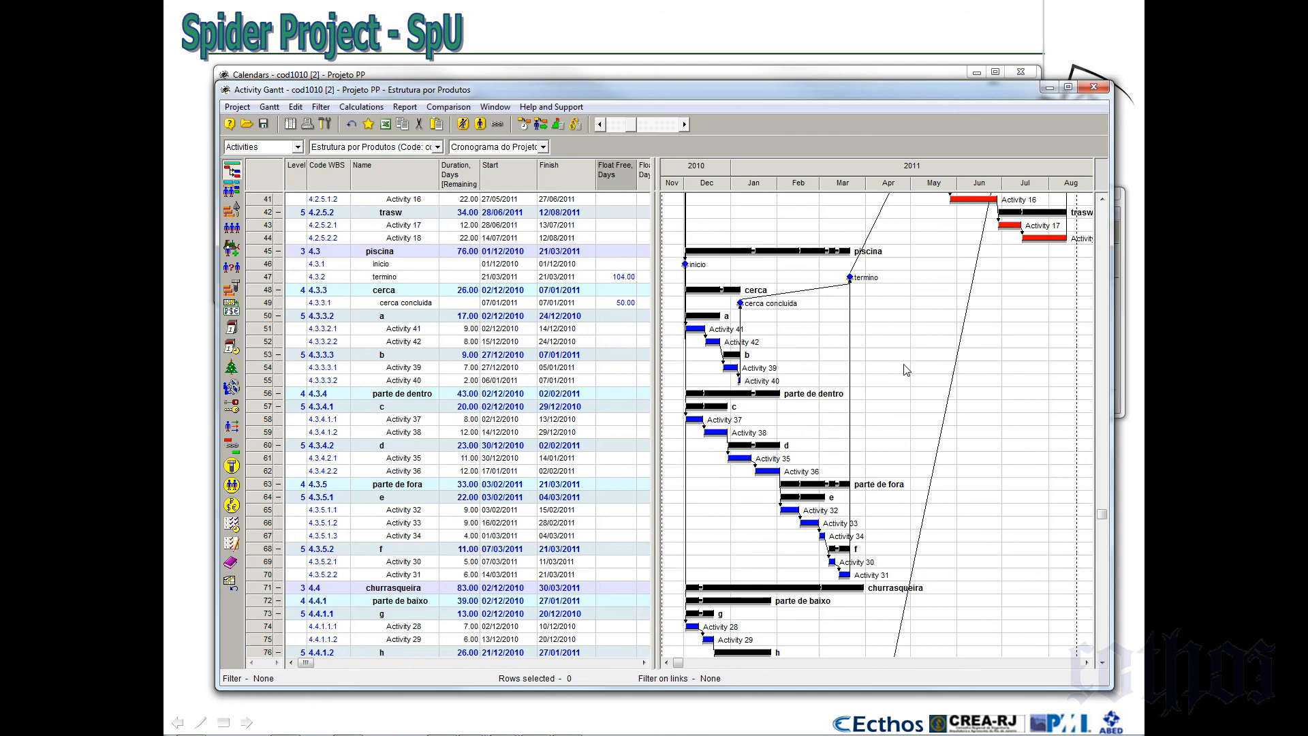
Try to compare the schedule with another project, using version 1 of cod1010 (Projeto PP) from the Working storage
{"action": "scroll", "coordinate": [906, 368], "scroll_direction": "up", "scroll_amount": 8}
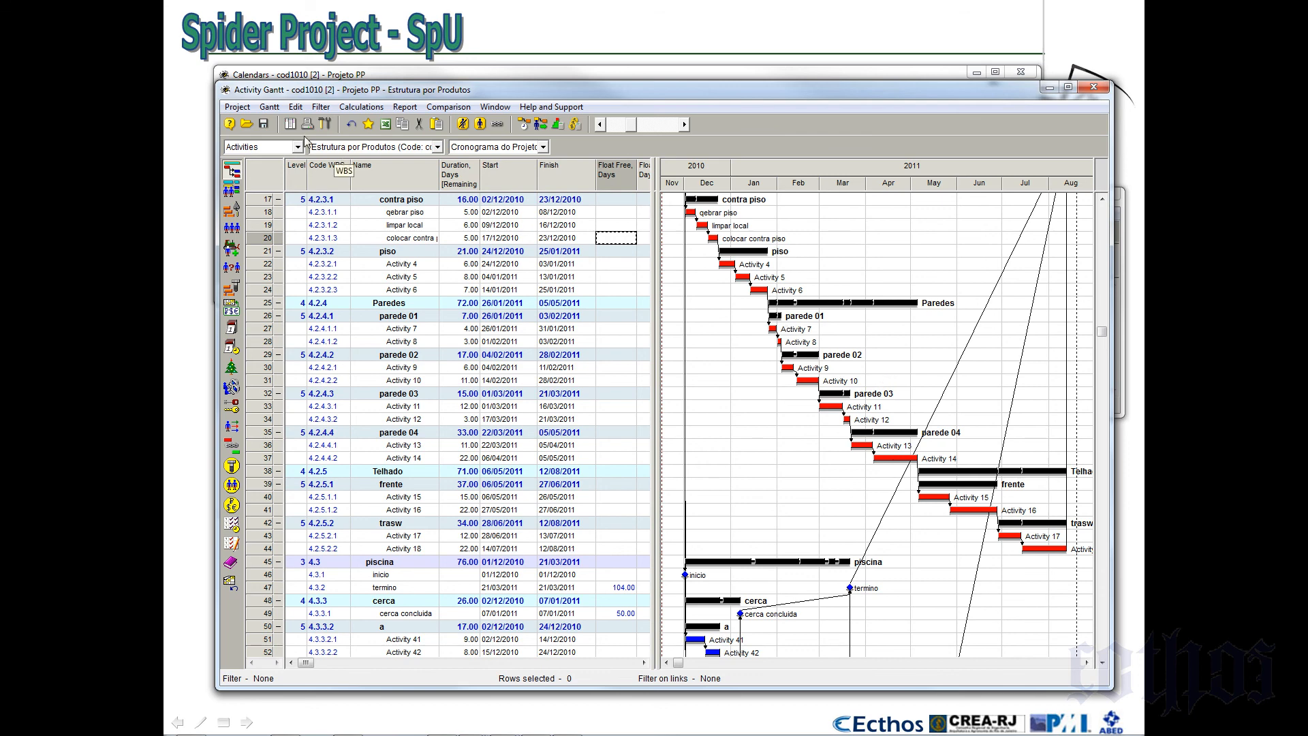
{"action": "left_click", "coordinate": [445, 109]}
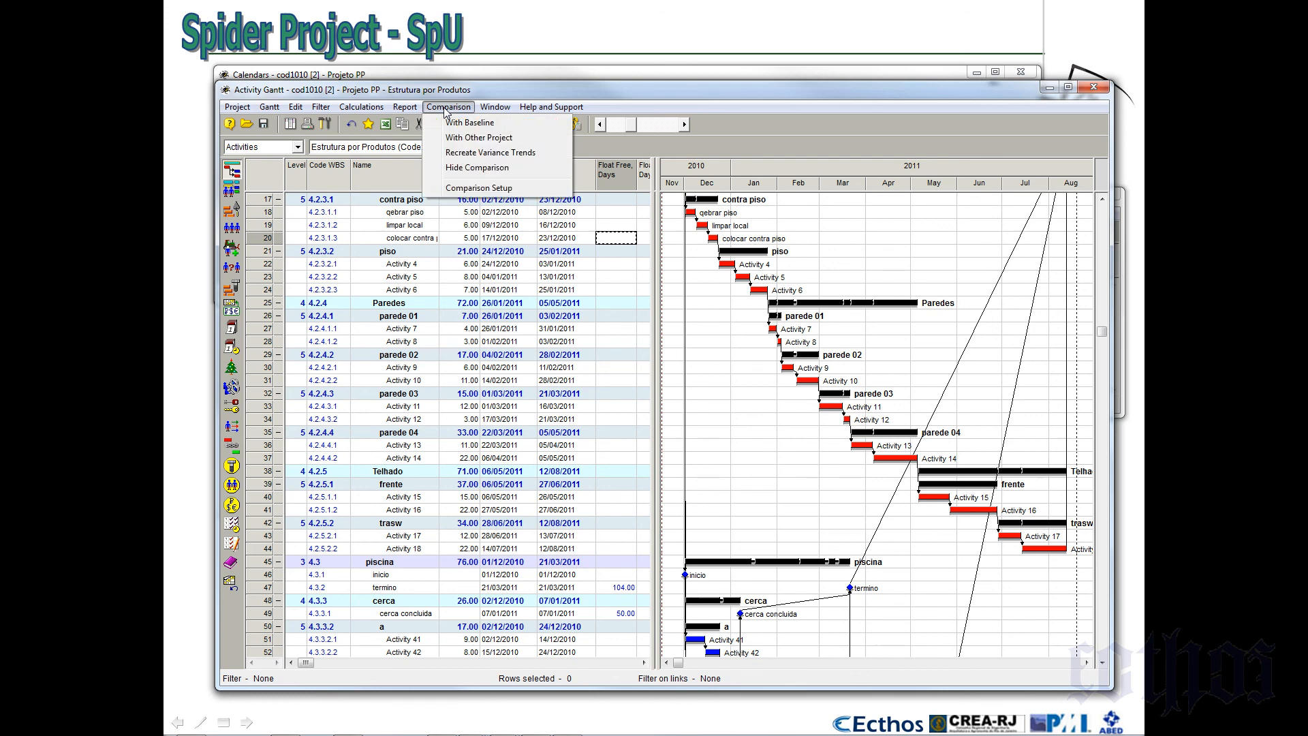
{"action": "left_click", "coordinate": [467, 138]}
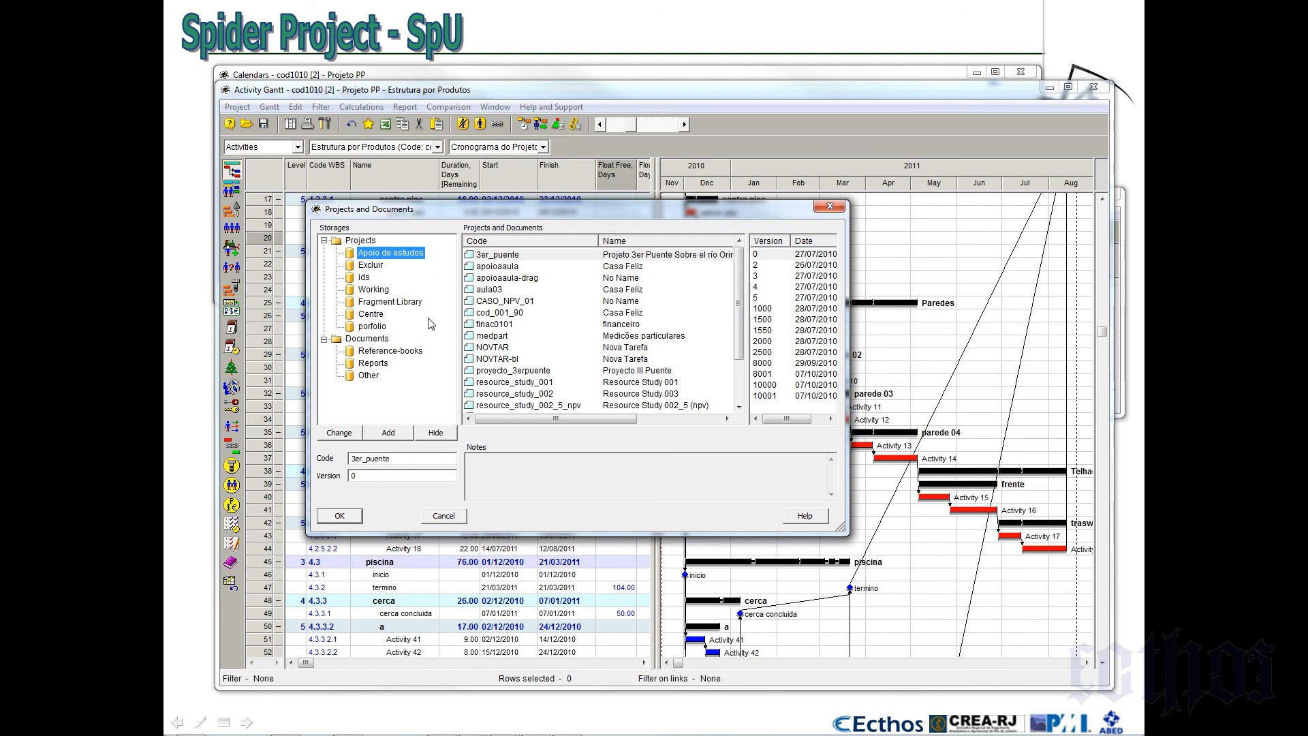
{"action": "left_click", "coordinate": [387, 292]}
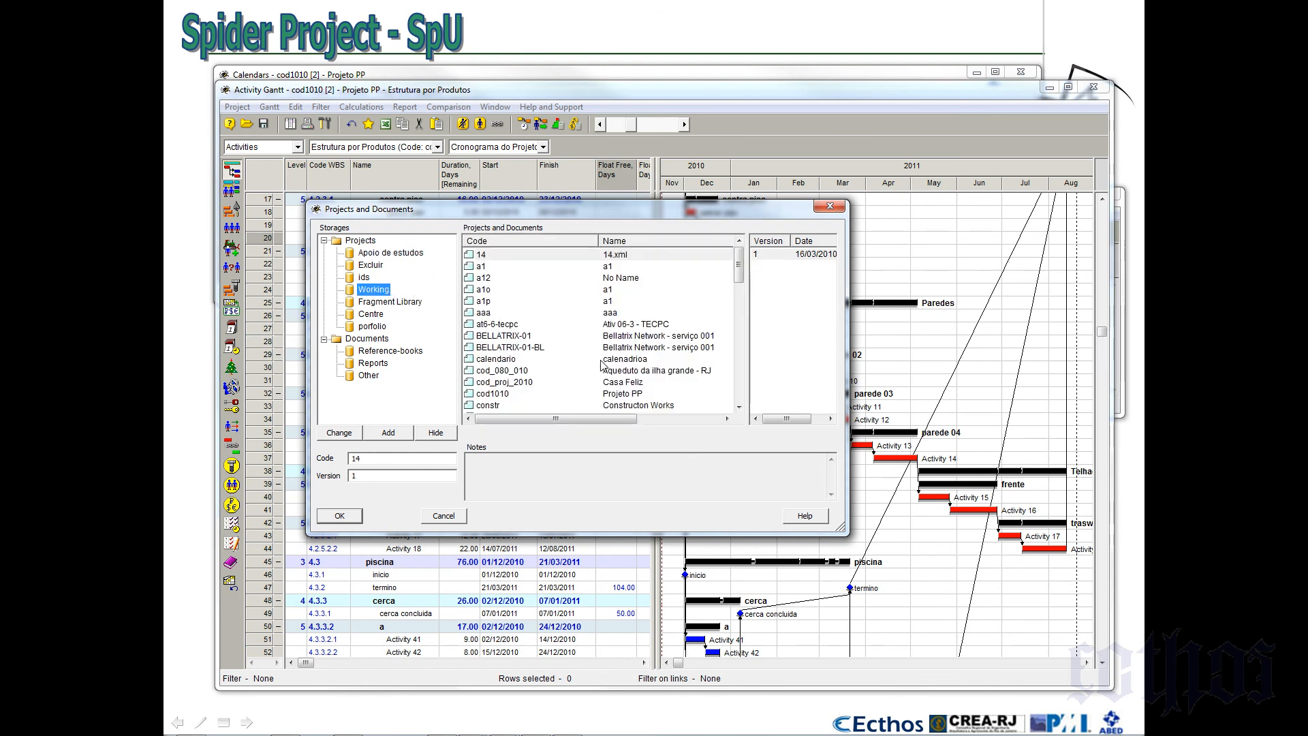
{"action": "left_click", "coordinate": [615, 394]}
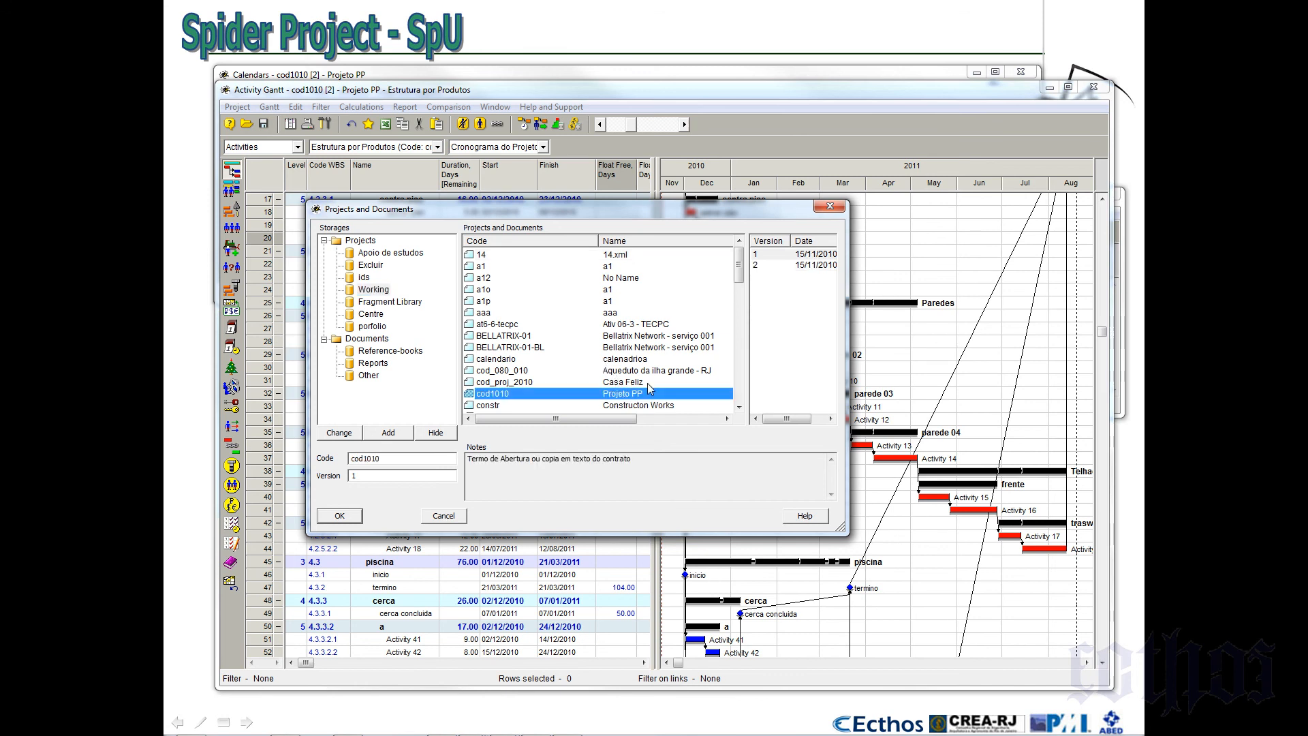
{"action": "left_click", "coordinate": [780, 255]}
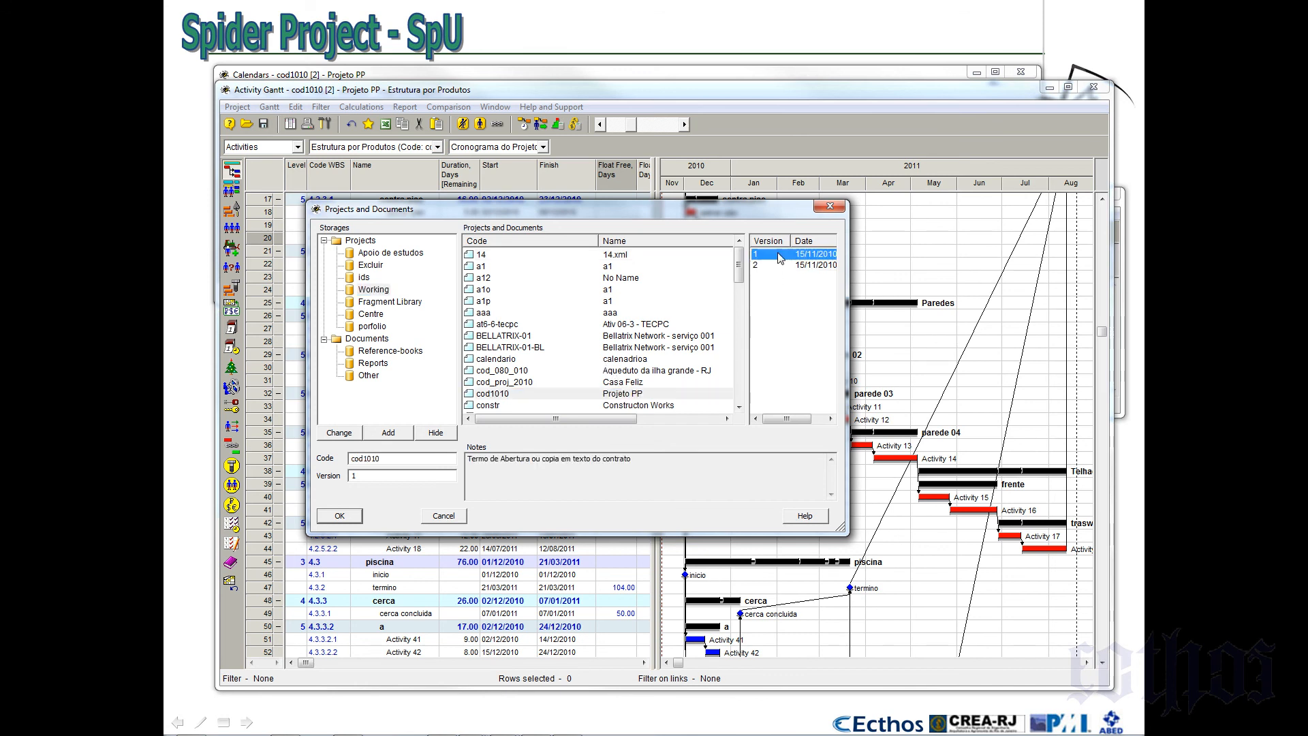
{"action": "left_click", "coordinate": [341, 516]}
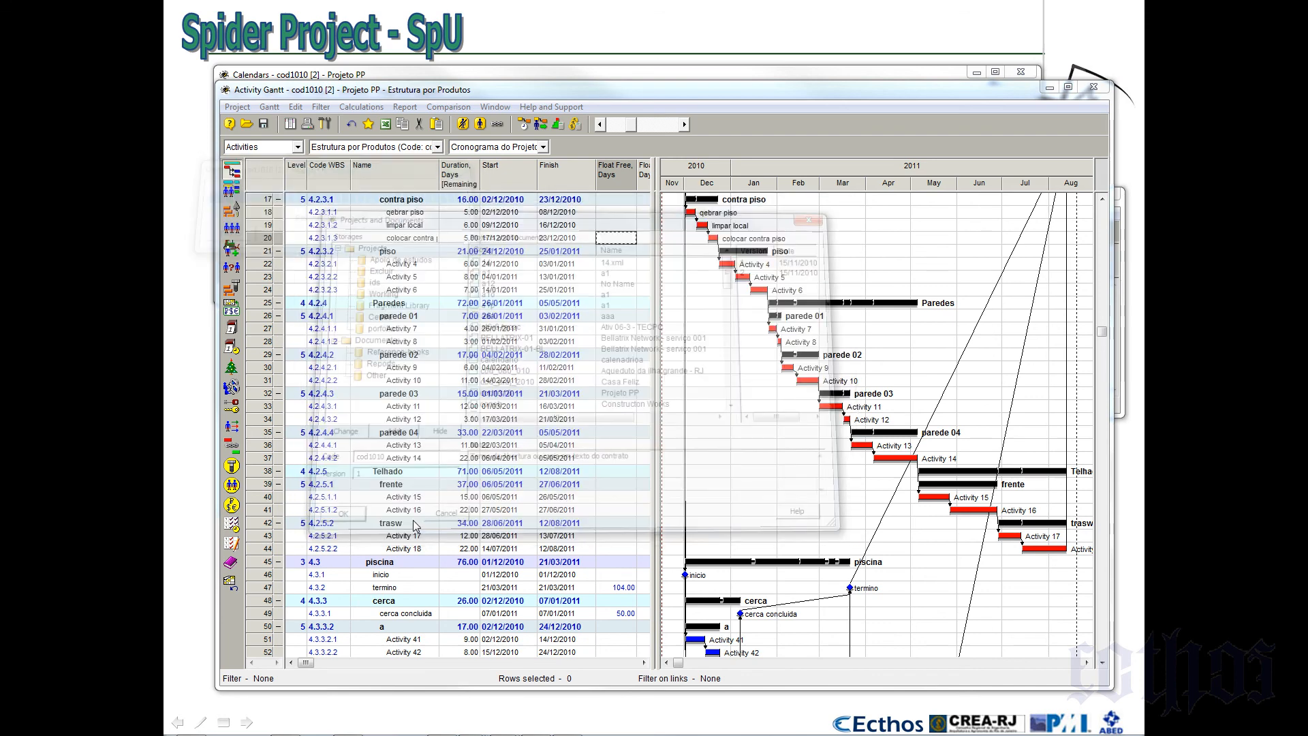
{"action": "left_click", "coordinate": [444, 479]}
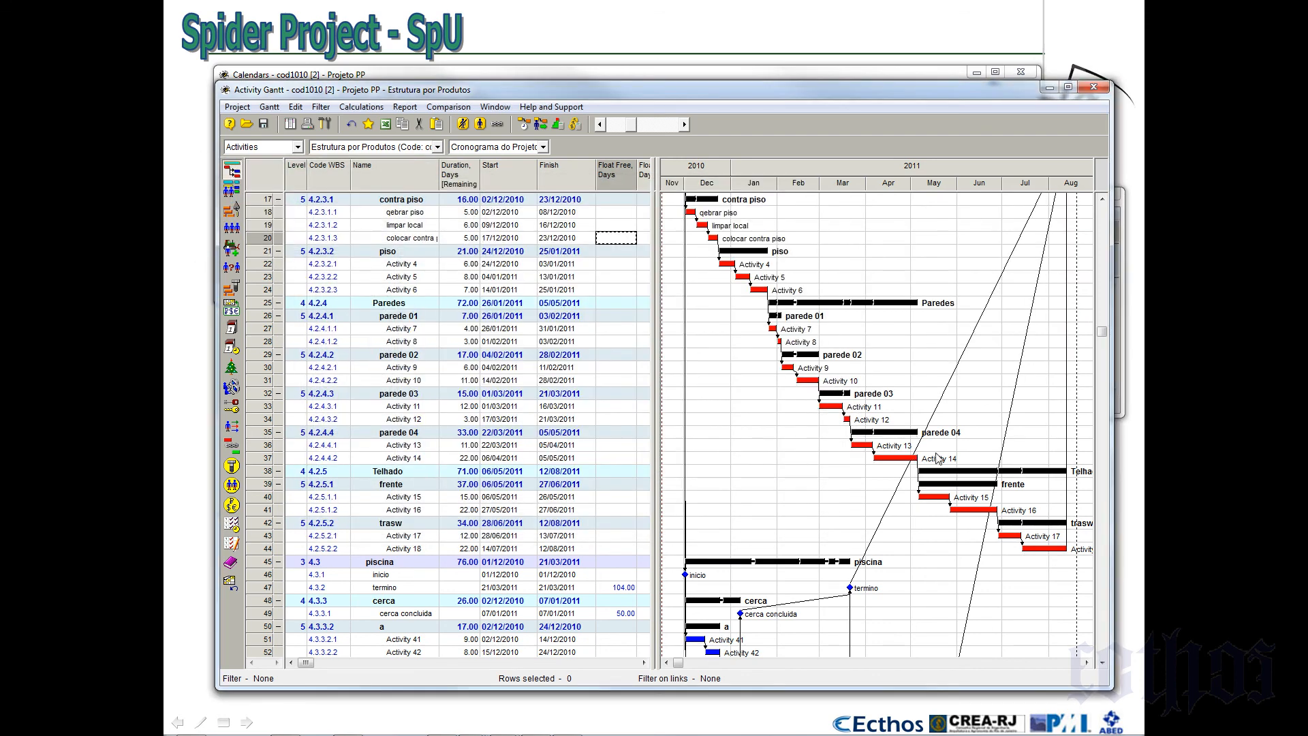
{"action": "scroll", "coordinate": [816, 434], "scroll_direction": "up", "scroll_amount": 5}
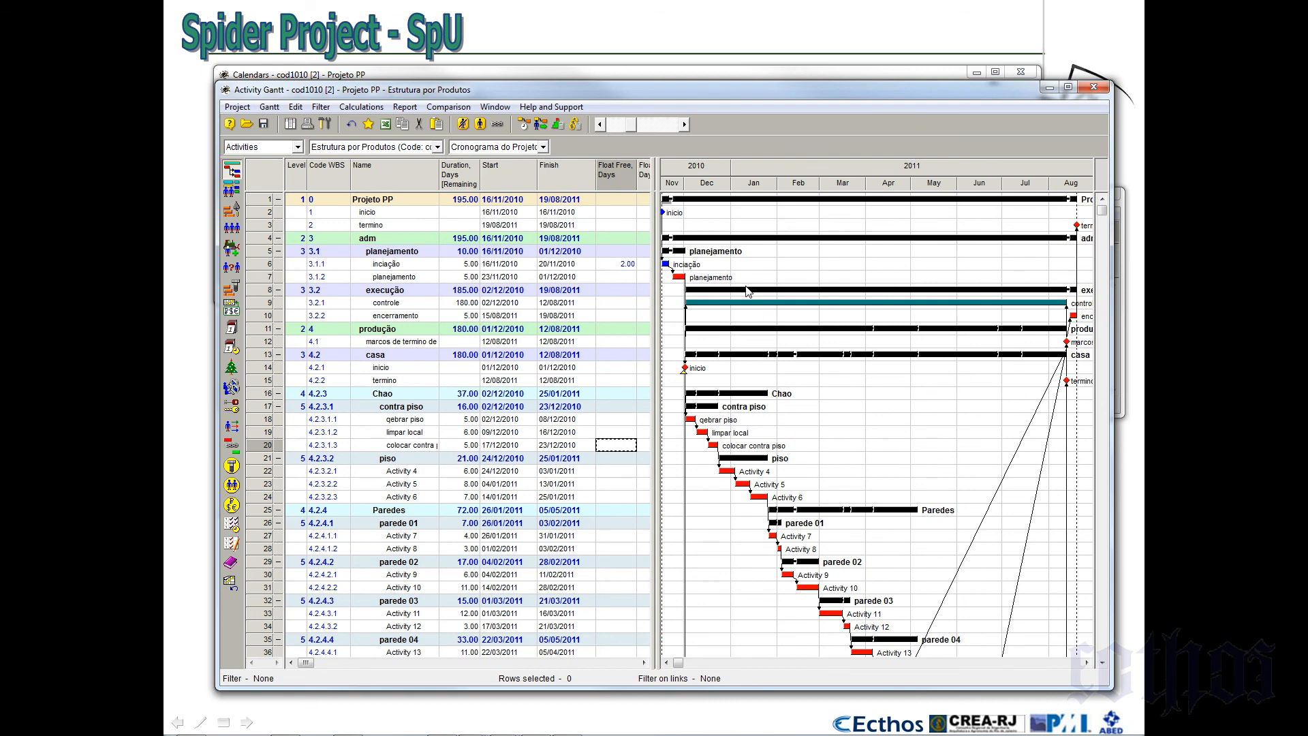
Repeat the comparison with version 1 of project cod1010 and look through the whole Gantt for the compared bars
{"action": "left_click", "coordinate": [448, 107]}
{"action": "left_click", "coordinate": [456, 137]}
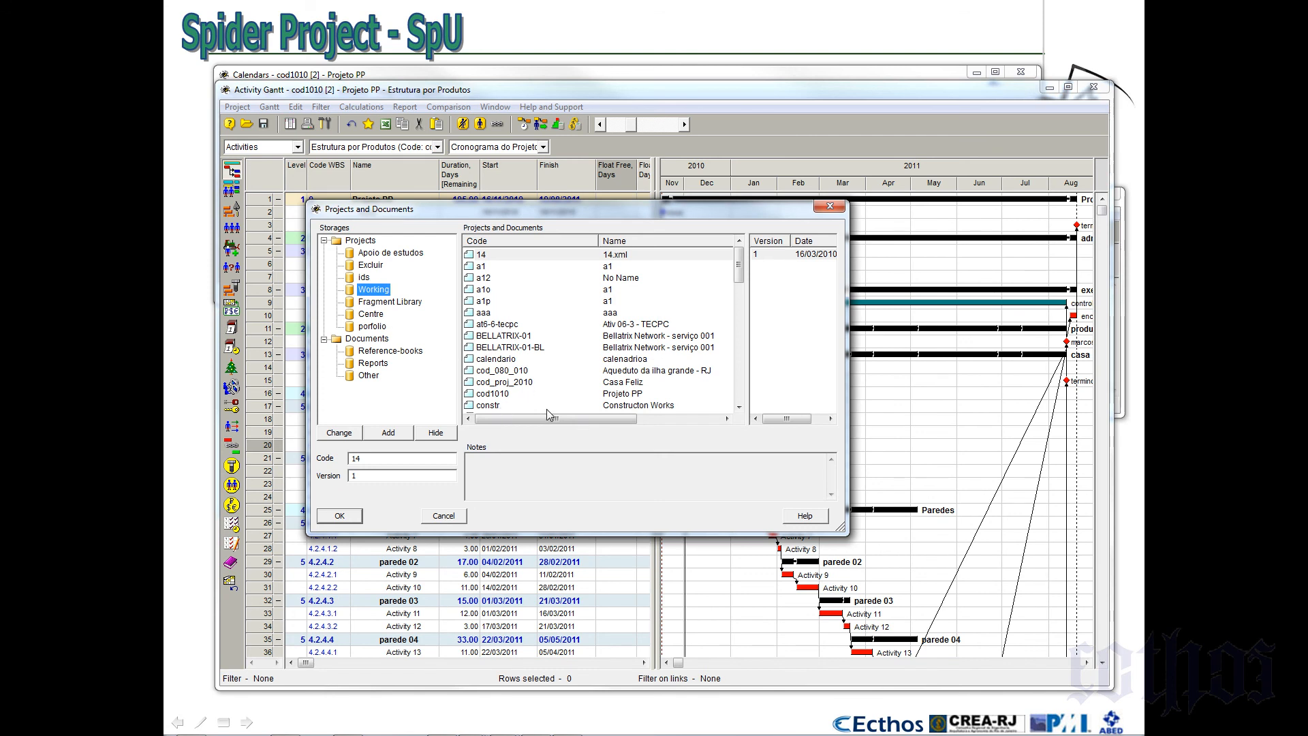
{"action": "left_click", "coordinate": [639, 394]}
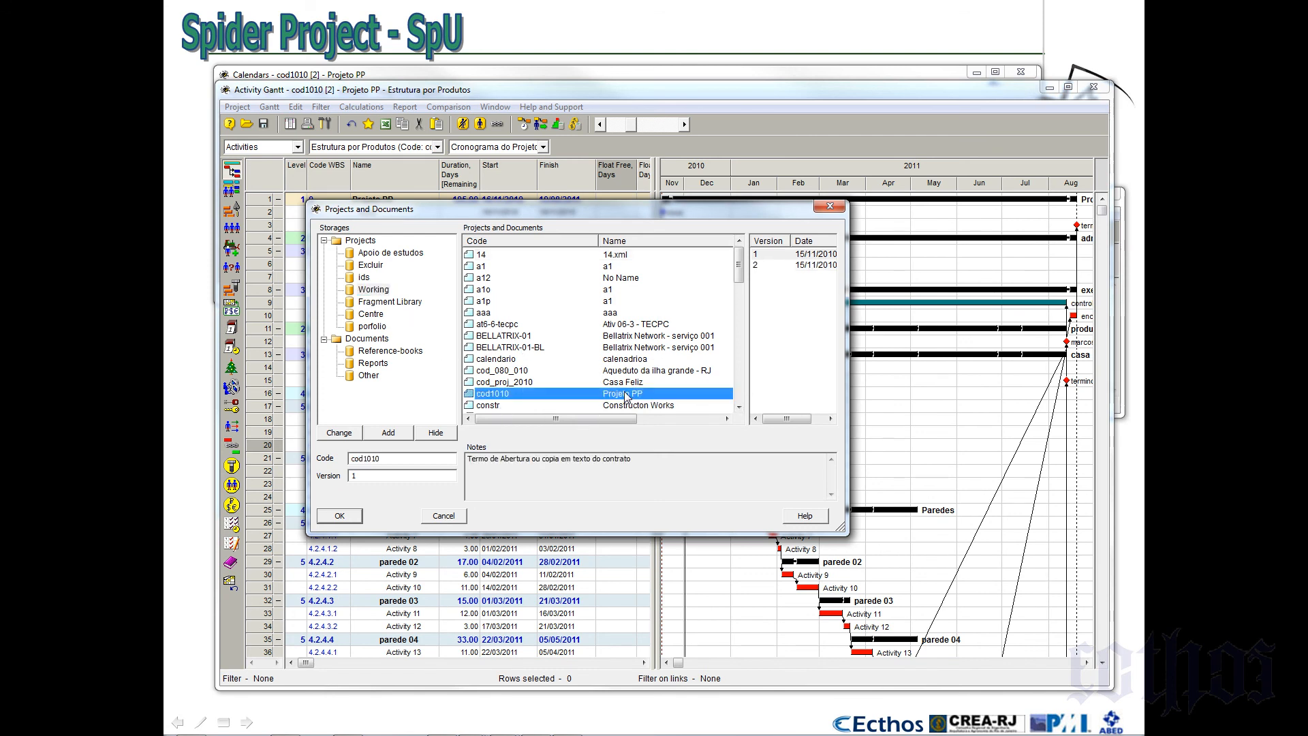
{"action": "left_click", "coordinate": [340, 516]}
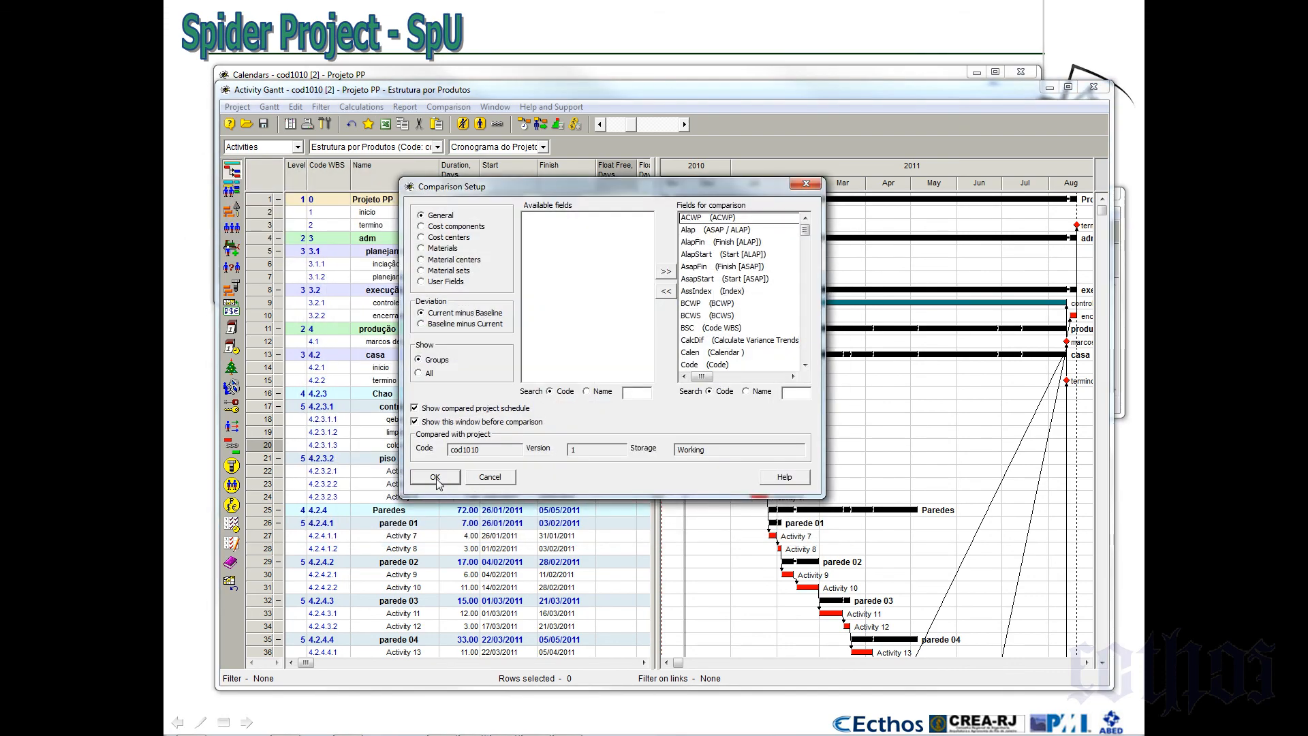
{"action": "left_click", "coordinate": [436, 478]}
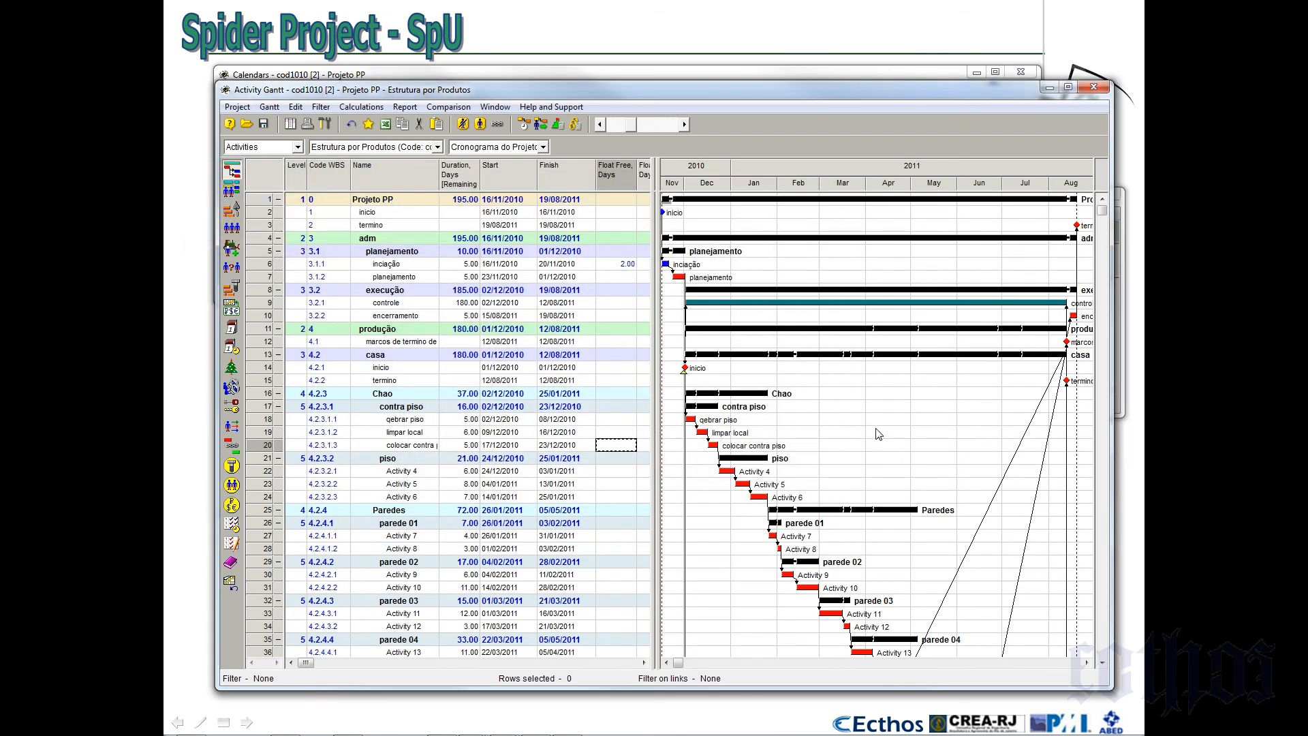
{"action": "scroll", "coordinate": [878, 434], "scroll_direction": "down", "scroll_amount": 20}
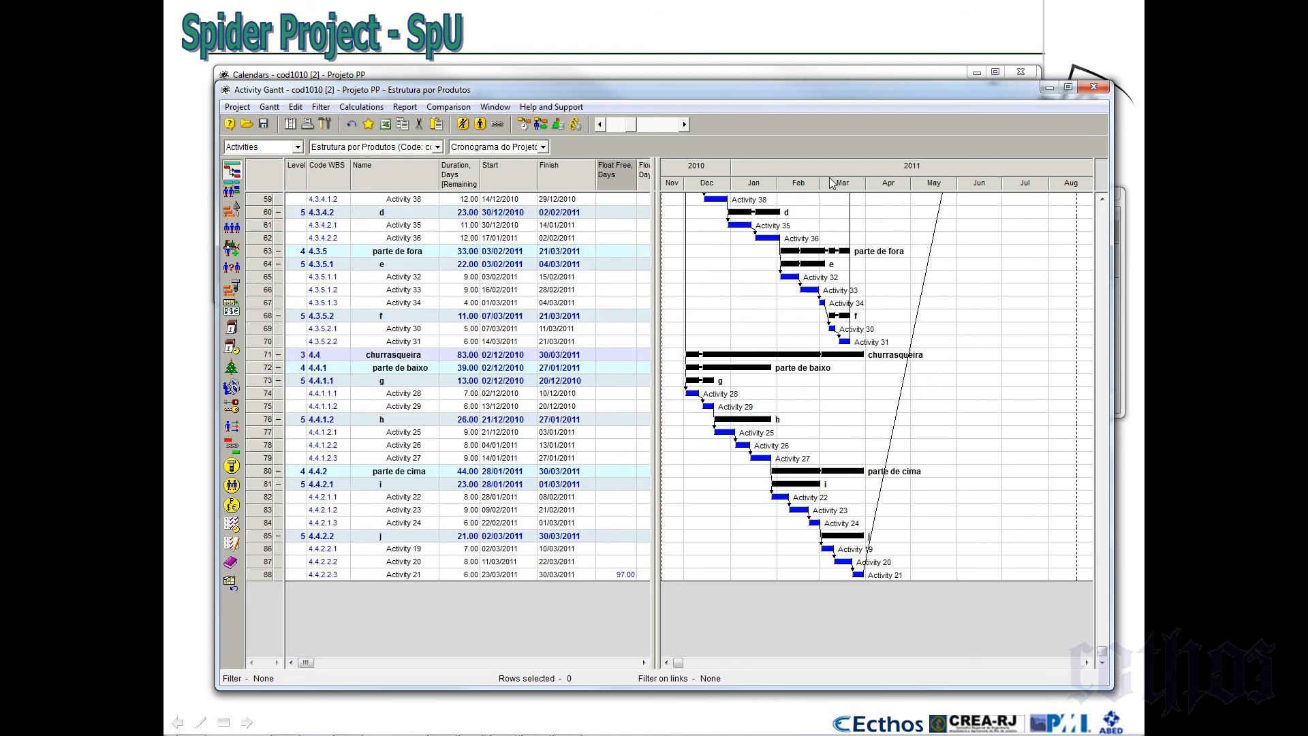
{"action": "right_click", "coordinate": [832, 183]}
{"action": "left_click", "coordinate": [849, 200]}
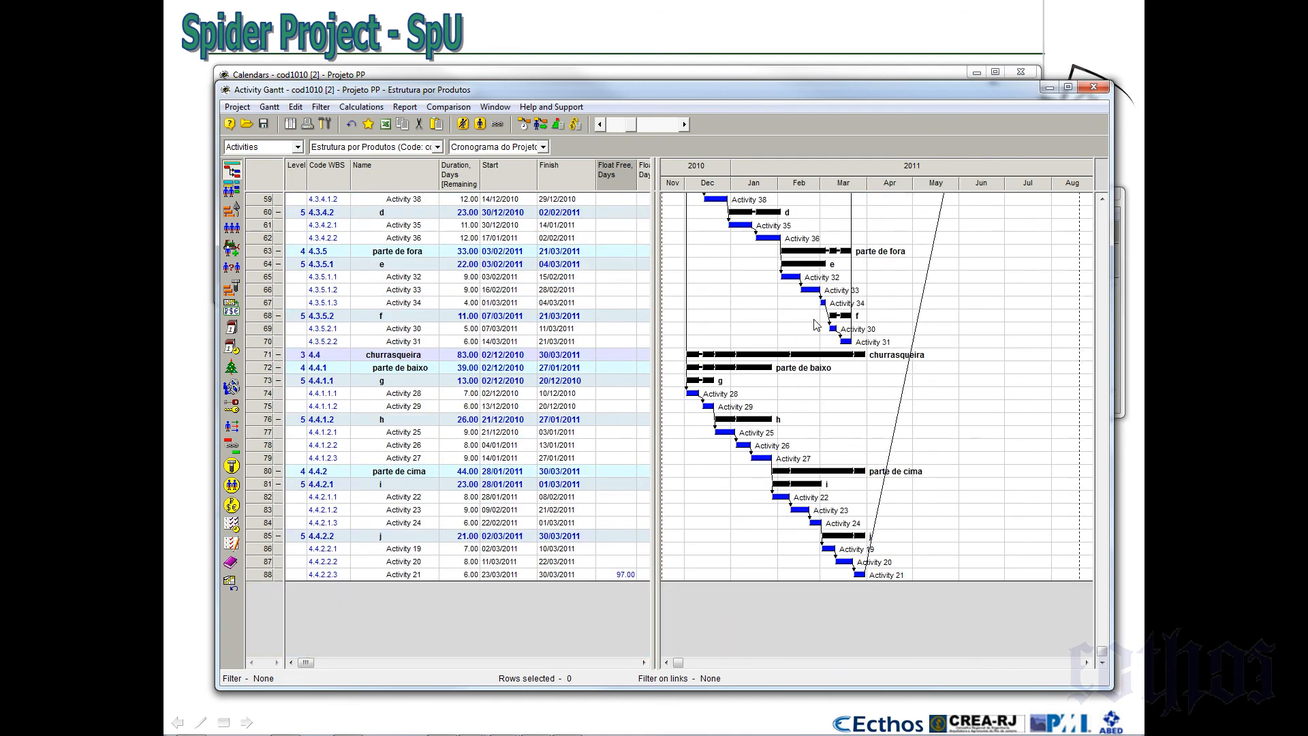
{"action": "scroll", "coordinate": [817, 324], "scroll_direction": "up", "scroll_amount": 20}
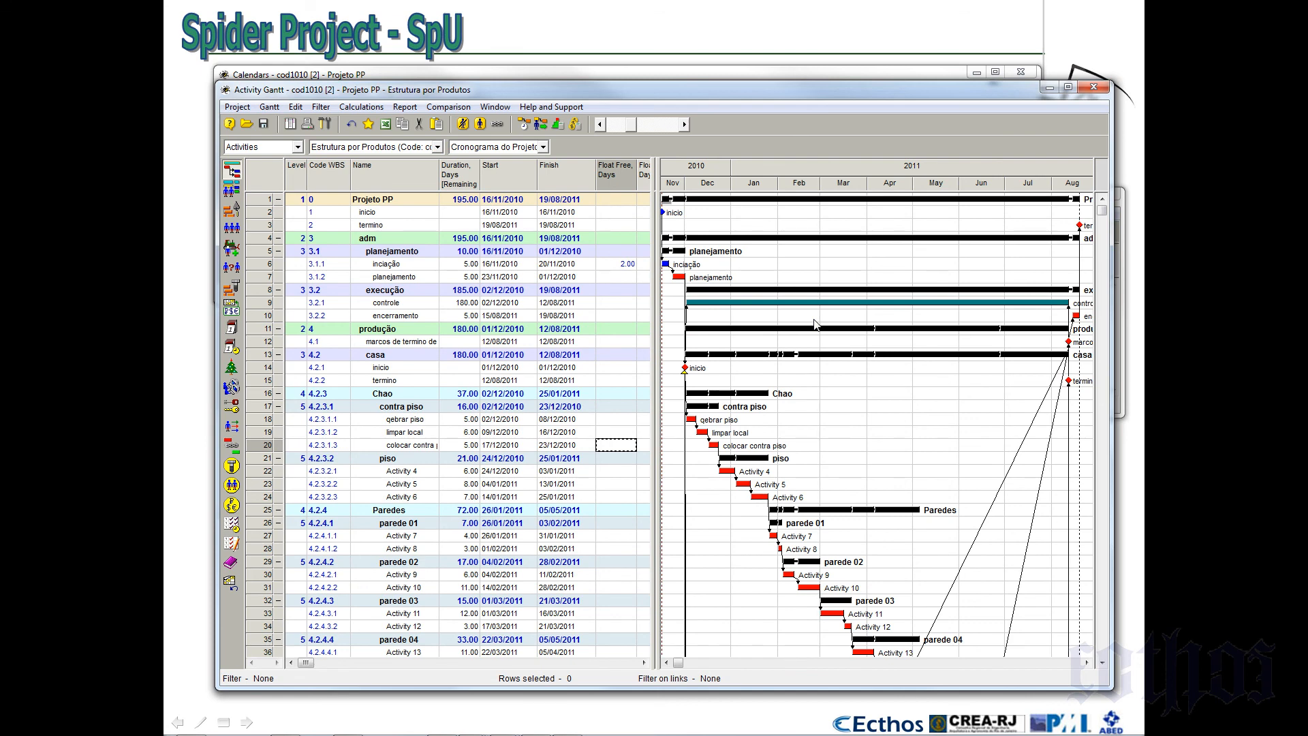
Reschedule the project in the forward direction, close the scheduling report, and hide the comparison
{"action": "left_click", "coordinate": [524, 124]}
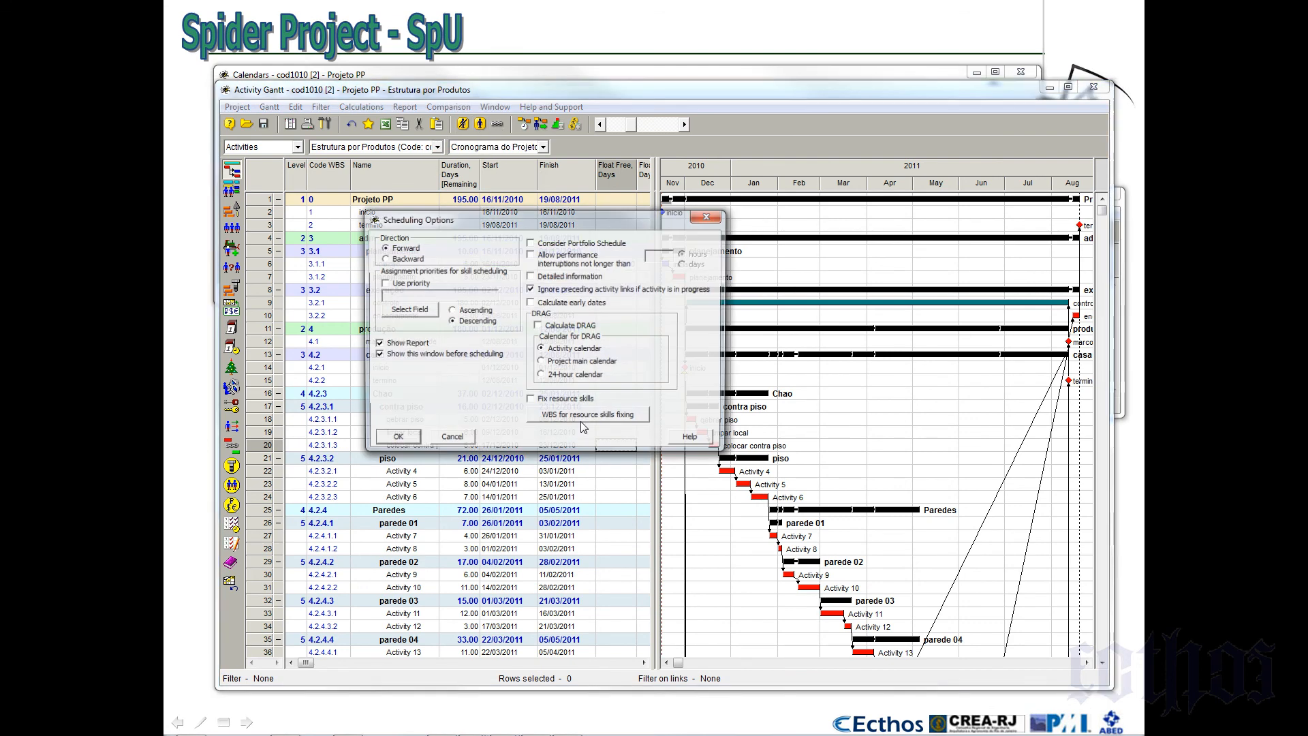
{"action": "left_click", "coordinate": [398, 436]}
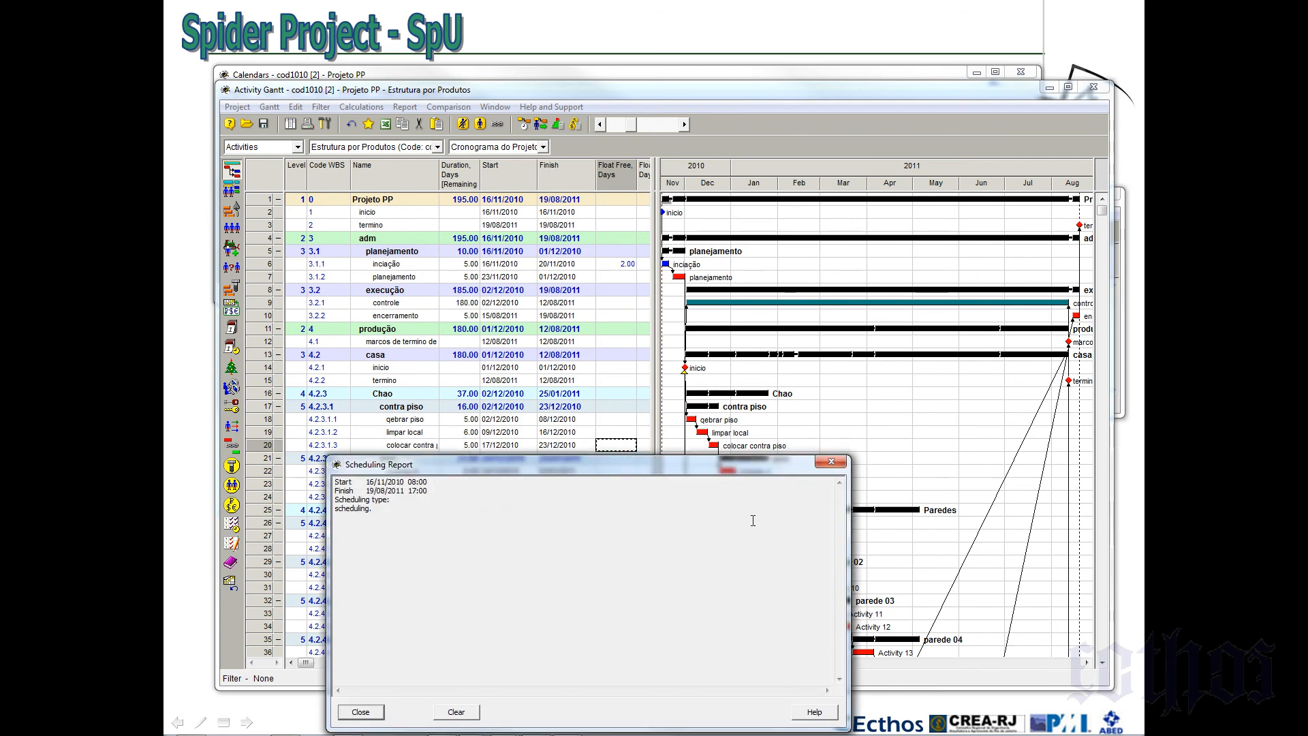
{"action": "left_click", "coordinate": [831, 462]}
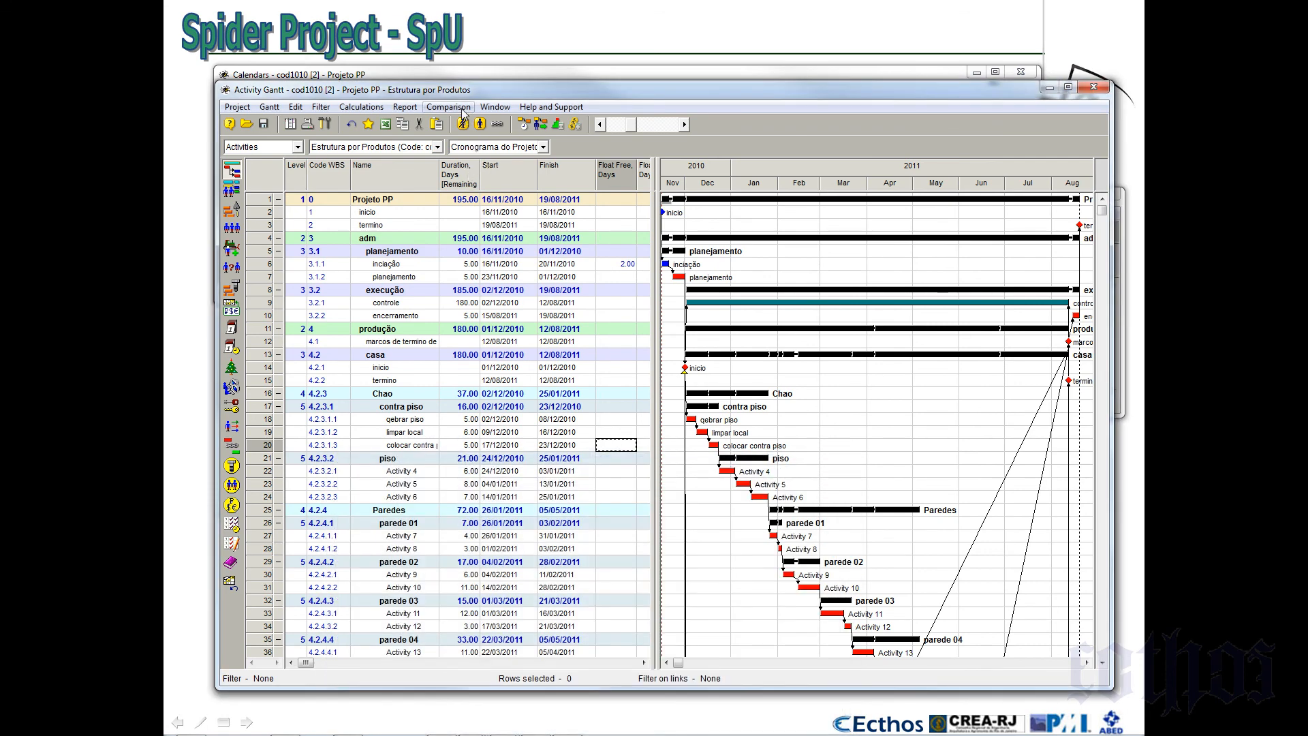
{"action": "left_click", "coordinate": [464, 111]}
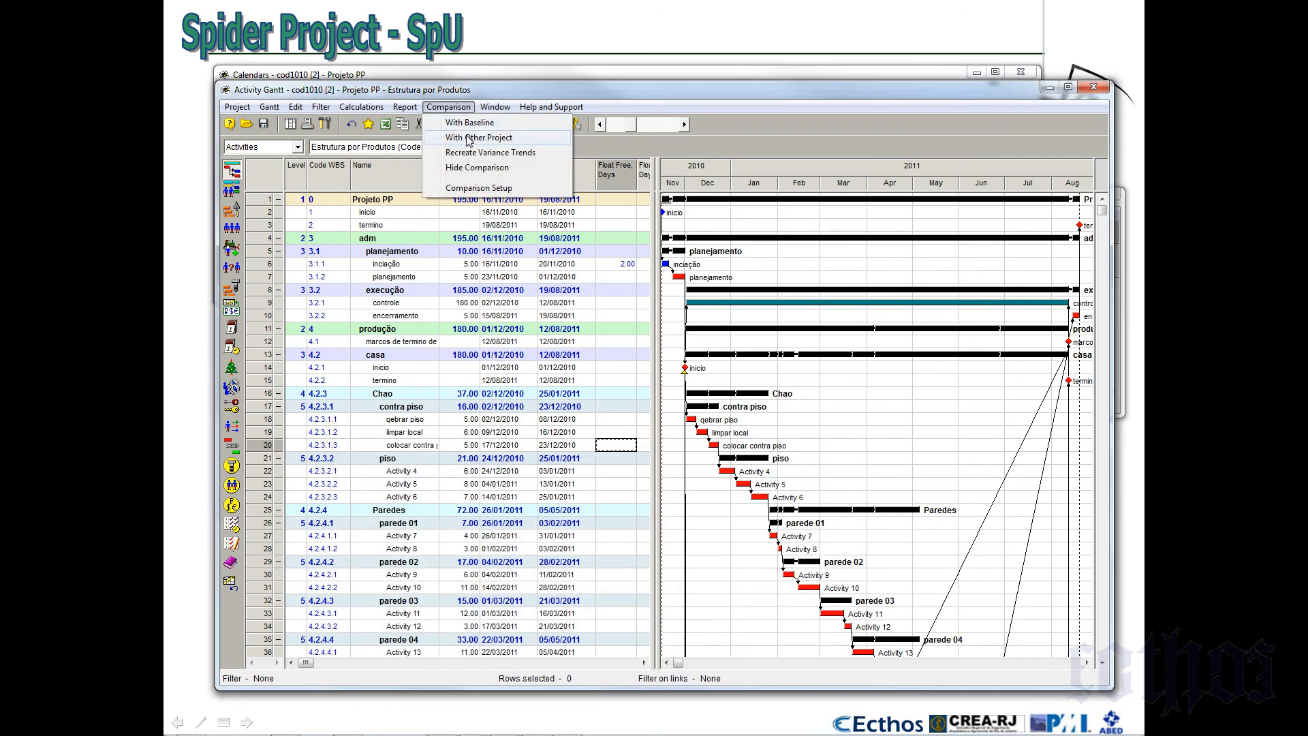
{"action": "left_click", "coordinate": [475, 168]}
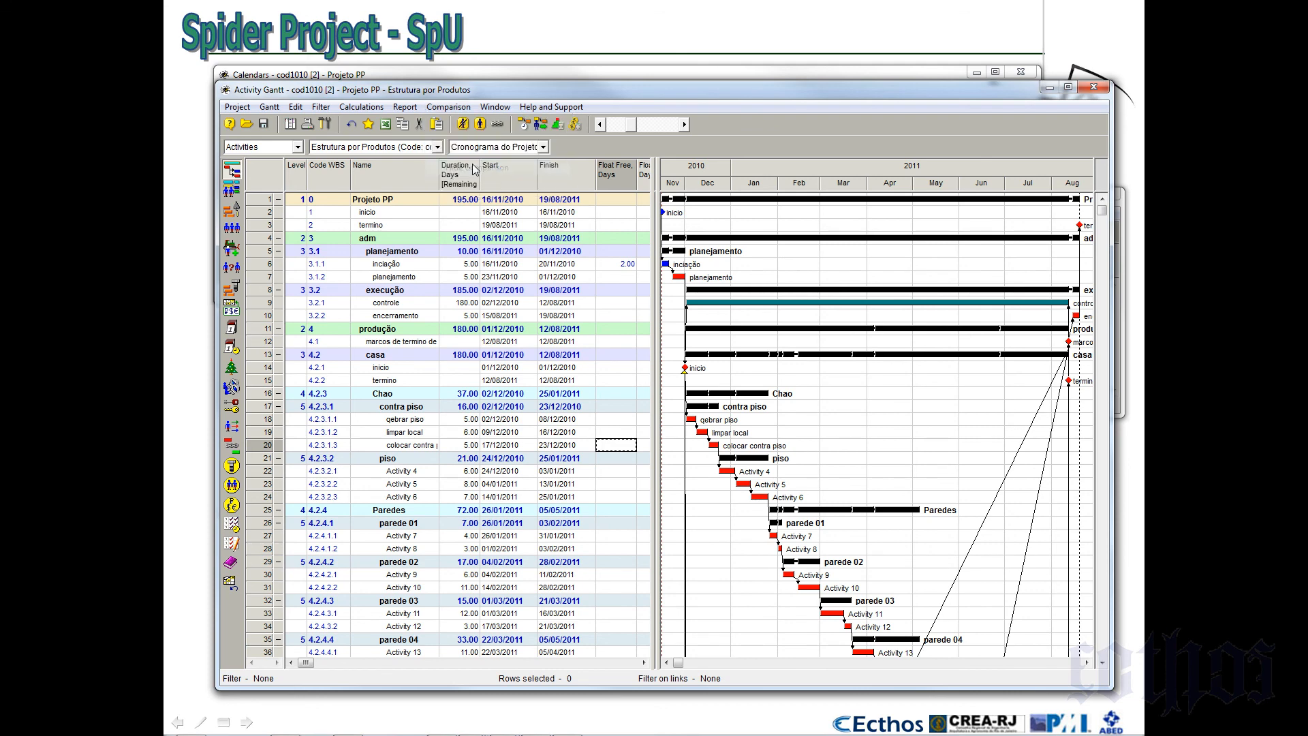
Try comparing with project 14, version 1, from the Working storage, and check the Gantt for compared bars
{"action": "left_click", "coordinate": [451, 109]}
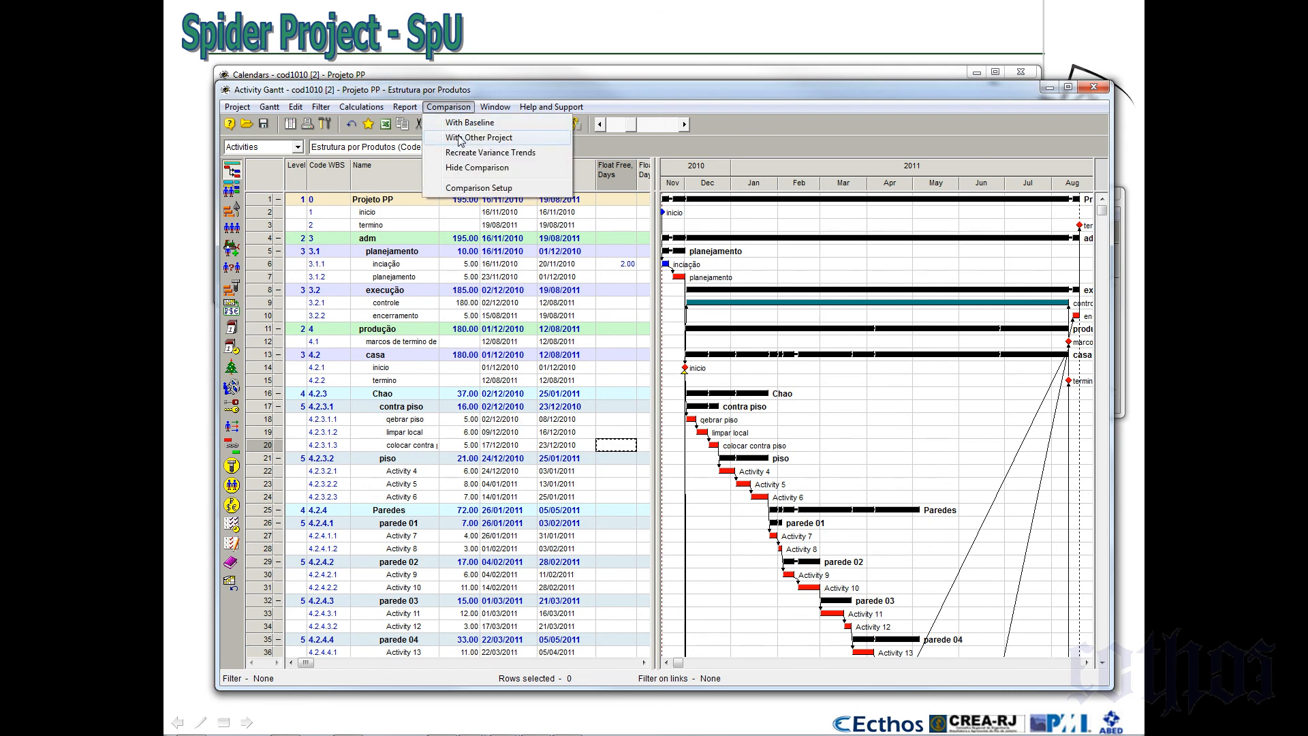
{"action": "left_click", "coordinate": [460, 138]}
{"action": "left_click", "coordinate": [355, 519]}
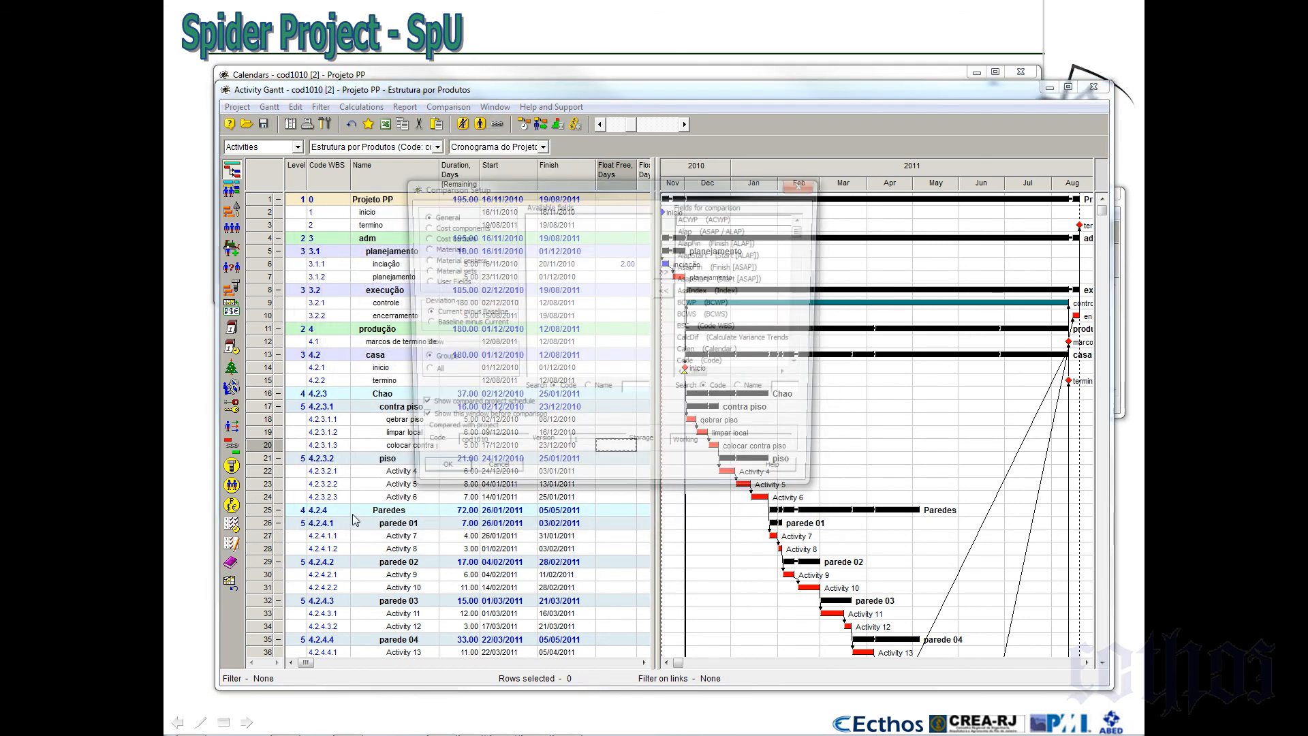
{"action": "left_click", "coordinate": [436, 480]}
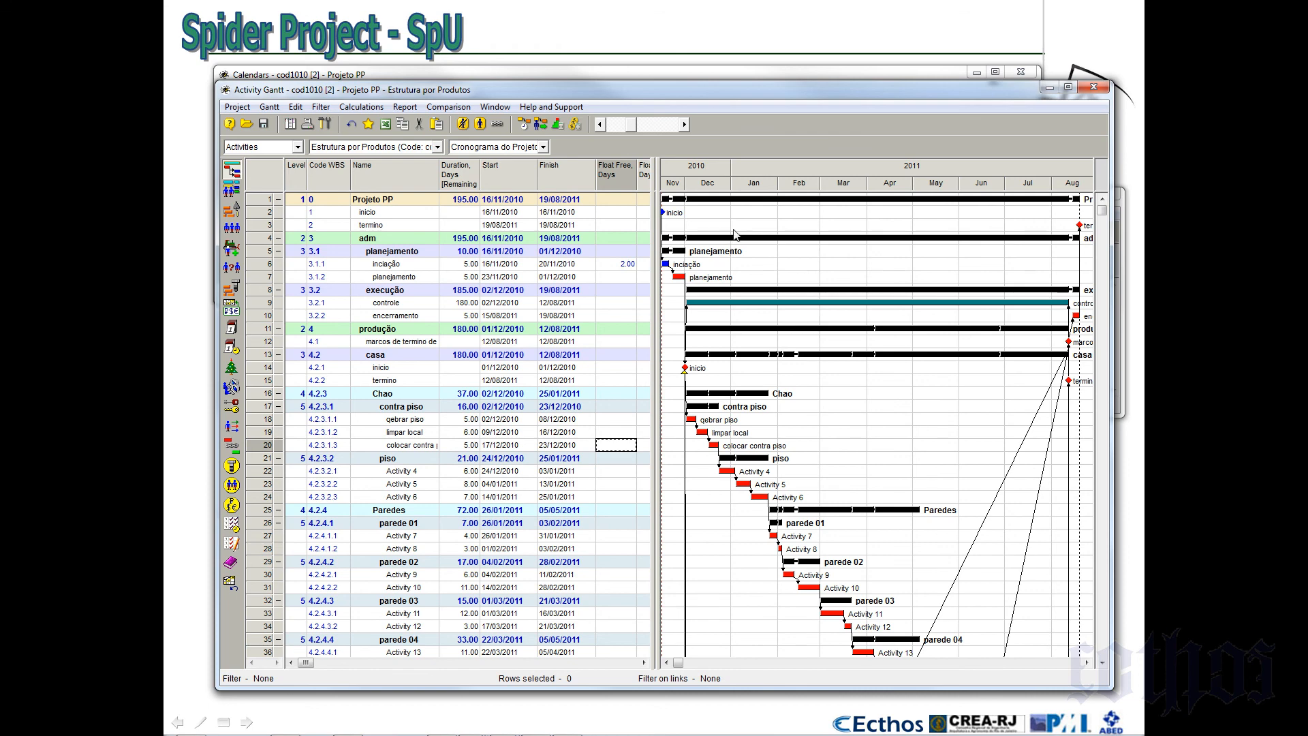
{"action": "scroll", "coordinate": [800, 287], "scroll_direction": "down", "scroll_amount": 9}
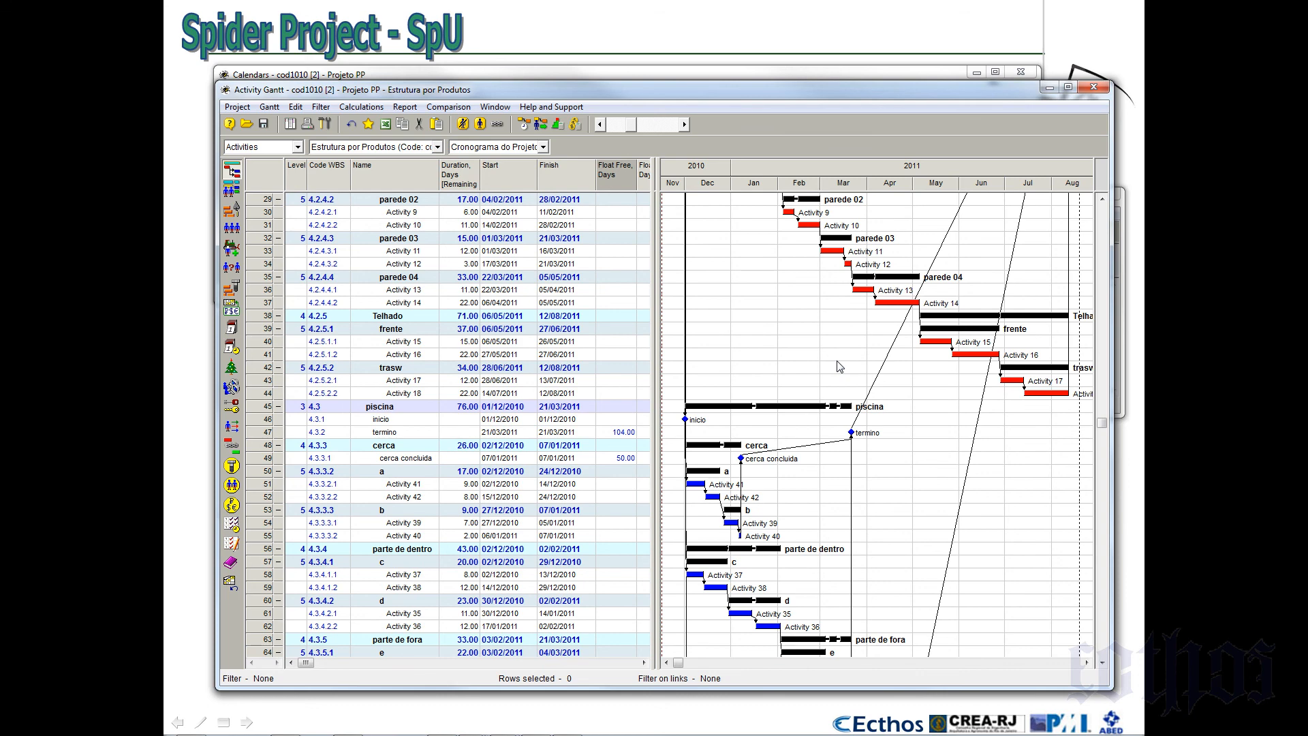
{"action": "scroll", "coordinate": [840, 366], "scroll_direction": "up", "scroll_amount": 9}
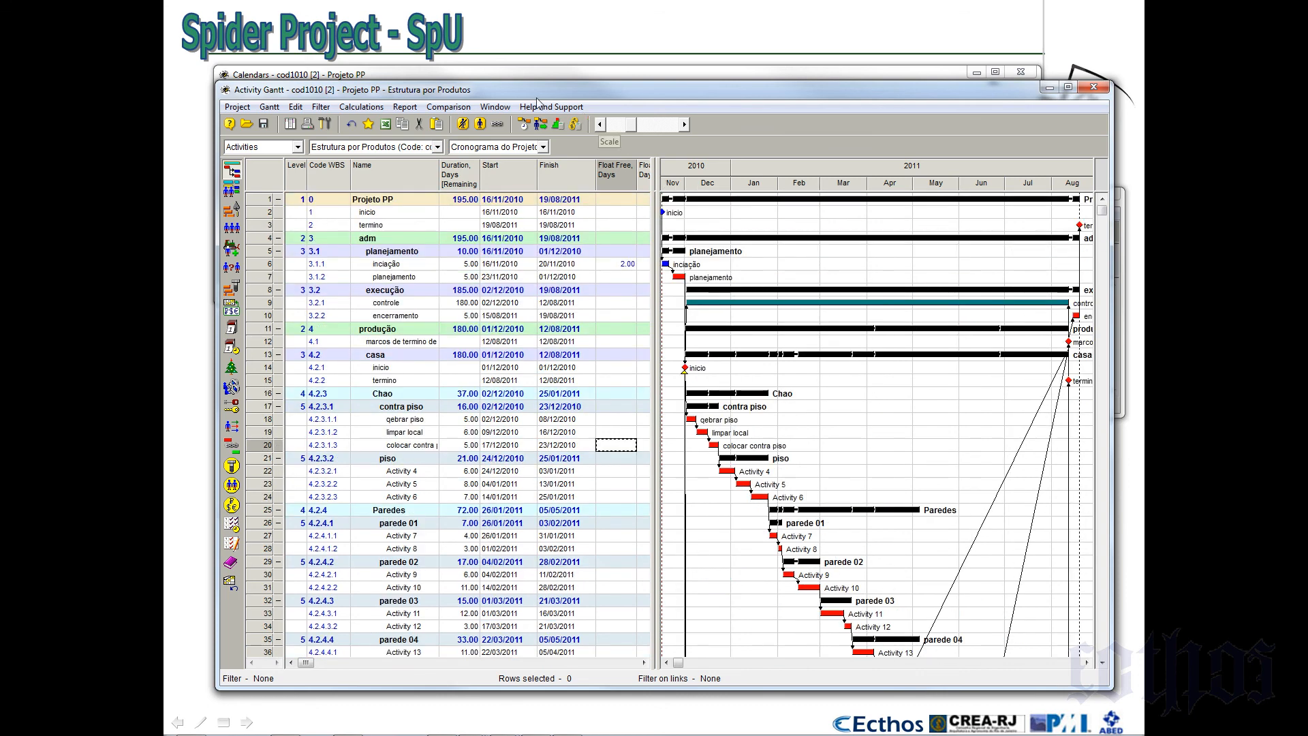
Check in the comparison setup which project is being compared, and confirm the setup
{"action": "left_click", "coordinate": [448, 107]}
{"action": "left_click", "coordinate": [478, 188]}
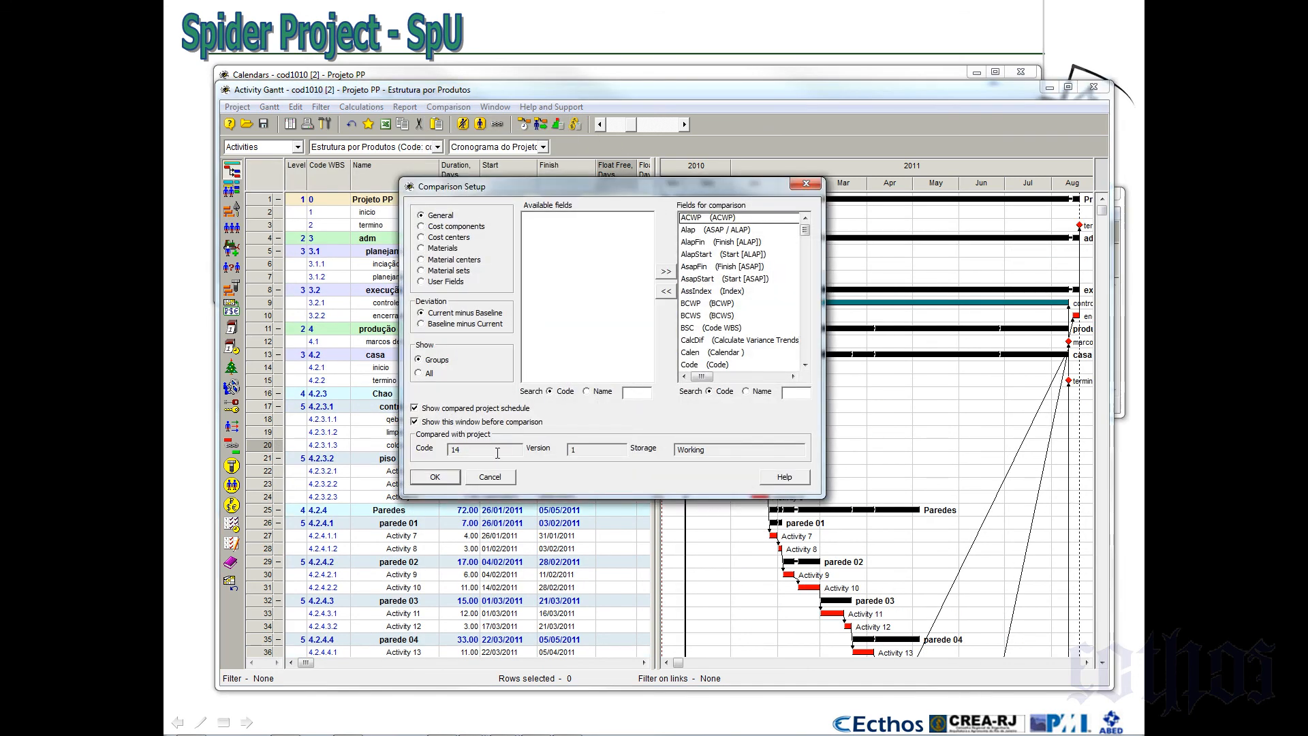
{"action": "left_click", "coordinate": [447, 481]}
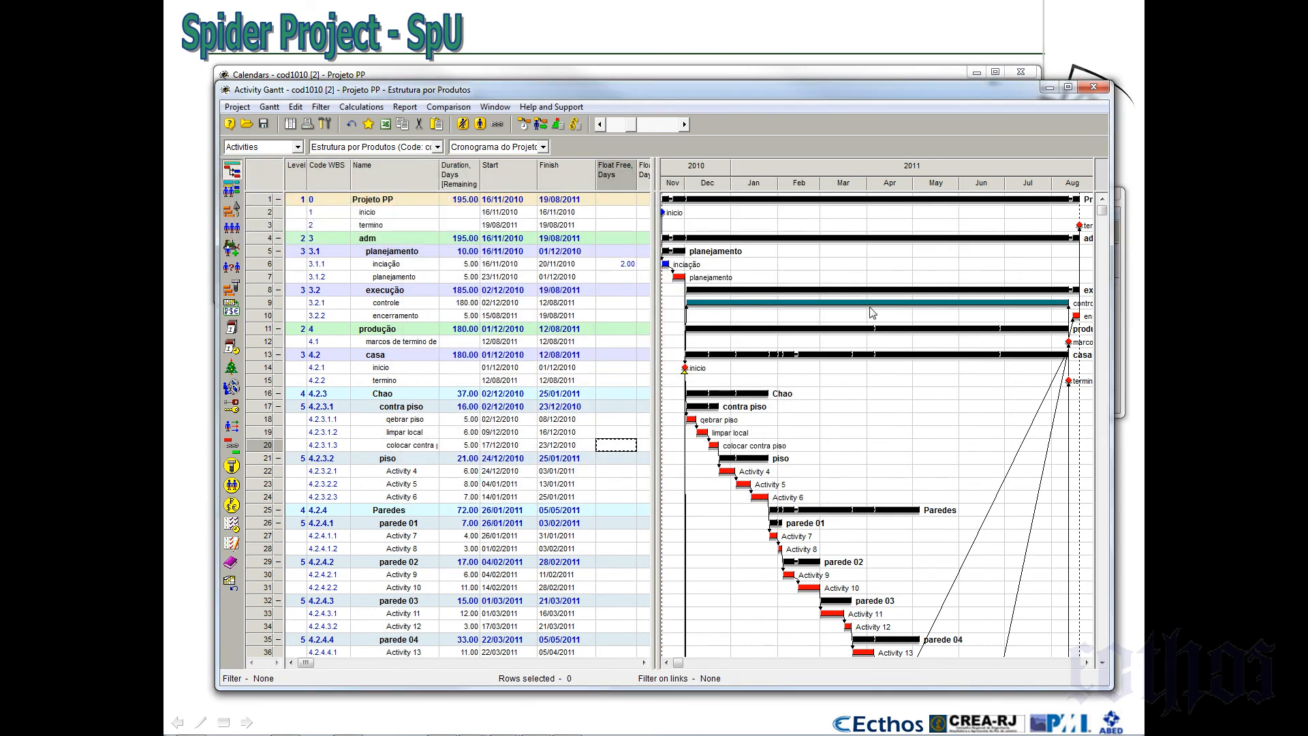
Compare the schedule with version 2 of project cod1010 from the Working storage, and check the Gantt bars
{"action": "left_click", "coordinate": [447, 107]}
{"action": "left_click", "coordinate": [447, 138]}
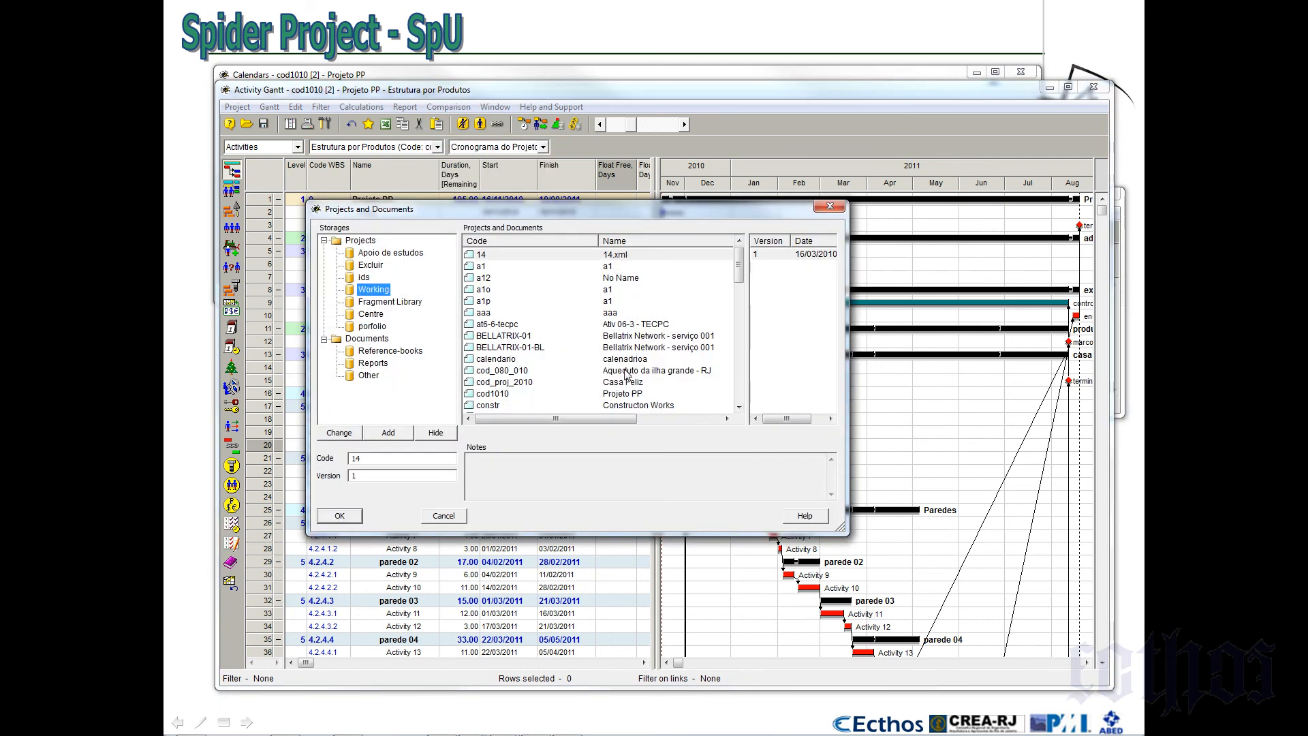
{"action": "left_click", "coordinate": [625, 373]}
{"action": "left_click", "coordinate": [335, 518]}
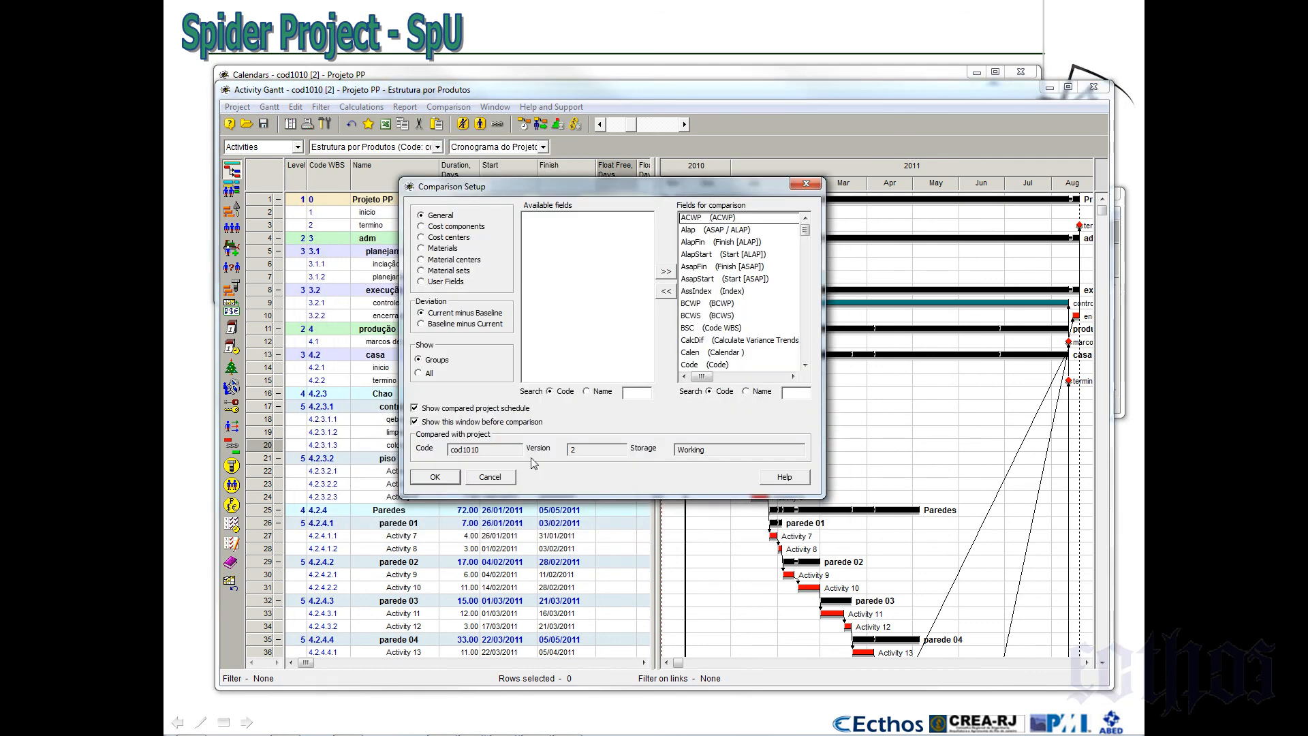
{"action": "left_click", "coordinate": [429, 479]}
{"action": "scroll", "coordinate": [812, 350], "scroll_direction": "down", "scroll_amount": 15}
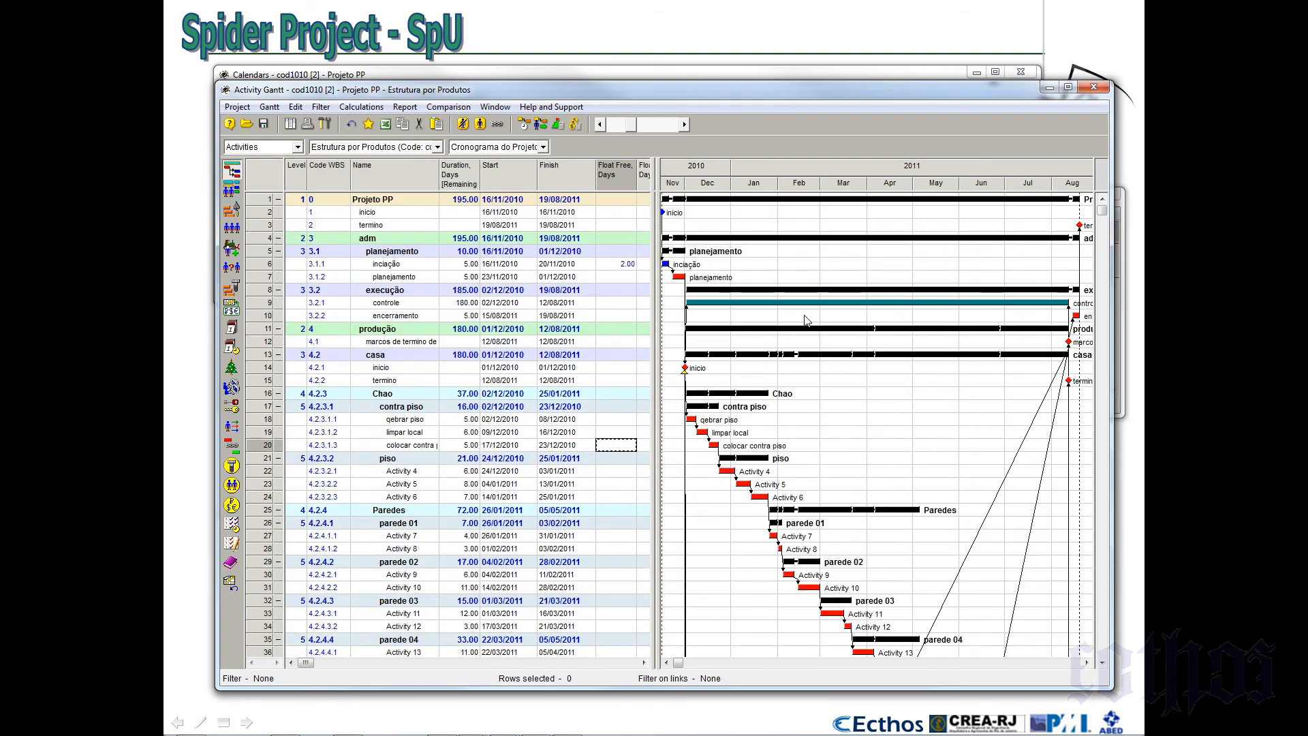
Check in the Gantt diagram options whether the compared schedule is set to show, and confirm the options
{"action": "left_click", "coordinate": [270, 109]}
{"action": "left_click", "coordinate": [286, 137]}
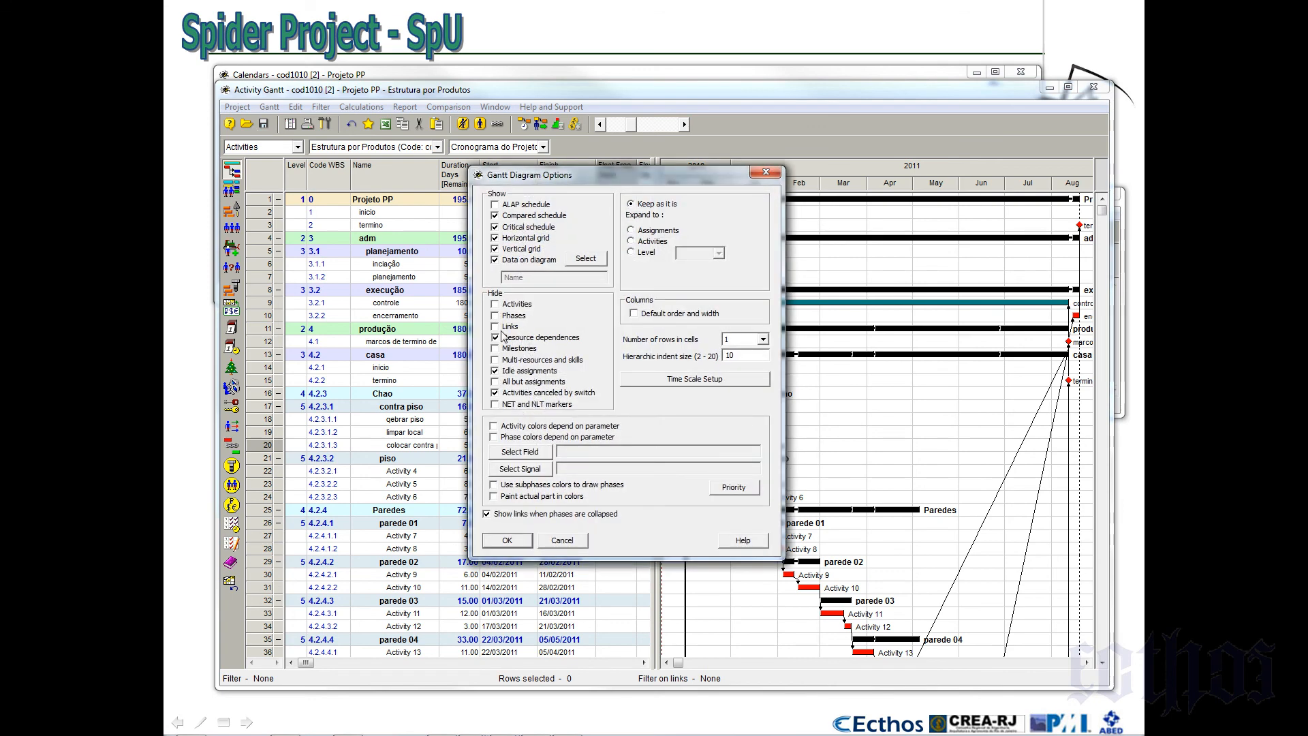
{"action": "left_click", "coordinate": [508, 540]}
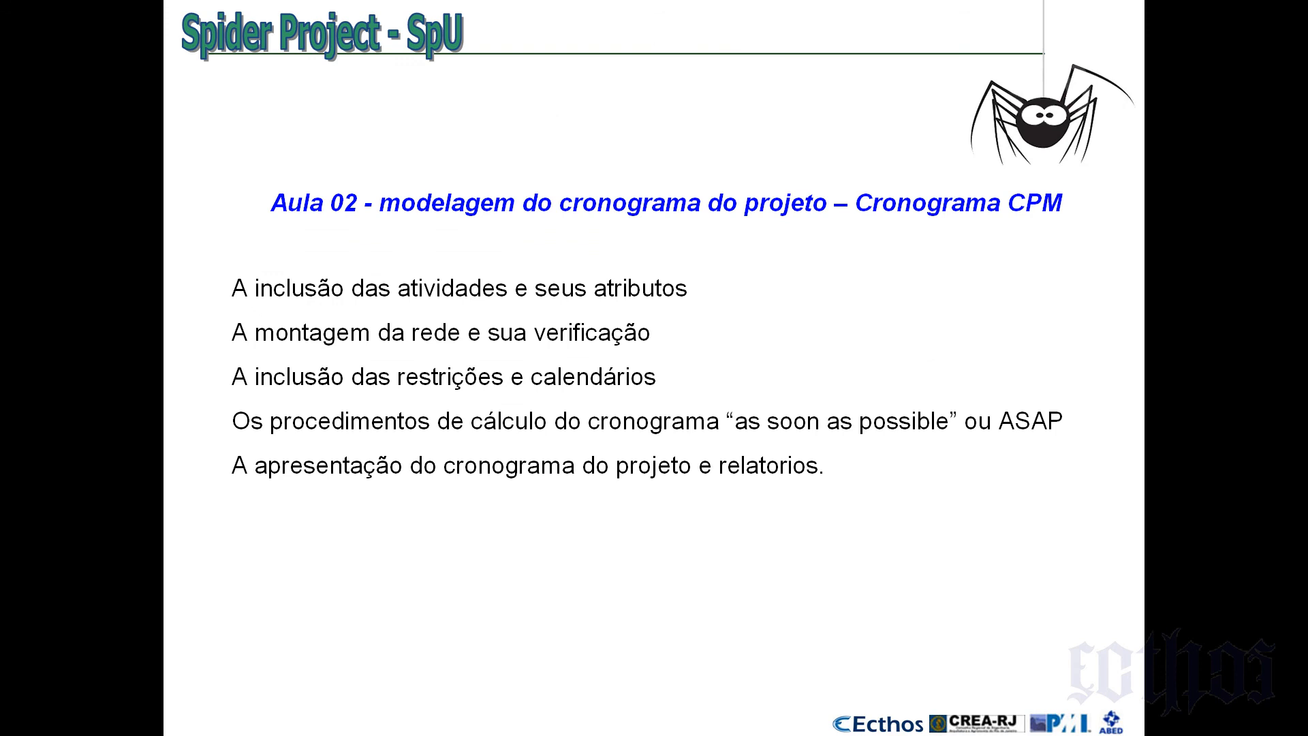
{"action": "left_click", "coordinate": [727, 192]}
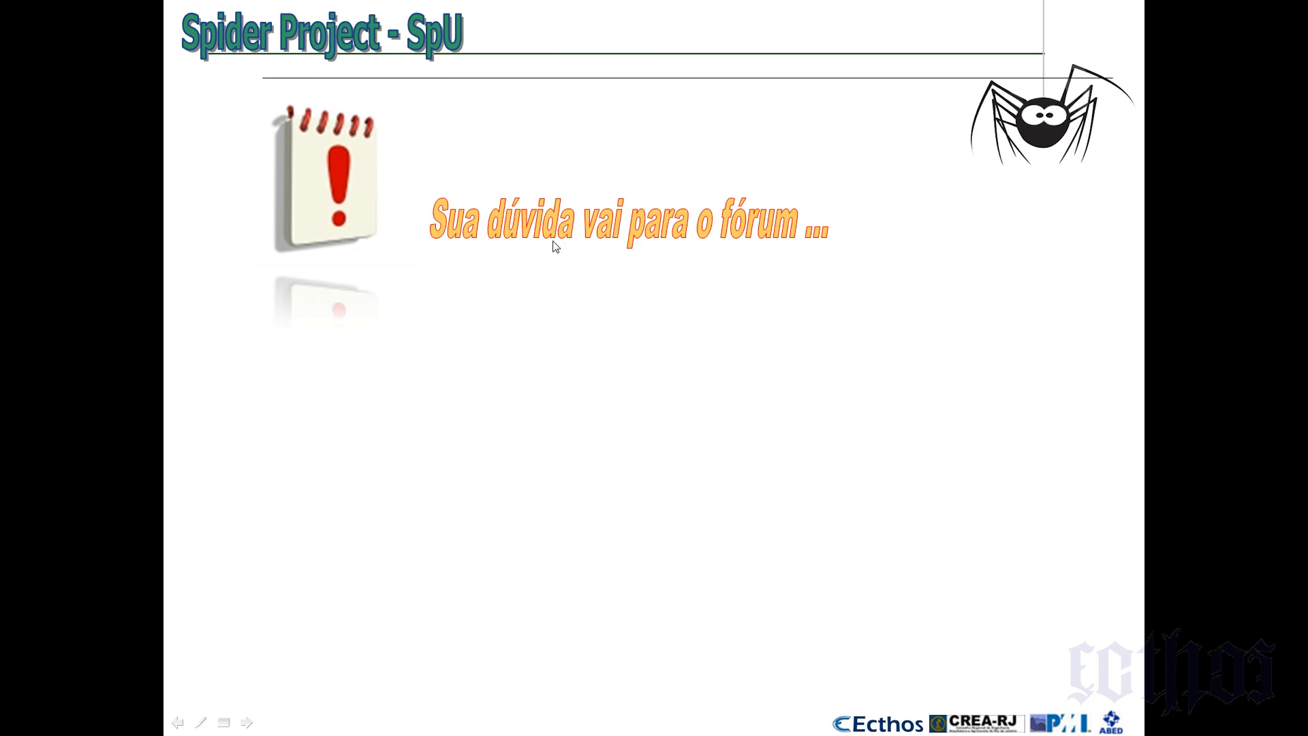
{"action": "left_click", "coordinate": [600, 299]}
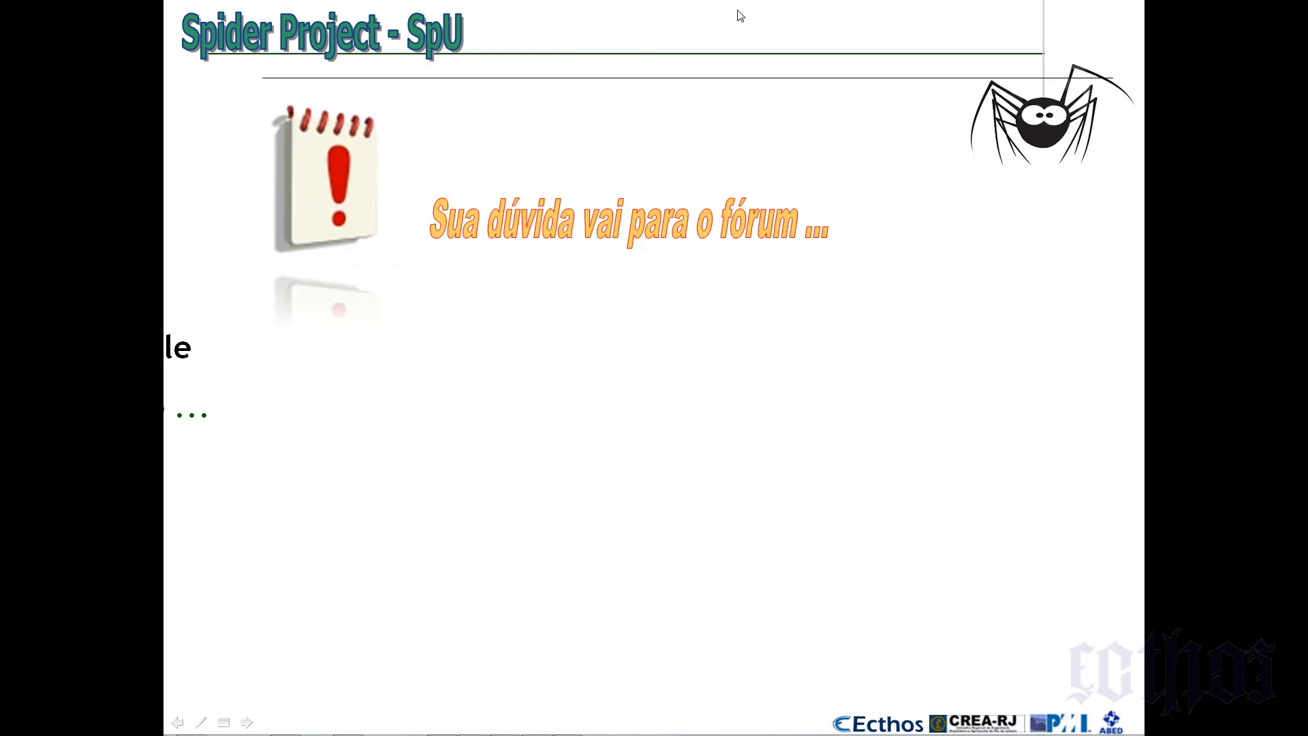